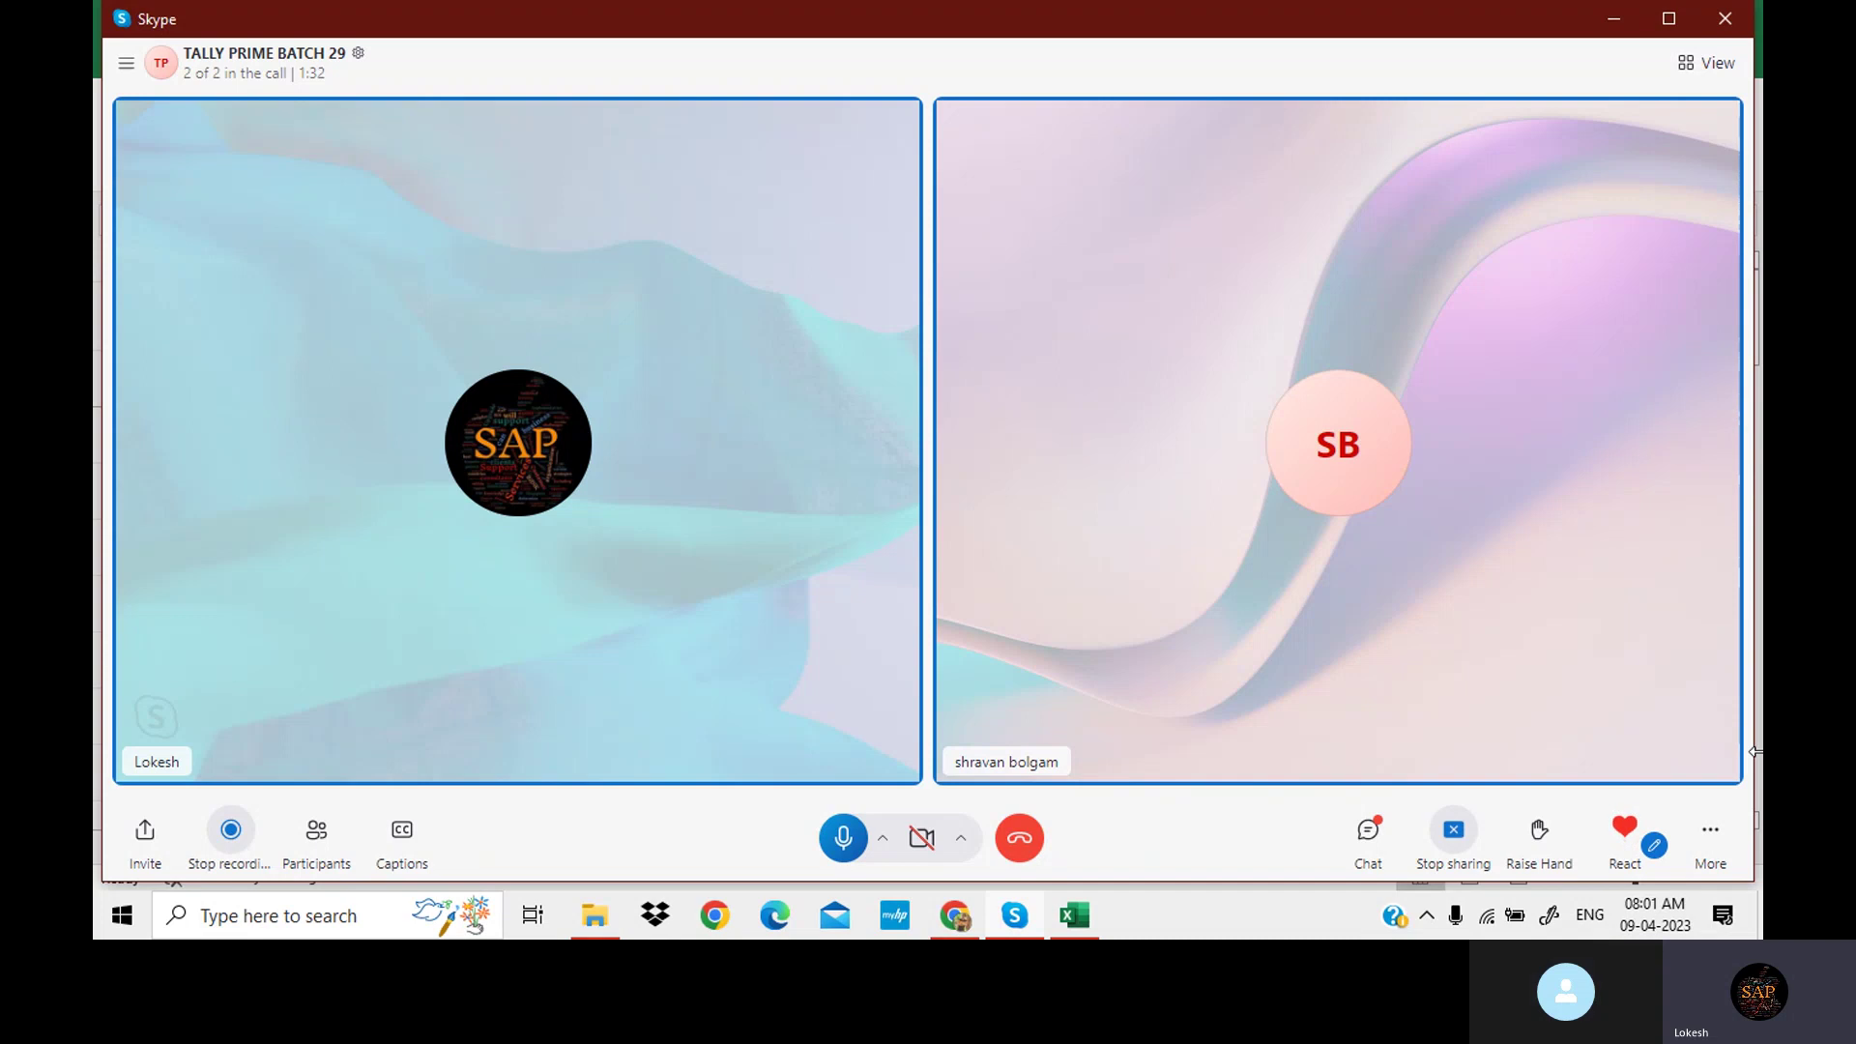
Minimize the Skype call window to bring the TALLY TEST workbook into view.
left_click(1613, 19)
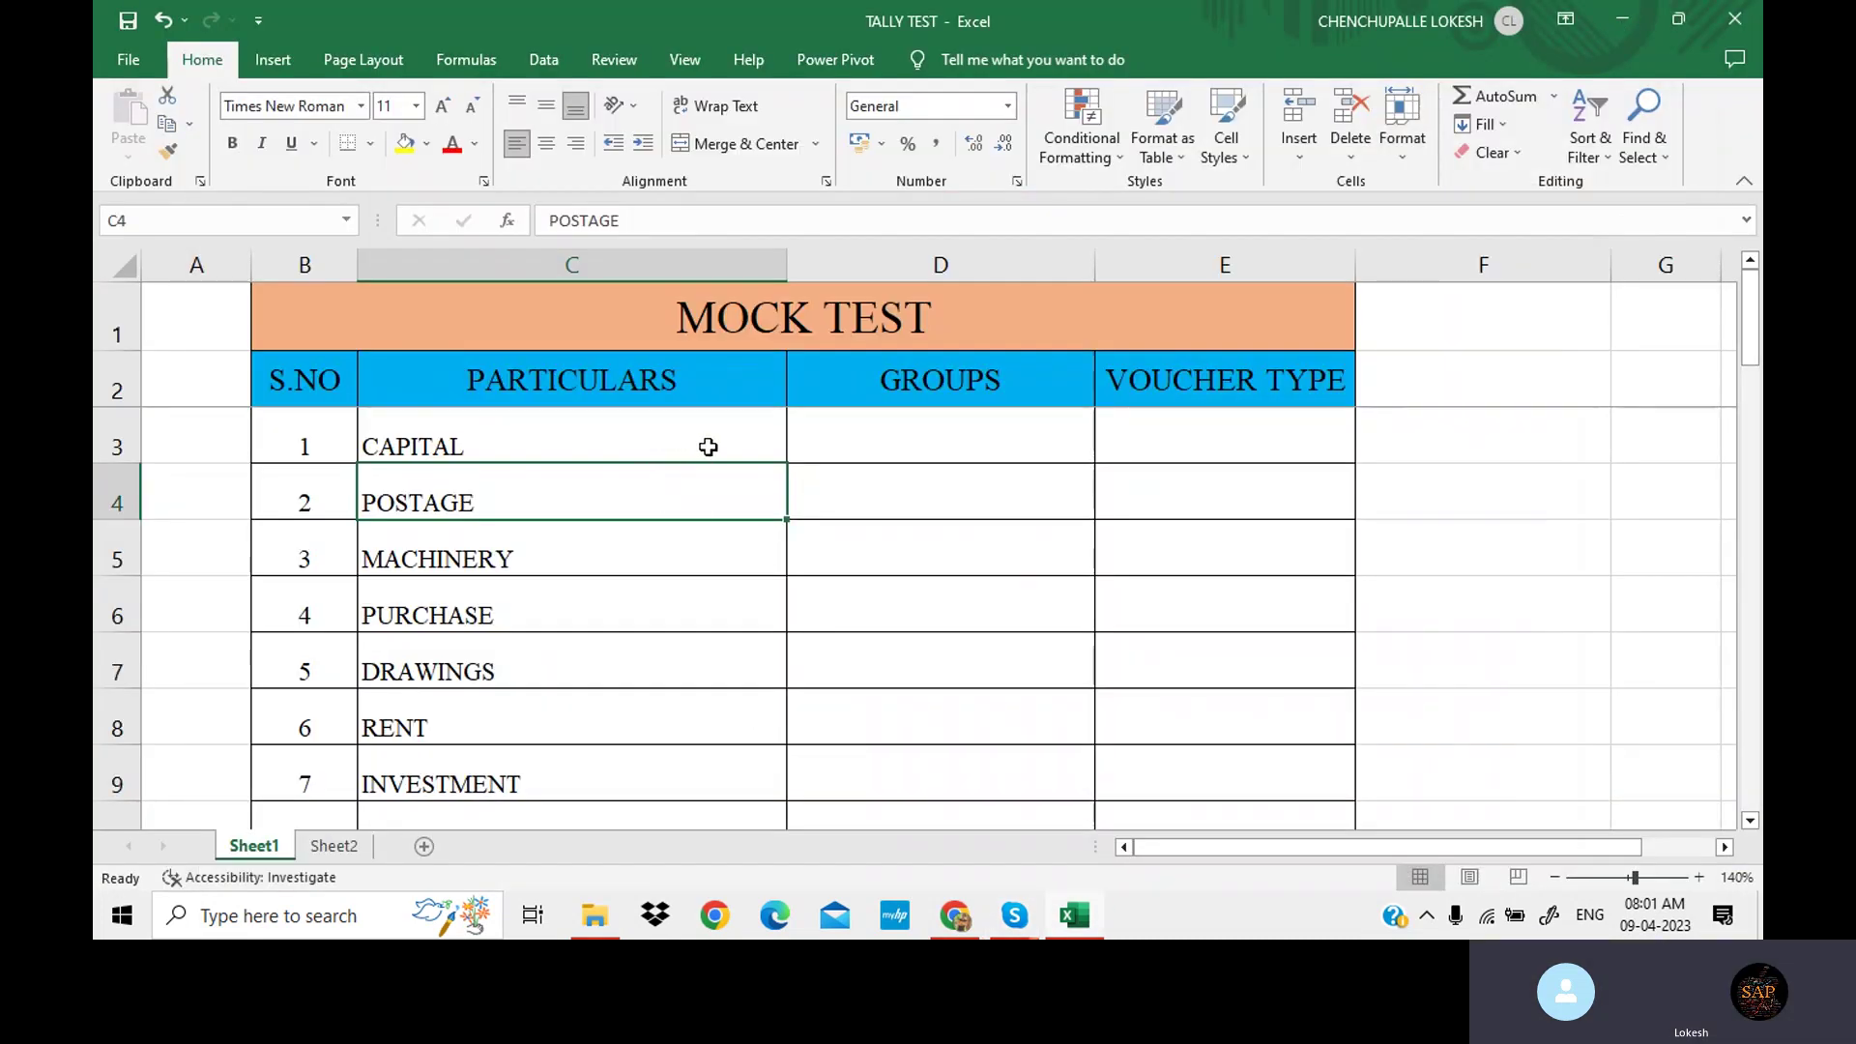
Give CAPITAL the group CAPITAL, copied from C3 into D3, and voucher type F6.
left_click(826, 450)
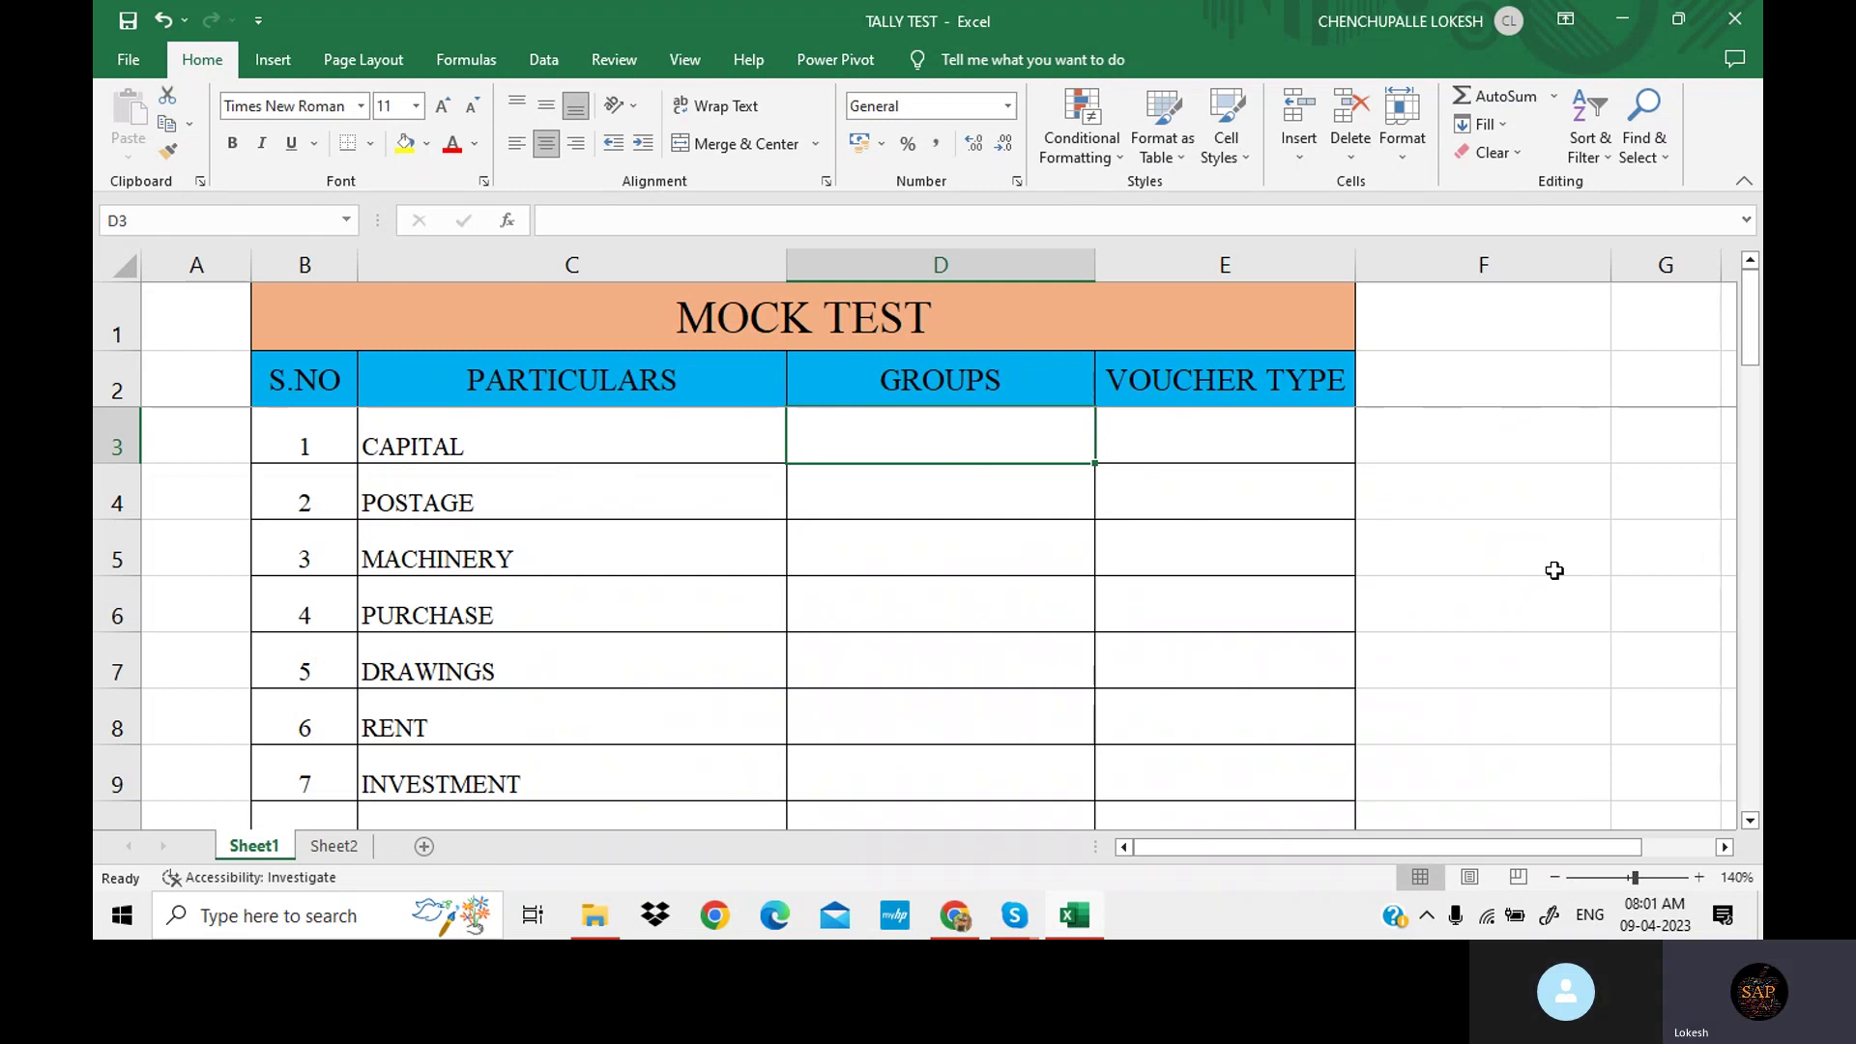
left_click(476, 426)
key("ctrl+c")
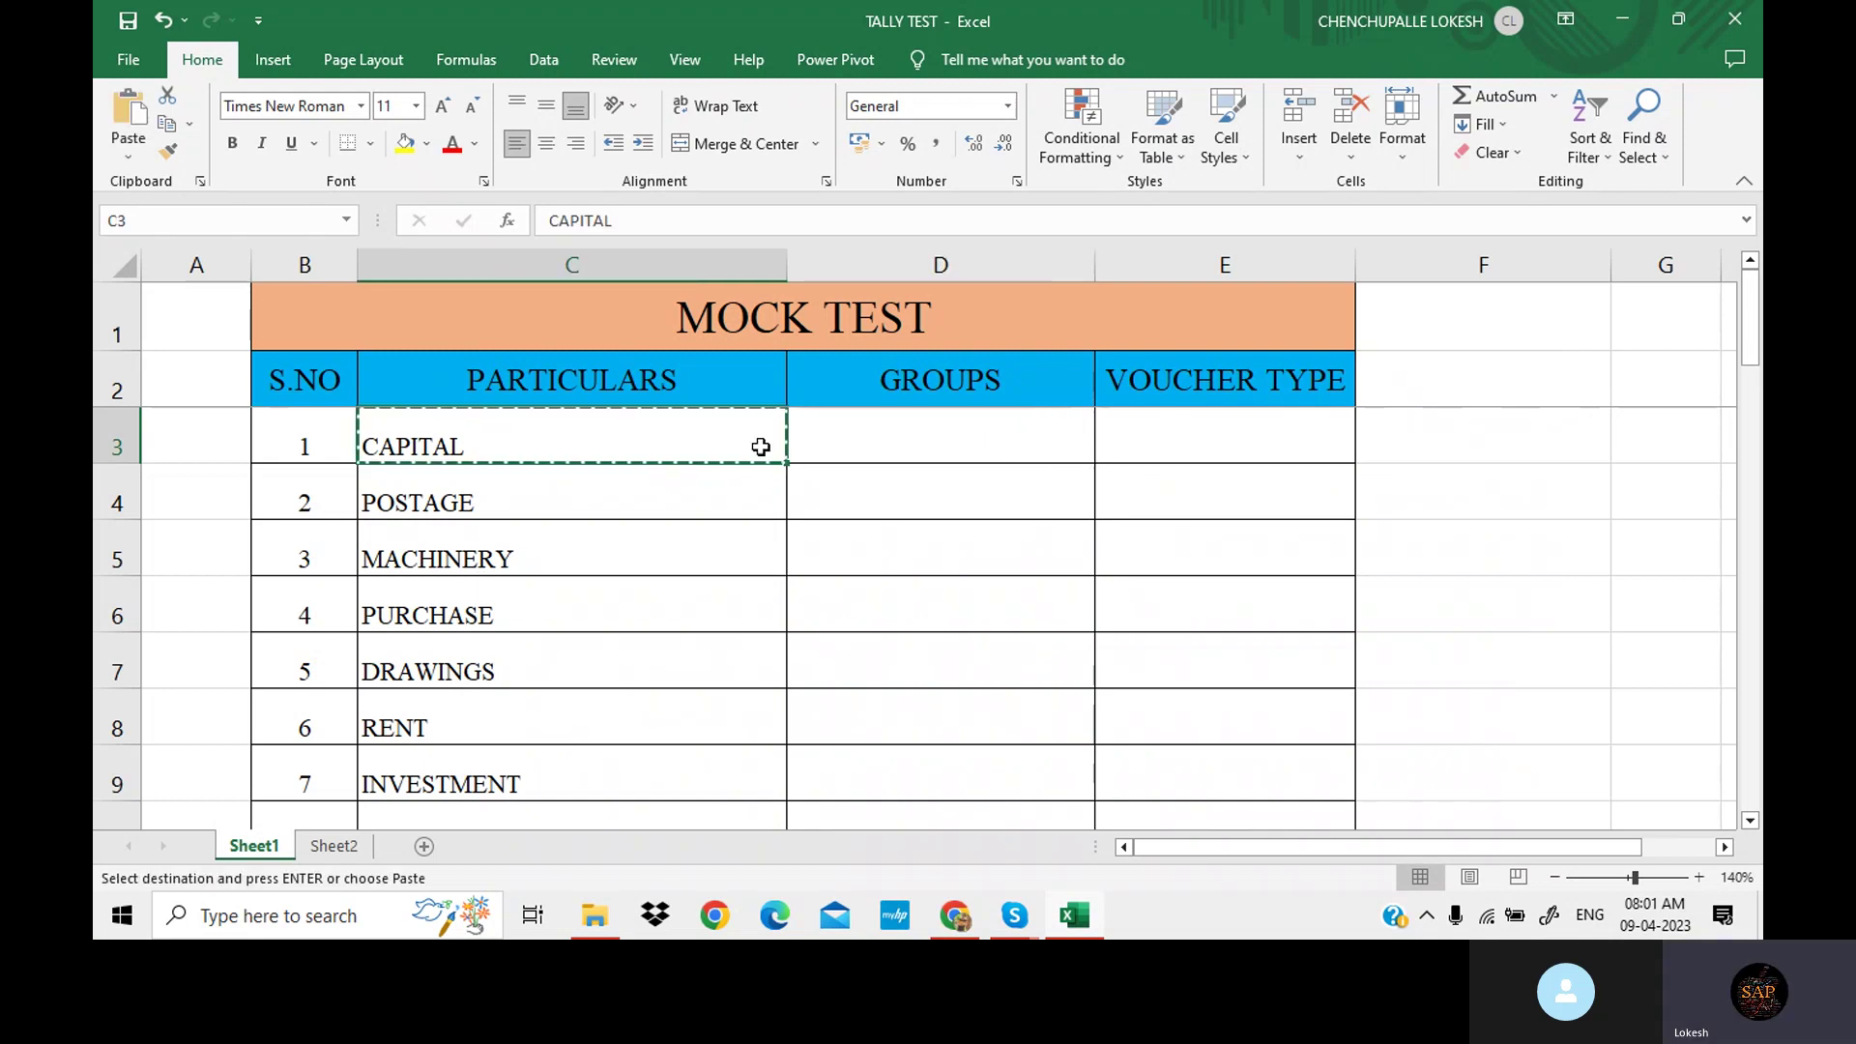
left_click(923, 432)
key("ctrl+v")
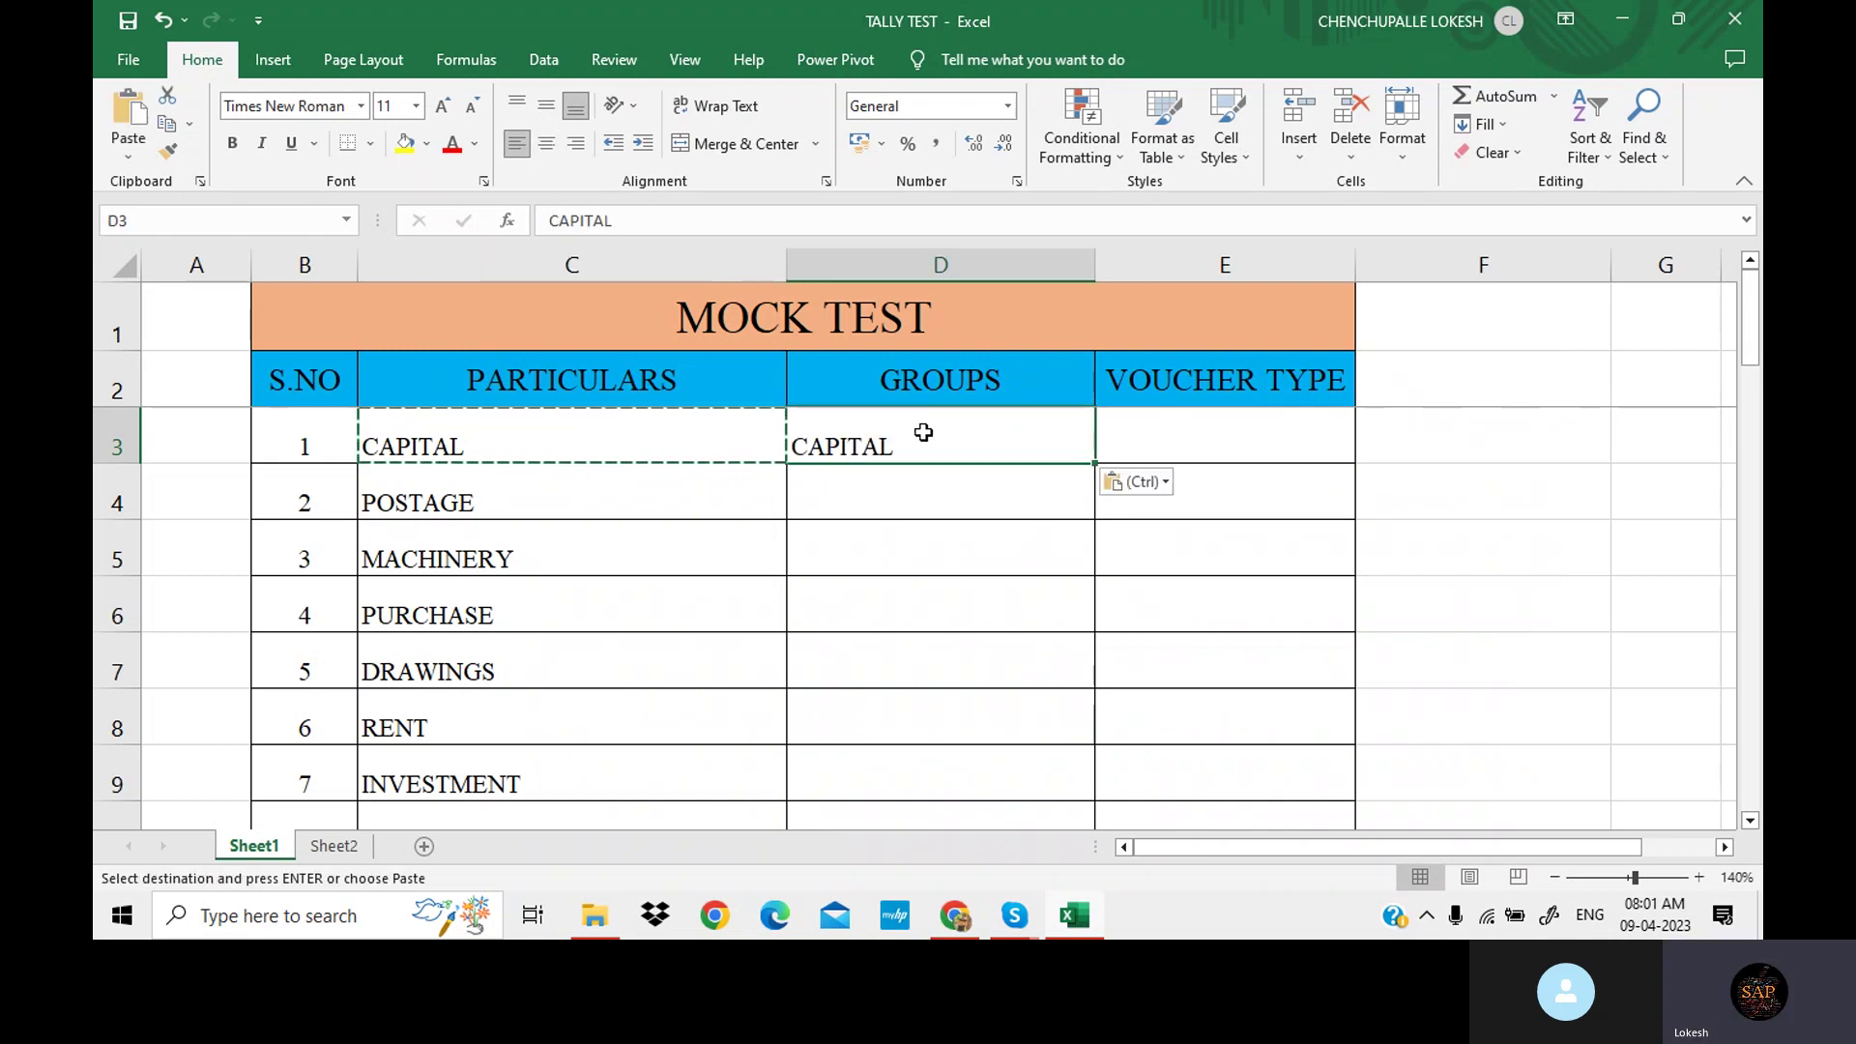
key("Escape")
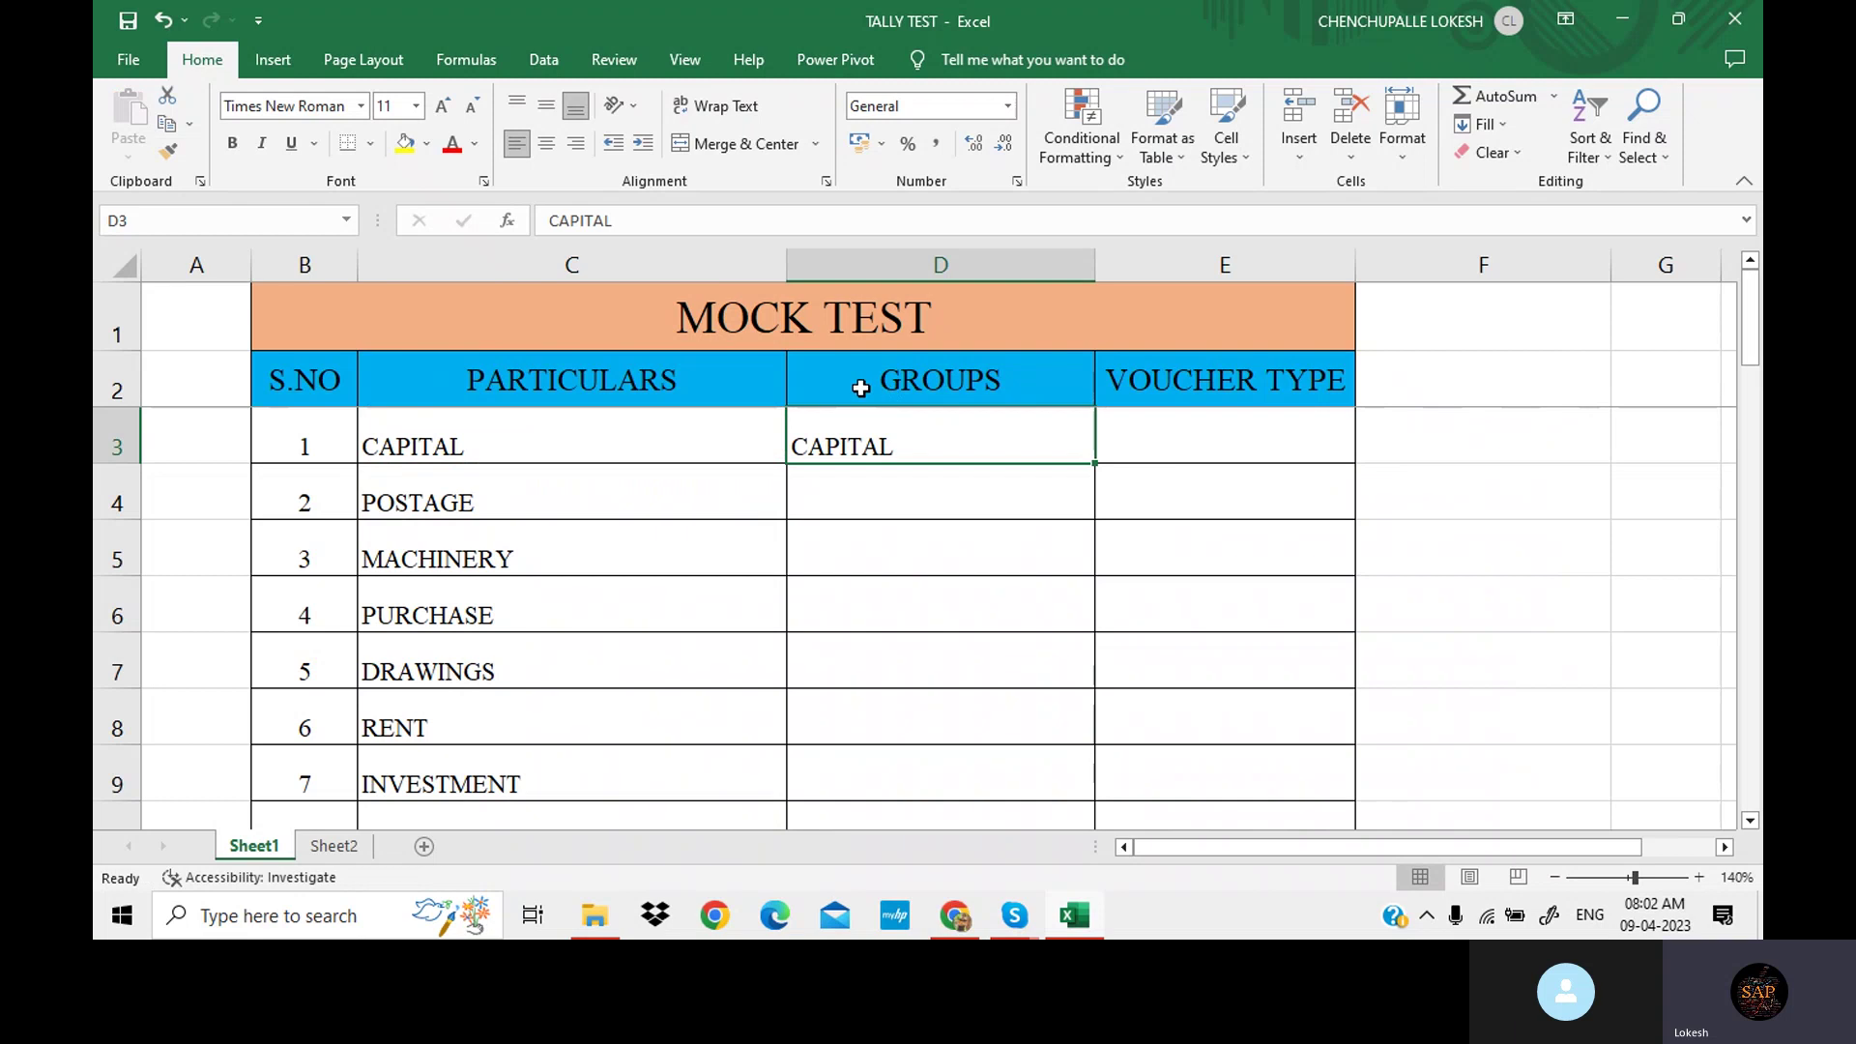
left_click(1208, 432)
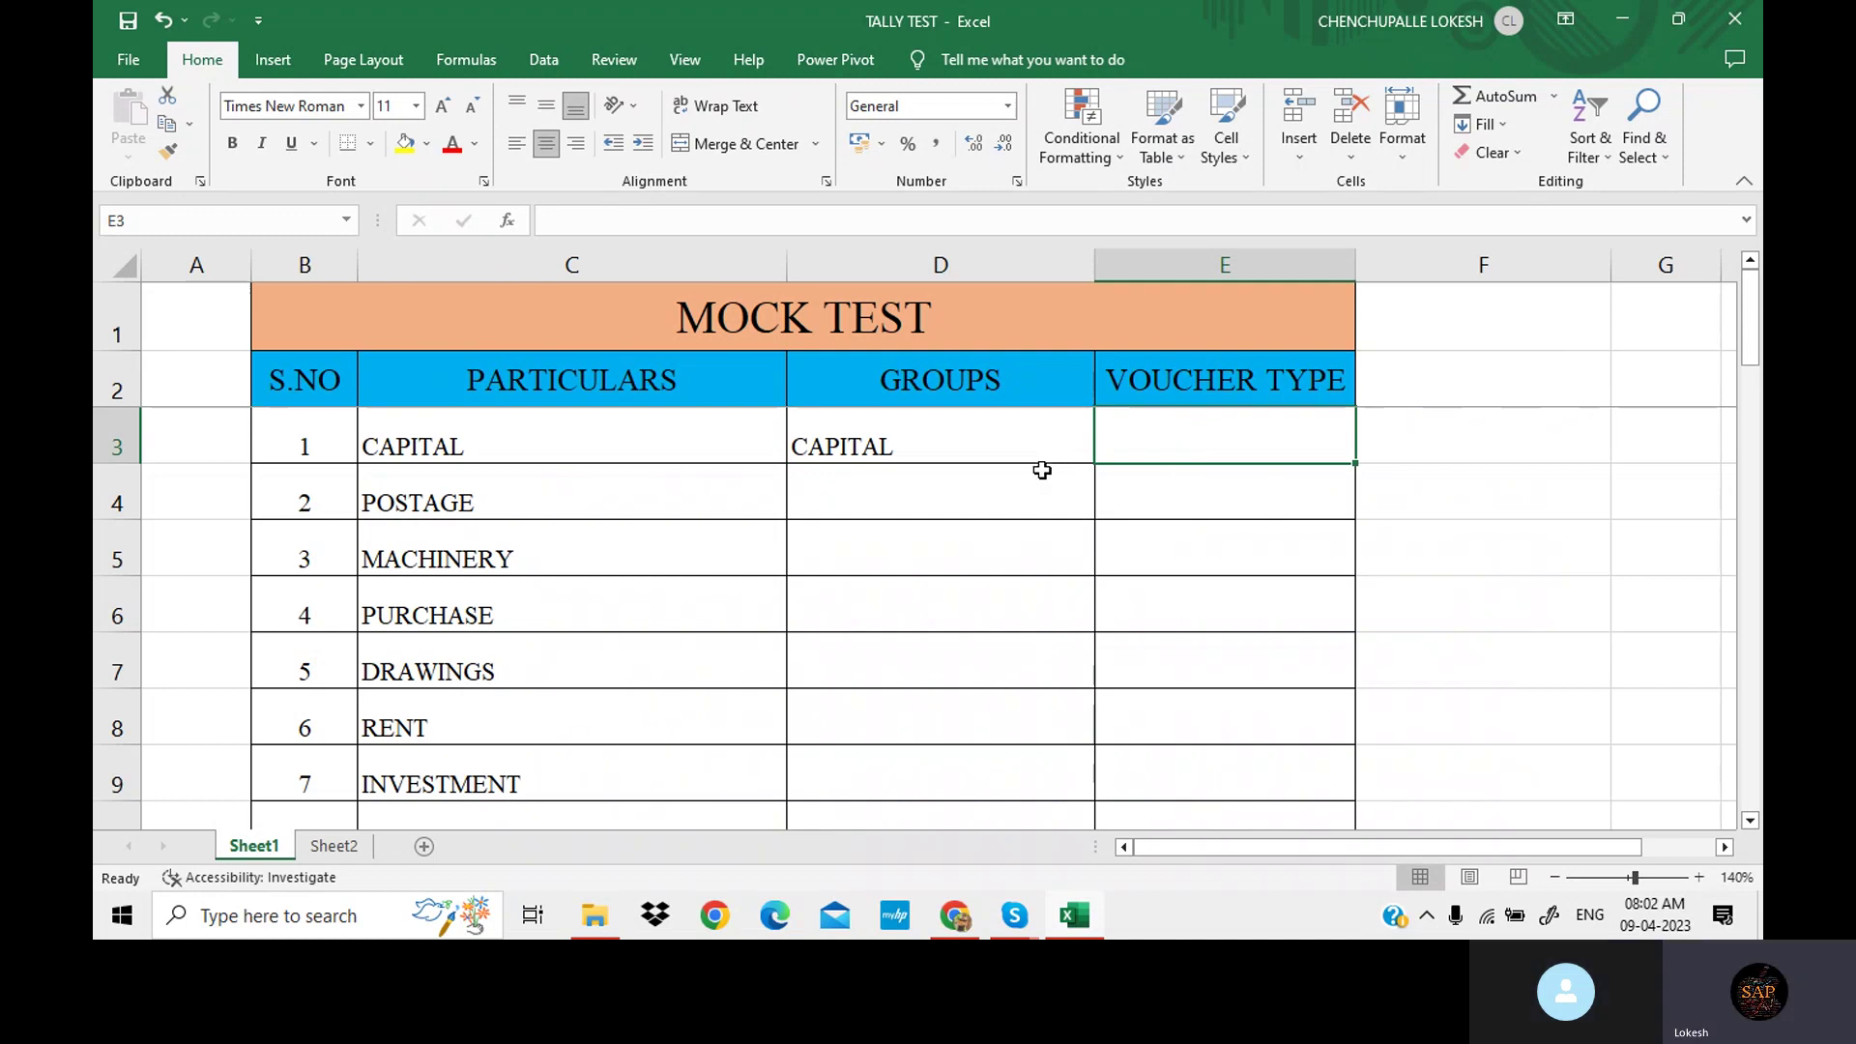
type("F6")
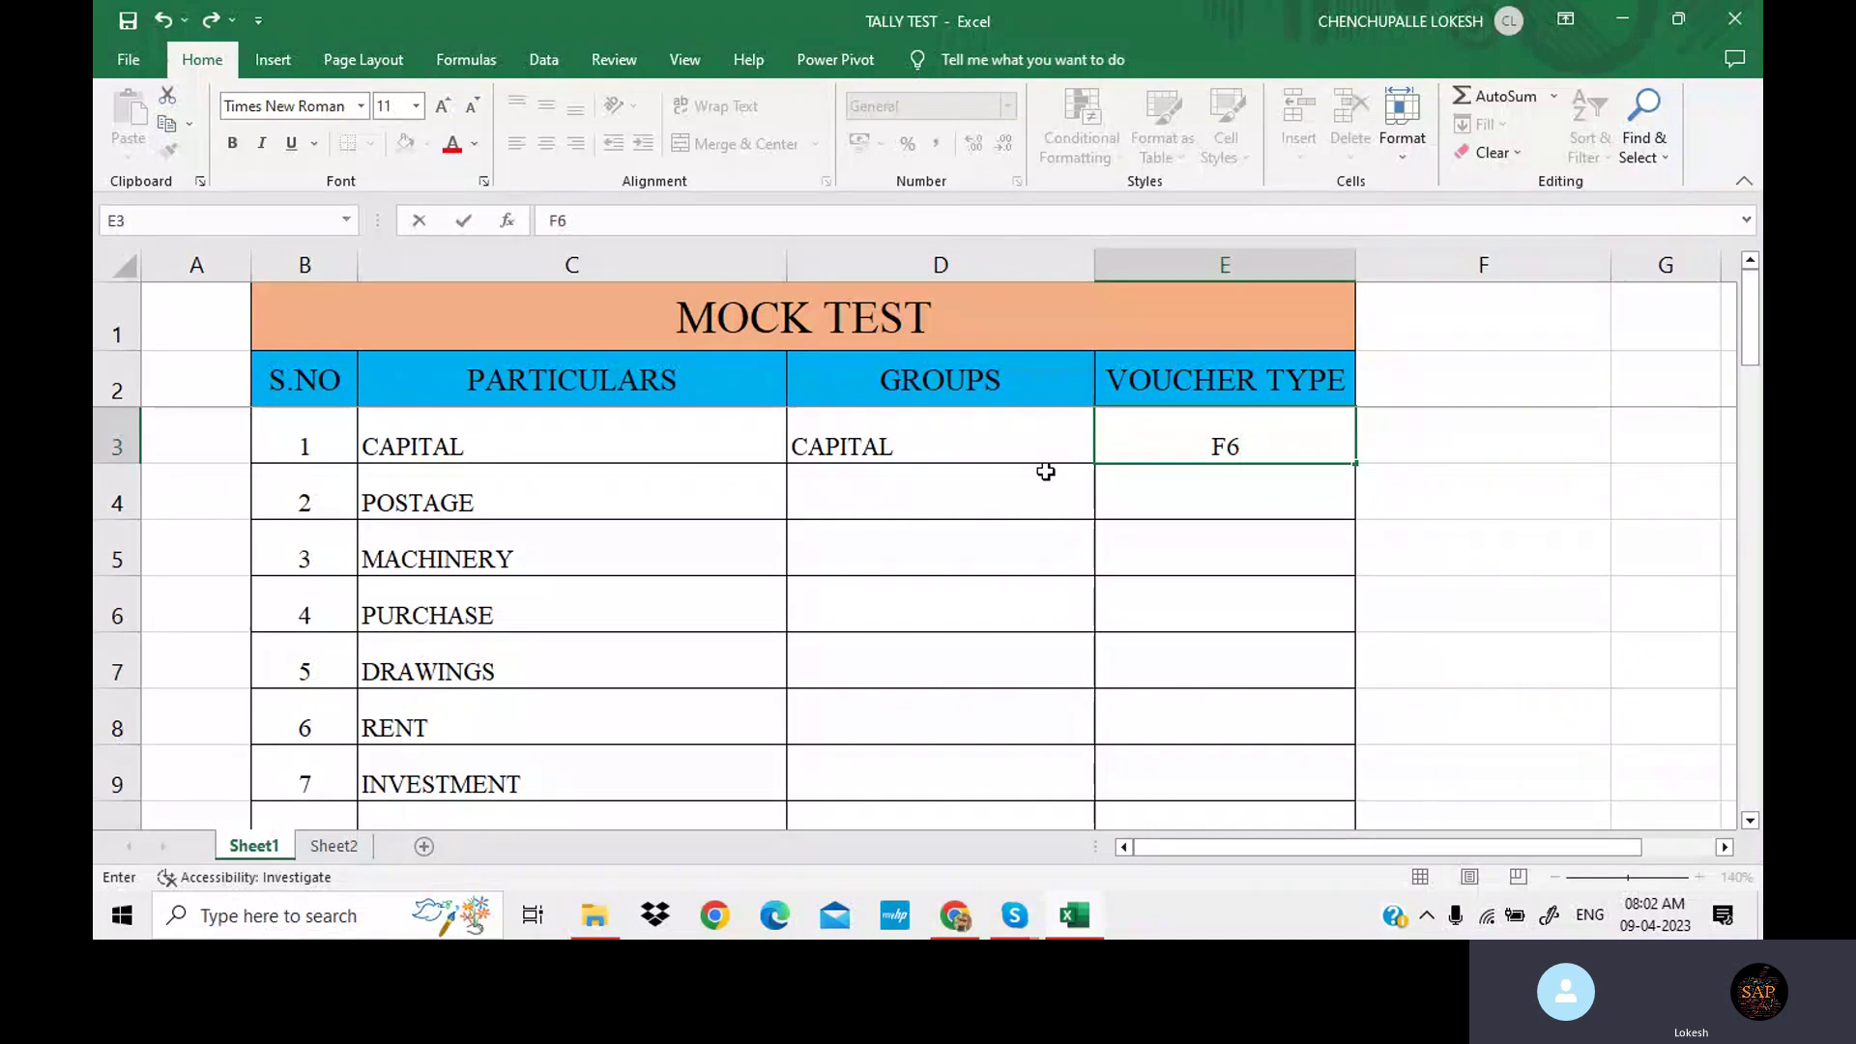
left_click(866, 522)
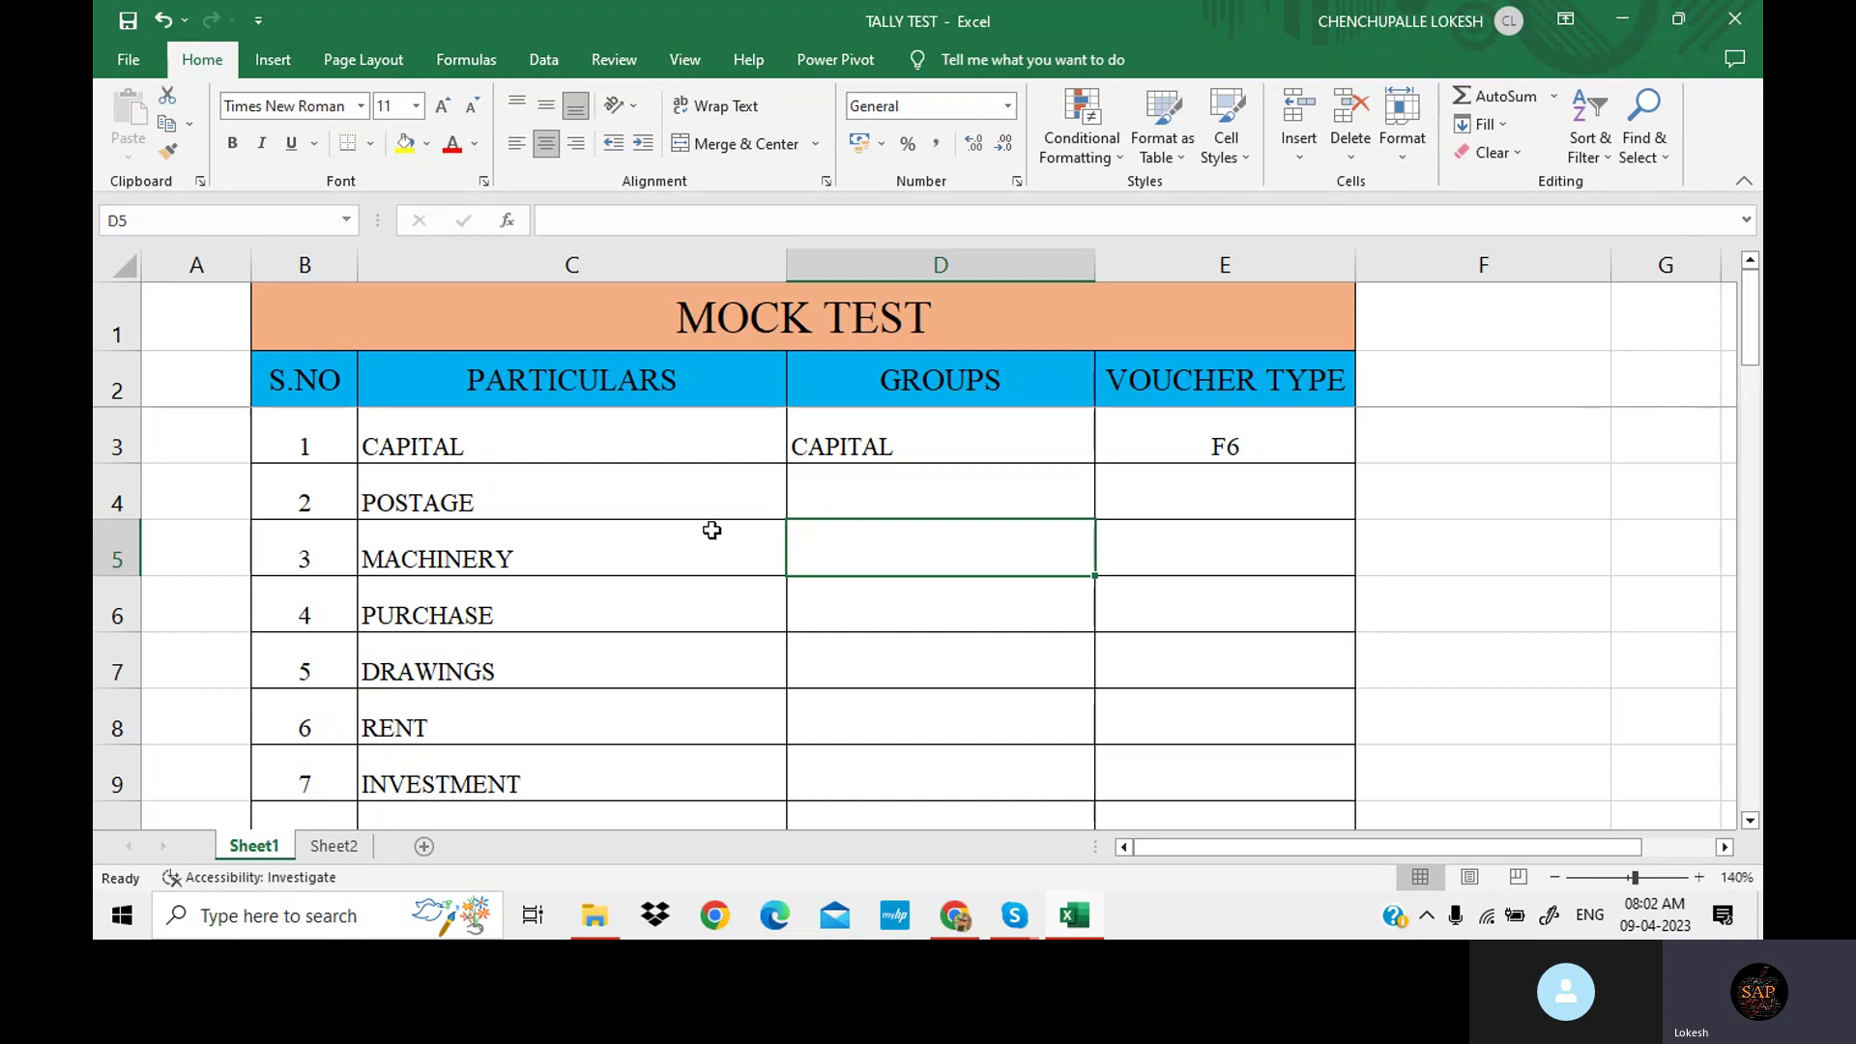
Enter INDIRECT EXP as POSTAGE's group in D4.
left_click(902, 495)
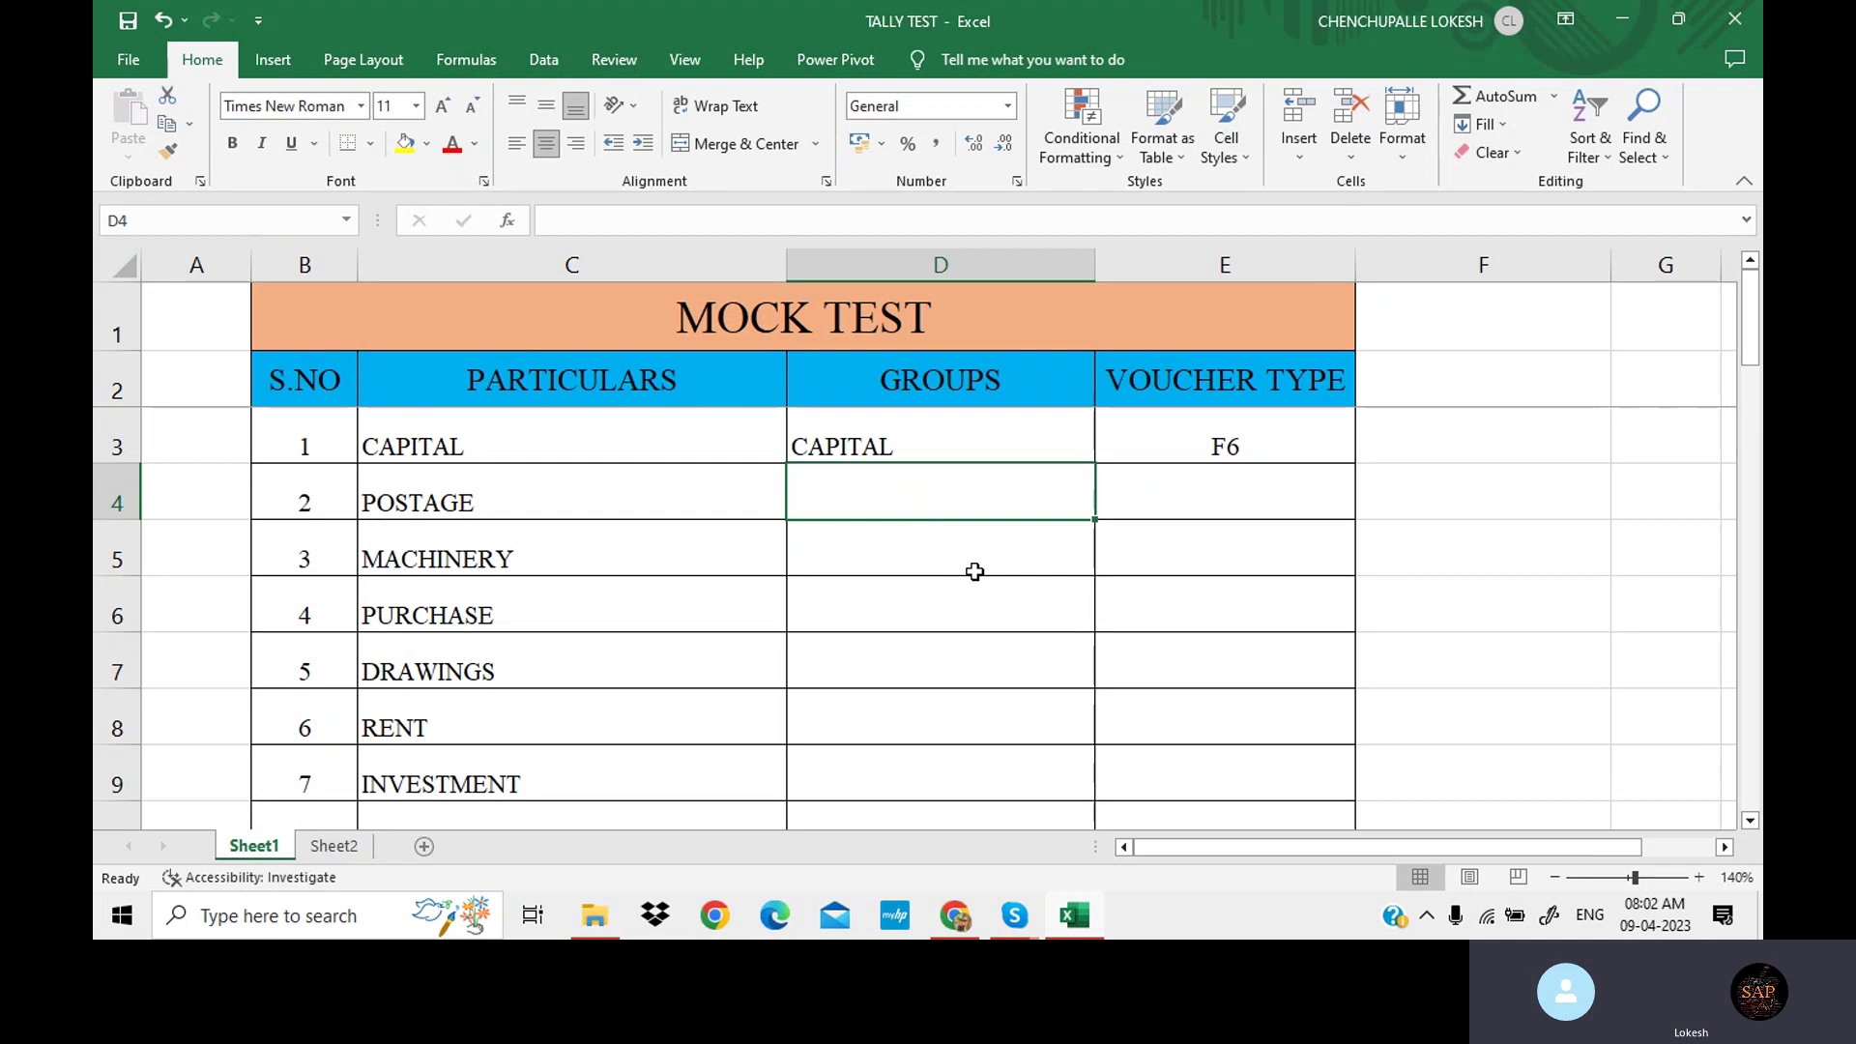
type("I")
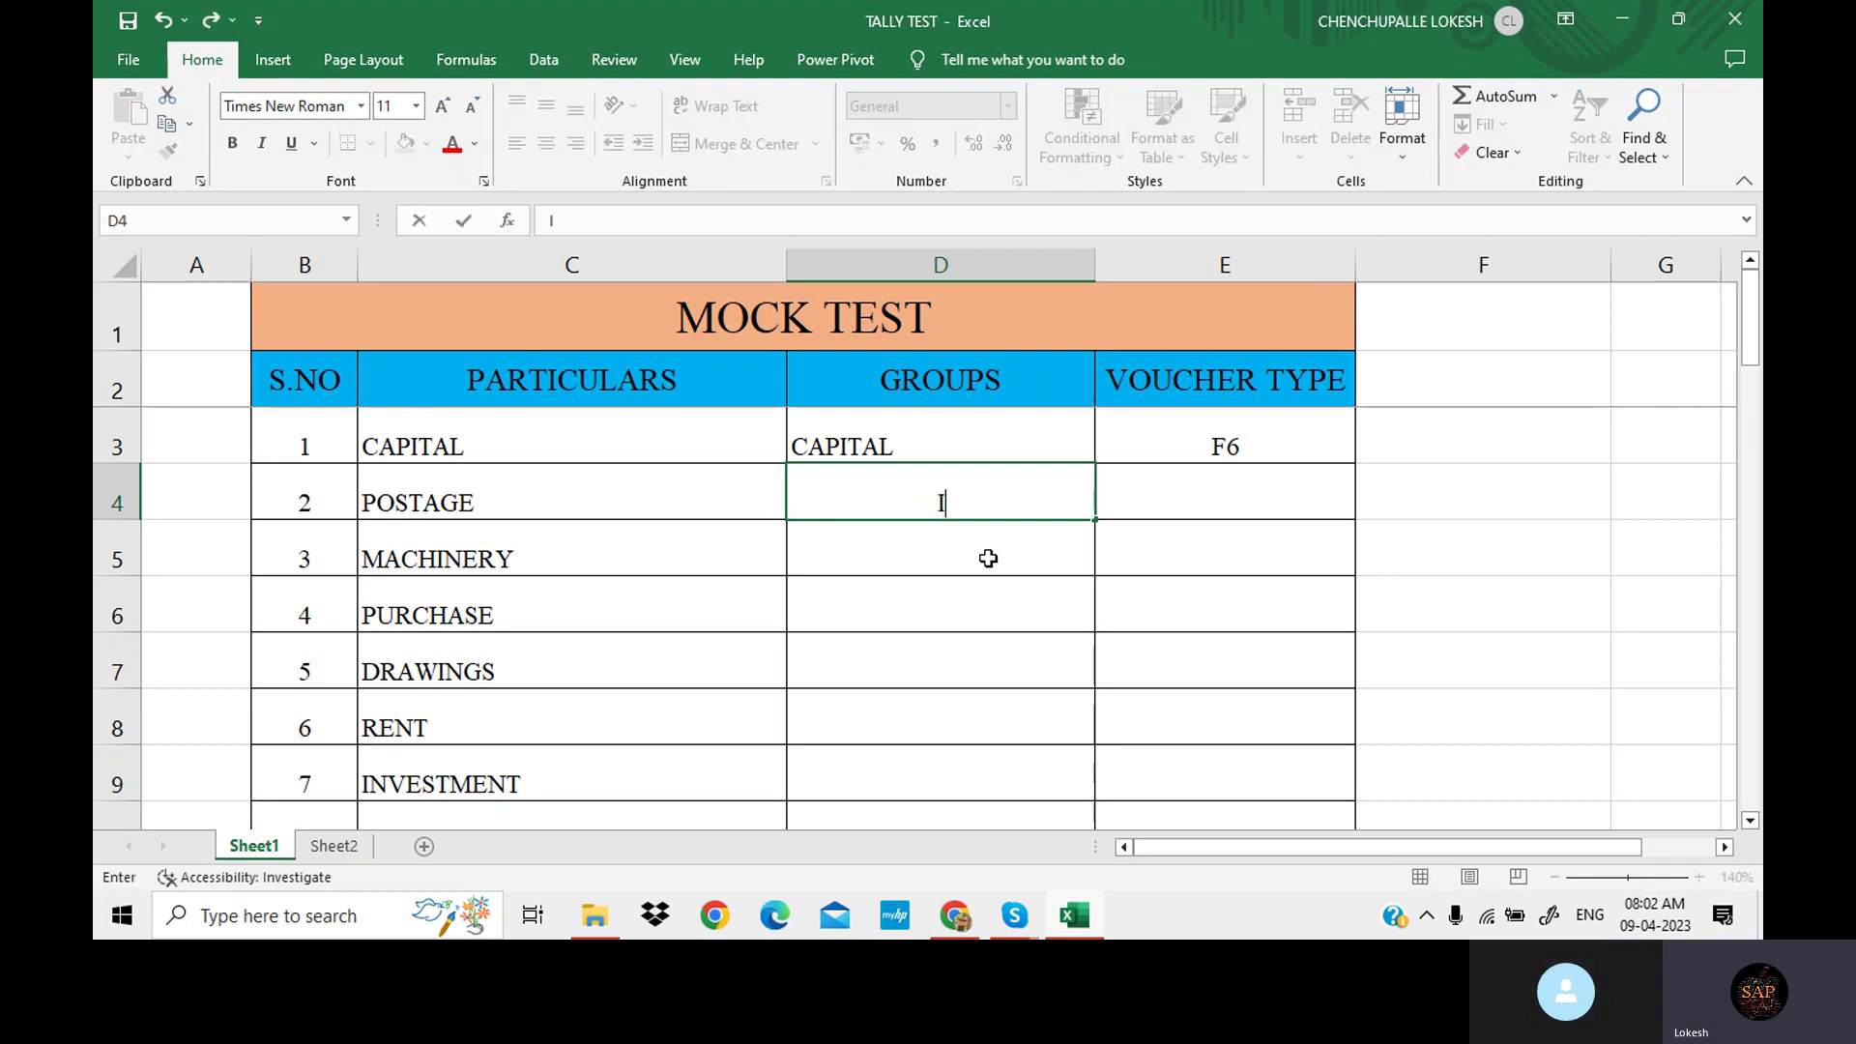
type("NDIRECT EXP")
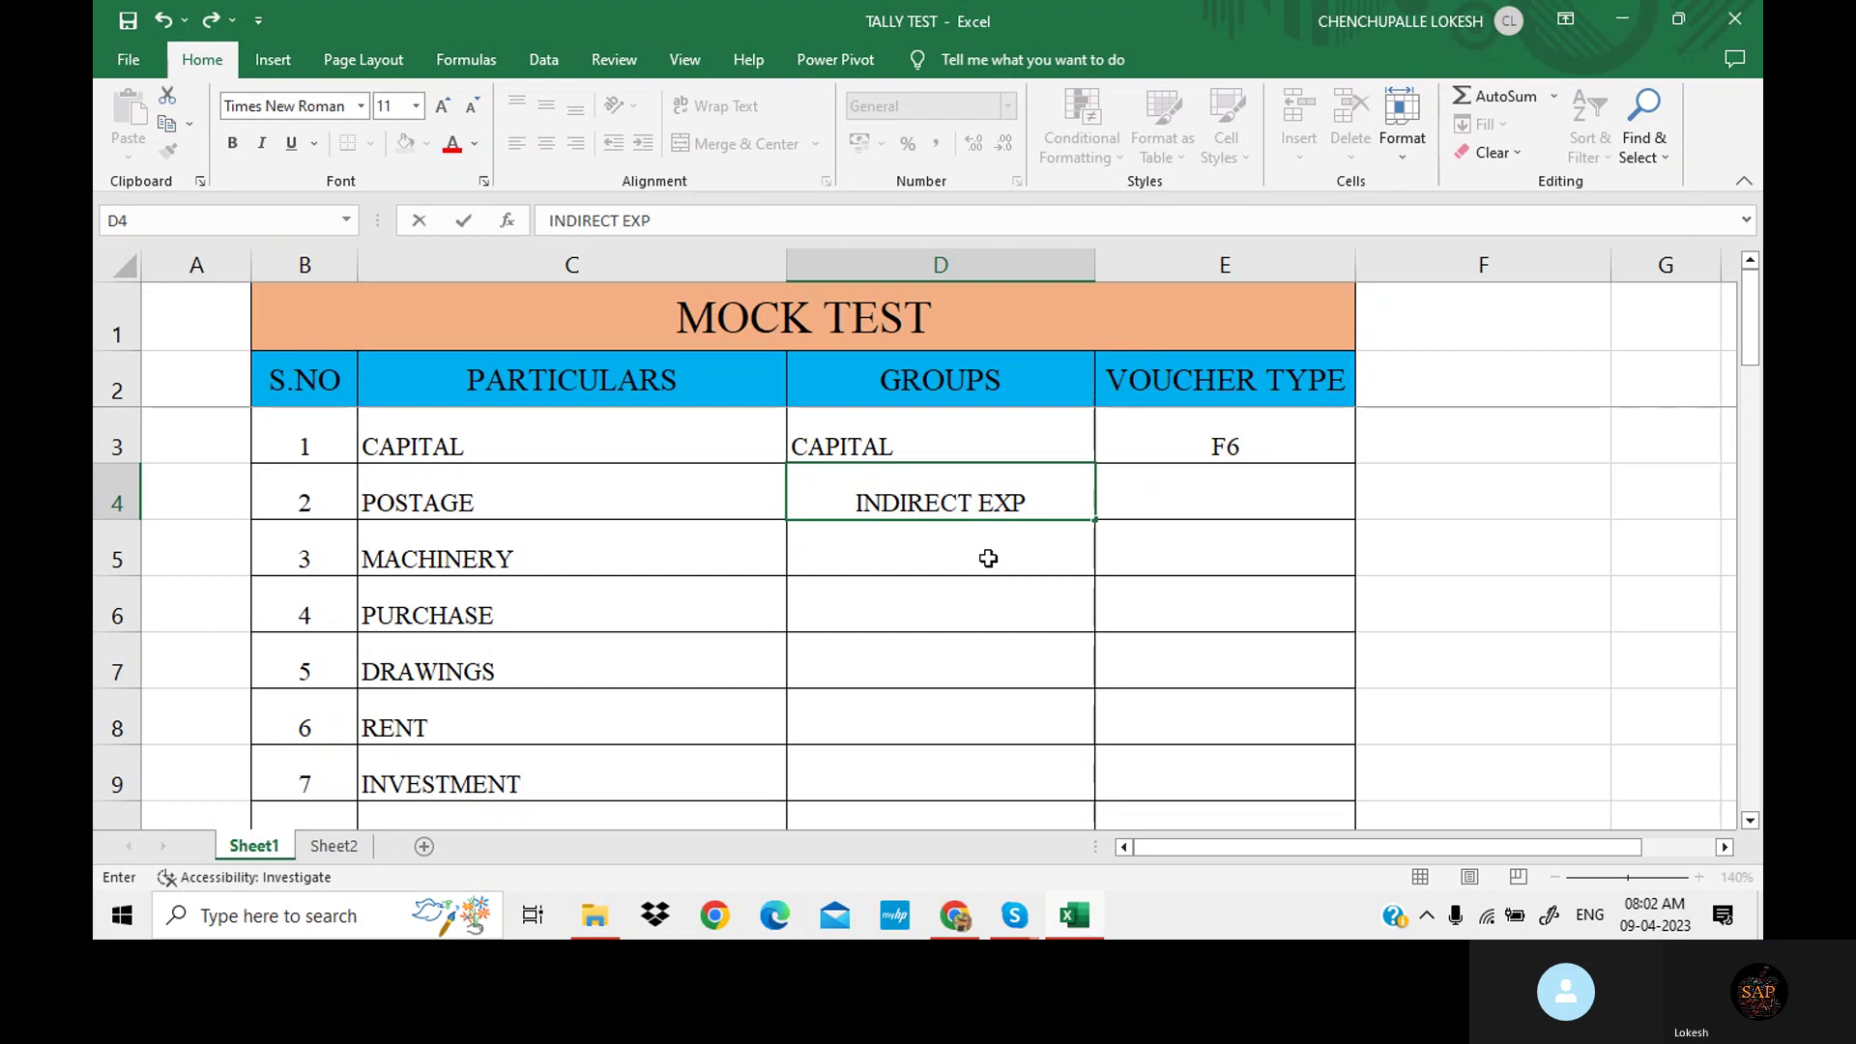
key("Tab")
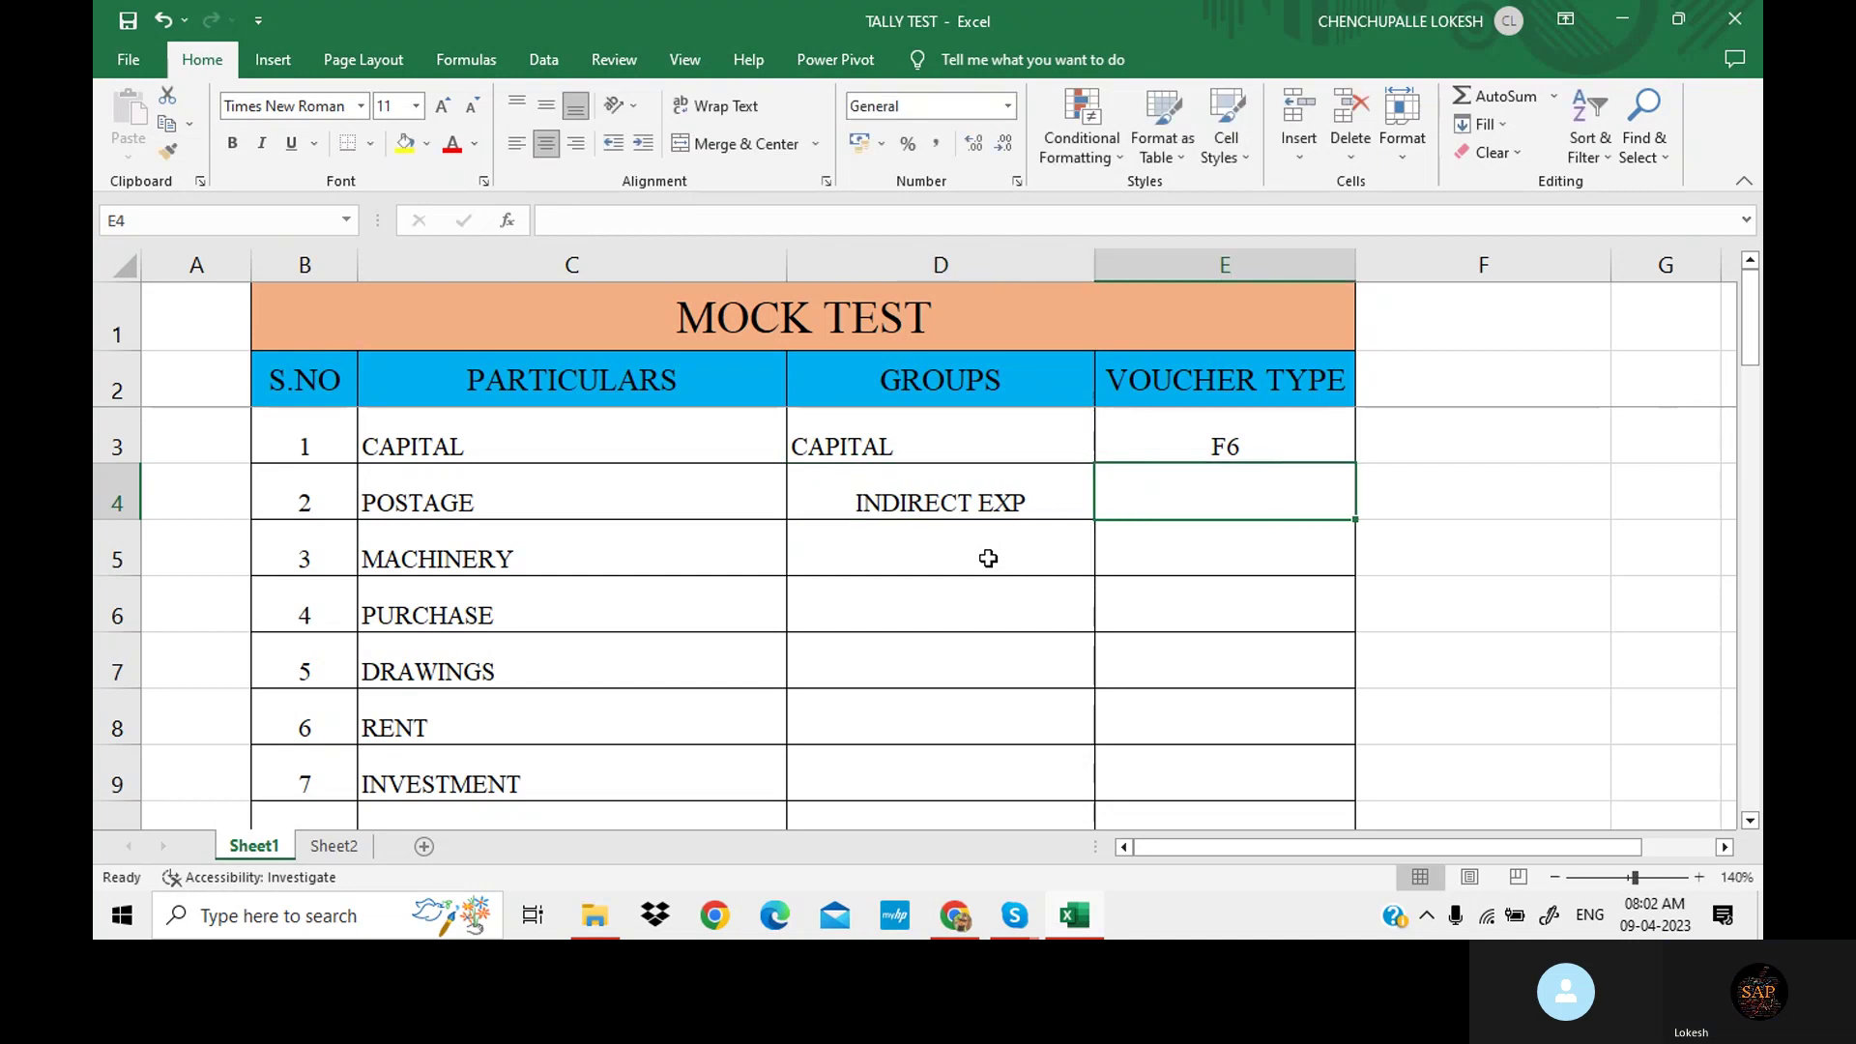
left_click(954, 437)
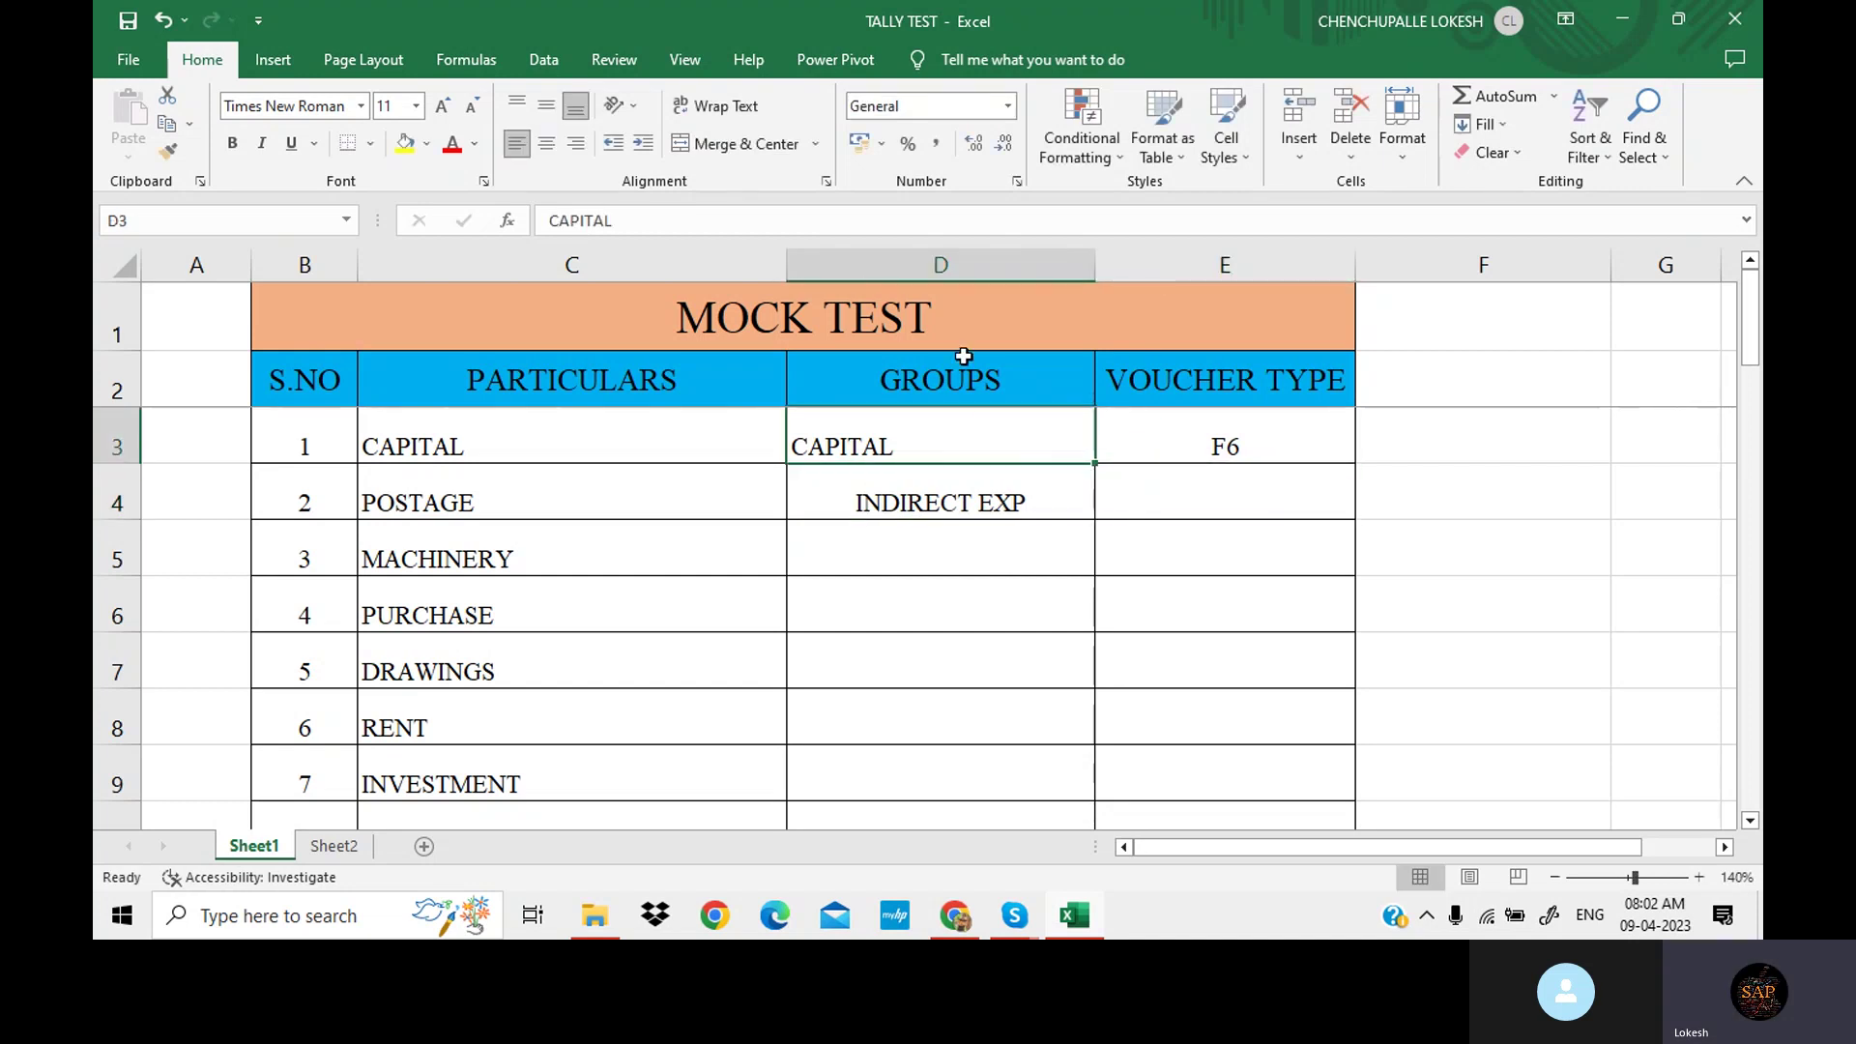
Center-align all entries in the GROUPS column D.
left_click(942, 264)
left_click(549, 143)
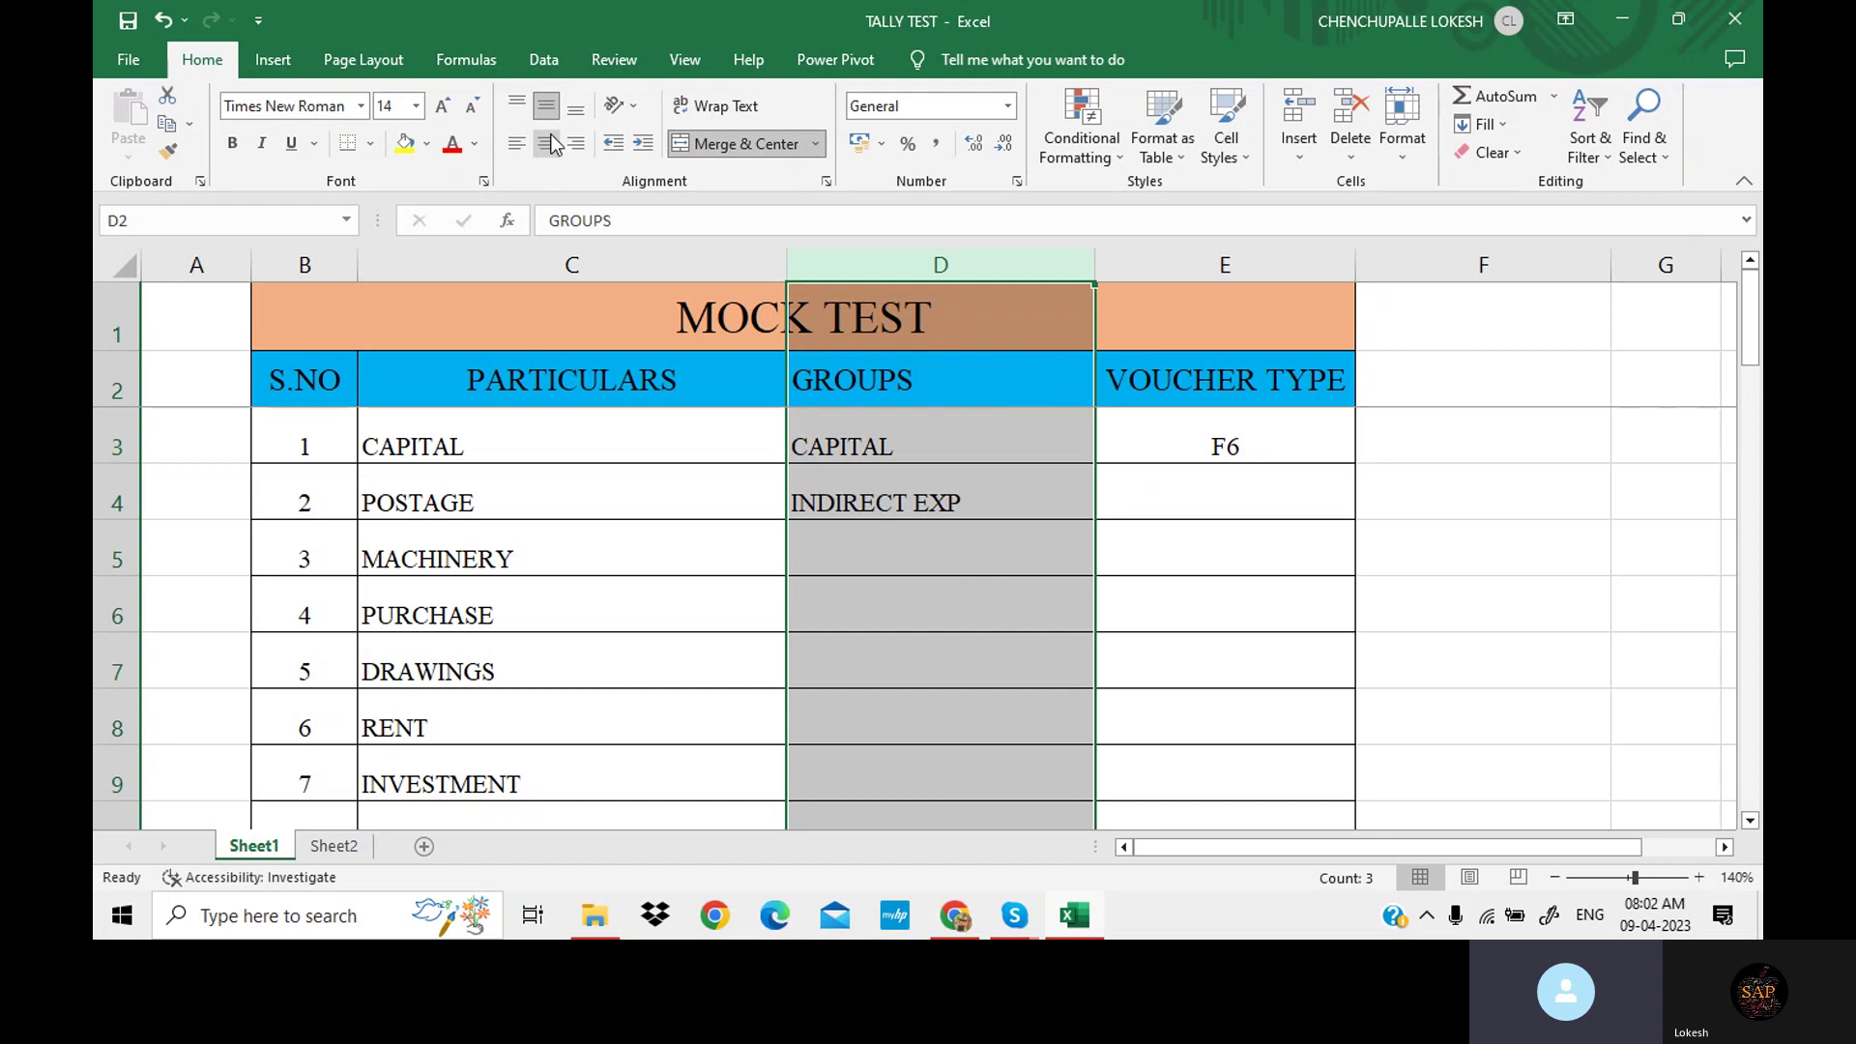
left_click(549, 143)
Enter F5 as POSTAGE's voucher type in E4.
left_click(1213, 488)
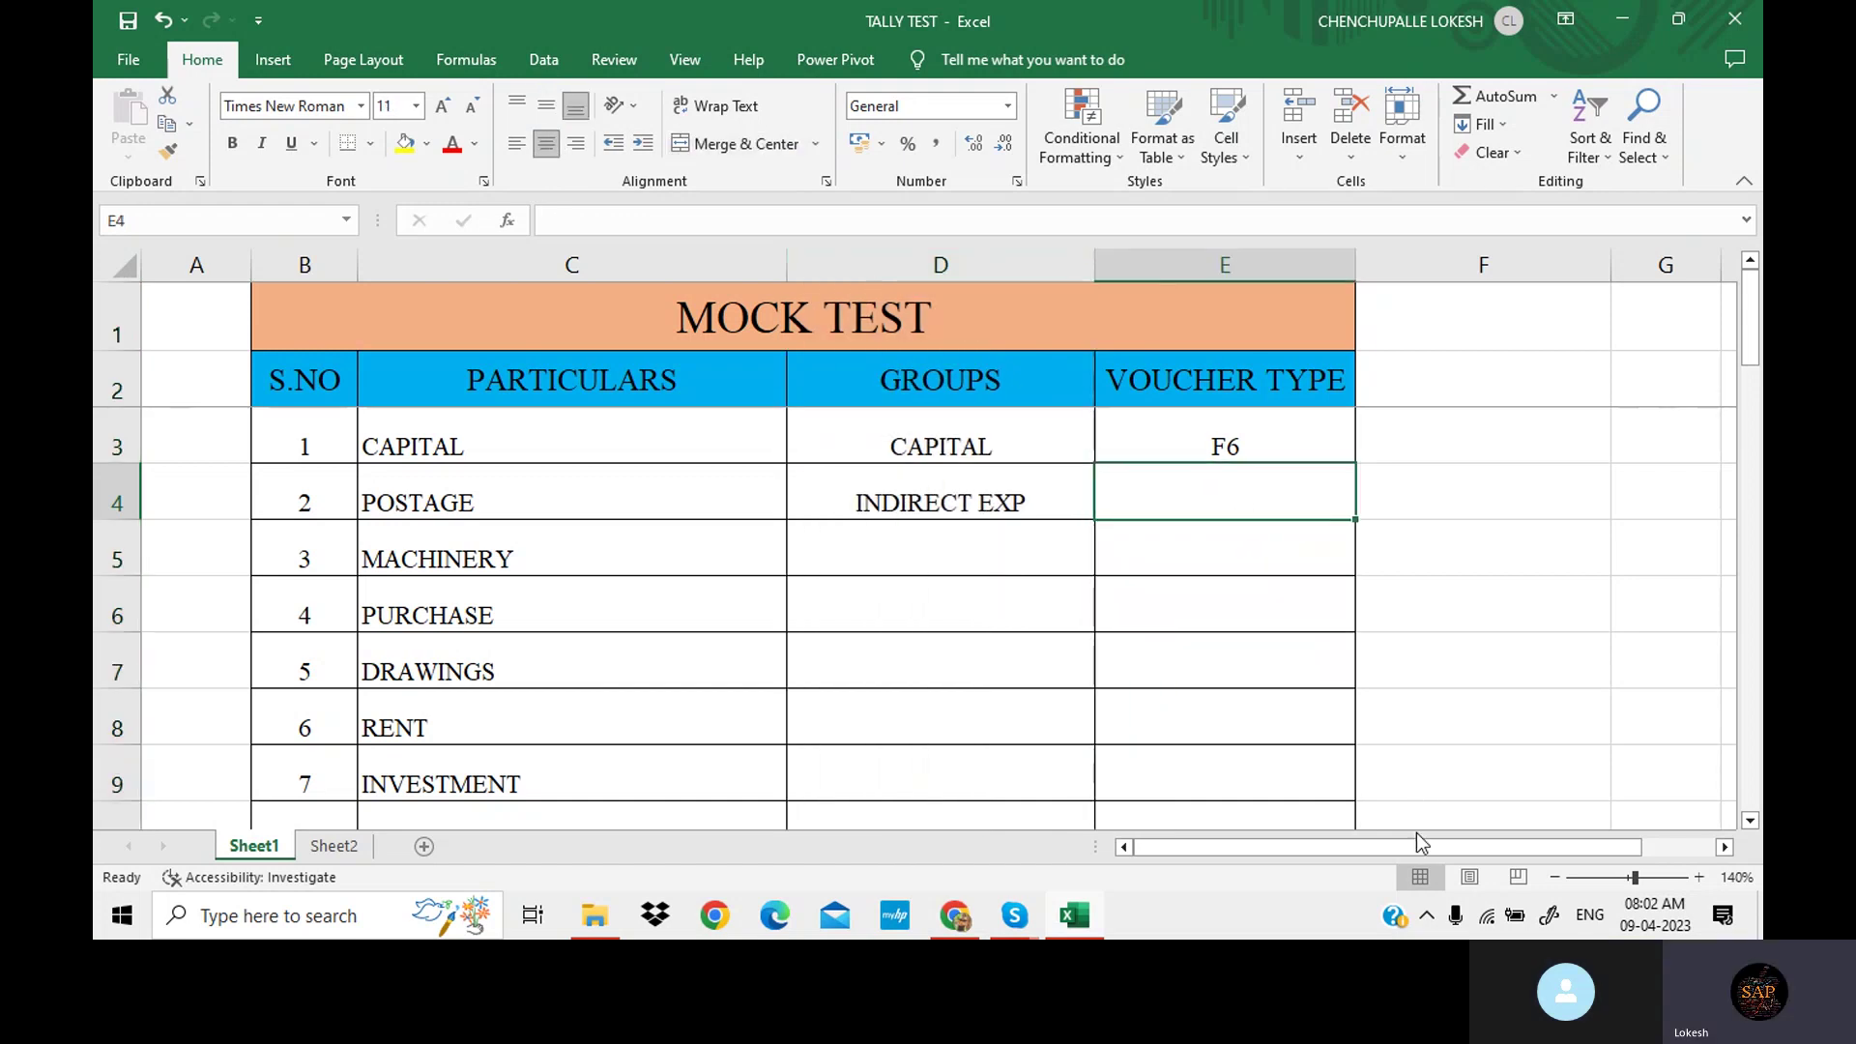
type("F5")
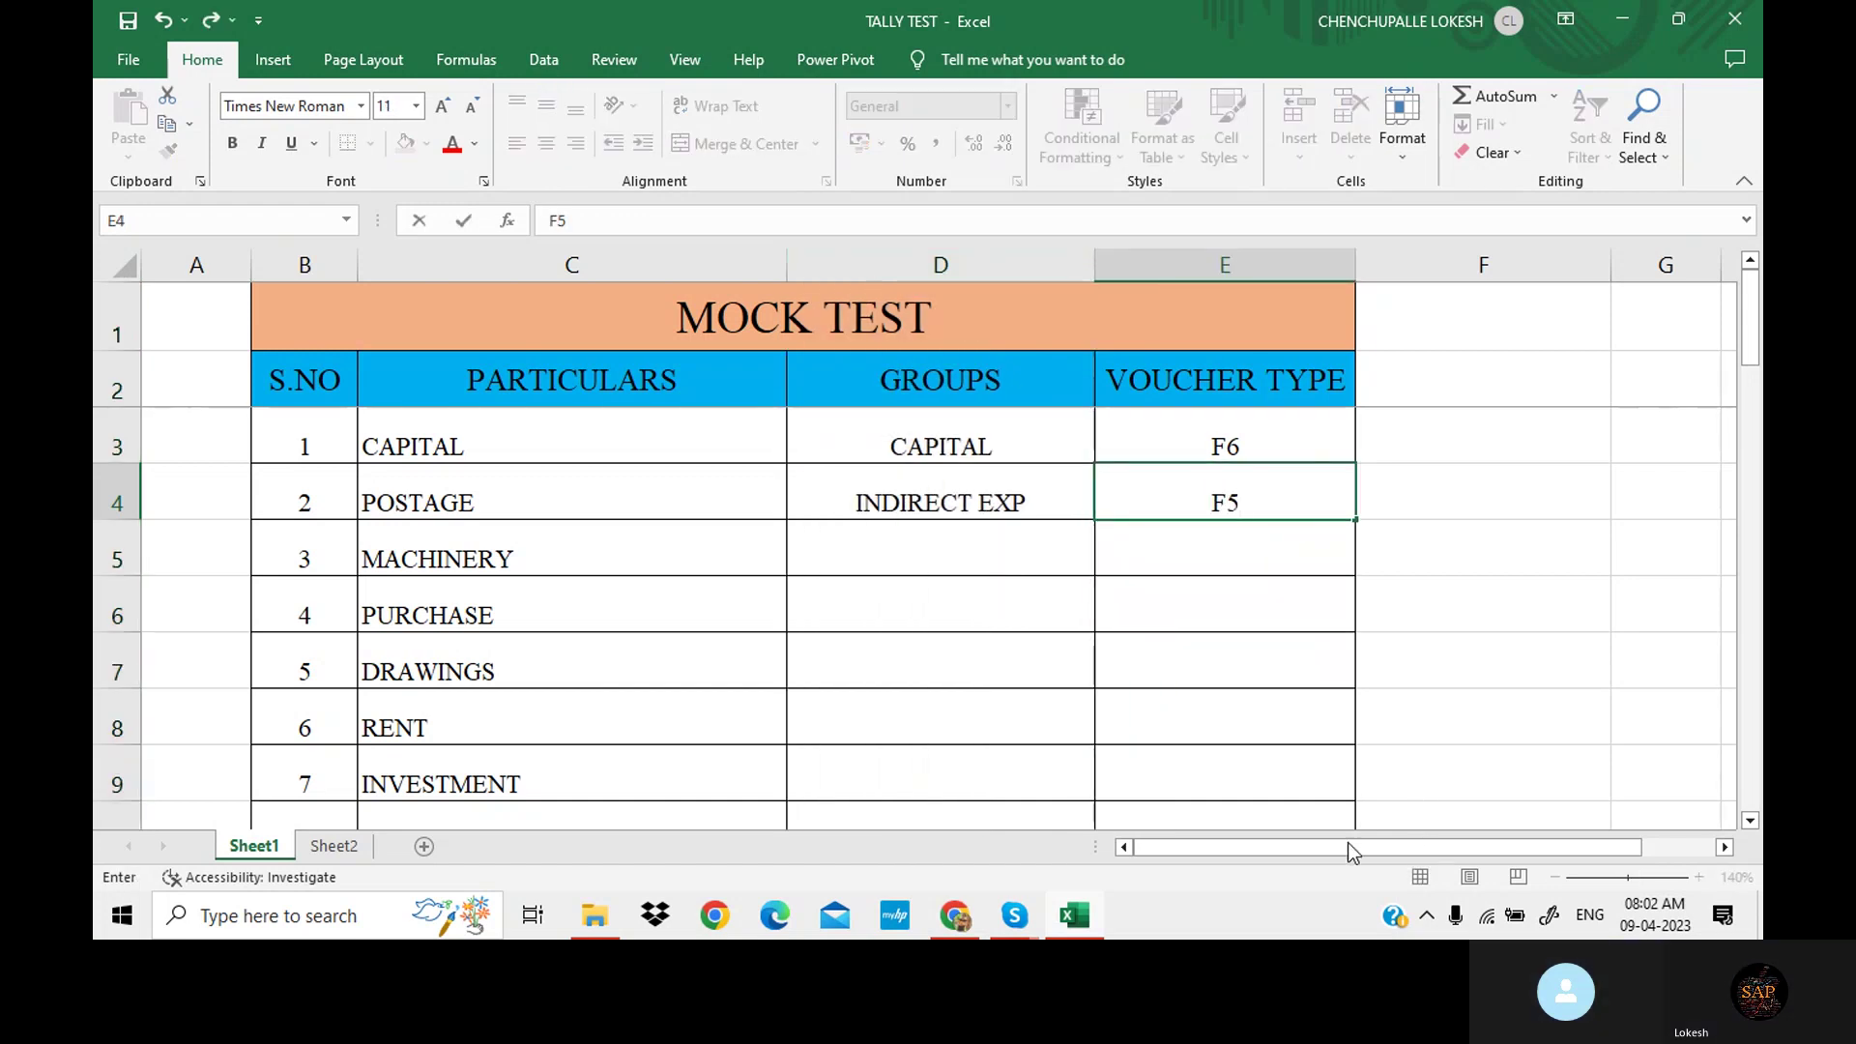
left_click(931, 559)
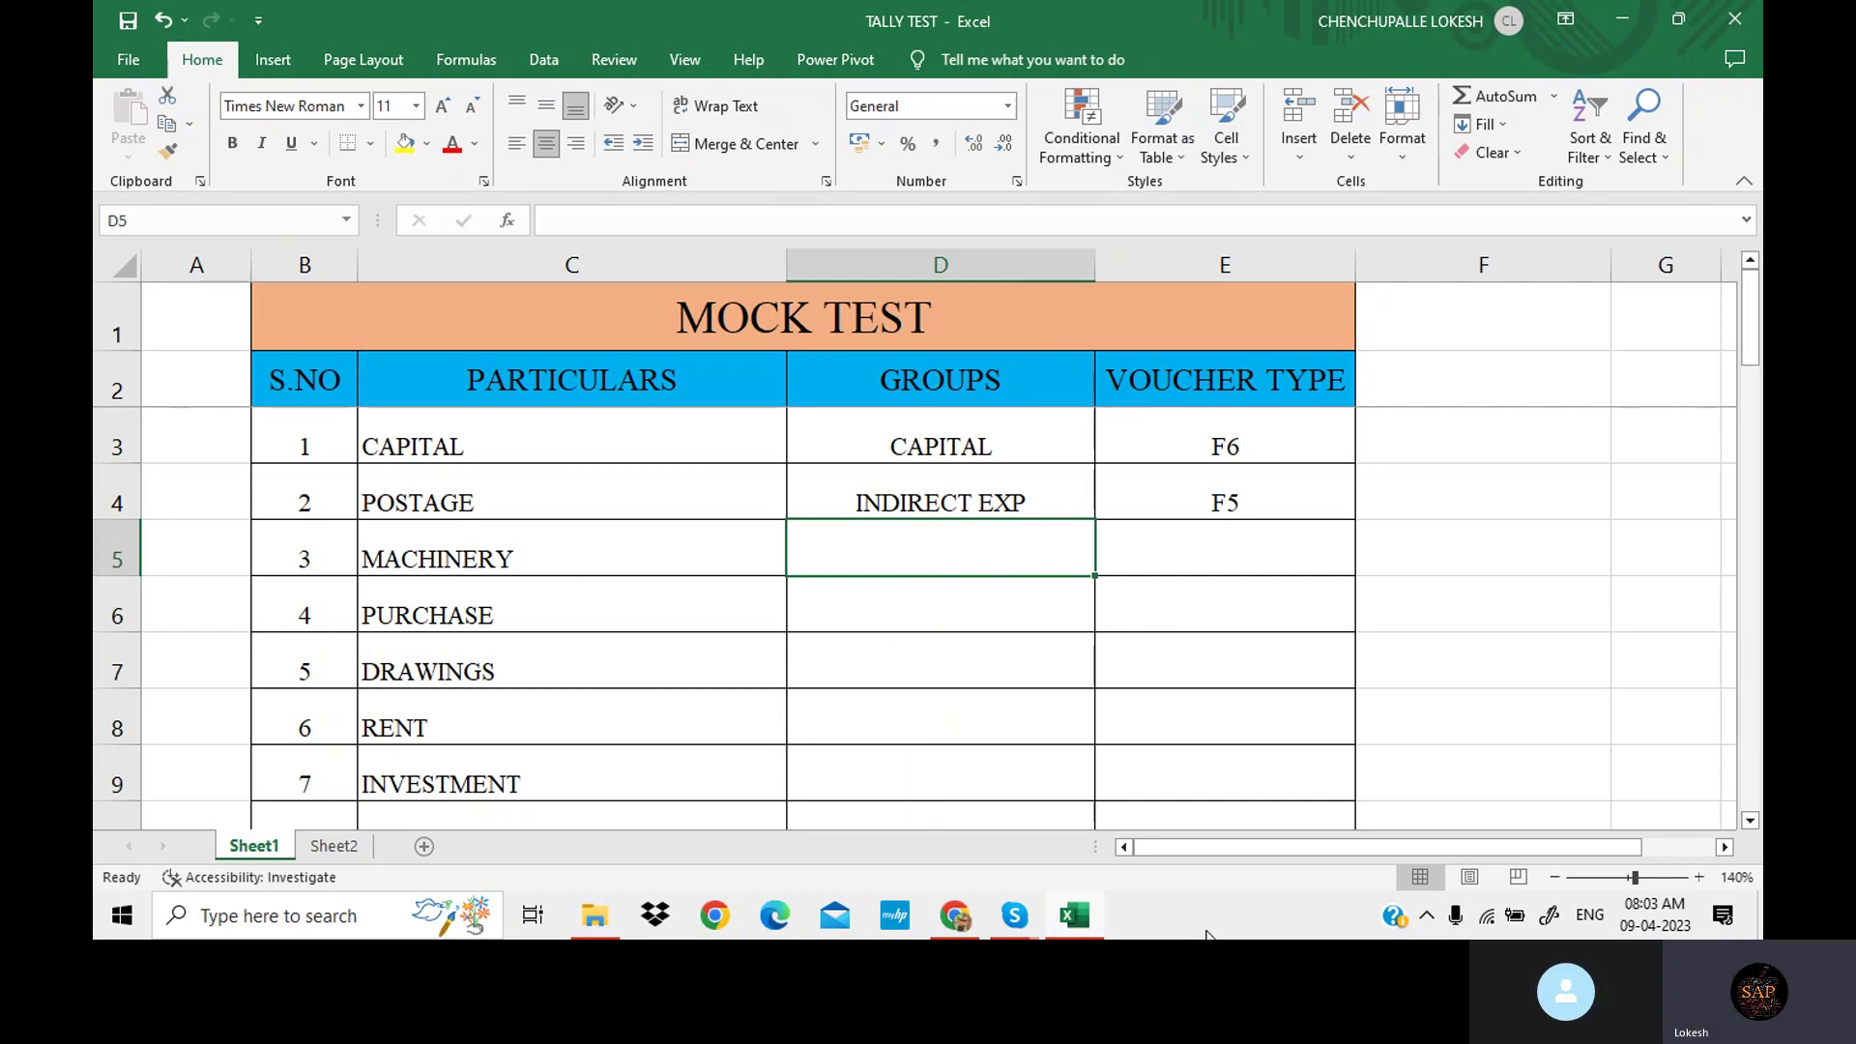
Give MACHINERY the group FIXED ASSET with voucher type F5.
type("FIZ")
key("BackSpace")
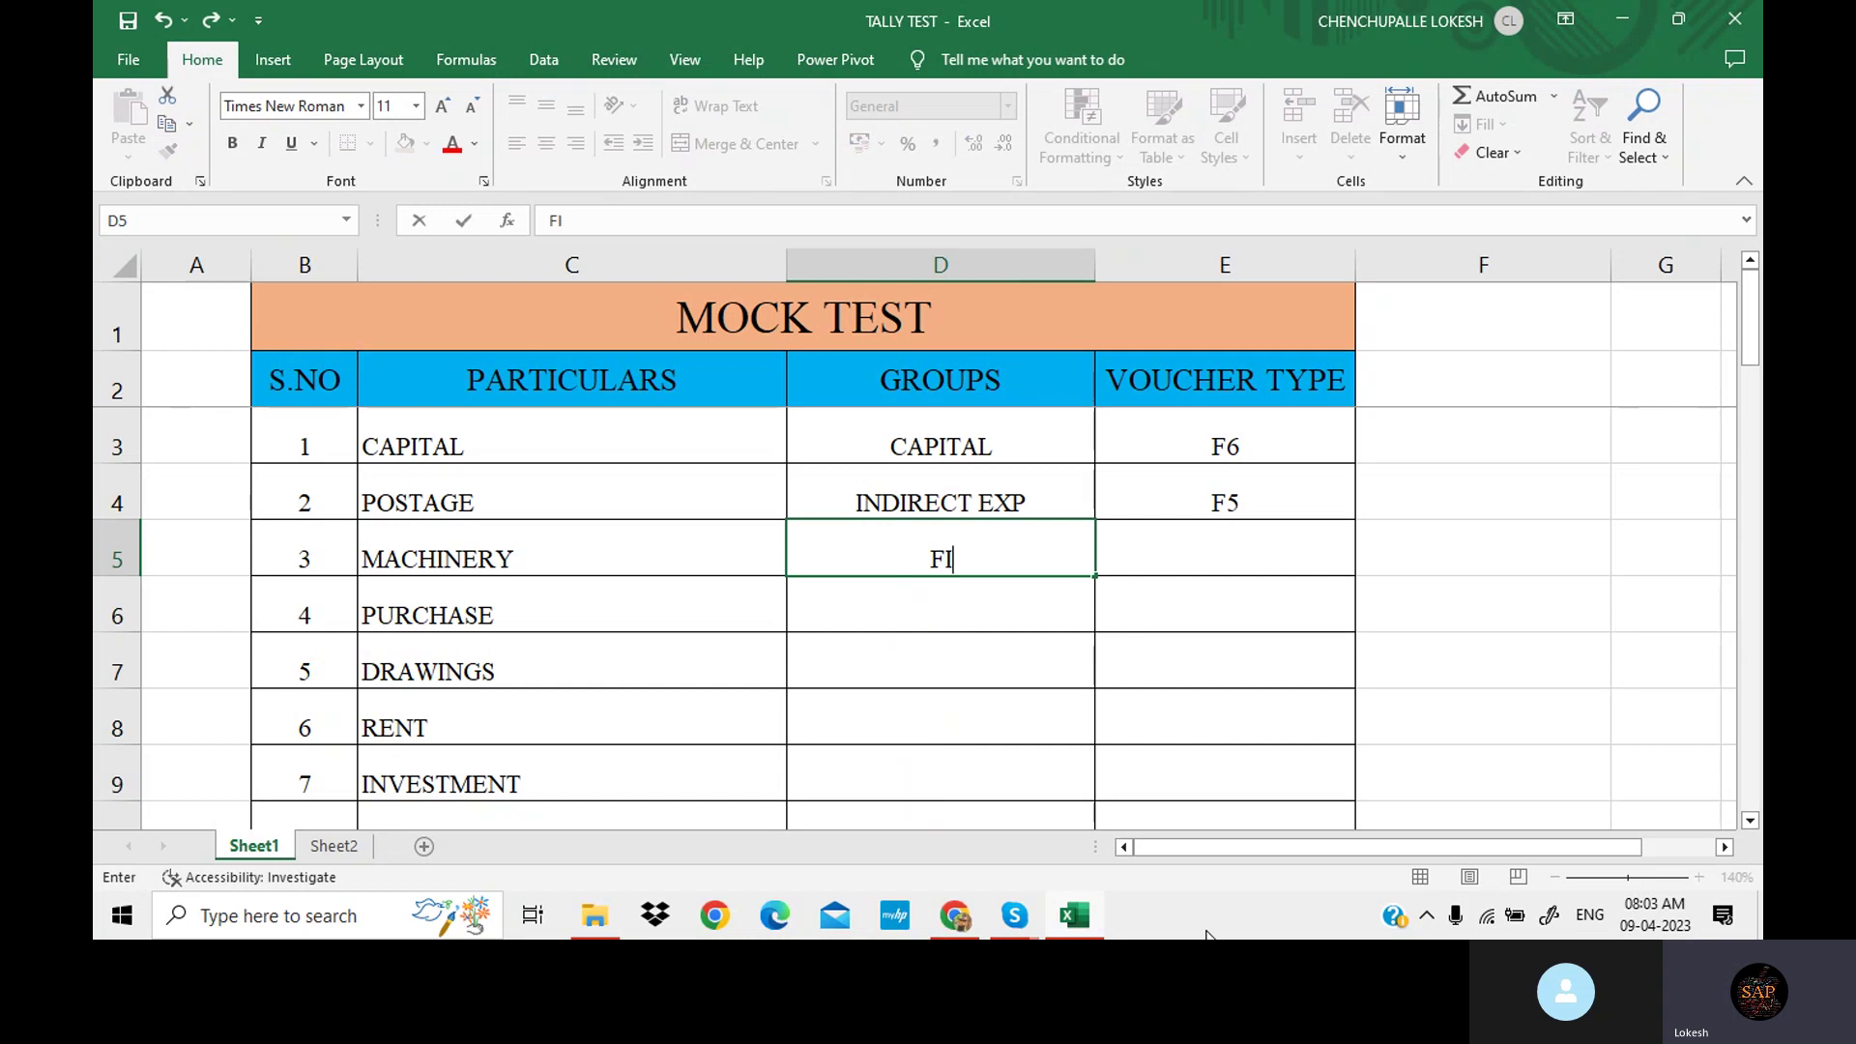
type("XED ASSET")
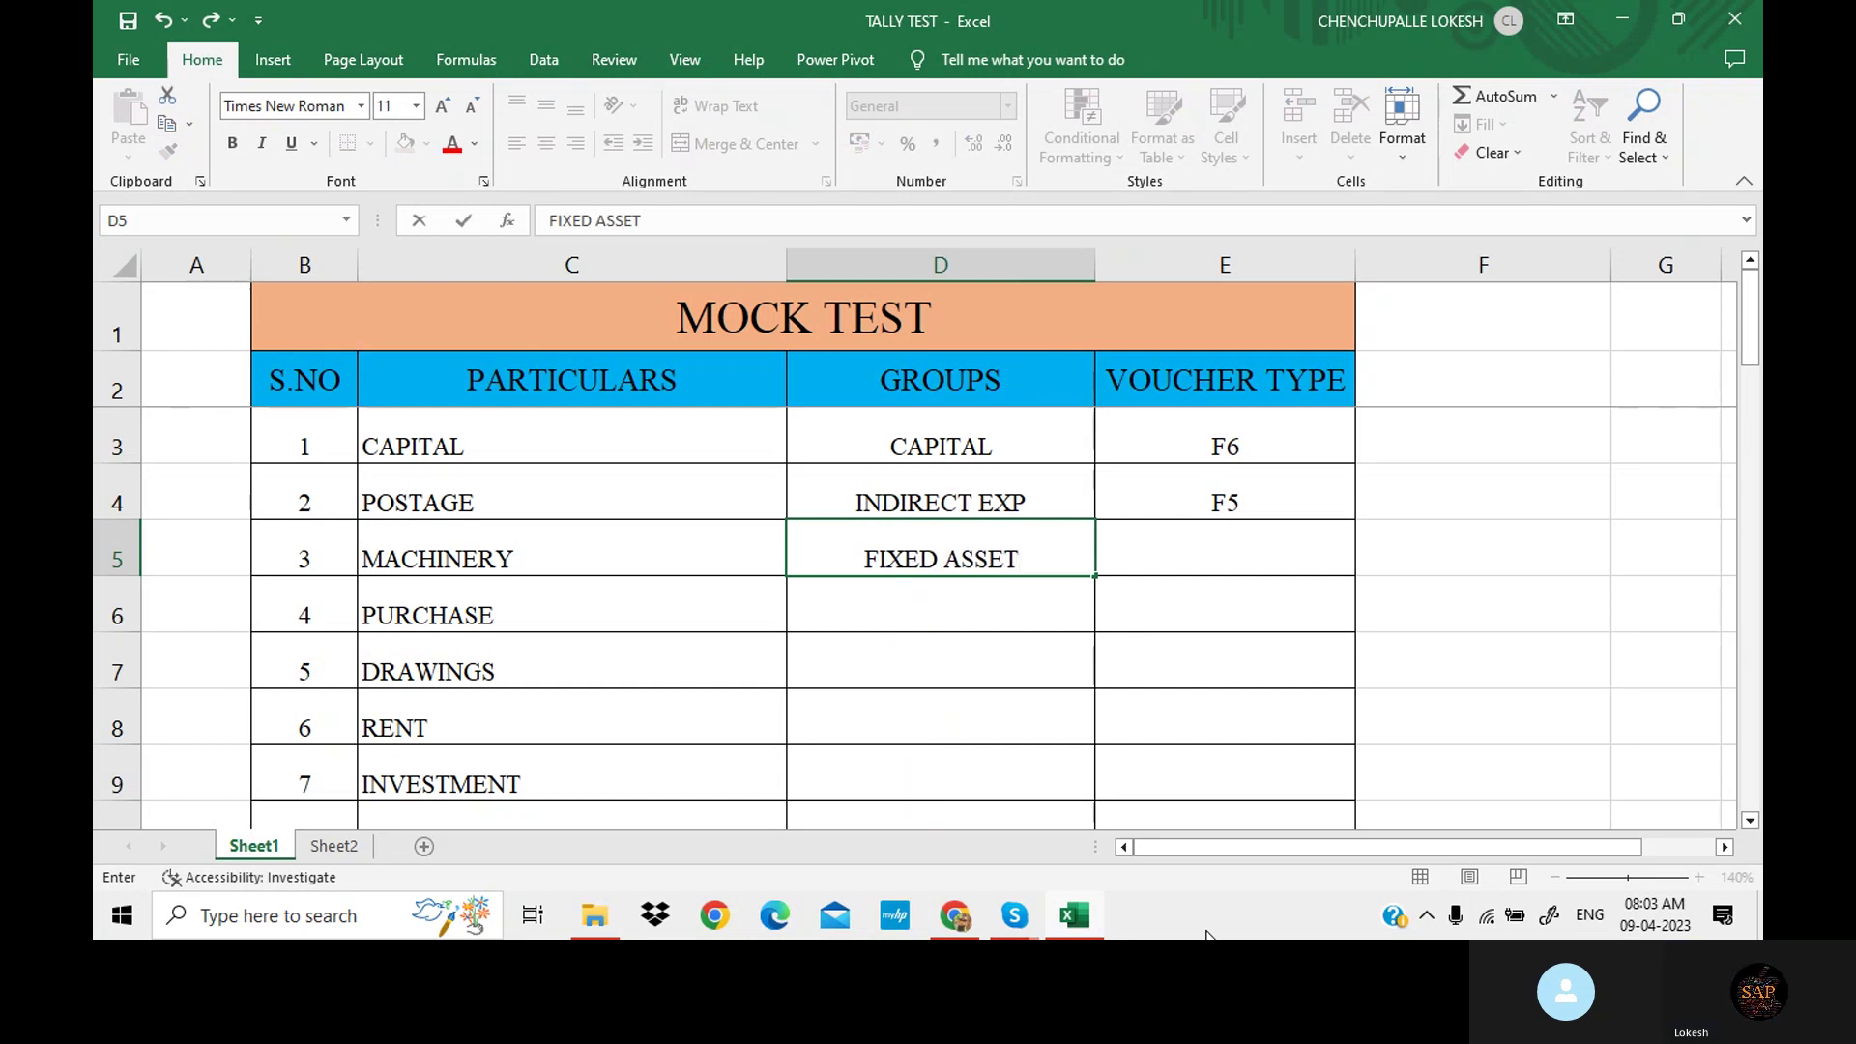
key("Tab")
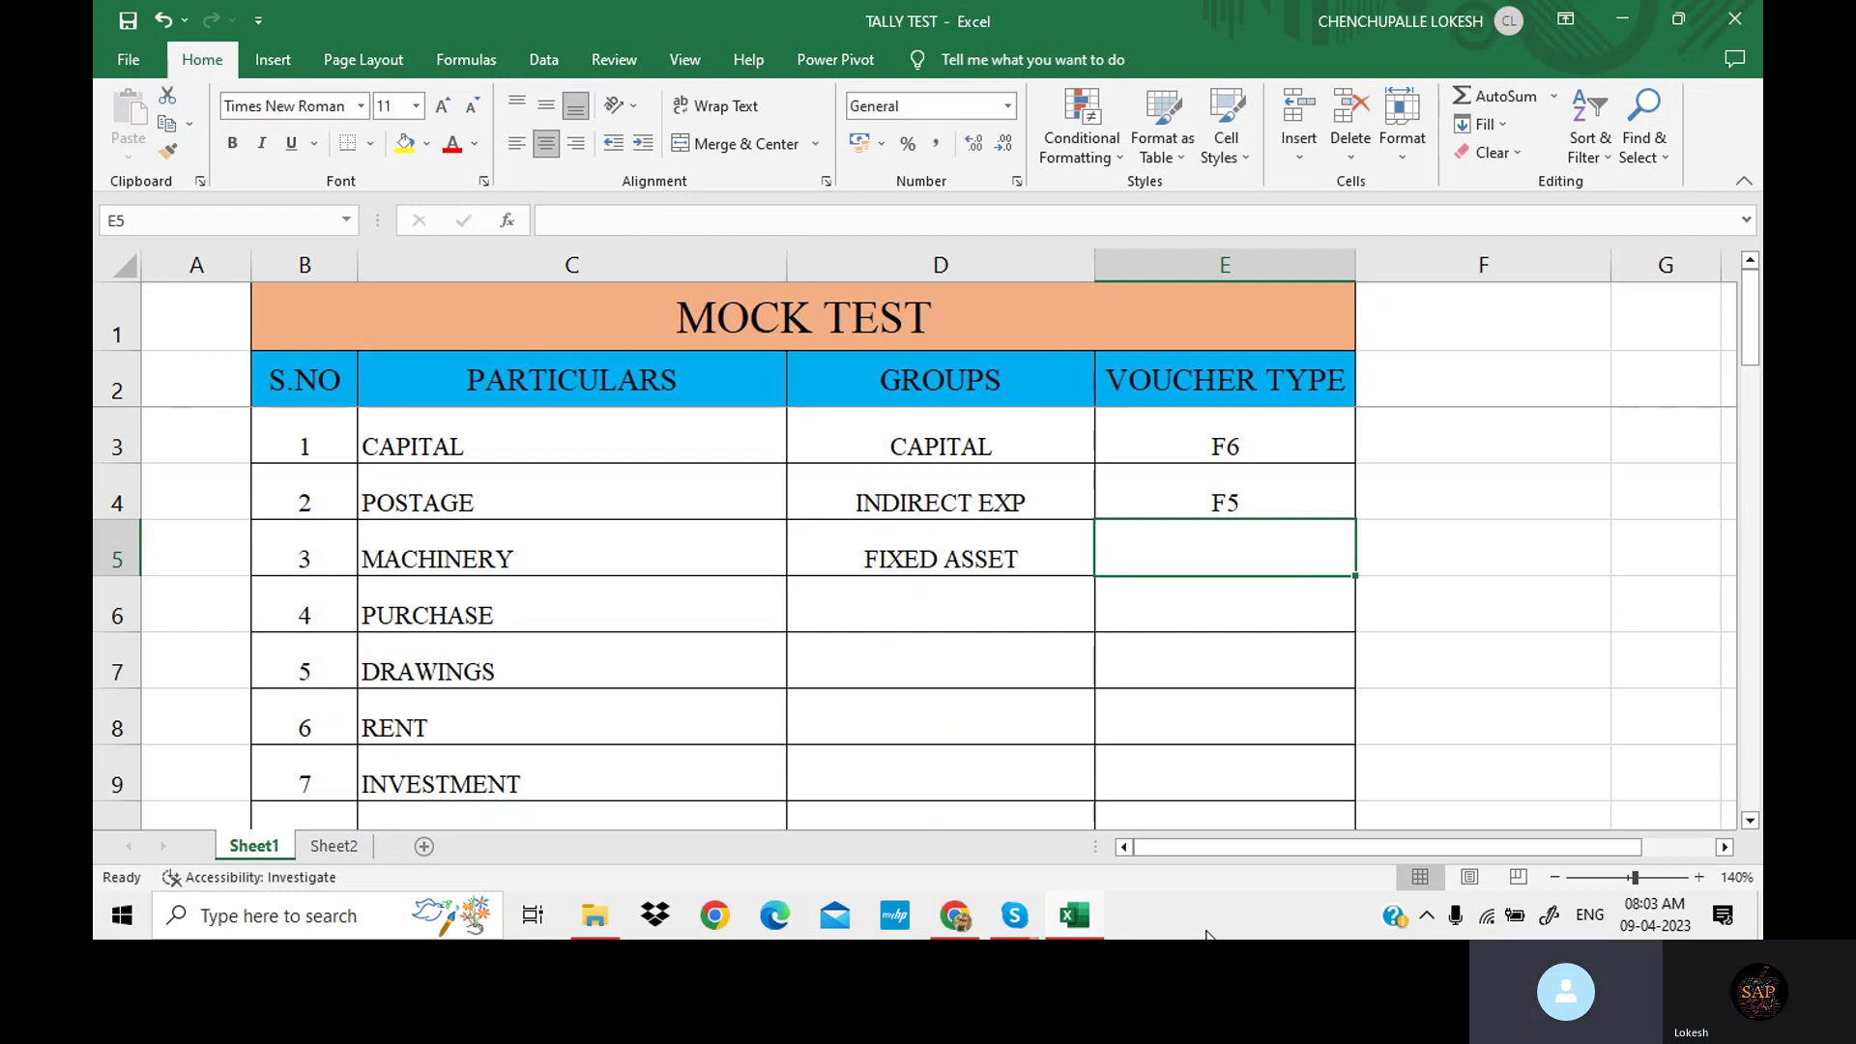
type("F5")
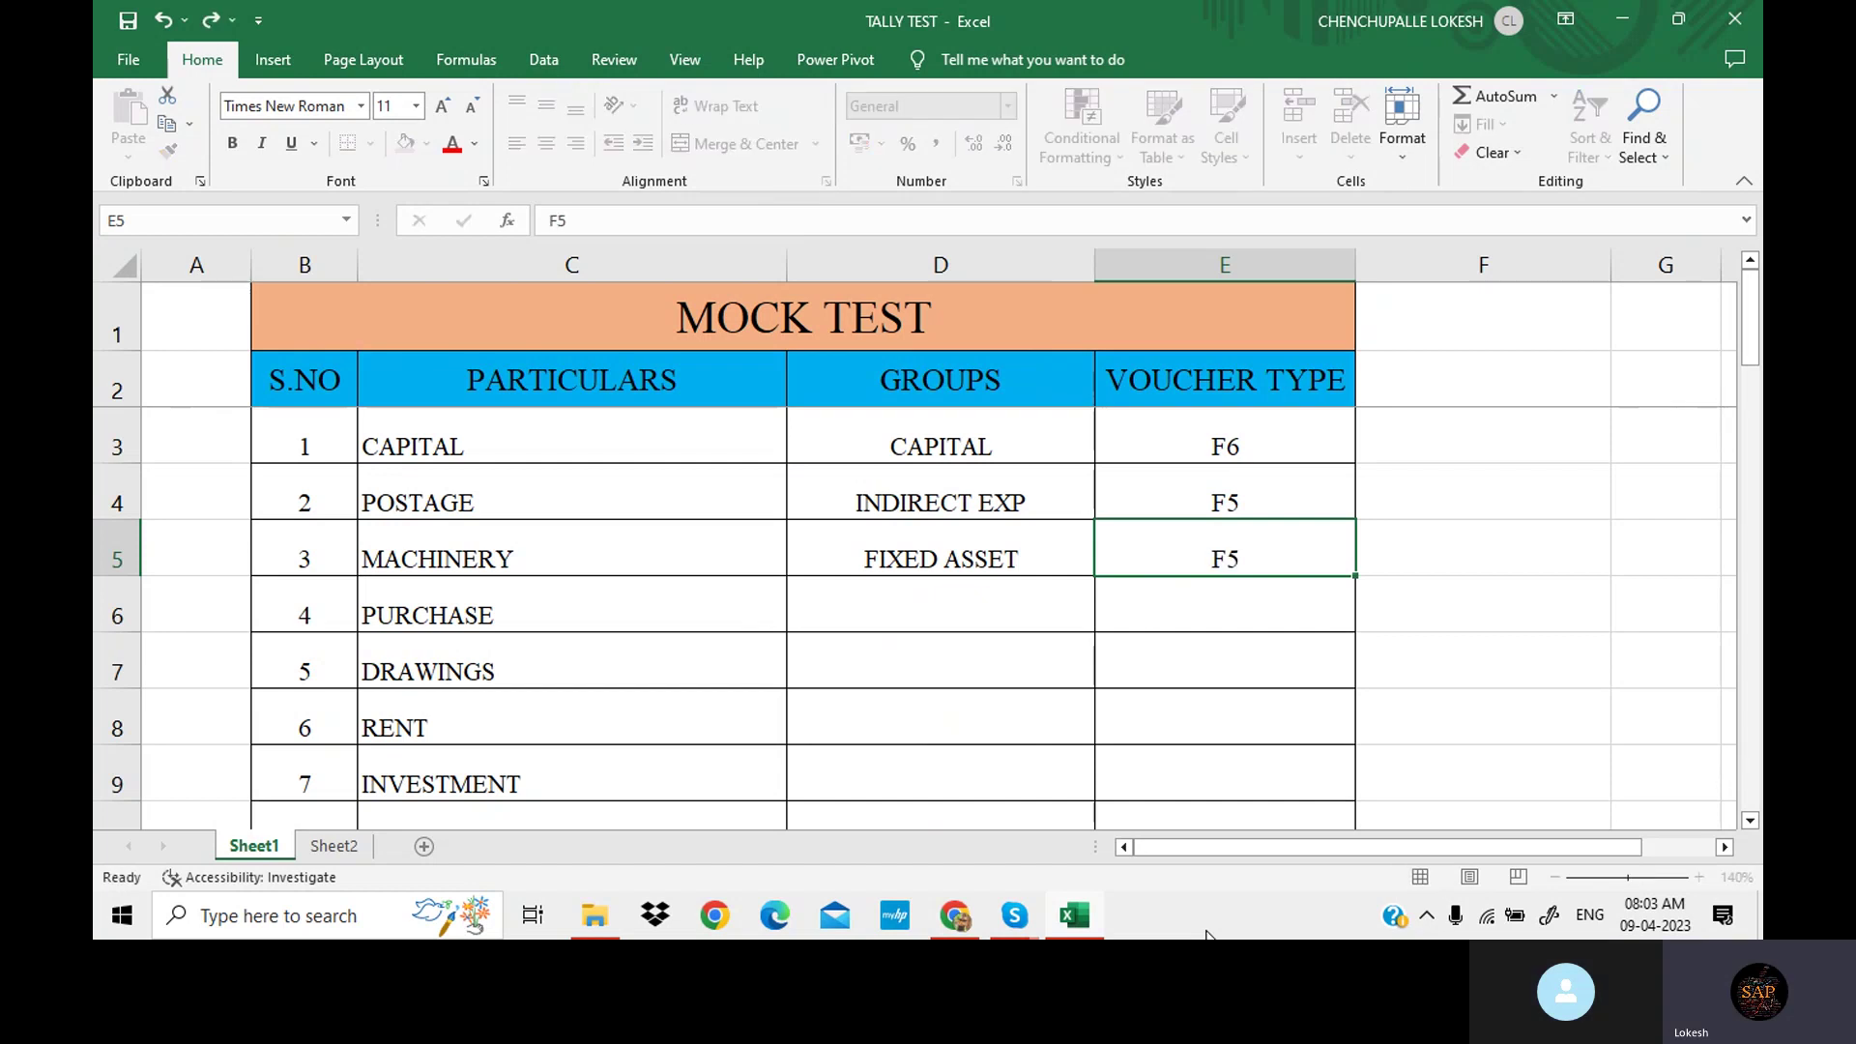
key("Return")
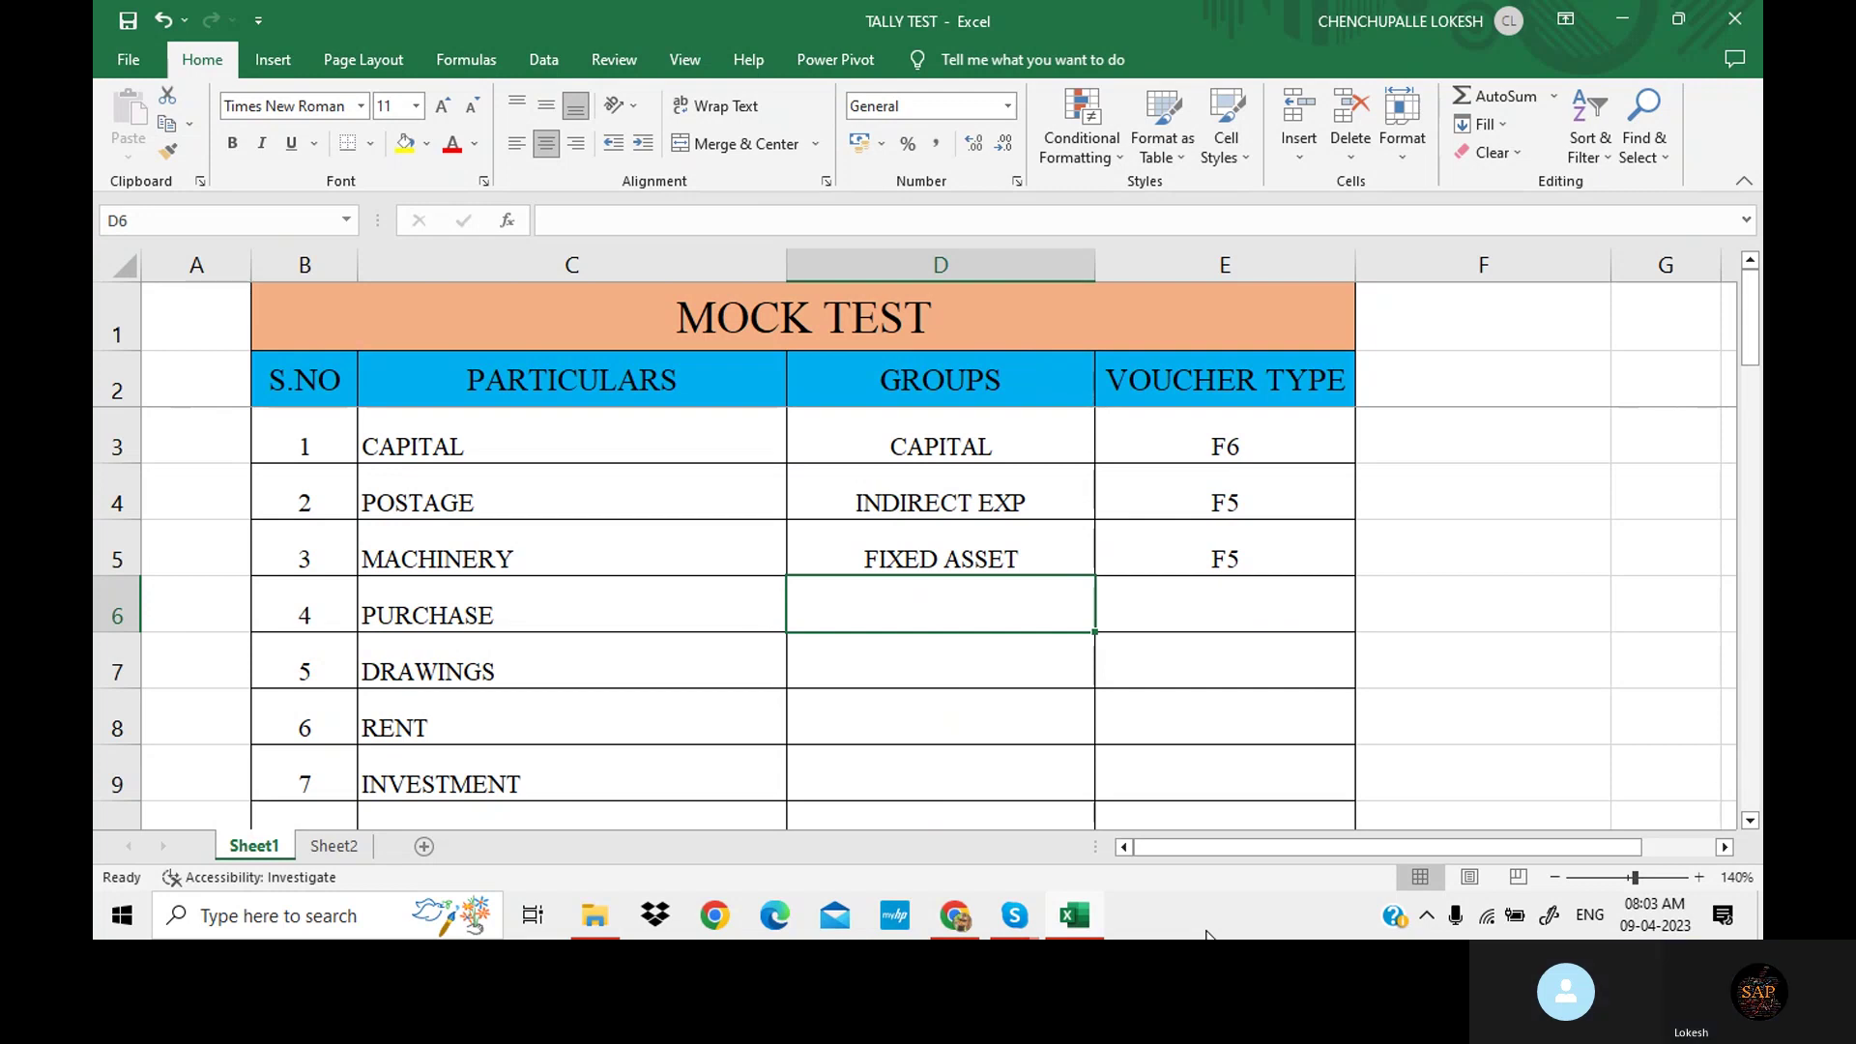
Enter PURCHASE/F9 for PURCHASE and CAPITAL/F5 for DRAWINGS.
type("PURCH")
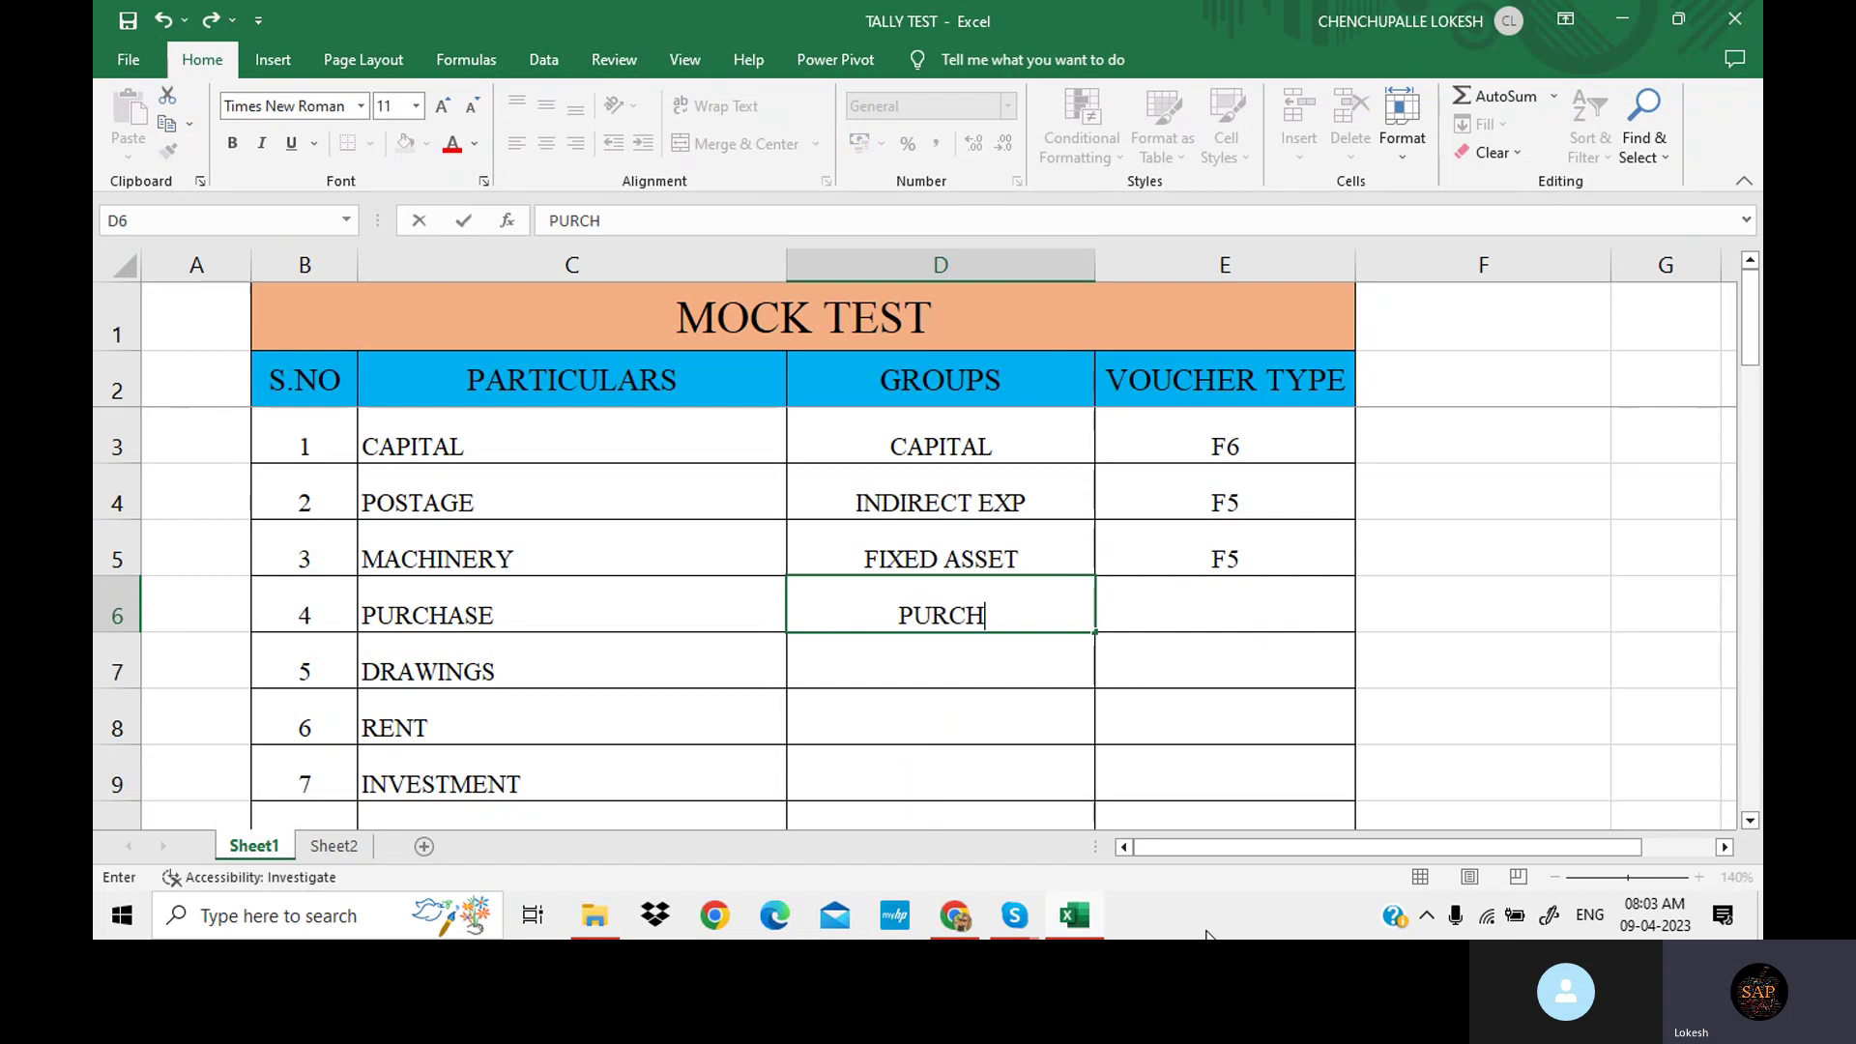
type("ASE")
key("Tab")
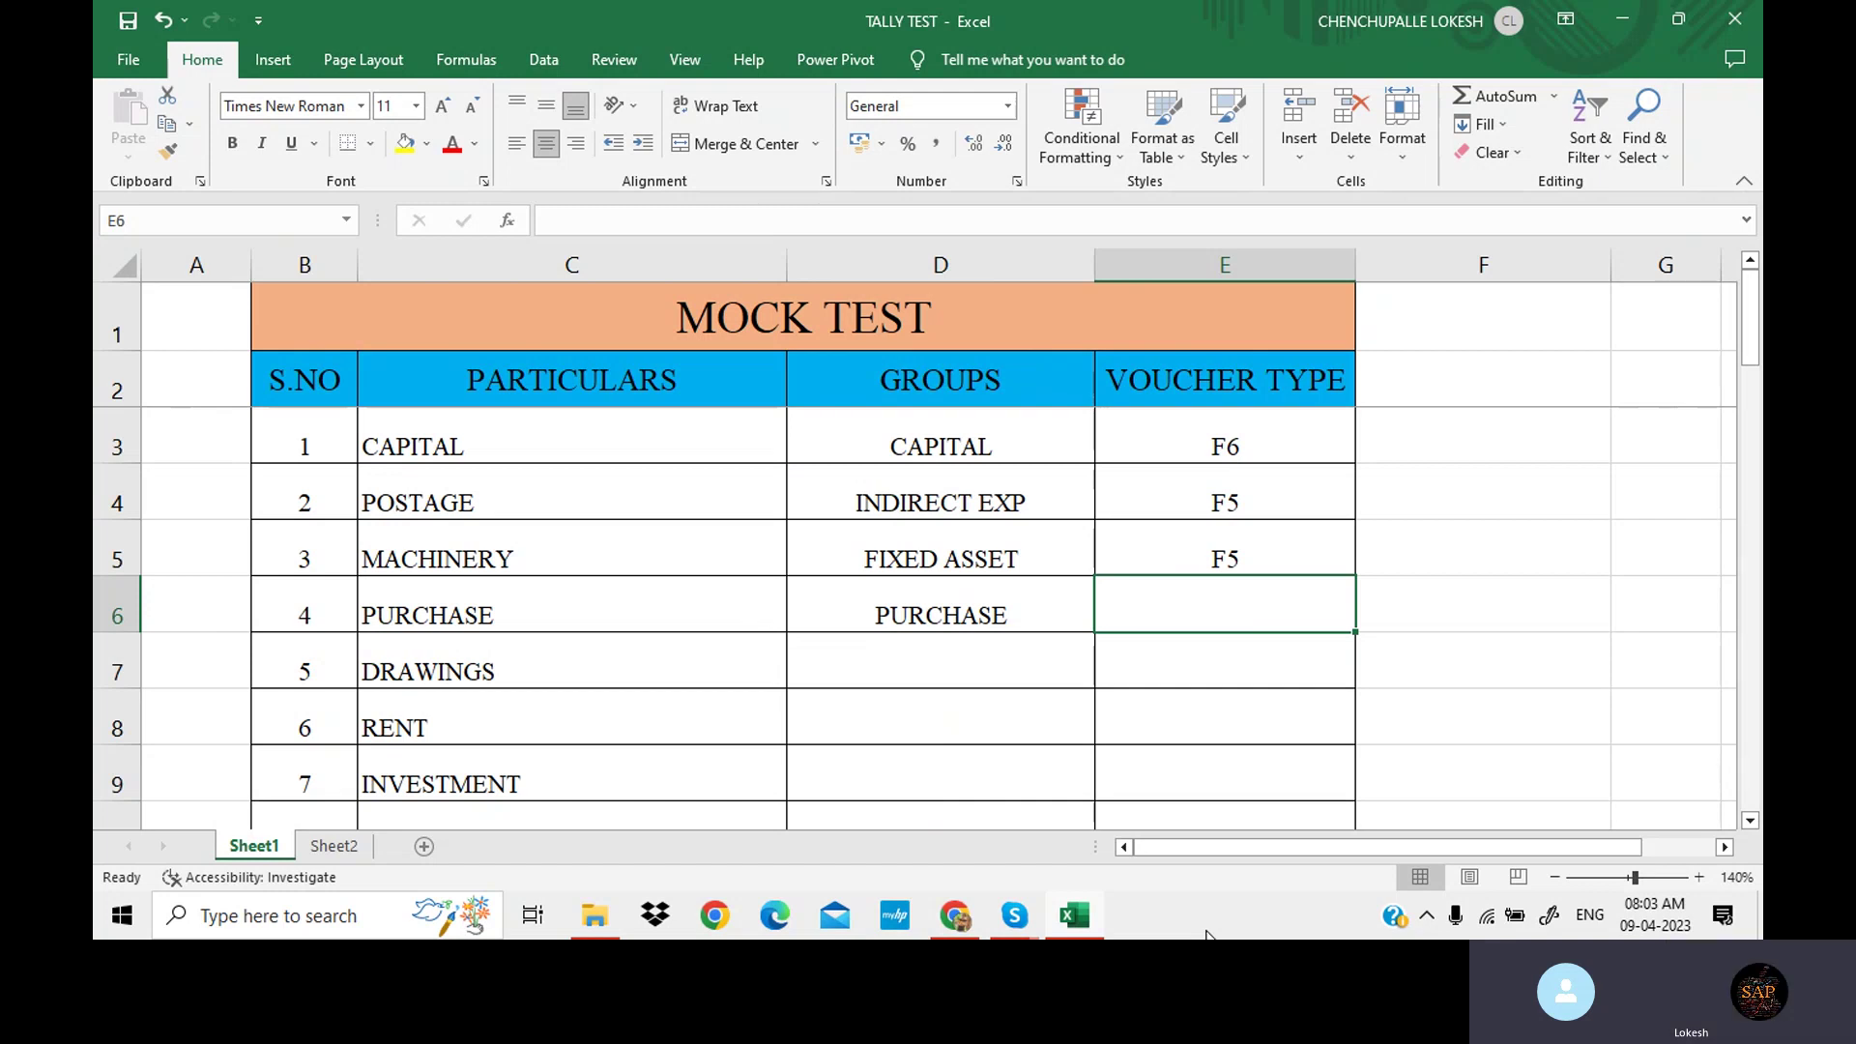
type("F9")
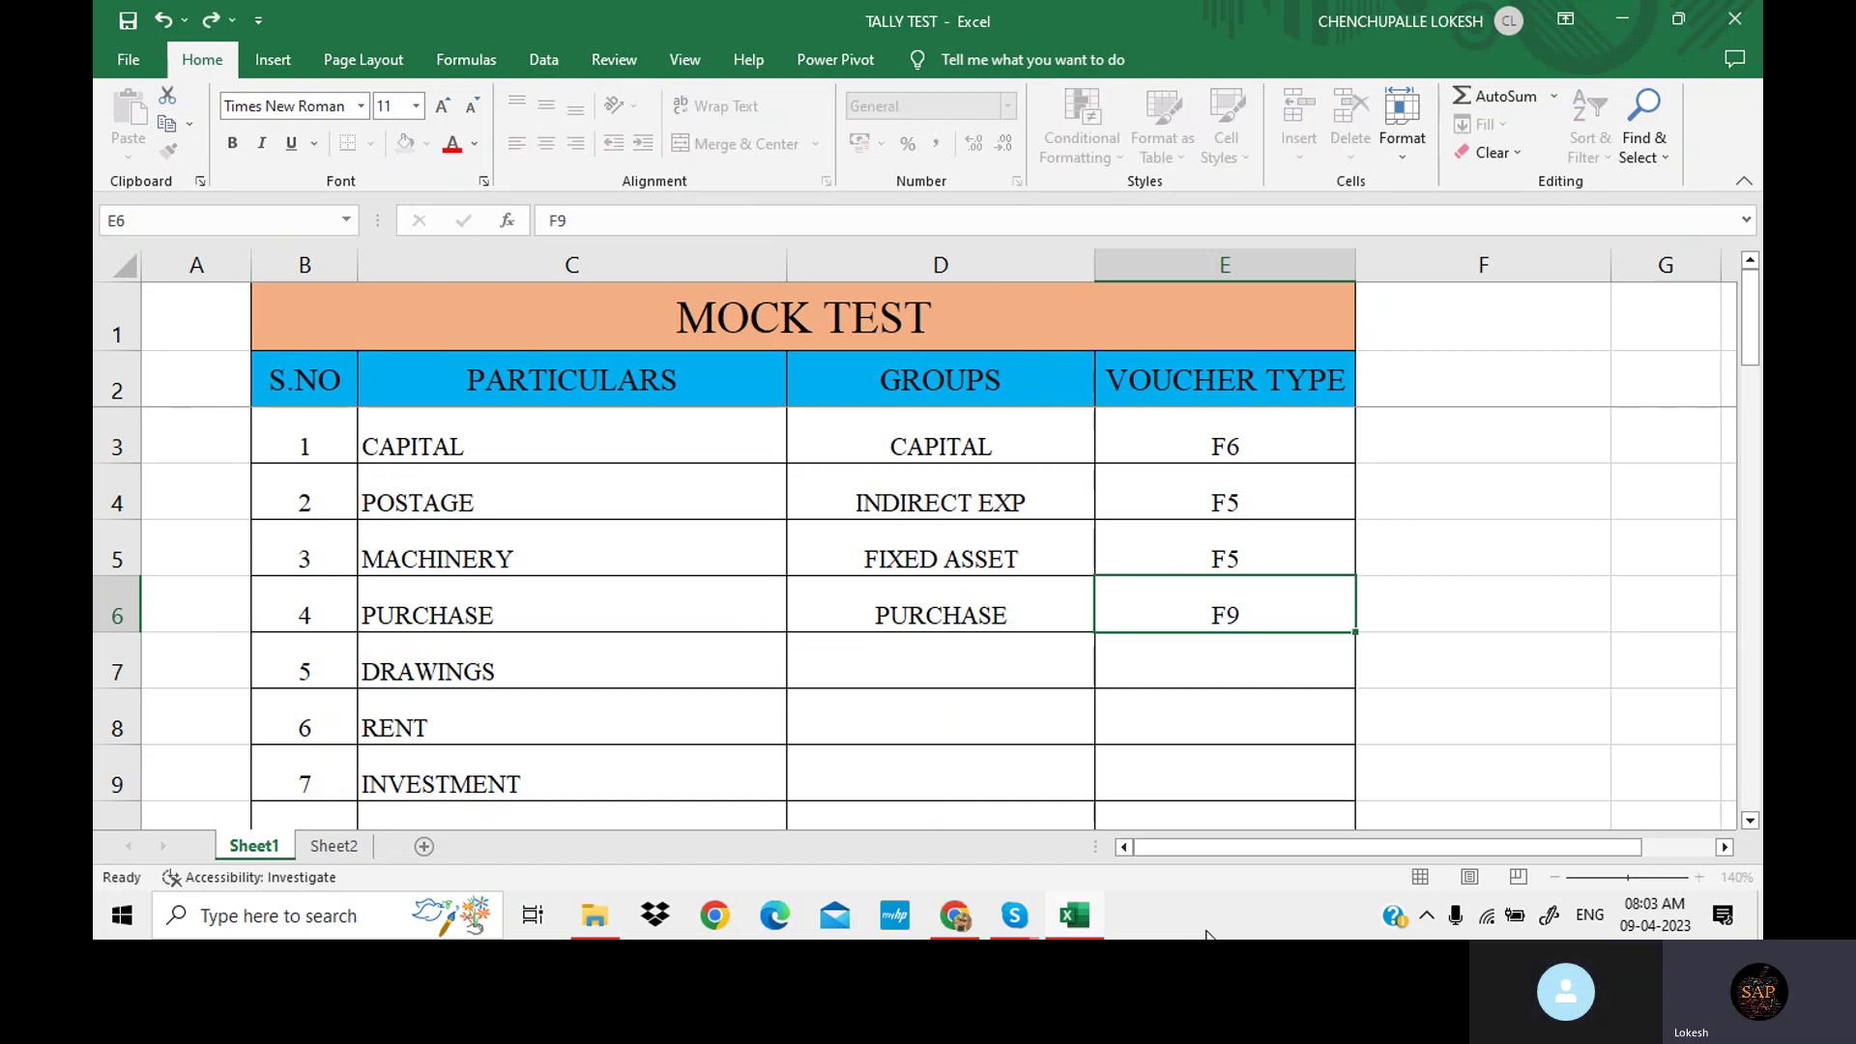
key("Return")
key("Left")
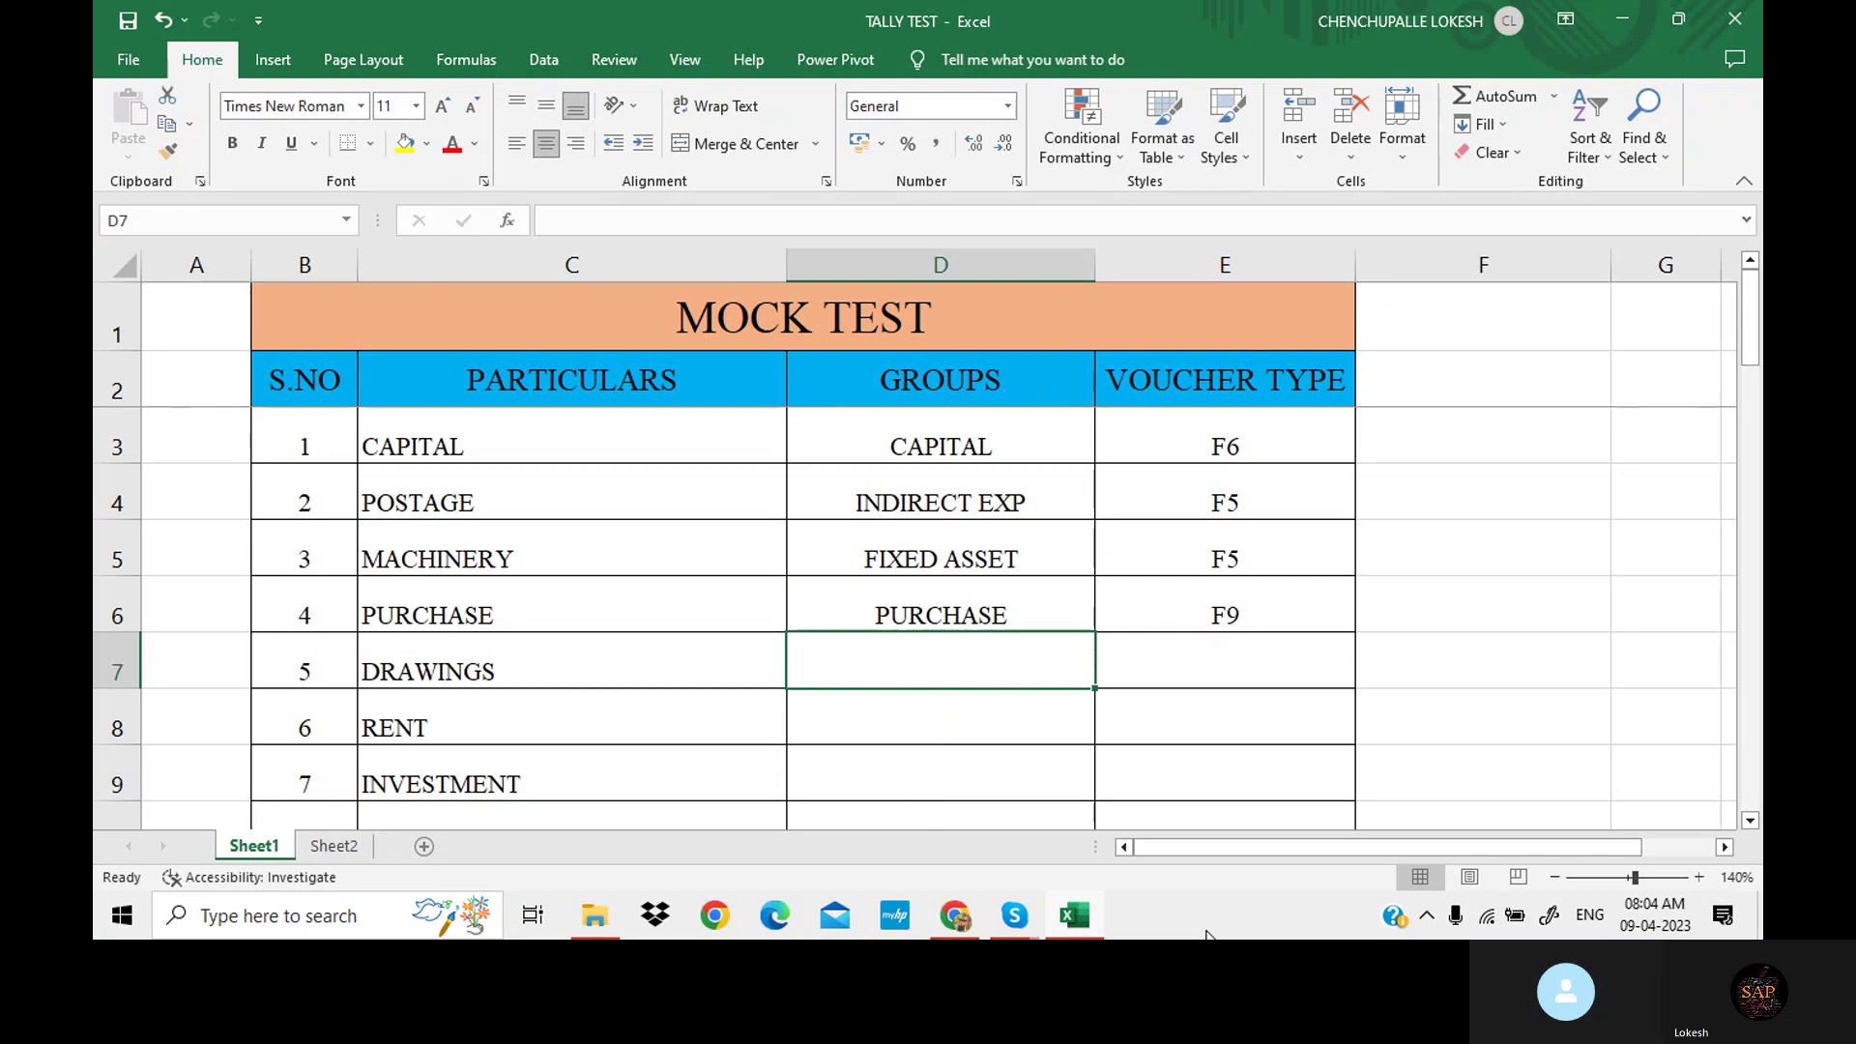
type("CAP")
key("Tab")
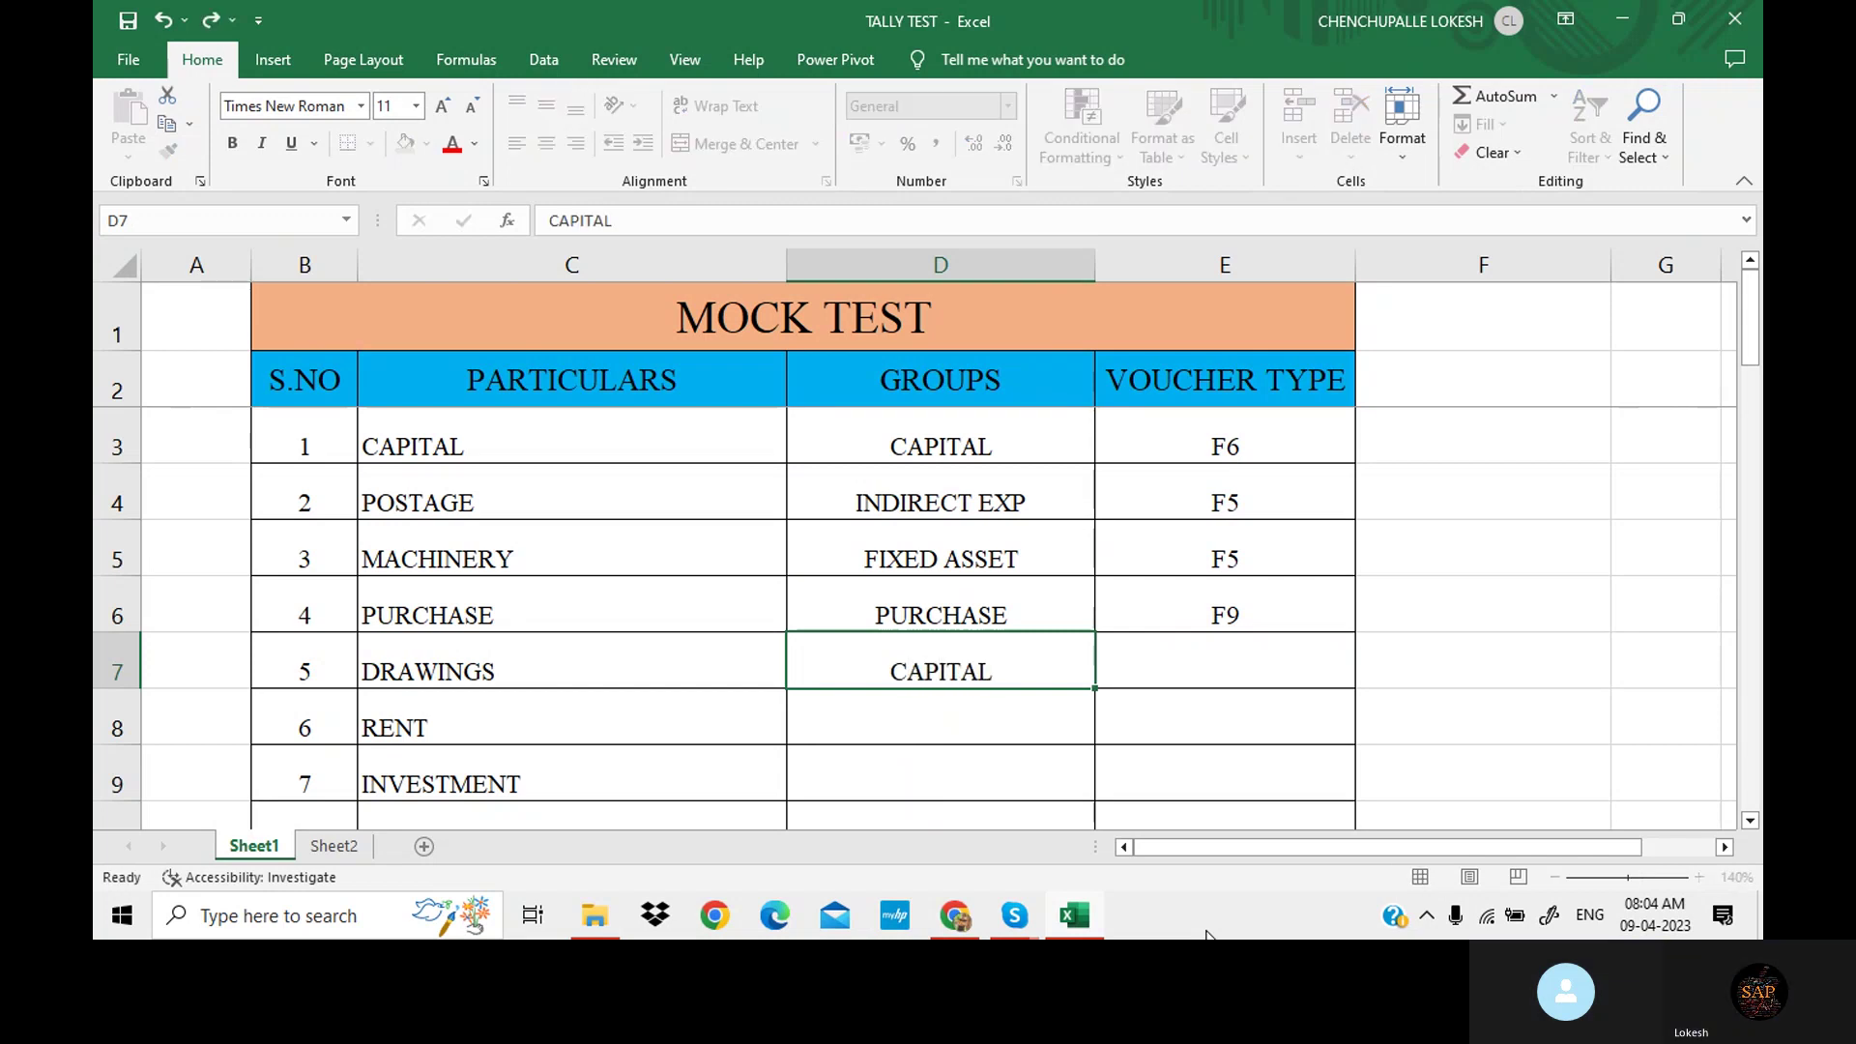
type("F")
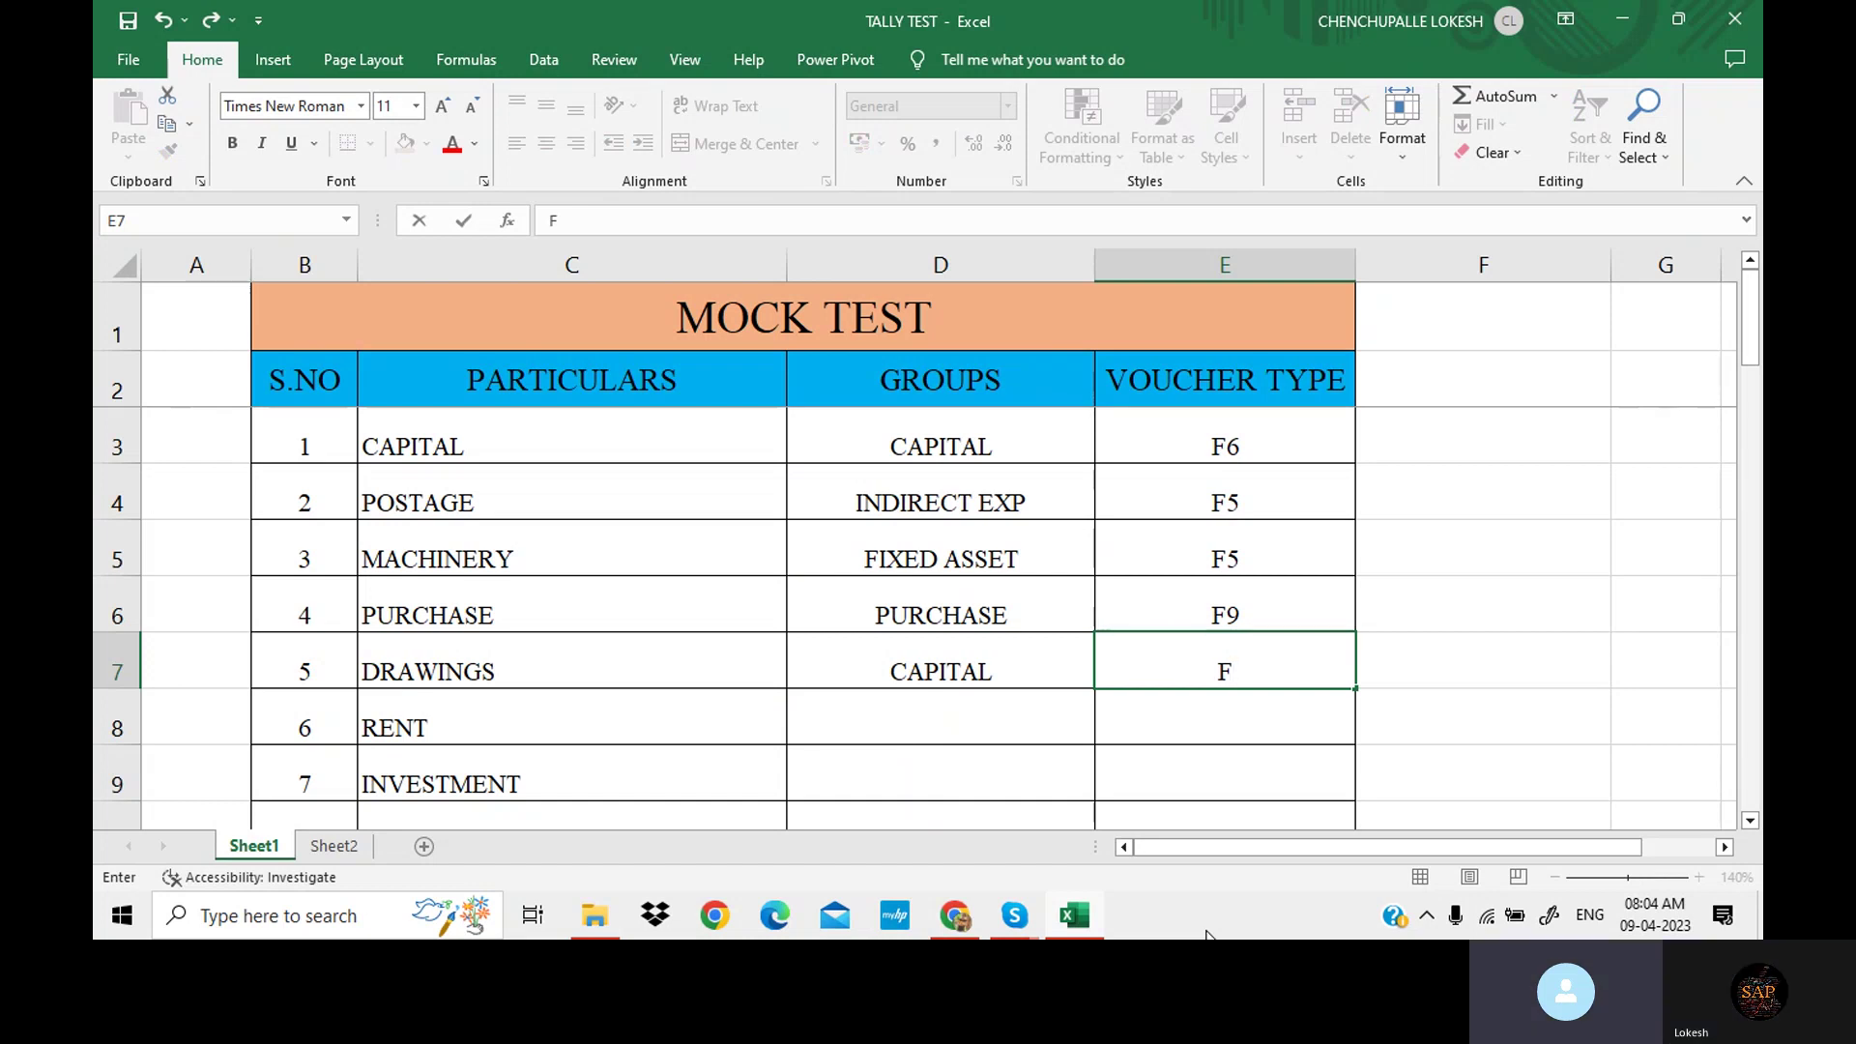
type("5")
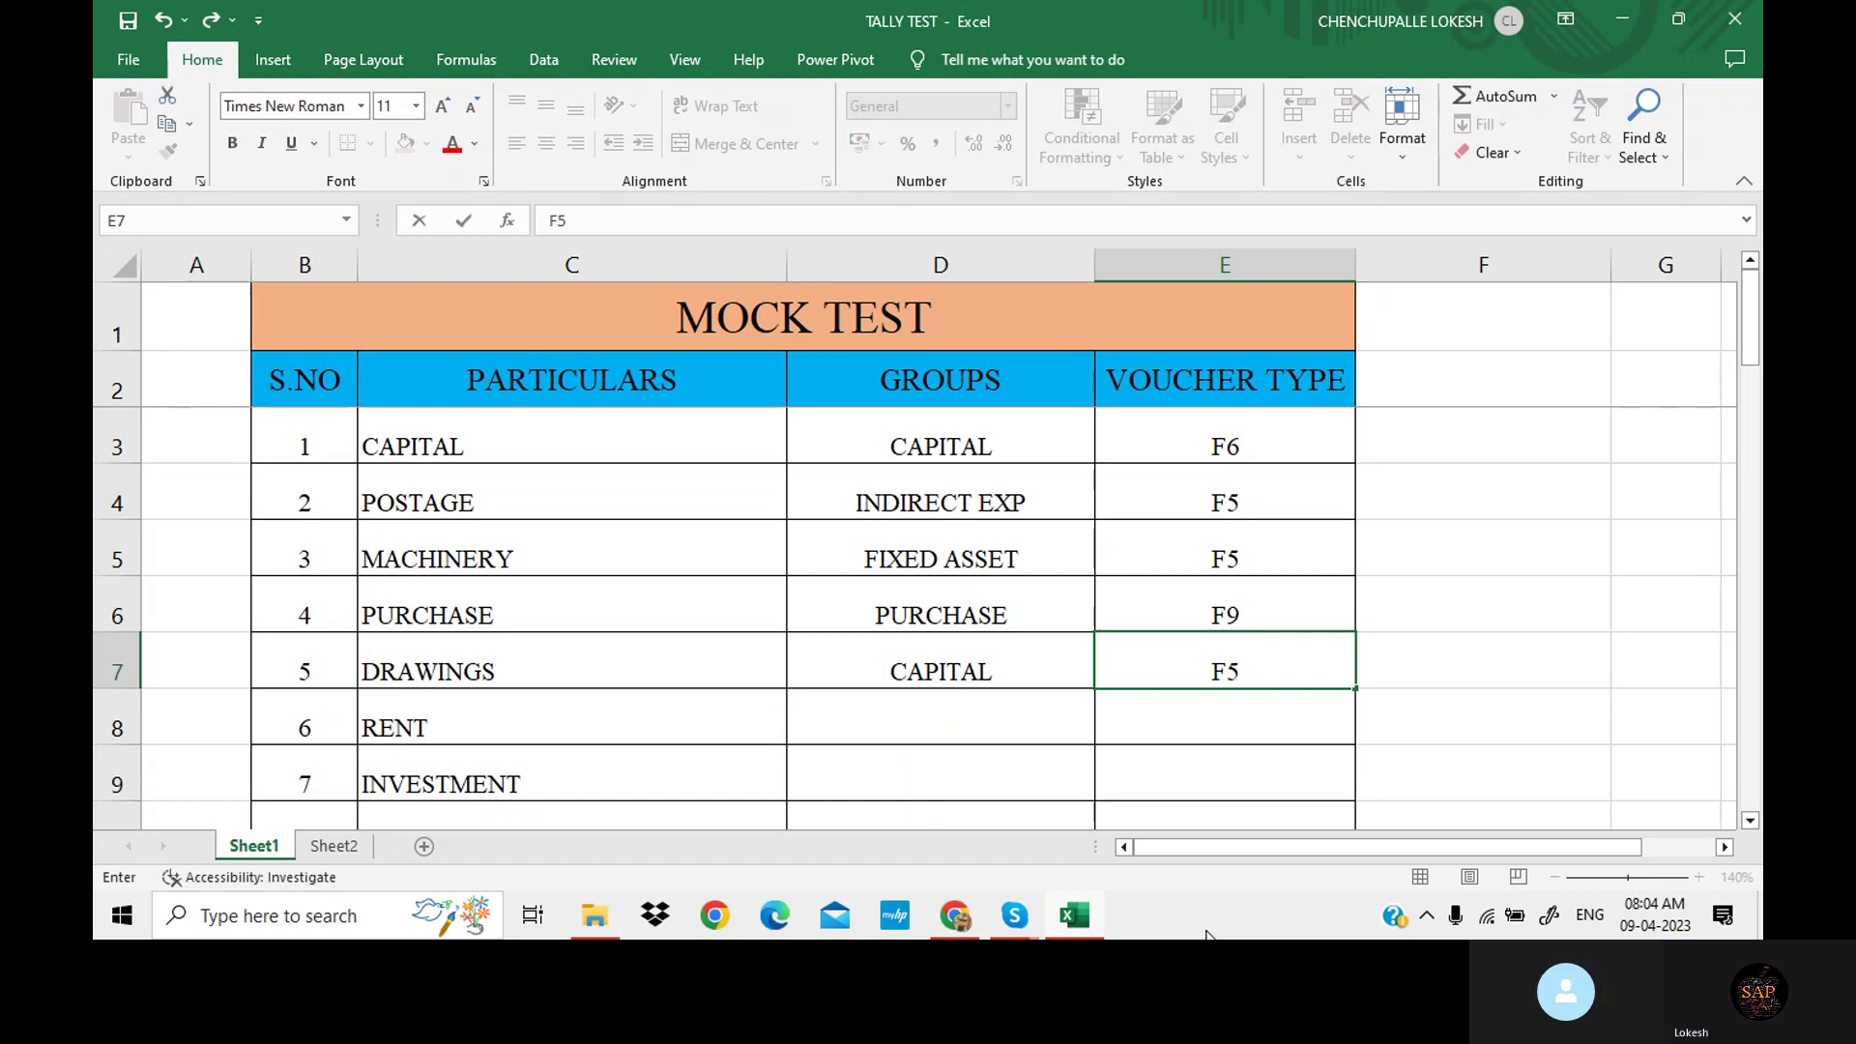
Enter INDIRECT EXP/F5 for RENT and INVESTMENT/F5 for INVESTMENT.
scroll(966, 654, "down", 2)
scroll(966, 655, "up", 1)
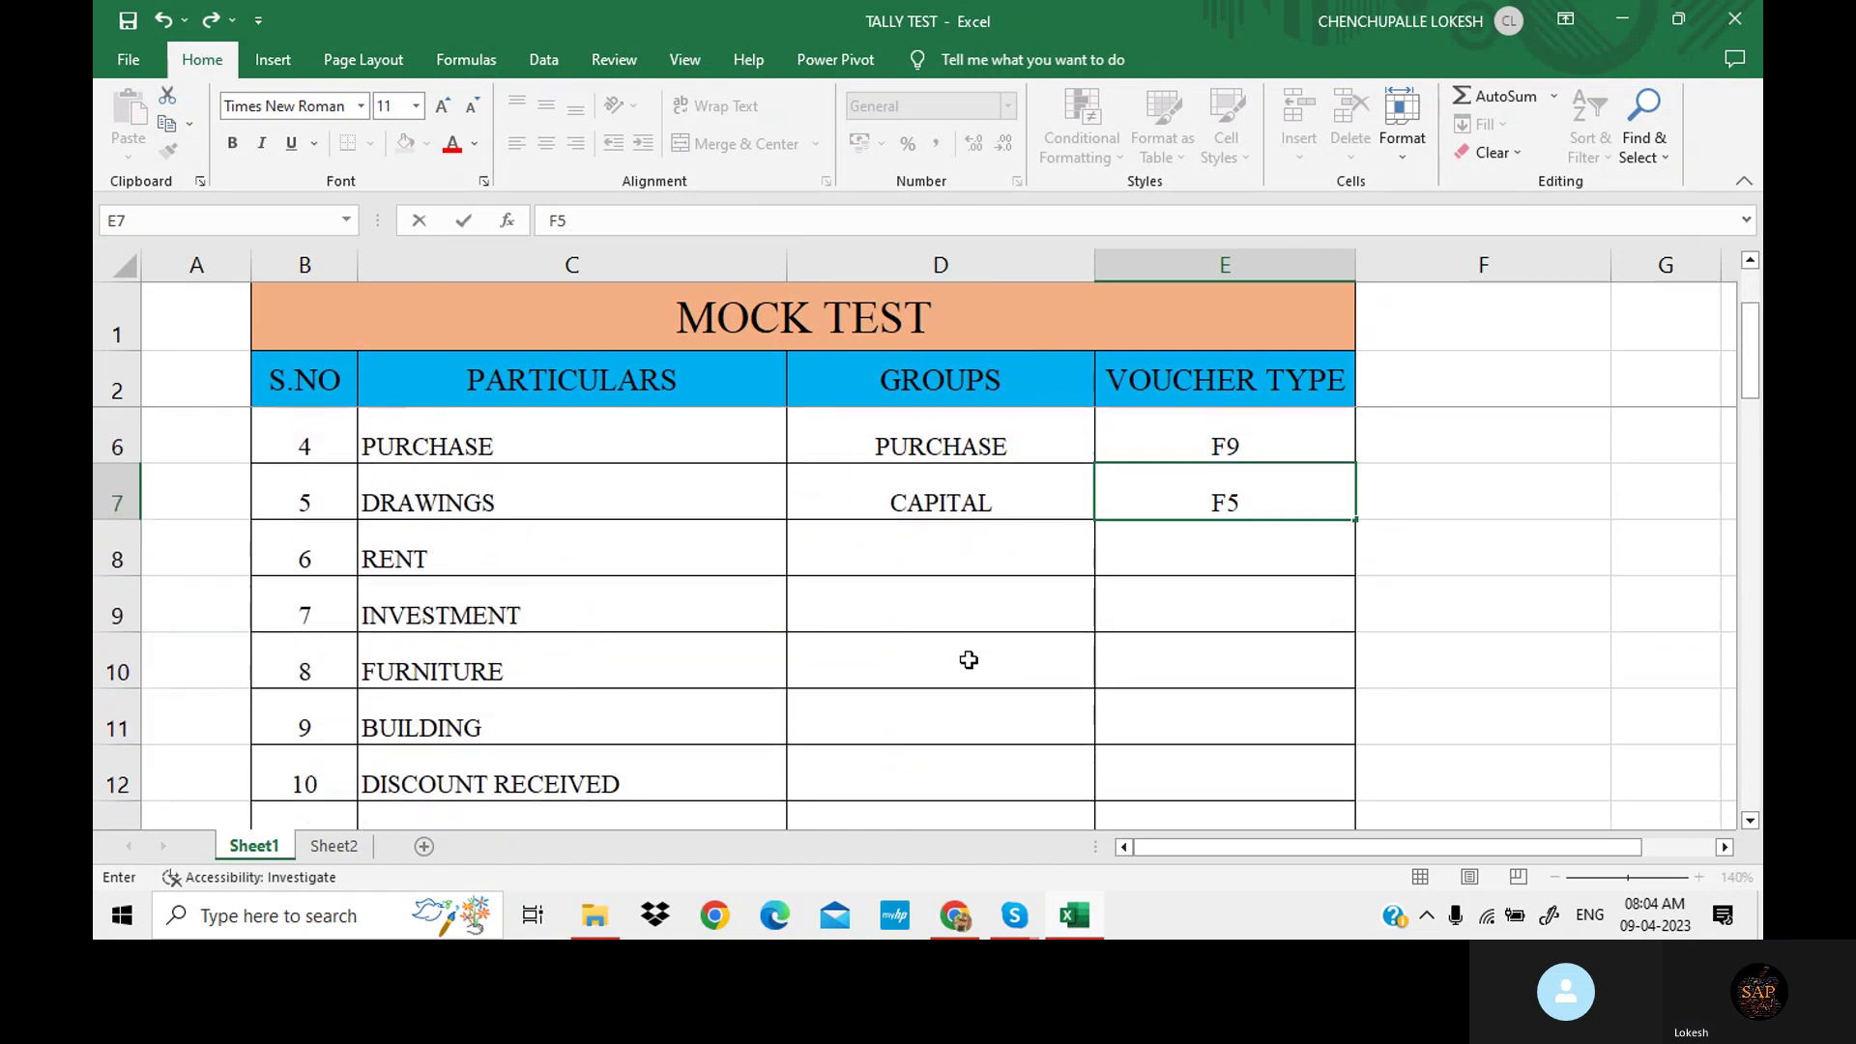
left_click(960, 559)
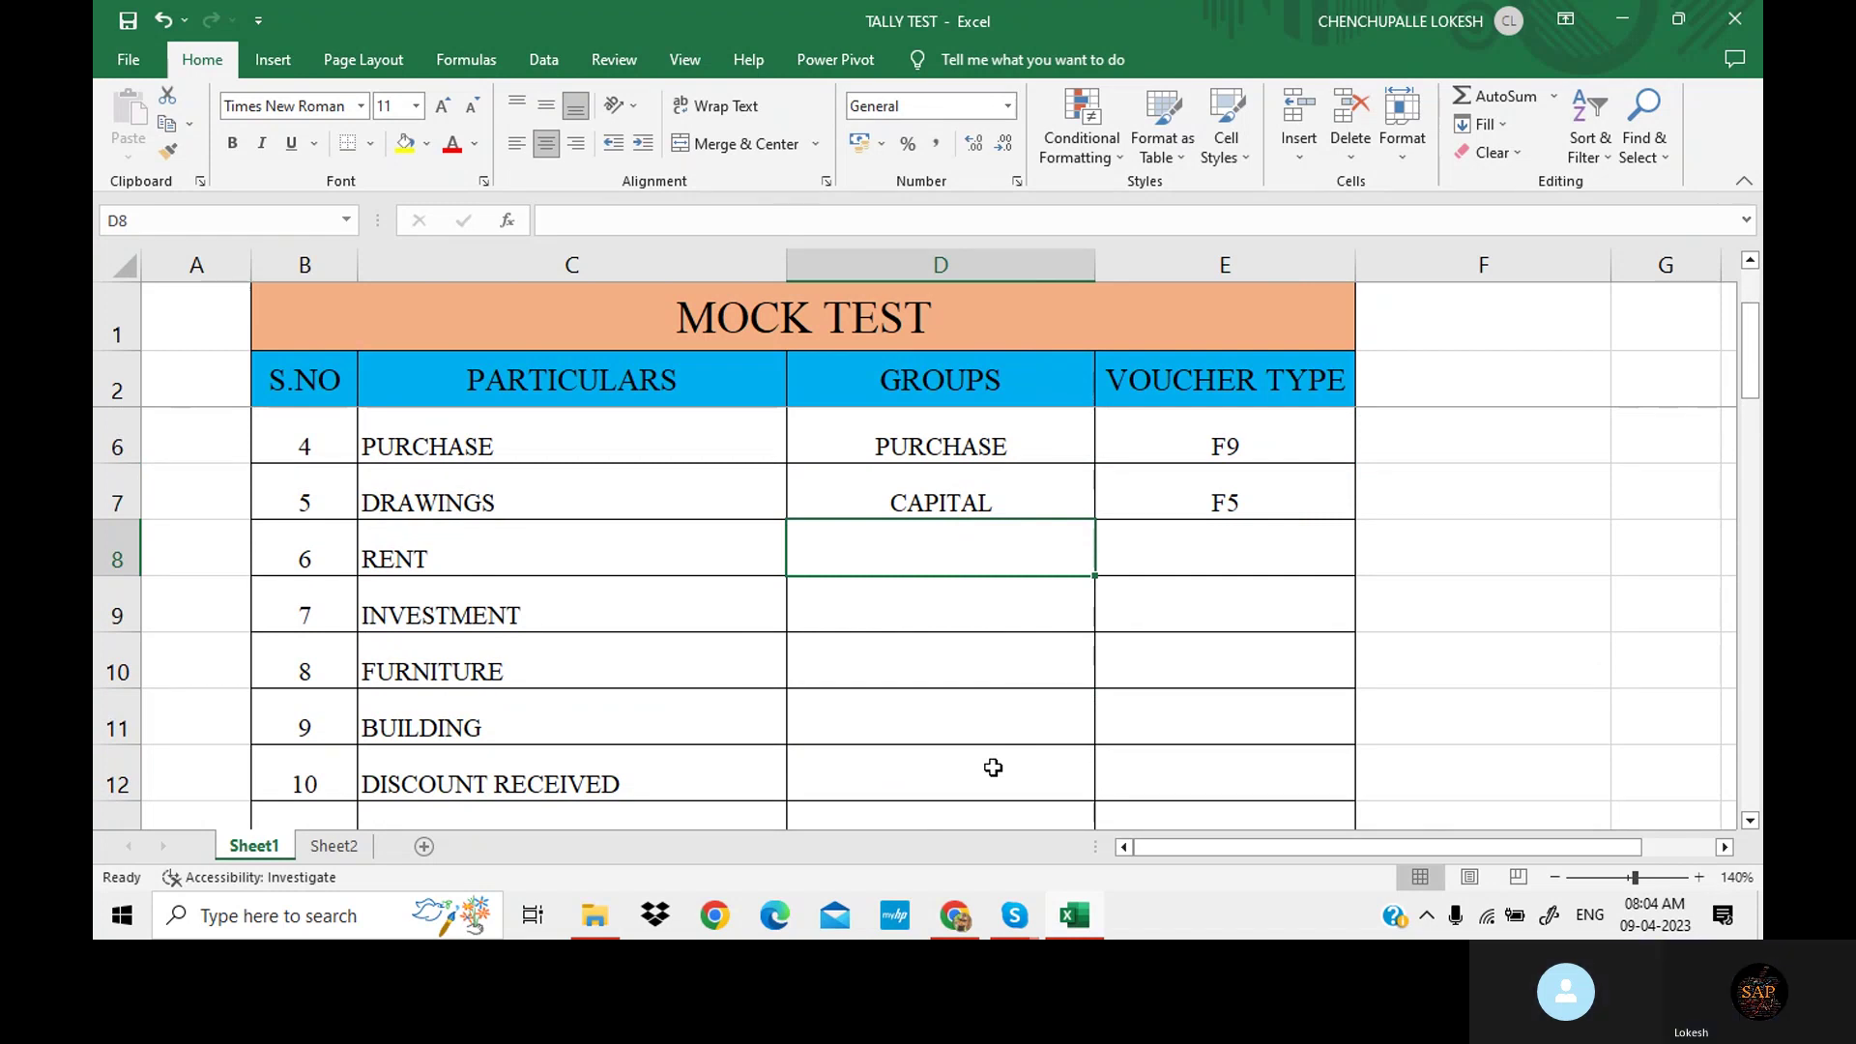
type("IN")
key("Tab")
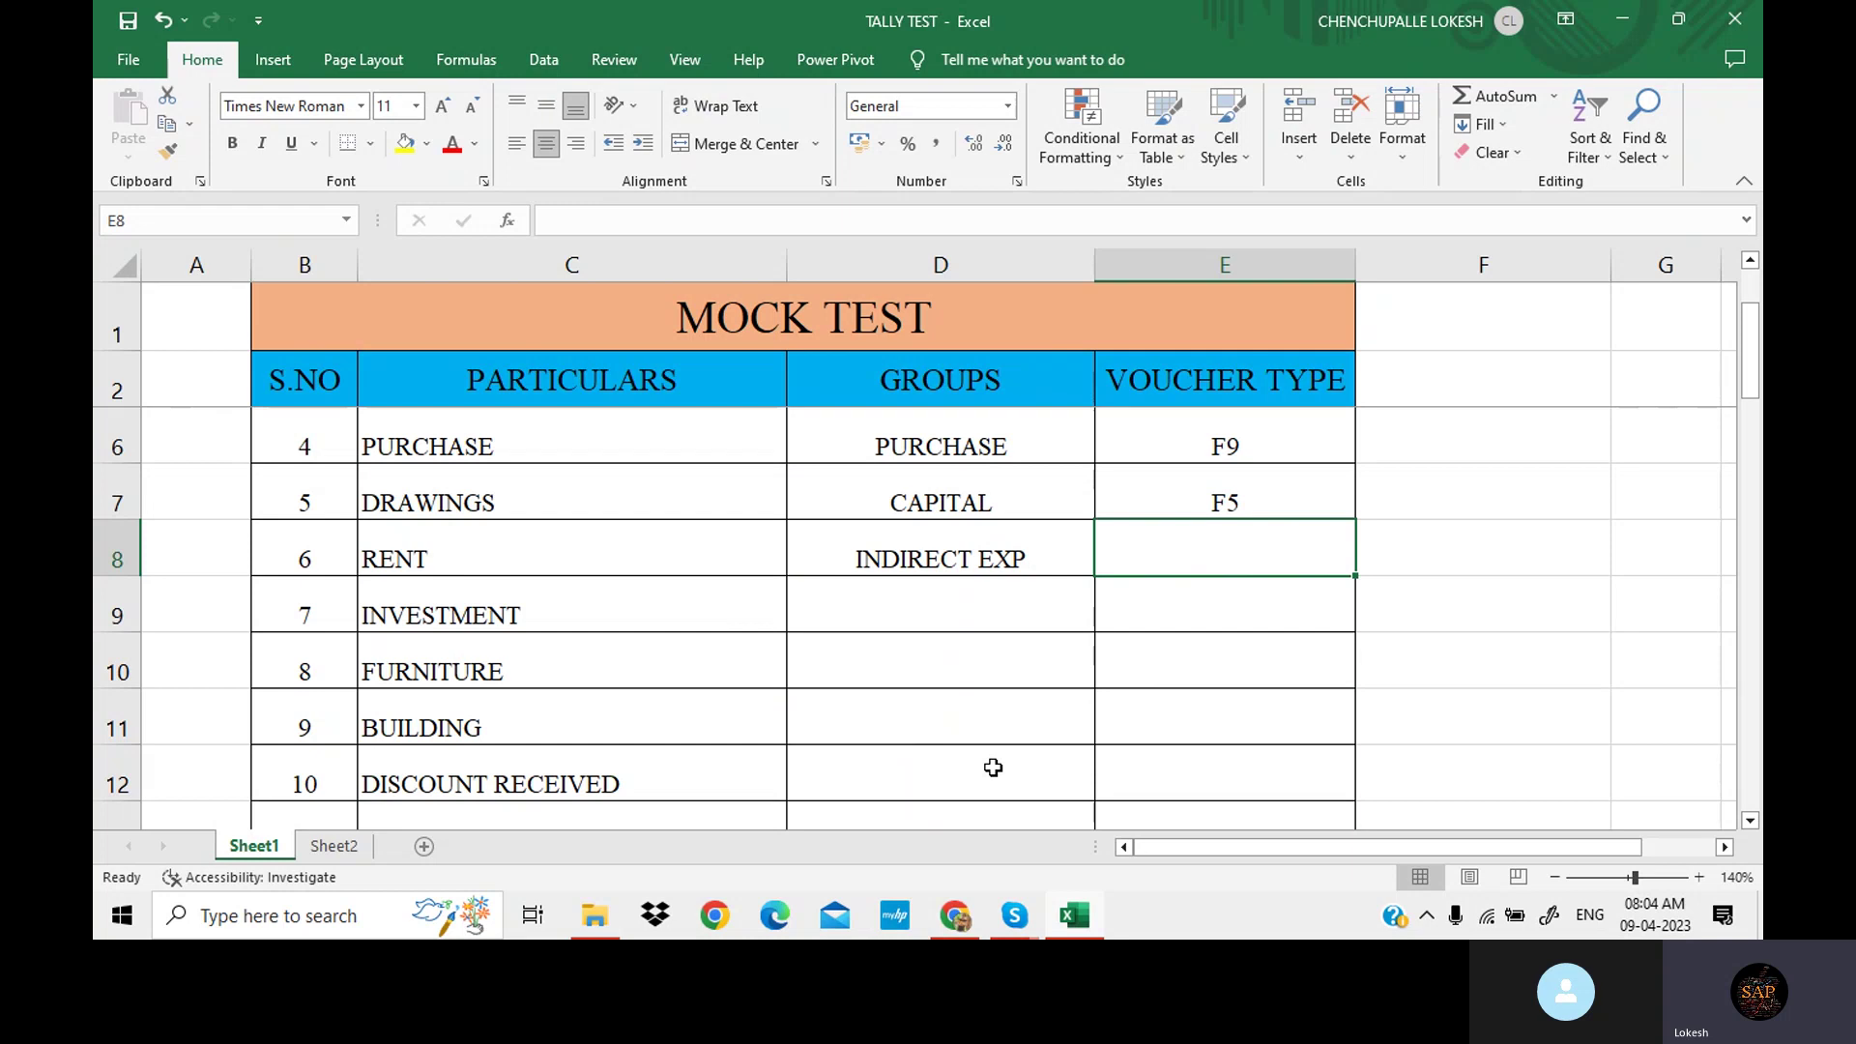
type("F")
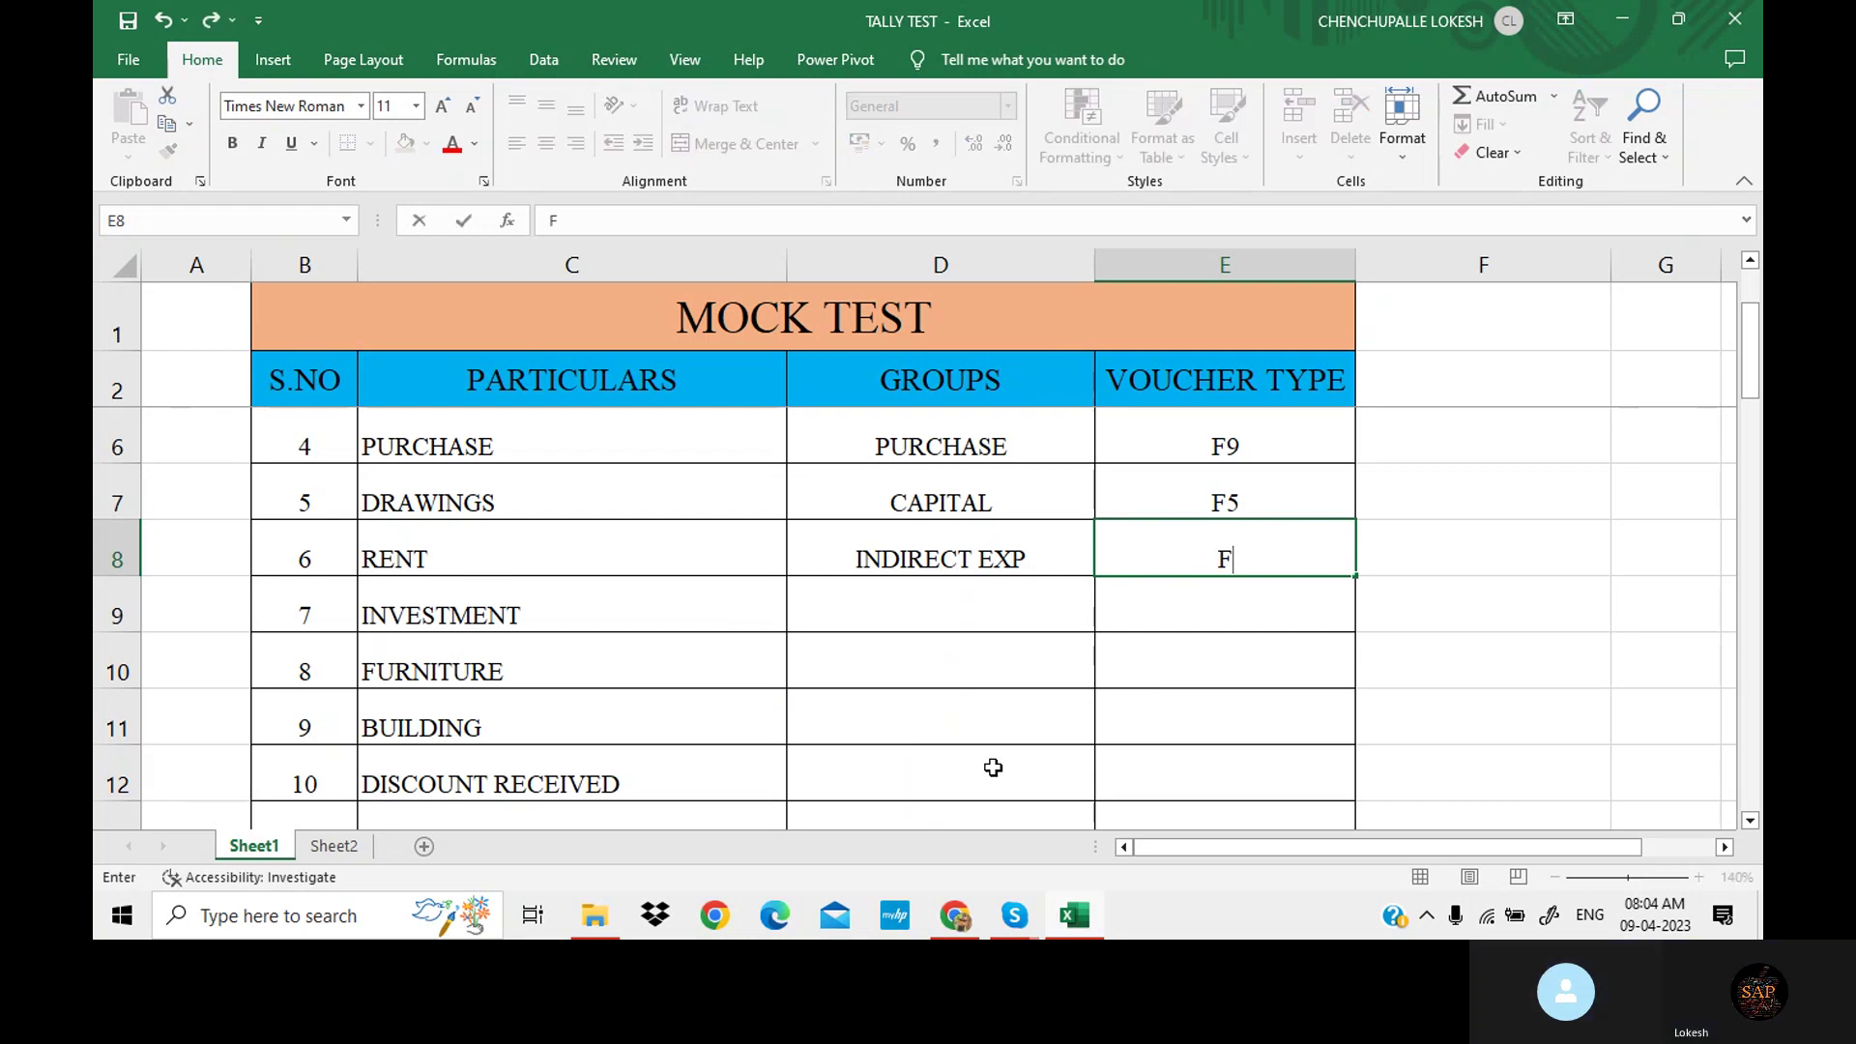
type("5")
key("Return")
key("Left")
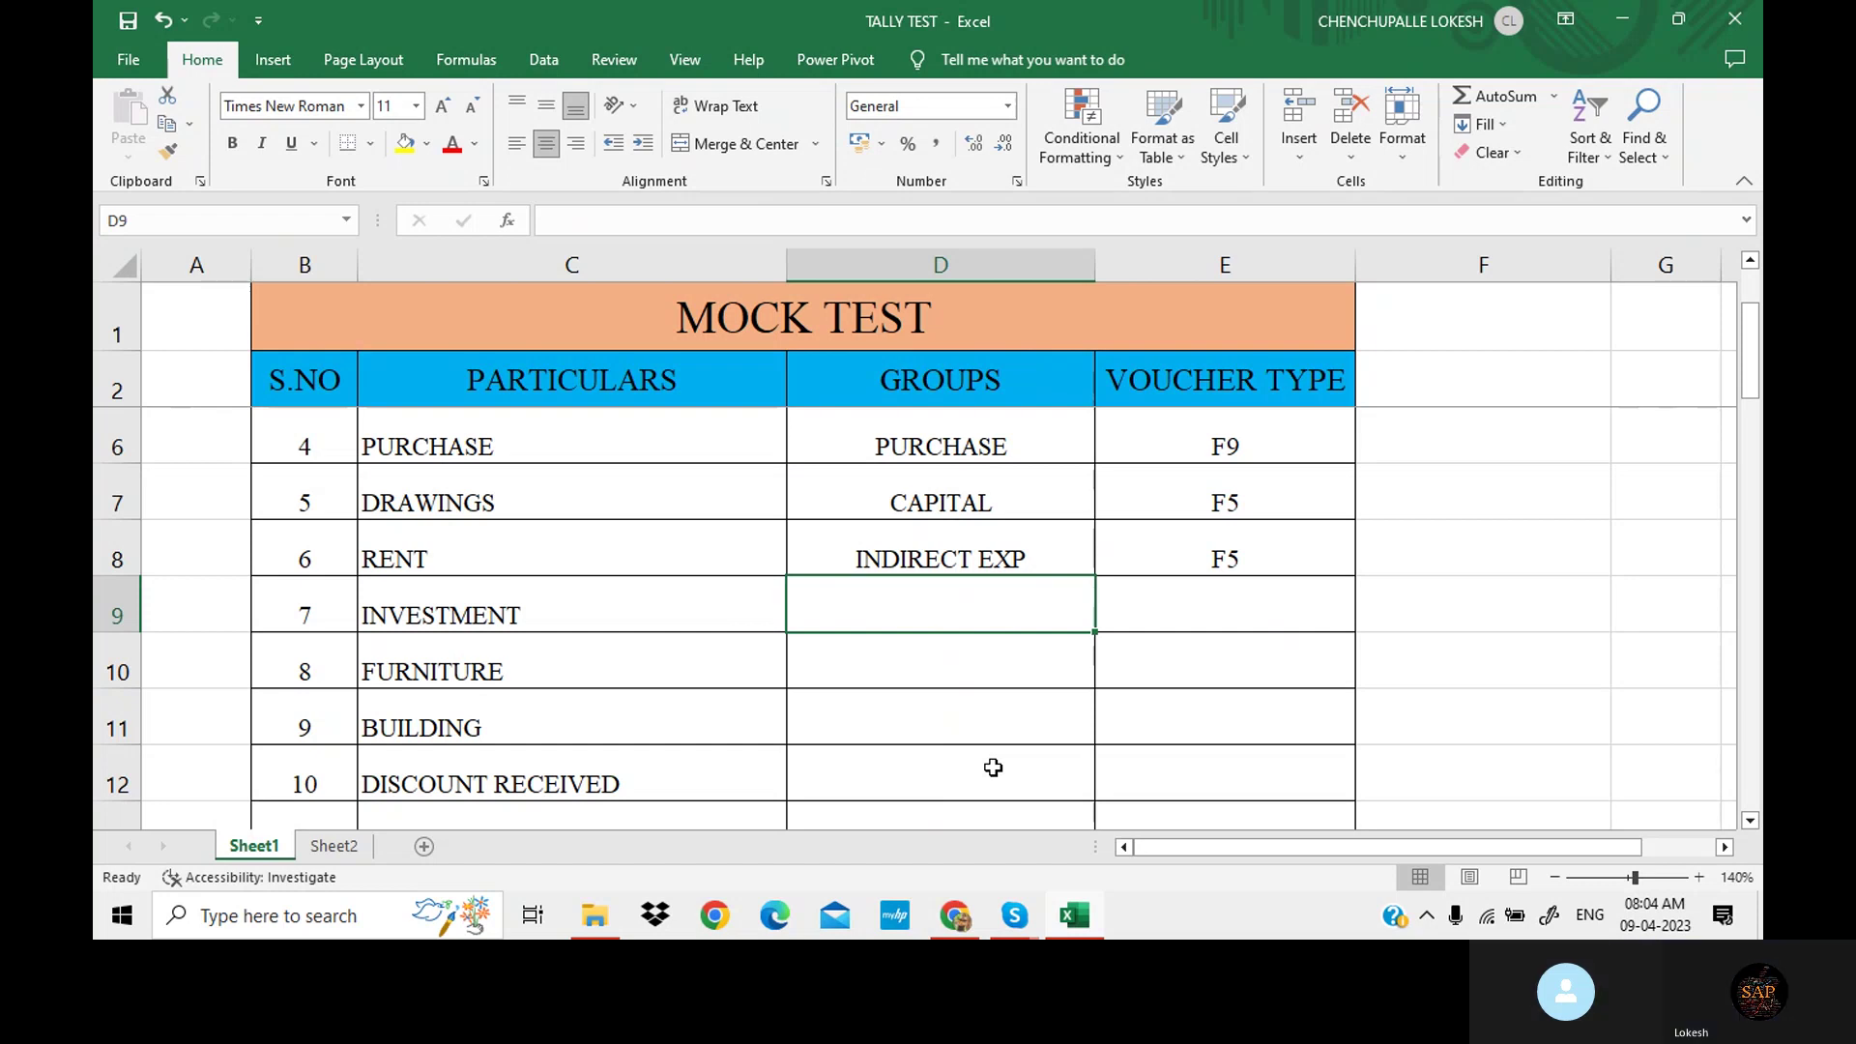
type("I")
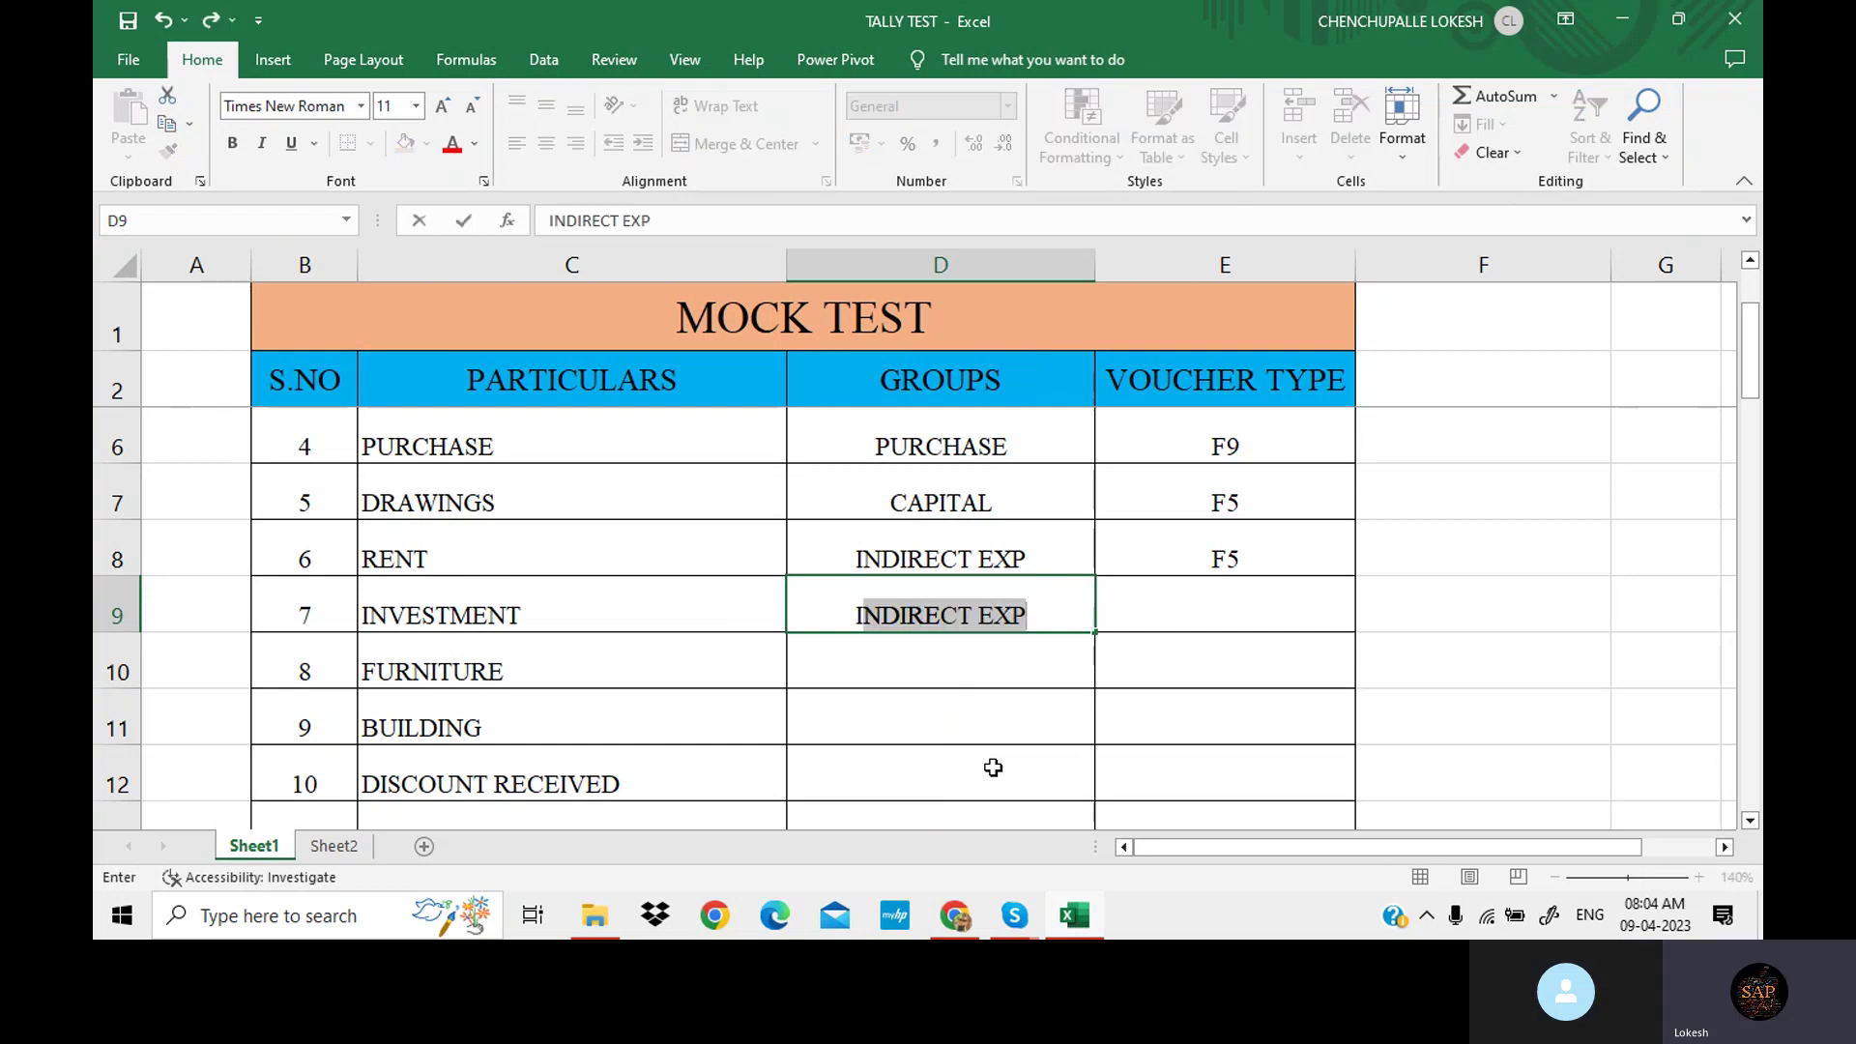
type("NVEST")
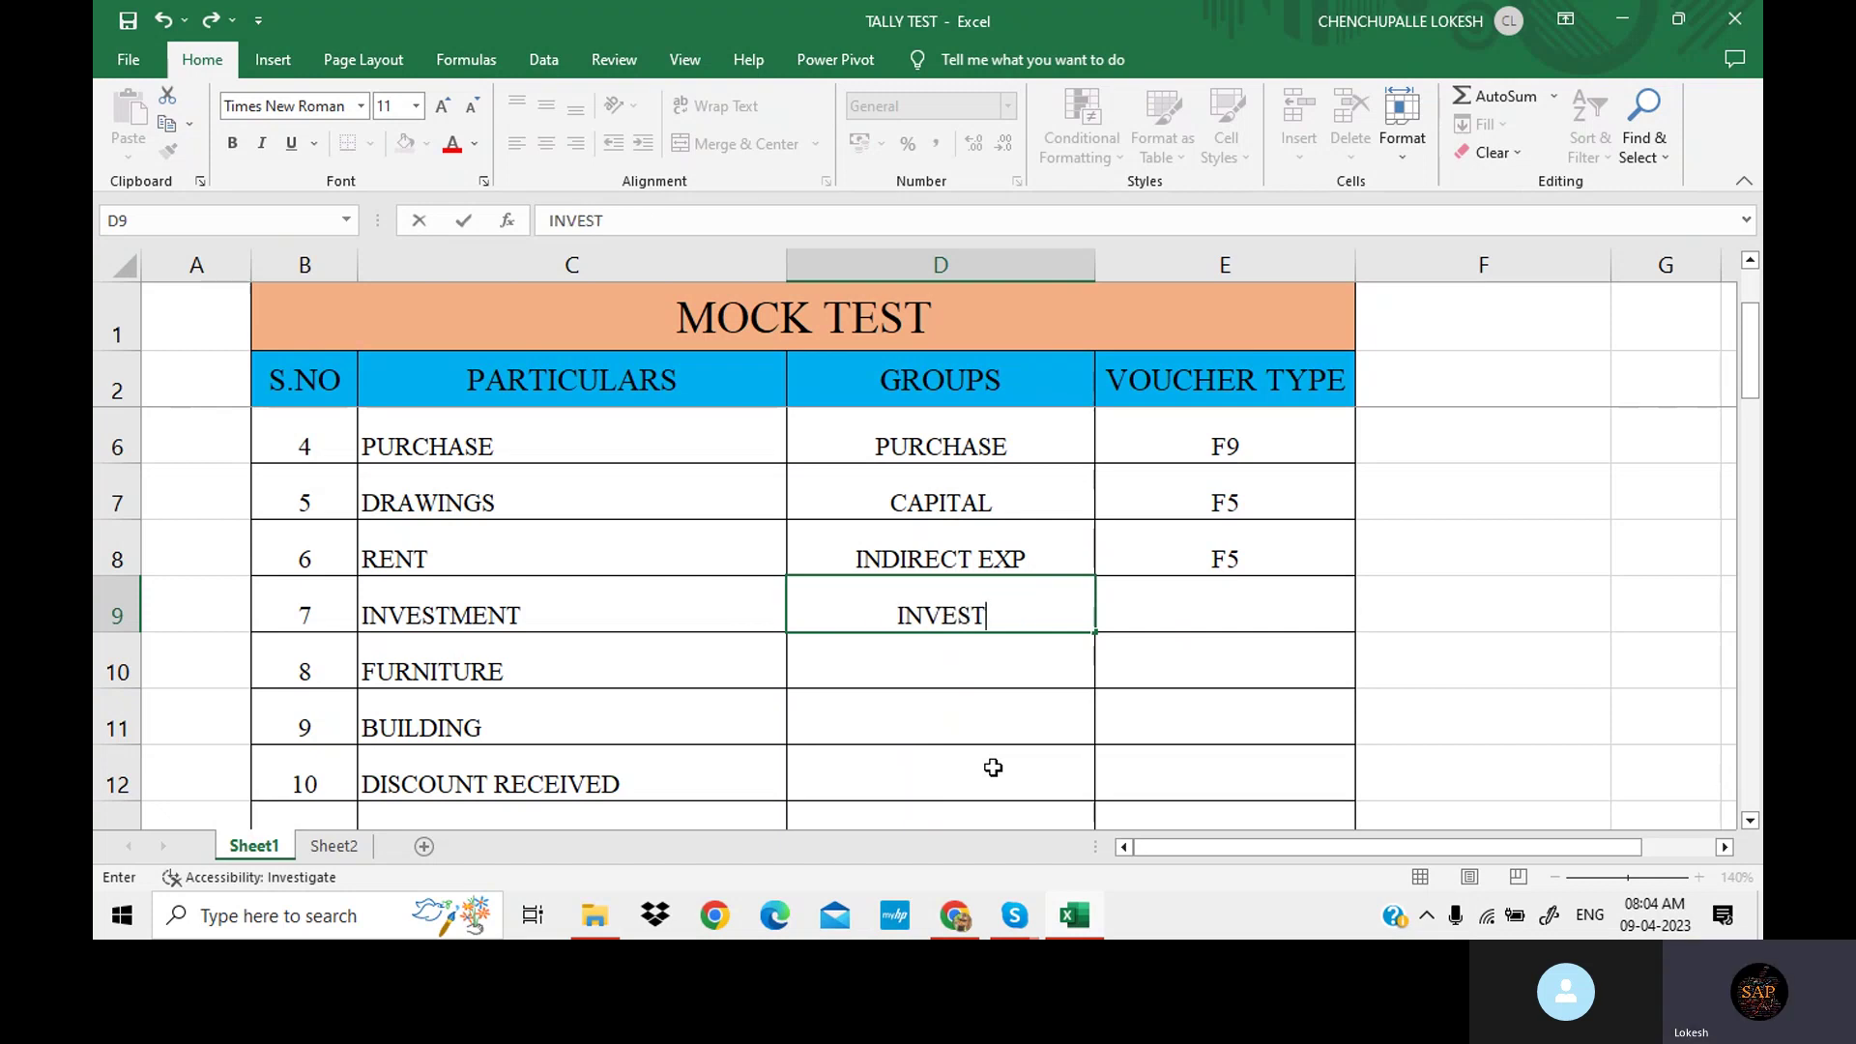
type("MENT")
key("Tab")
type("F")
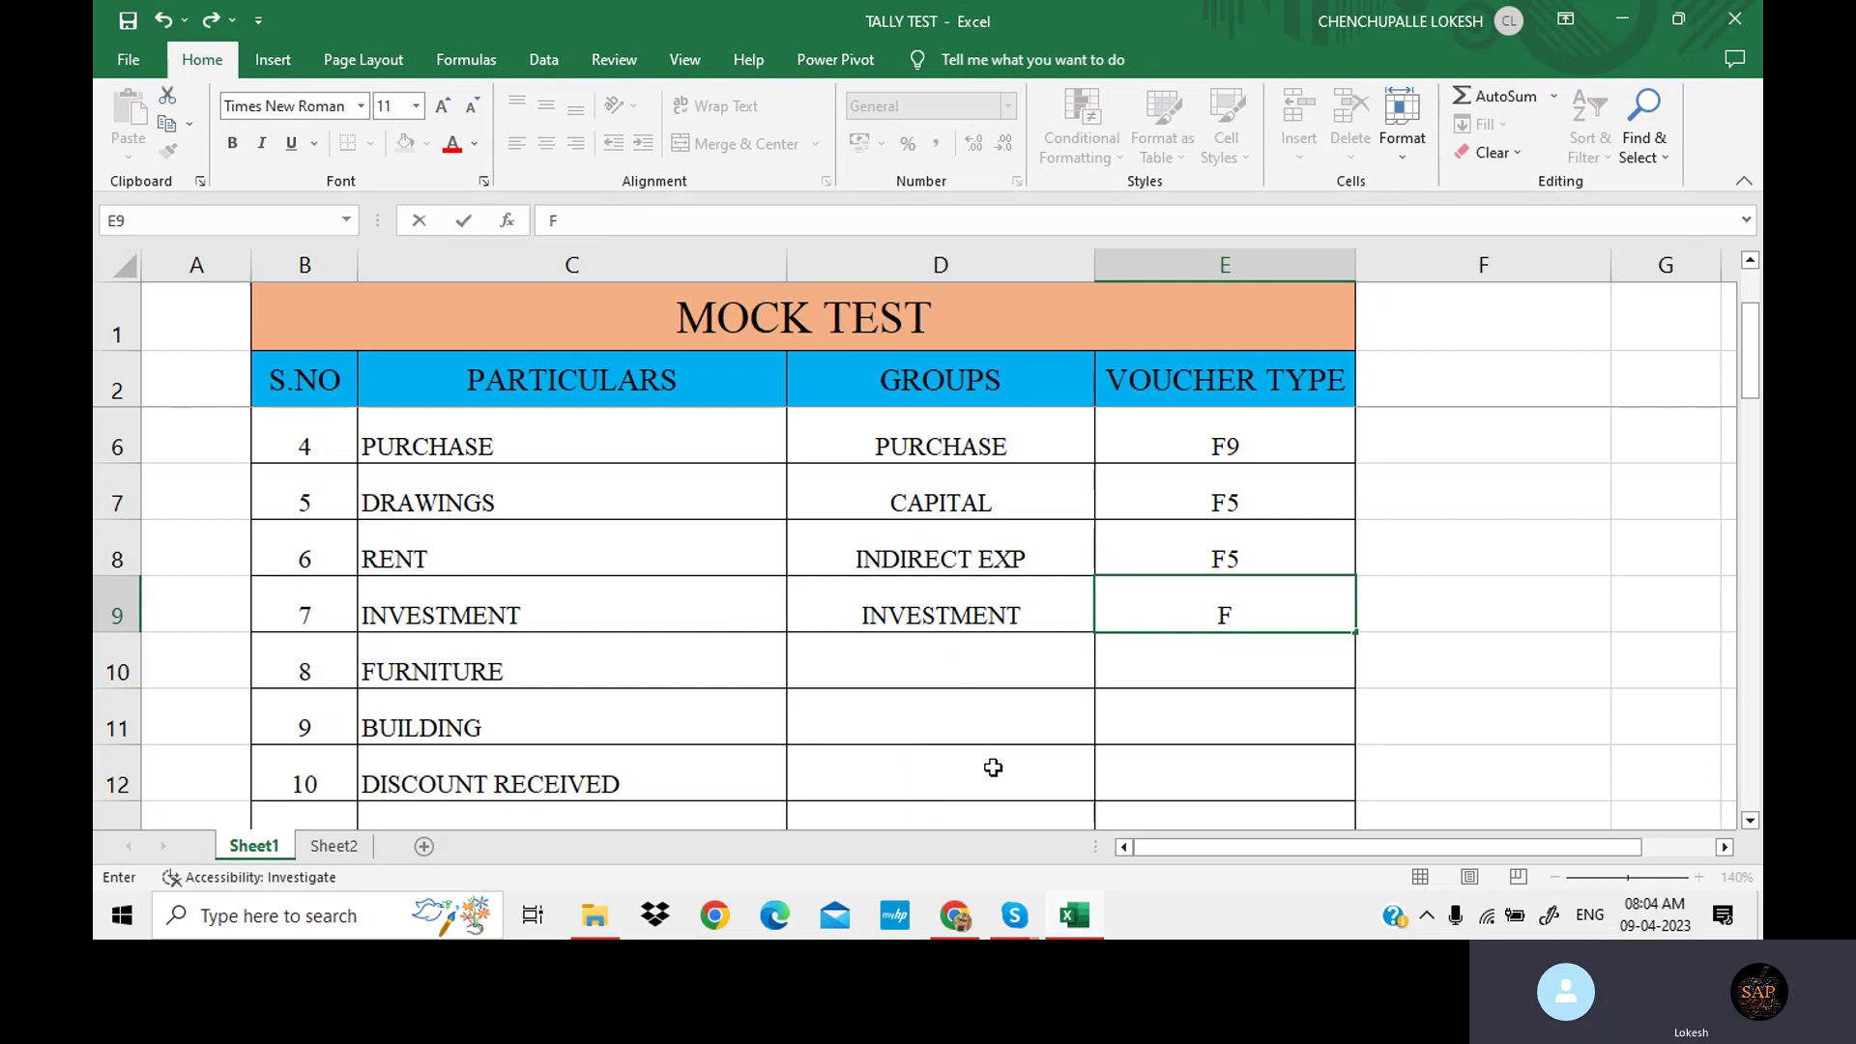
type("5")
key("Return")
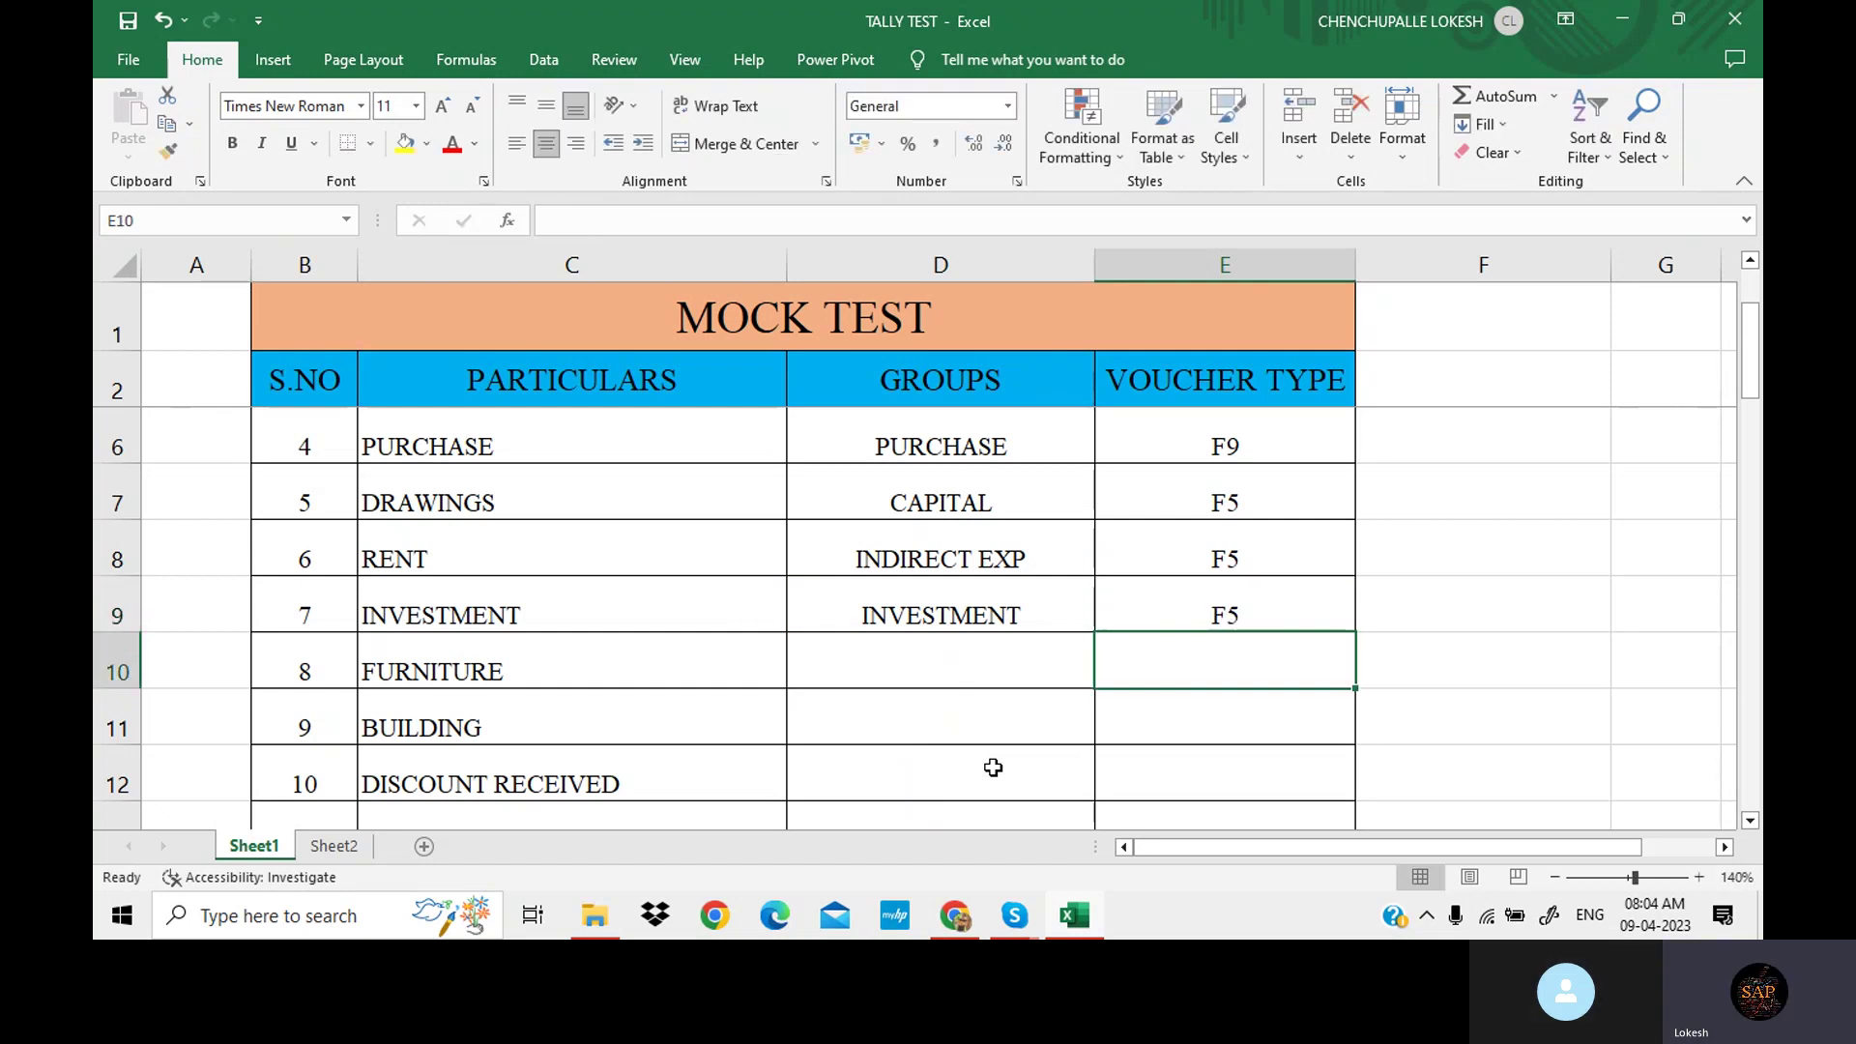
key("Left")
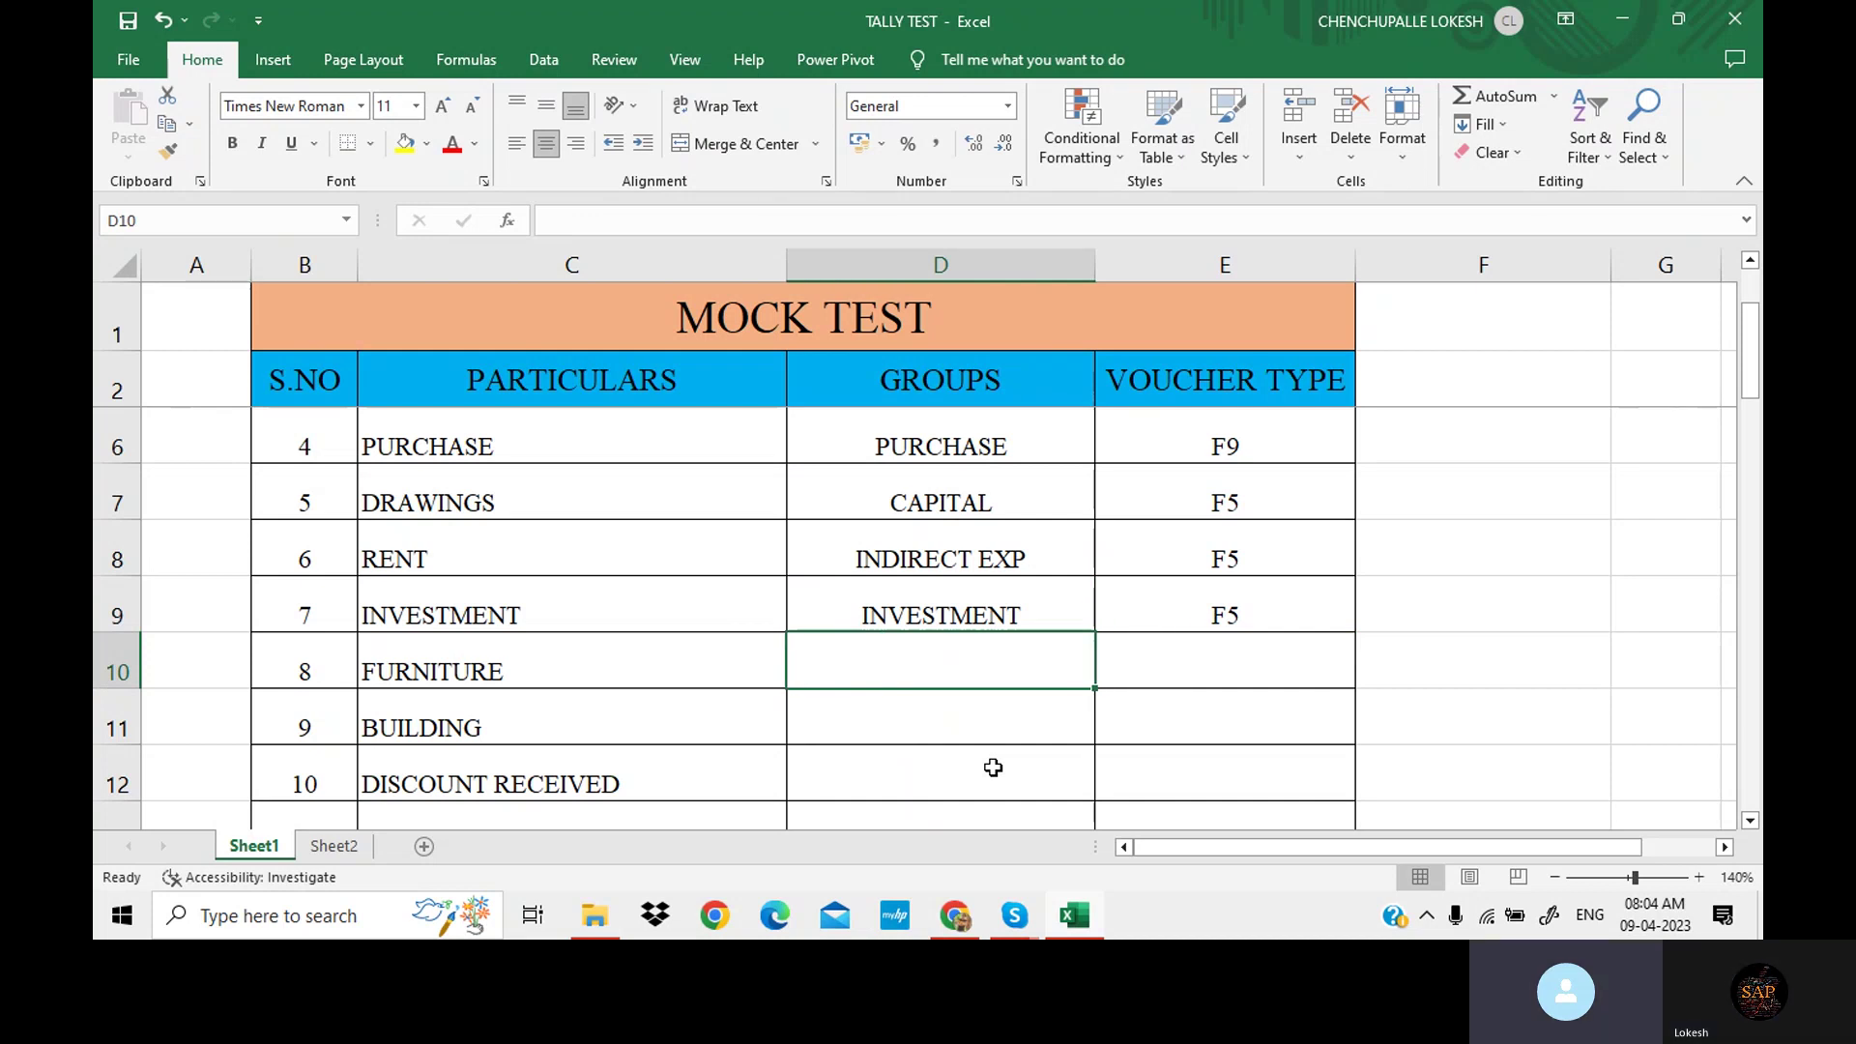
Give FURNITURE and BUILDING the group FIXED ASSET with voucher type F5.
type("F")
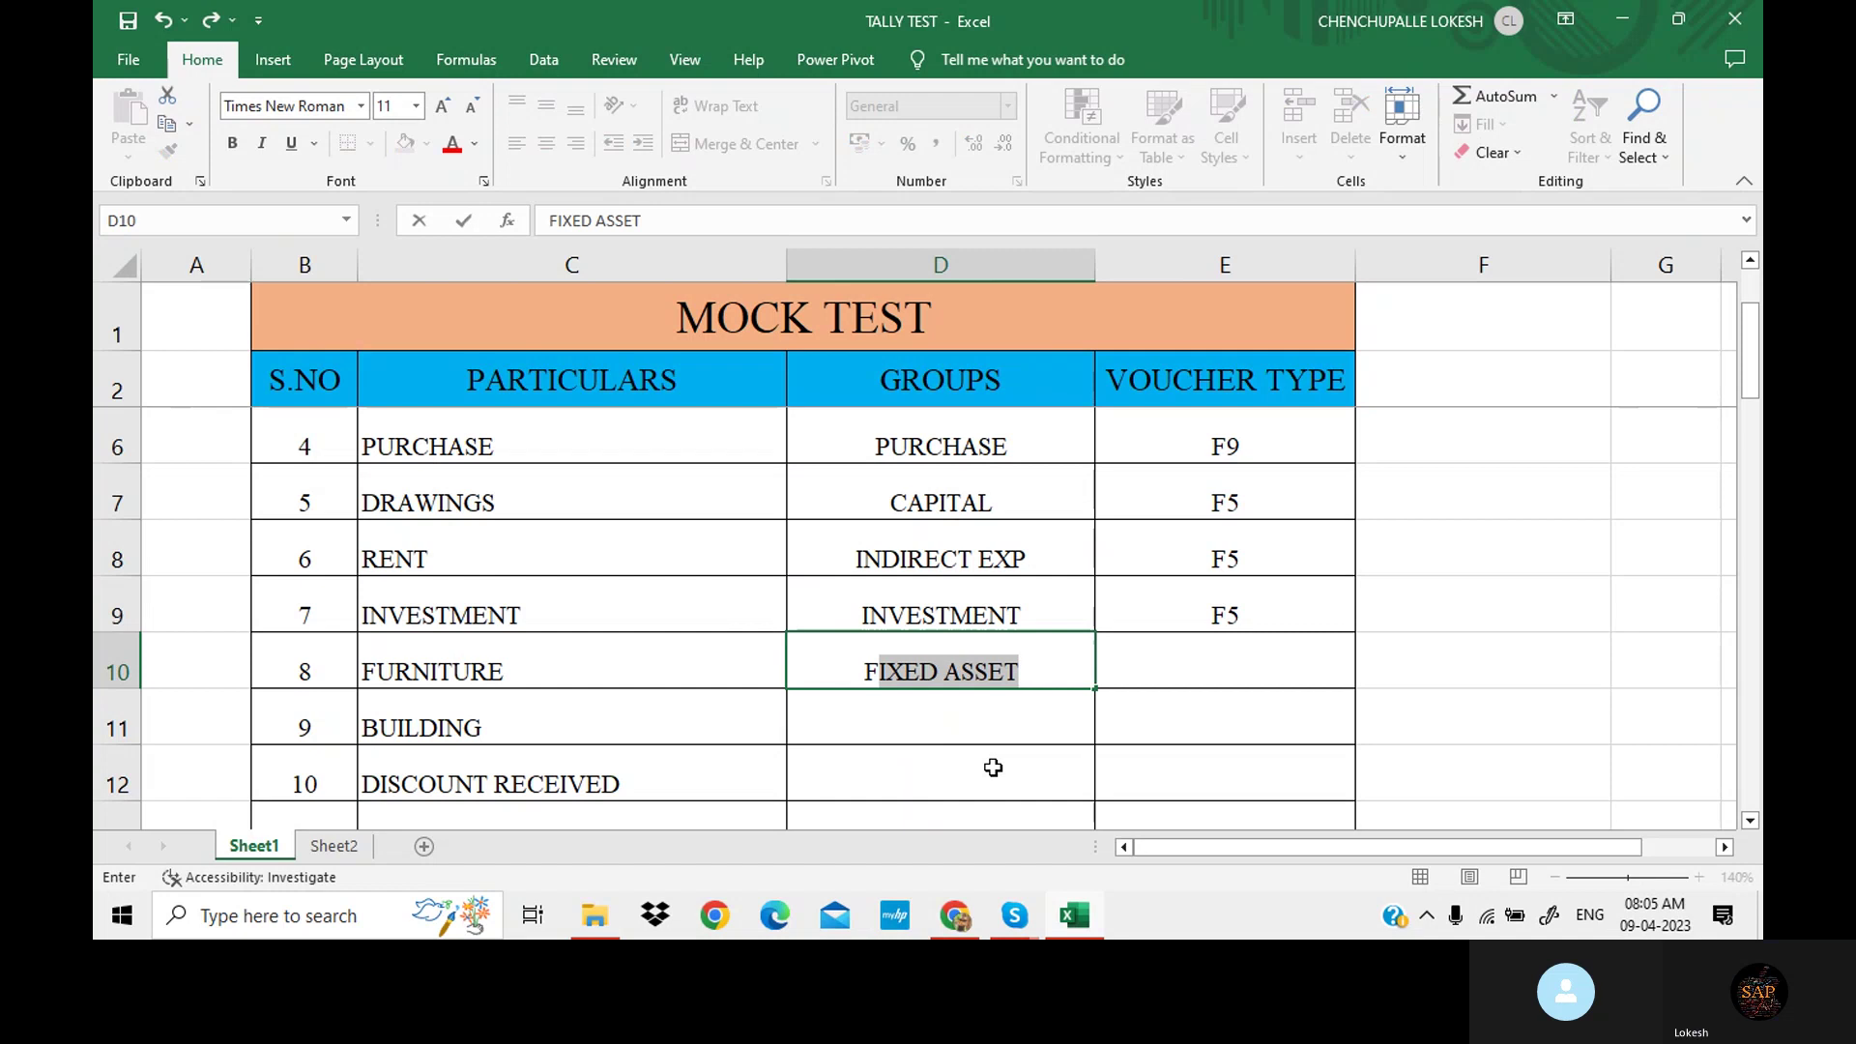
key("Tab")
type("F")
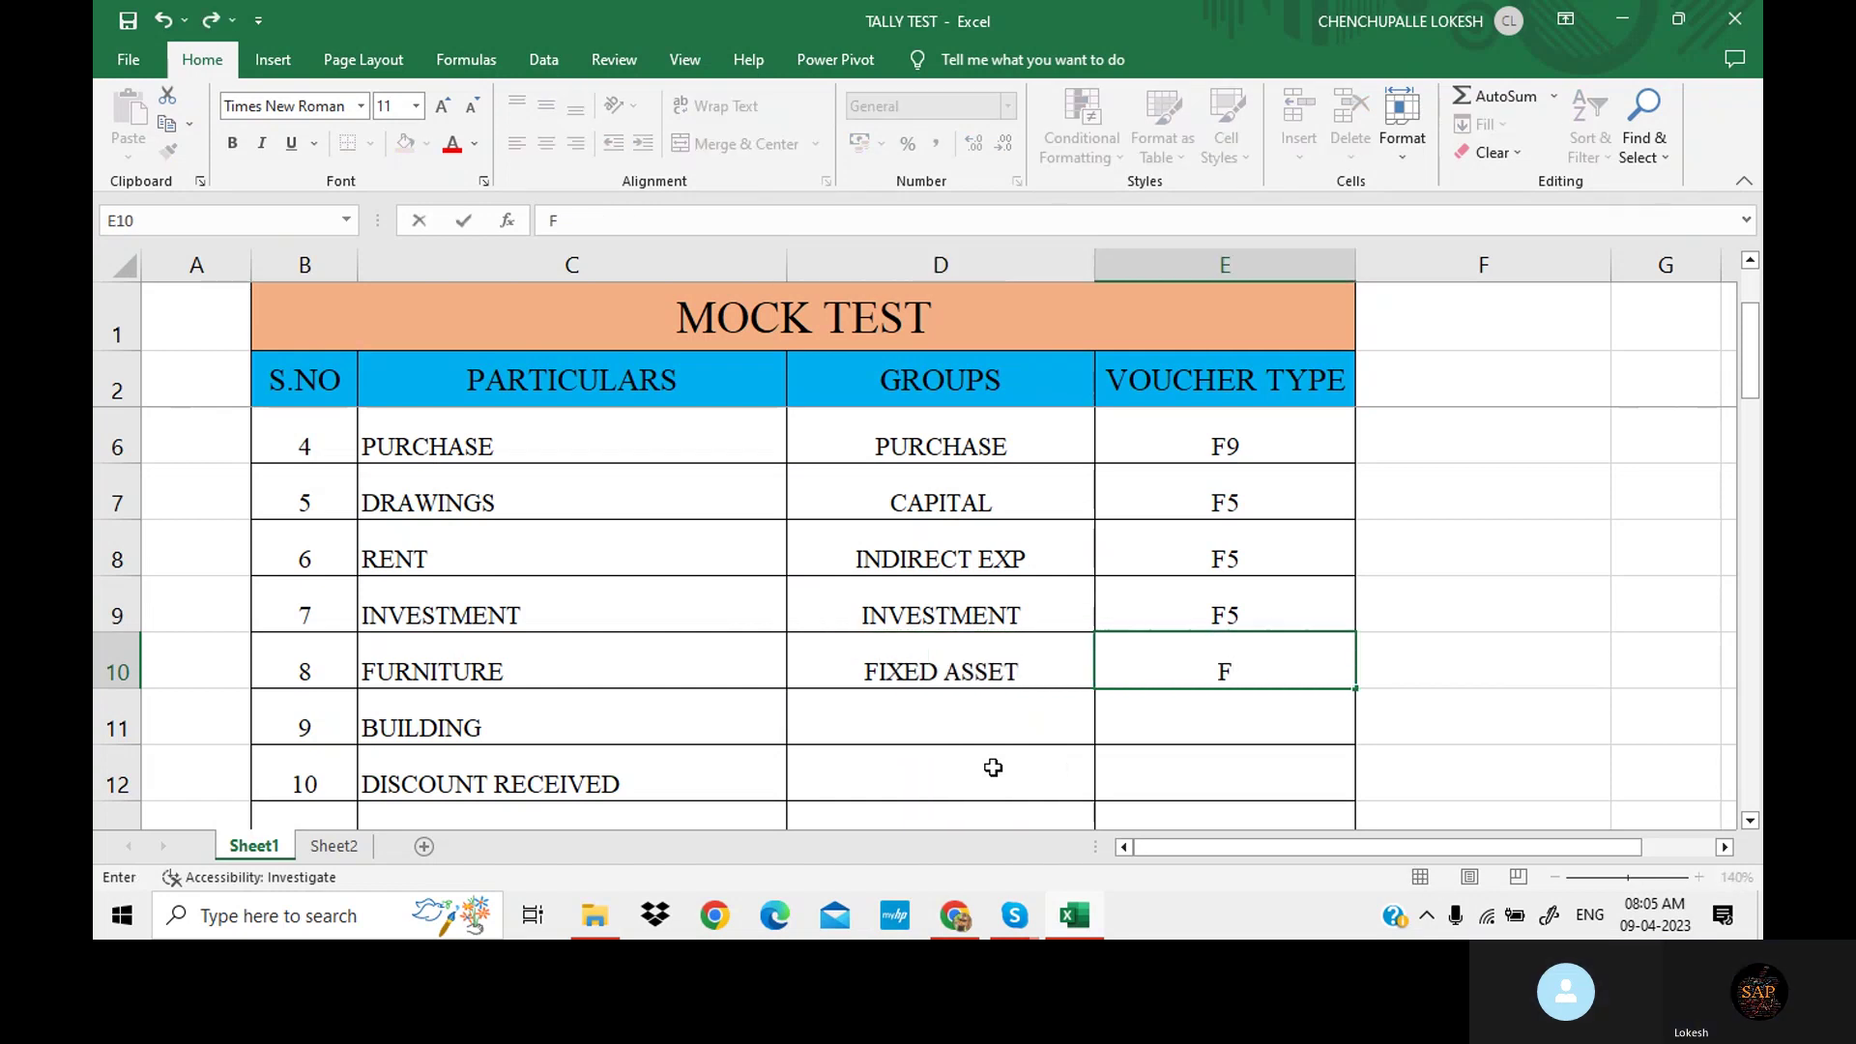
type("5")
key("Return")
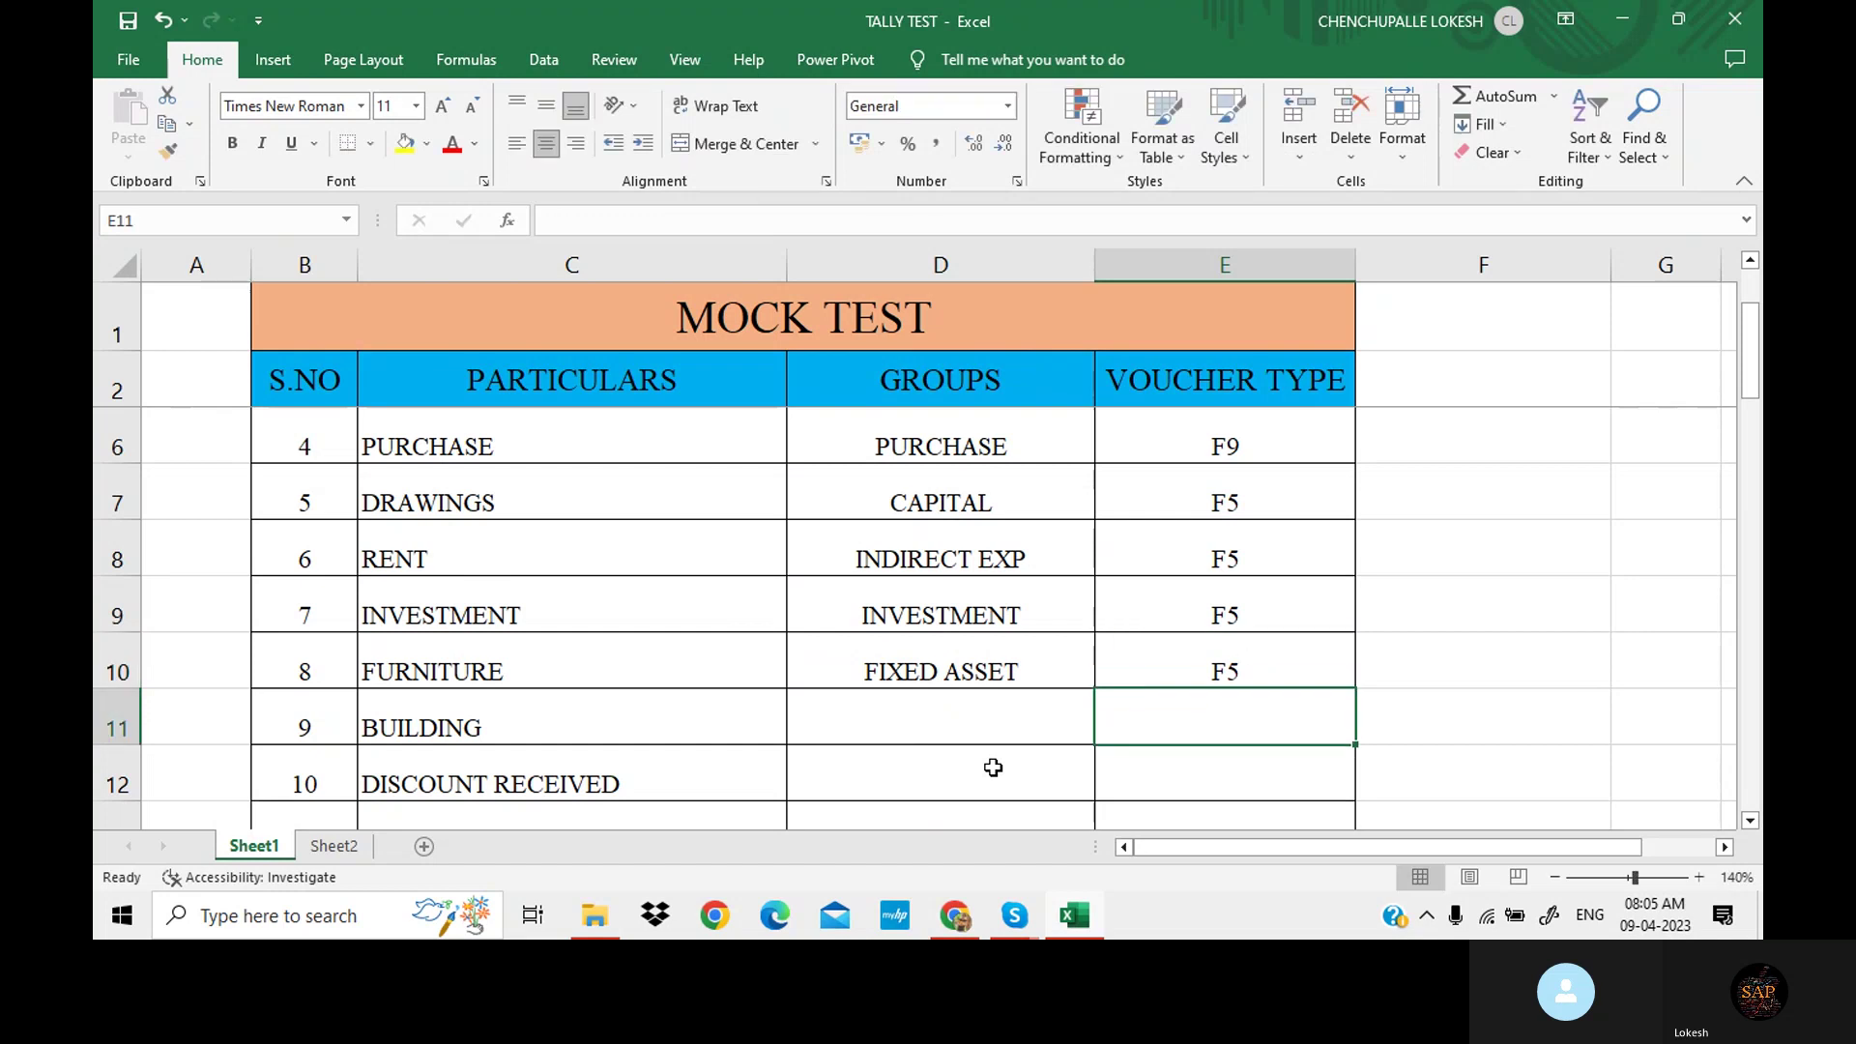
key("Left")
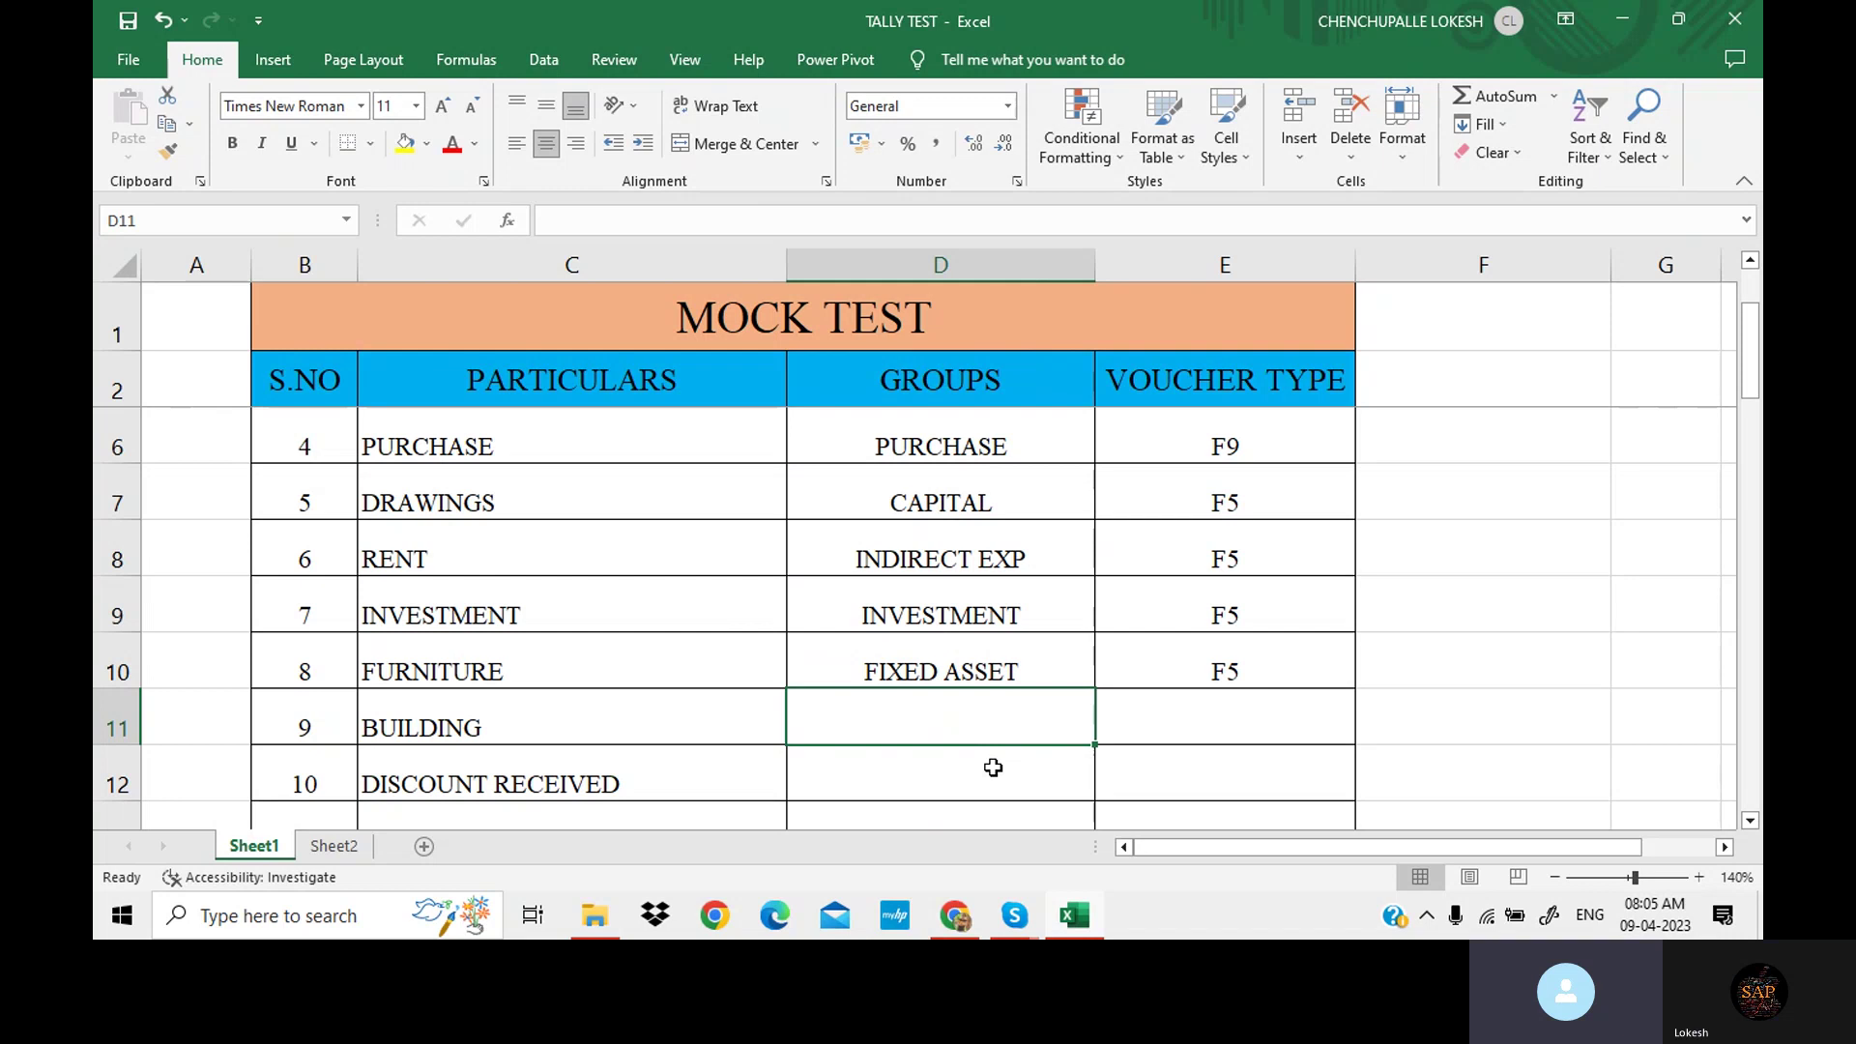
type("F")
key("Tab")
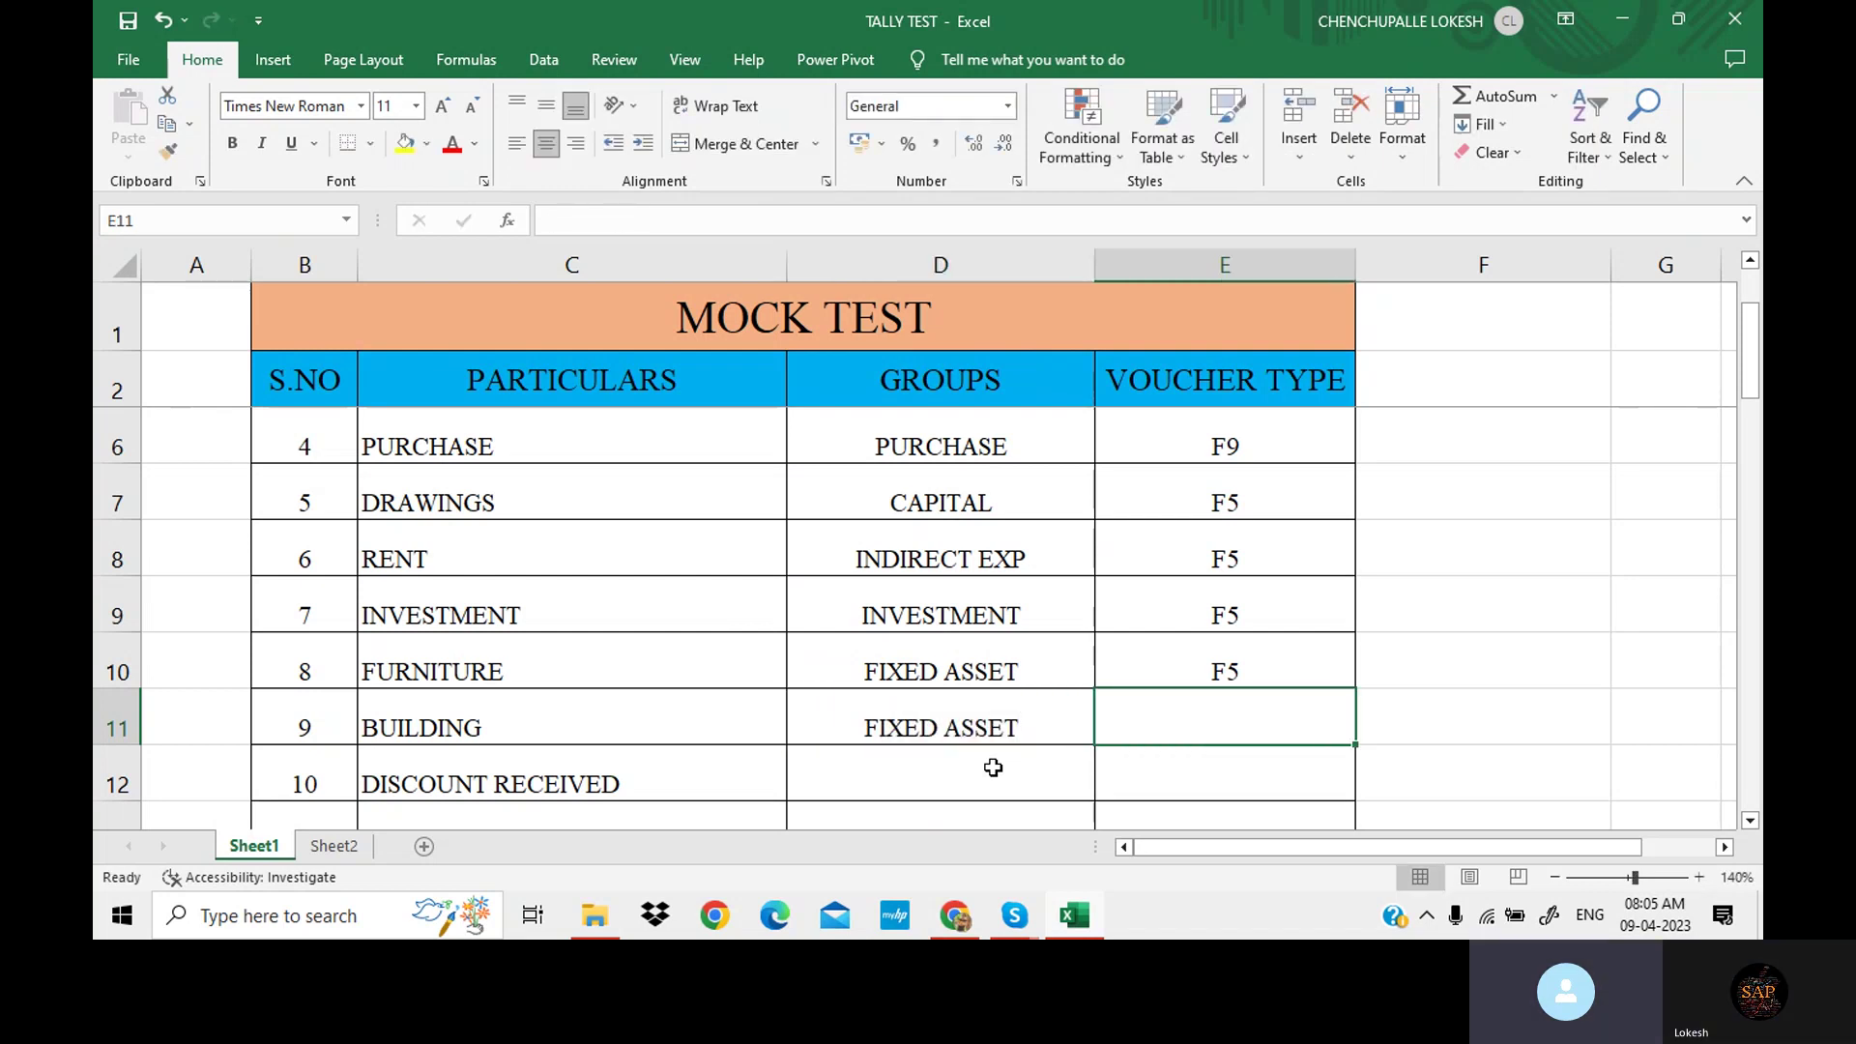
type("F5")
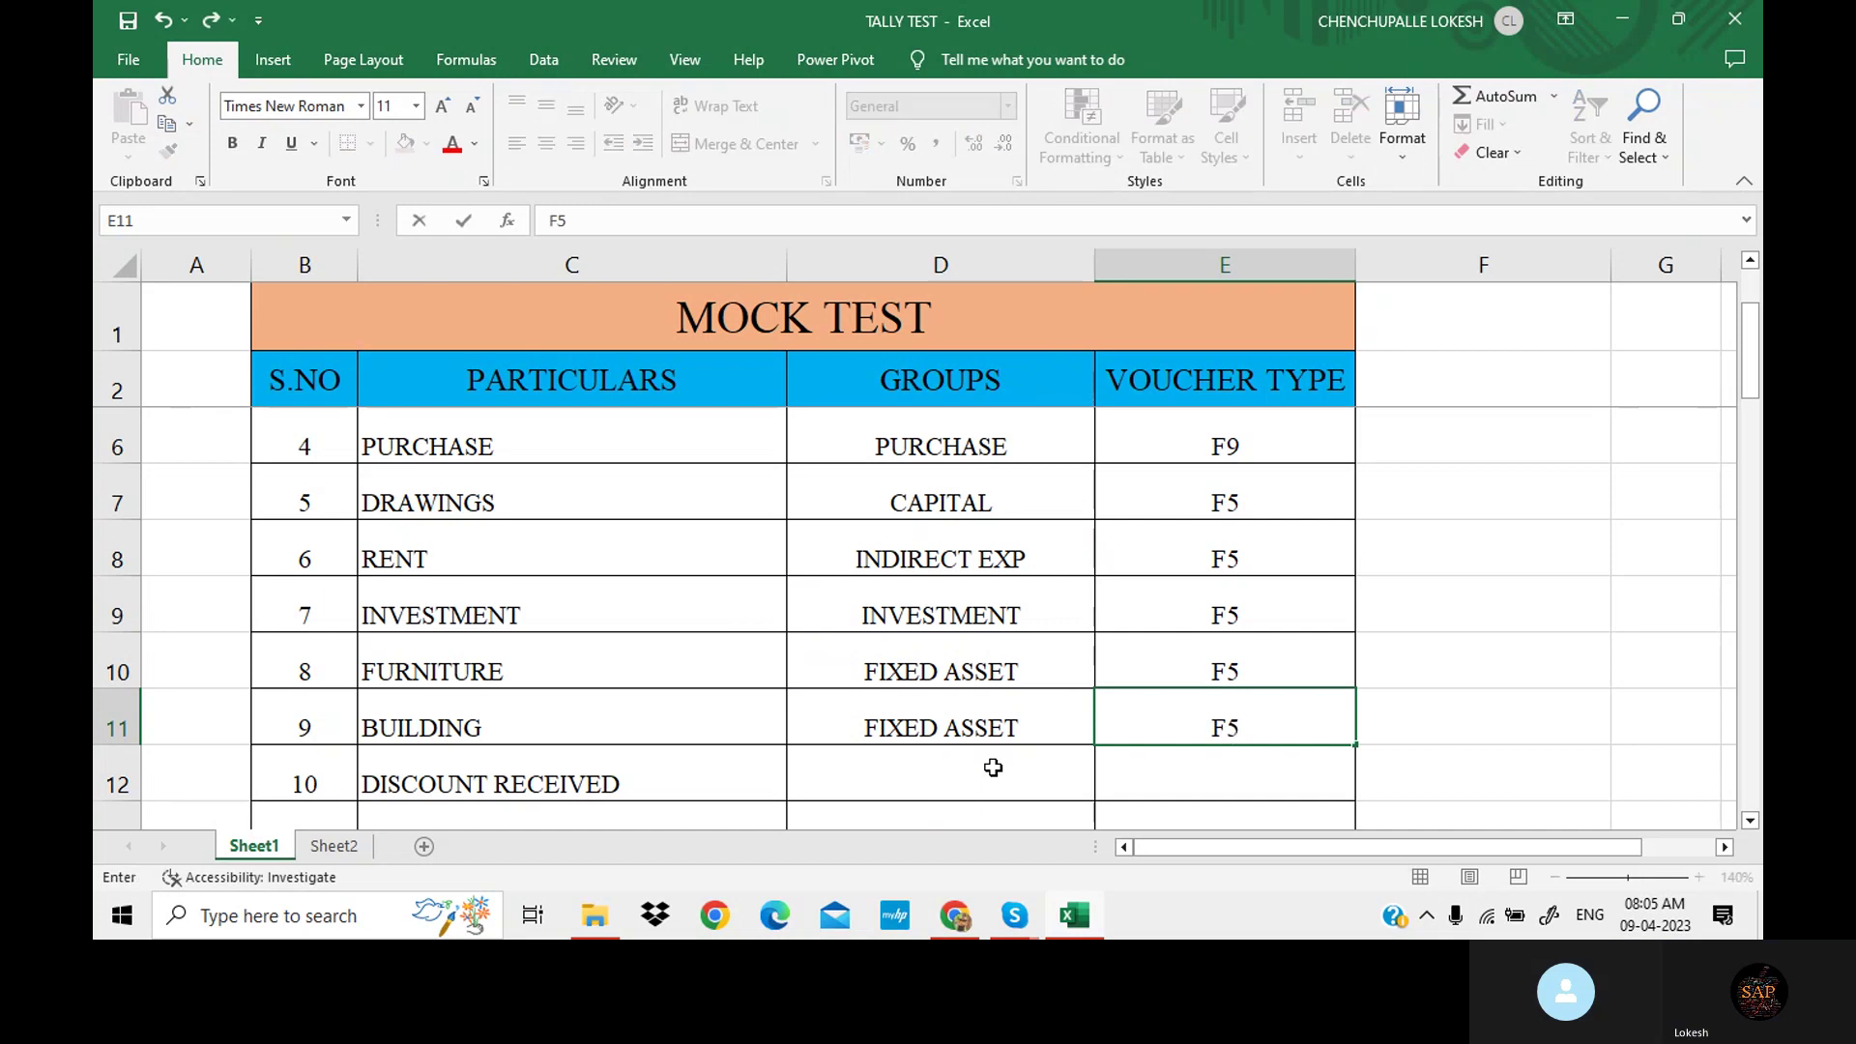
Confirm BUILDING's F5 and give DISCOUNT RECEIVED INDIRECT INCOME with voucher type F6.
left_click(1108, 676)
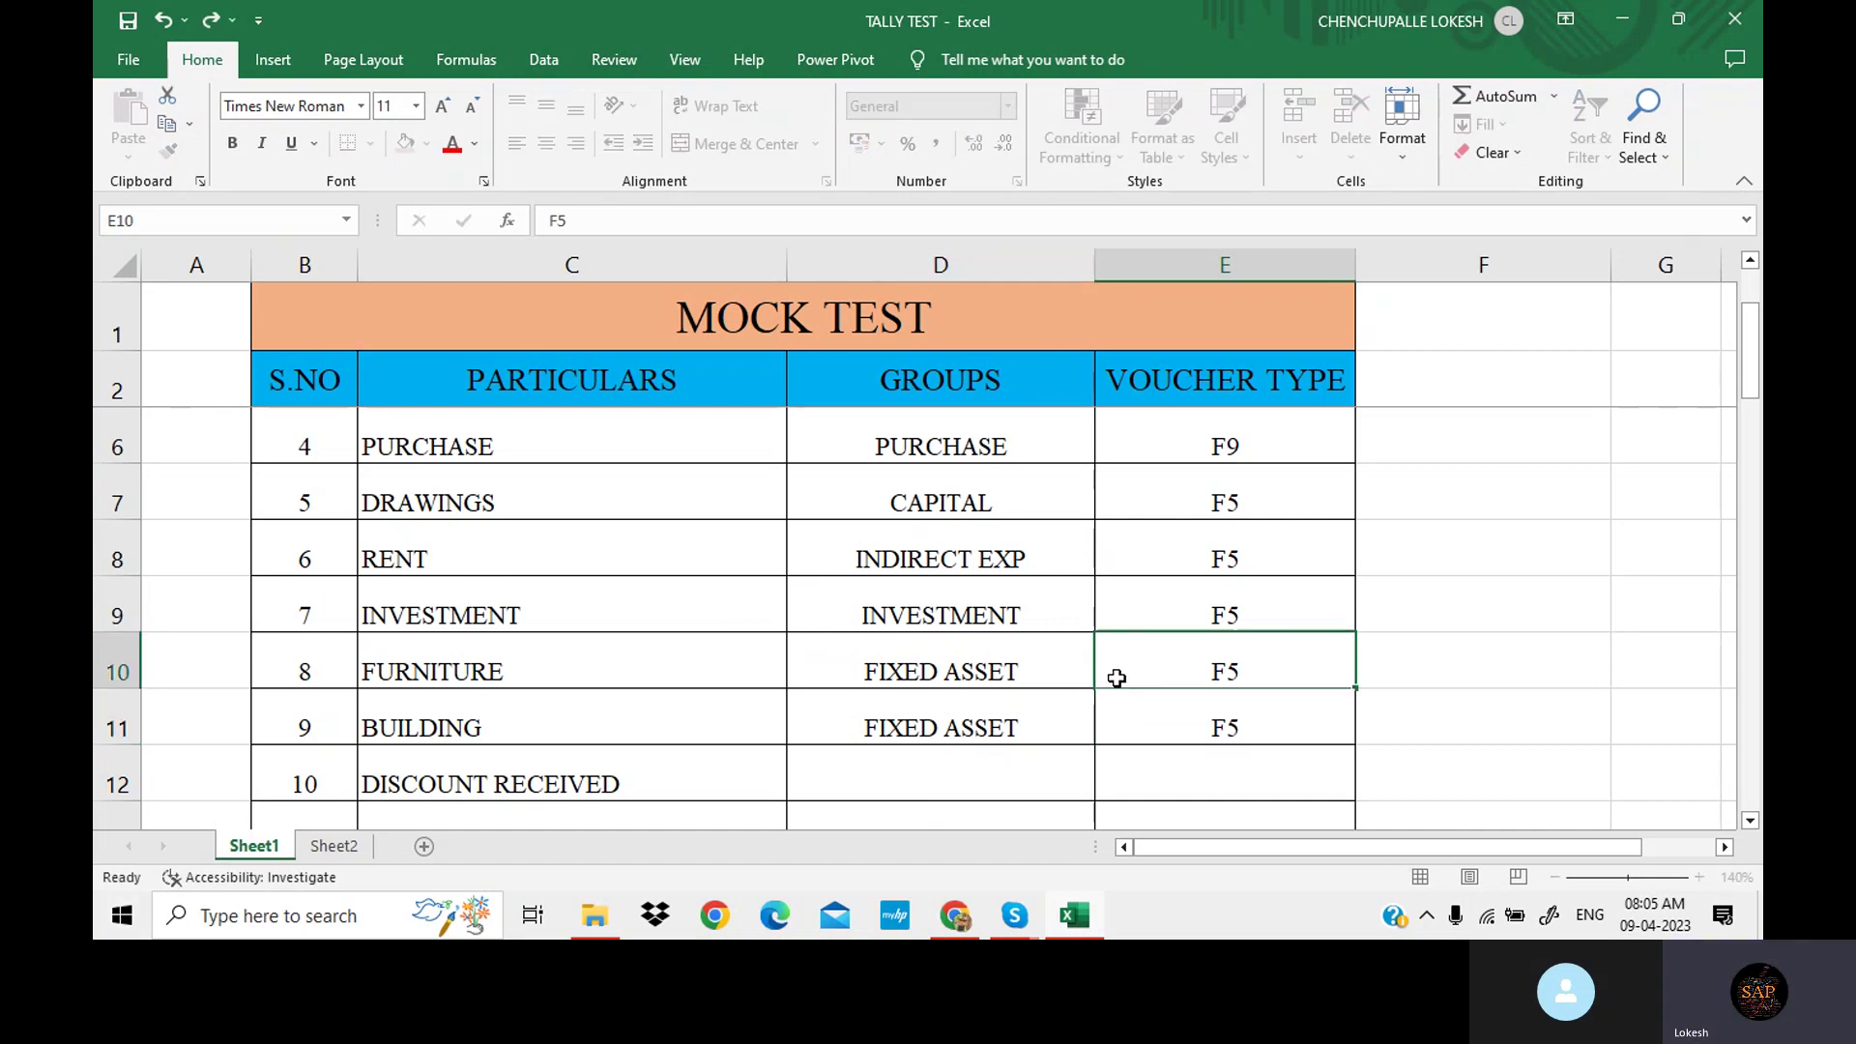
scroll(1087, 665, "down", 1)
scroll(1087, 665, "down", 2)
scroll(1087, 665, "up", 1)
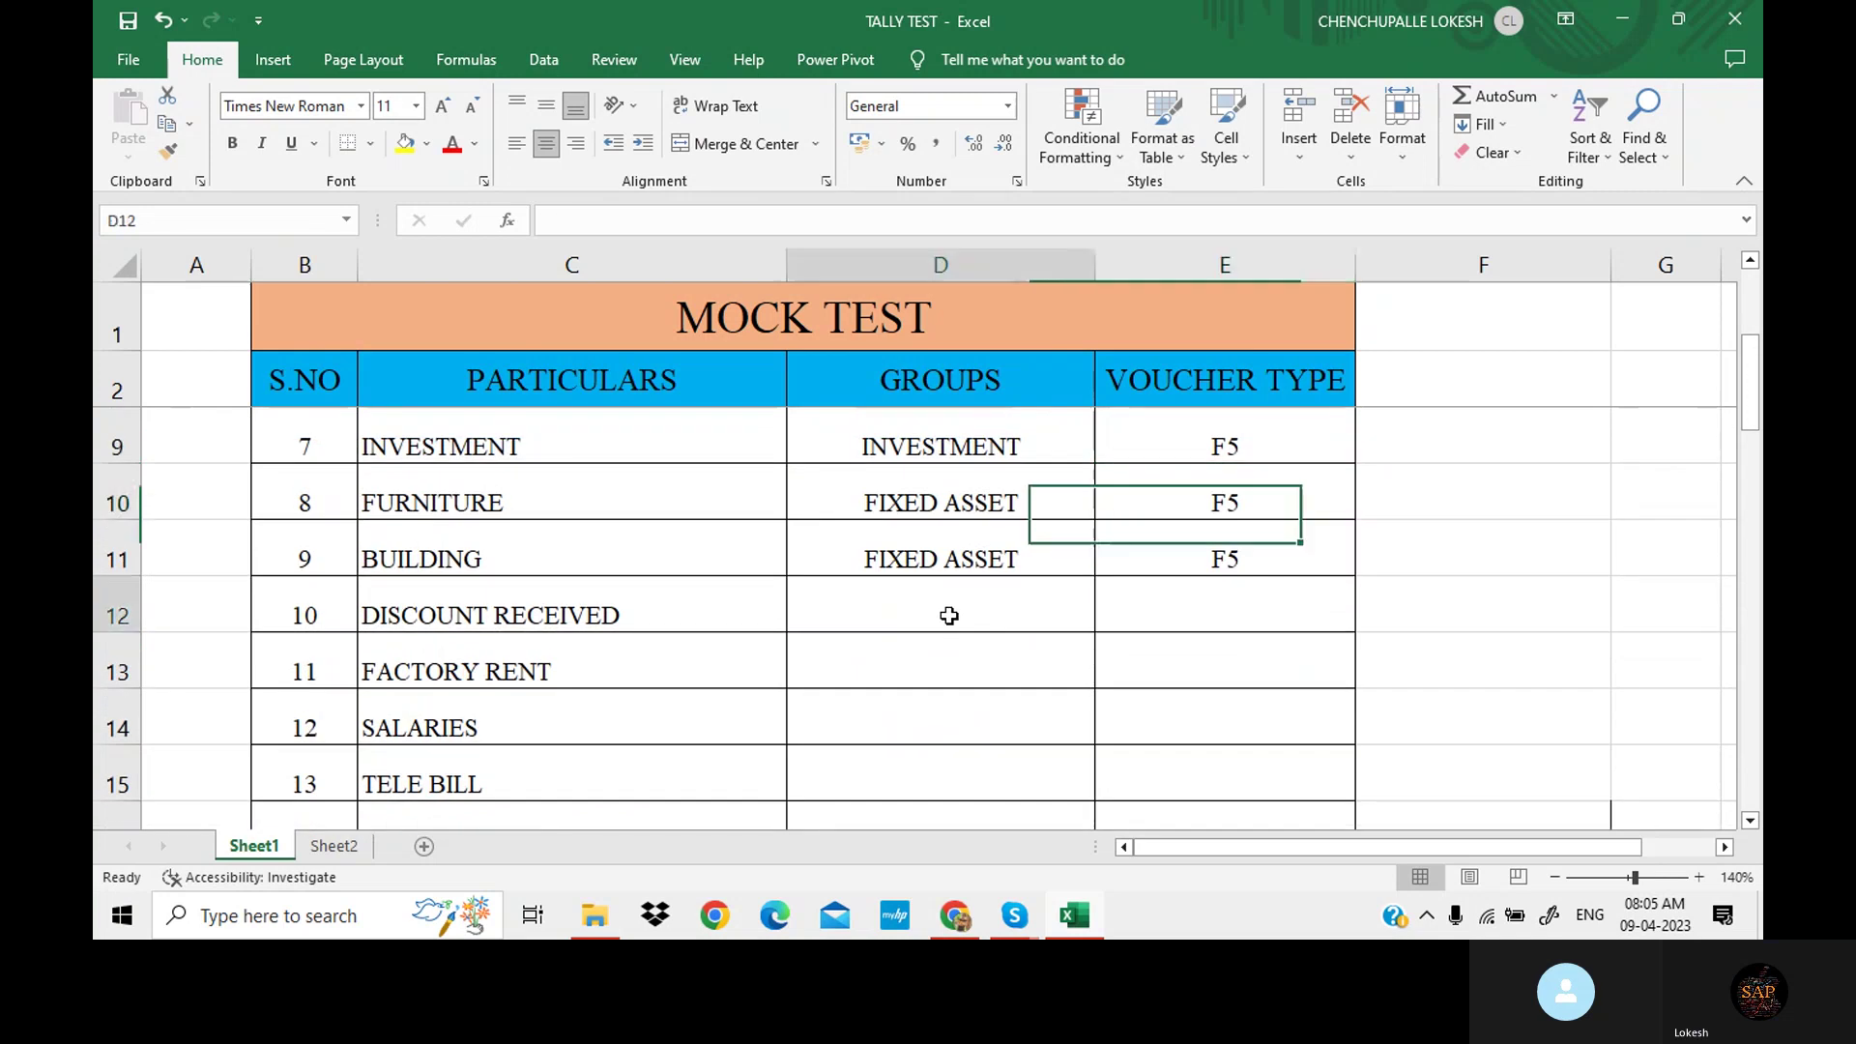
left_click(948, 609)
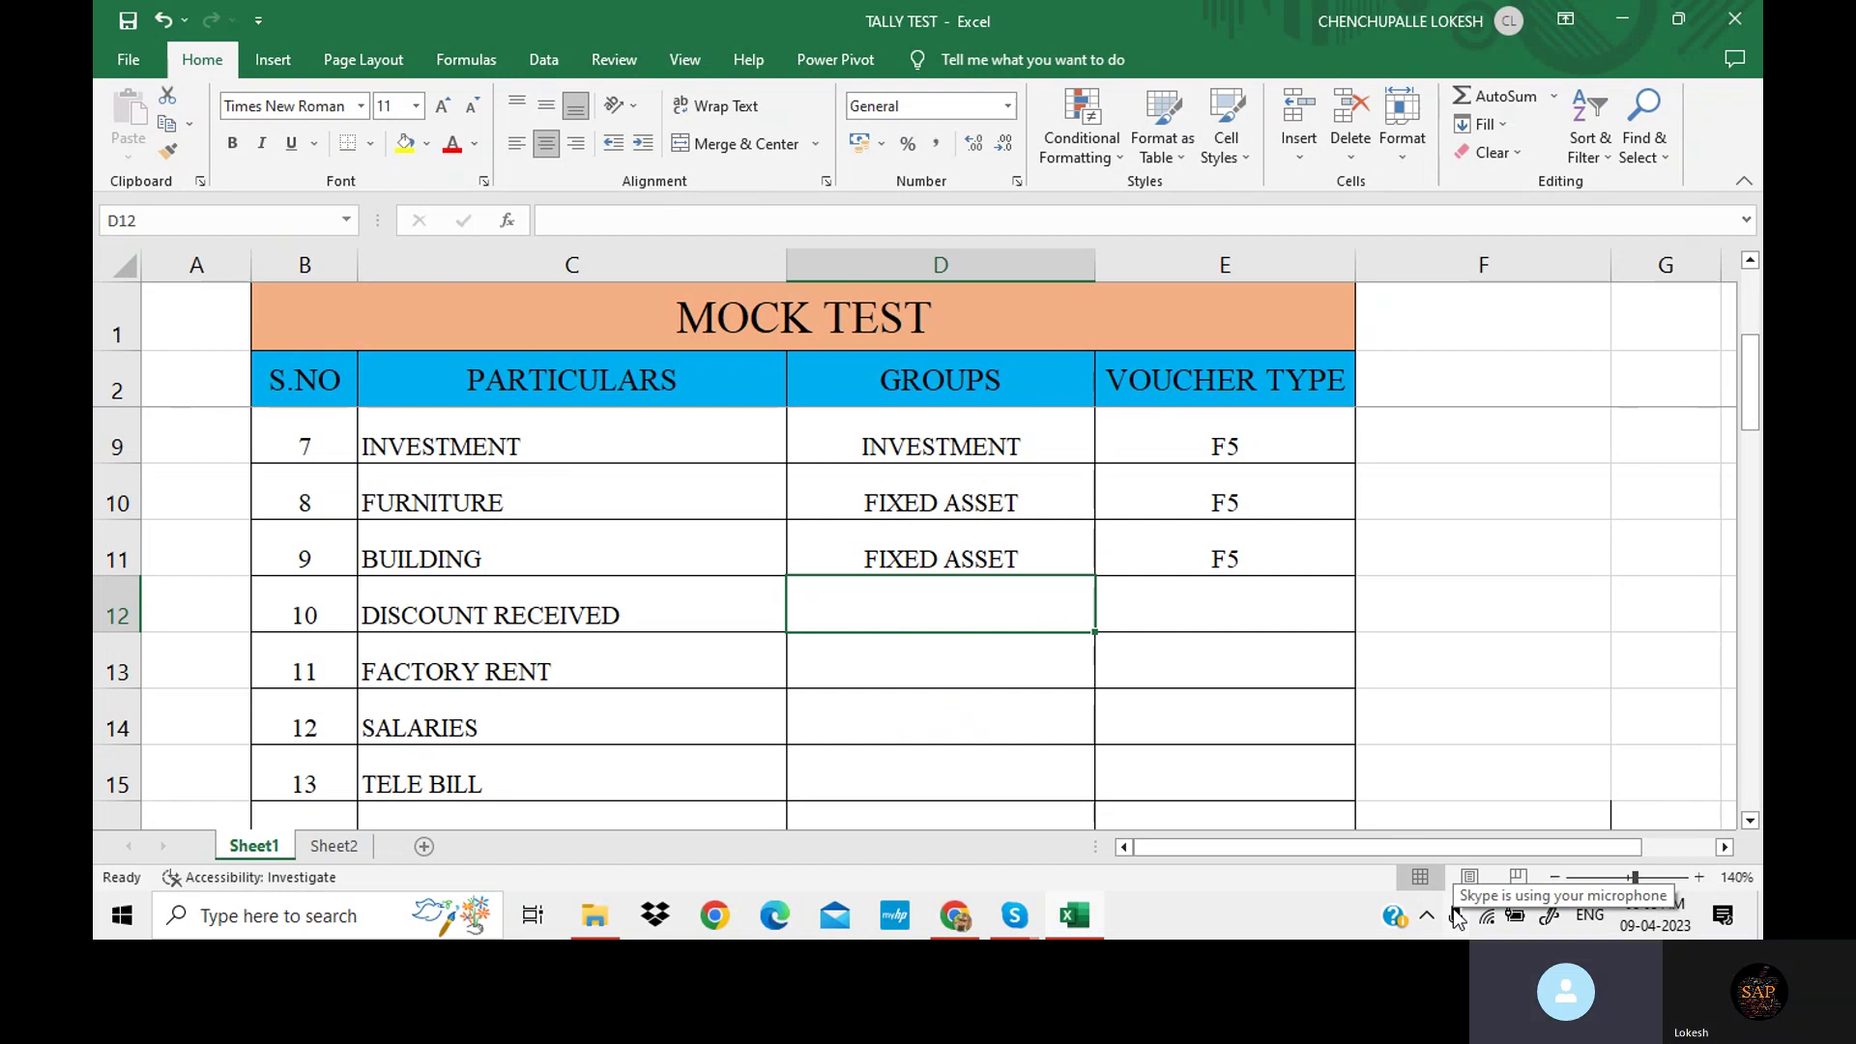
type("IN")
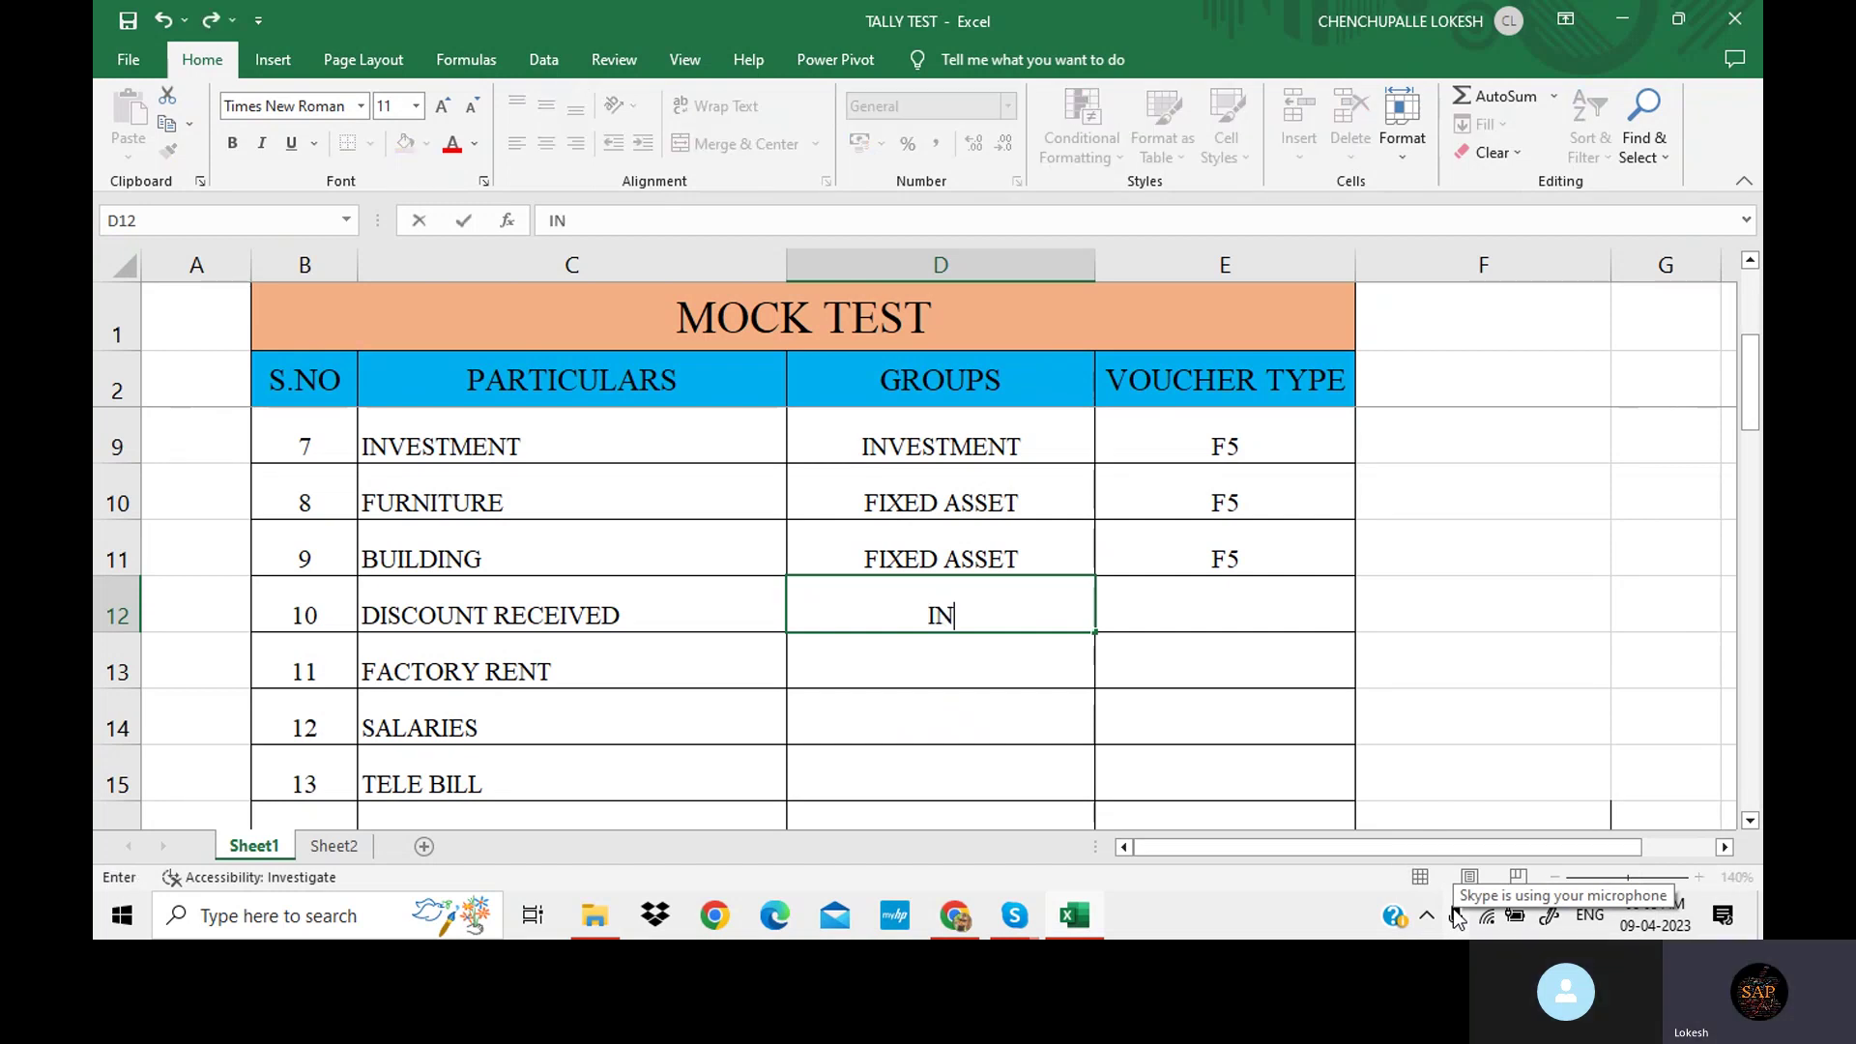
type("DI")
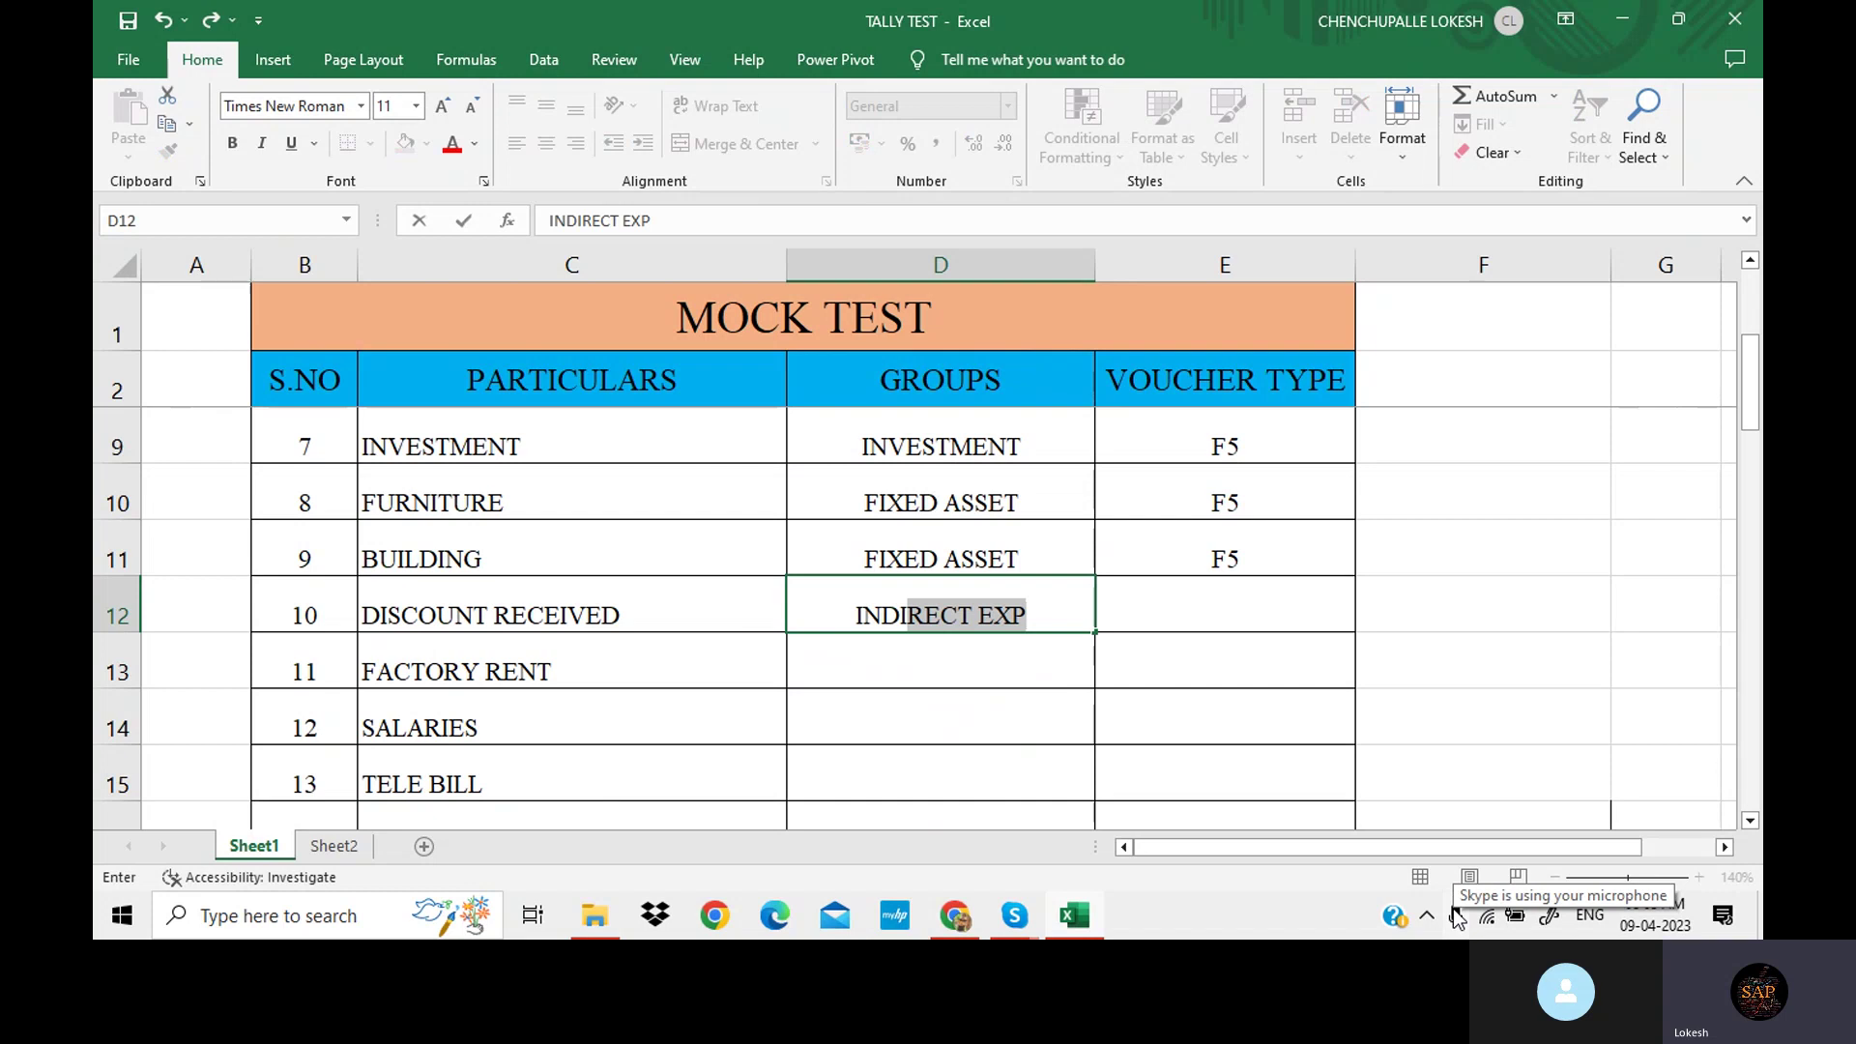
type("RECT ")
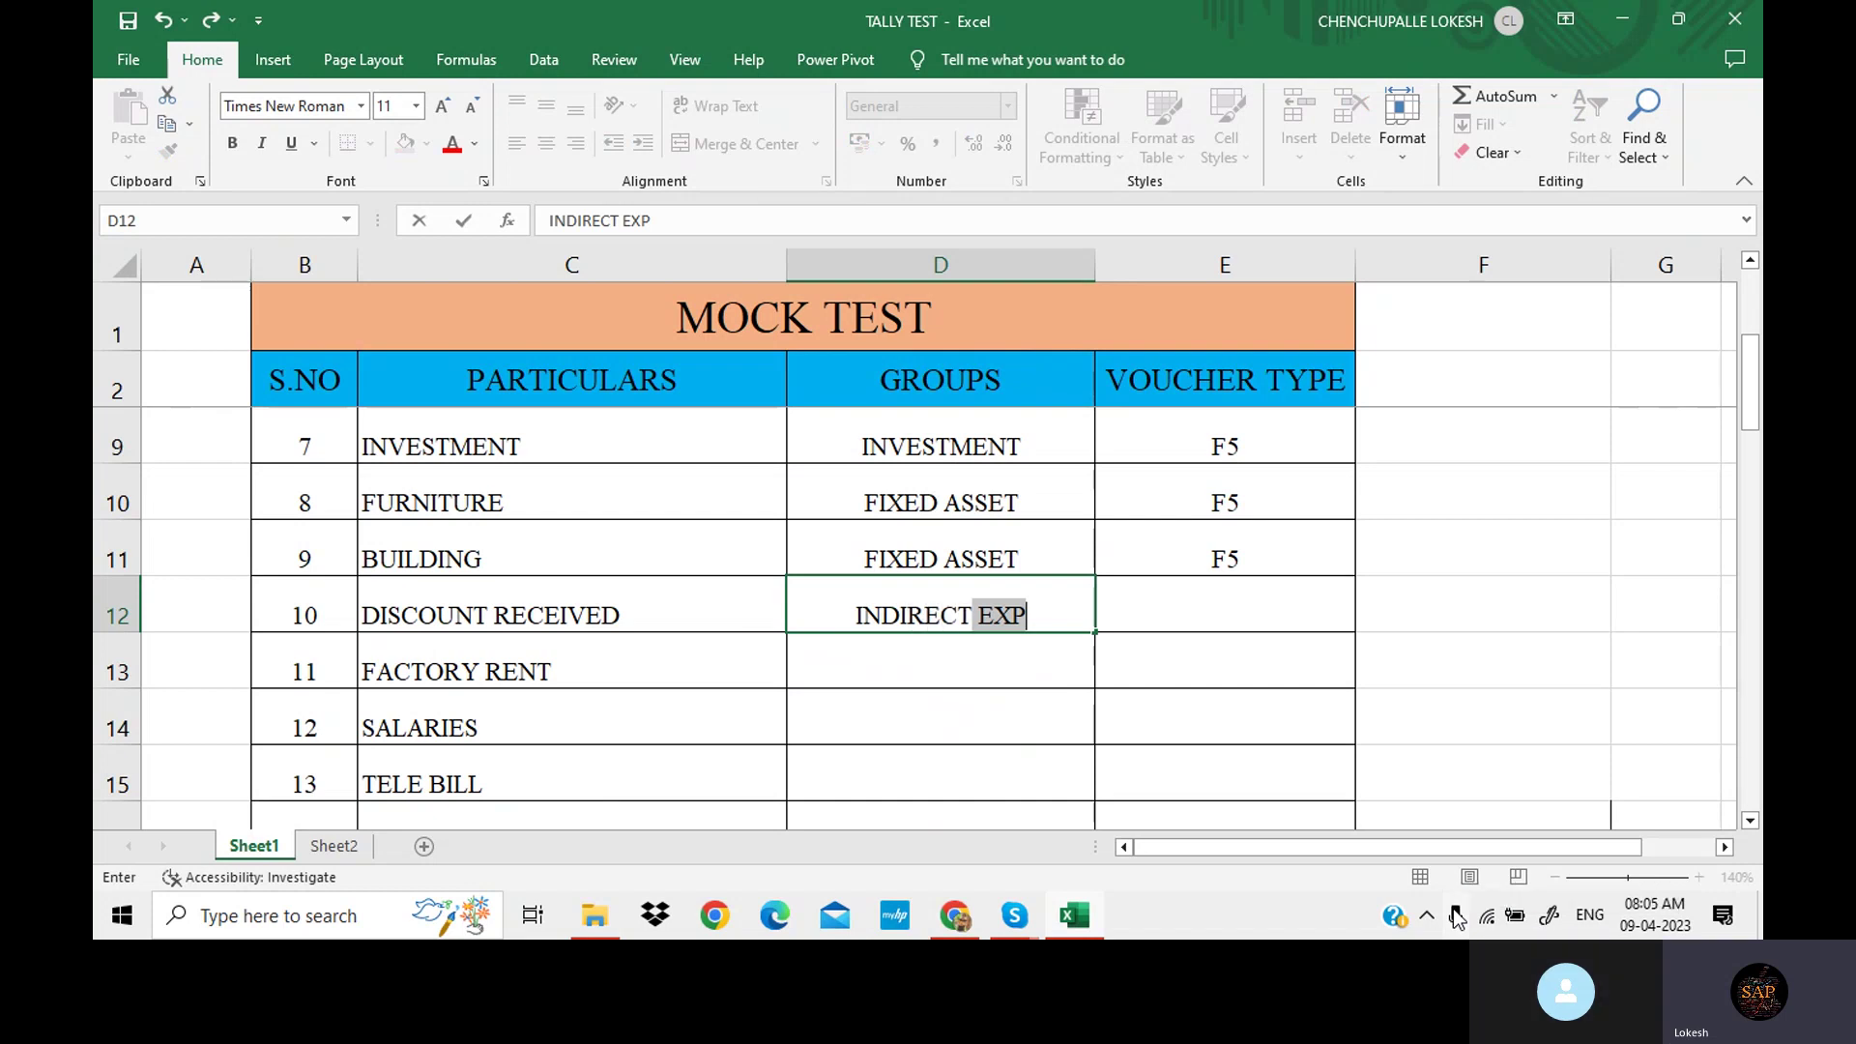
type("IN")
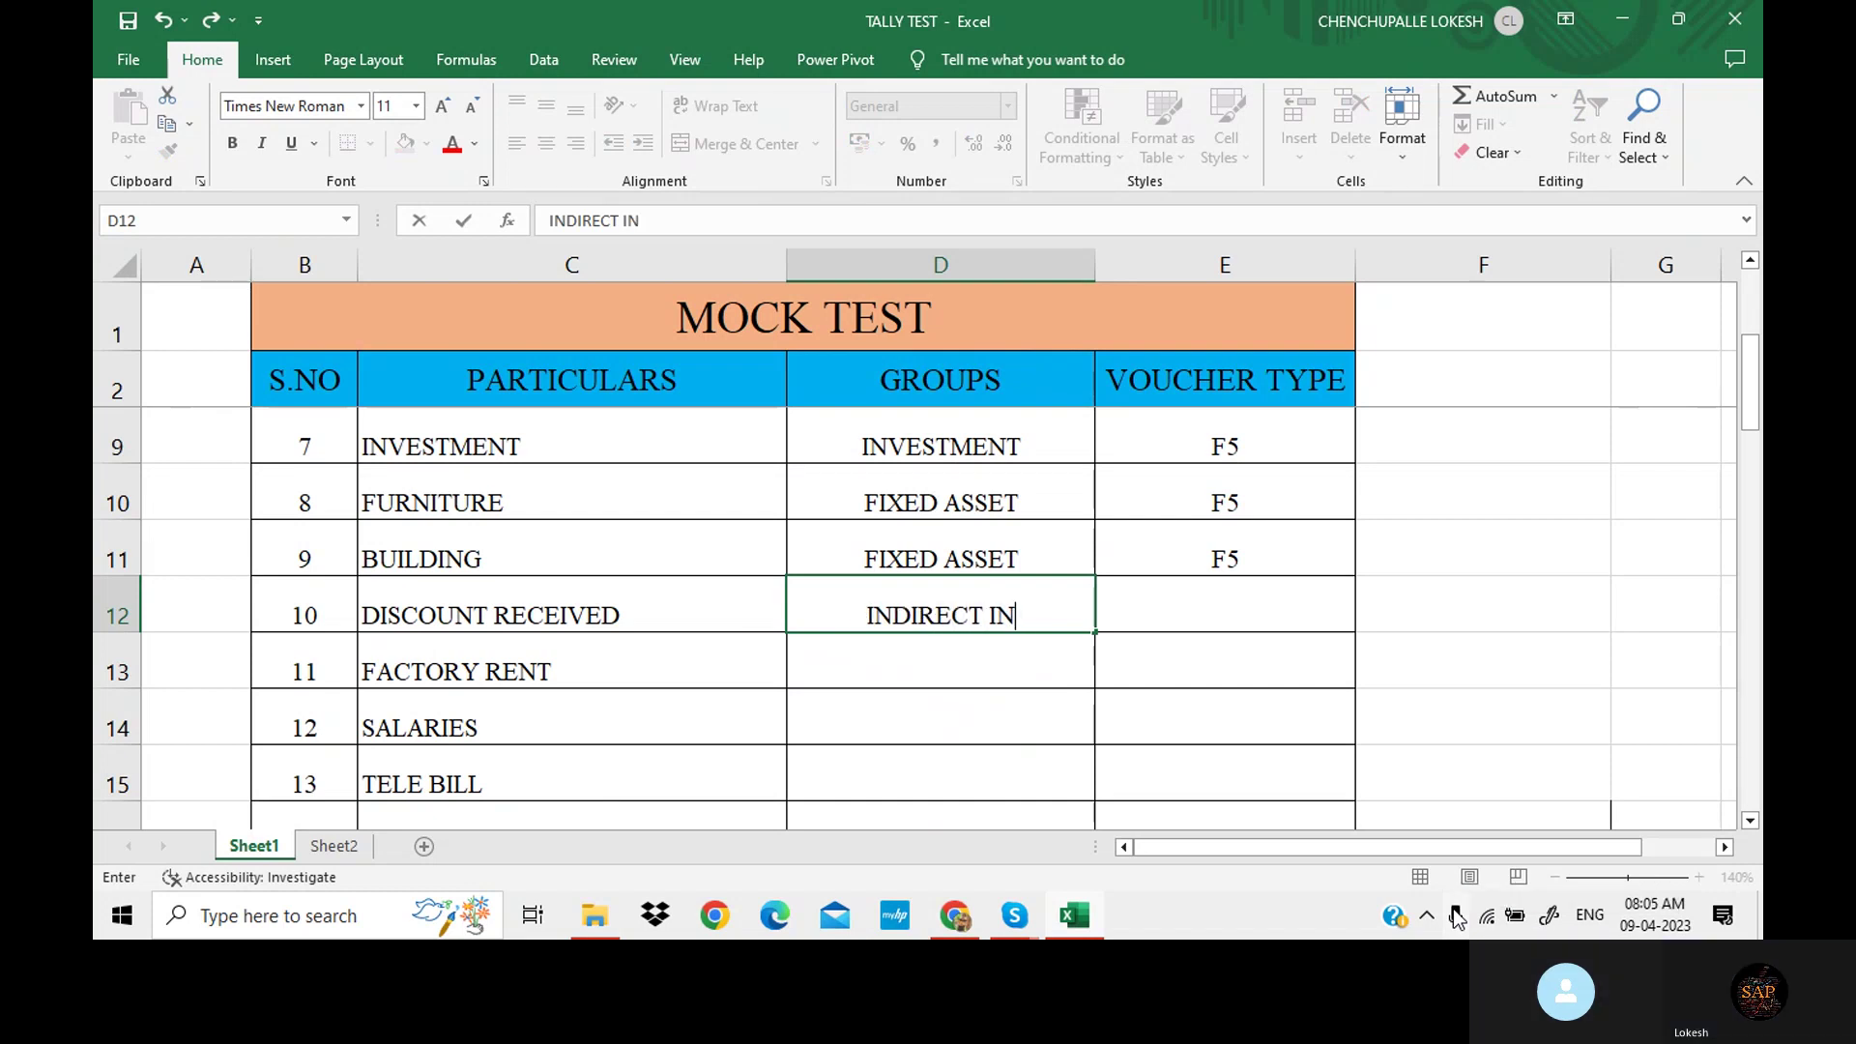
type("COME")
key("Tab")
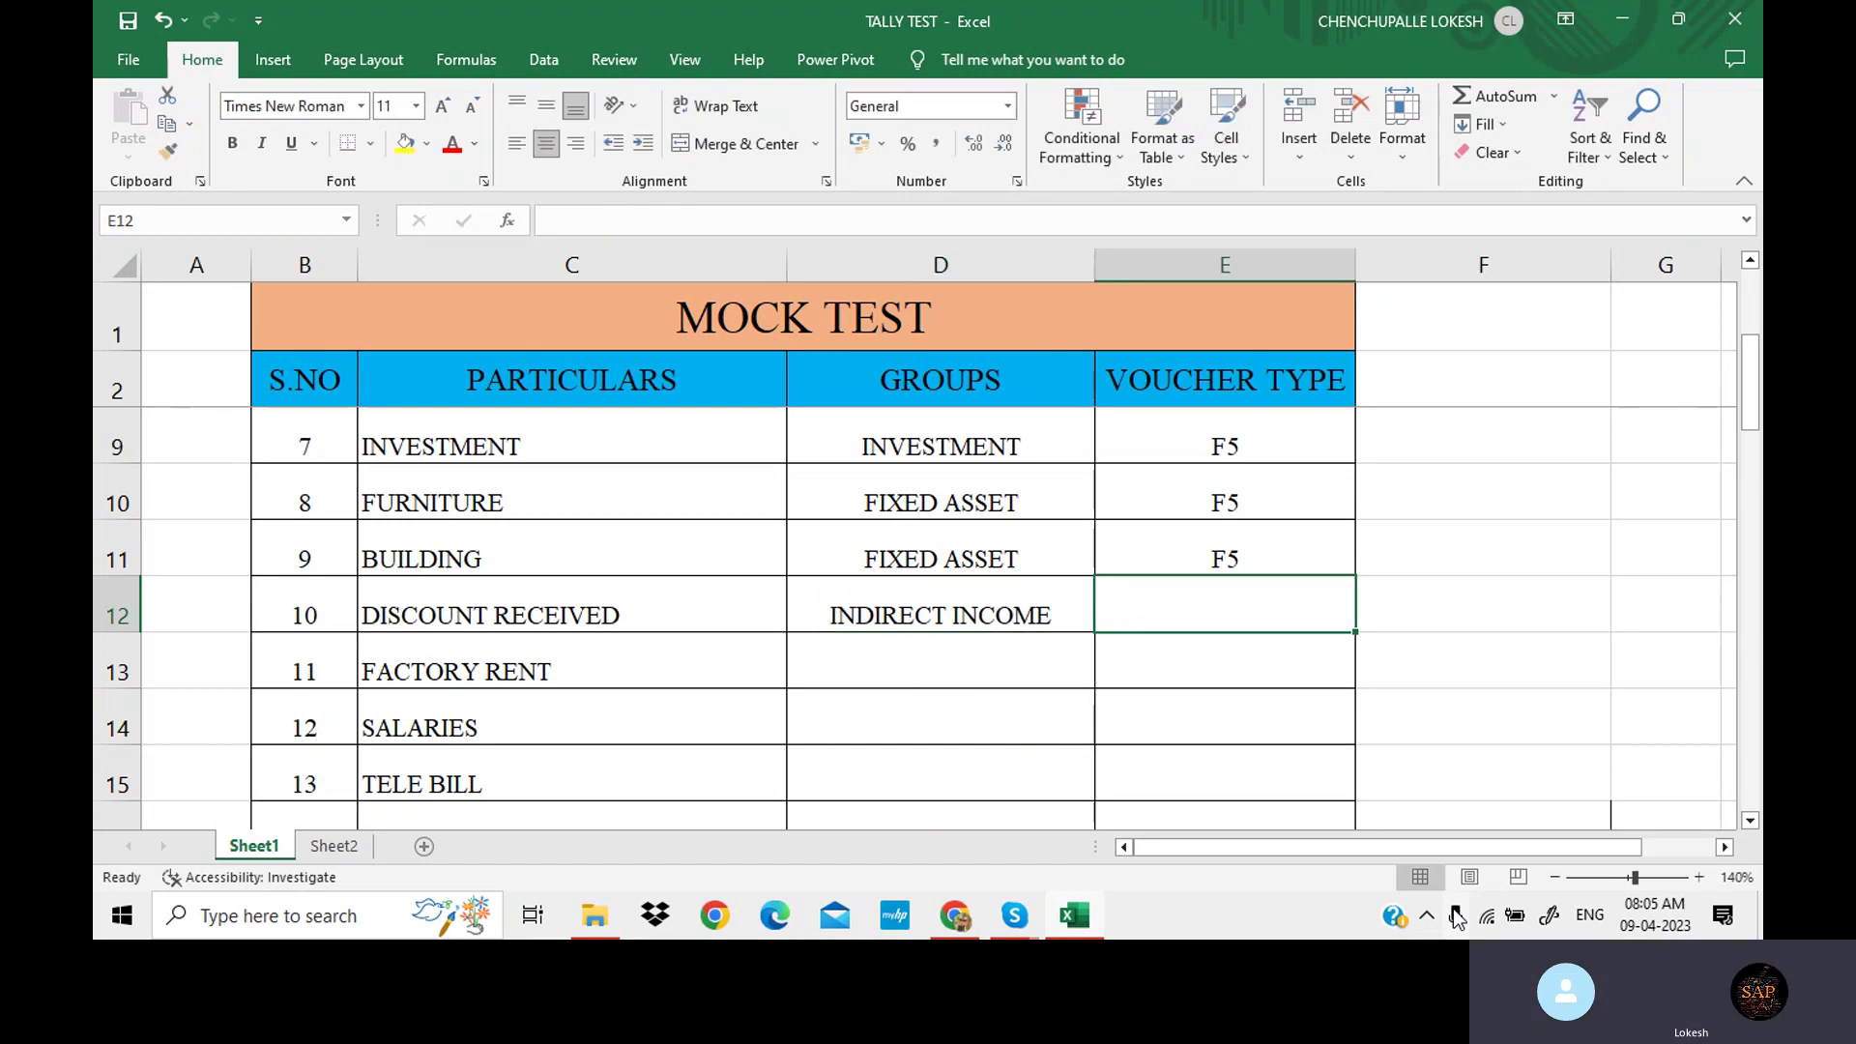
type("F6")
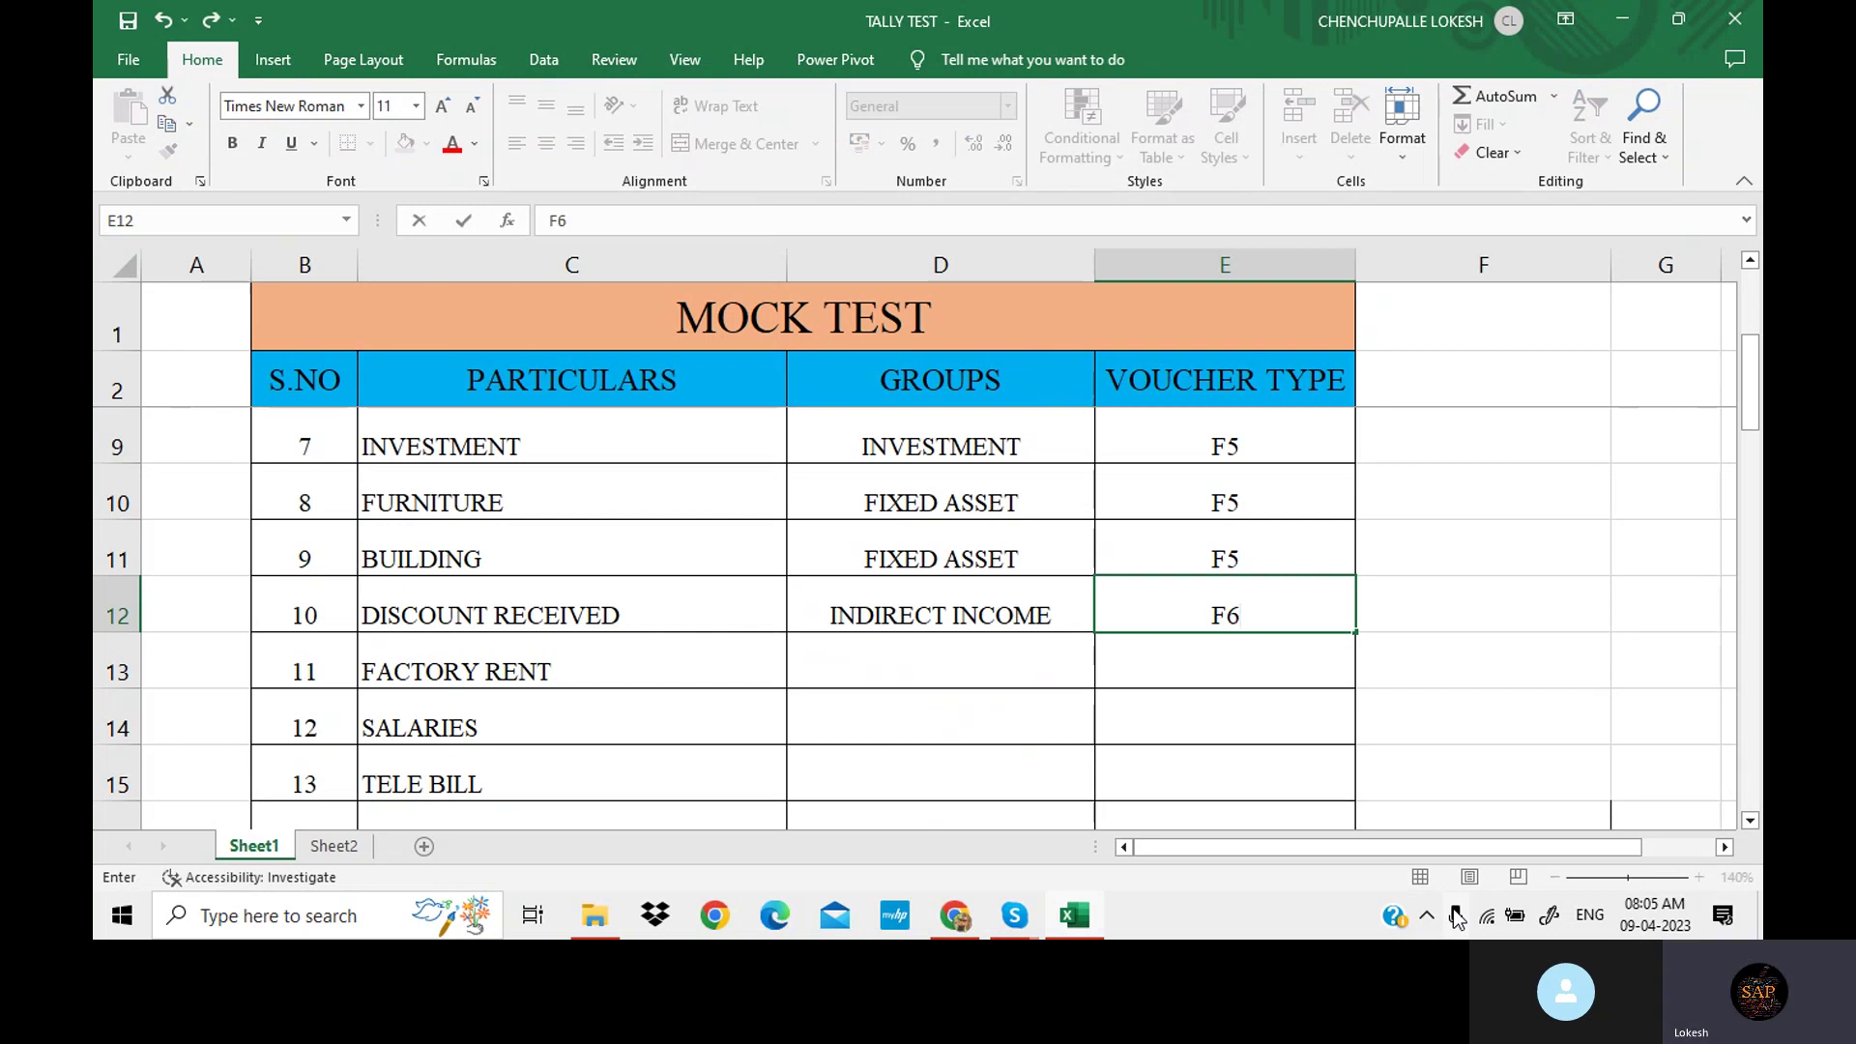
key("Return")
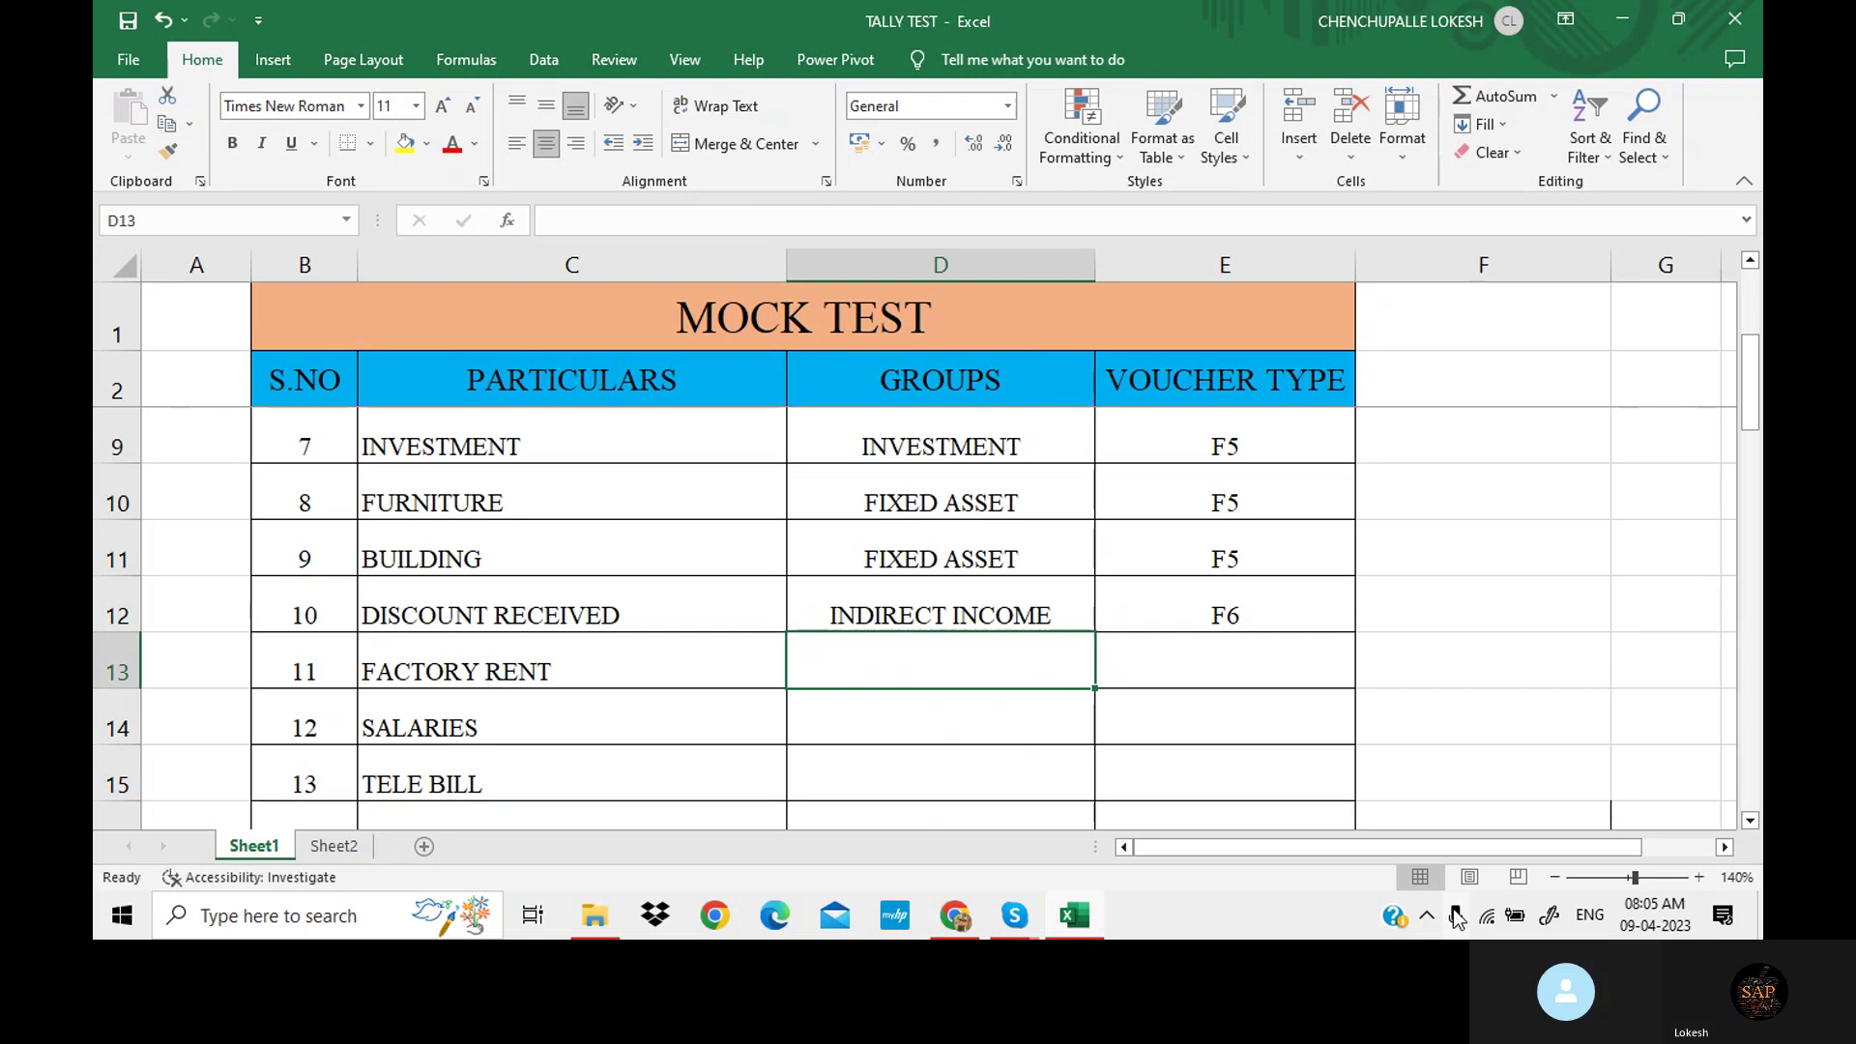
Enter DIRECT EXP/F5 for FACTORY RENT and INDIRECT EXP/F5 for SALARIES.
type("DI")
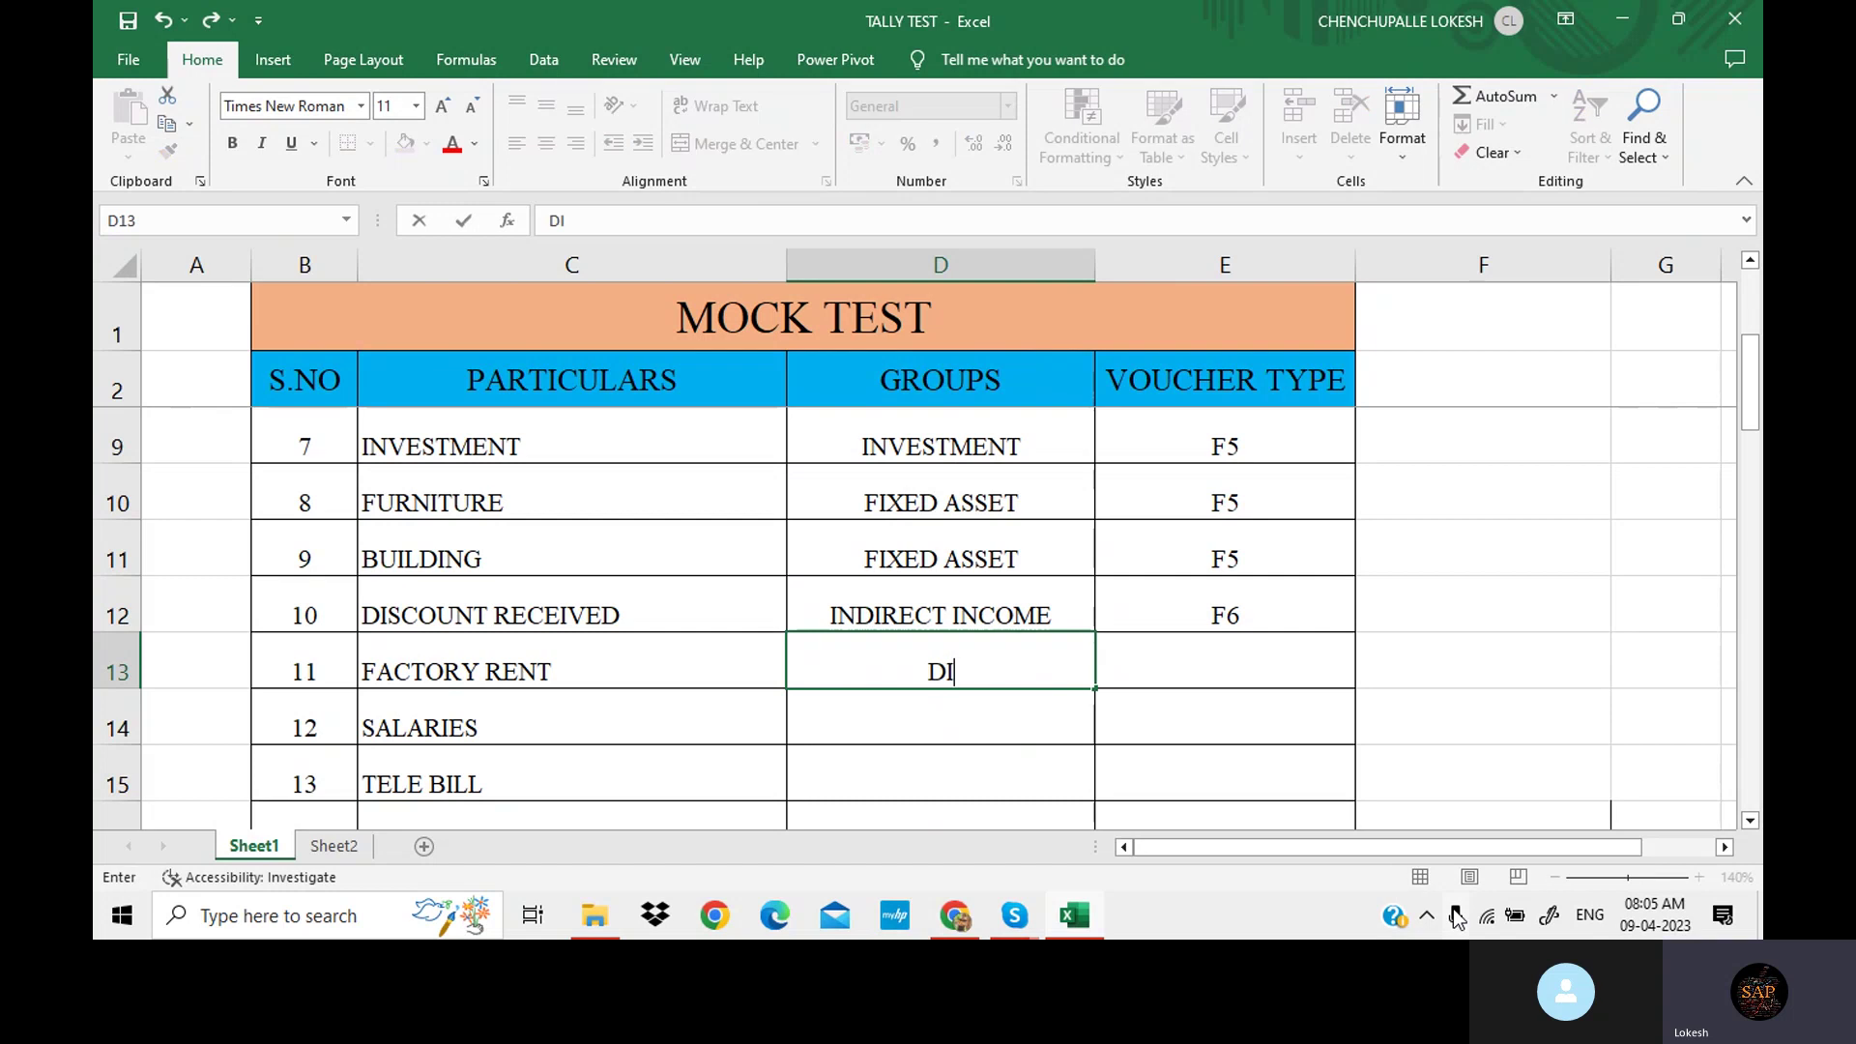
type("RECT")
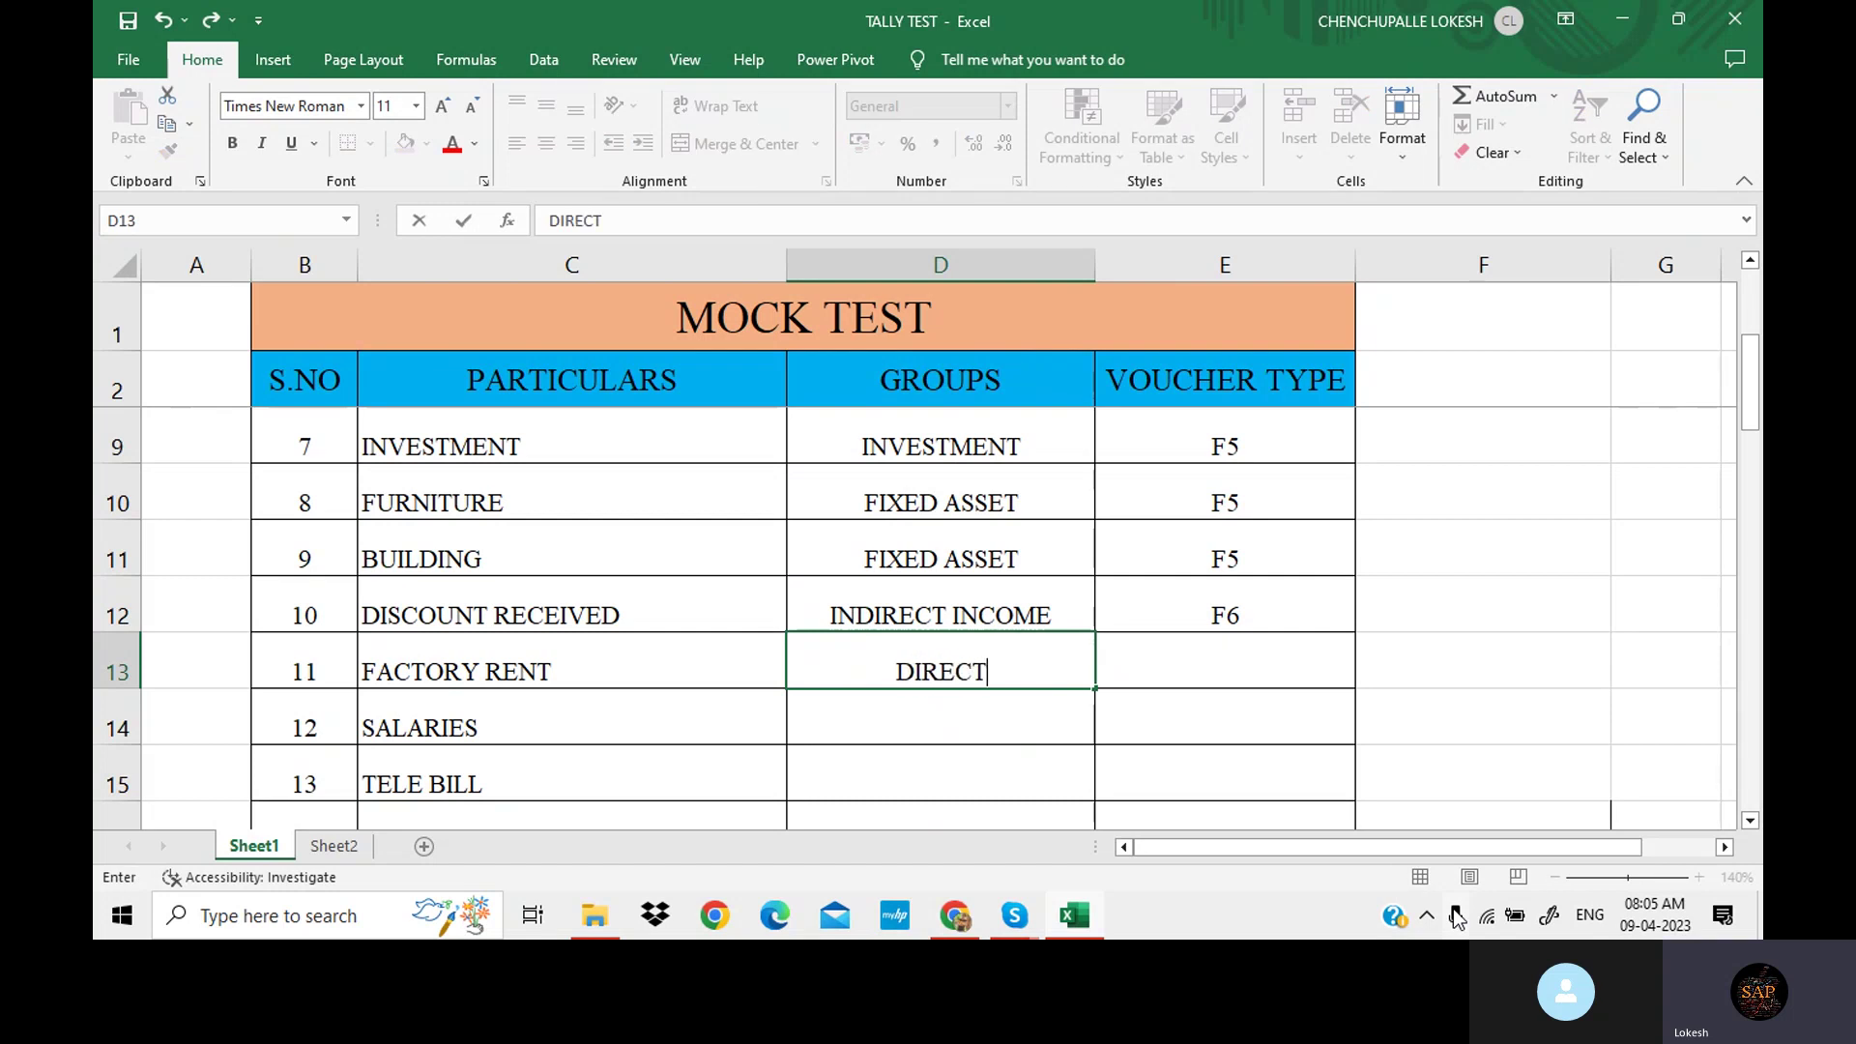
type(" EXP")
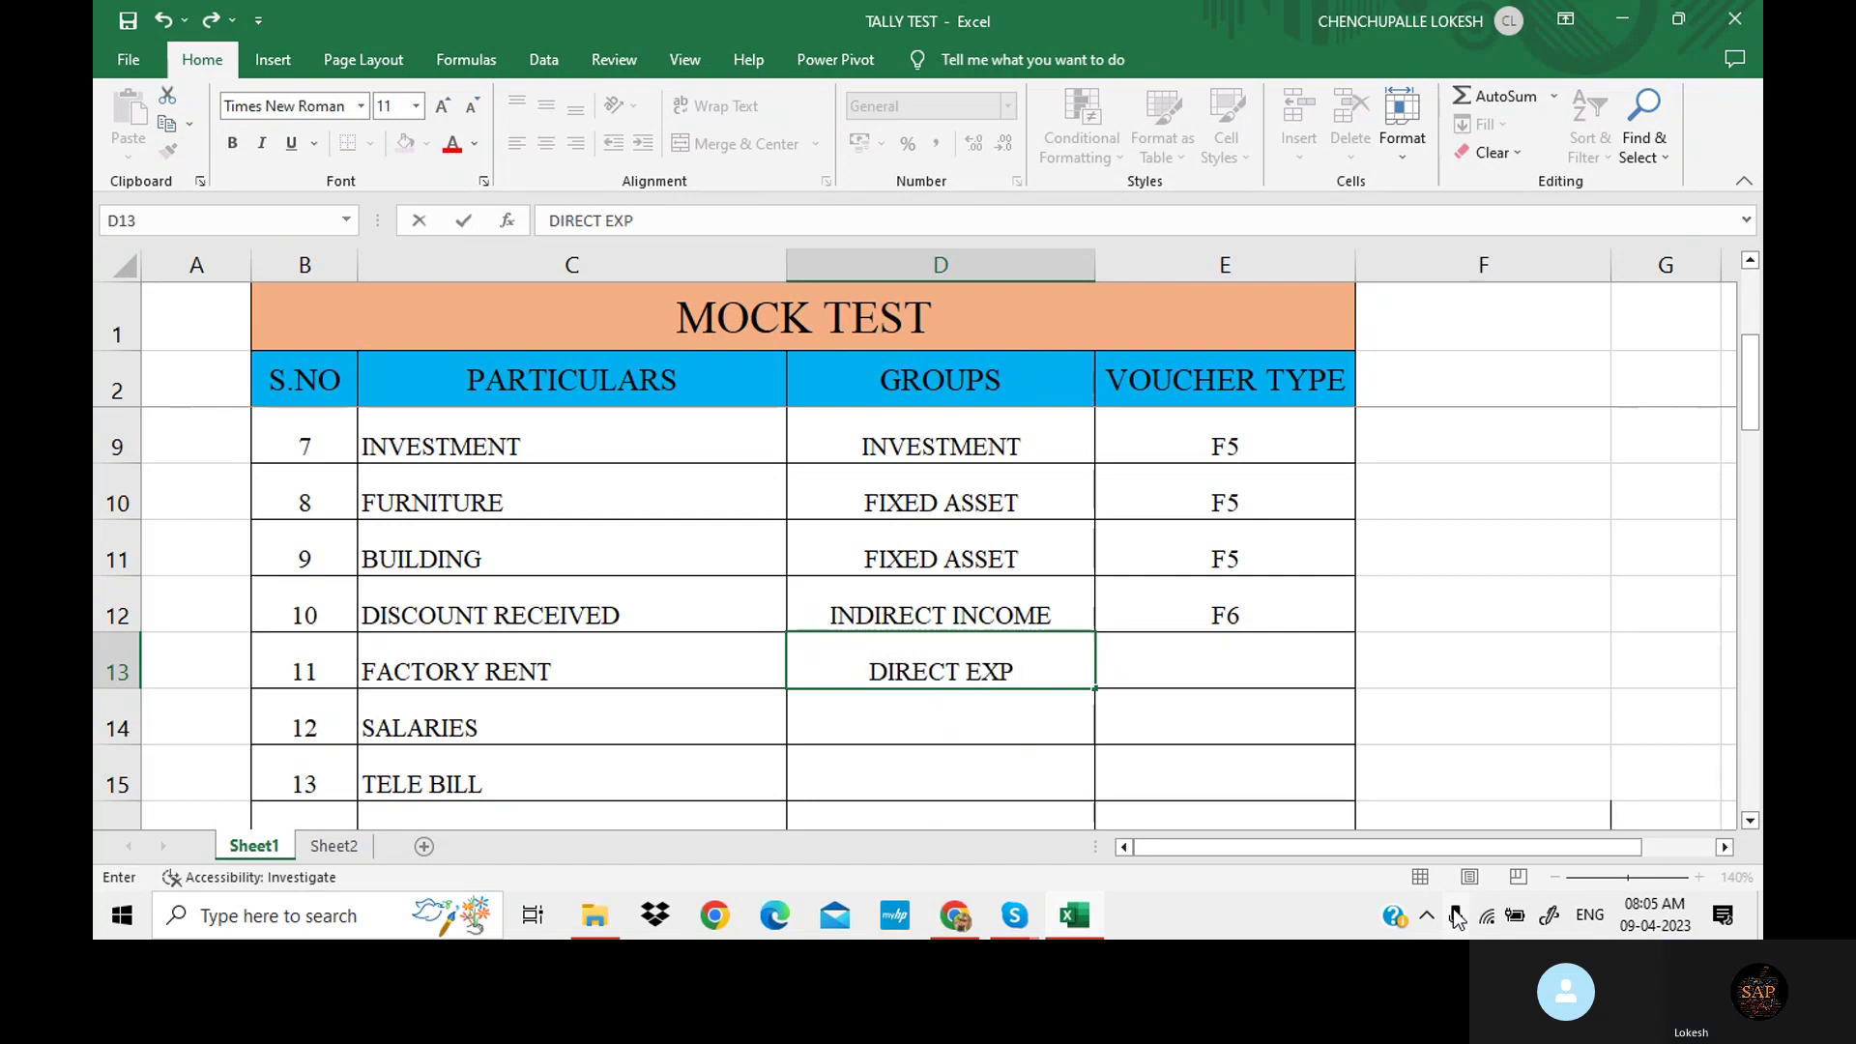
key("Tab")
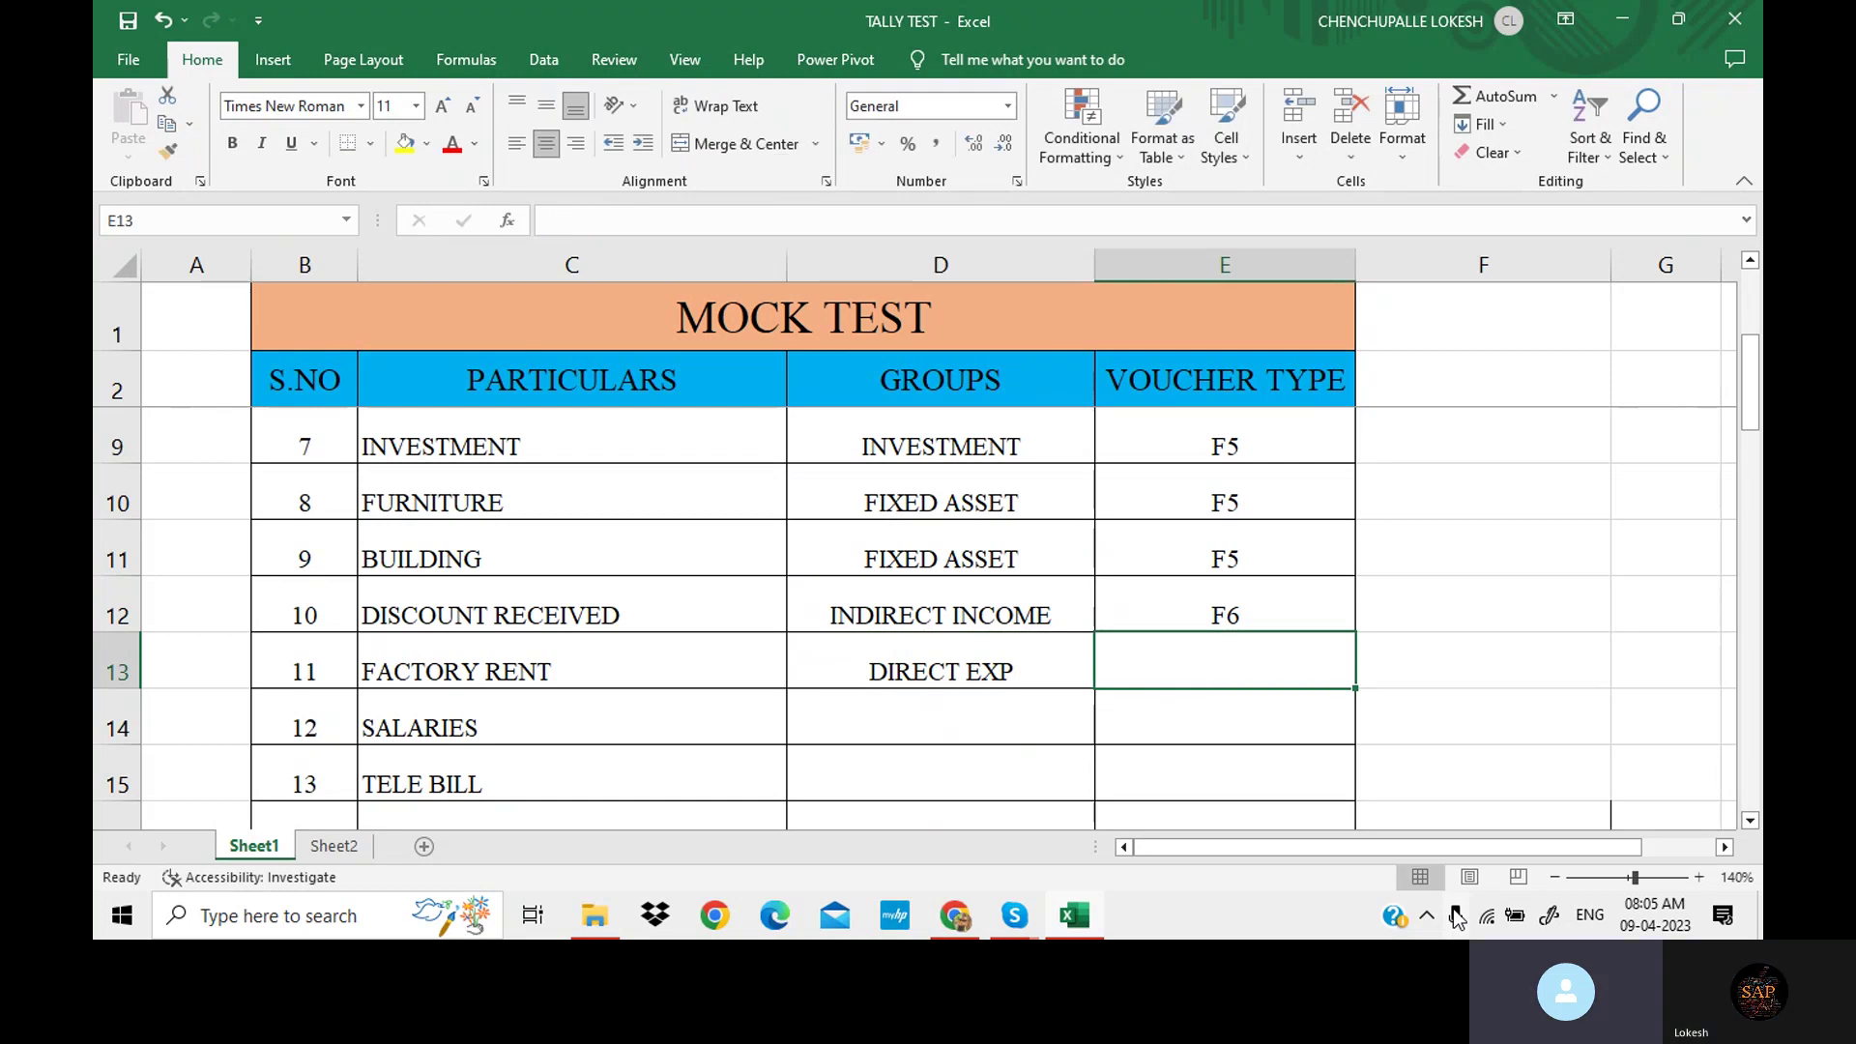
type("F5")
key("BackSpace")
key("BackSpace")
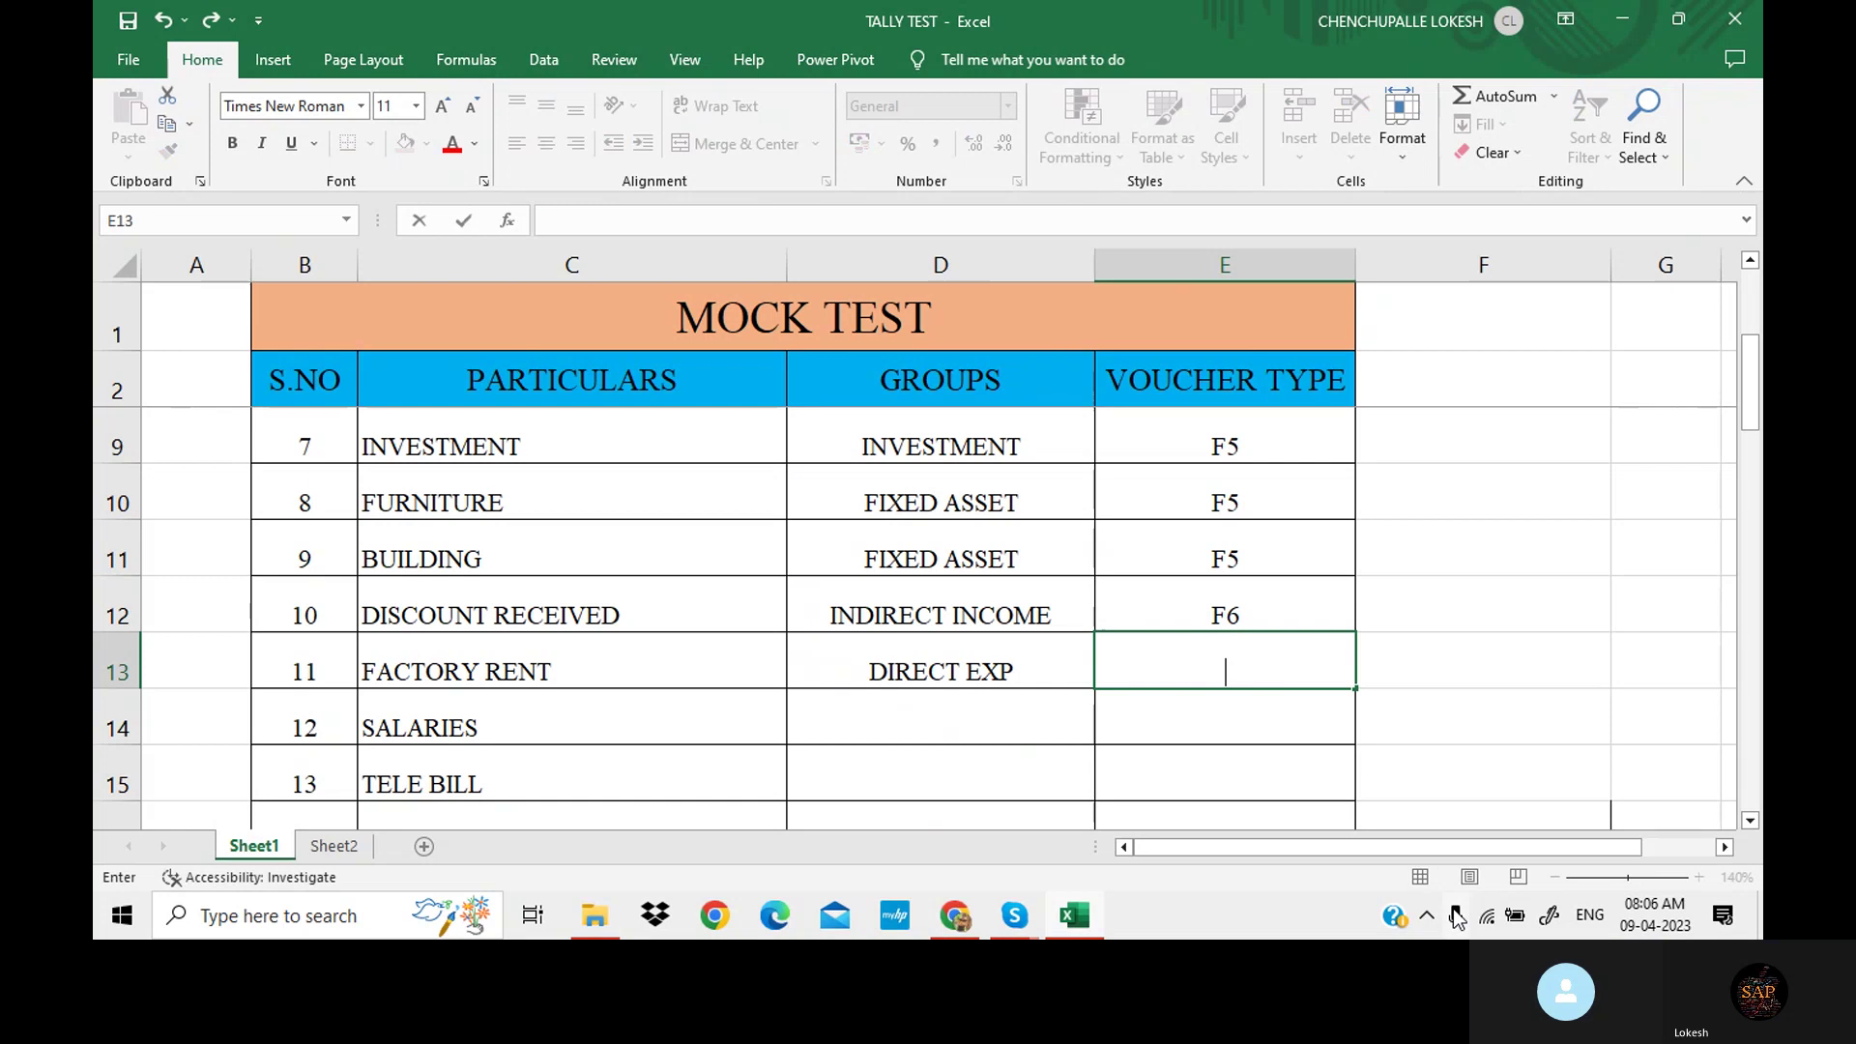
type("F5")
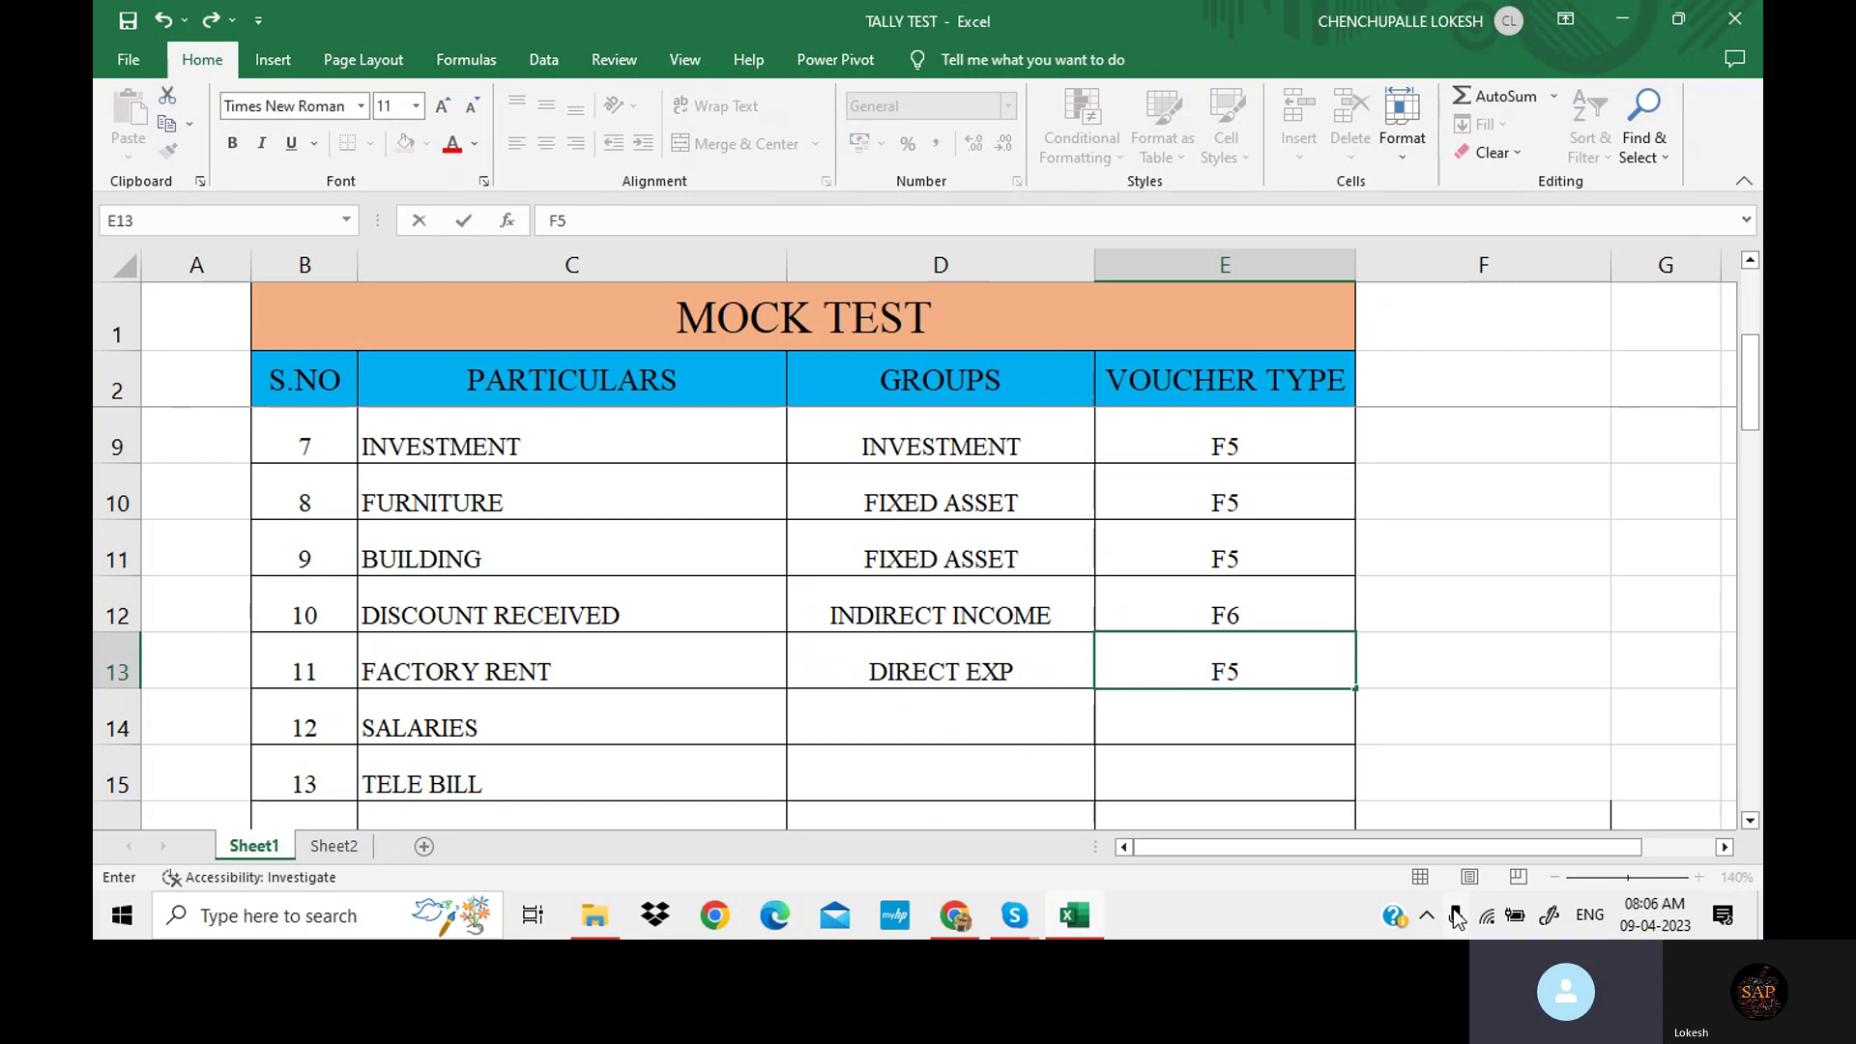
key("Return")
key("Left")
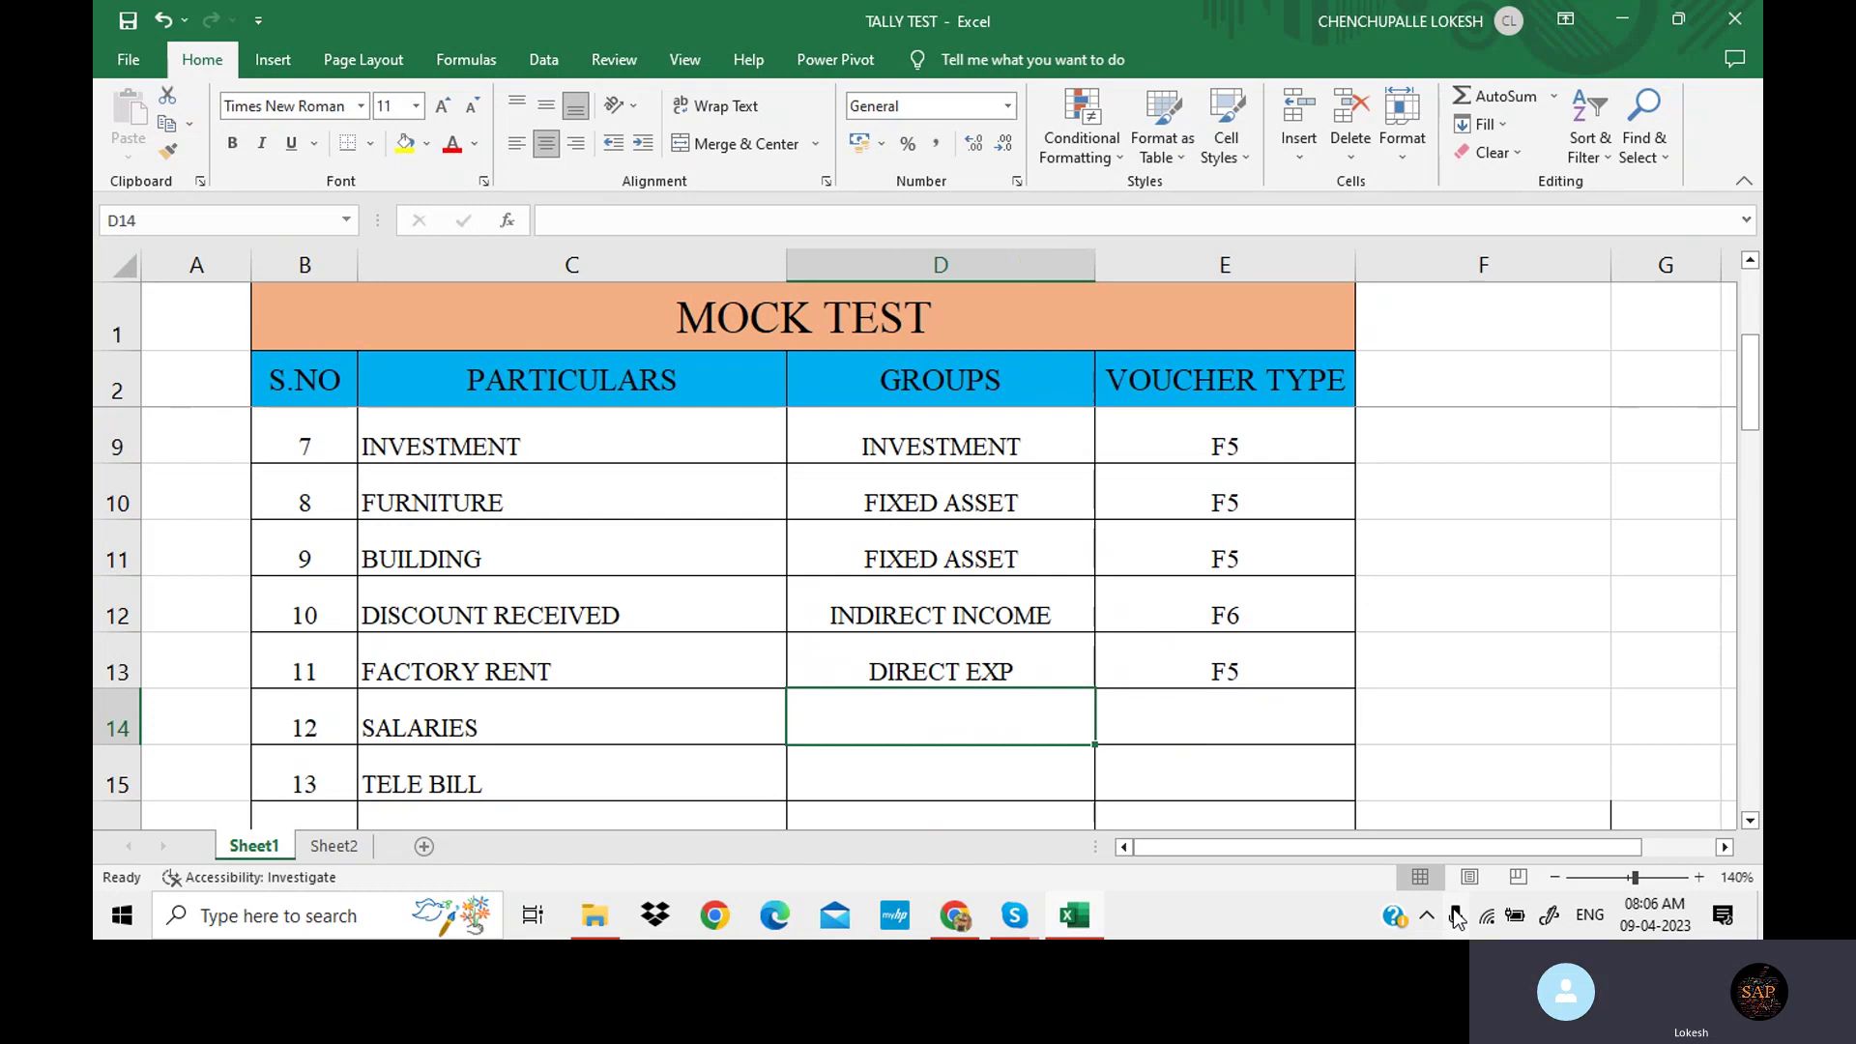
type("I")
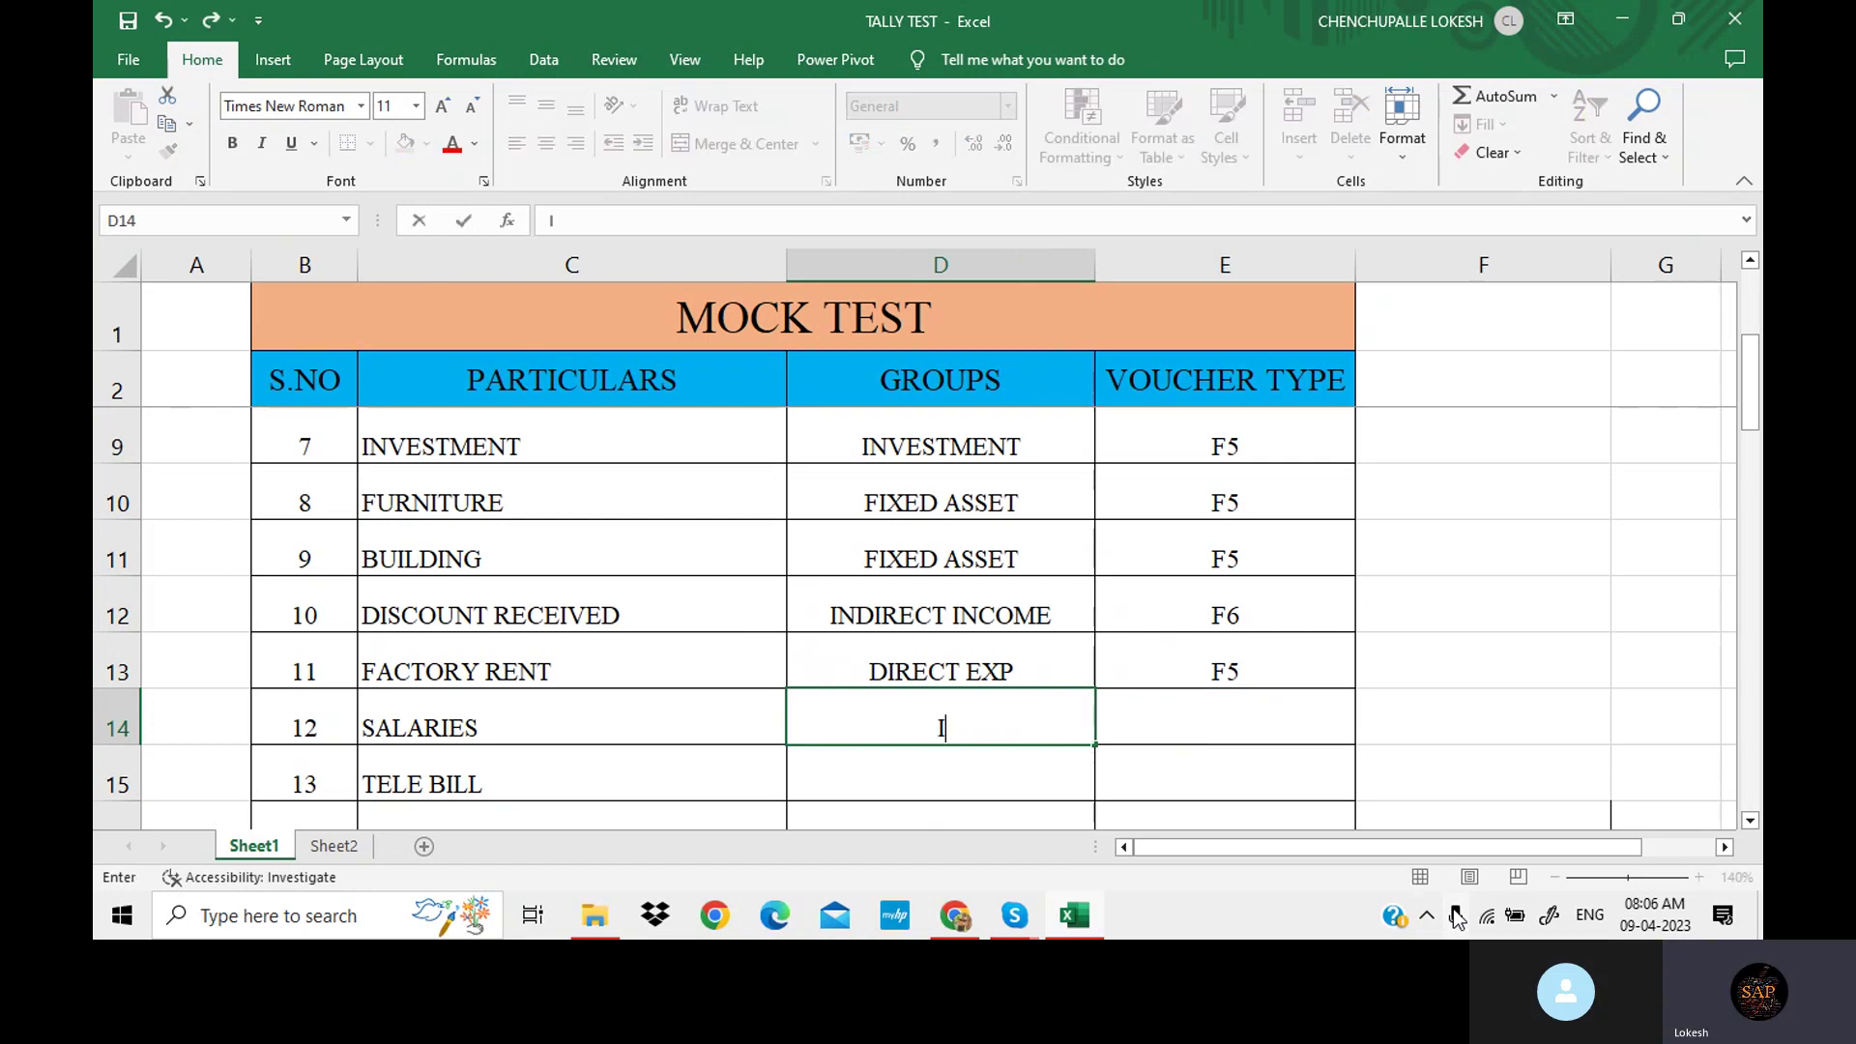
type("ND")
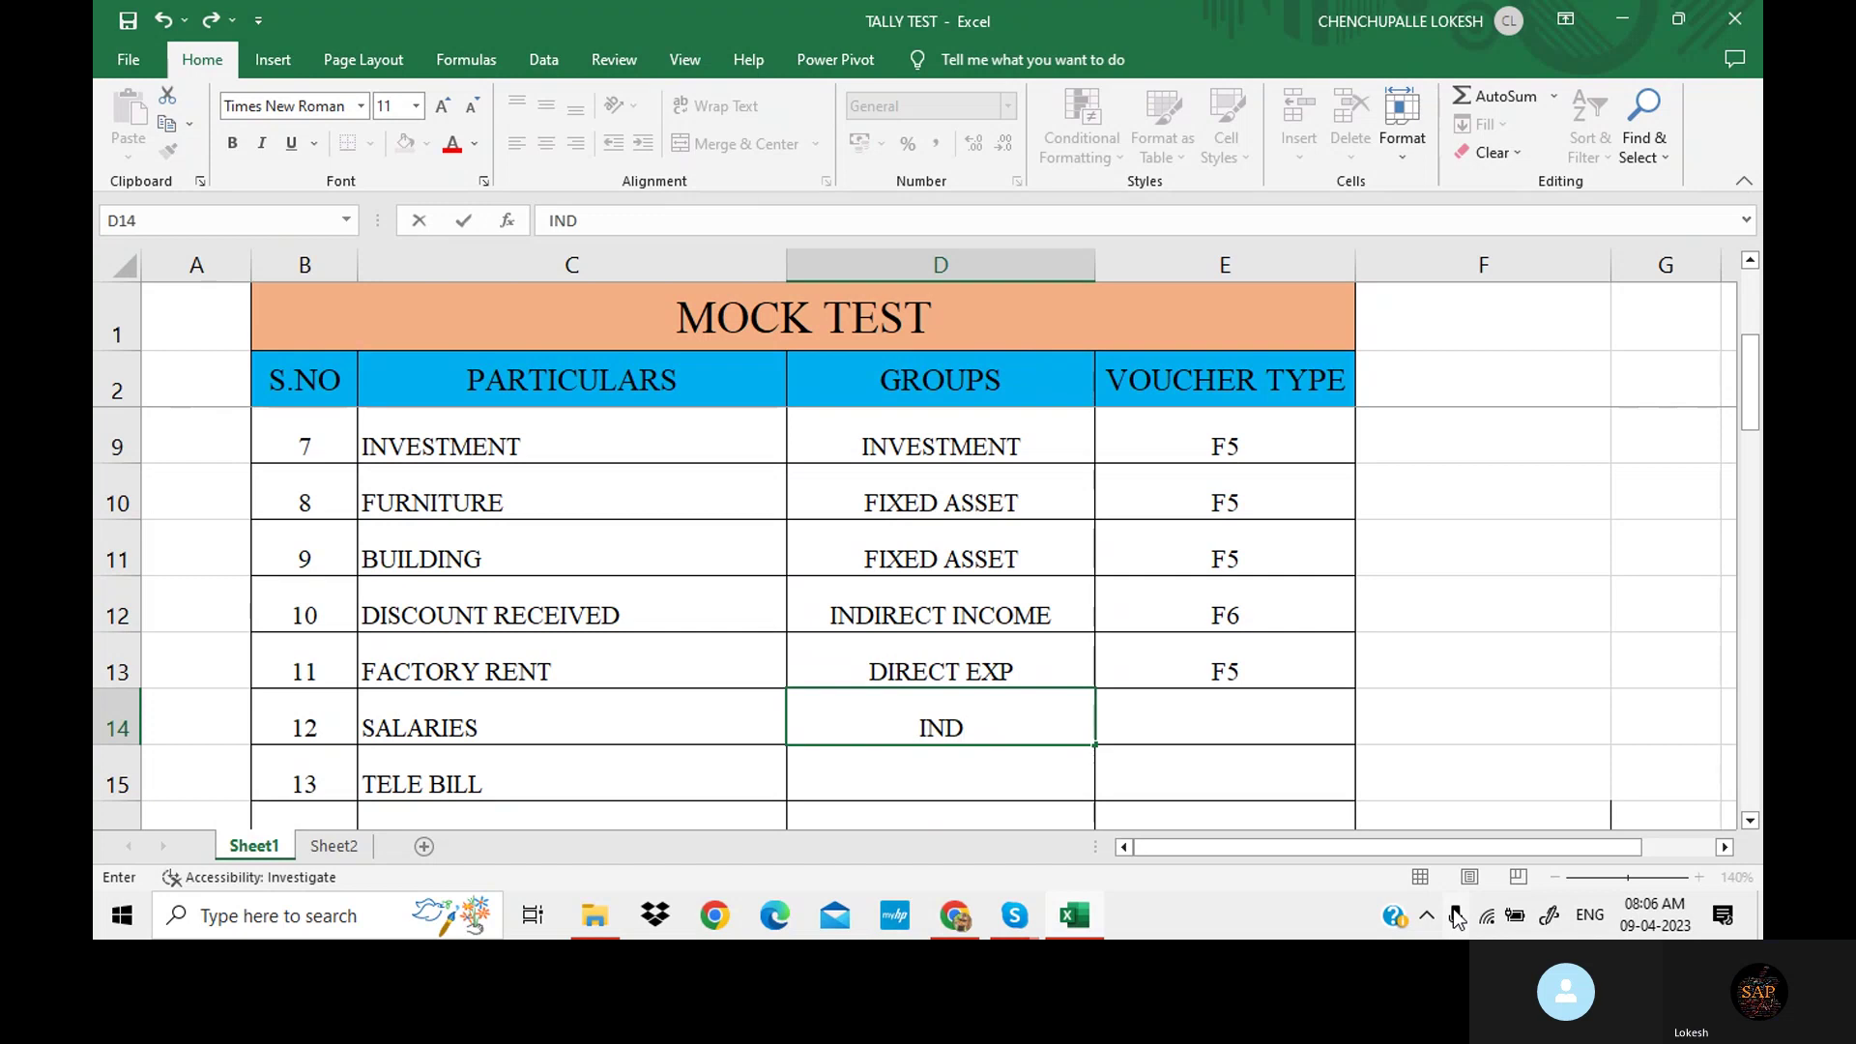
type("IRECT EXP")
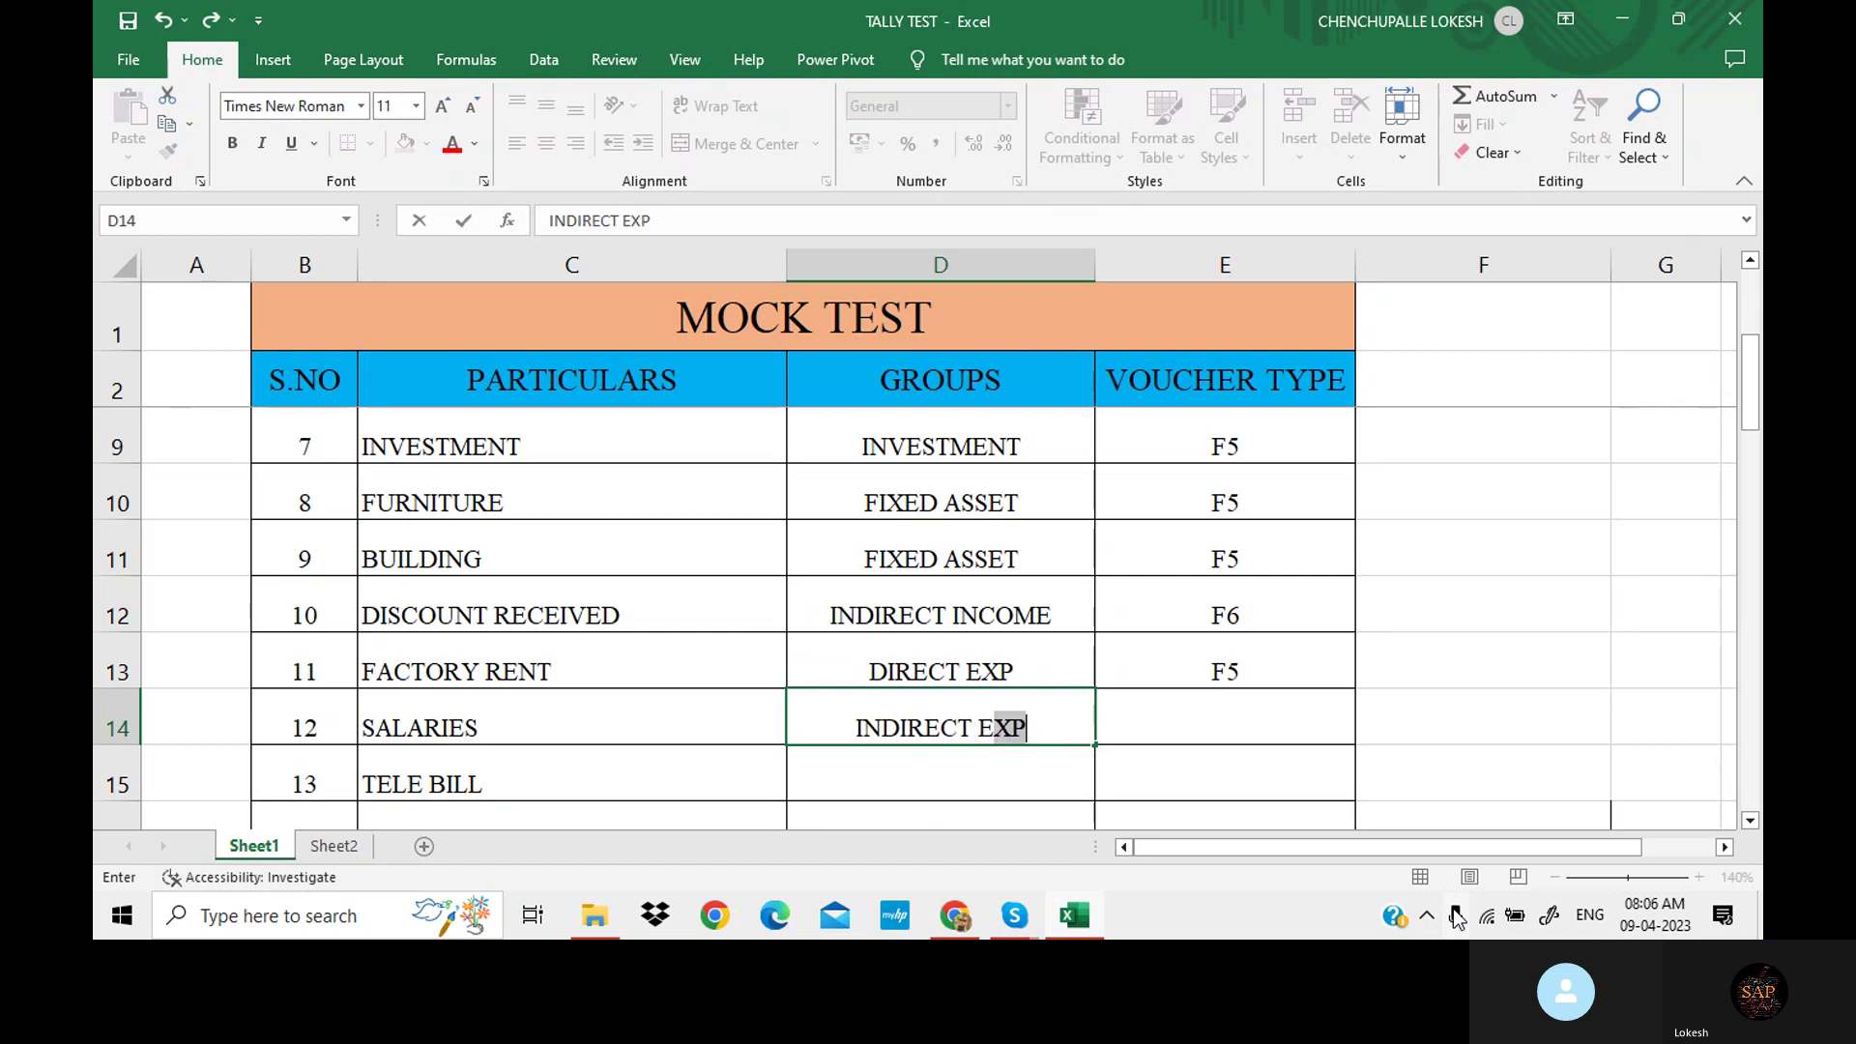
key("Tab")
type("F")
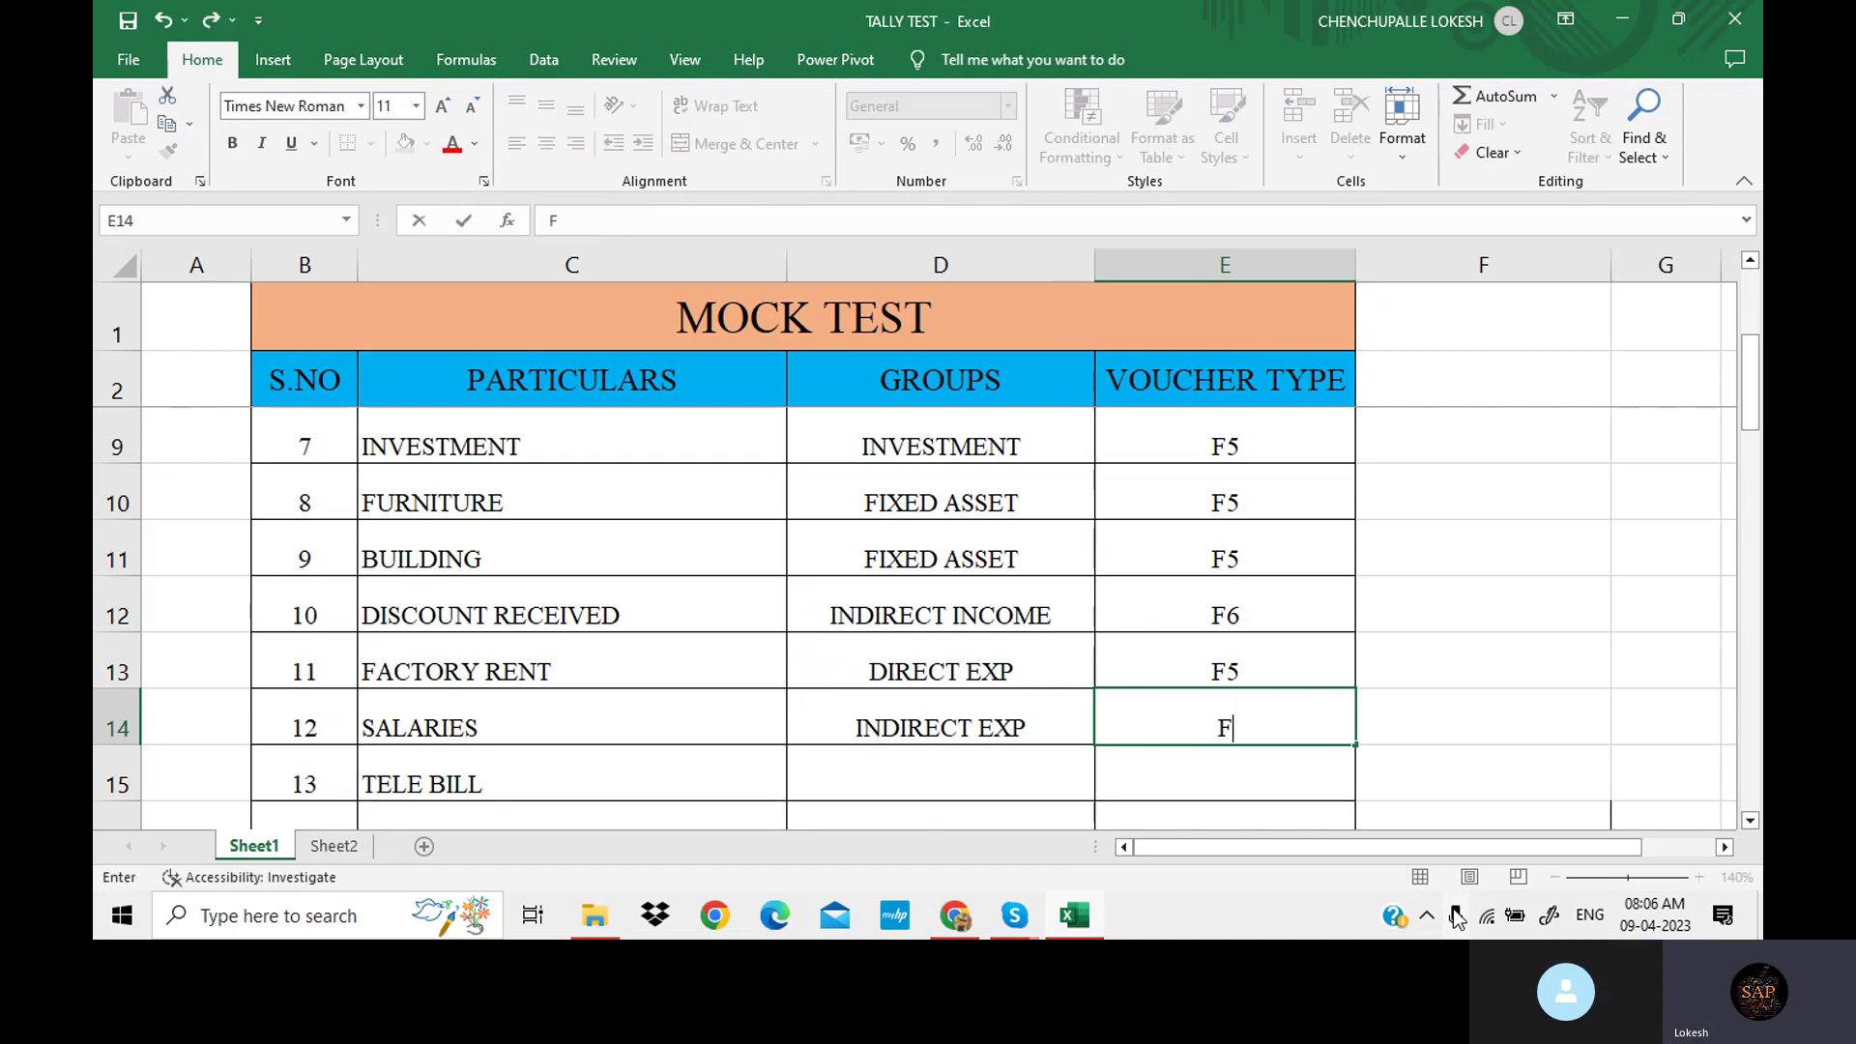
type("5")
scroll(908, 551, "down", 1)
Confirm SALARIES' F5 and give TELE BILL INDIRECT EXP with voucher type F5.
left_click(934, 586)
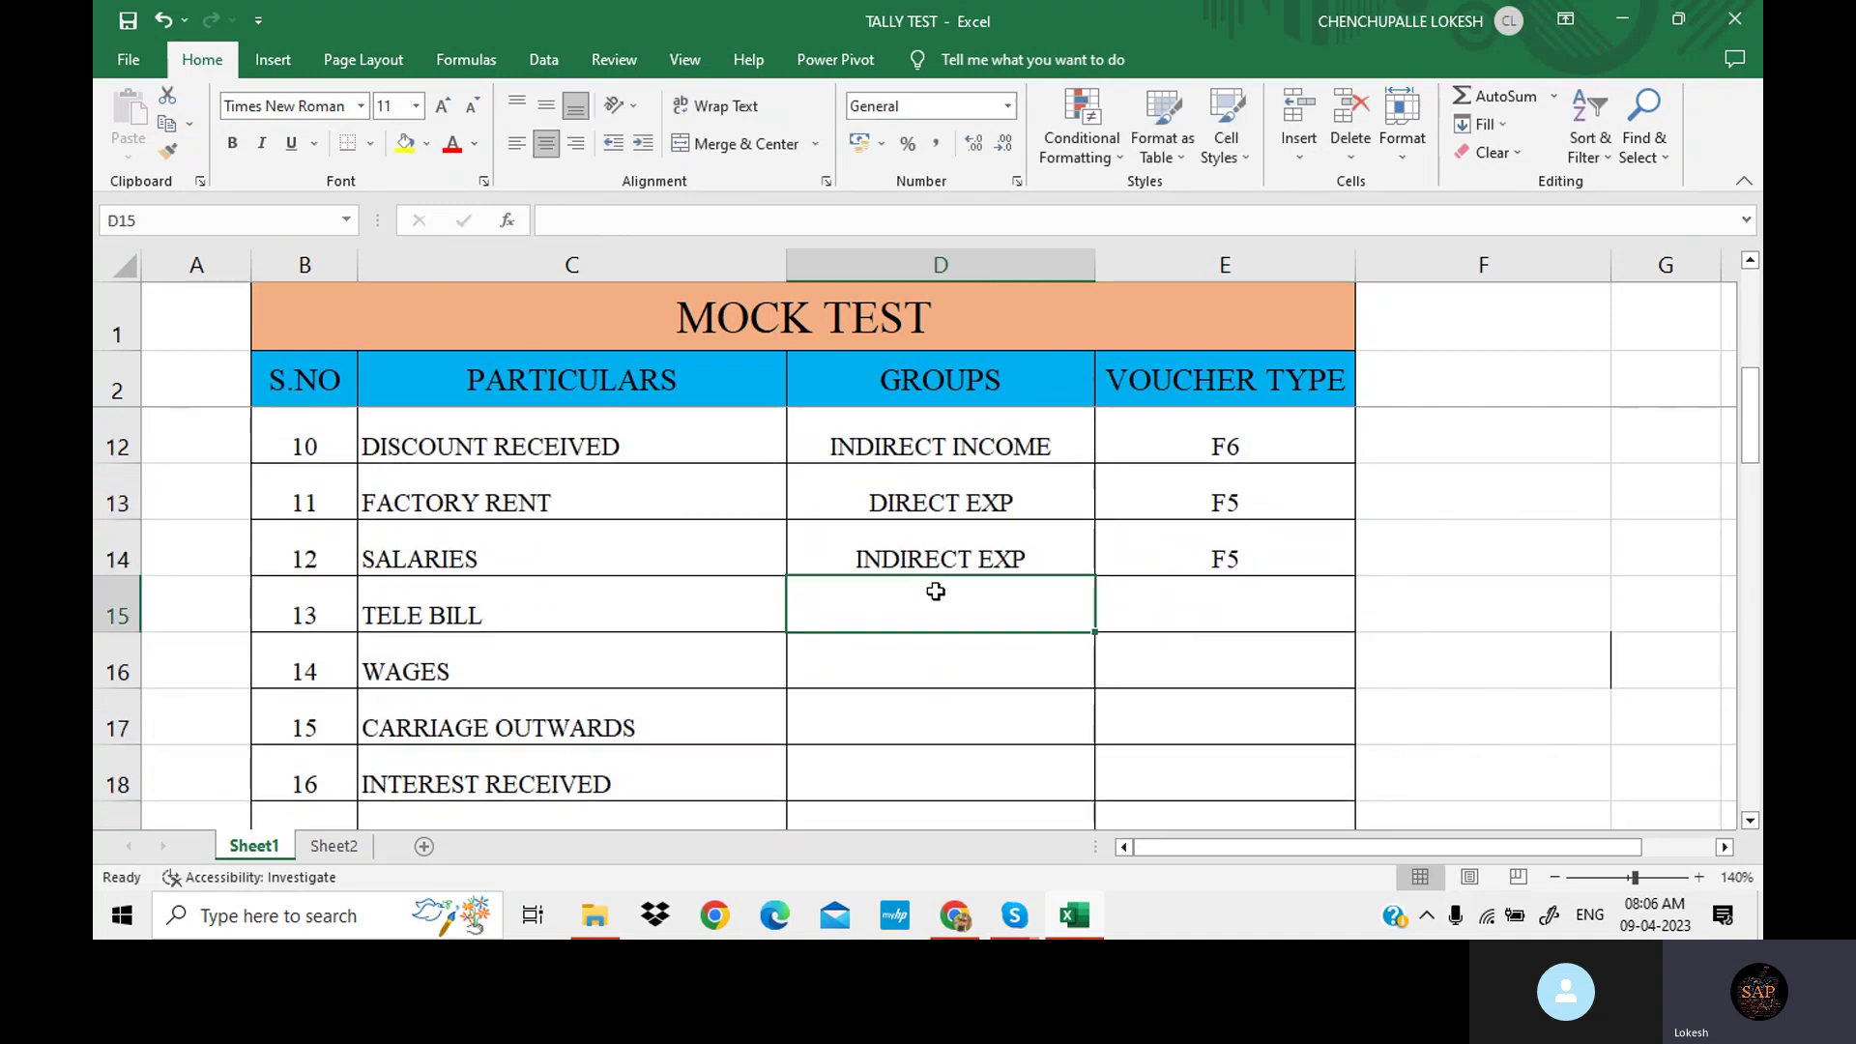
scroll(934, 587, "down", 1)
scroll(934, 587, "up", 1)
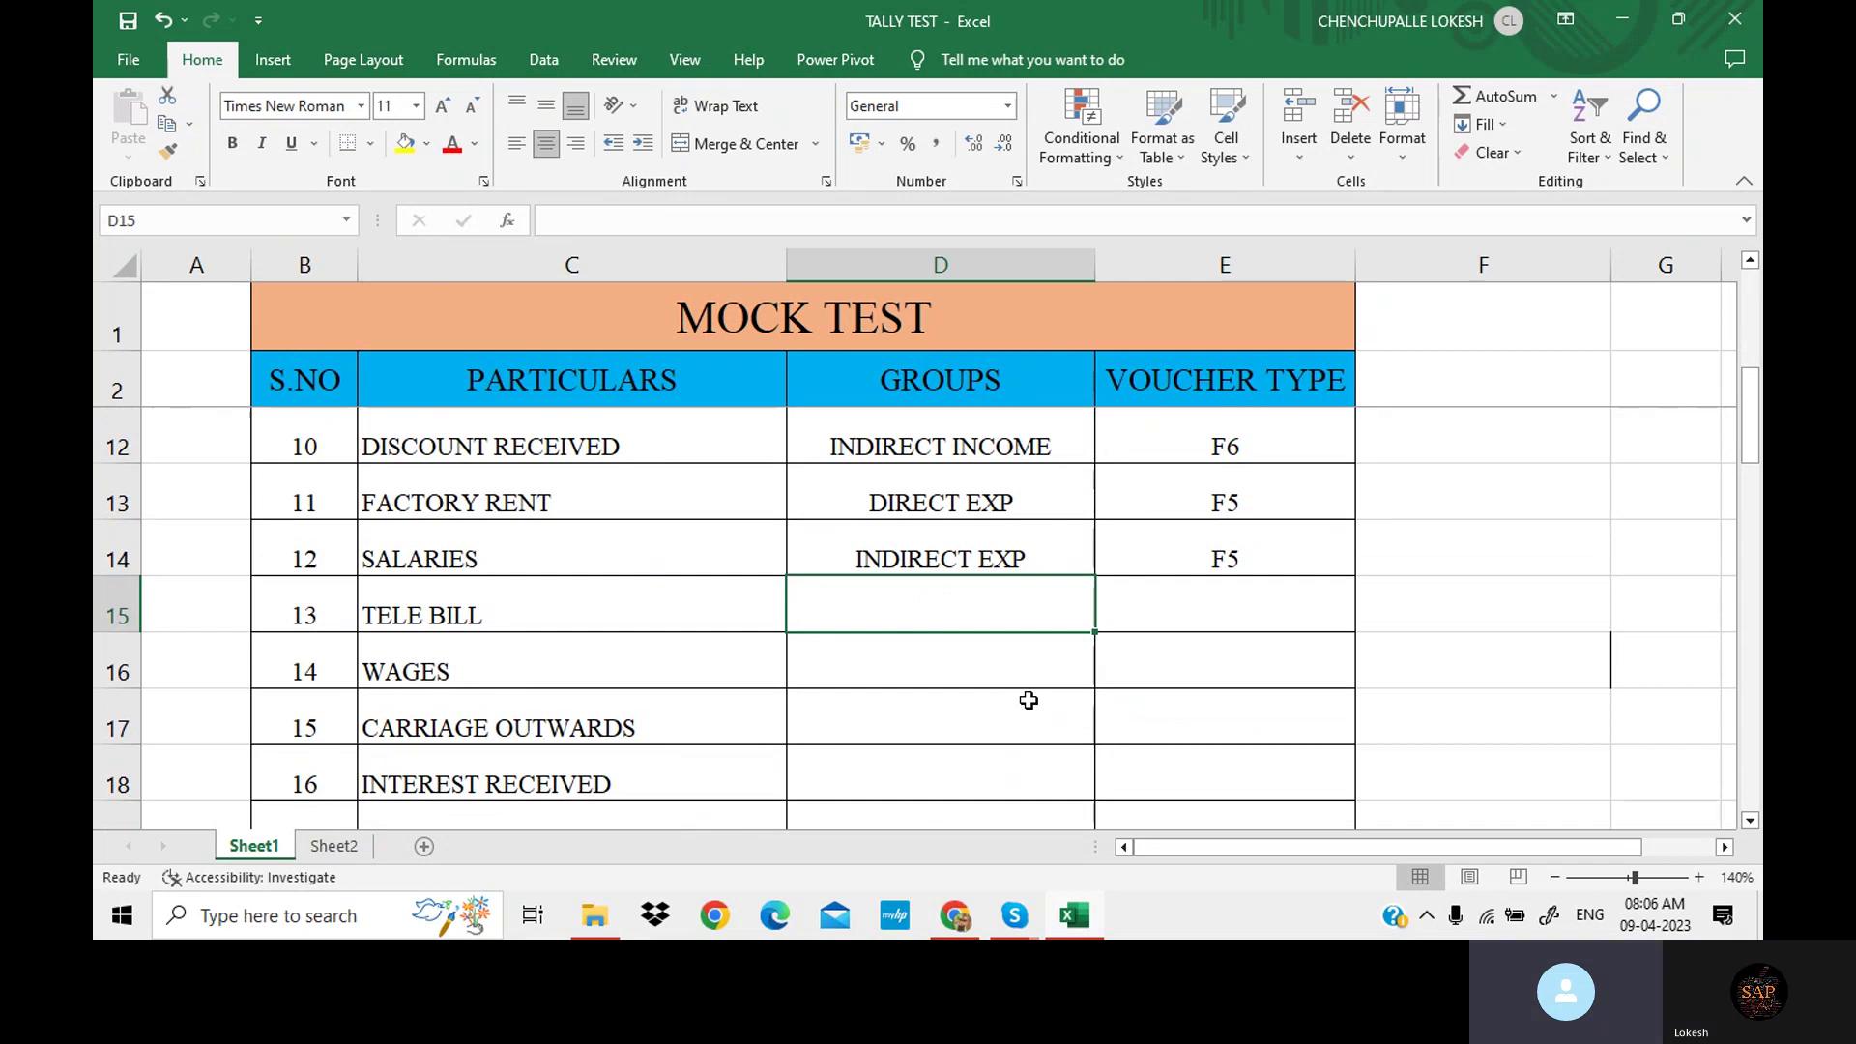
type("IN")
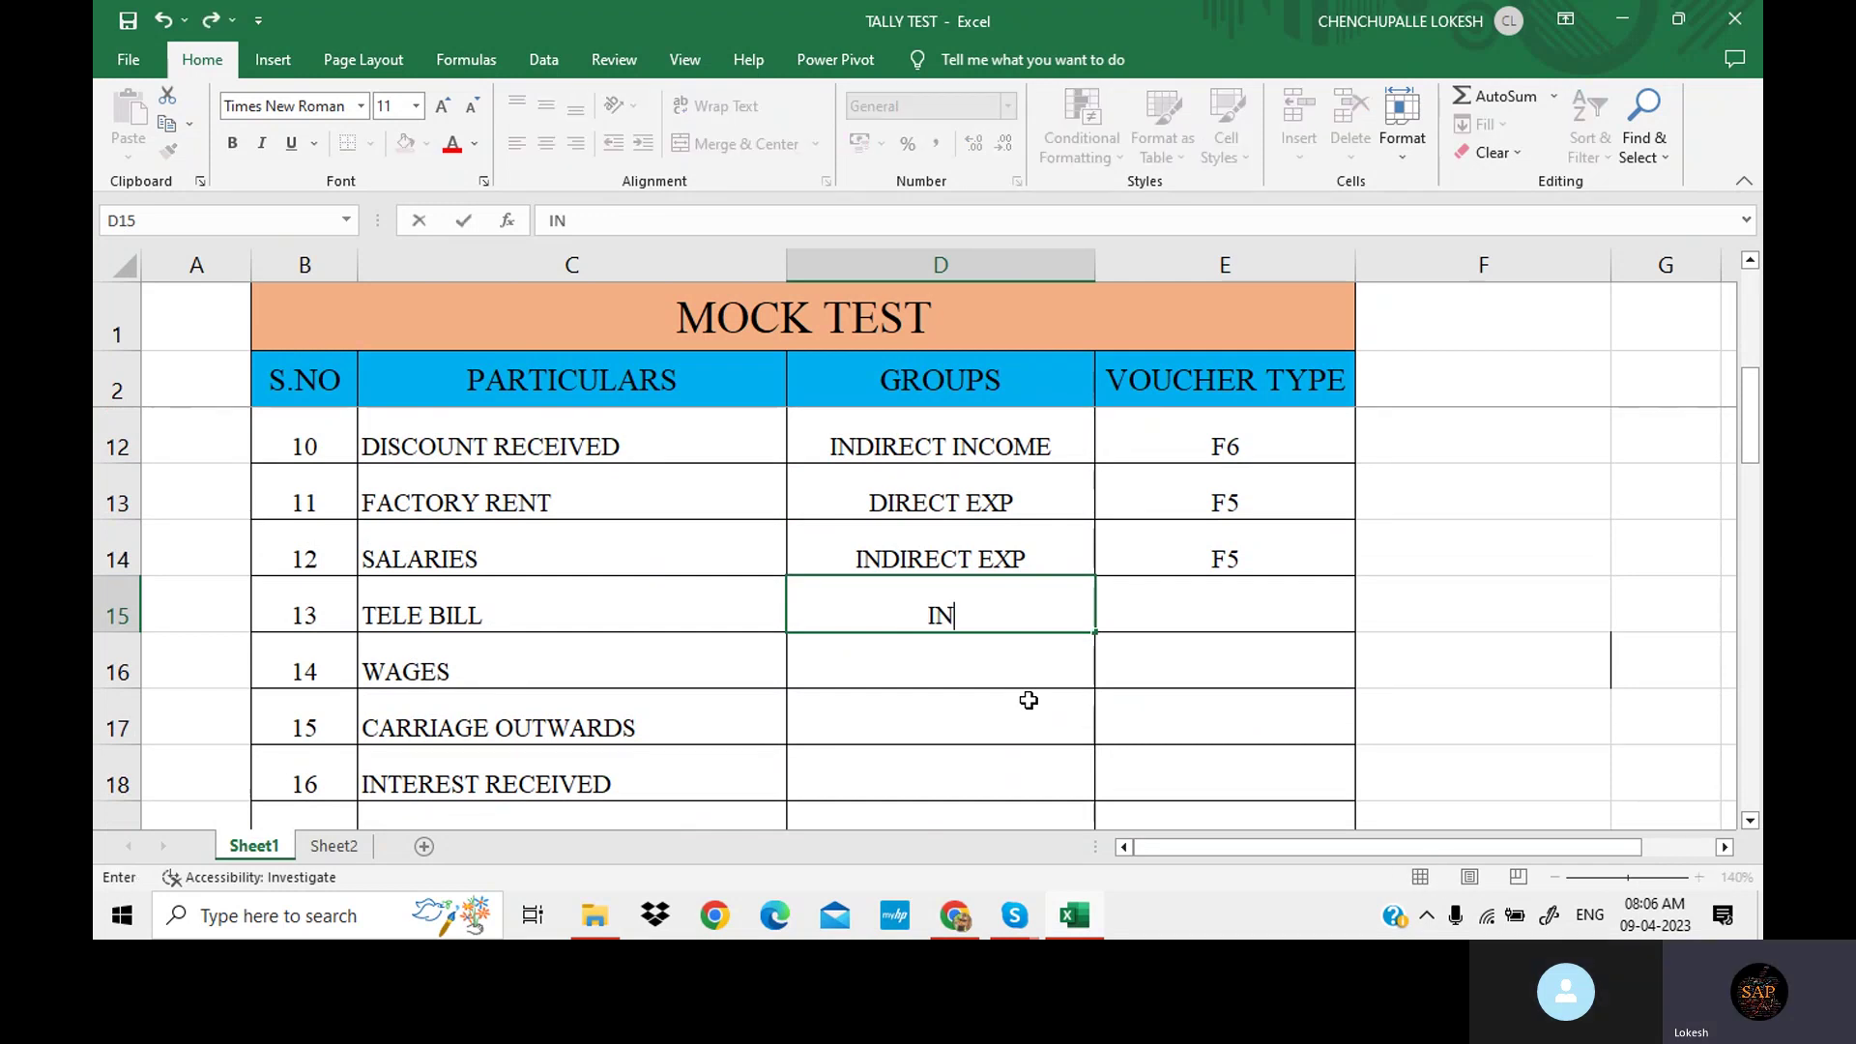
type("DI")
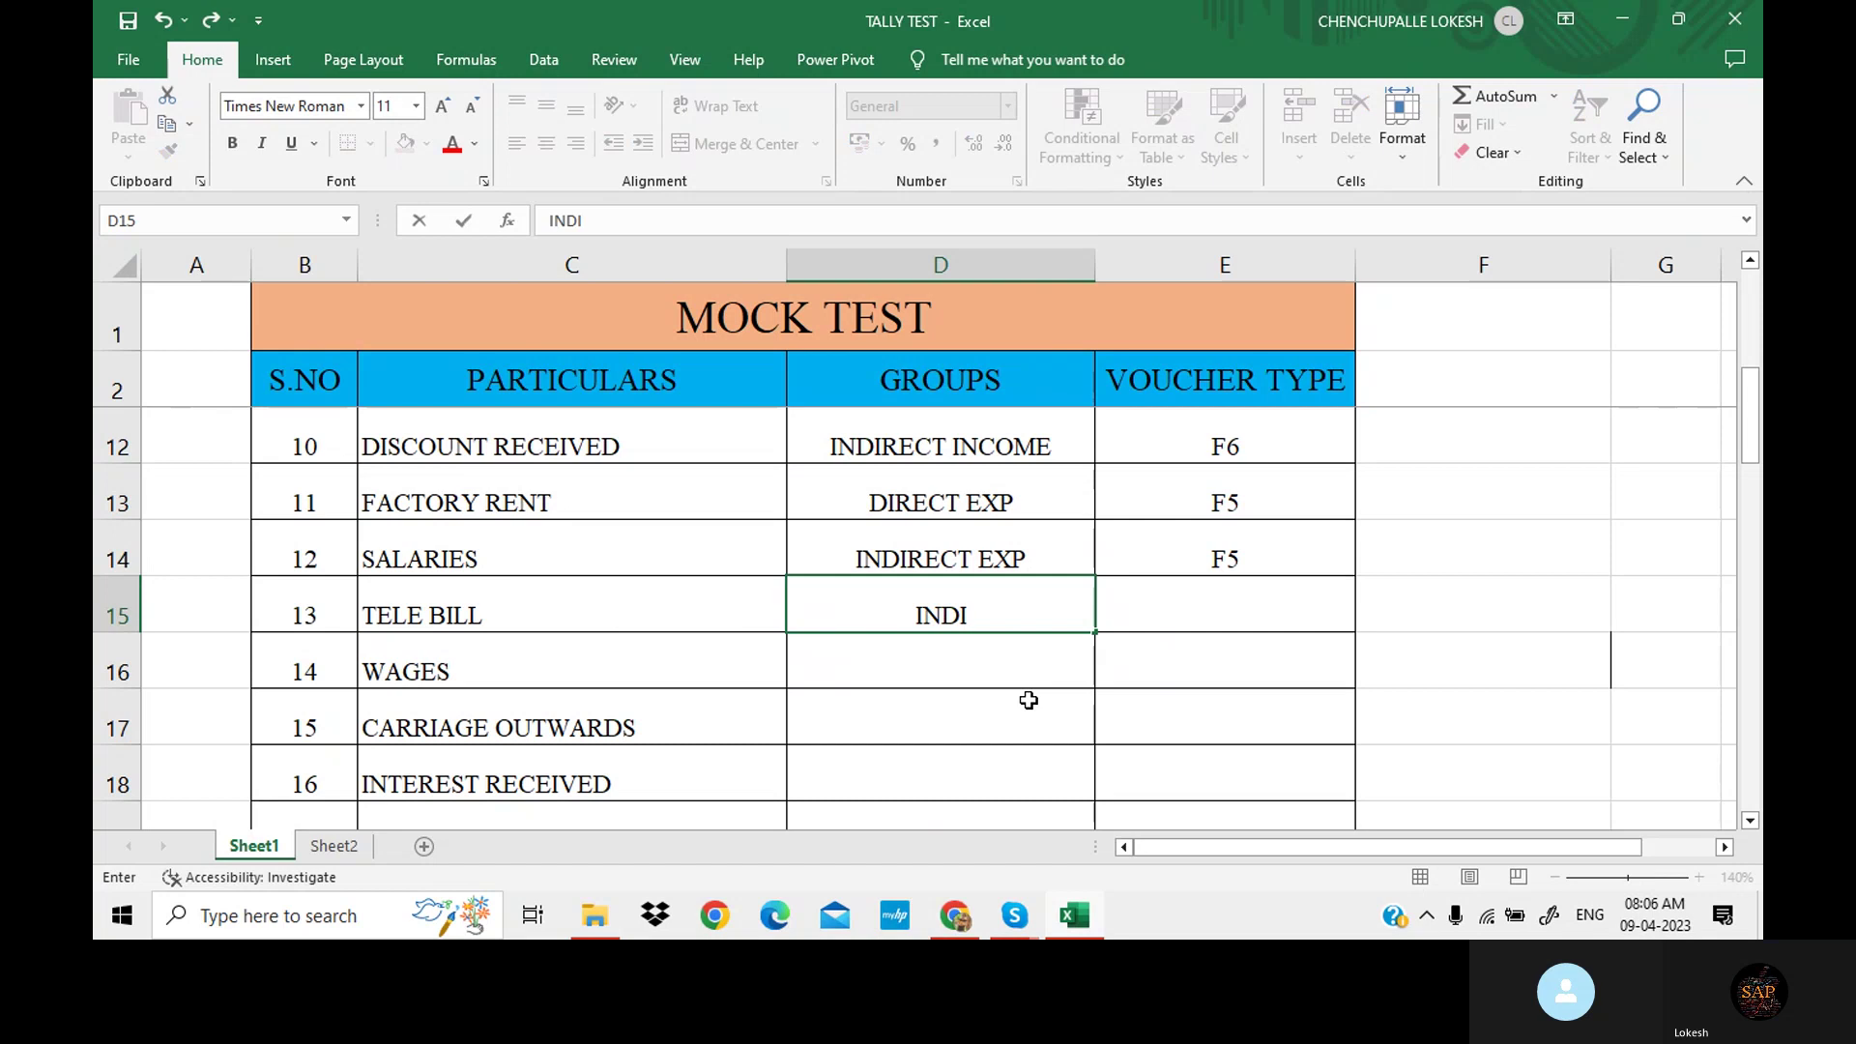
type("REC")
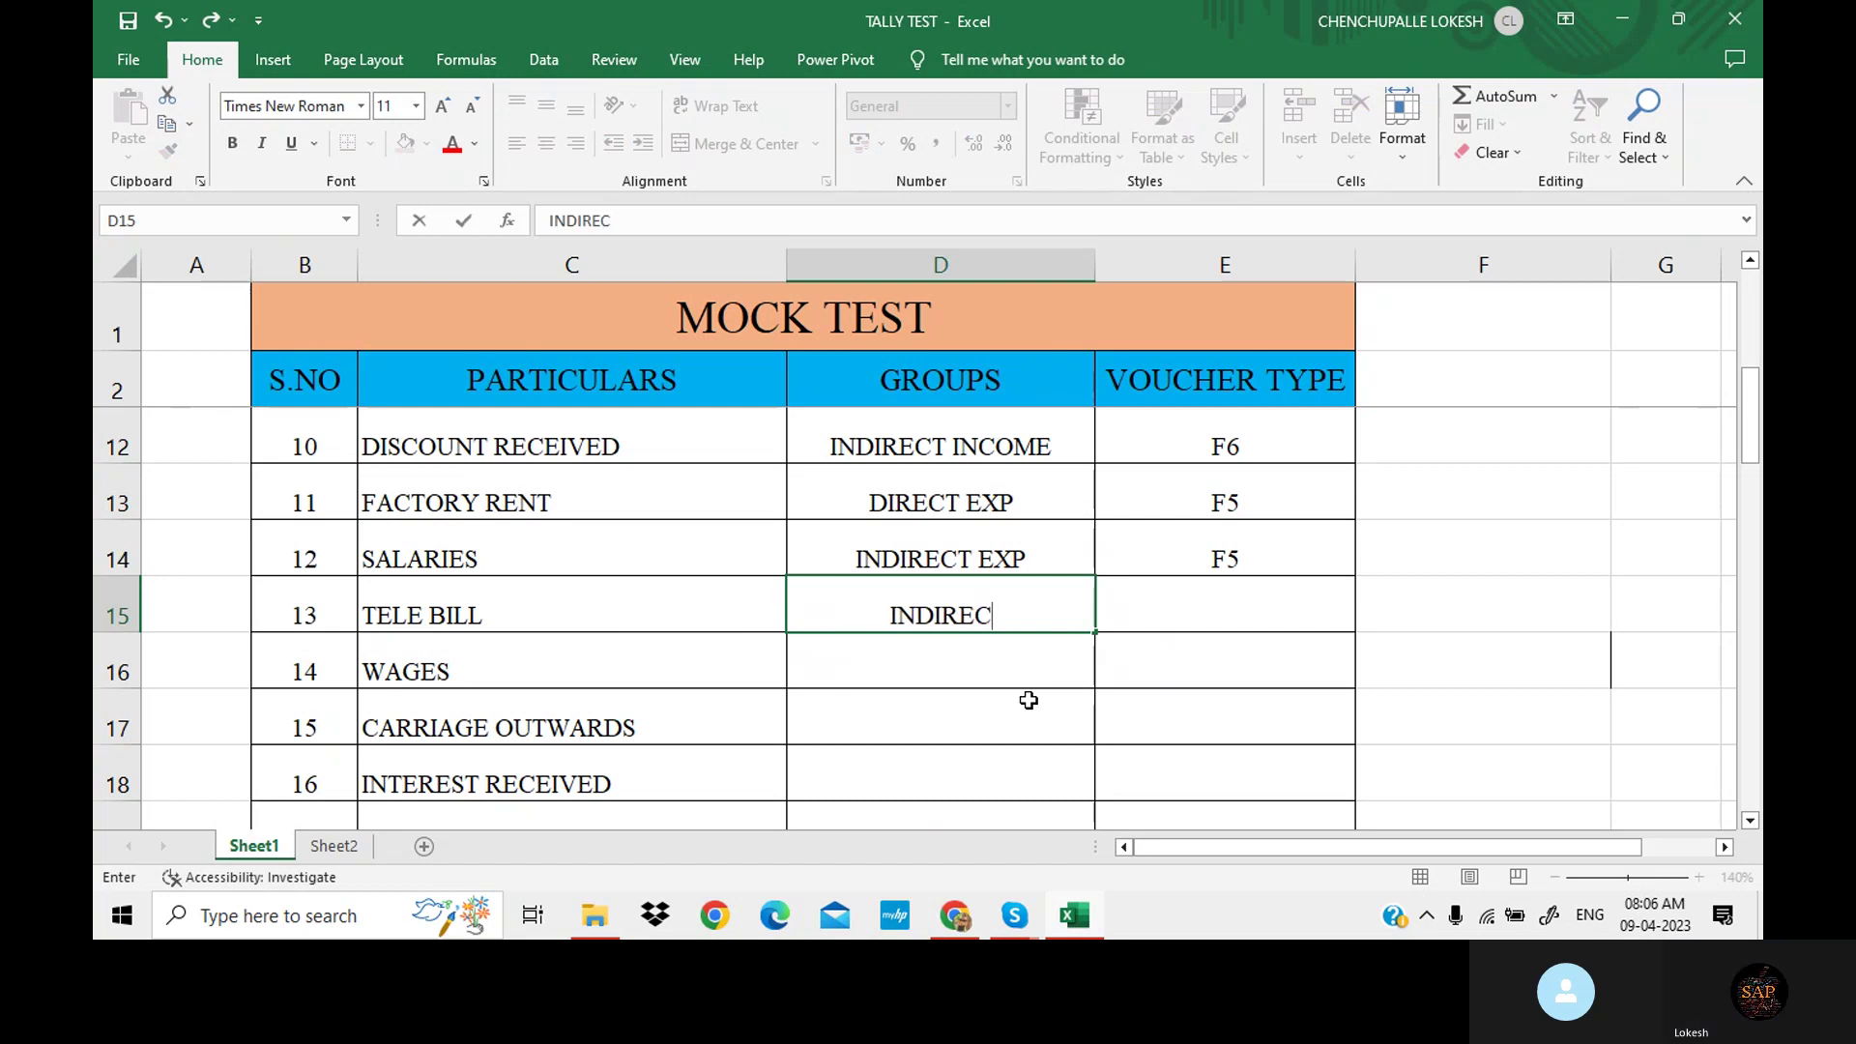
type("T EXP")
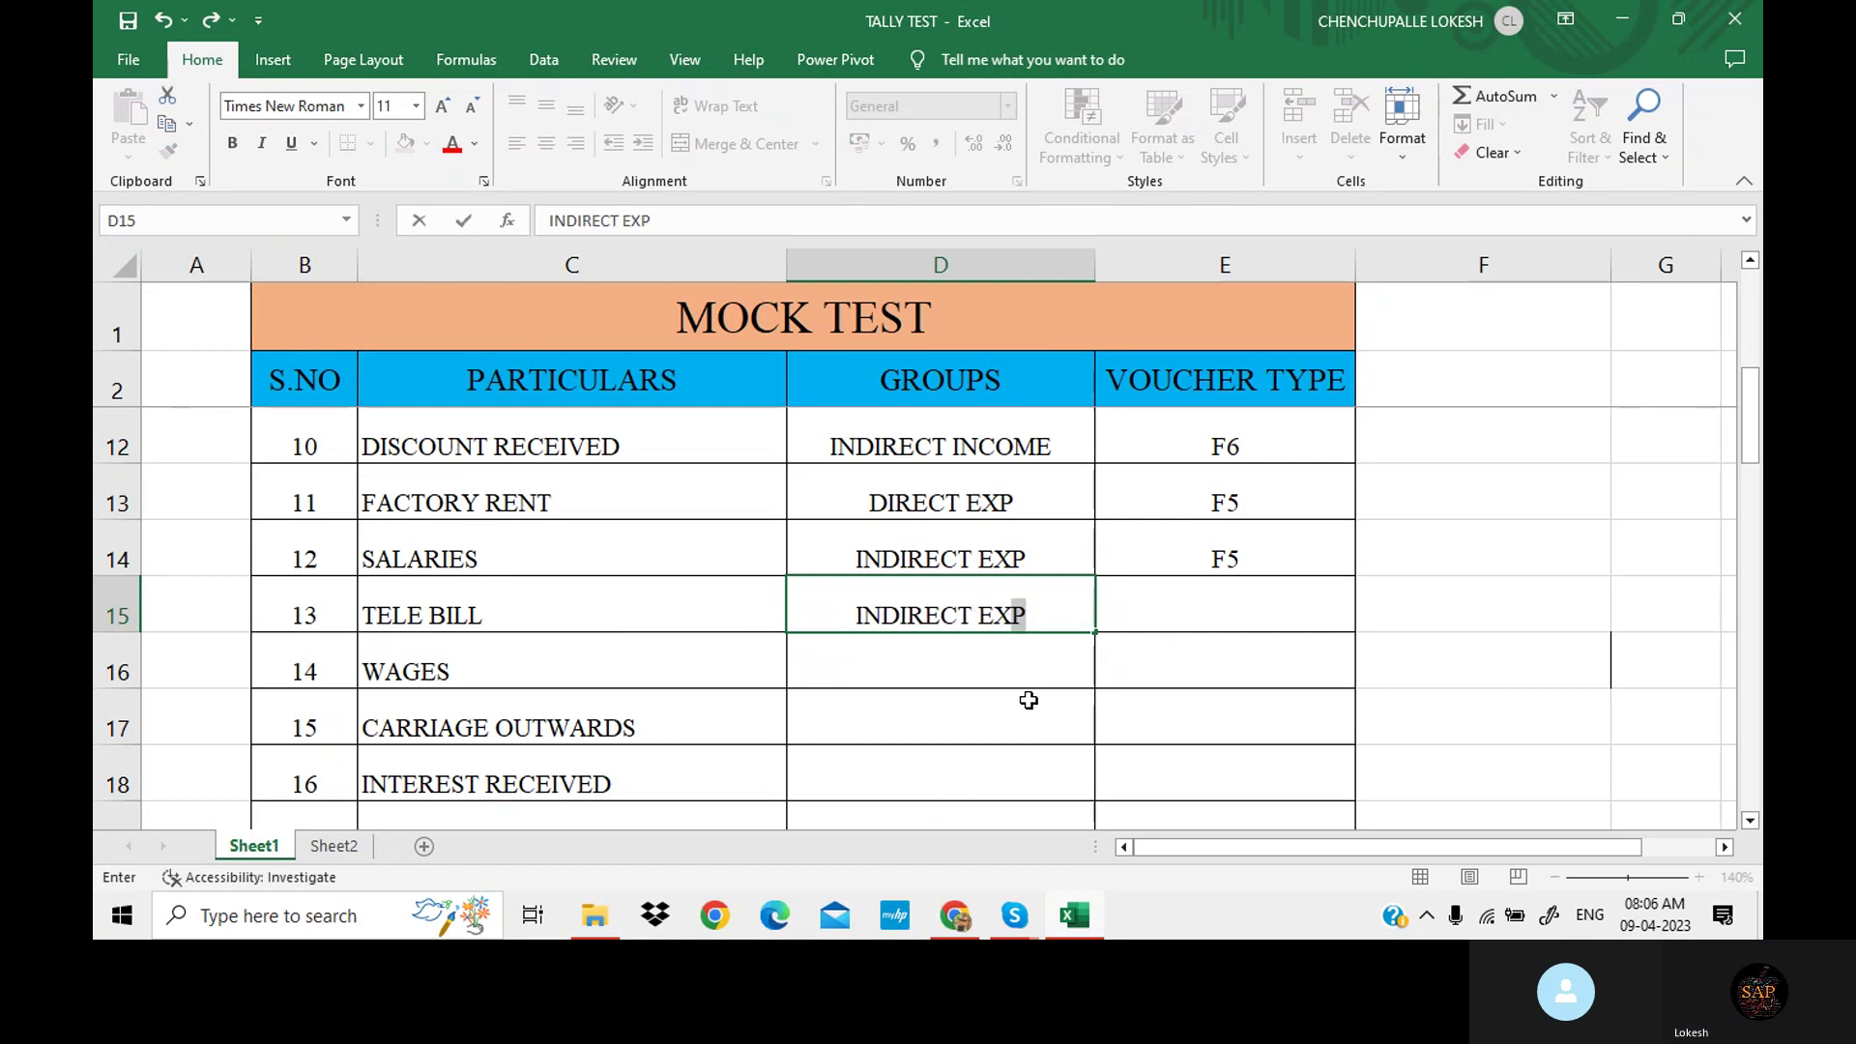
key("Tab")
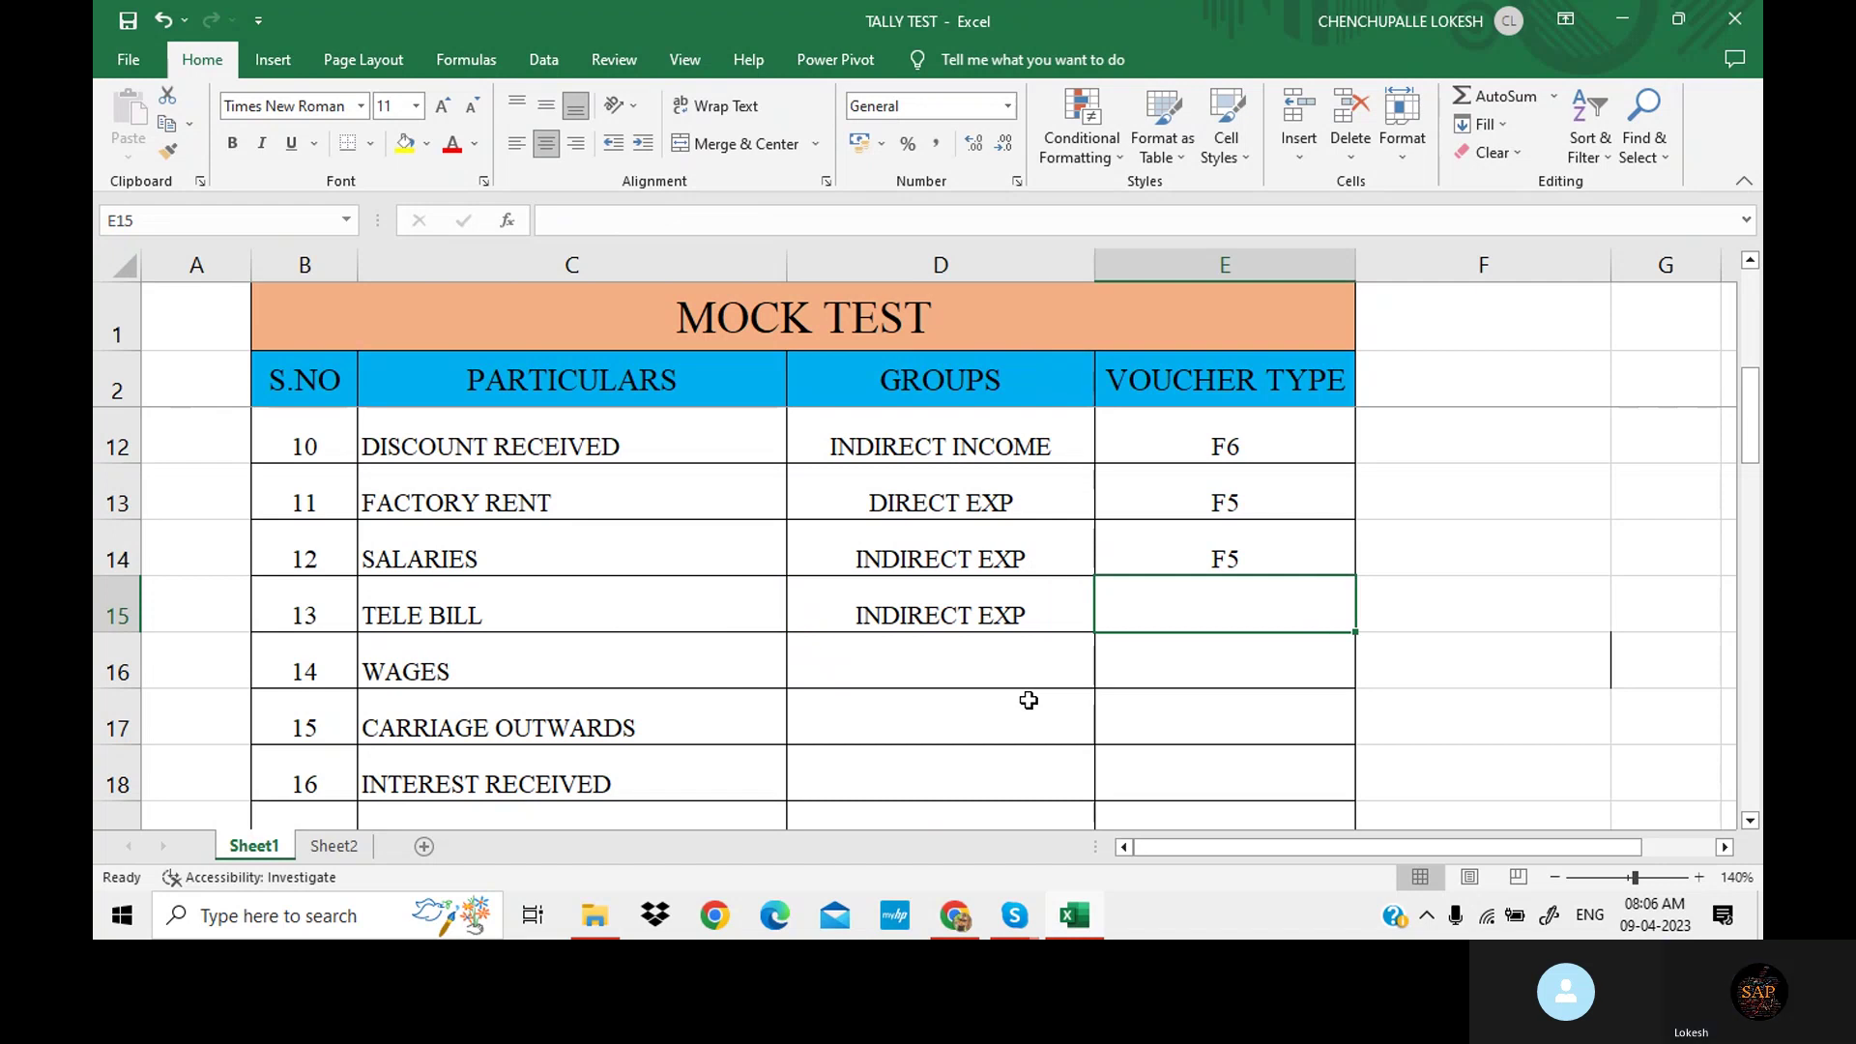
key("F2")
type("F5")
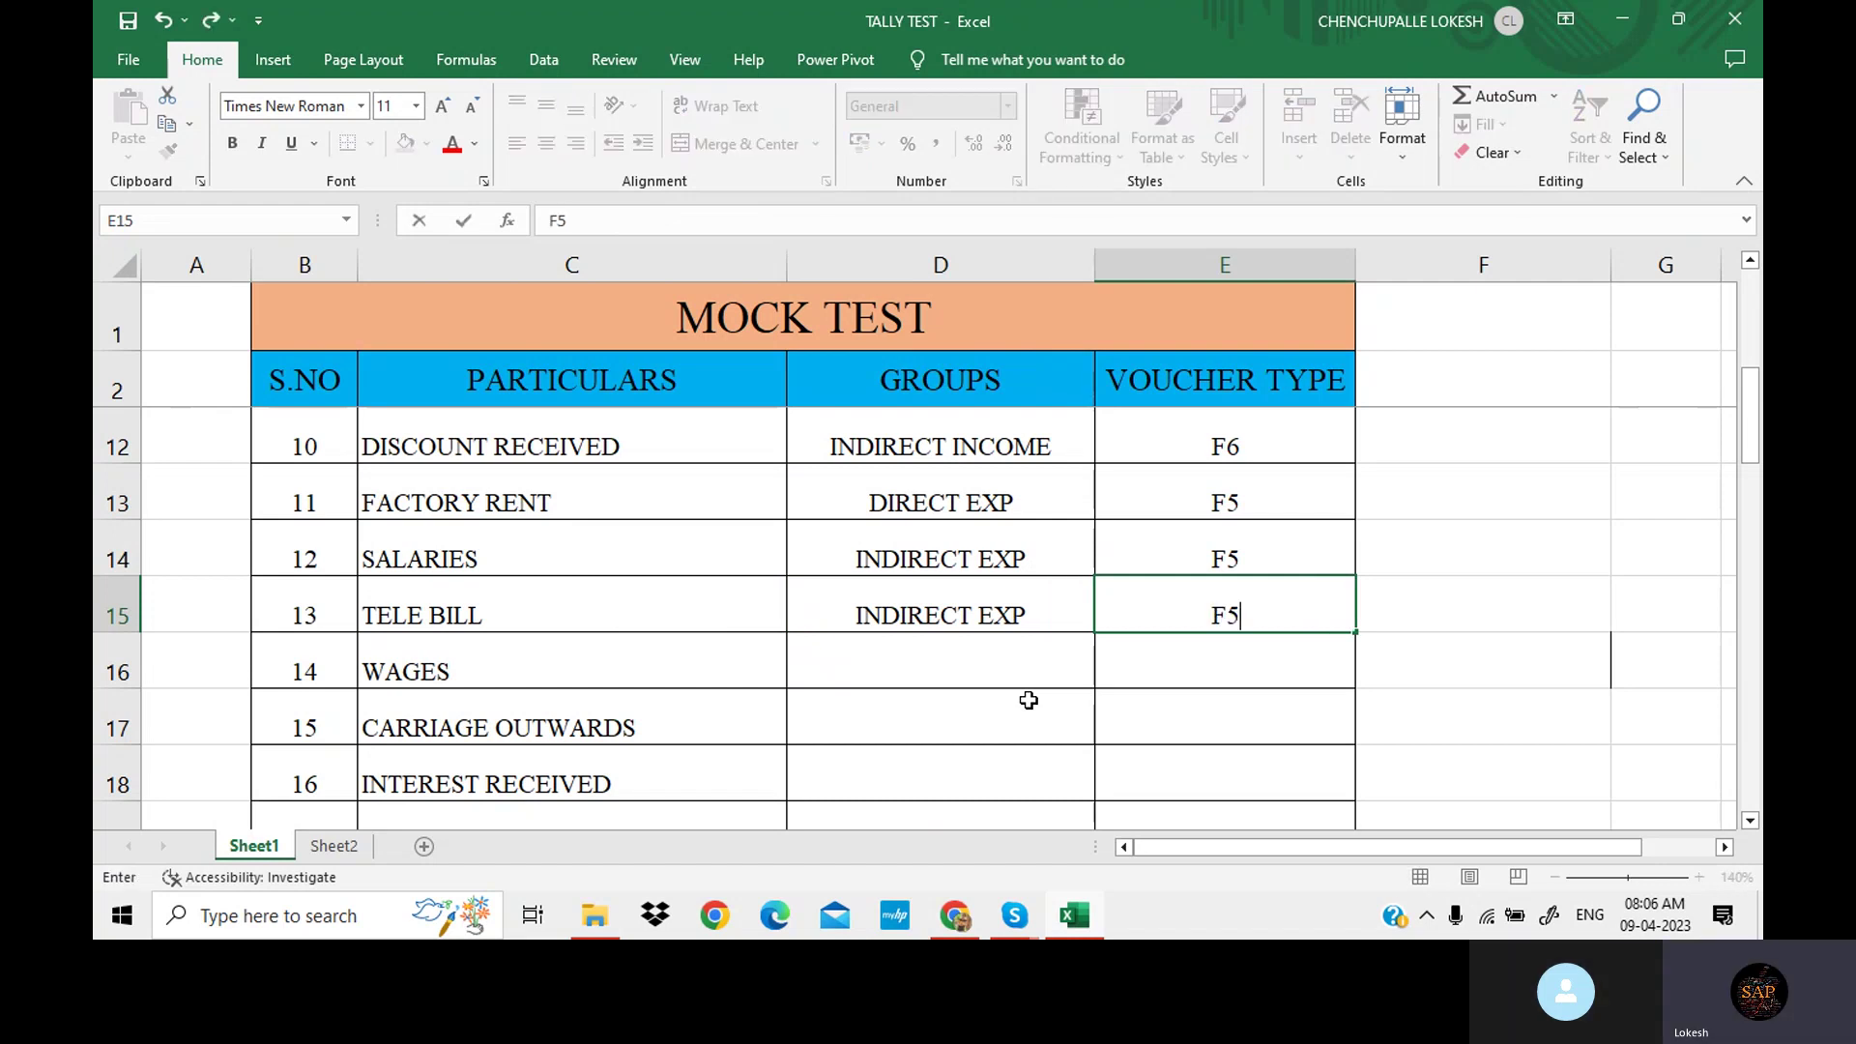
scroll(1028, 663, "down", 1)
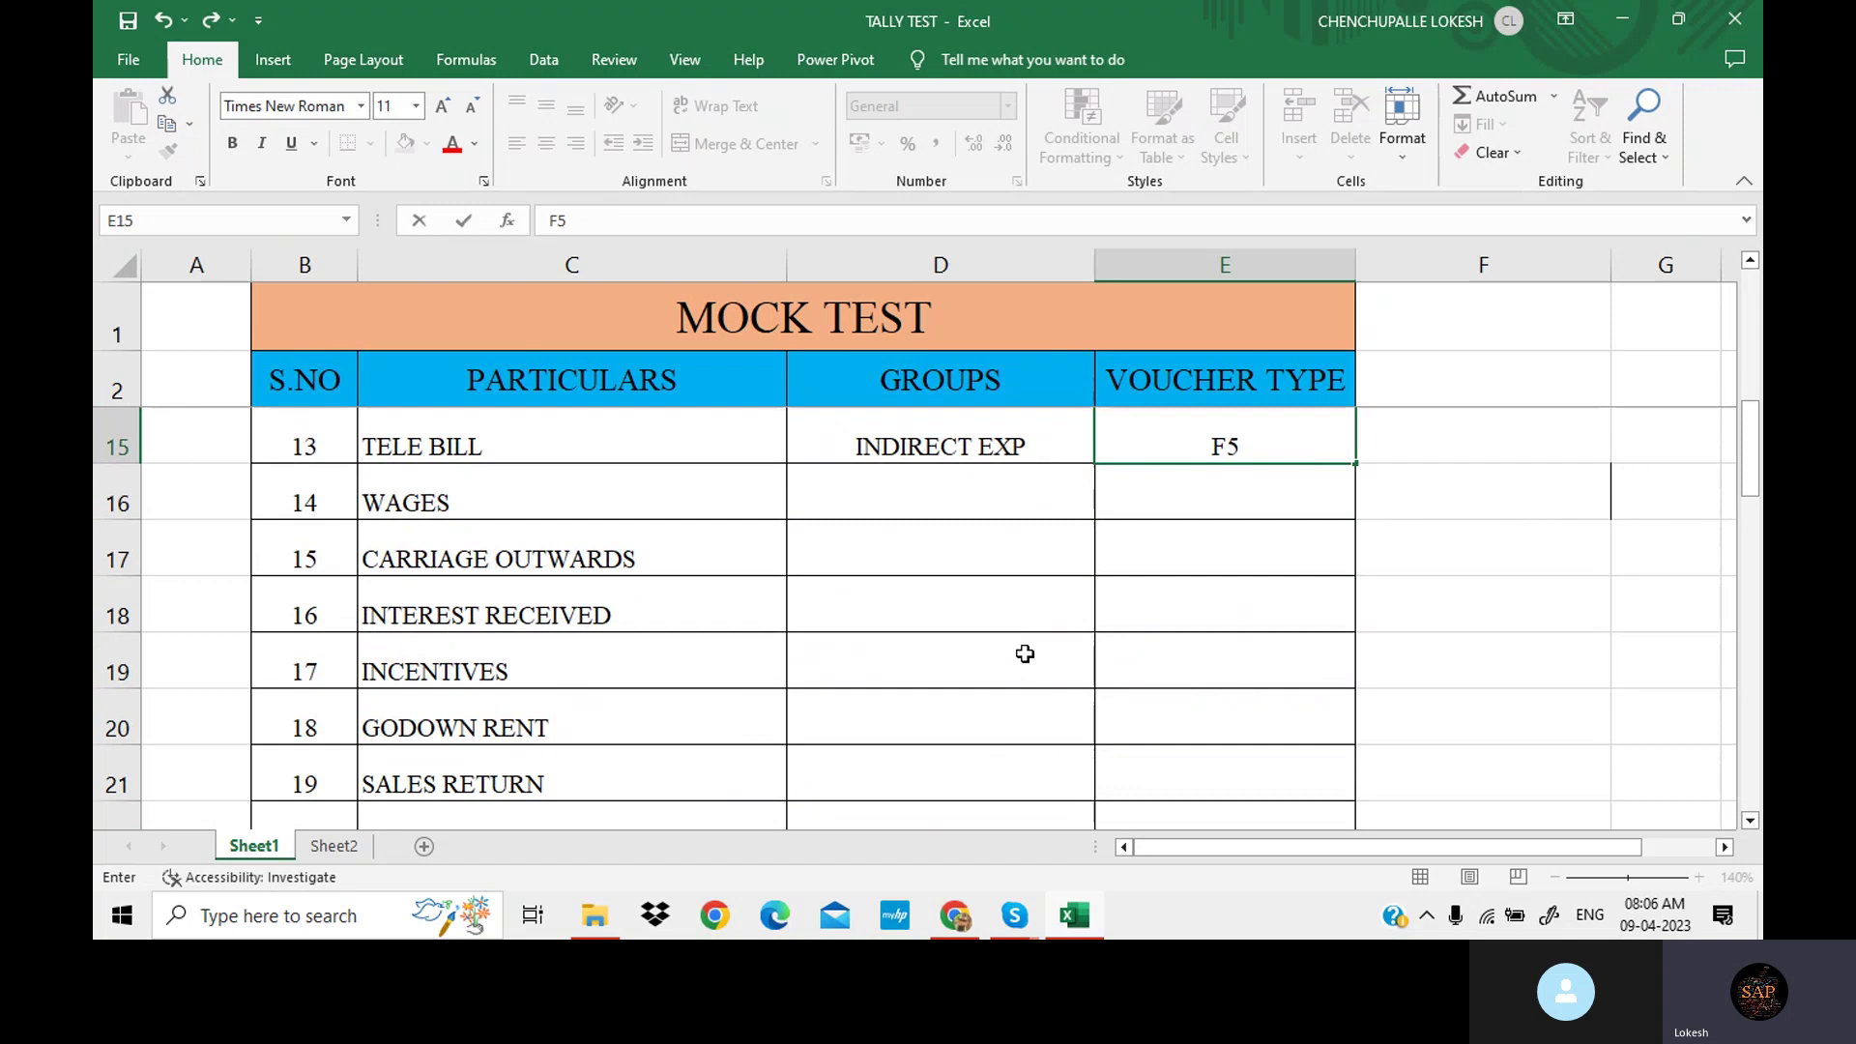
left_click(953, 489)
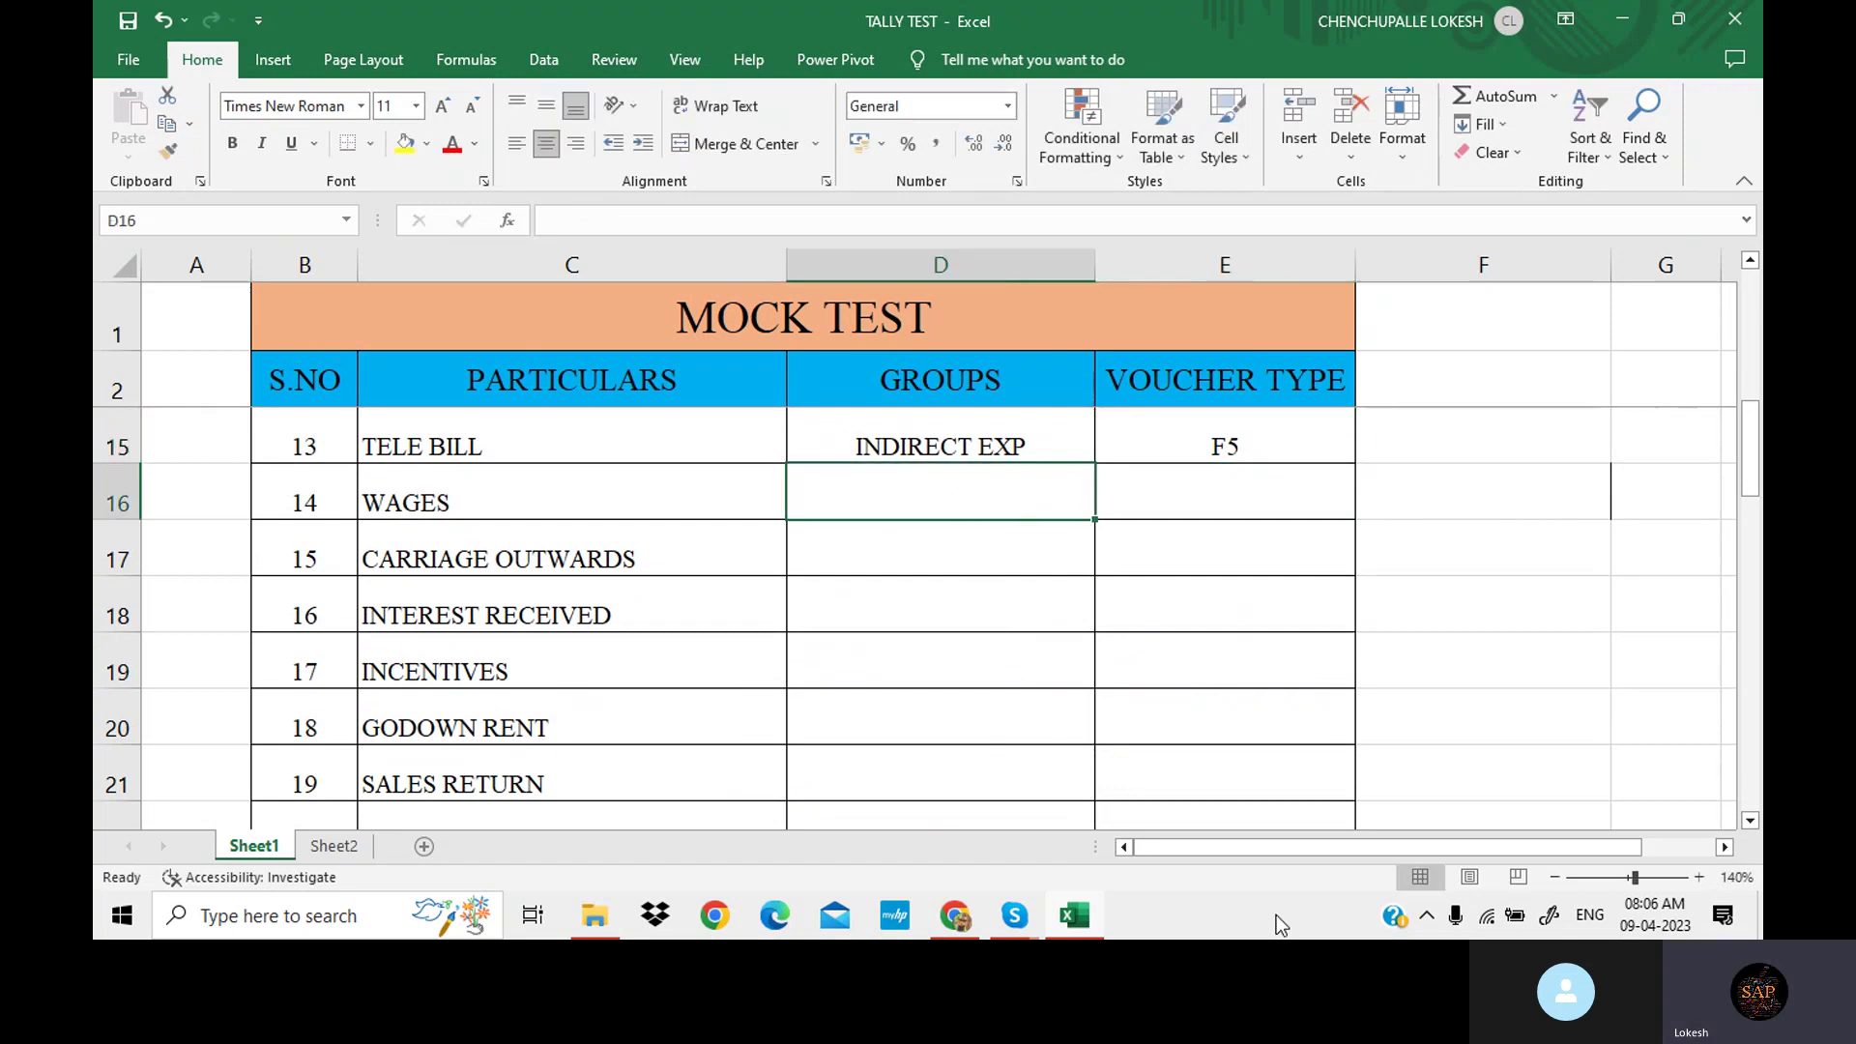
Enter DIRECT EXP/F5 for WAGES and INDIRECT EXP/F5 for CARRIAGE OUTWARDS.
type("DI")
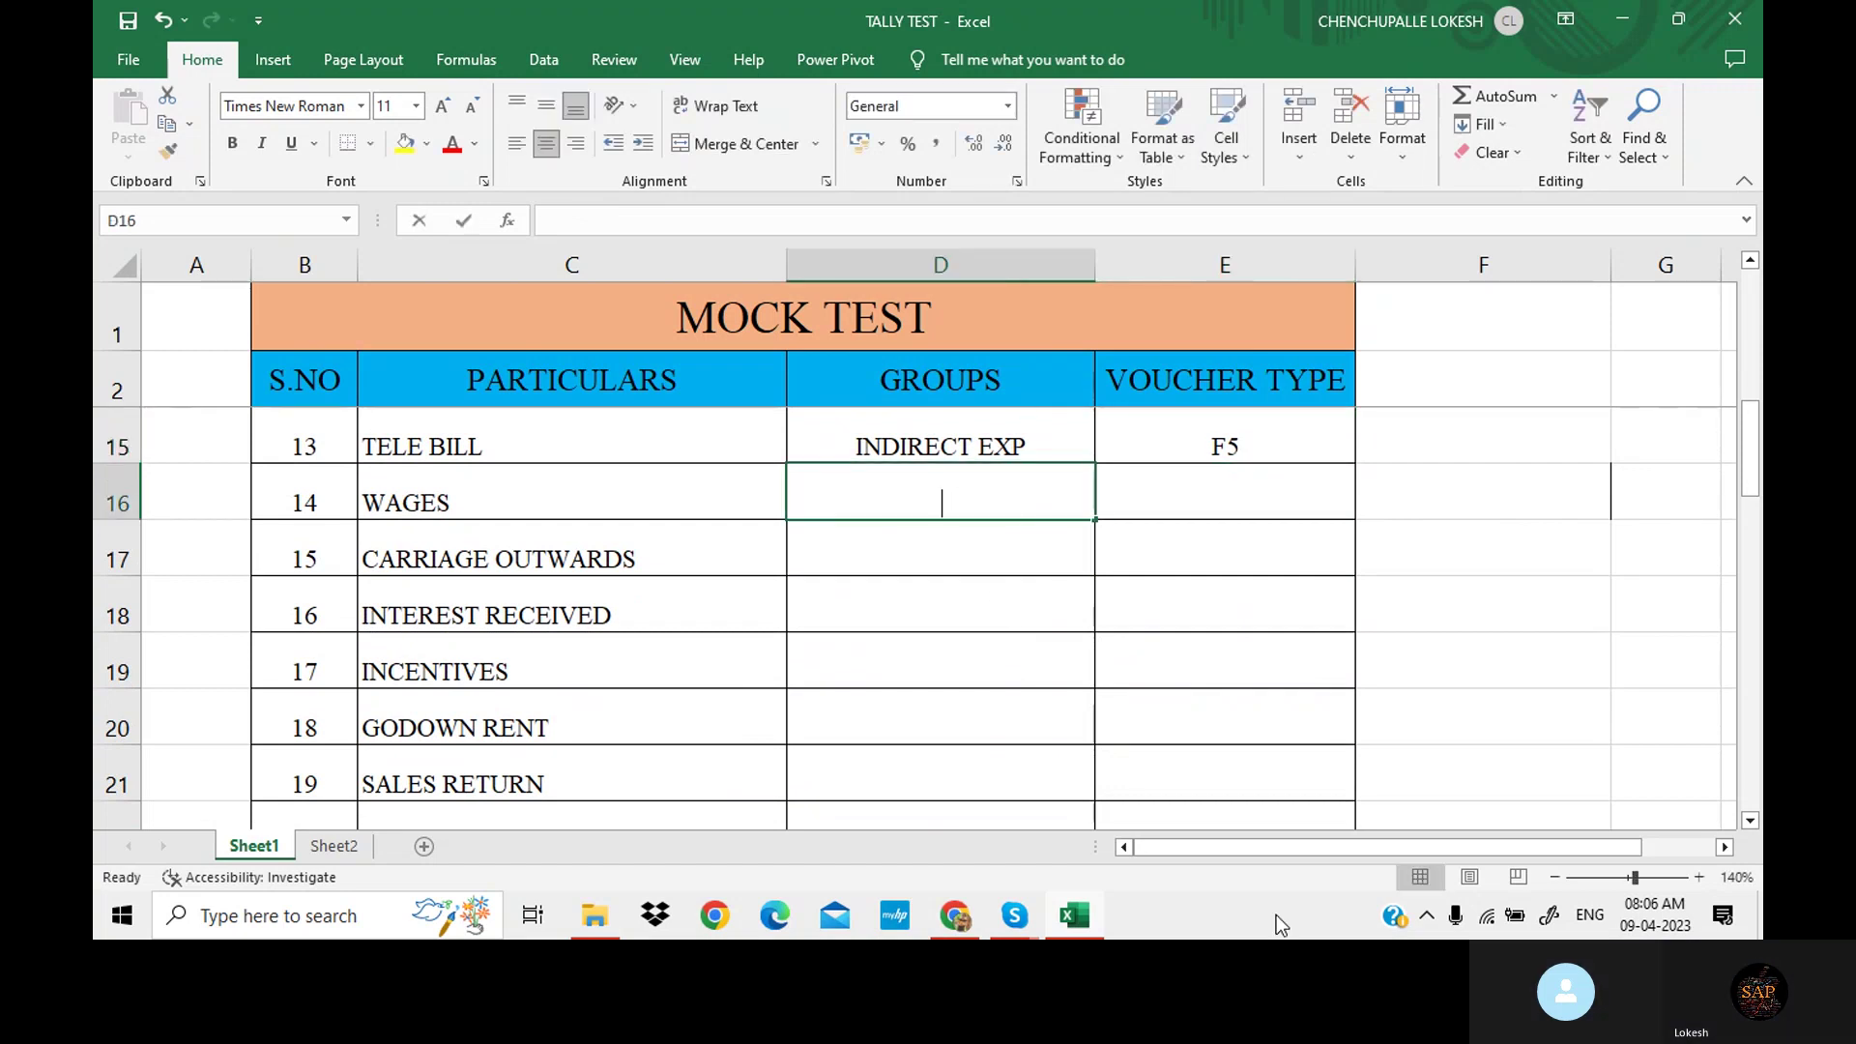
key("Tab")
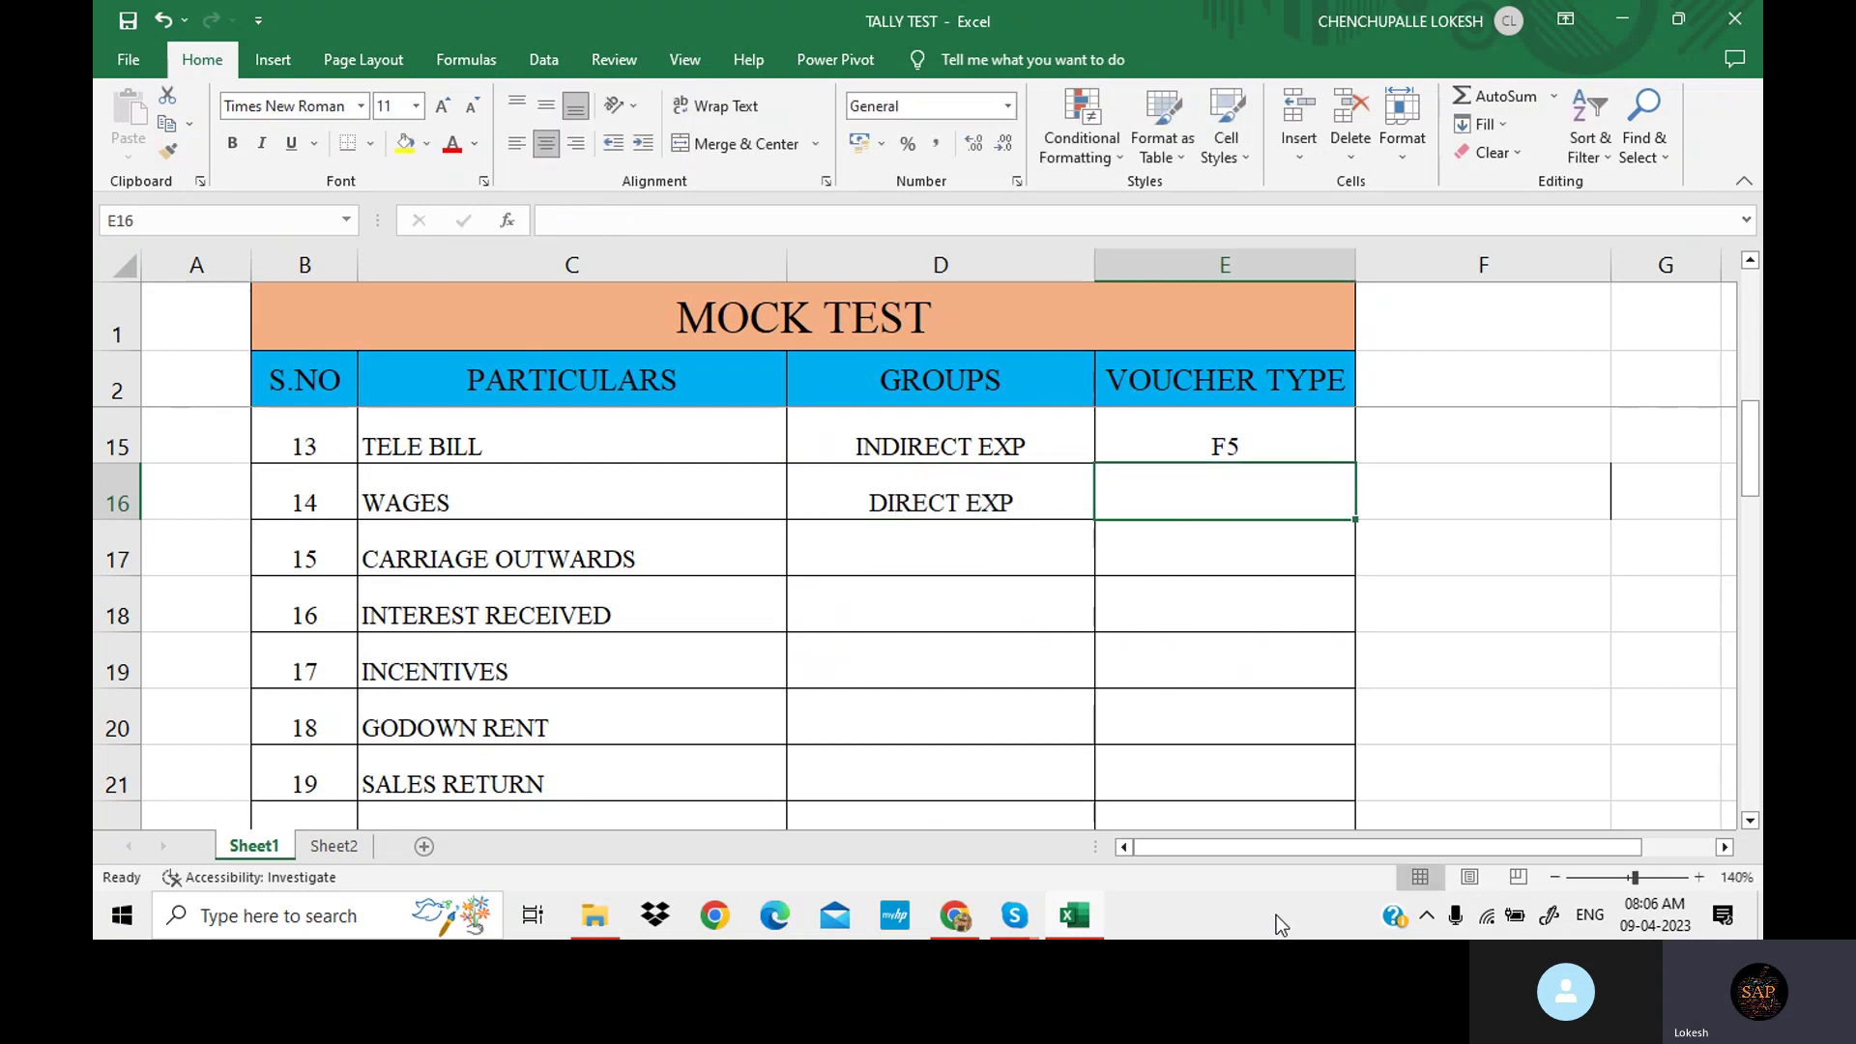
type("F")
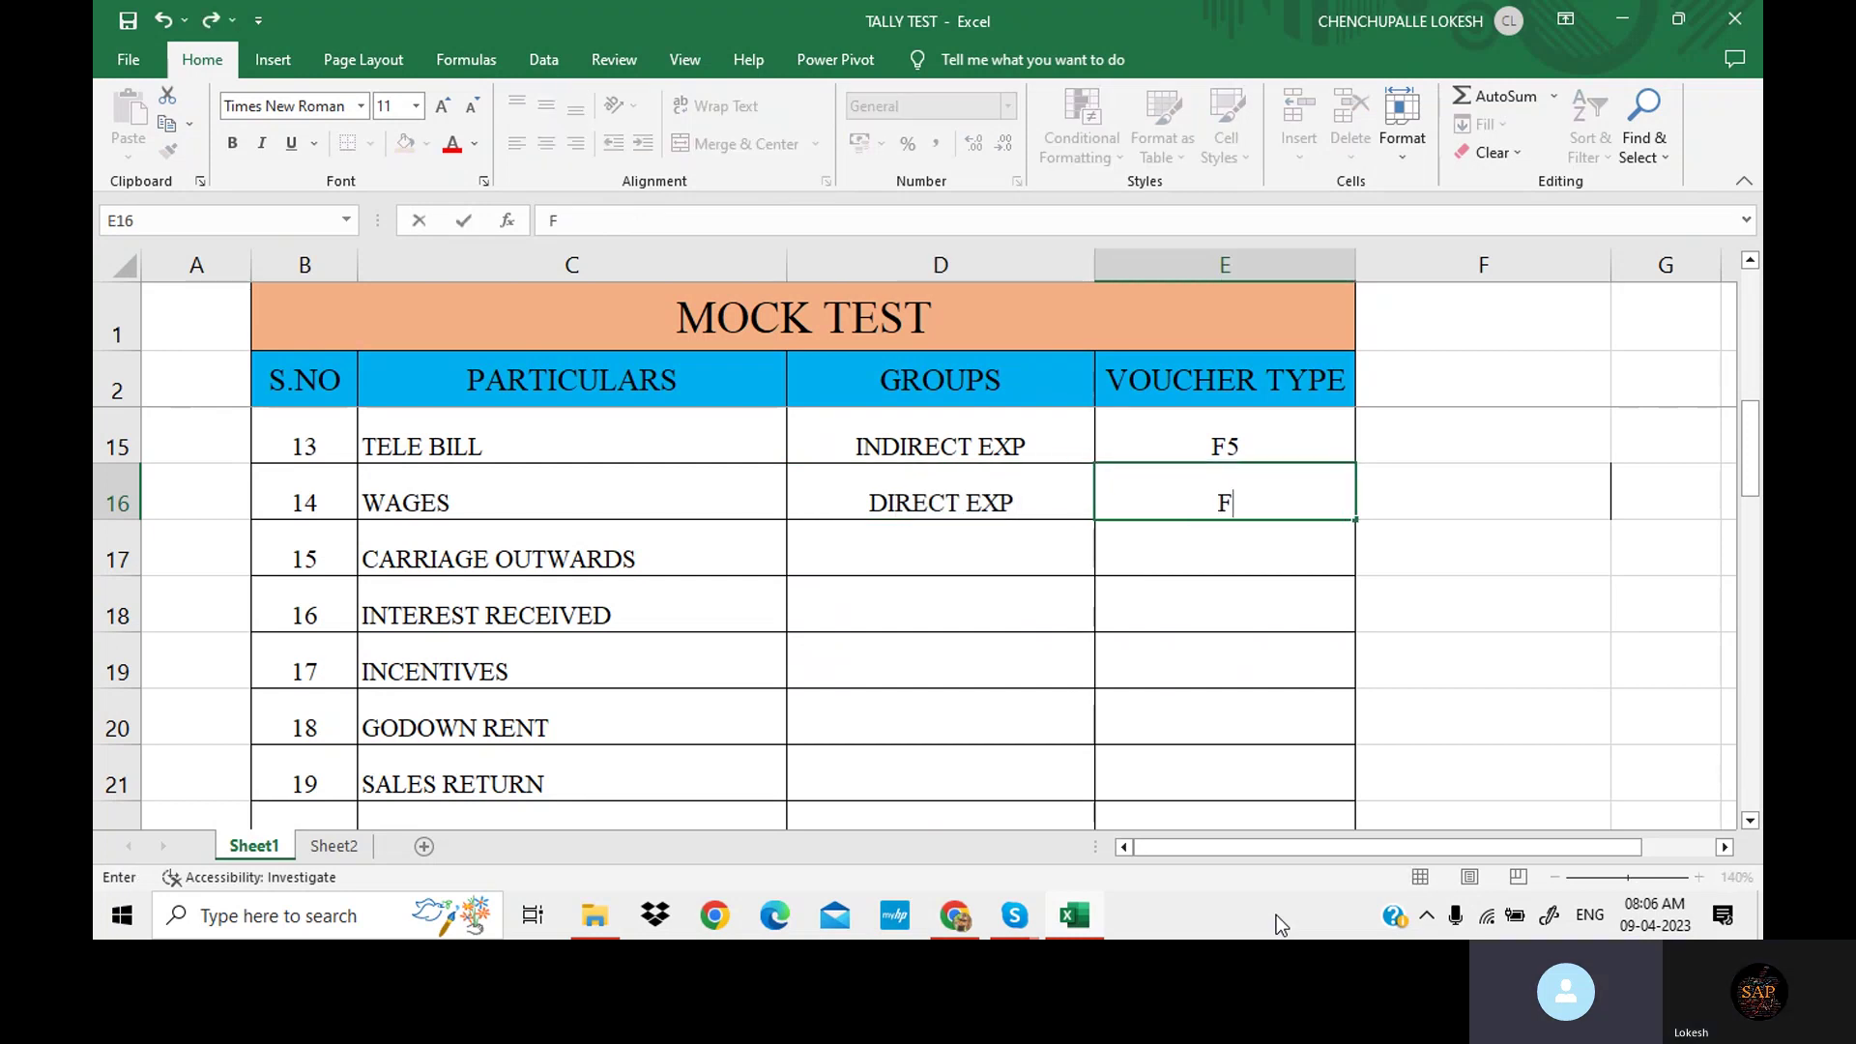
type("5")
key("Return")
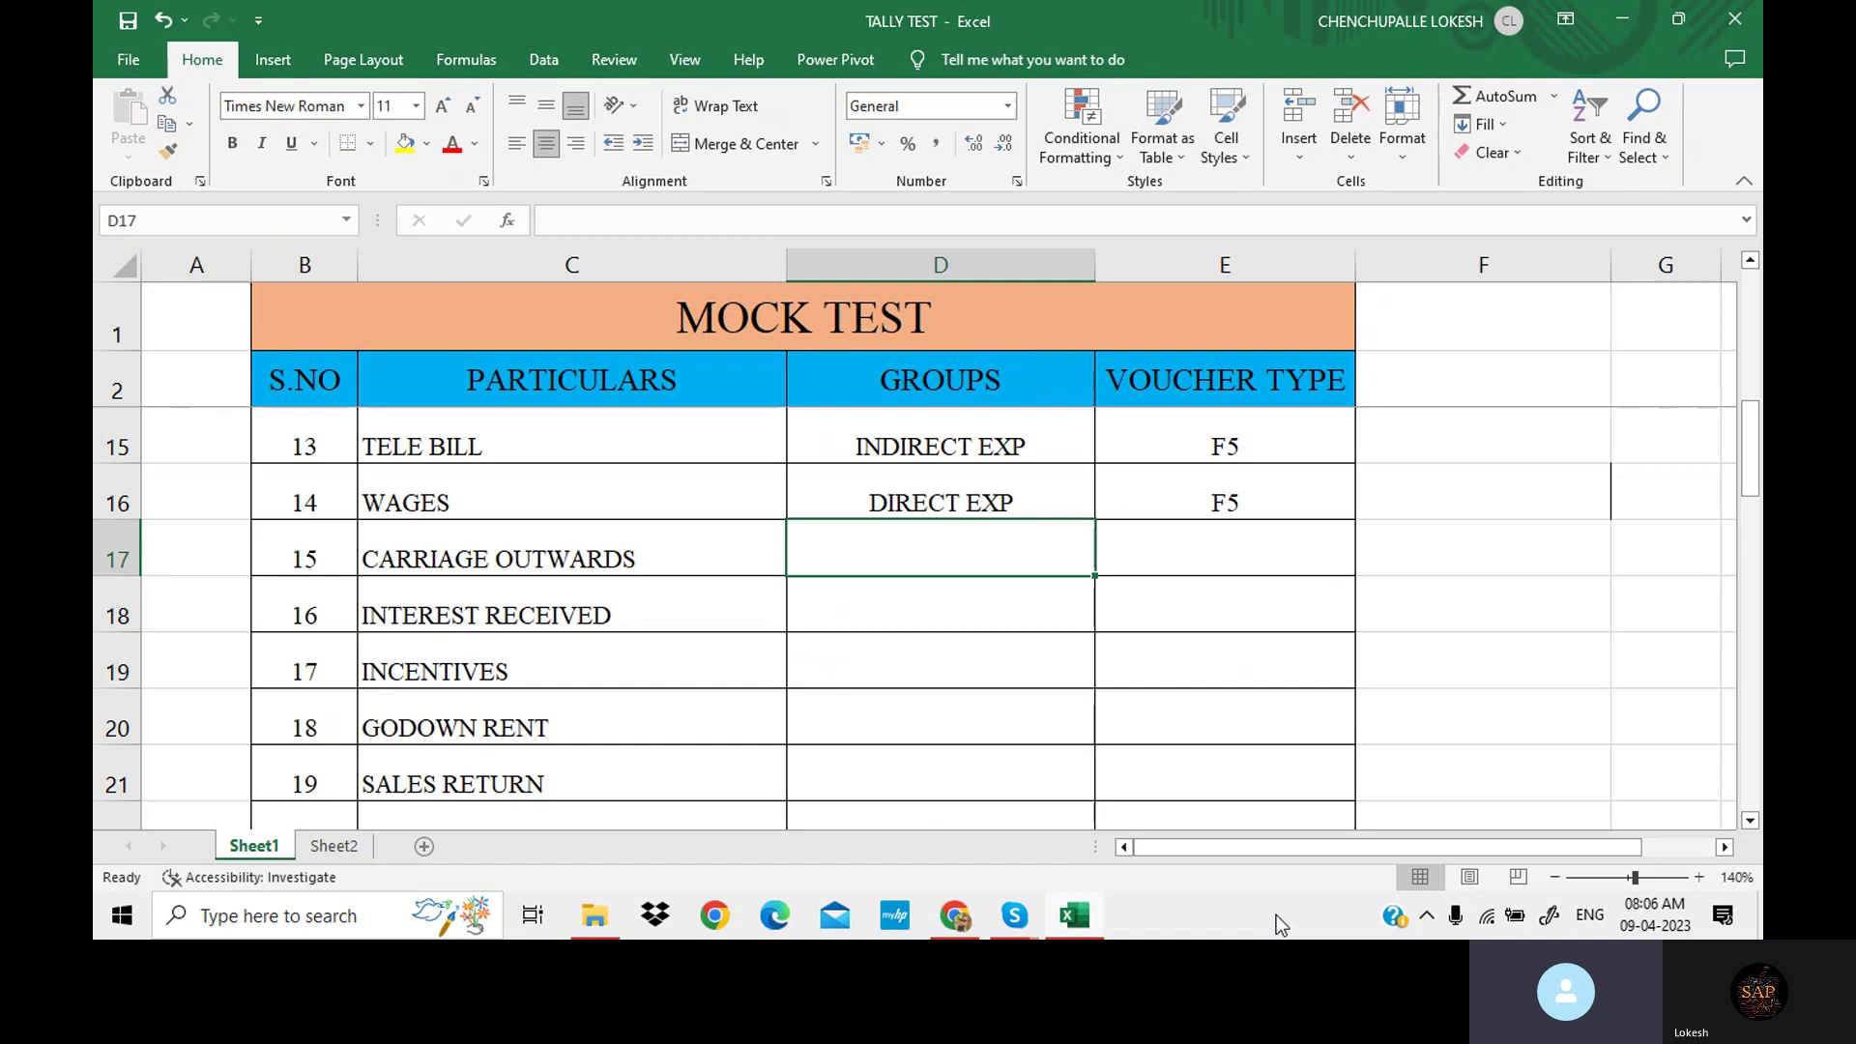
type("I")
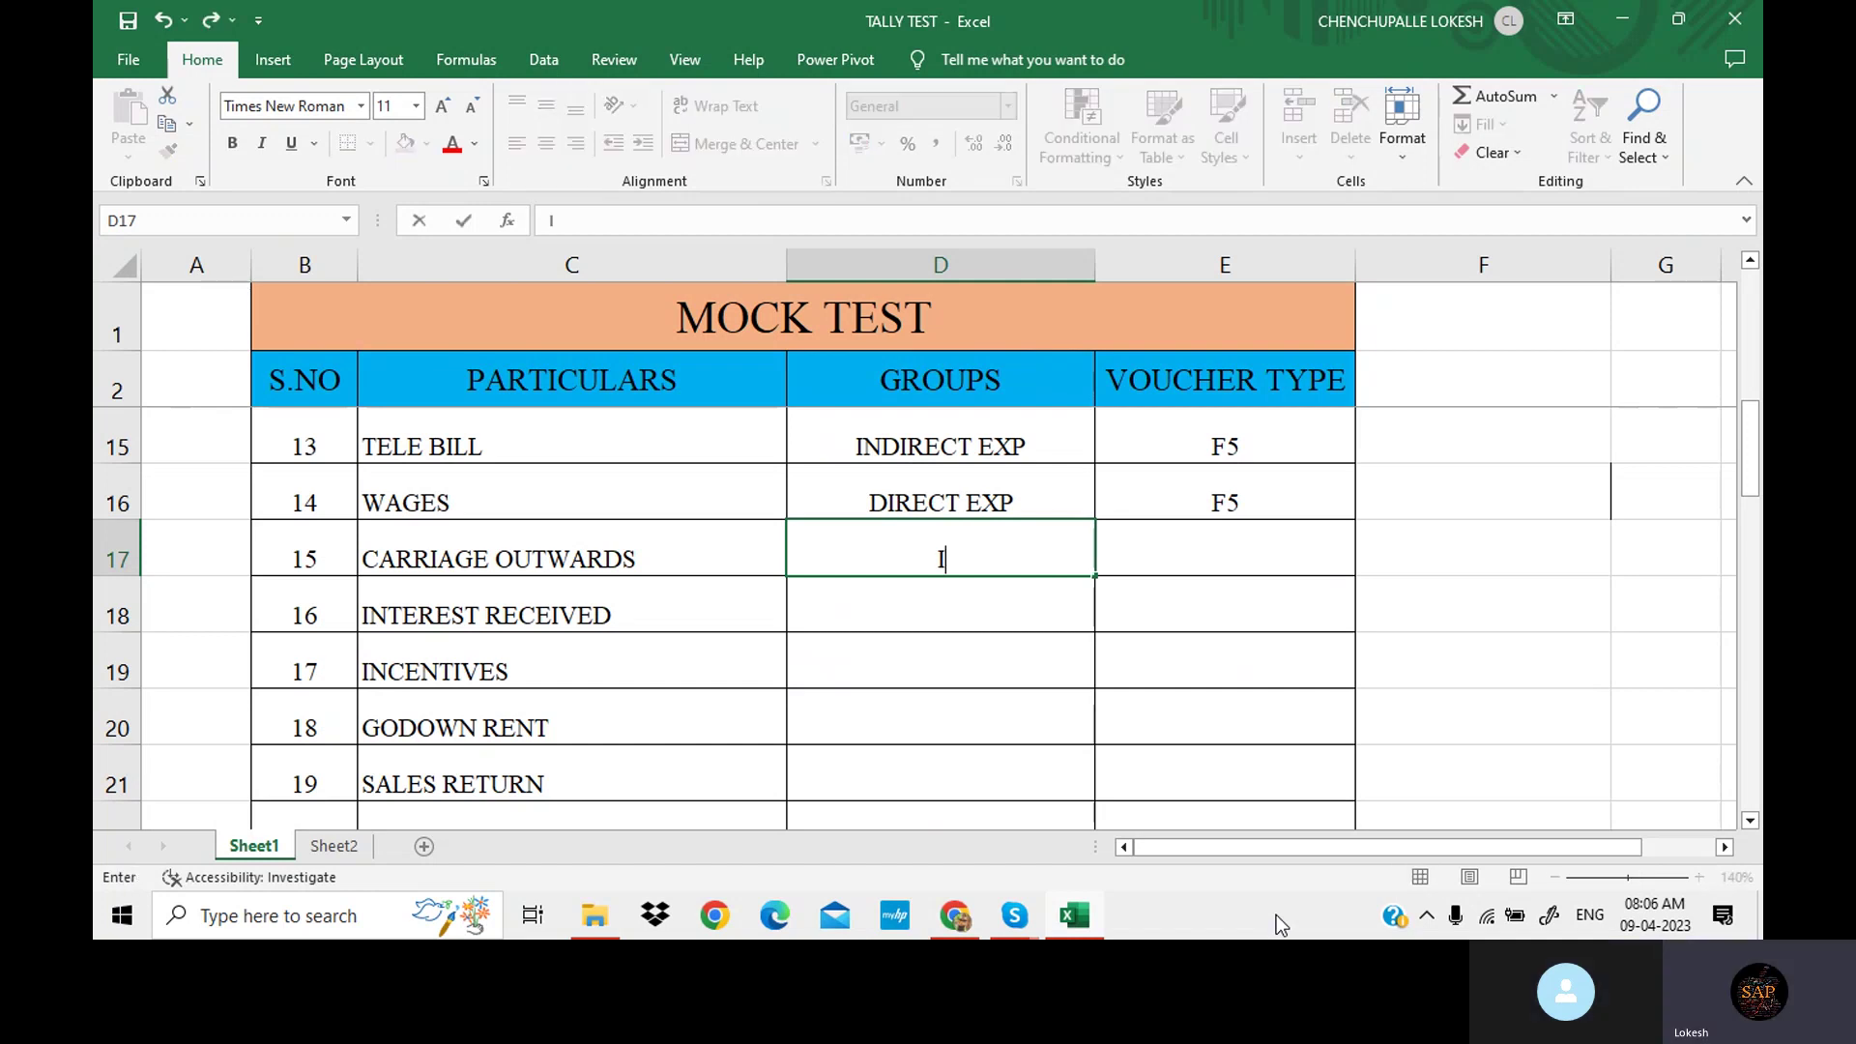
type("NDIRECT")
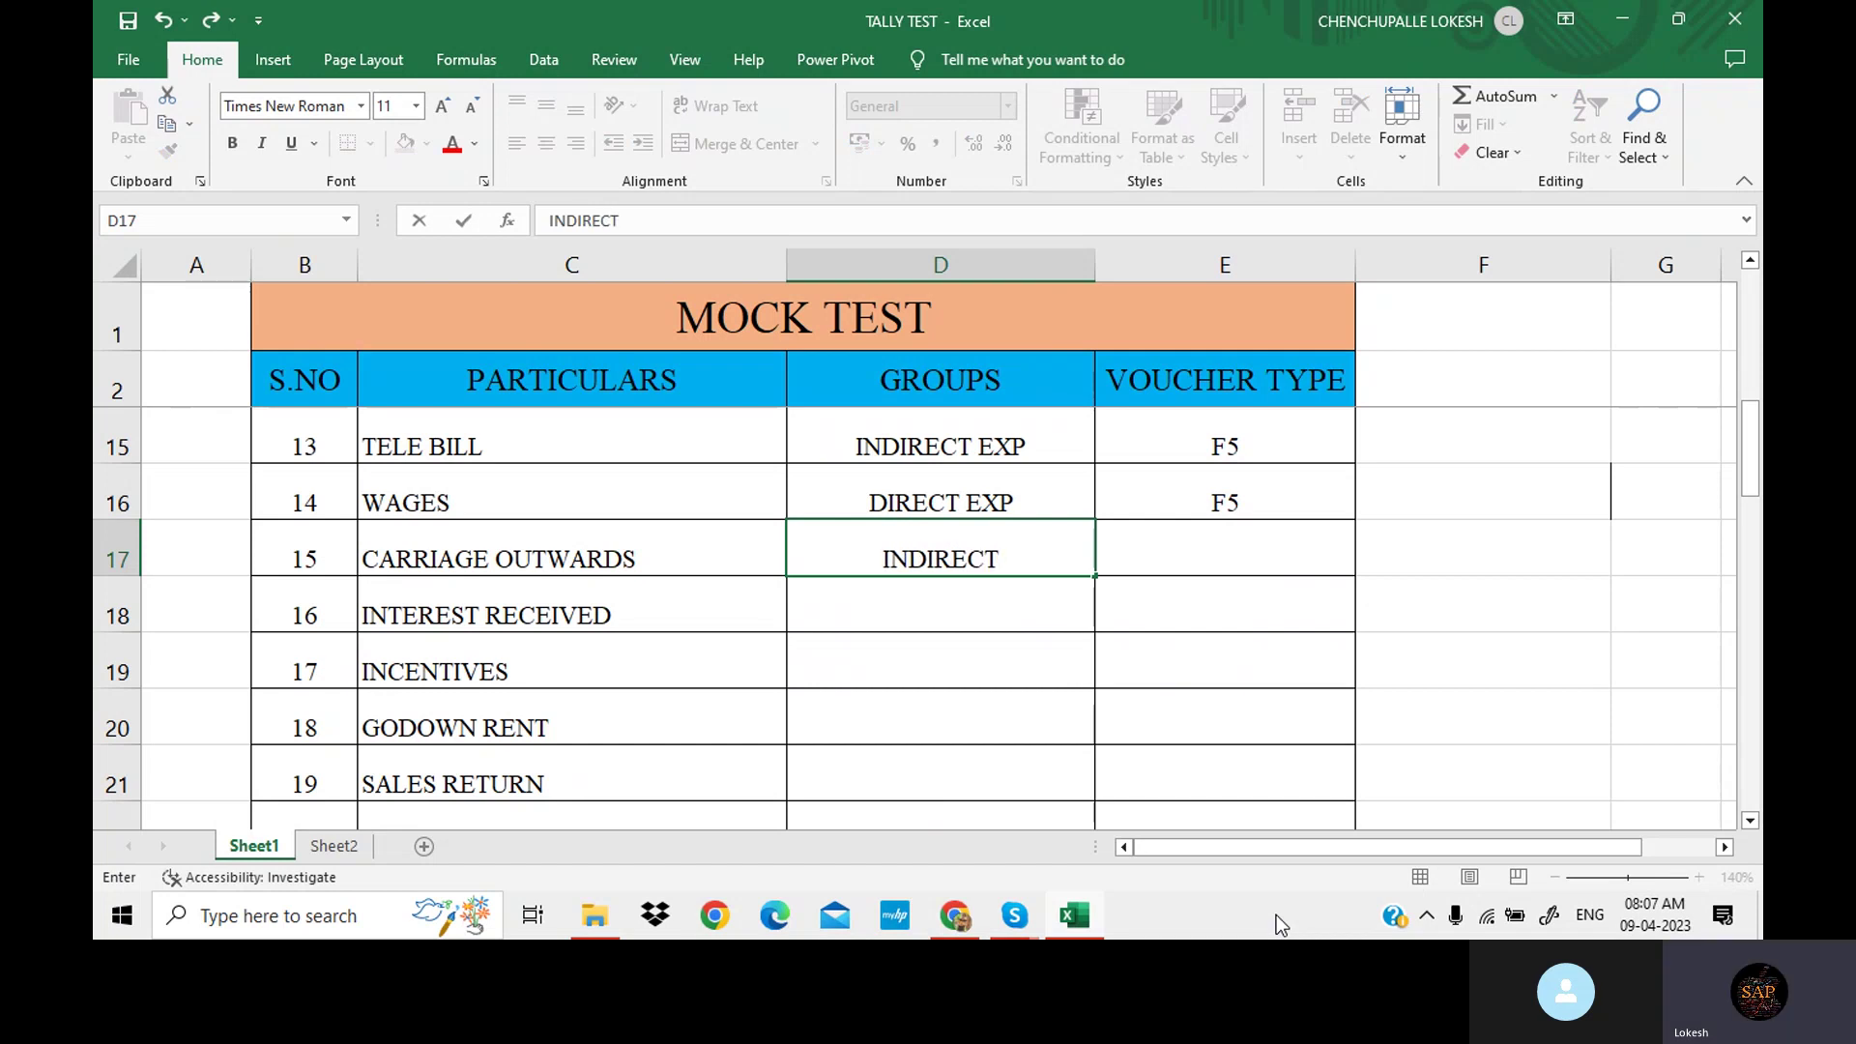
type(" EXP")
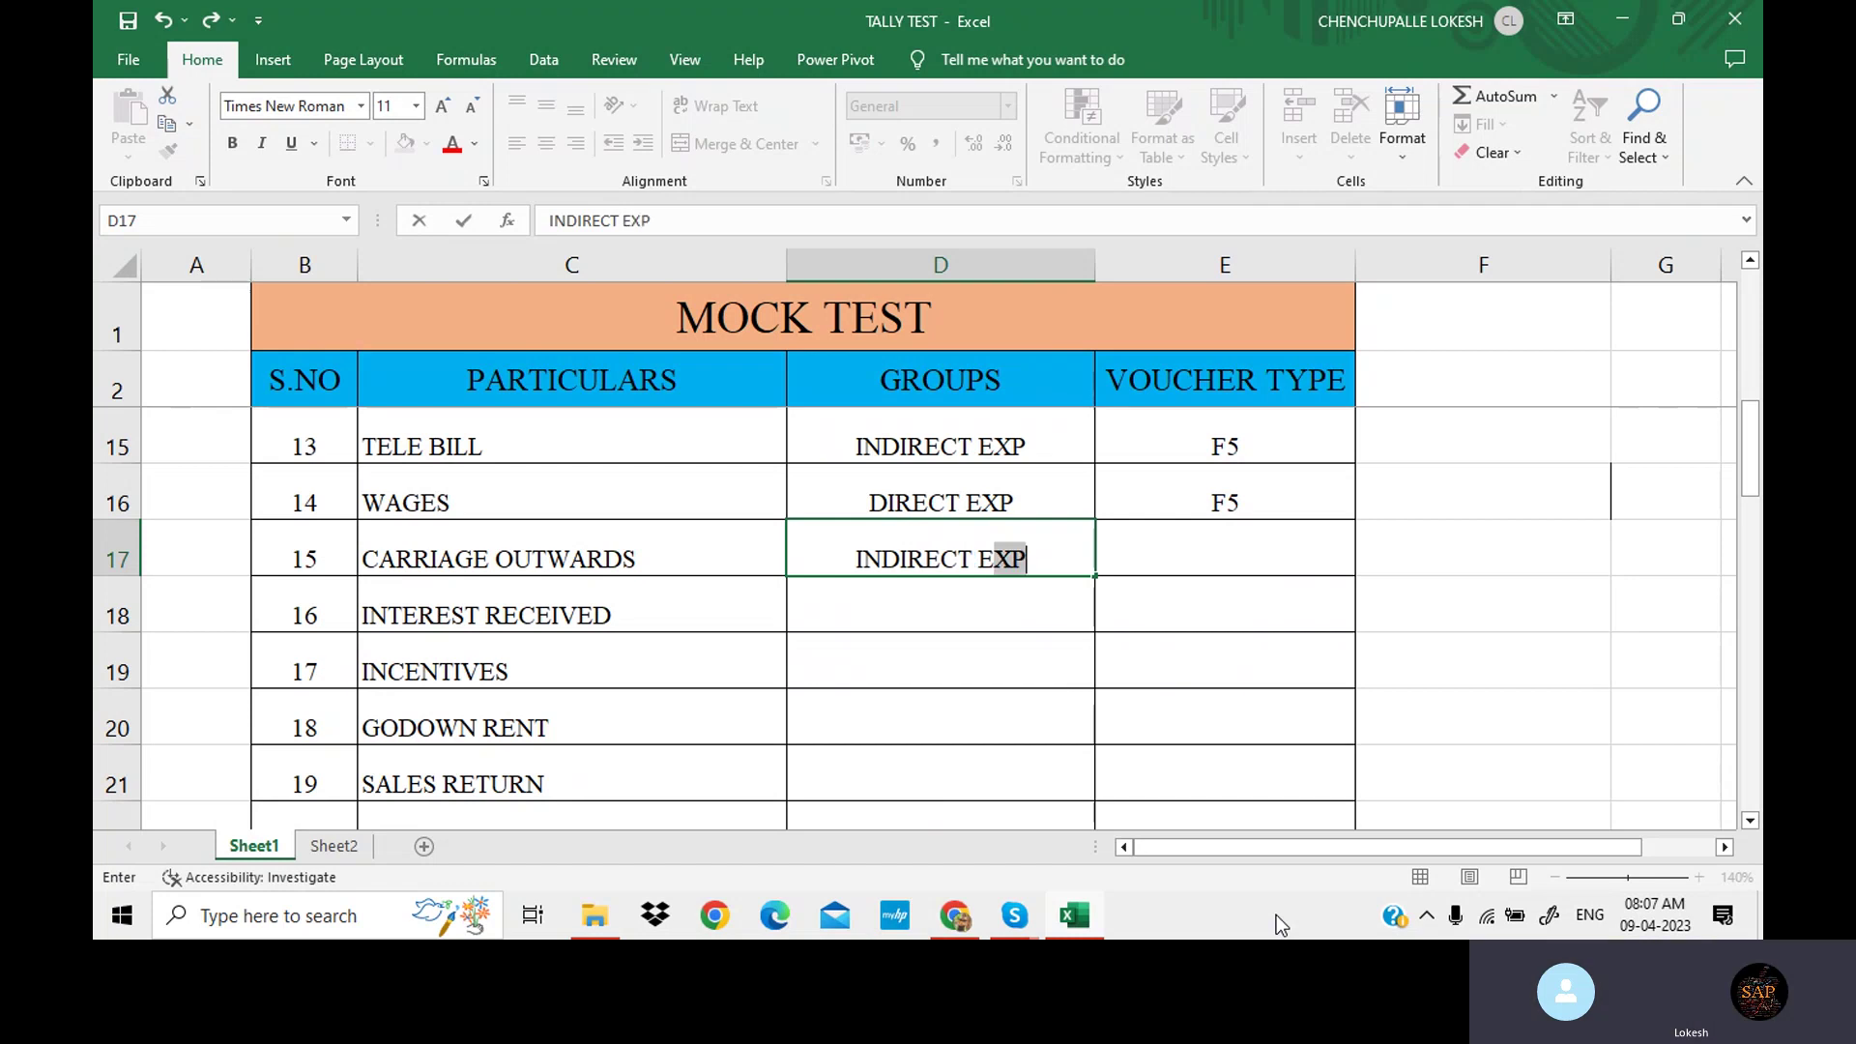
key("Tab")
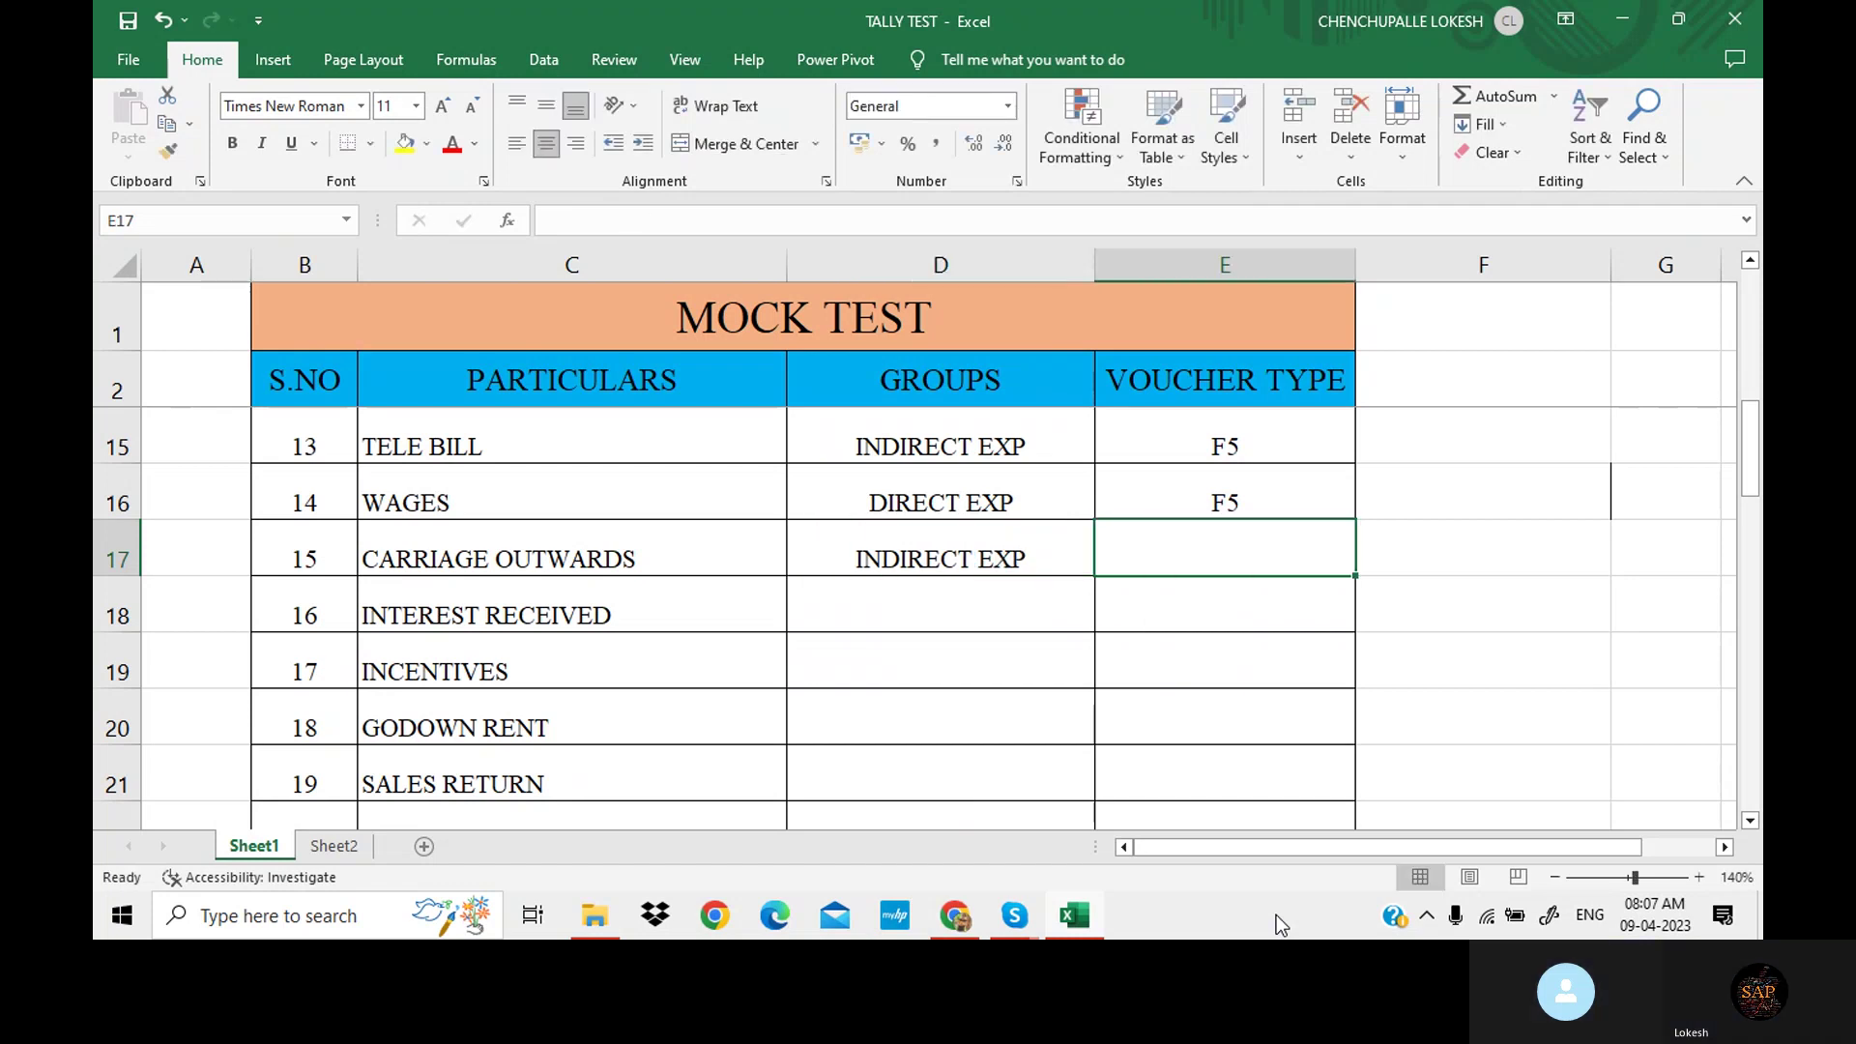
type("F5")
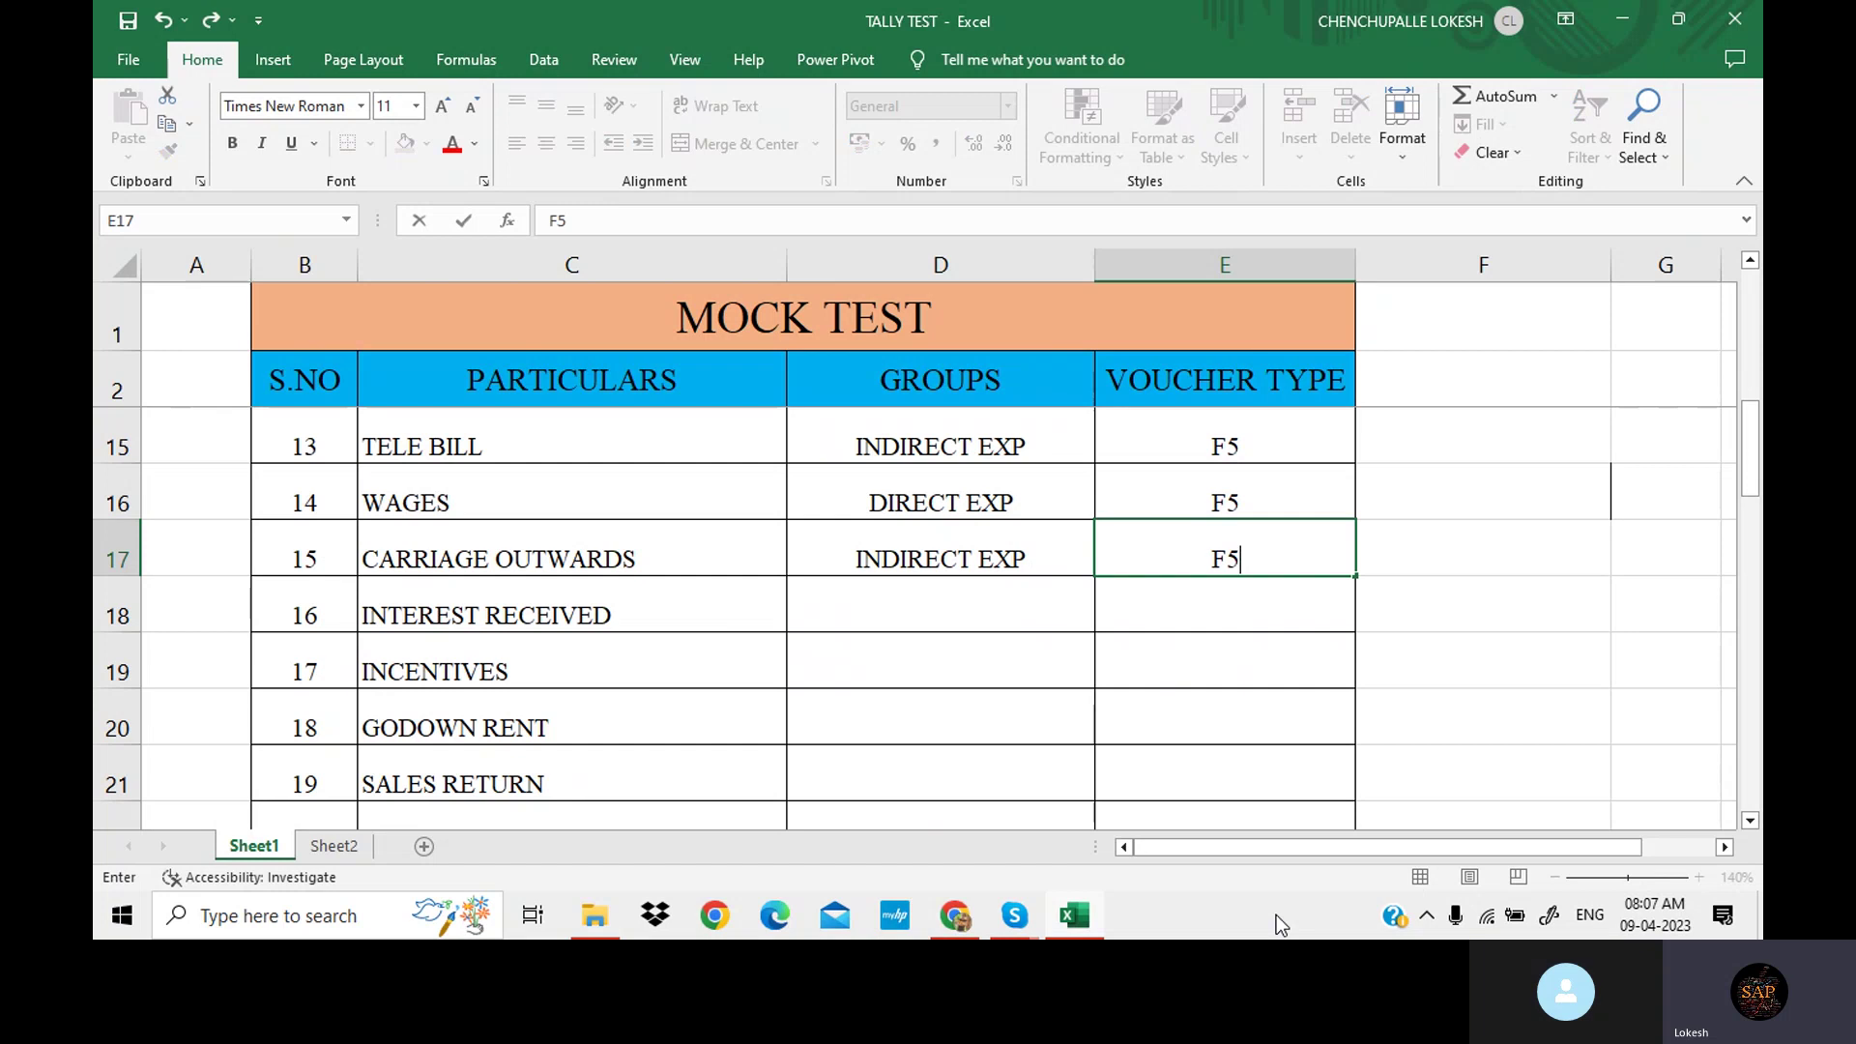
key("Return")
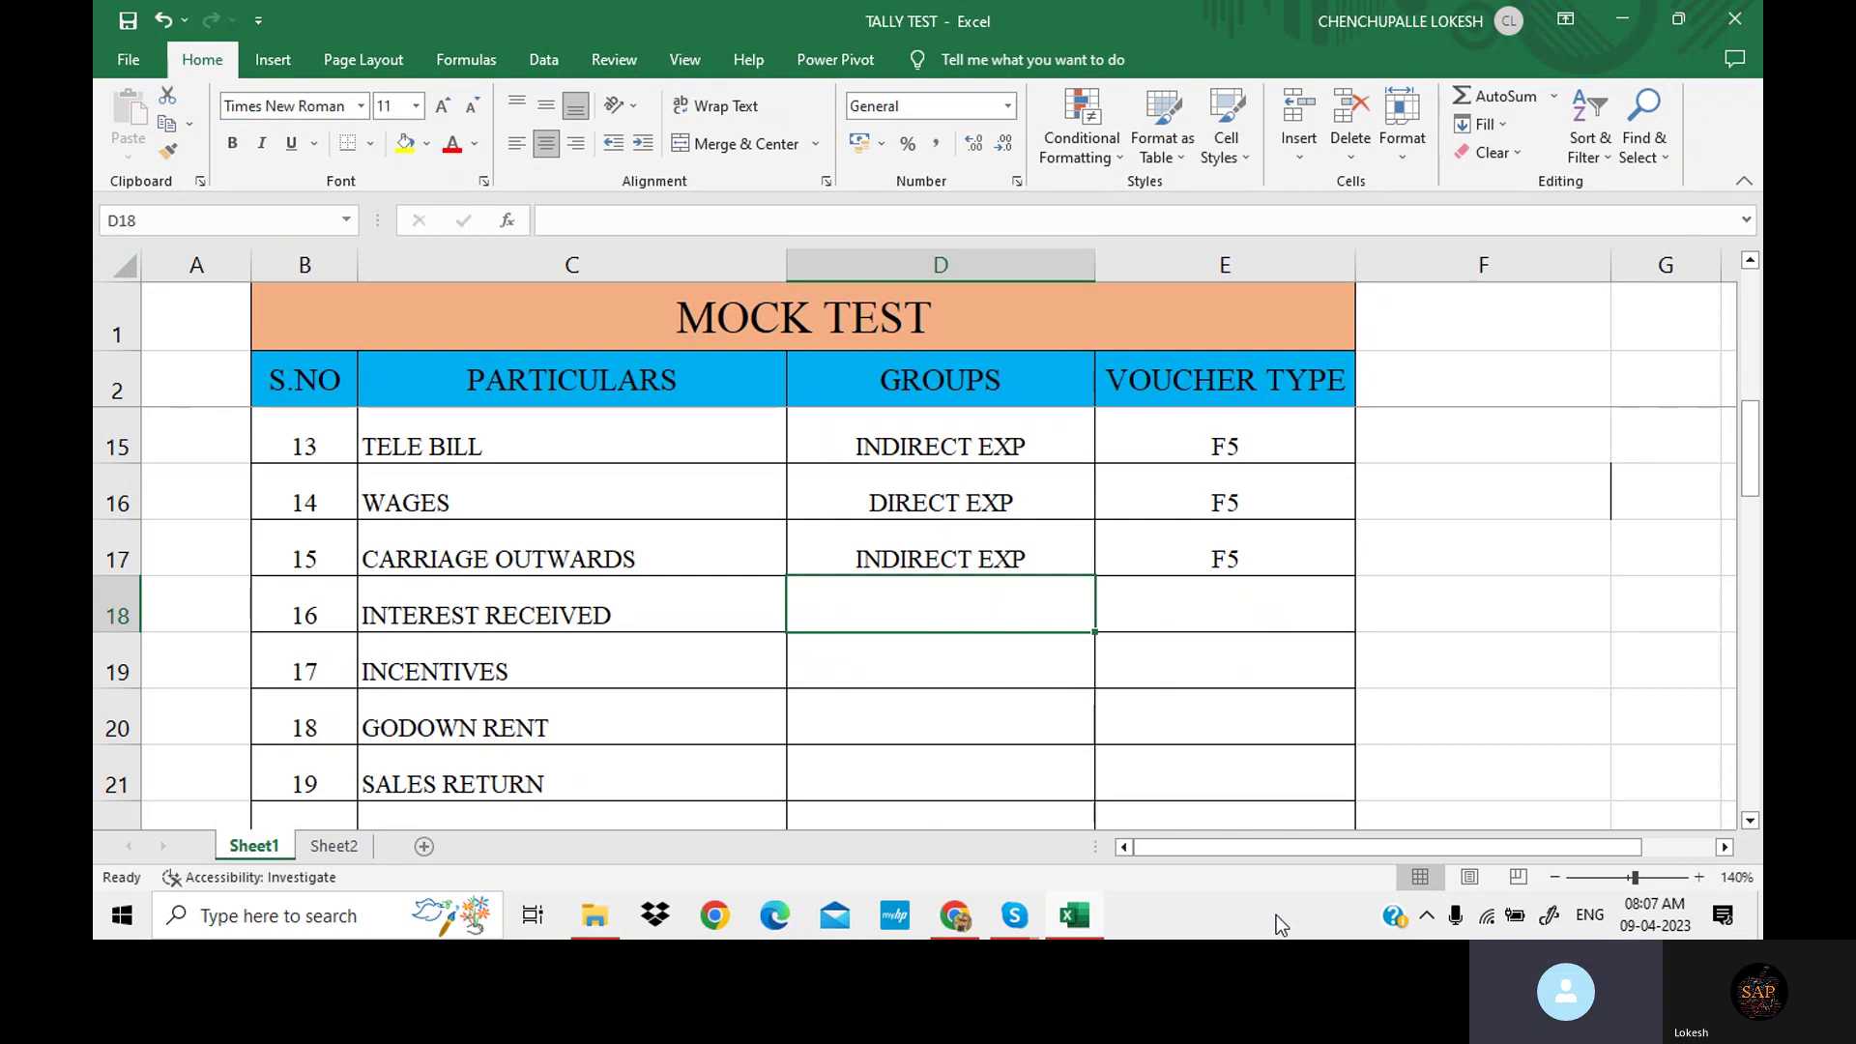
Enter INDIRECT INCOME/F6 for INTEREST RECEIVED and INDIRECT EXP/F5 for INCENTIVES.
type("I")
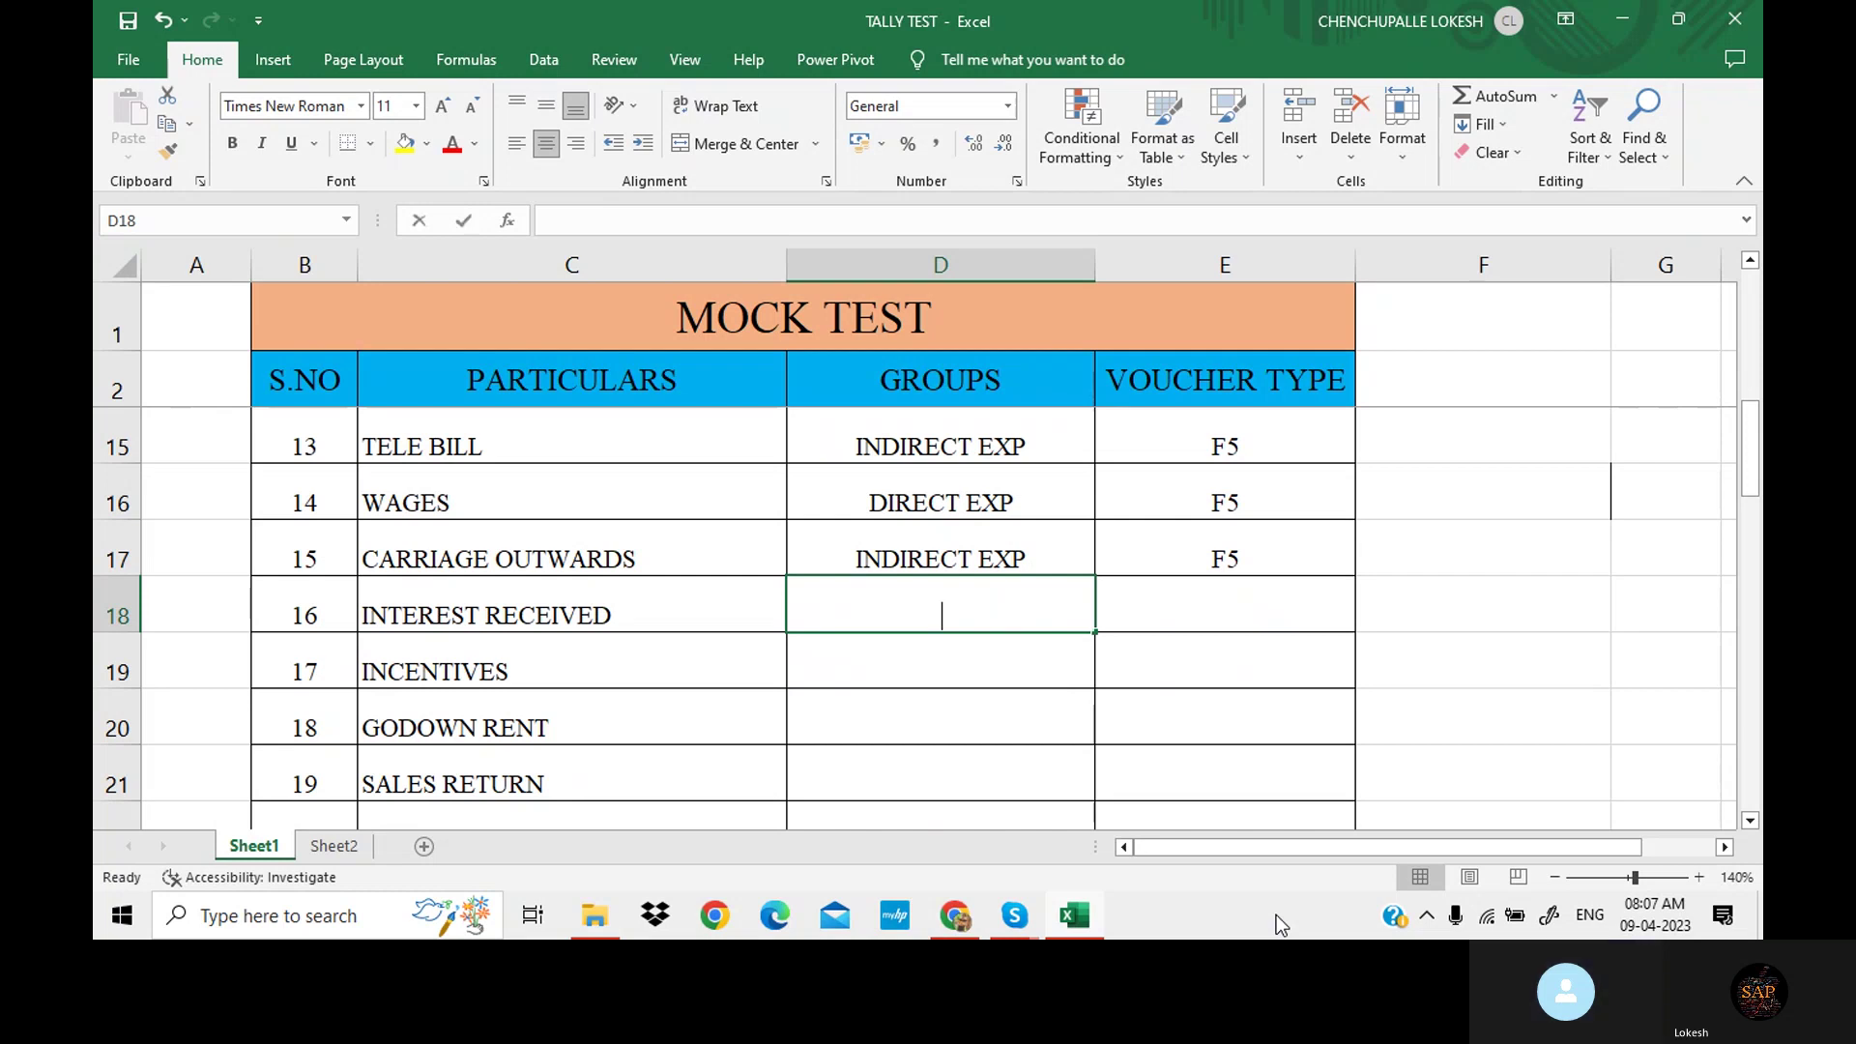
type("NDIR")
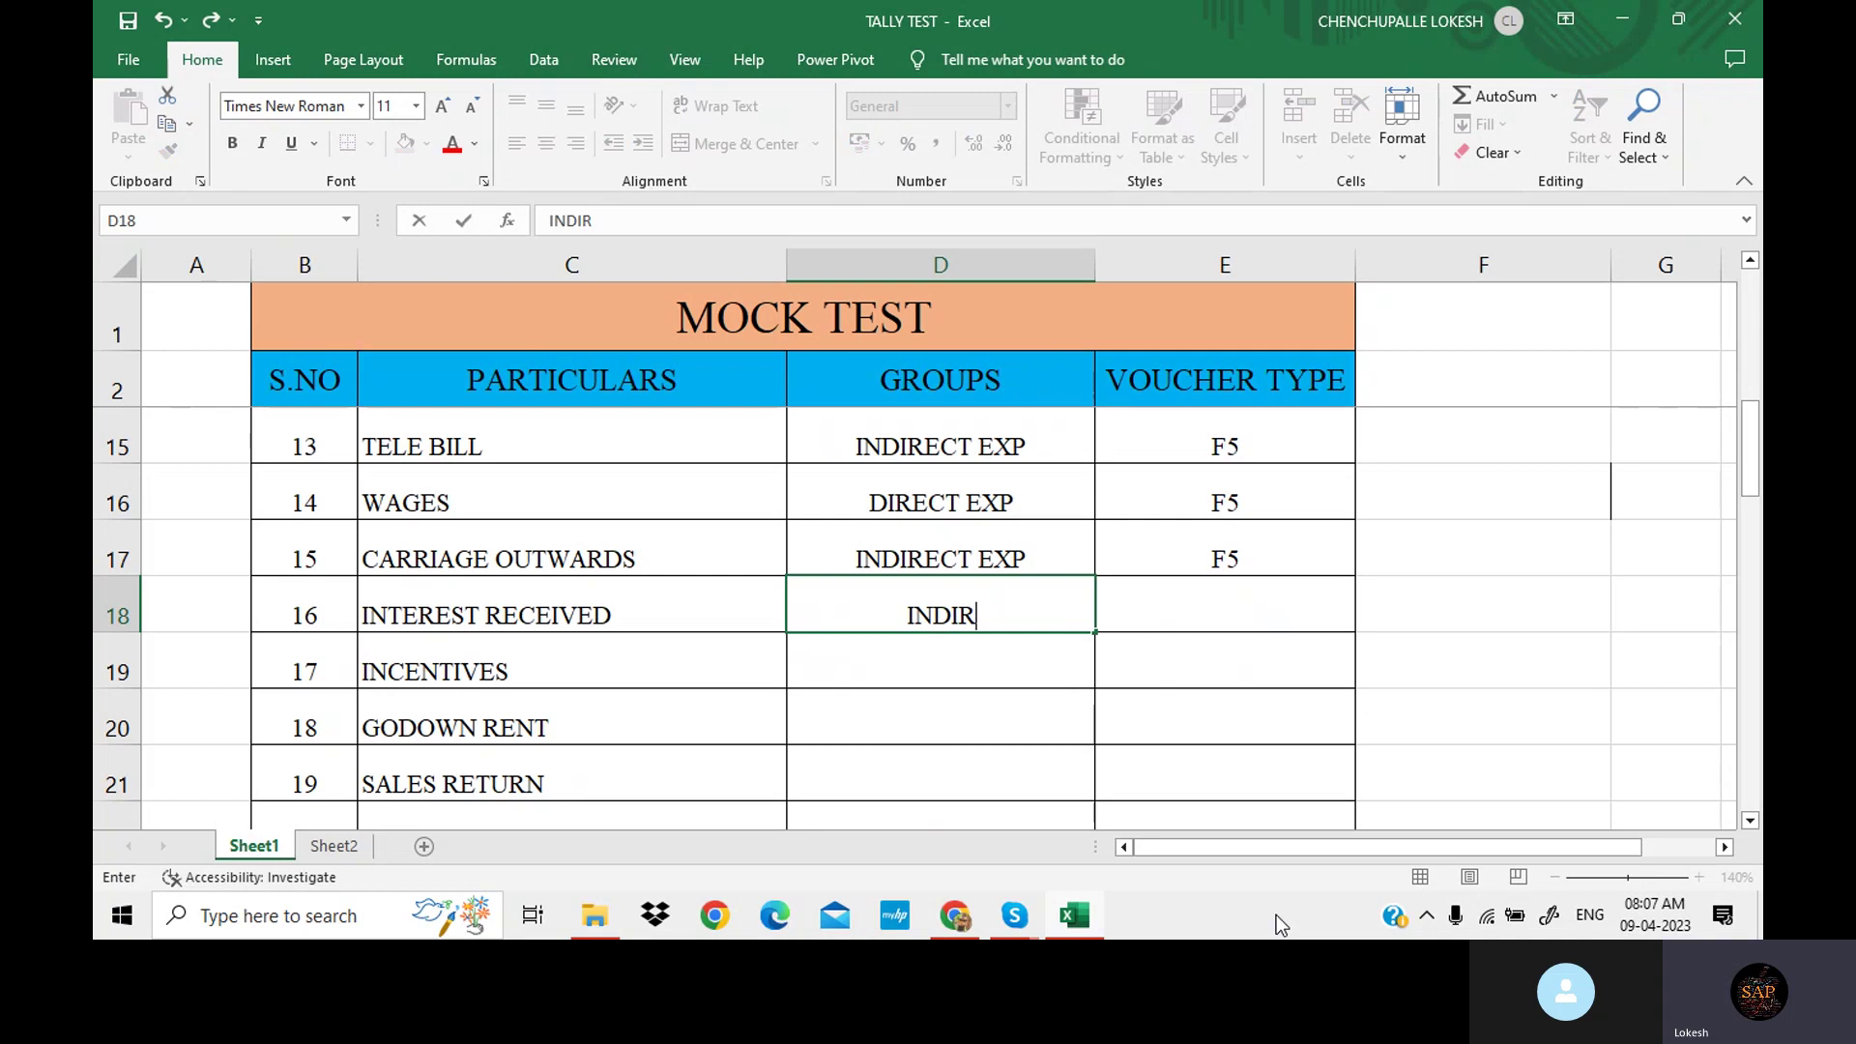
type("ECT IN")
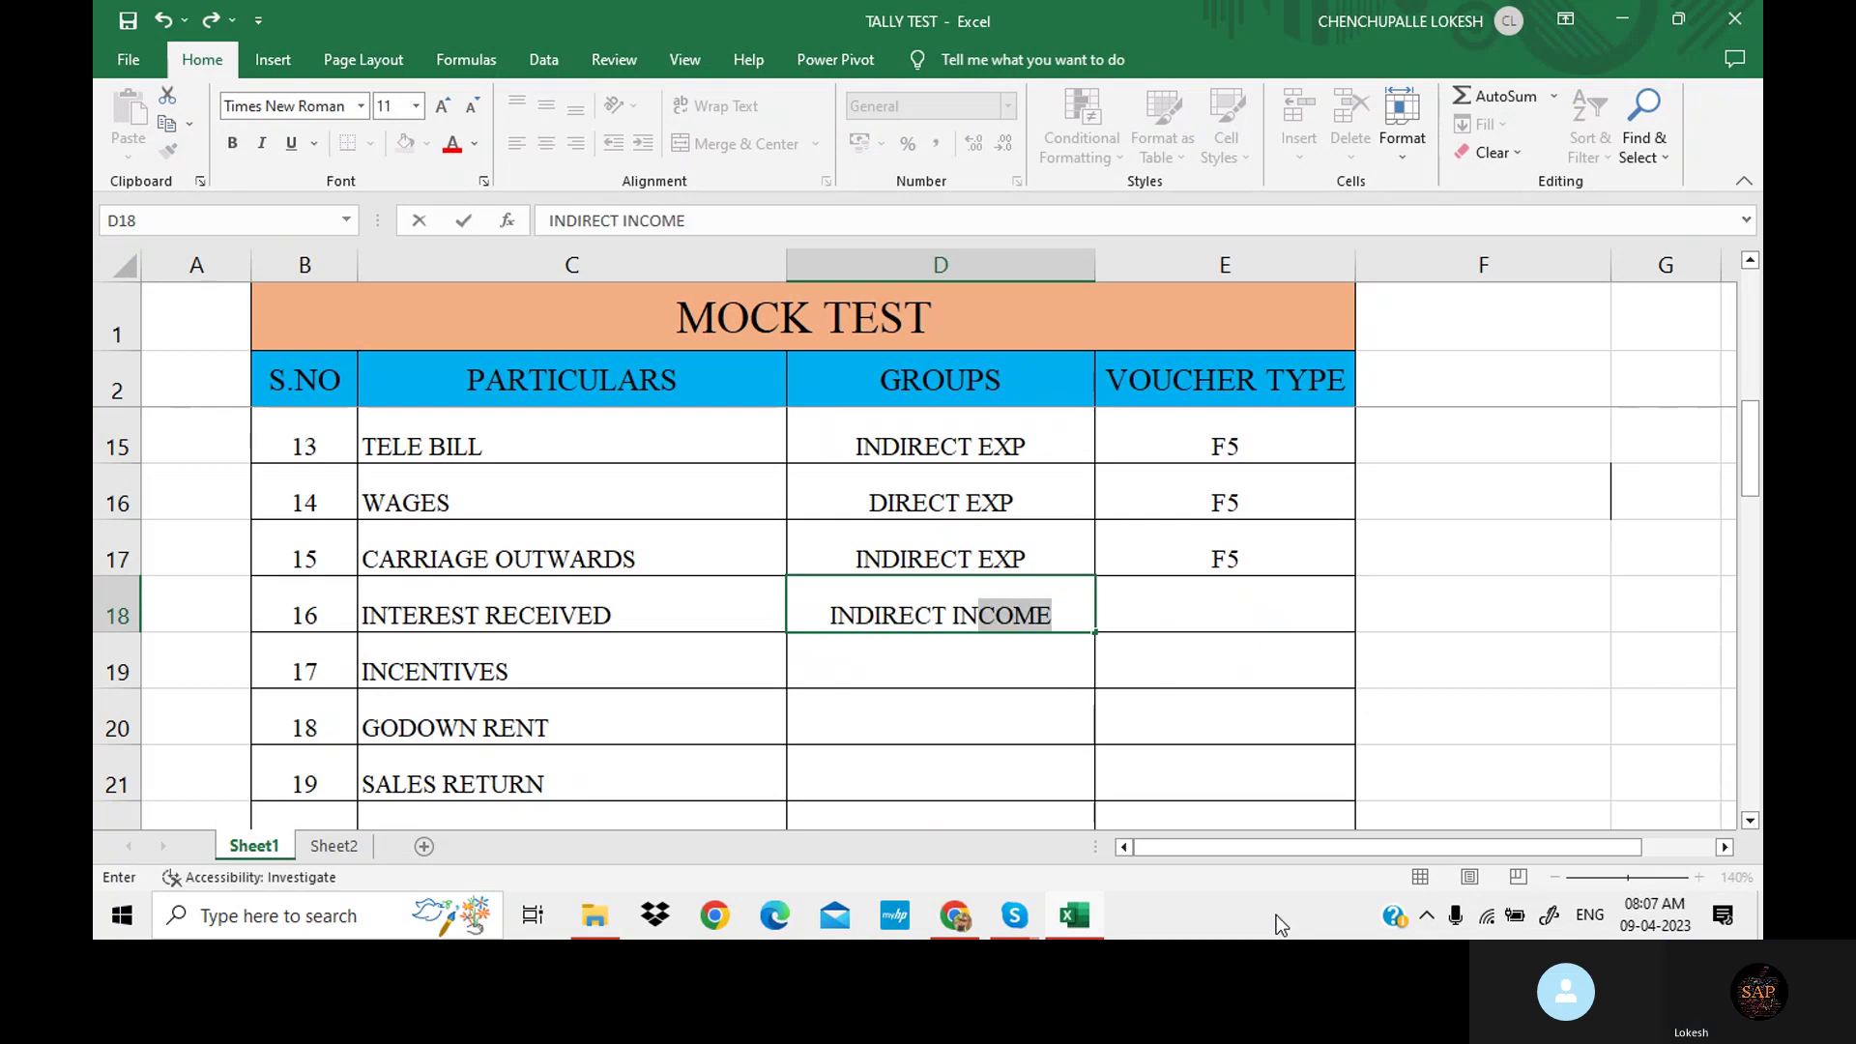
key("Tab")
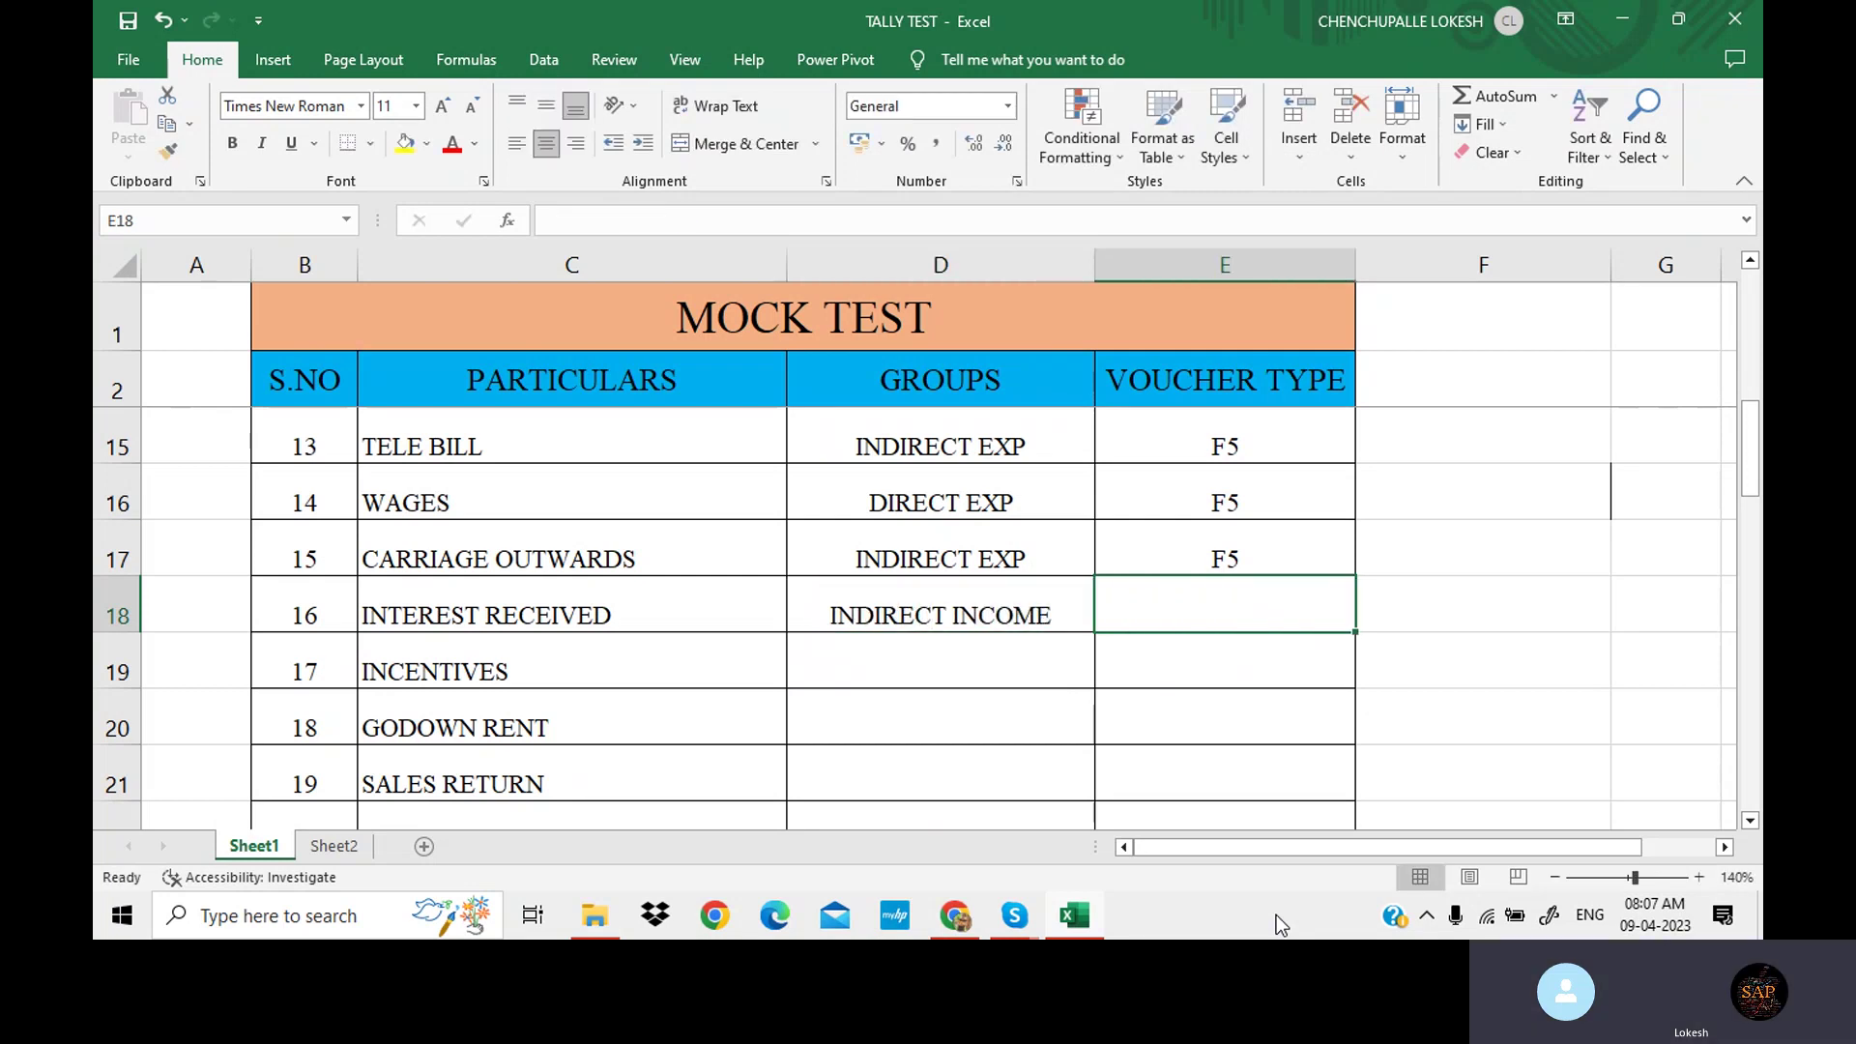
type("F")
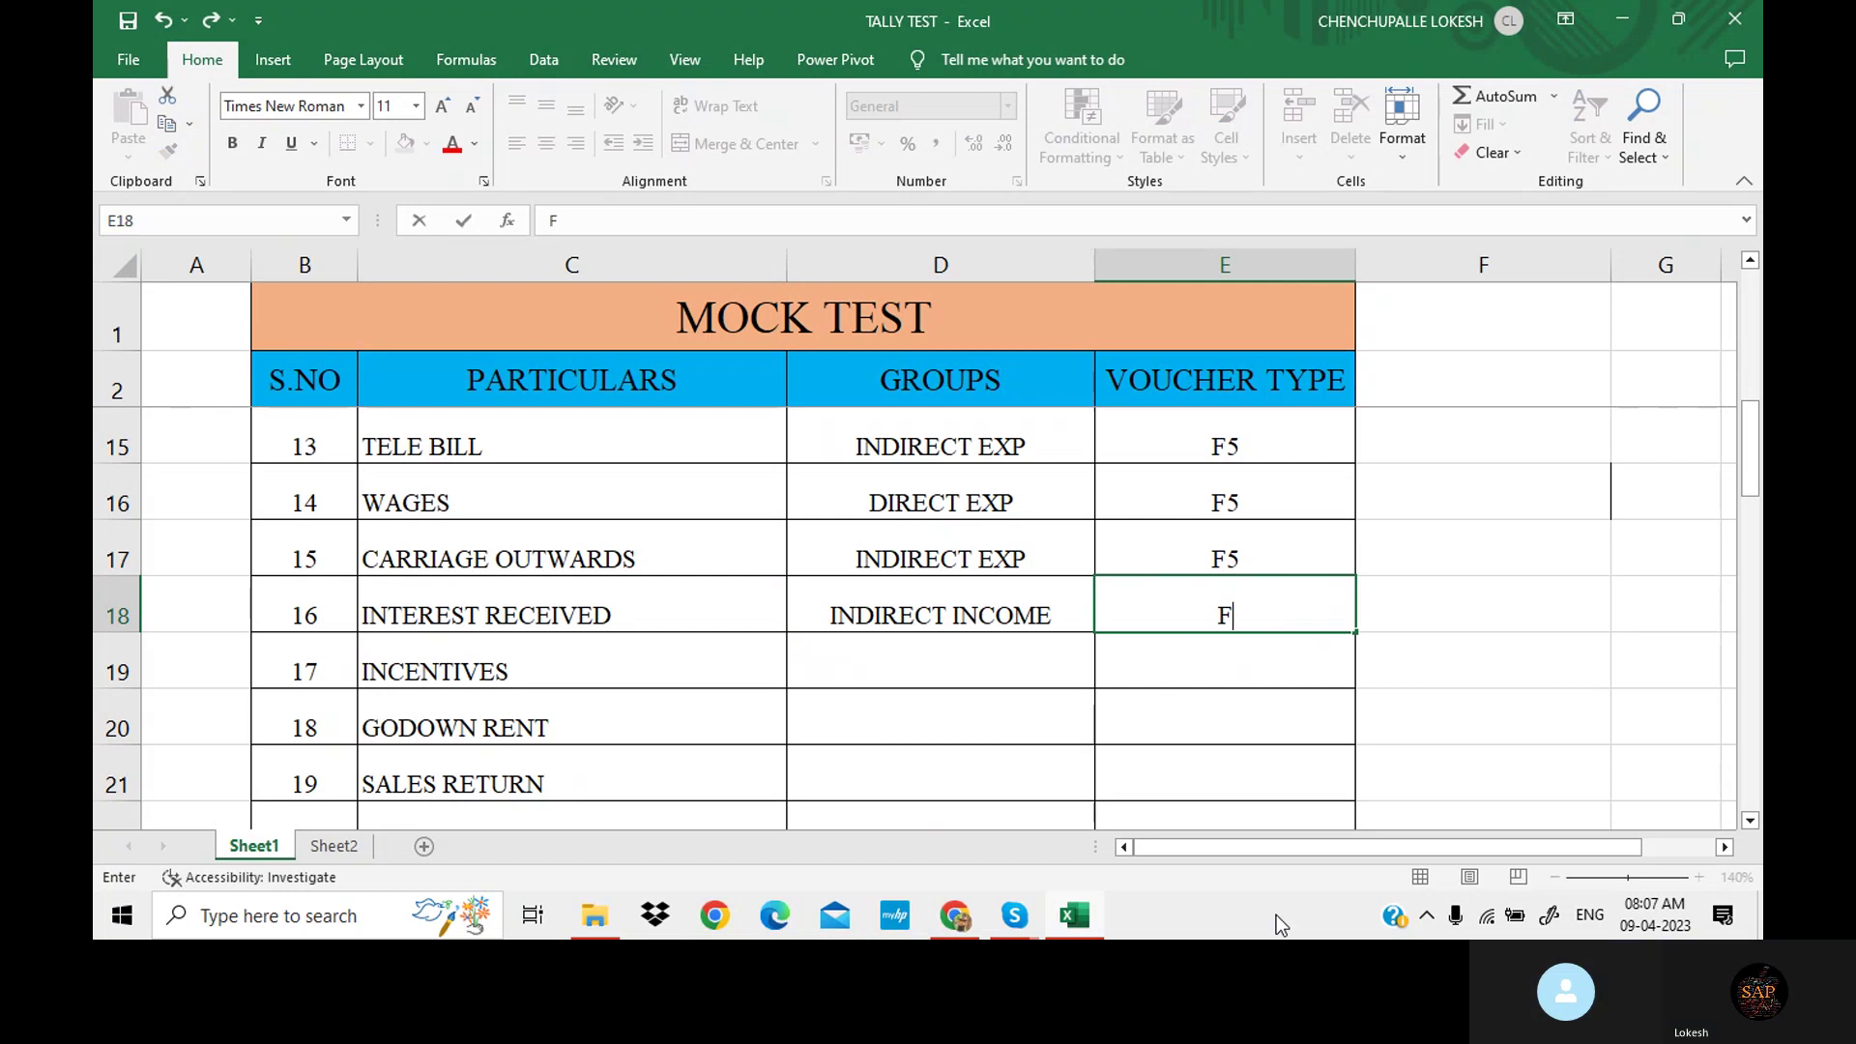
type("6")
key("Return")
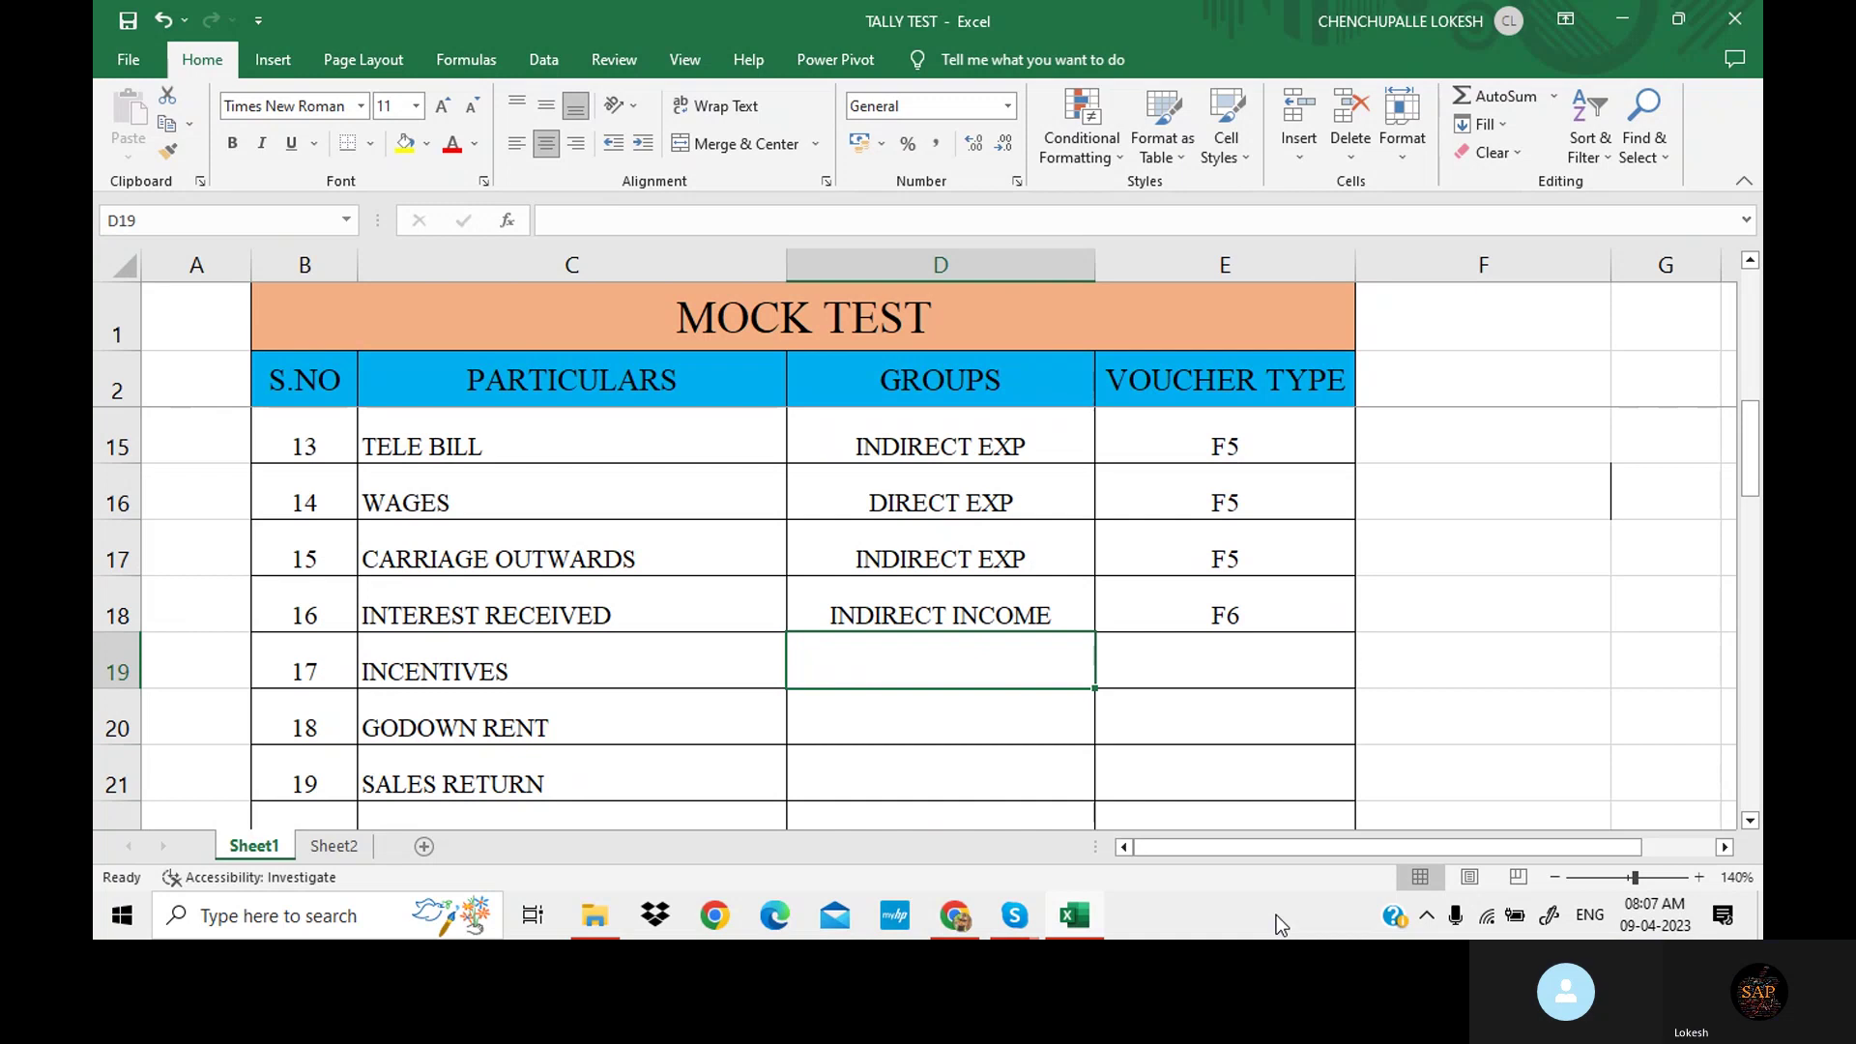
type("INDIRE")
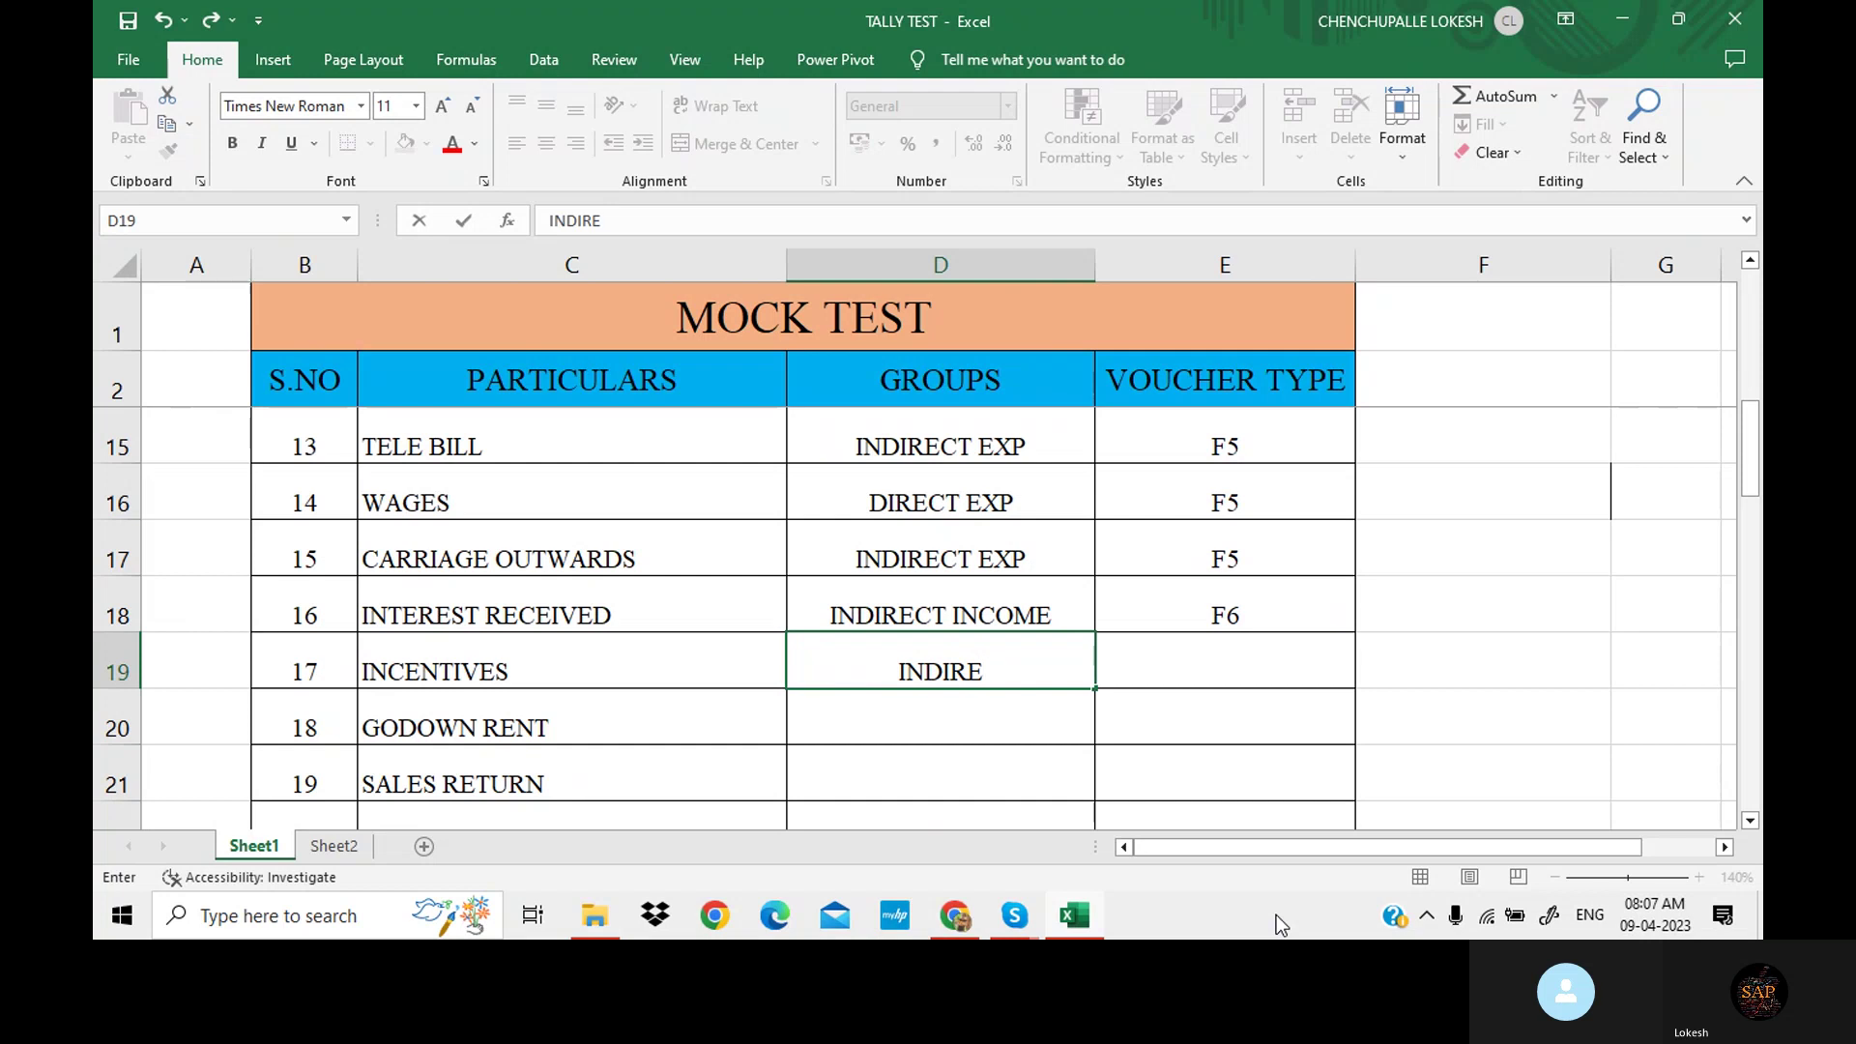
type("CT EXP")
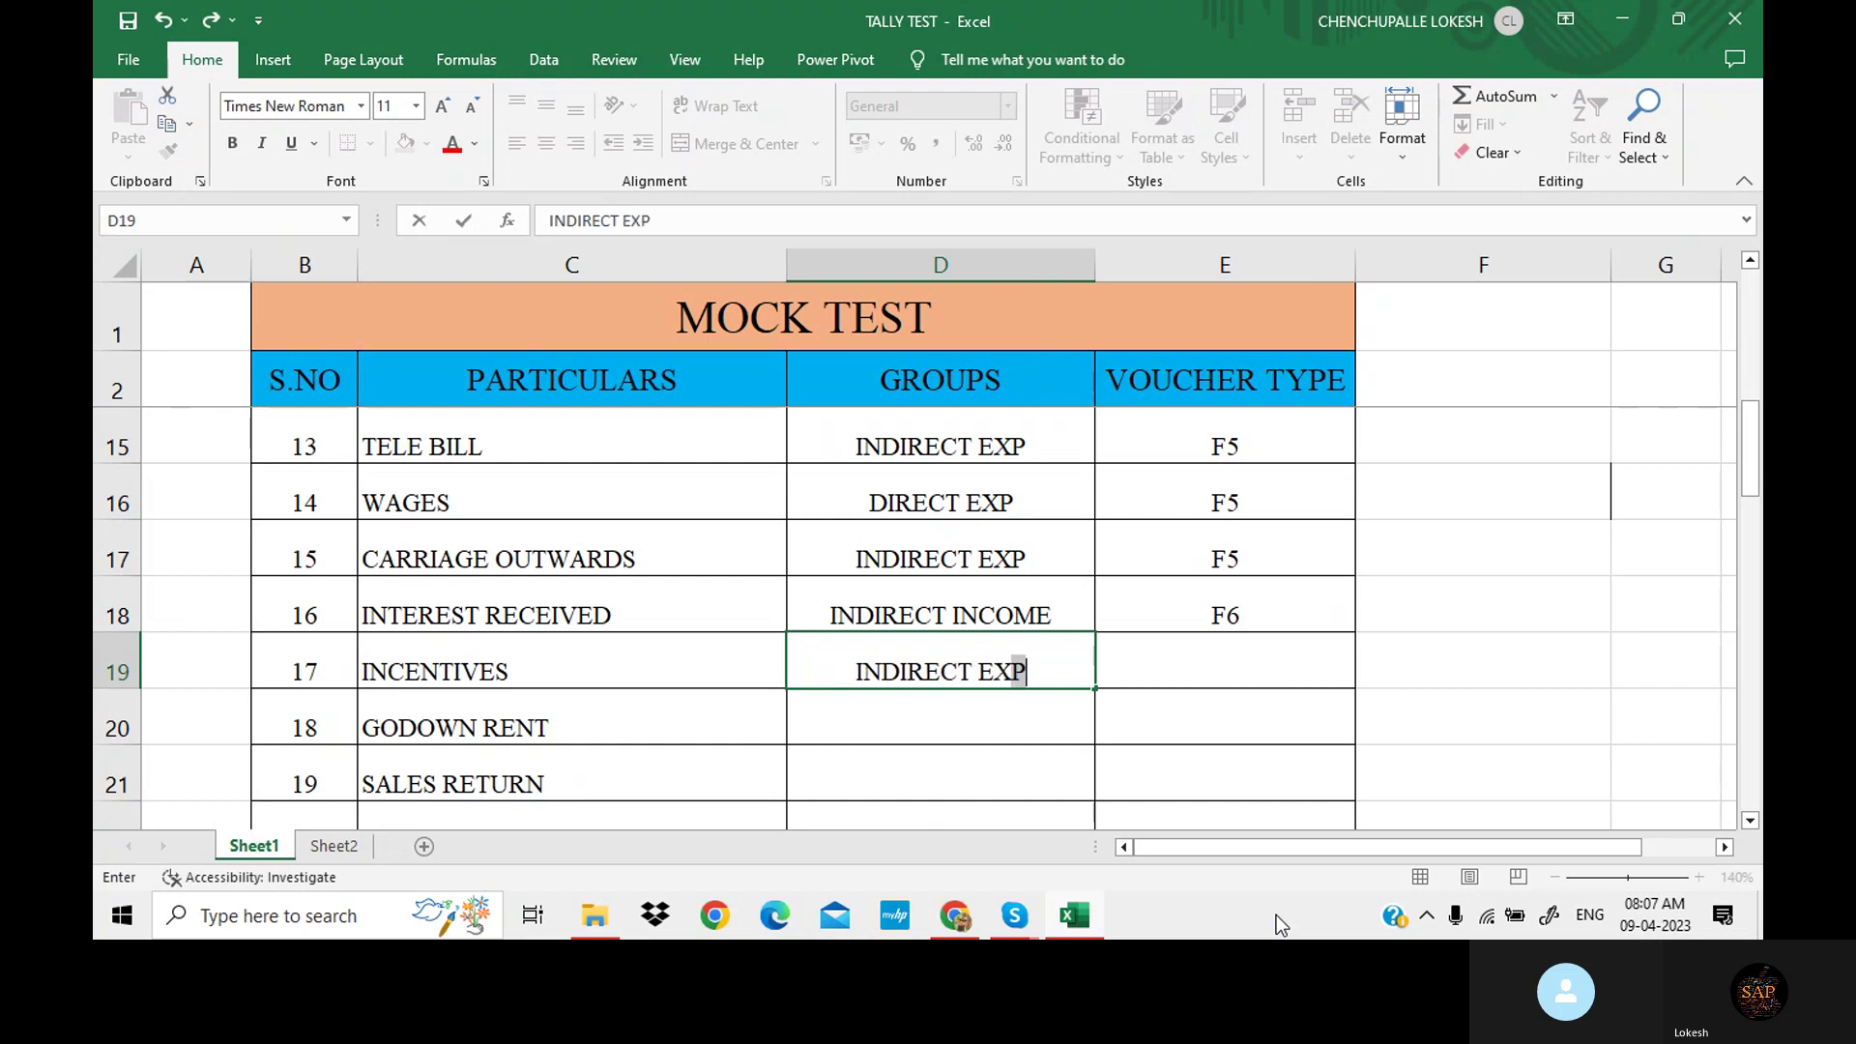
key("Tab")
type("F")
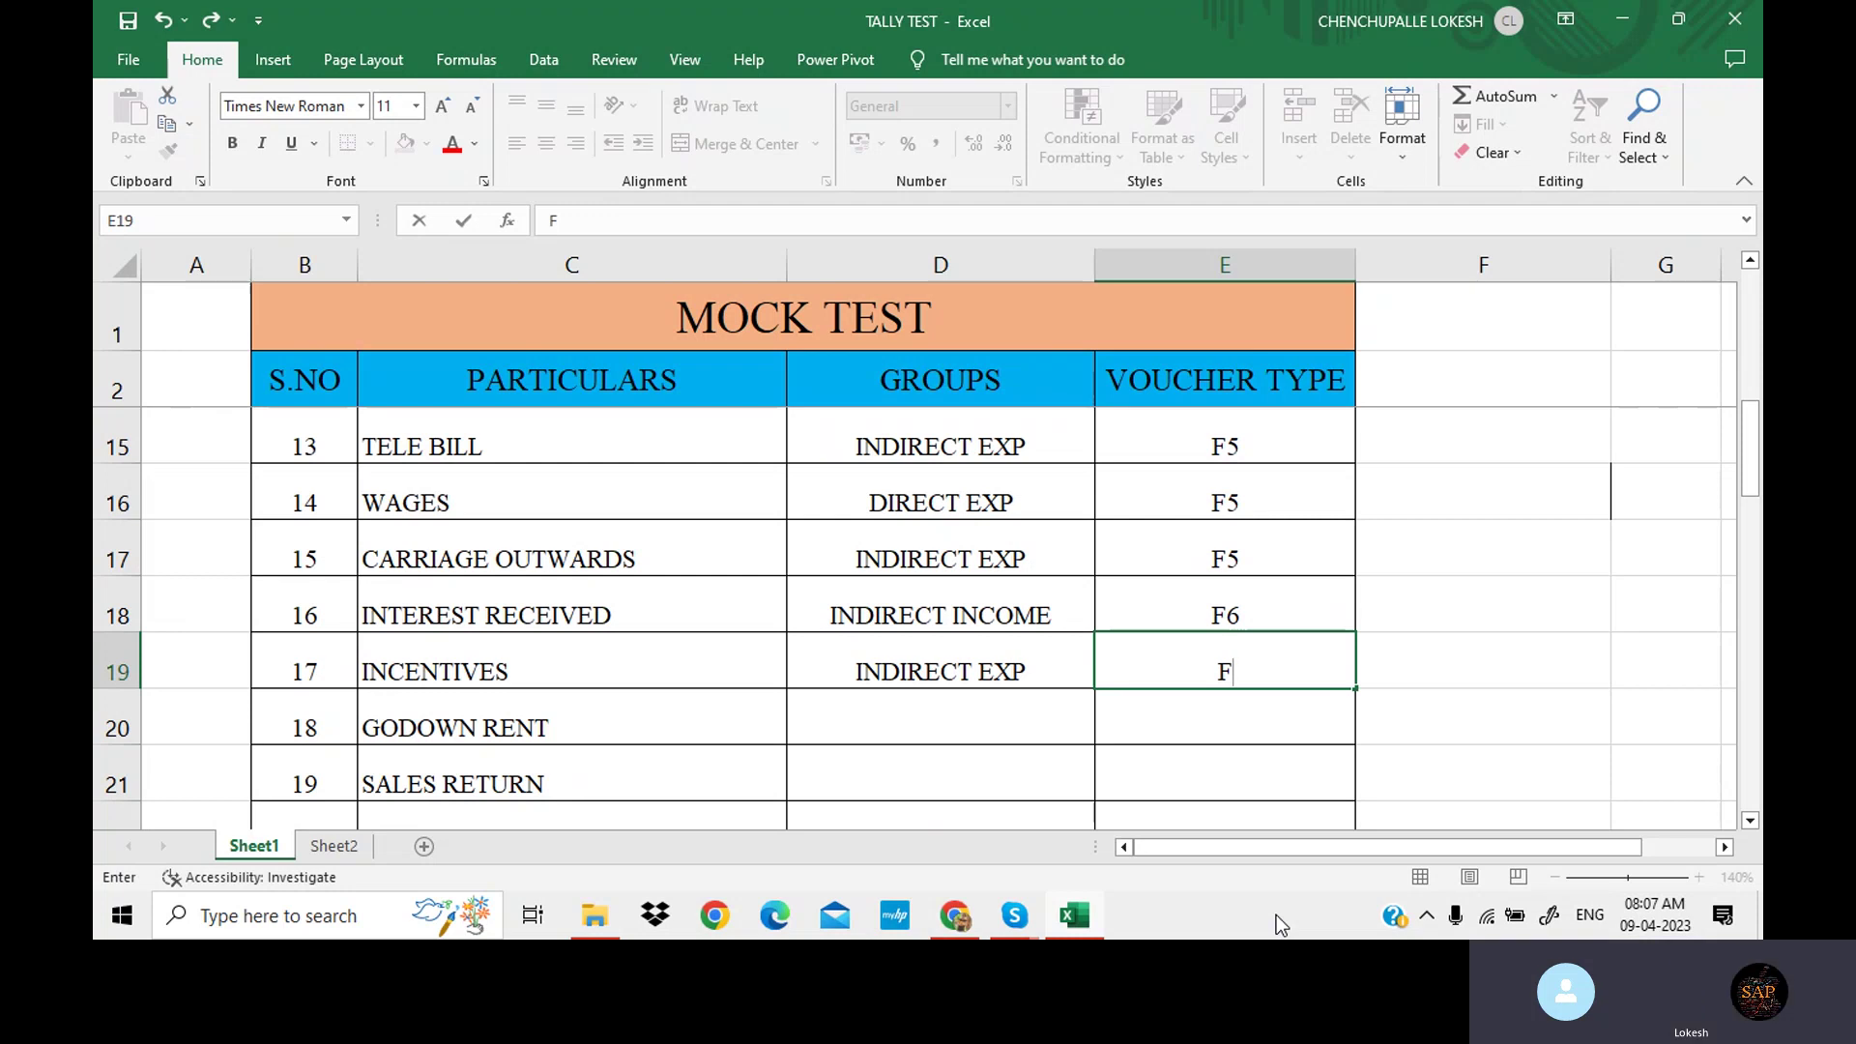
type("5")
key("Return")
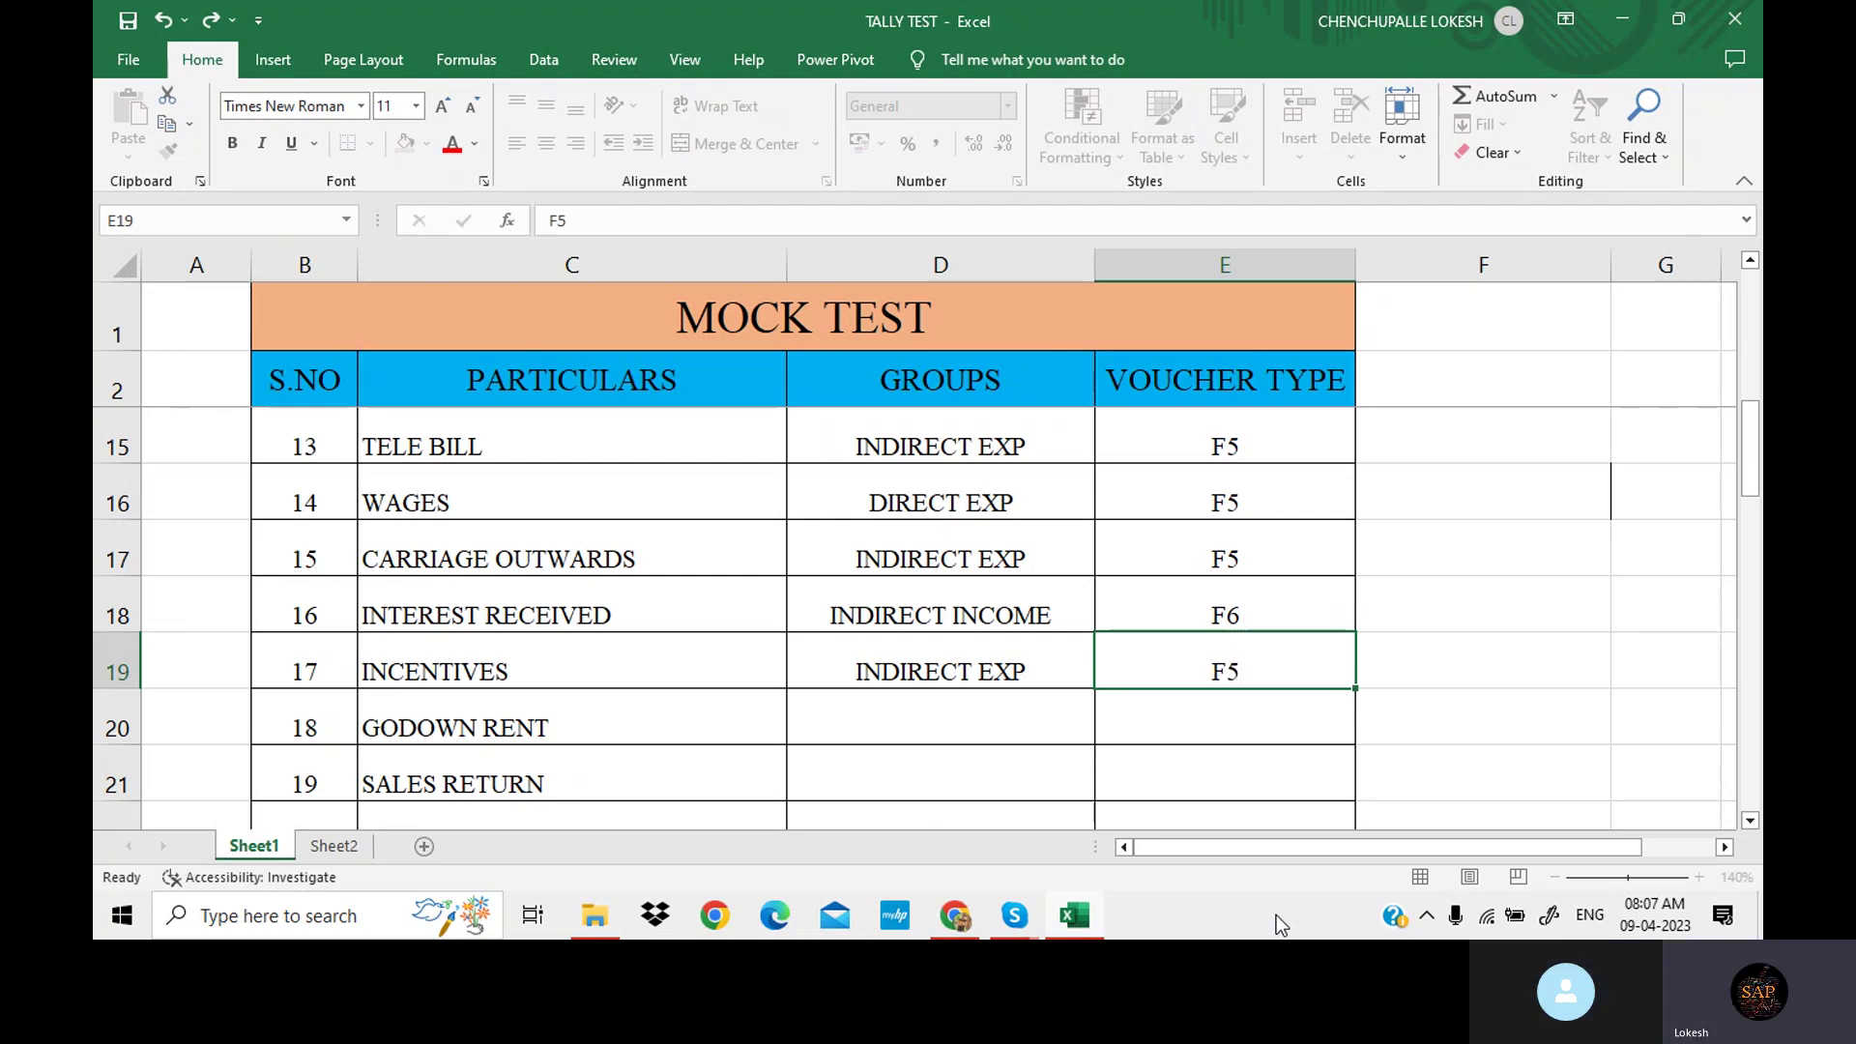
key("Return")
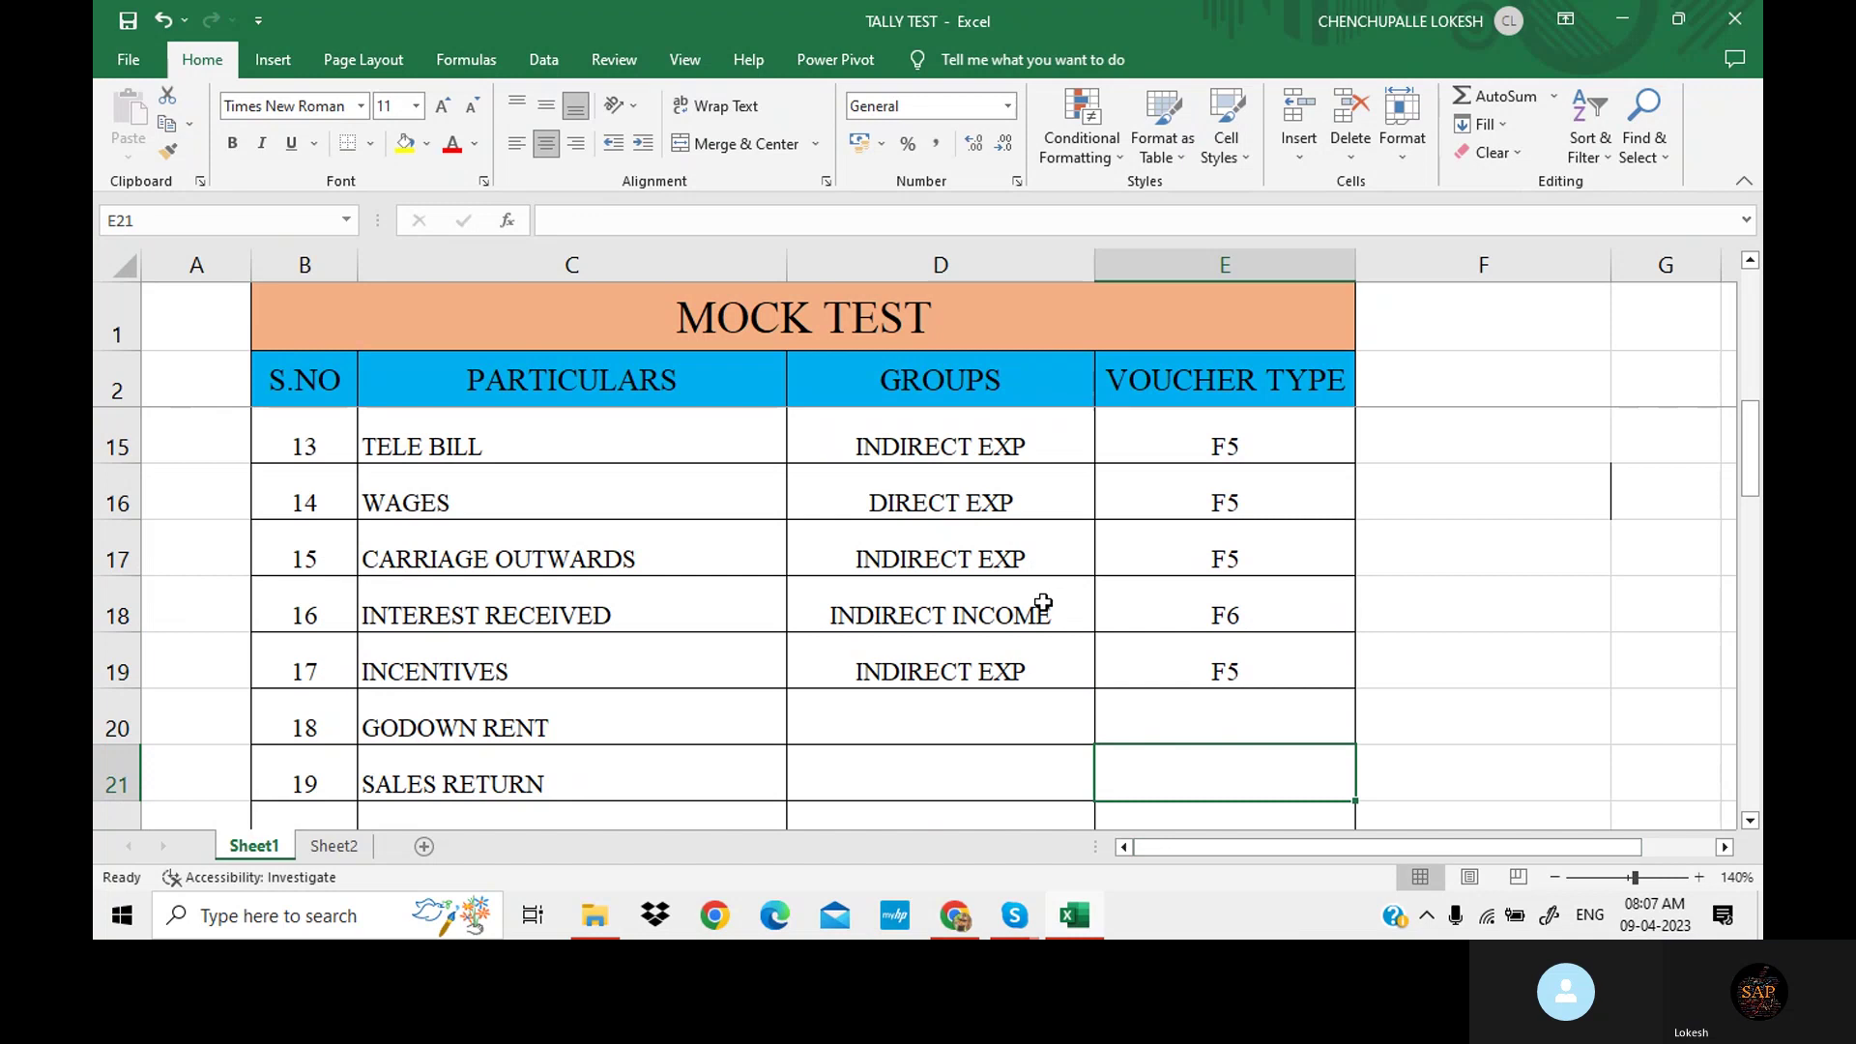
scroll(1036, 599, "down", 1)
scroll(1024, 588, "down", 1)
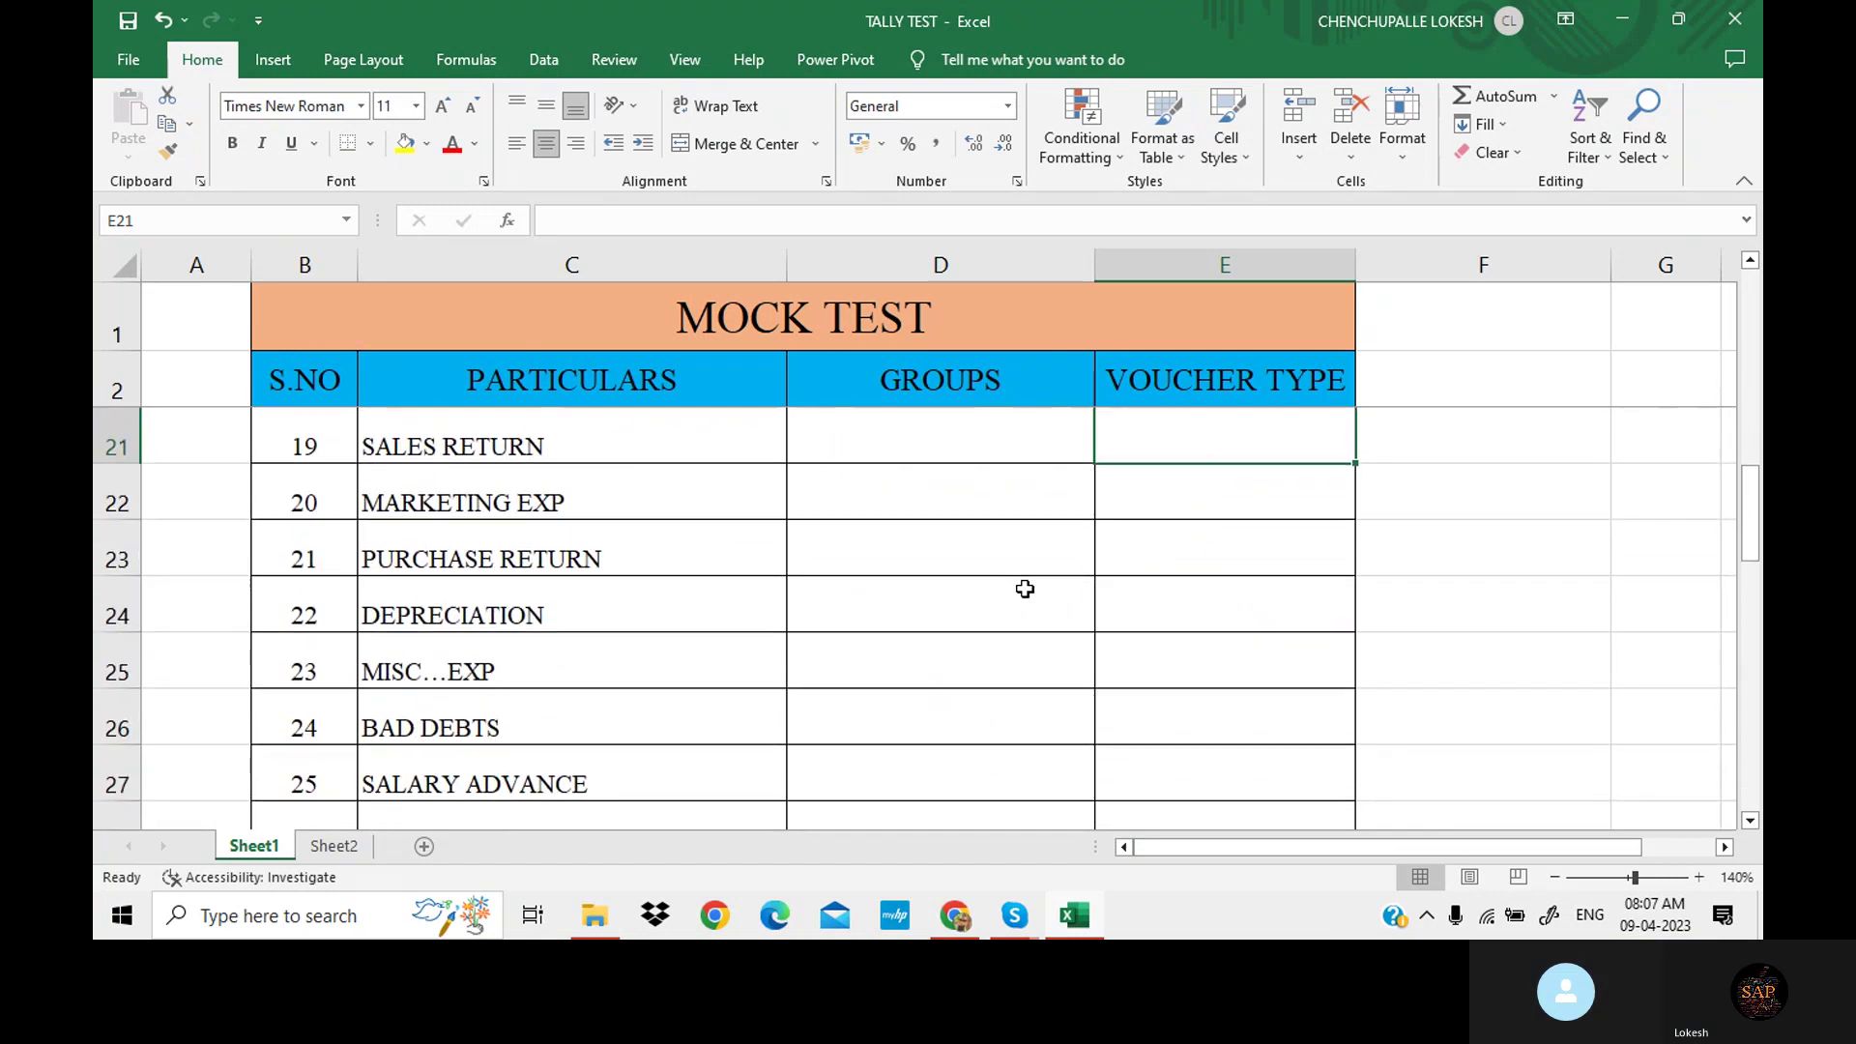
scroll(1022, 588, "up", 1)
Enter DIRECT EXP/F5 for GODOWN RENT and SALES/F7 for SALES RETURN.
left_click(957, 566)
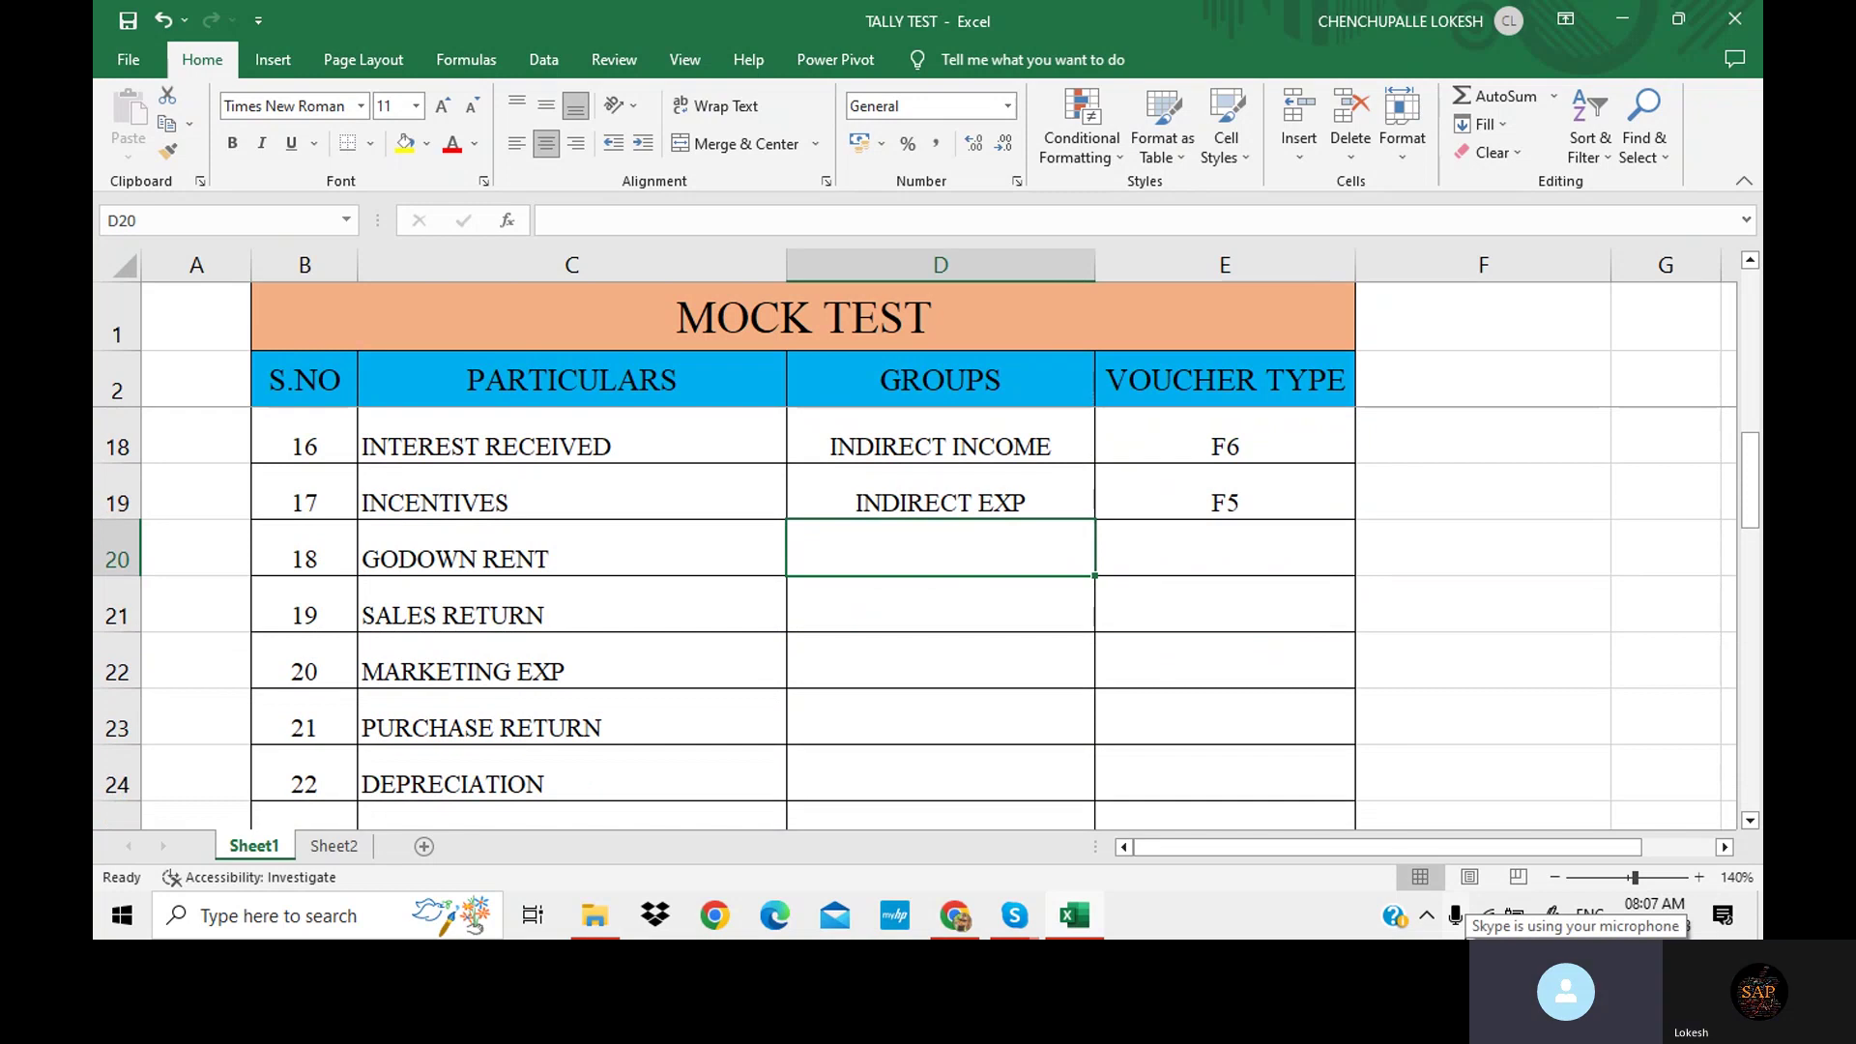
type("DIRECT EXP")
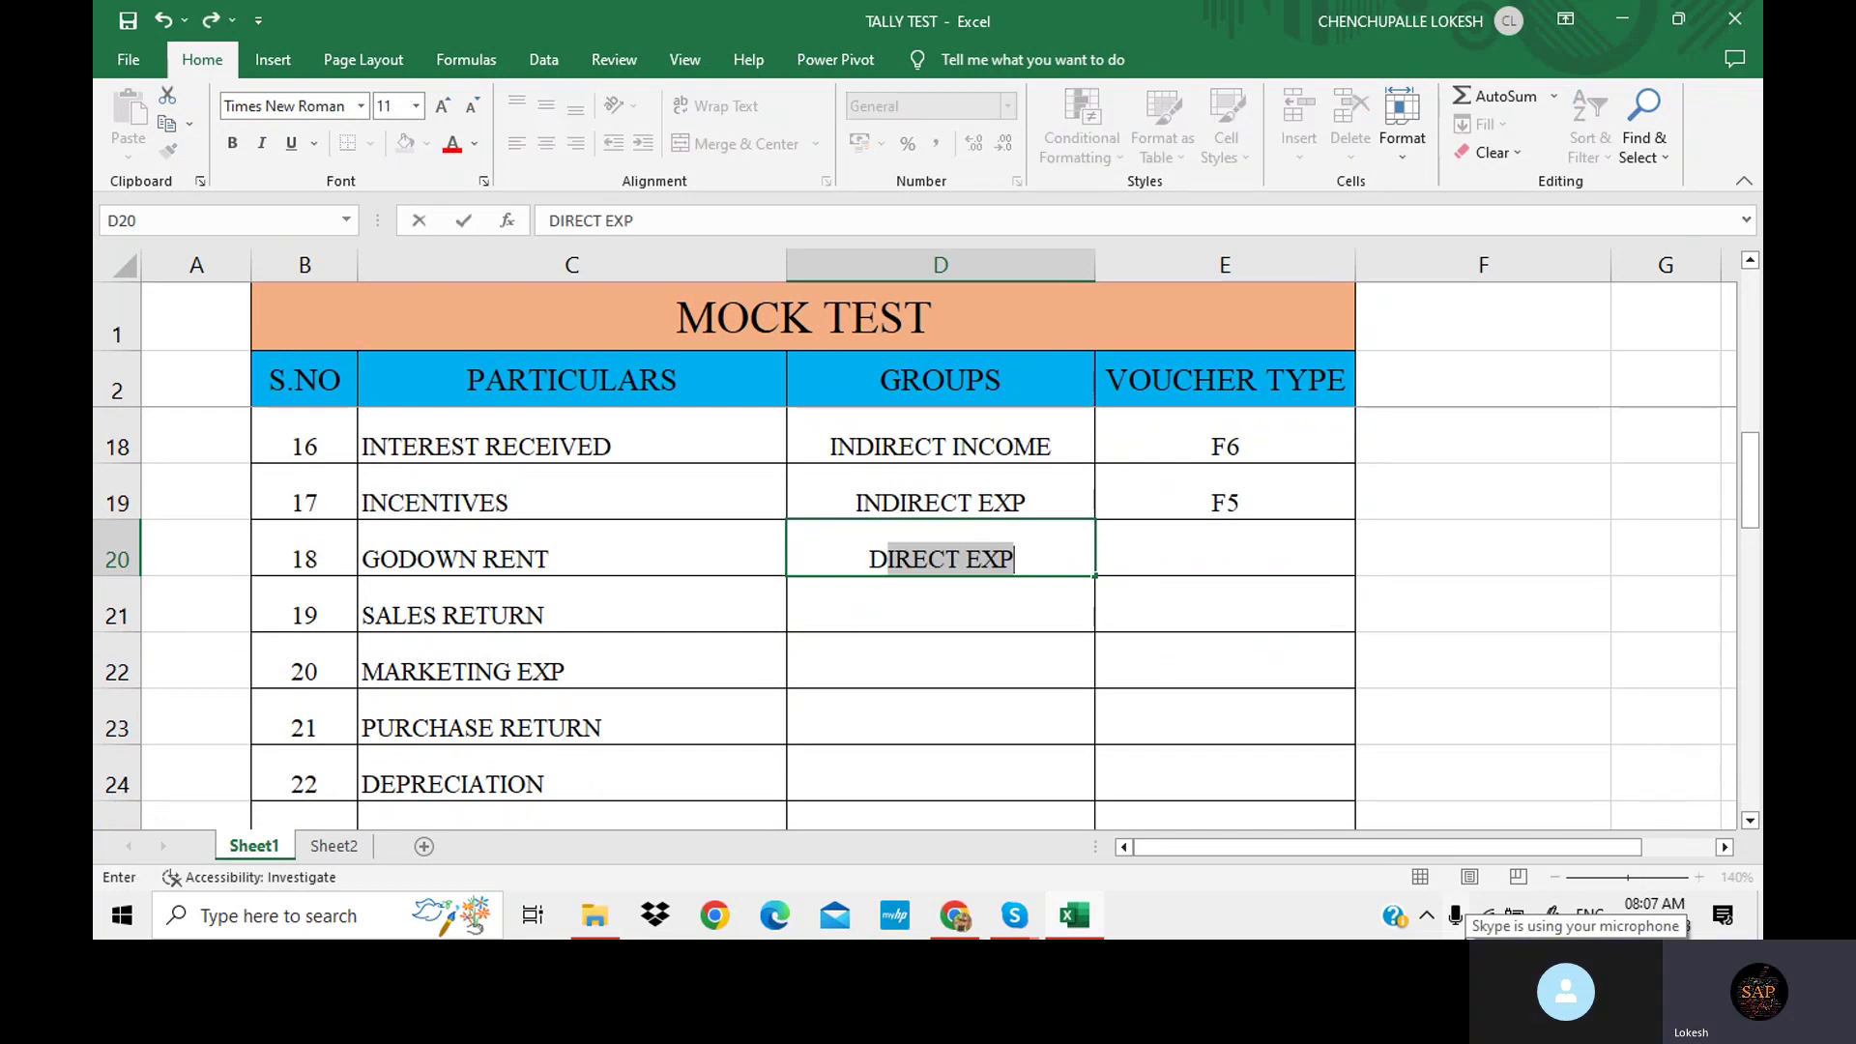
key("Tab")
type("F")
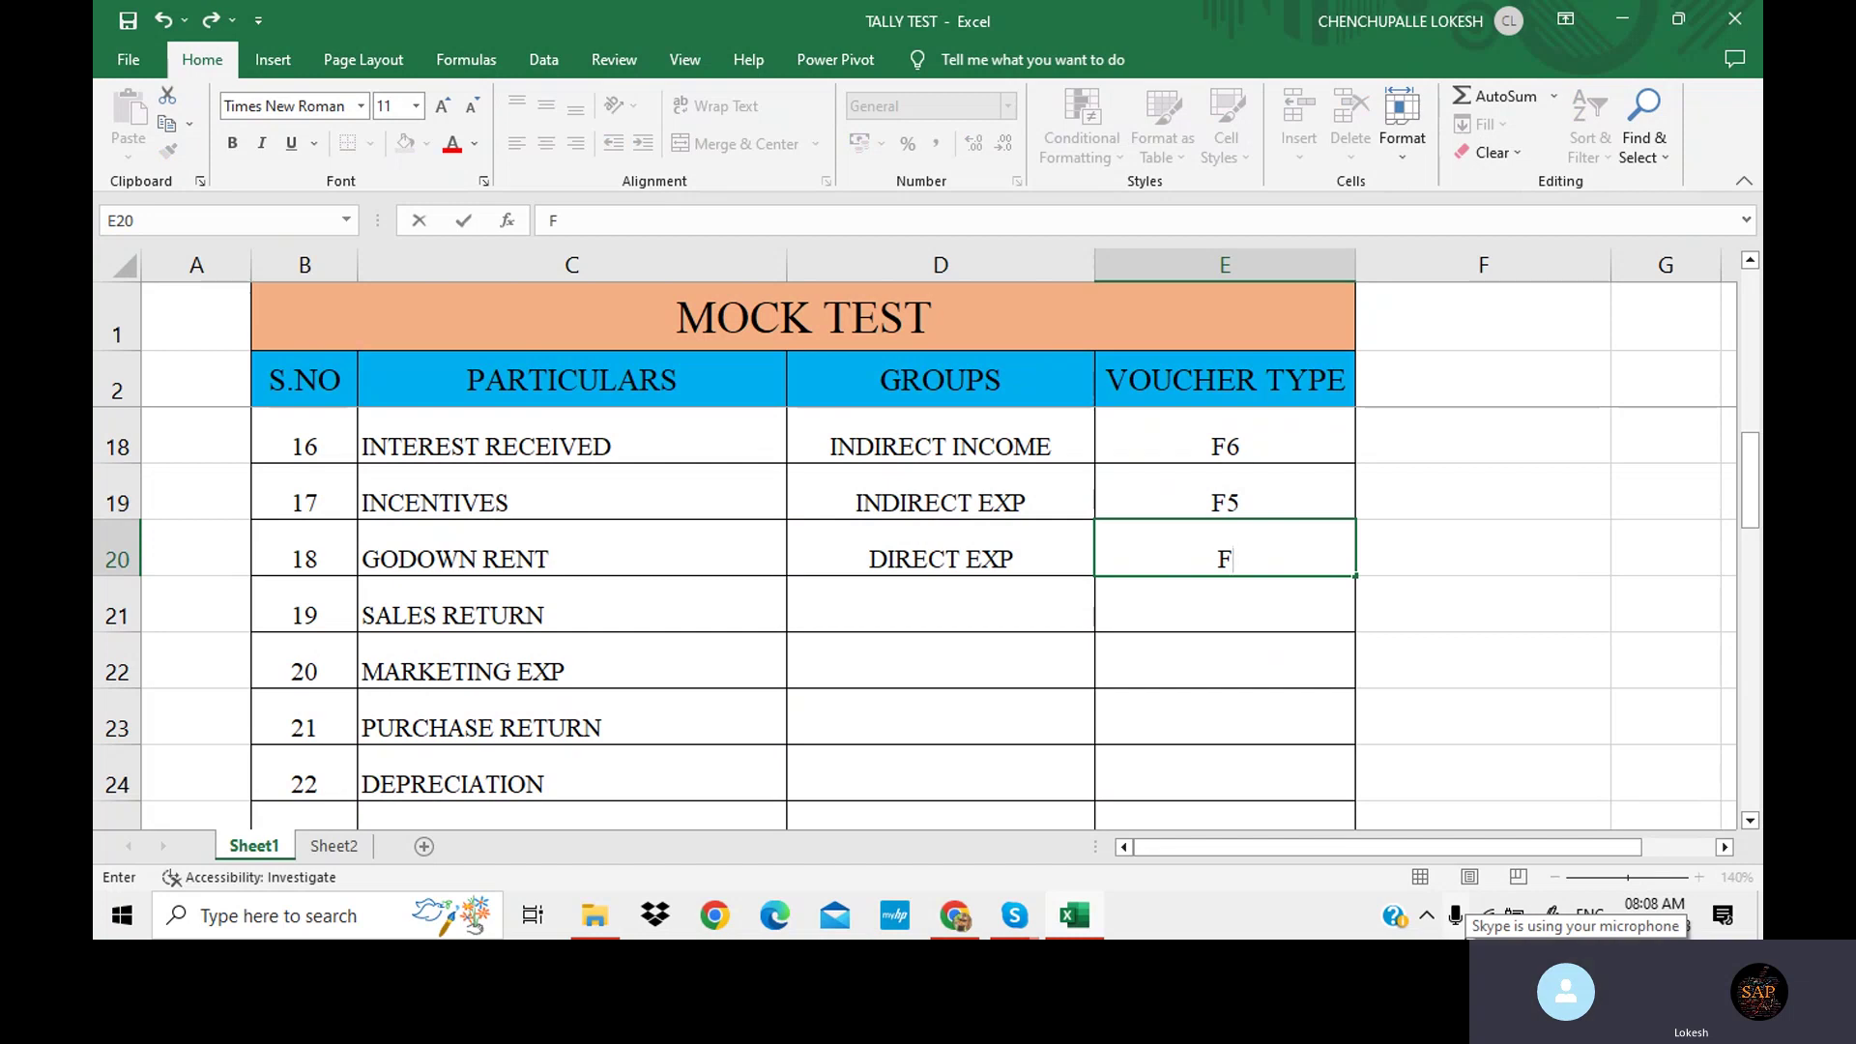
type("5")
key("Return")
key("Left")
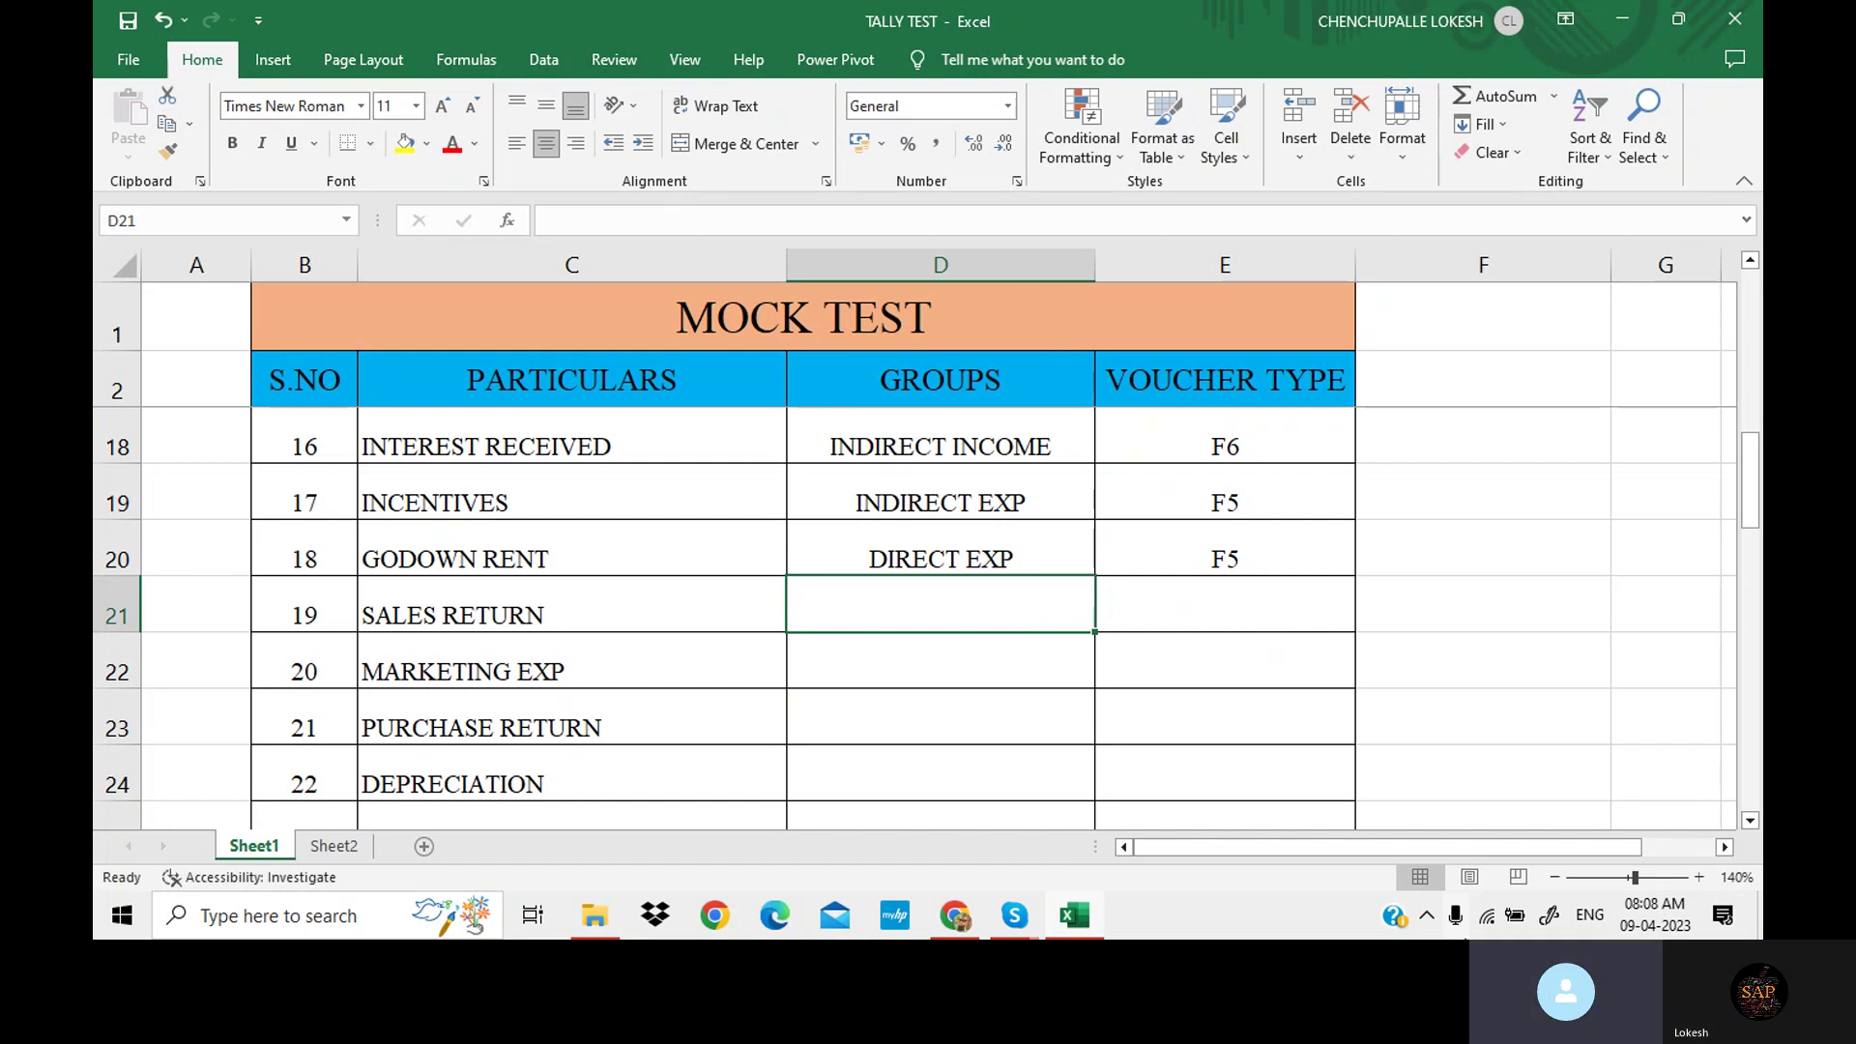
type("SA")
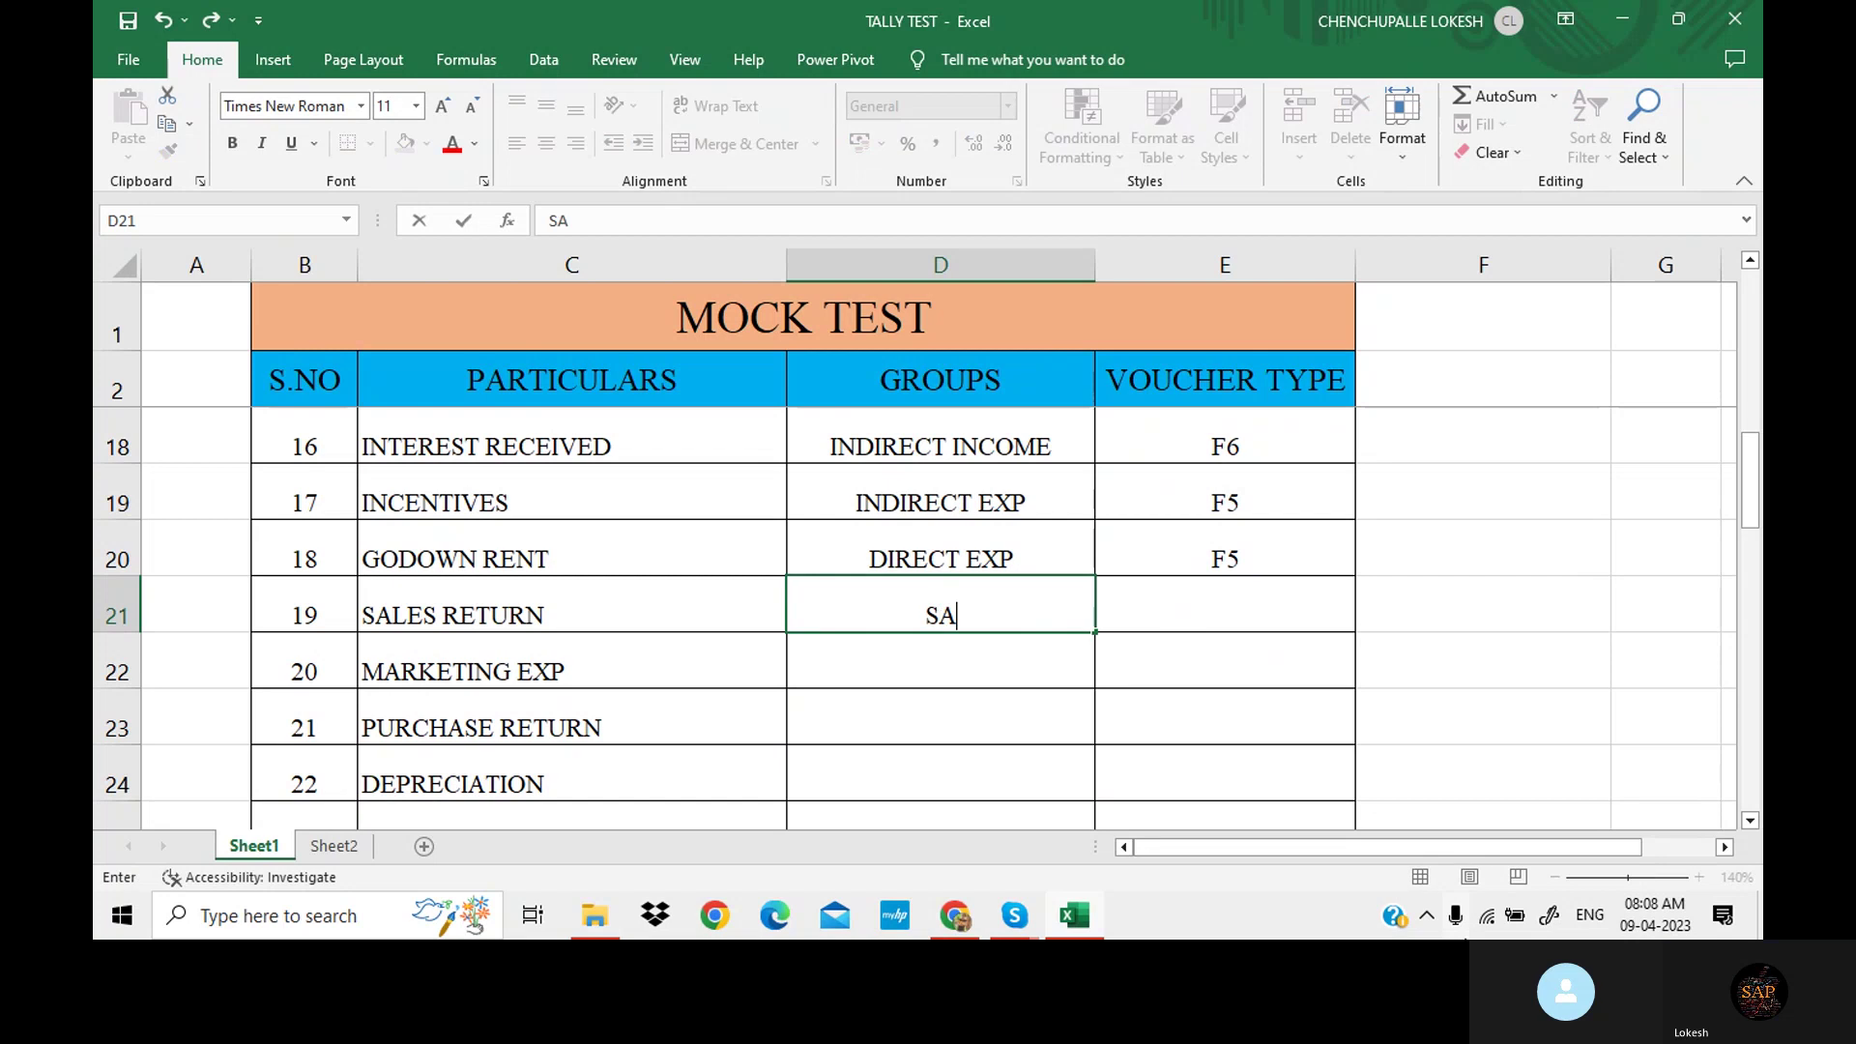
type("LES")
key("Tab")
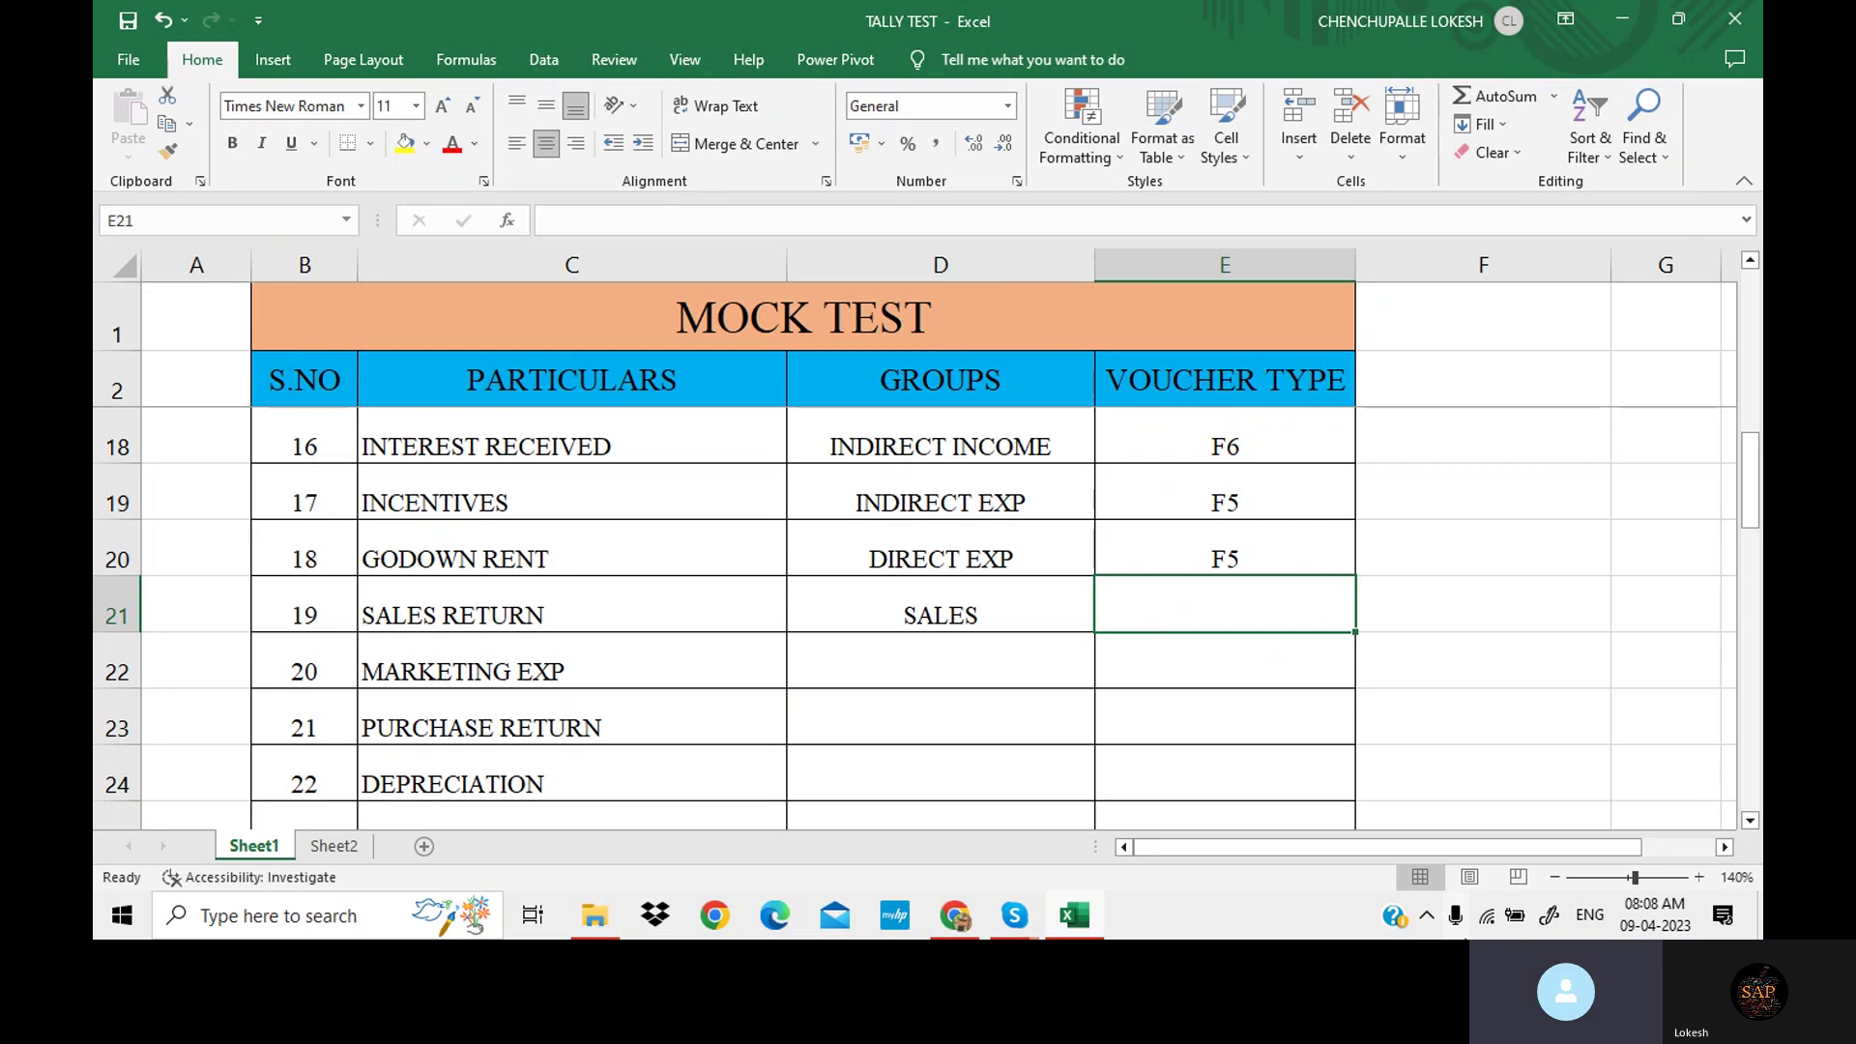
type("F")
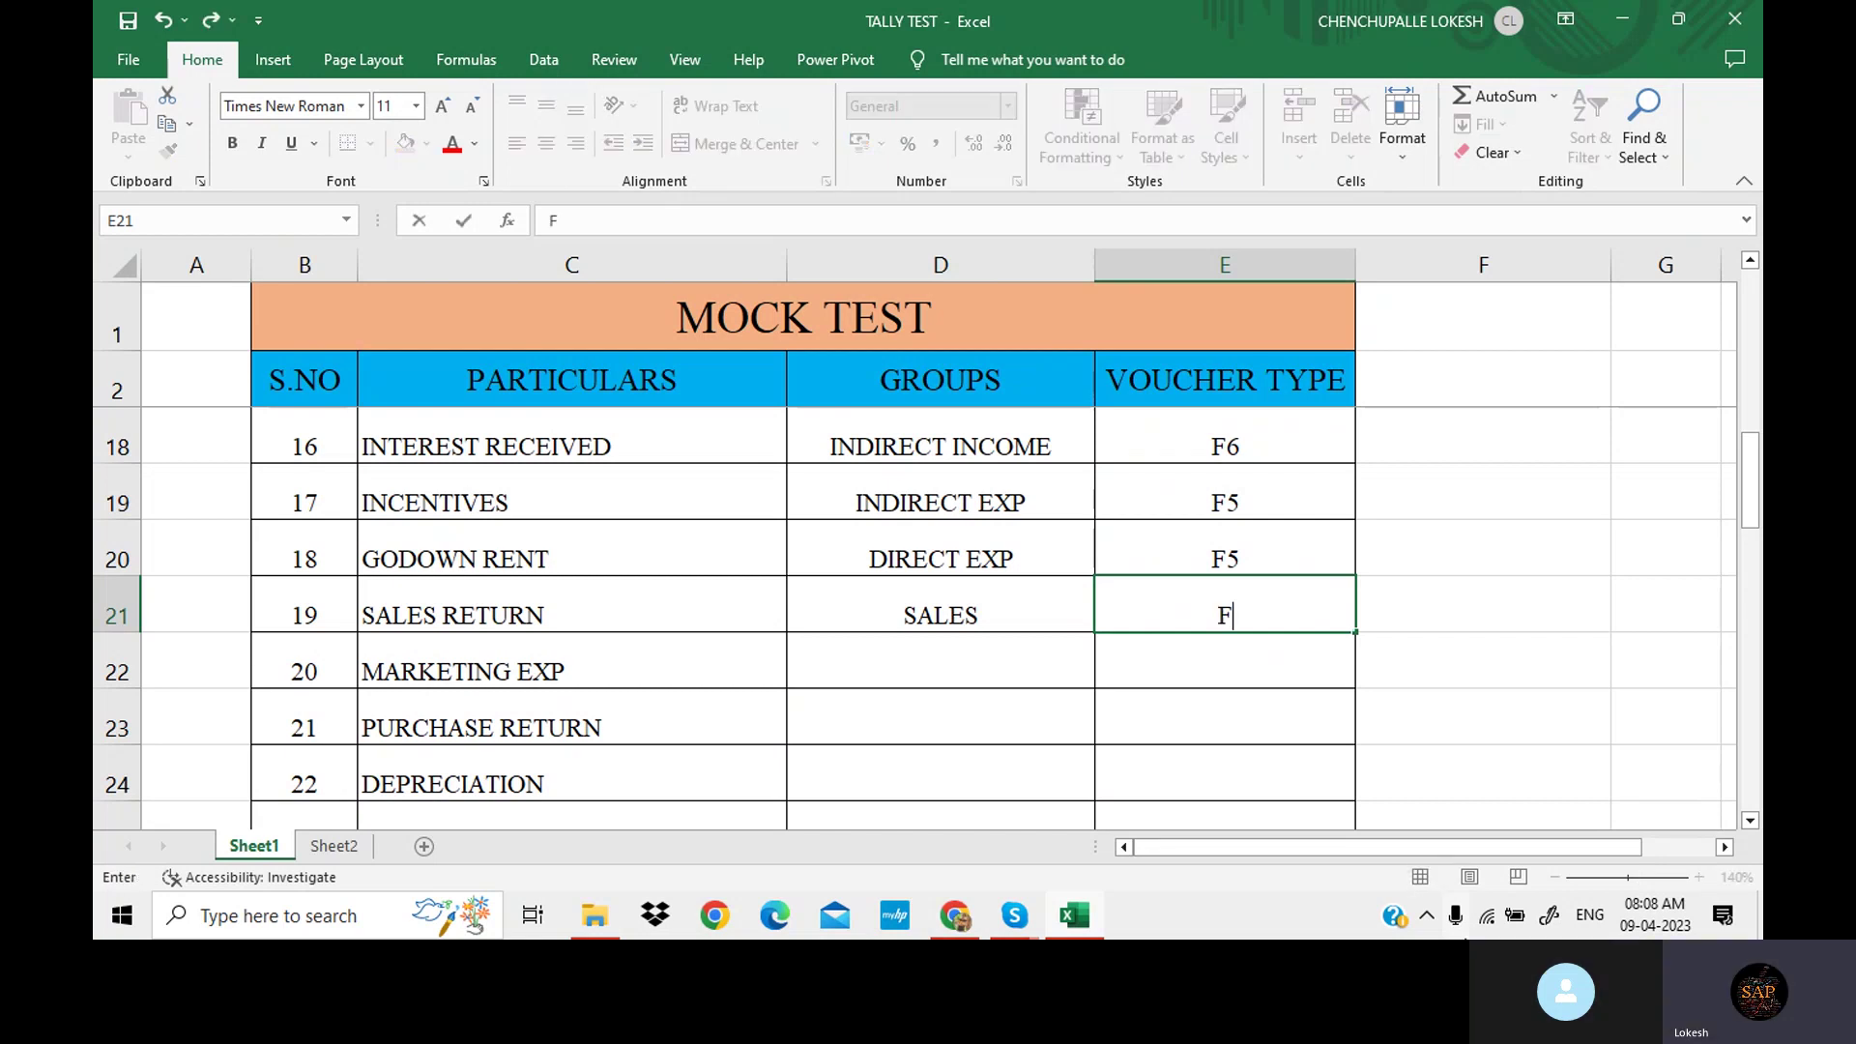
type("7")
key("Return")
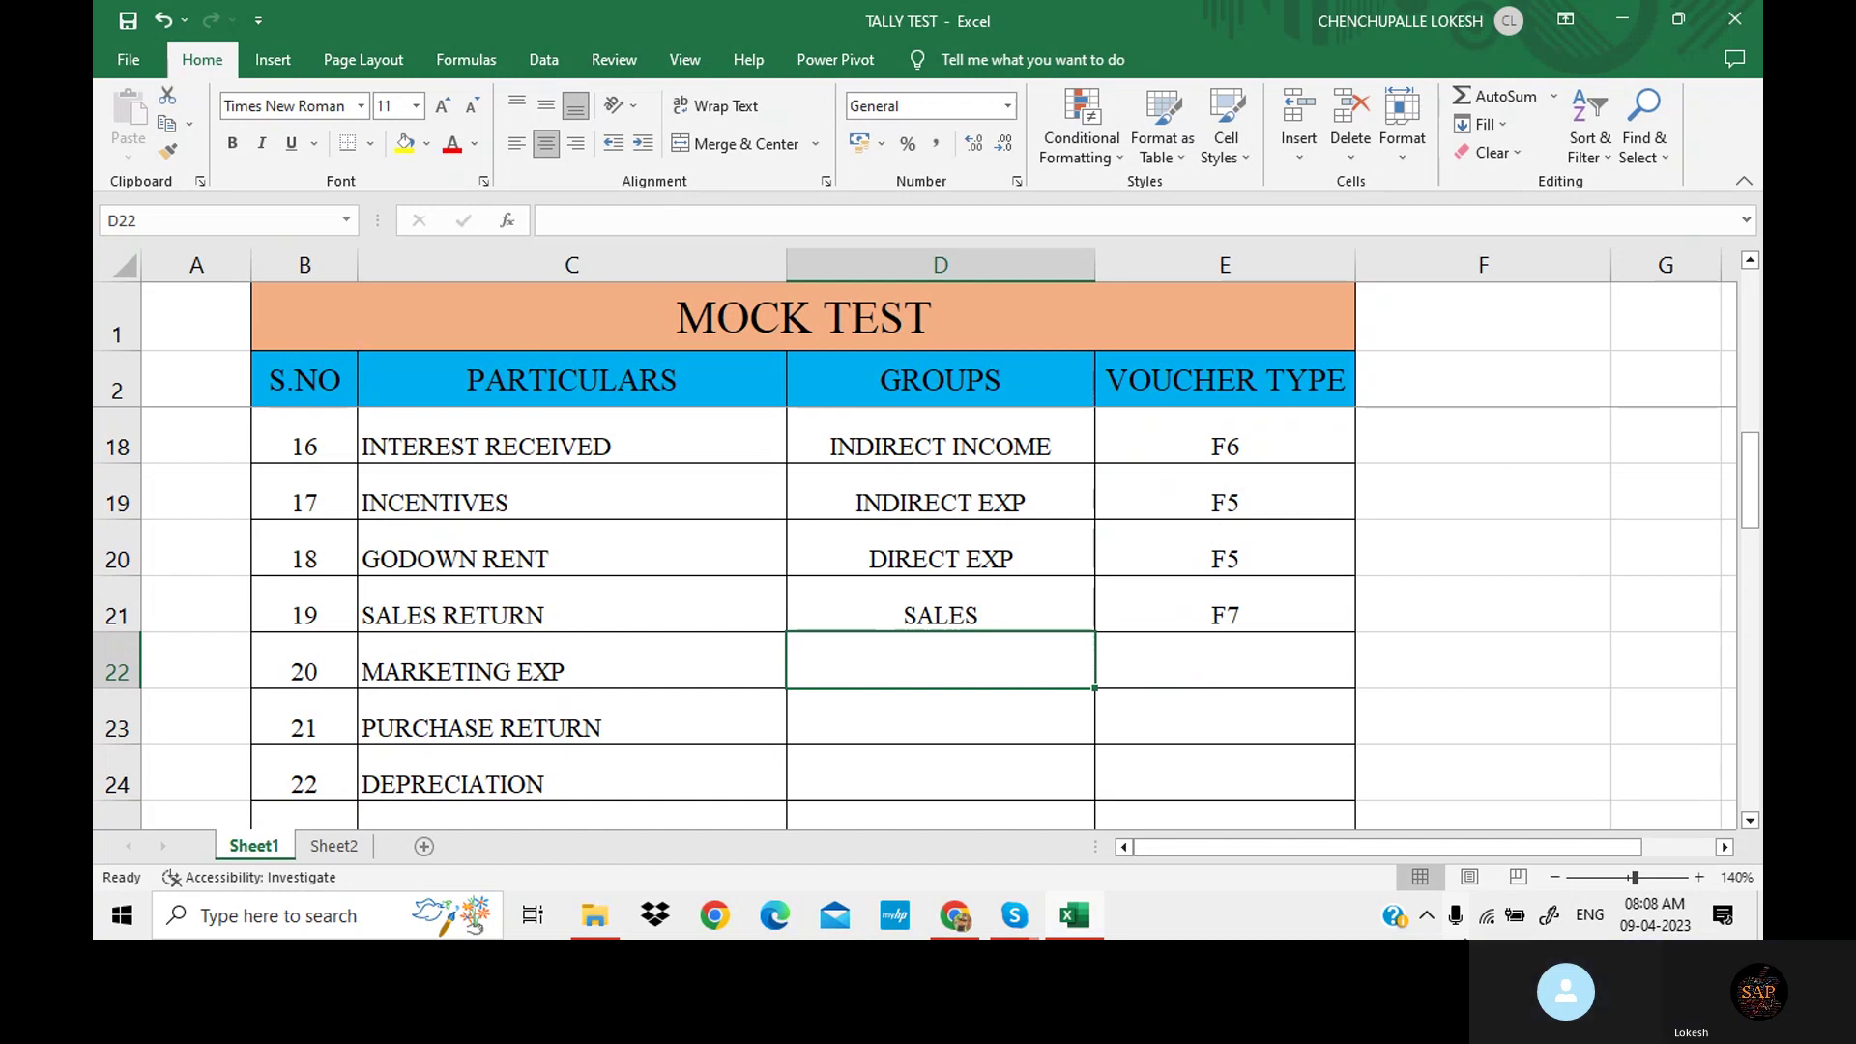
Give MARKETING EXP the group DIRECT EXP with voucher type F5, replacing a mistaken INDIRECT entry.
type("INDI")
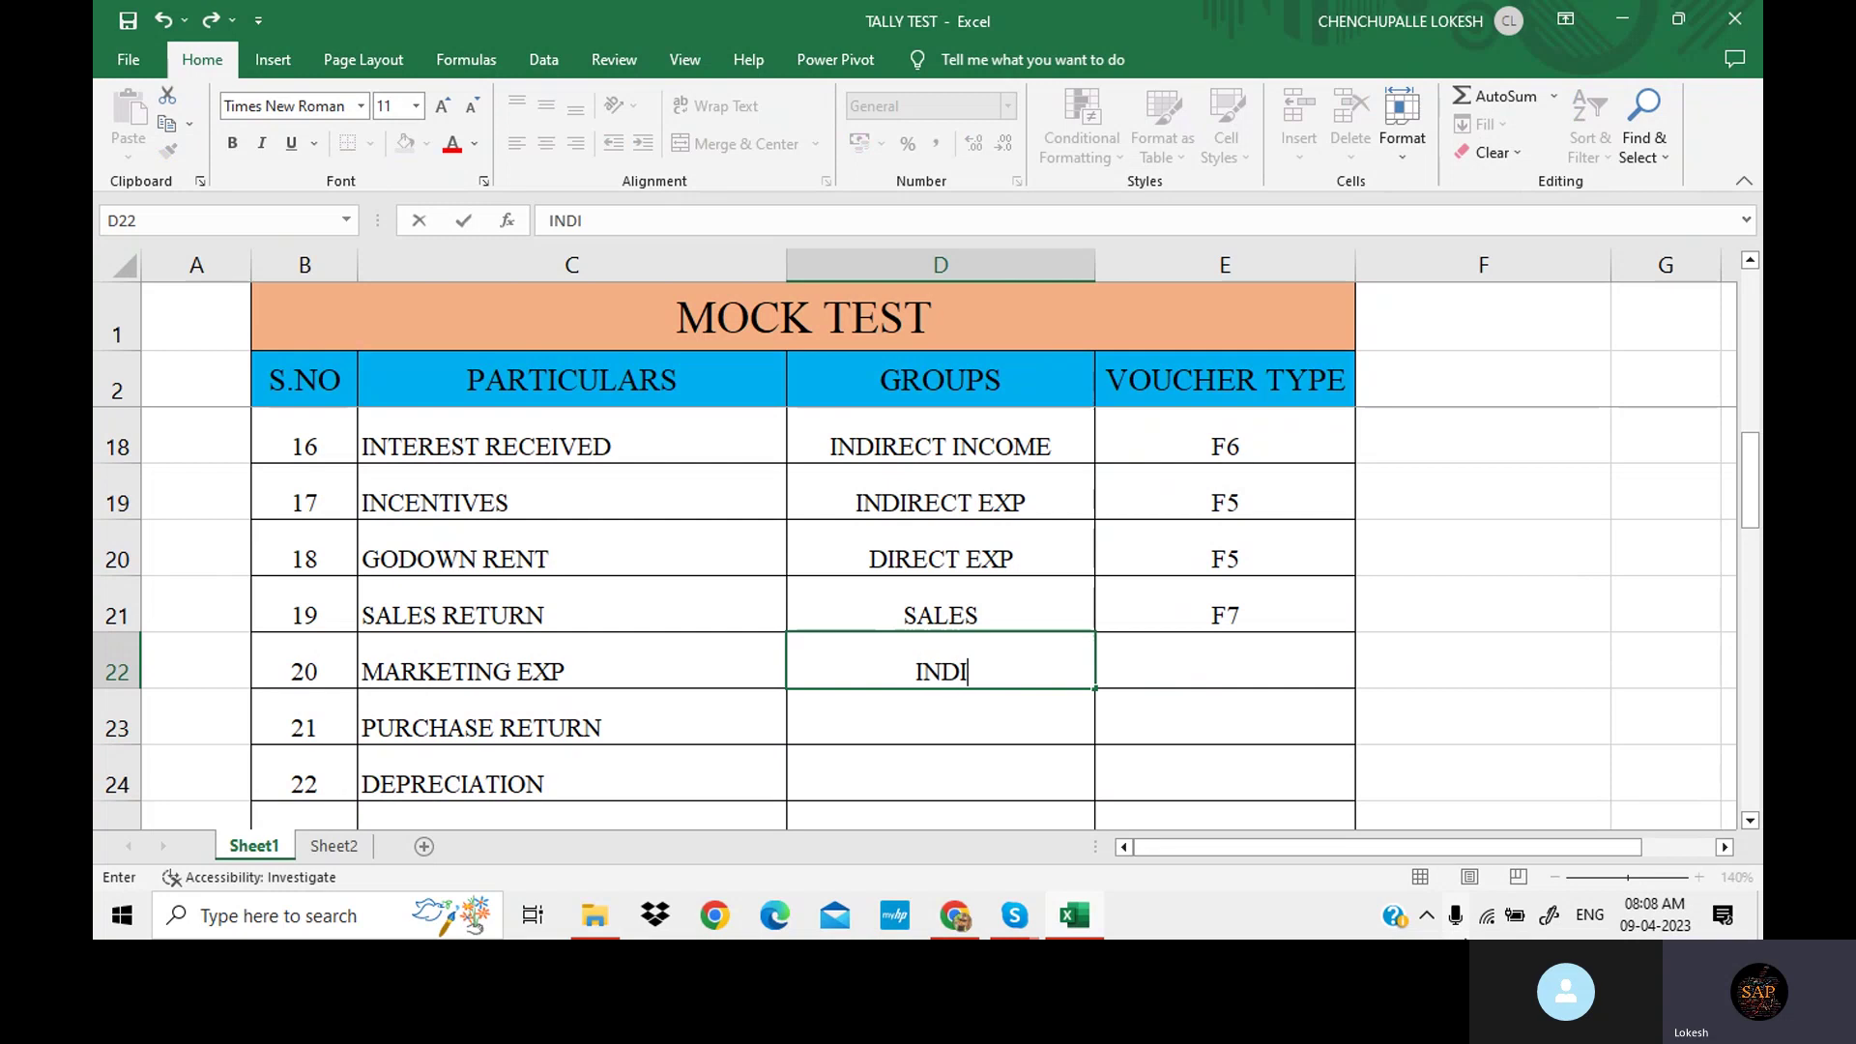
type("RECT ")
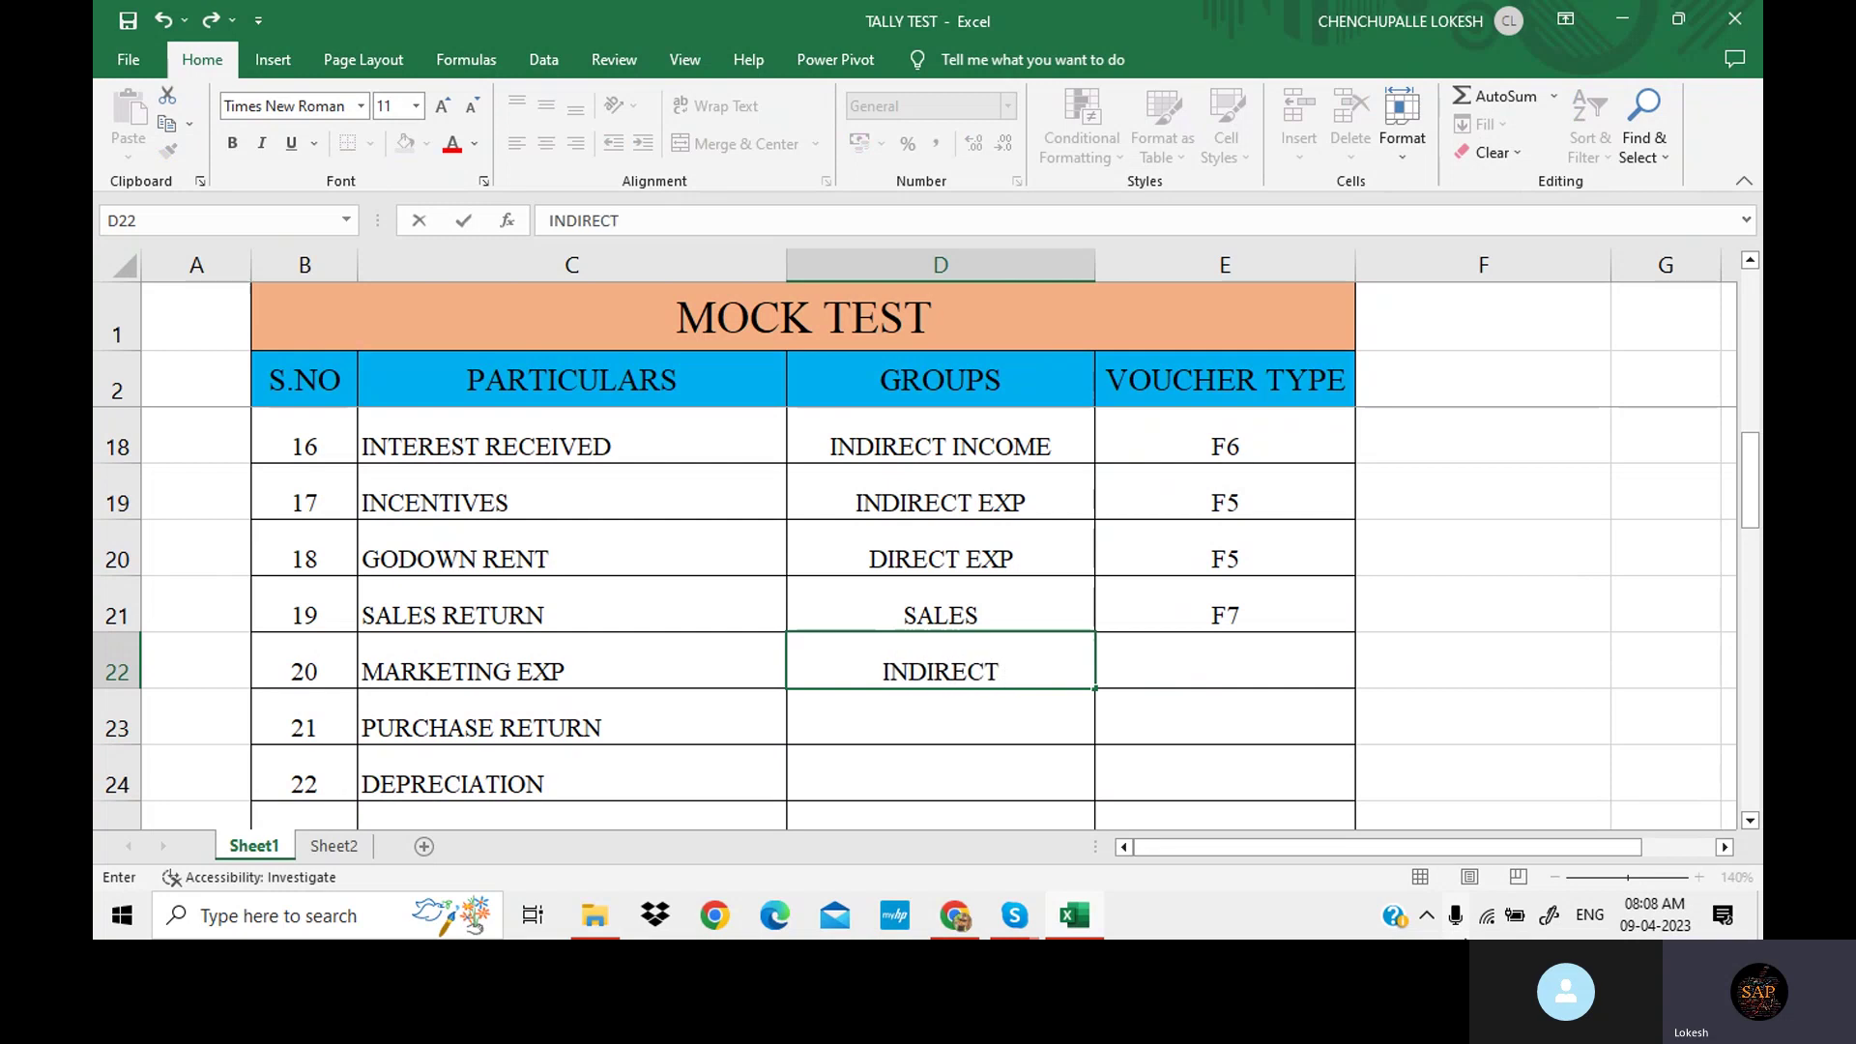
type("E")
key("BackSpace")
key("BackSpace")
key("BackSpace")
key("BackSpace")
key("BackSpace")
key("BackSpace")
key("BackSpace")
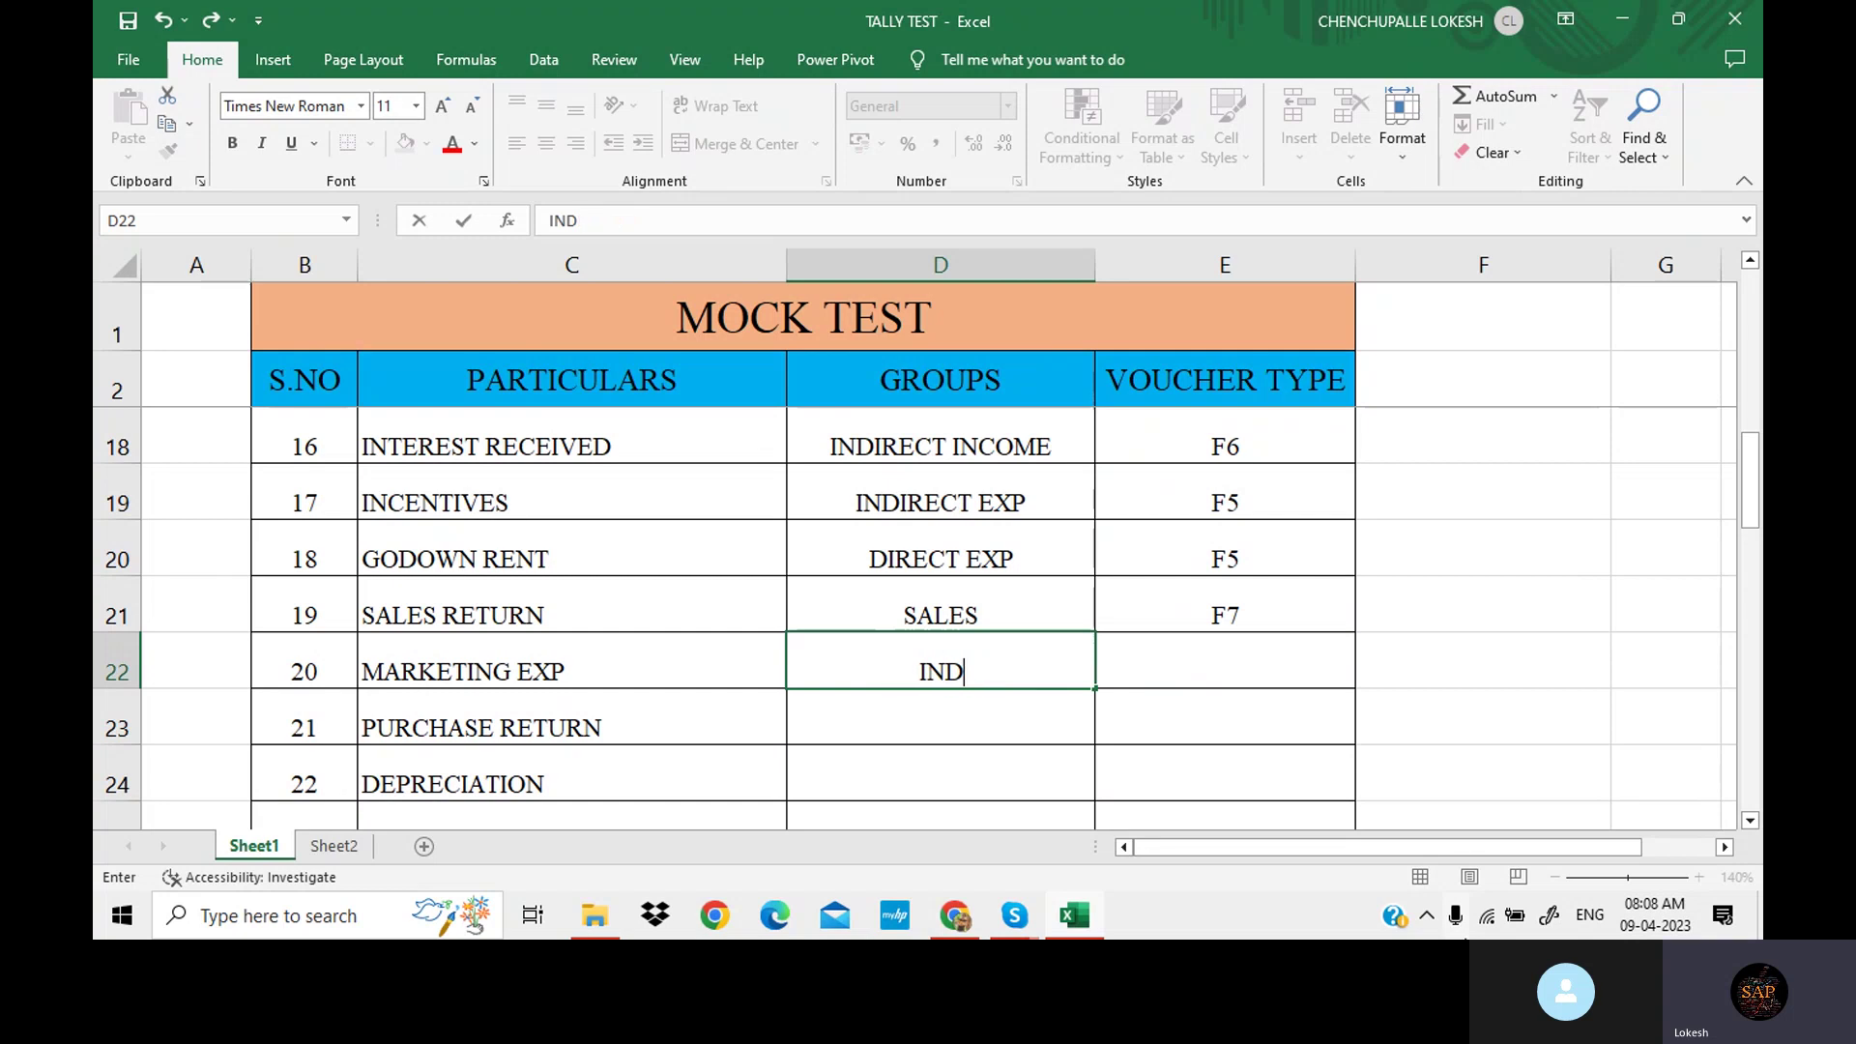
key("BackSpace")
key("BackSpace")
key("BackSpace")
key("BackSpace")
type("DIRECT EXP")
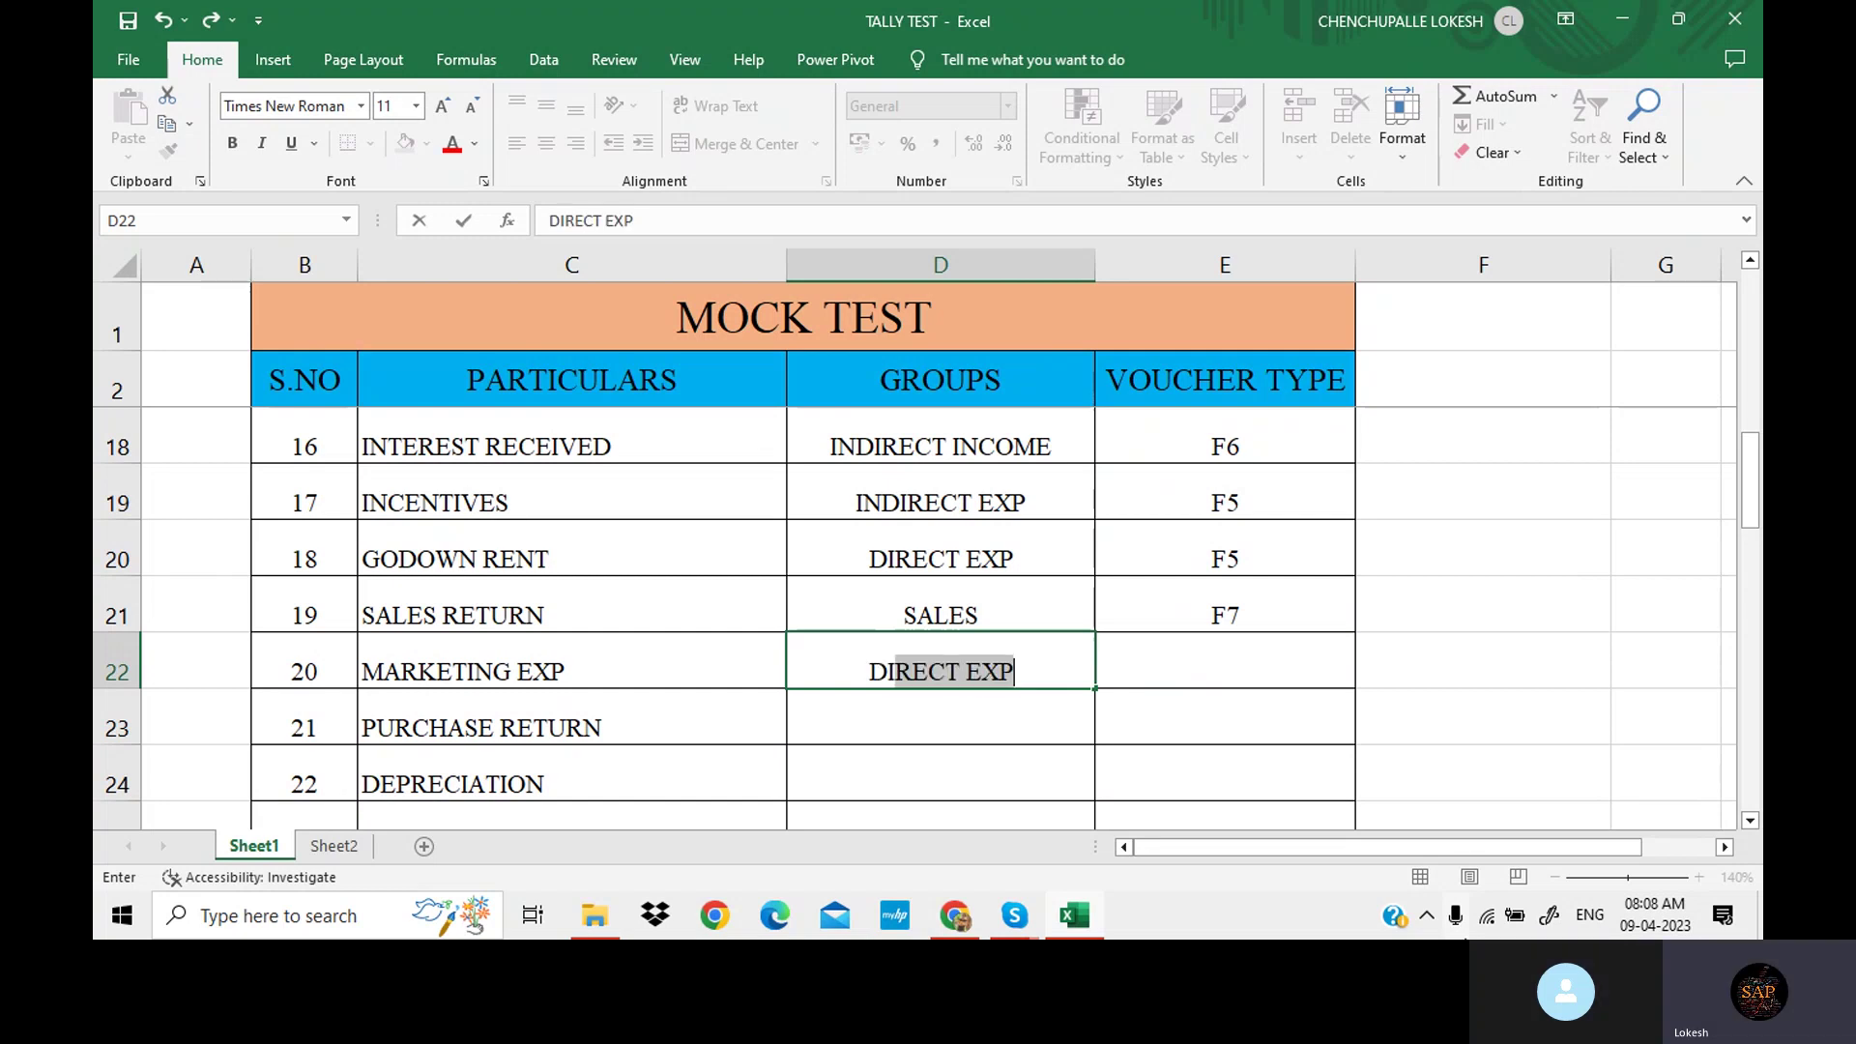
key("Tab")
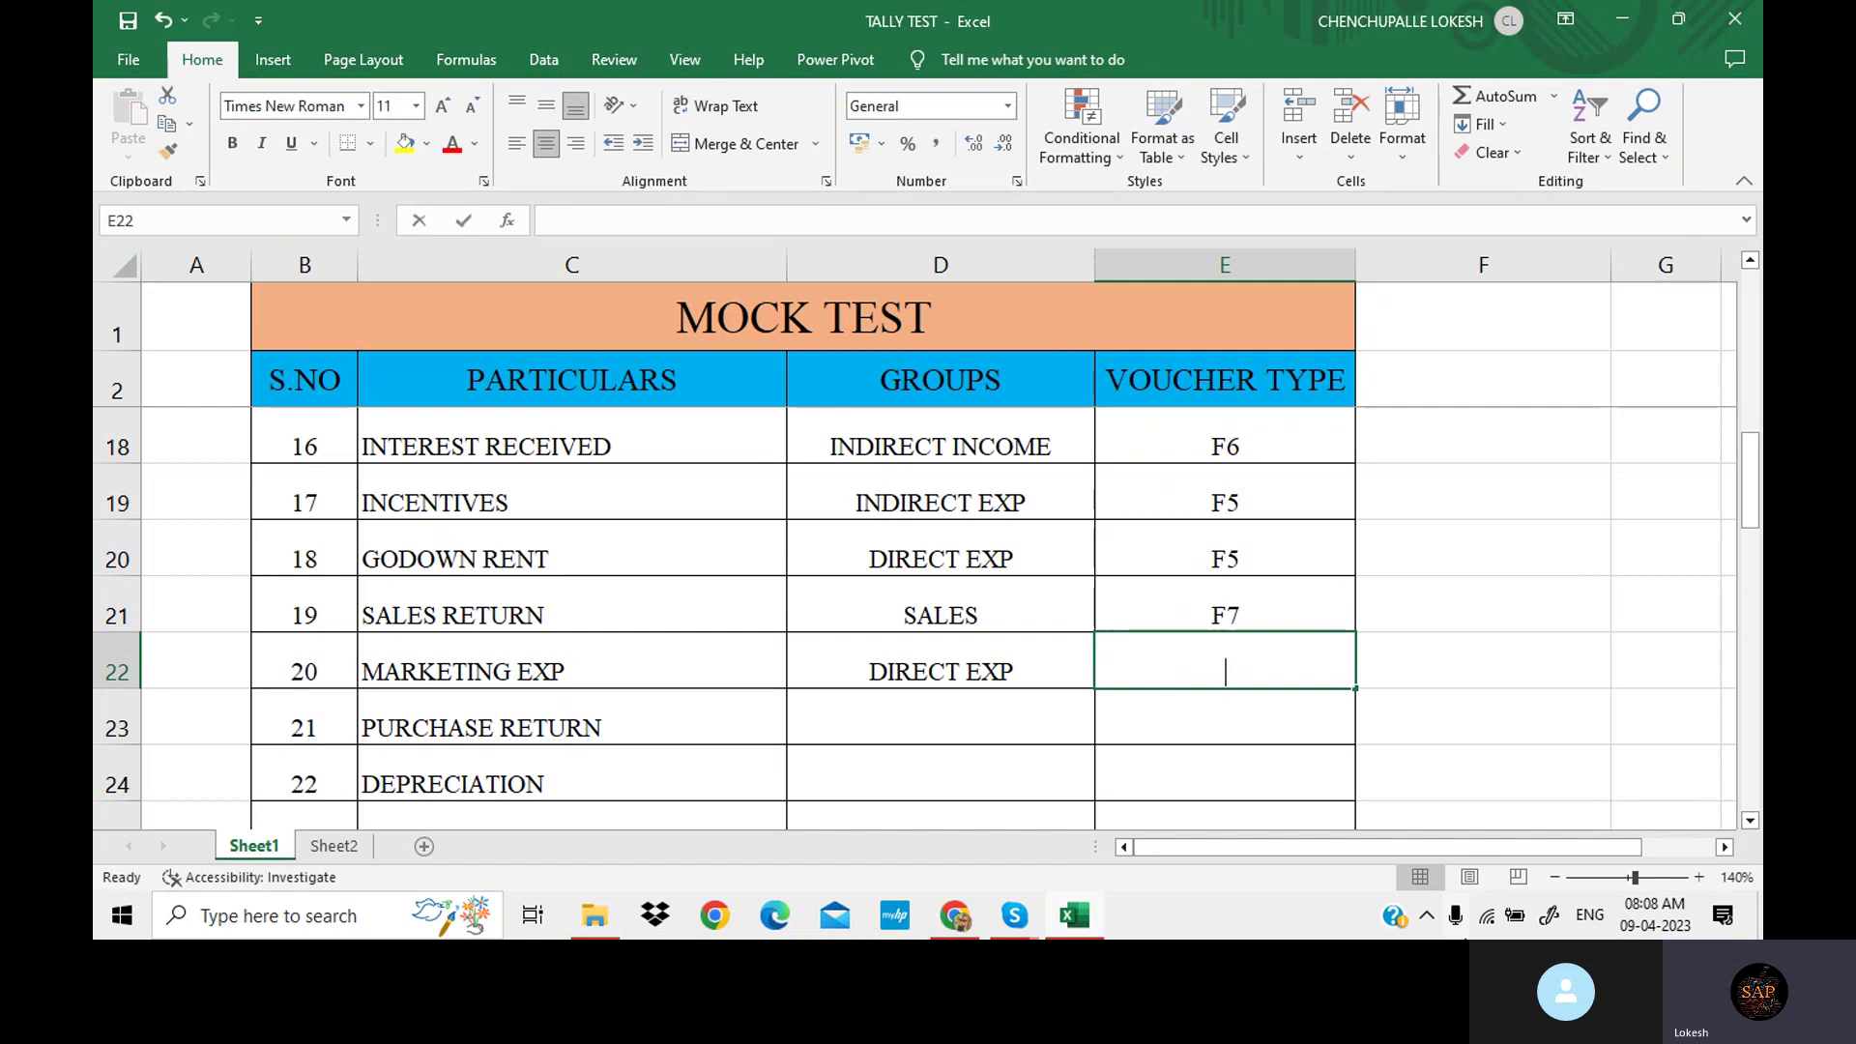
type("F")
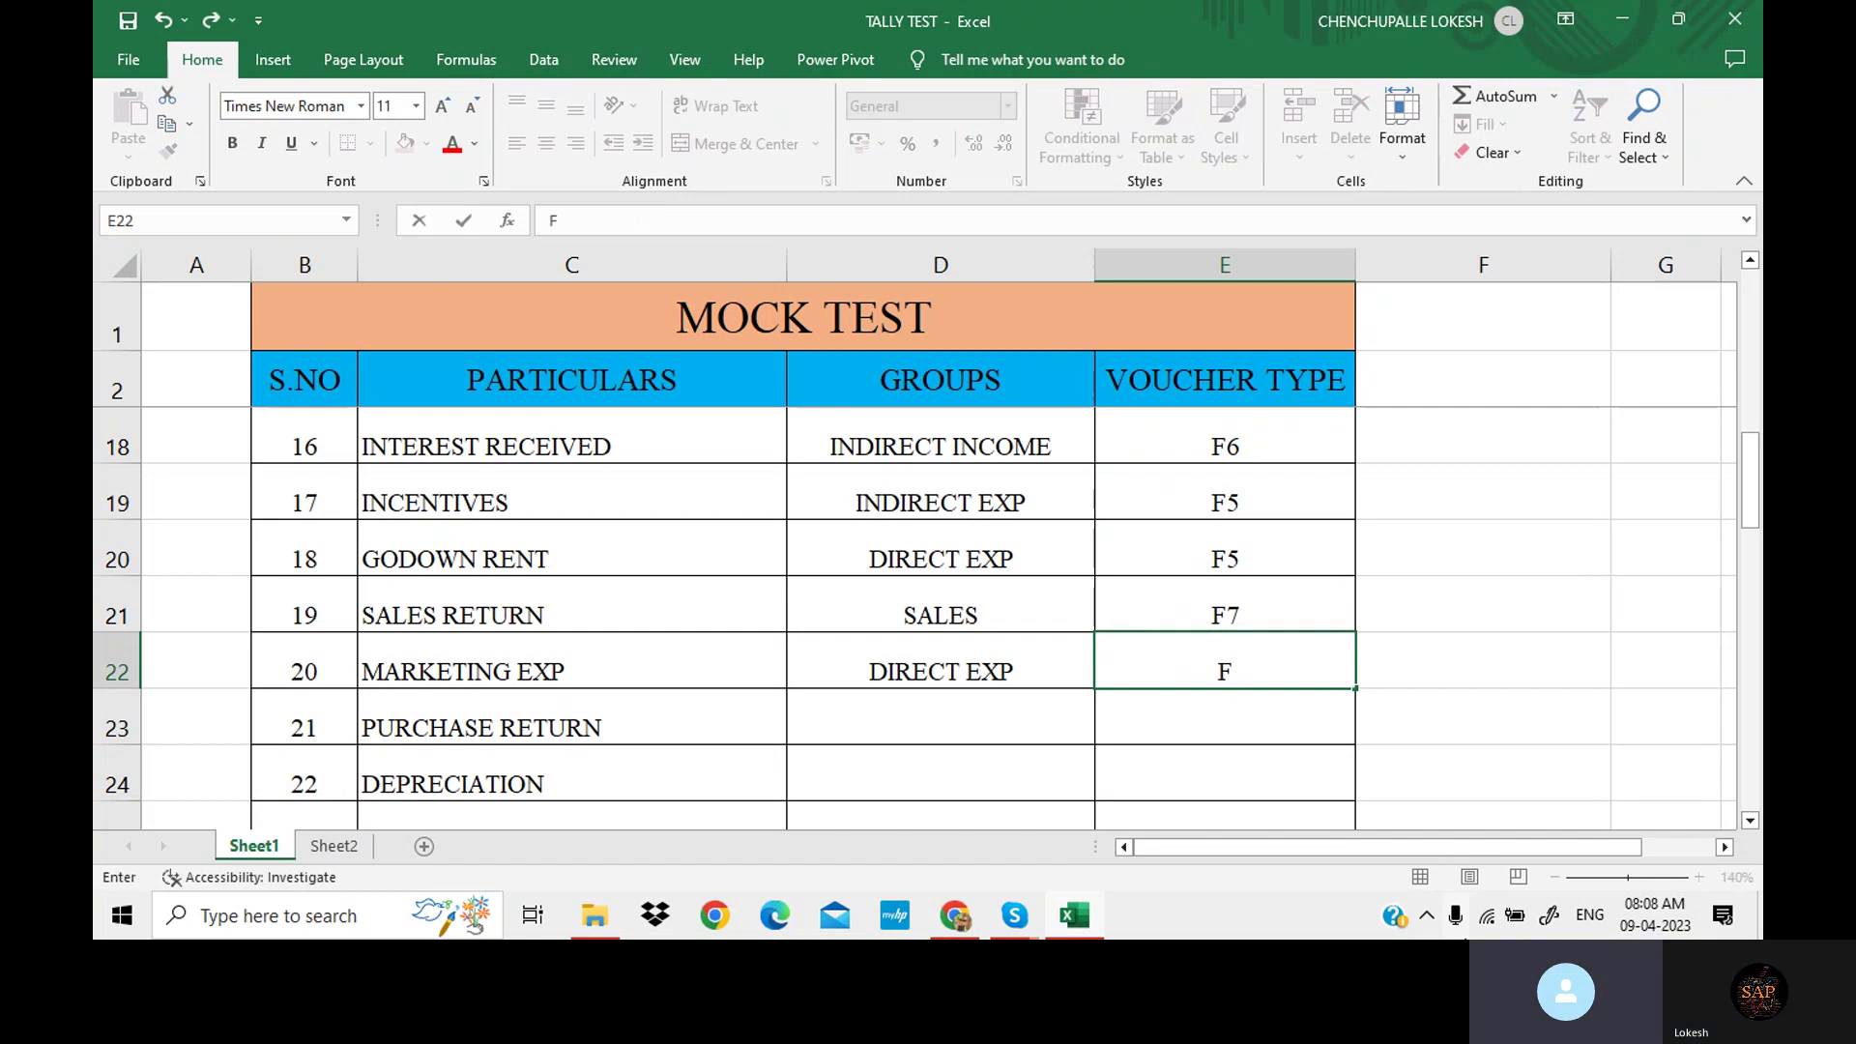
type("5")
key("Return")
key("Return")
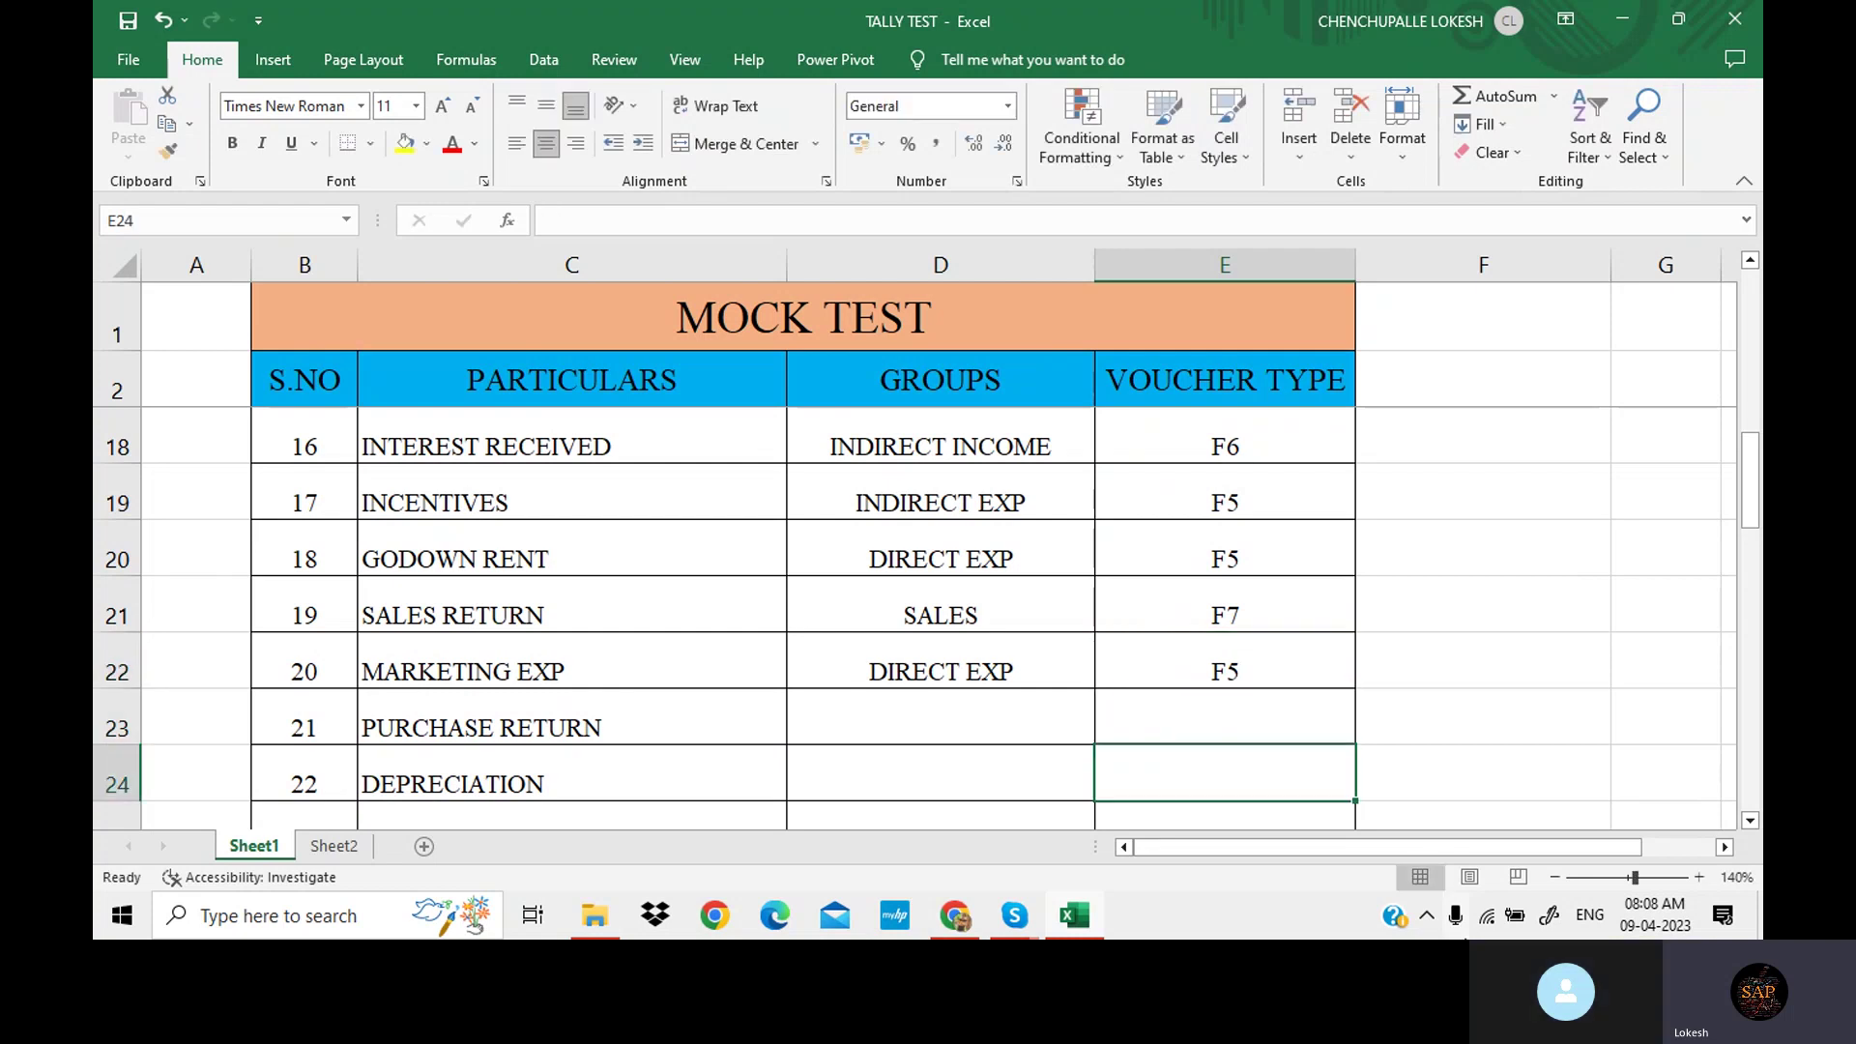
Give PURCHASE RETURN the group PURCHASE with voucher type F7.
scroll(1025, 655, "down", 1)
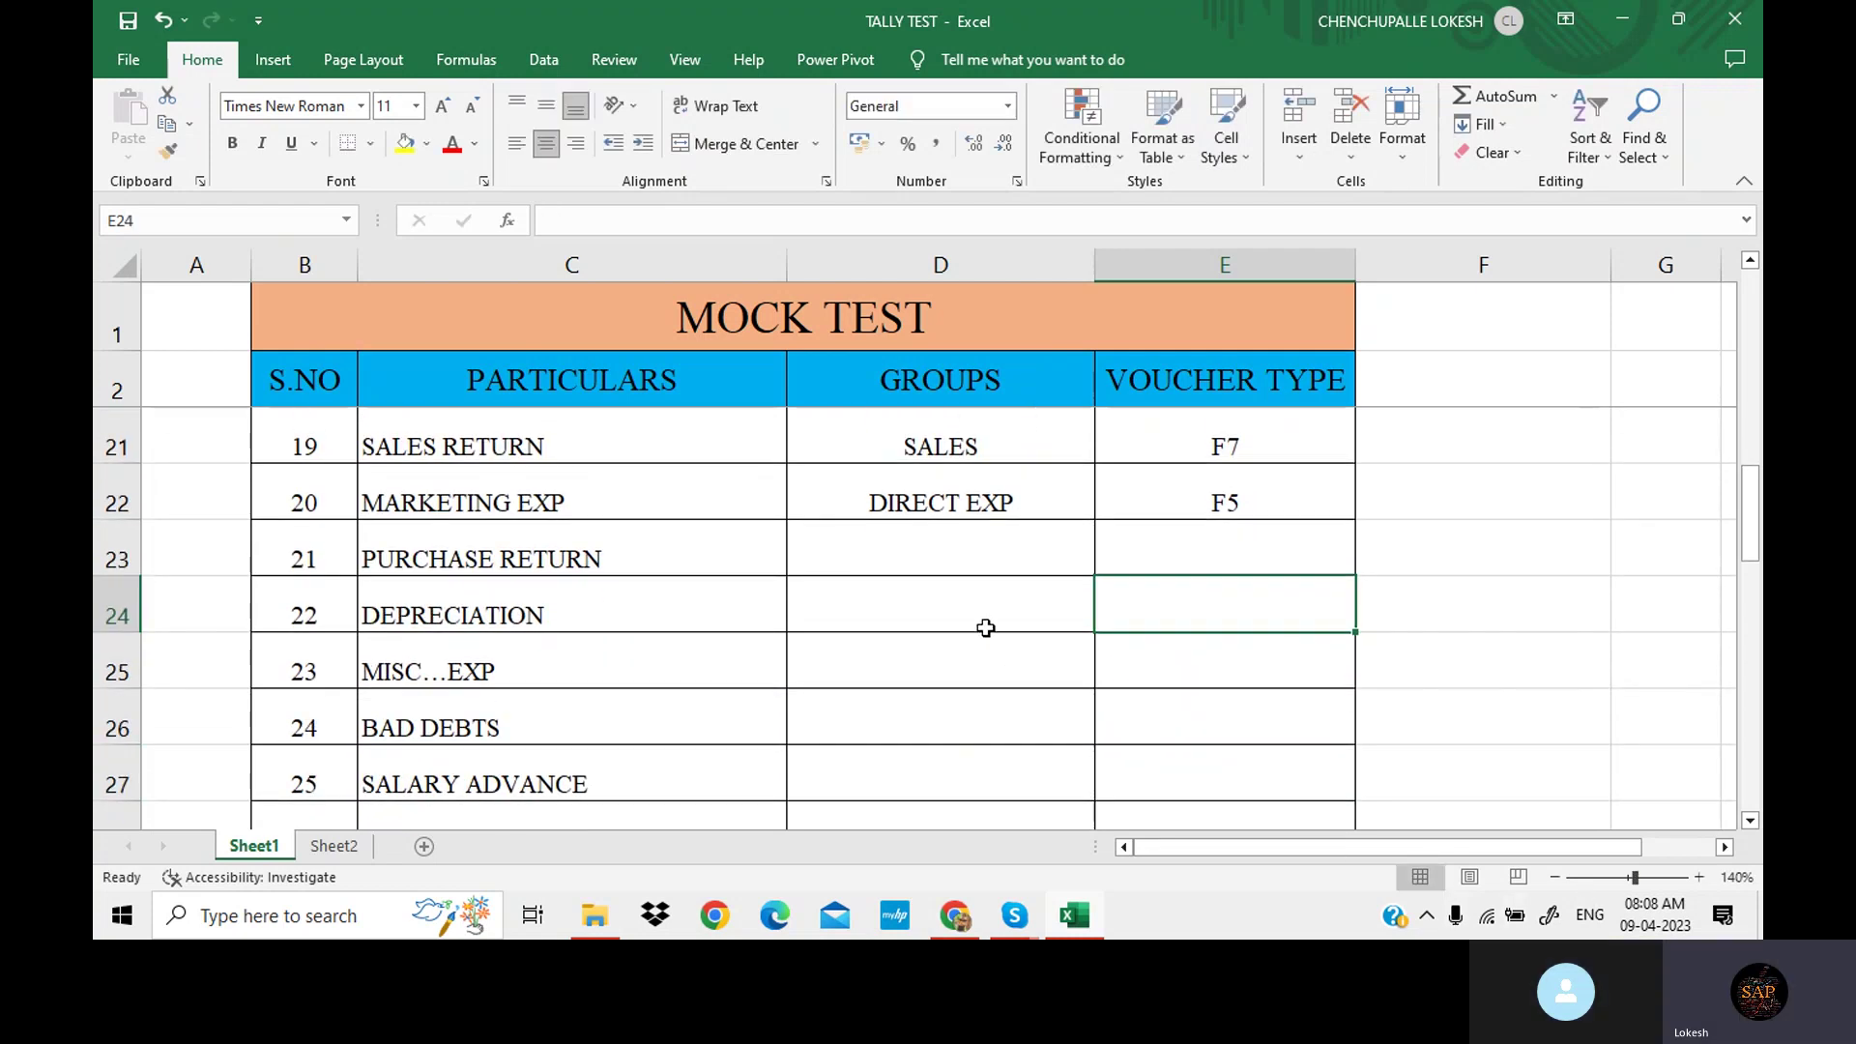
left_click(930, 559)
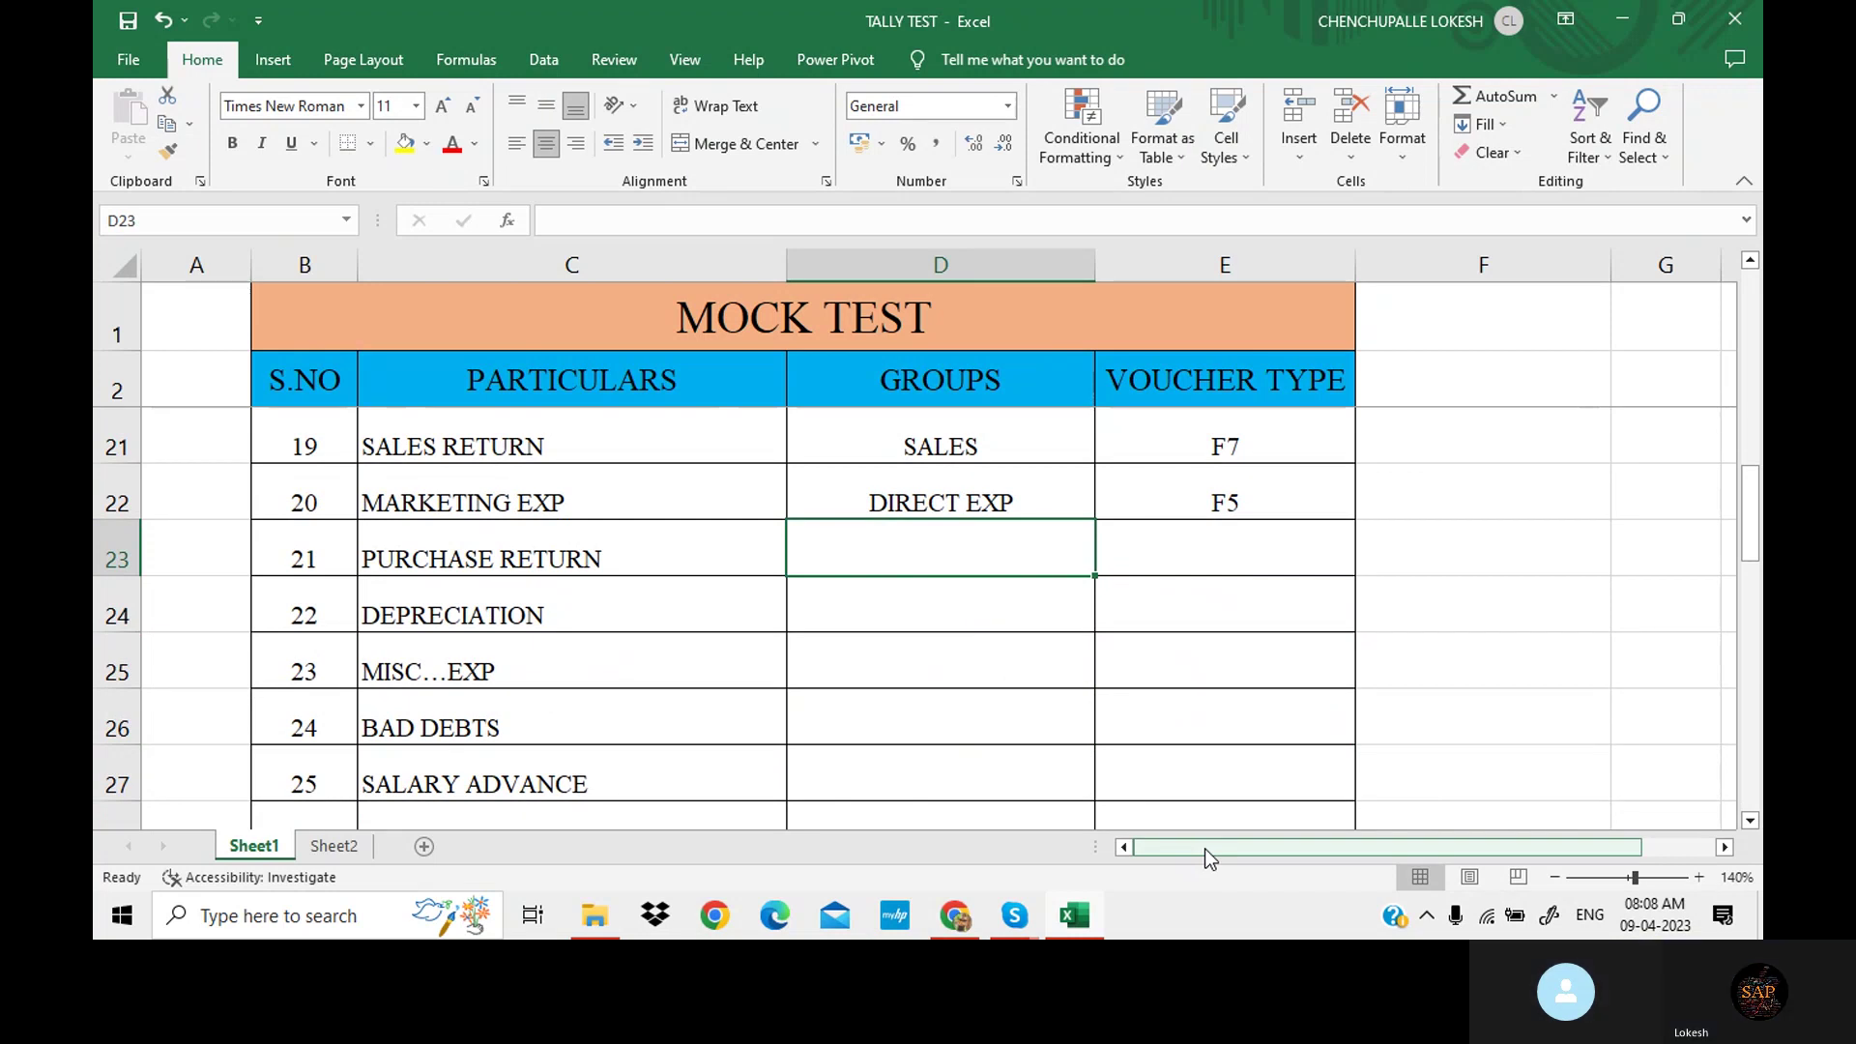
type("P")
key("Tab")
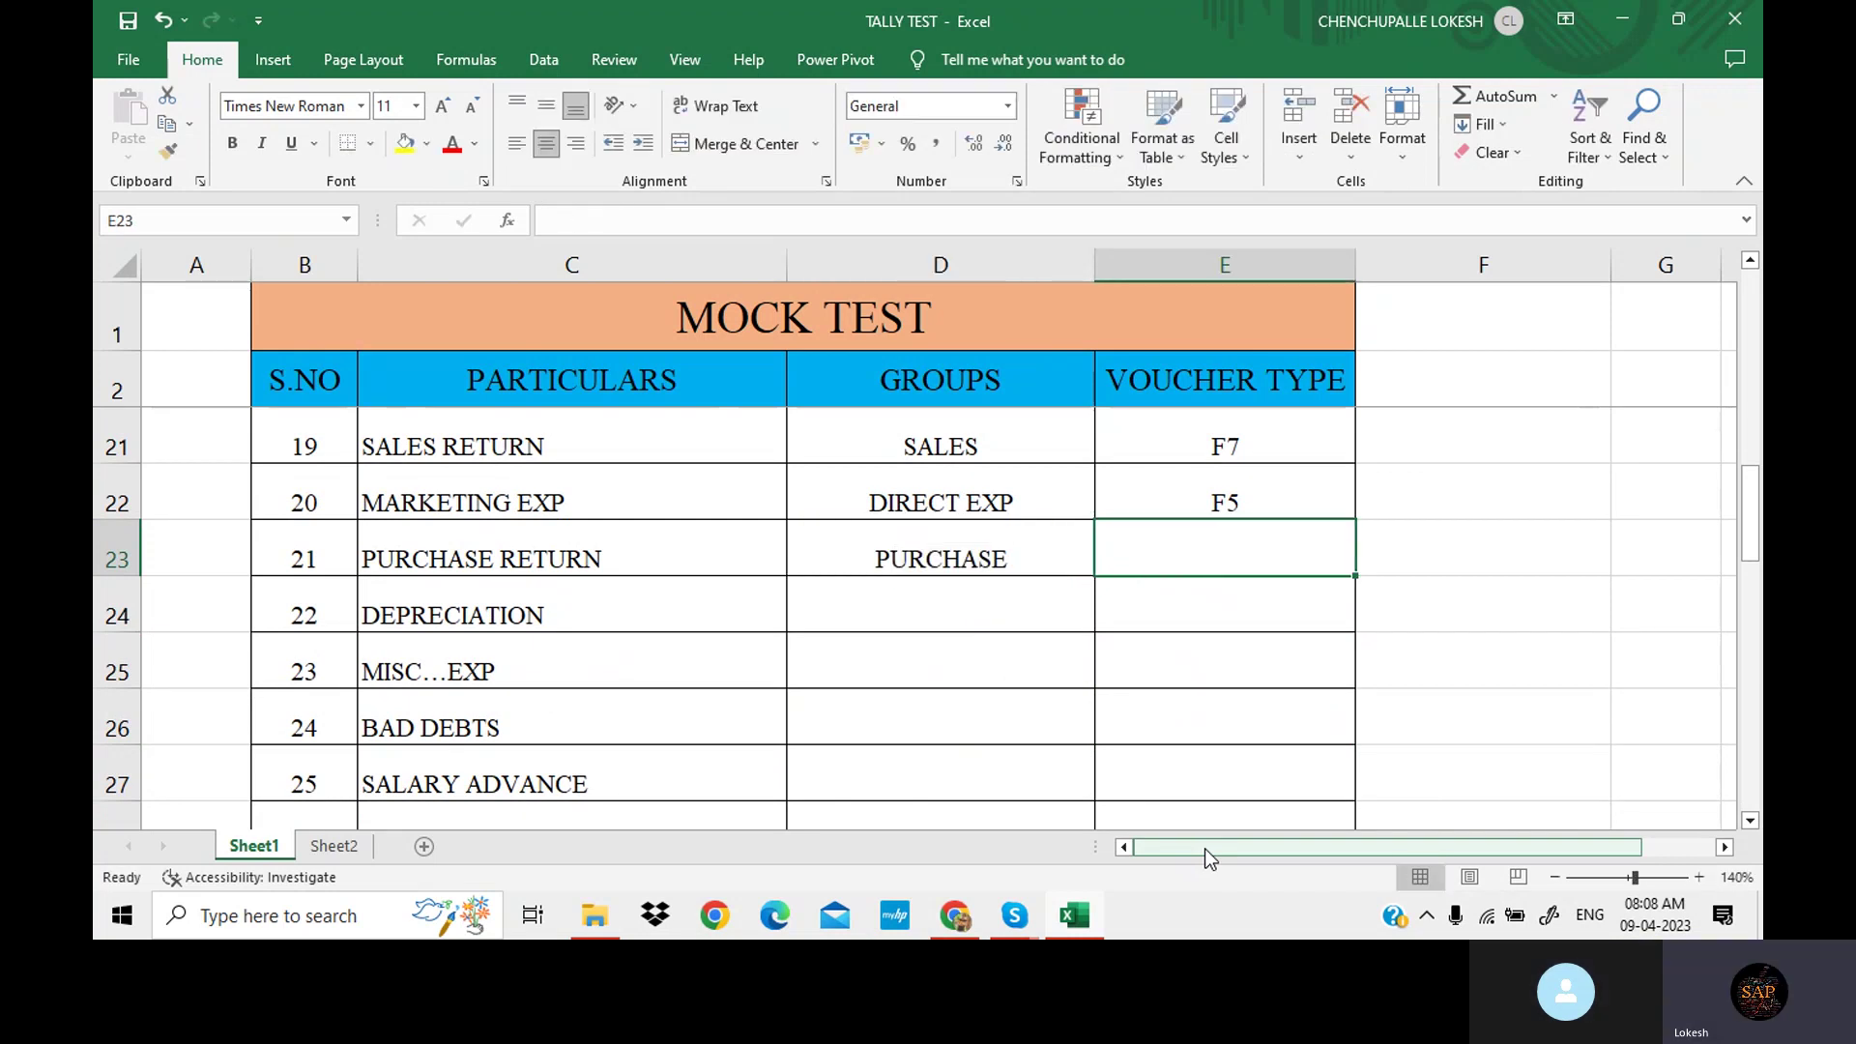
type("F")
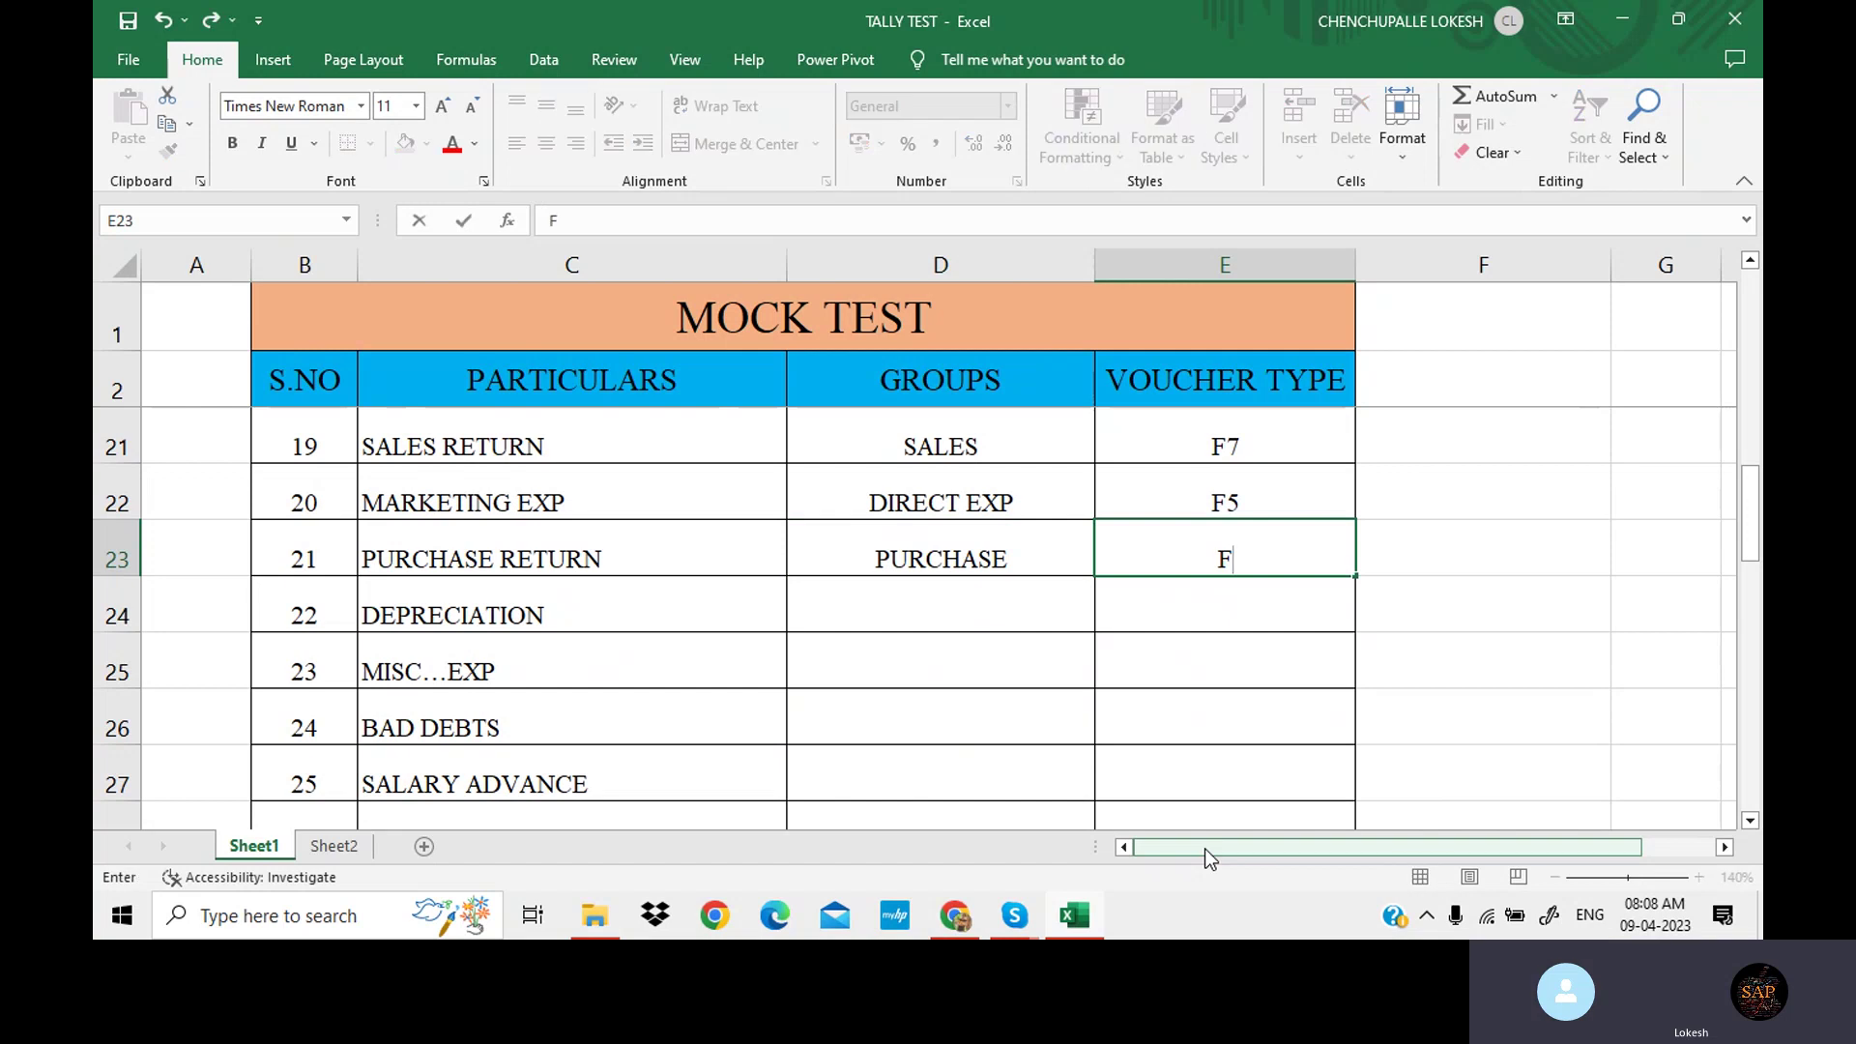
type("7")
key("Return")
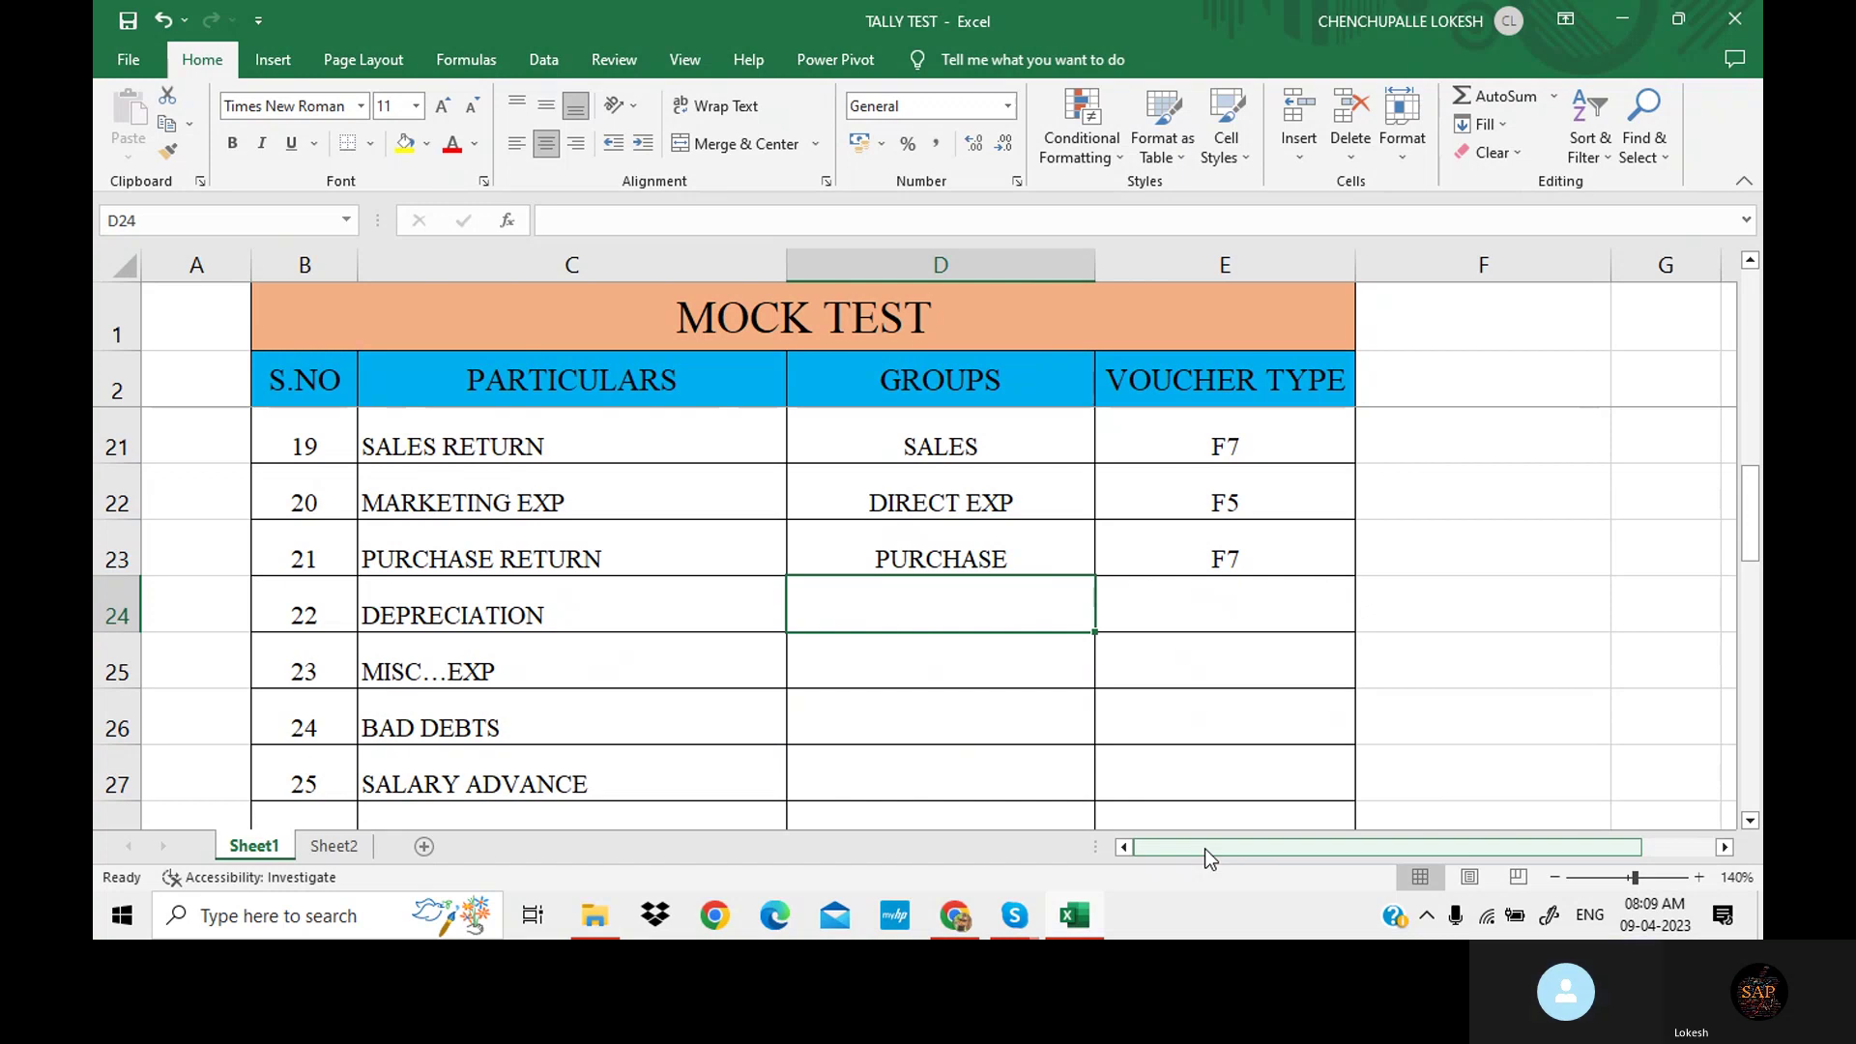
Give DEPRECIATION the group INDIRECT EXP with voucher type F7, correcting it from F5.
type("IN")
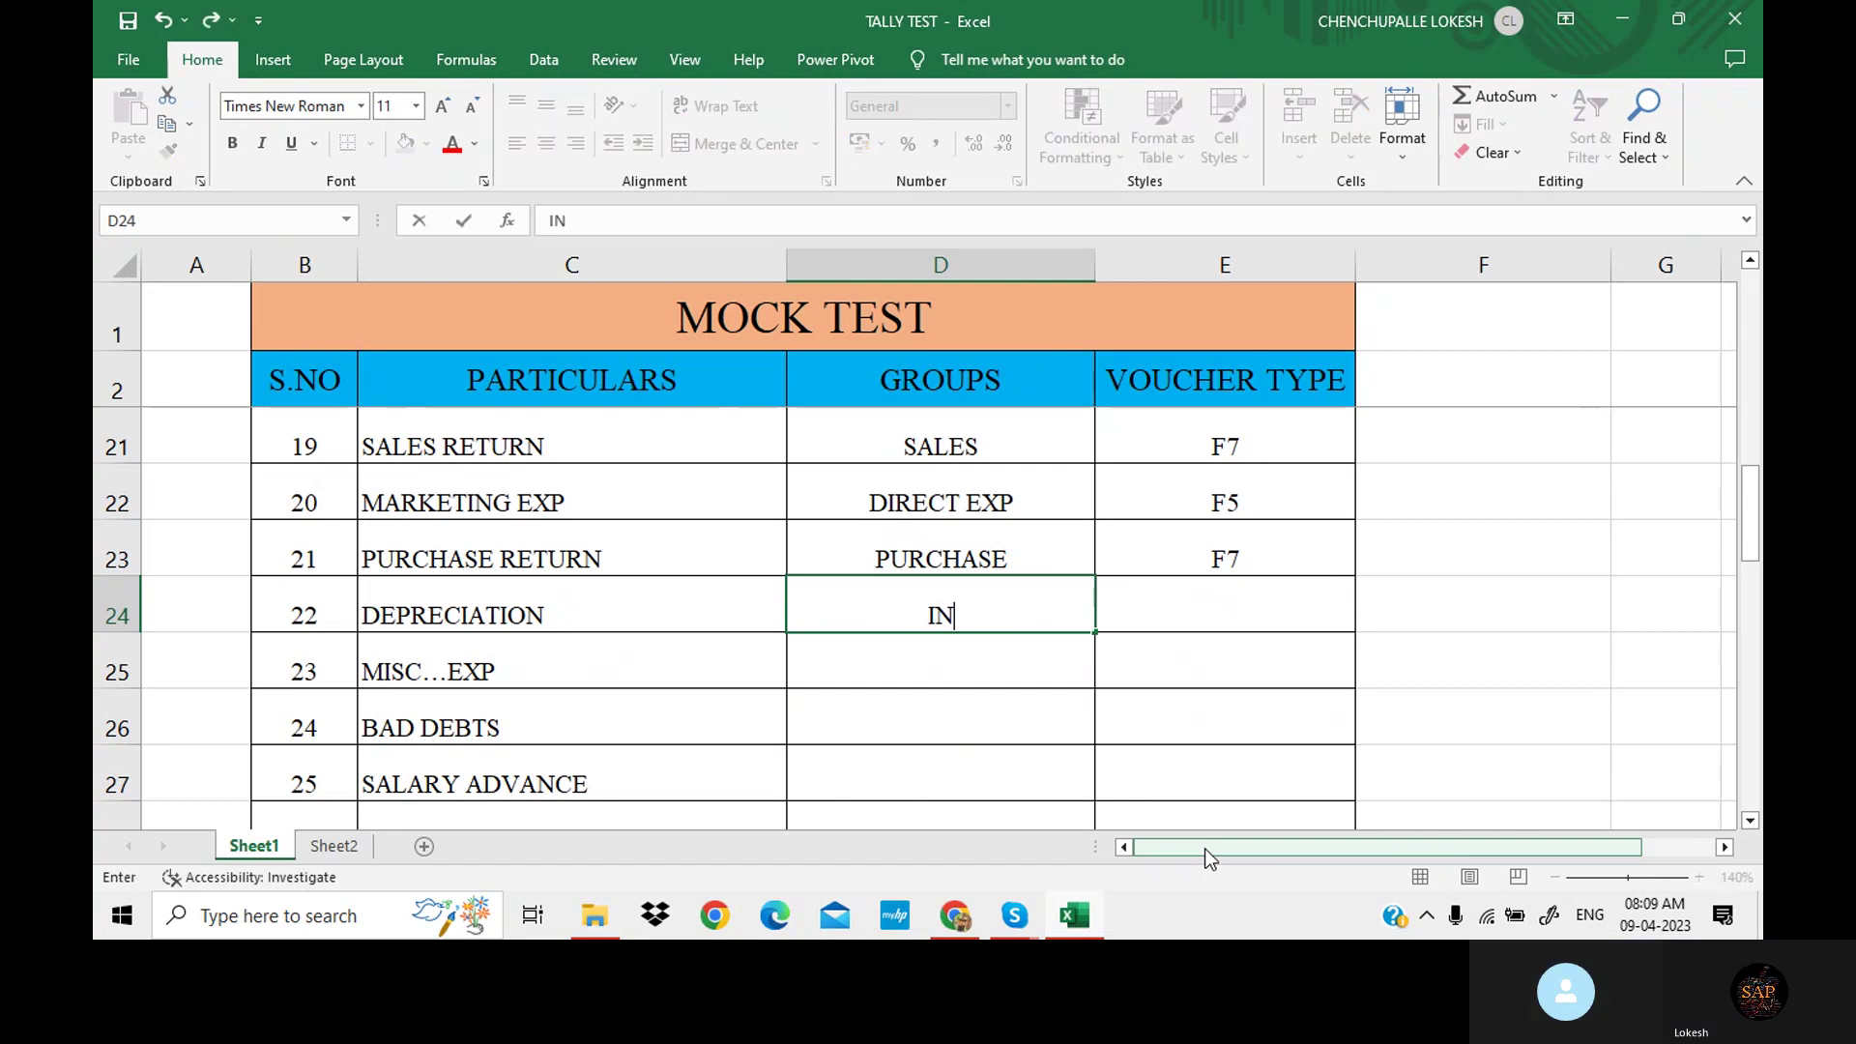
type("DIRECT E")
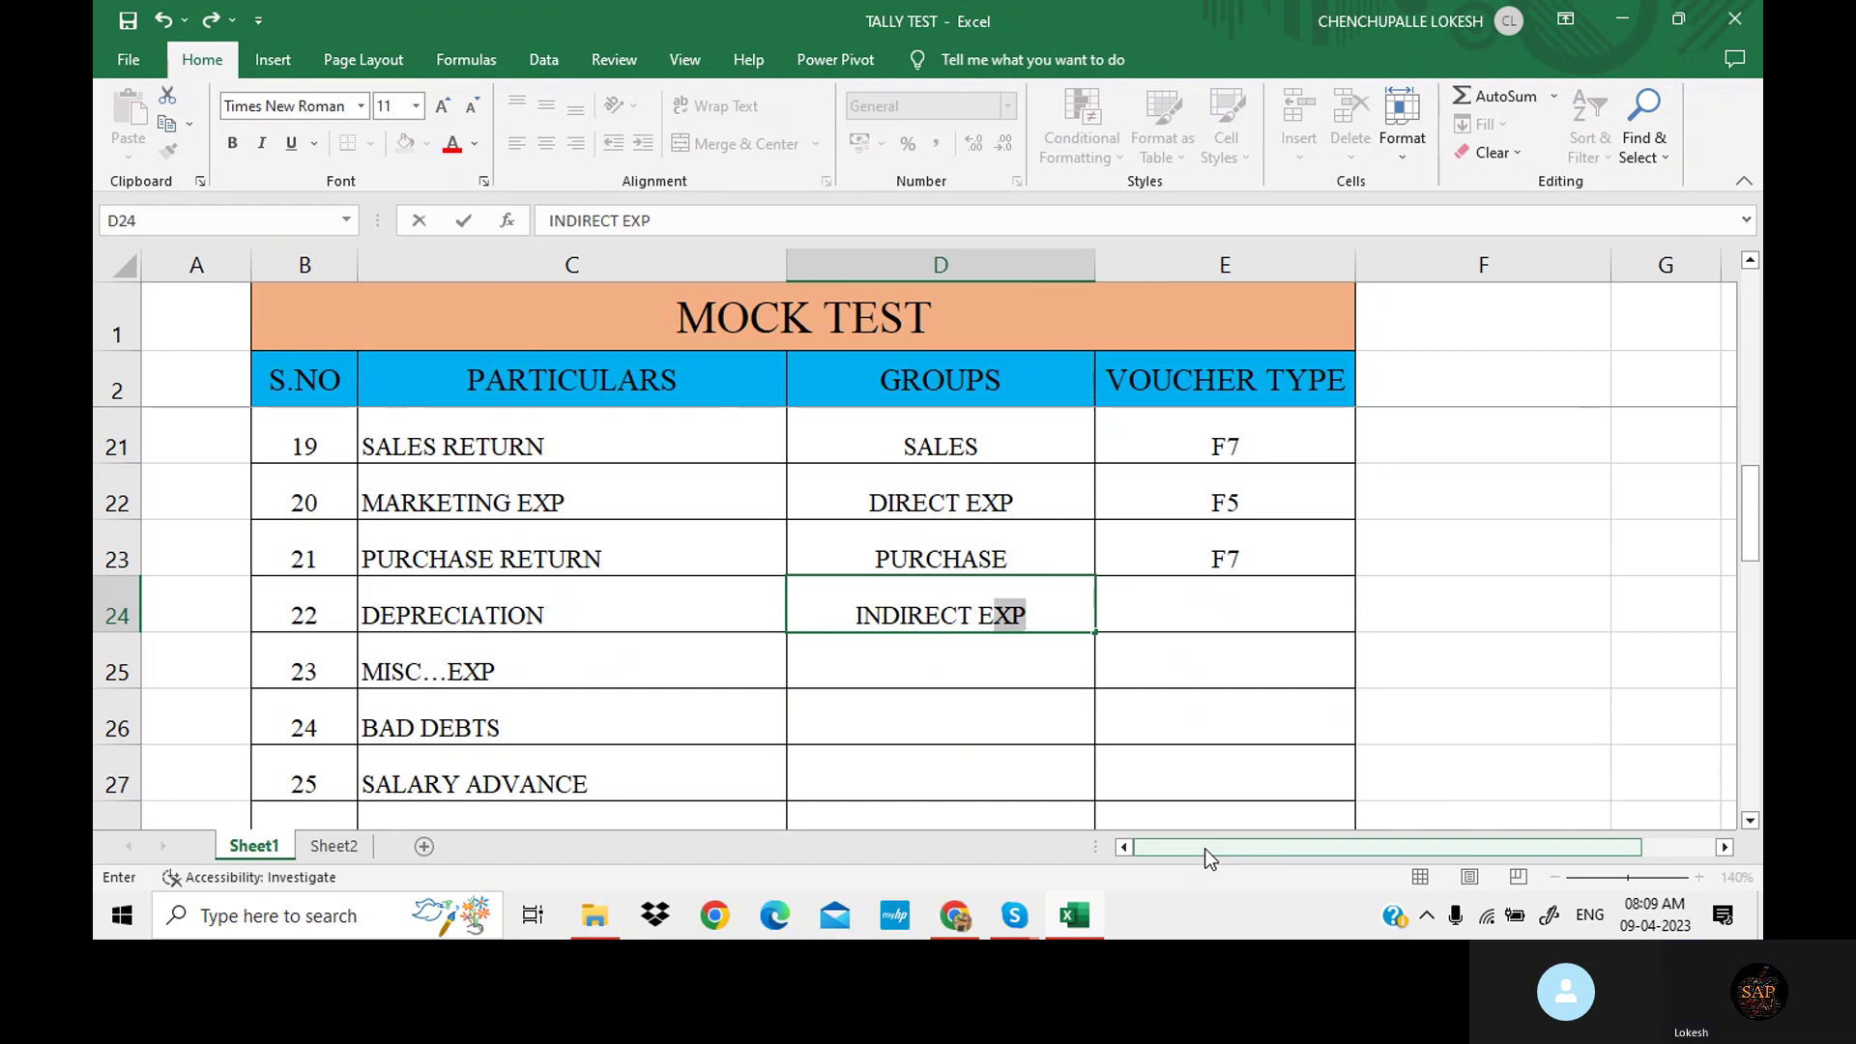
key("Tab")
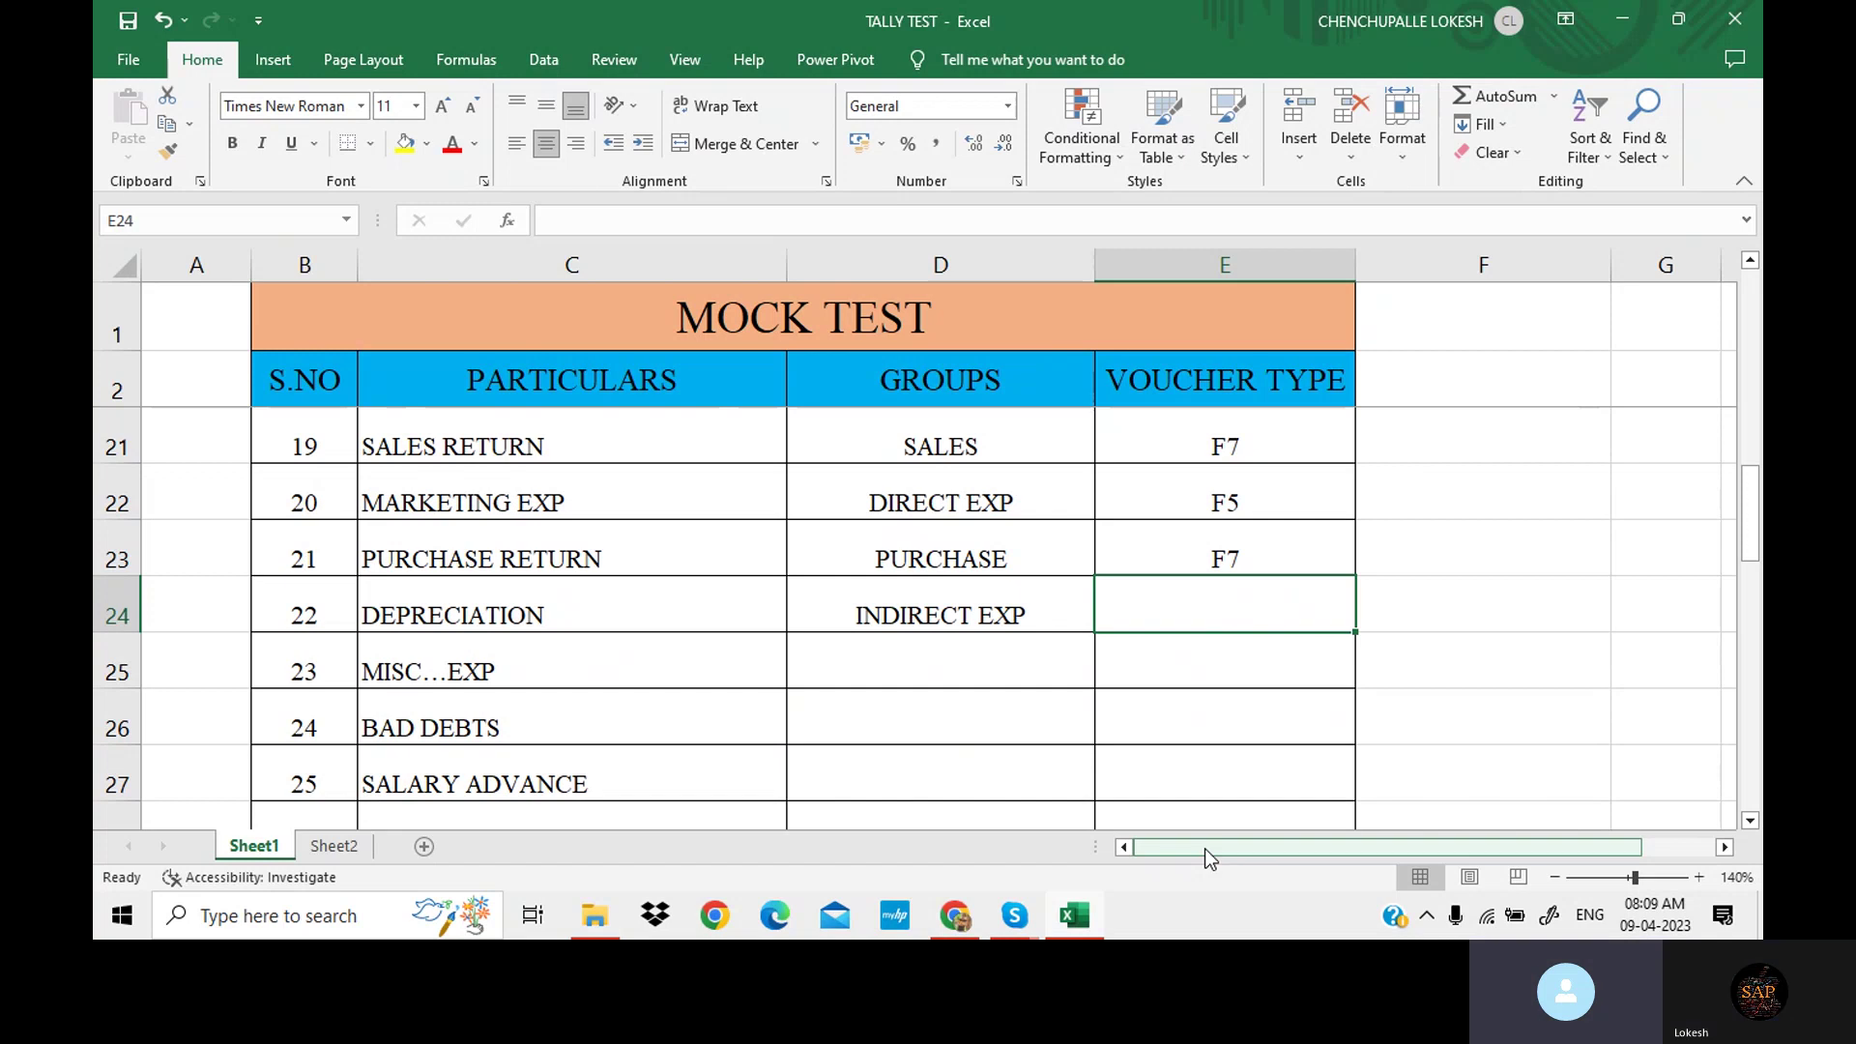
type("F")
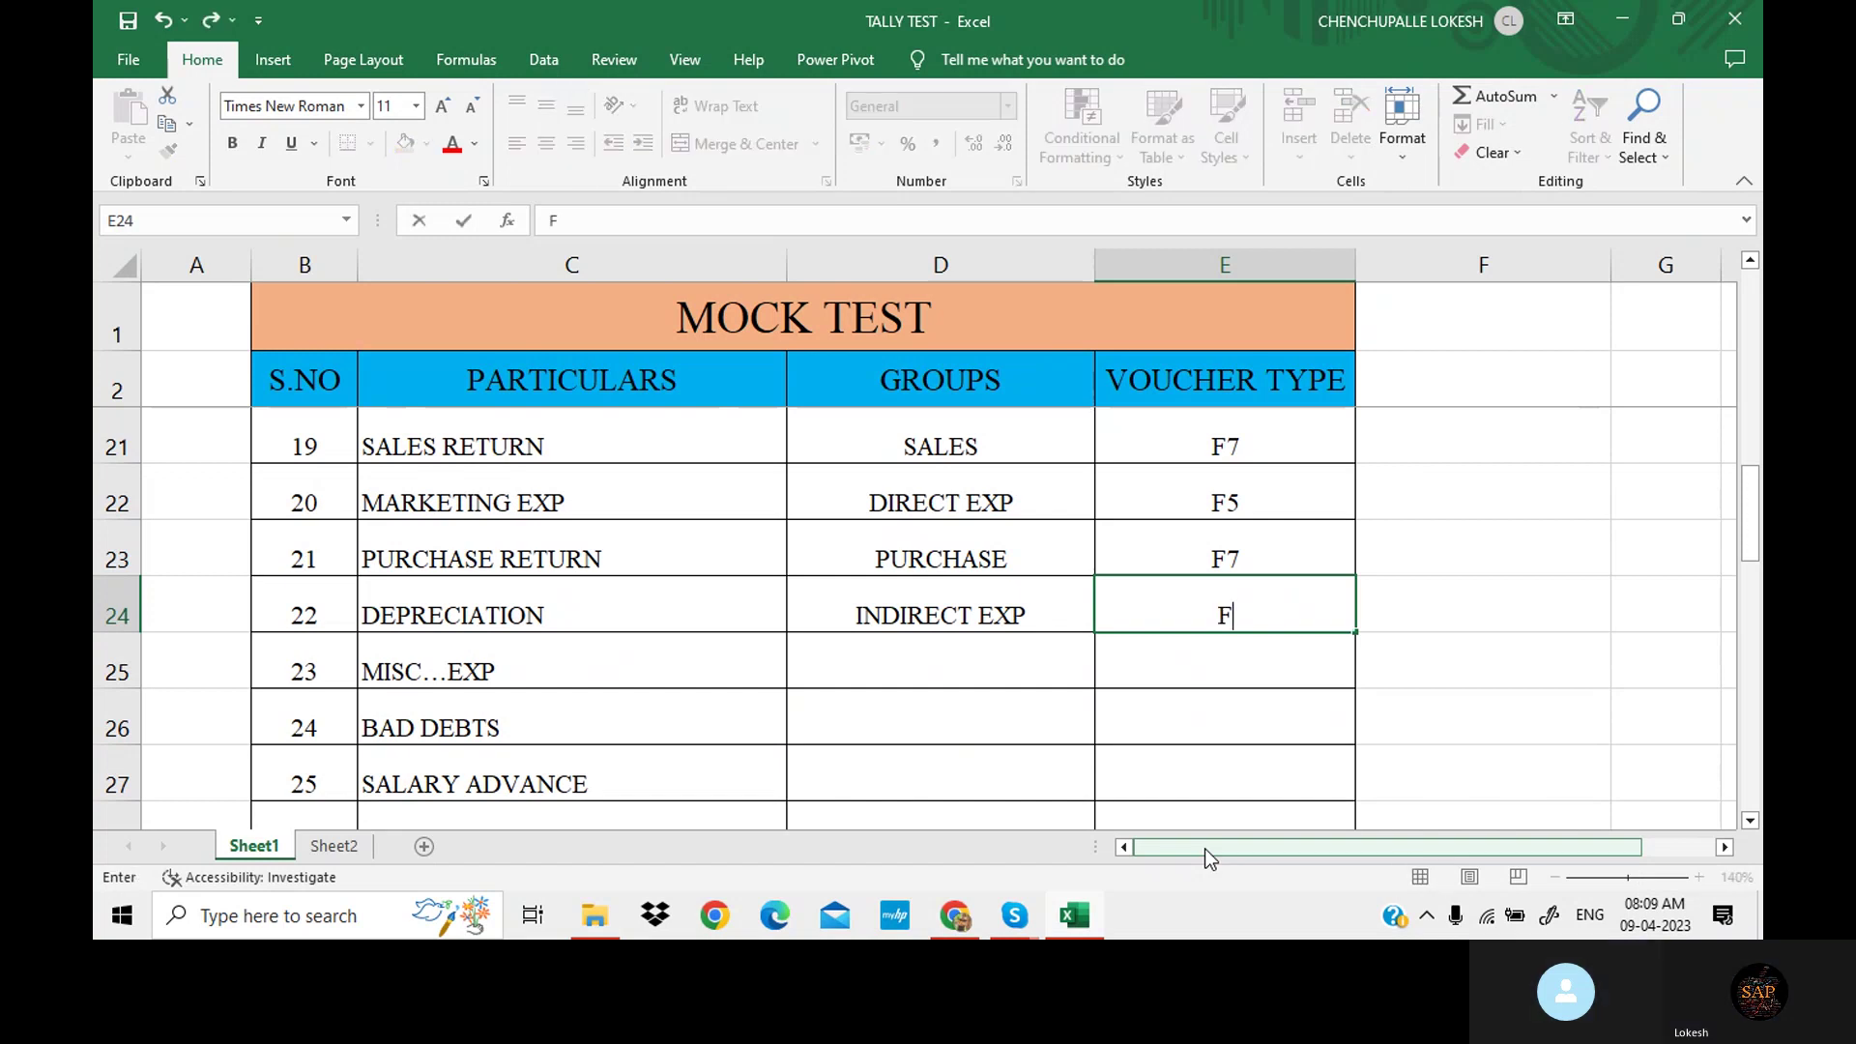
type("5")
key("Return")
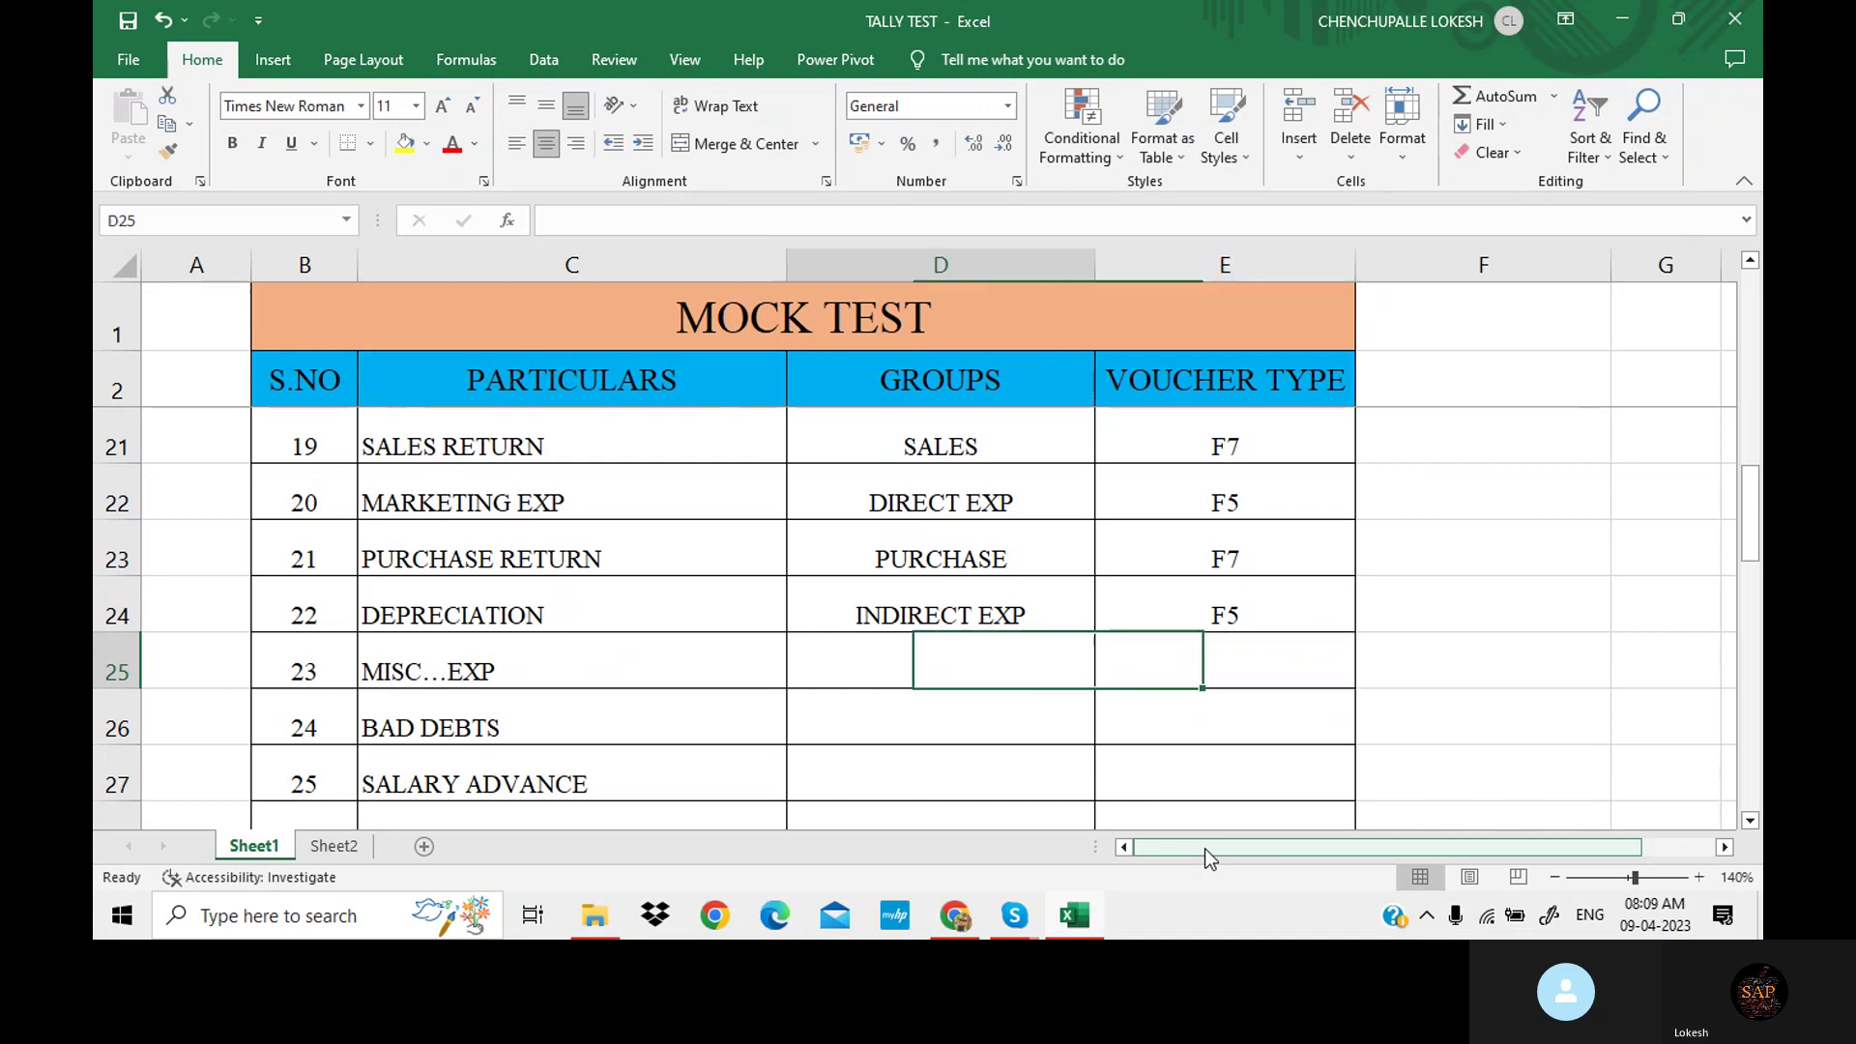
double_click(1244, 617)
key("BackSpace")
type("7")
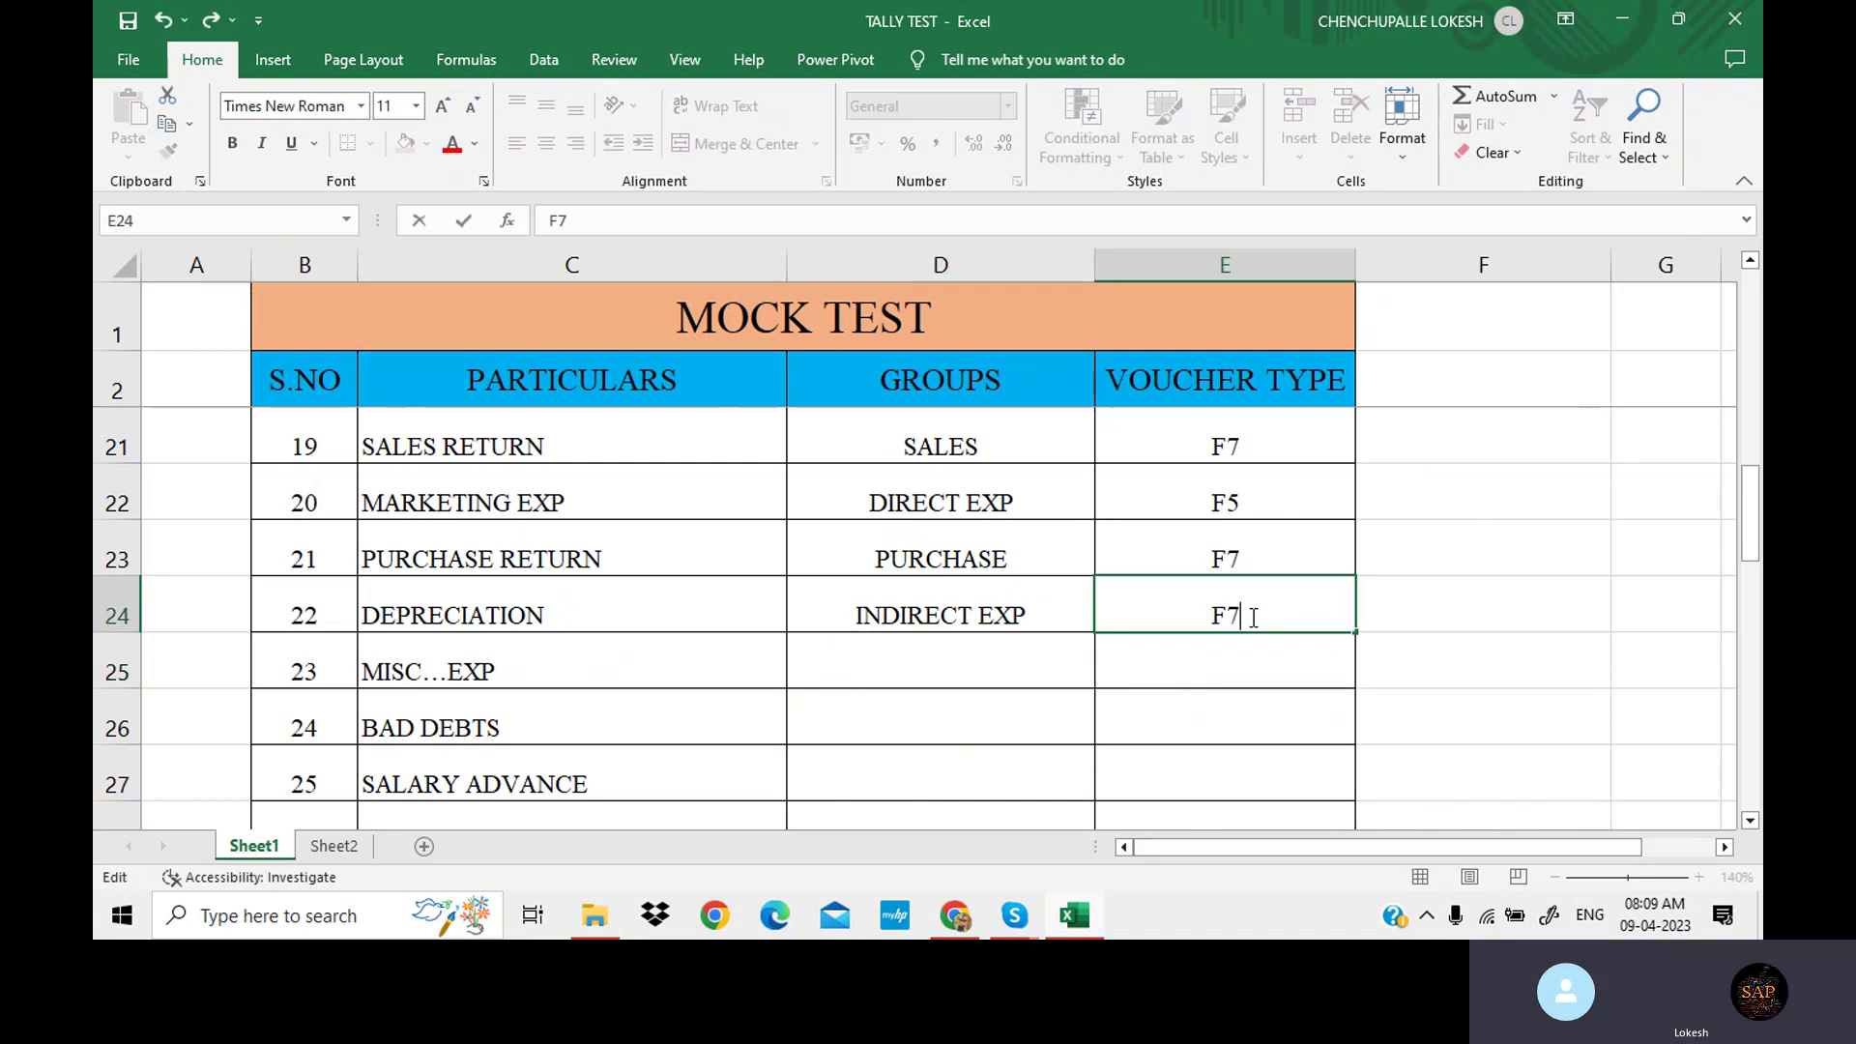
left_click(957, 646)
scroll(966, 652, "down", 1)
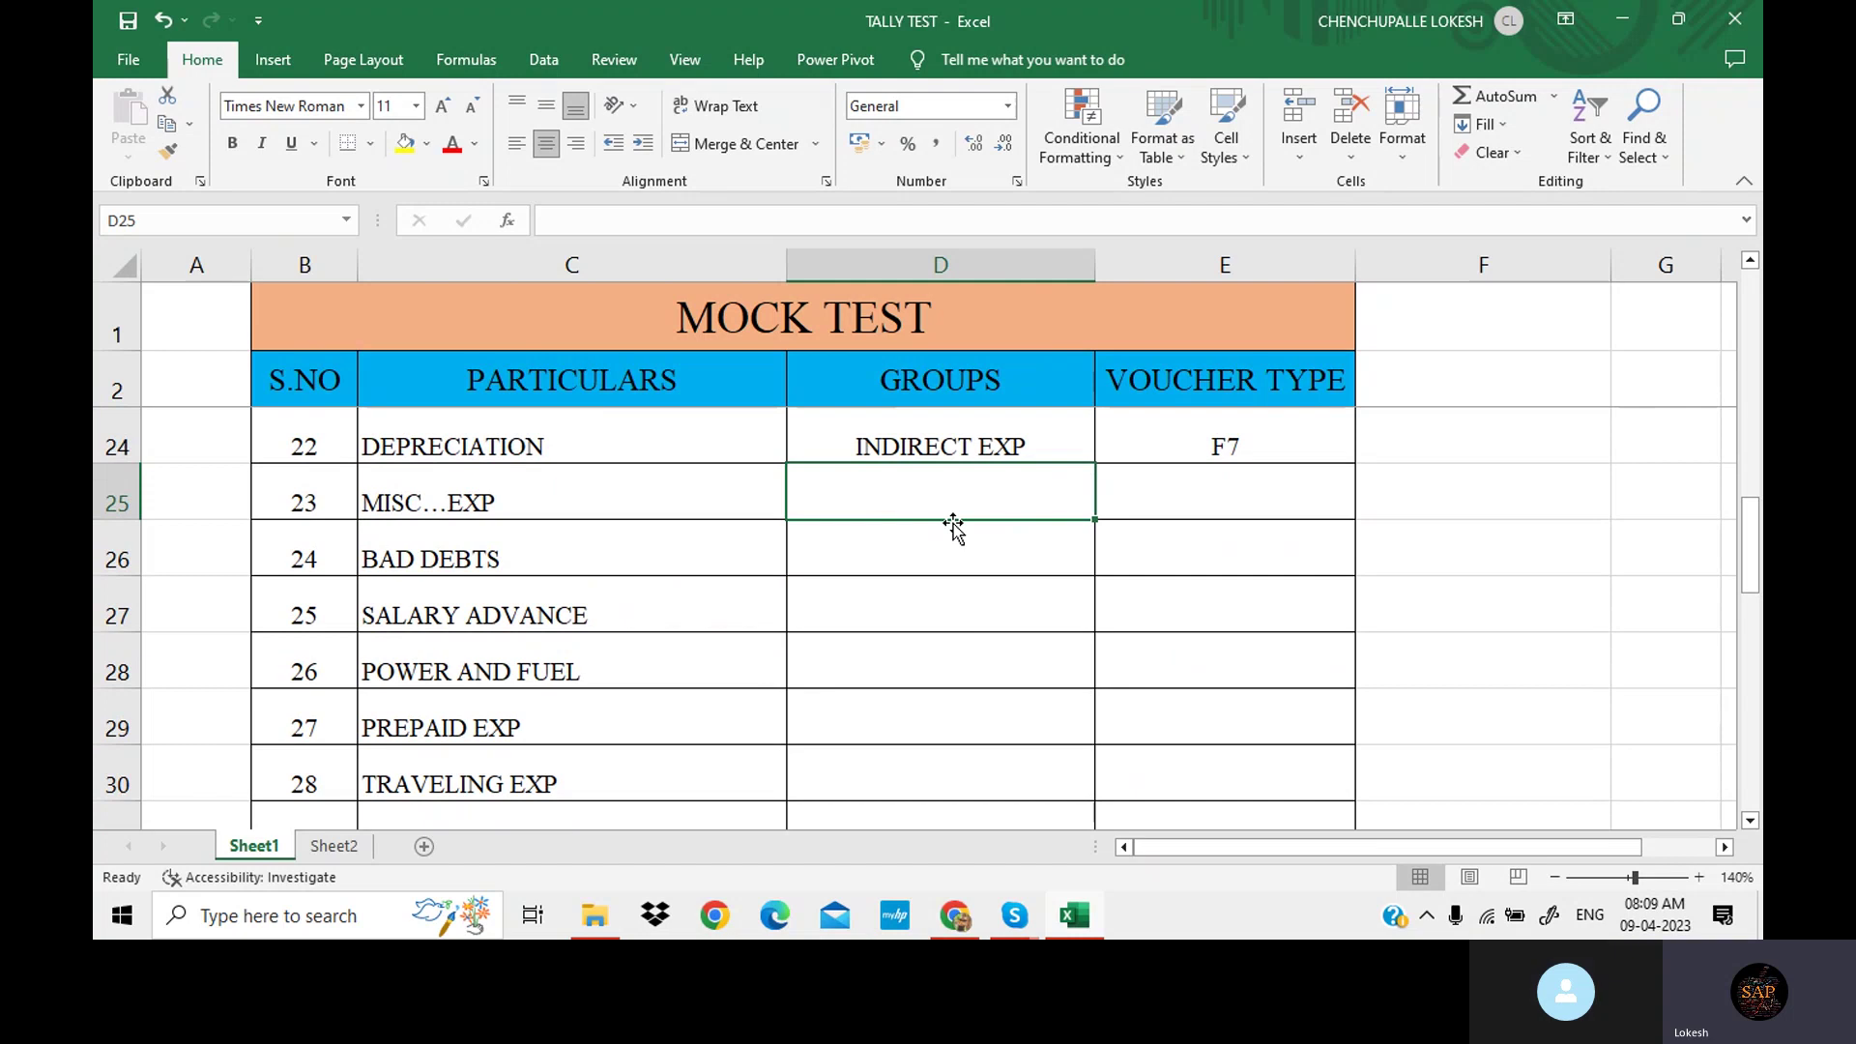
Copy depreciation's INDIRECT EXP group into MISC…EXP's group and enter F5 as its voucher type.
type("I")
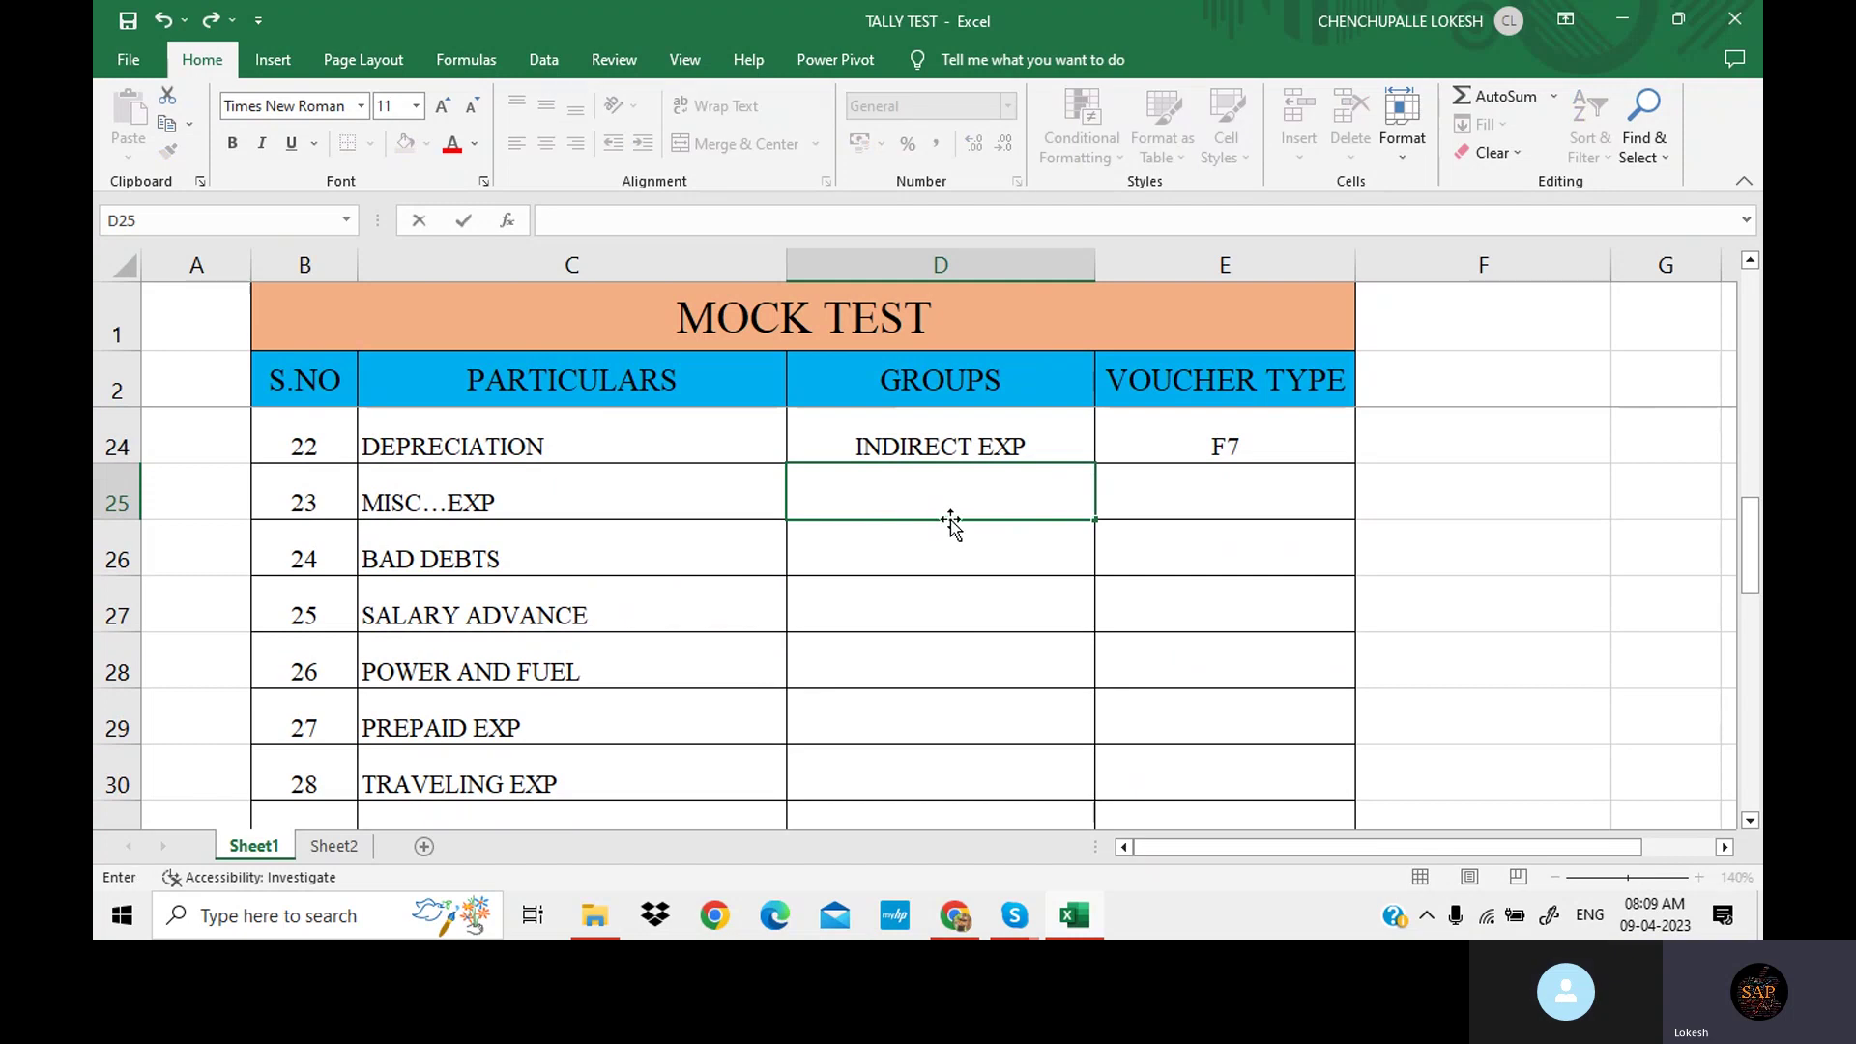
left_click(951, 529)
left_click(953, 422)
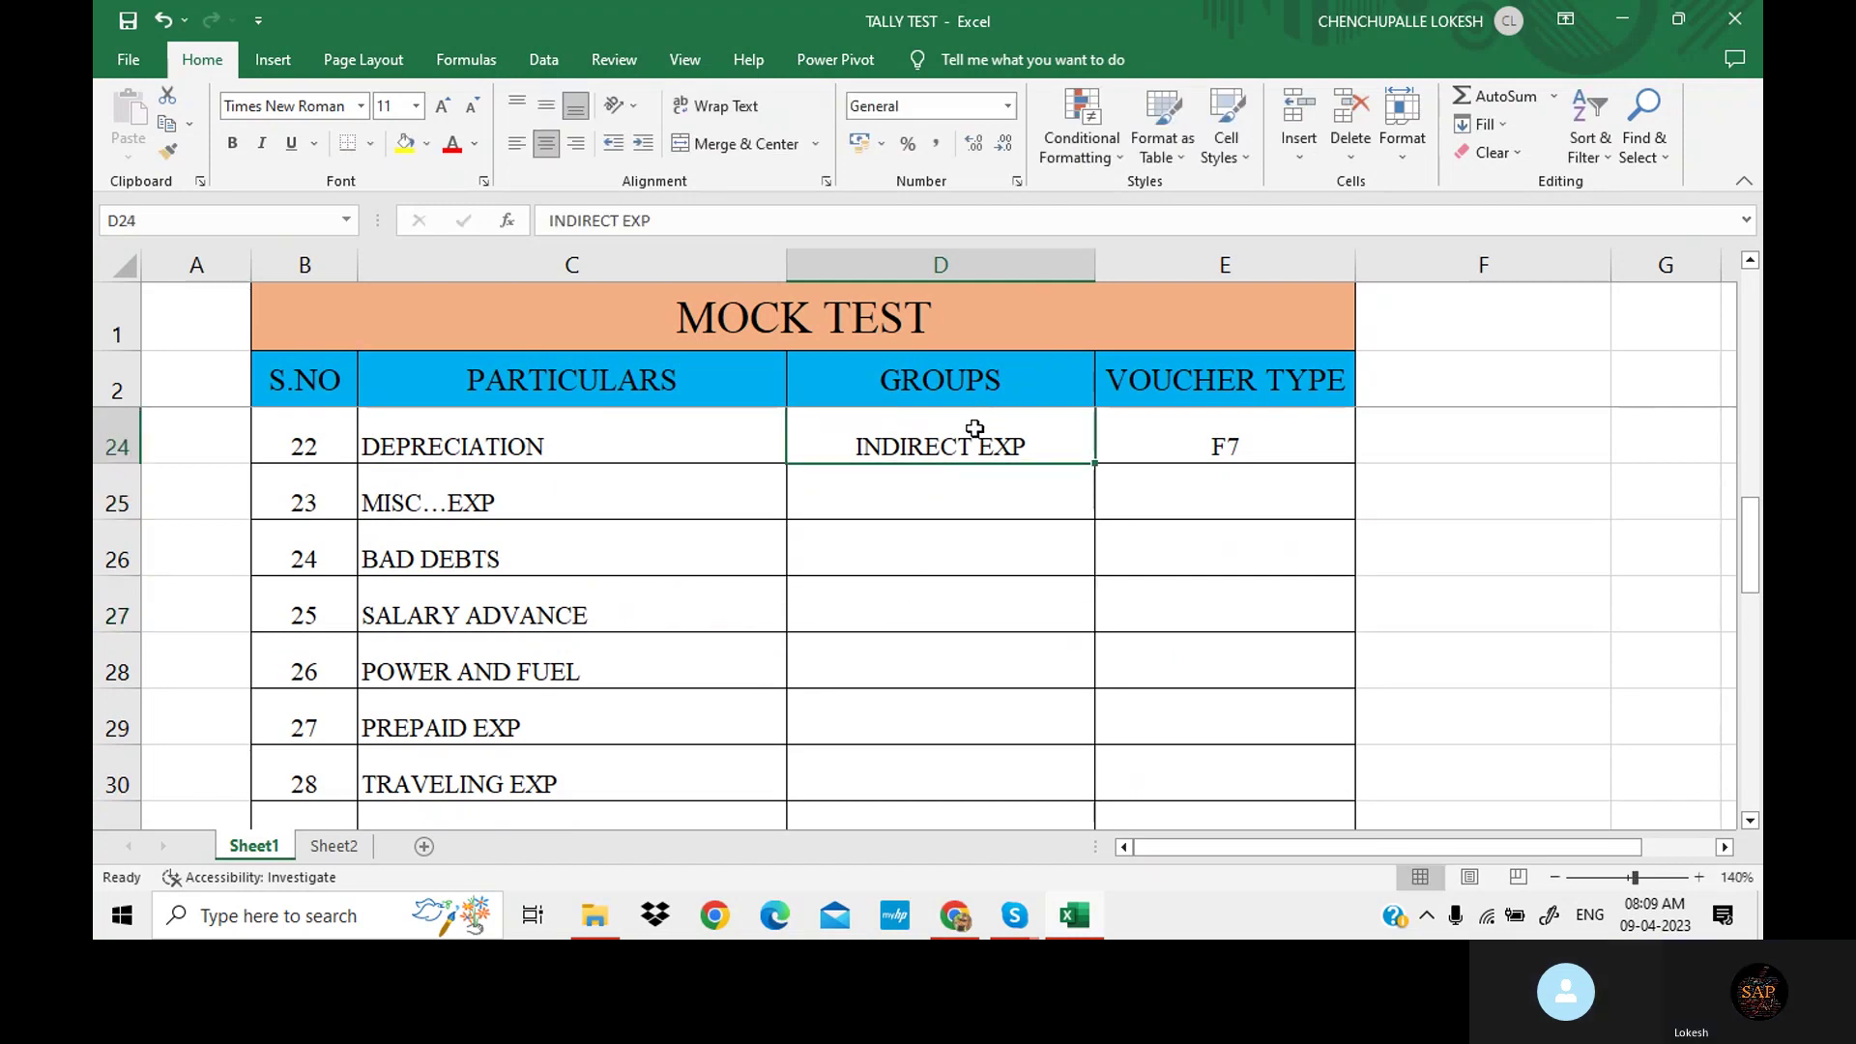
key("ctrl+c")
left_click(947, 485)
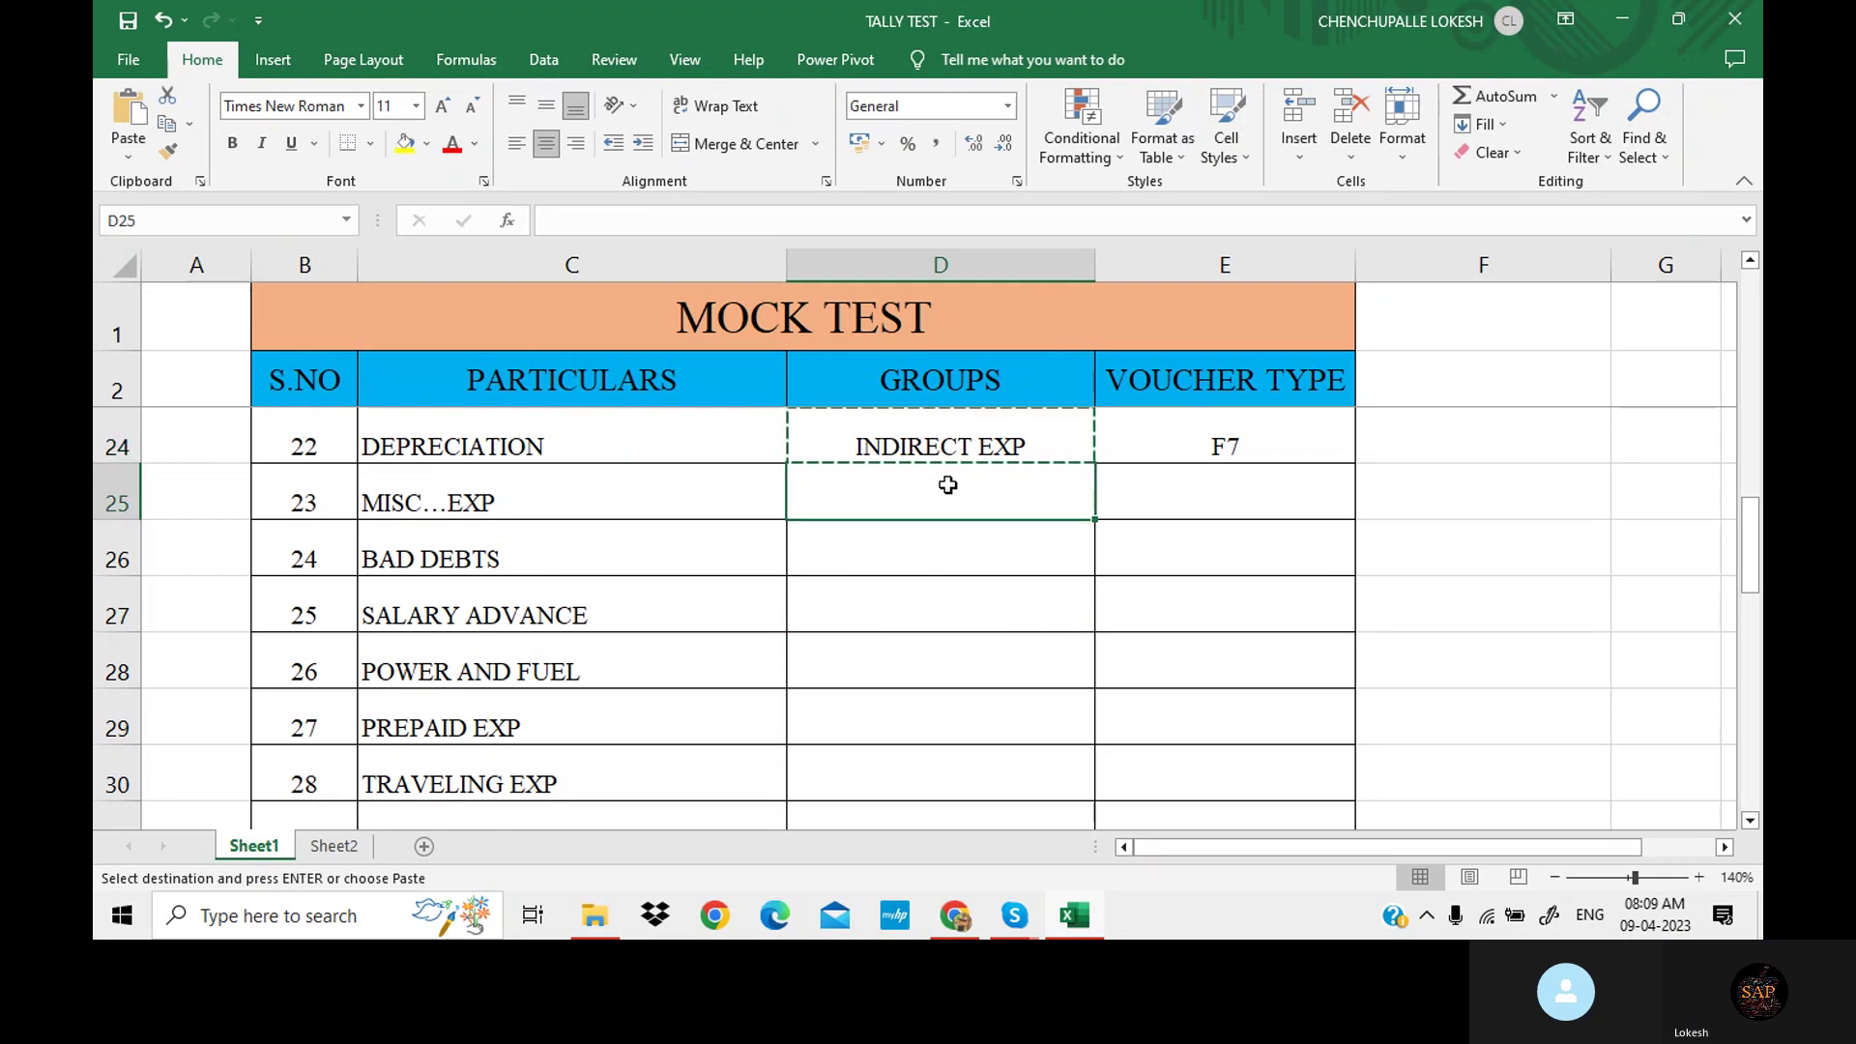
key("ctrl+v")
key("Right")
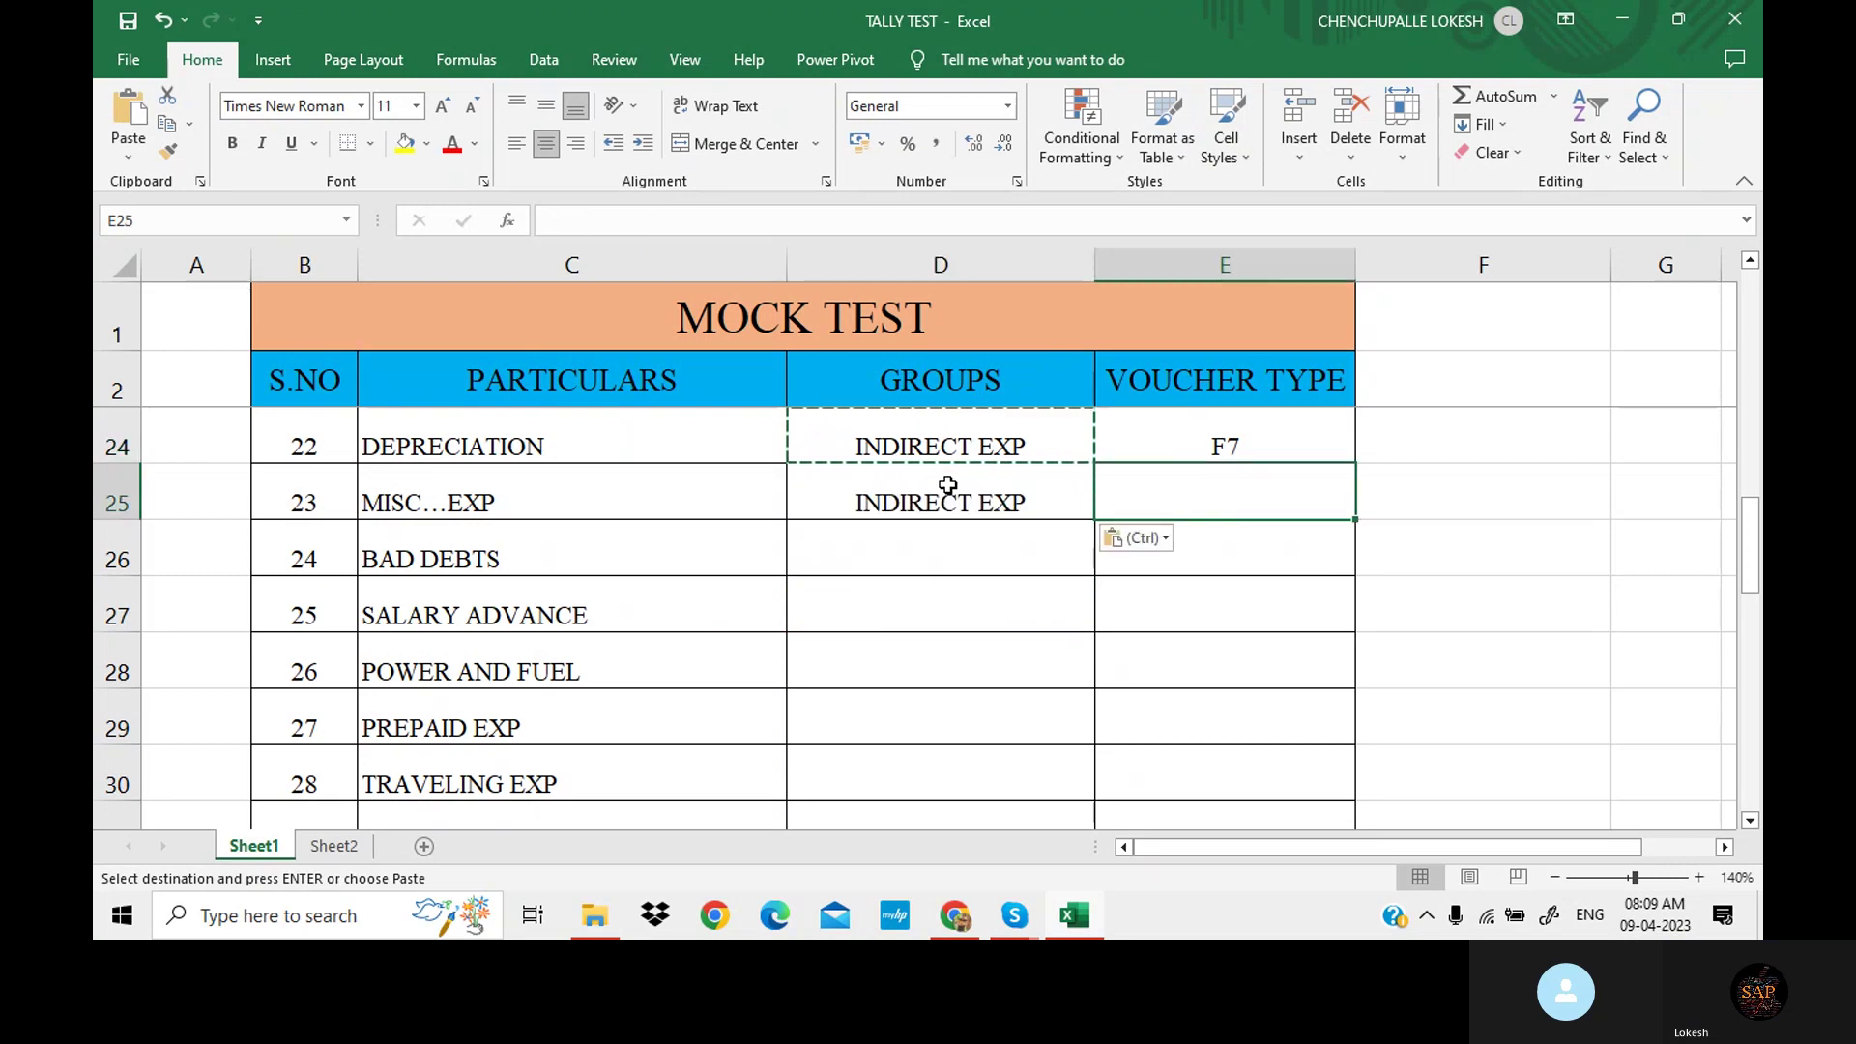
key("Escape")
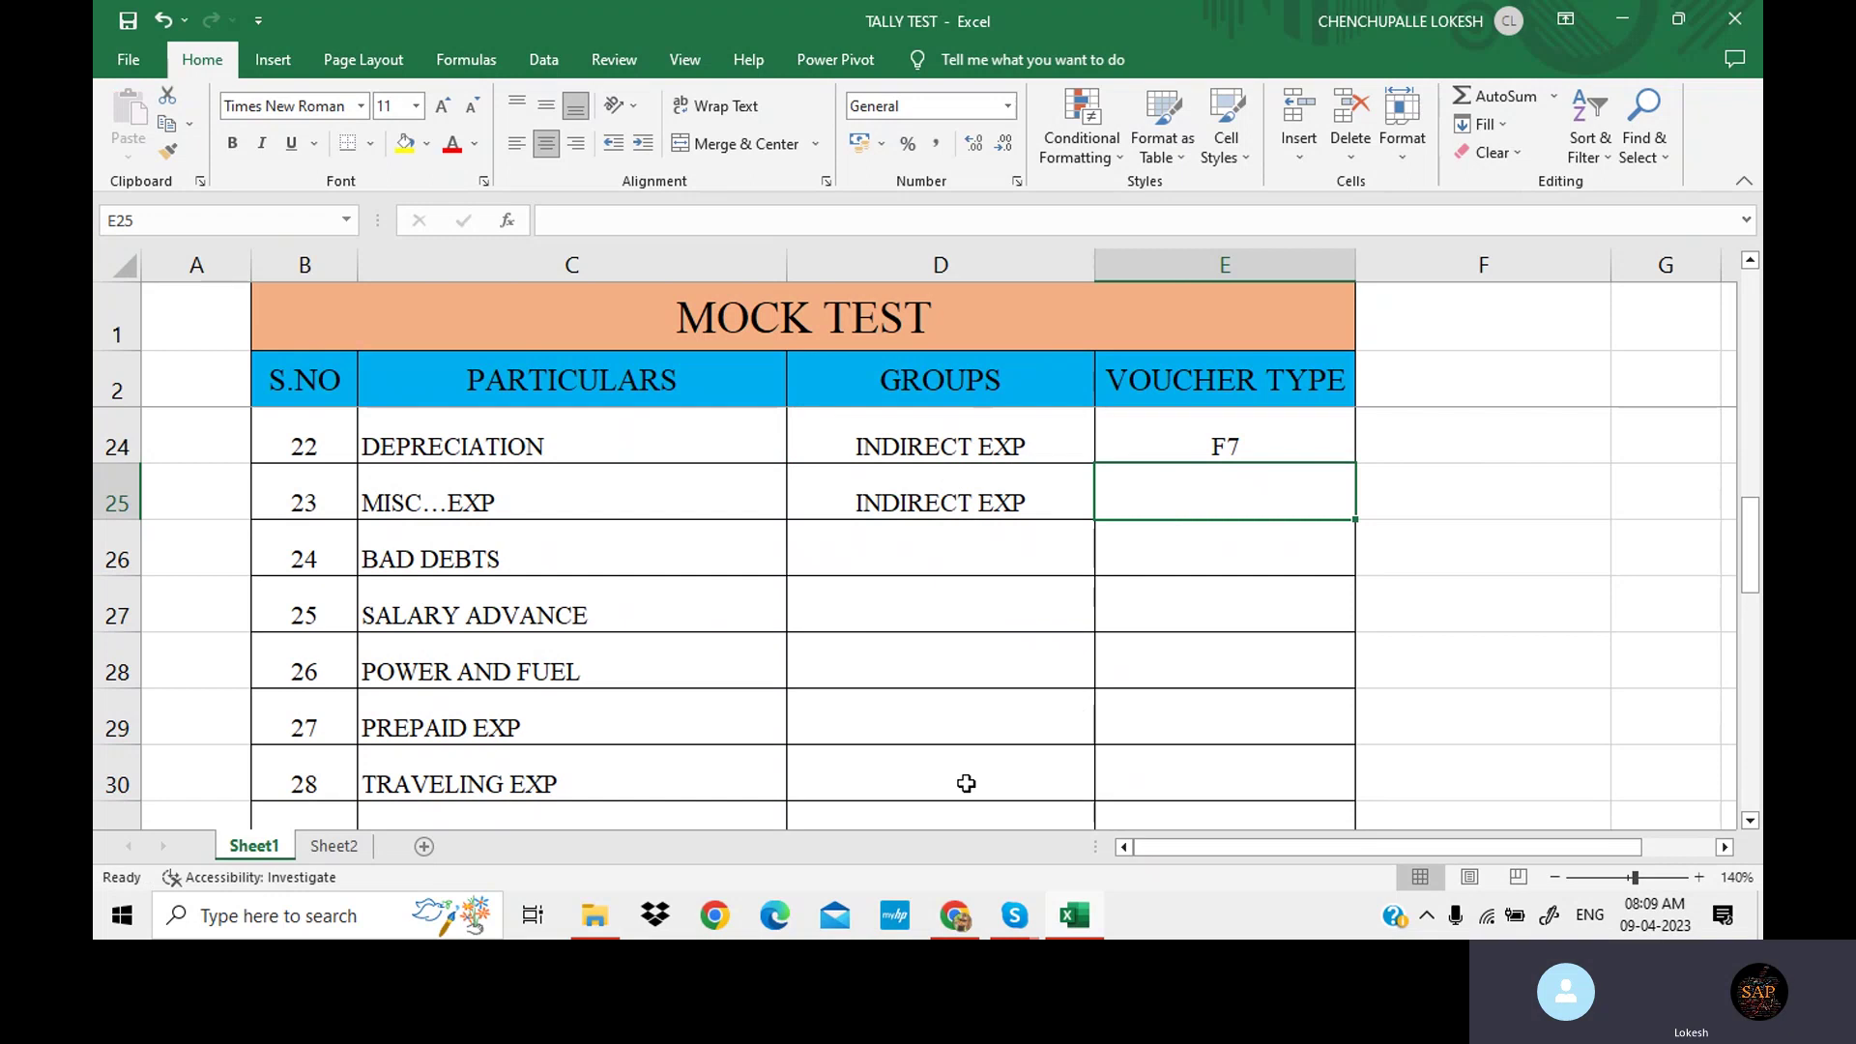
type("F5")
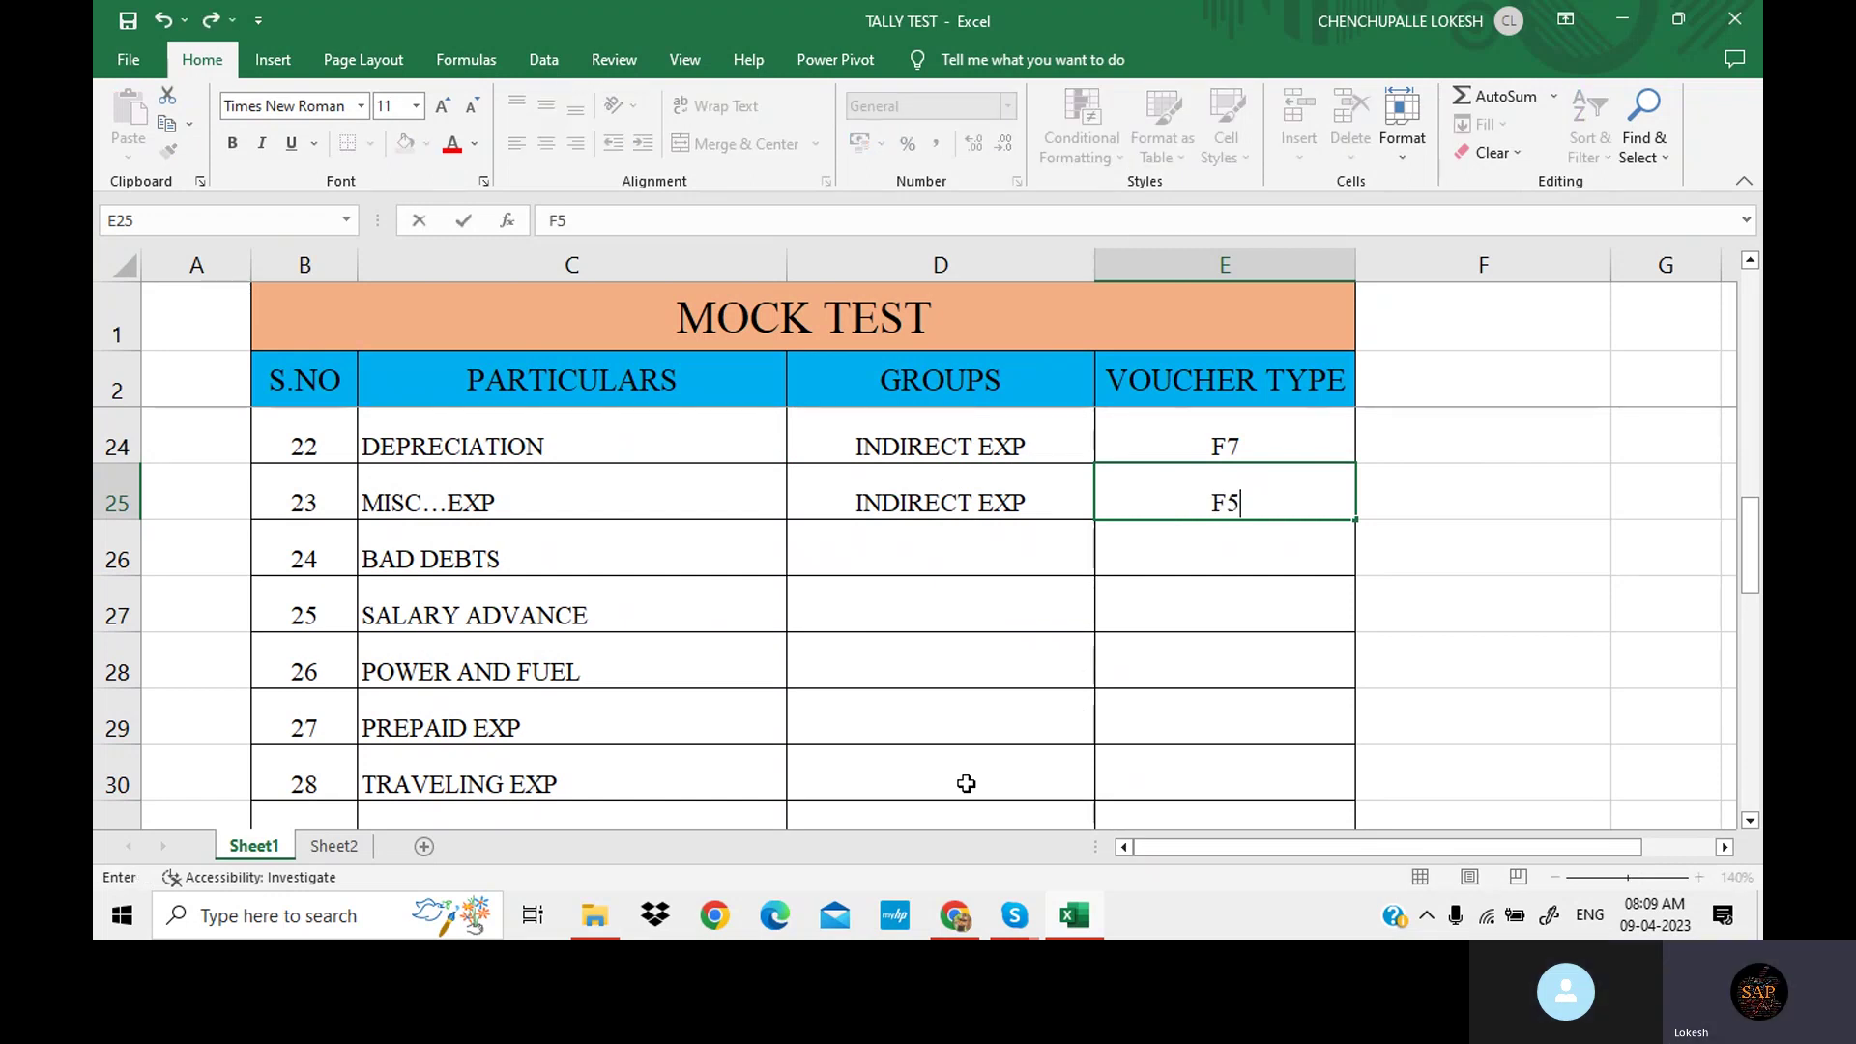
key("Return")
Copy INDIRECT EXP into BAD DEBTS' group and select its voucher type cell.
key("Left")
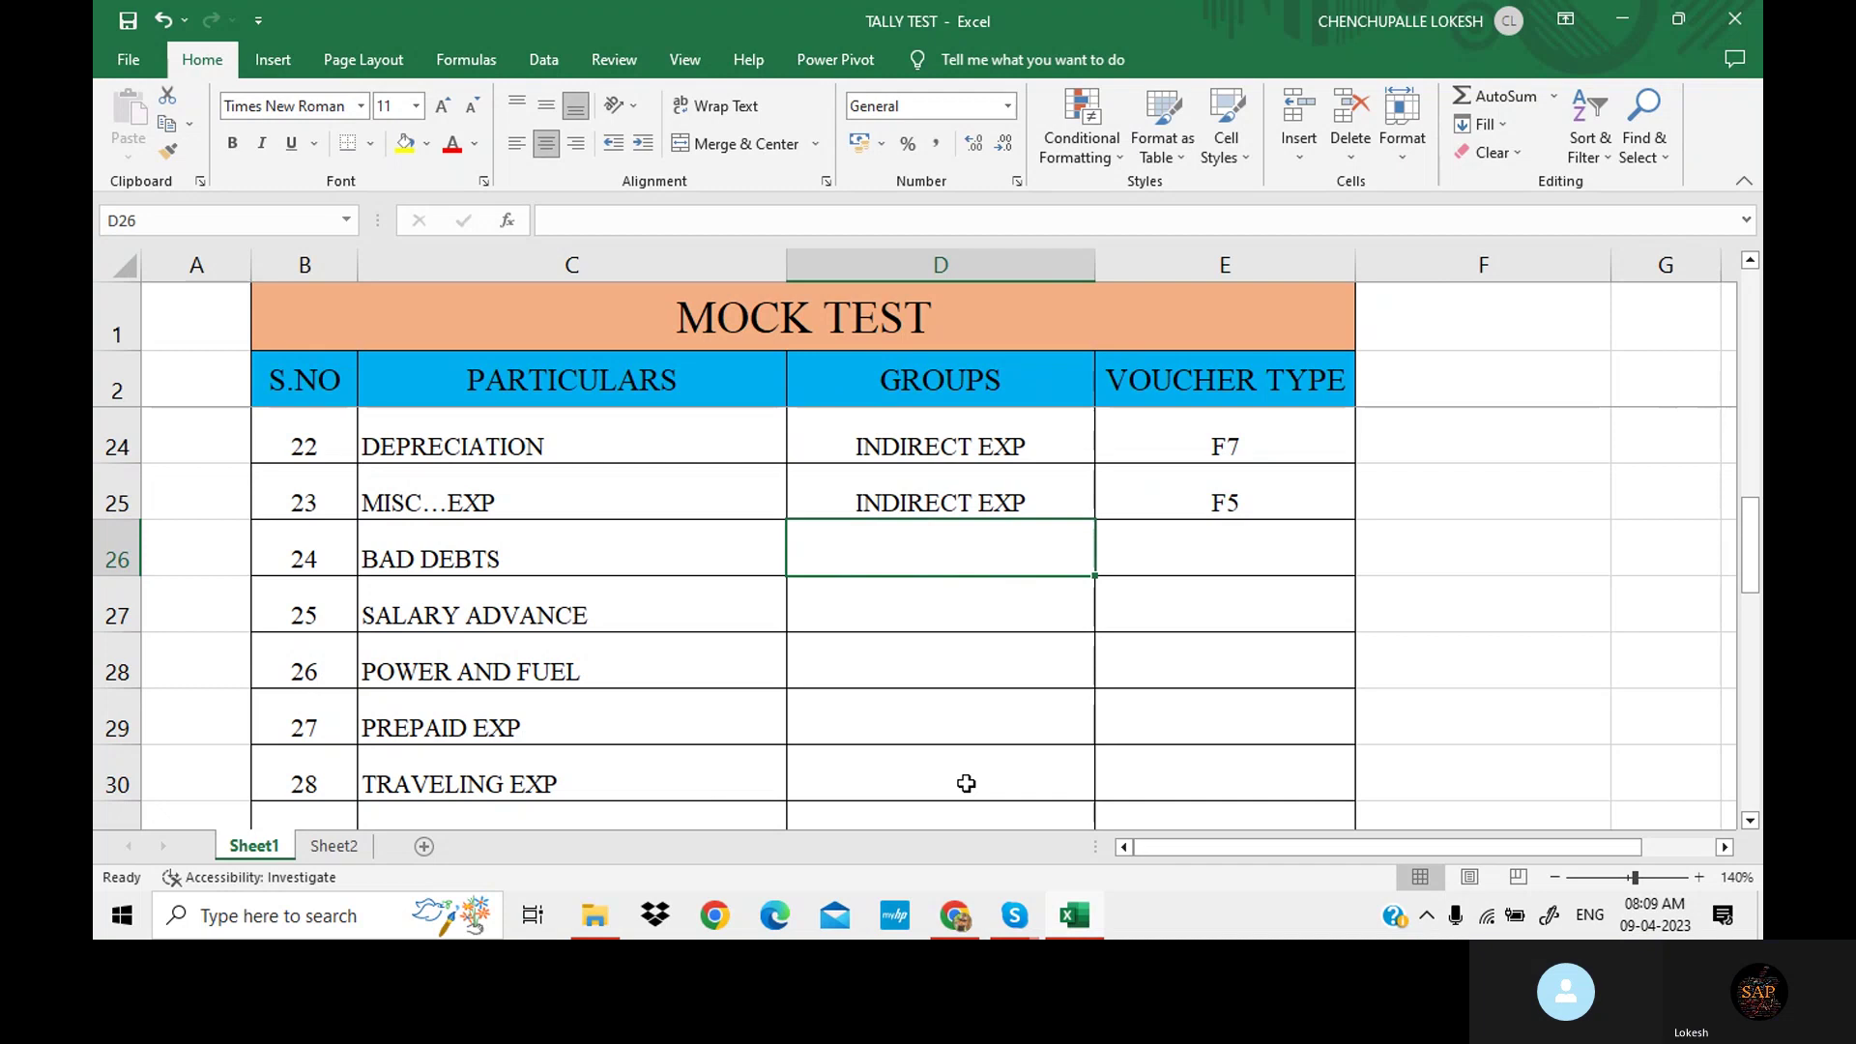
key("Up")
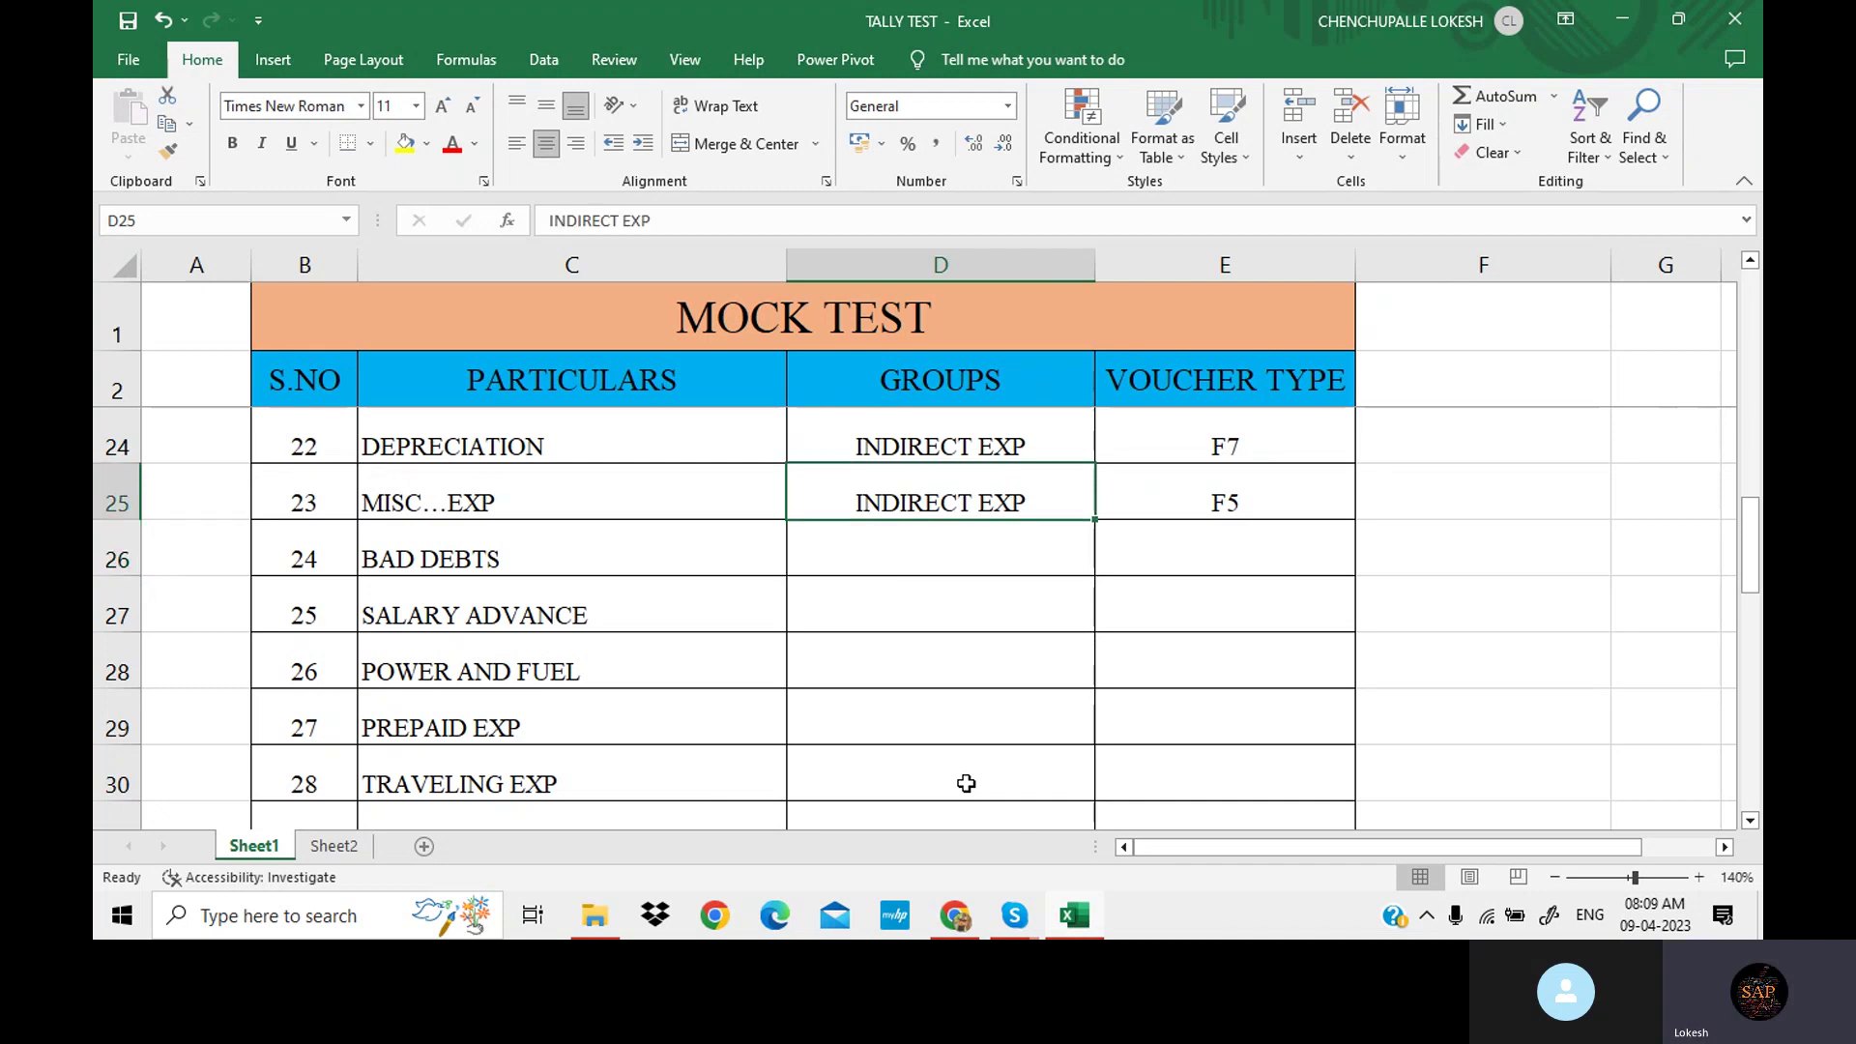
key("ctrl+c")
key("Down")
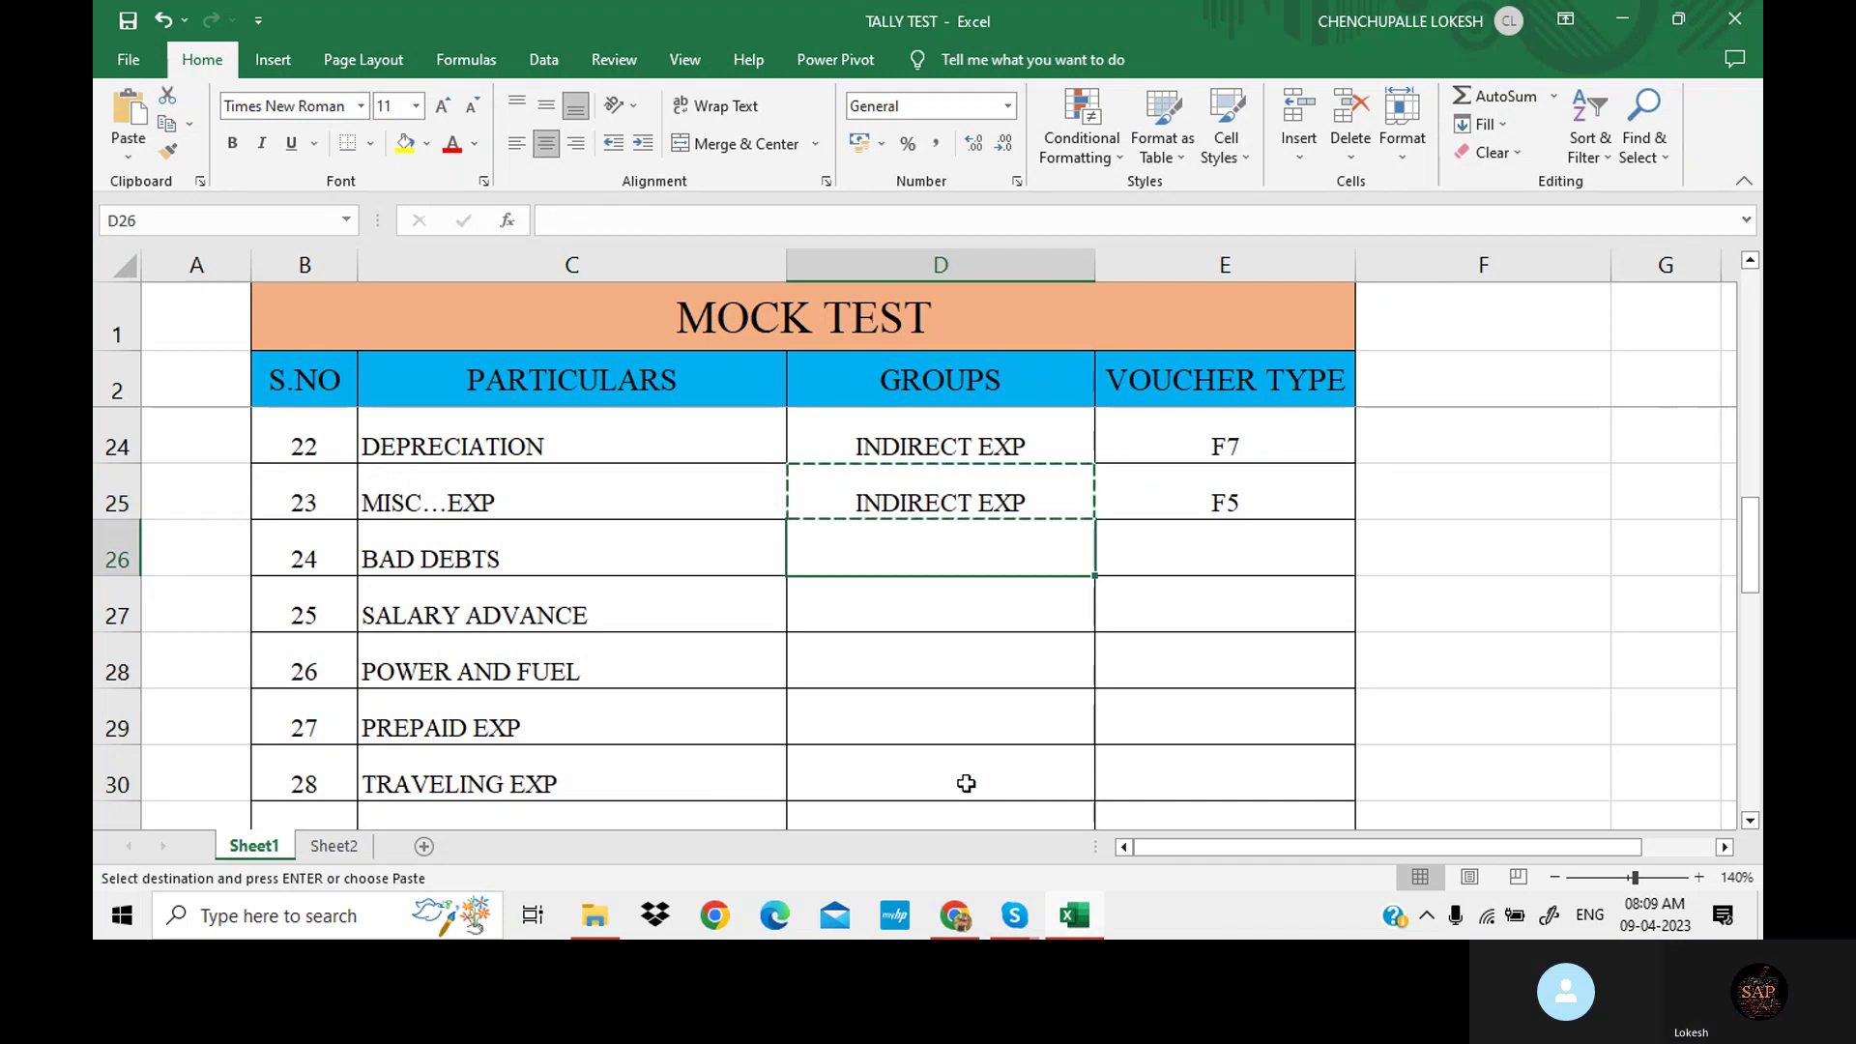
key("ctrl+v")
key("Escape")
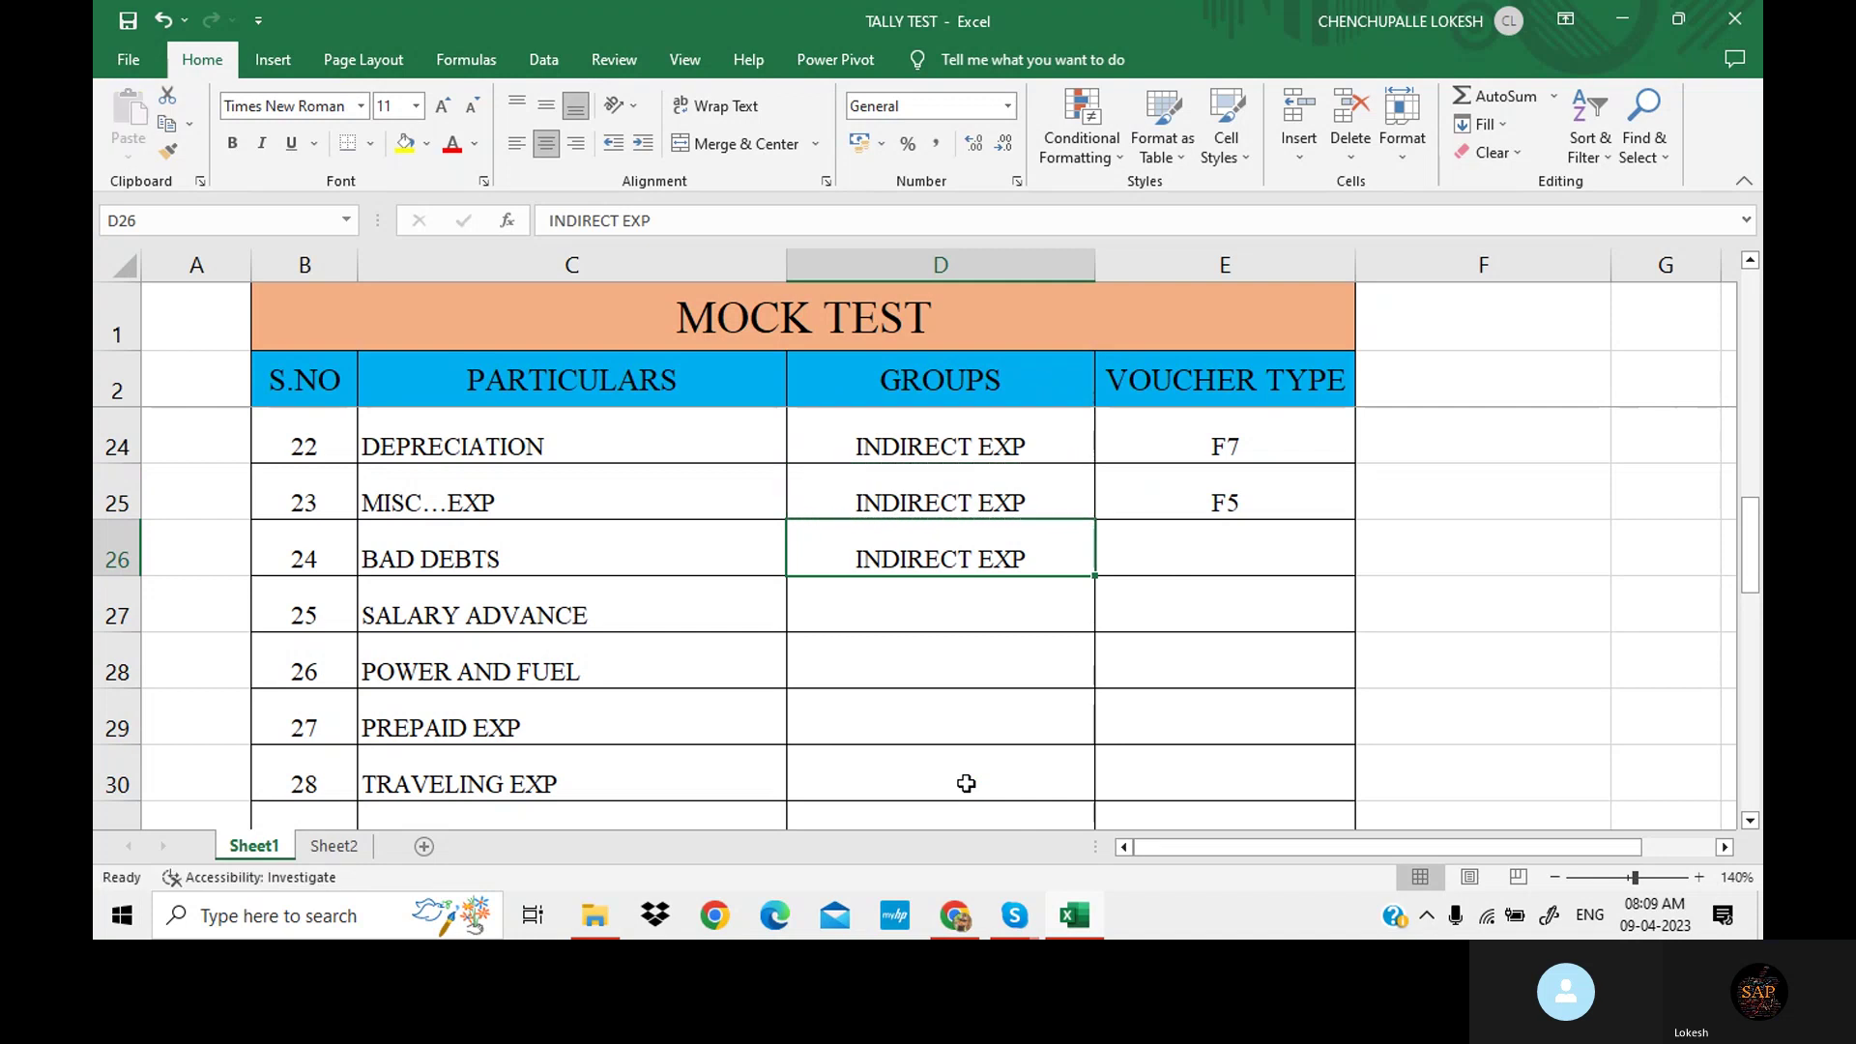
left_click(1230, 551)
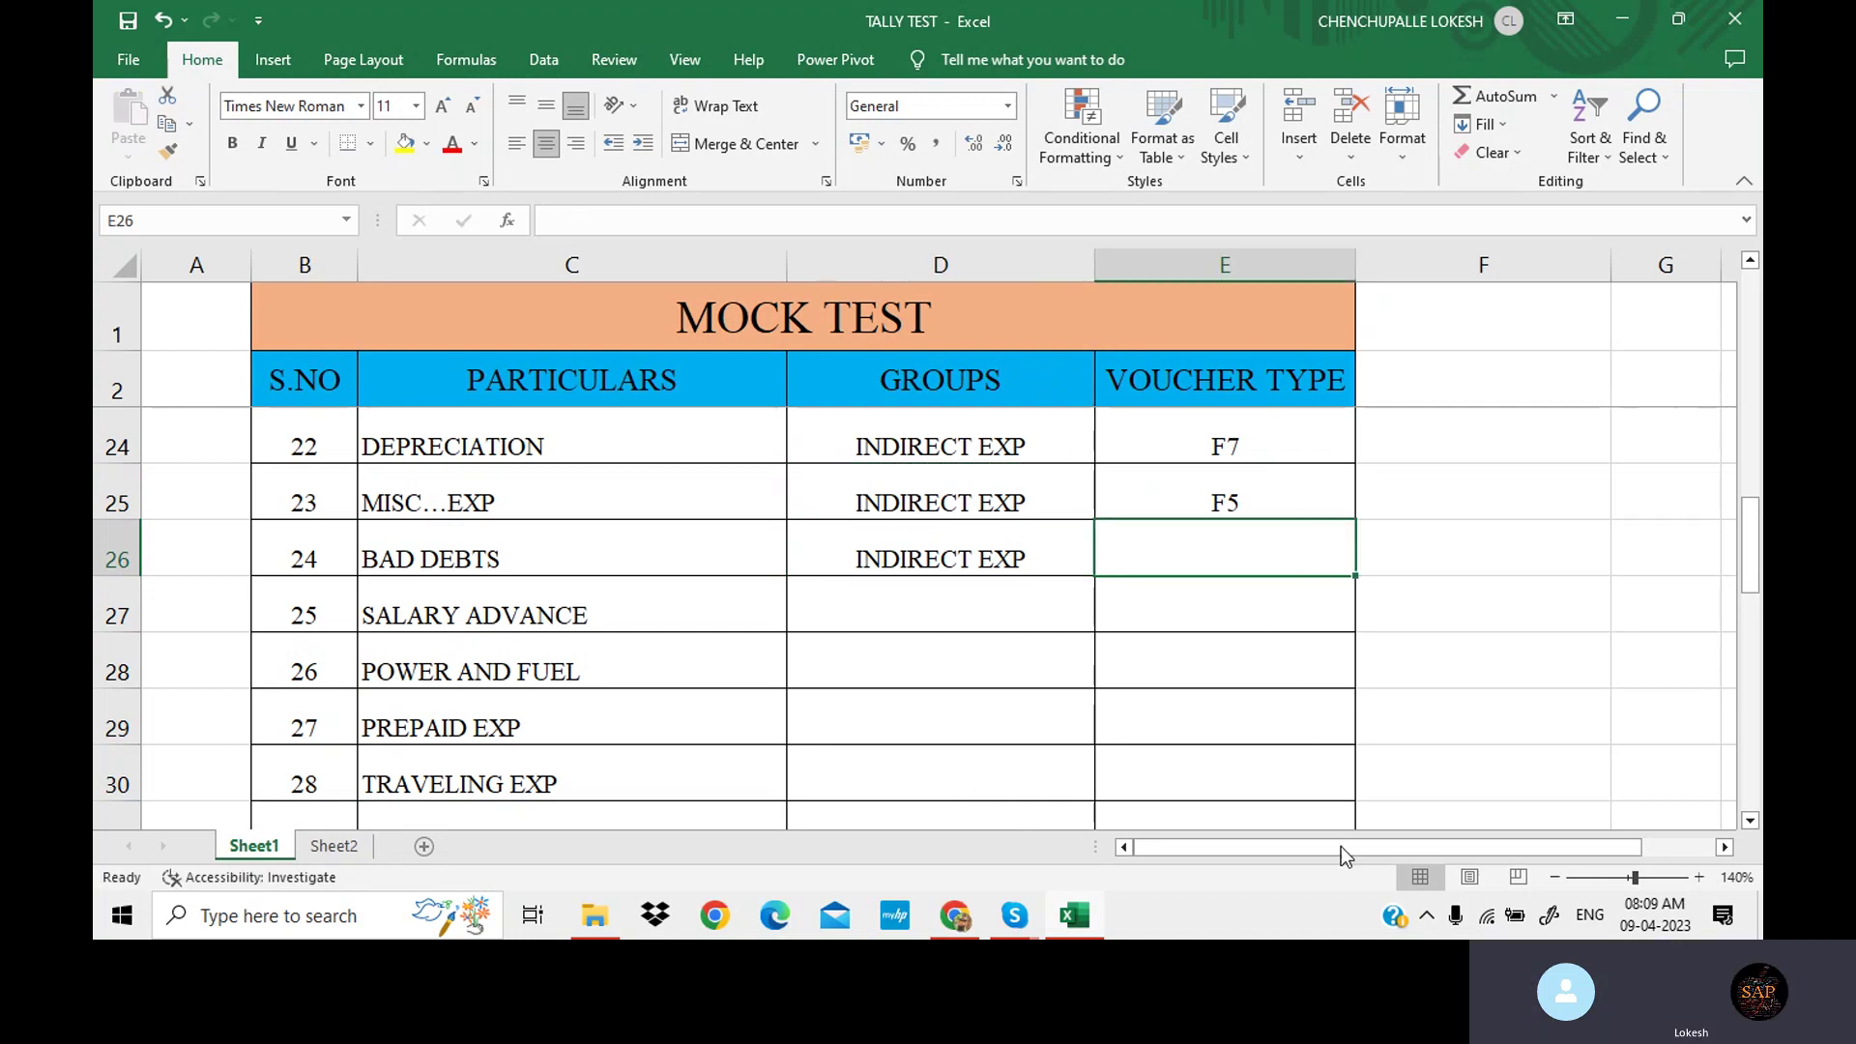
Enter F5 for BAD DEBTS, and CURRENT ASSETS with F5 for SALARY ADVANCE.
type("F5")
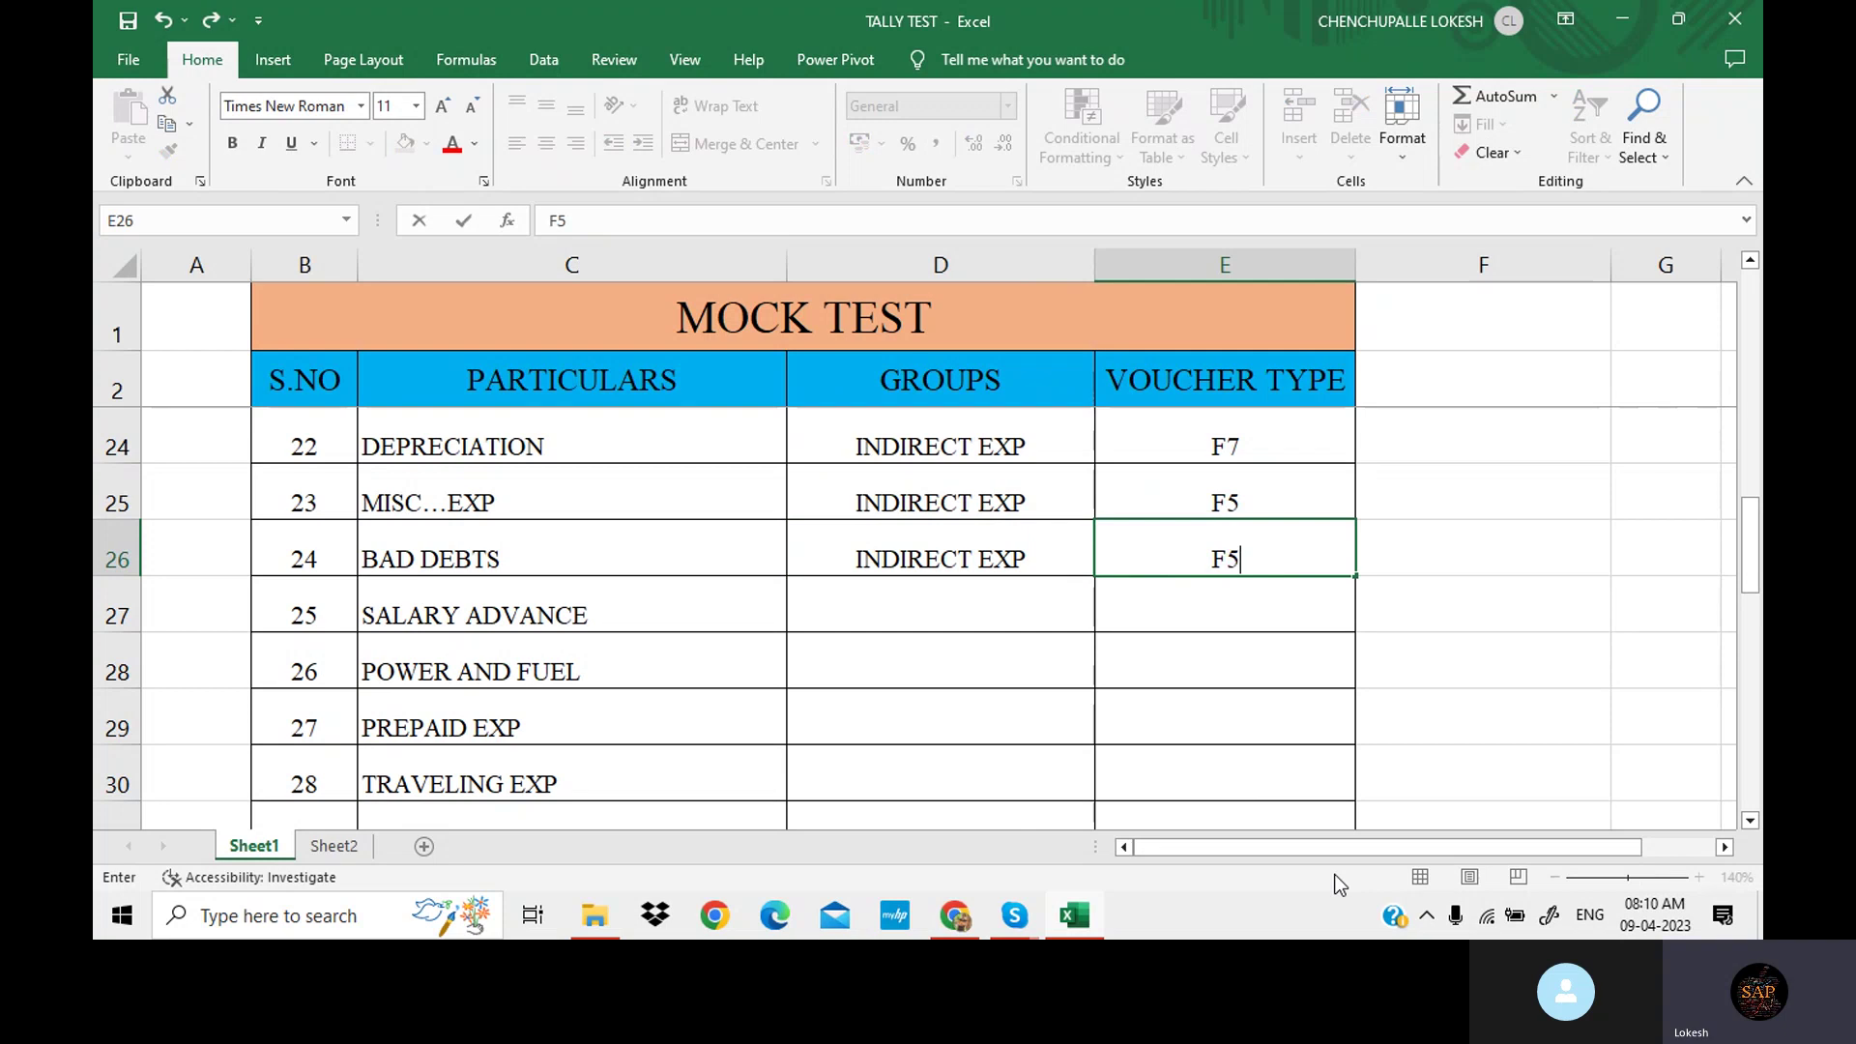
left_click(912, 608)
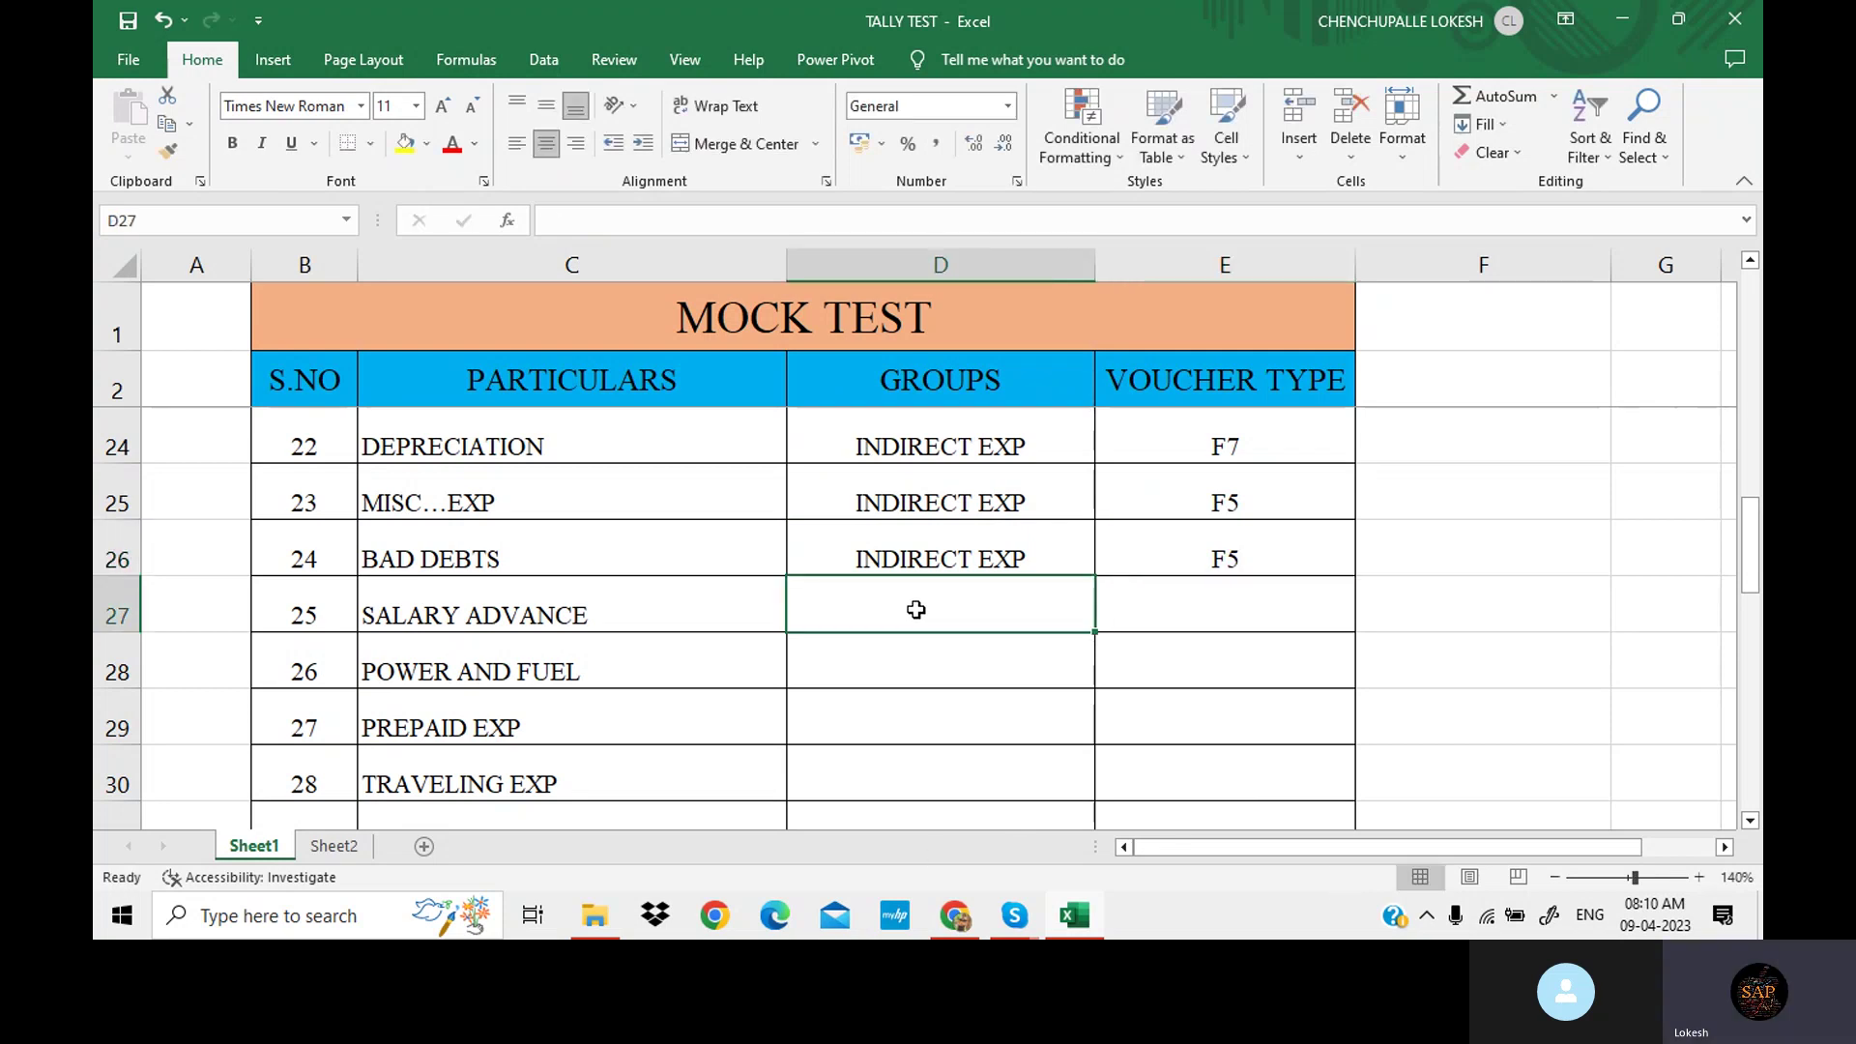
scroll(942, 633, "down", 1)
scroll(946, 639, "up", 1)
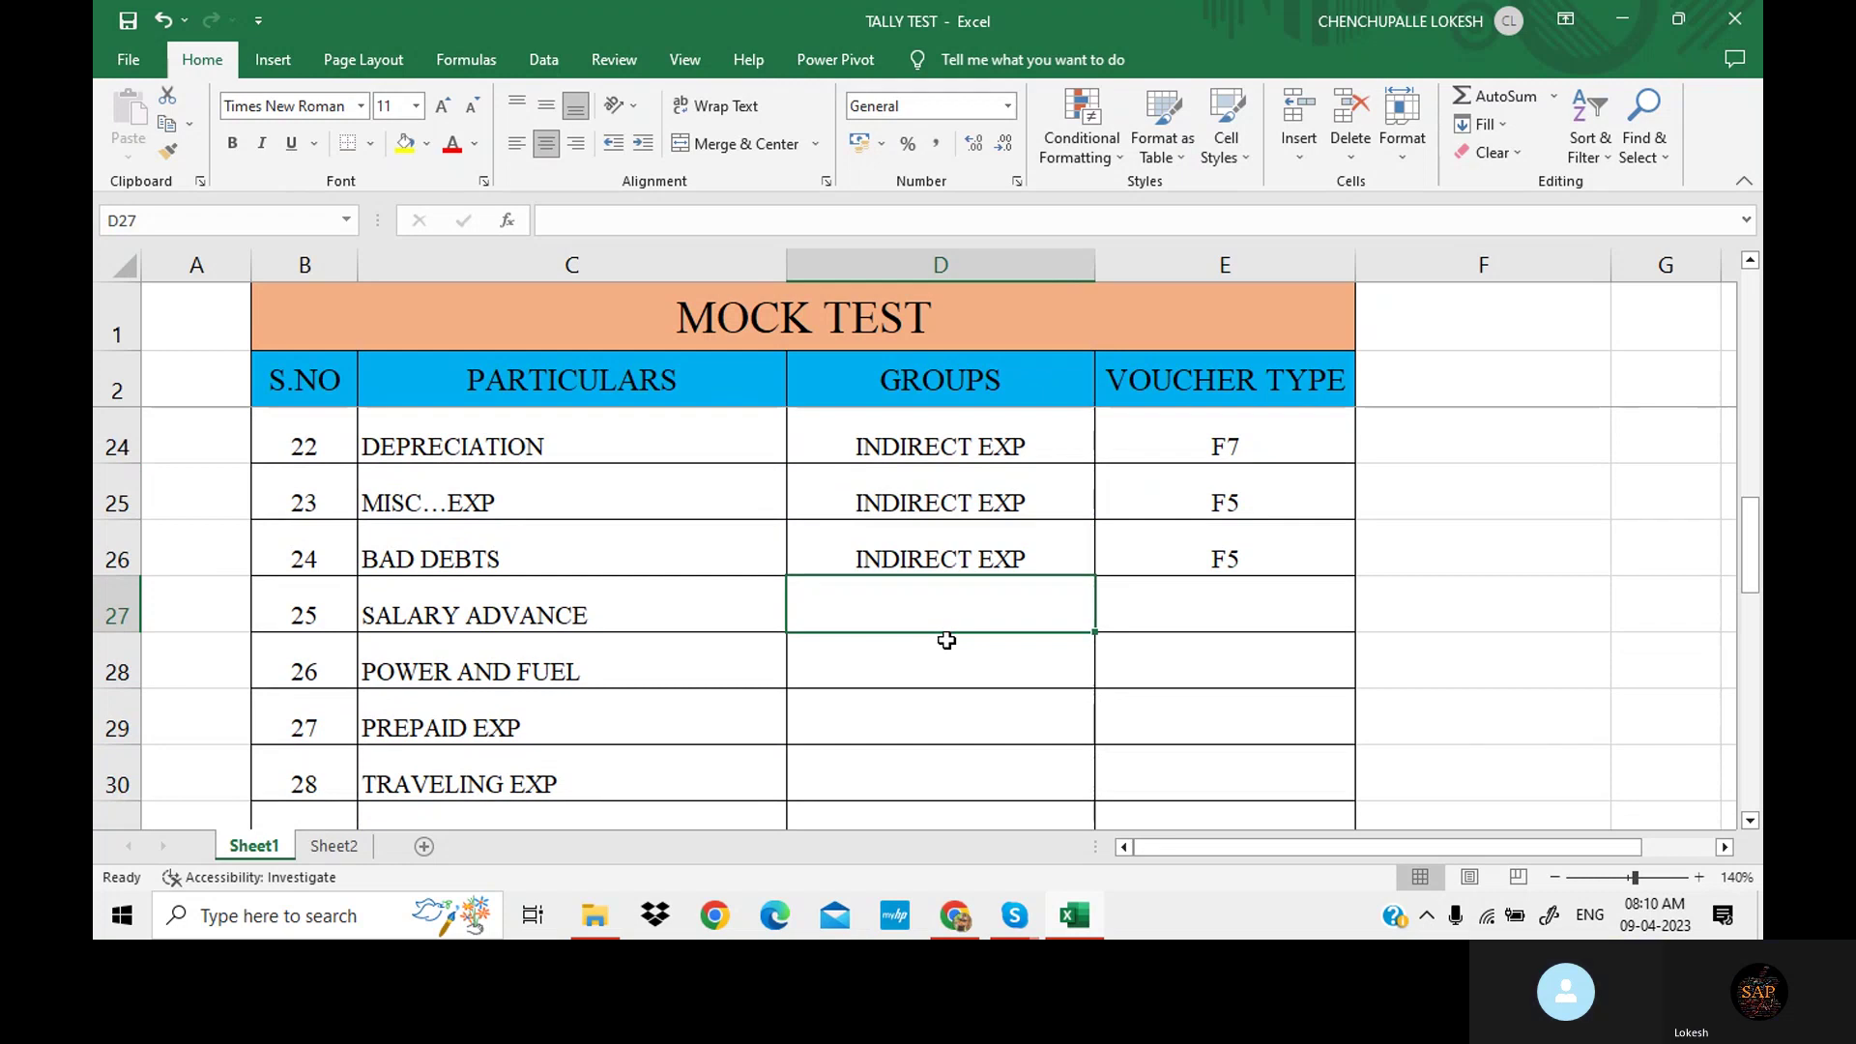
type("CURRENT ")
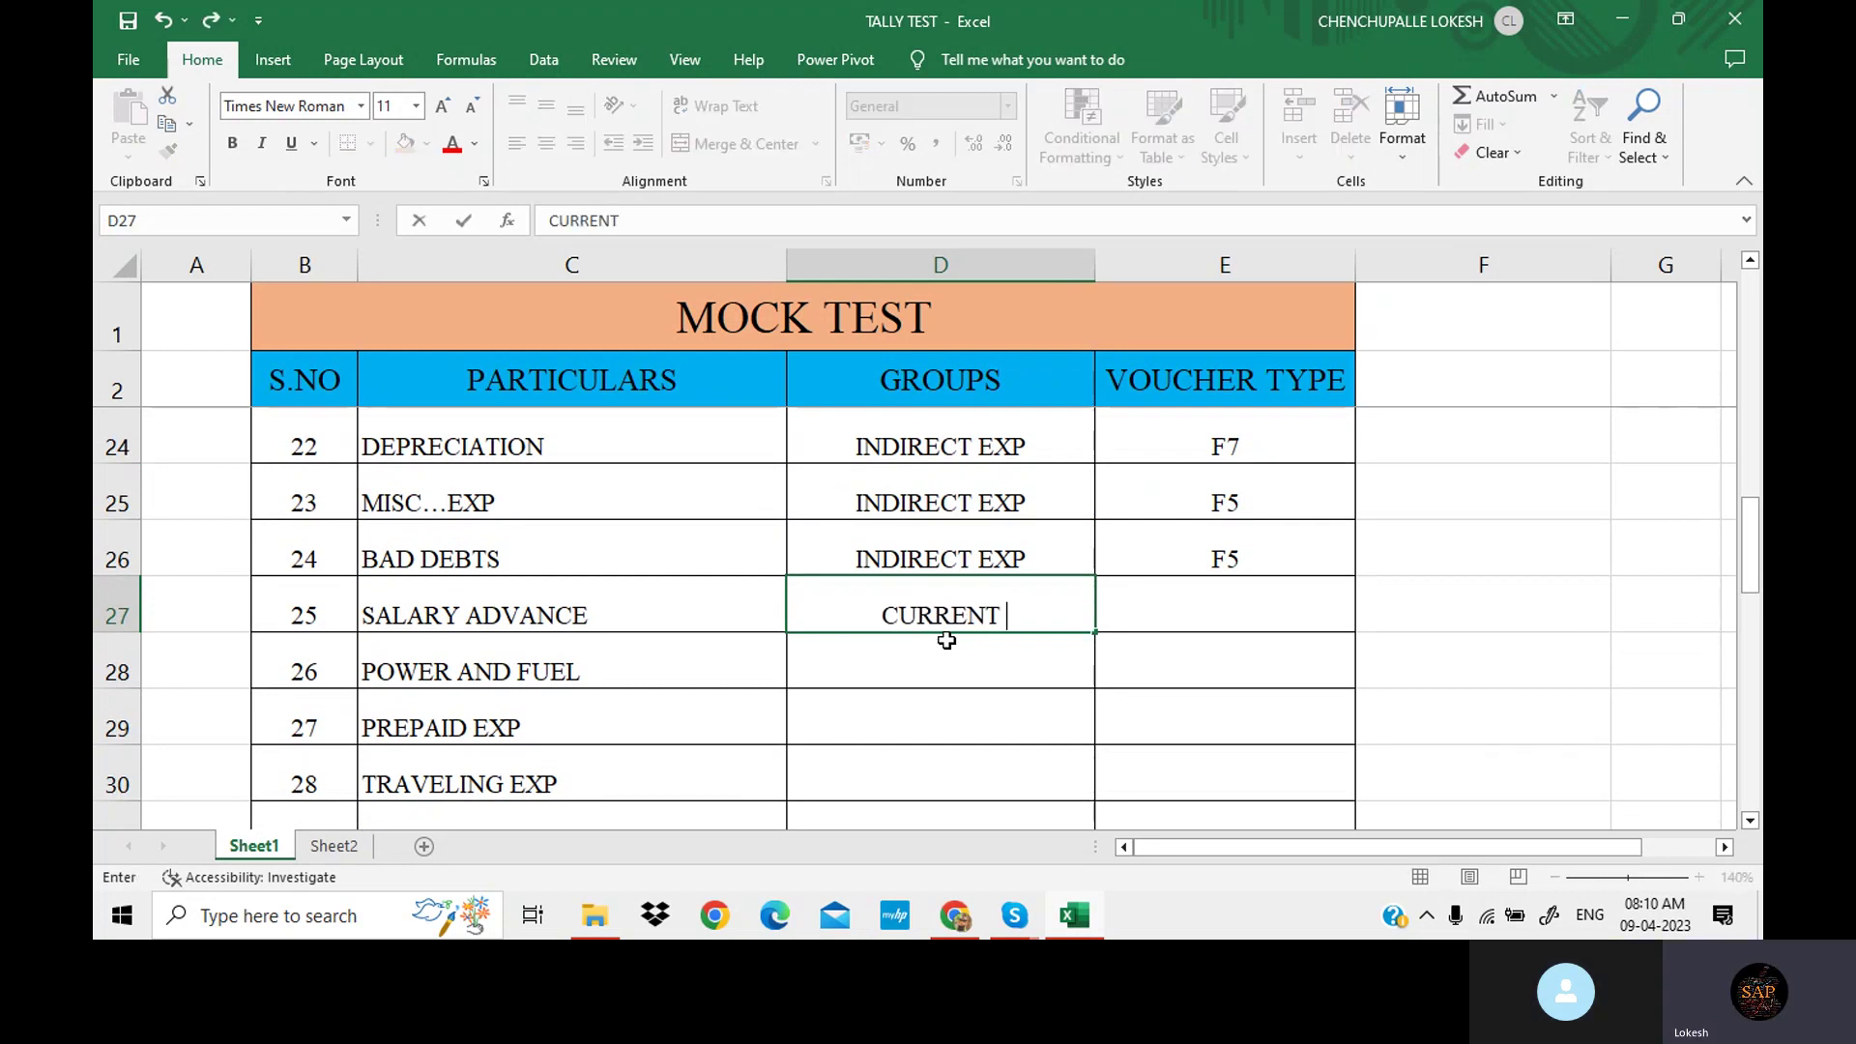
type("ASSETS")
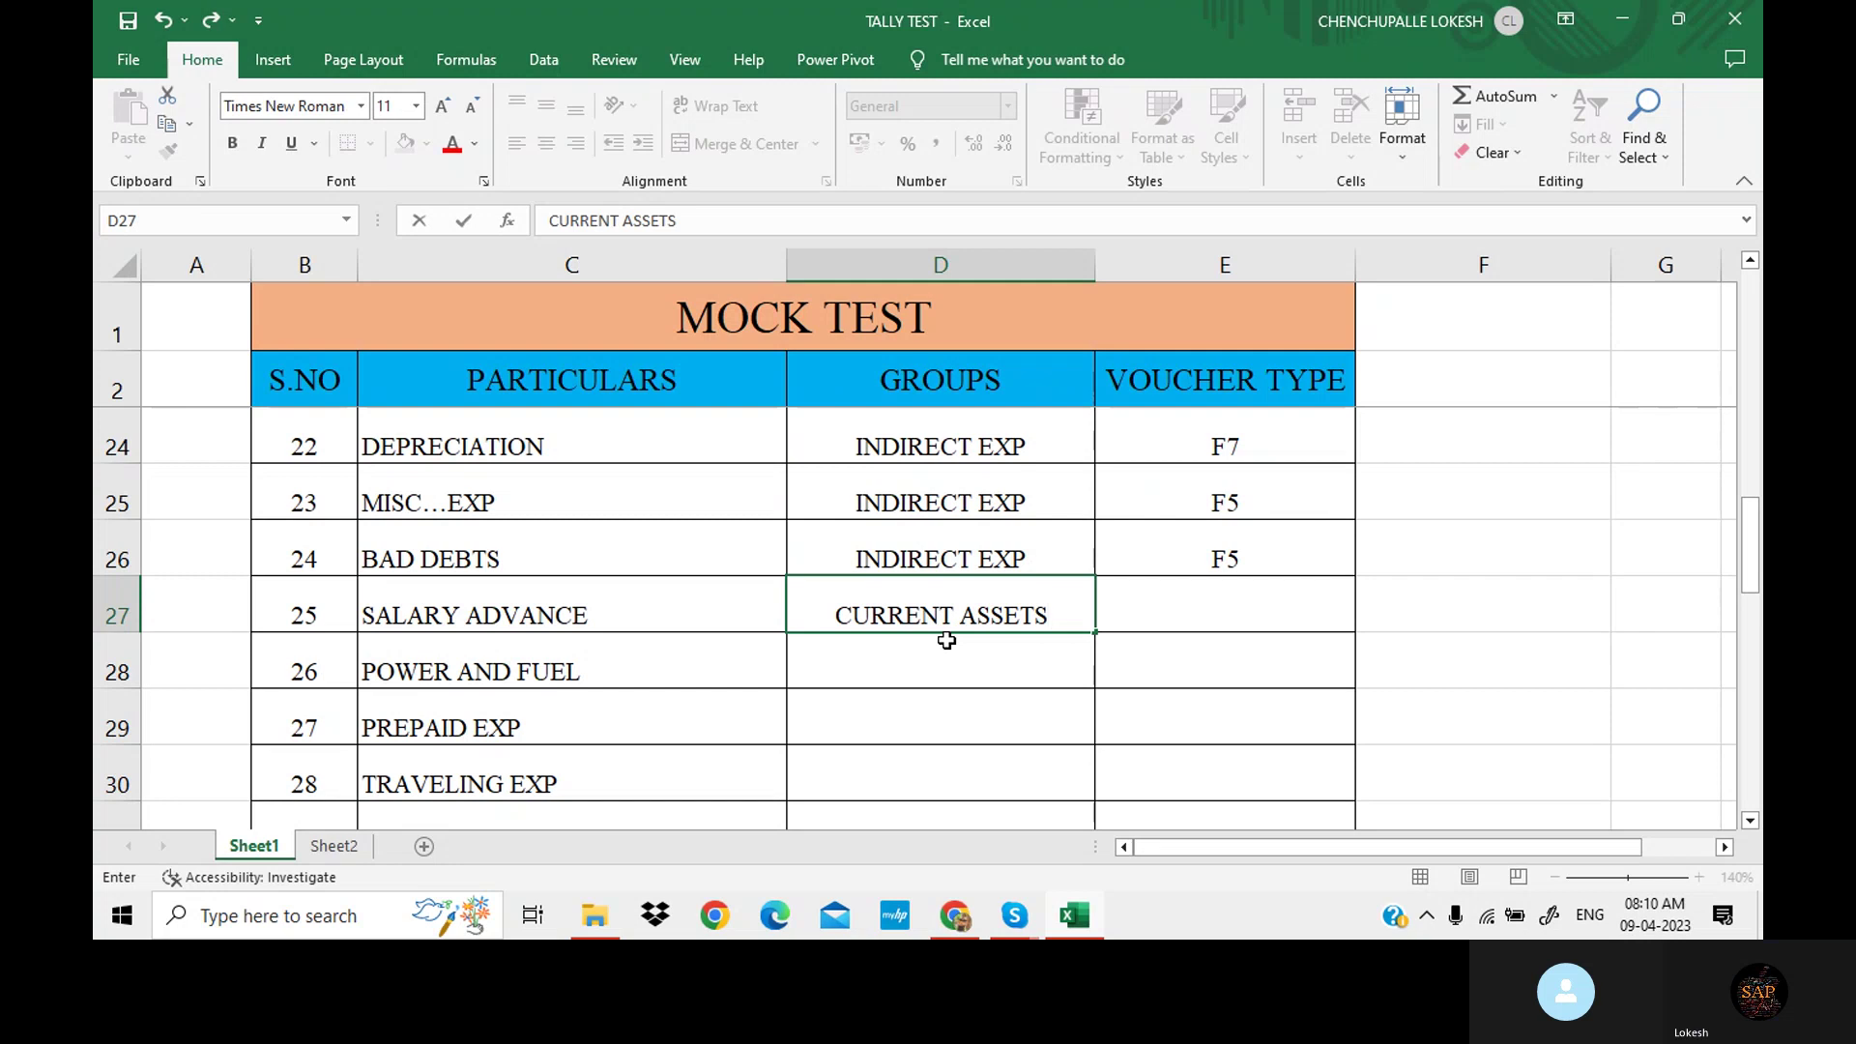
left_click(1190, 597)
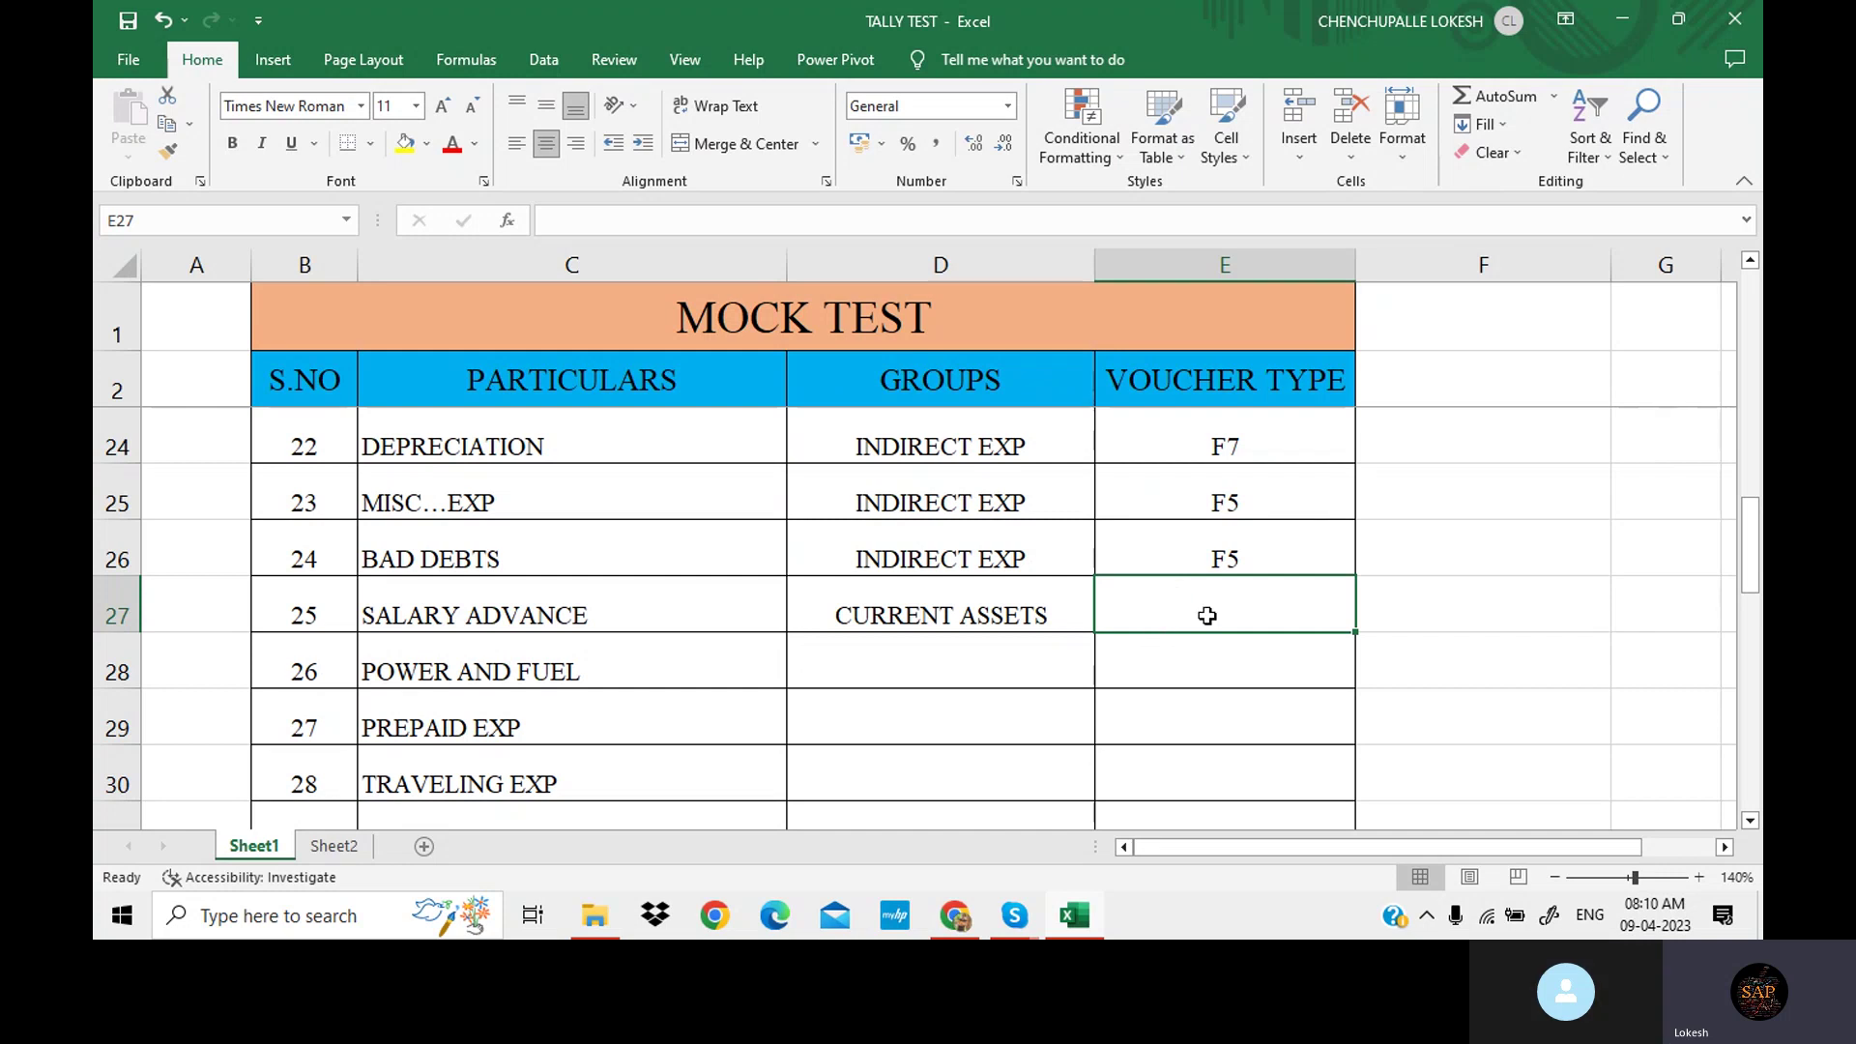
type("F5")
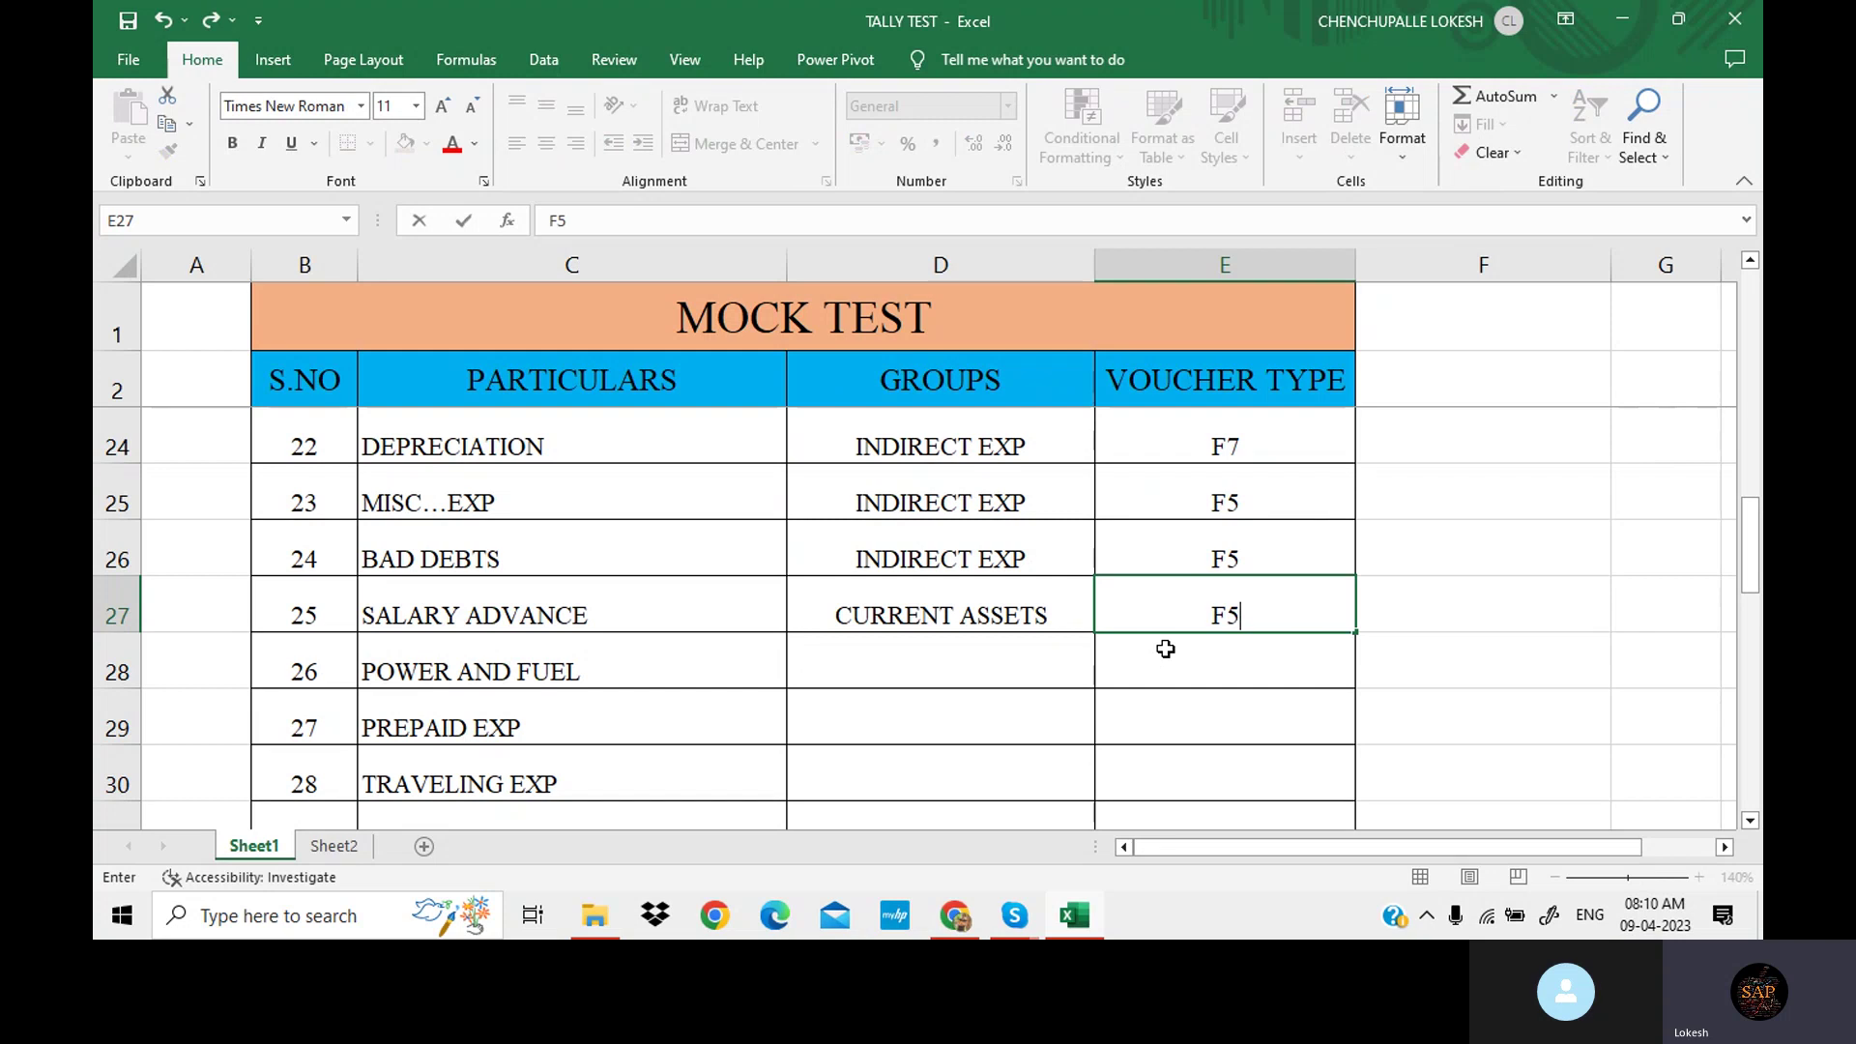
left_click(947, 665)
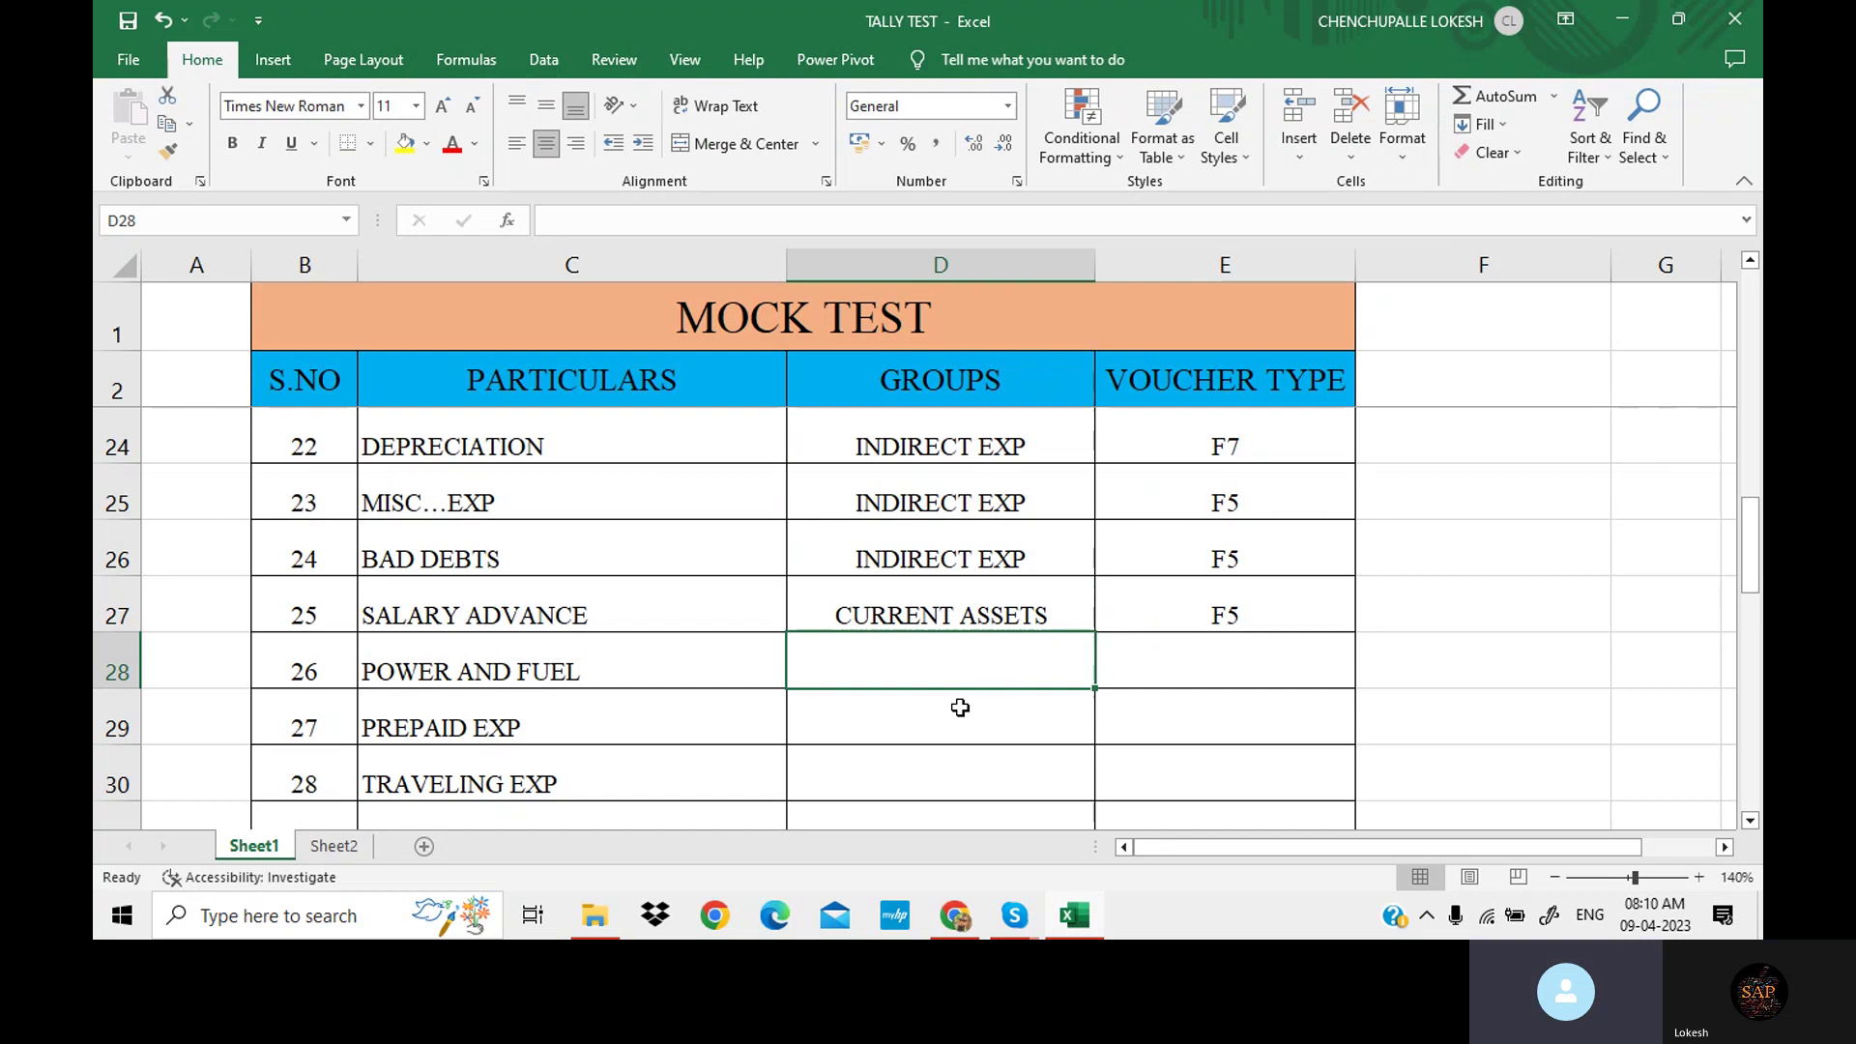
Give POWER AND FUEL the group DIRECT EXP and voucher type F5.
type("DIRECT EXP")
left_click(1131, 675)
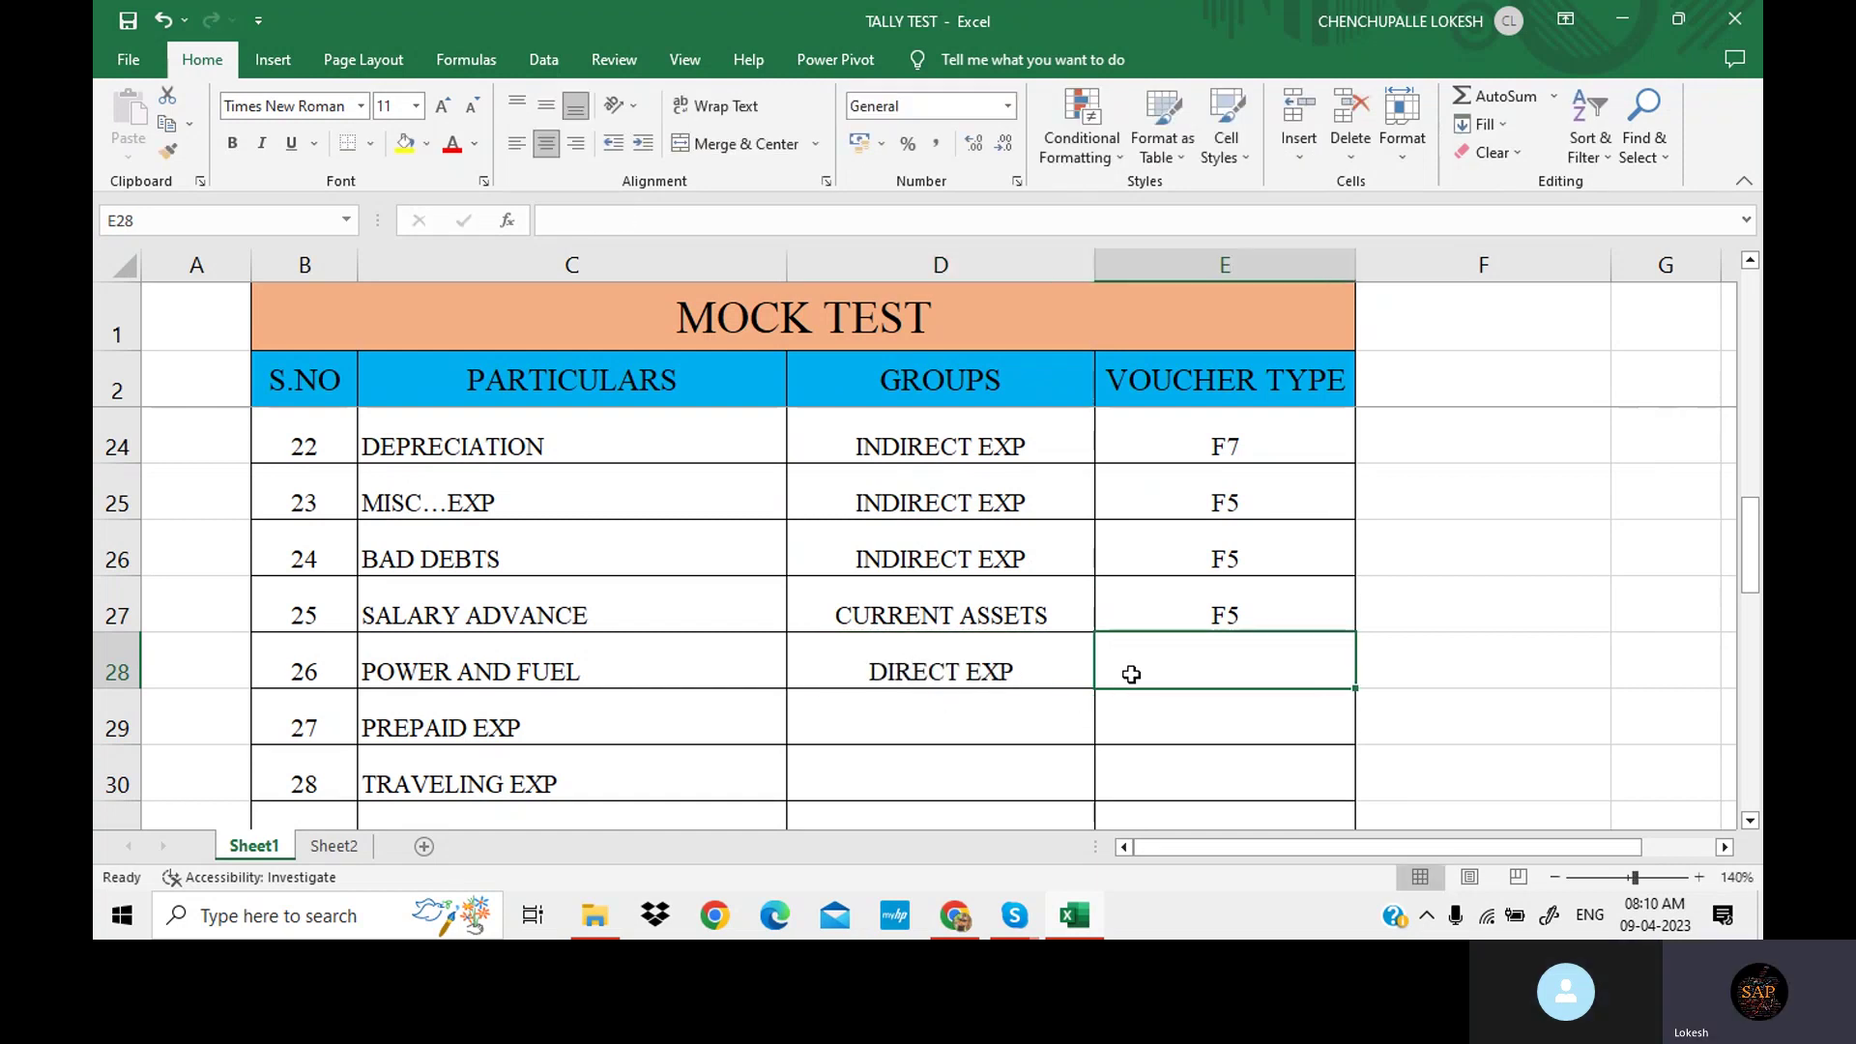
key("Tab")
left_click(1222, 663)
type("F")
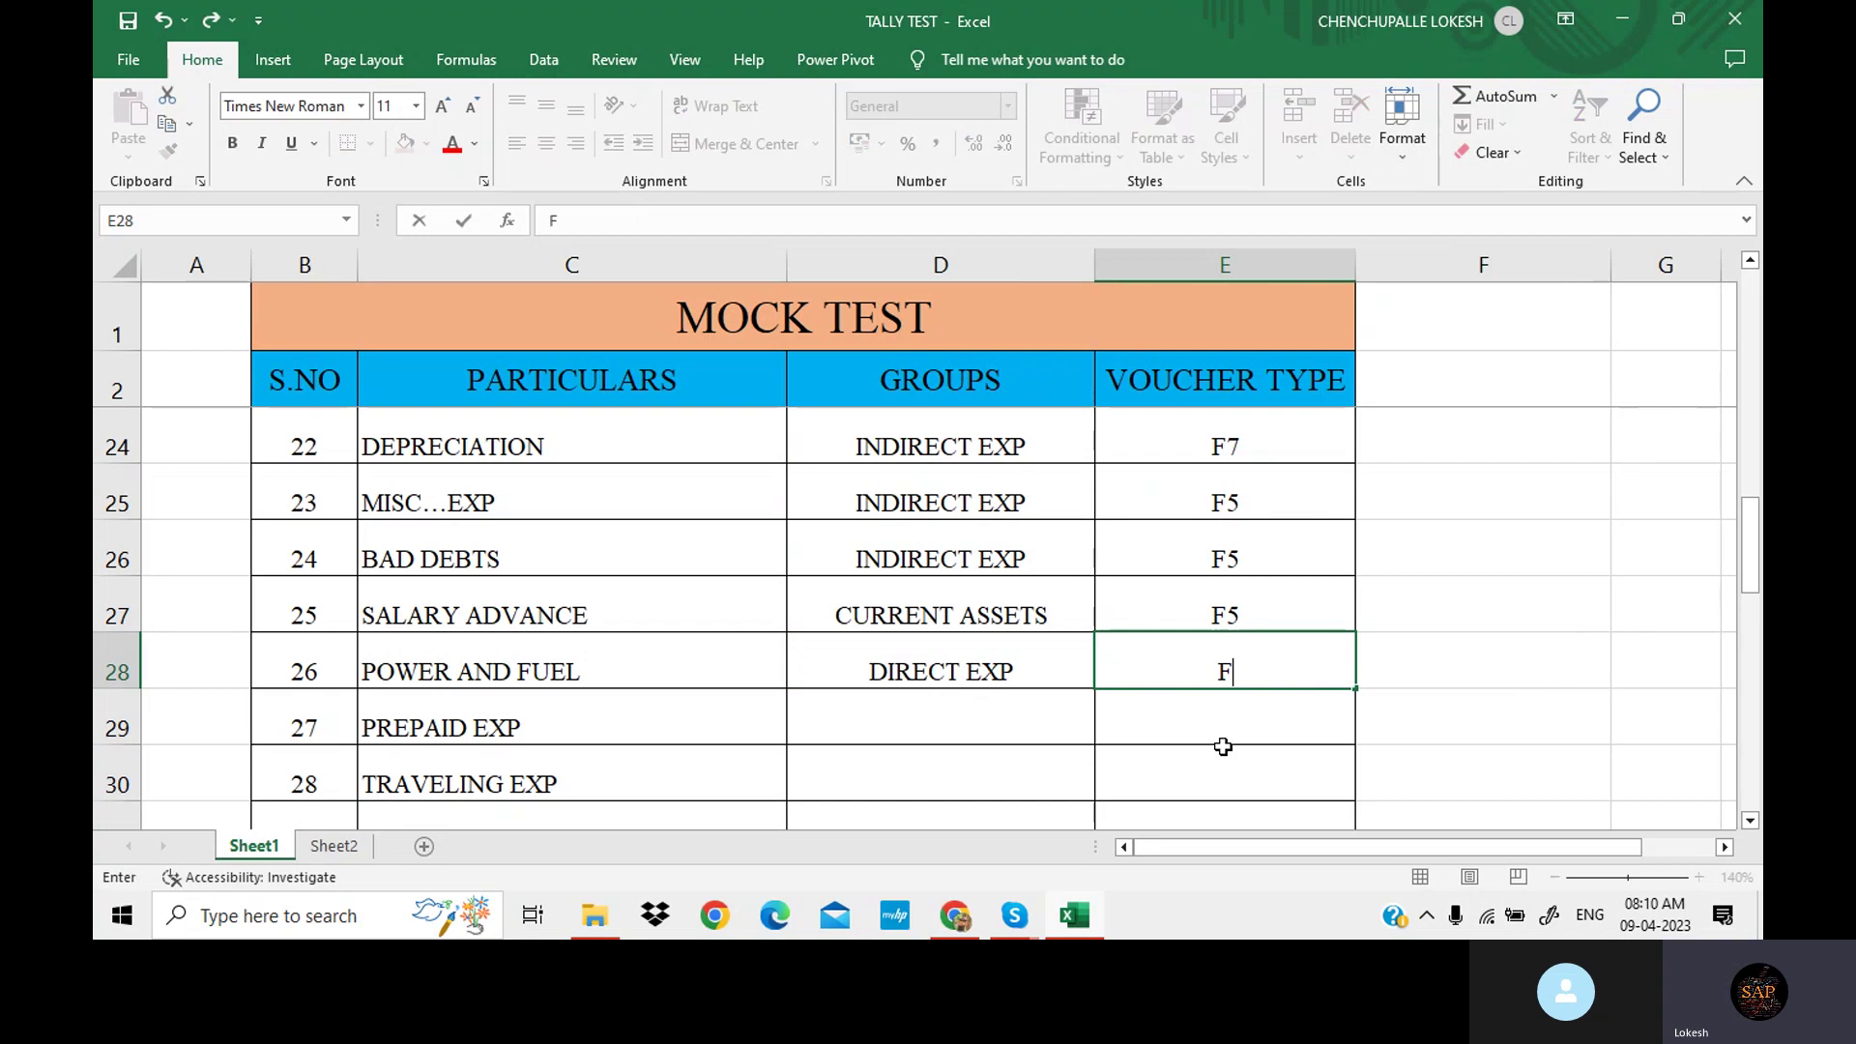
type("5")
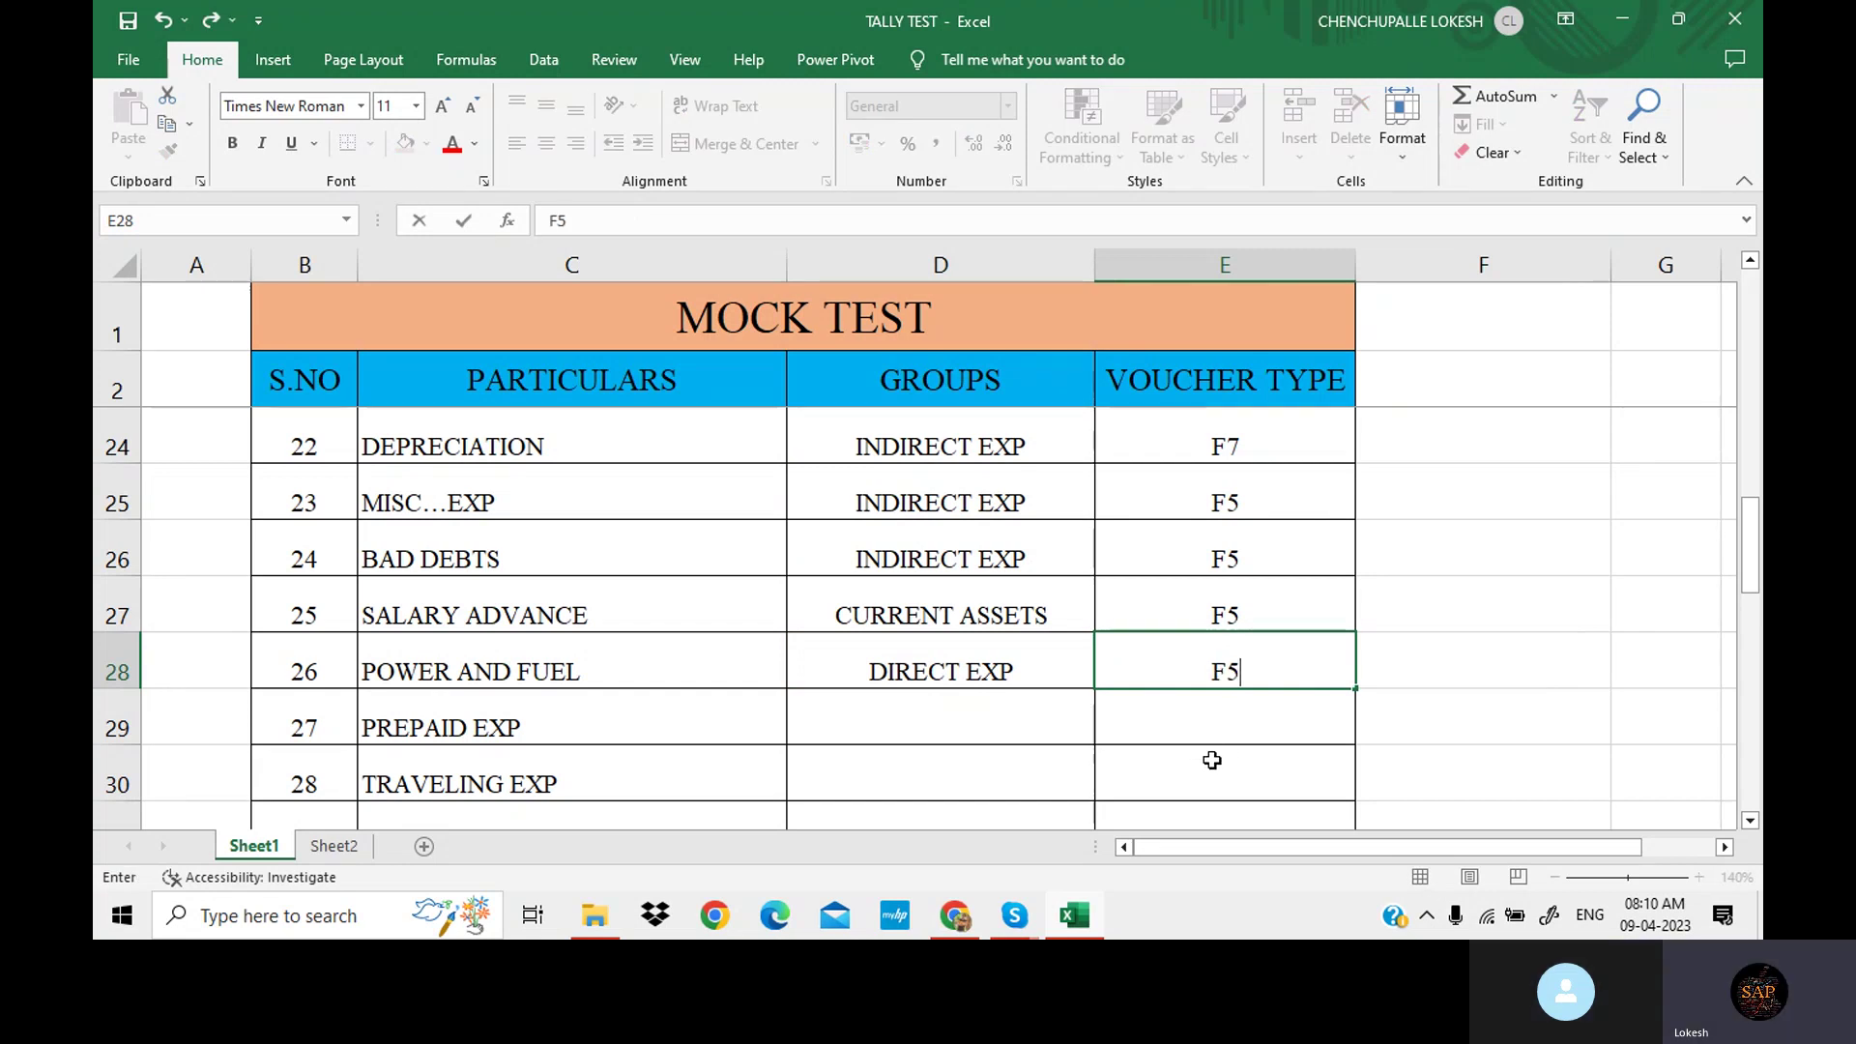
left_click(990, 730)
scroll(1015, 729, "down", 1)
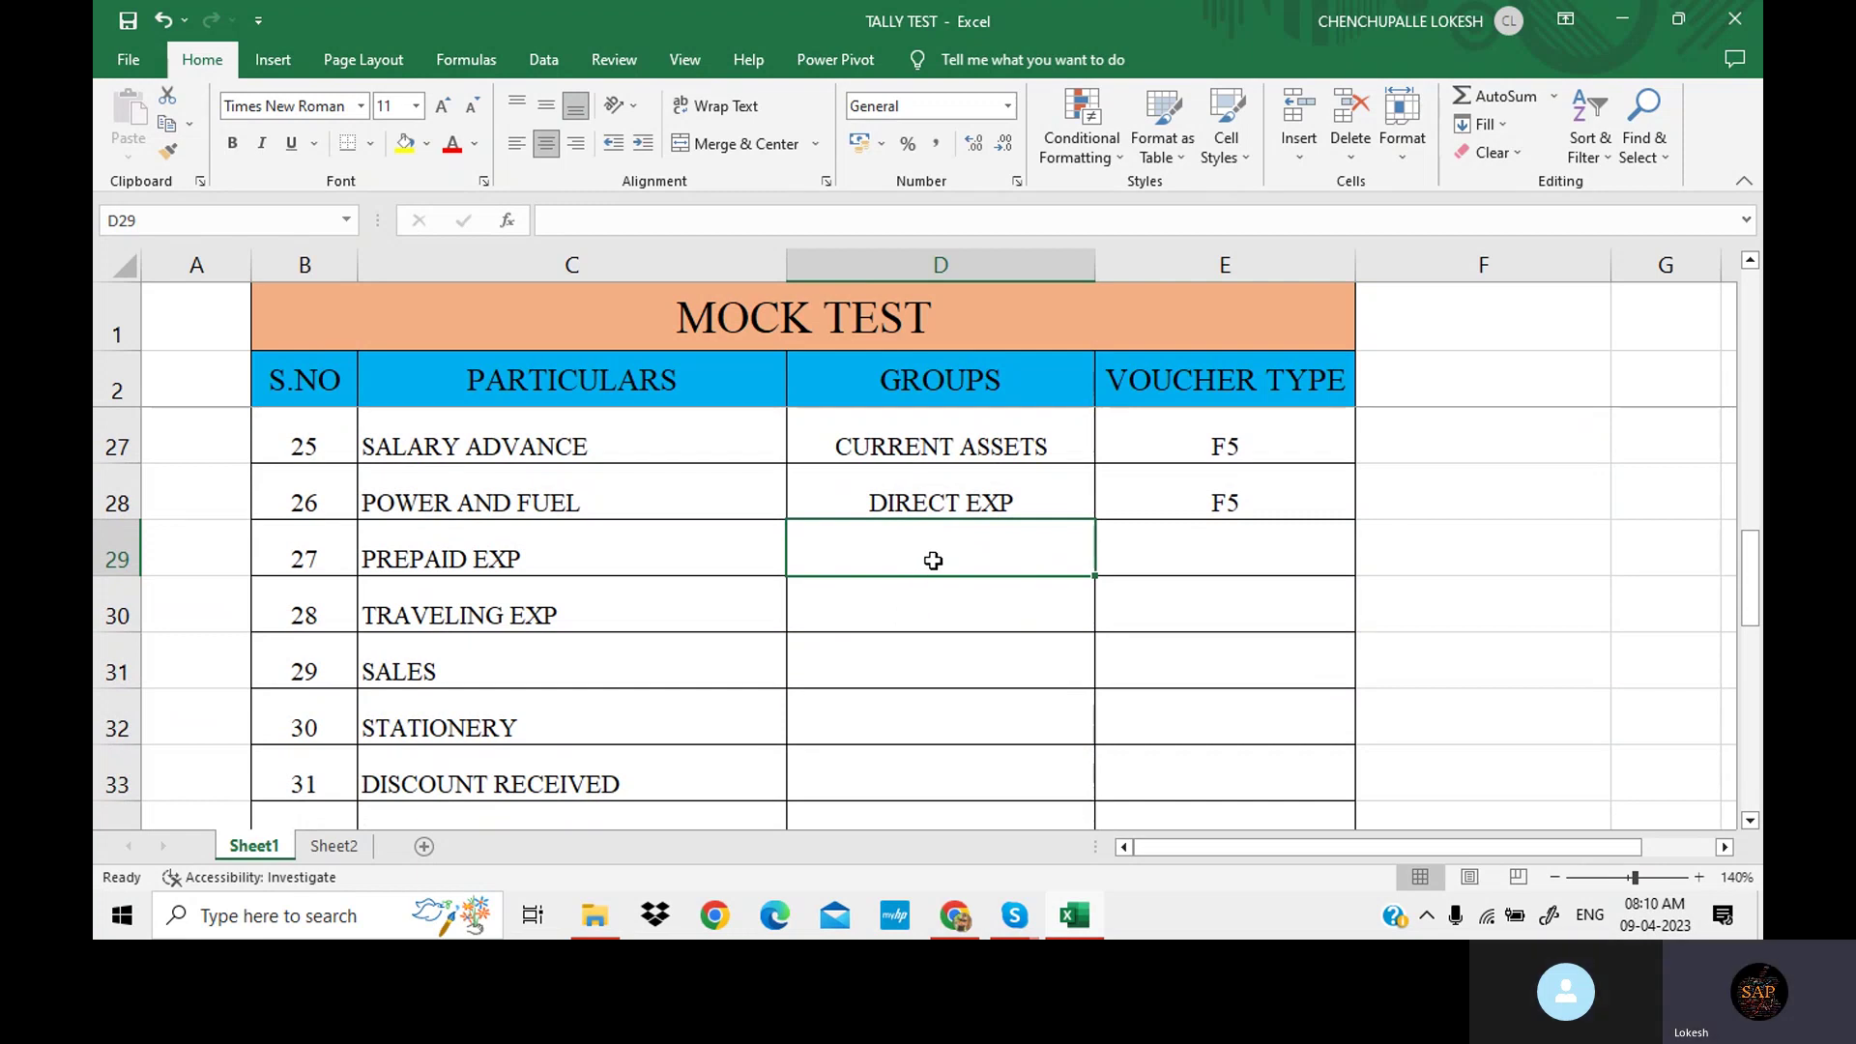
Paste CURRENT ASSETS into PREPAID EXP's group and enter F5 as its voucher type.
left_click(965, 454)
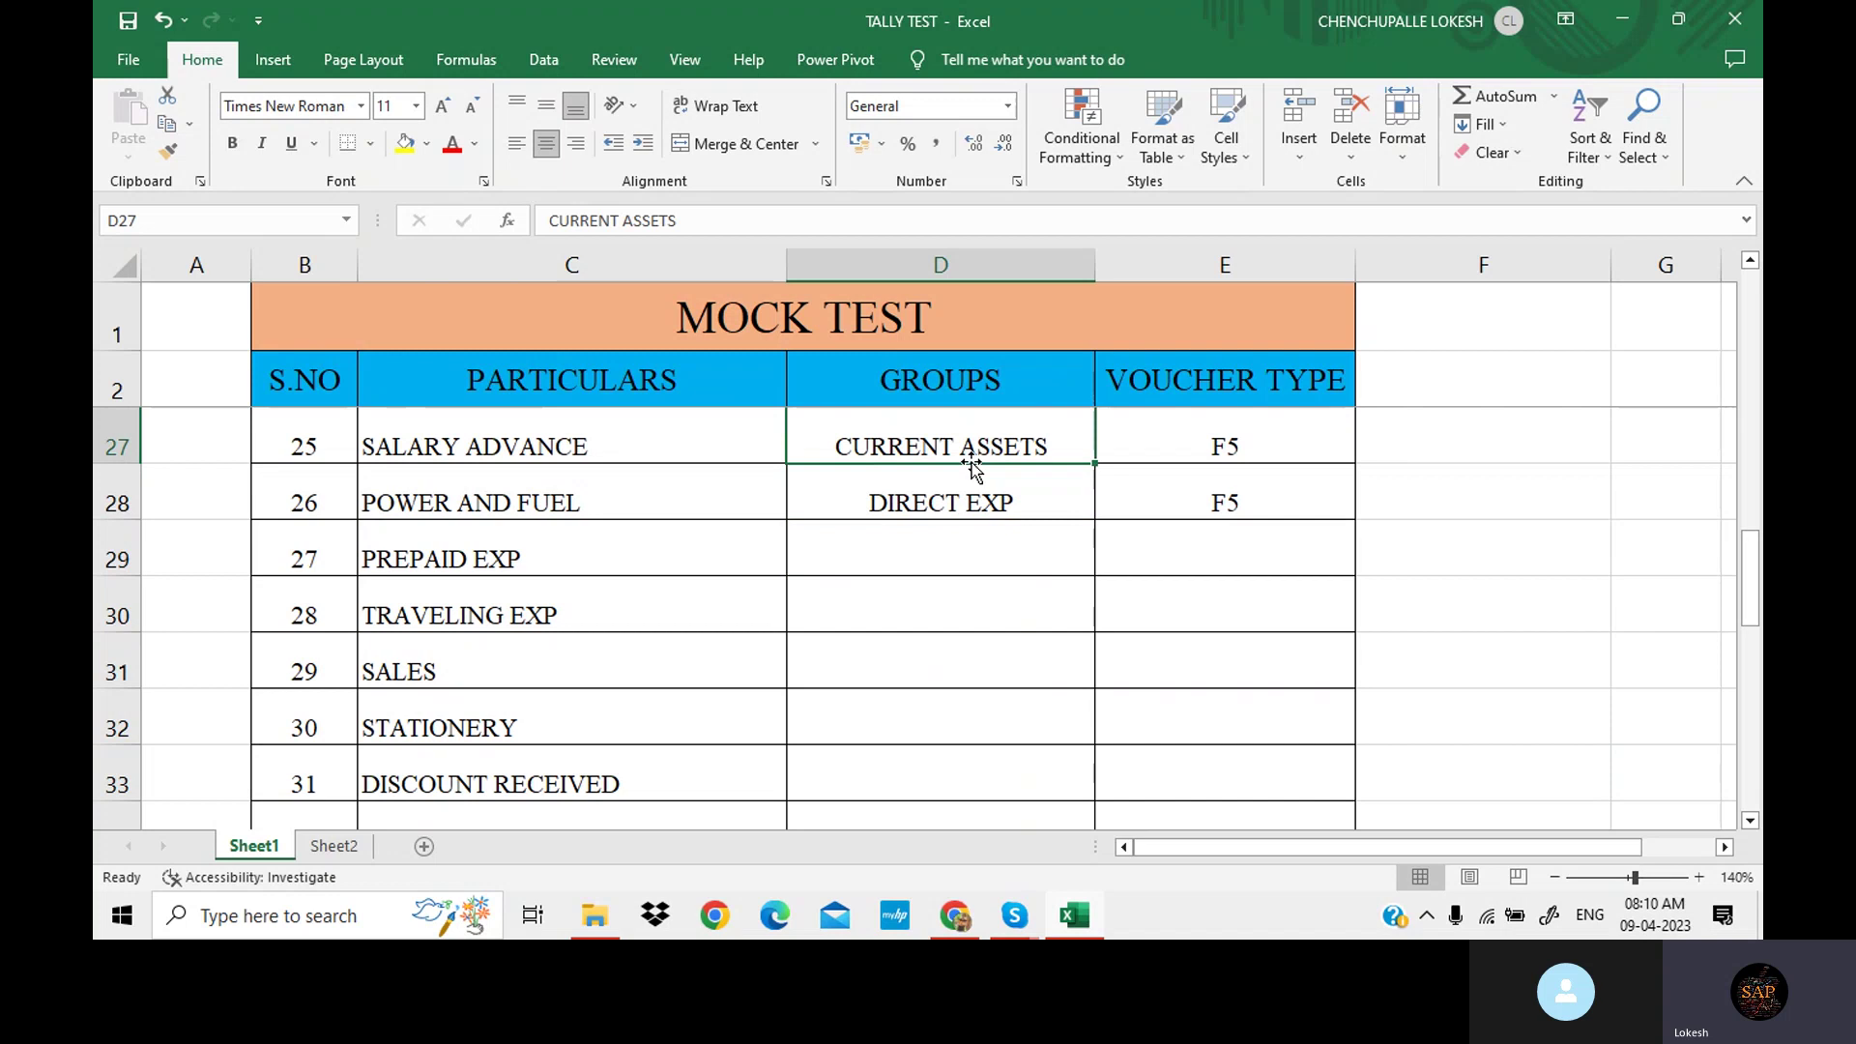
key("ctrl+c")
left_click(968, 532)
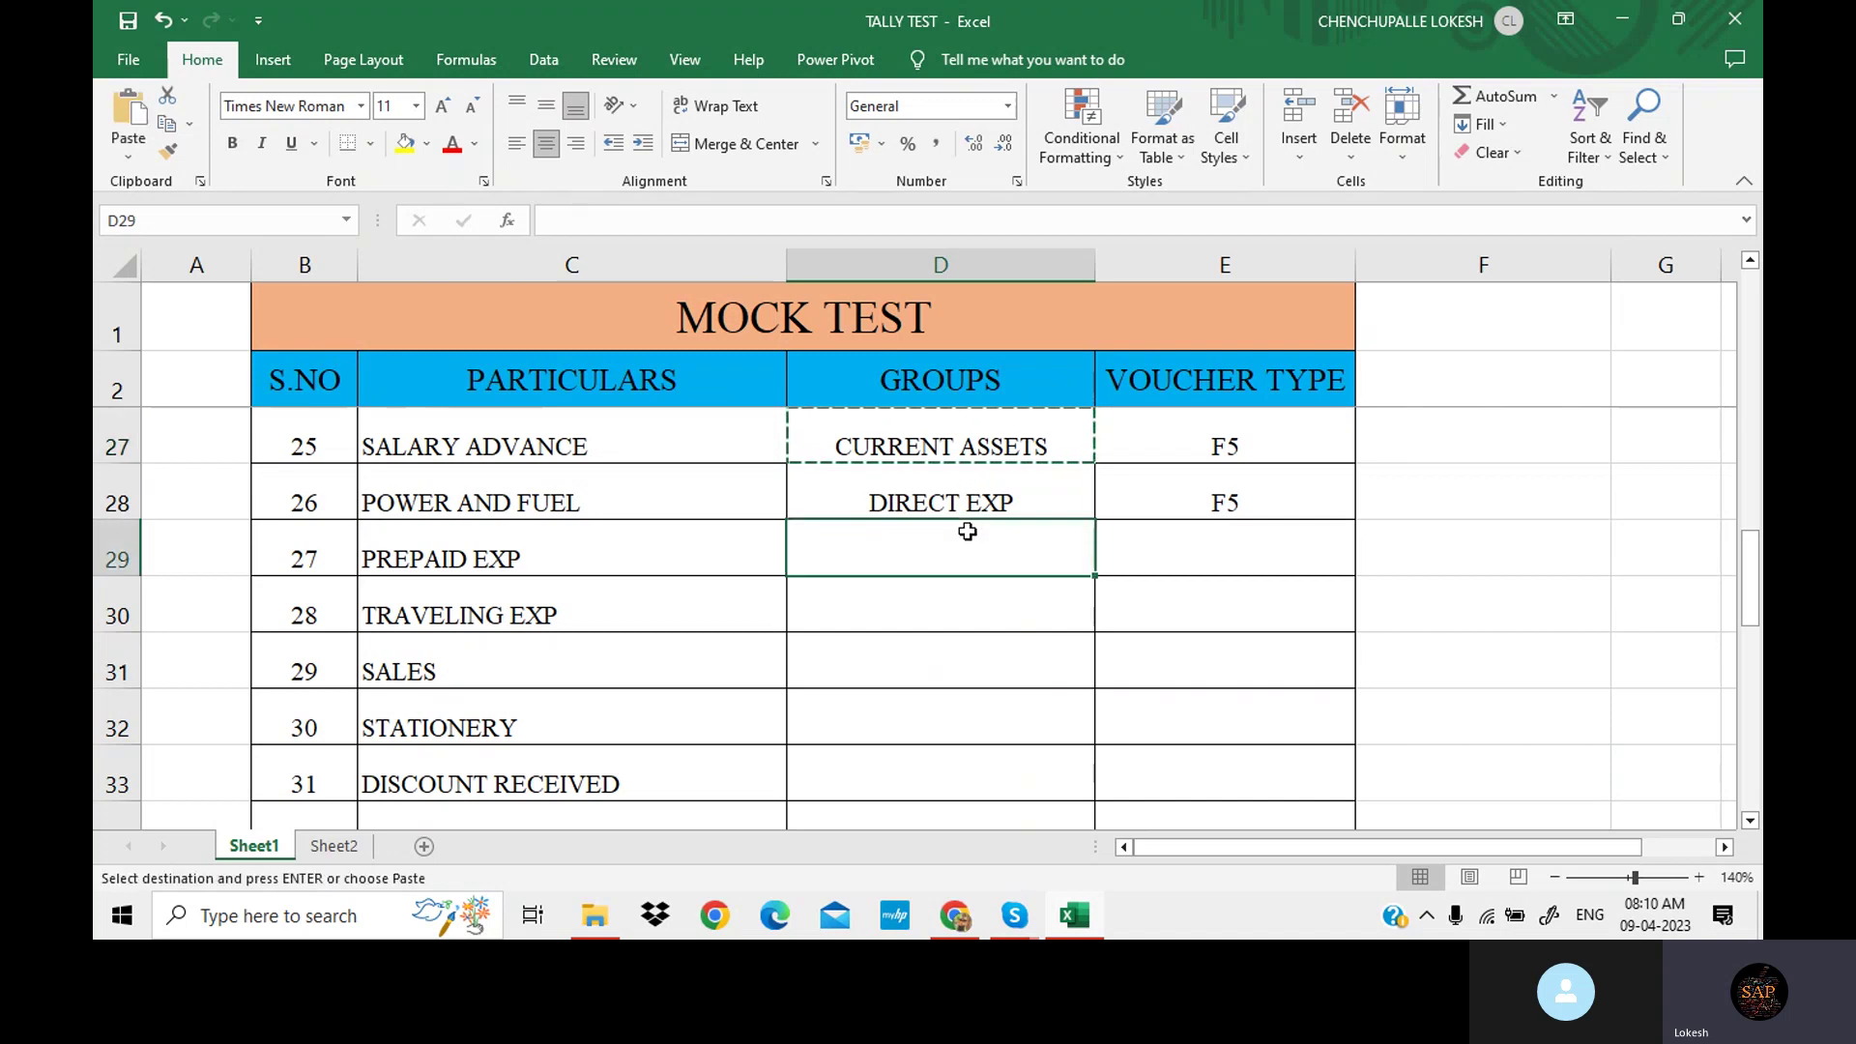
key("ctrl+v")
key("Escape")
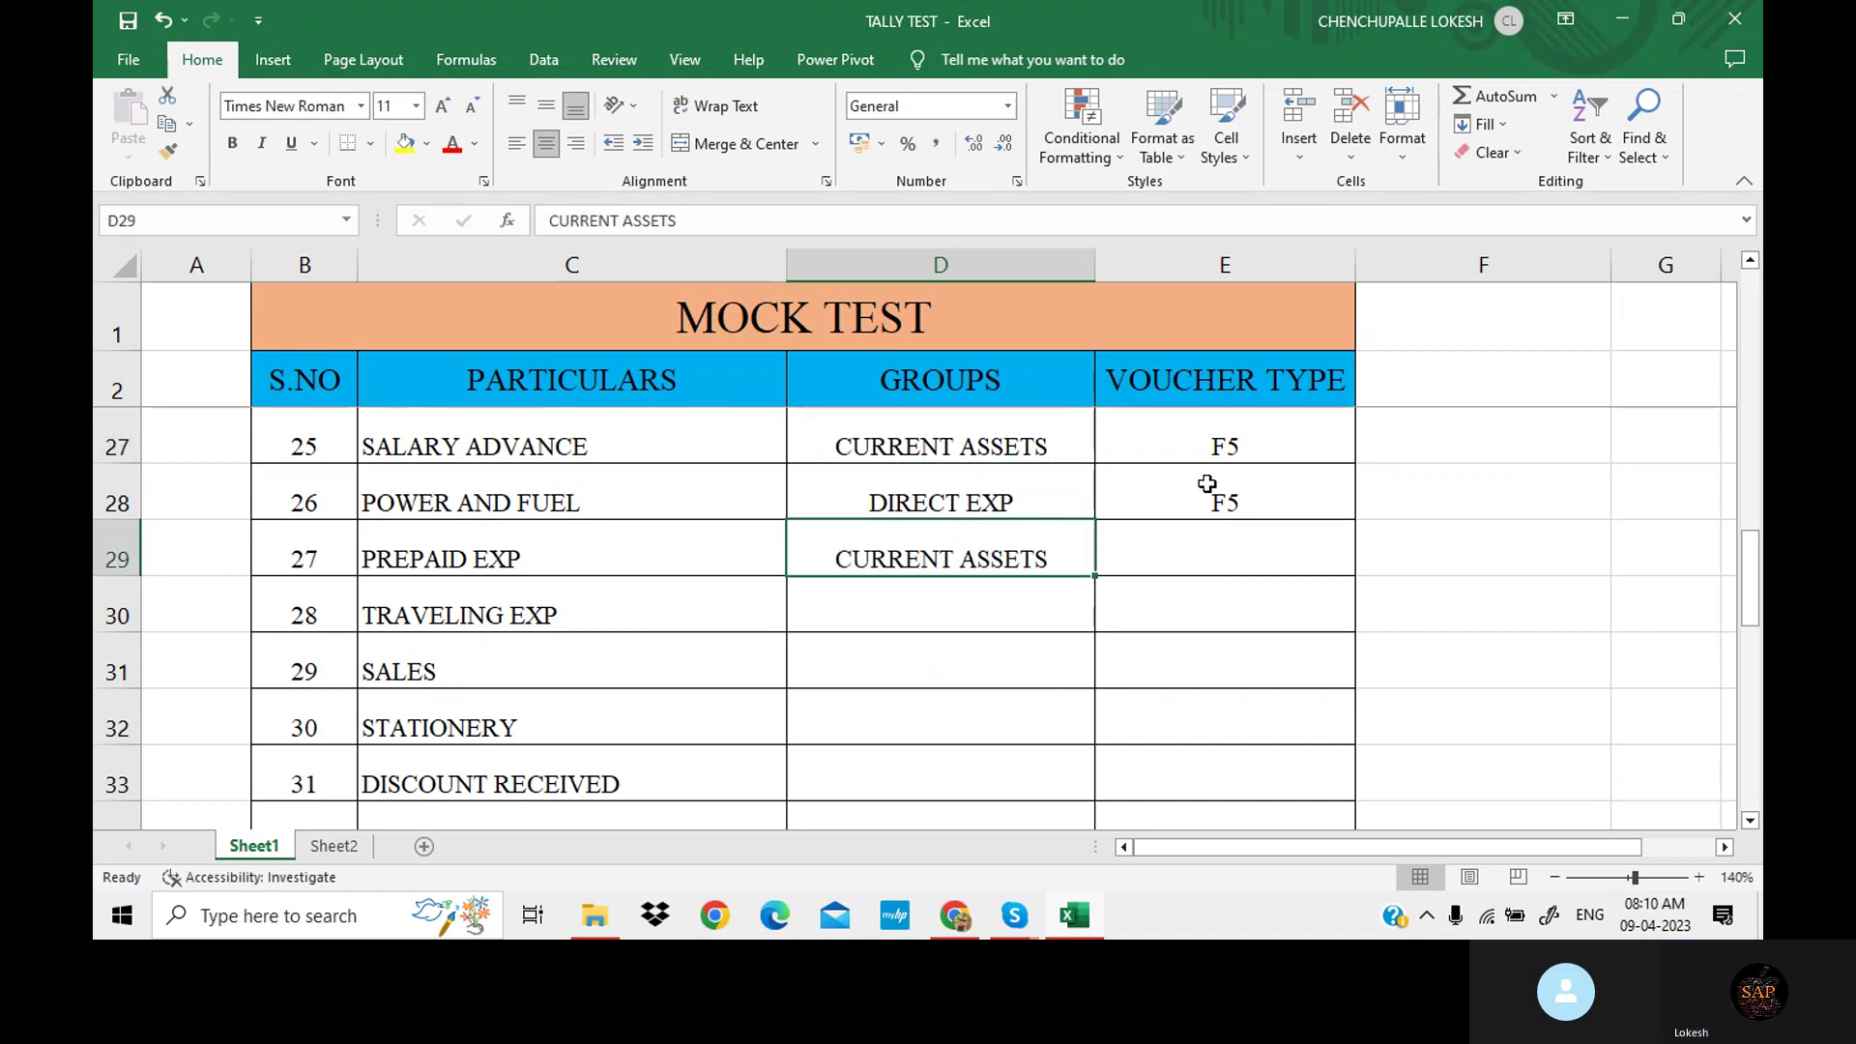
left_click(1192, 551)
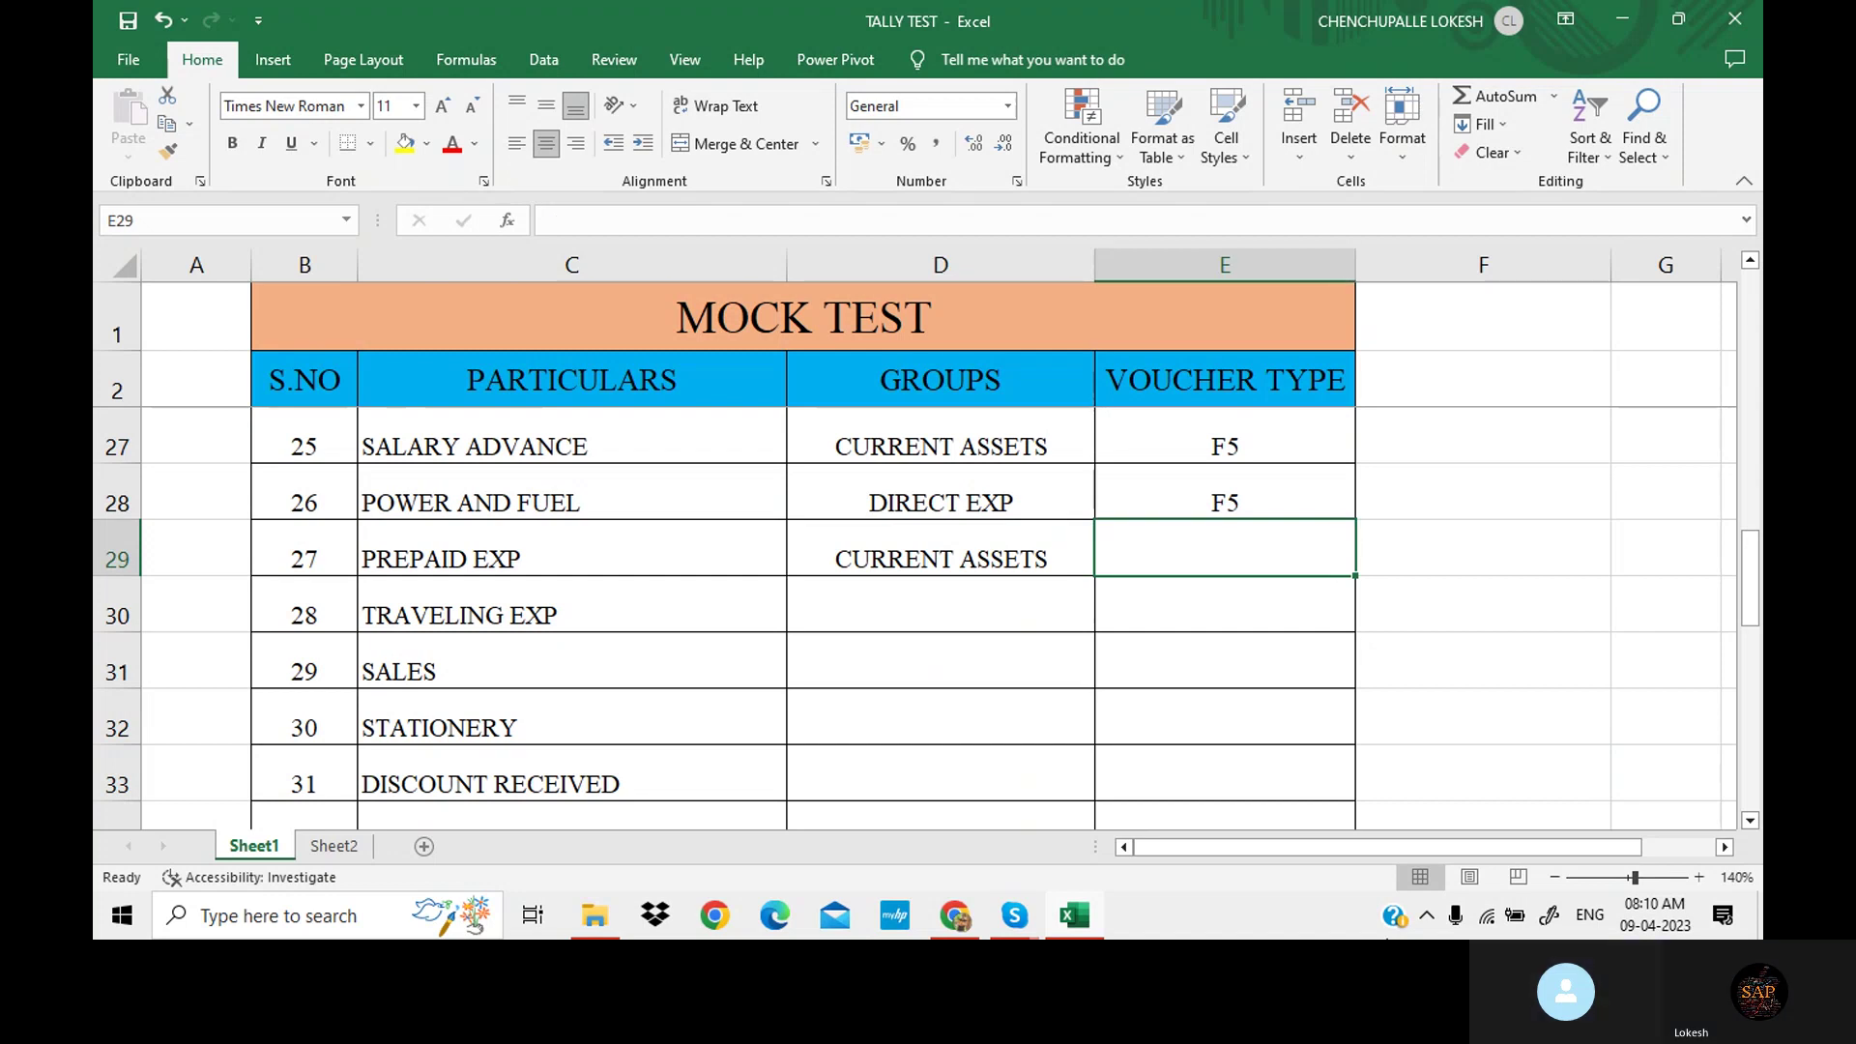
type("F5")
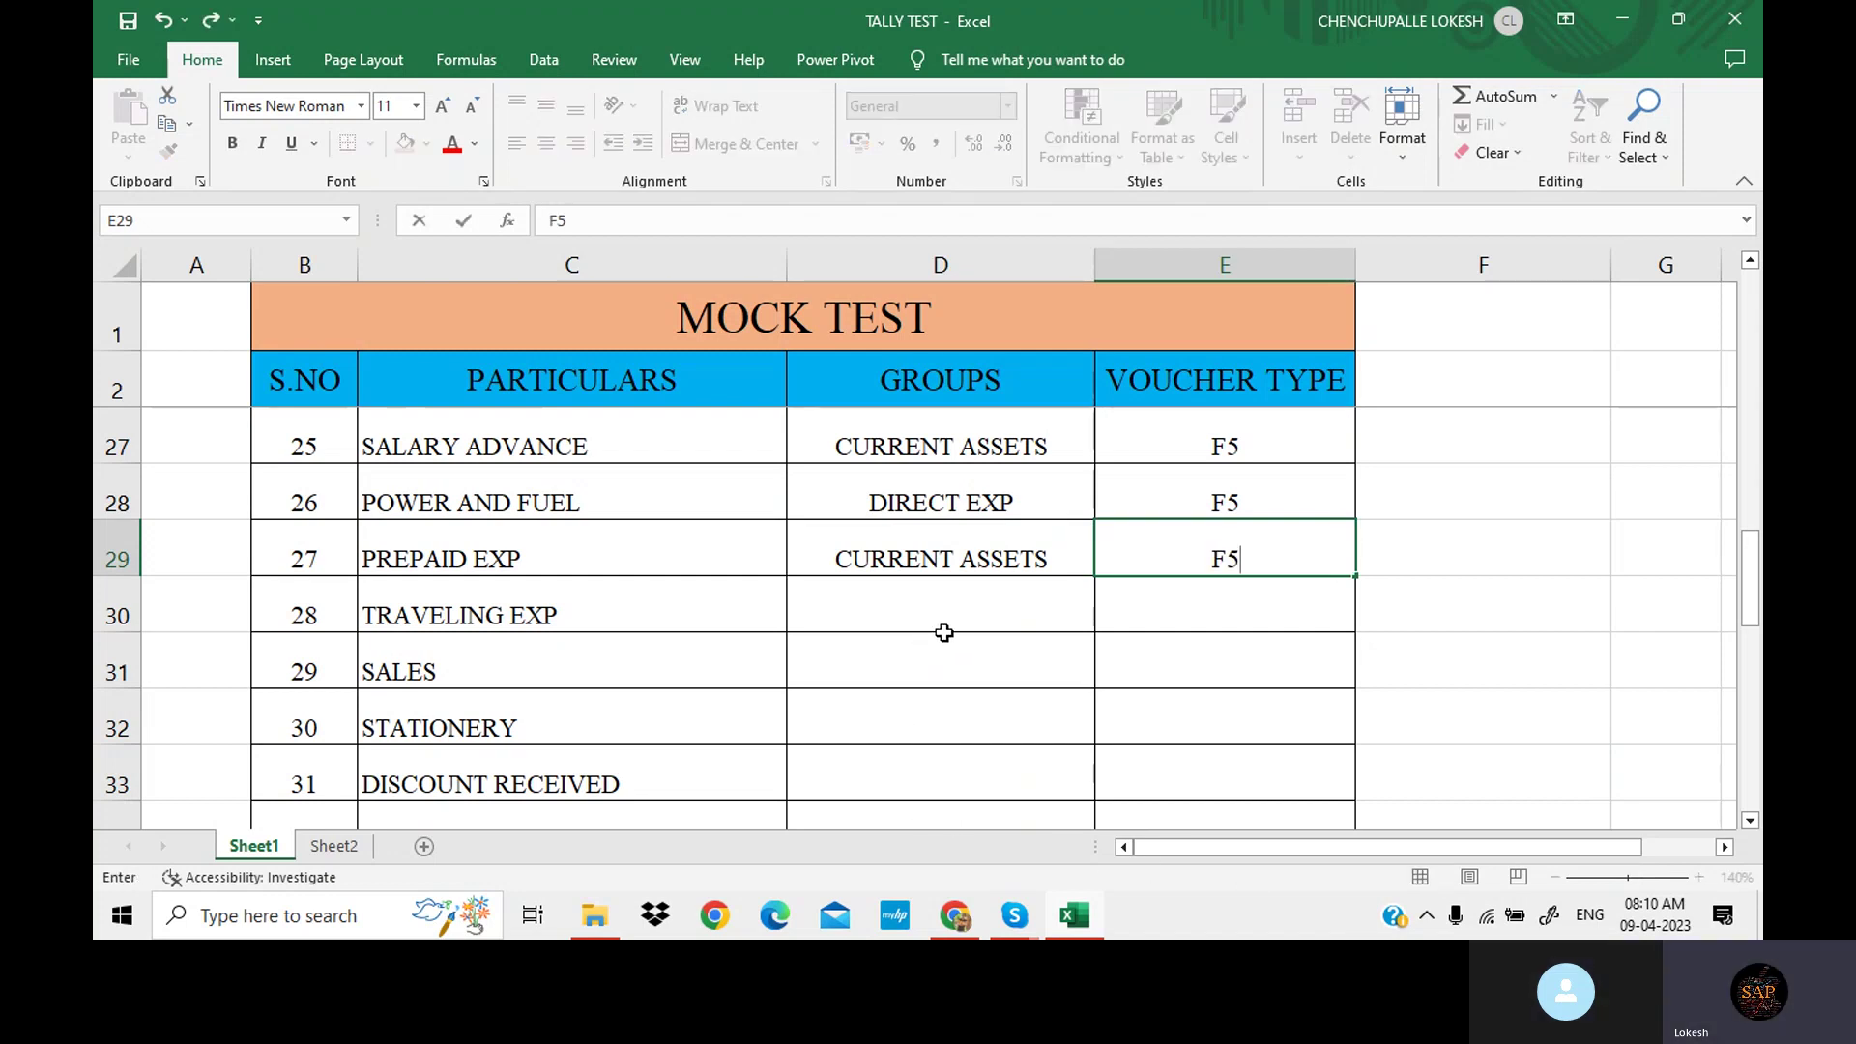
left_click(953, 619)
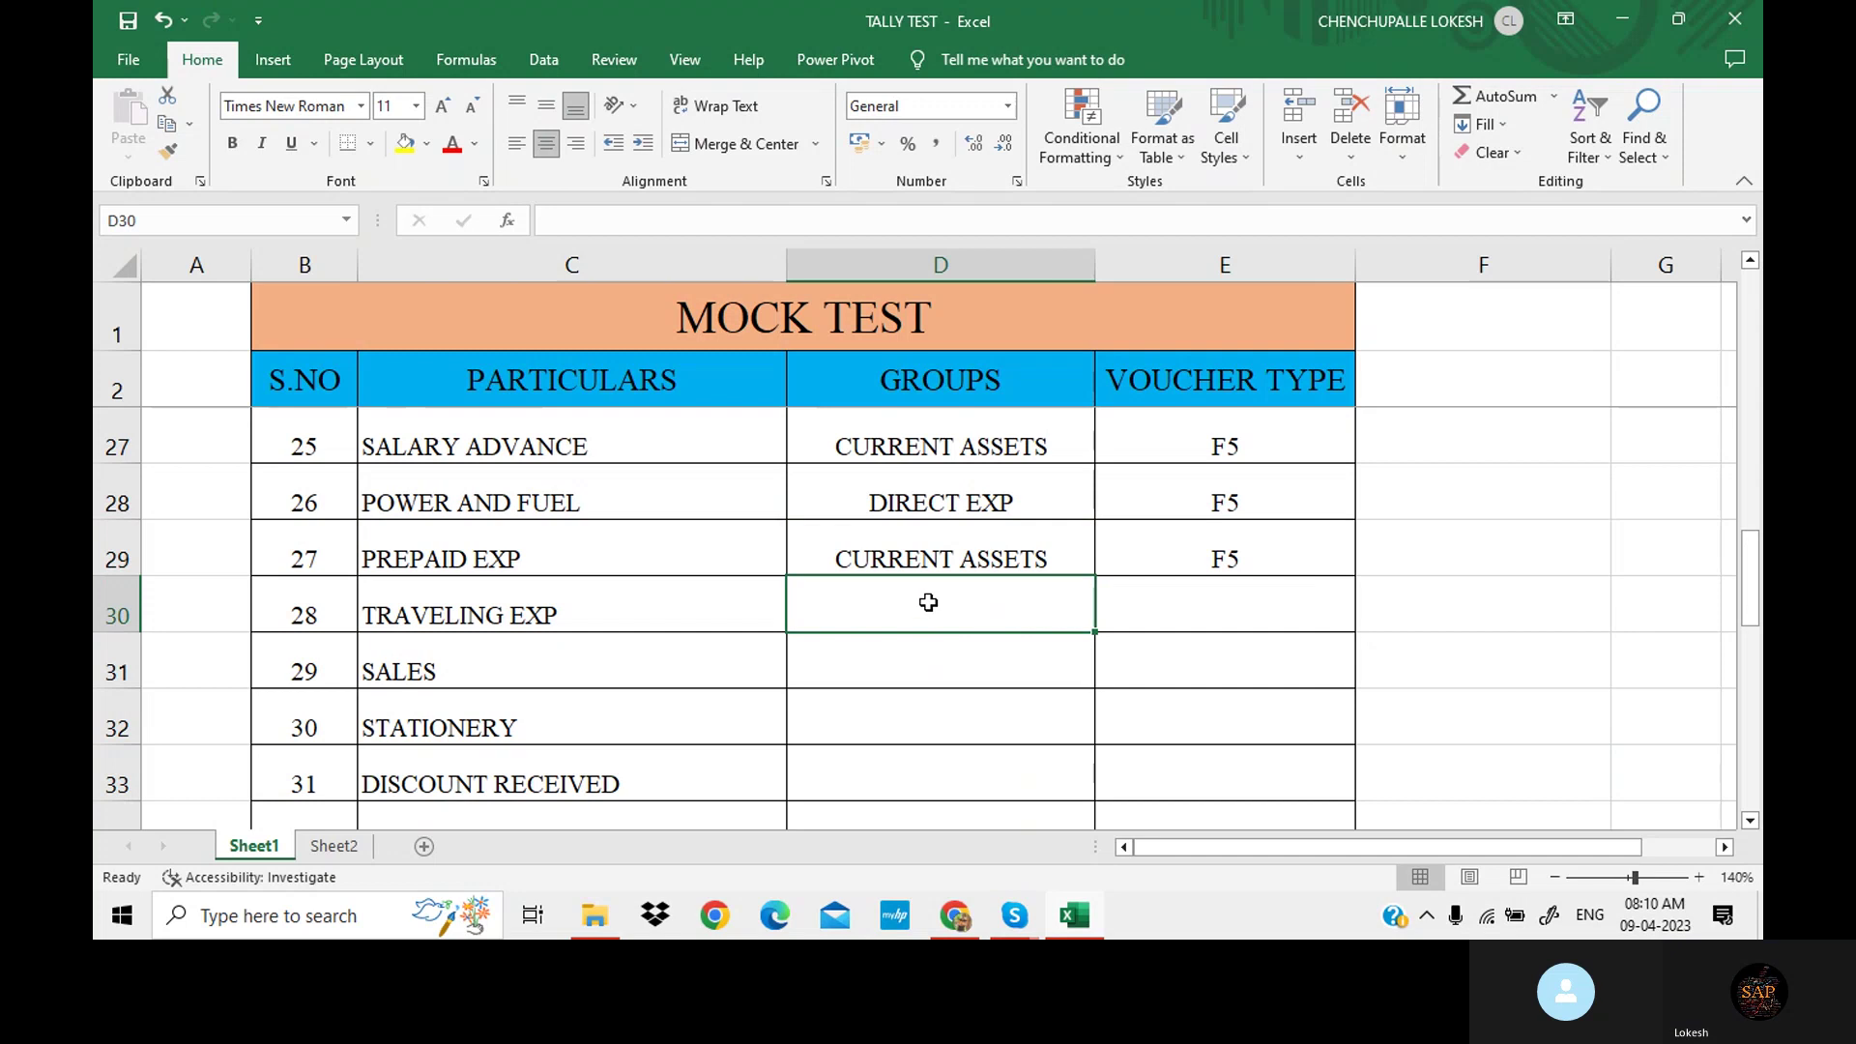
scroll(948, 671, "up", 1)
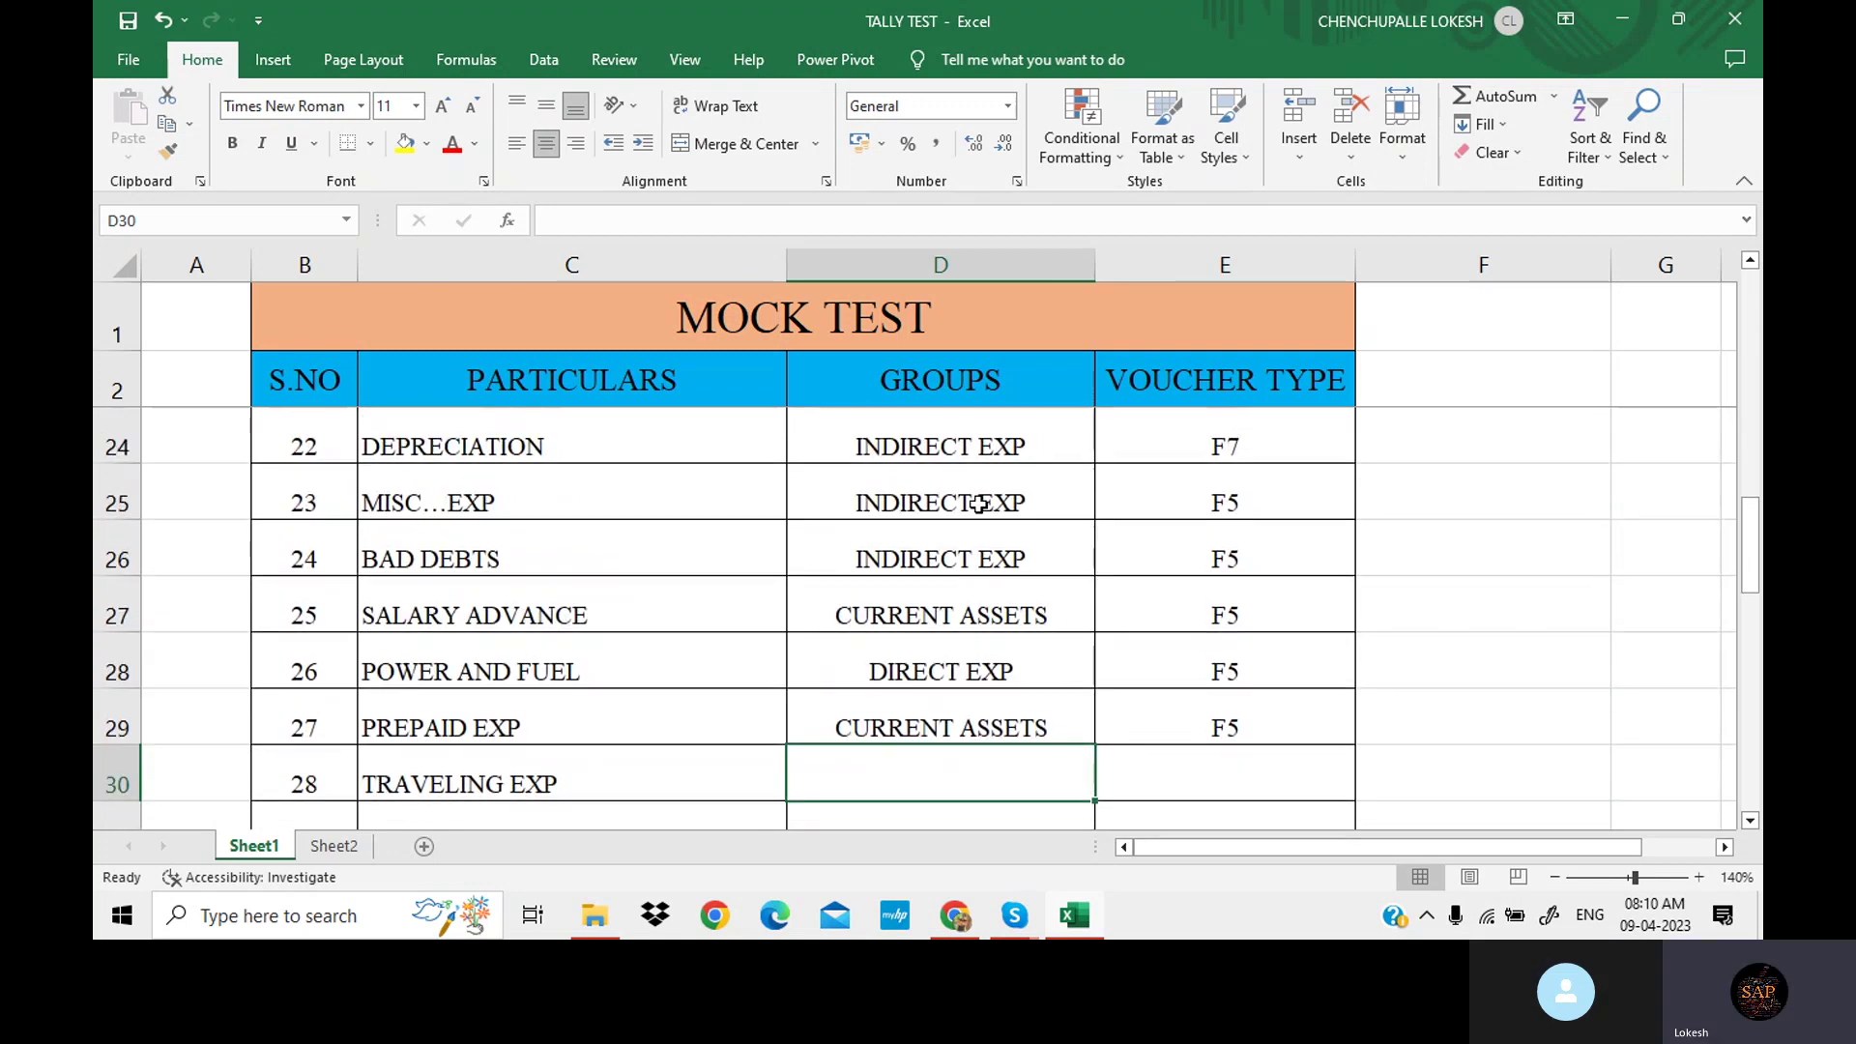
Paste INDIRECT EXP/F5 for TRAVELING EXP, then undo it and PREPAID EXP's F5 entry.
left_click(981, 501)
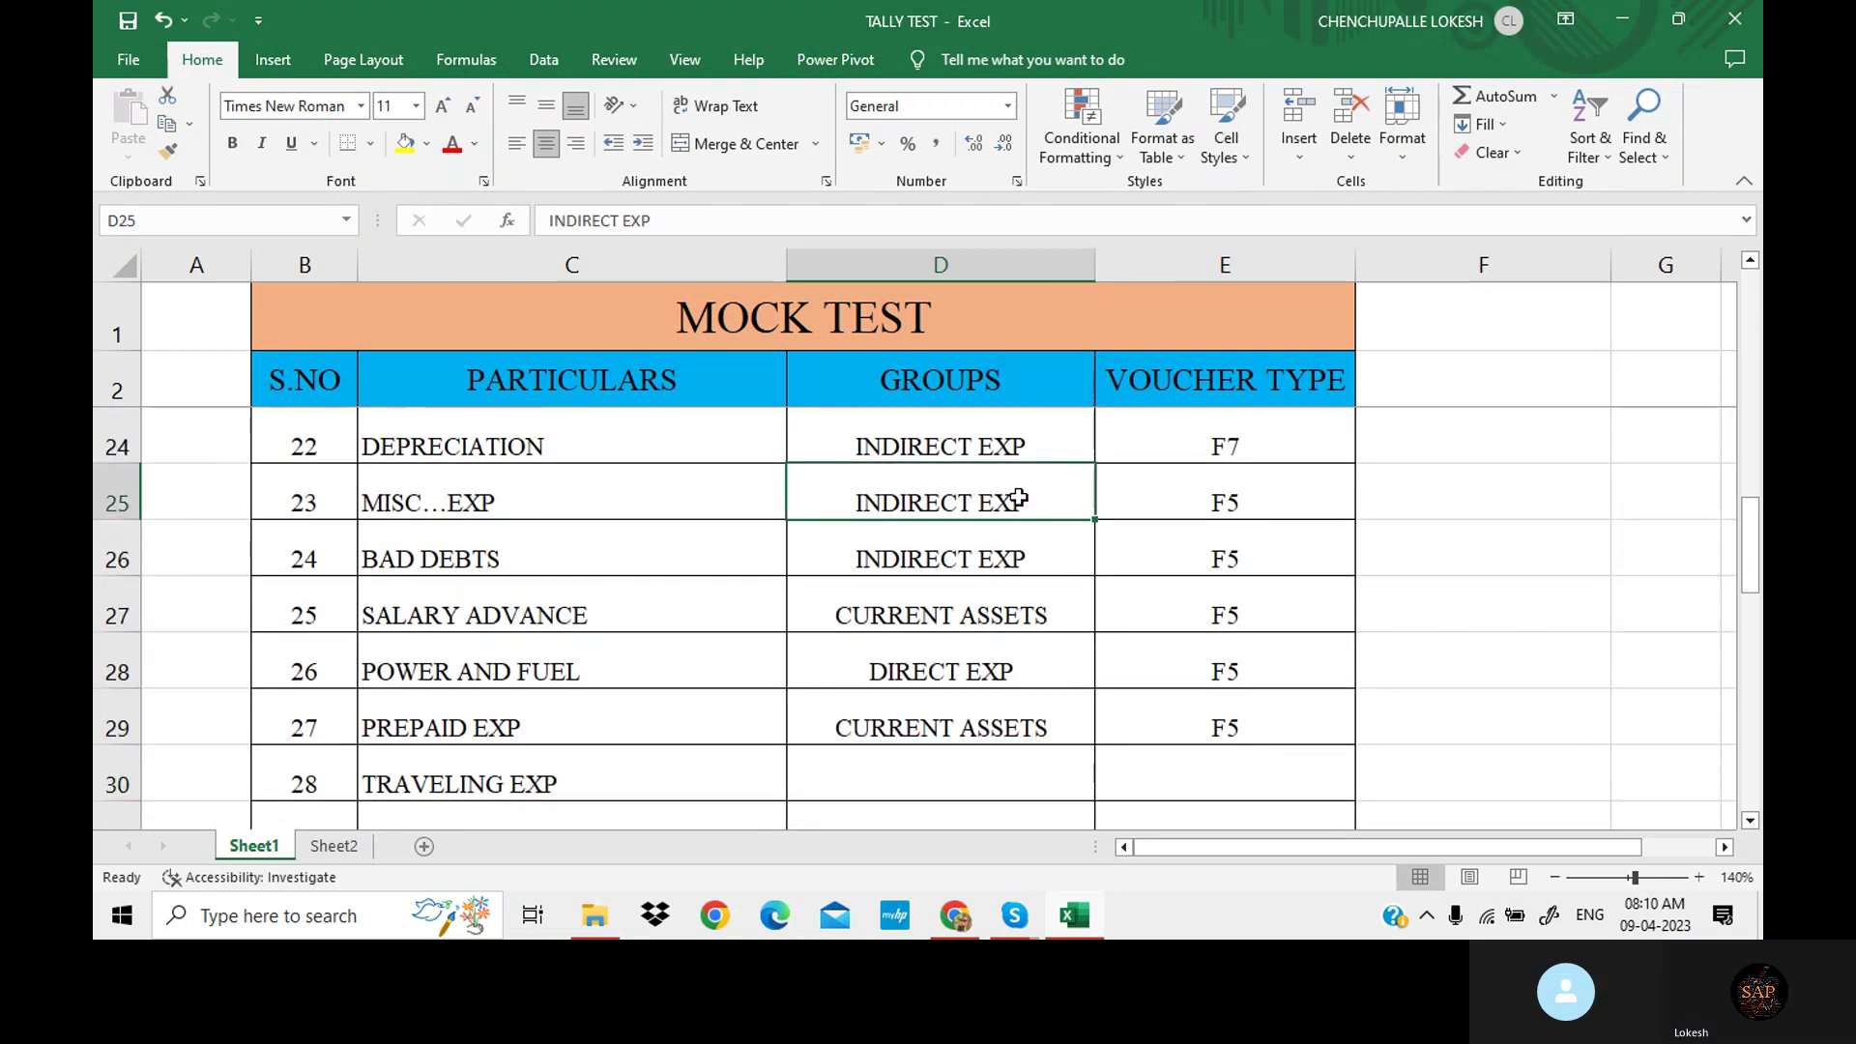
key("ctrl+c")
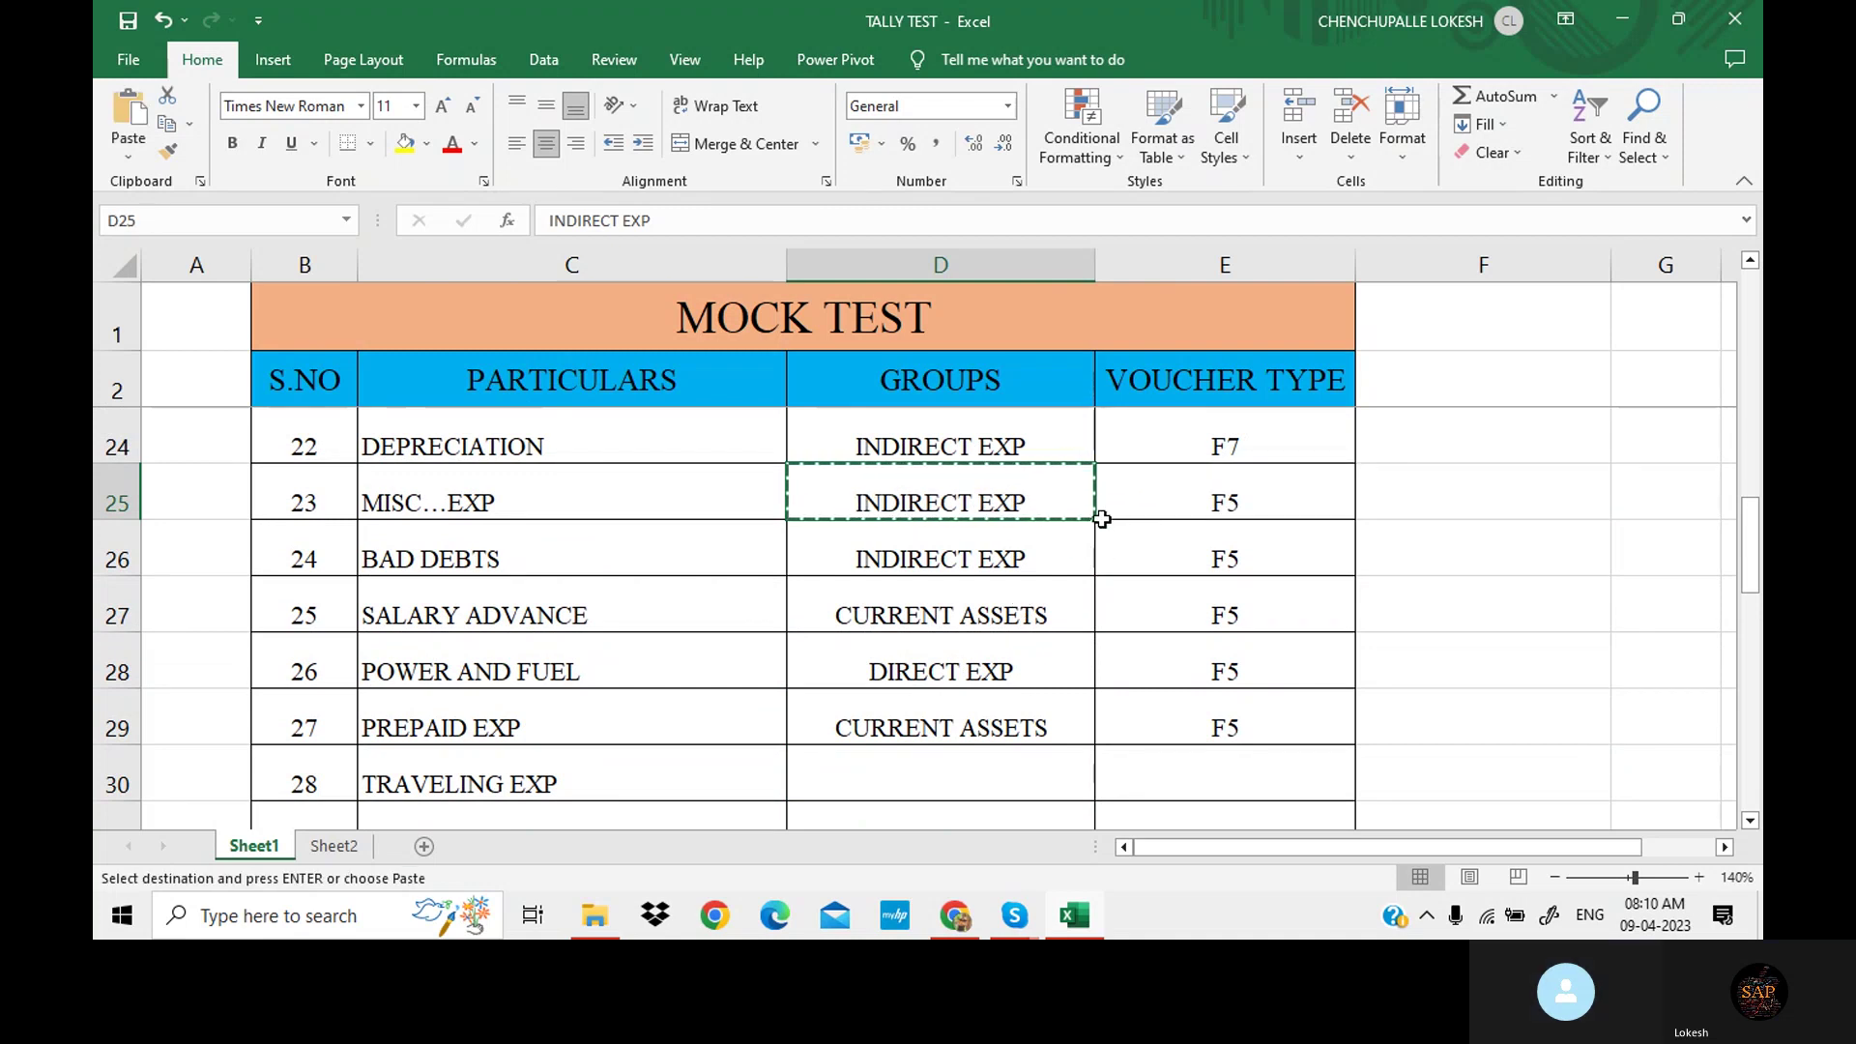
key("Escape")
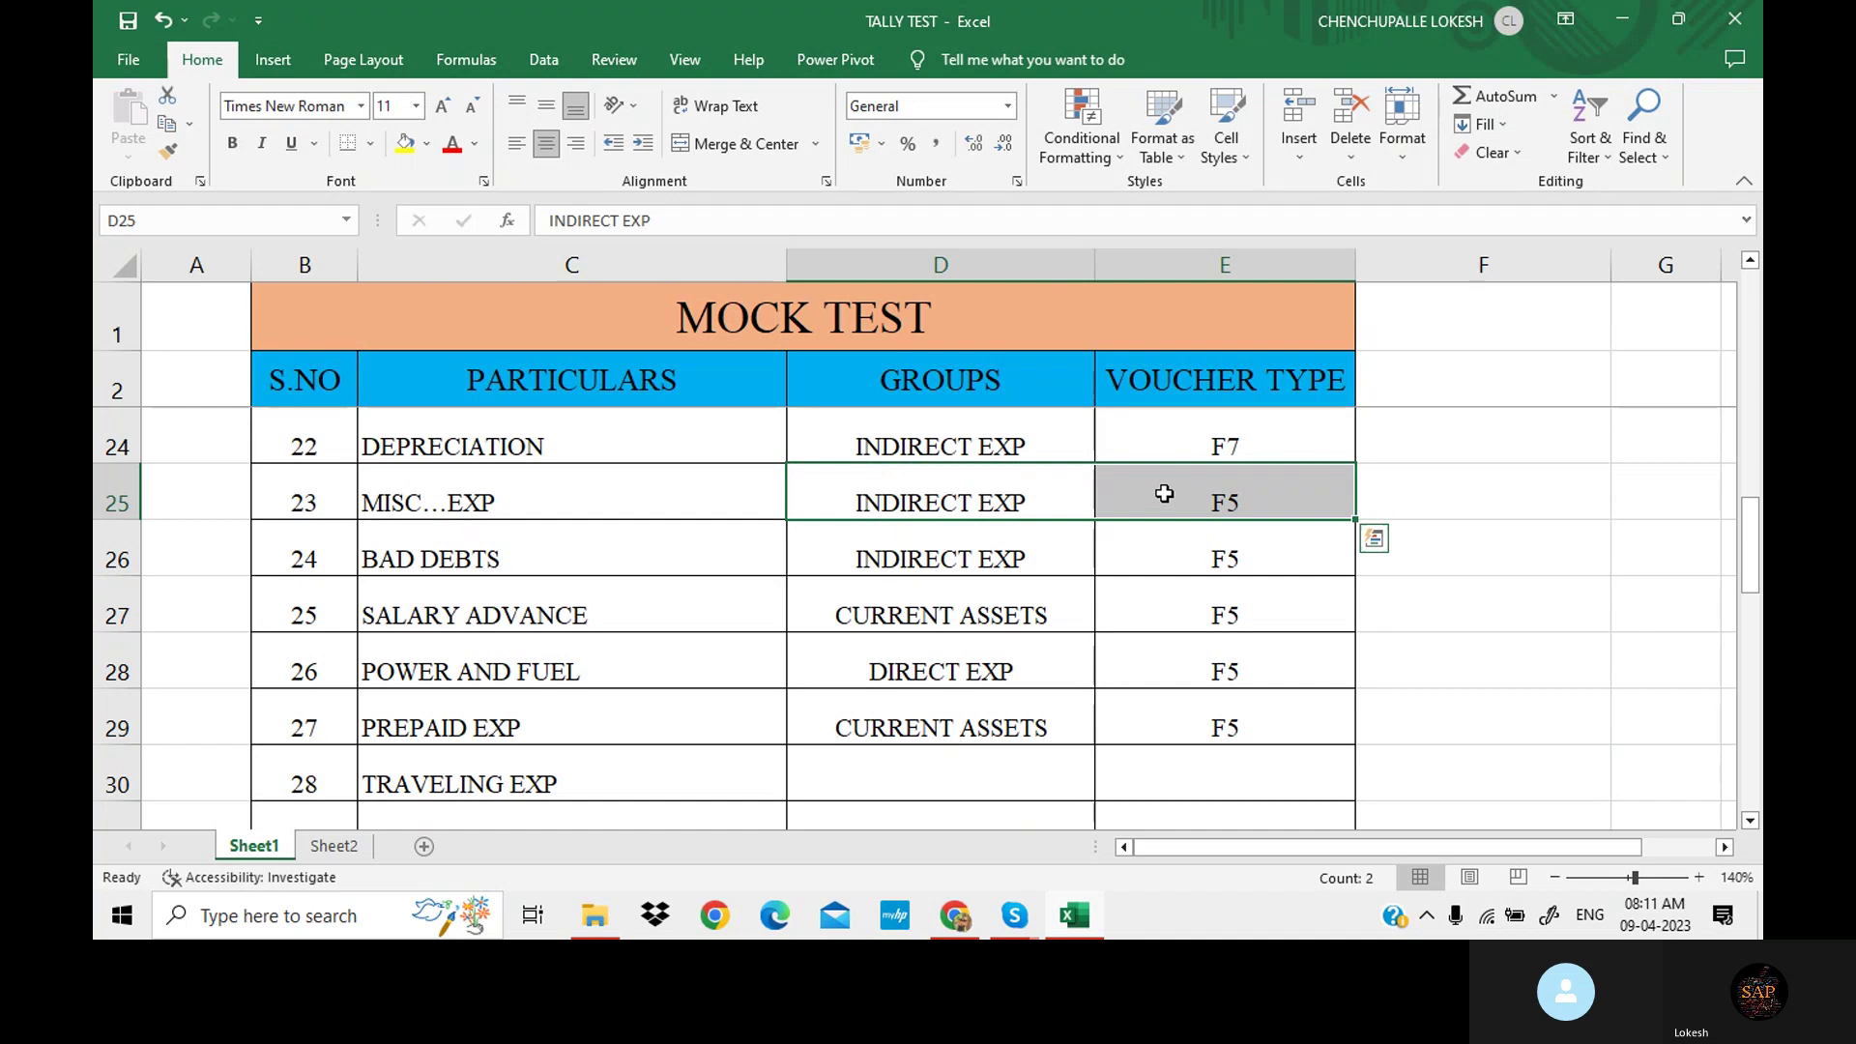
key("ctrl+c")
scroll(1089, 551, "down", 1)
left_click(988, 588)
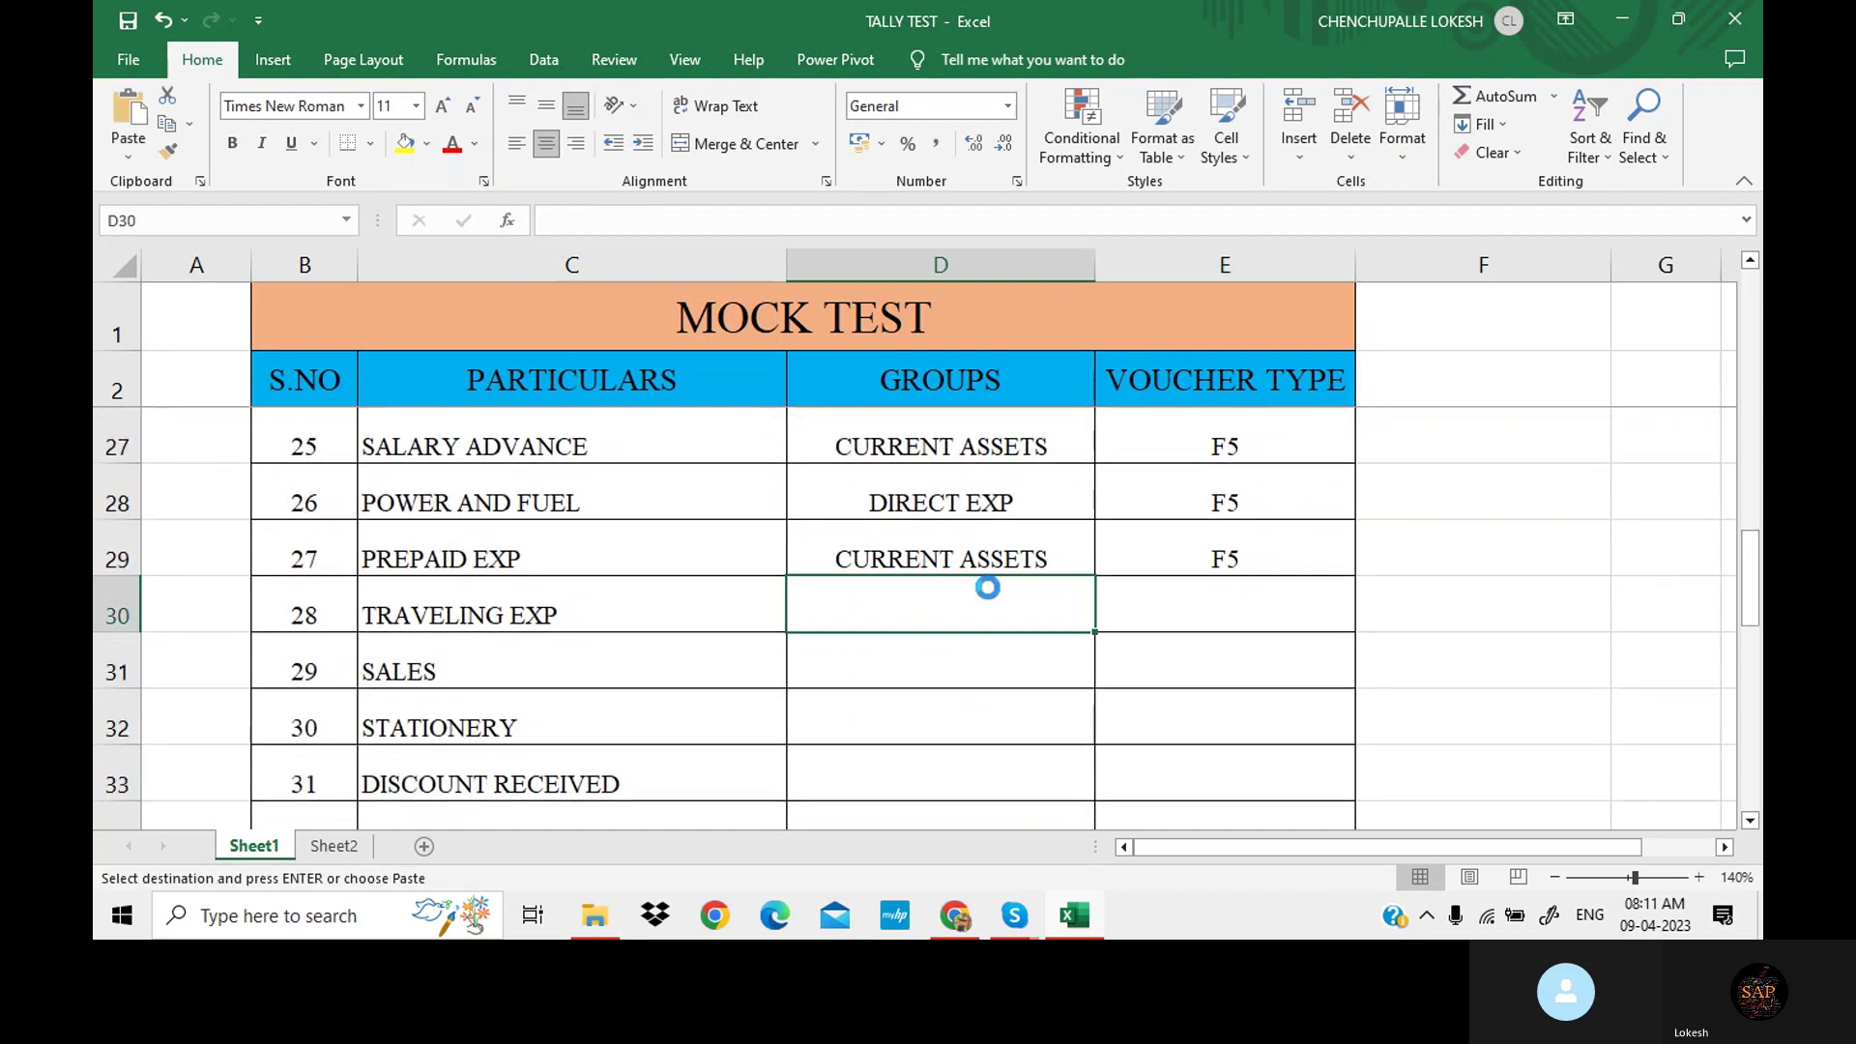
key("ctrl+v")
left_click(912, 647)
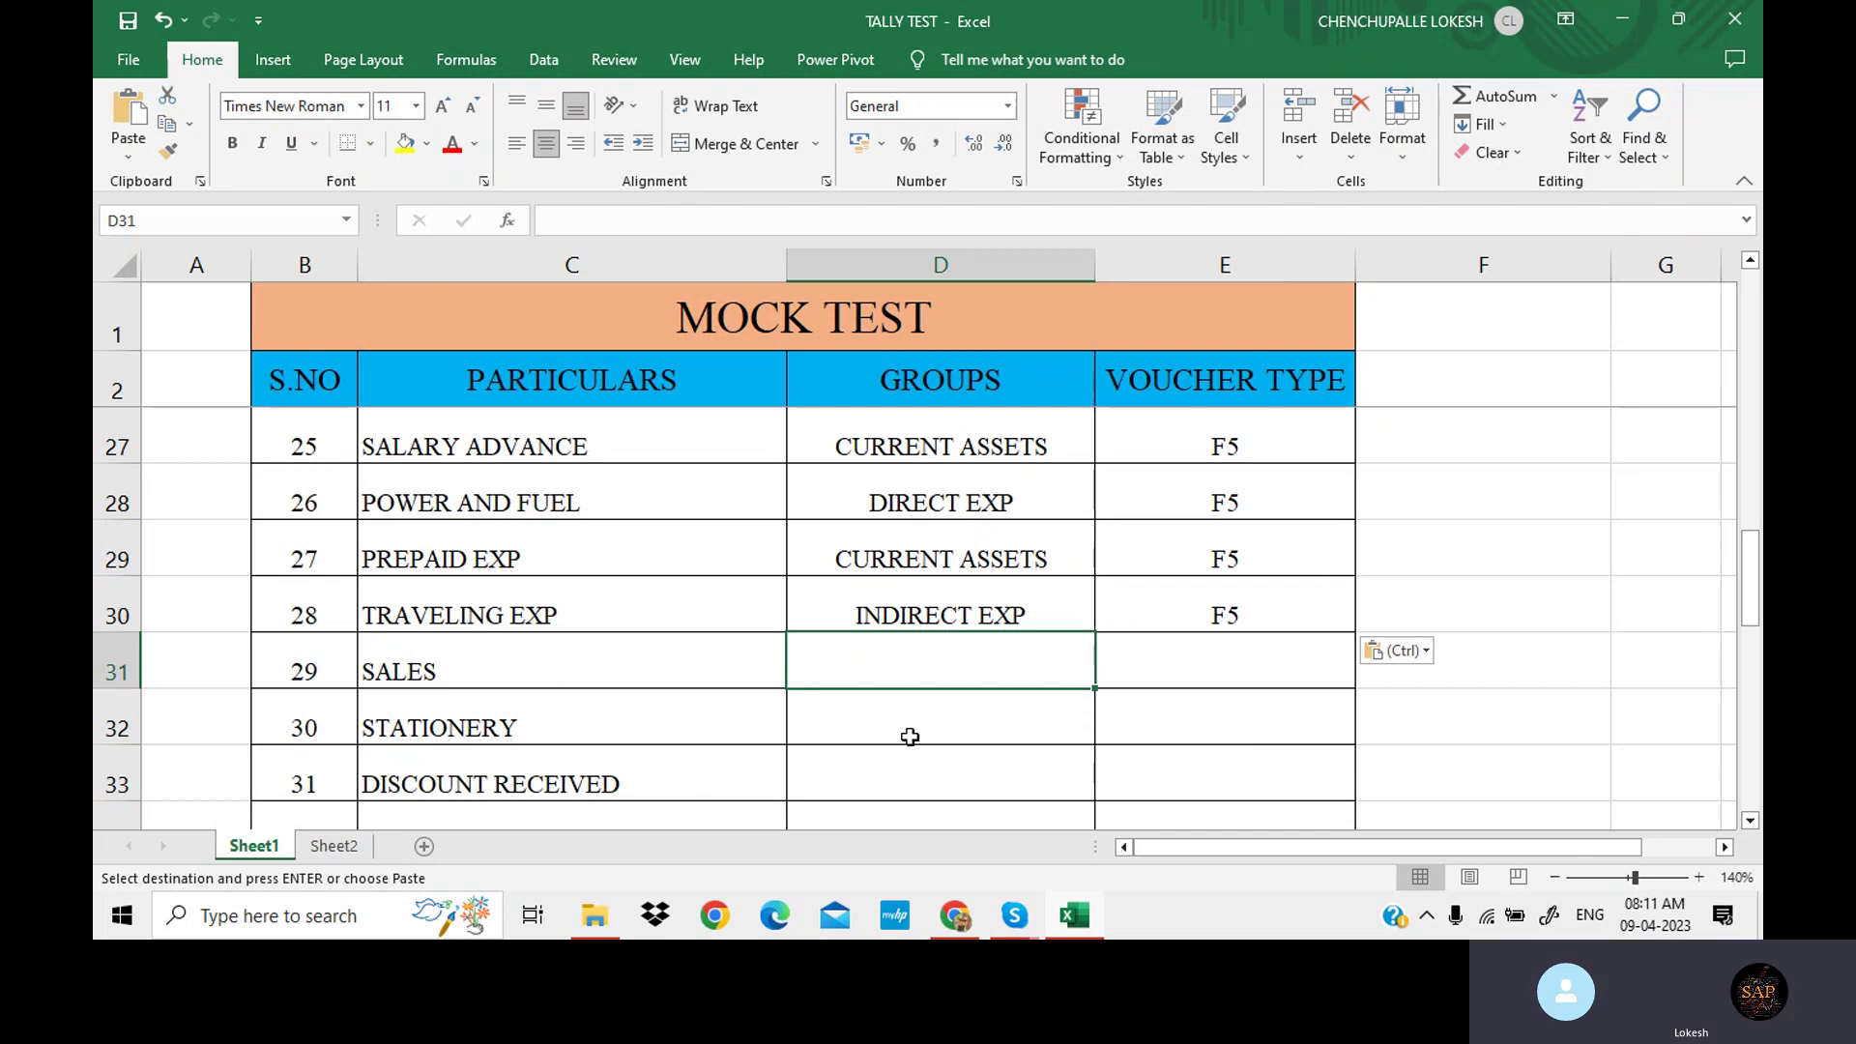
type("S")
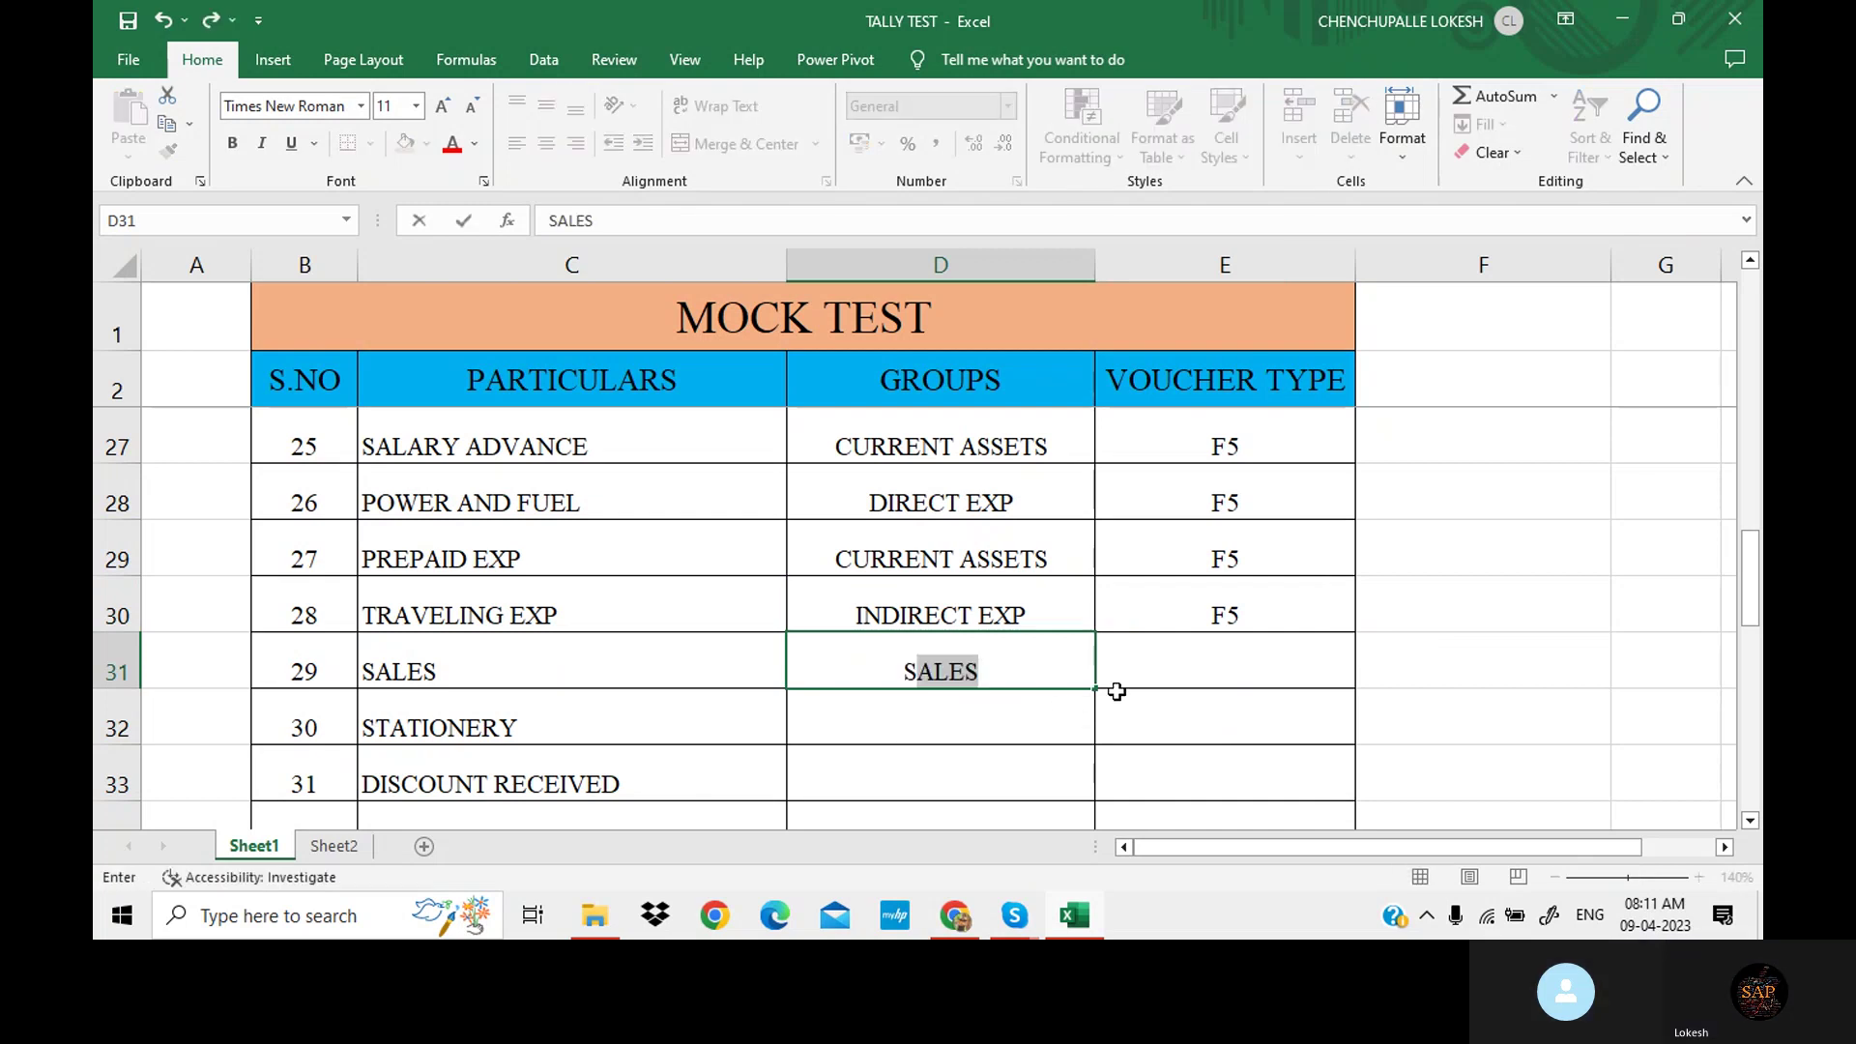
key("Escape")
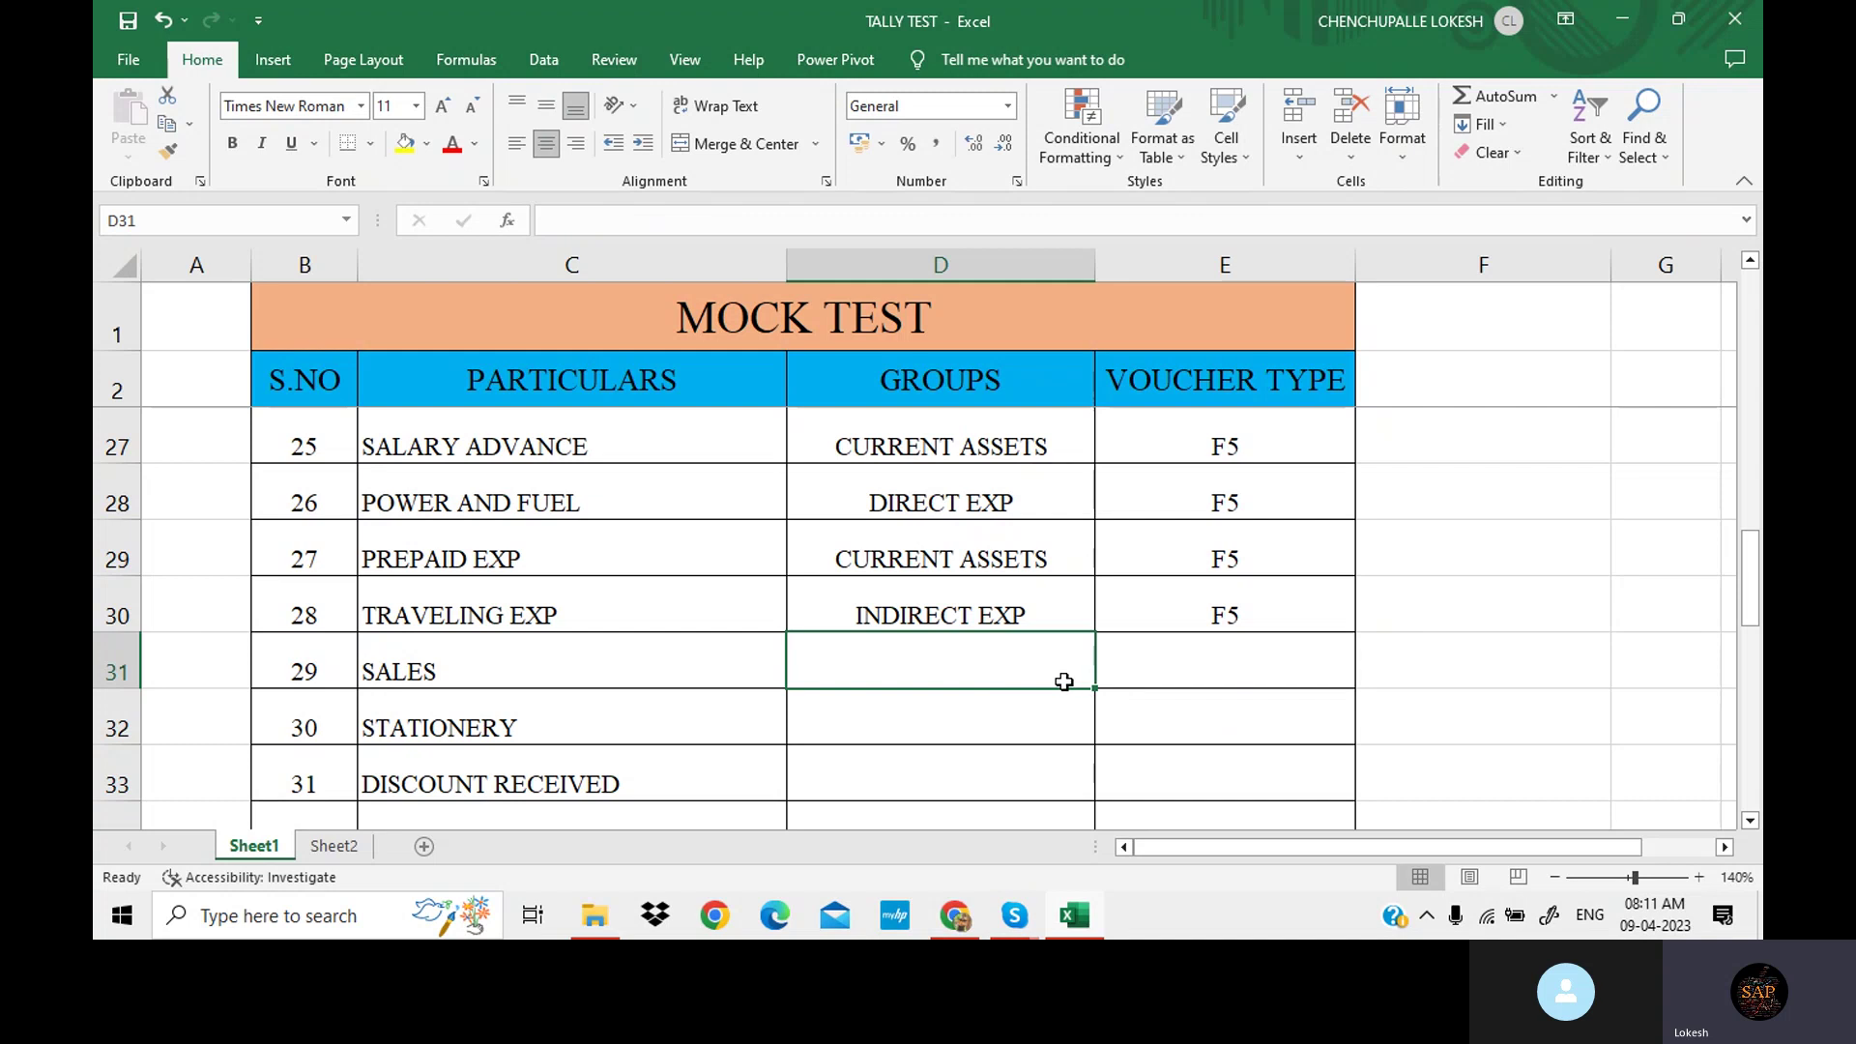
key("ctrl+z")
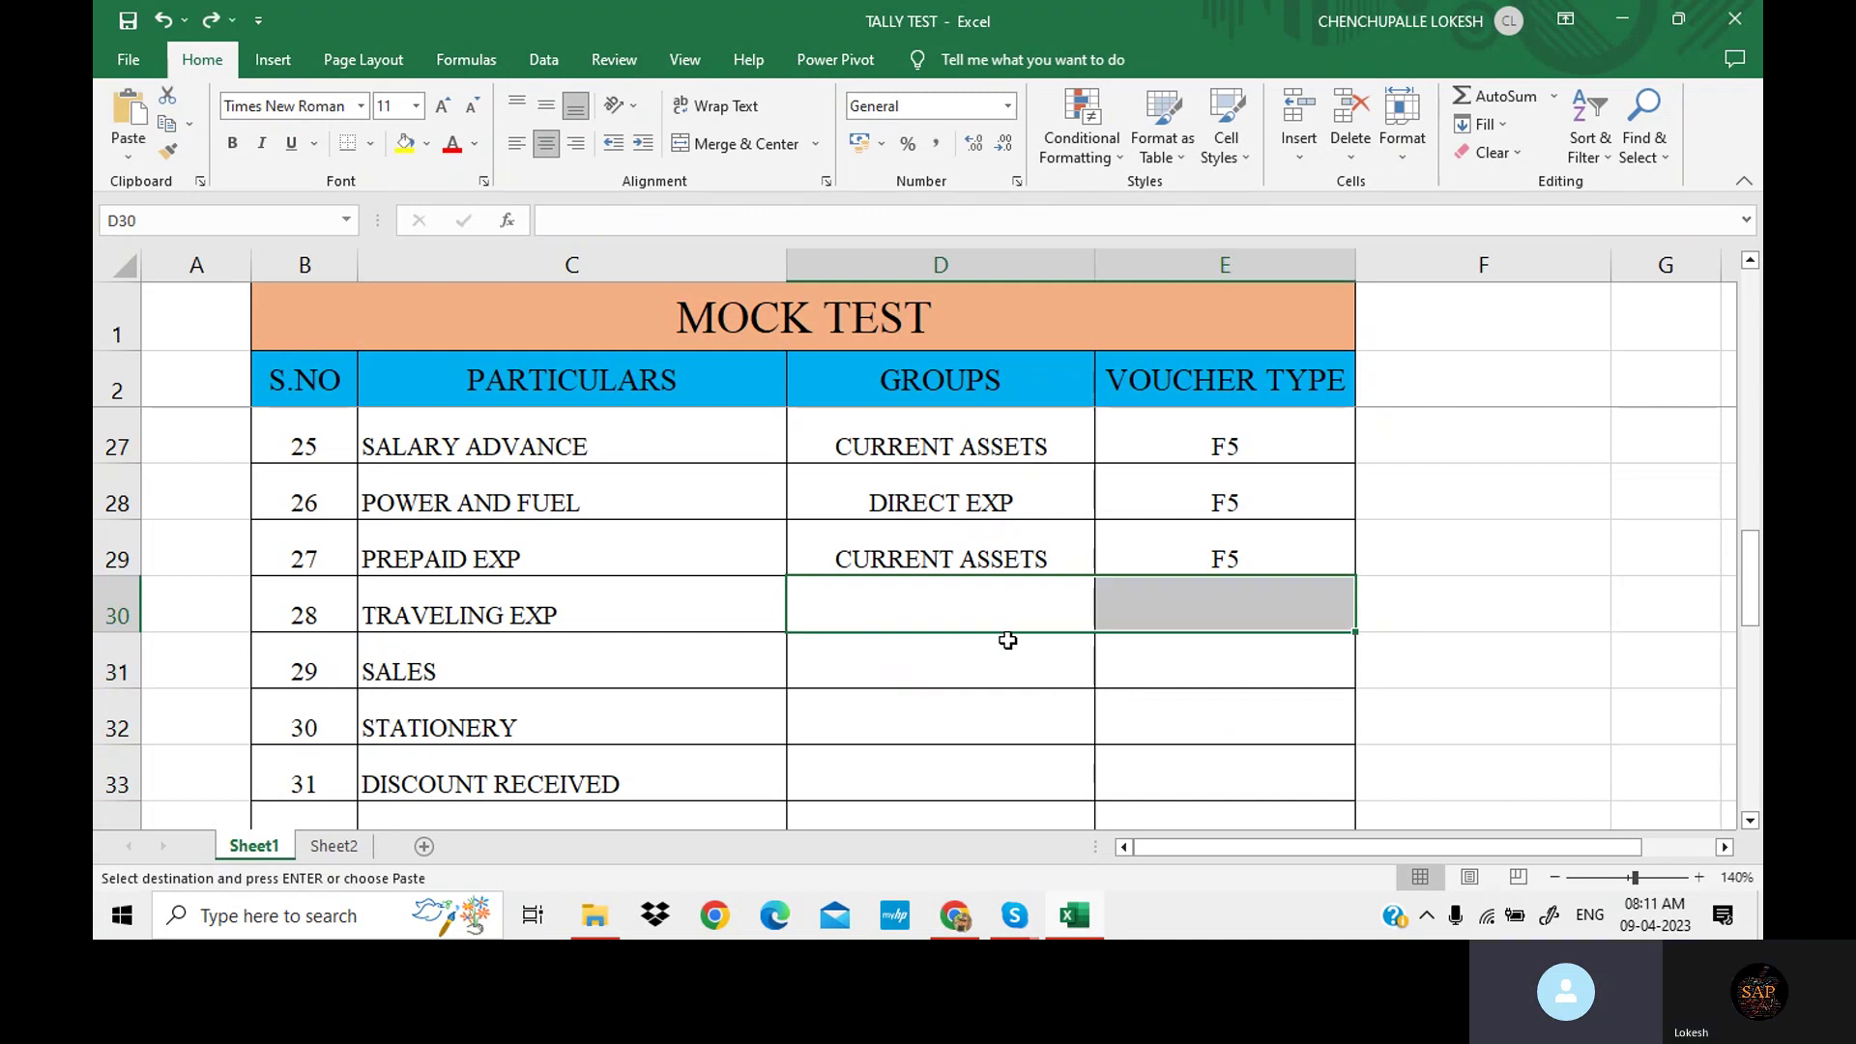
key("ctrl+z")
Copy the INDIRECT EXP and F5 pair into TRAVELING EXP's group and voucher cells.
scroll(995, 619, "up", 2)
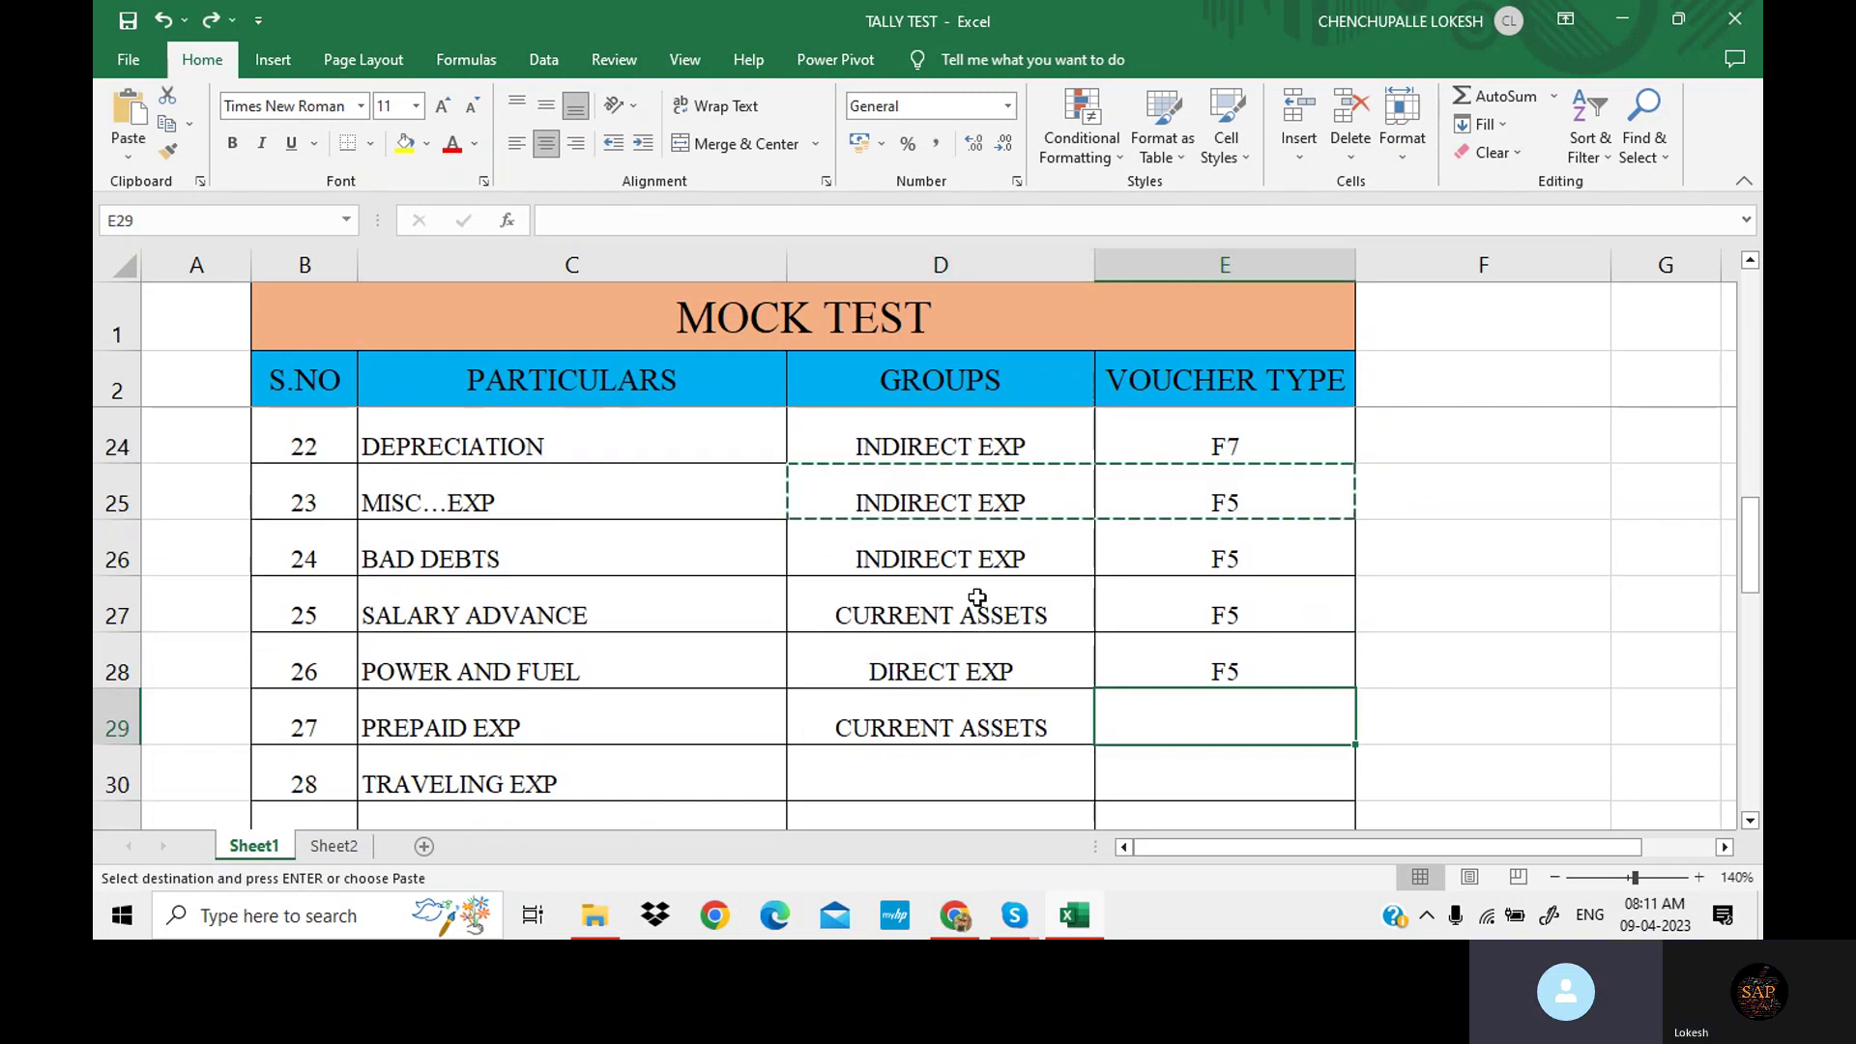
key("ctrl+c")
scroll(981, 580, "down", 2)
scroll(990, 572, "up", 1)
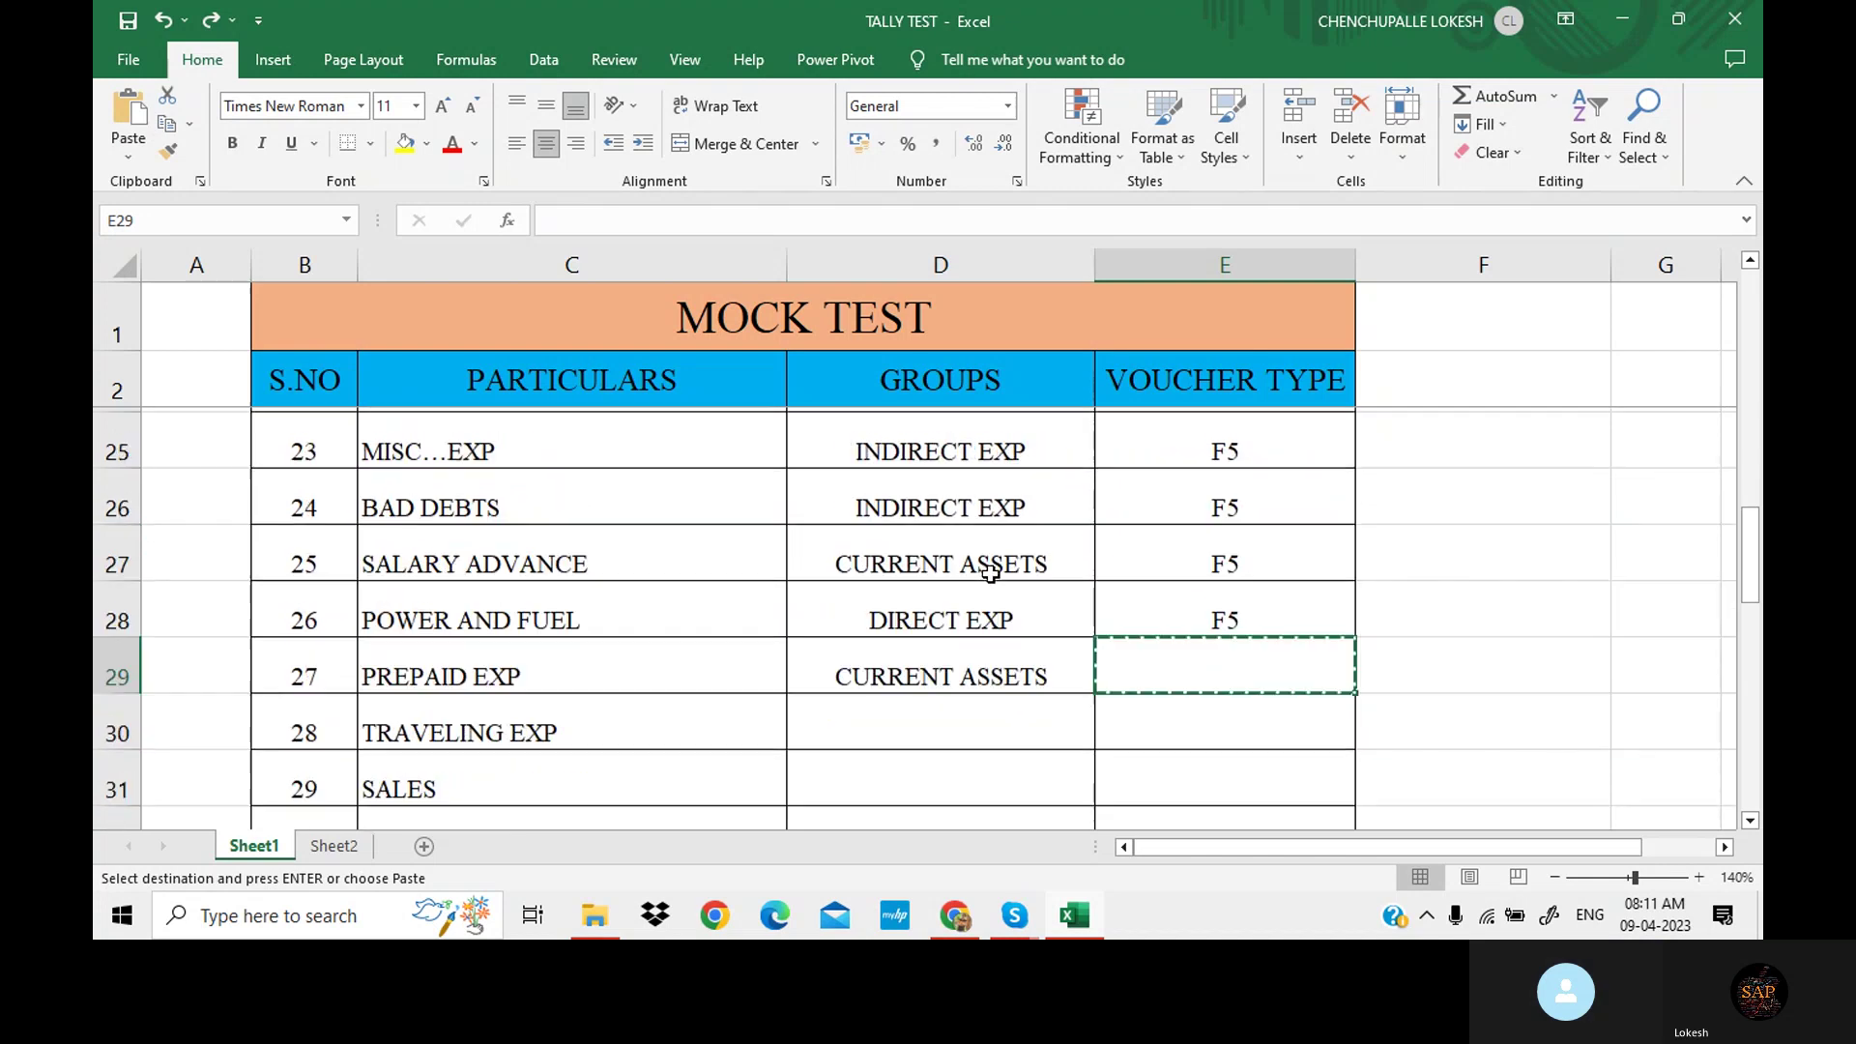
scroll(990, 572, "up", 1)
left_click(992, 570)
left_click(991, 506)
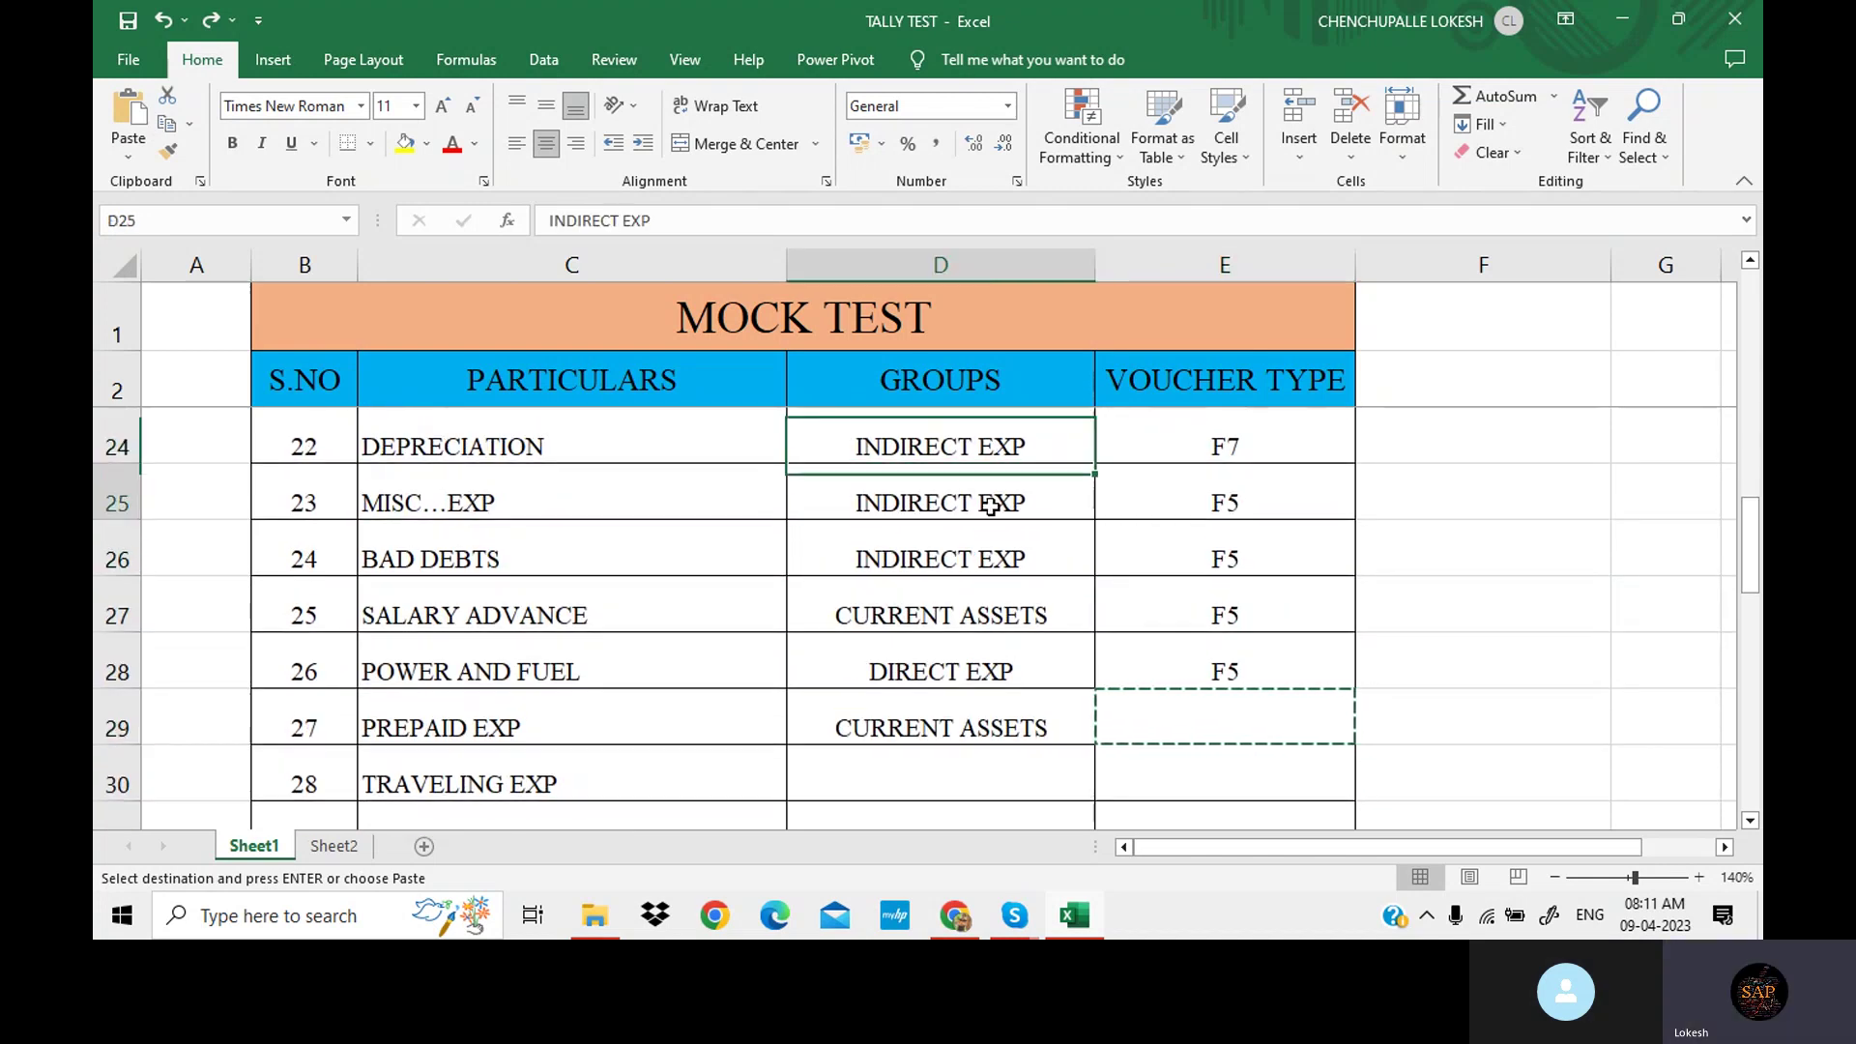
left_click_drag(991, 506, 1144, 500)
key("ctrl+c")
scroll(993, 603, "down", 3)
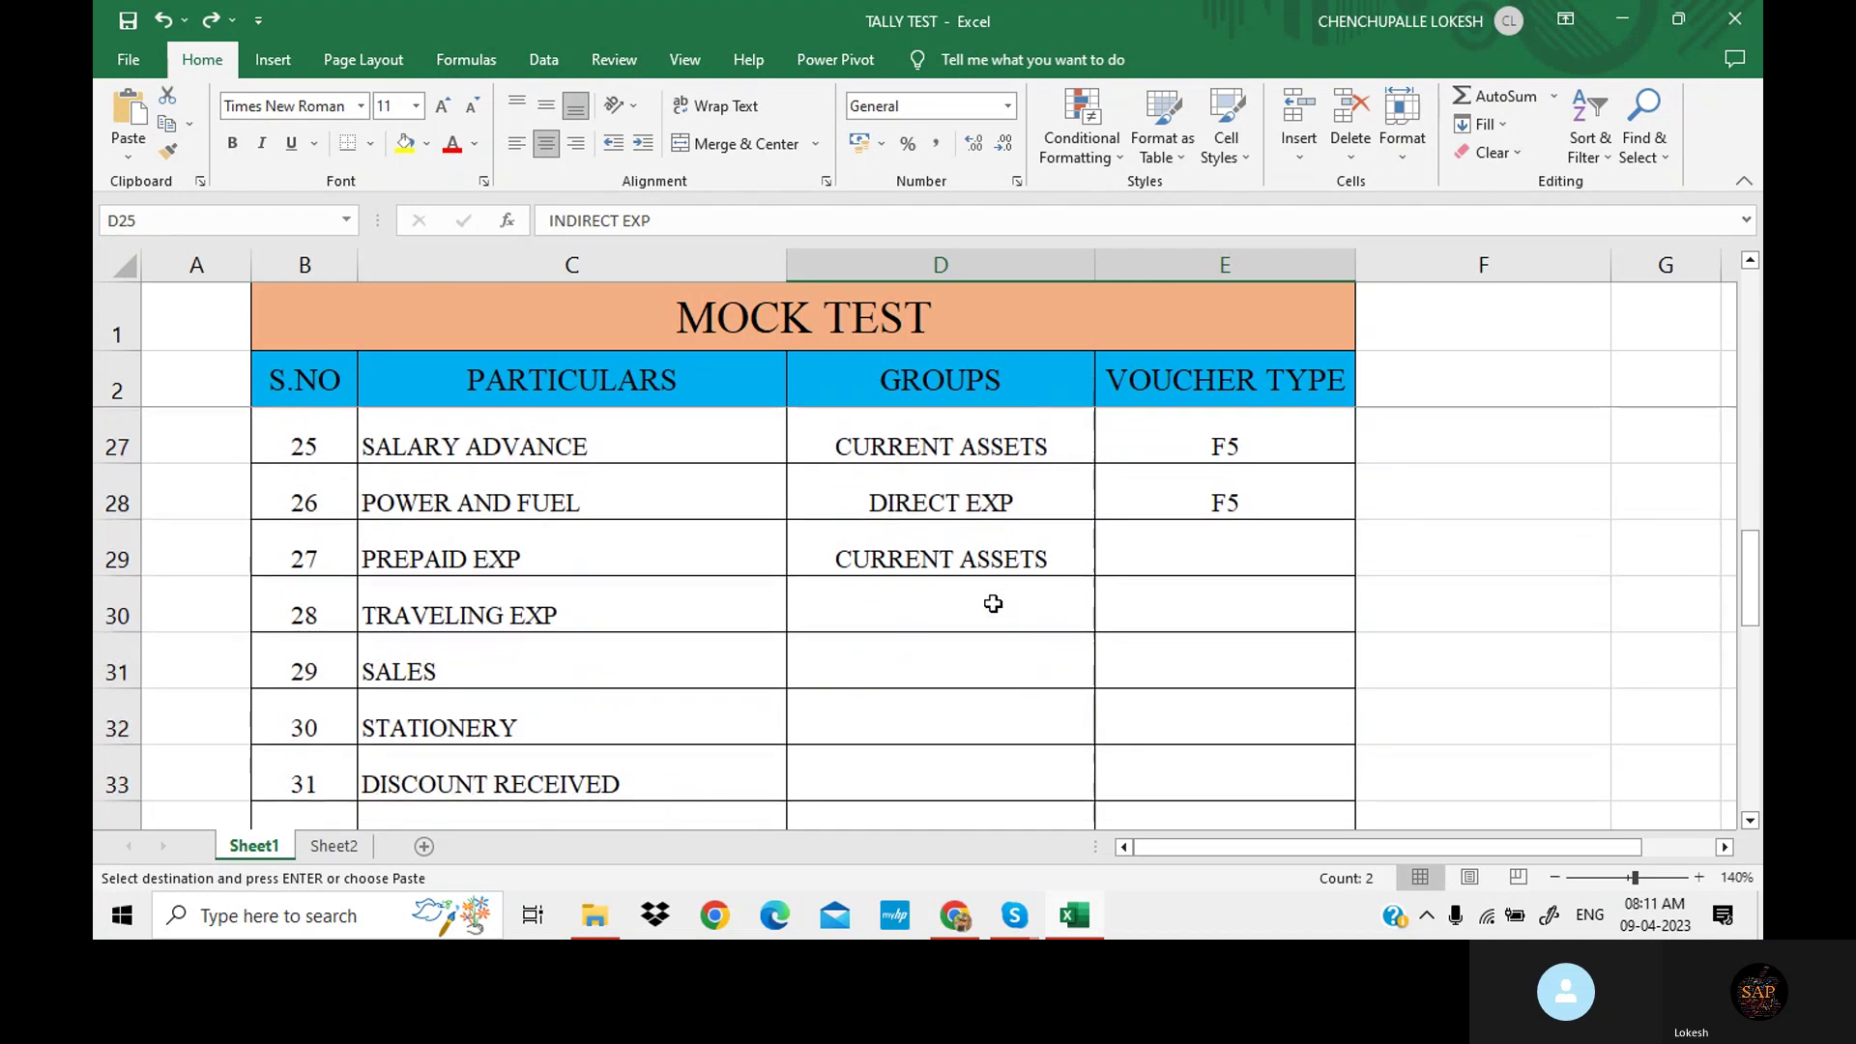
left_click(965, 599)
key("ctrl+v")
Enter SALES as the SALES row's group with voucher type F8.
left_click(947, 665)
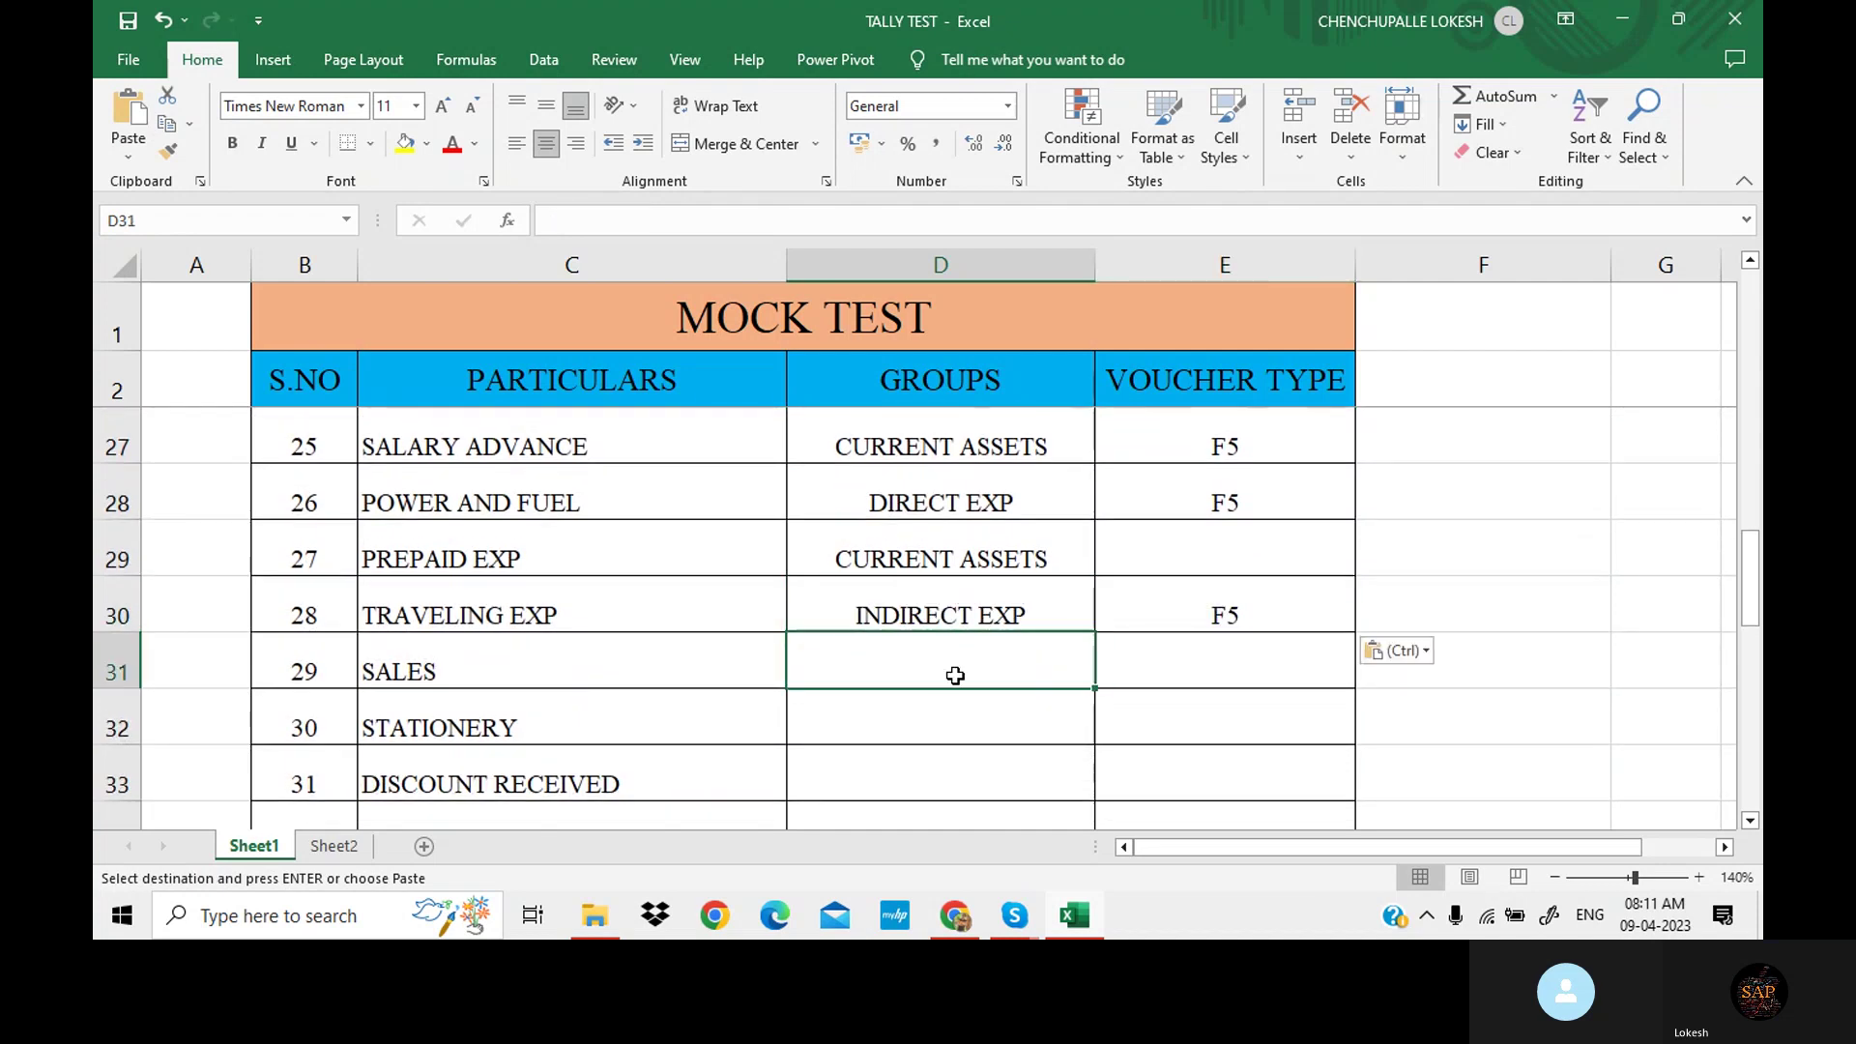
type("SALES")
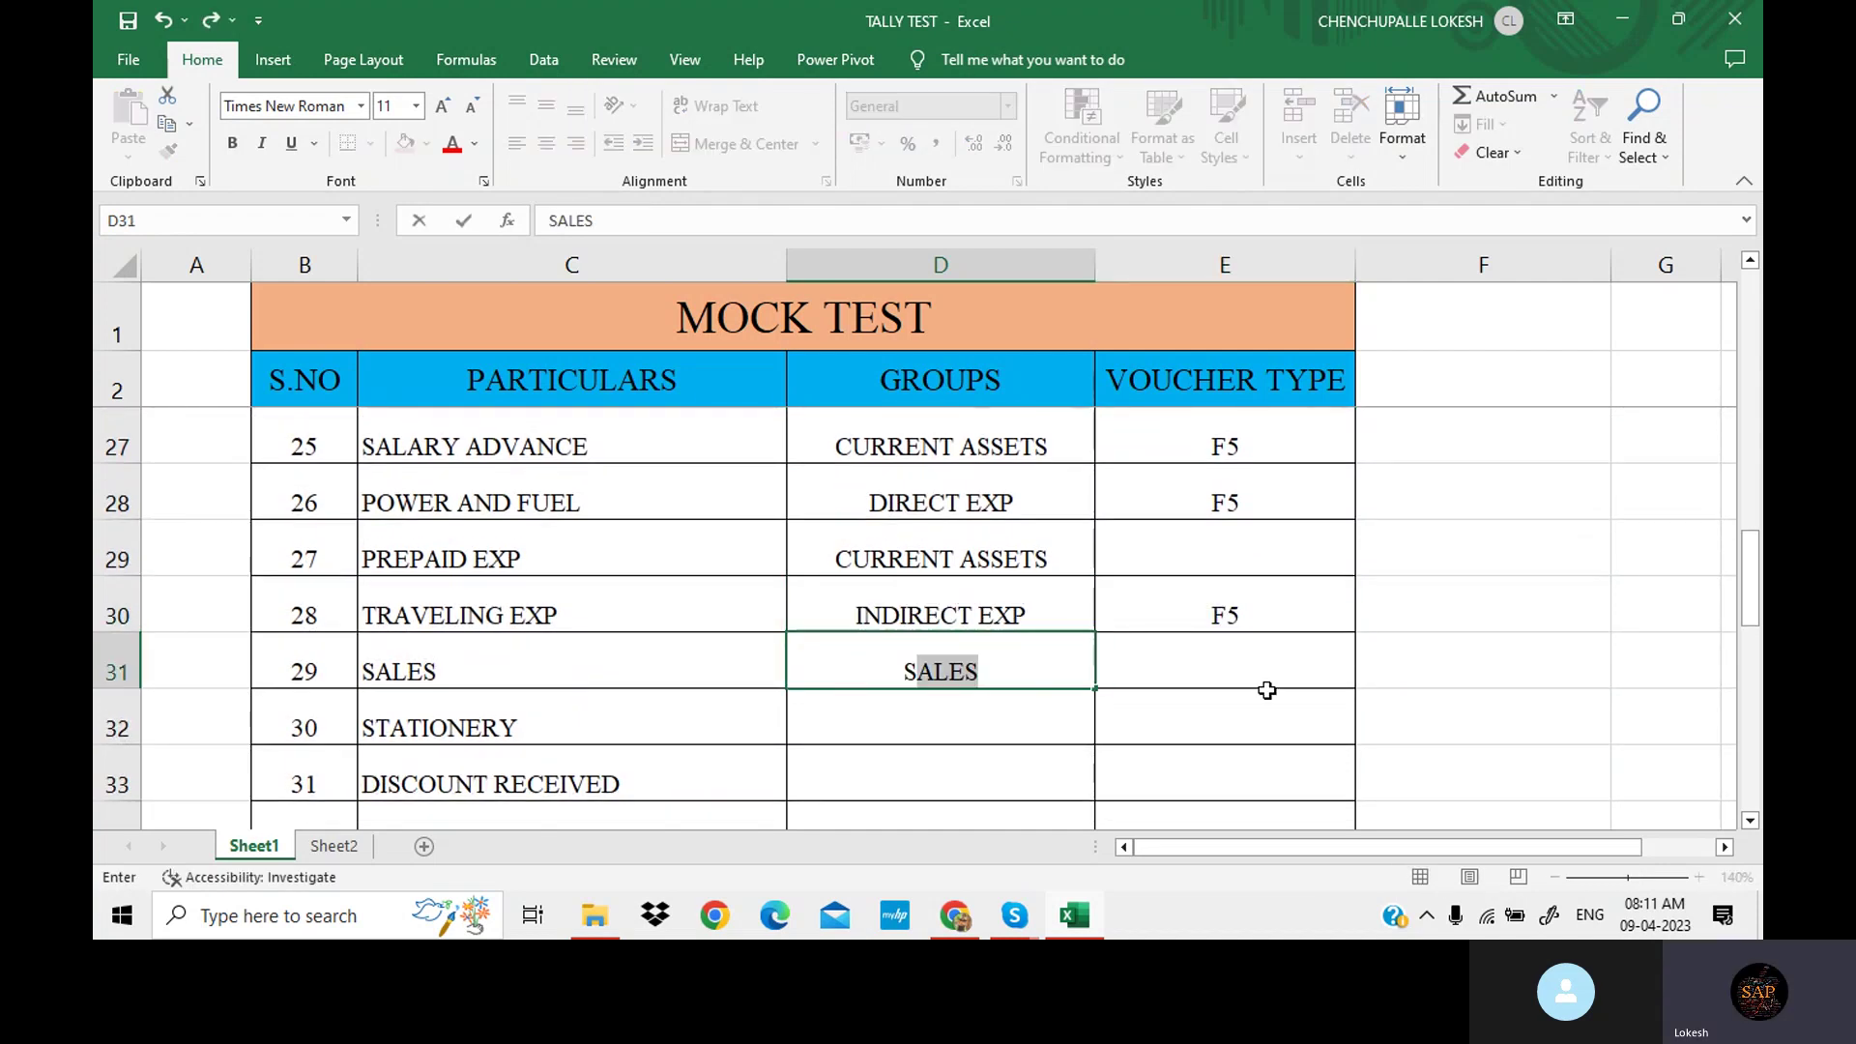
left_click(1256, 668)
type("F")
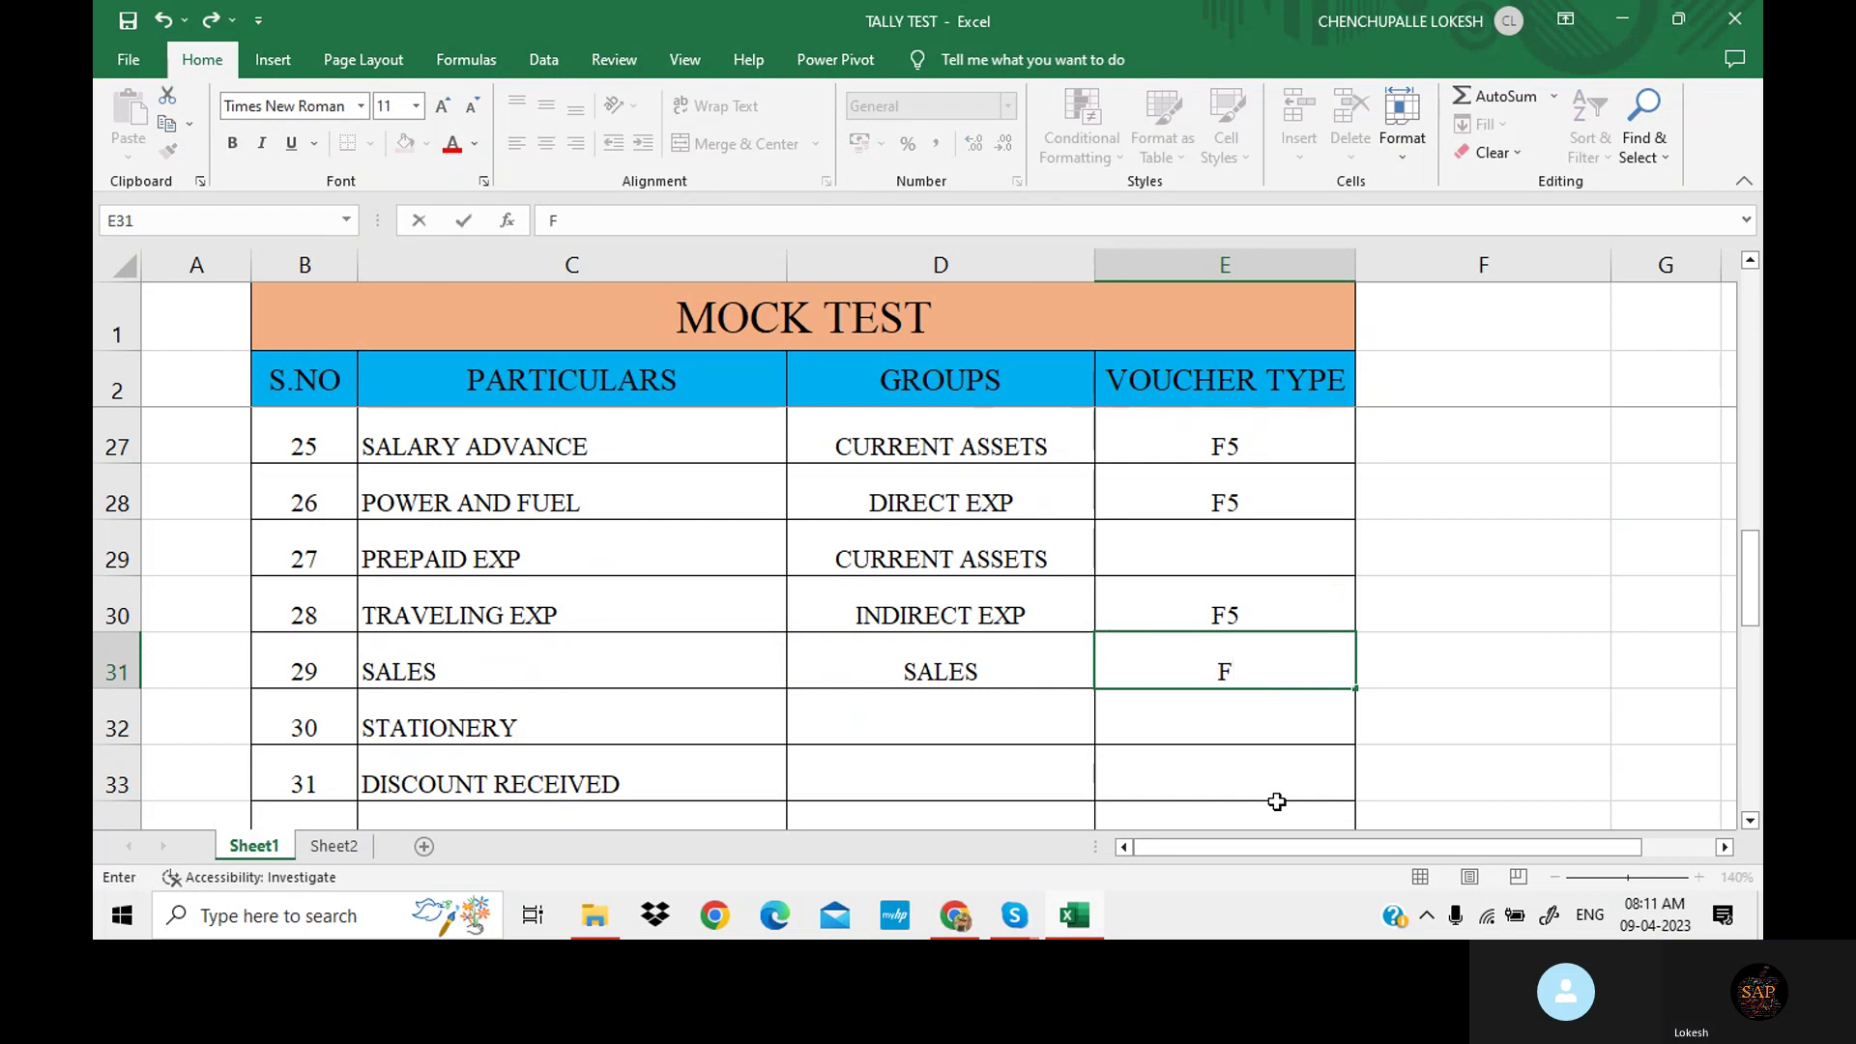
type("8")
key("Return")
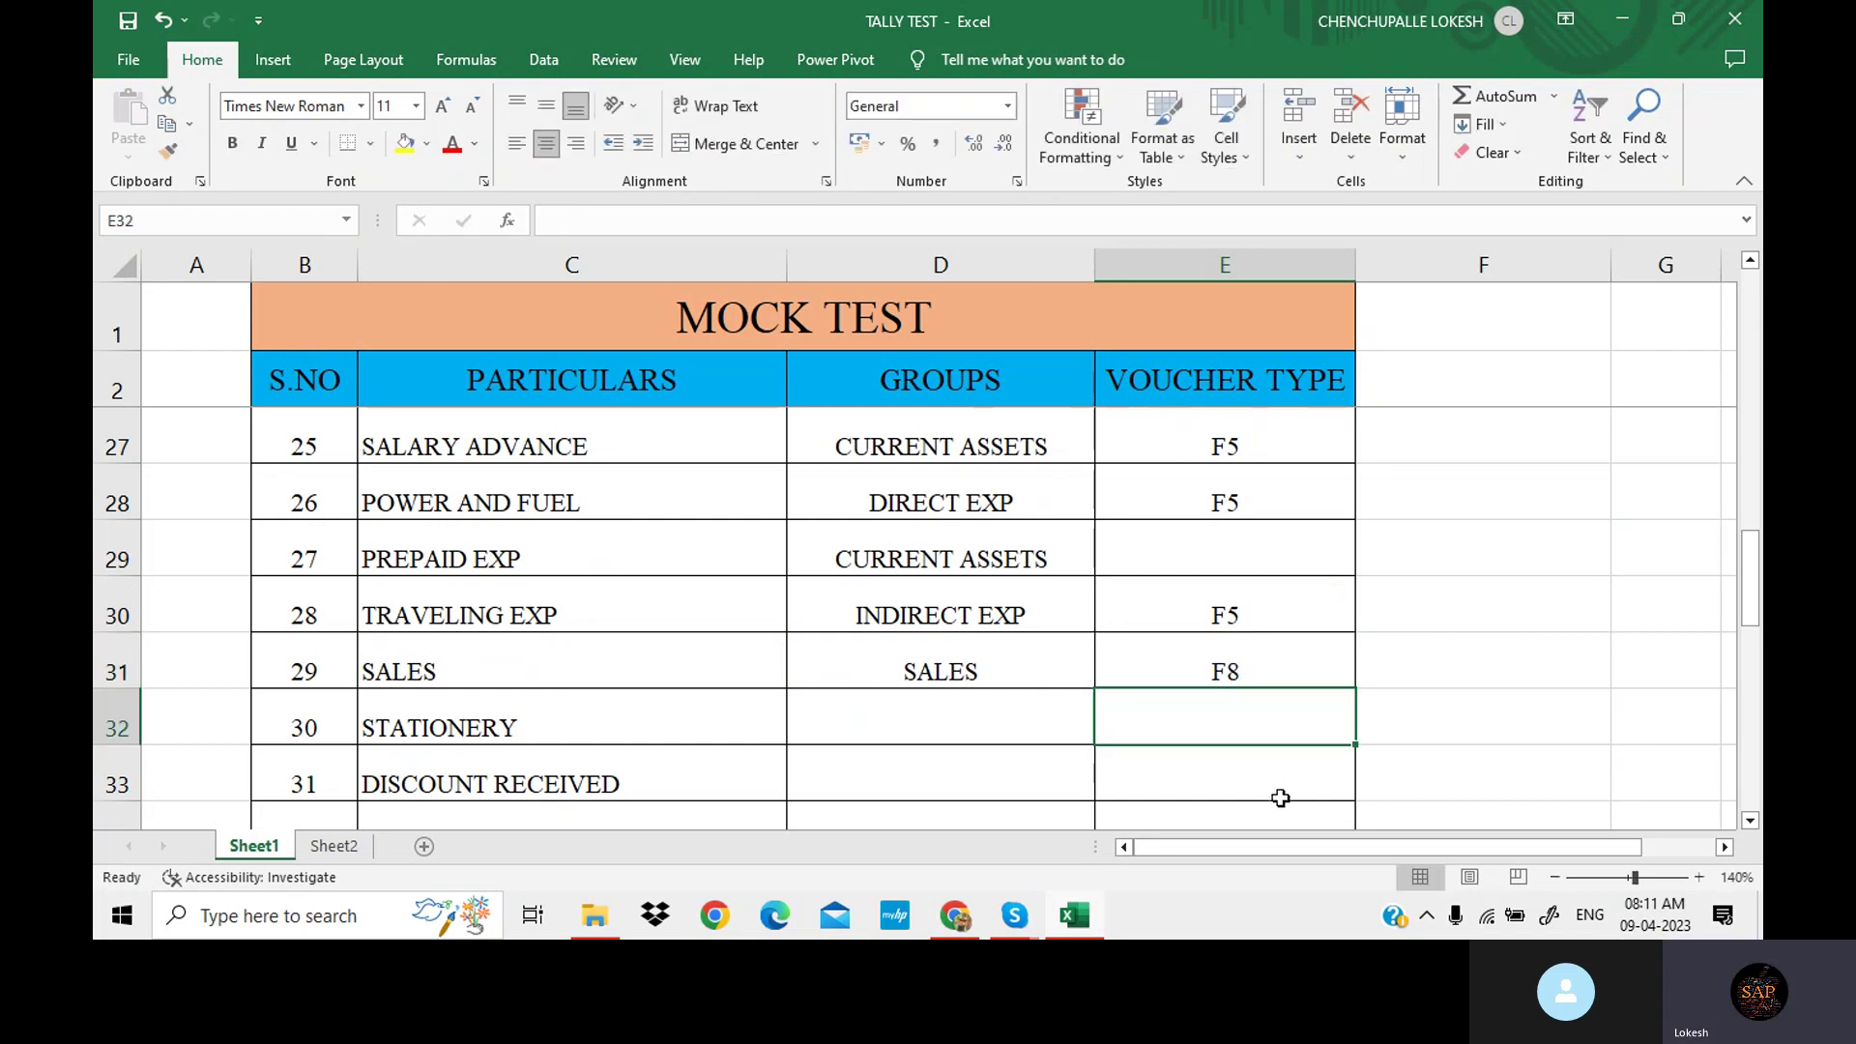
Copy TRAVELING EXP's INDIRECT EXP and F5 into STATIONERY's group and voucher cells.
scroll(1256, 783, "down", 2)
scroll(575, 501, "up", 1)
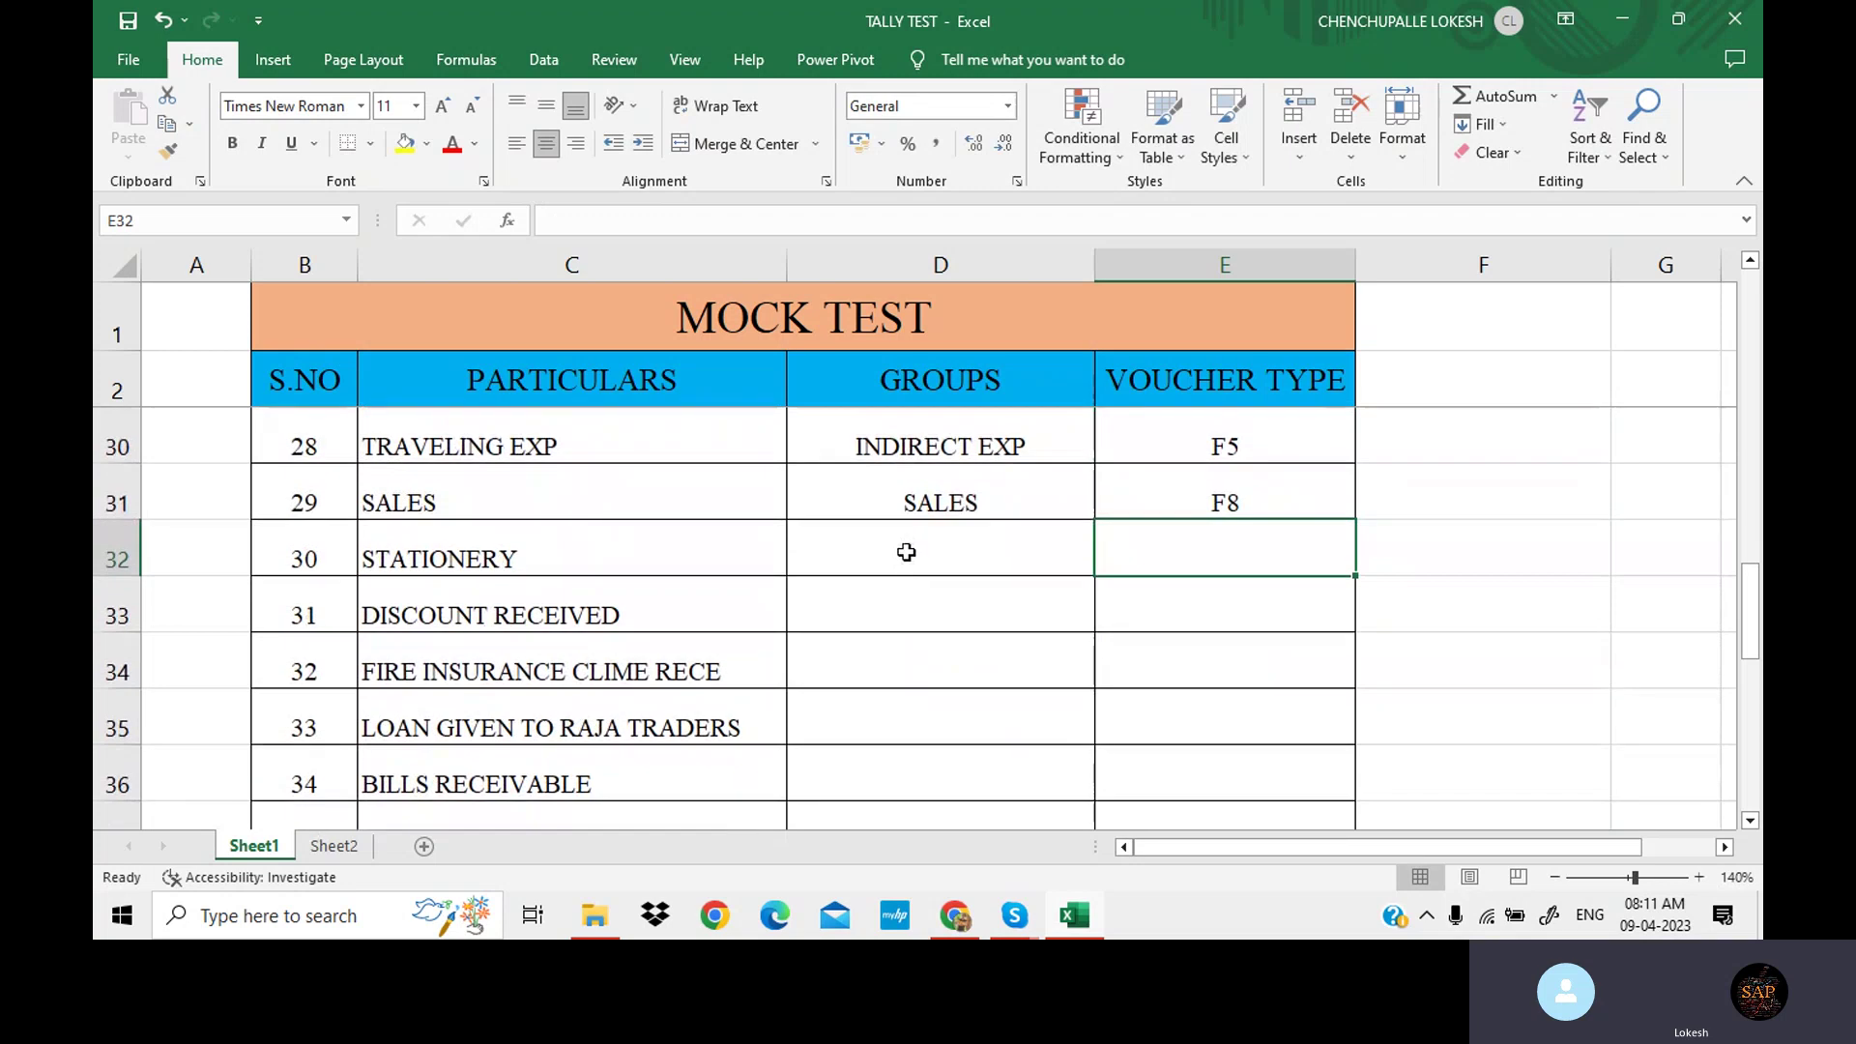
left_click(905, 552)
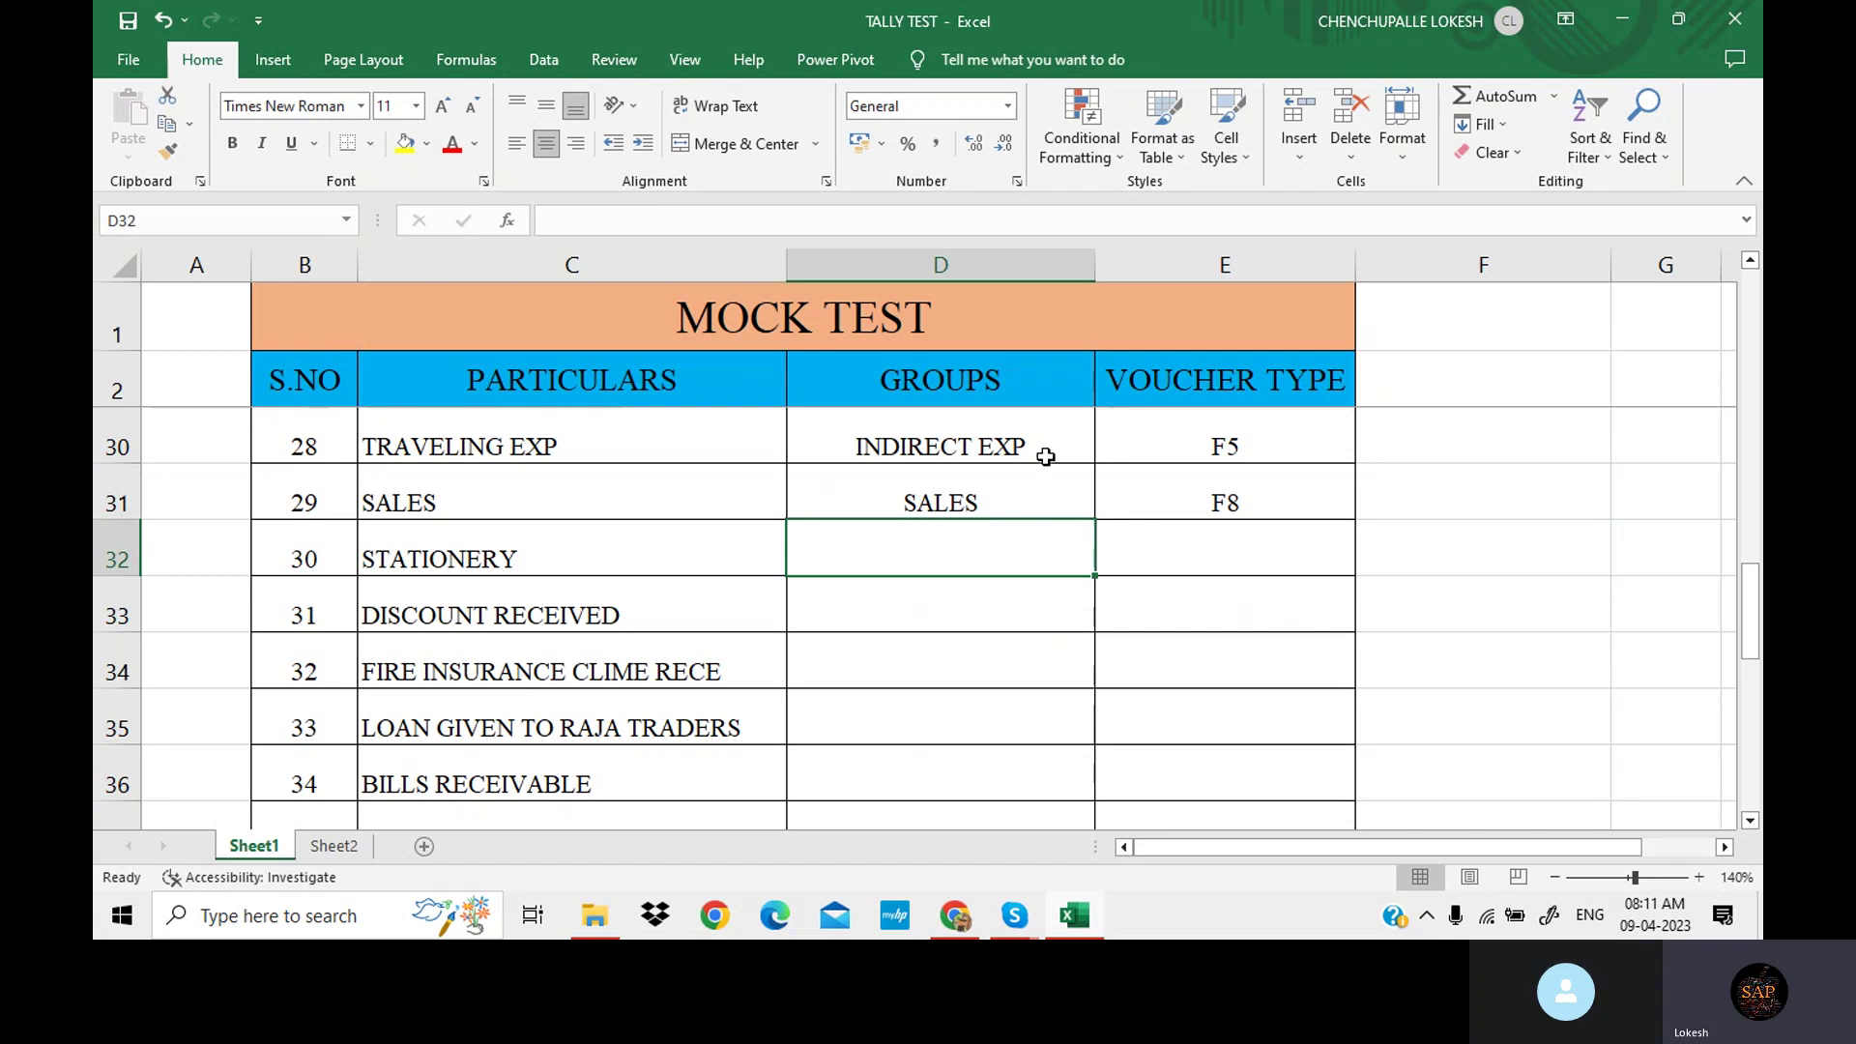
left_click_drag(1048, 455, 1152, 456)
key("ctrl+c")
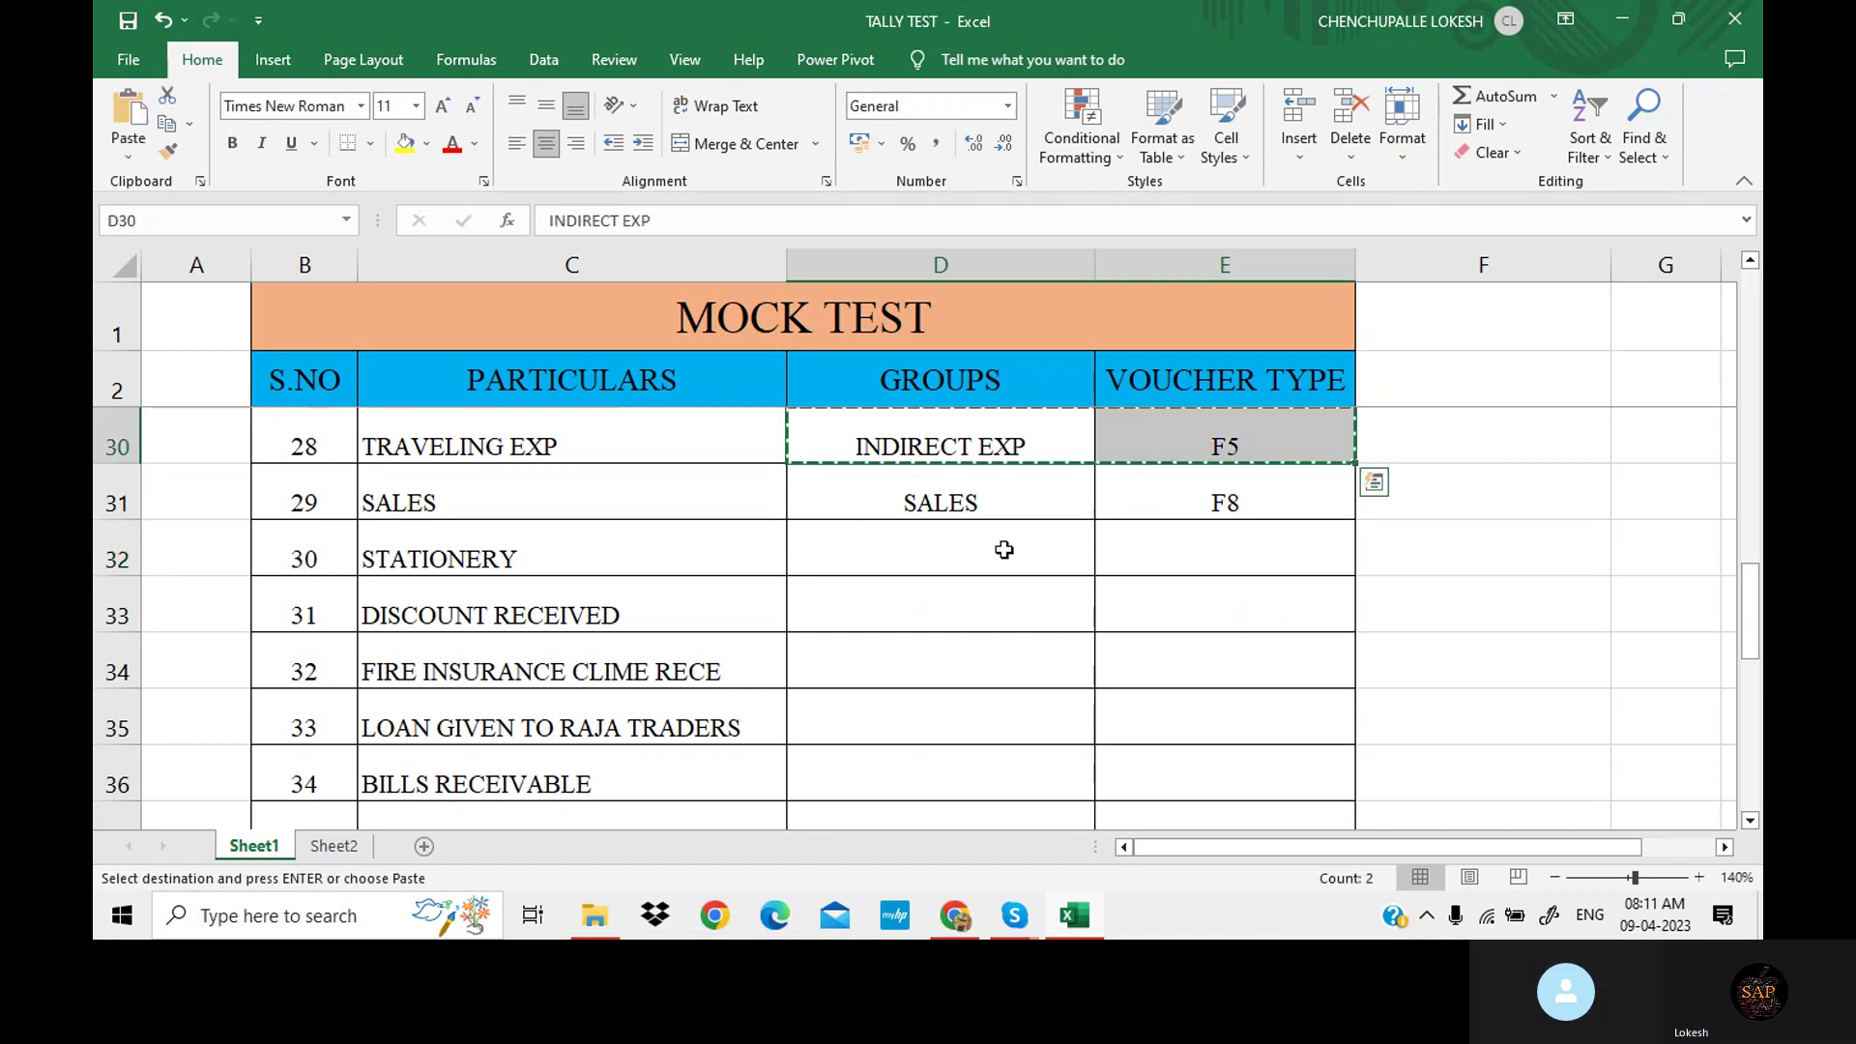
left_click(938, 538)
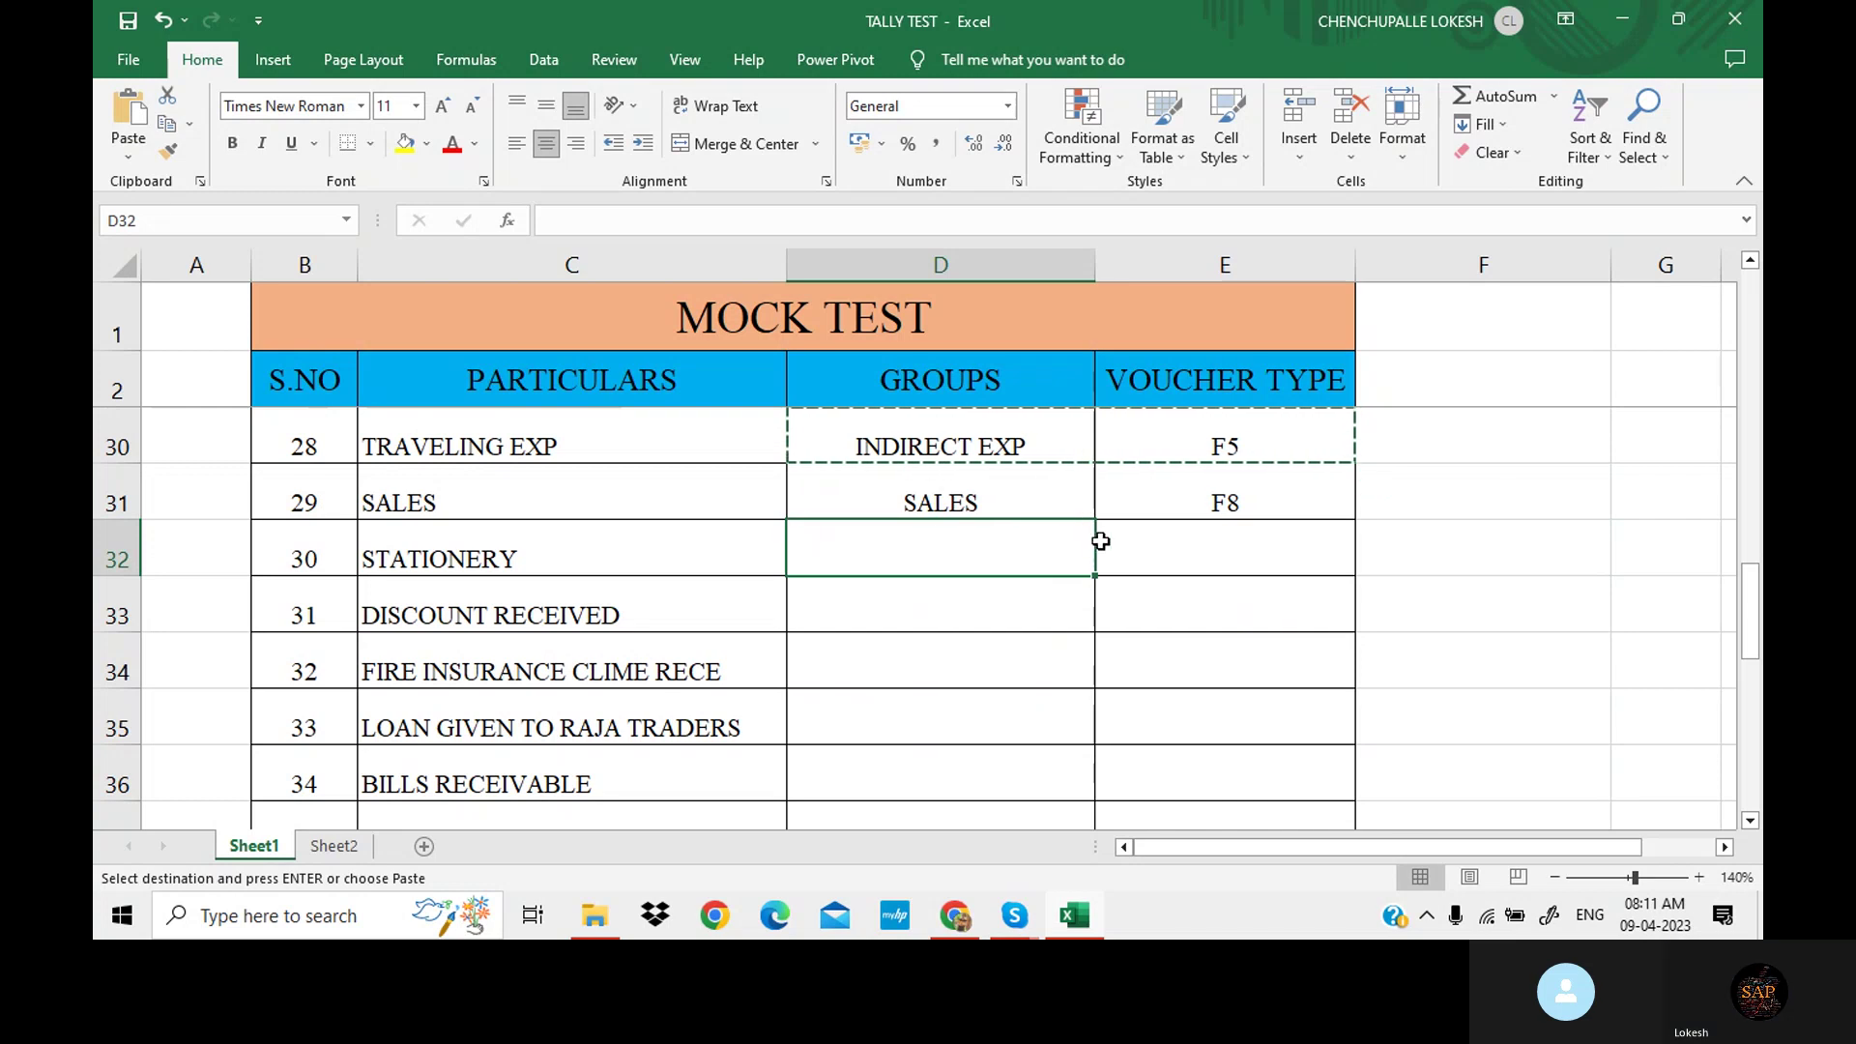
left_click_drag(1092, 540, 1111, 543)
key("ctrl+v")
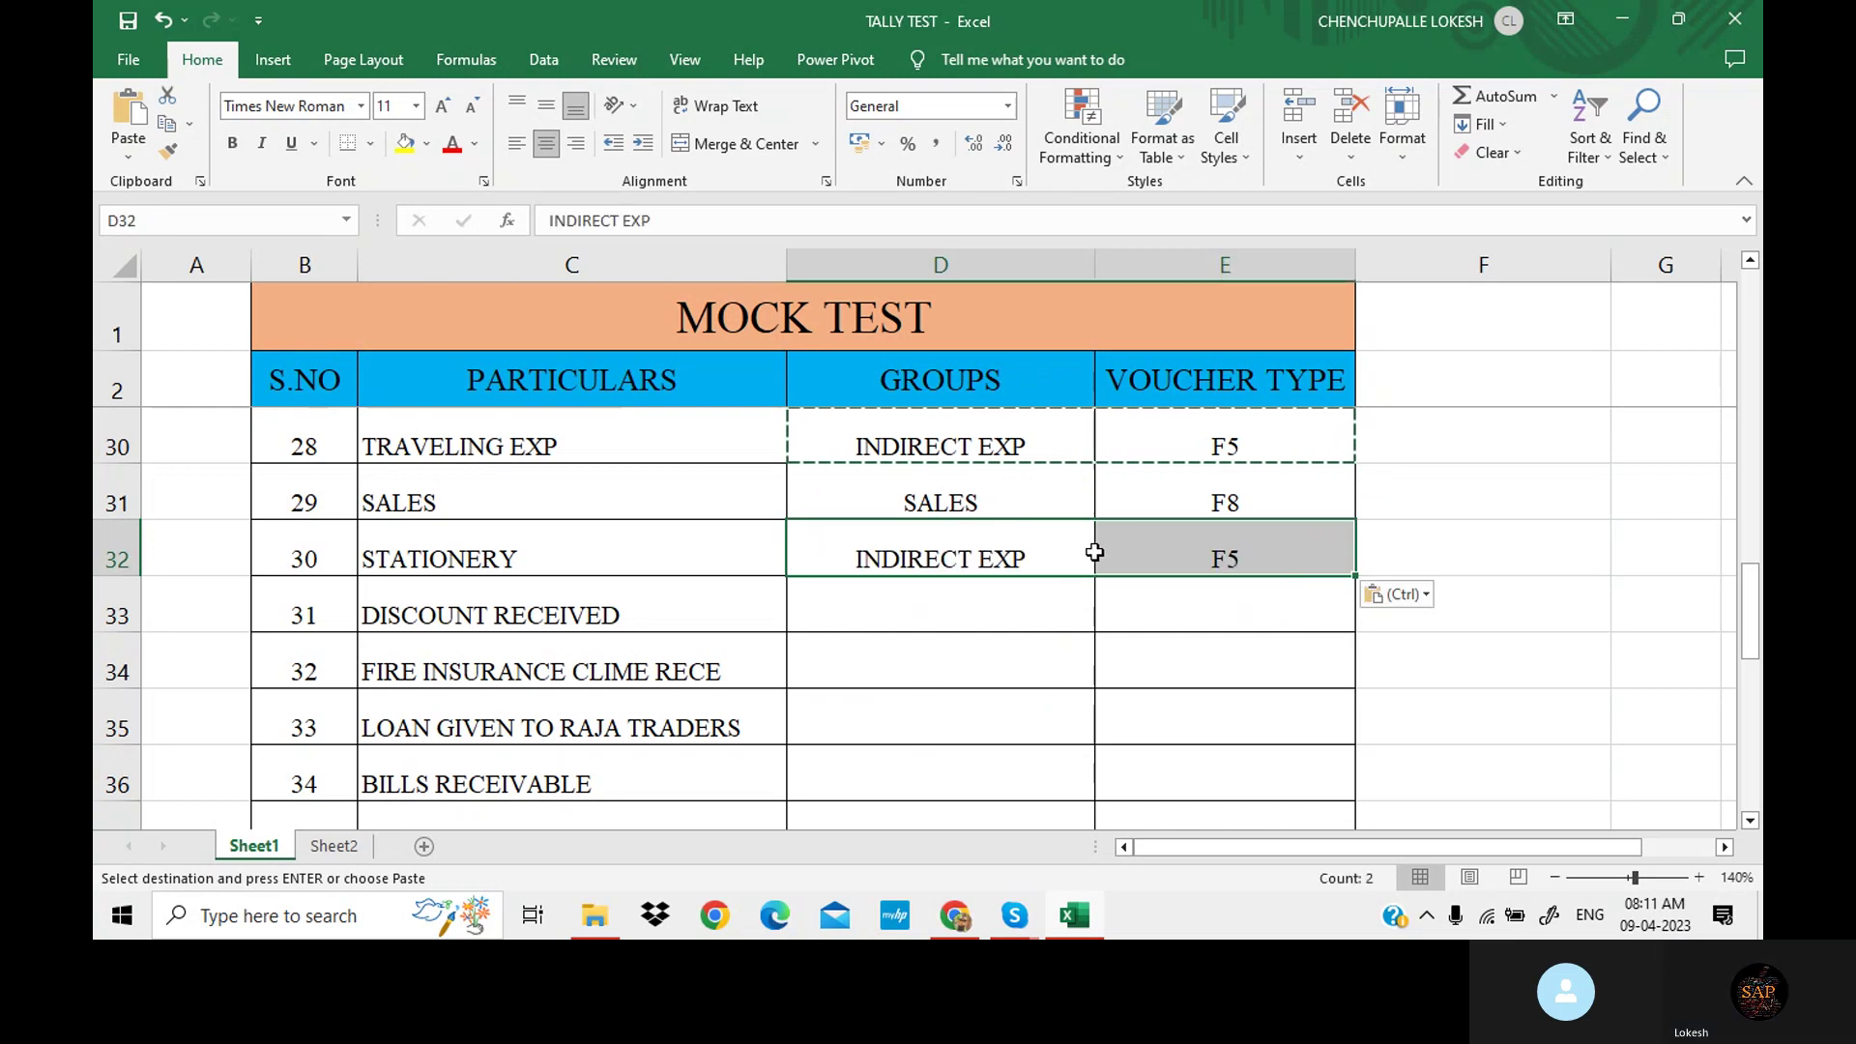
key("Escape")
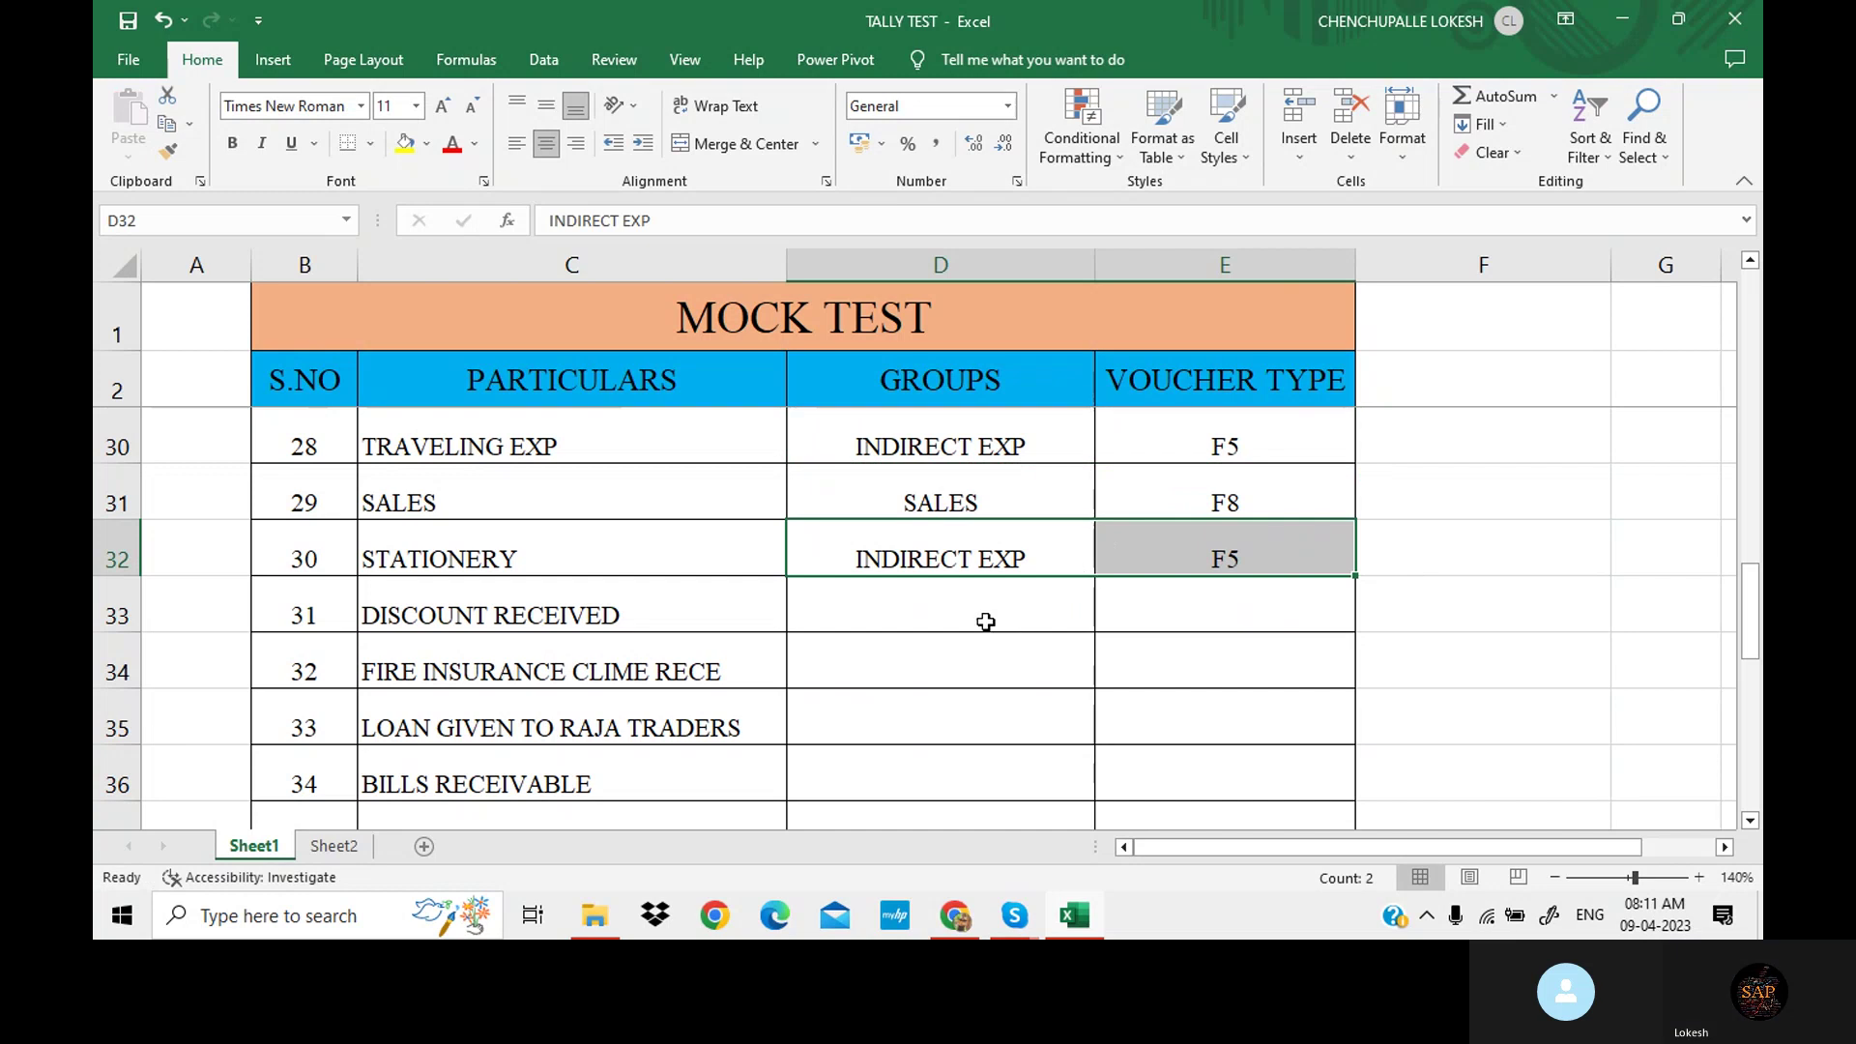
left_click(981, 620)
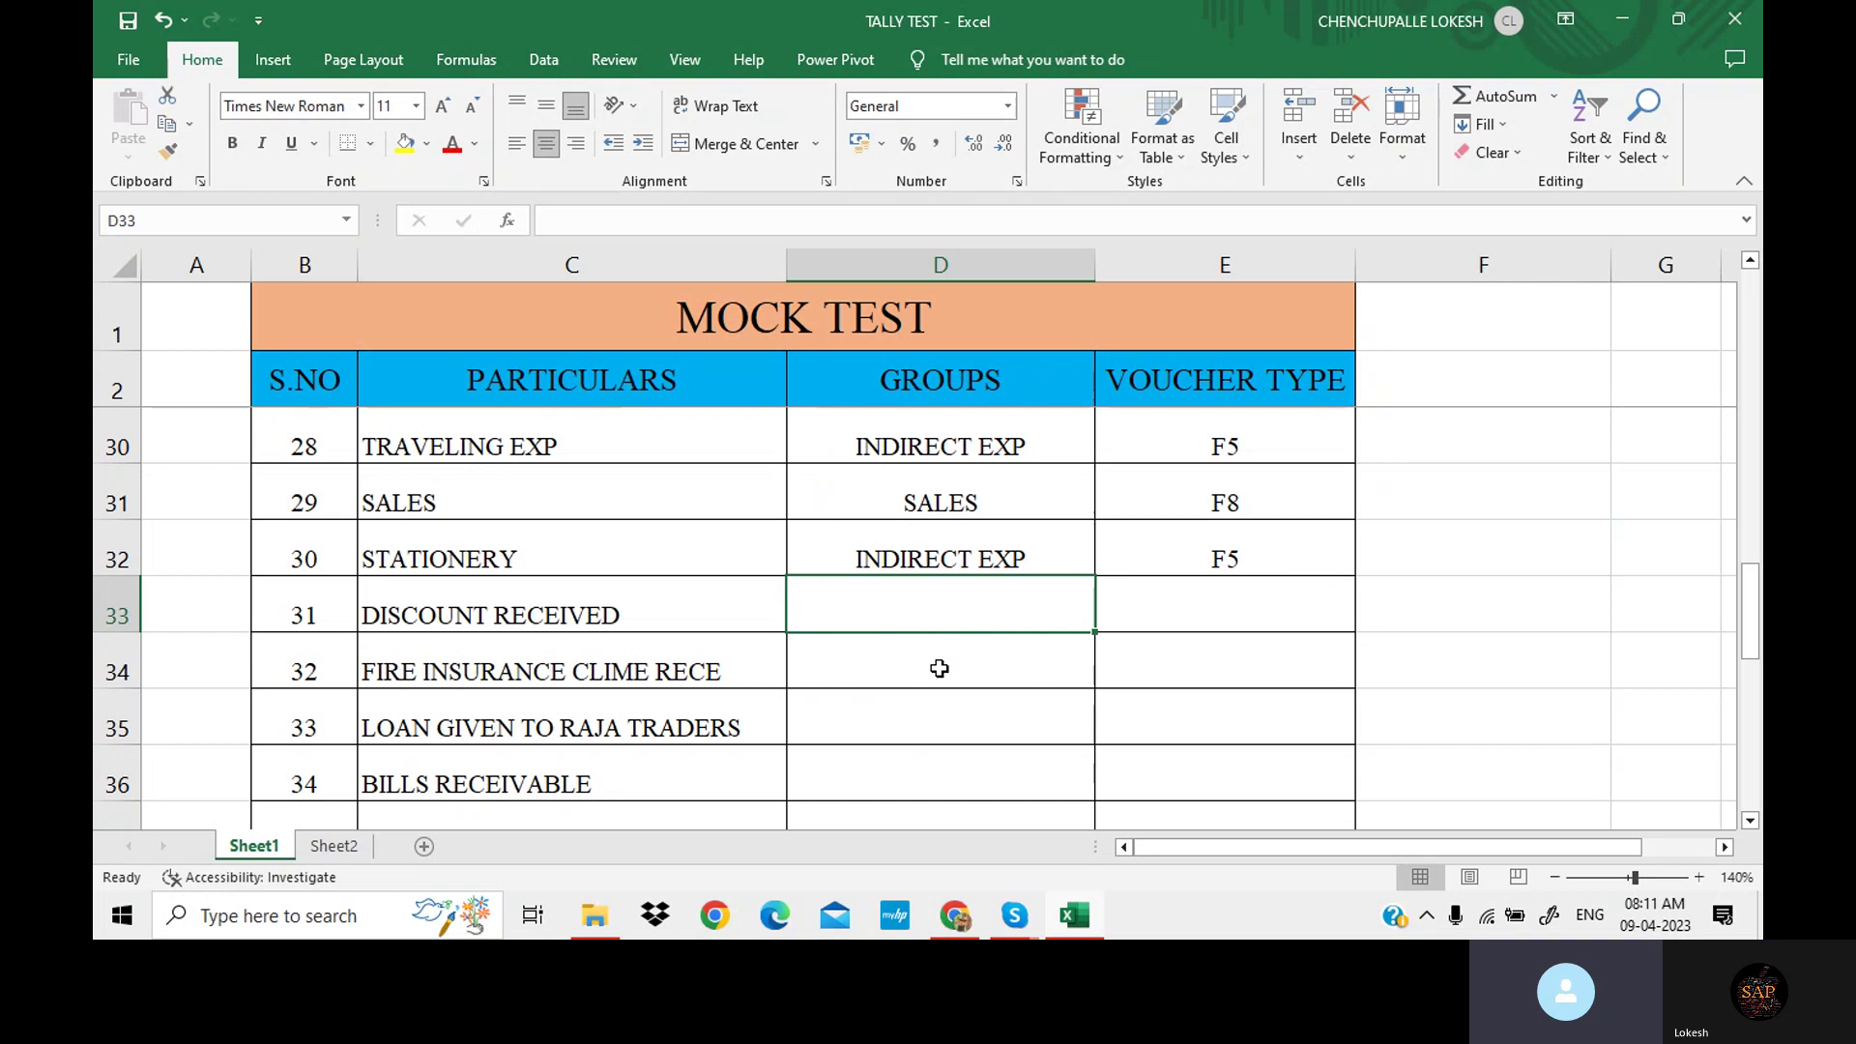
Copy INDIRECT INCOME and F6 from the earlier DISCOUNT RECEIVED row into row 33.
scroll(941, 642, "up", 2)
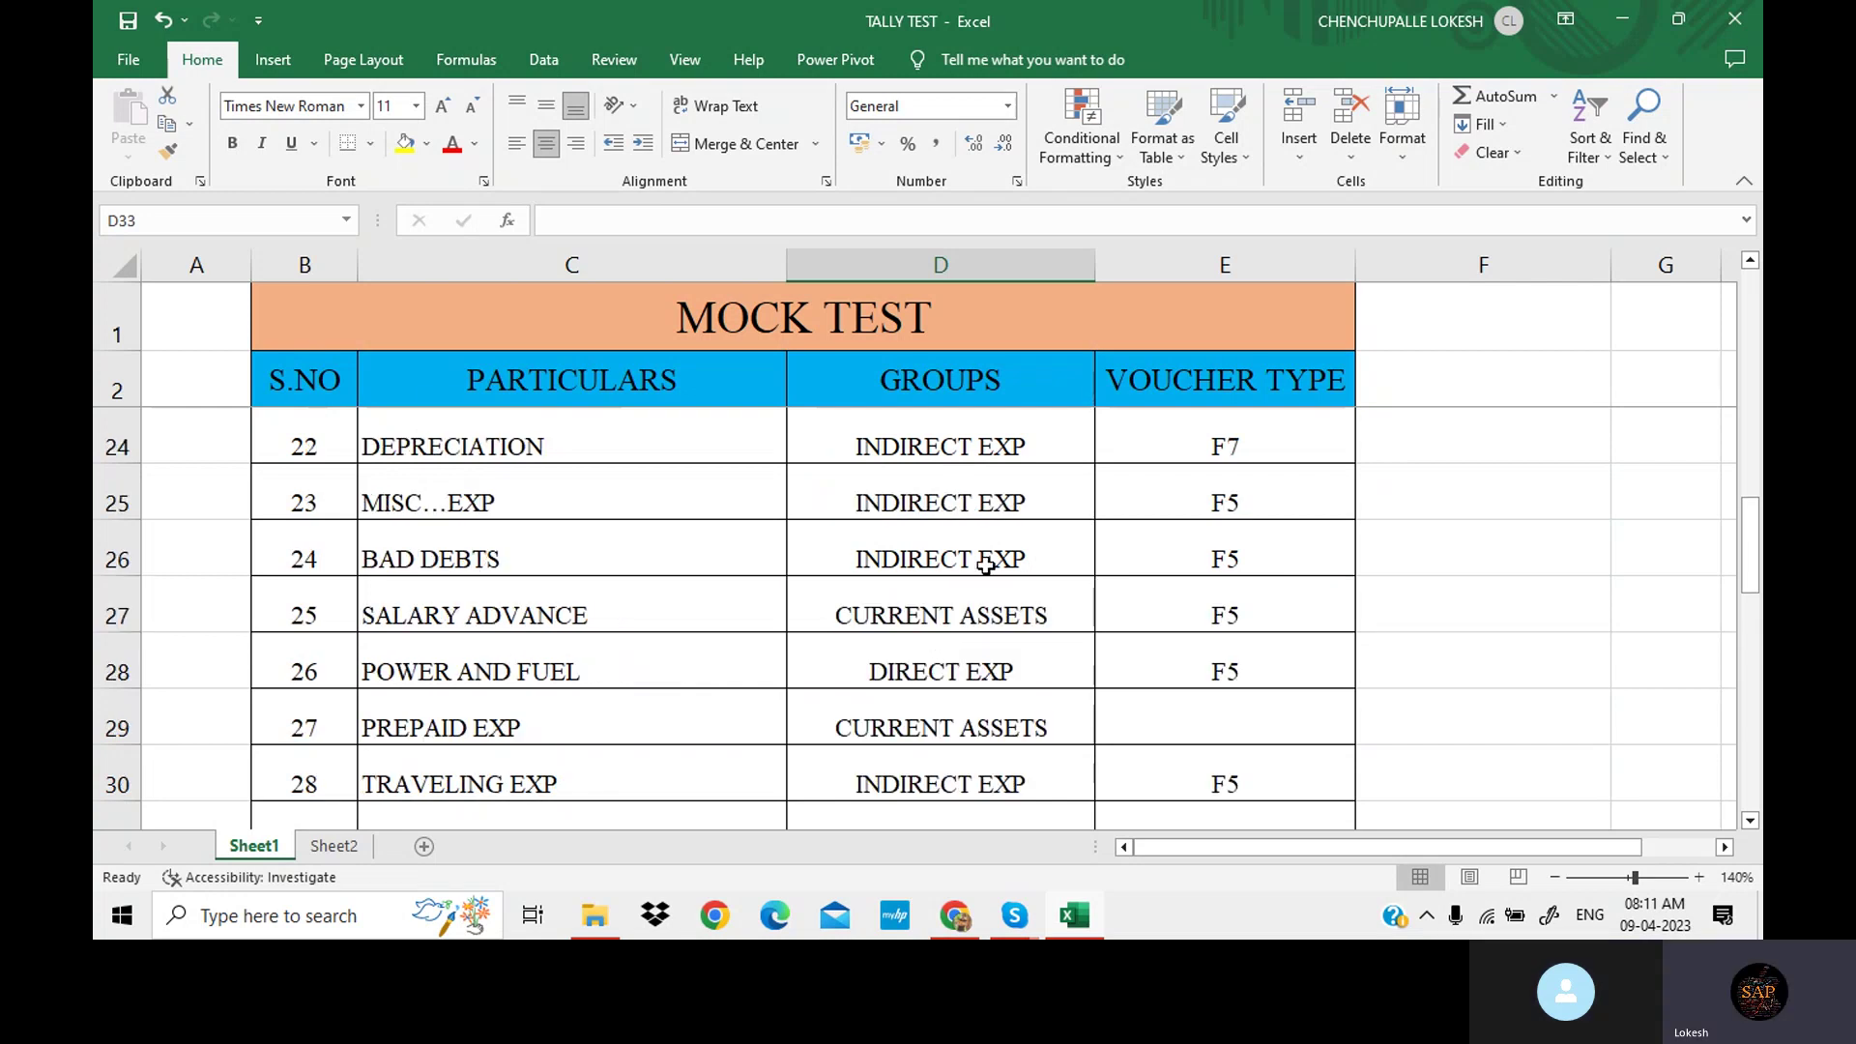
scroll(991, 568, "up", 3)
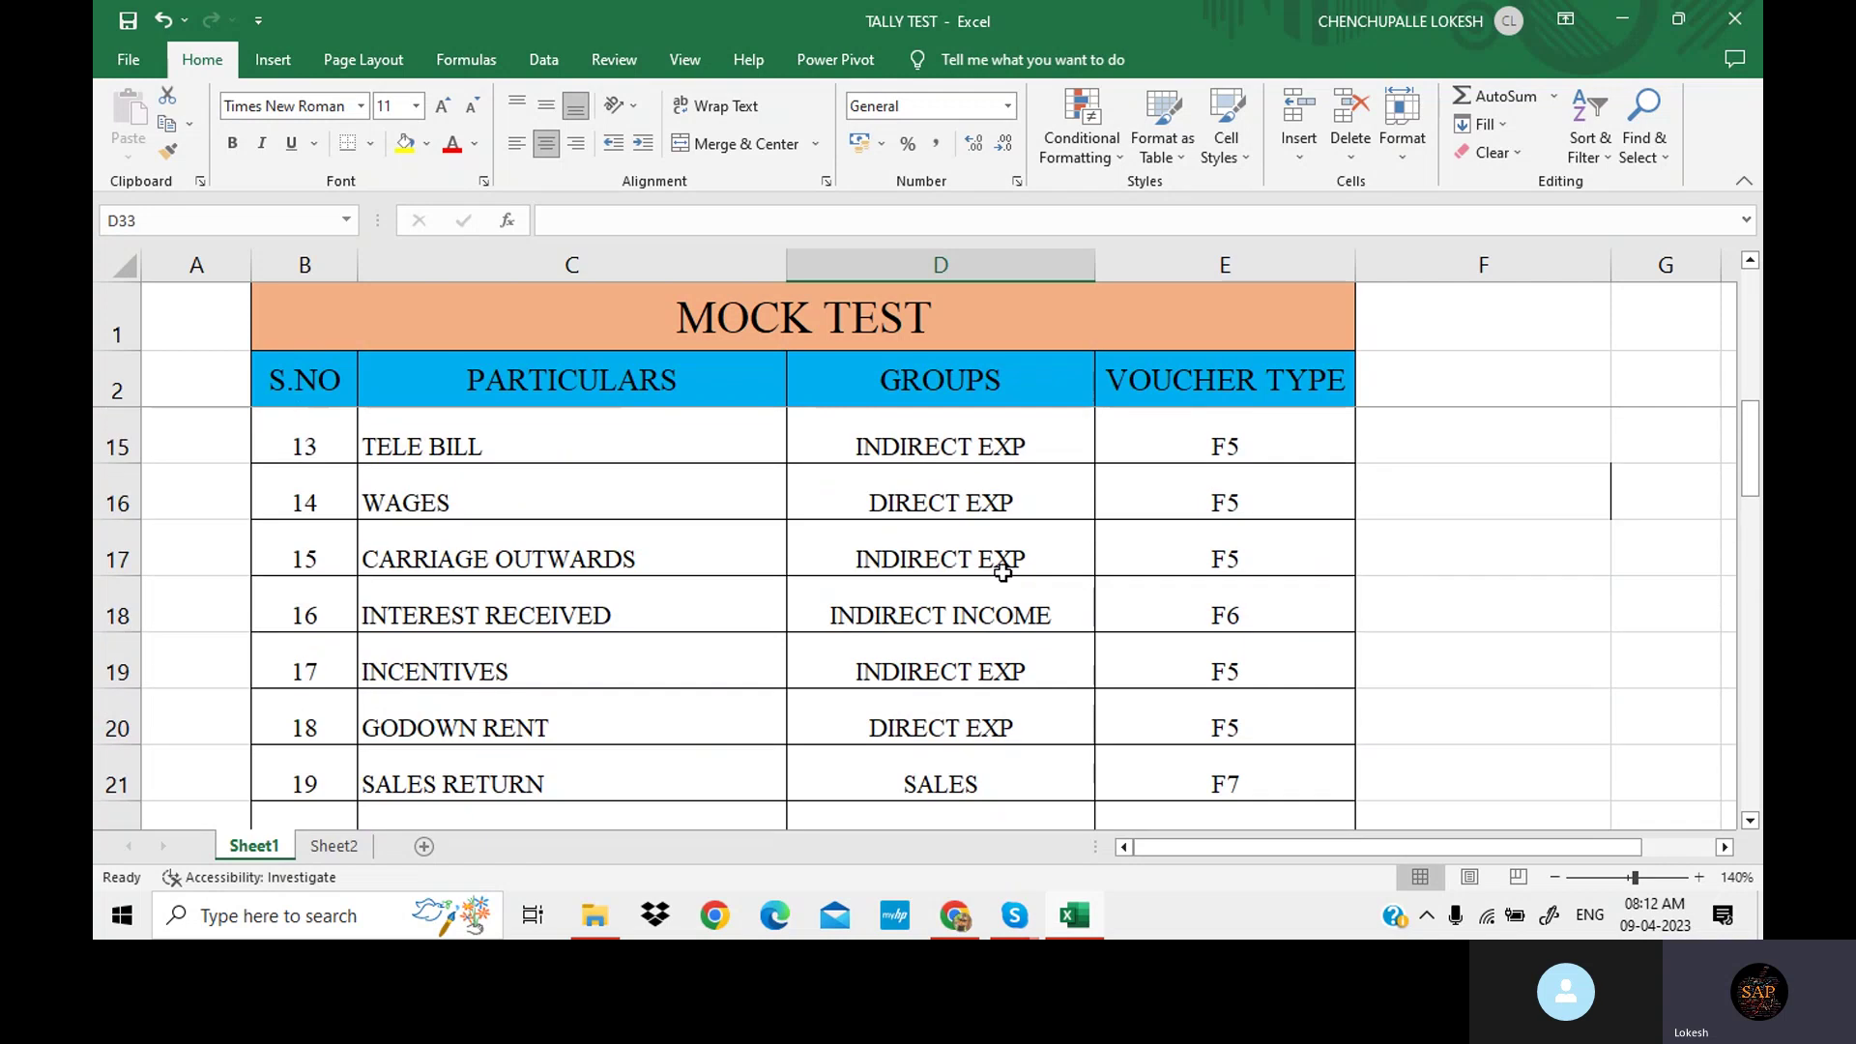
scroll(1015, 571, "up", 1)
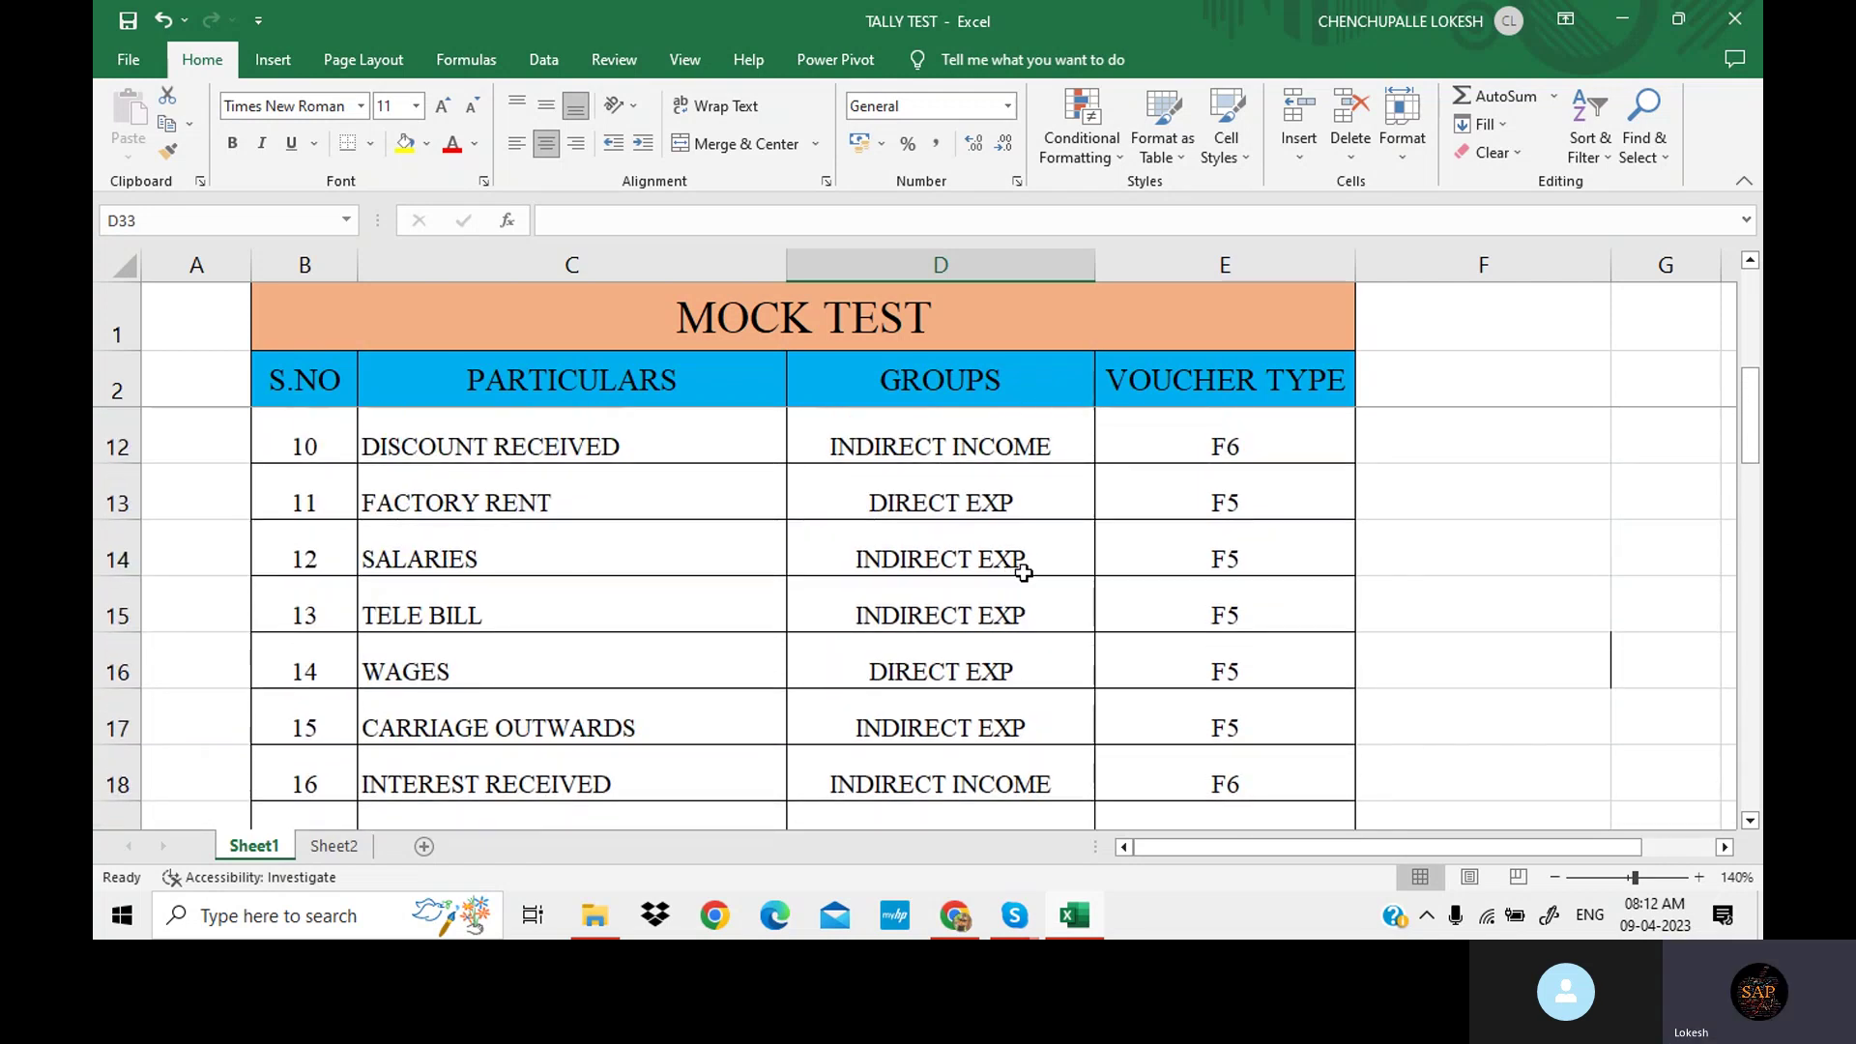
scroll(1023, 572, "up", 1)
left_click(1035, 605)
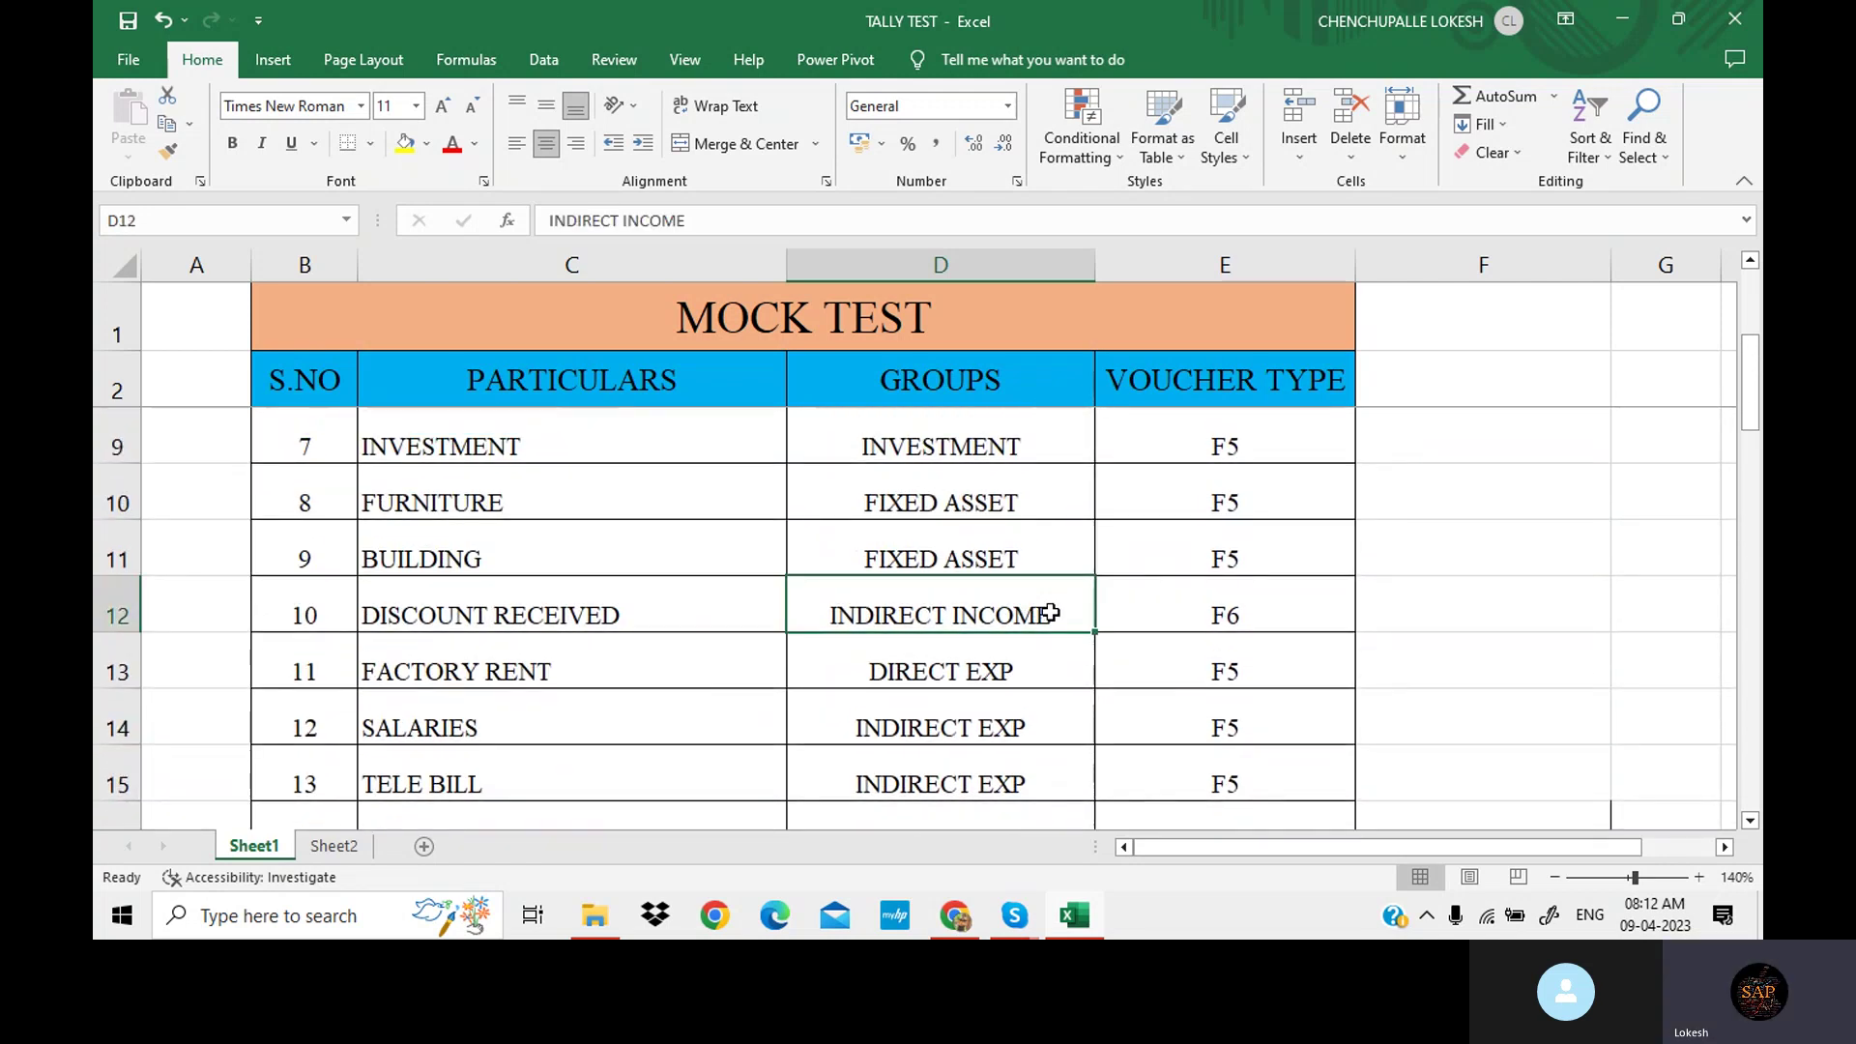
left_click_drag(1048, 612, 1176, 612)
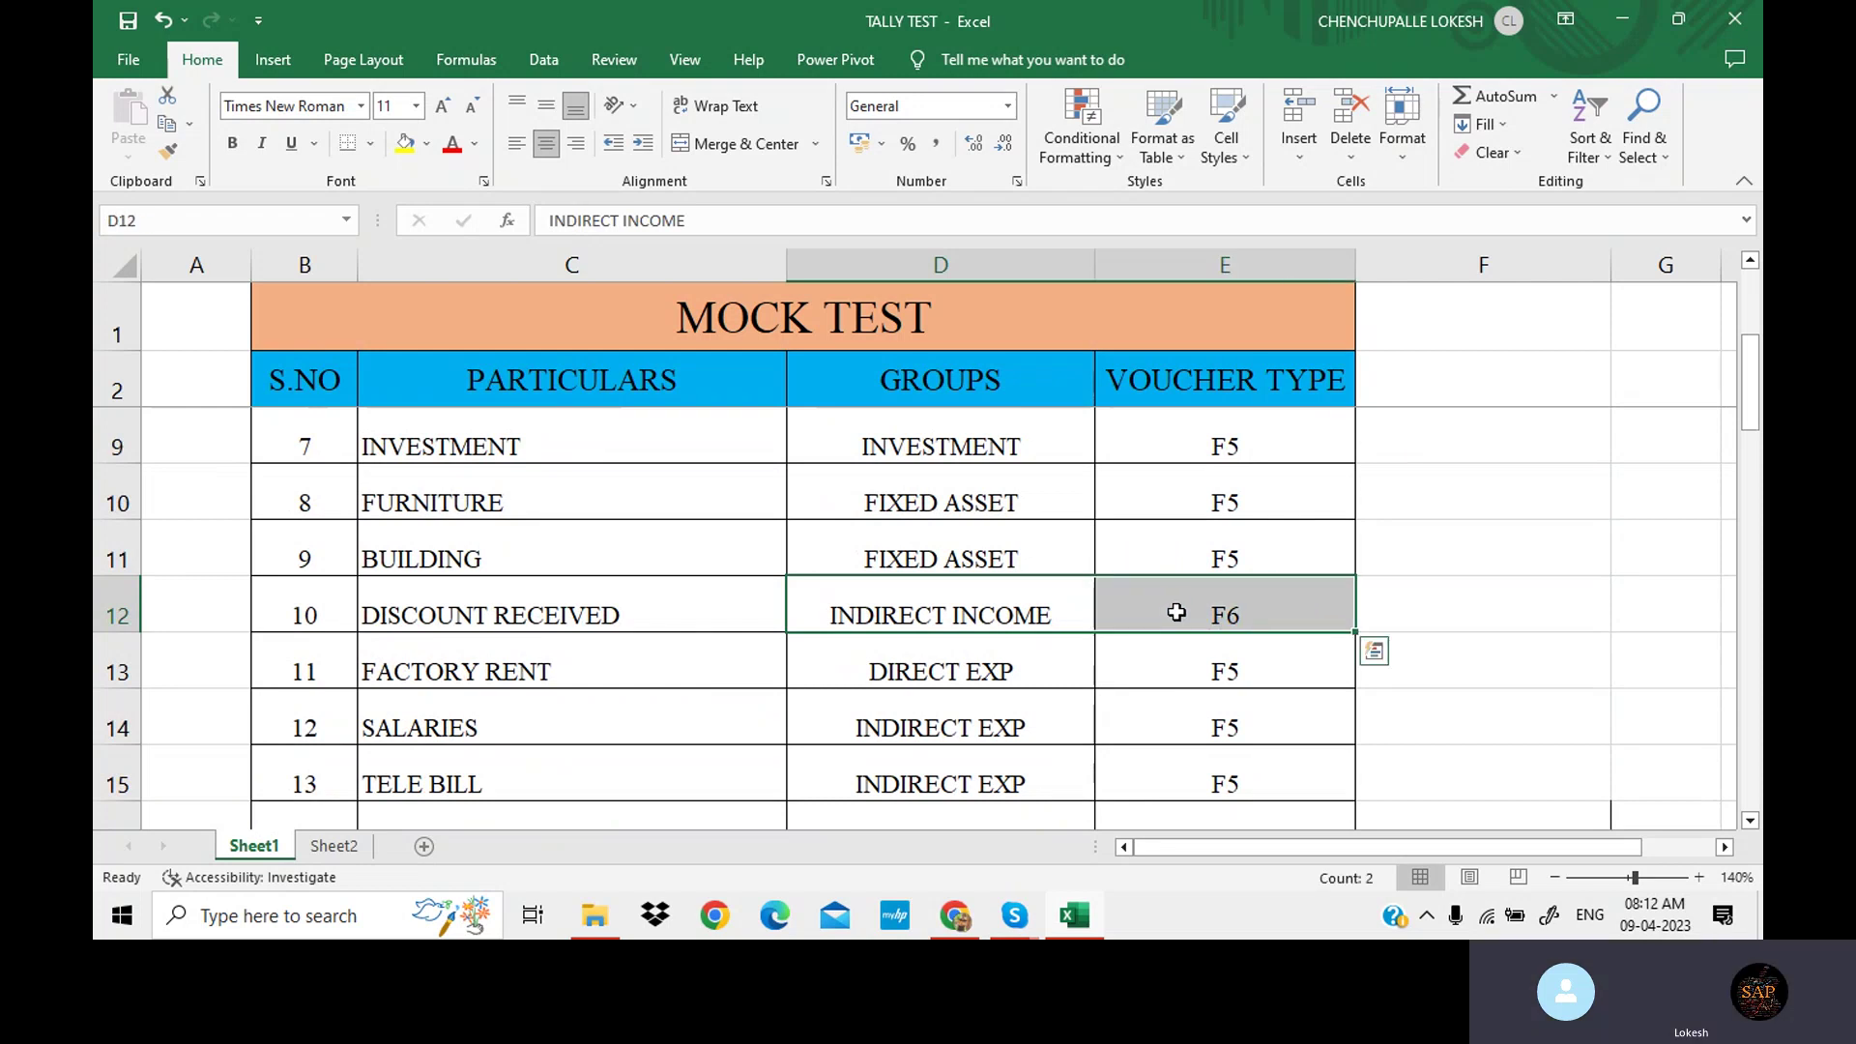
key("ctrl+c")
scroll(998, 681, "down", 9)
scroll(986, 676, "up", 3)
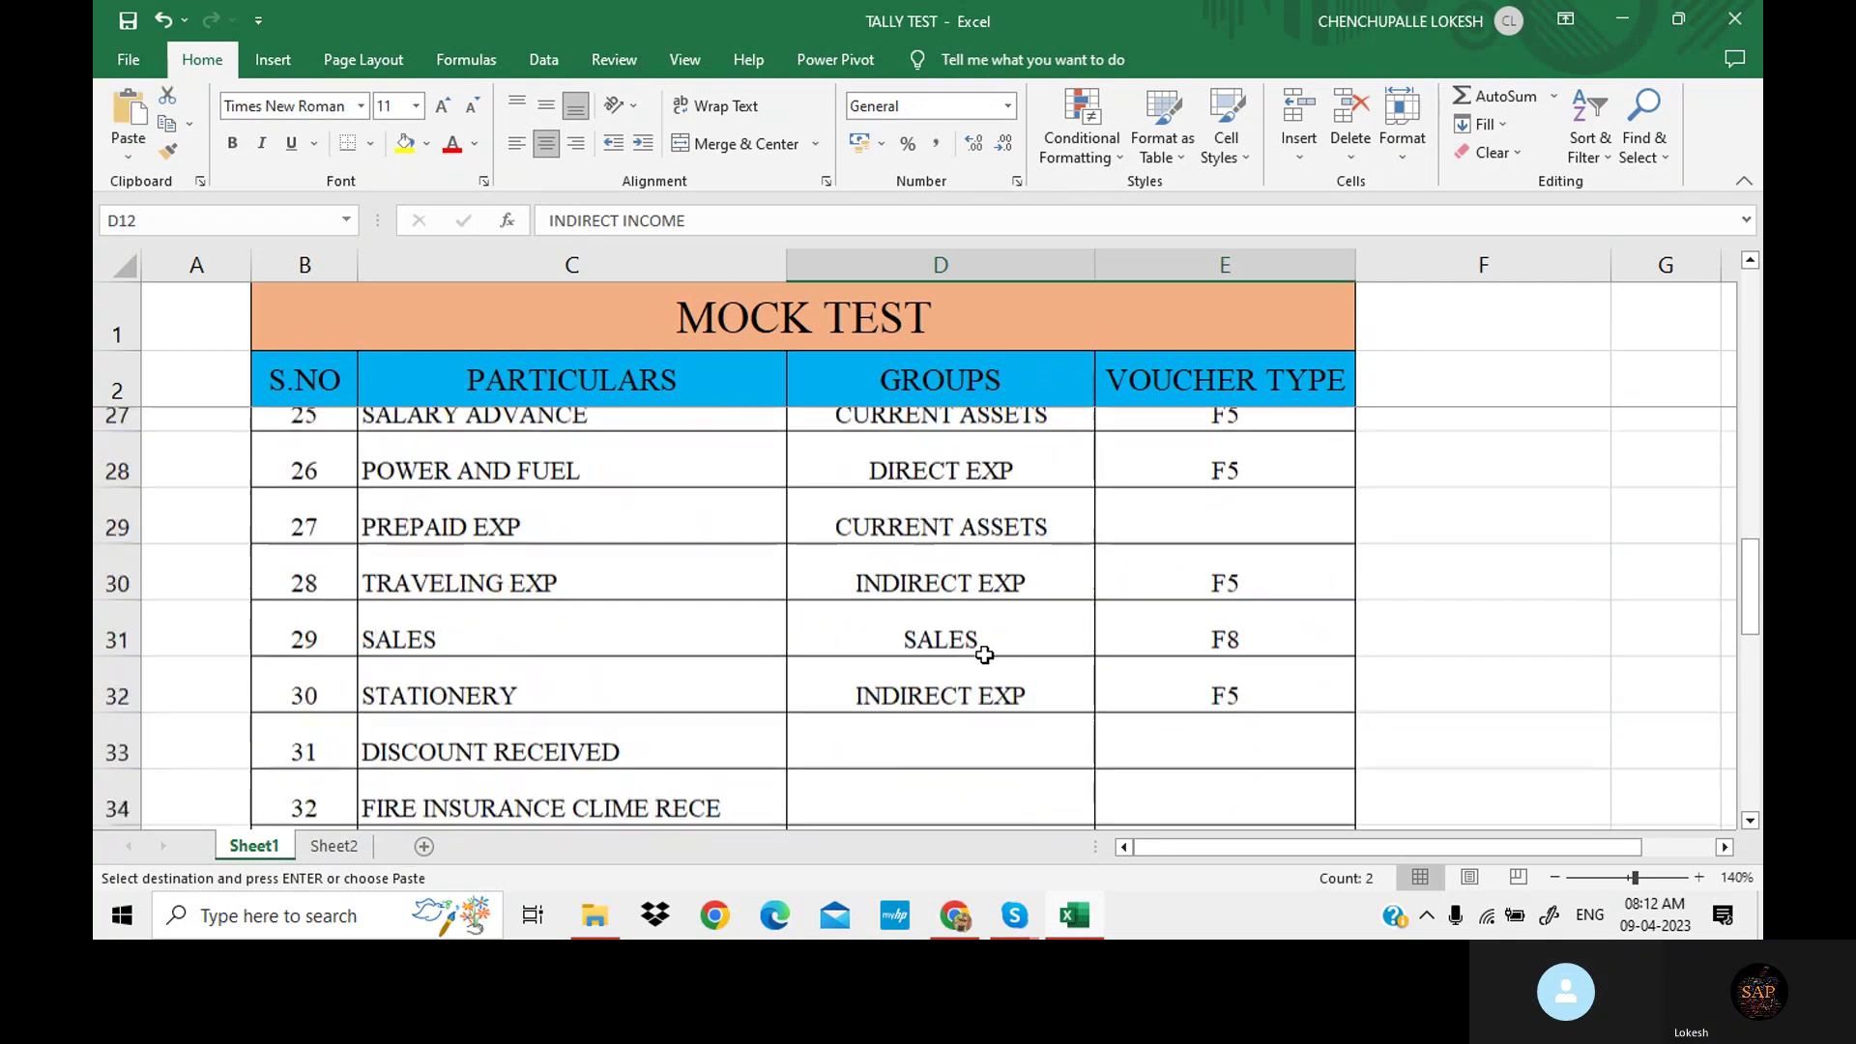
left_click(941, 762)
key("ctrl+v")
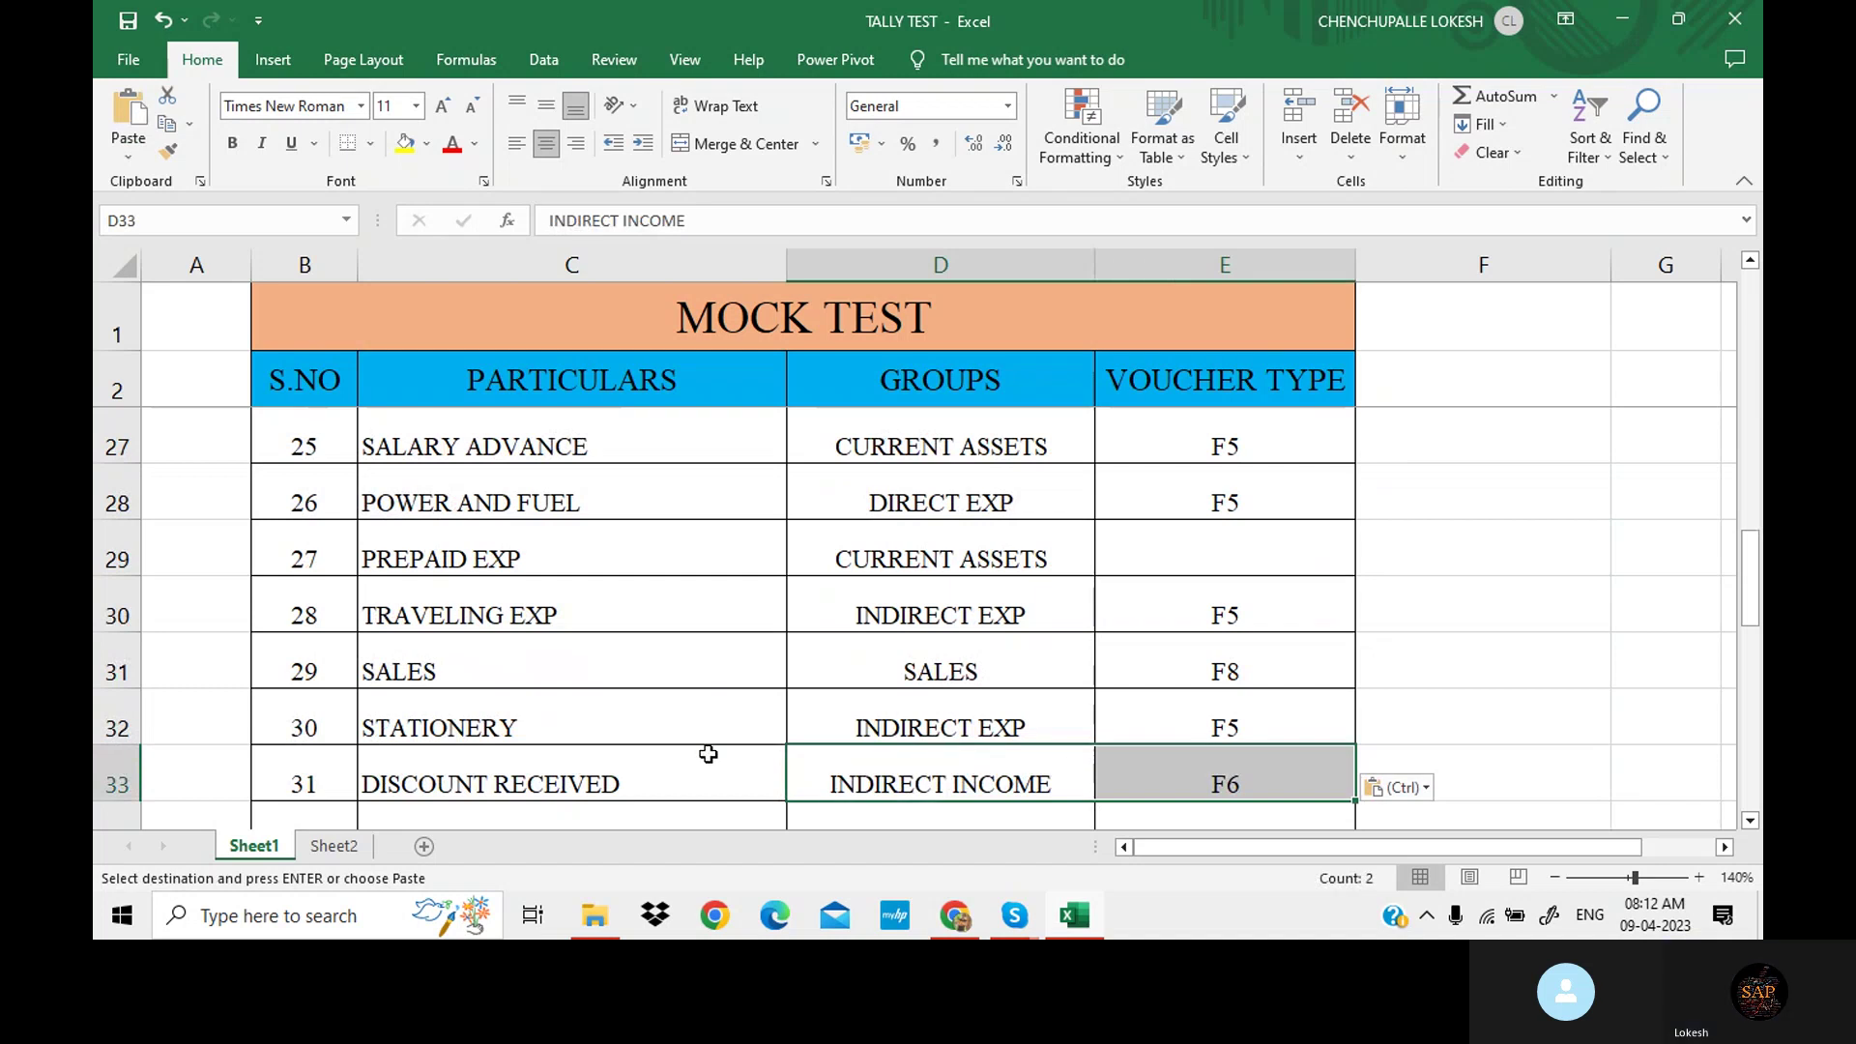
scroll(628, 706, "down", 2)
left_click(491, 447)
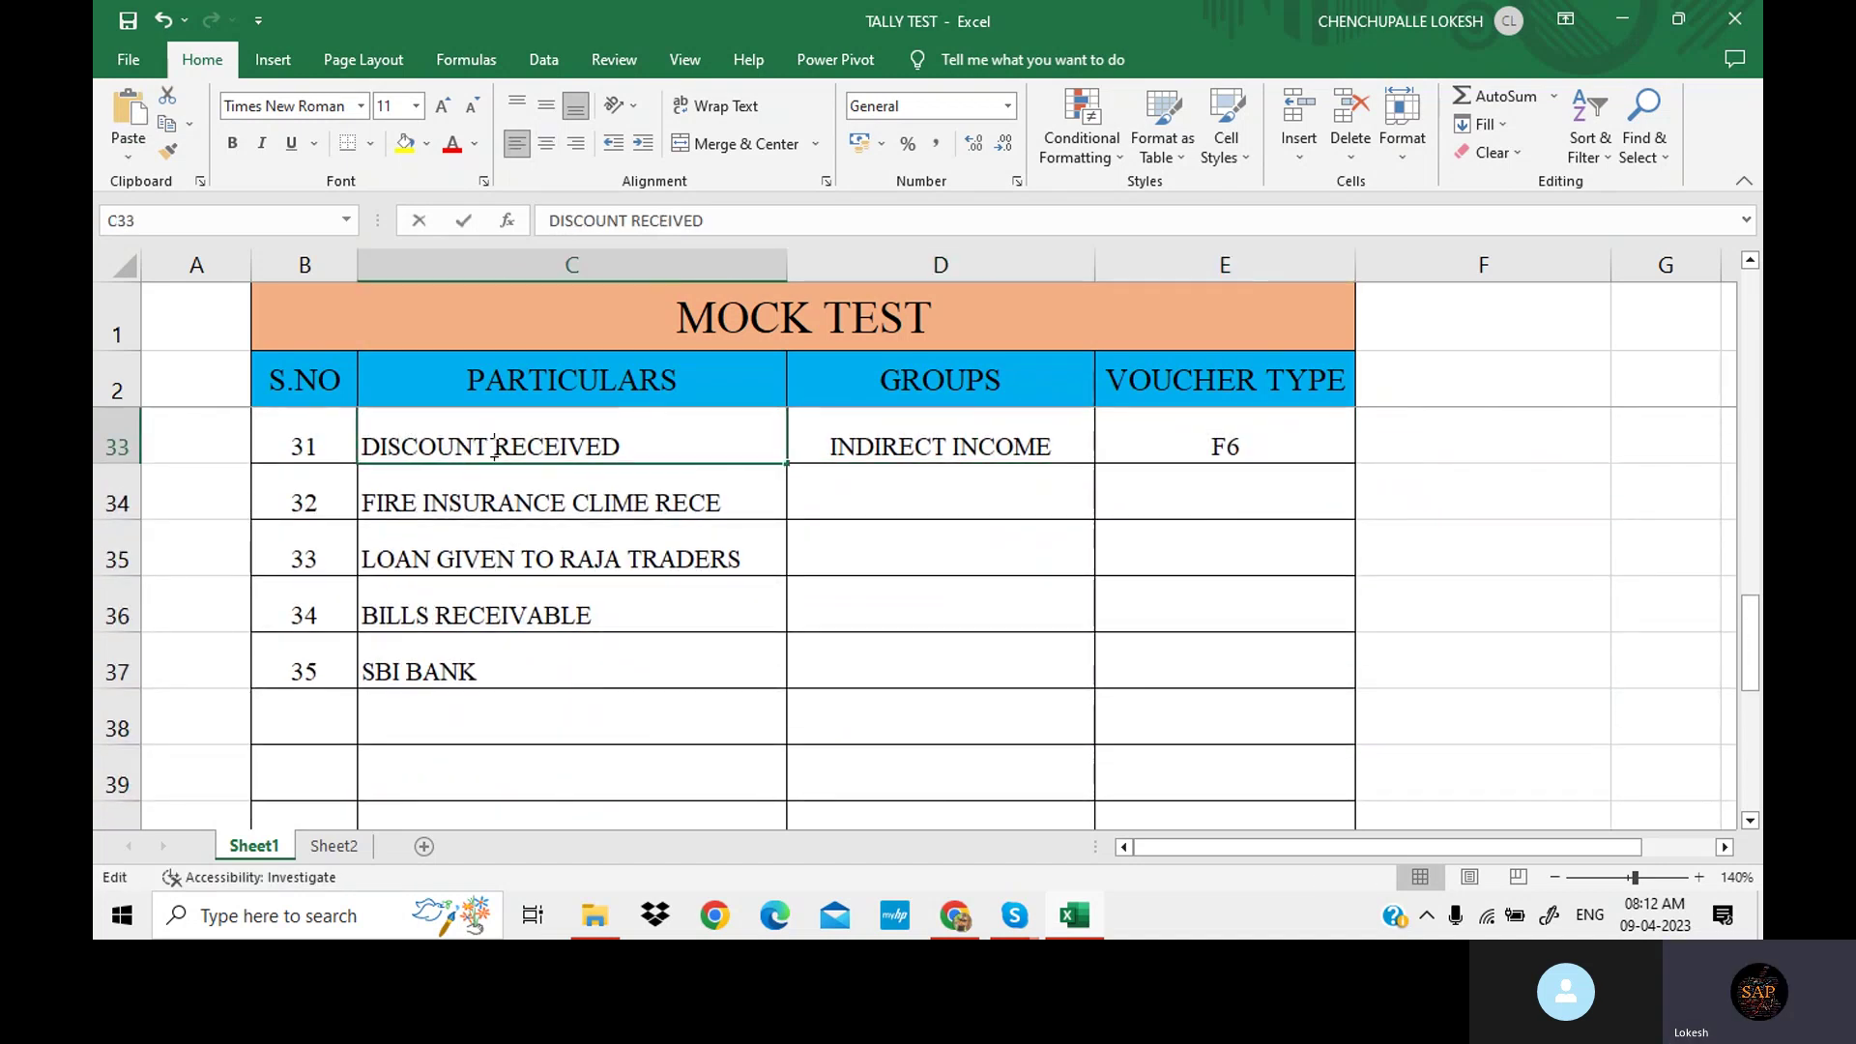
Edit item 31's name, replacing DISCOUNT with INTEREST so it reads INTEREST RECEIVED.
double_click(485, 436)
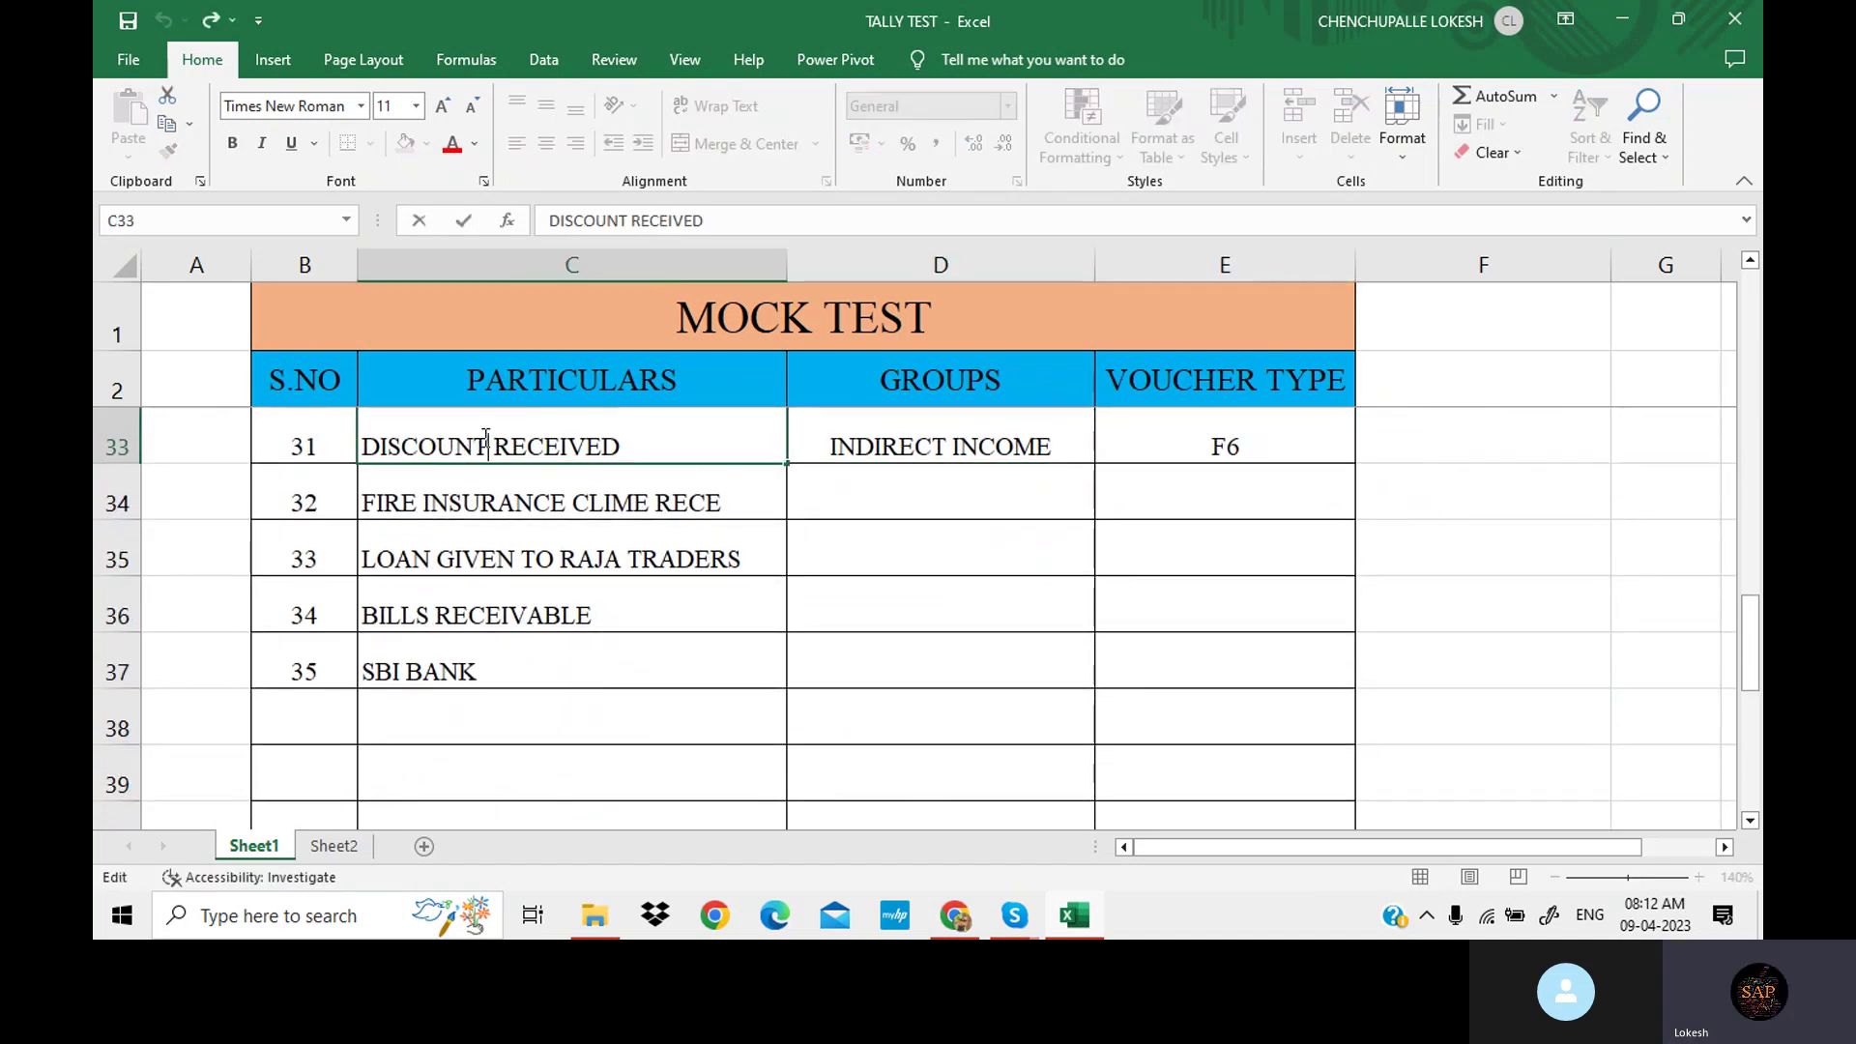
key("BackSpace")
key("BackSpace")
key("BackSpace")
key("BackSpace")
key("BackSpace")
key("BackSpace")
key("BackSpace")
key("BackSpace")
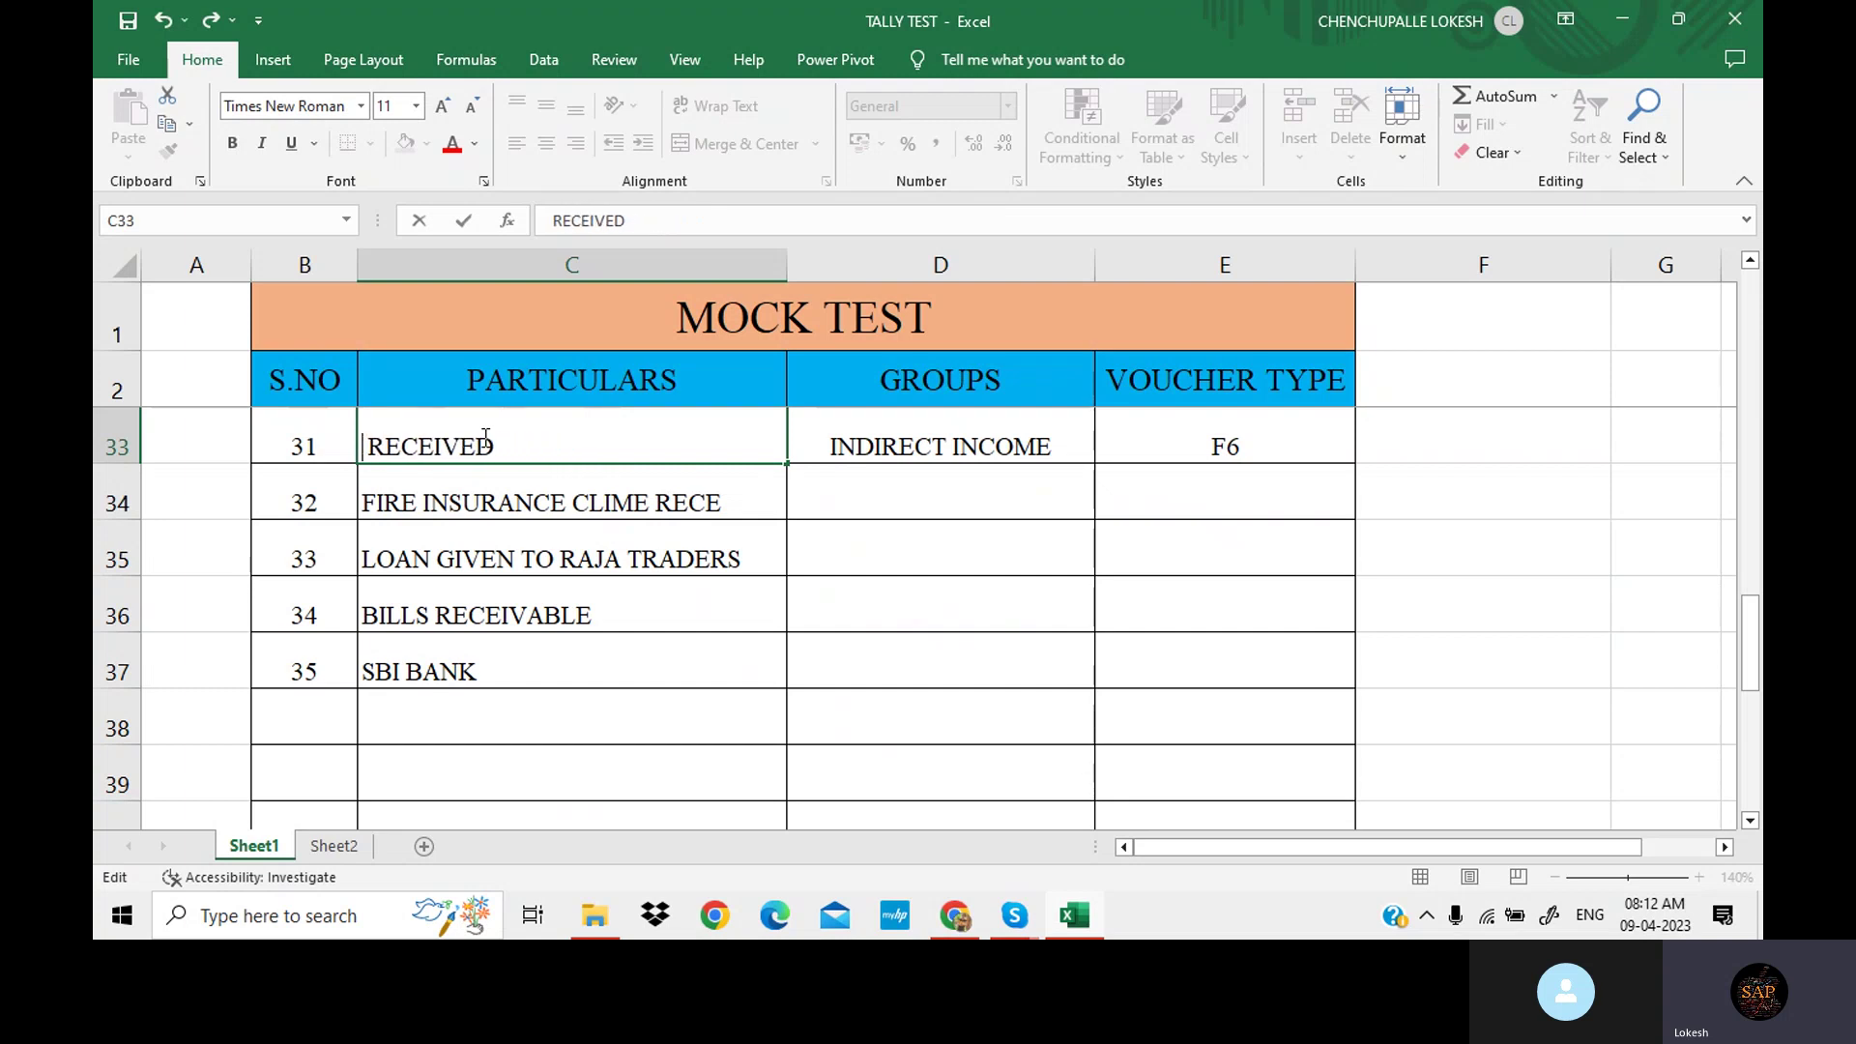
type("IN ")
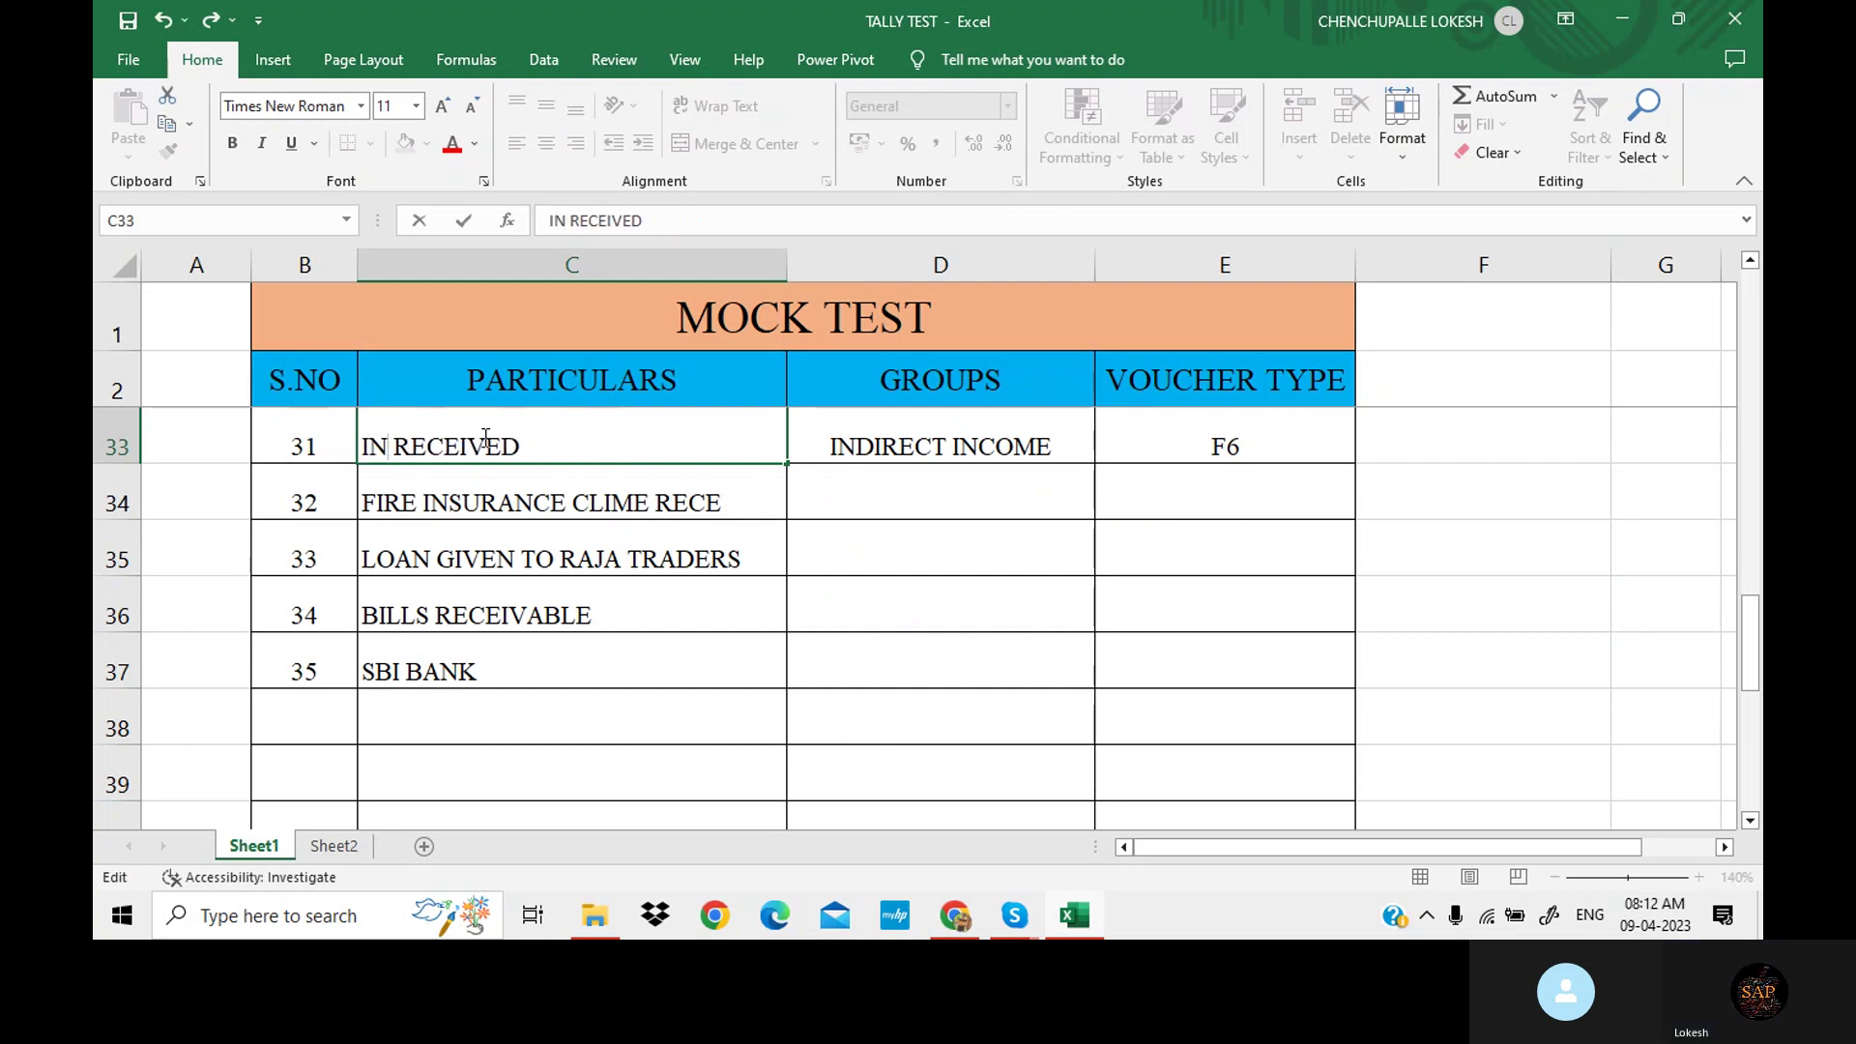
type("TEREST")
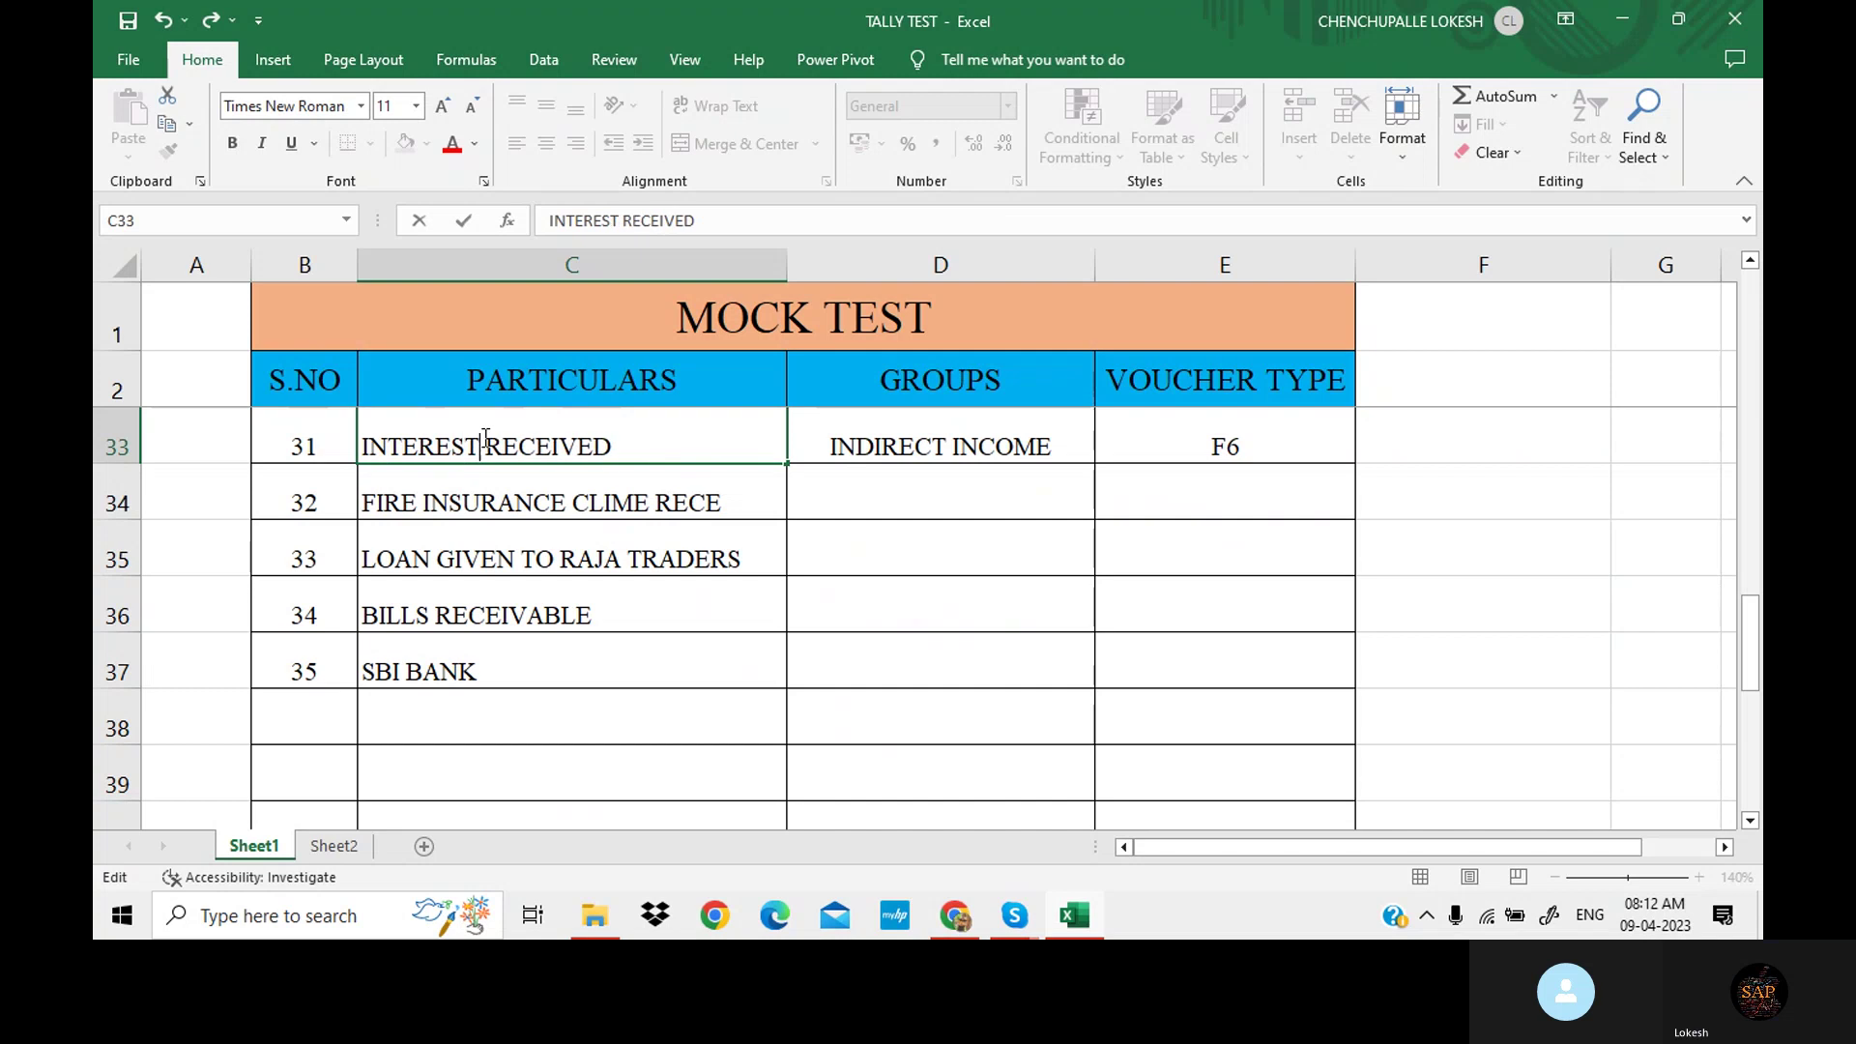
left_click(912, 479)
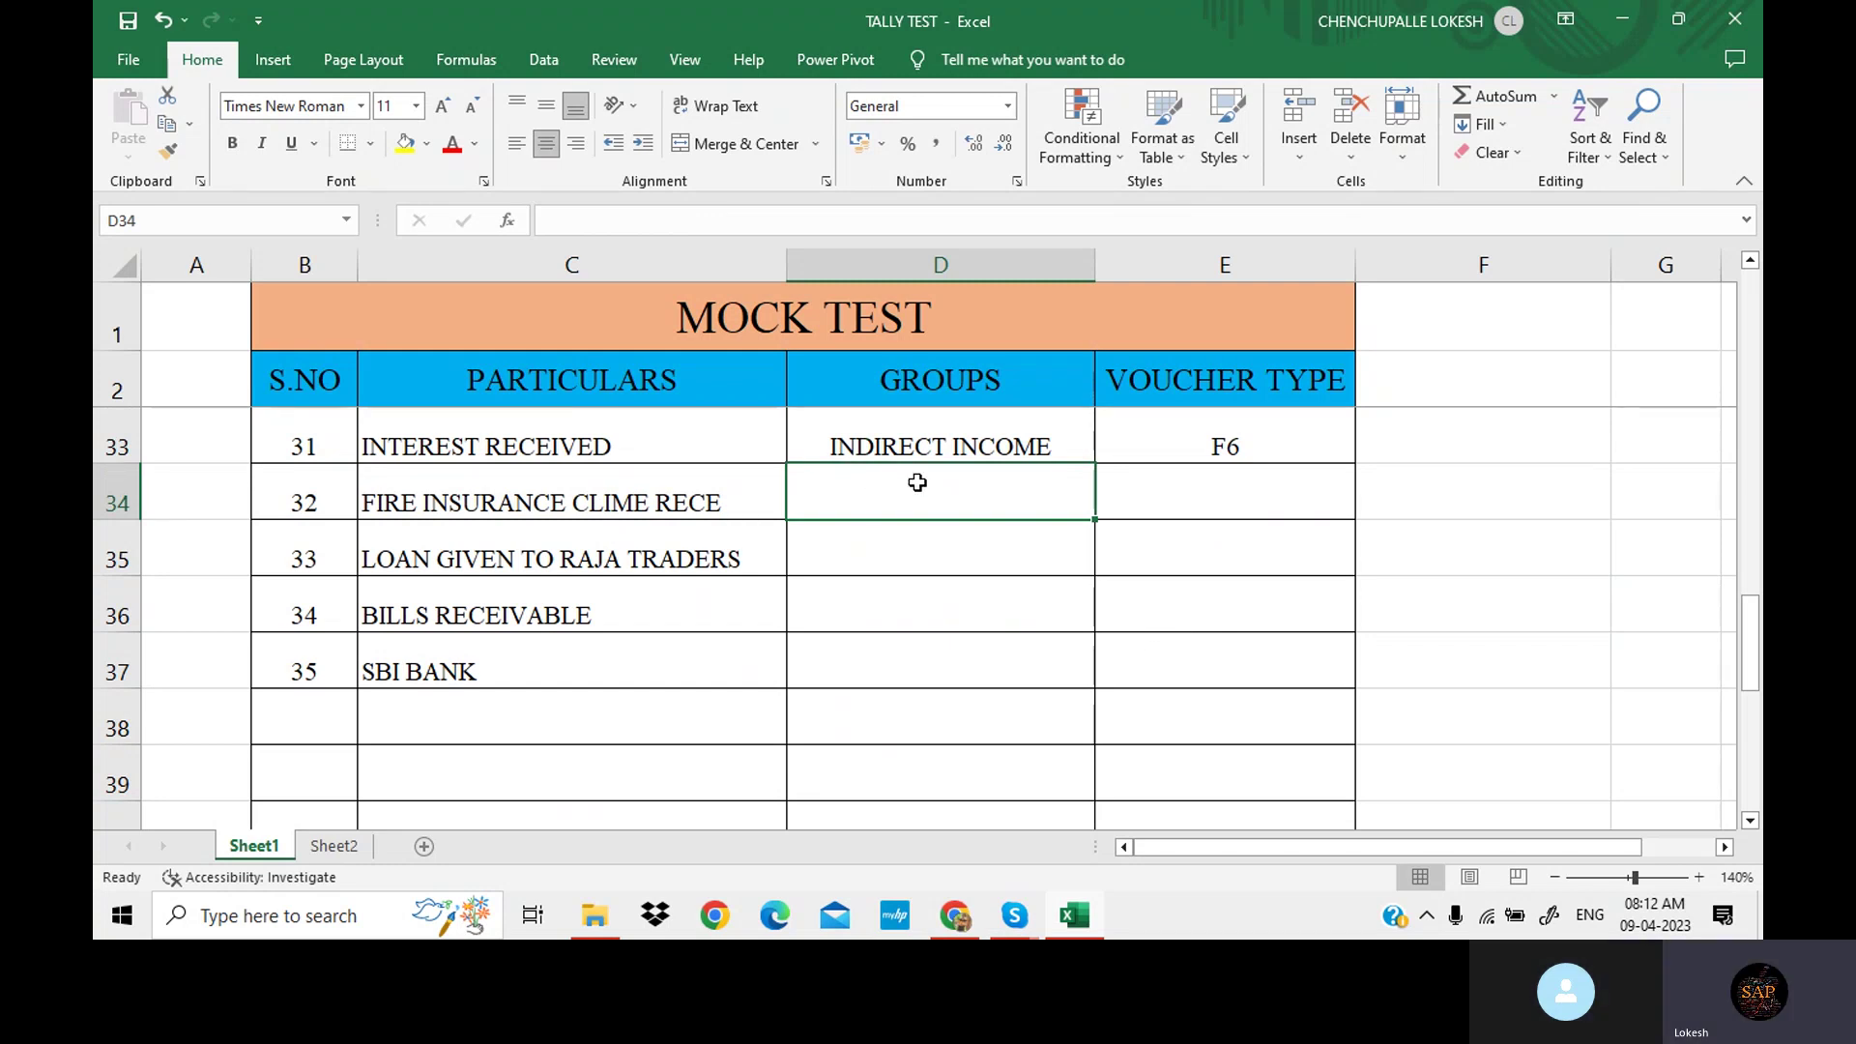
Give FIRE INSURANCE CLIME RECE the group DIRECT INCOME and voucher F6, then save the workbook.
type("DIR")
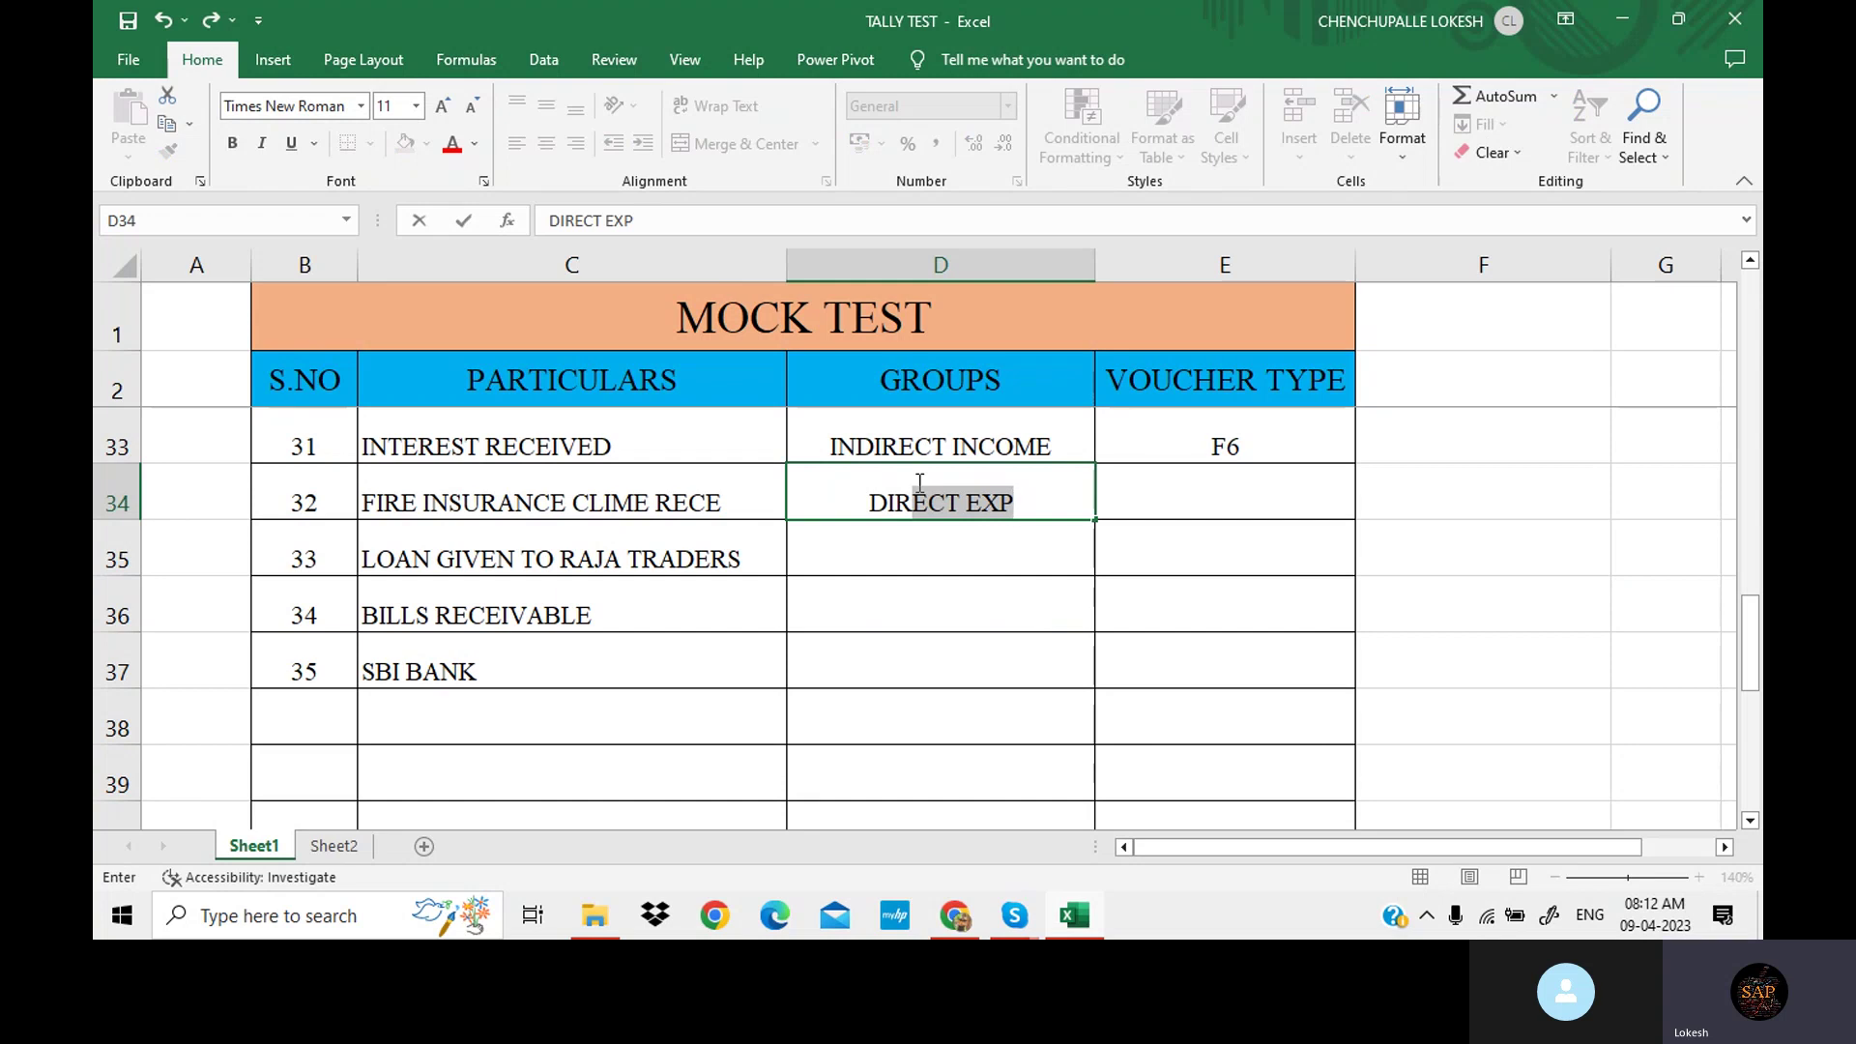
type("ECT ")
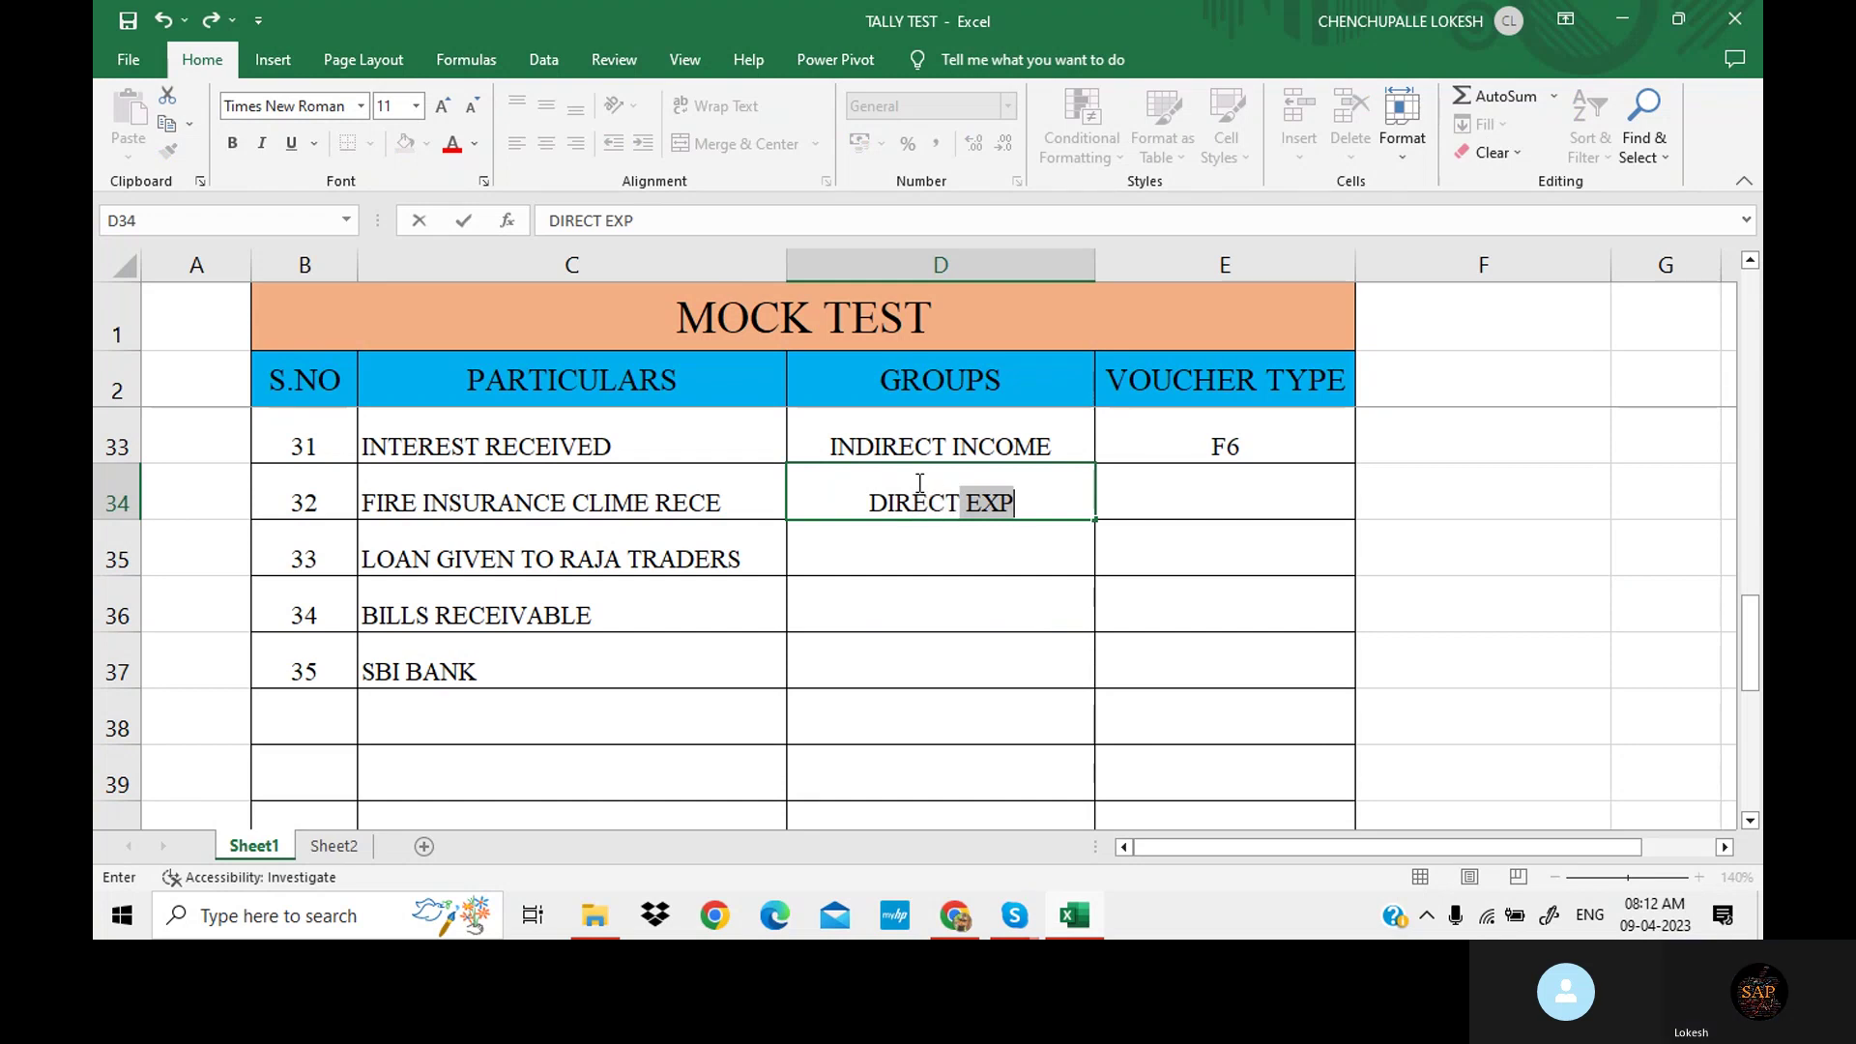
type("INCOME")
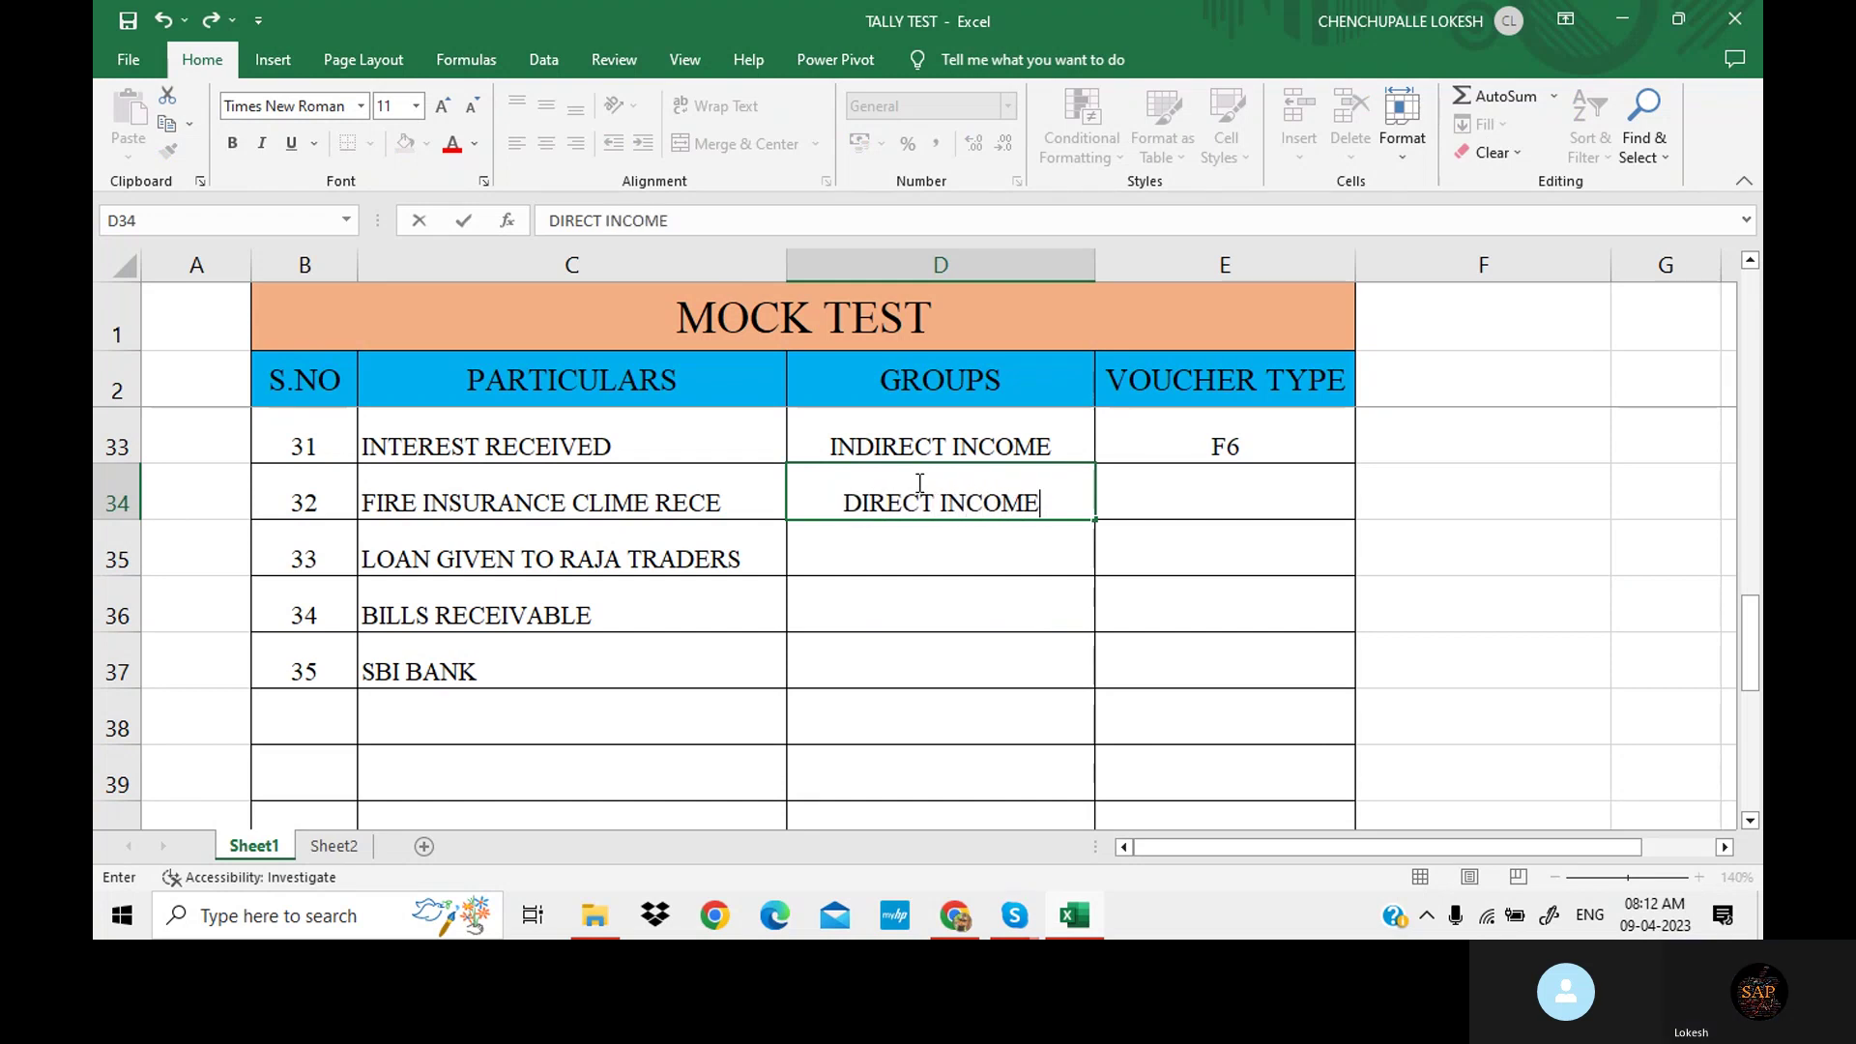
key("Tab")
type("F")
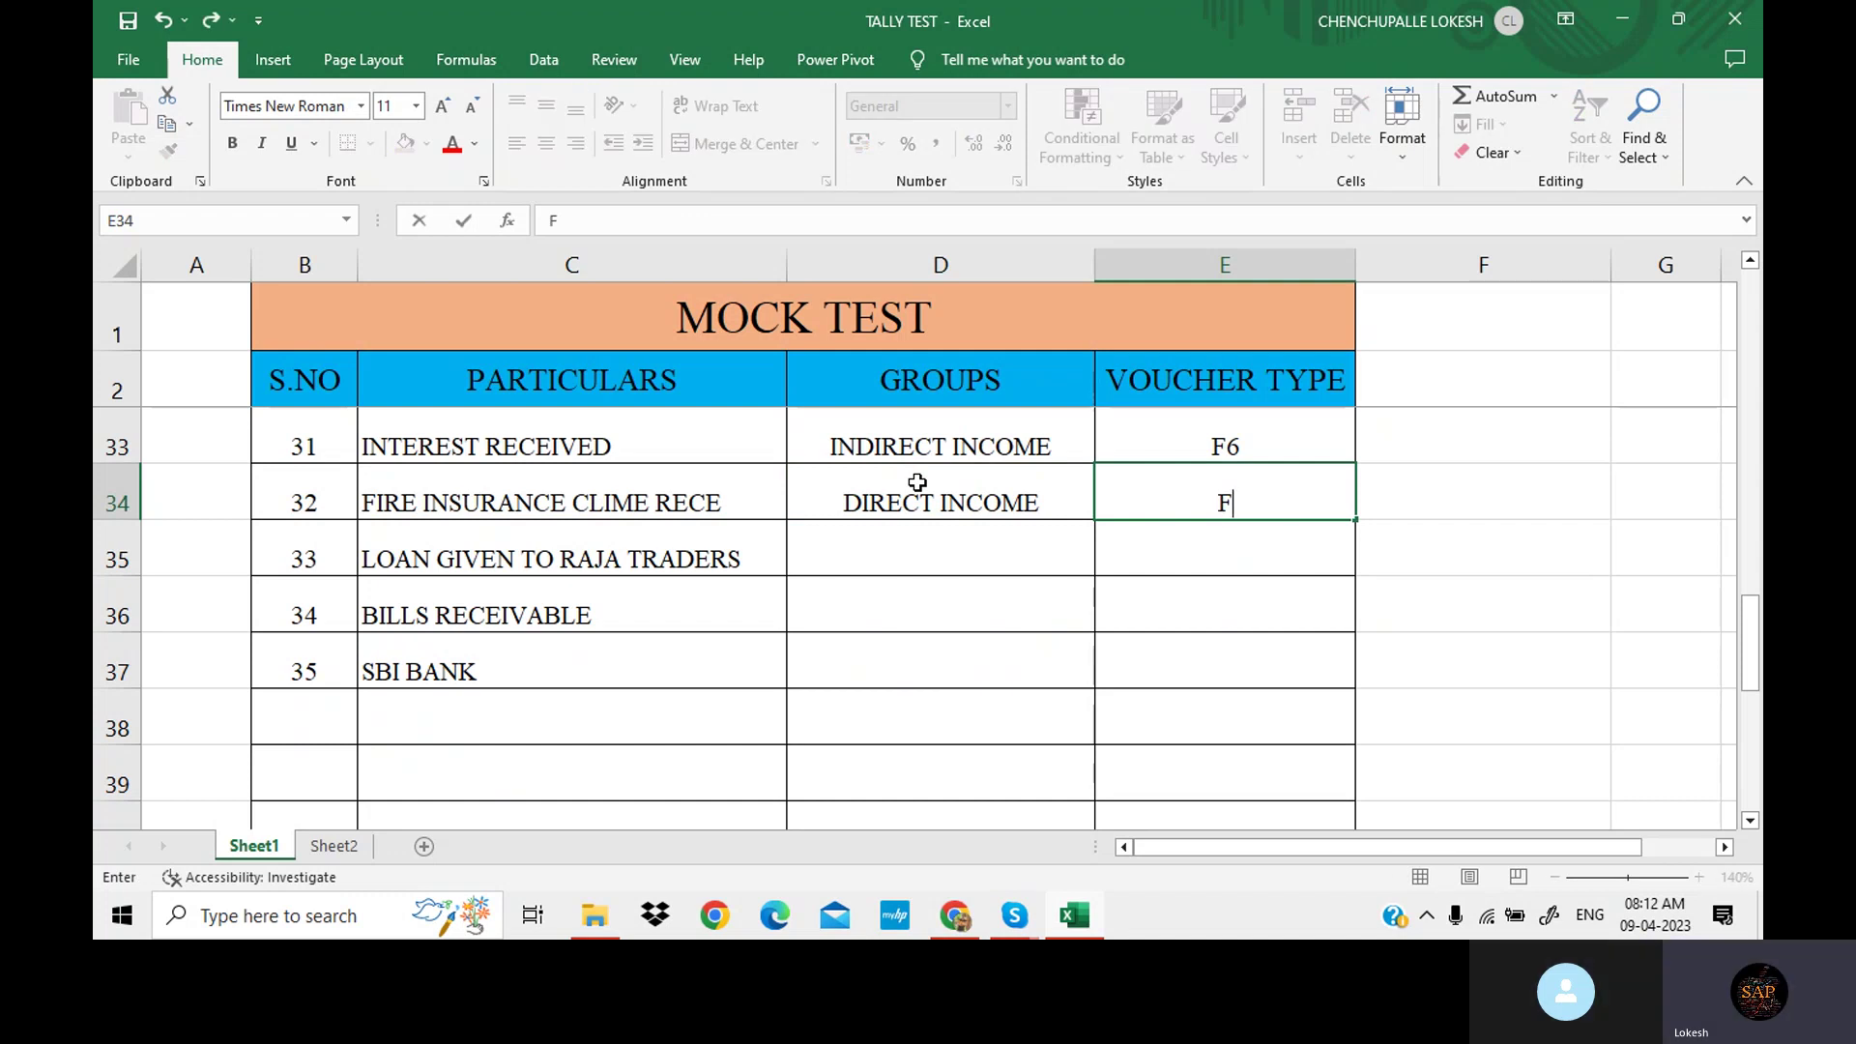
type("6")
left_click(851, 534)
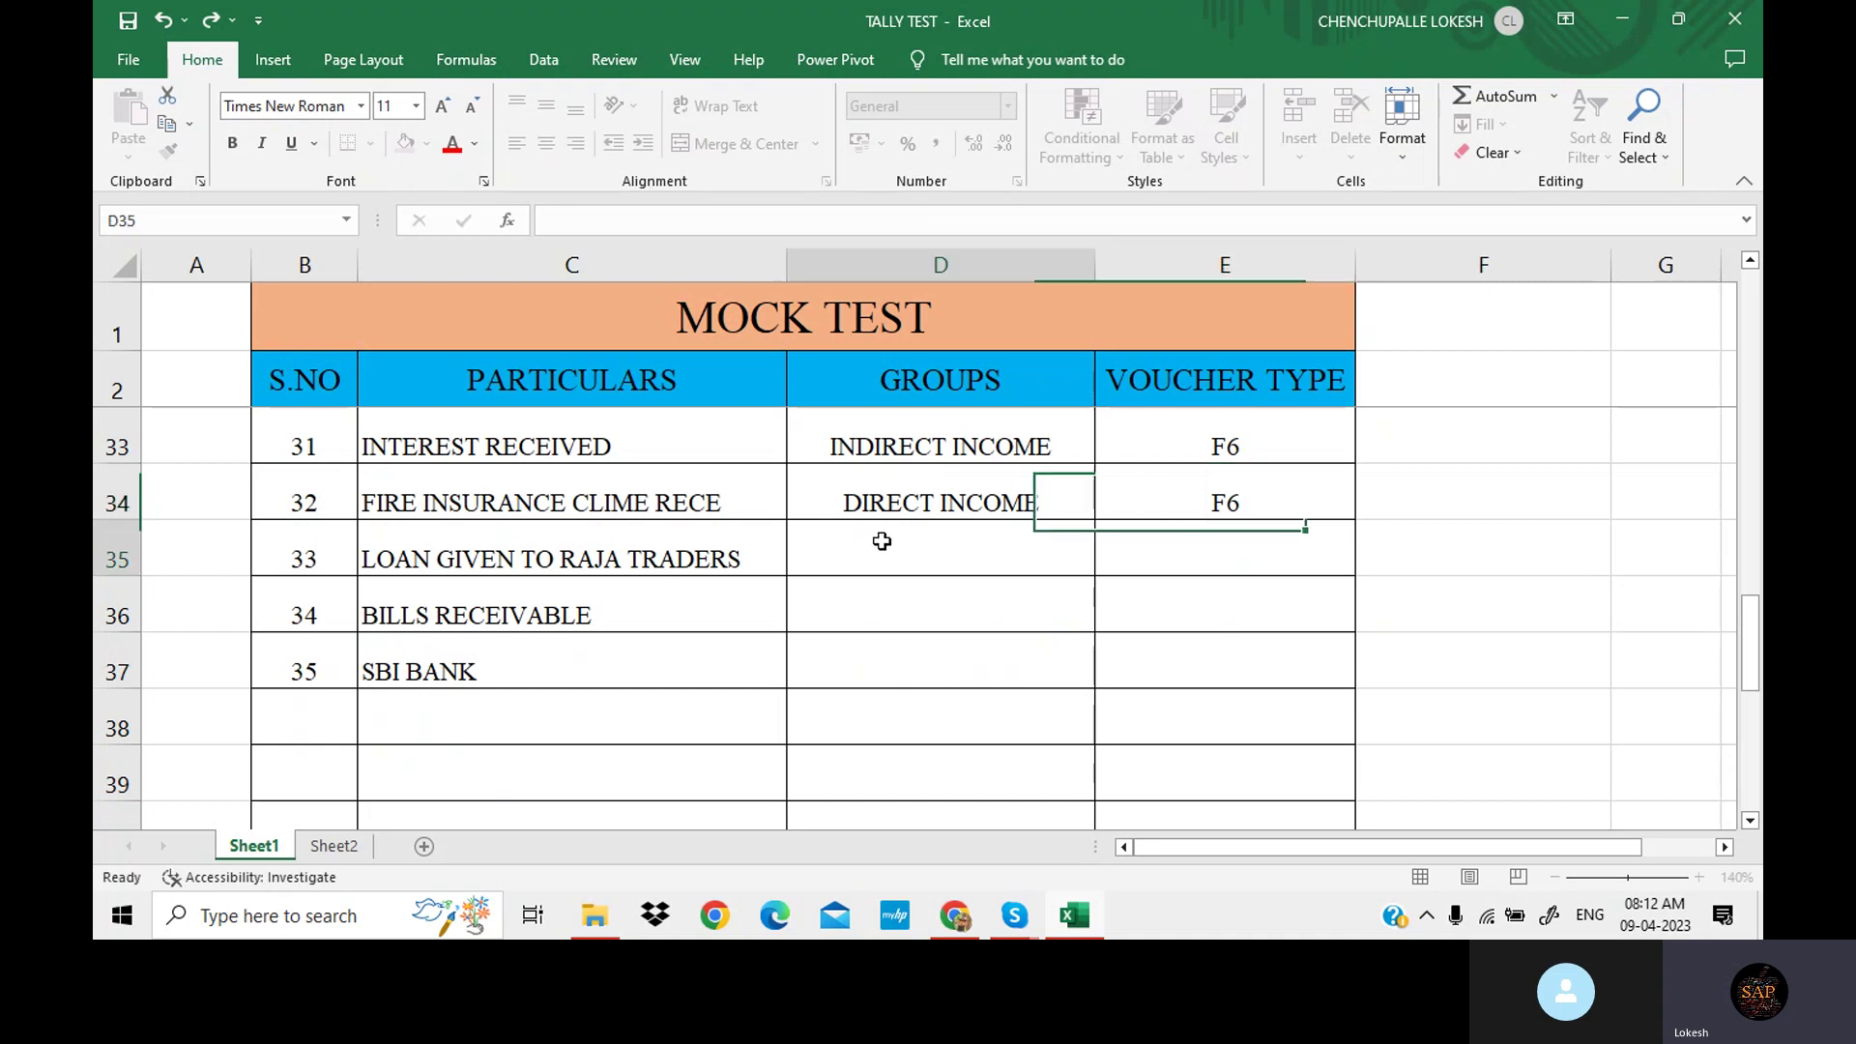
left_click(126, 21)
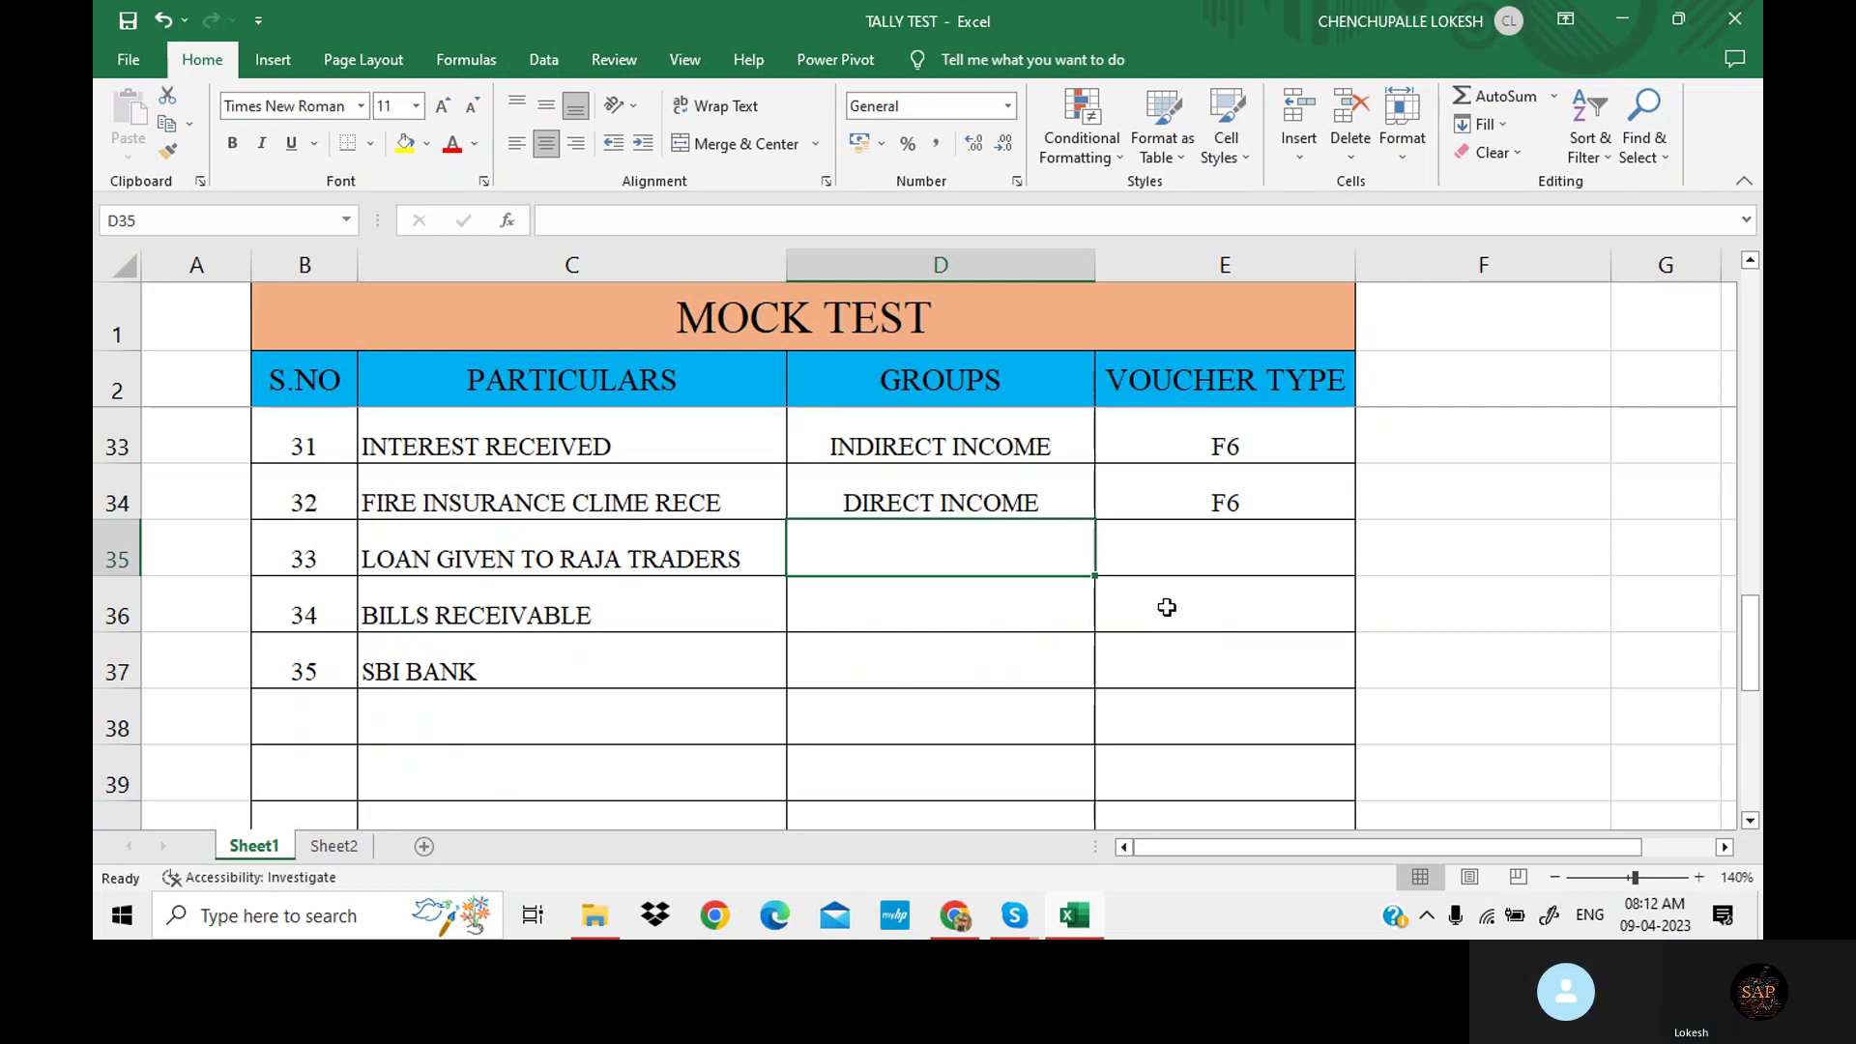
Enter LOANS & ADVANCES as the group and F5 as the voucher type.
type("LOAN")
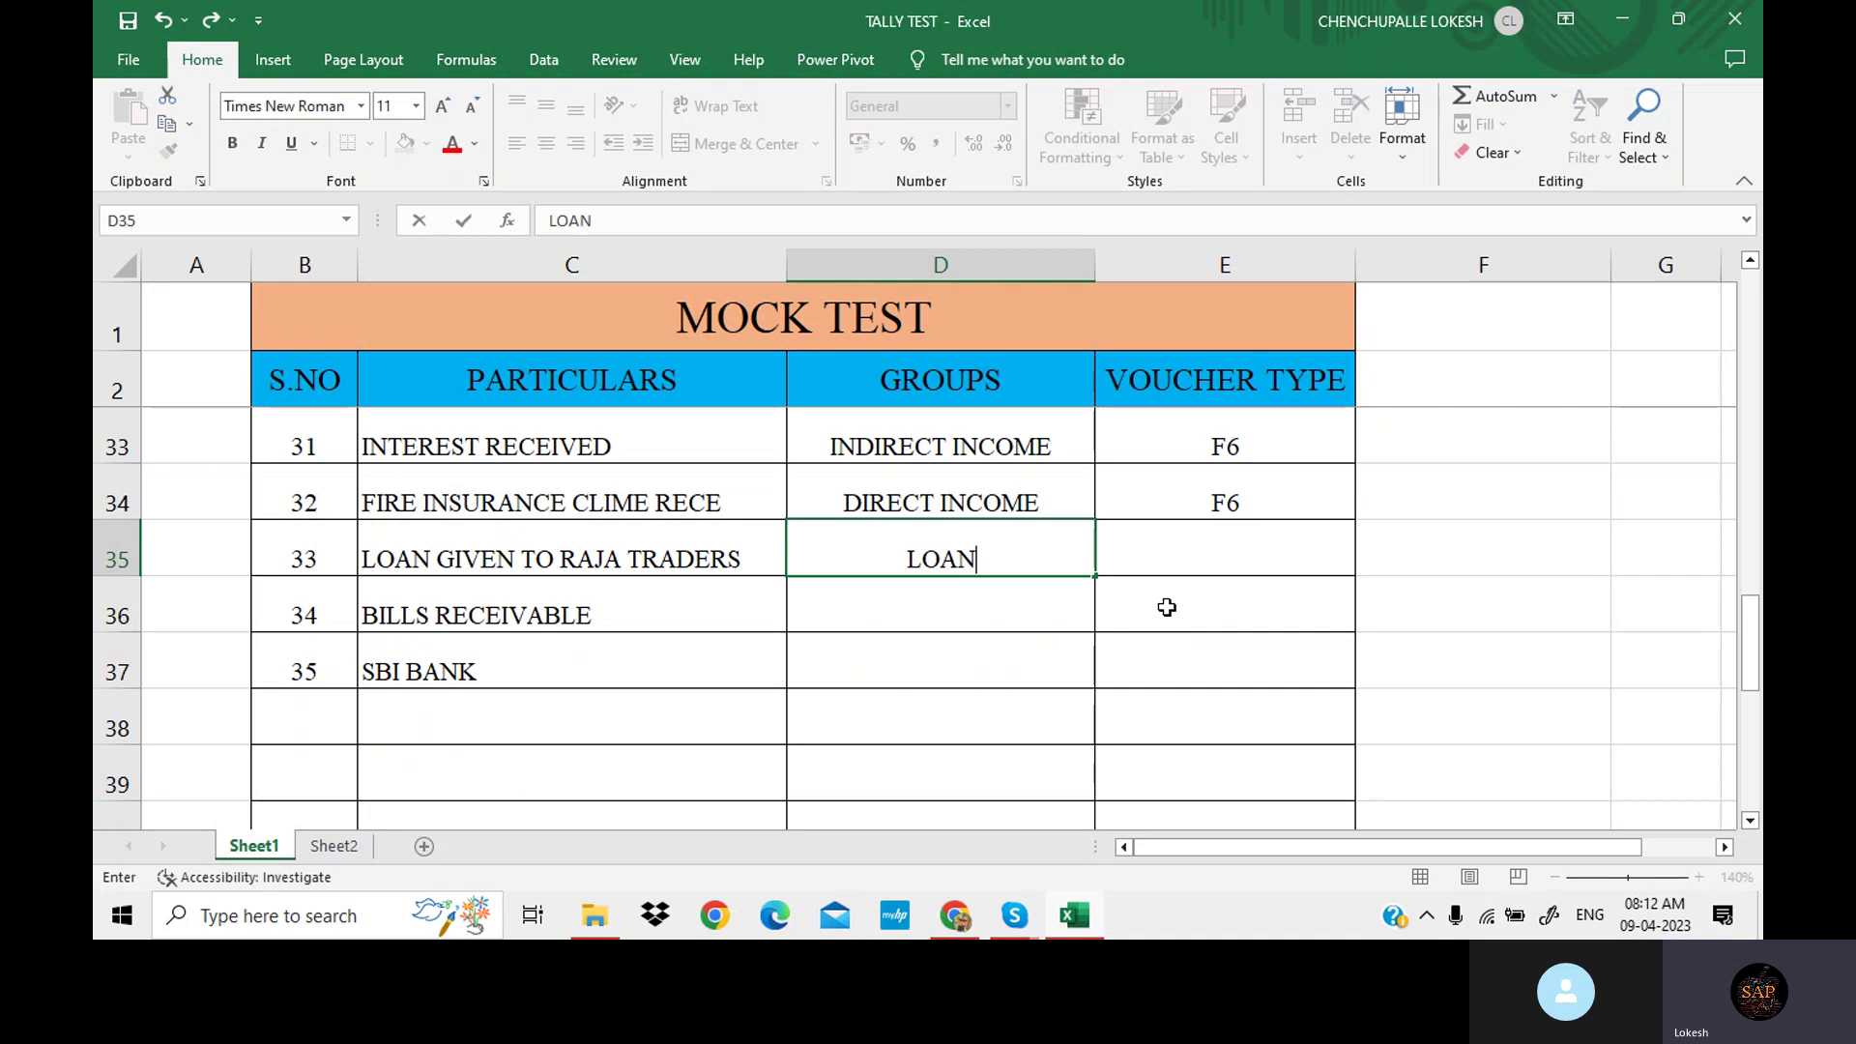
type("S $")
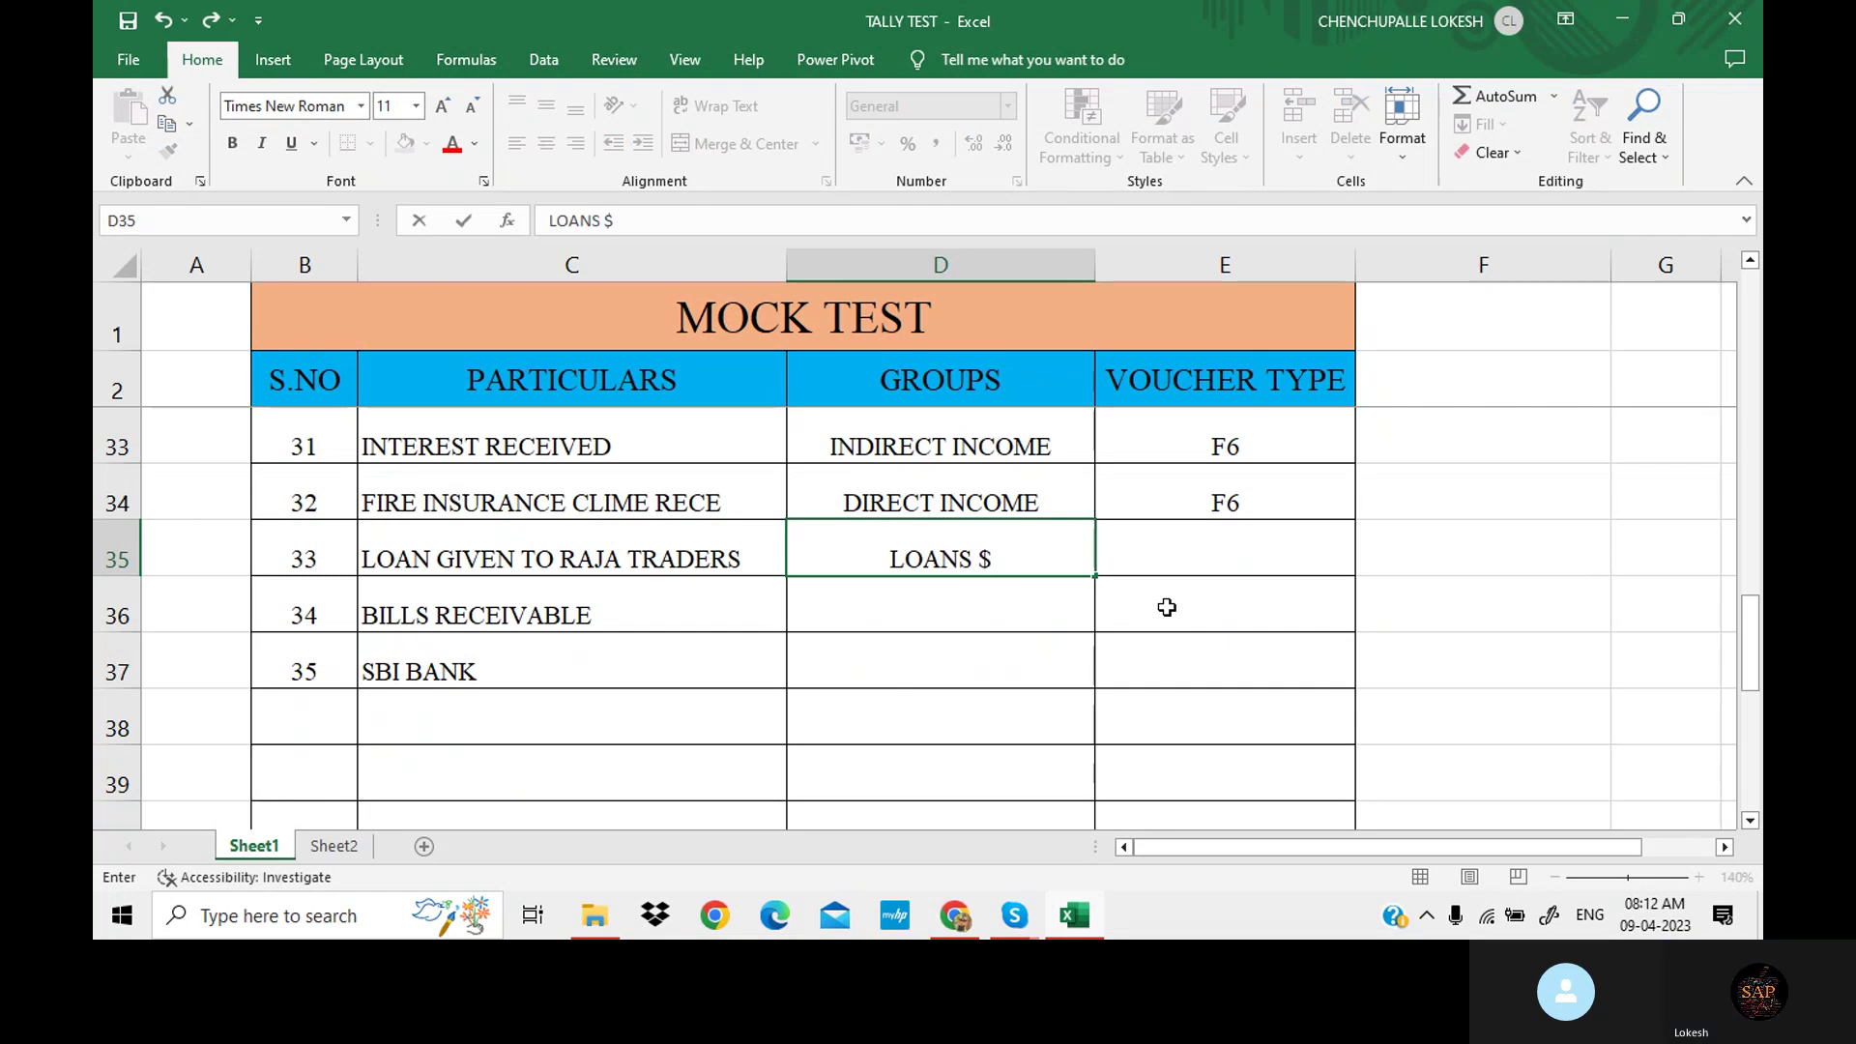
key("BackSpace")
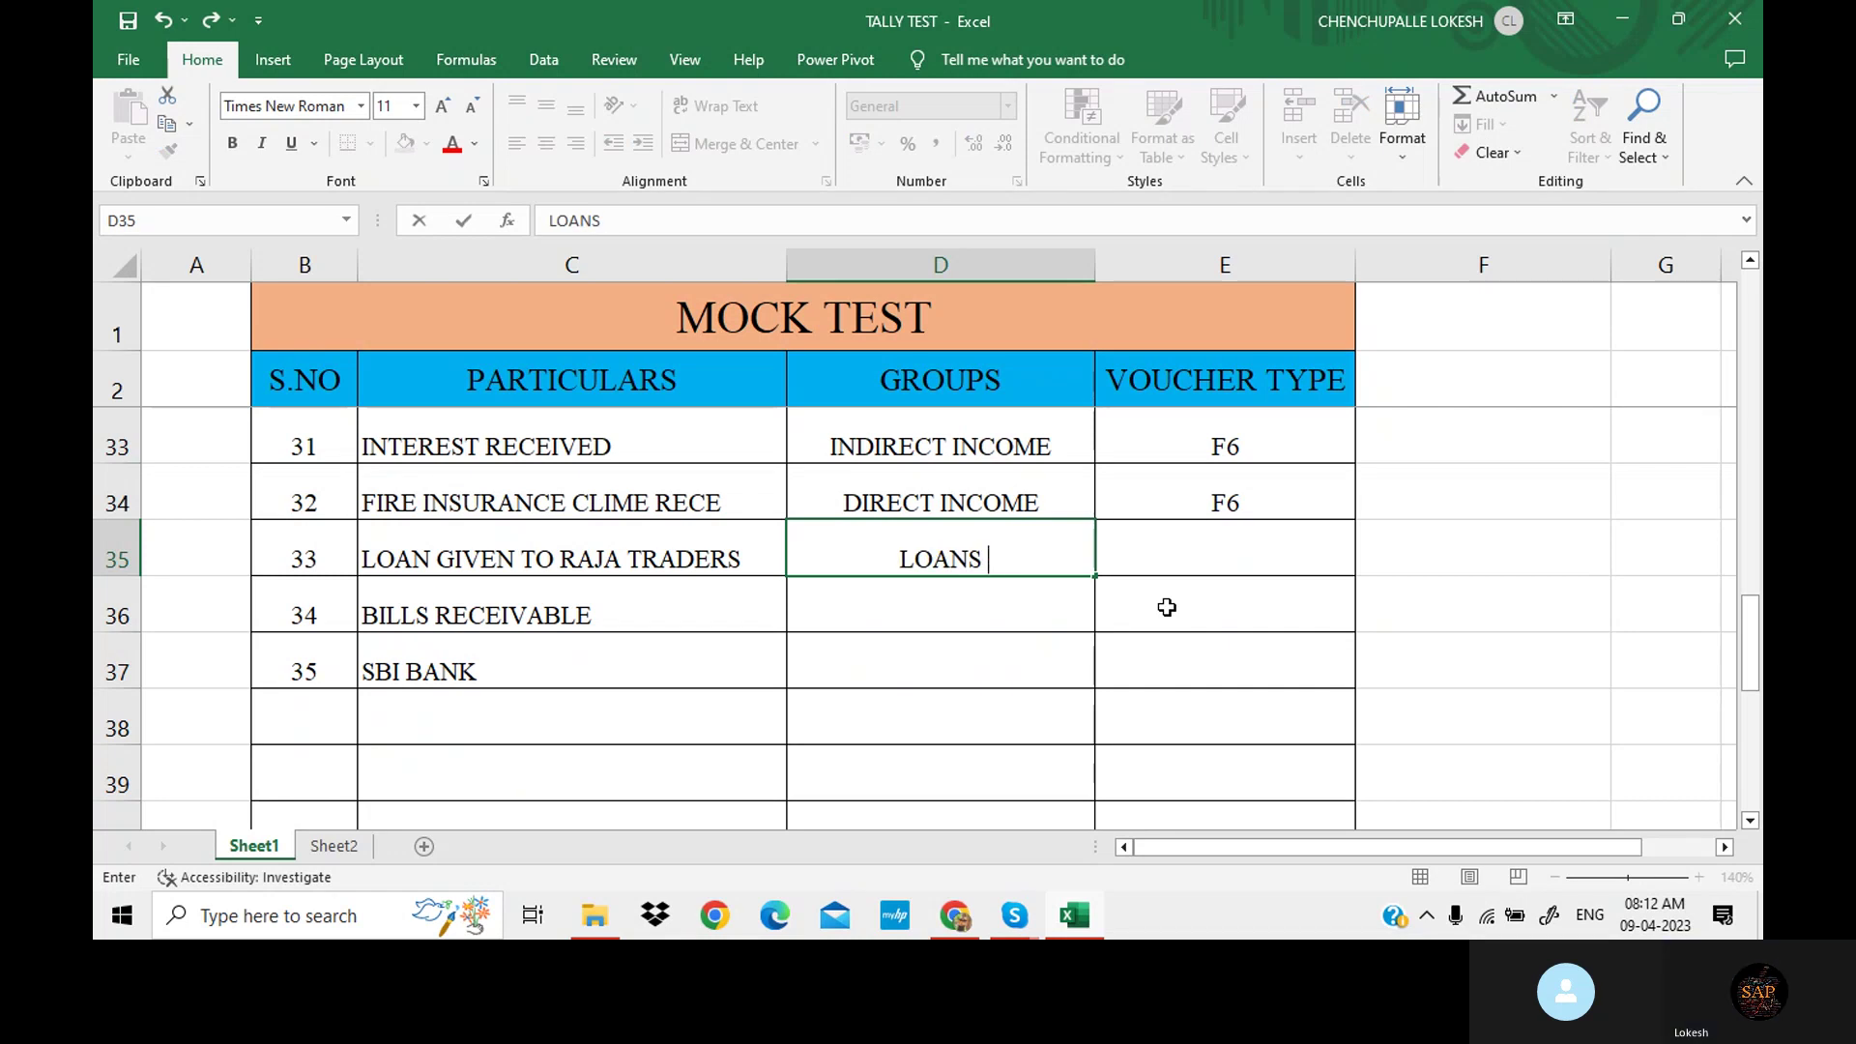
type("& A")
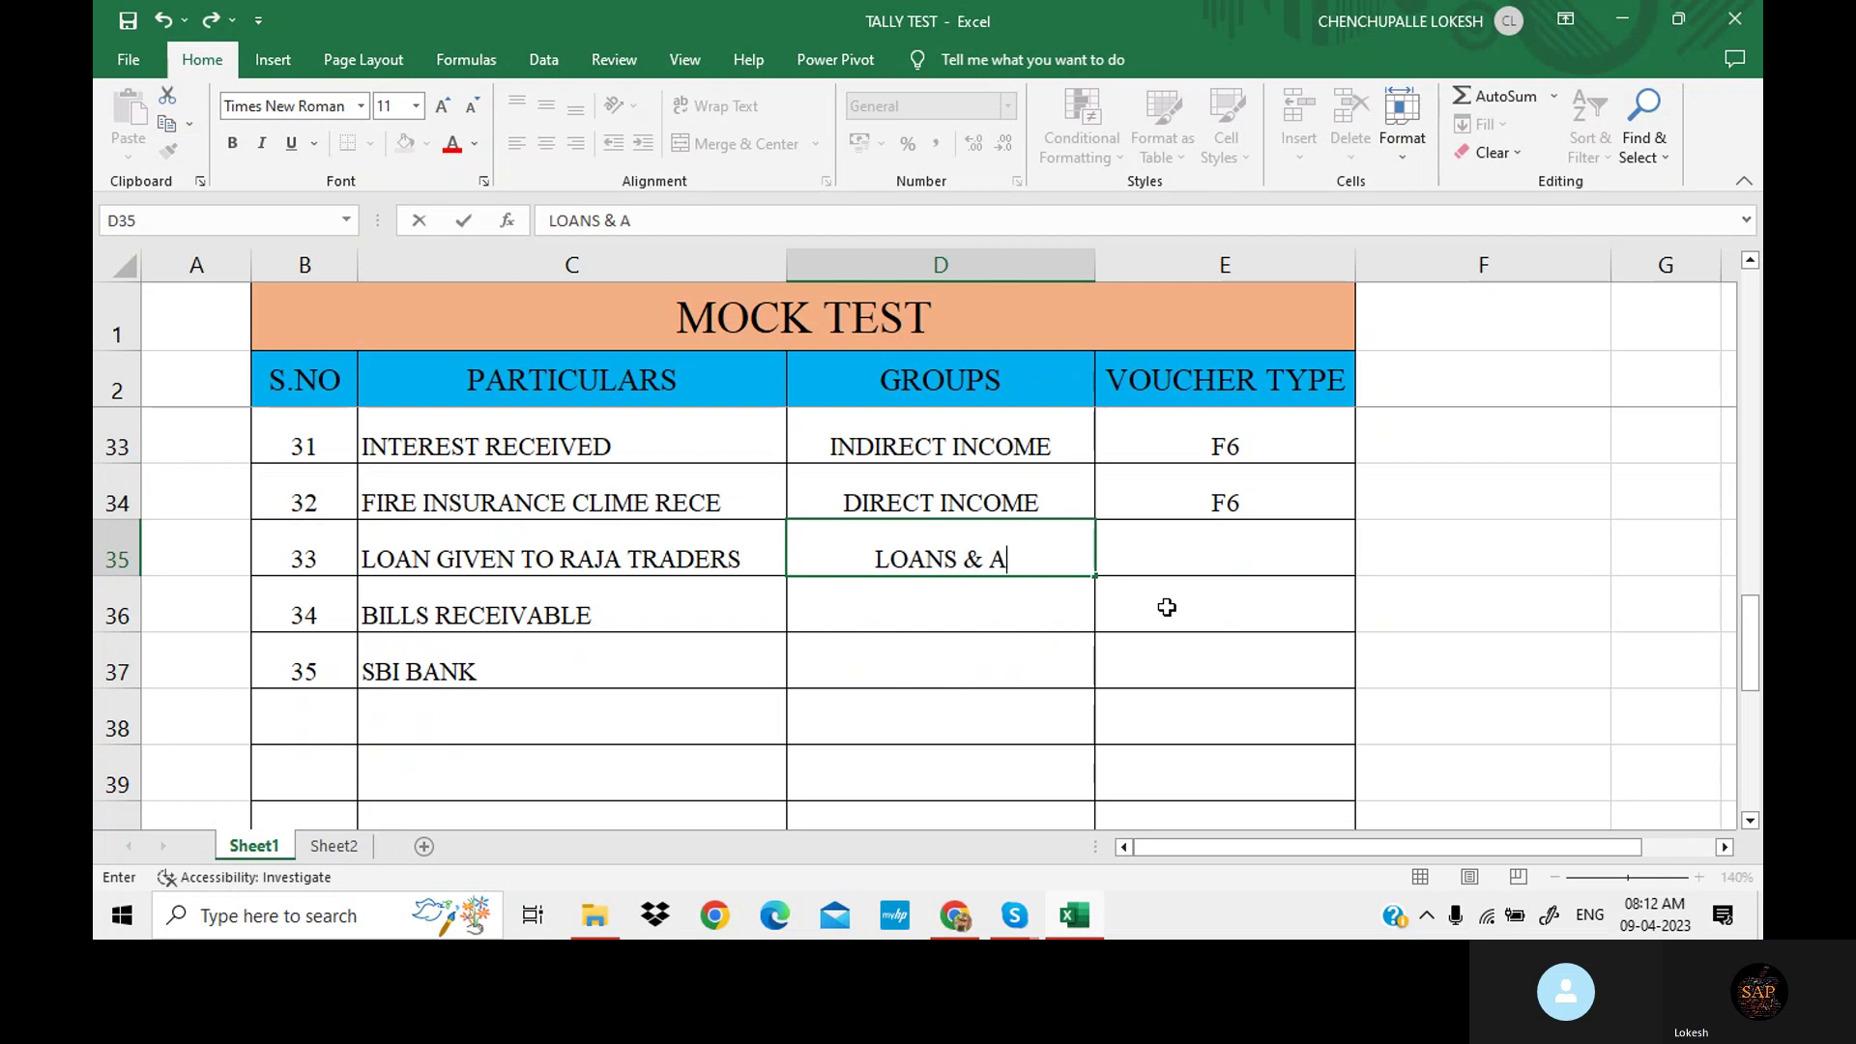
type("d")
key("BackSpace")
type("DVAN")
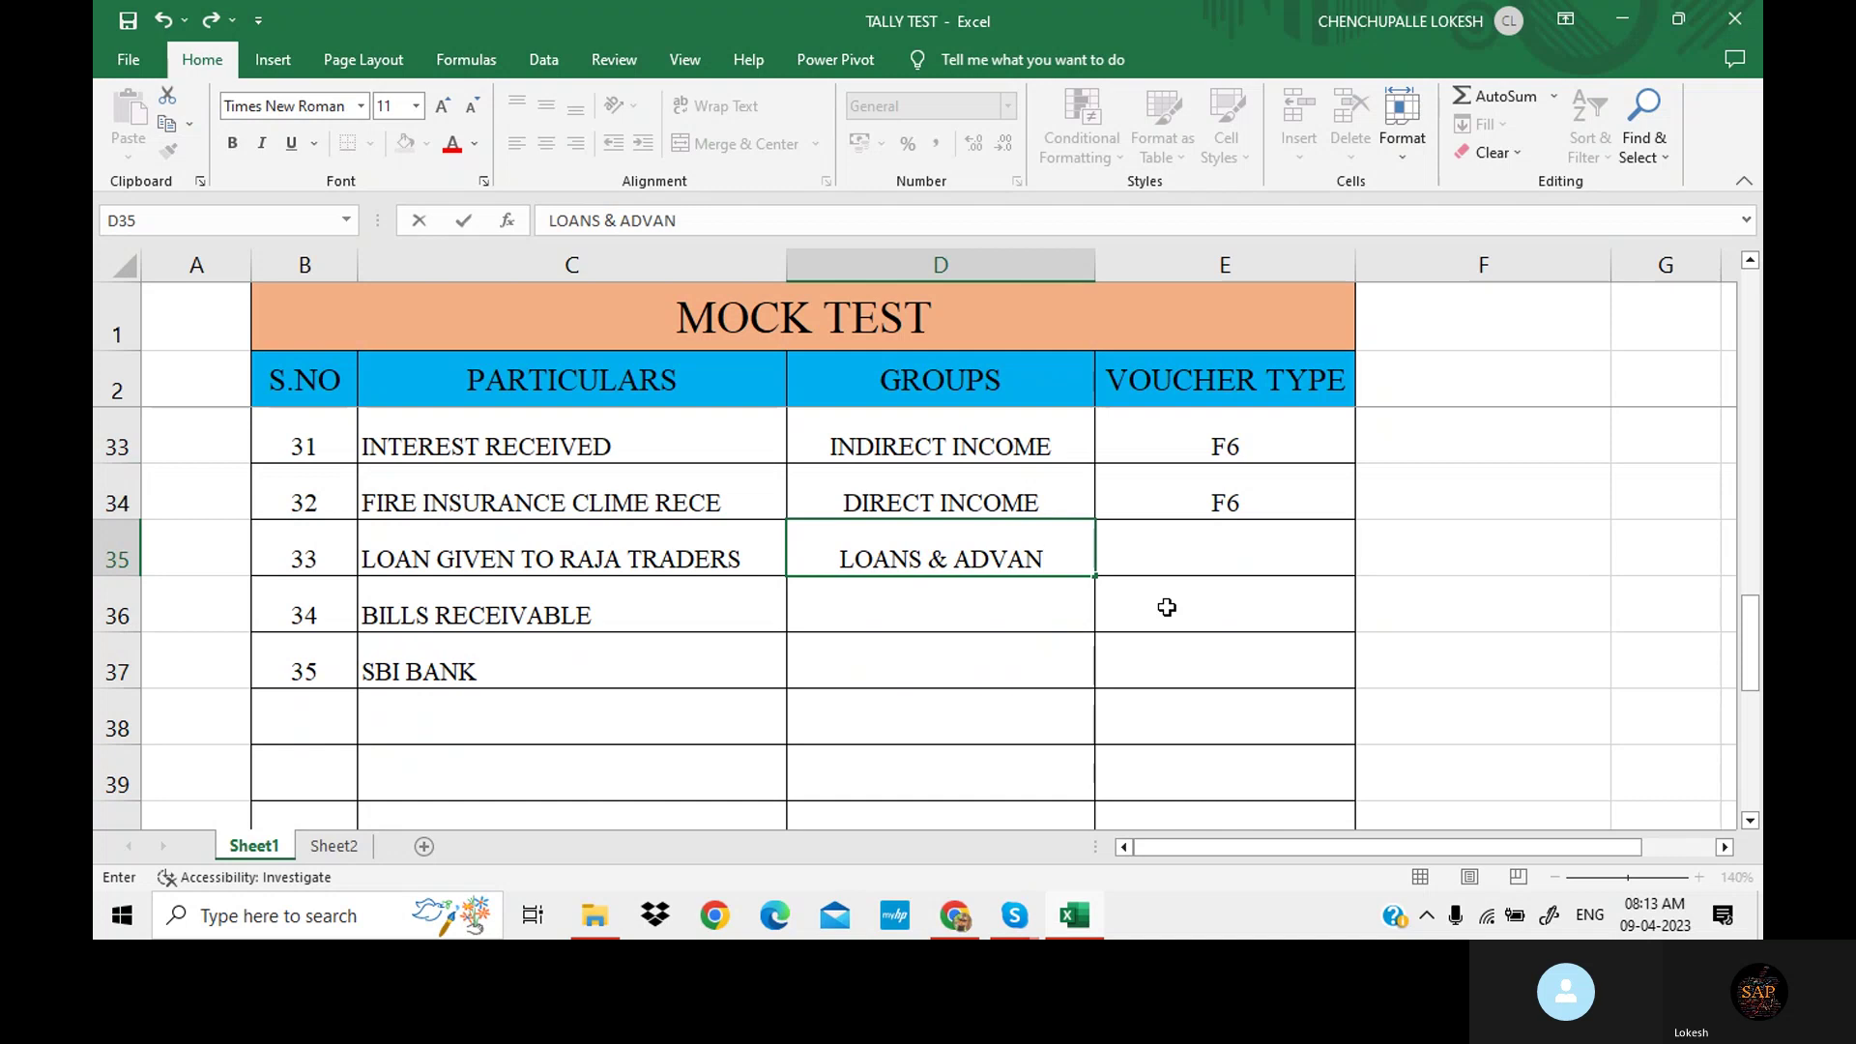
type("CES")
key("Tab")
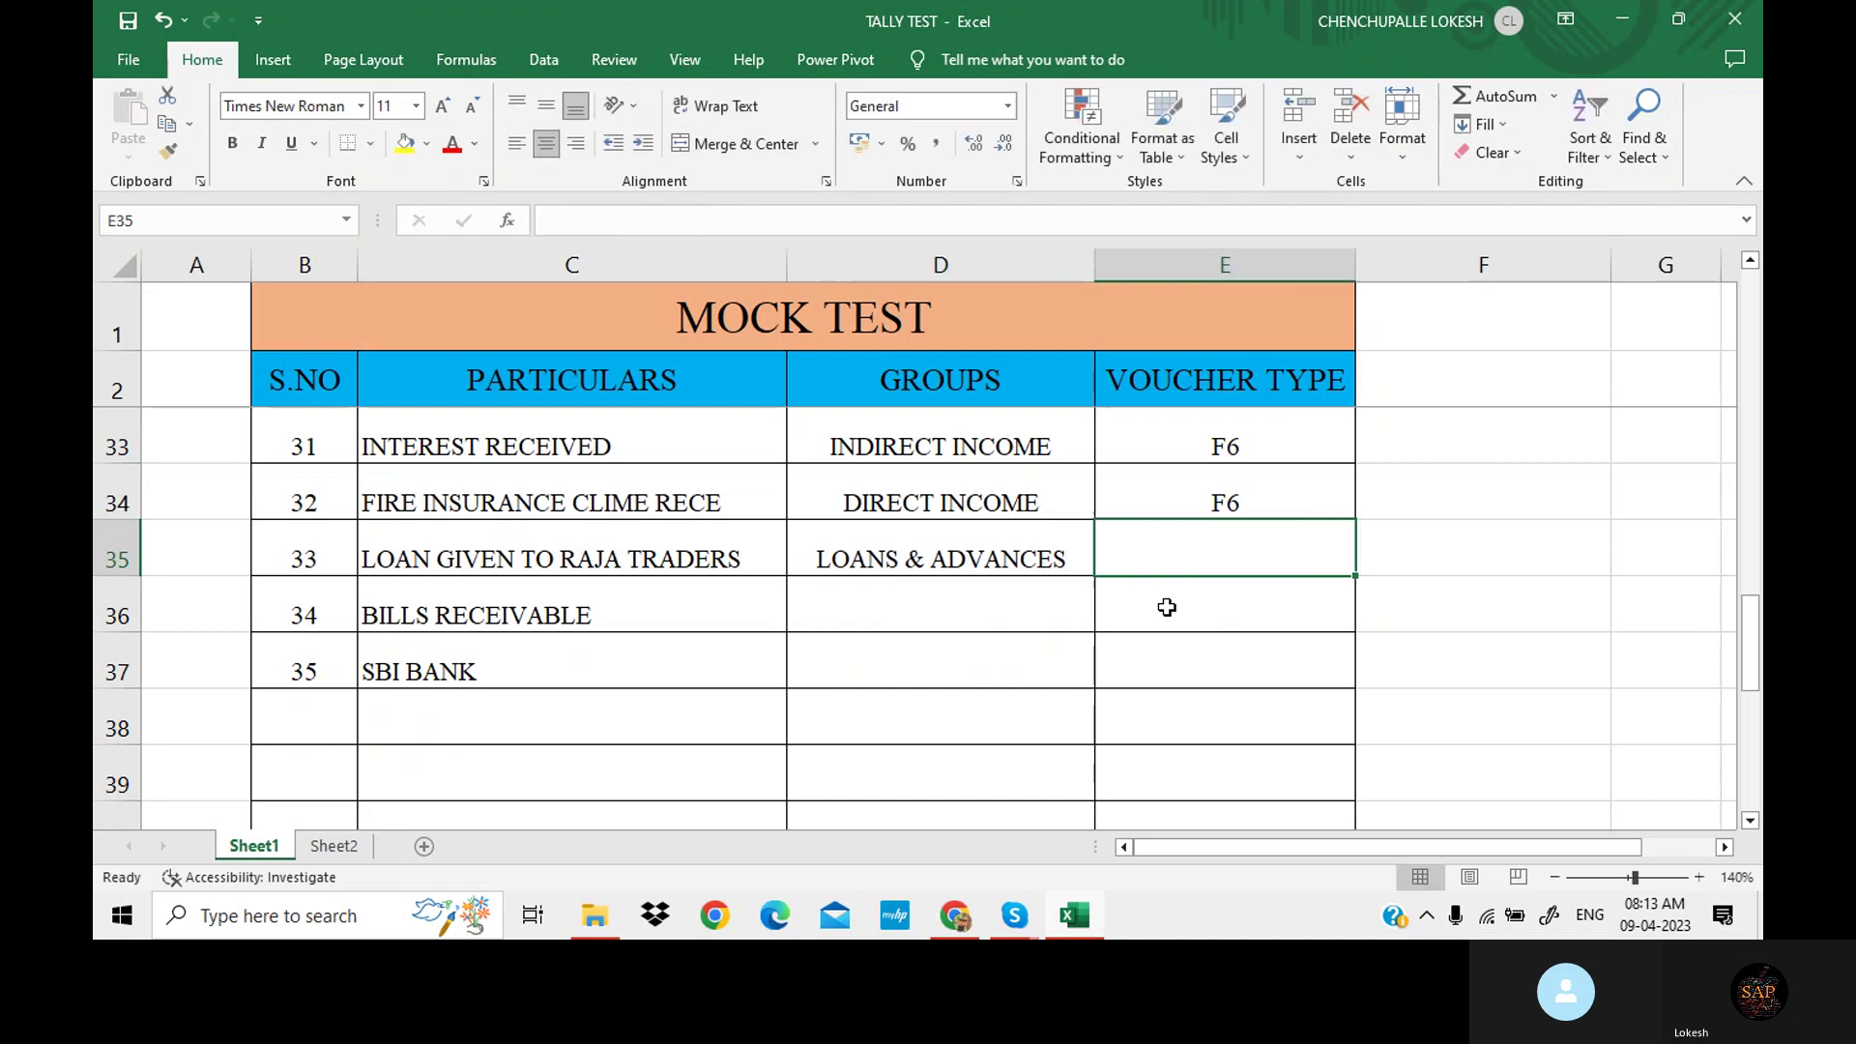
type("F")
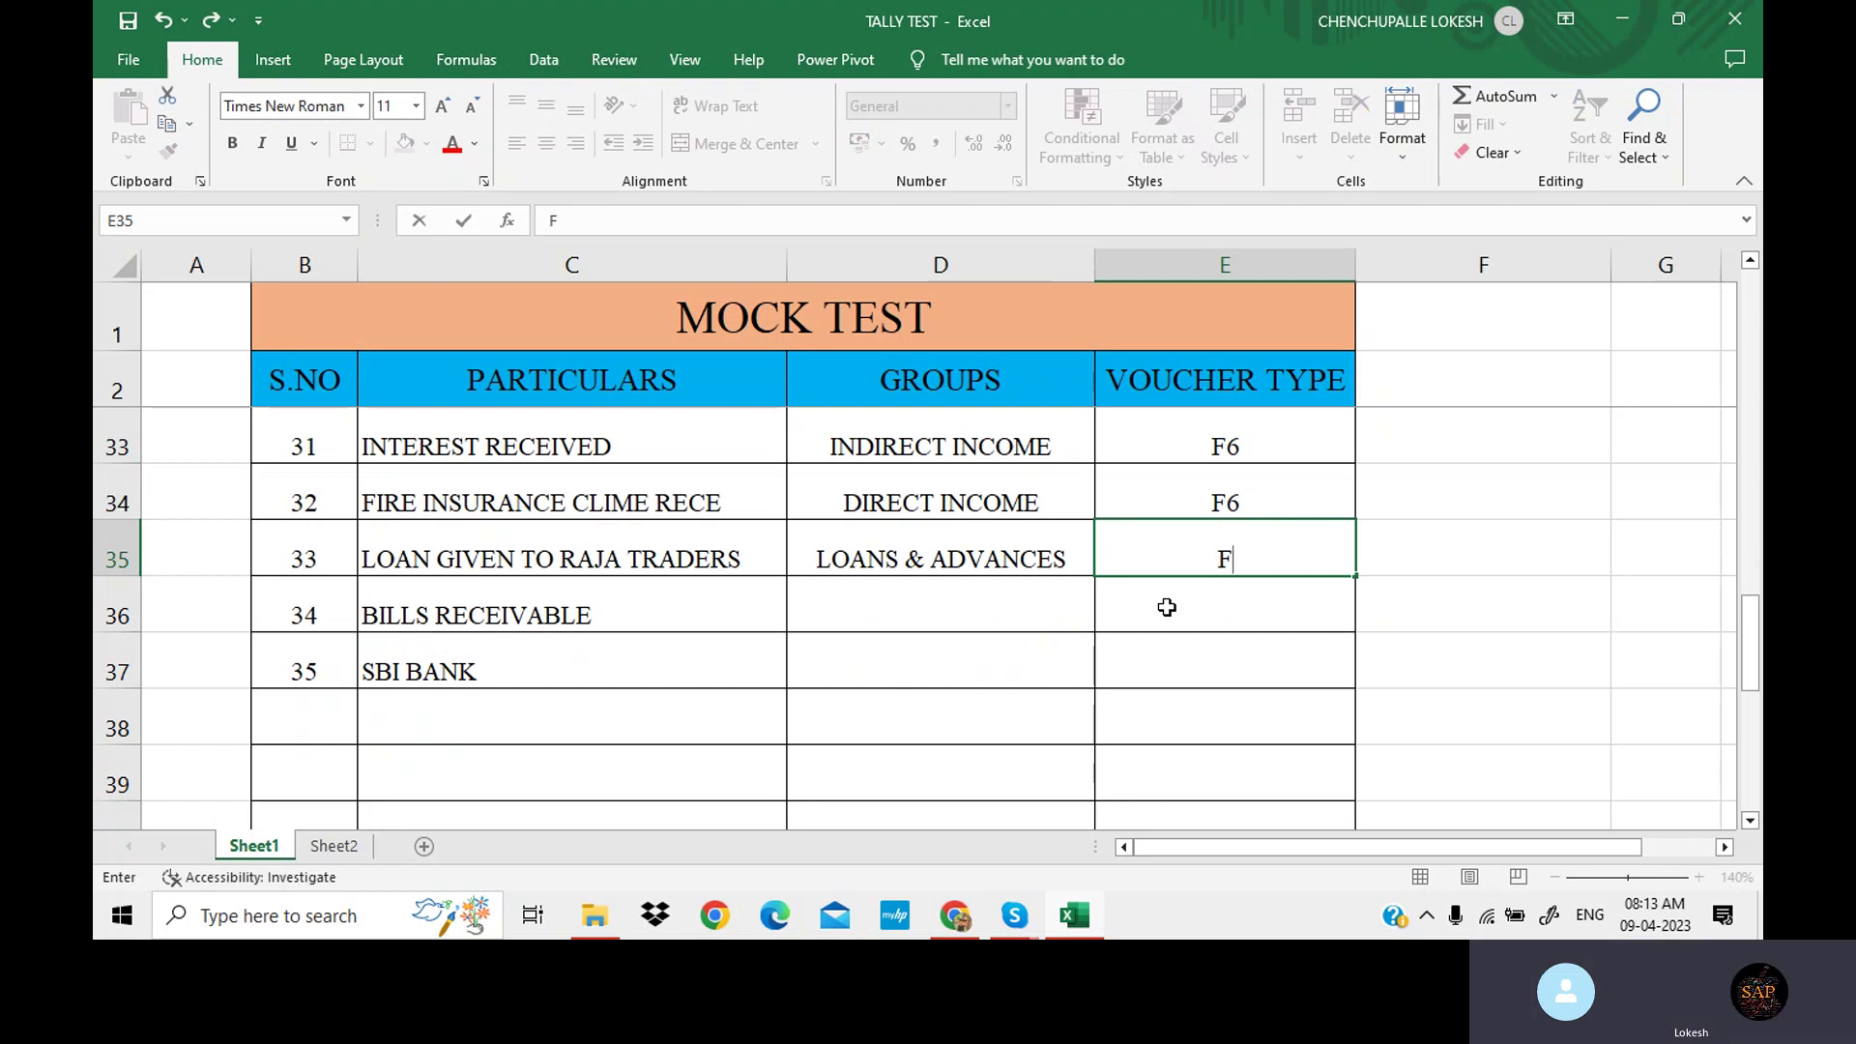
type("5")
key("Return")
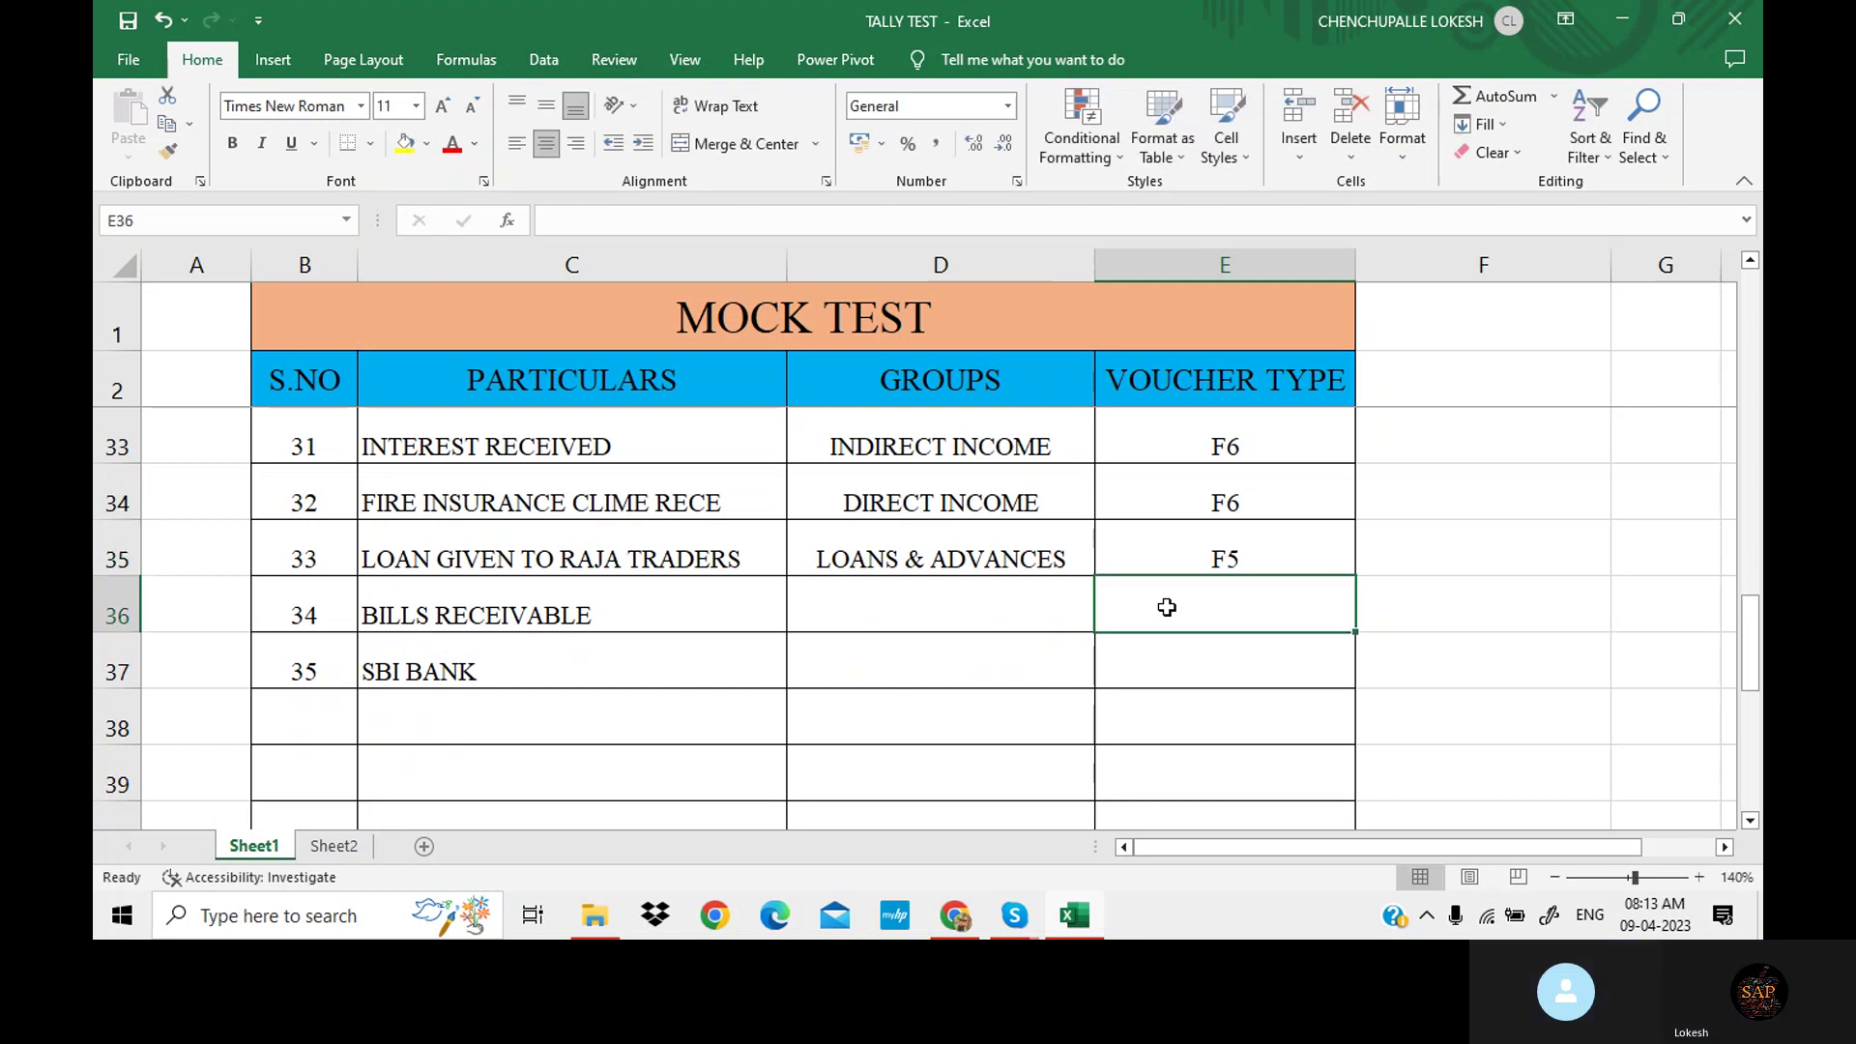
key("Left")
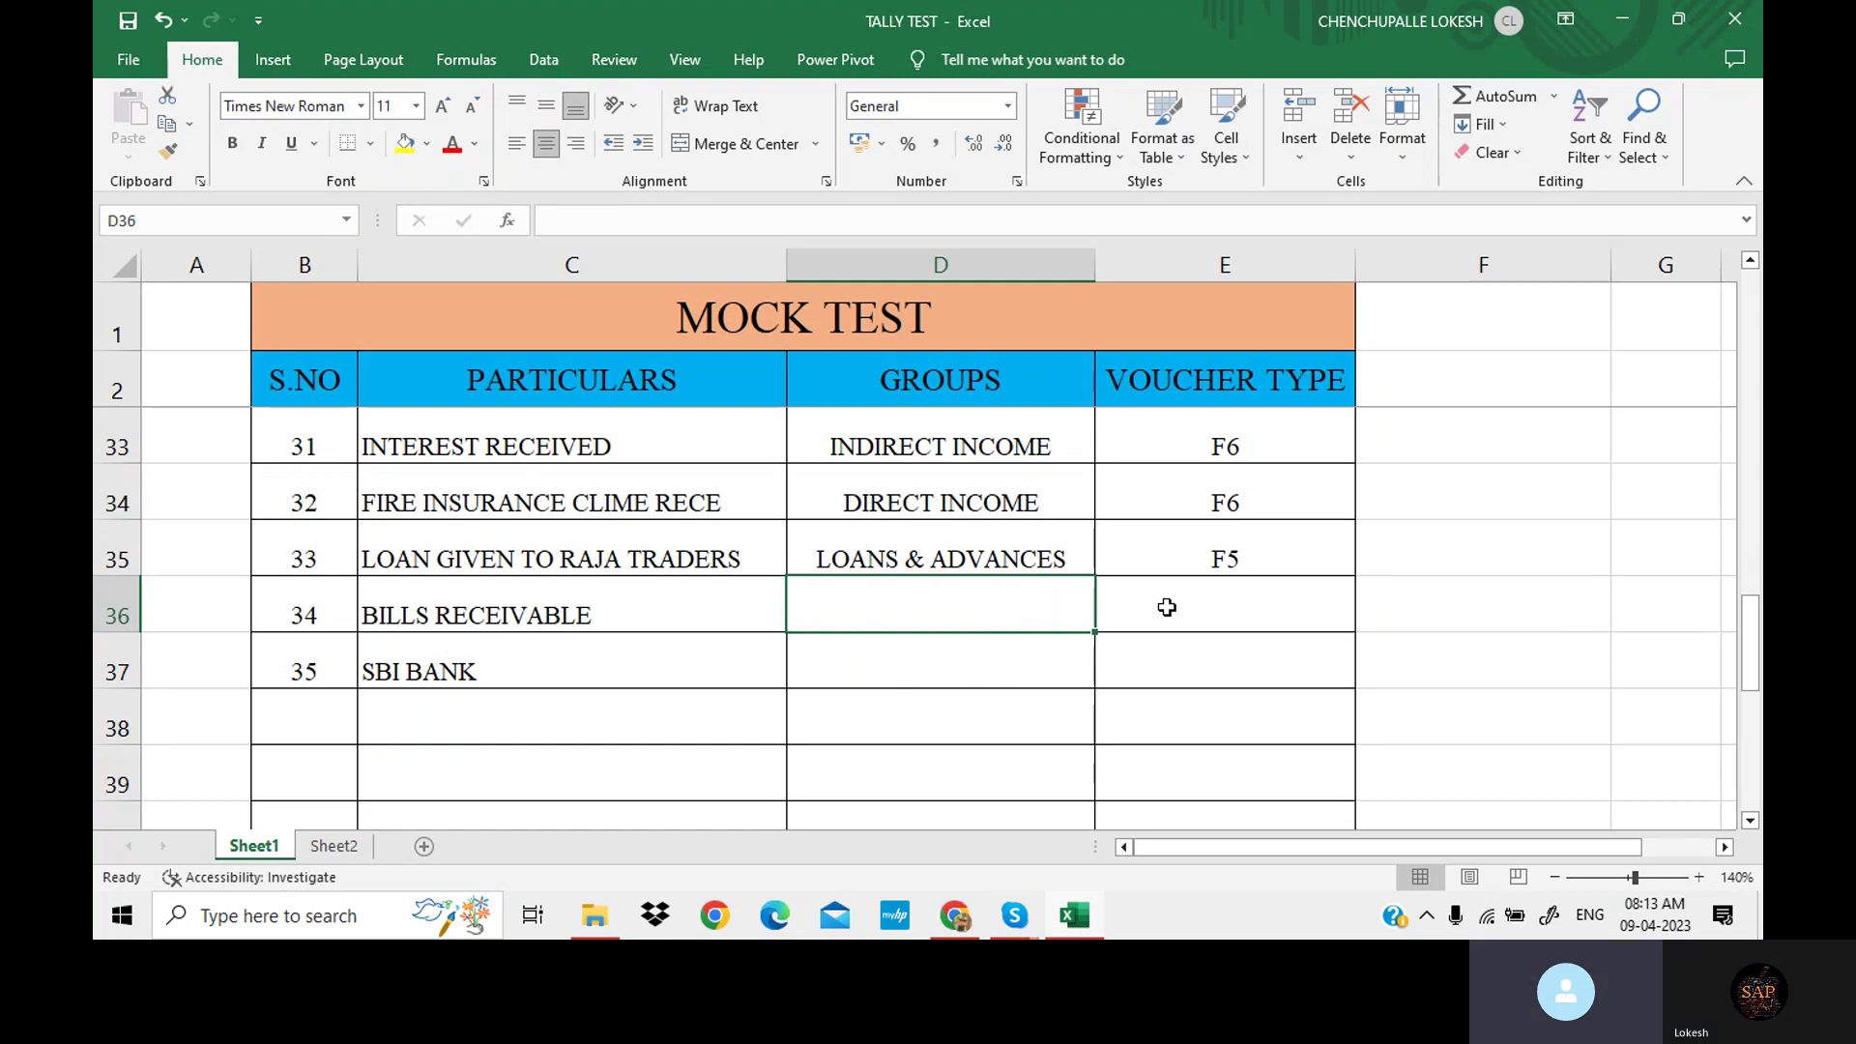
Give BILLS RECEIVABLE the group CURRENT ASSETS and voucher type F7.
type("CURRENT ASSETS")
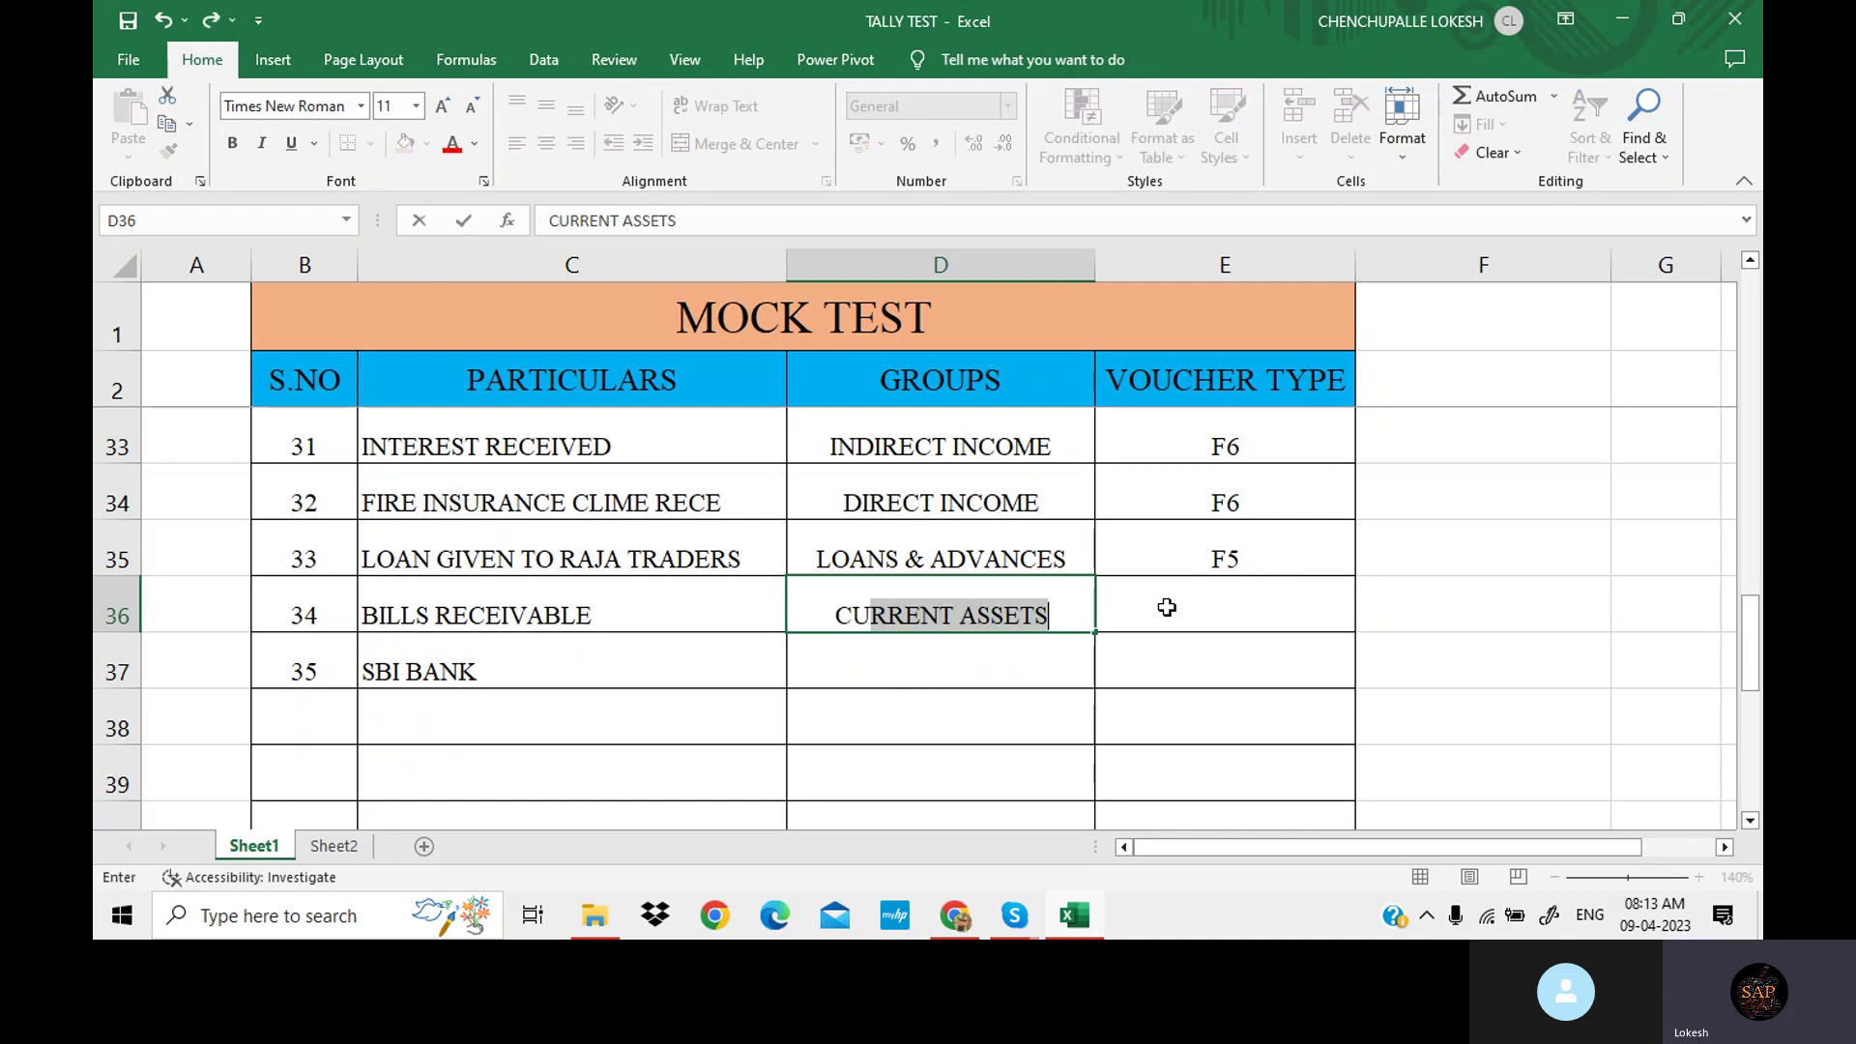
left_click(1167, 607)
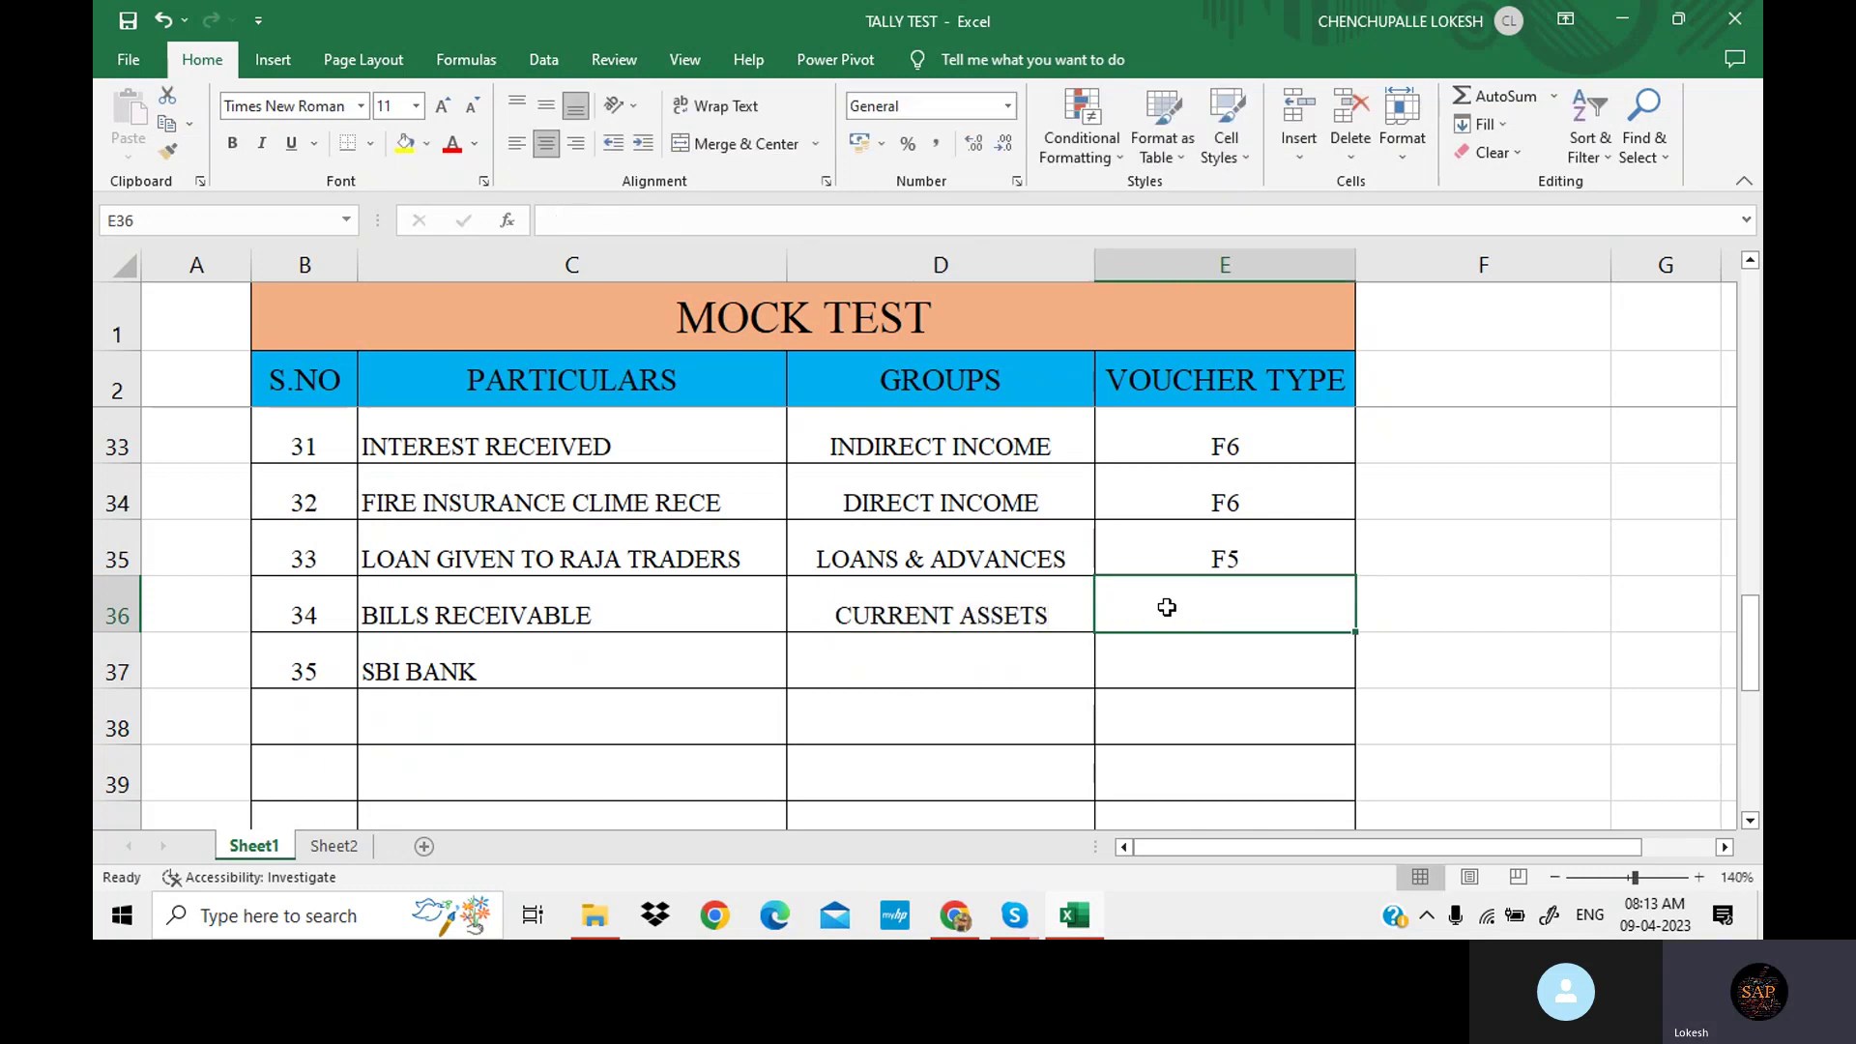
type("F7")
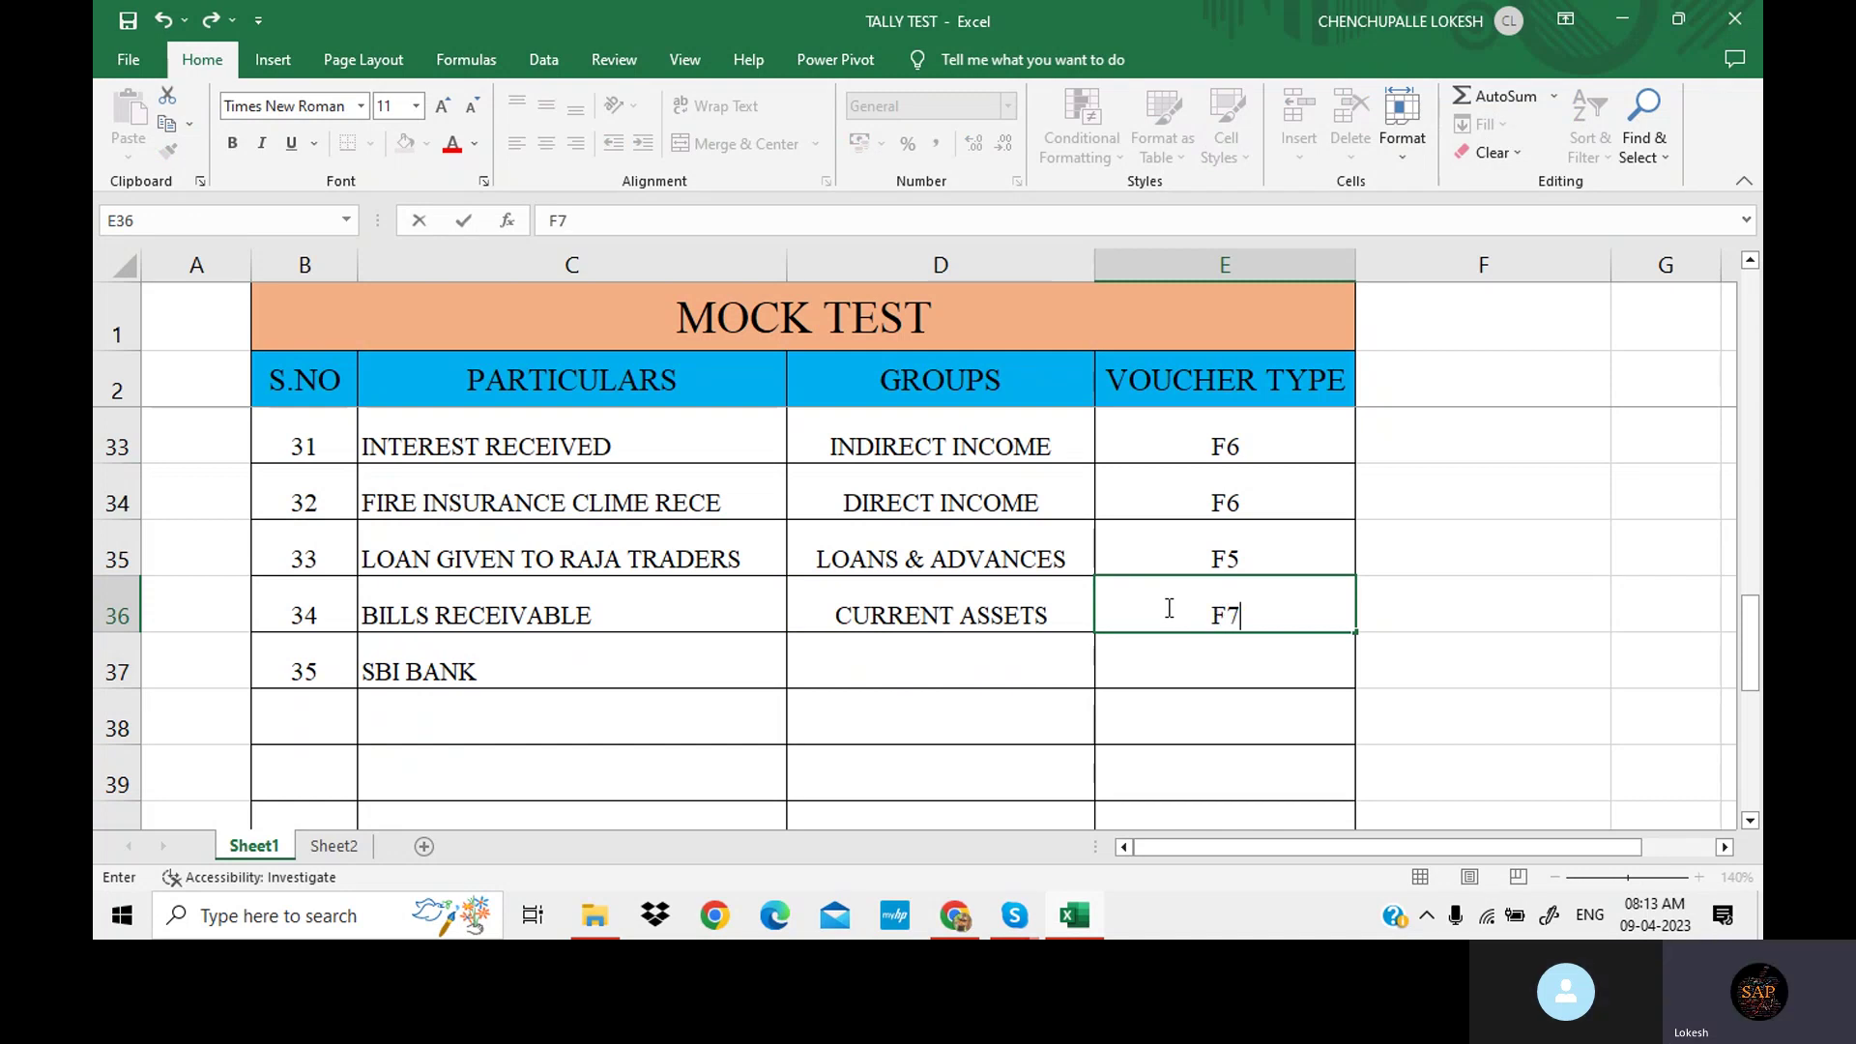
key("Return")
key("Left")
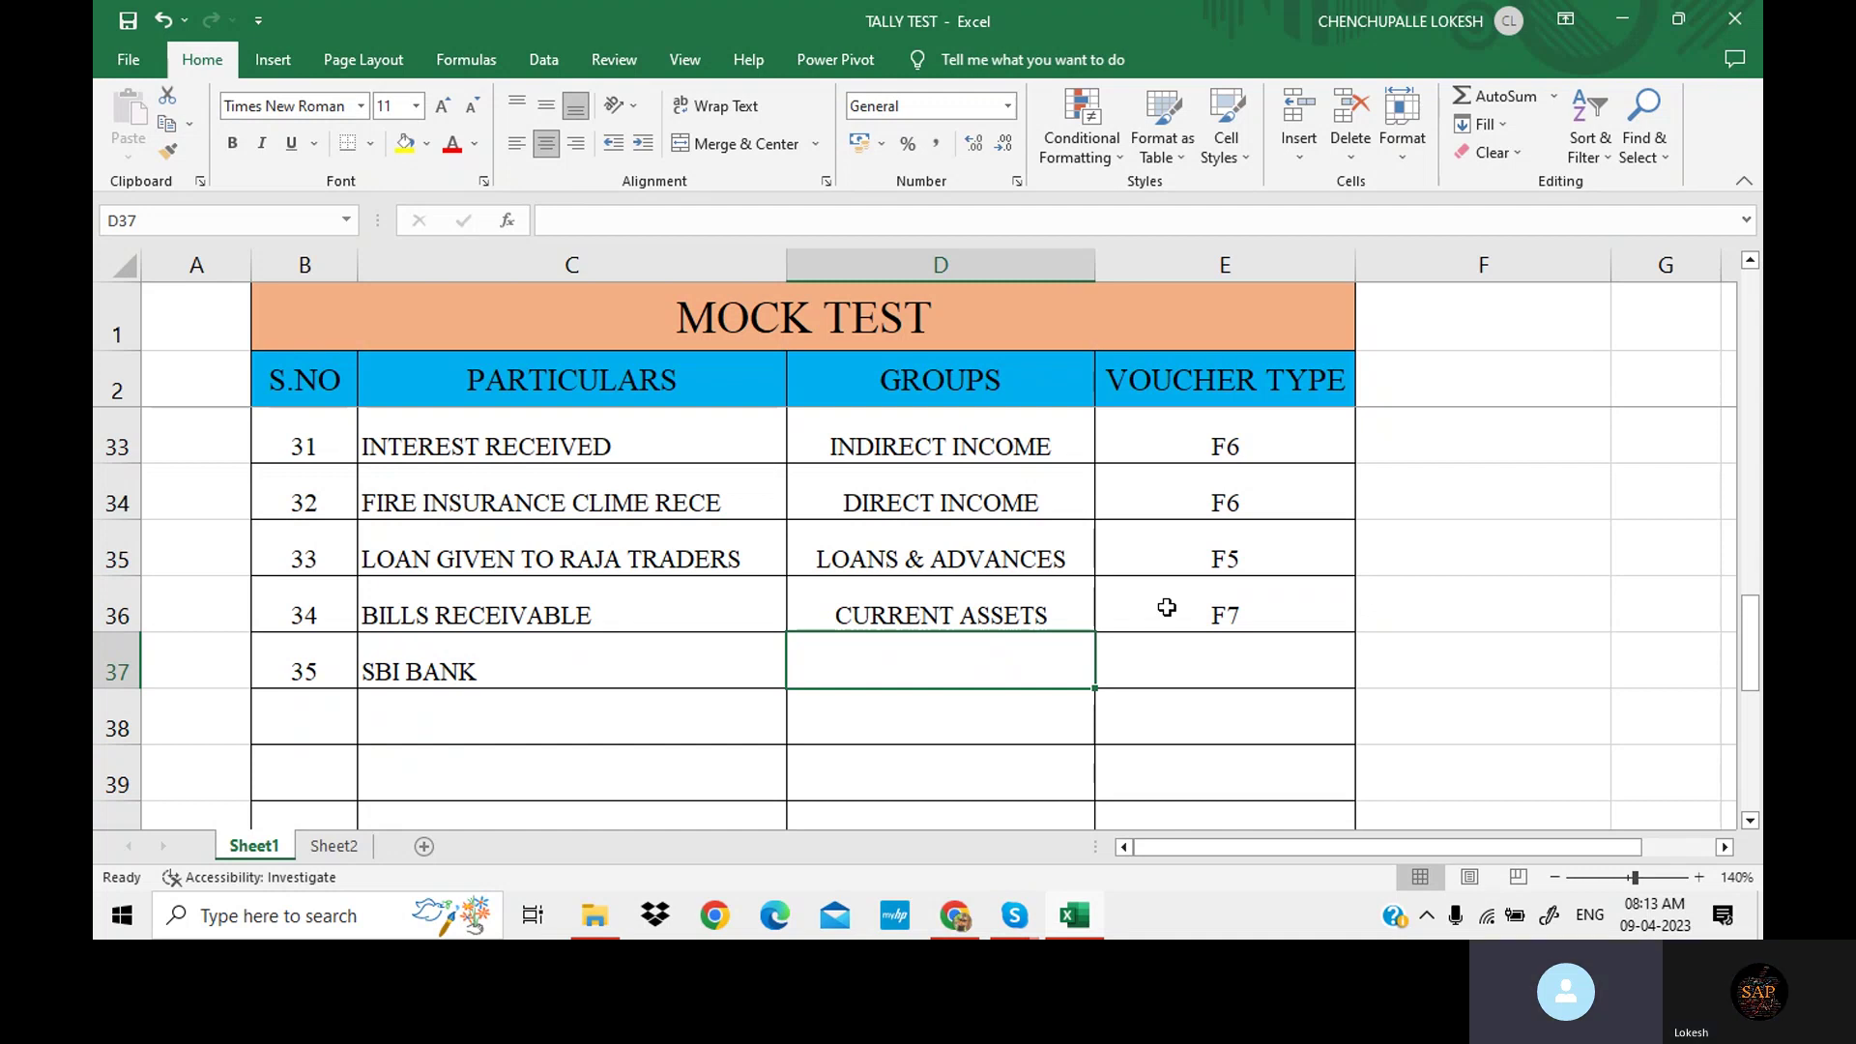
Give SBI BANK the group BANK and voucher type F4.
type("BANK")
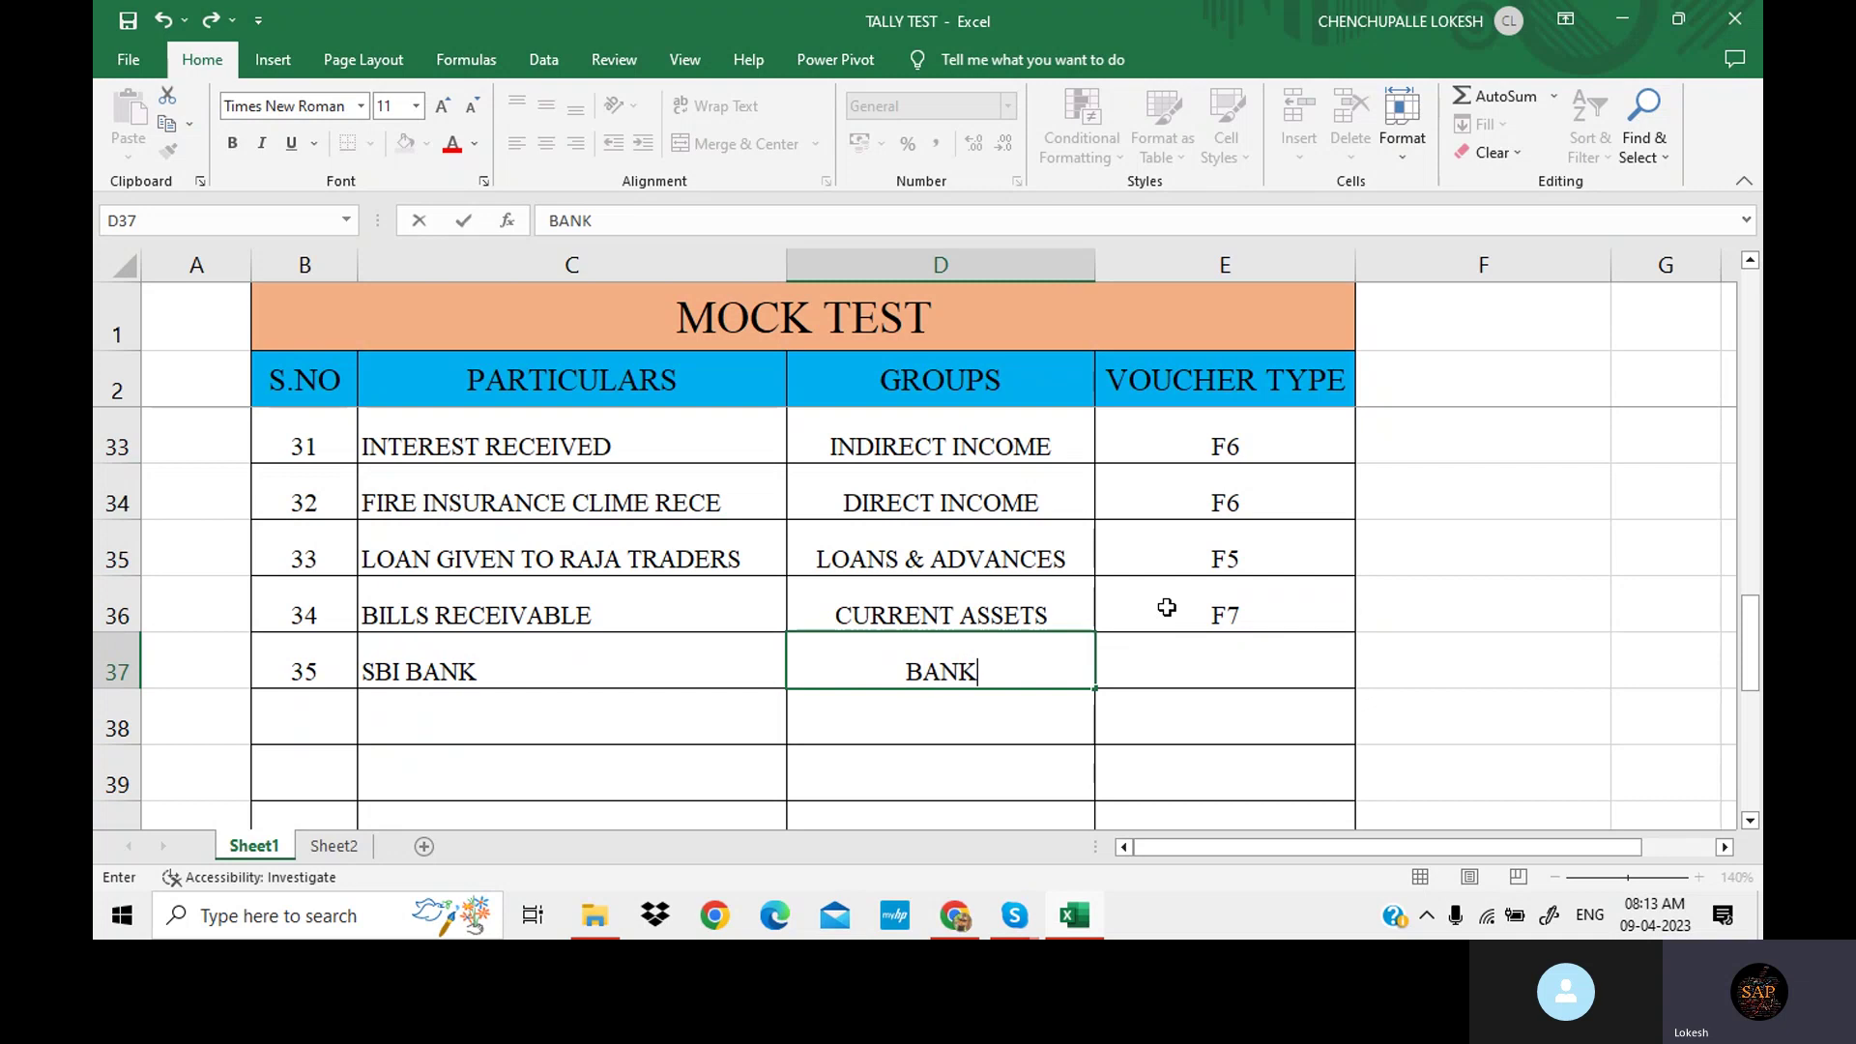
key("Tab")
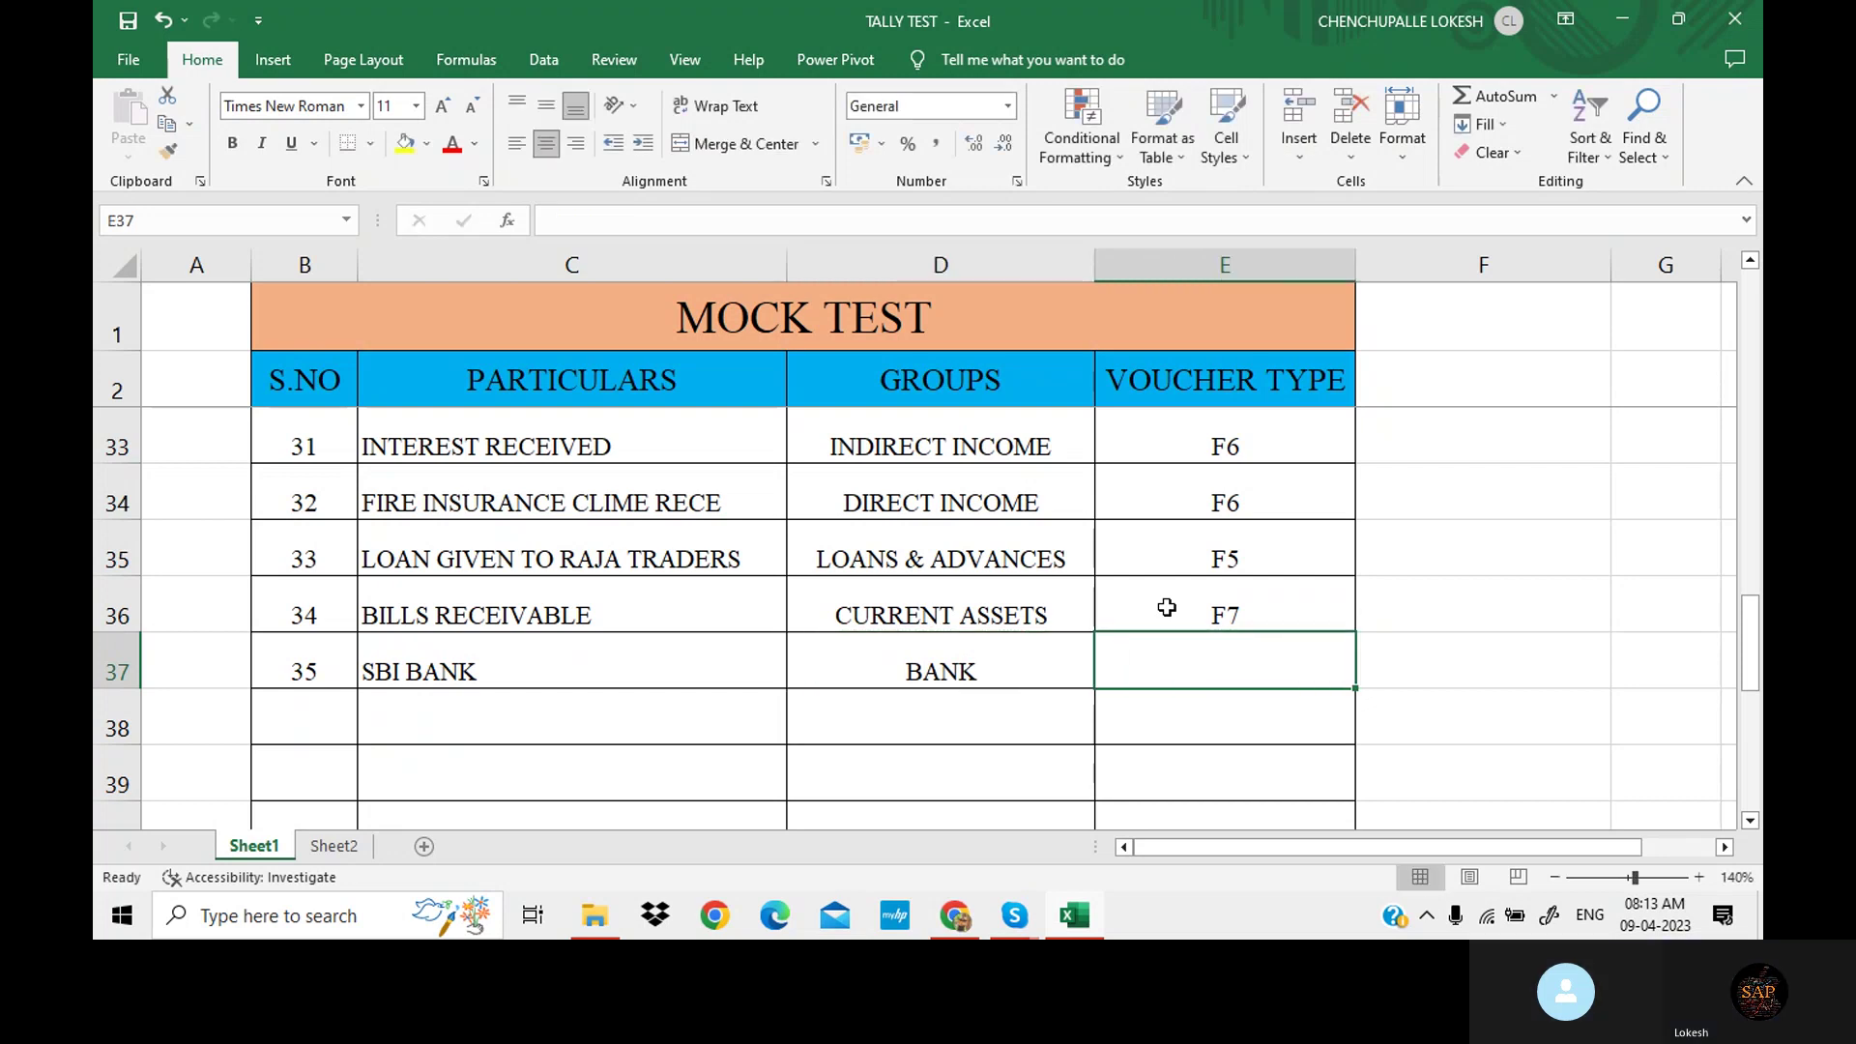
type("F4")
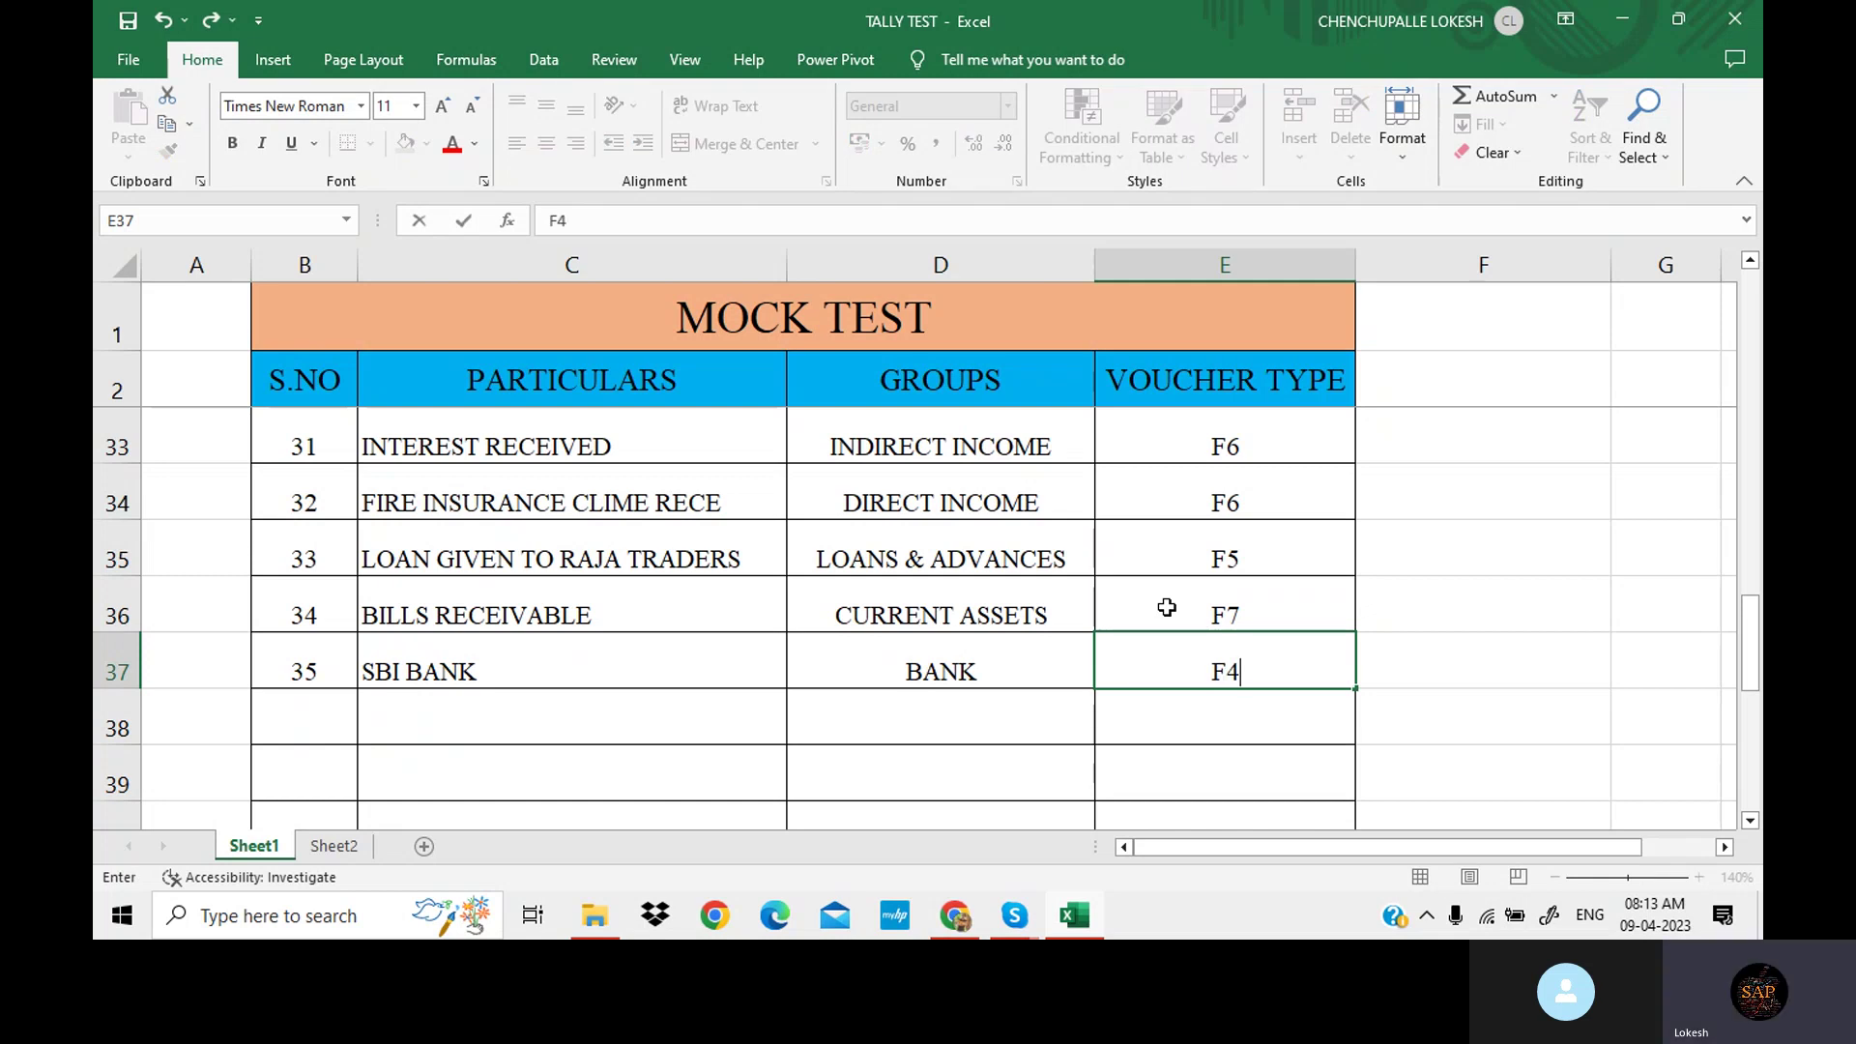
left_click(700, 698)
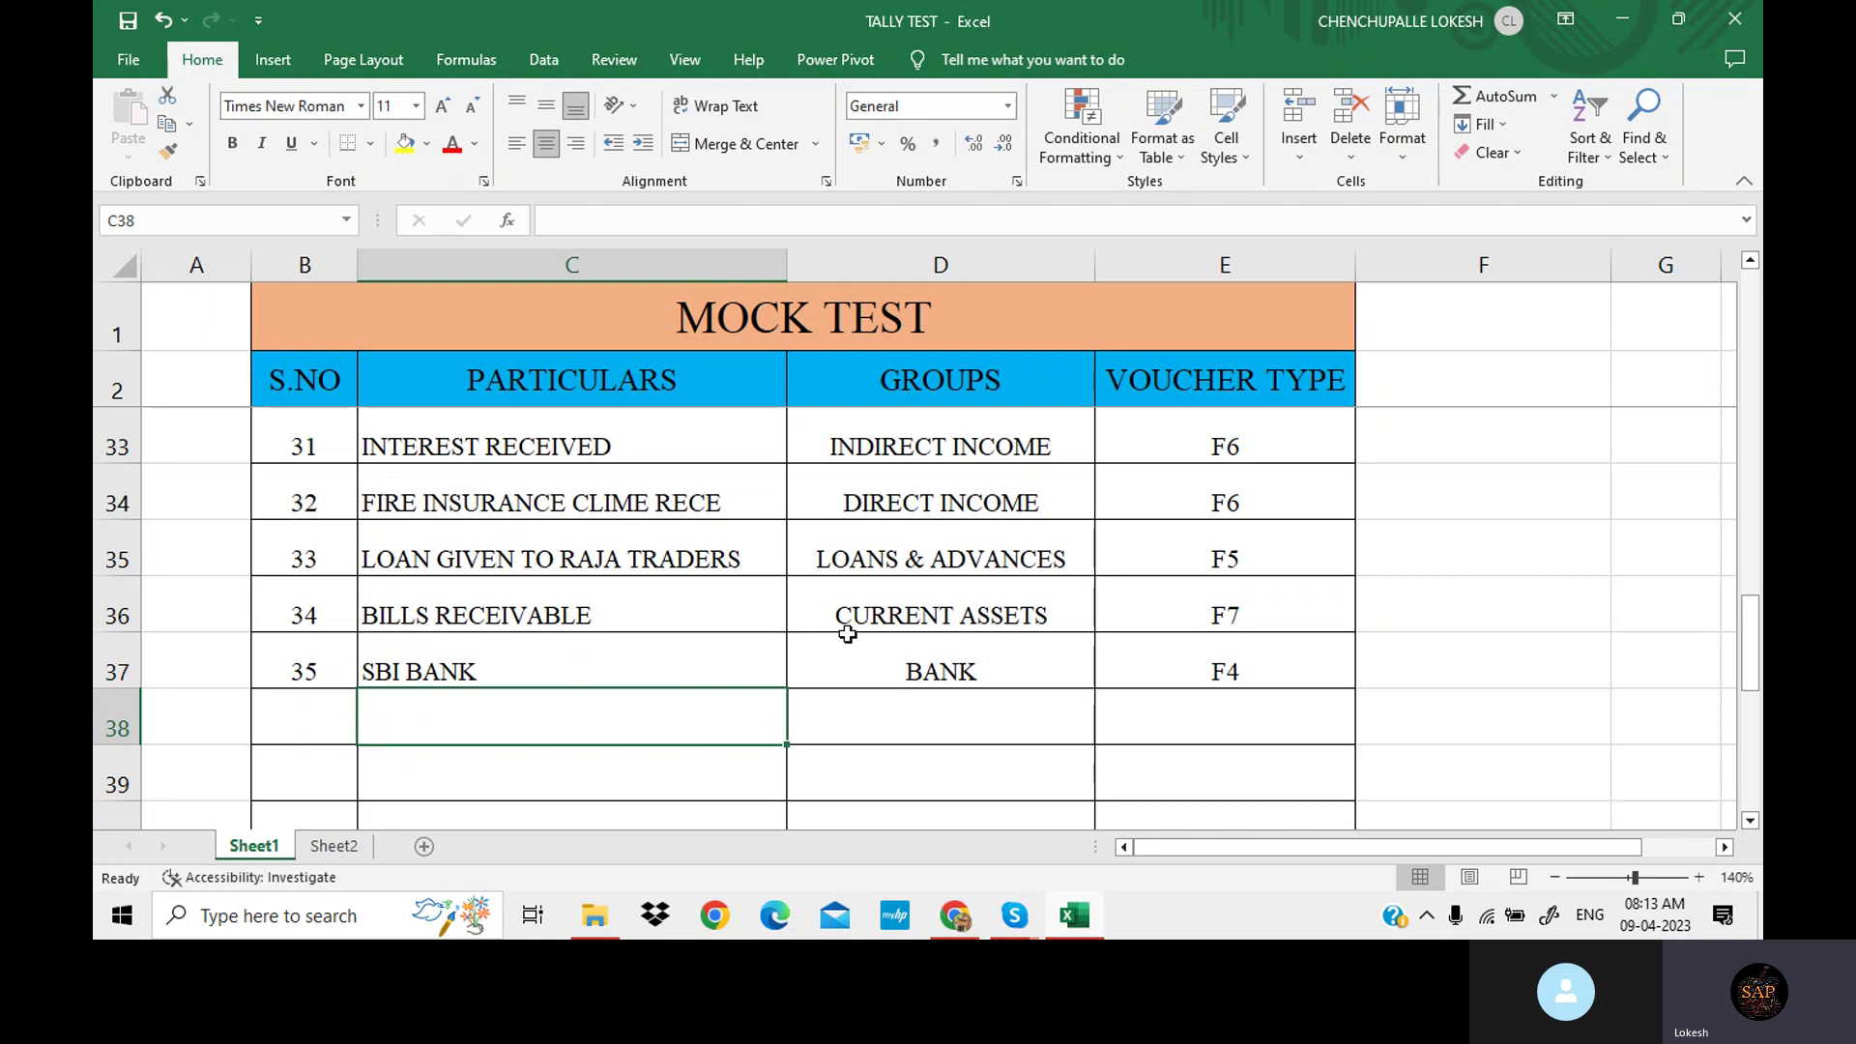
Scroll to the top rows and review entries from CAPITAL through MACHINERY's FIXED ASSET group.
left_click_drag(477, 373, 498, 546)
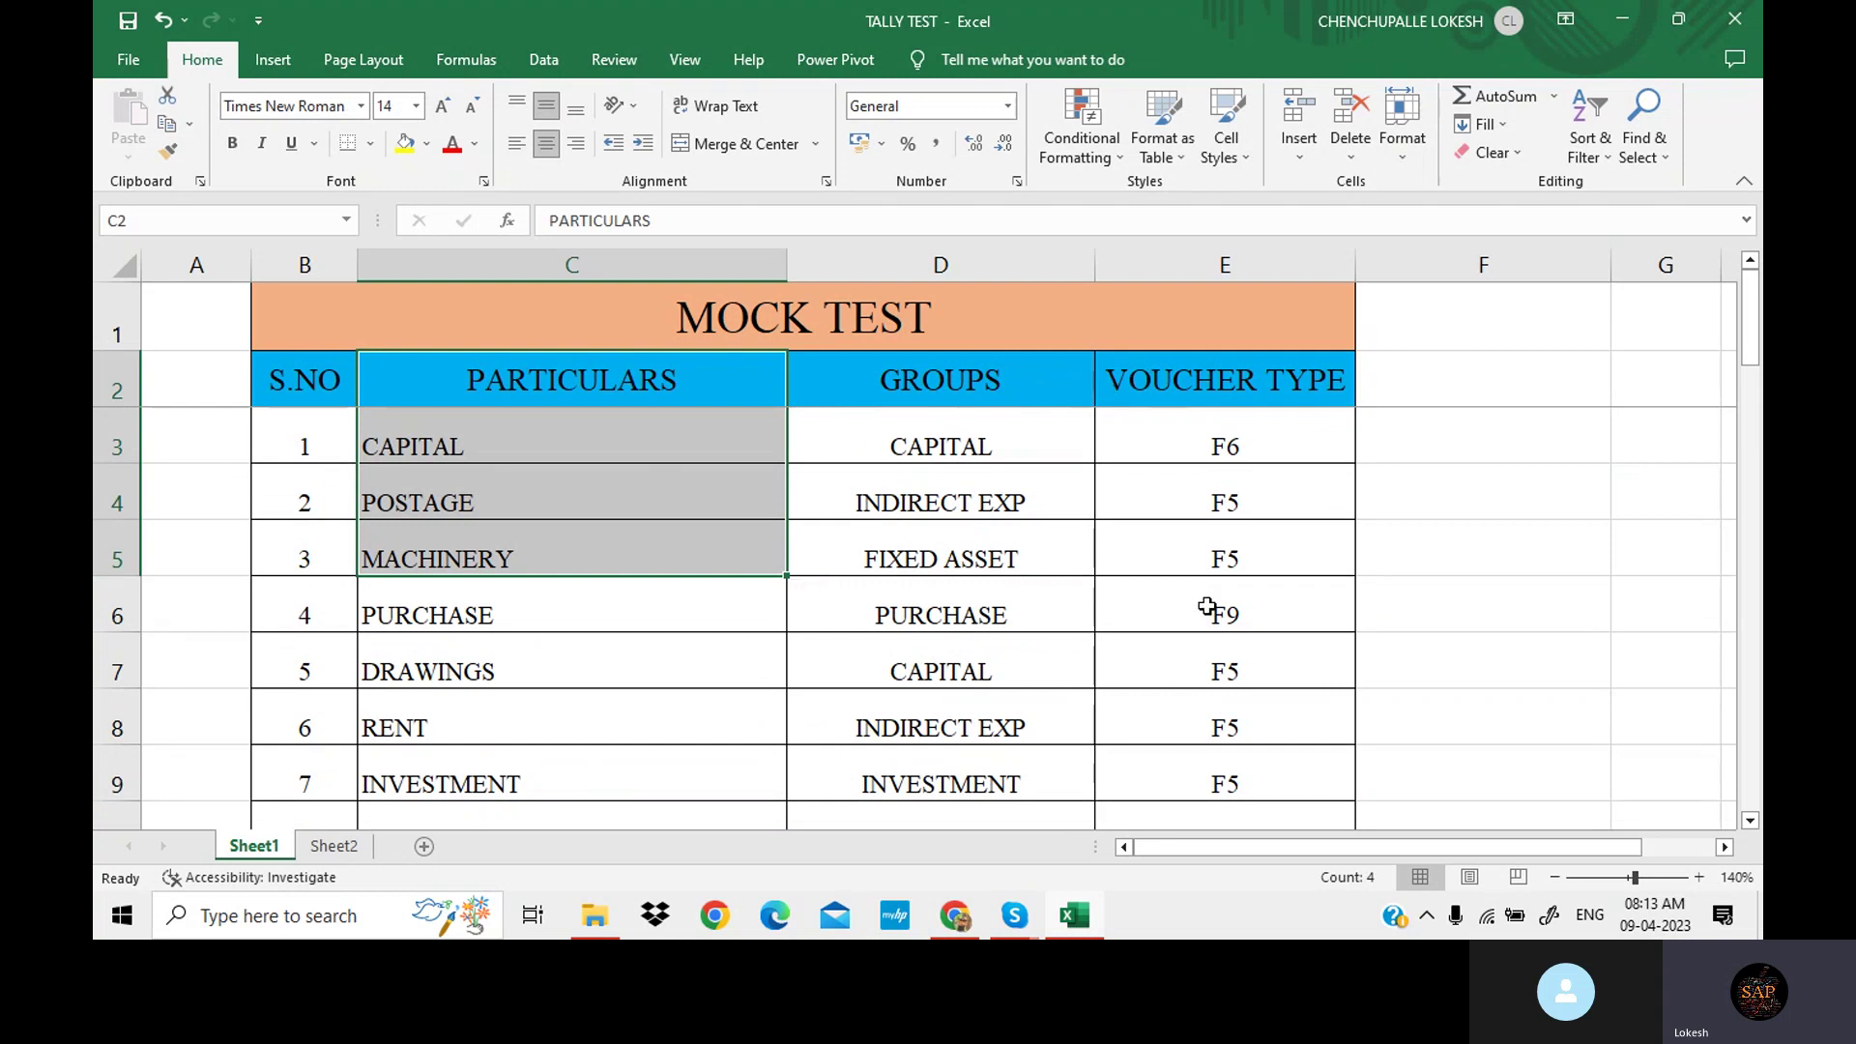
scroll(989, 580, "down", 1)
scroll(989, 580, "up", 1)
left_click(1046, 534)
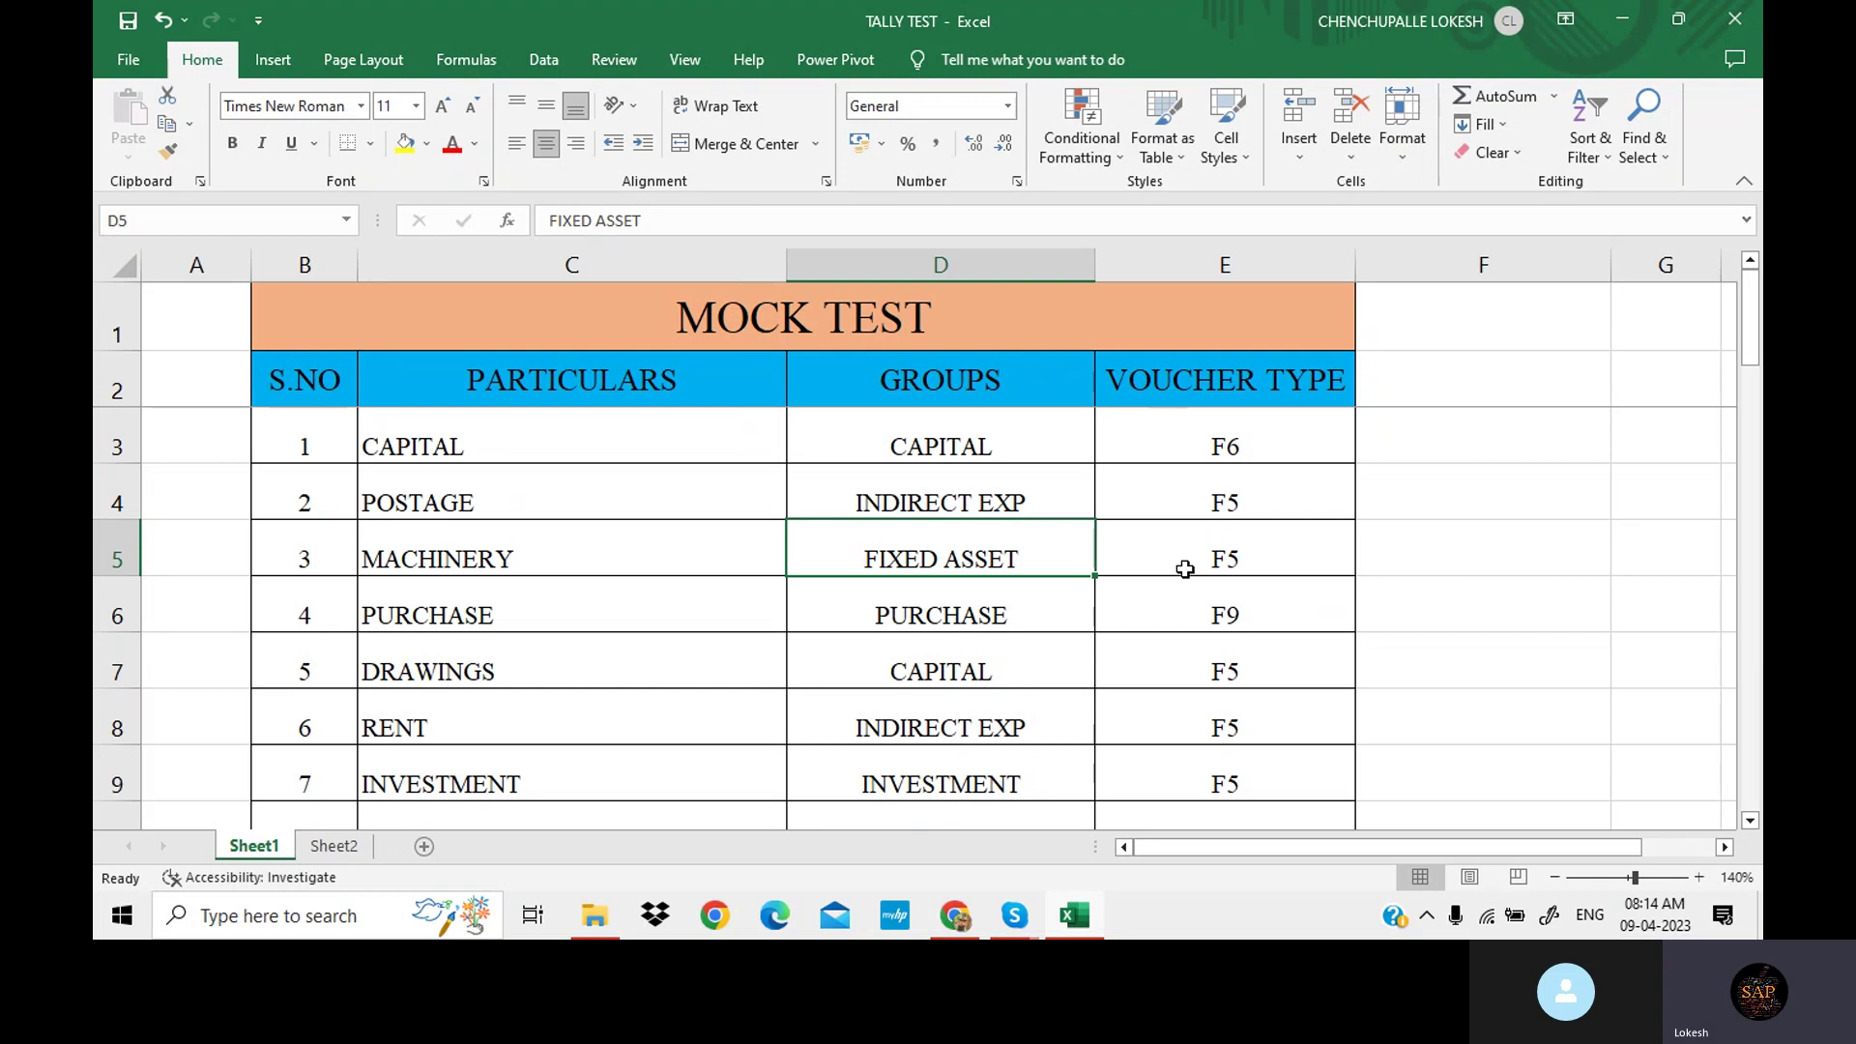
Bring Chrome forward and load tallysolutions.com in a new tab using the address autocompletion.
mouse_move(961, 924)
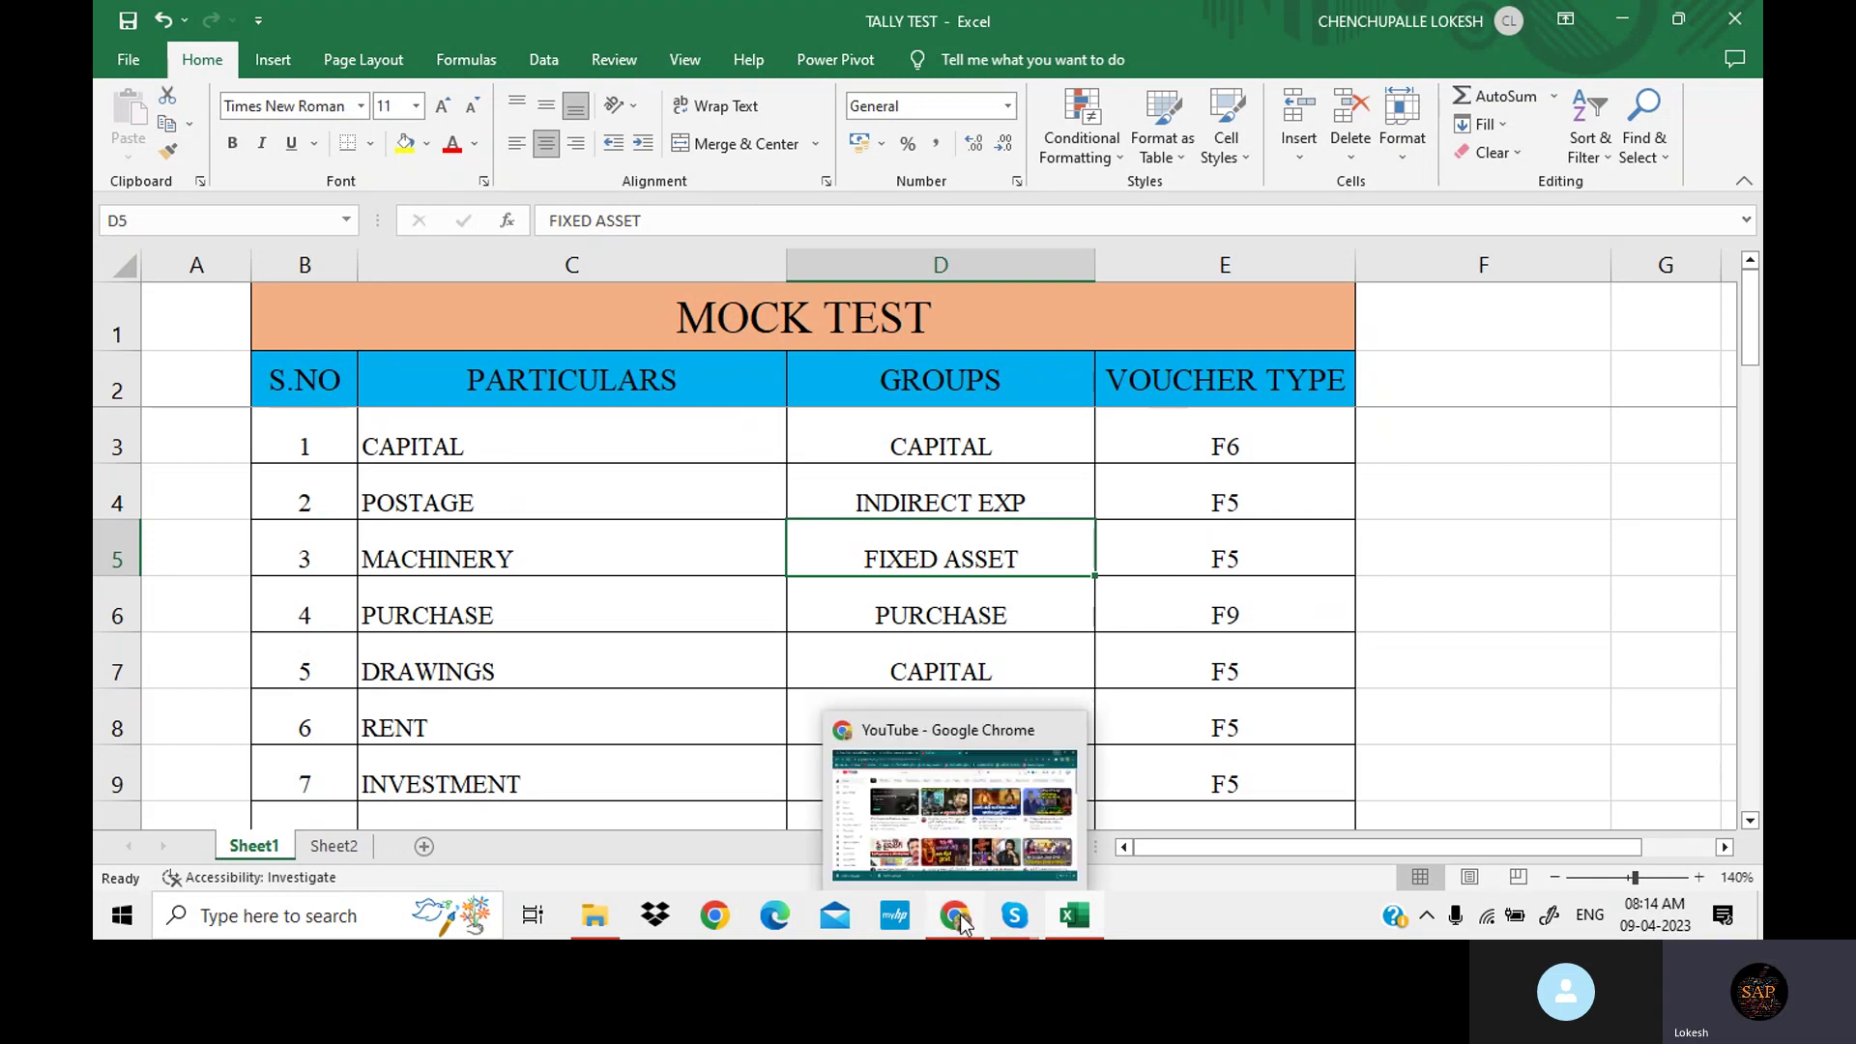
left_click(954, 808)
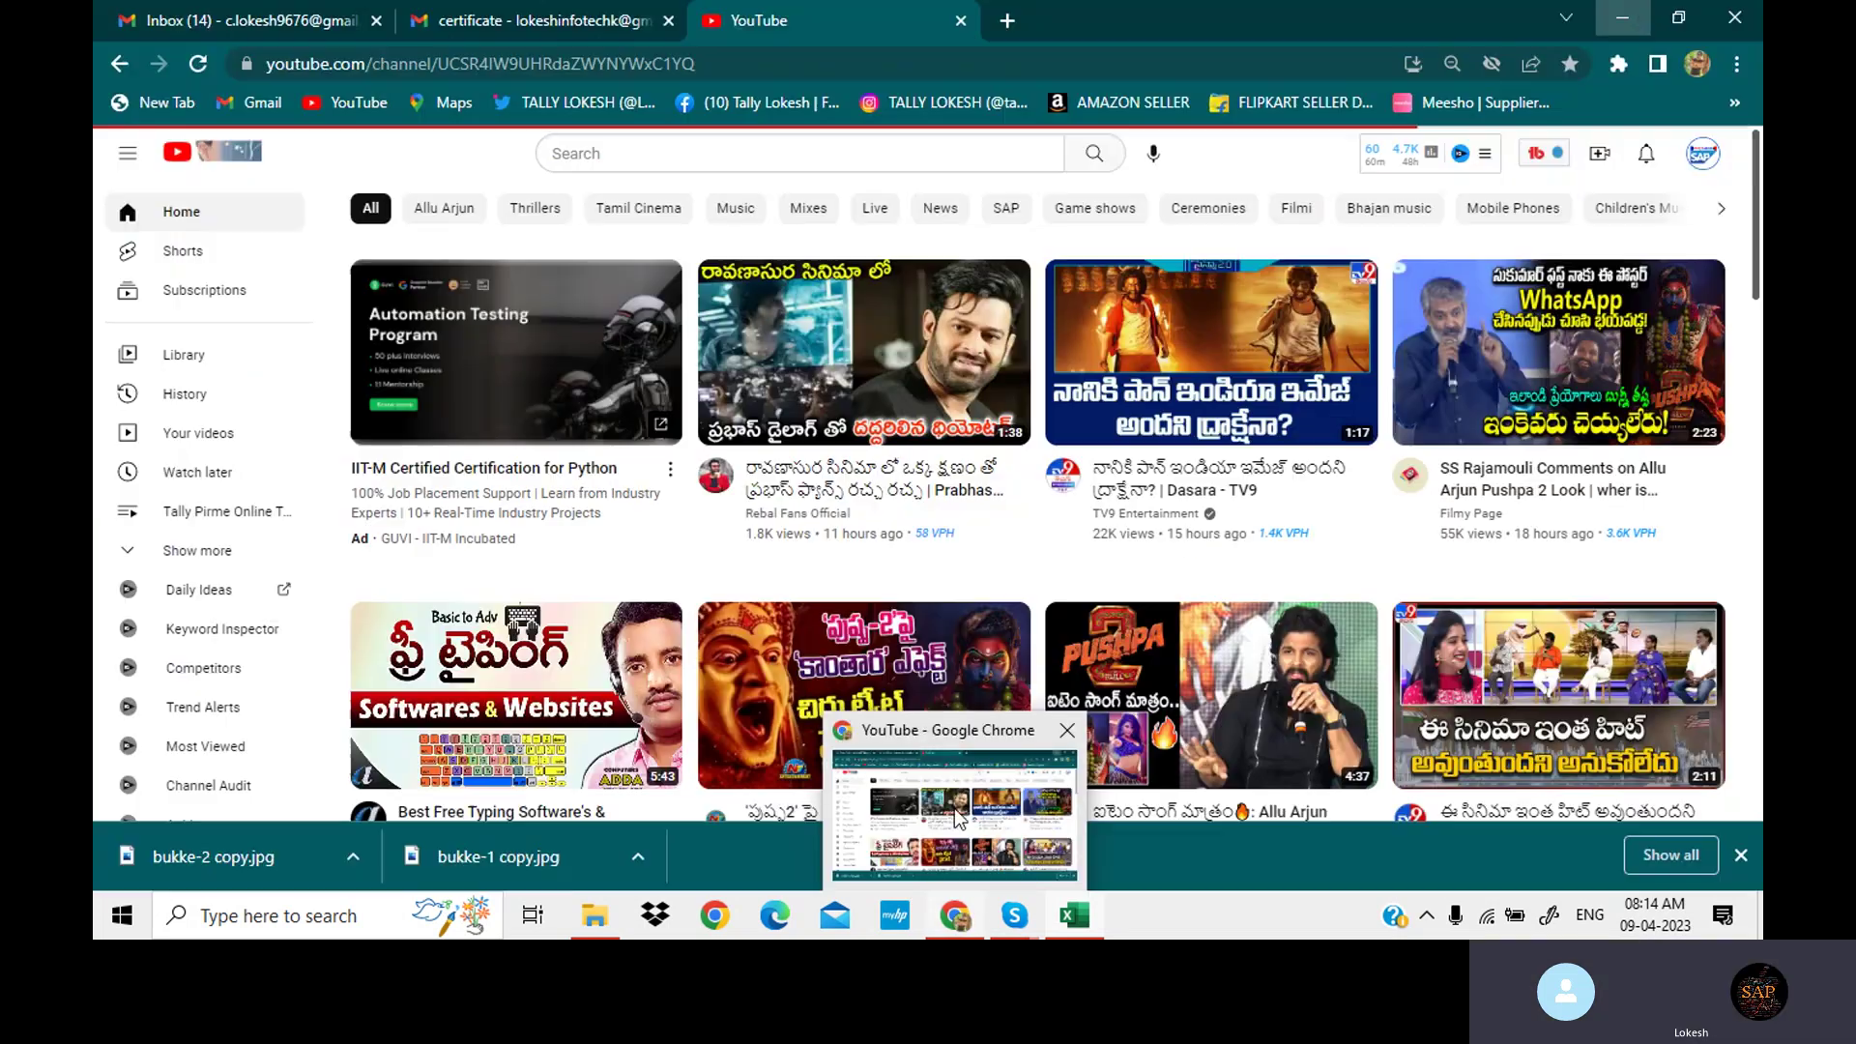
key("ctrl+t")
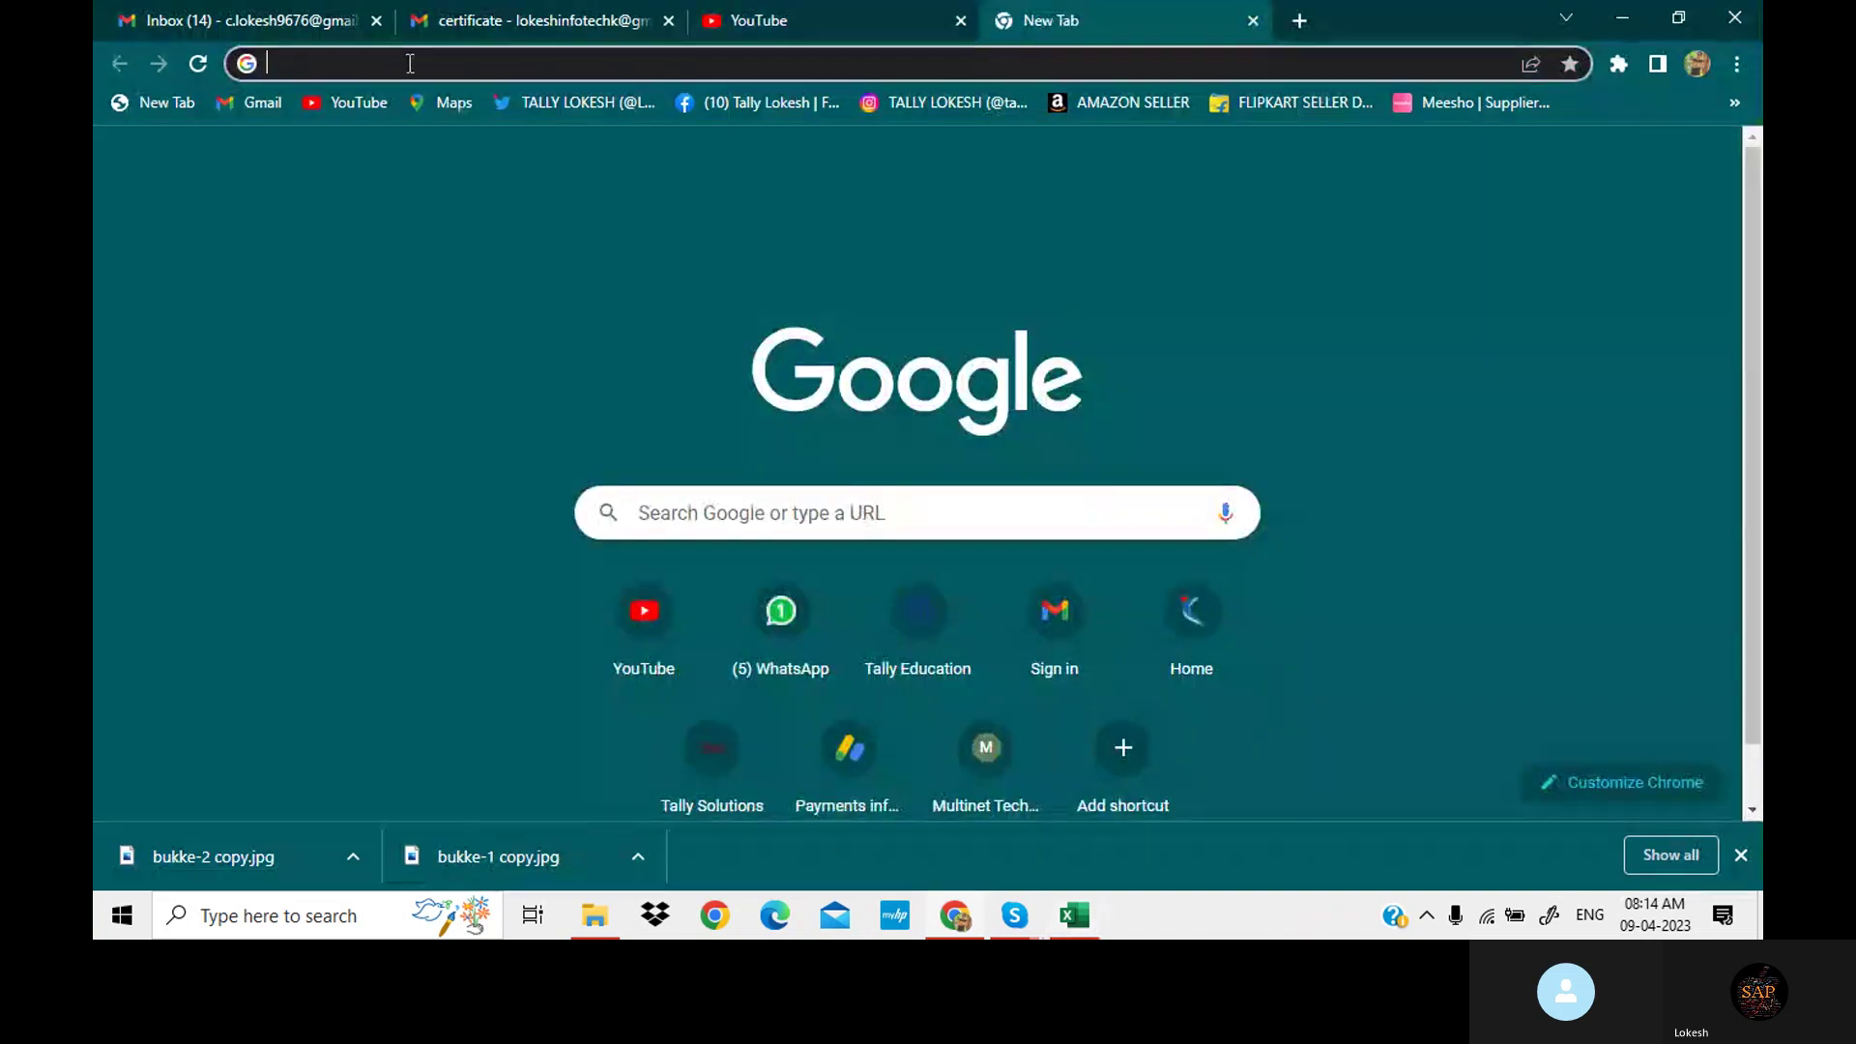
type("T")
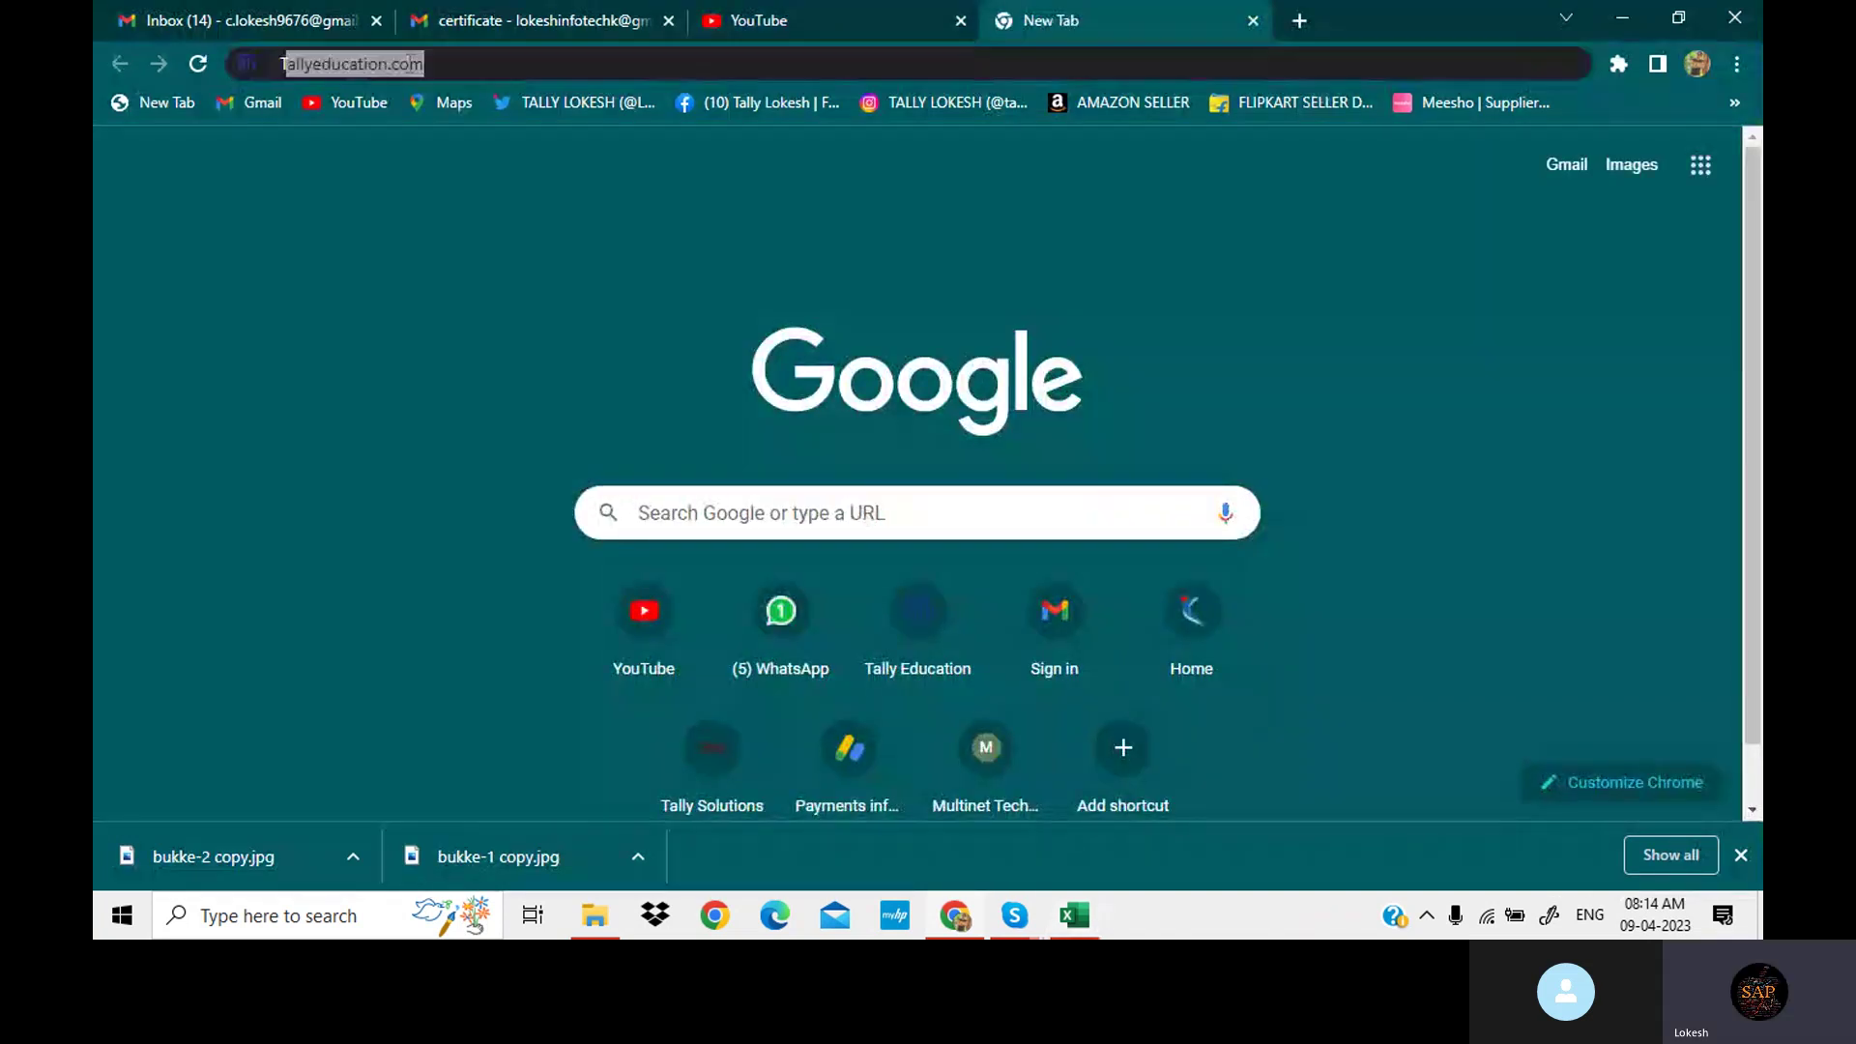
type("LL")
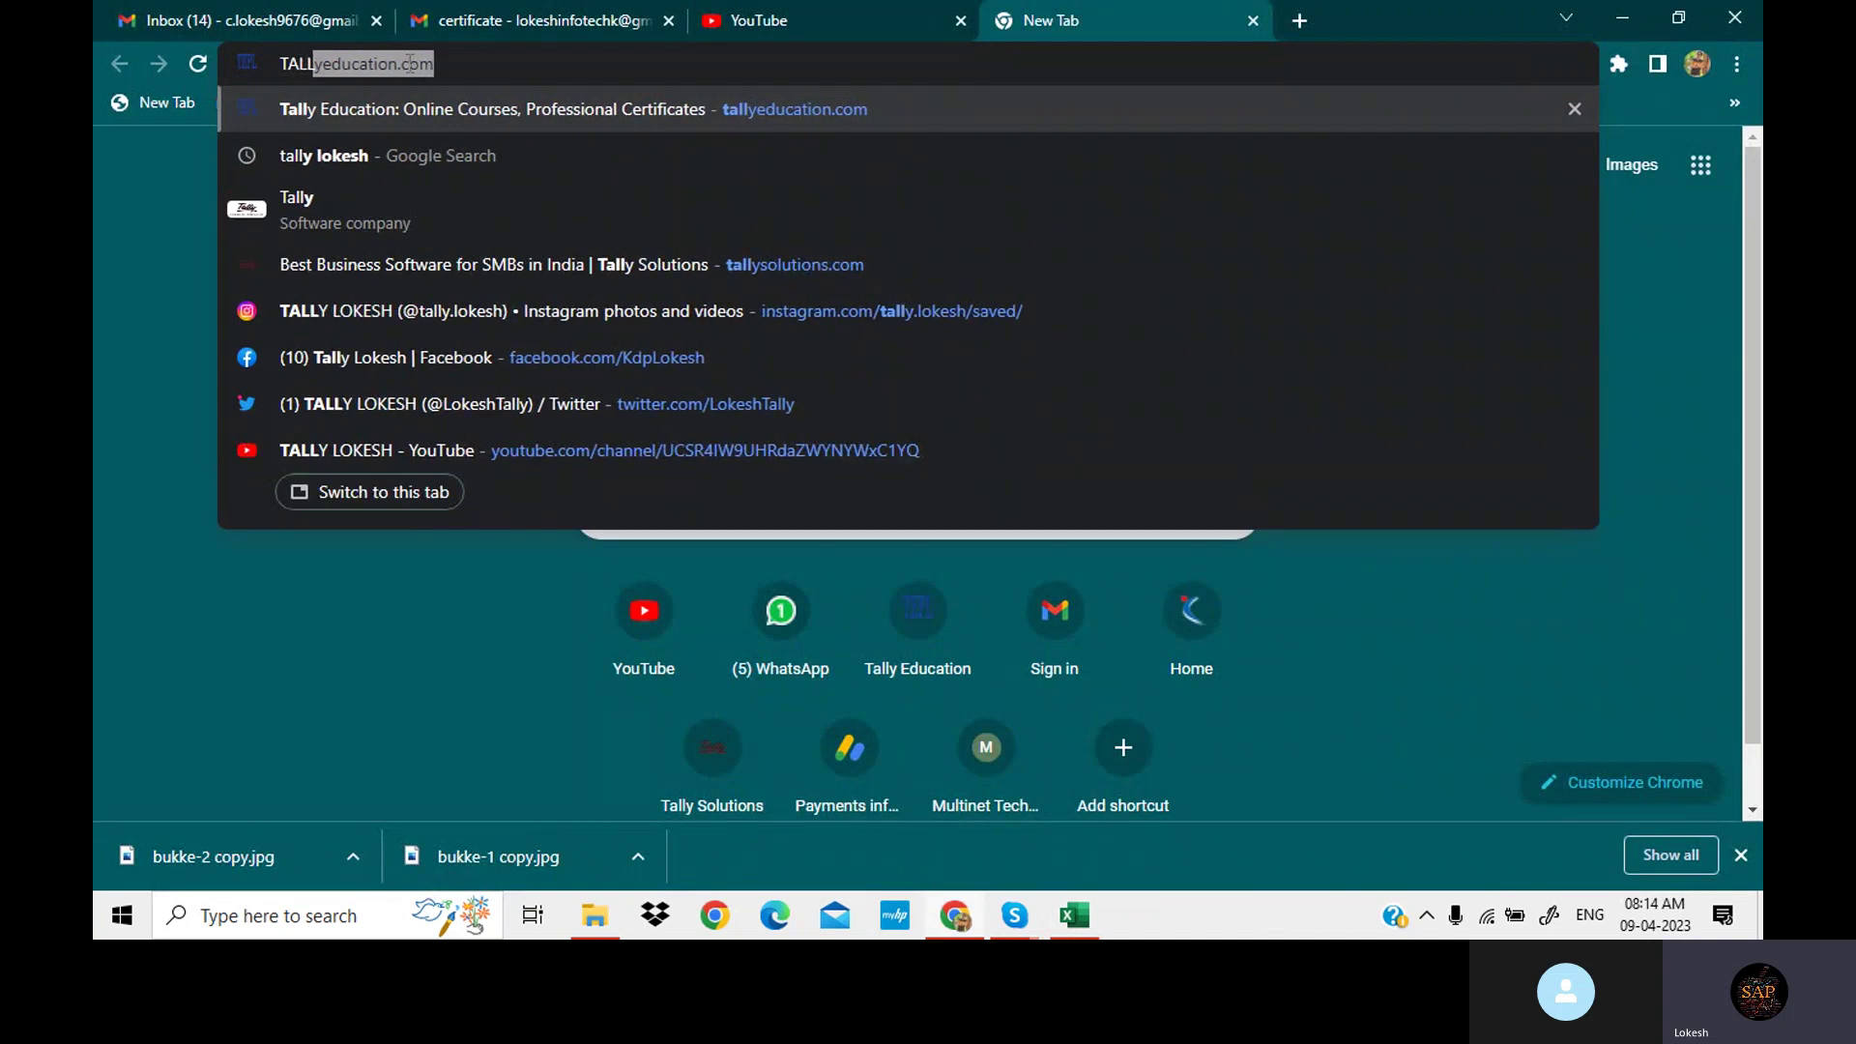
type("YSO")
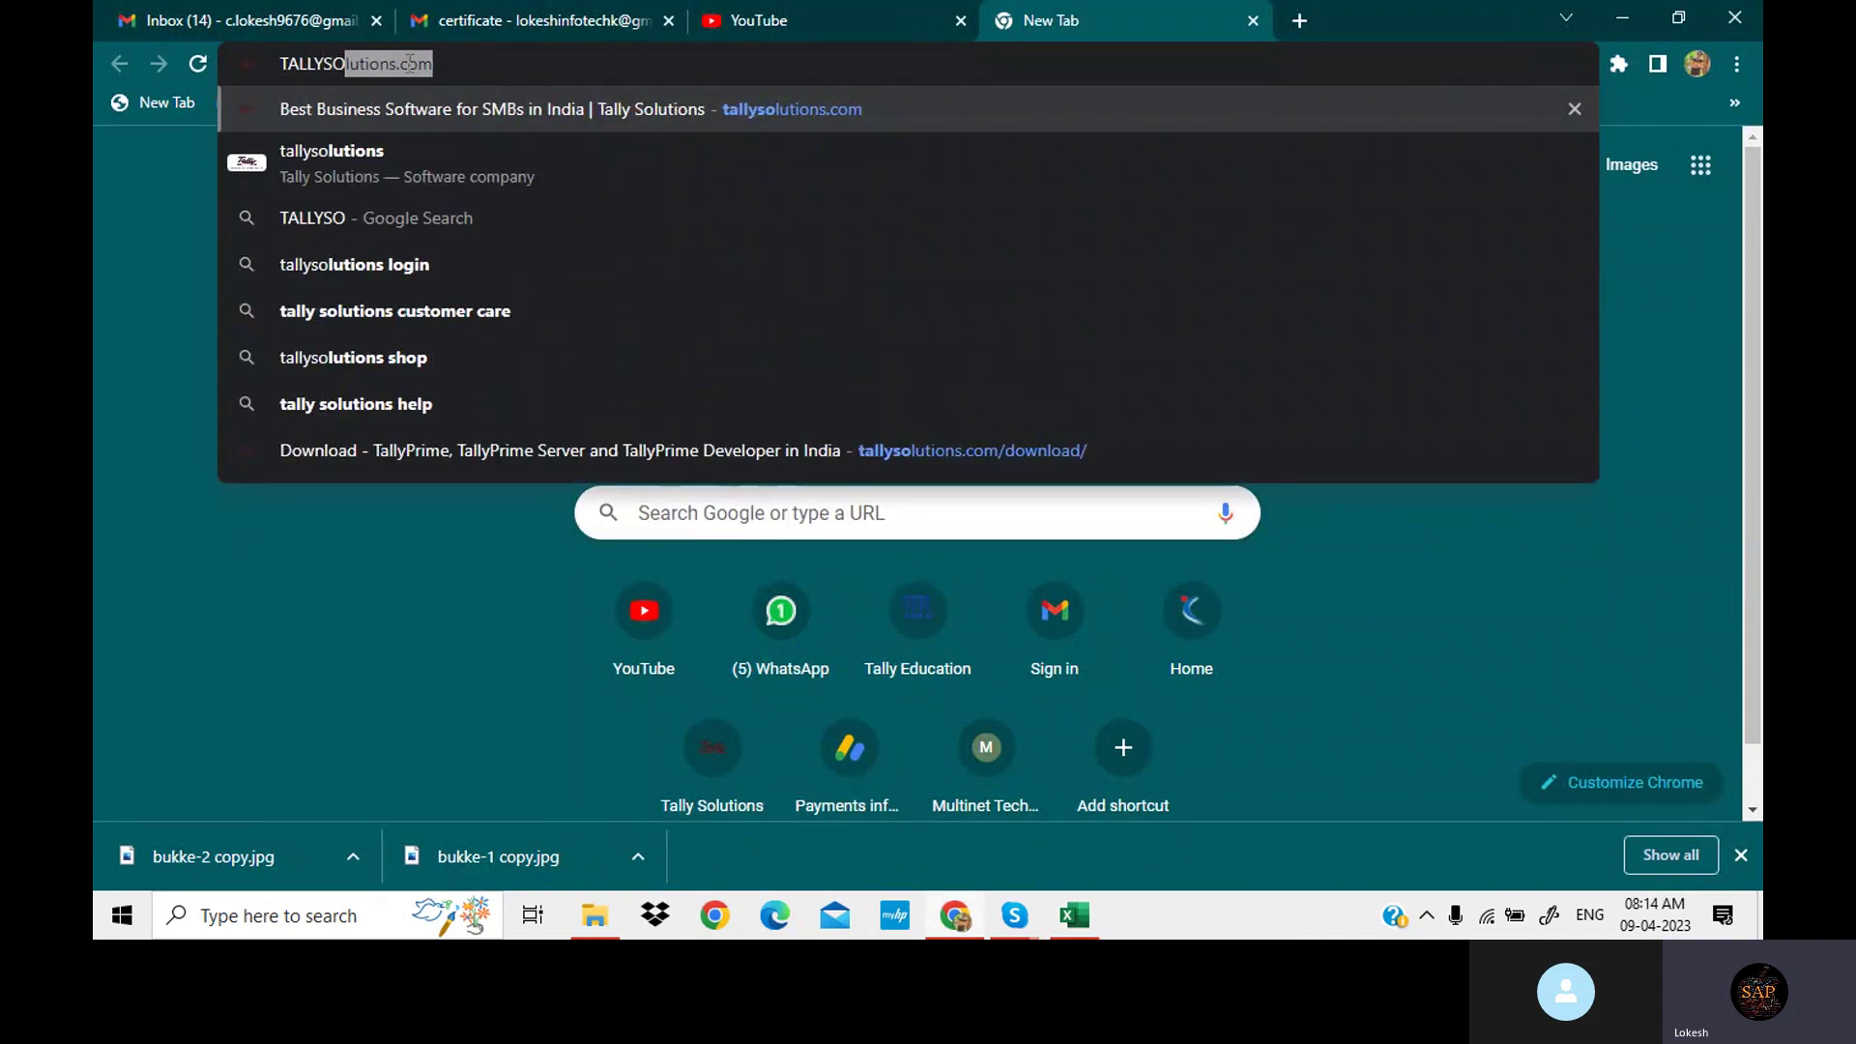
left_click(410, 62)
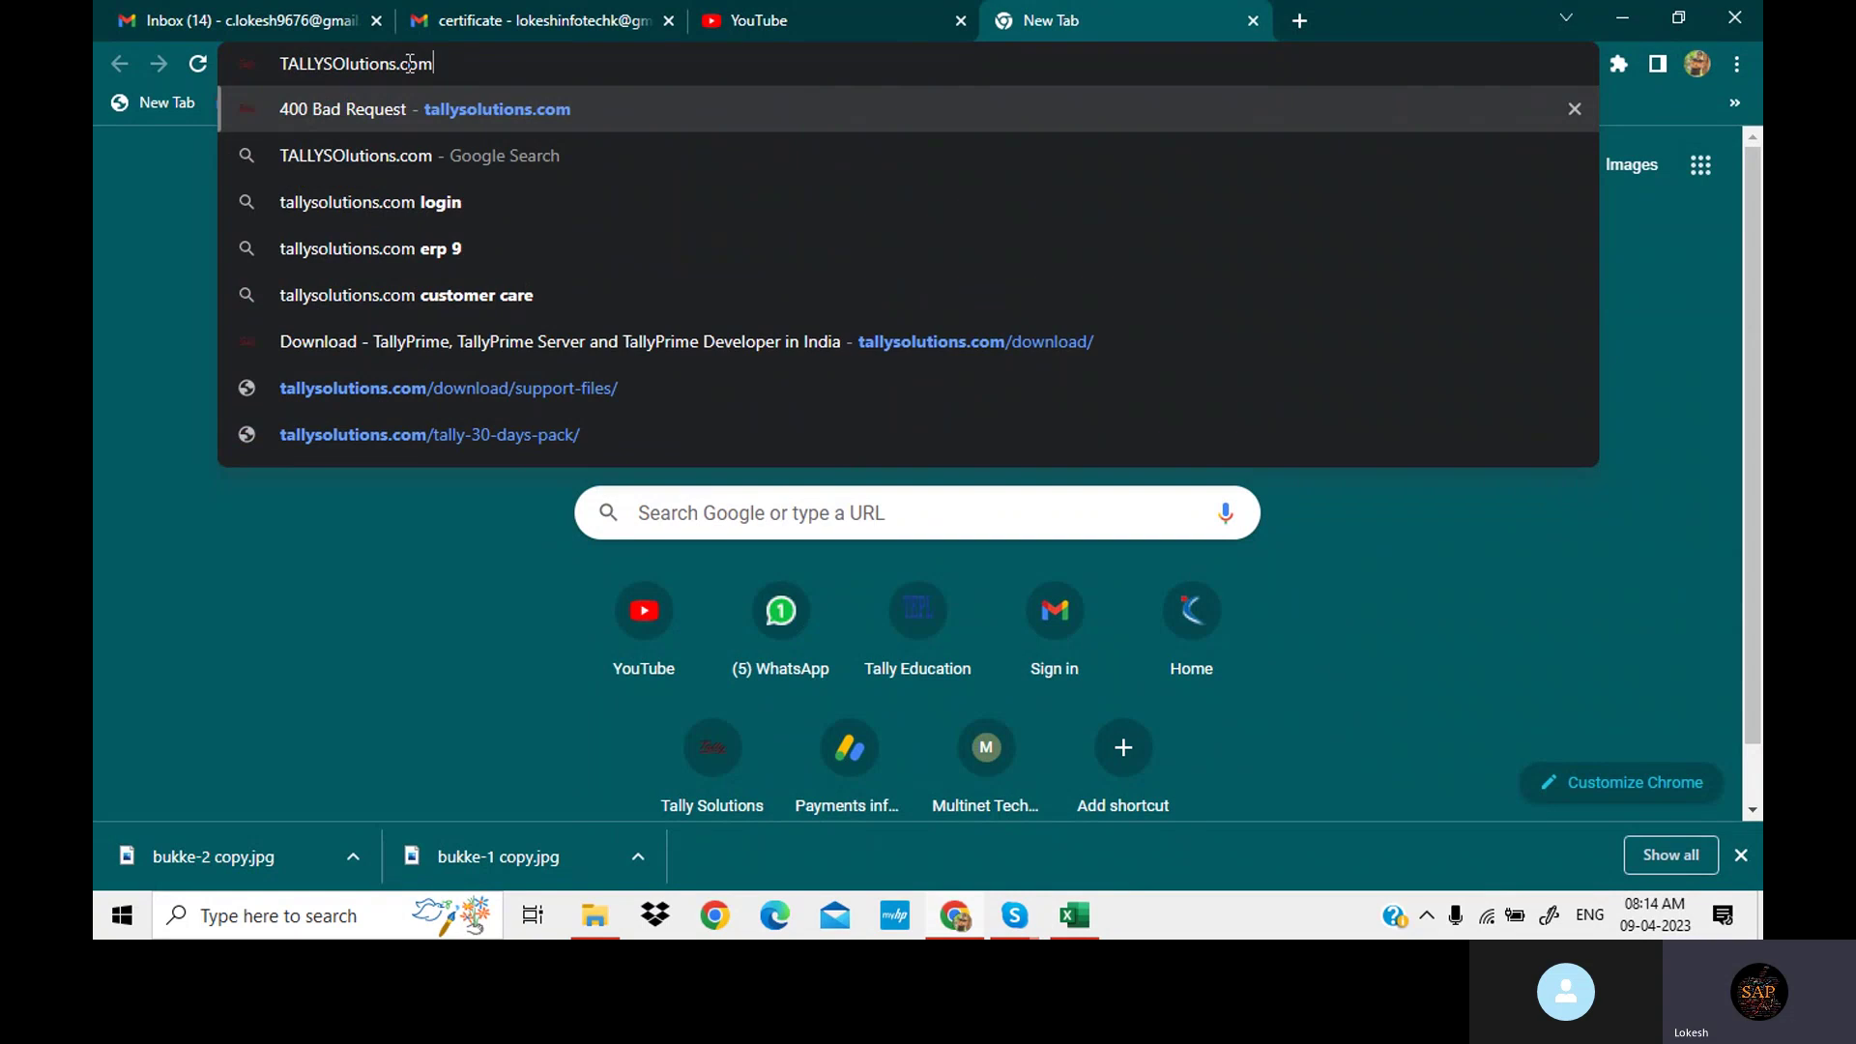
key("Return")
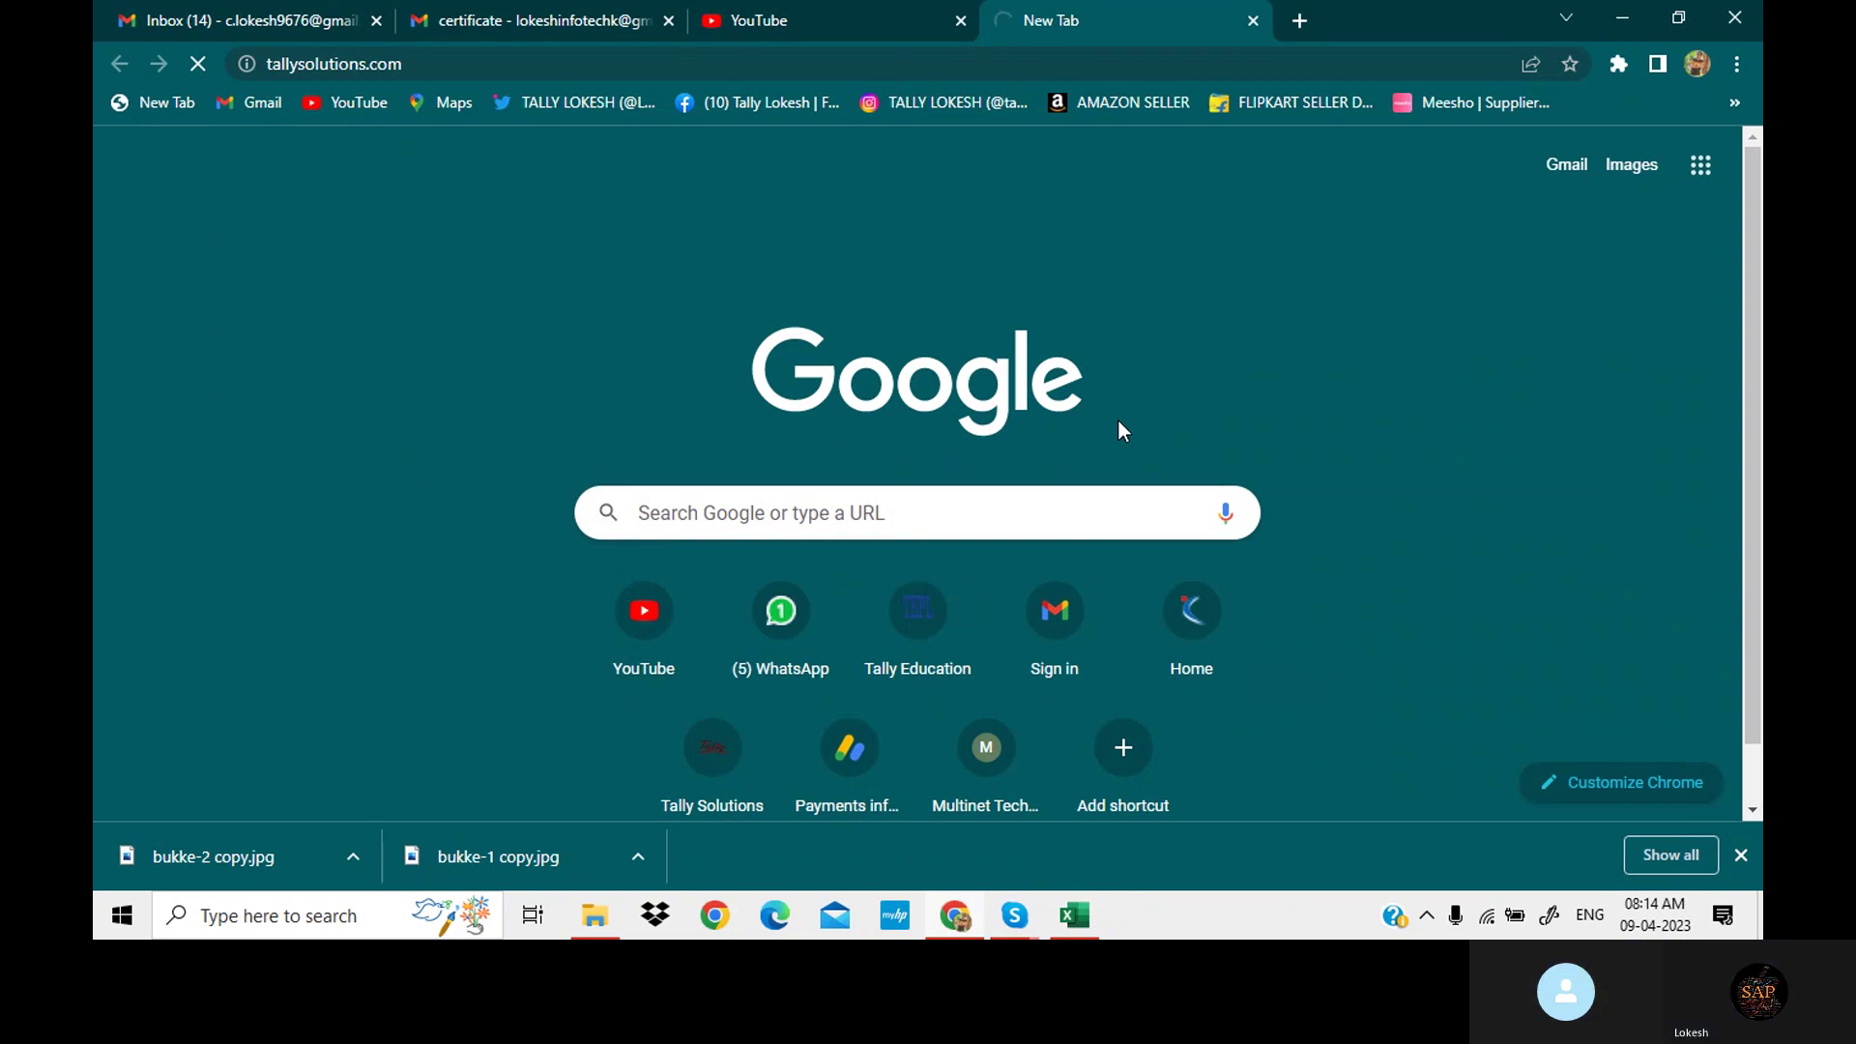
Dismiss the downloads shelf, reload the timed-out tallysolutions.com page, and select its address.
left_click(1741, 856)
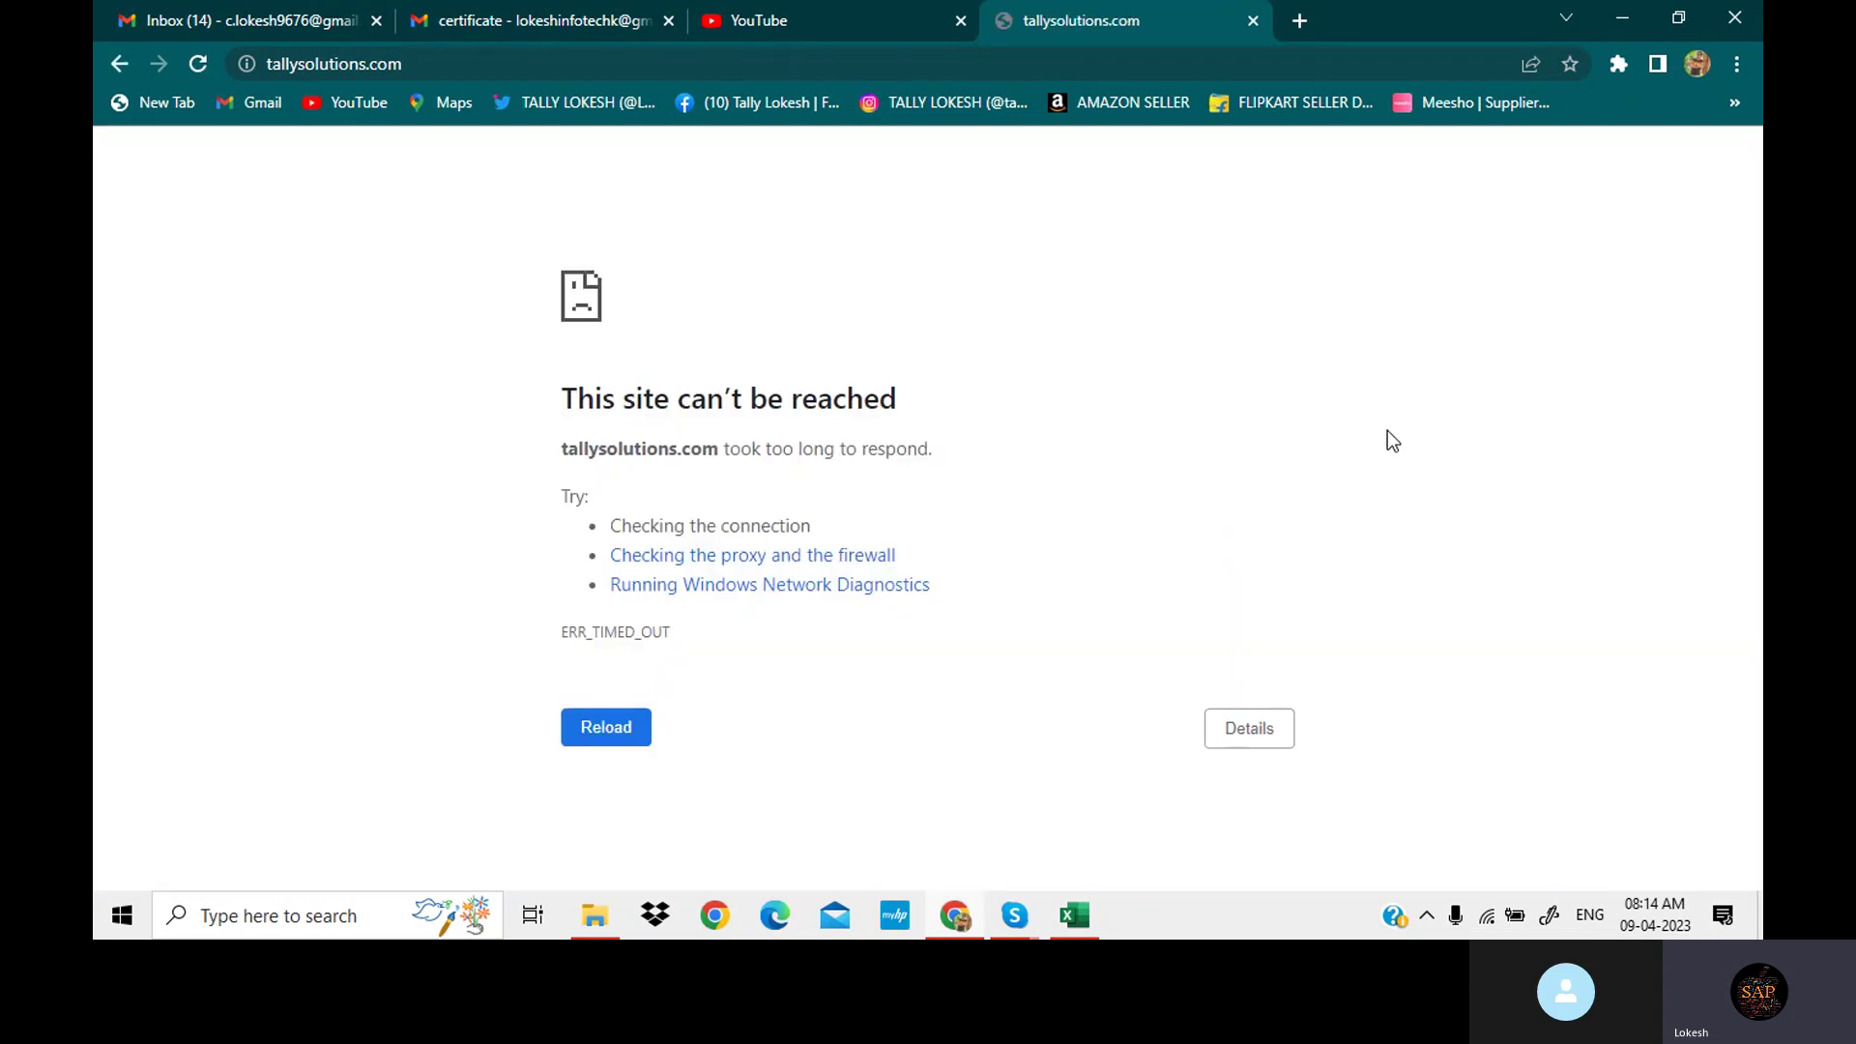
key("F5")
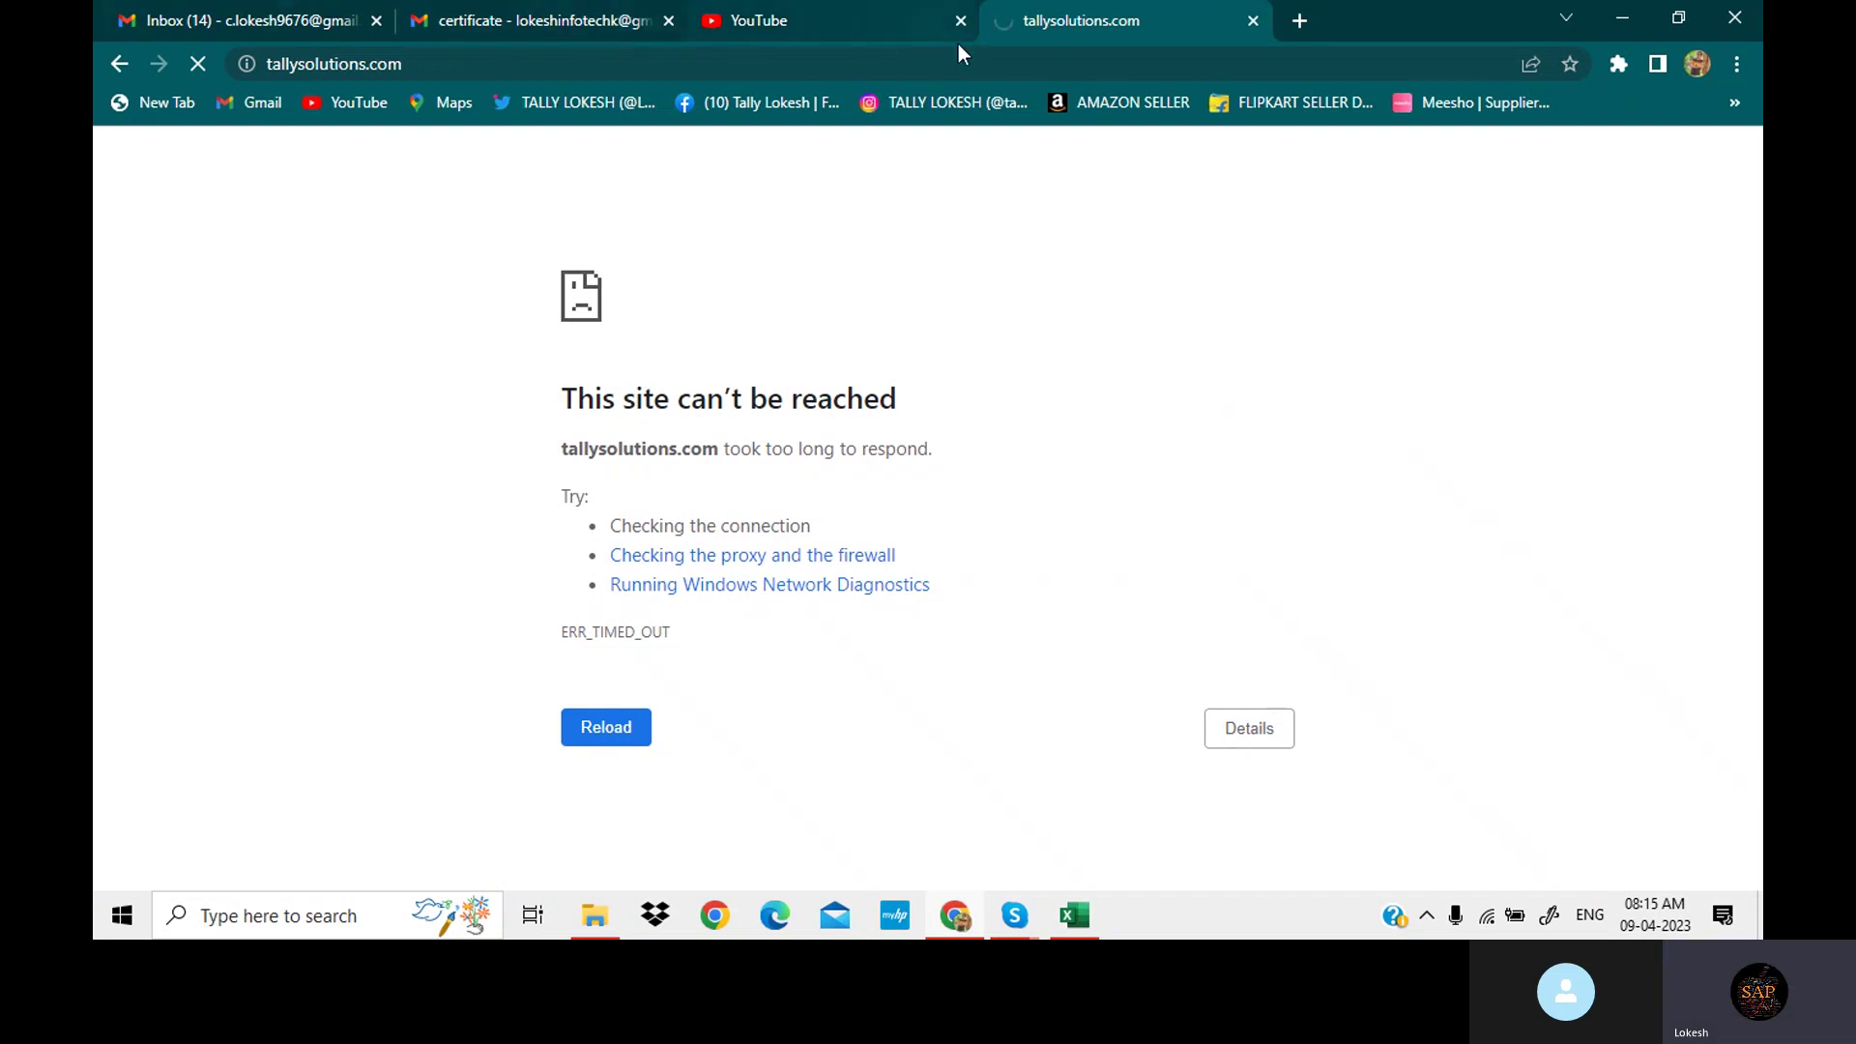
left_click(461, 55)
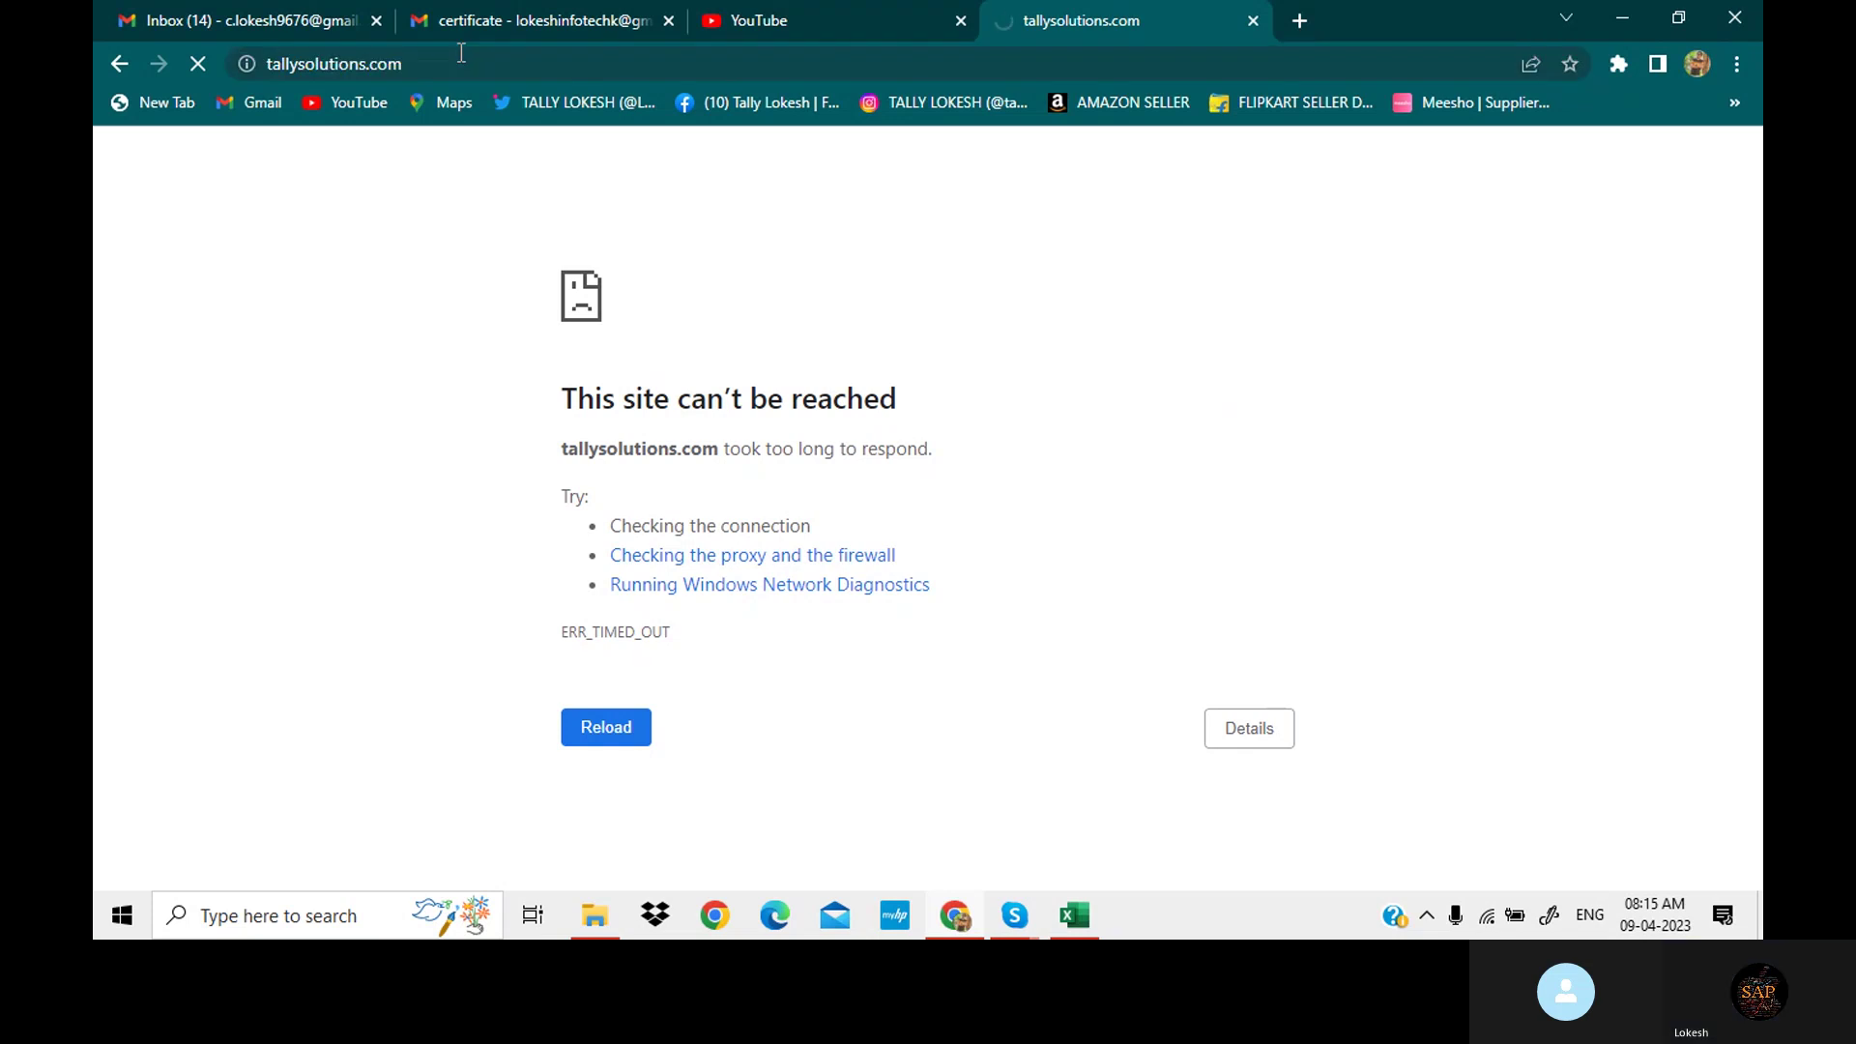
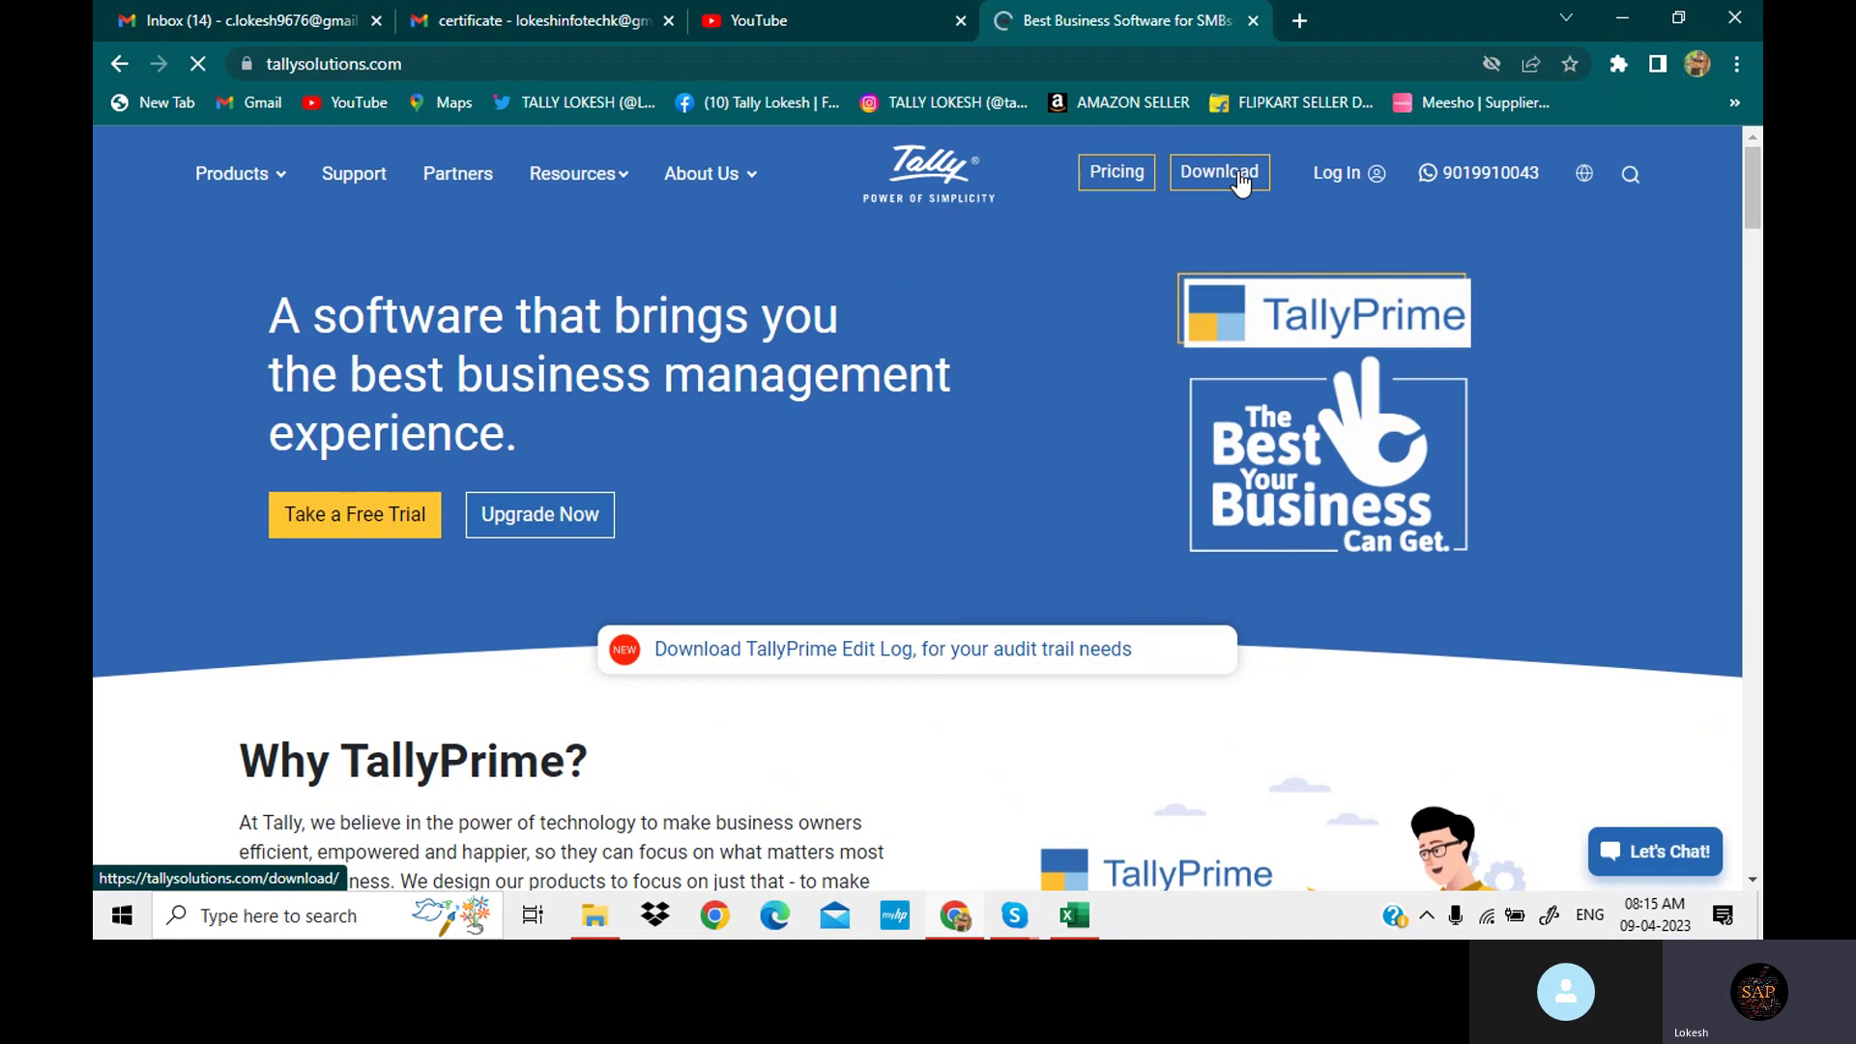
Download the TallyPrime Rel 2.1 installer from the tallysolutions.com Download page.
left_click(1238, 176)
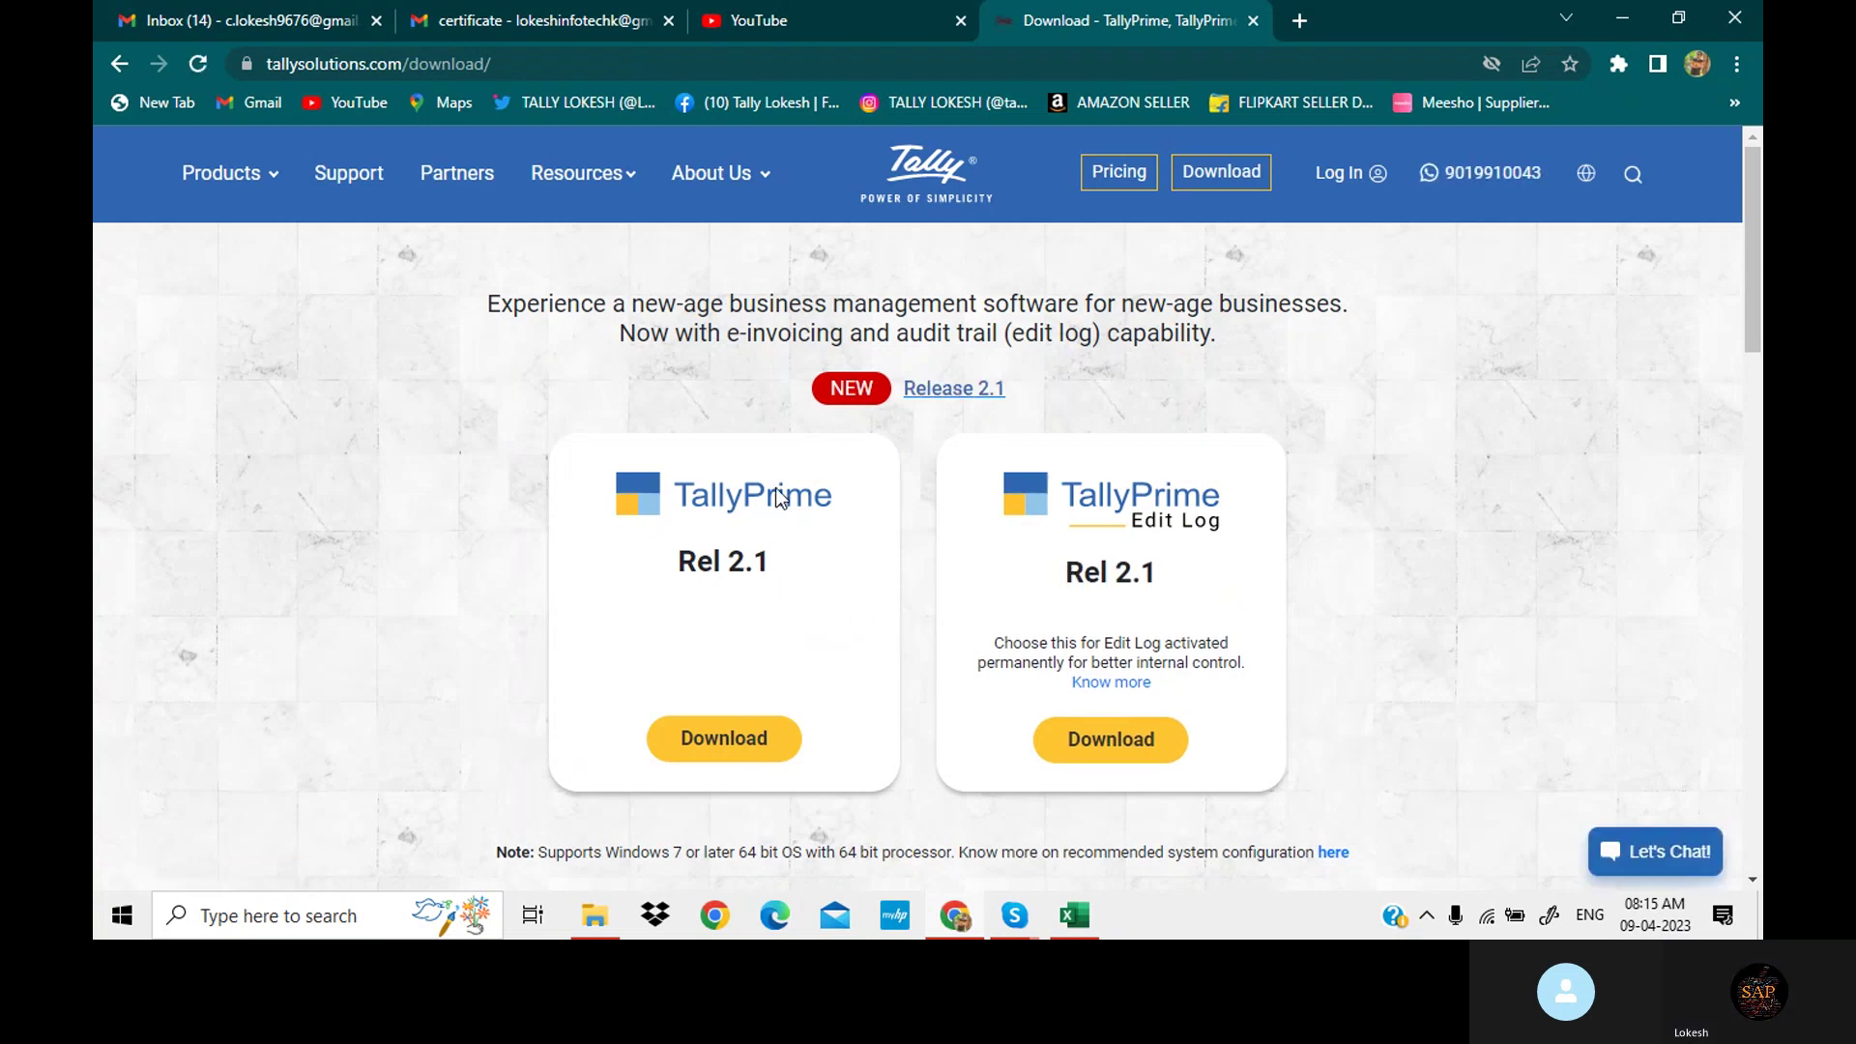
scroll(788, 491, "down", 2)
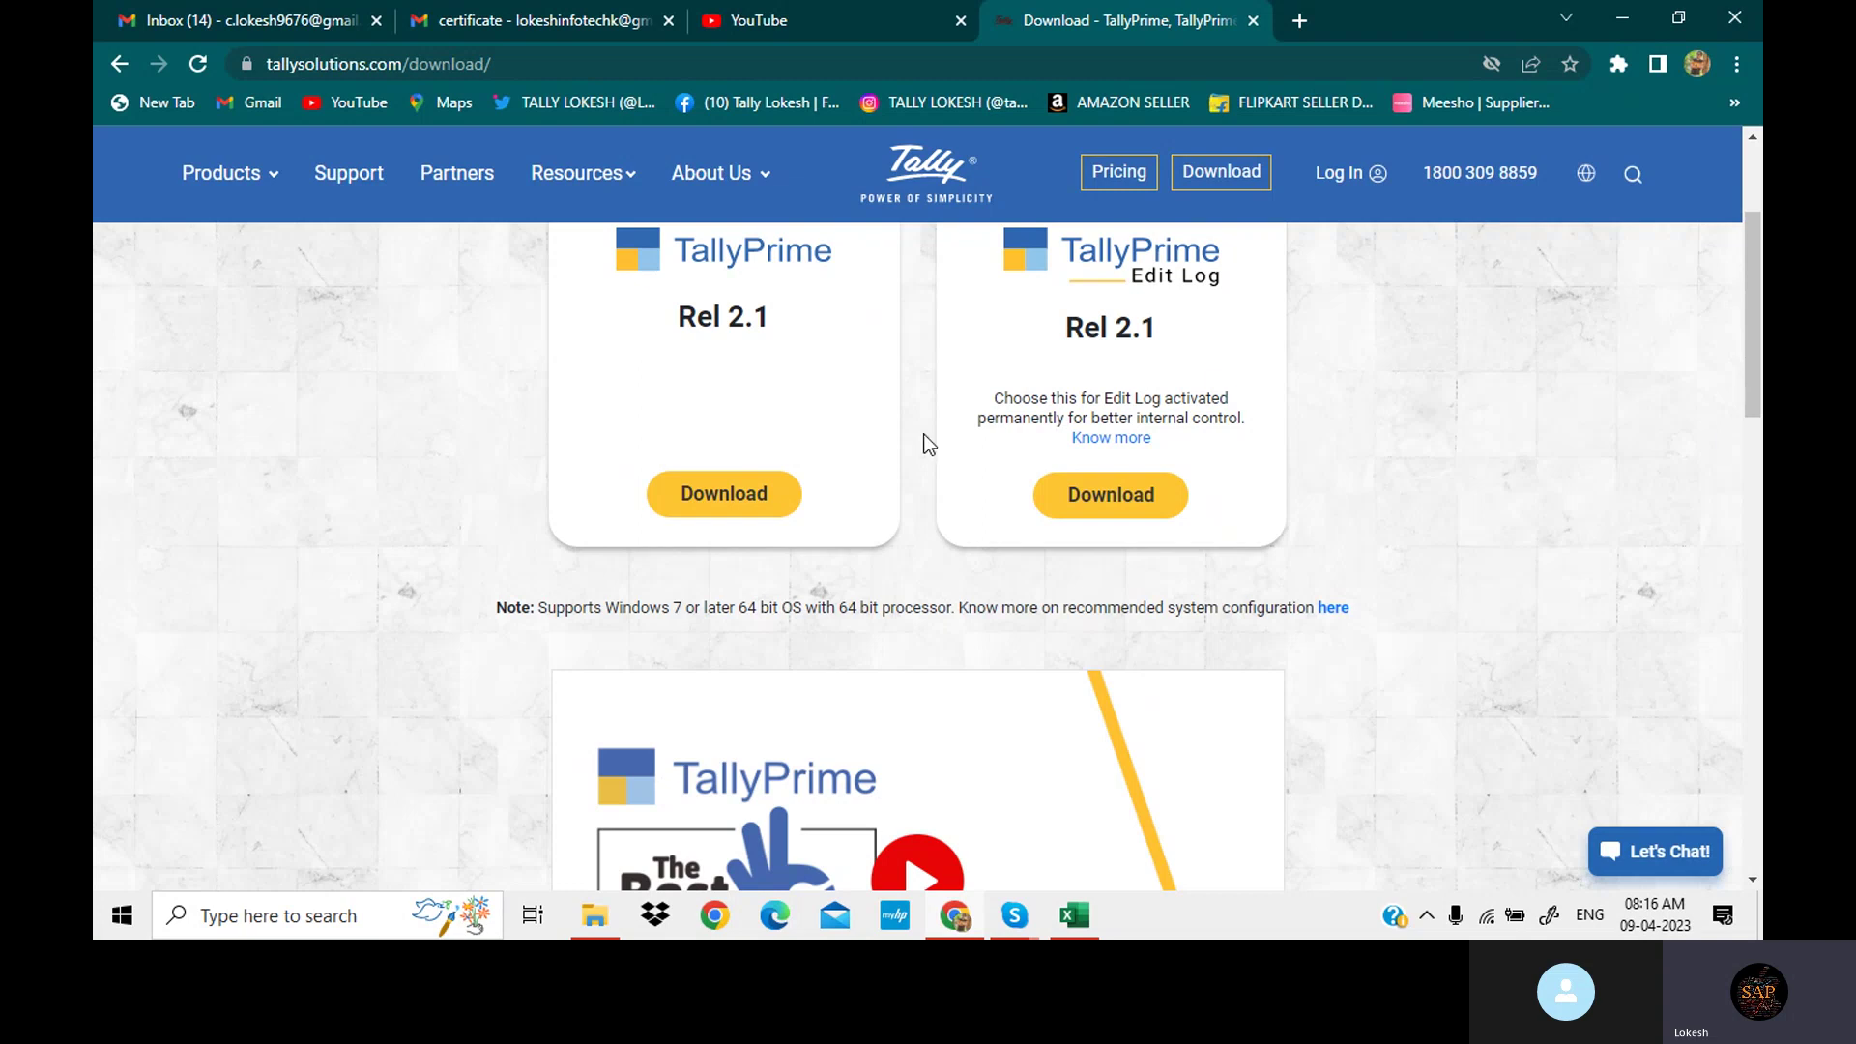
left_click(742, 503)
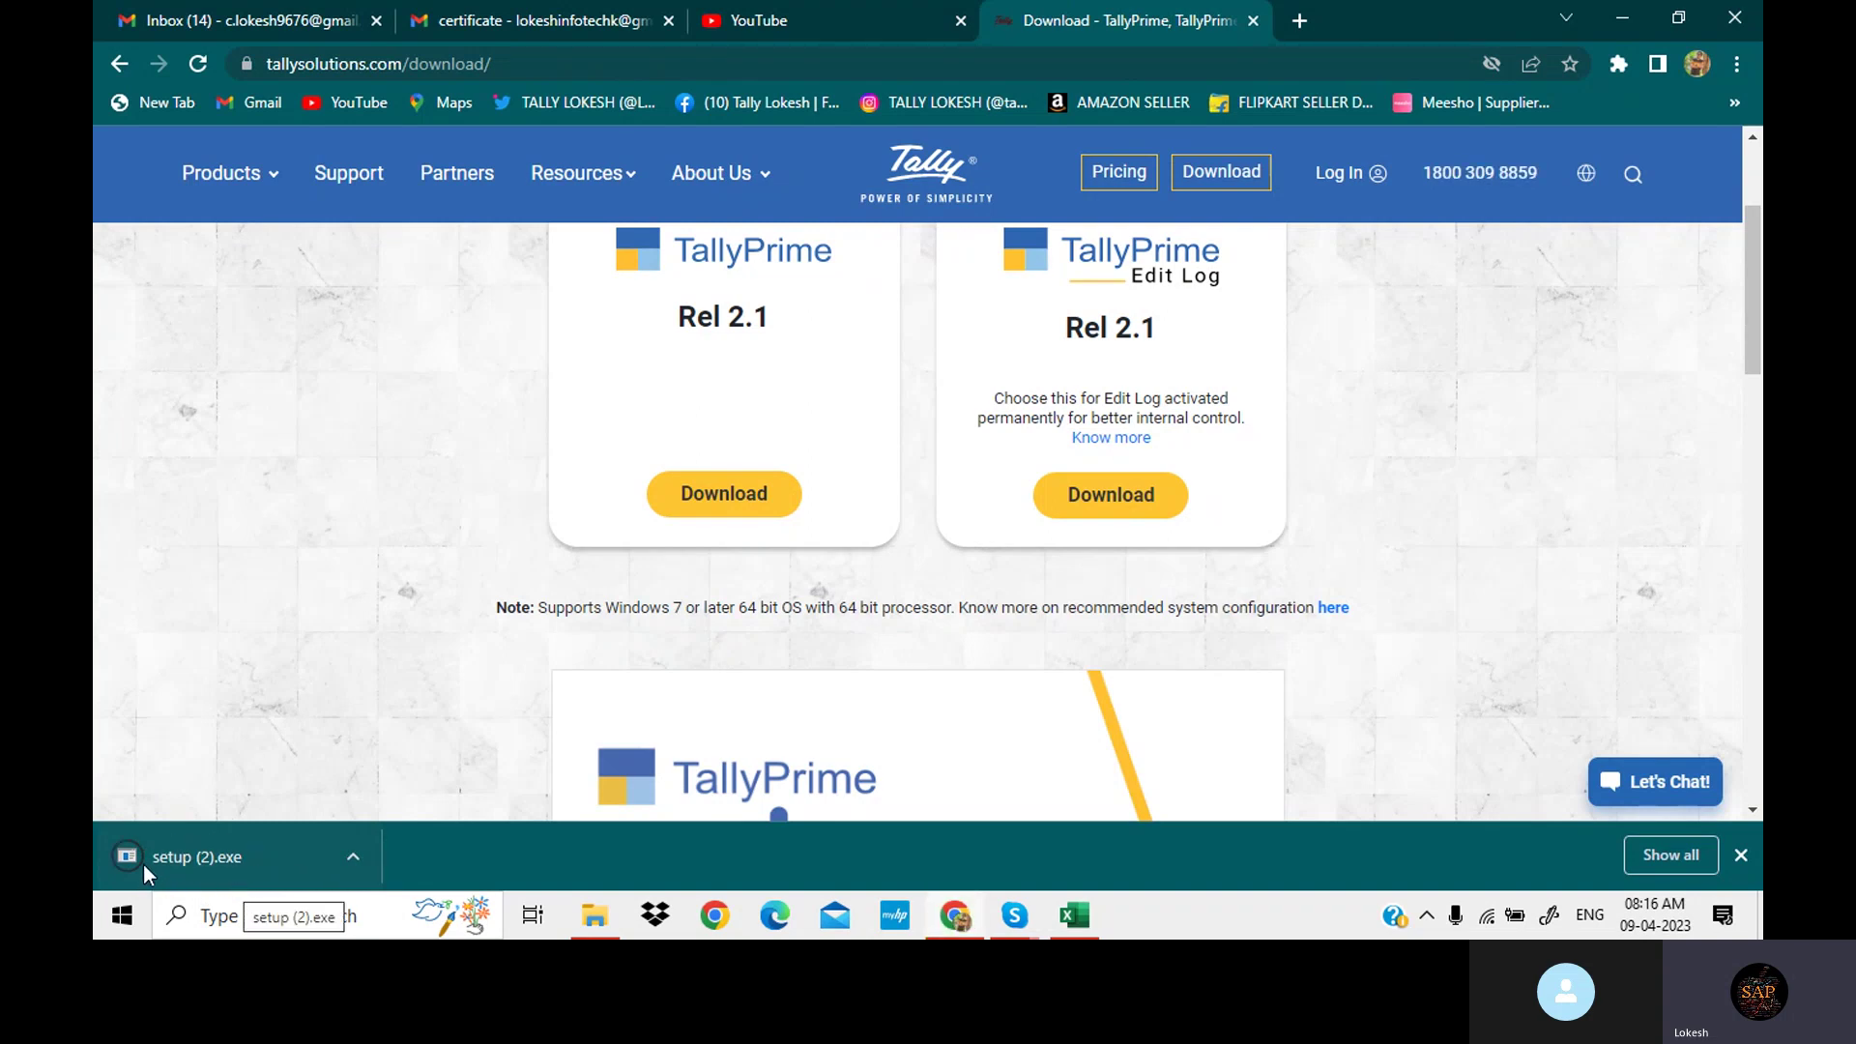
Show the downloaded setup file in its Downloads folder.
left_click(356, 856)
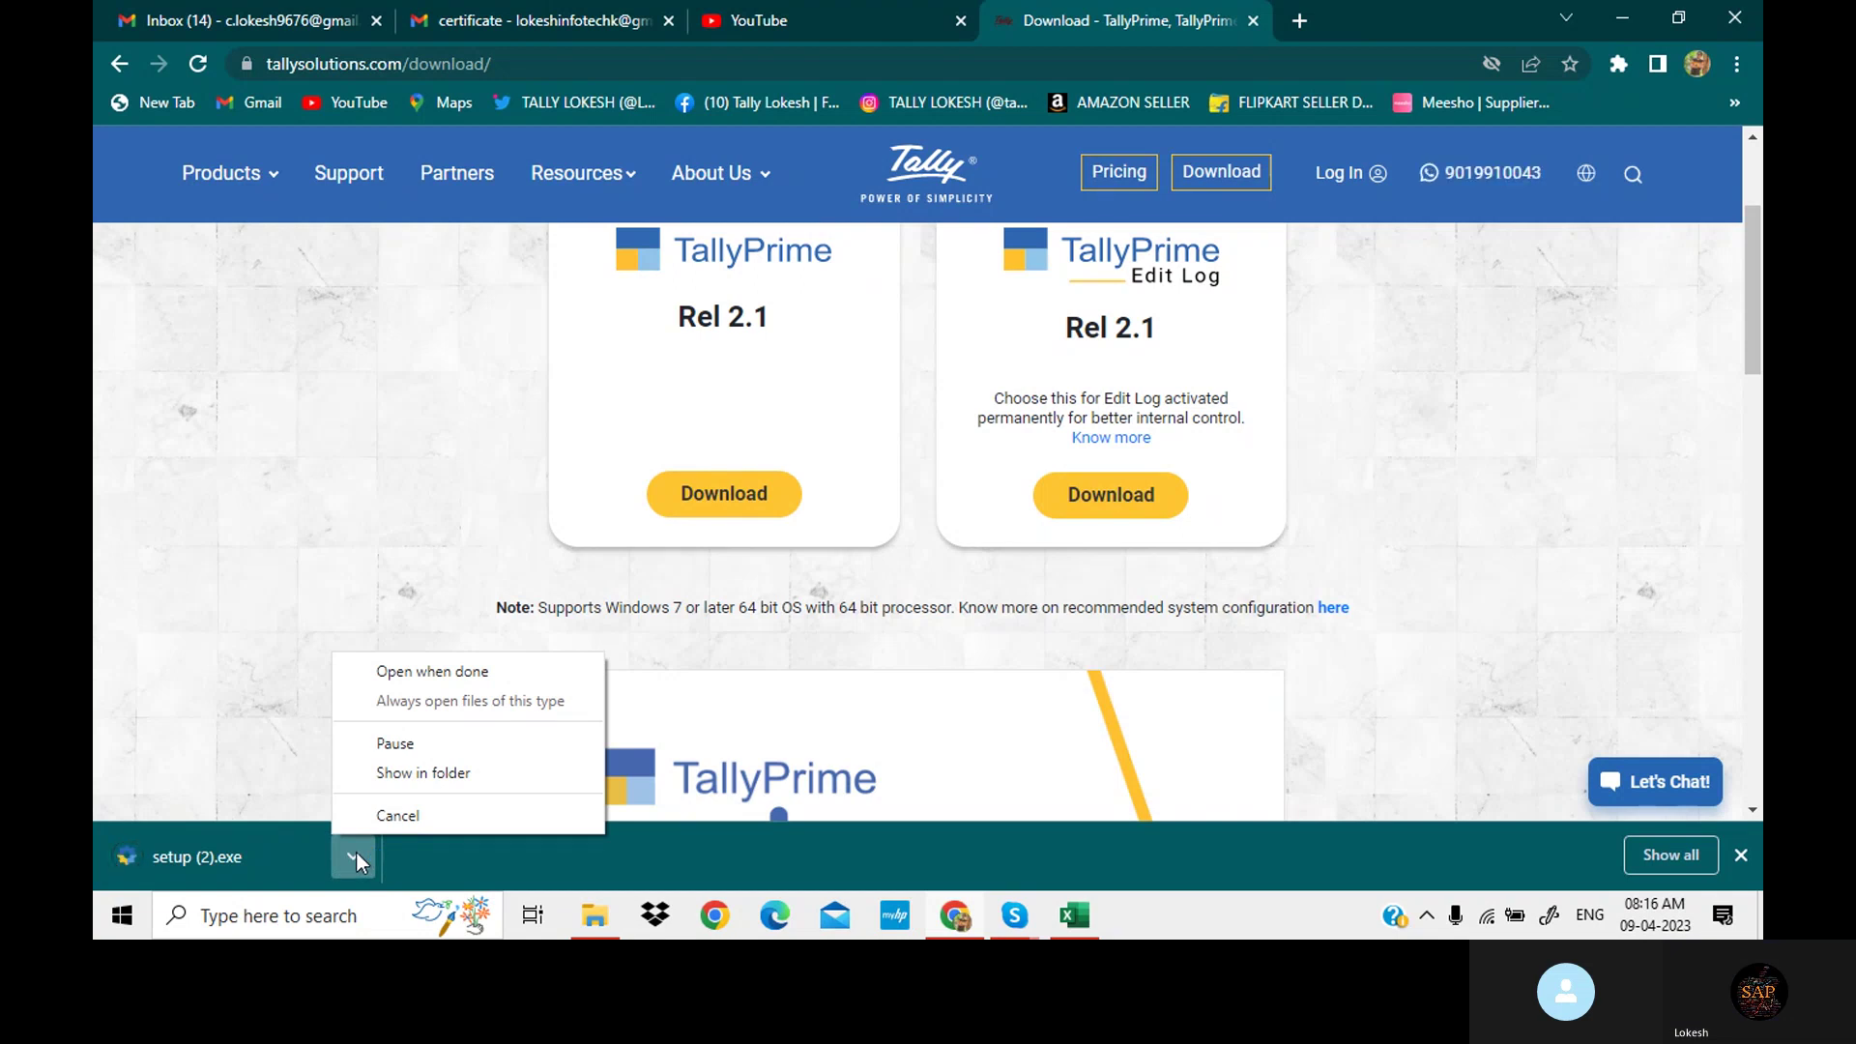
left_click(357, 853)
left_click(356, 854)
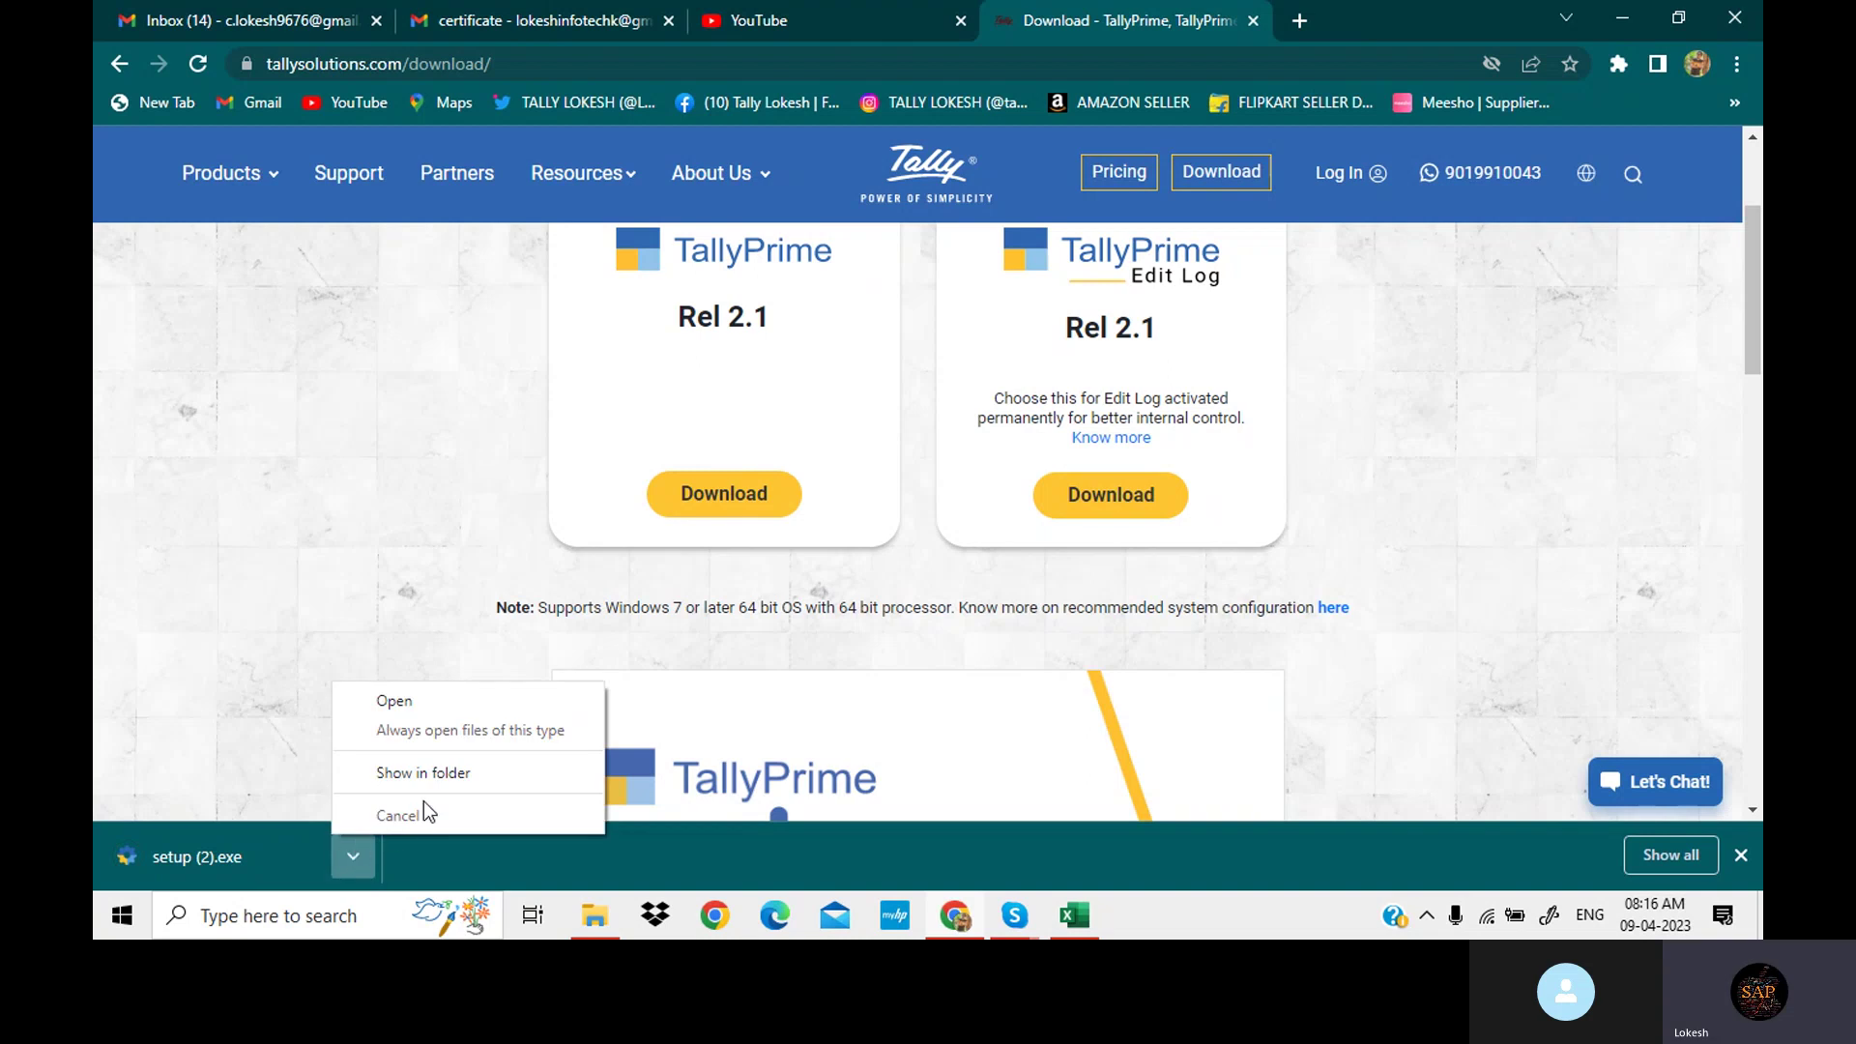
left_click(444, 774)
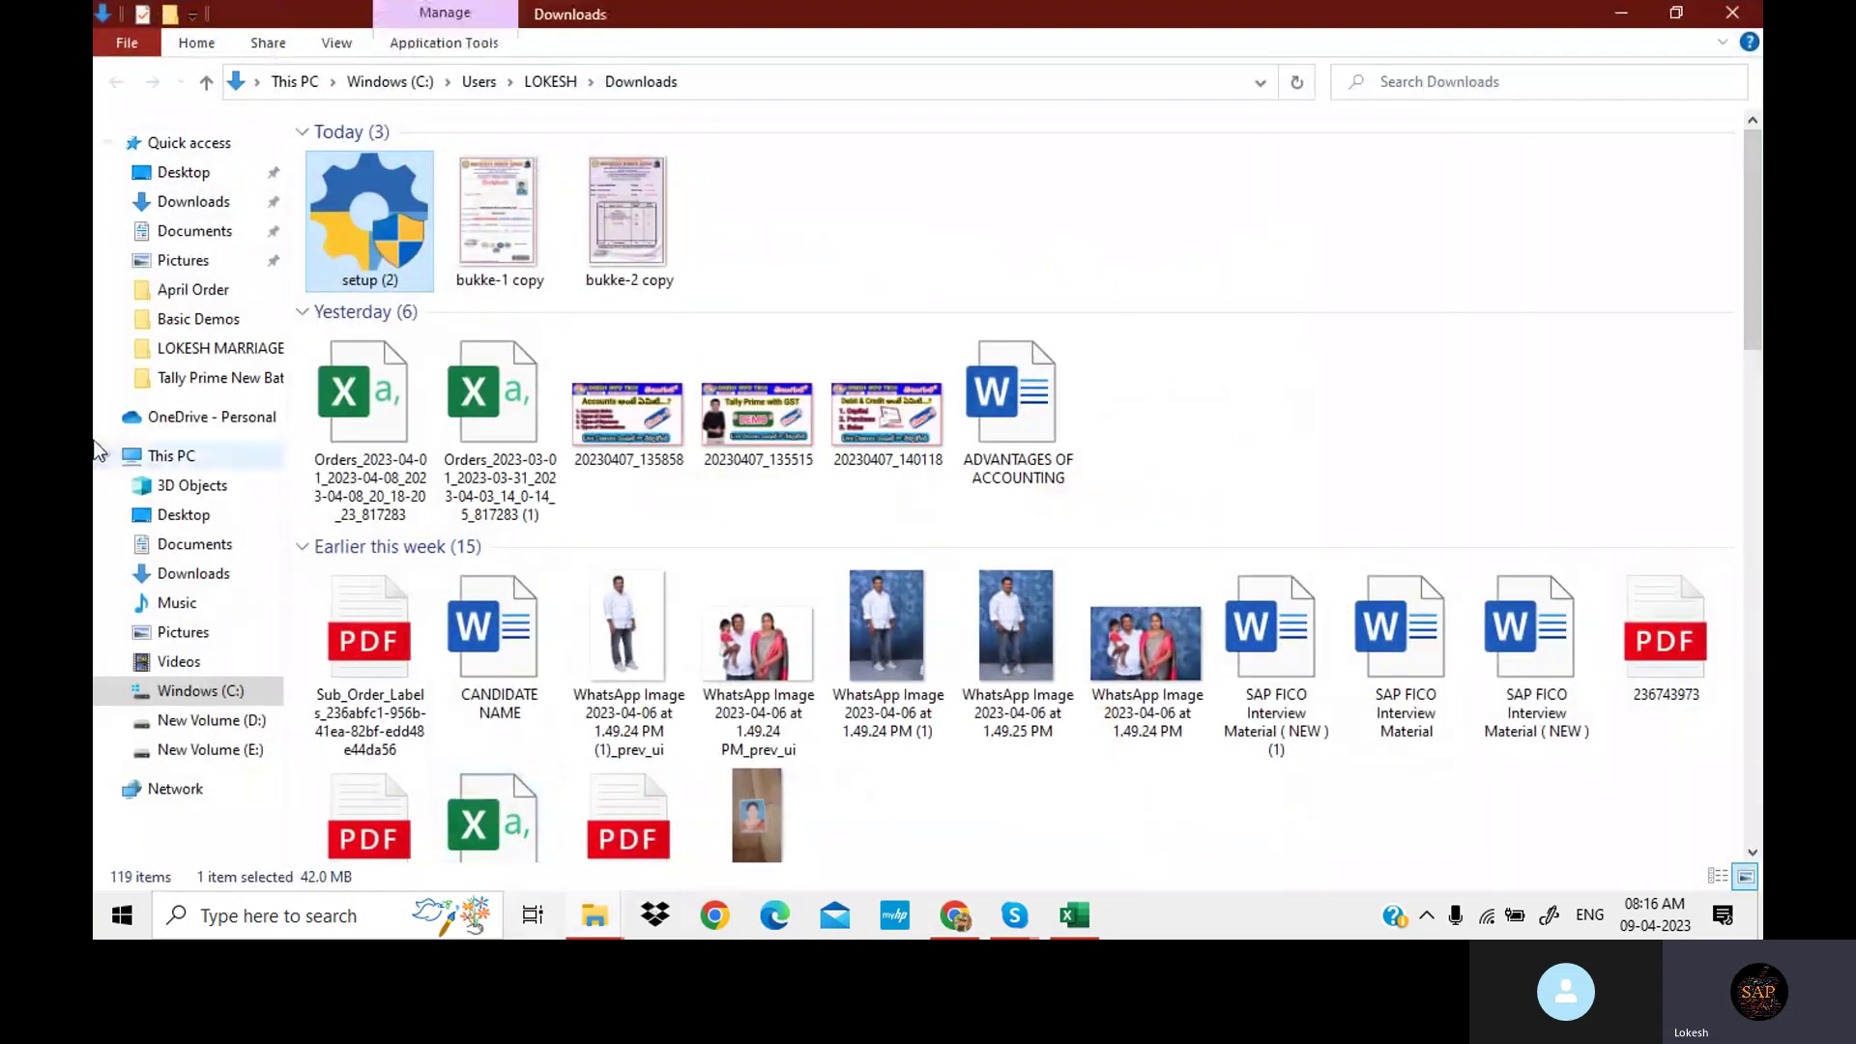
Run setup (2), quit the TallyPrime Setup Manager without repairing, and minimize the windows.
double_click(386, 205)
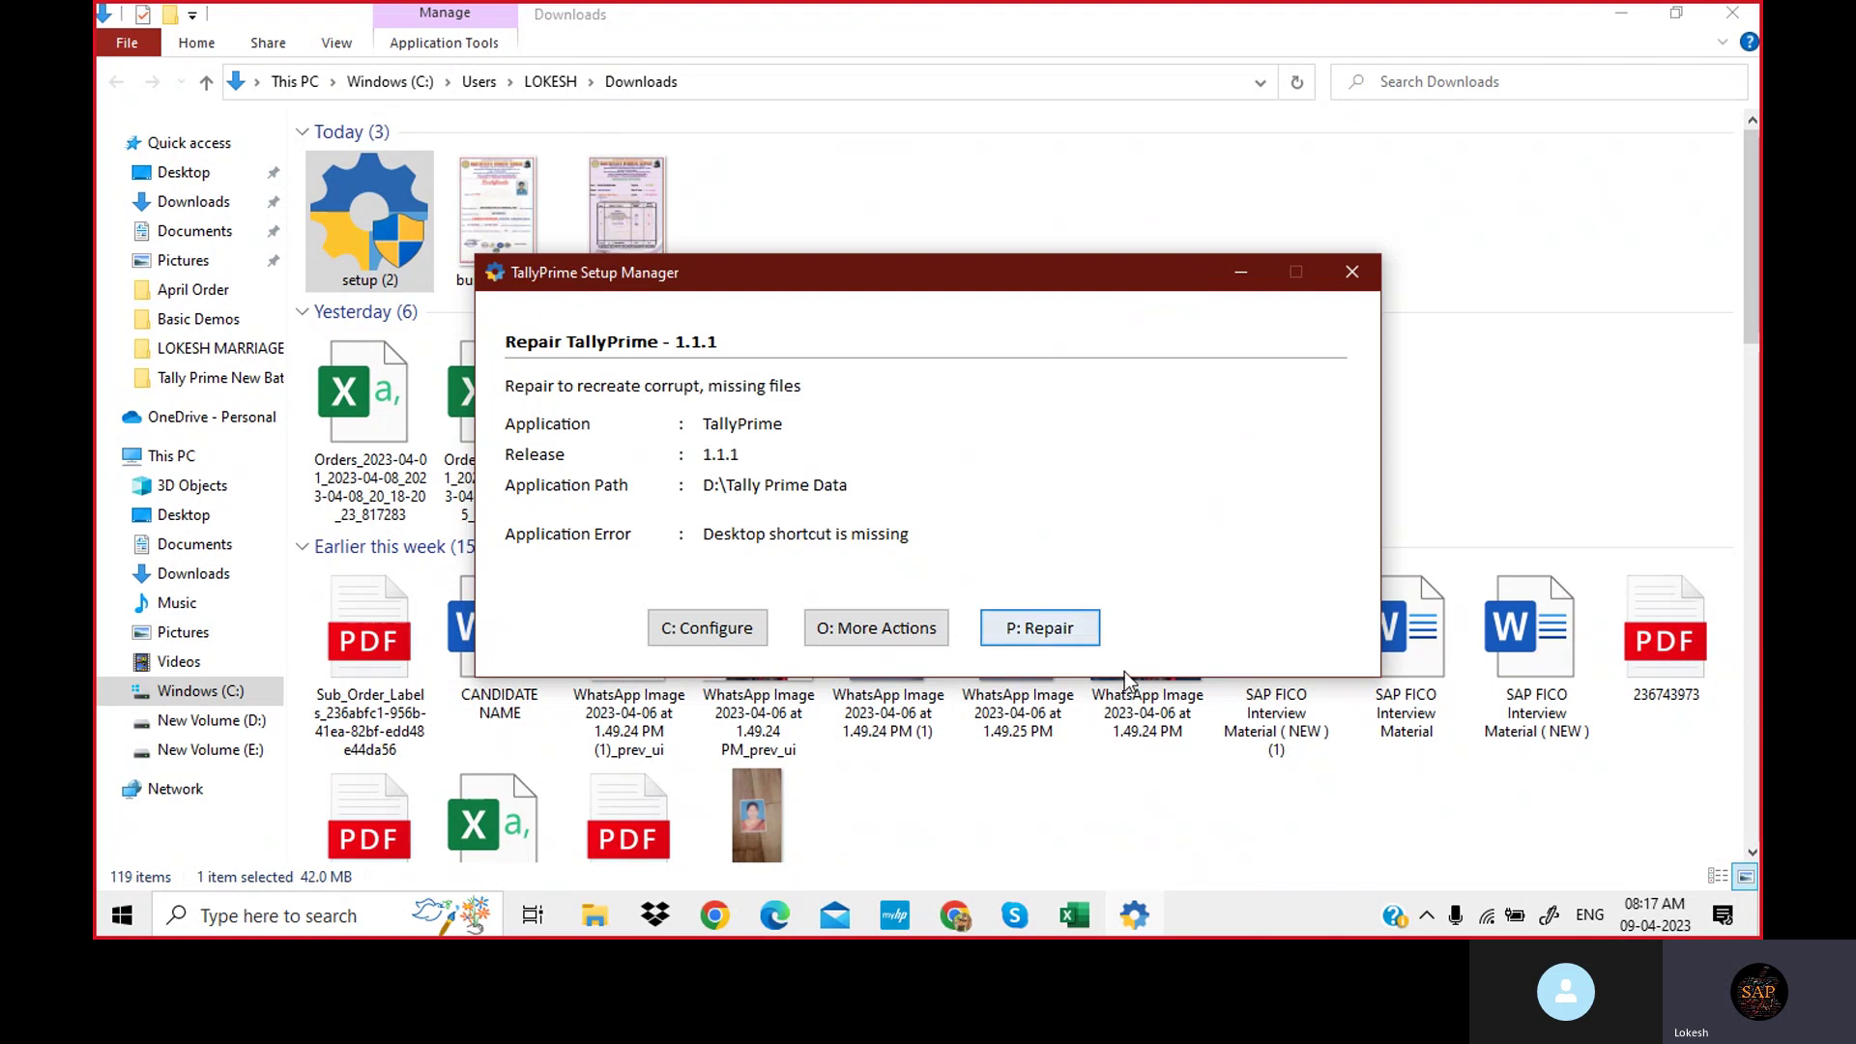
key("Escape")
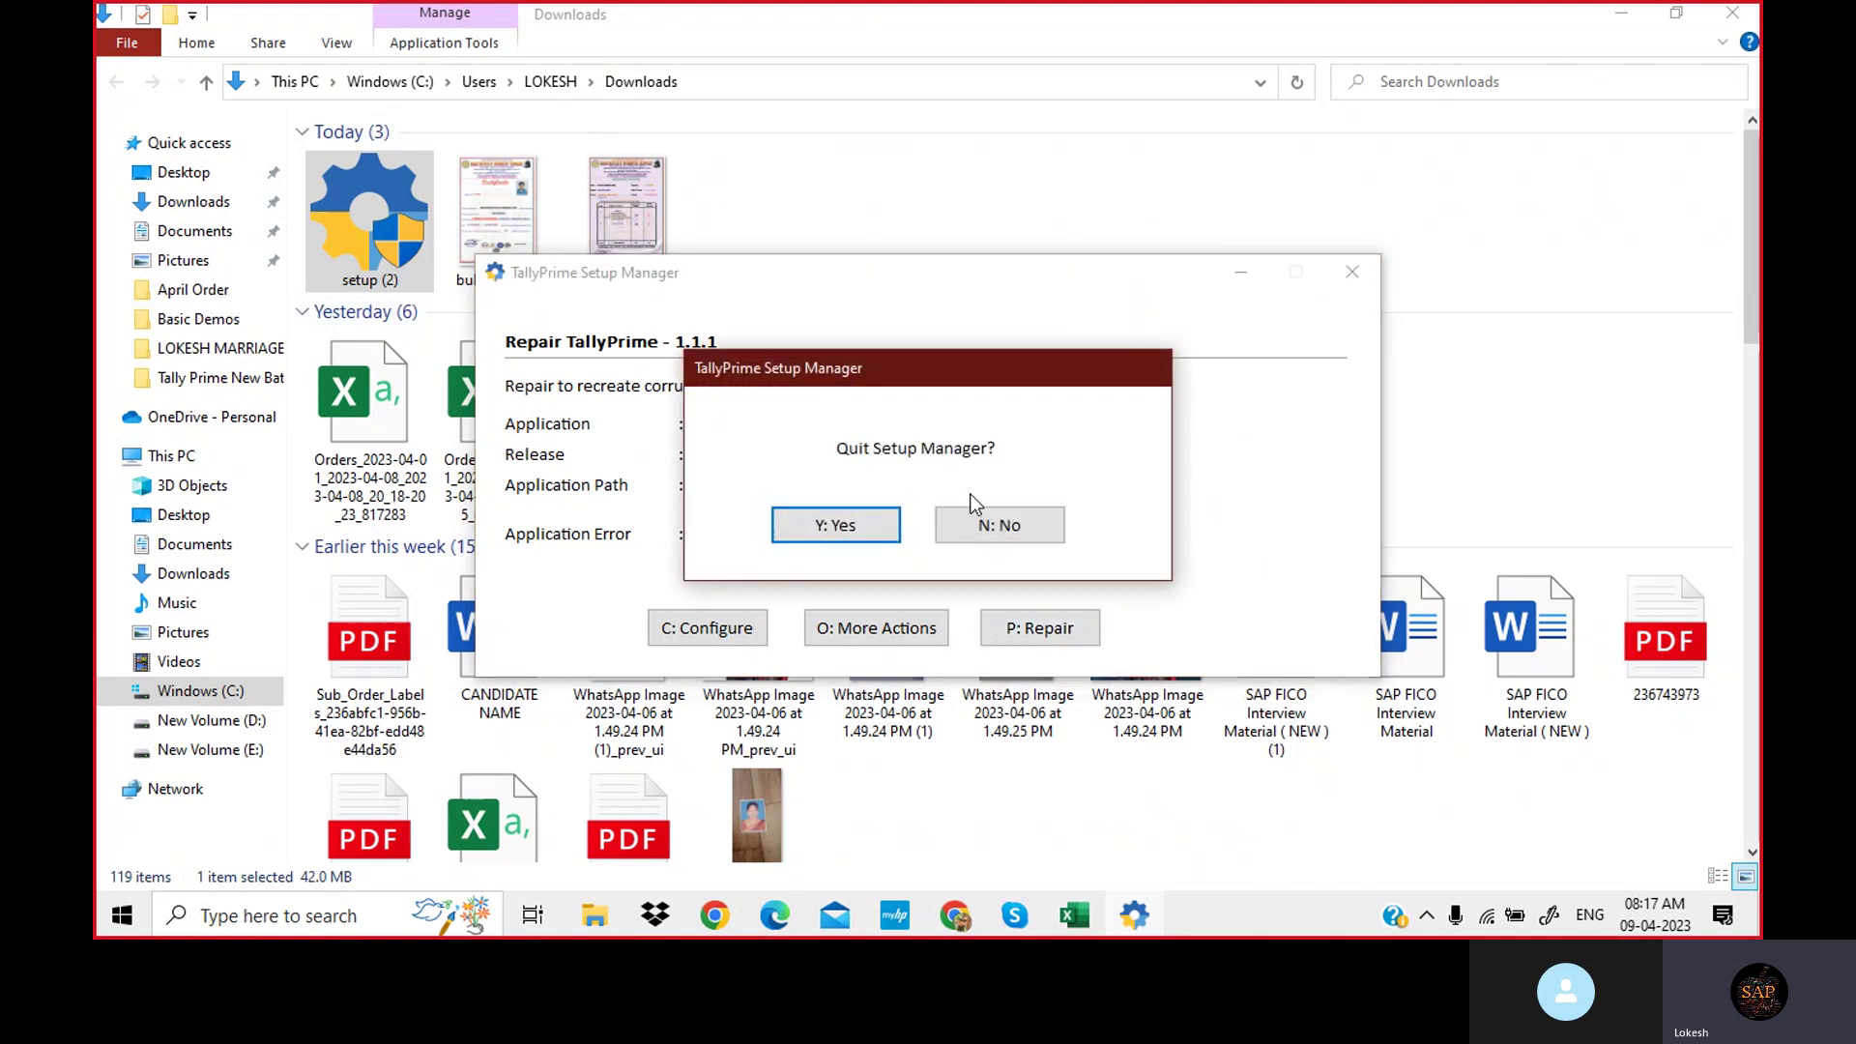
left_click(839, 527)
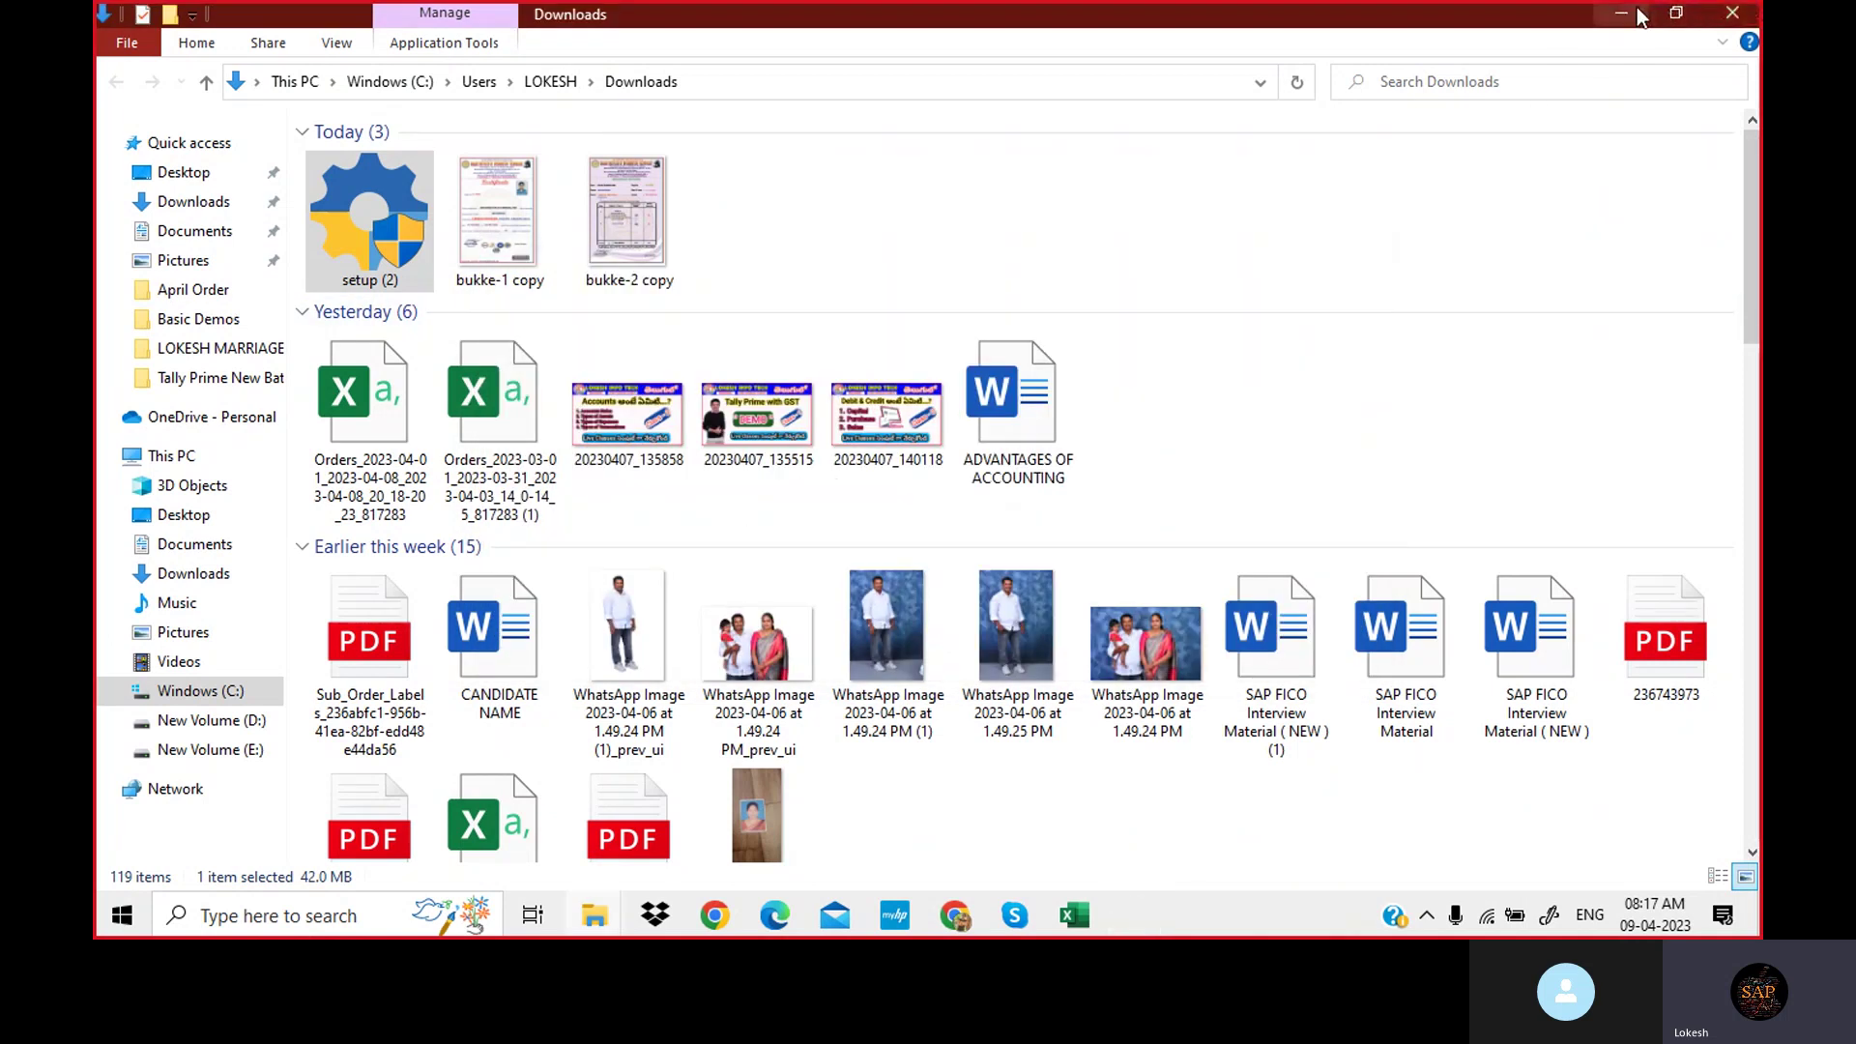
left_click(1621, 14)
left_click(1628, 18)
Move the TallyPrime desktop shortcut to a new spot and launch TallyPrime from it.
left_click(1627, 17)
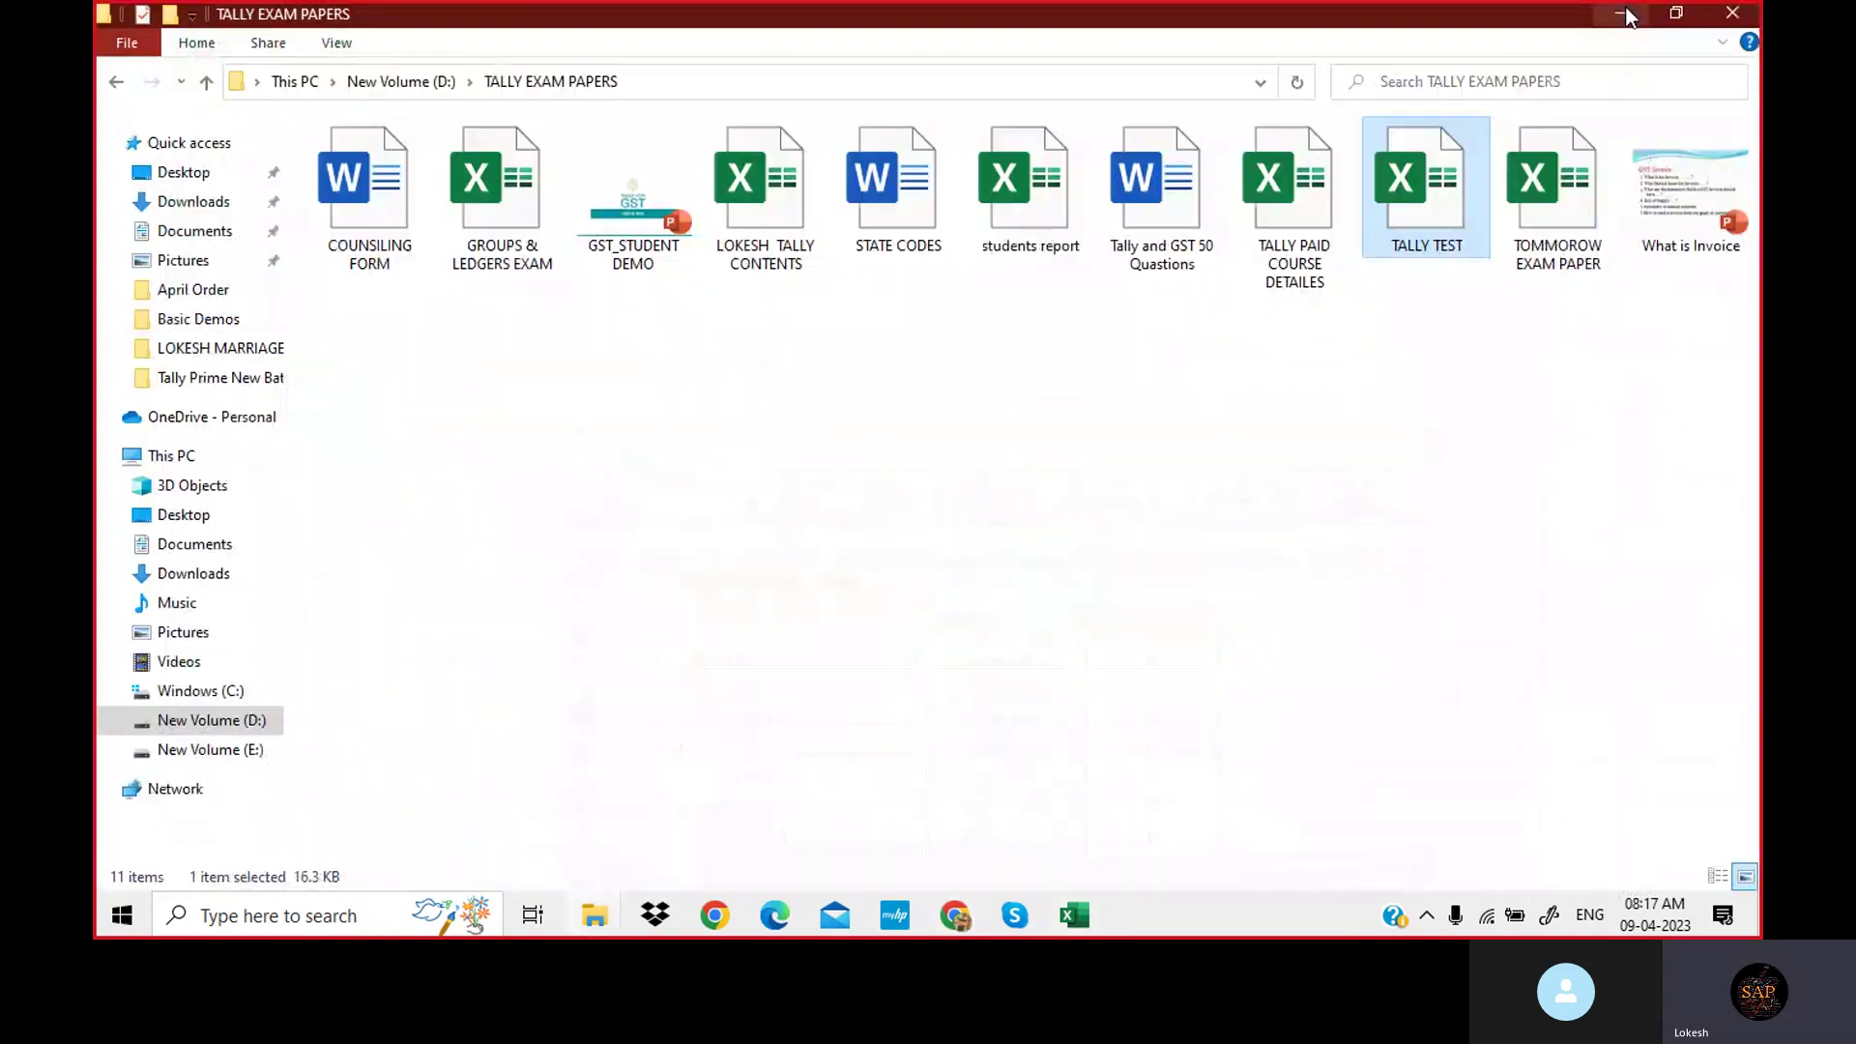
left_click(1628, 18)
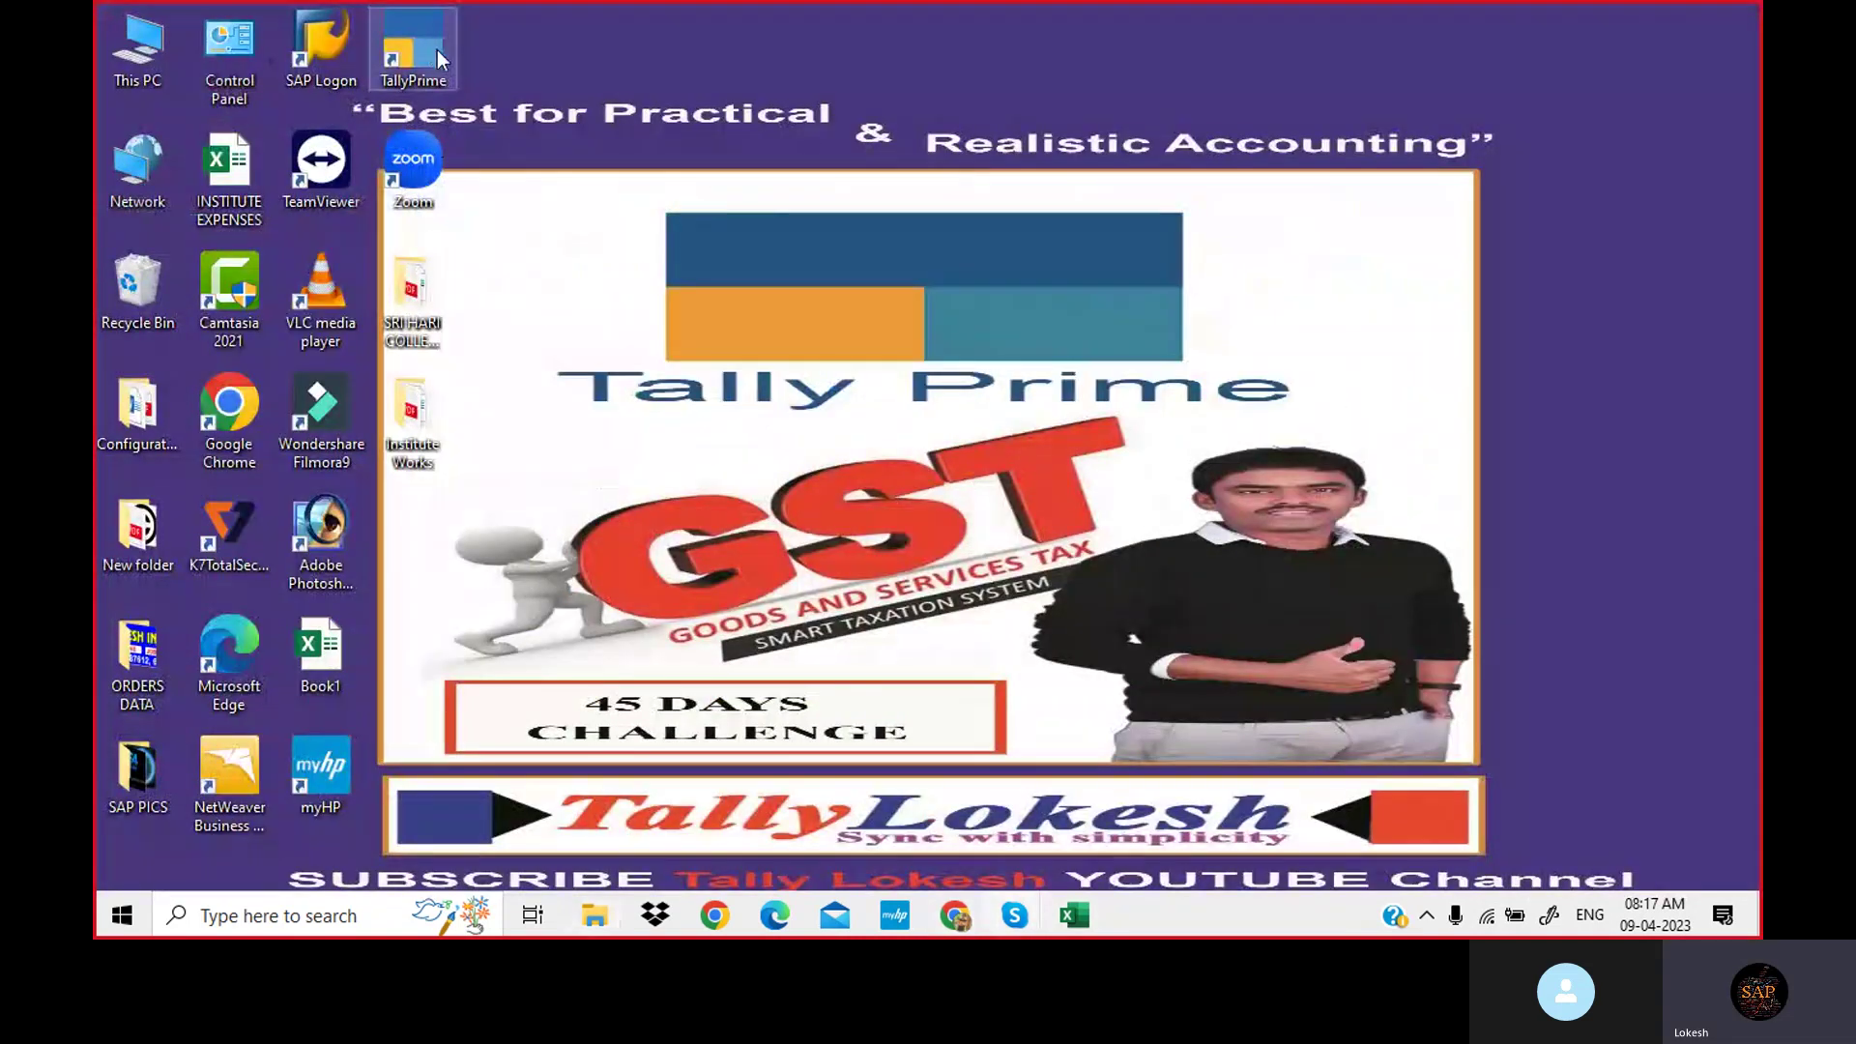
left_click_drag(437, 49, 1624, 357)
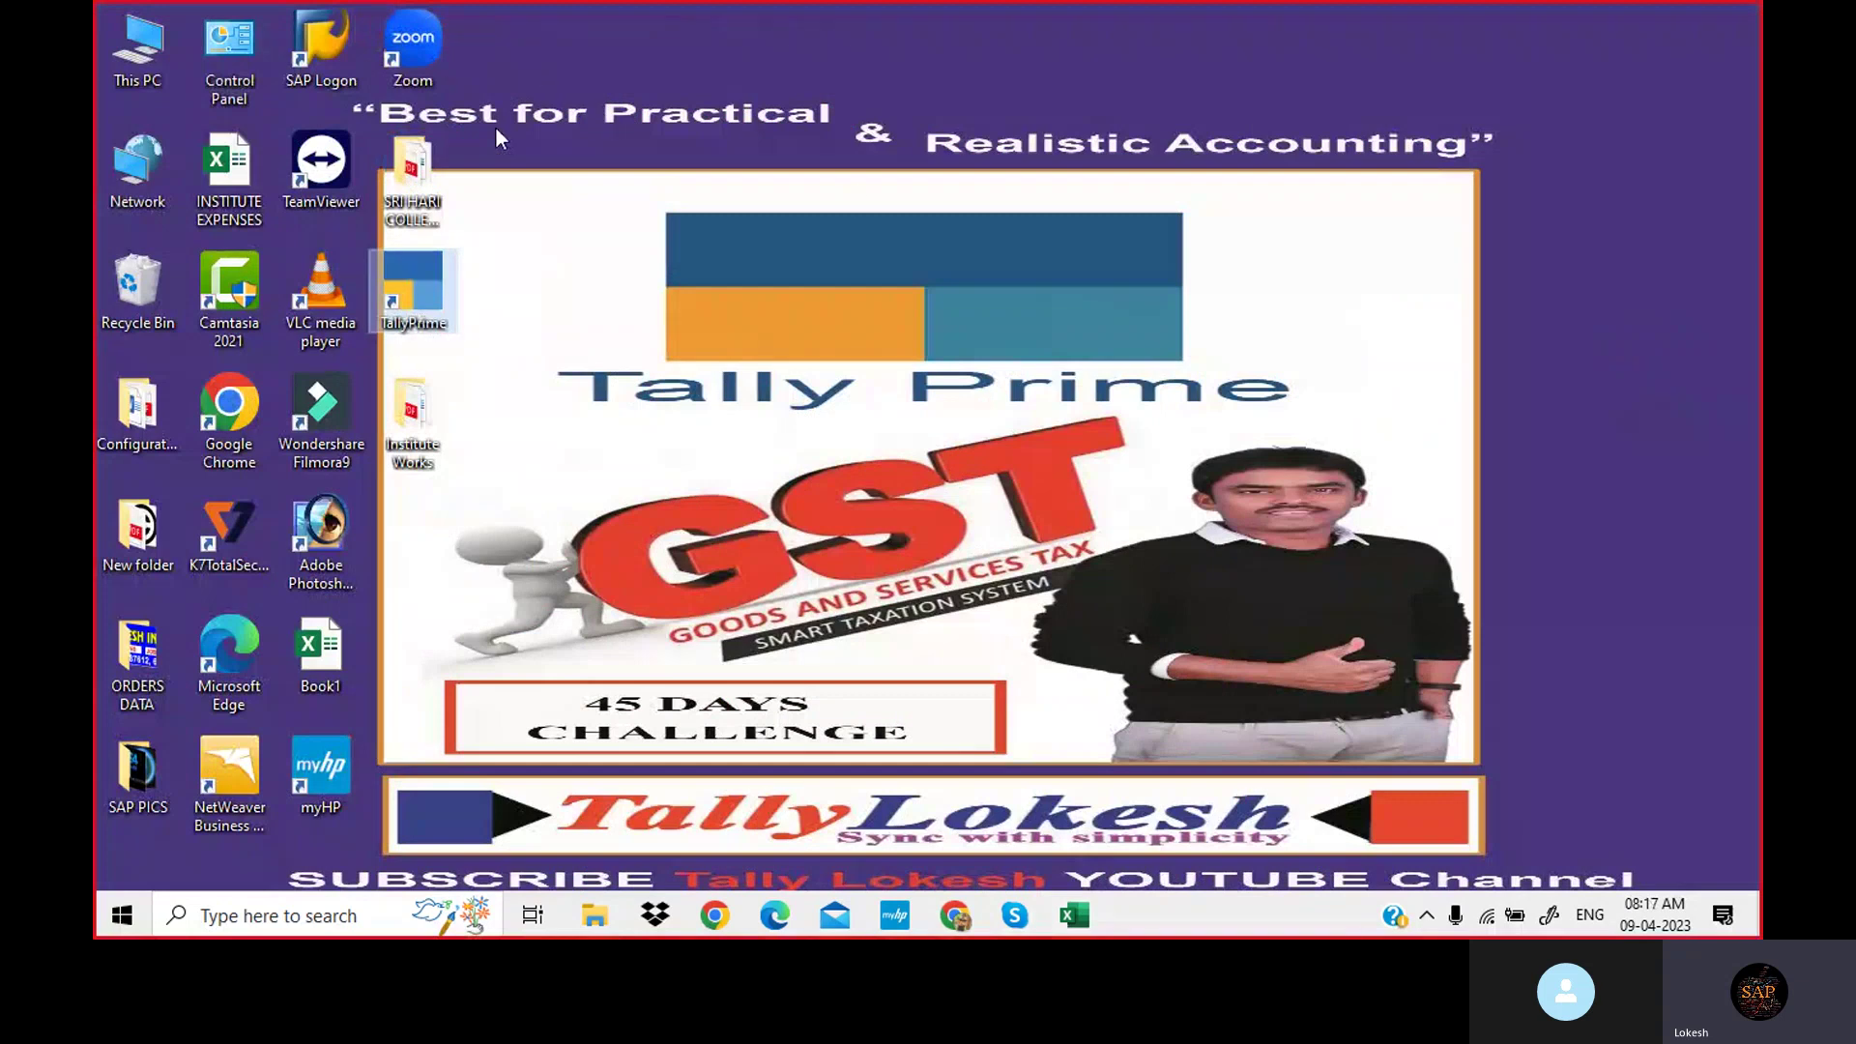
left_click_drag(429, 292, 571, 284)
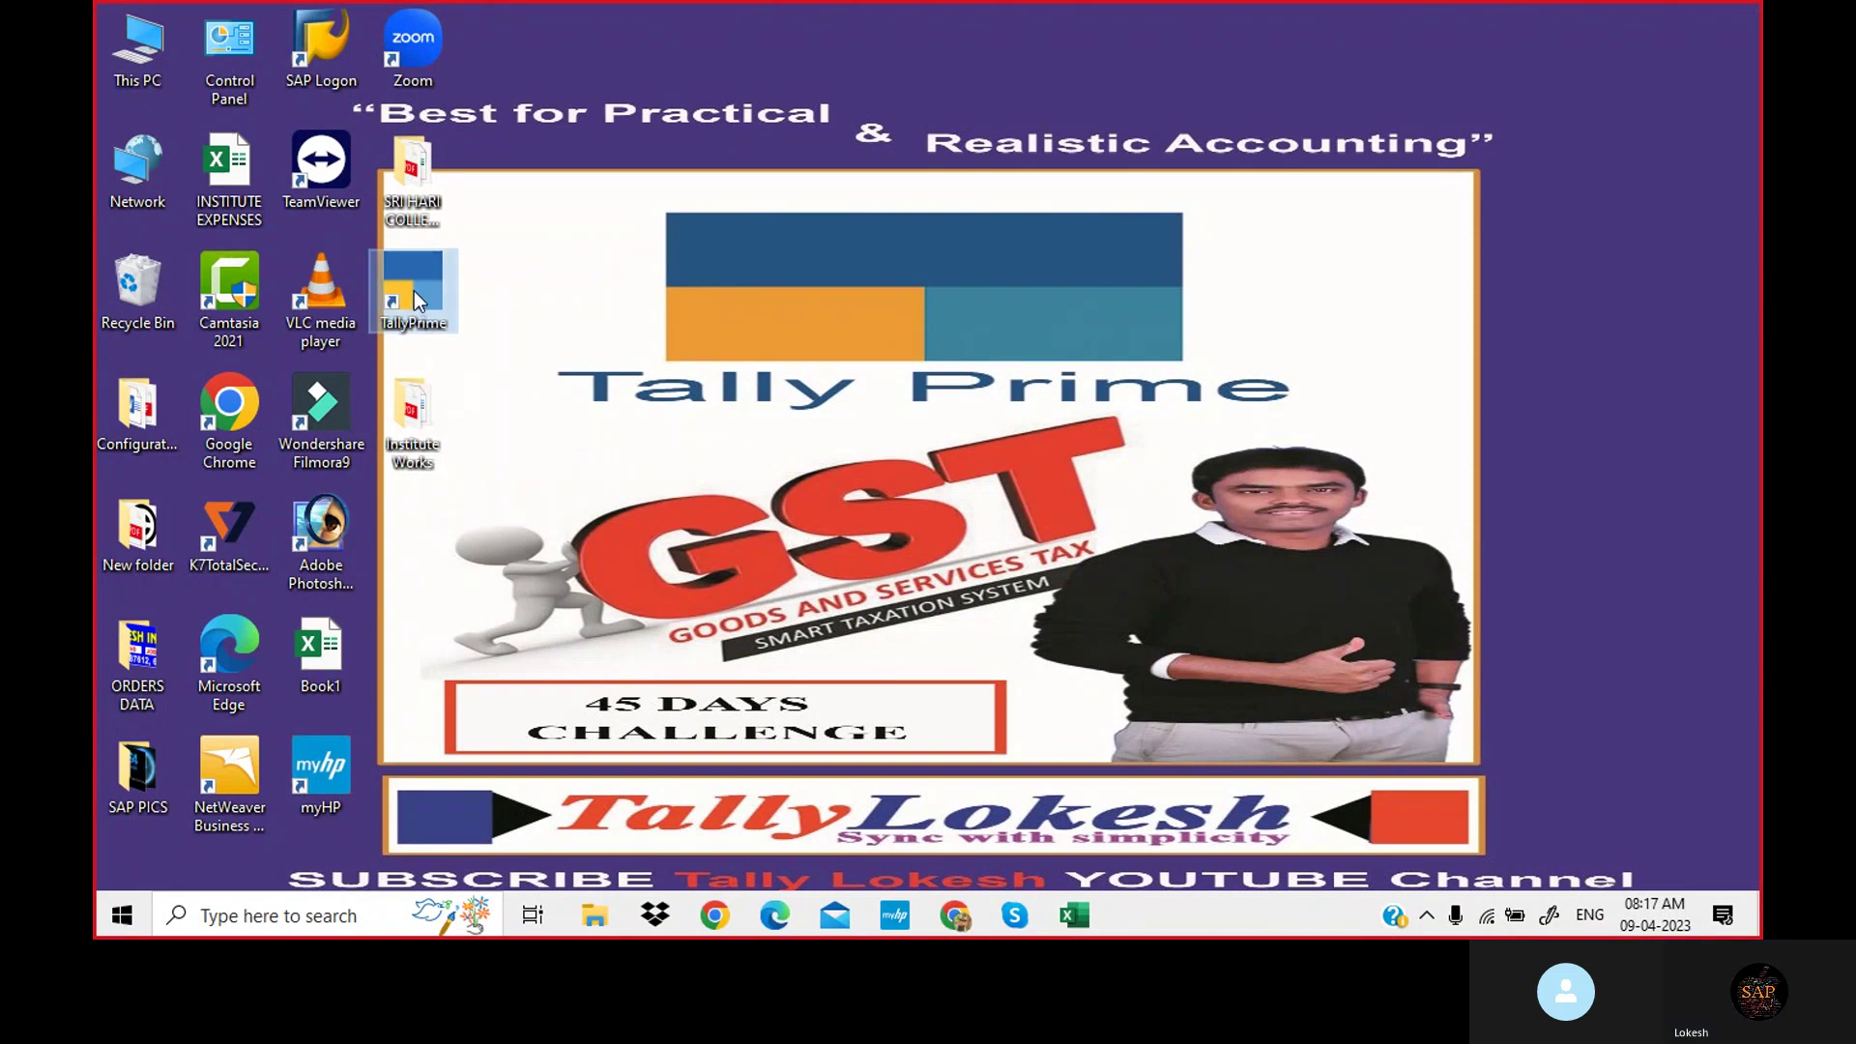
left_click_drag(414, 292, 571, 302)
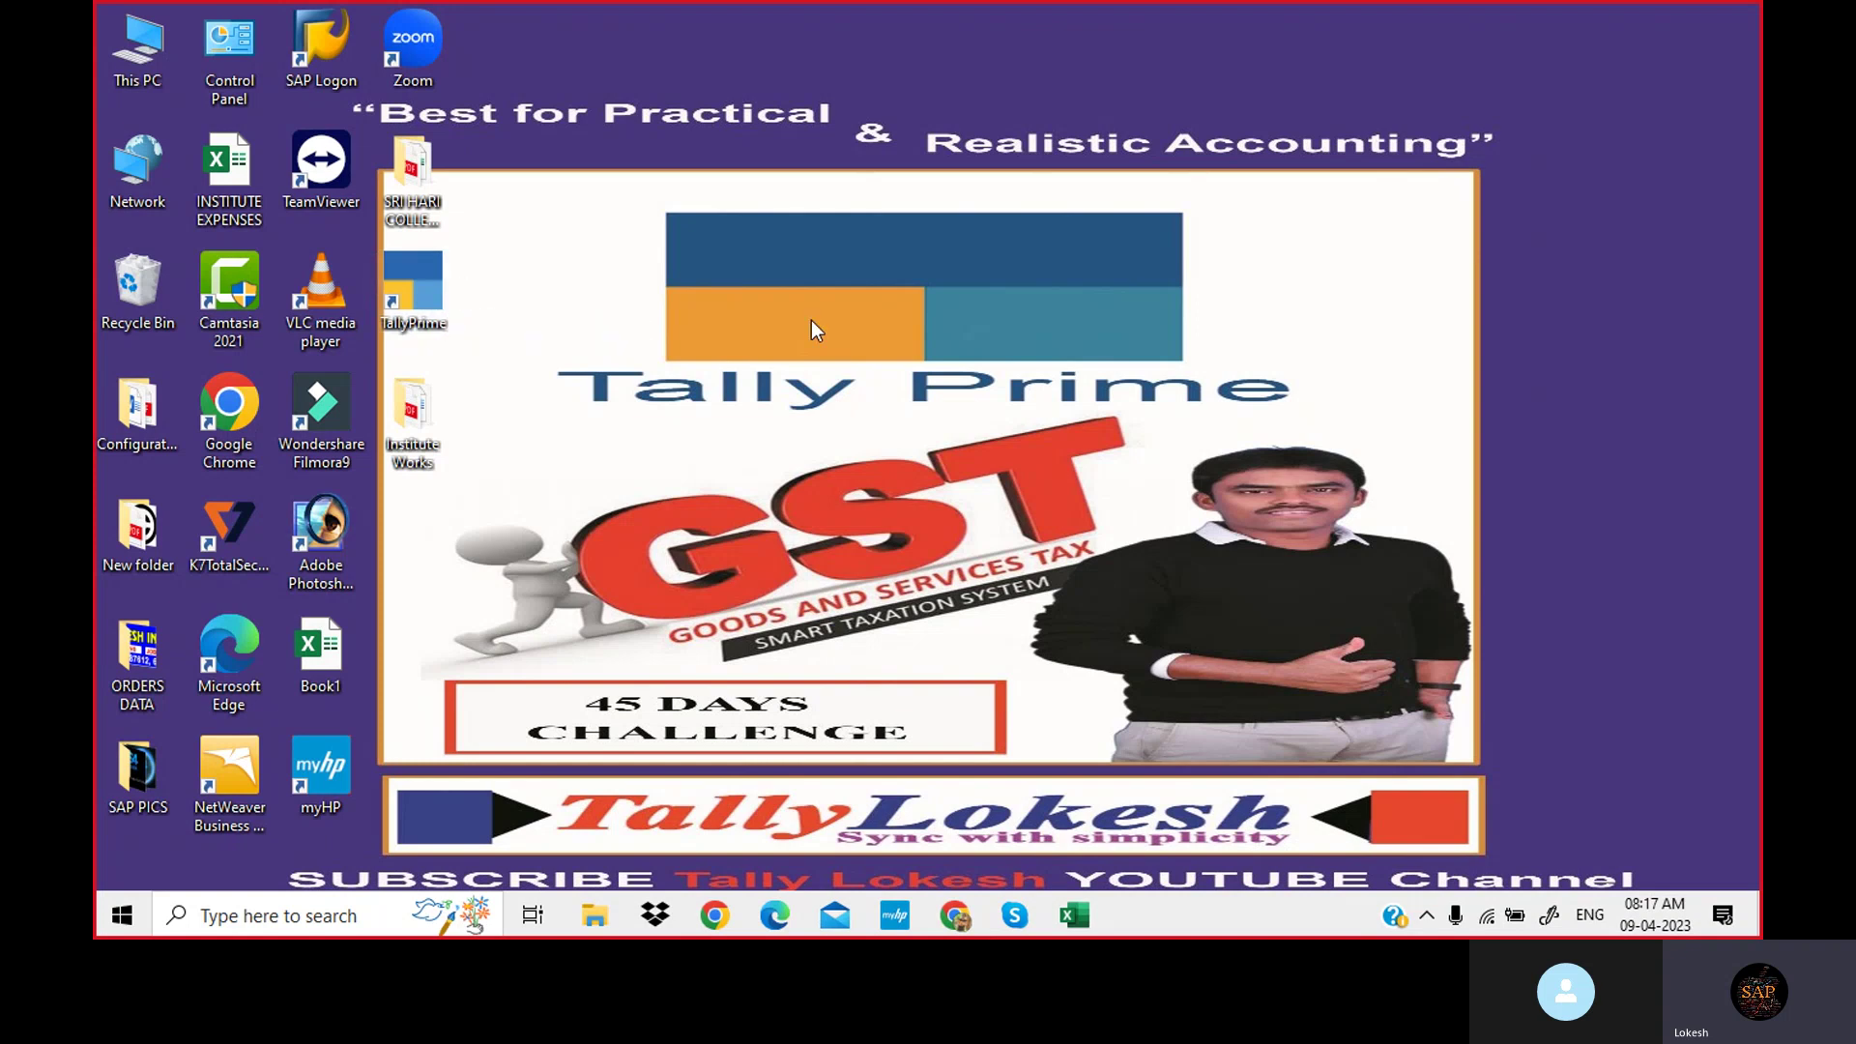
double_click(432, 288)
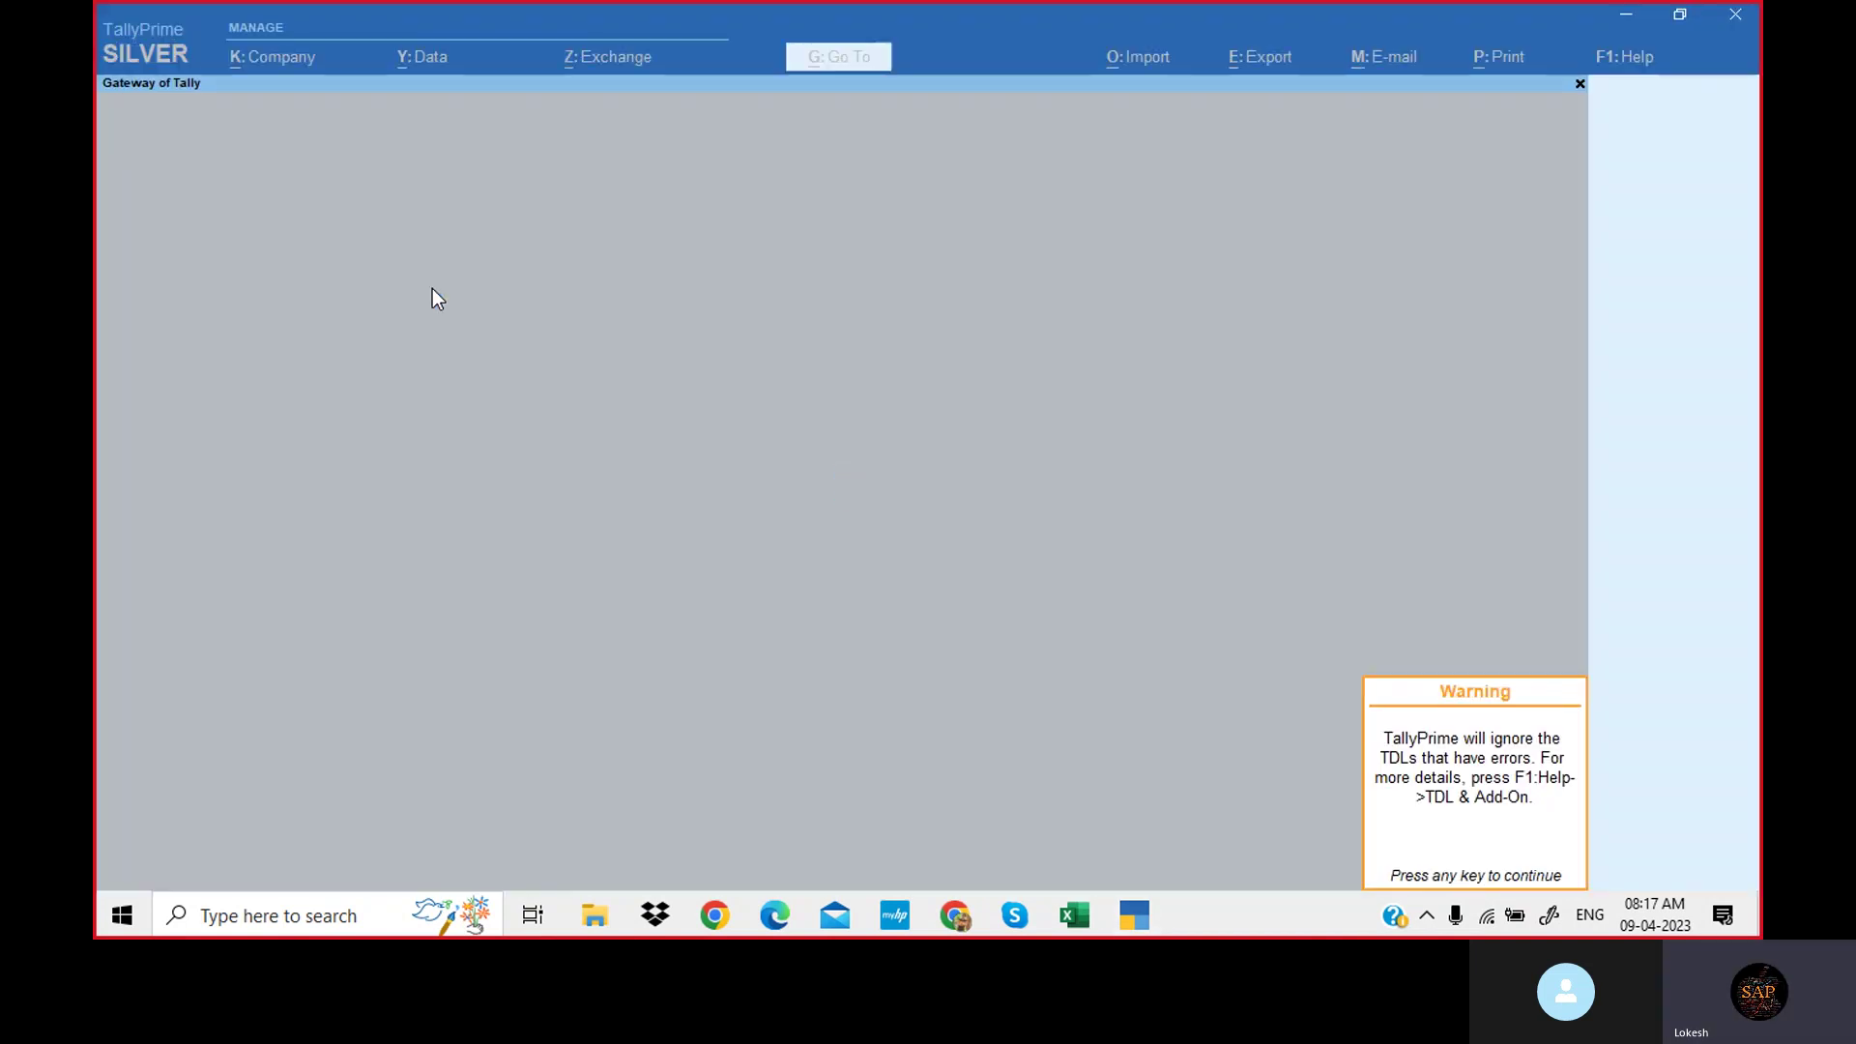
Dismiss the TDL warning and open LOKESH TRADERS - ( 23-24 ) from Select Company.
key("Return")
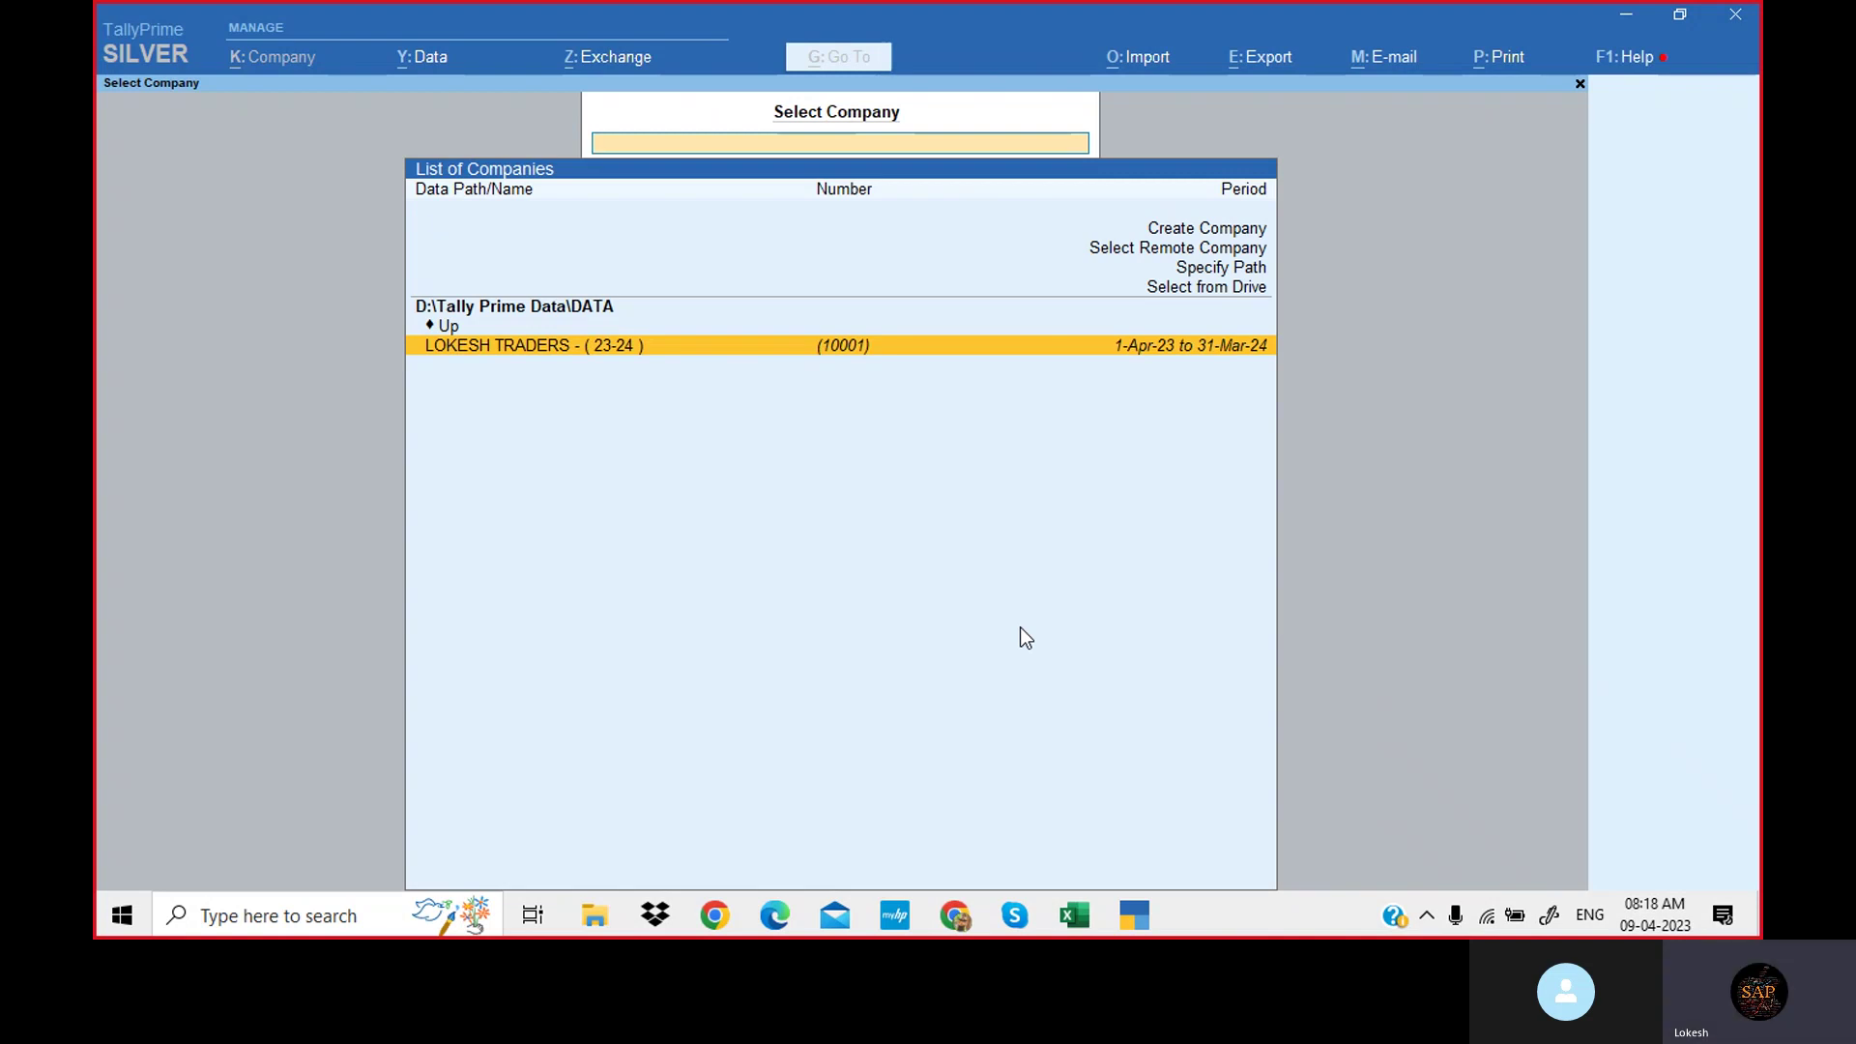
key("Escape")
key("Escape")
key("Return")
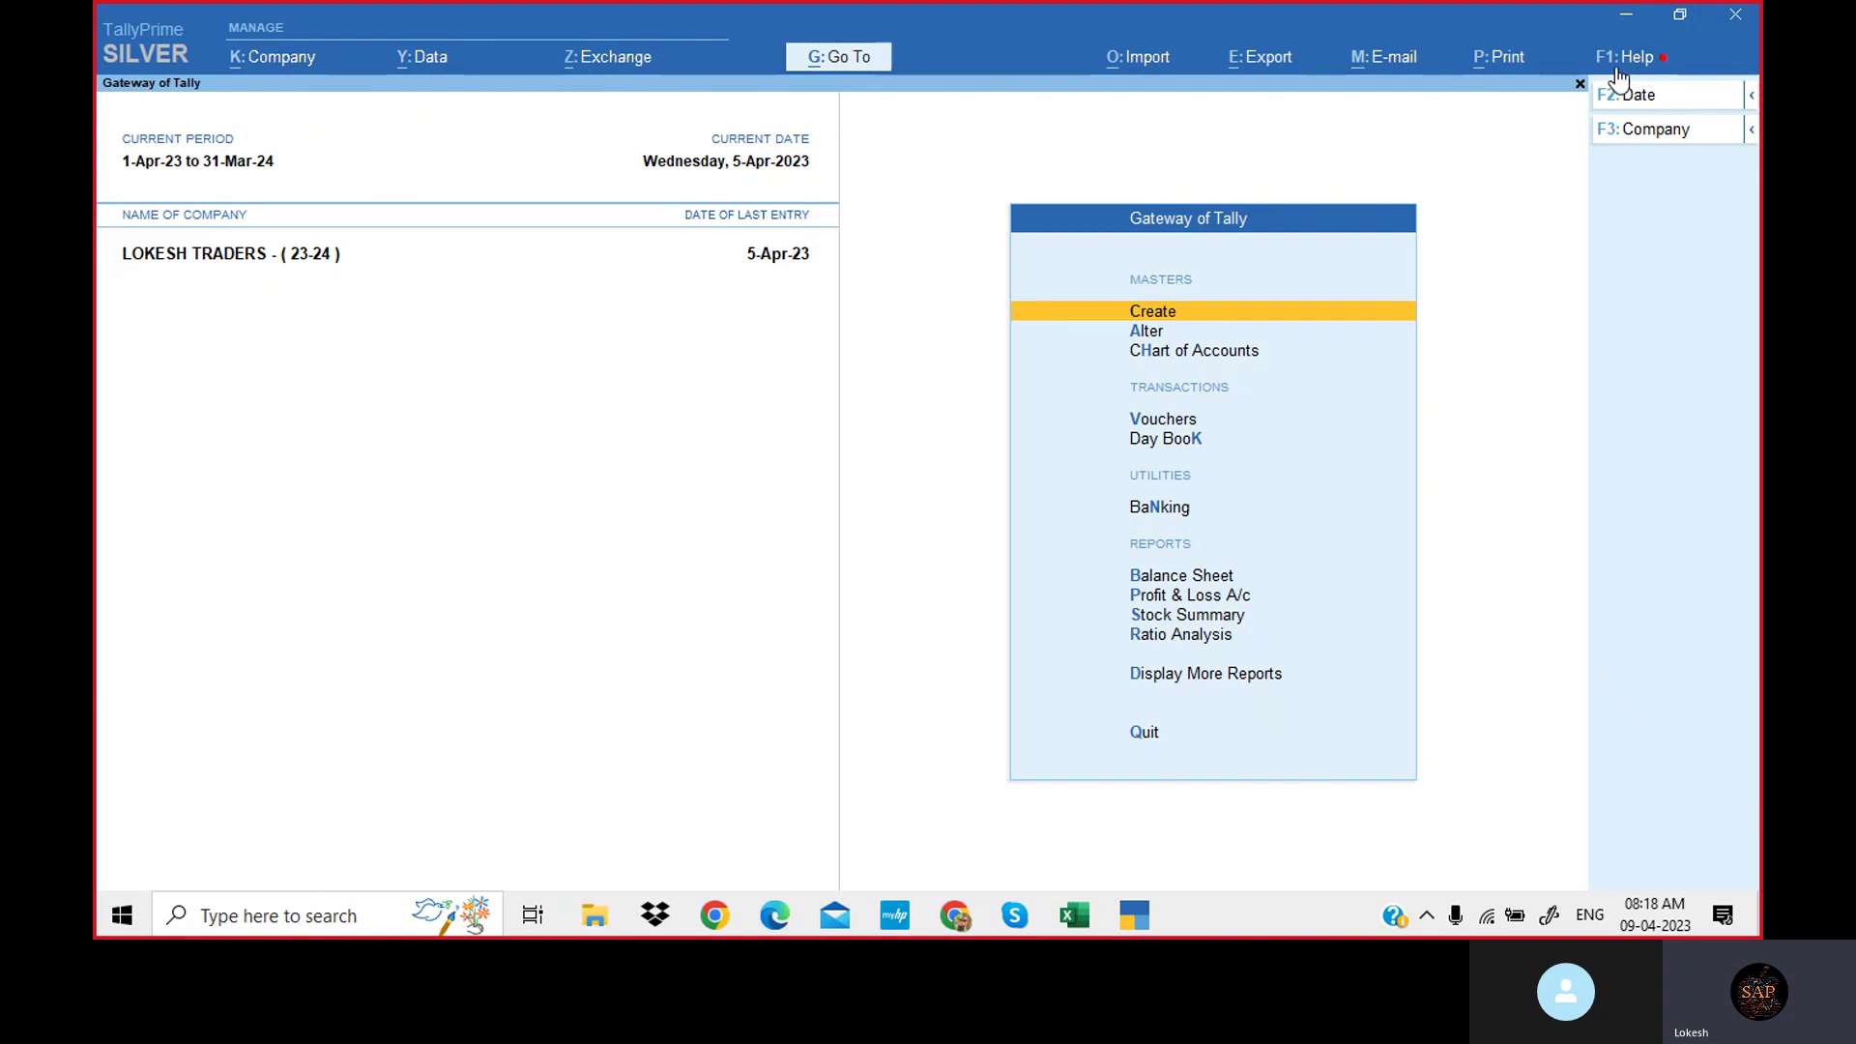
View the Manage License screen under Help > Settings > License, then close it.
left_click(1627, 56)
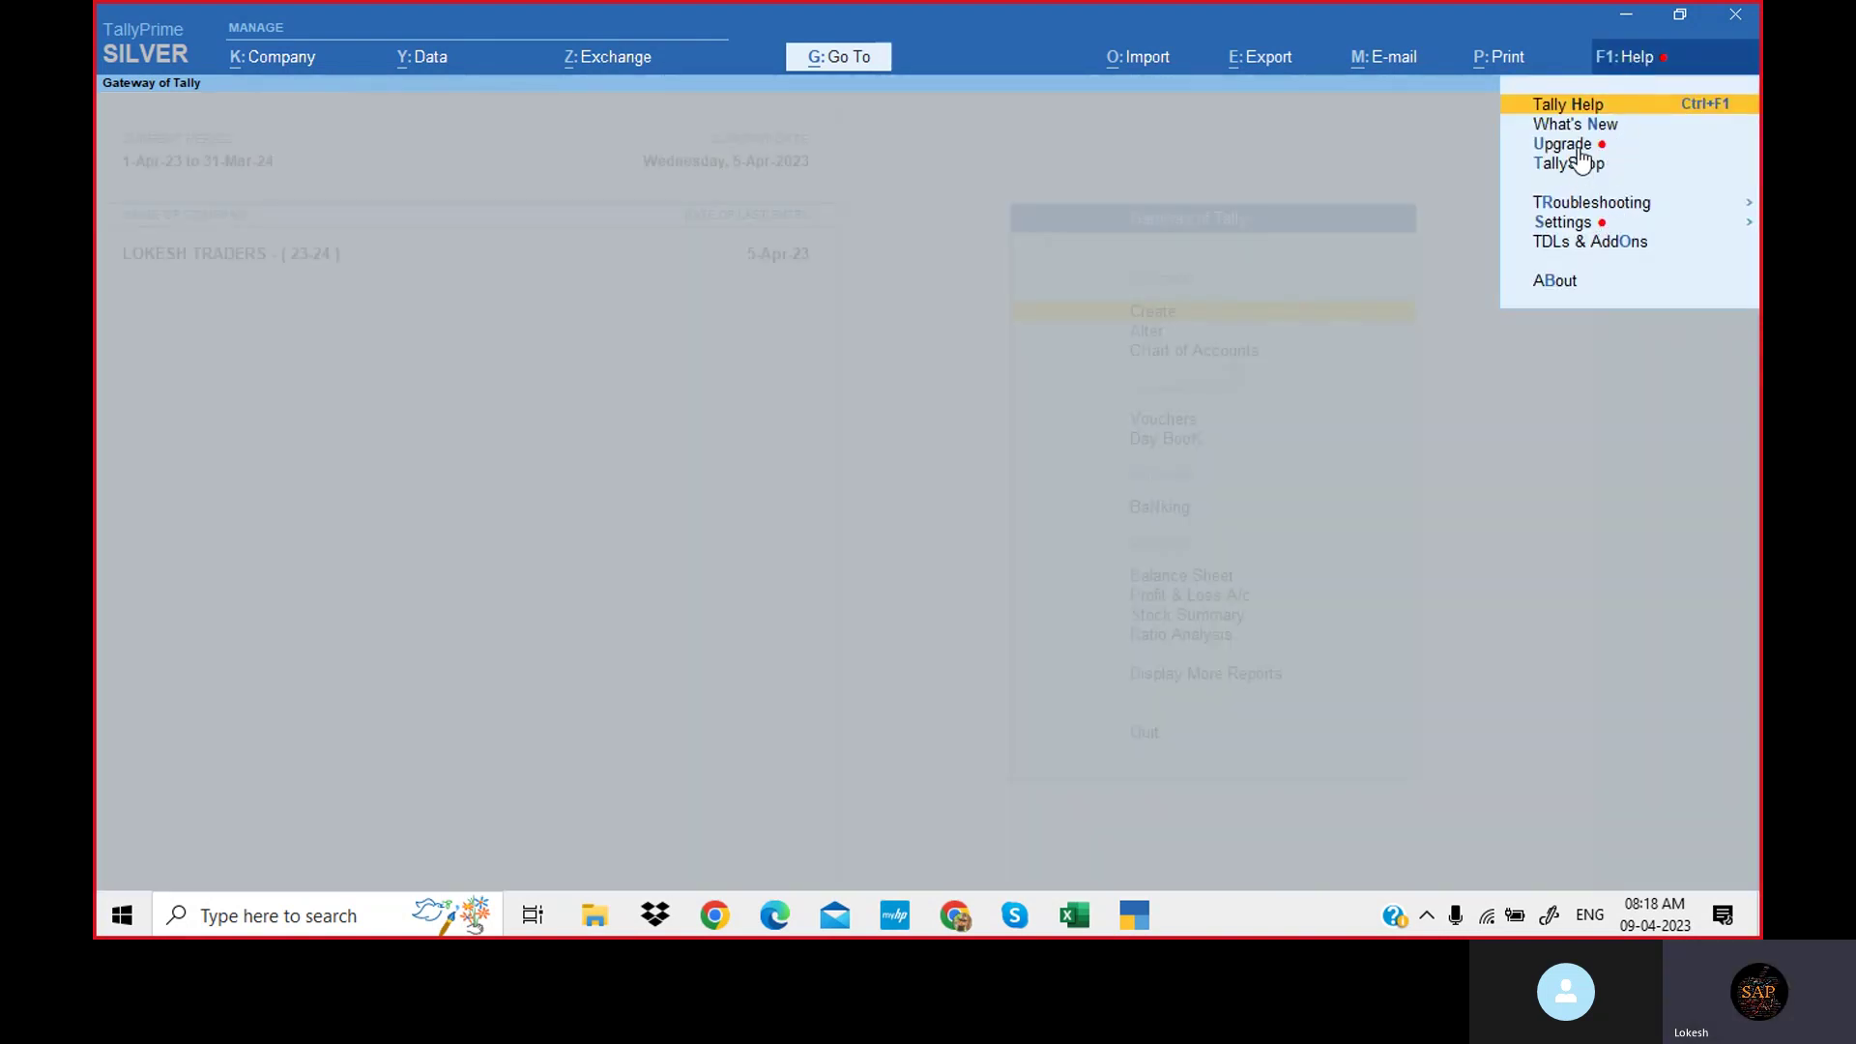
left_click(1582, 223)
left_click(1485, 244)
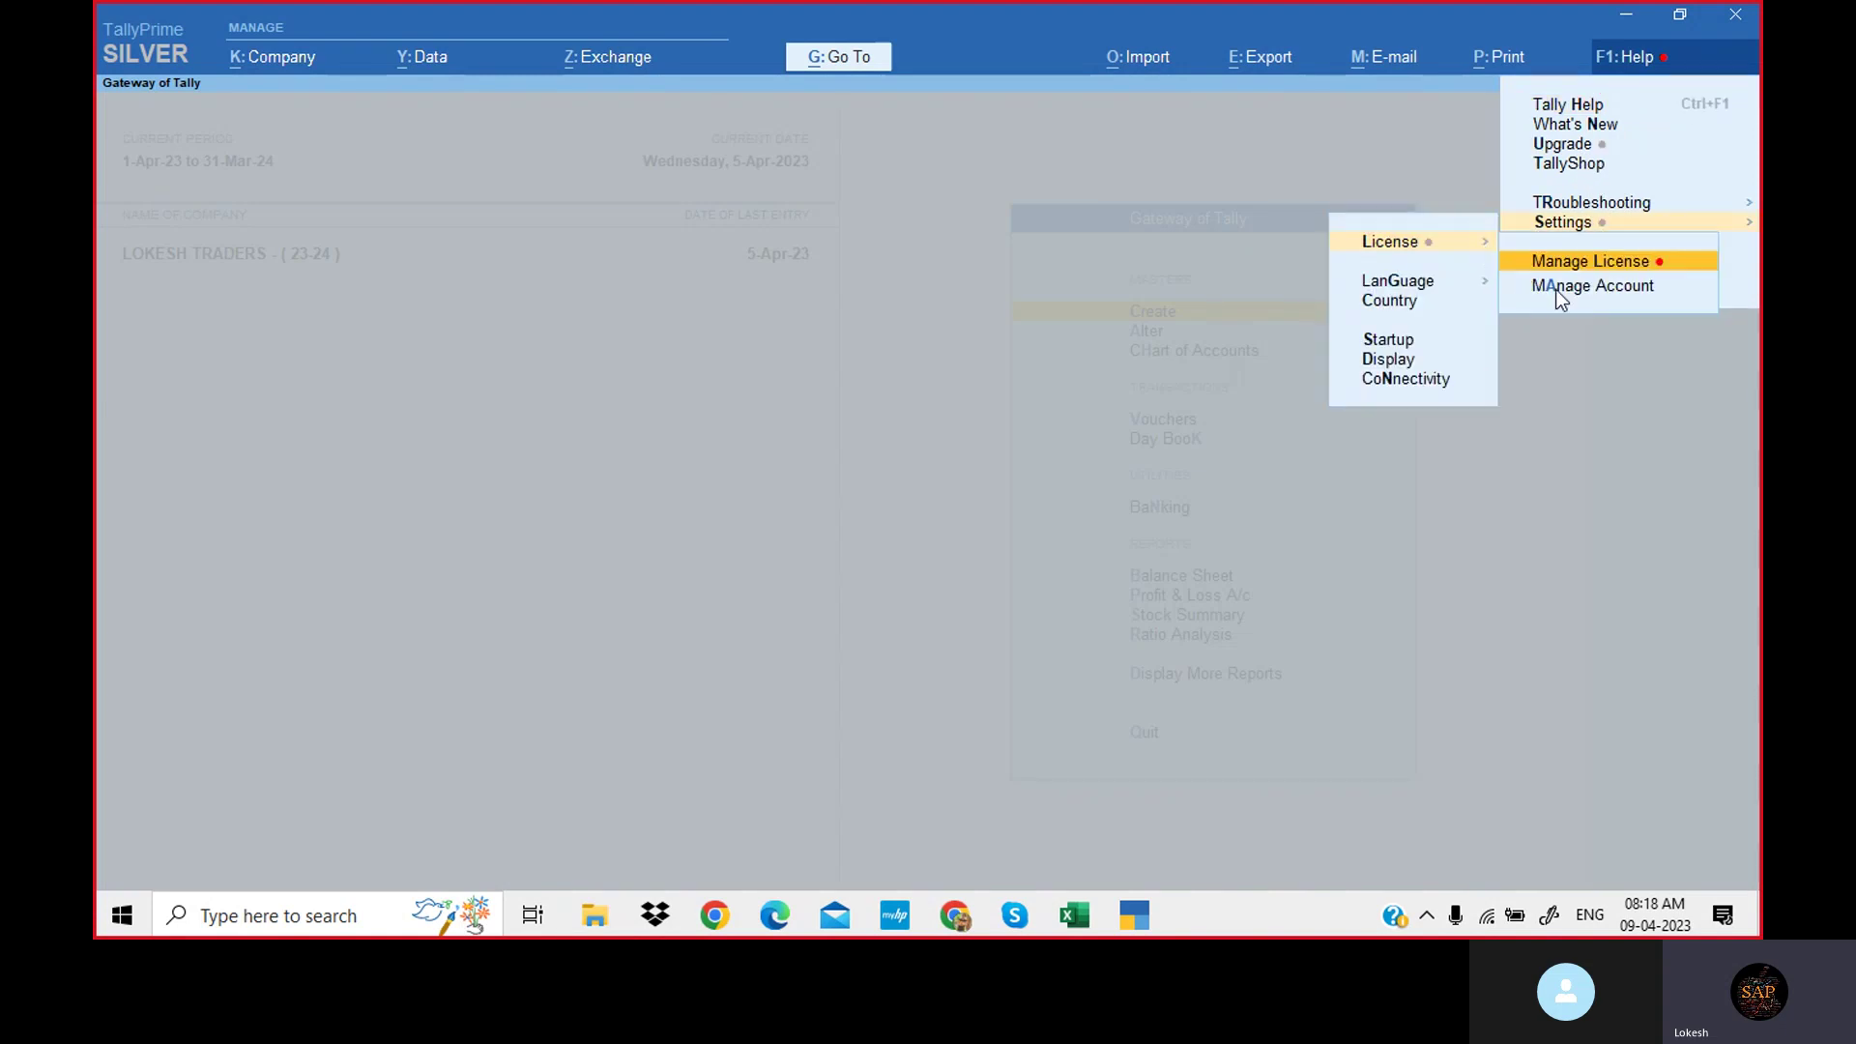
left_click(1656, 265)
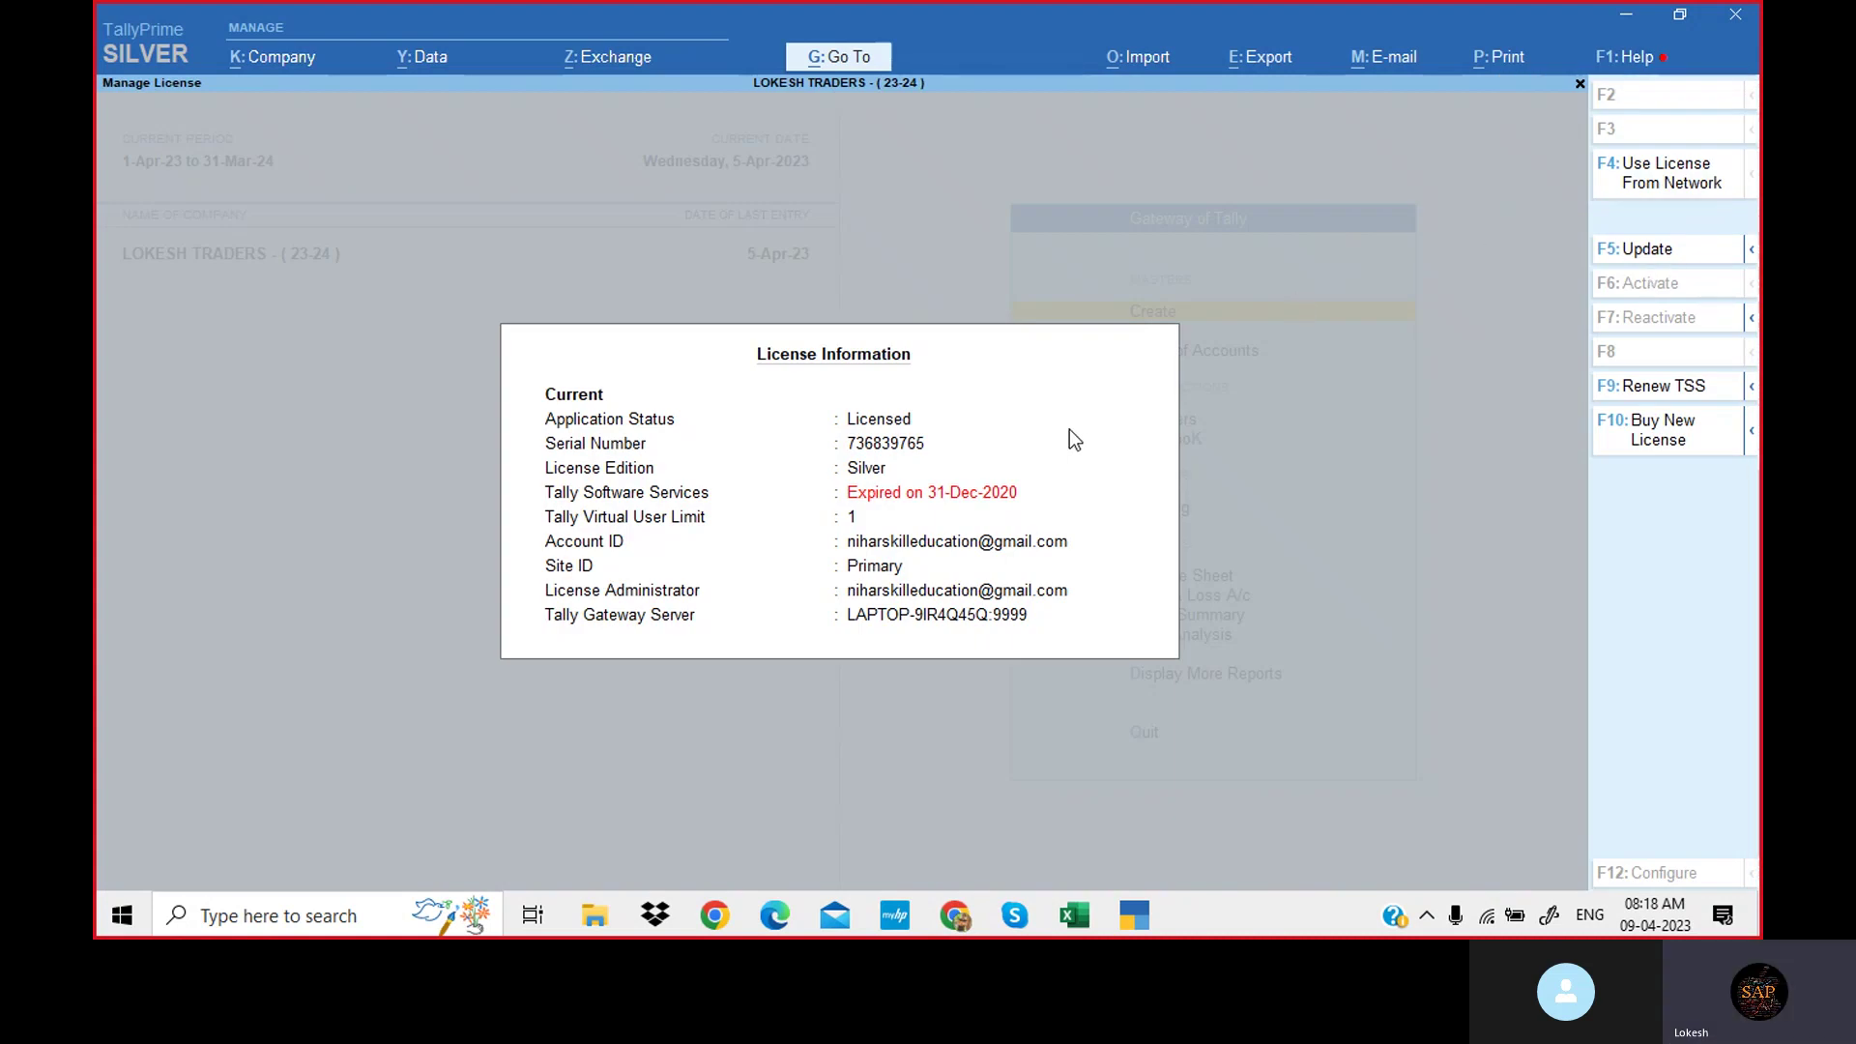
key("Escape")
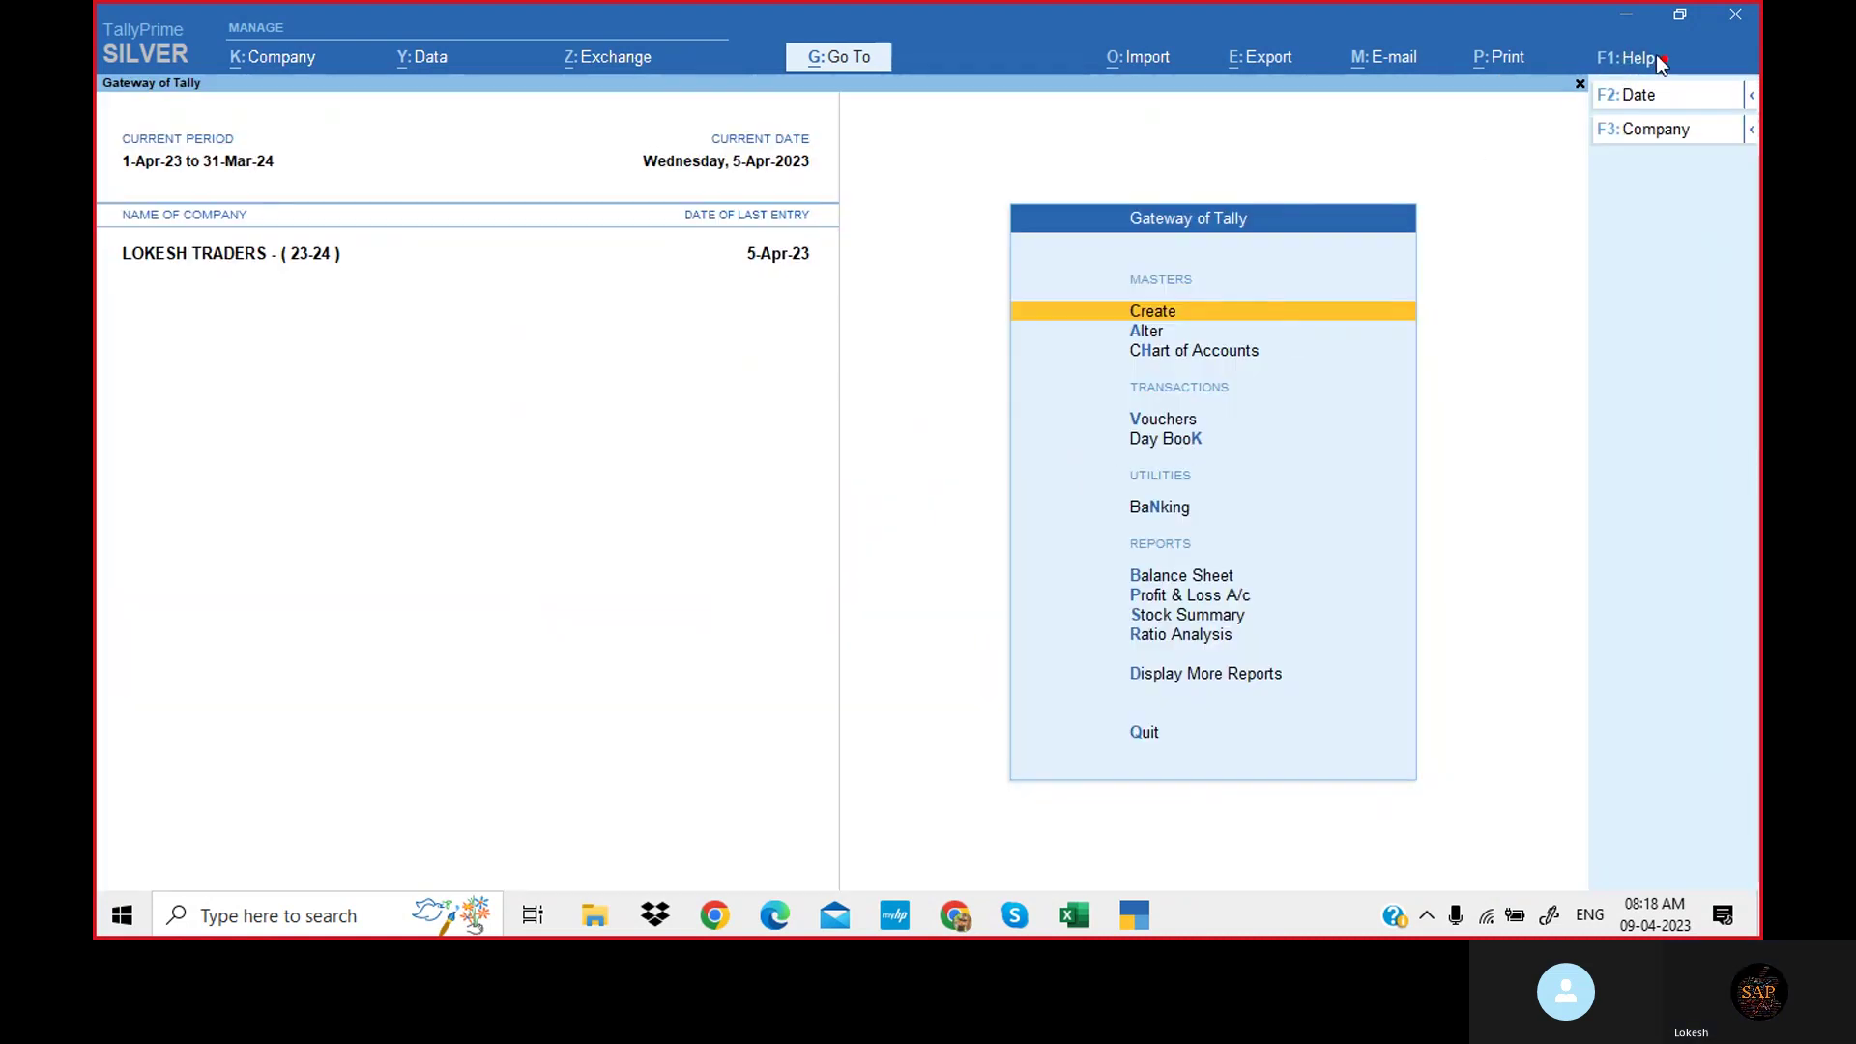
Surrender the Silver license and accept restarting TallyPrime with Administrator rights.
left_click(1634, 57)
left_click(1585, 224)
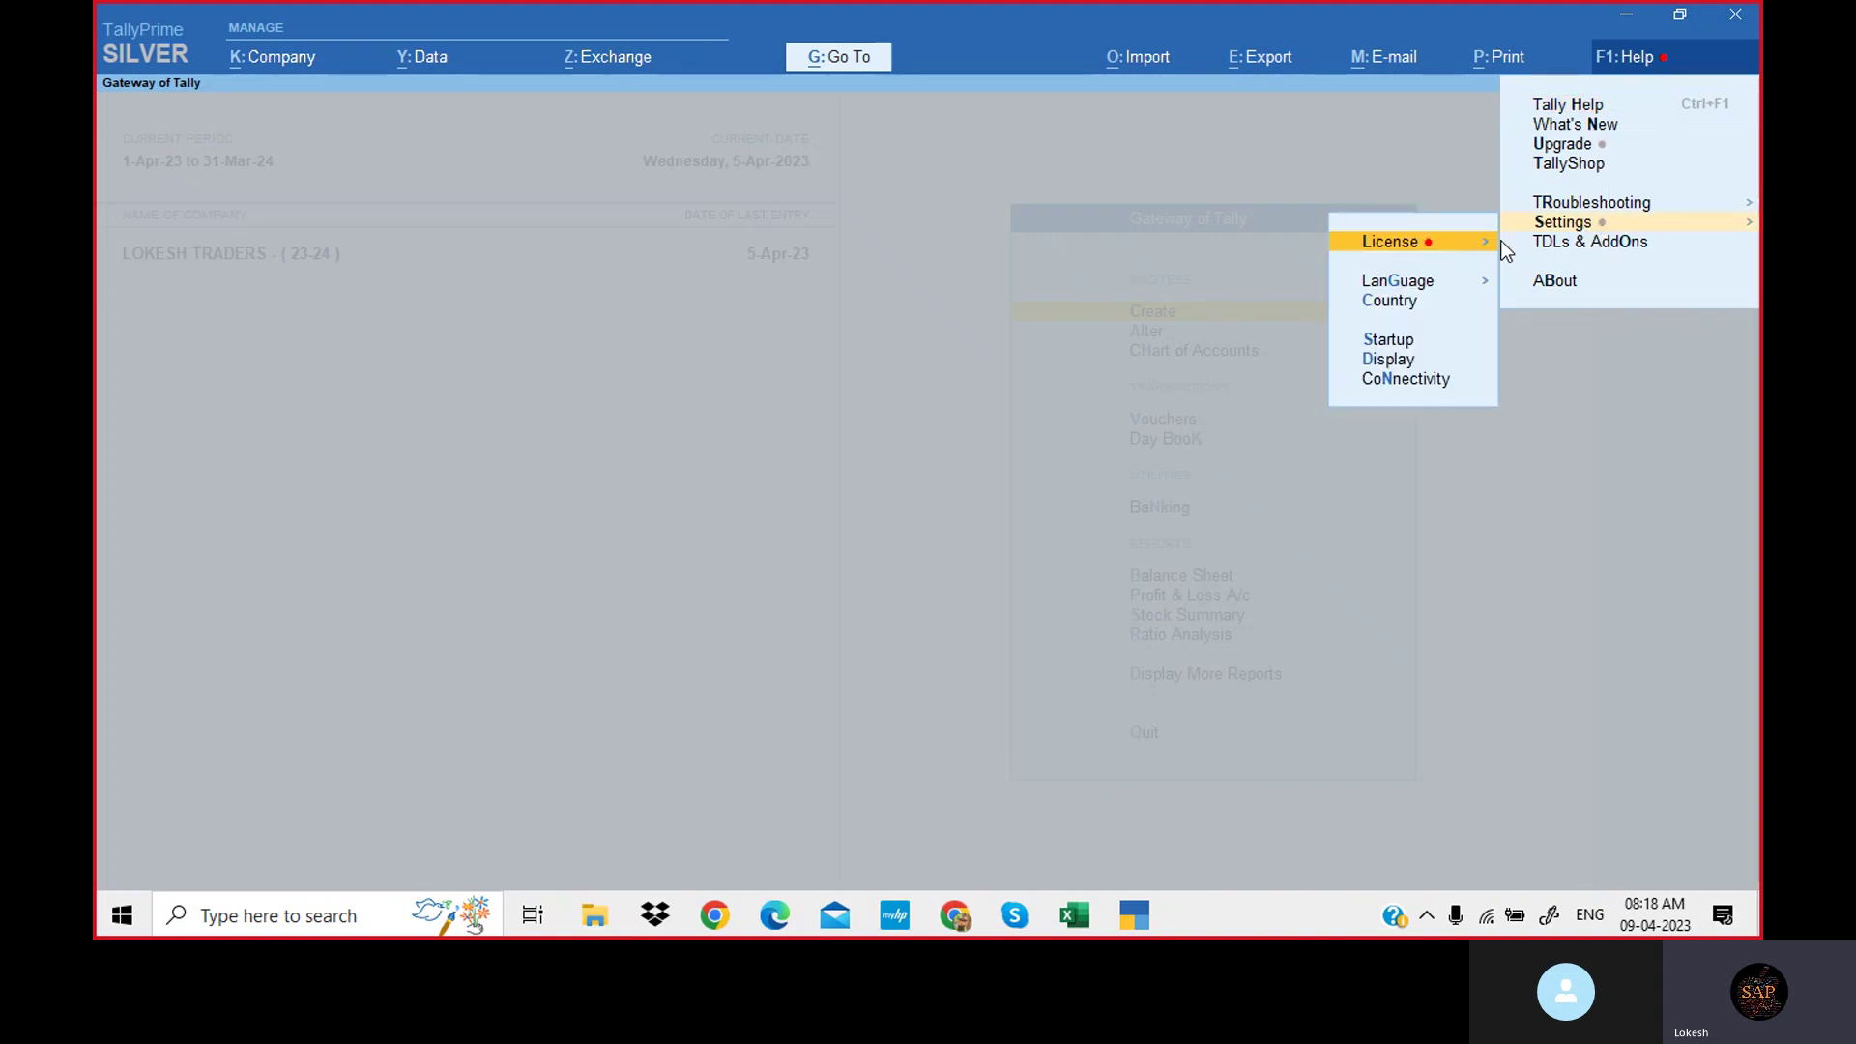
left_click(1483, 253)
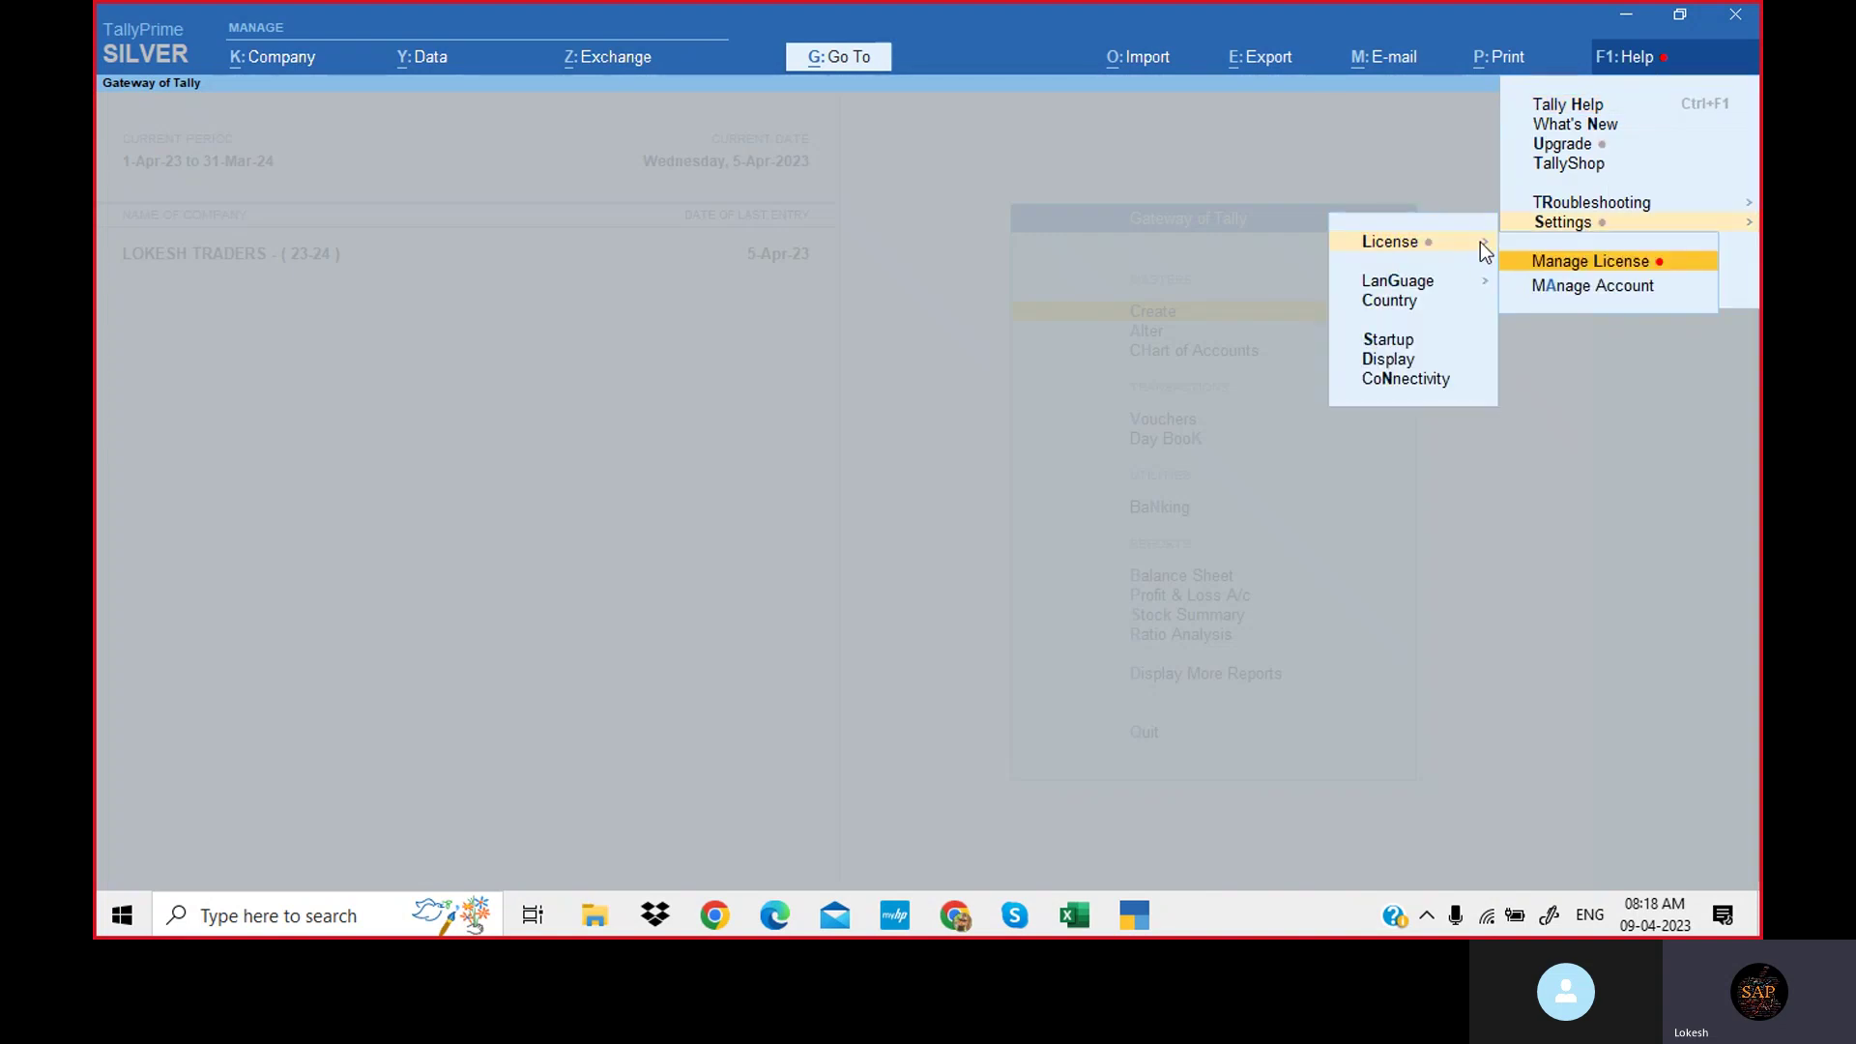
left_click(1669, 269)
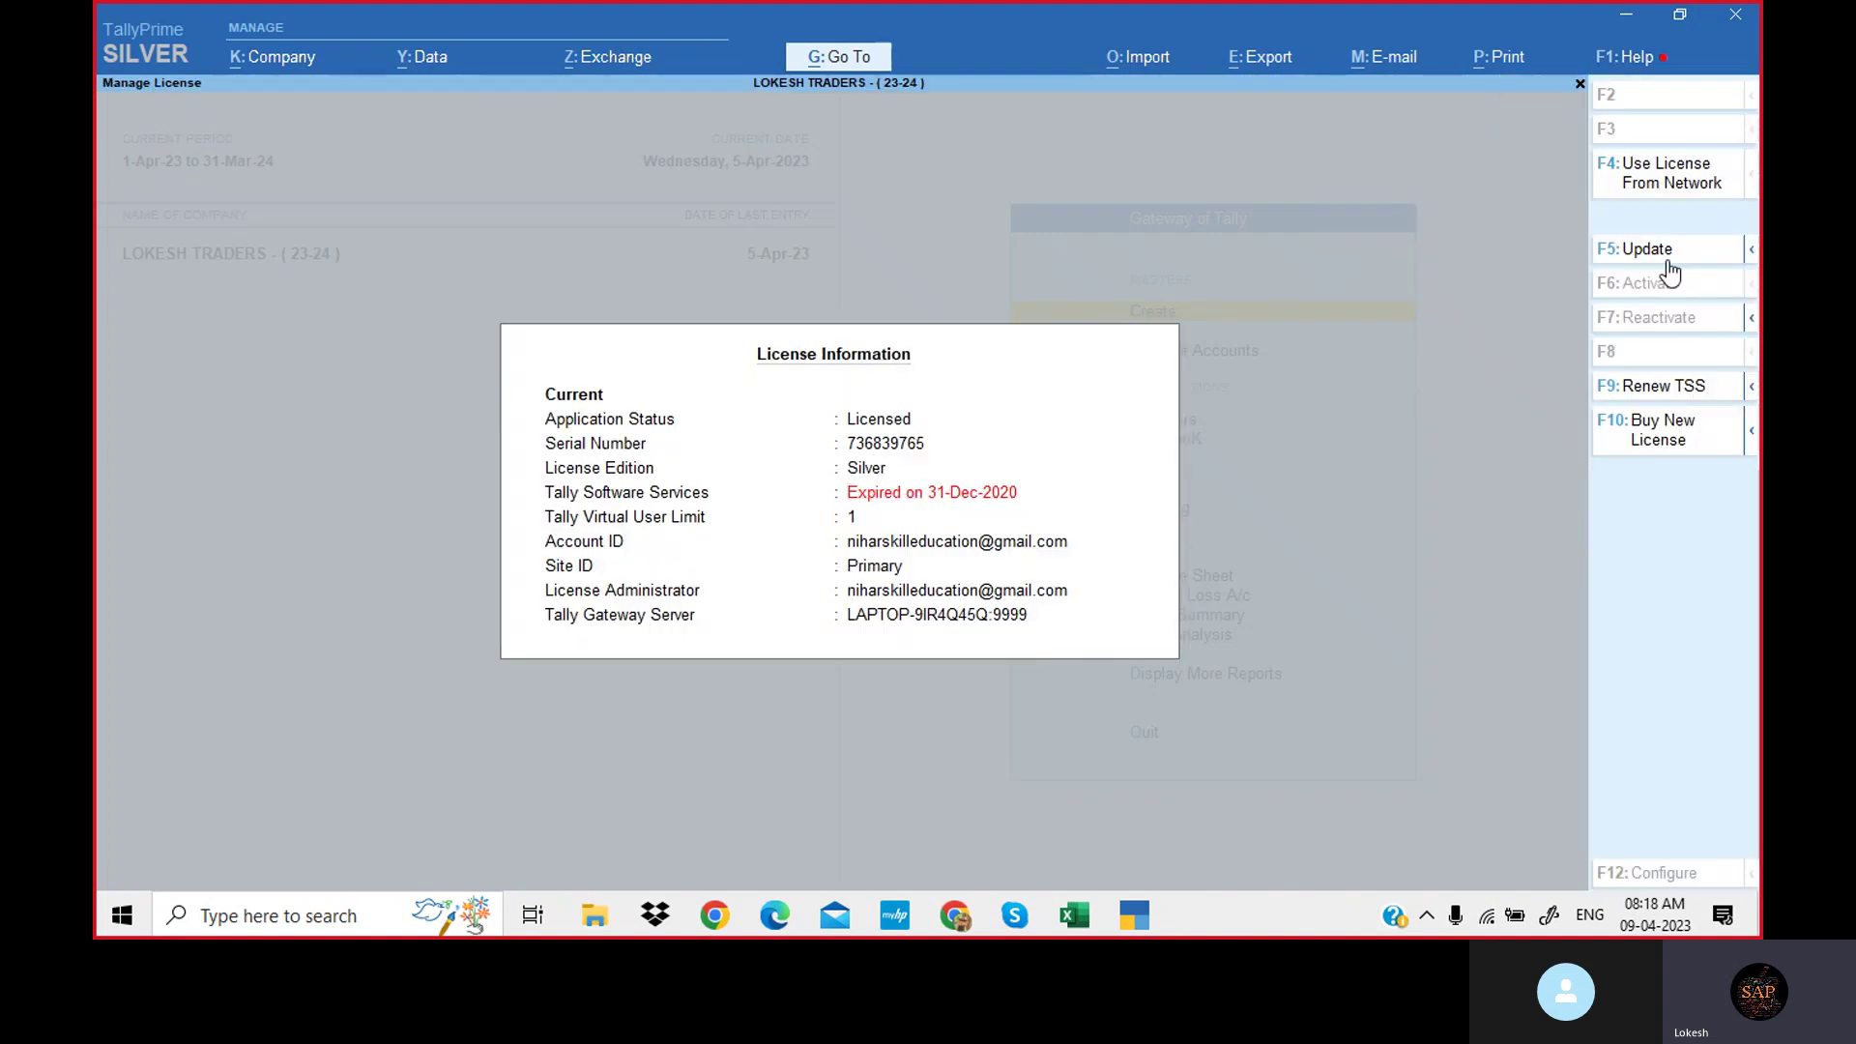
left_click(1752, 319)
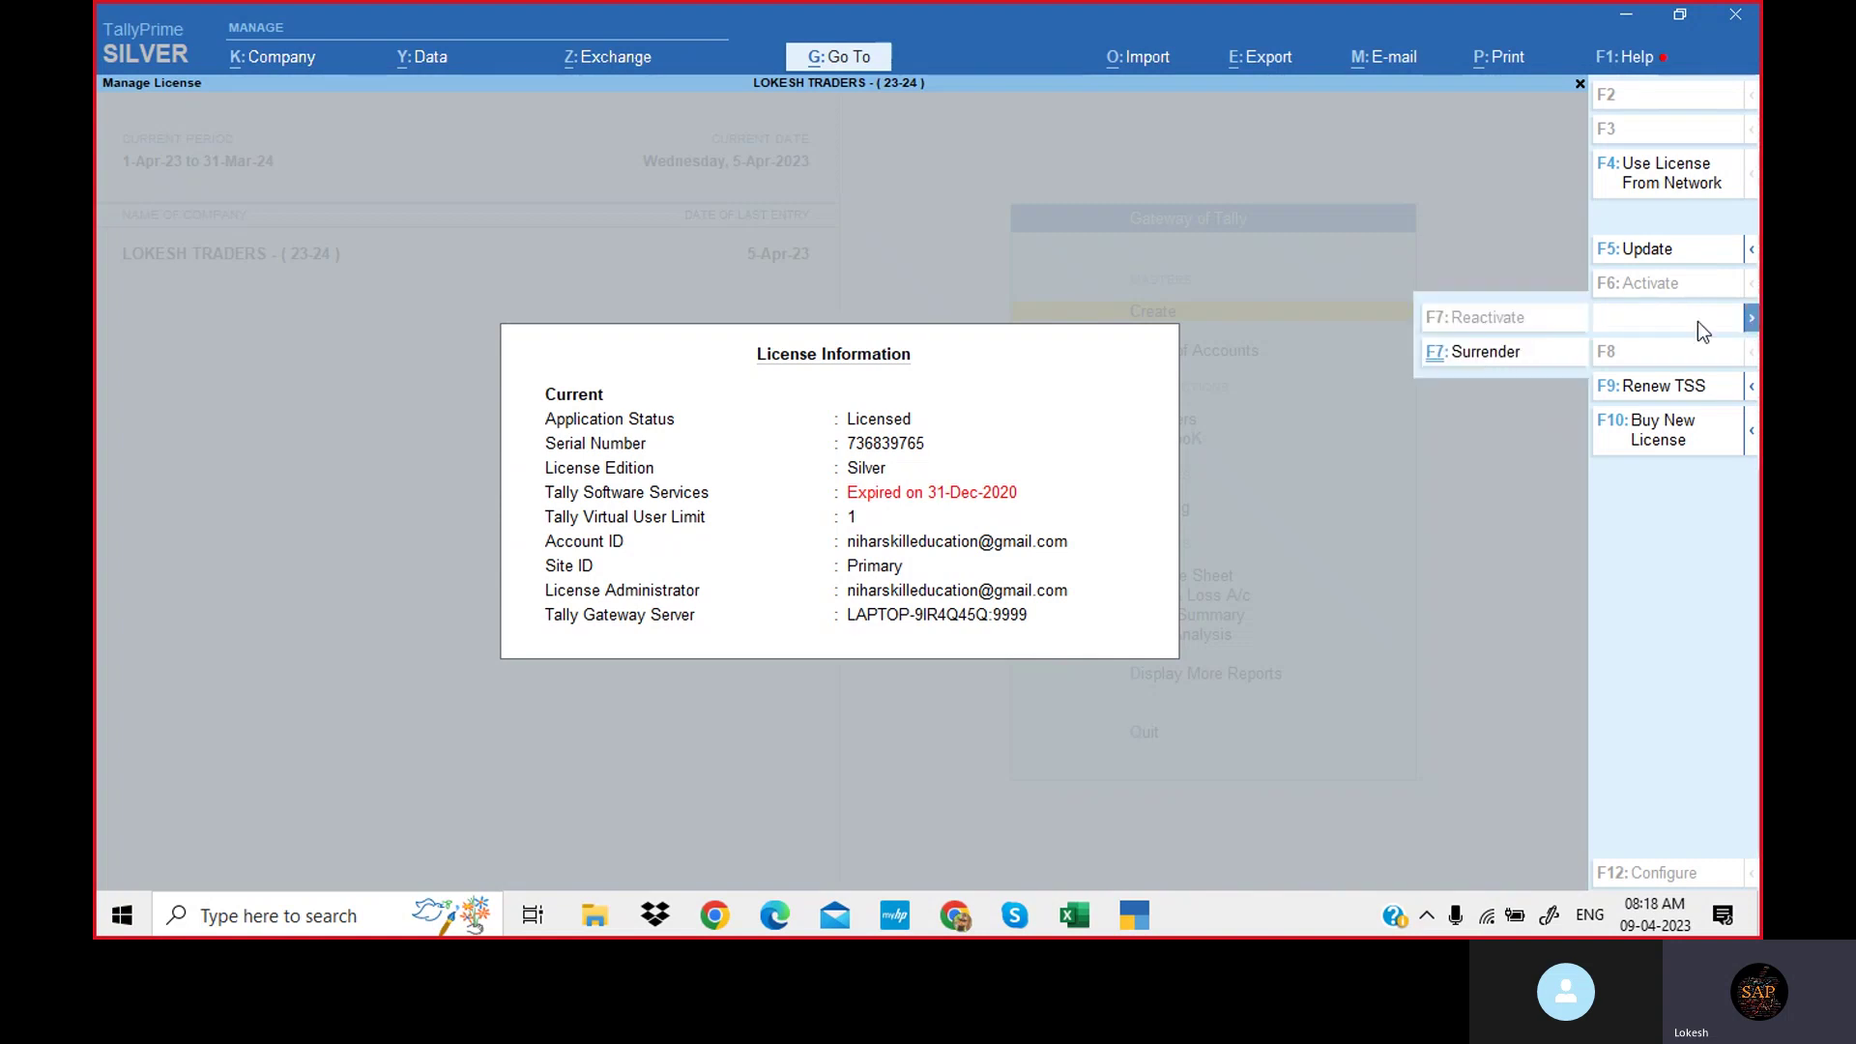
left_click(1504, 352)
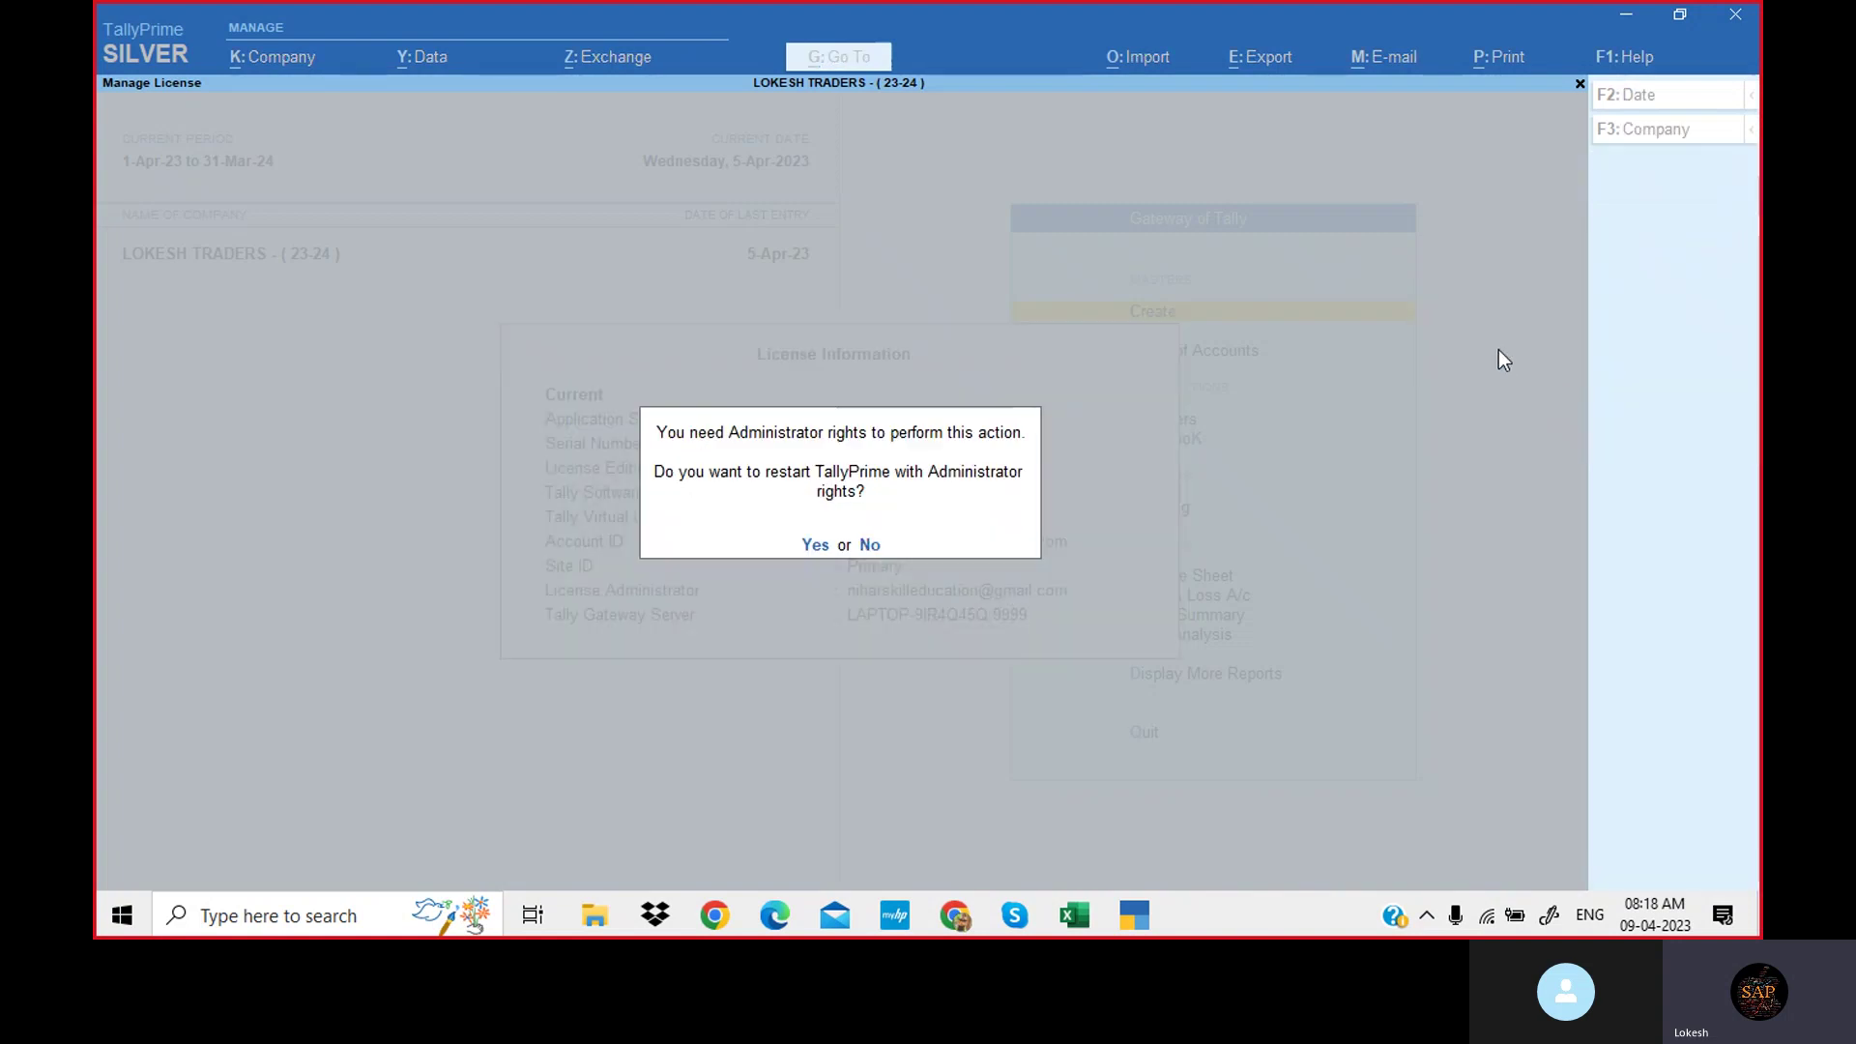
left_click(816, 547)
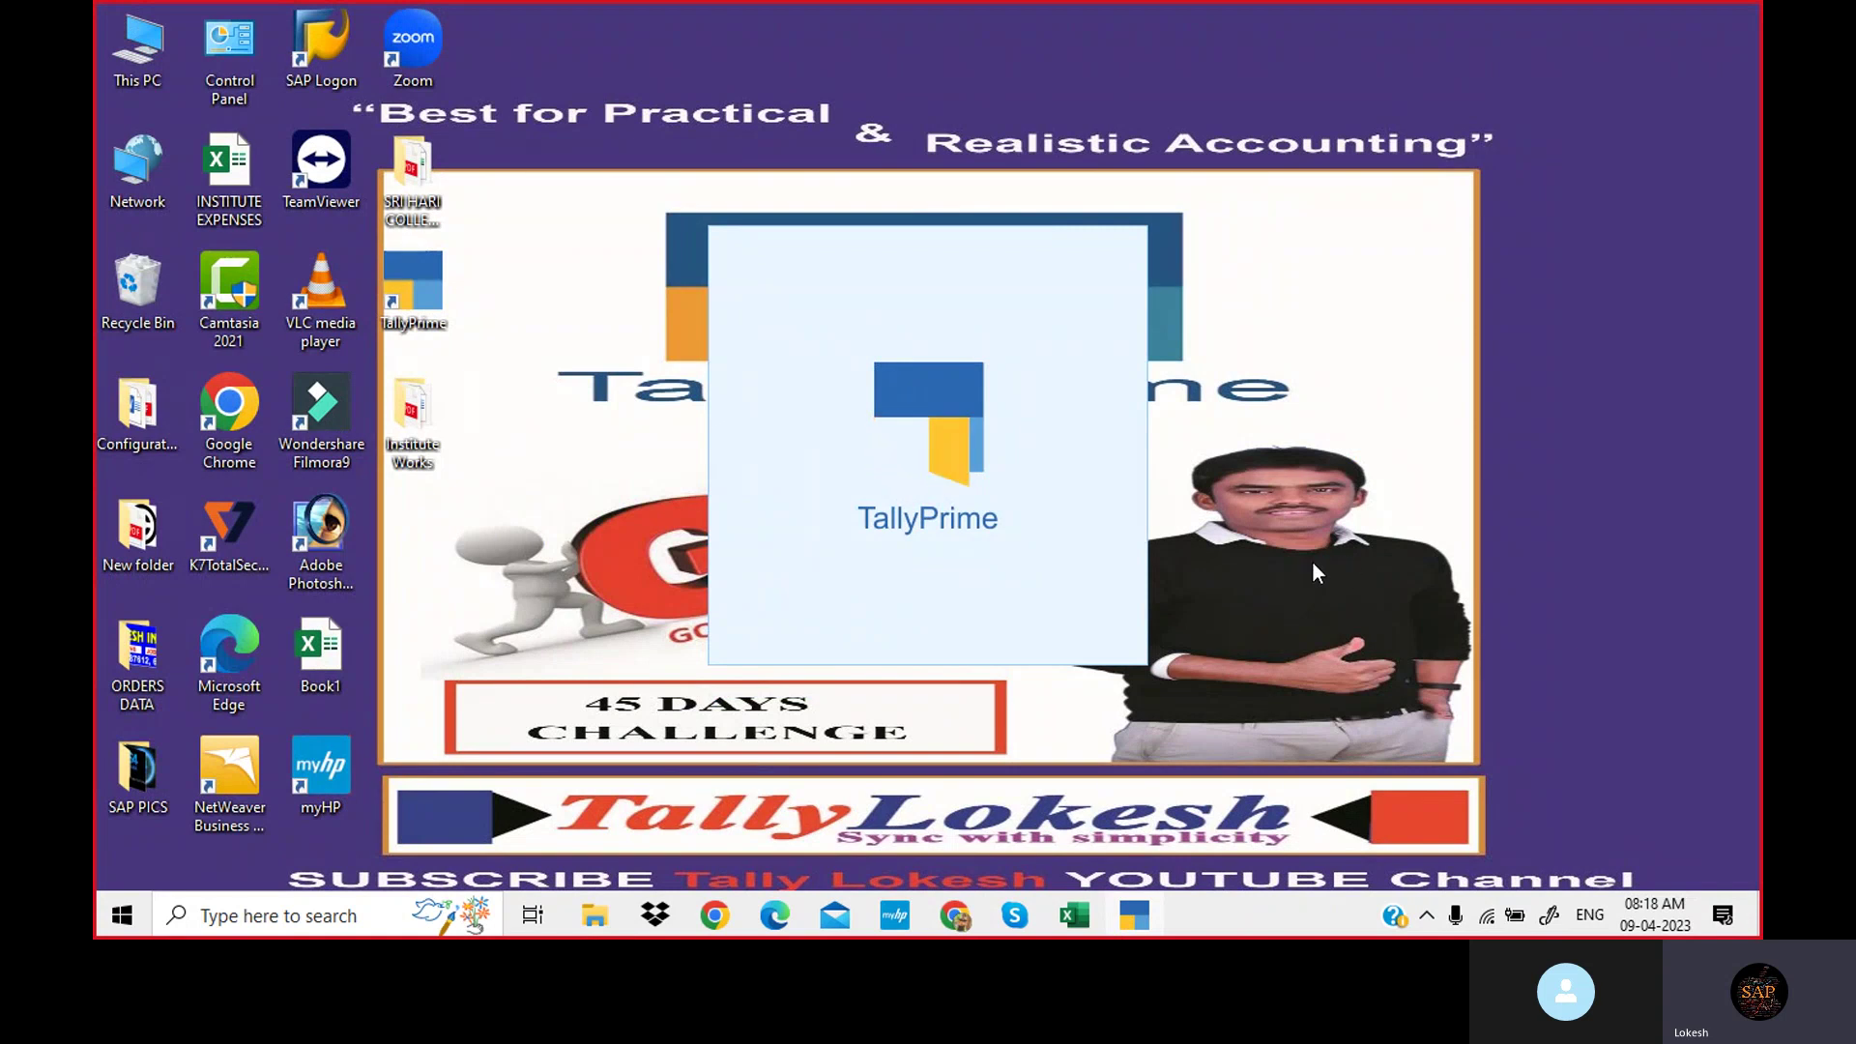
Quit and relaunch TallyPrime, then open LOKESH TRADERS again.
key("Escape")
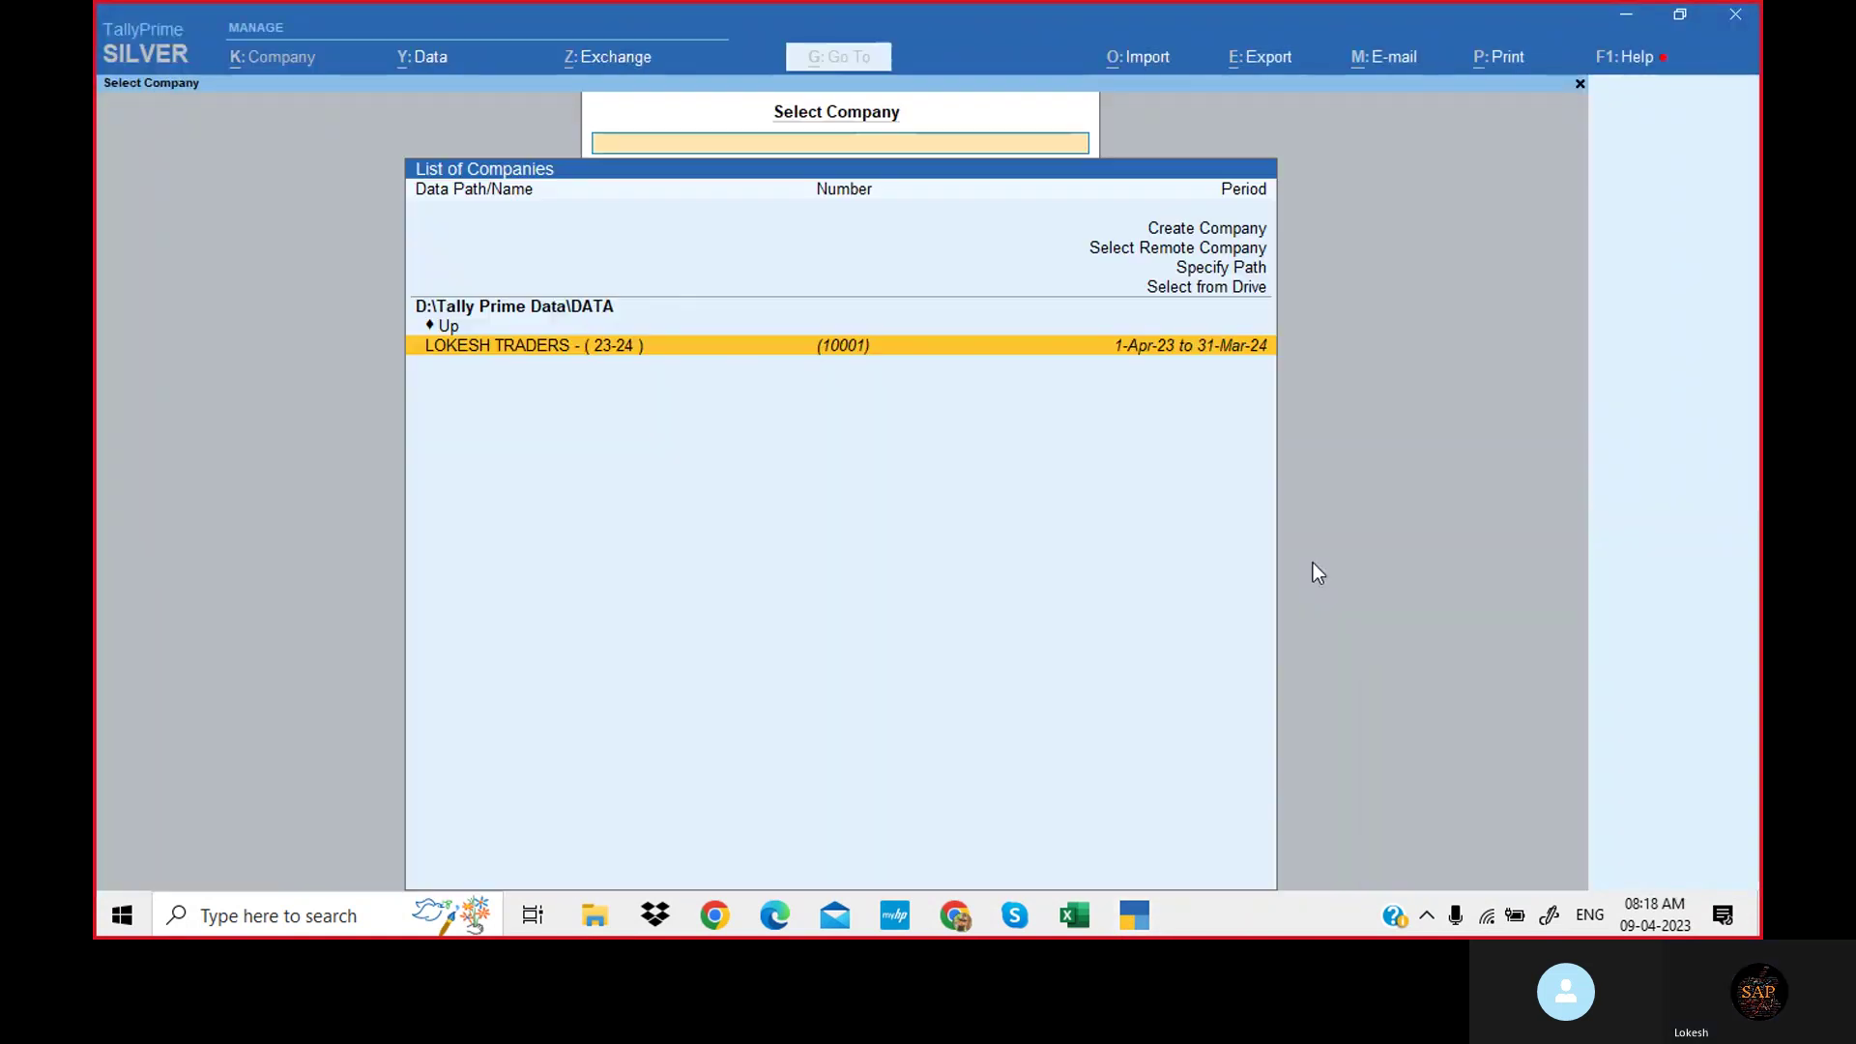
key("Escape")
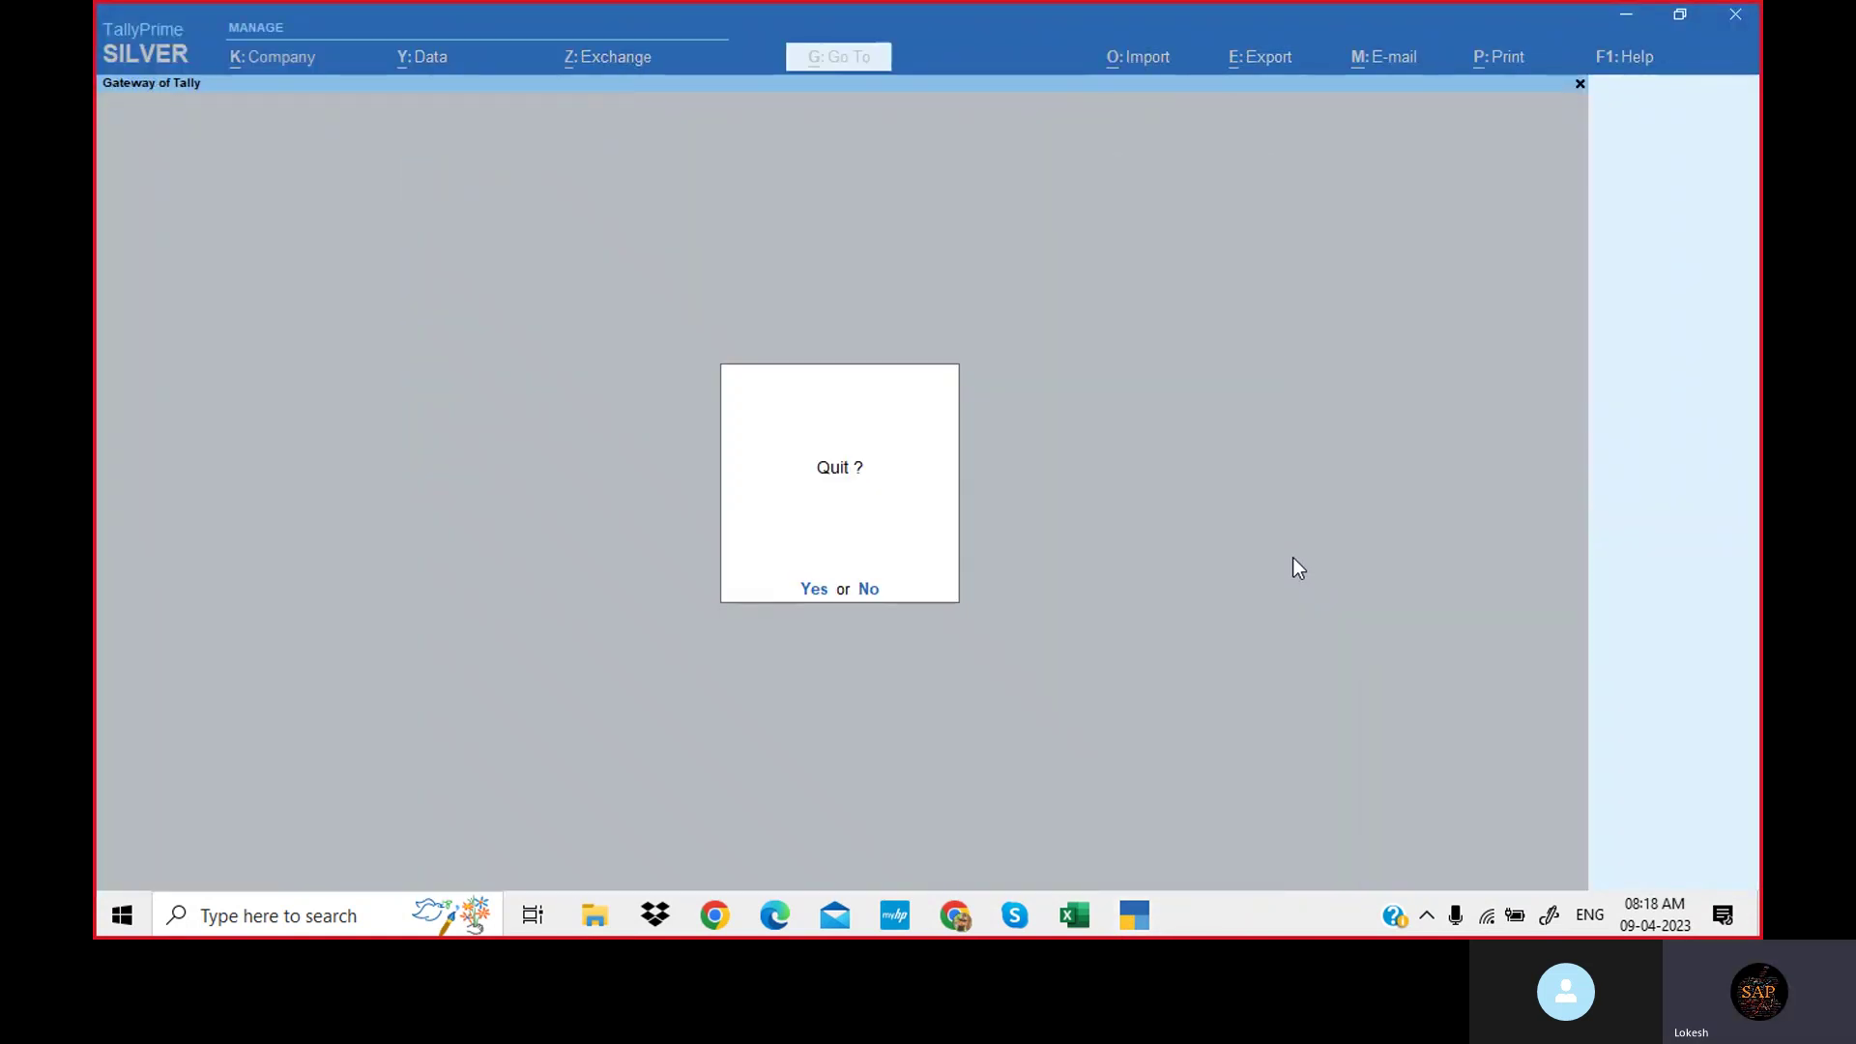
key("Return")
double_click(389, 286)
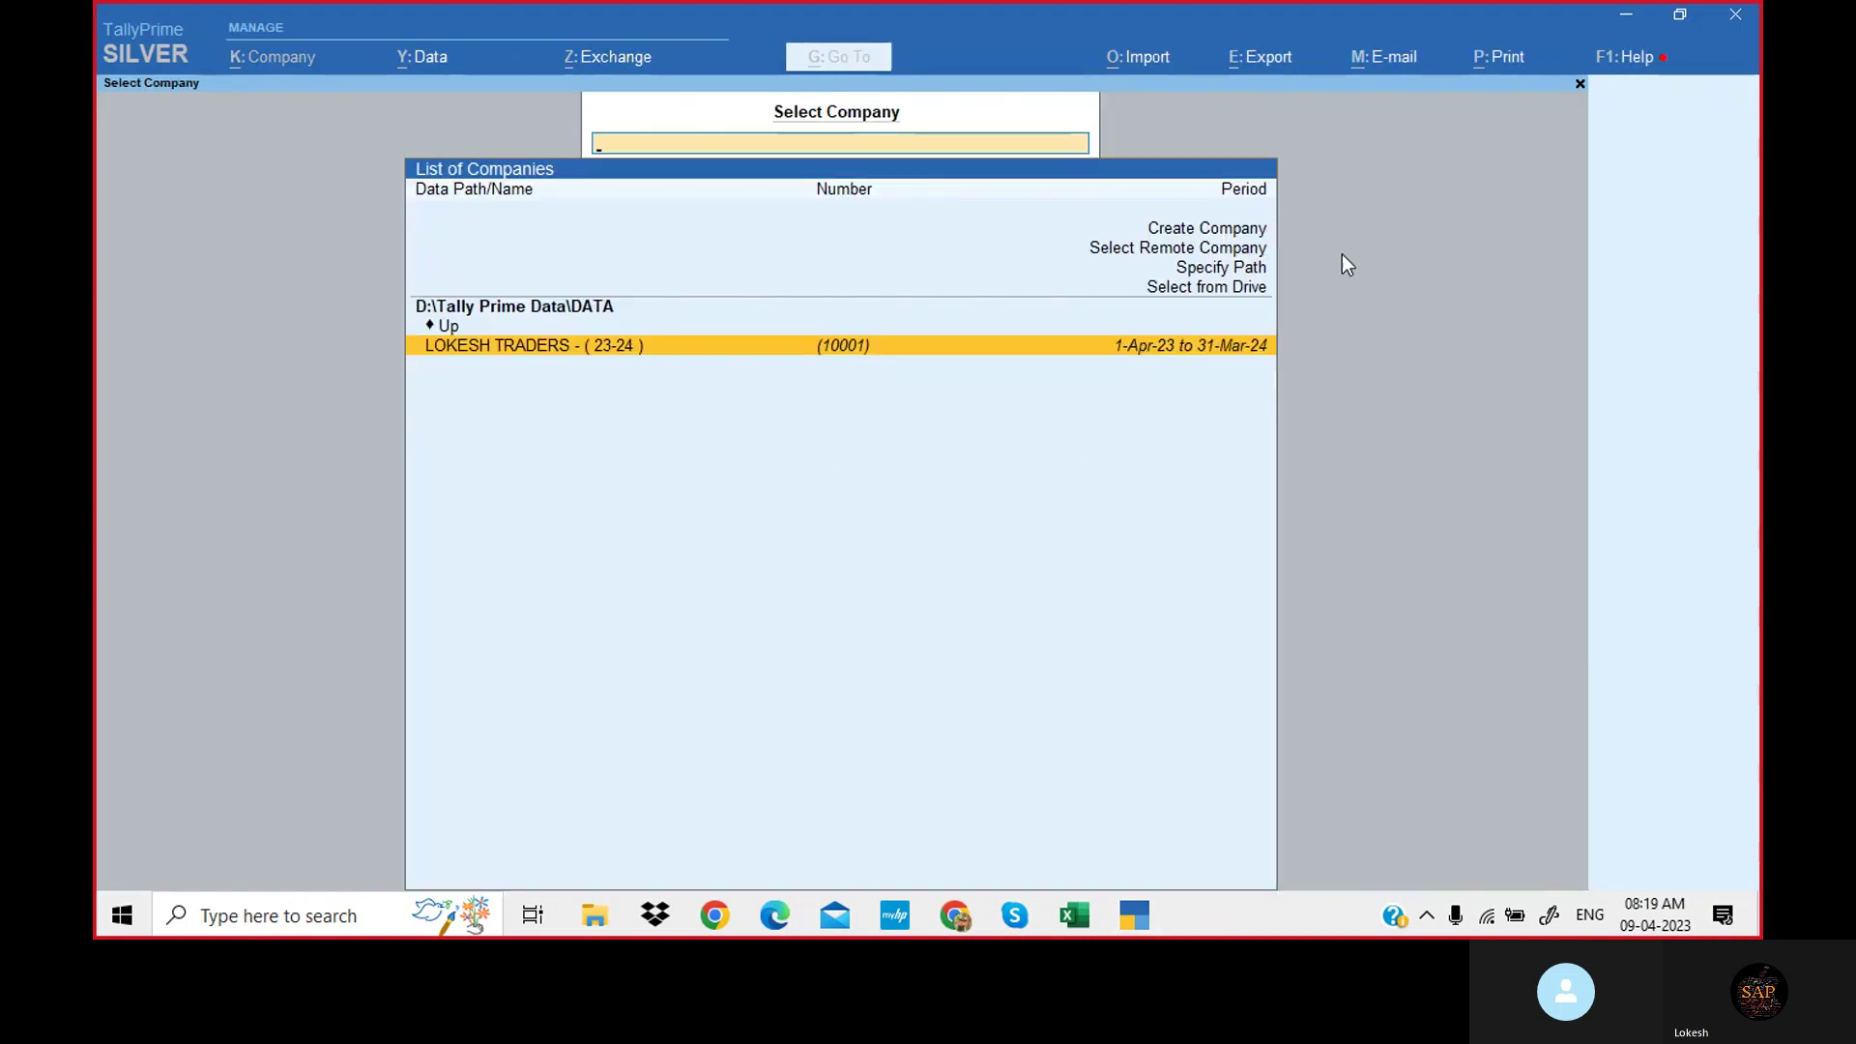
key("Return")
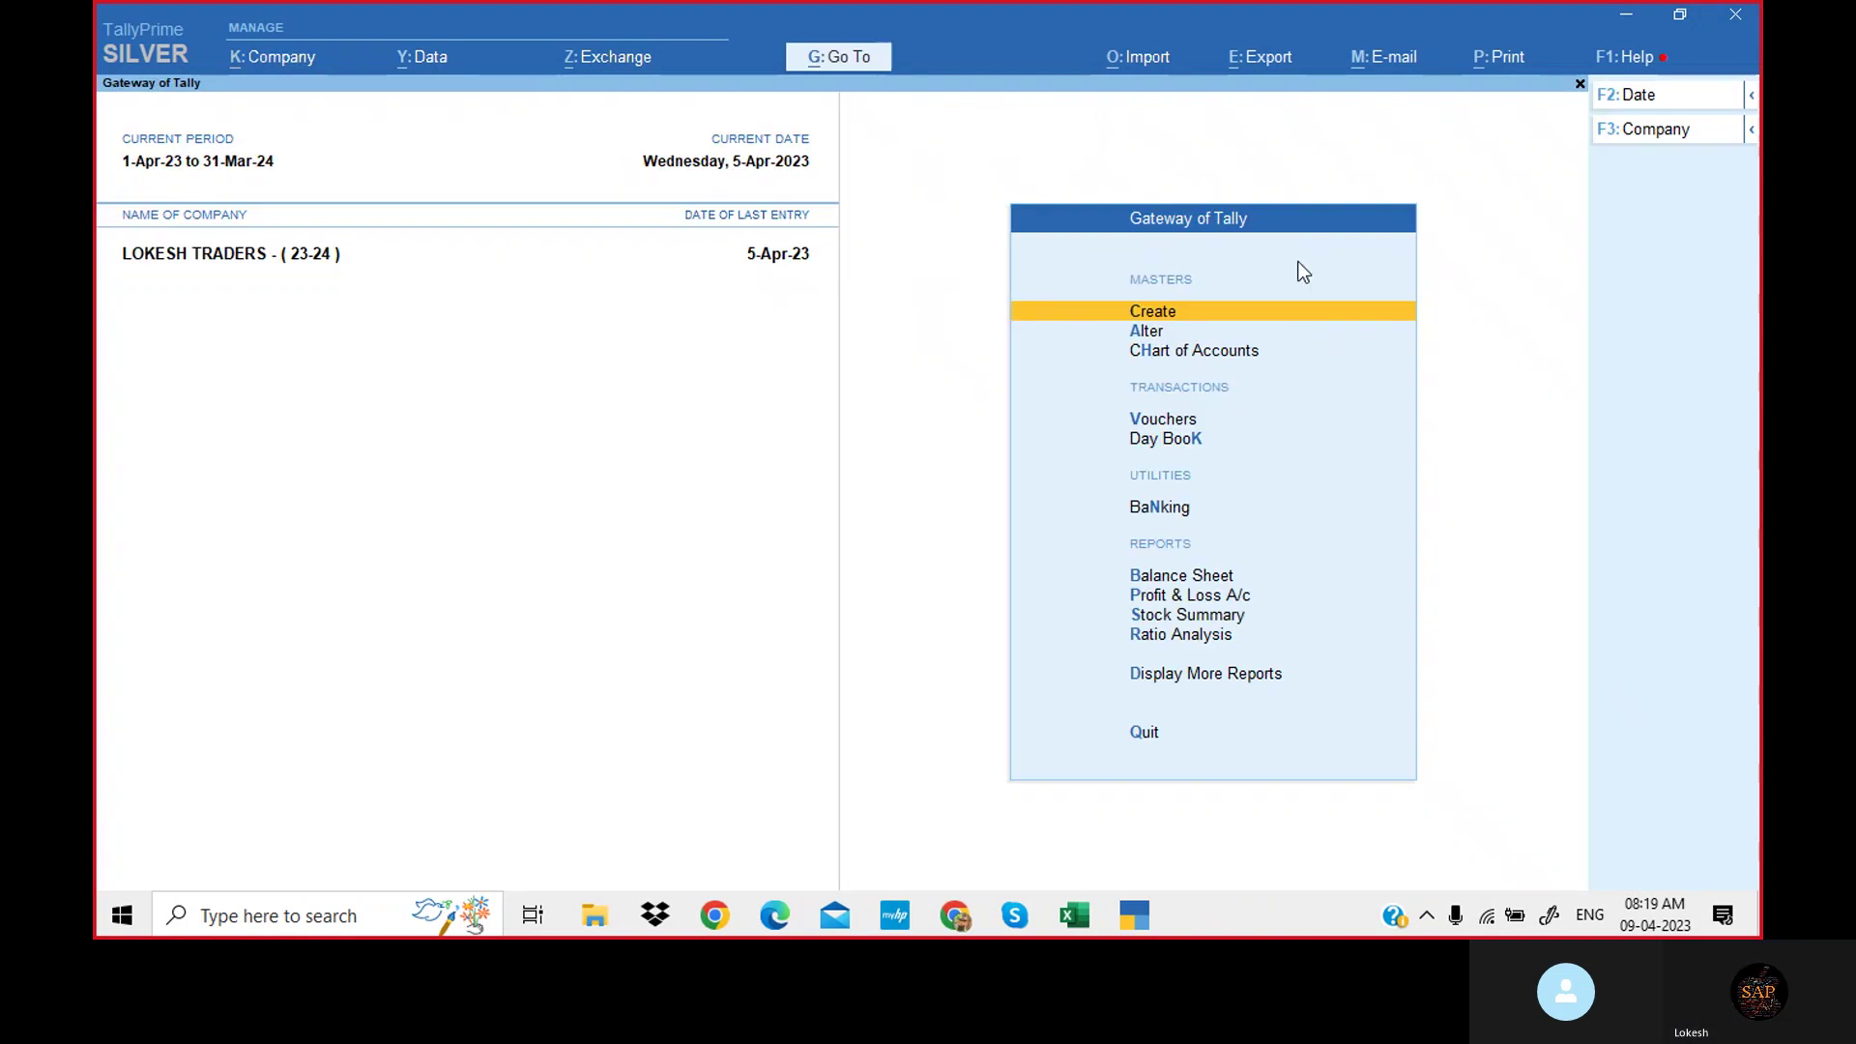
Attempt the license surrender again, decline the administrator restart, and bring up Quit.
left_click(1634, 58)
left_click(1593, 225)
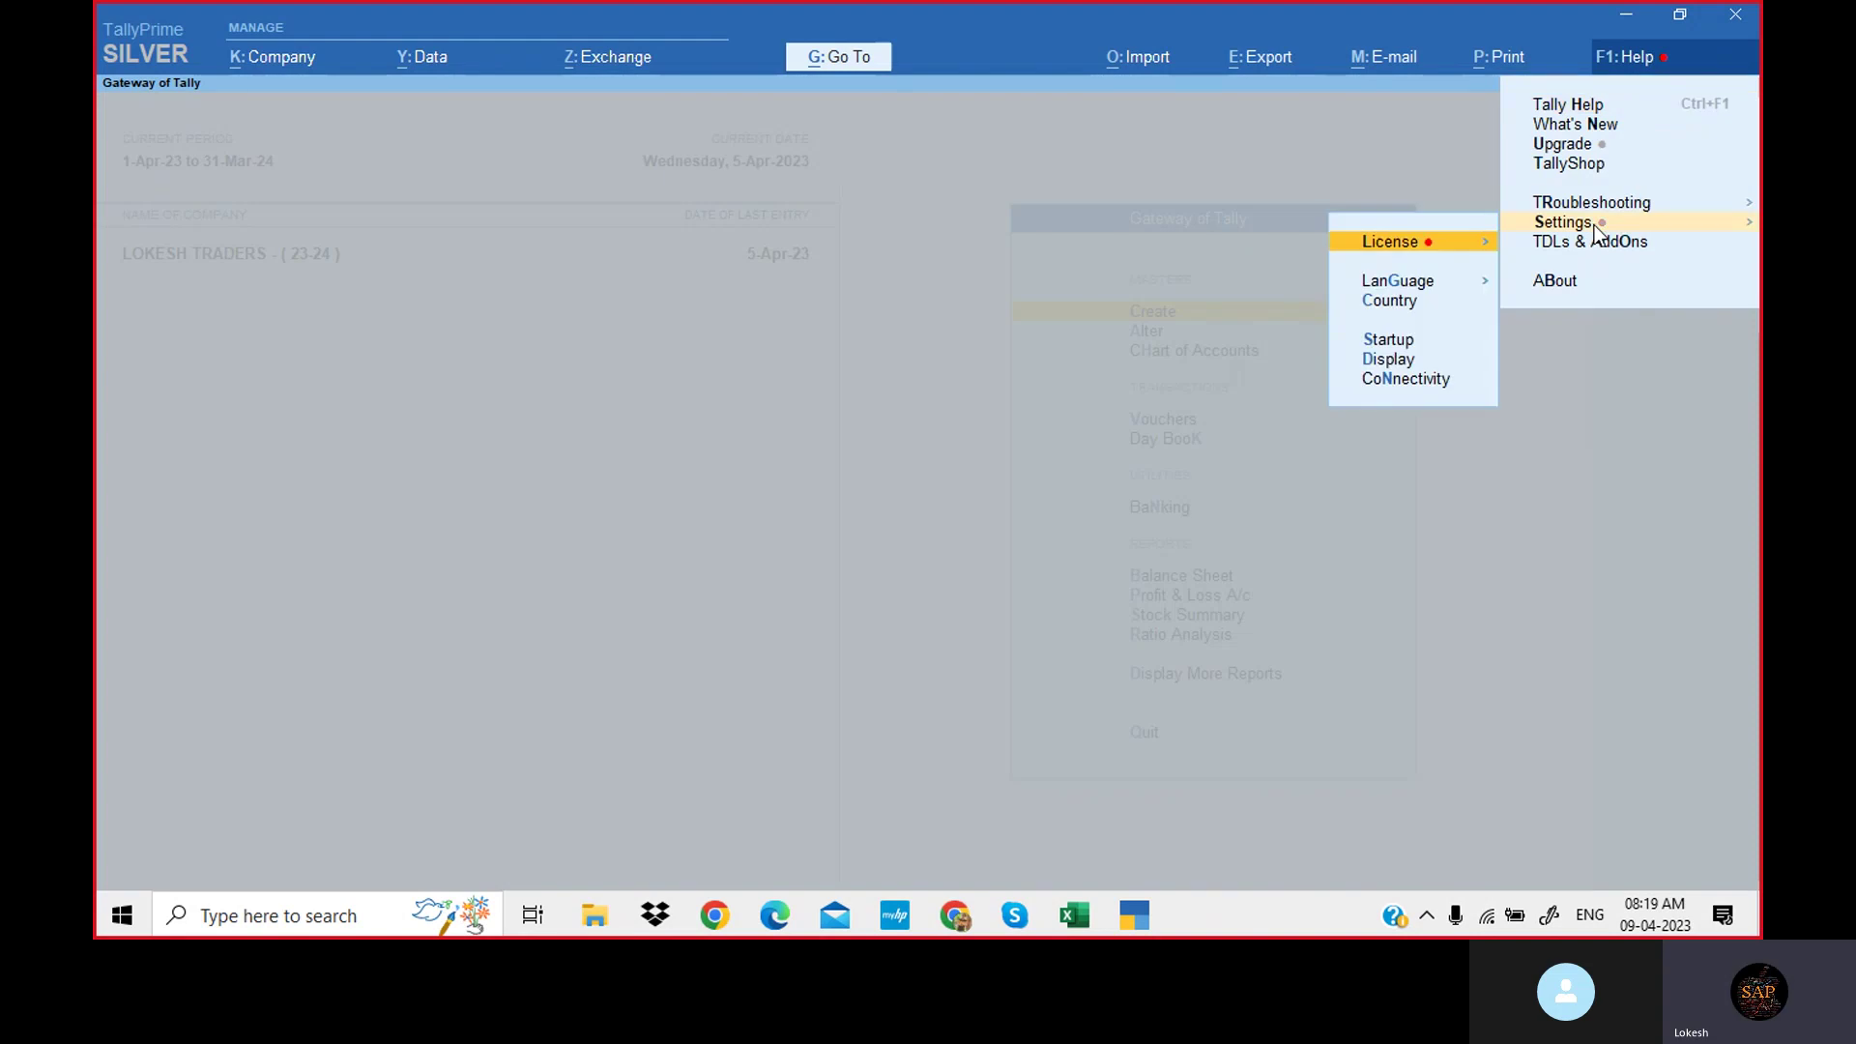
left_click(1487, 247)
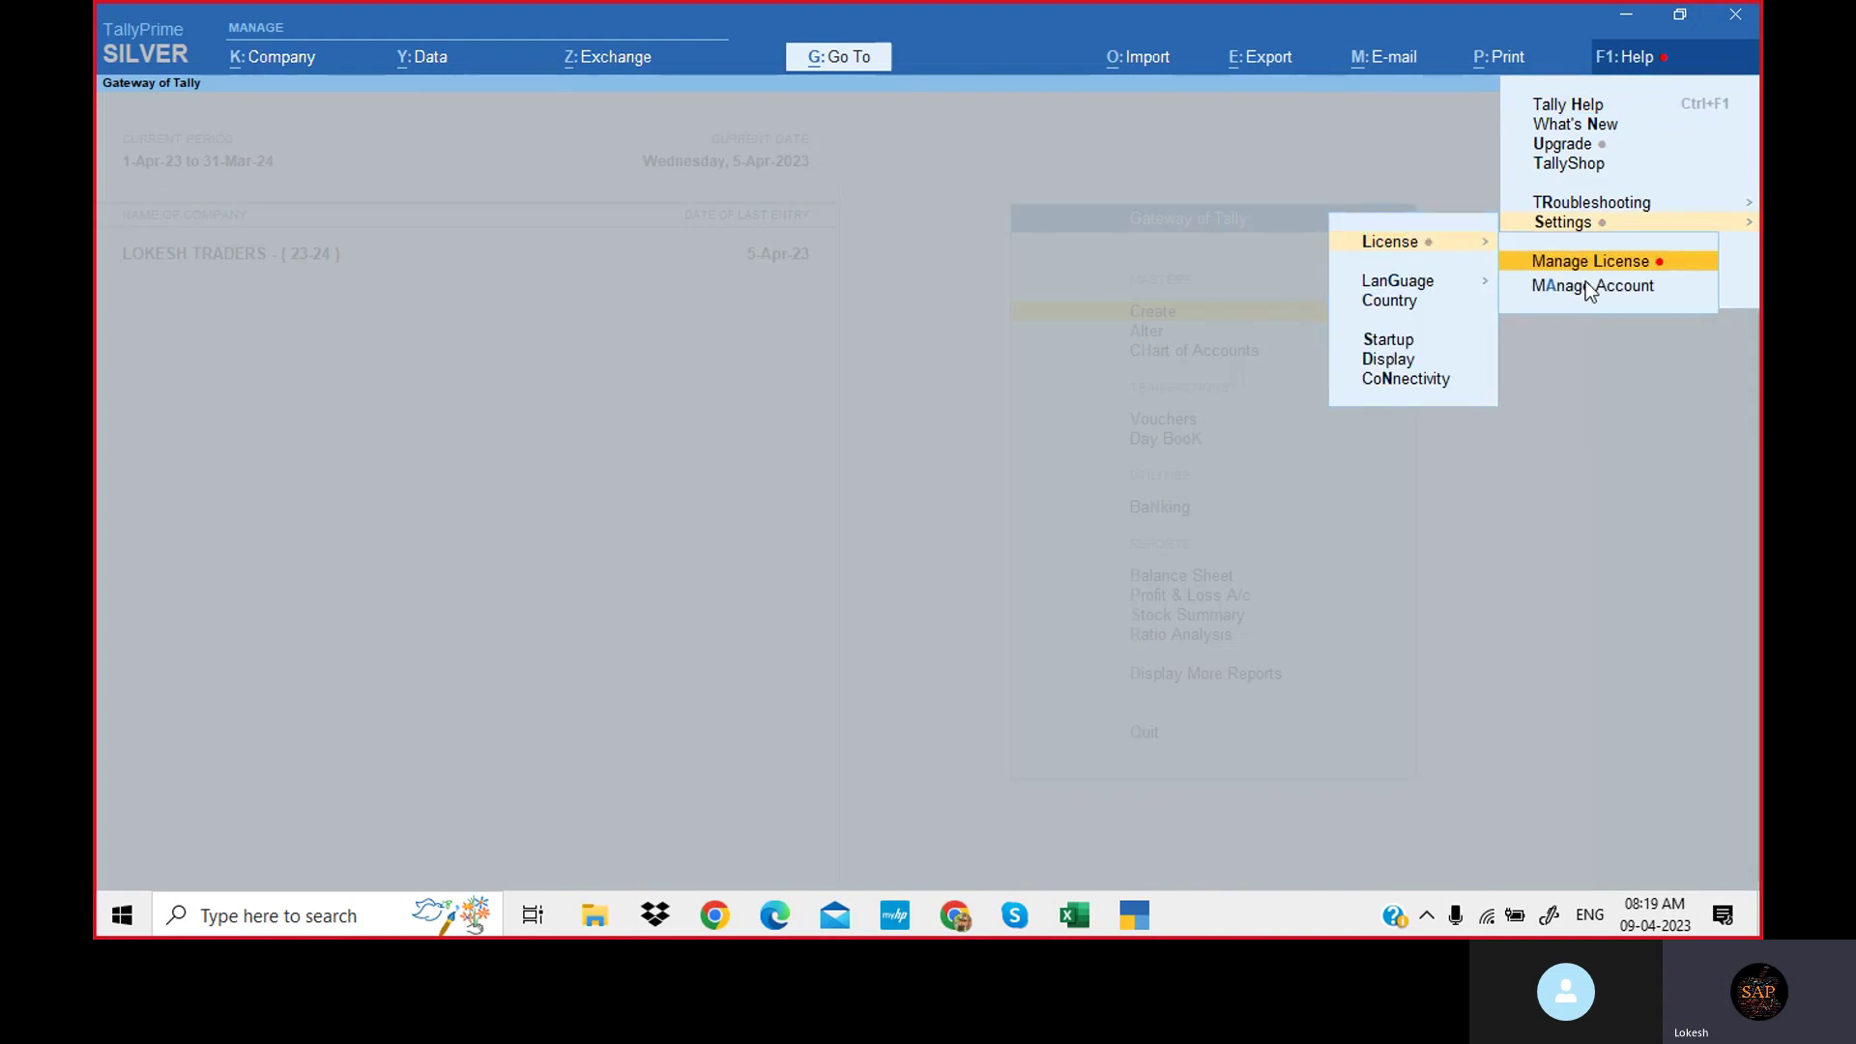
left_click(1672, 263)
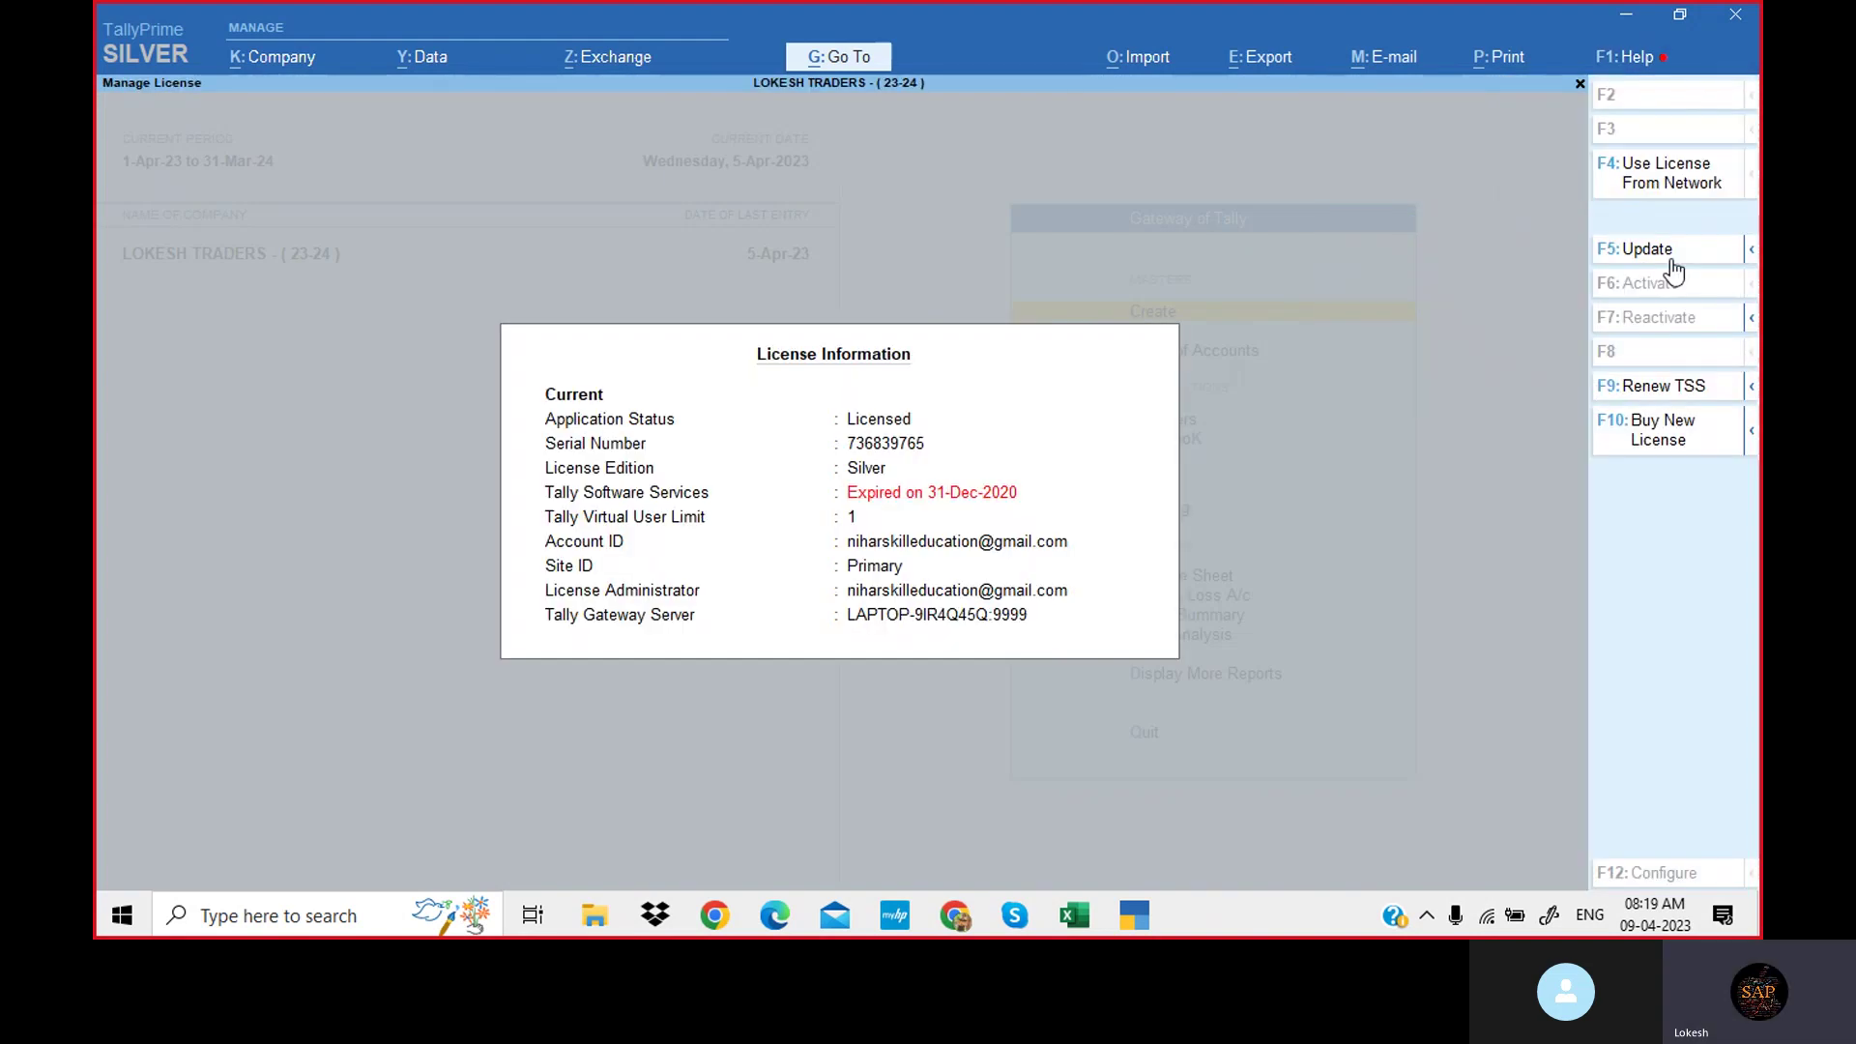
left_click(1751, 318)
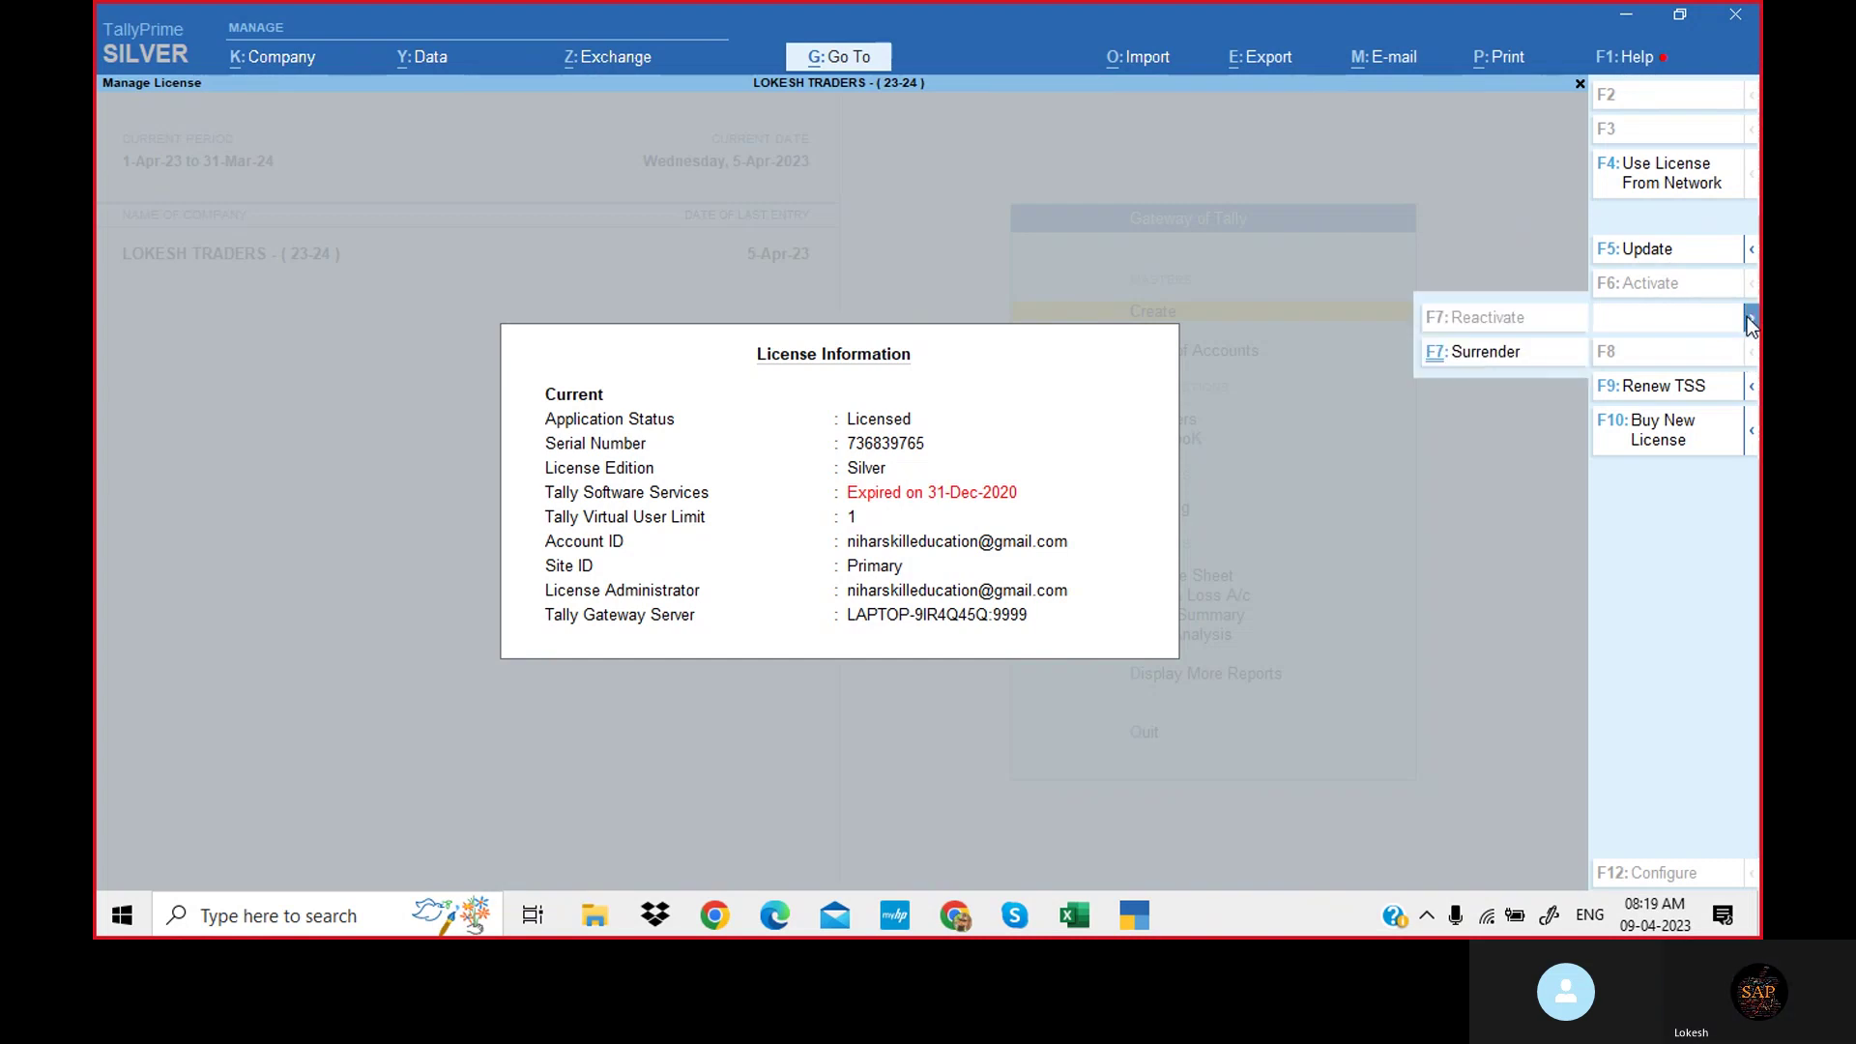
left_click(1501, 354)
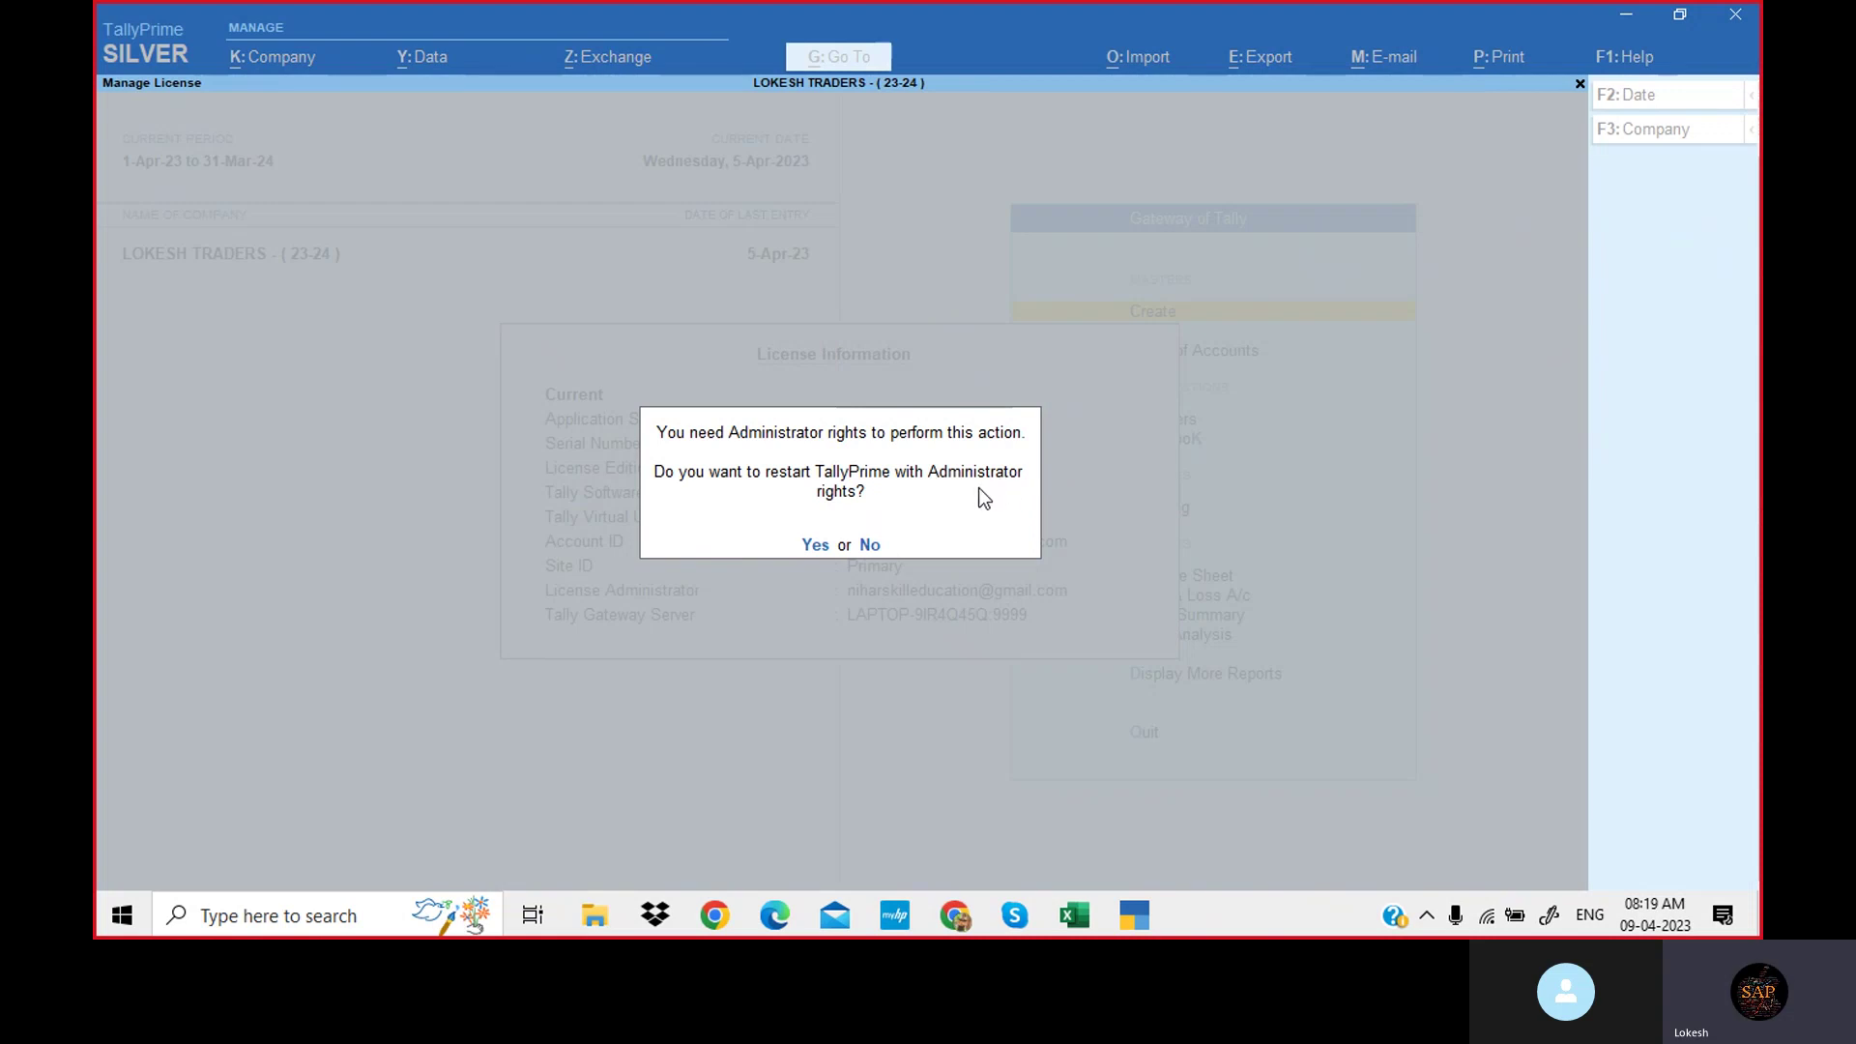
left_click(867, 547)
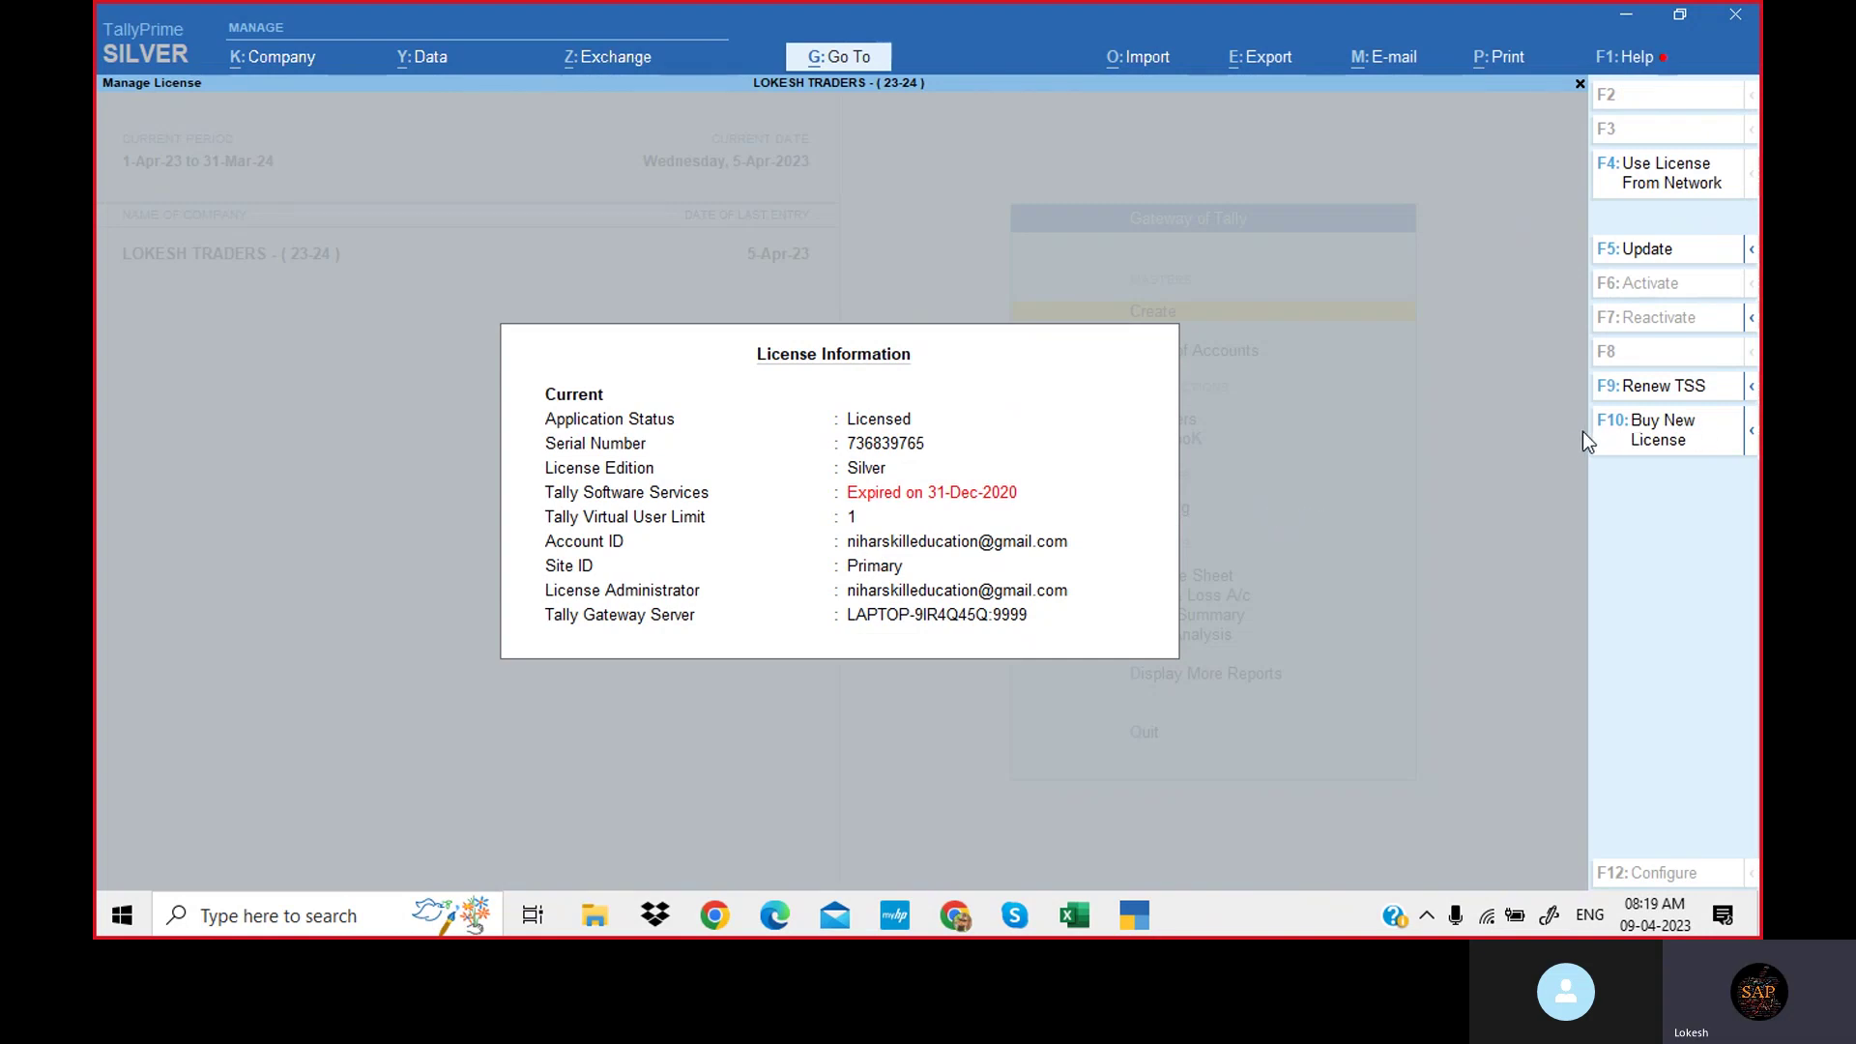
key("Escape")
key("Escape")
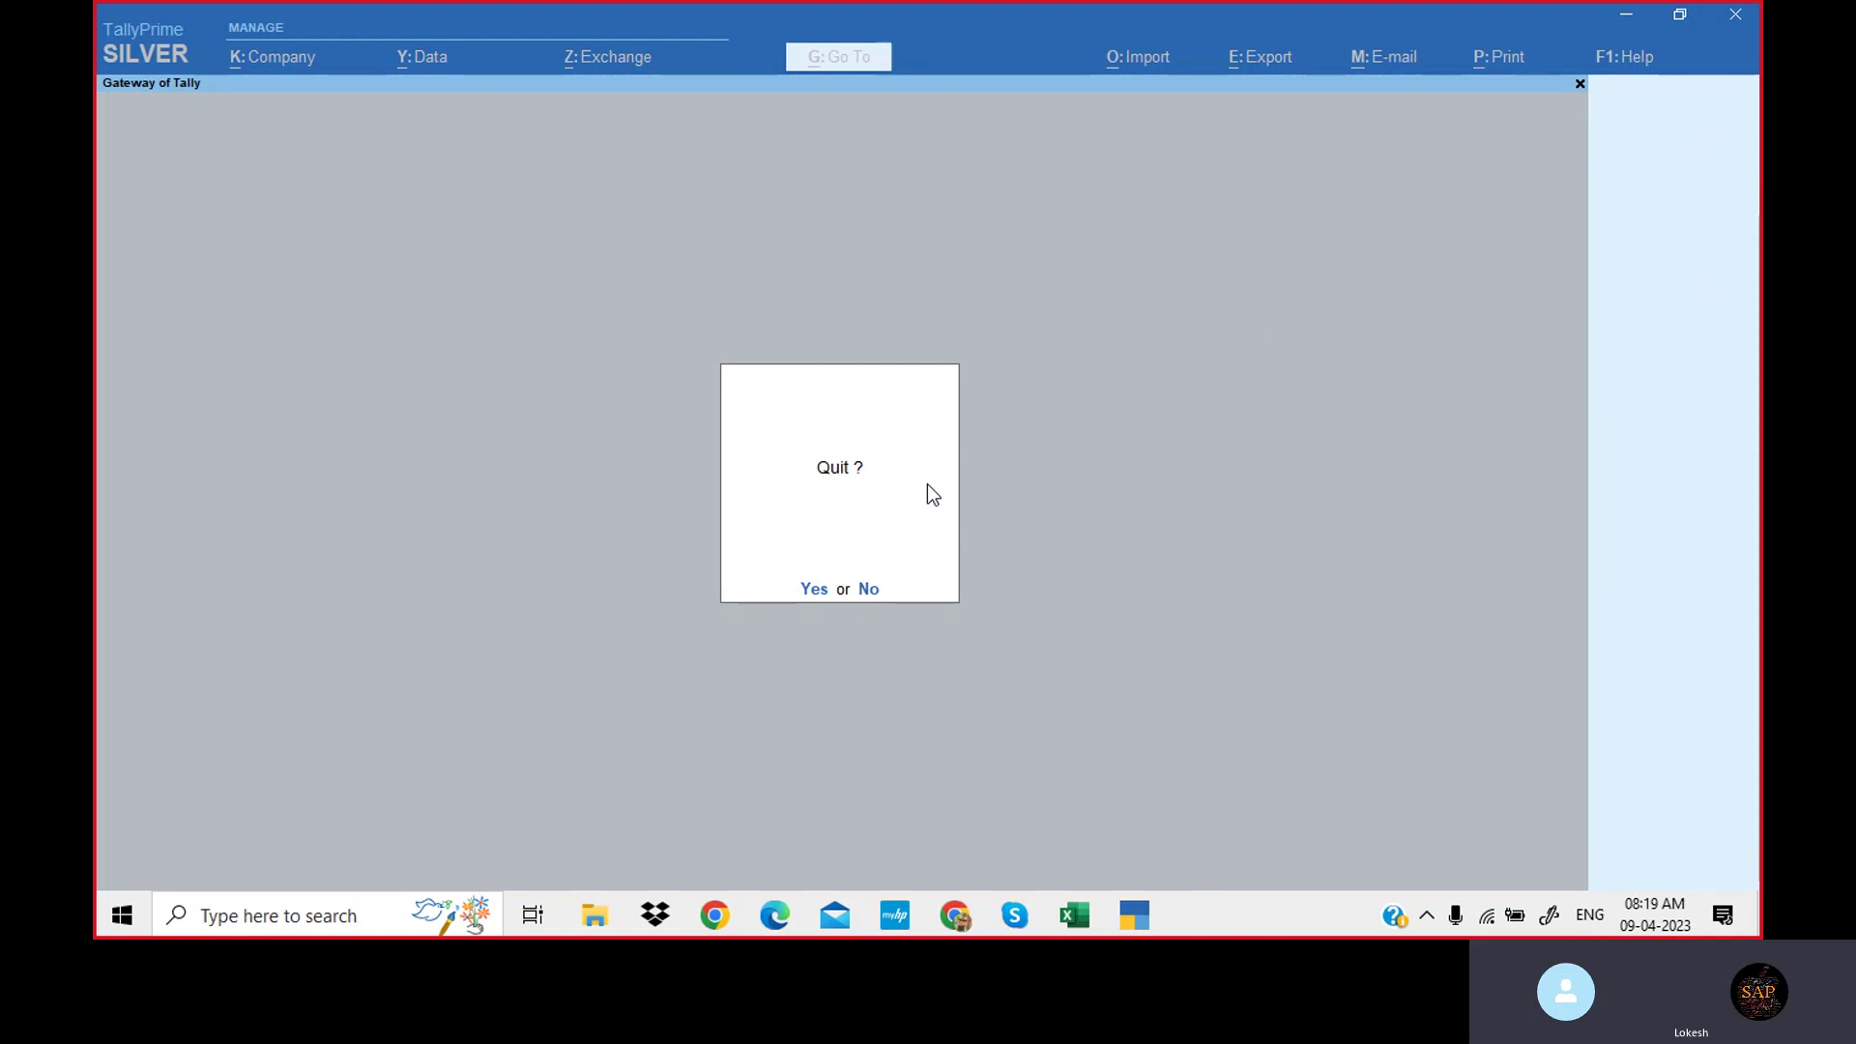
Restart TallyPrime, browse drive D: to Tally Prime Data\DATA, and choose Specify Path.
left_click(816, 588)
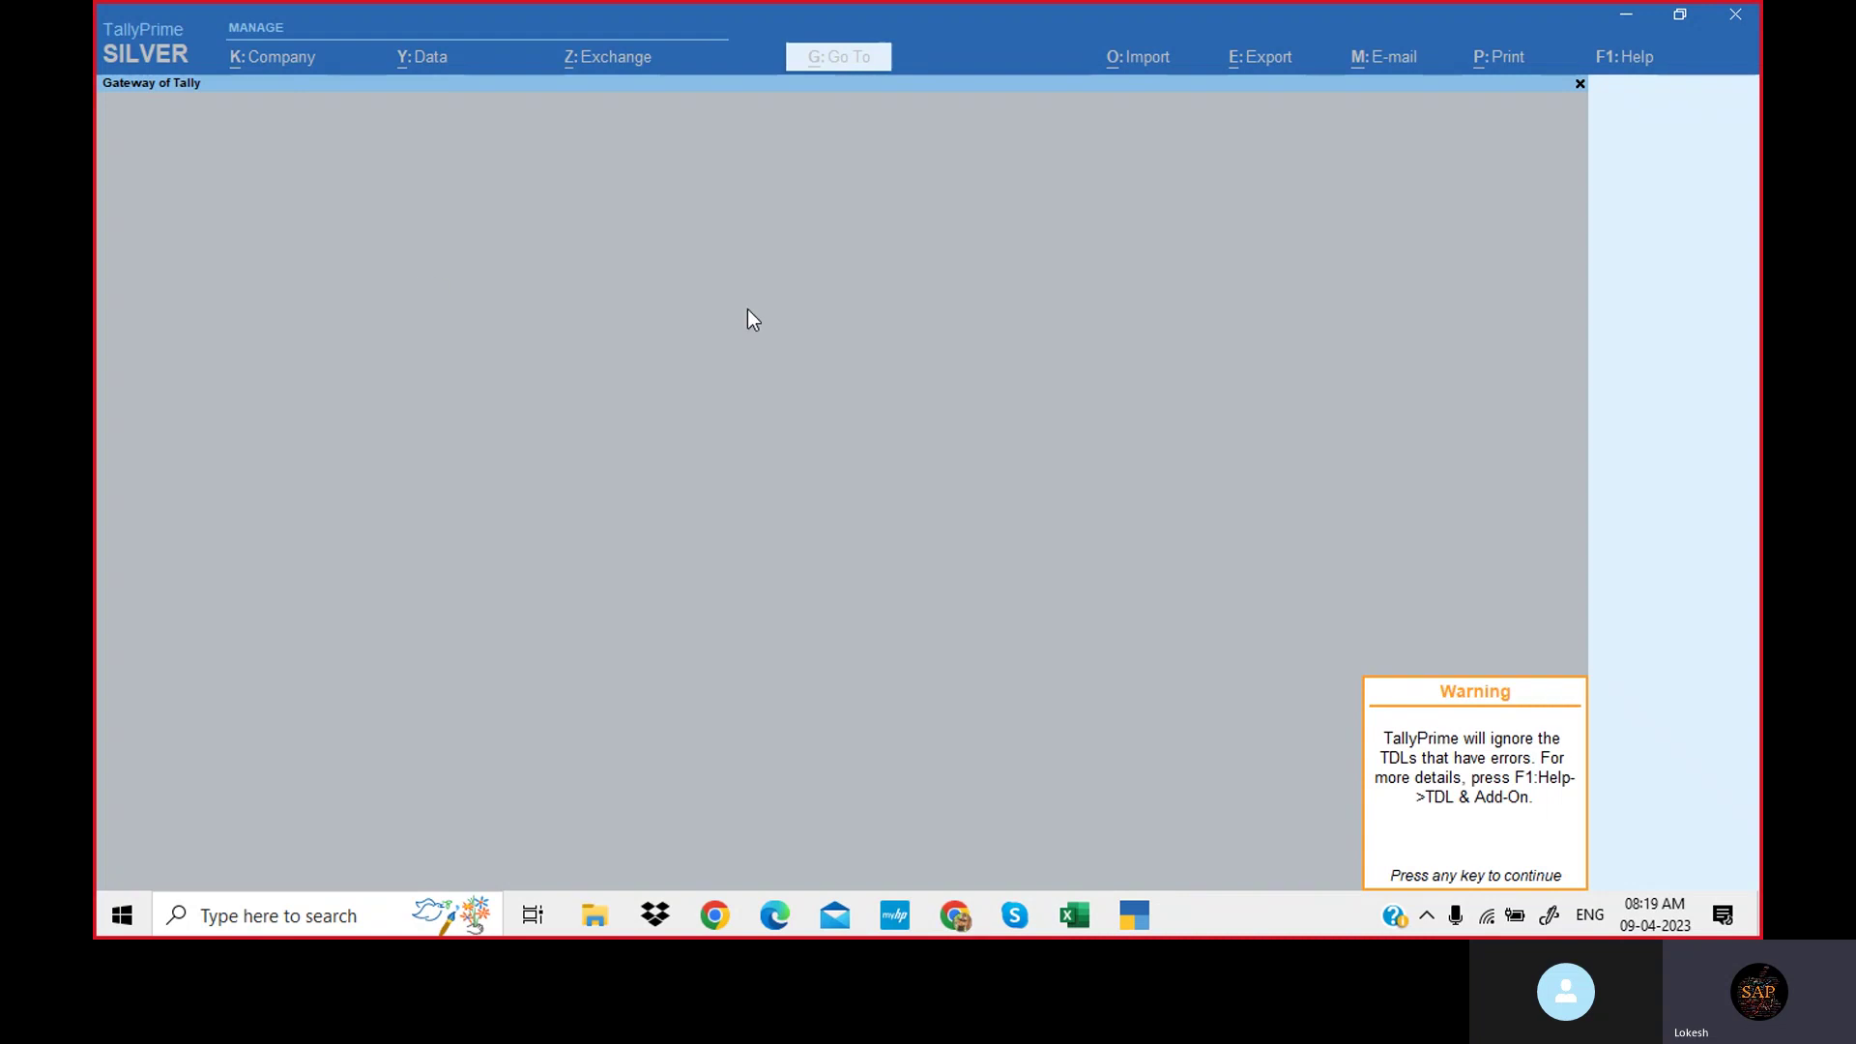
key("Return")
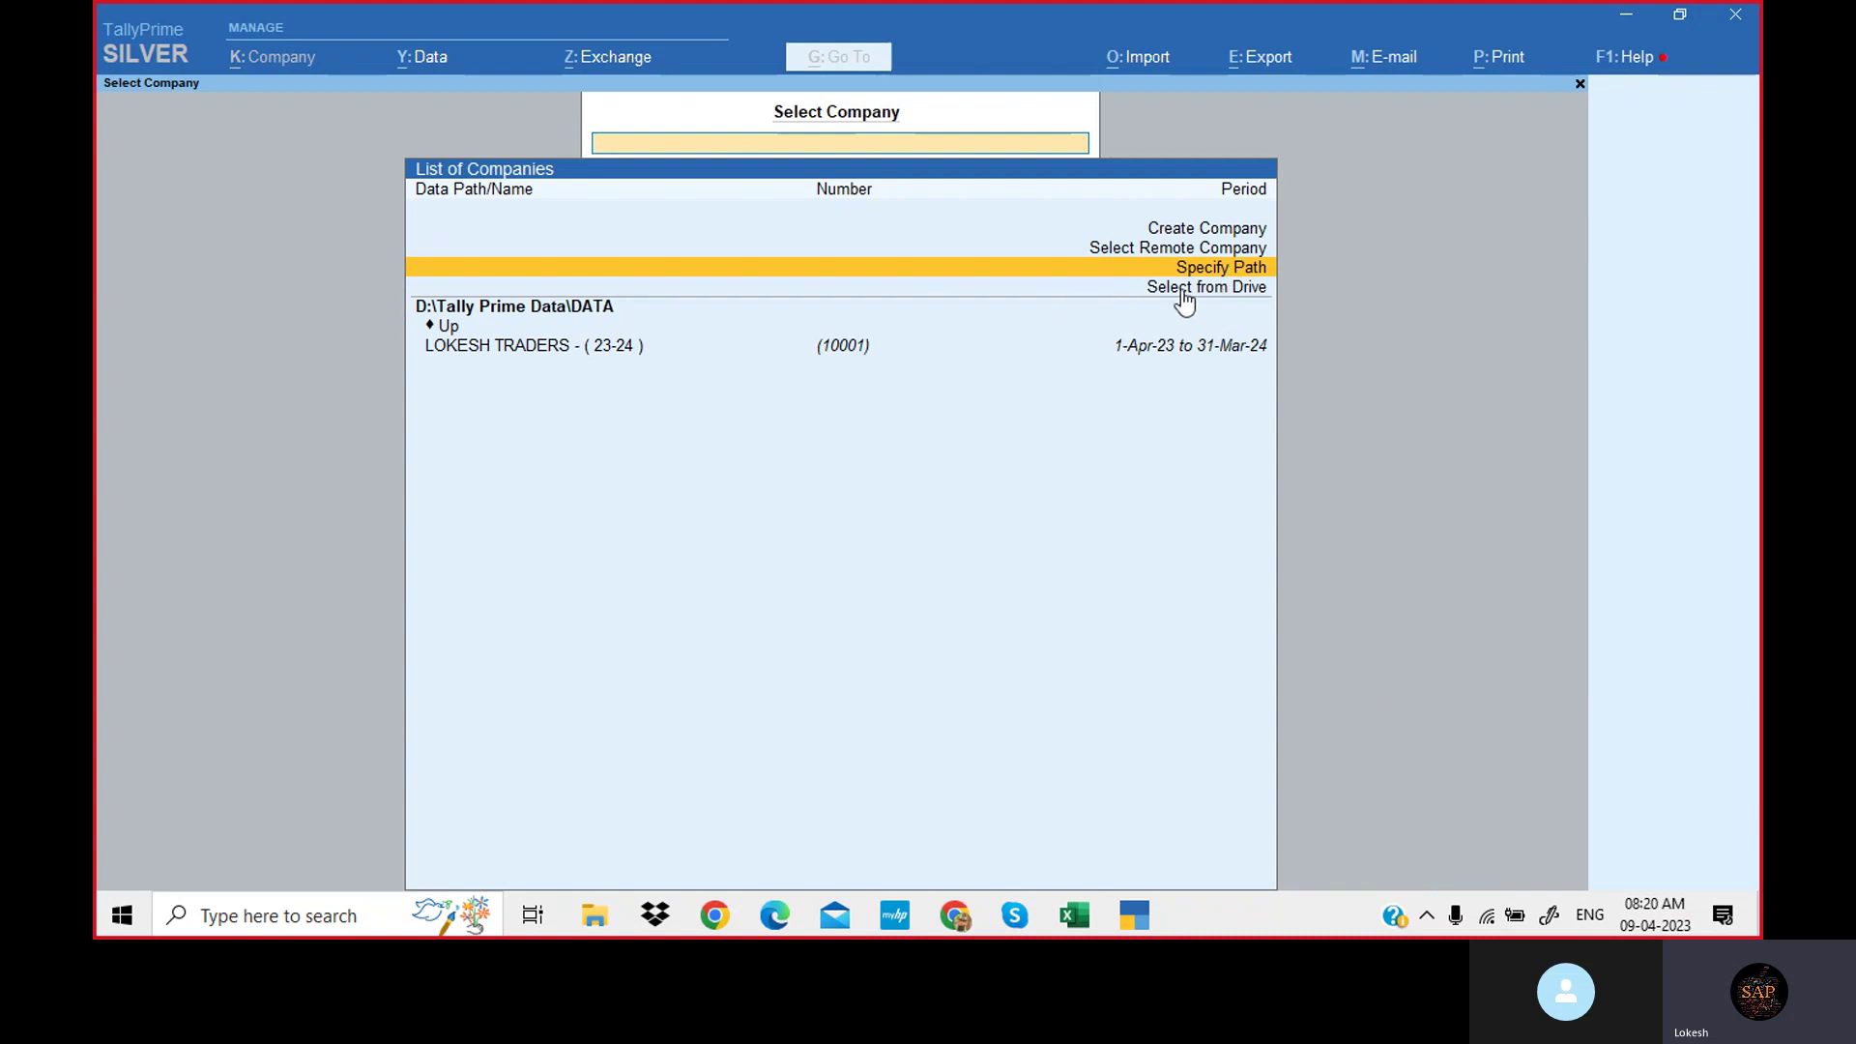
left_click(1193, 290)
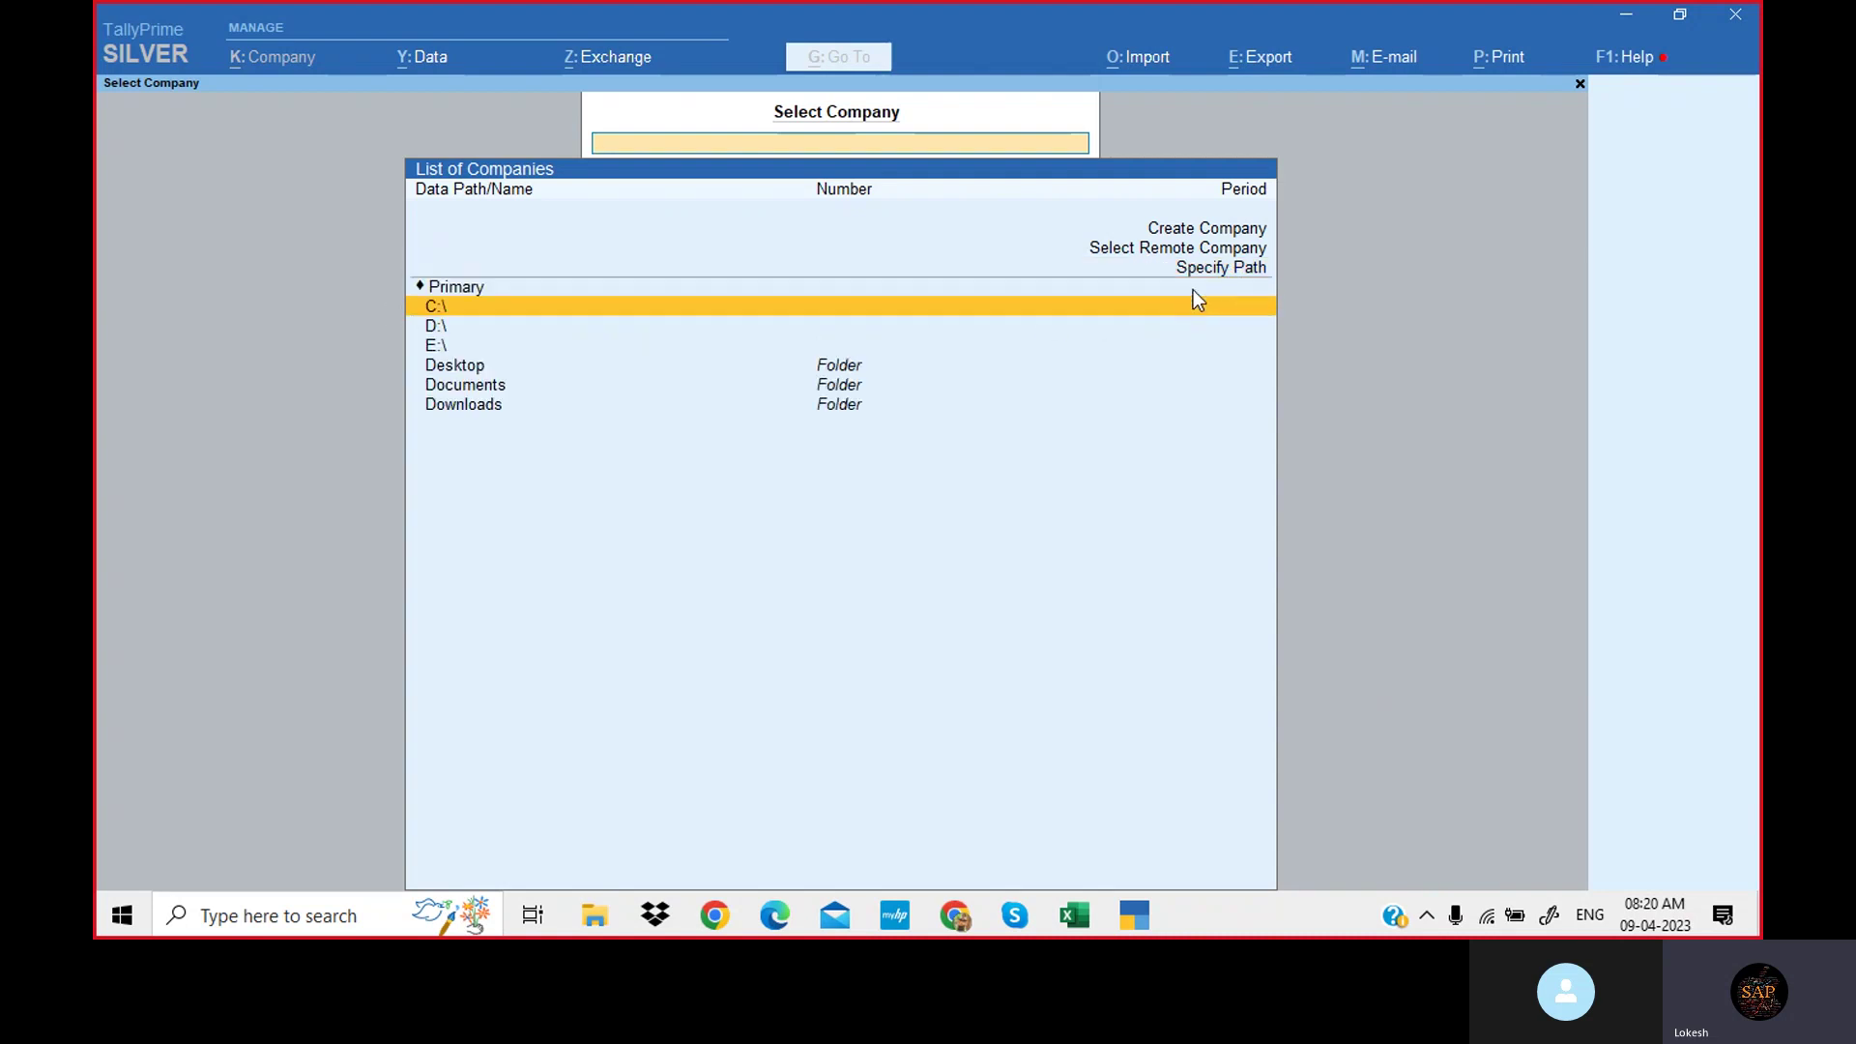
left_click(442, 329)
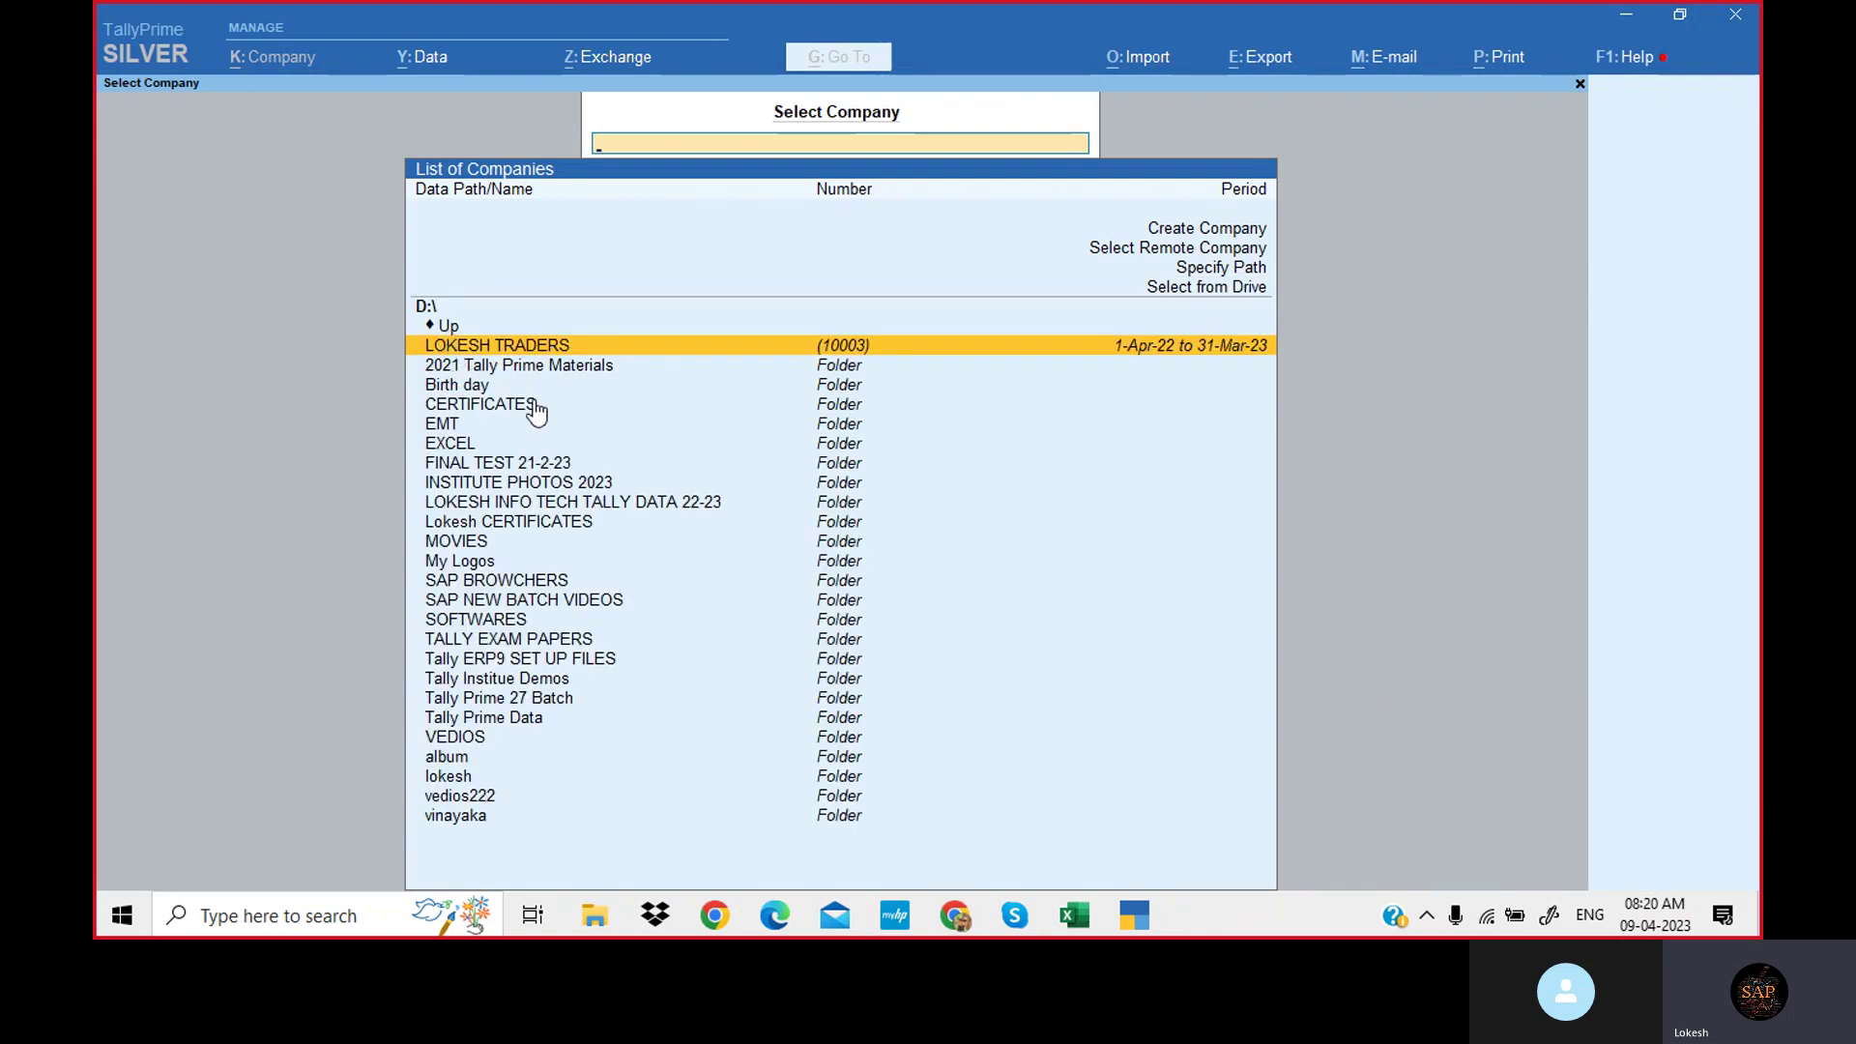
left_click(504, 729)
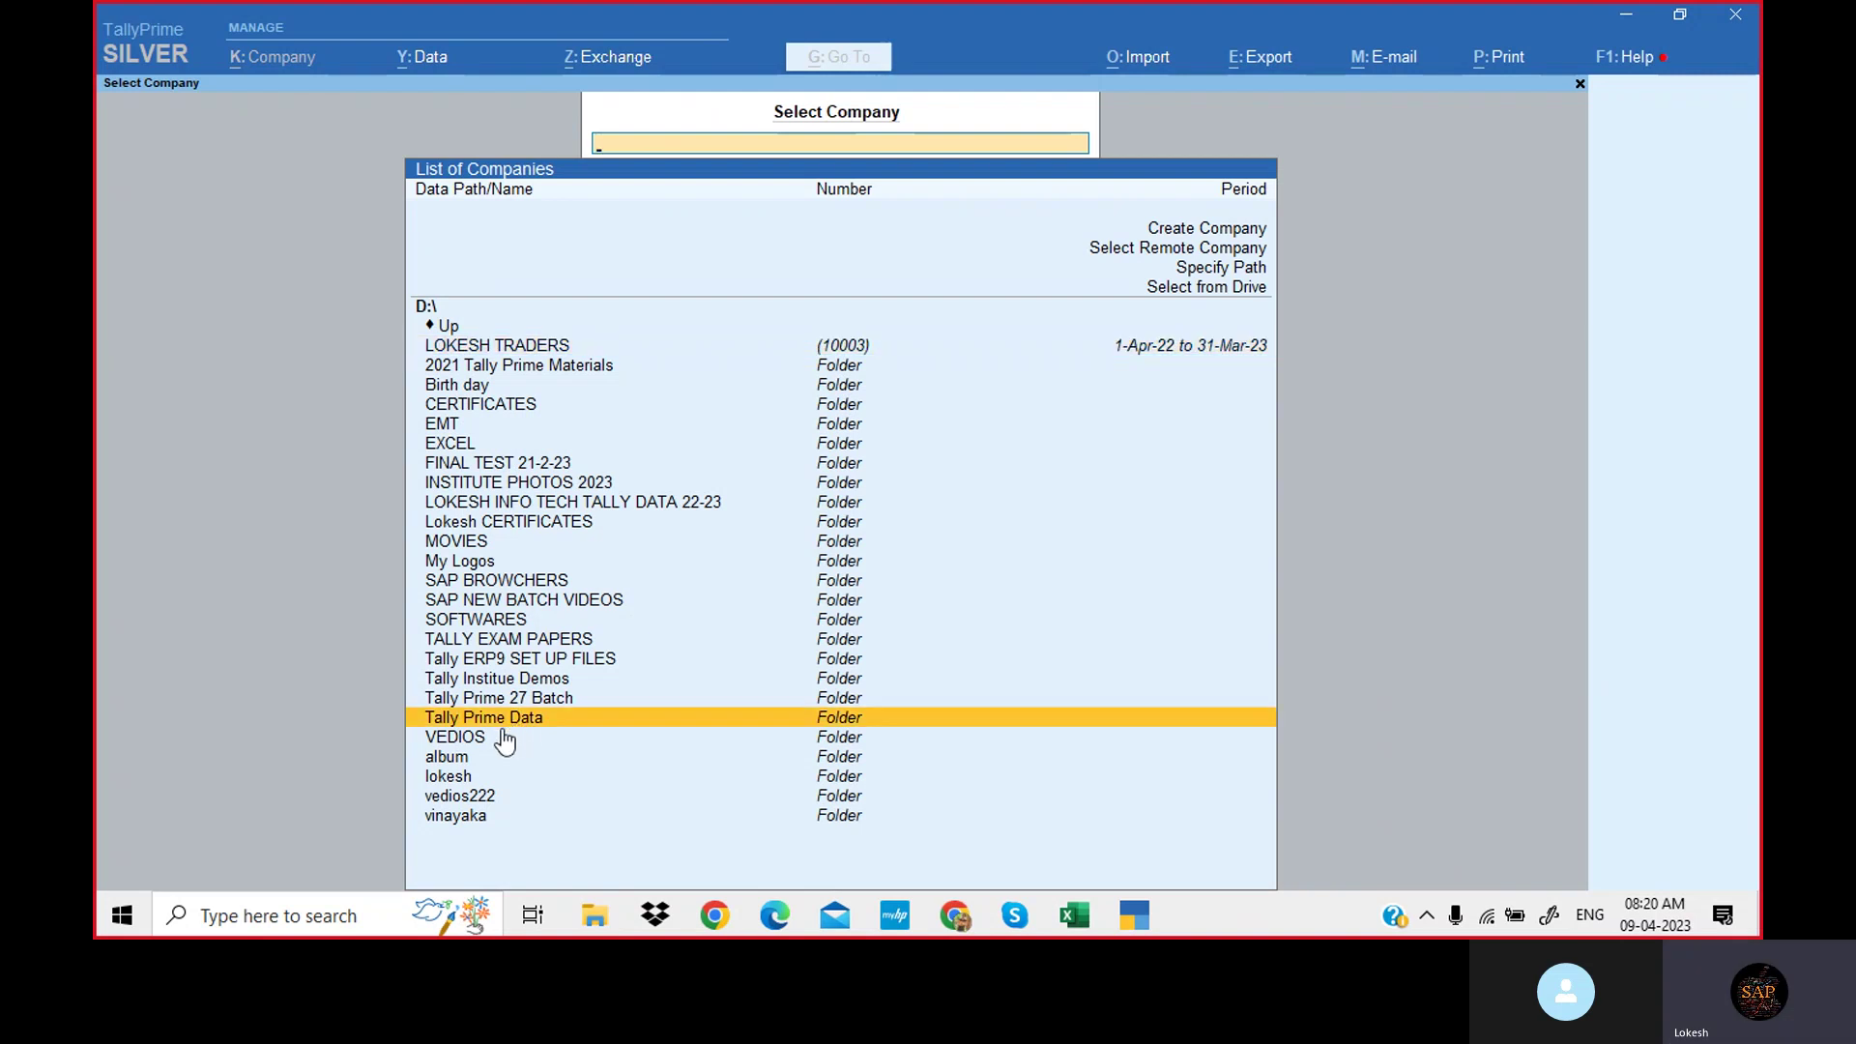
left_click(577, 719)
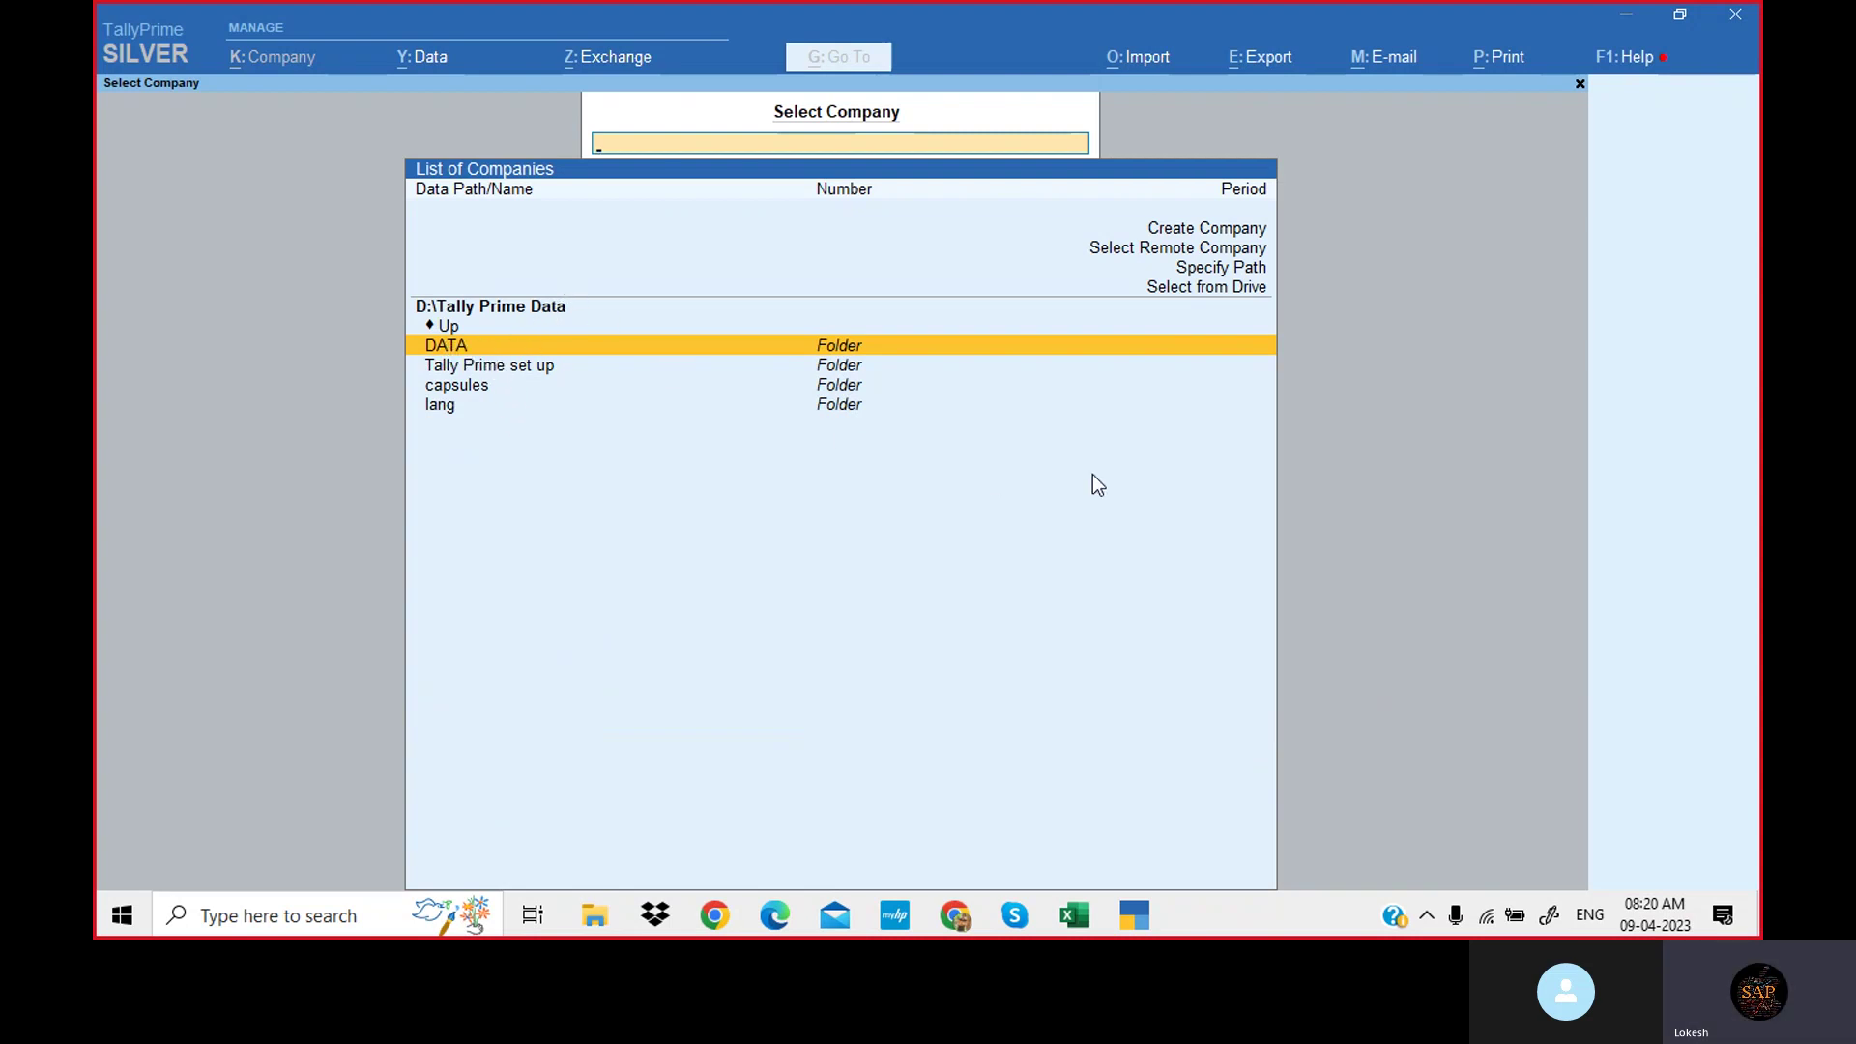
key("Return")
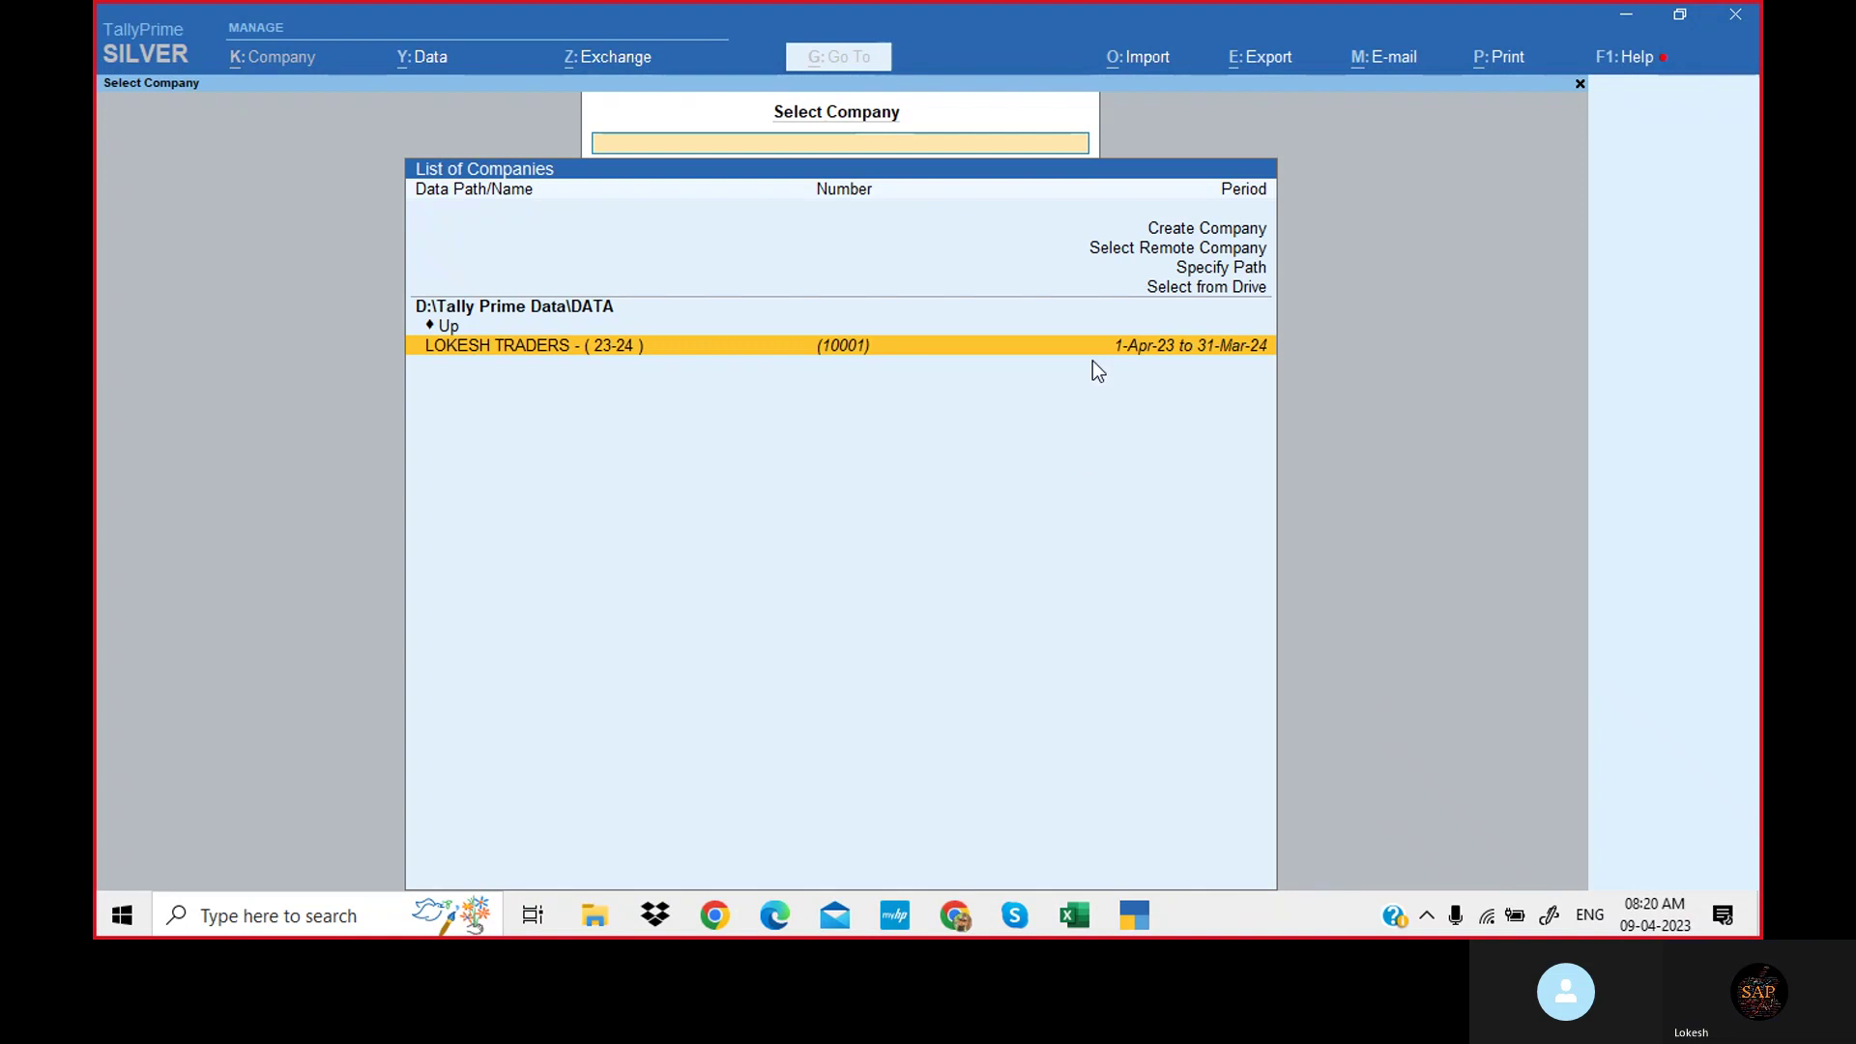
left_click(1218, 267)
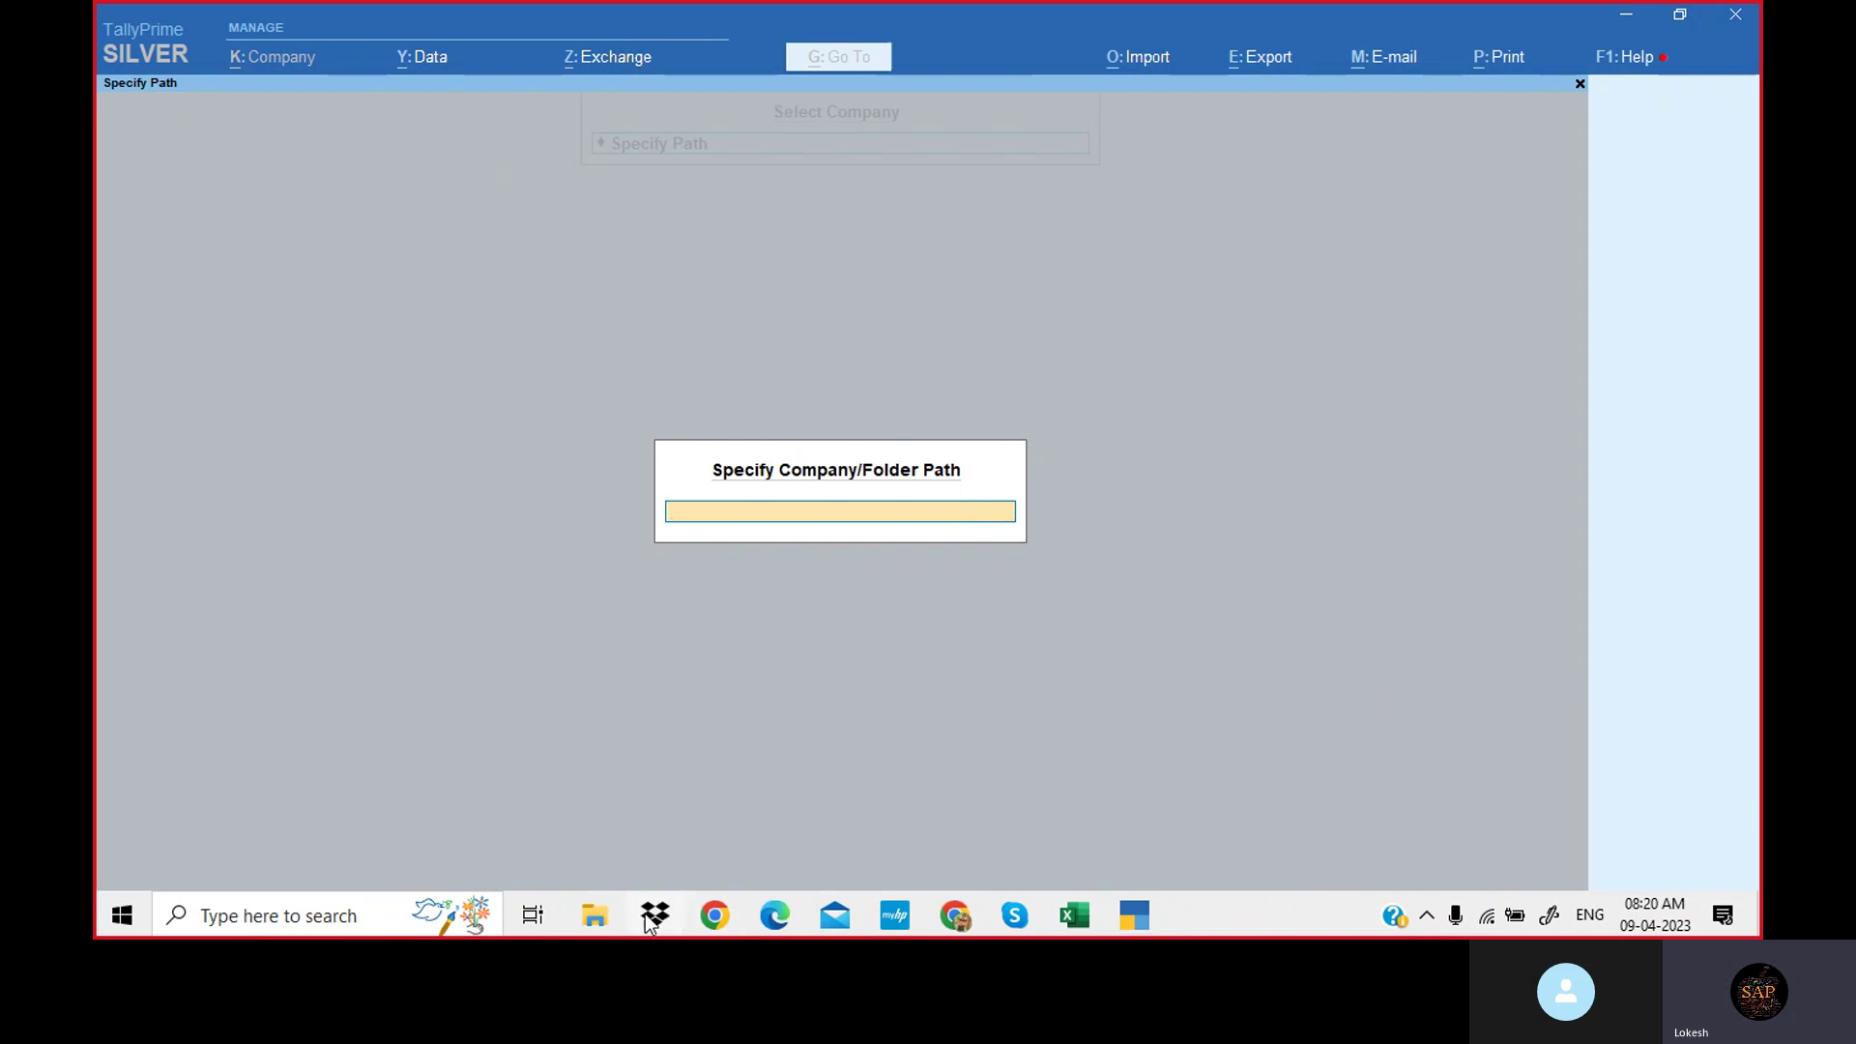
Open D:\Tally Prime Data in File Explorer and copy its address-bar path.
mouse_move(594, 915)
left_click(682, 833)
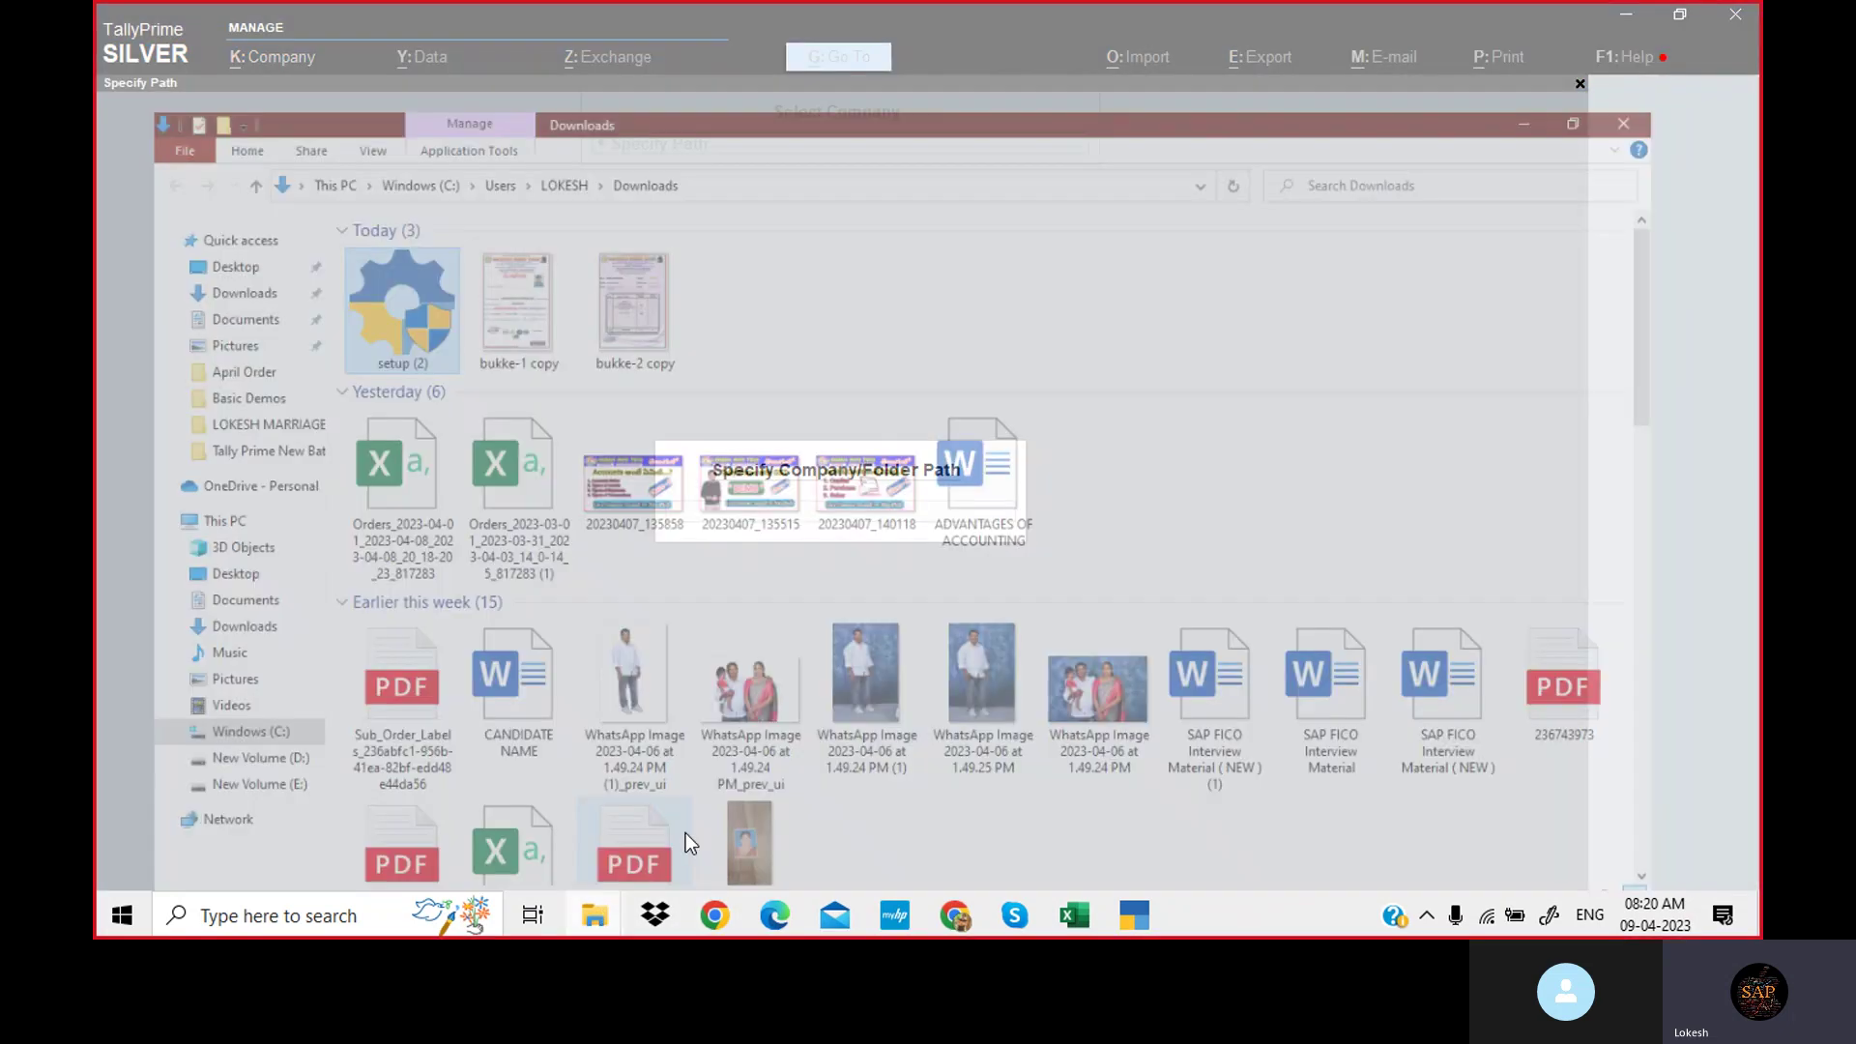
left_click(242, 723)
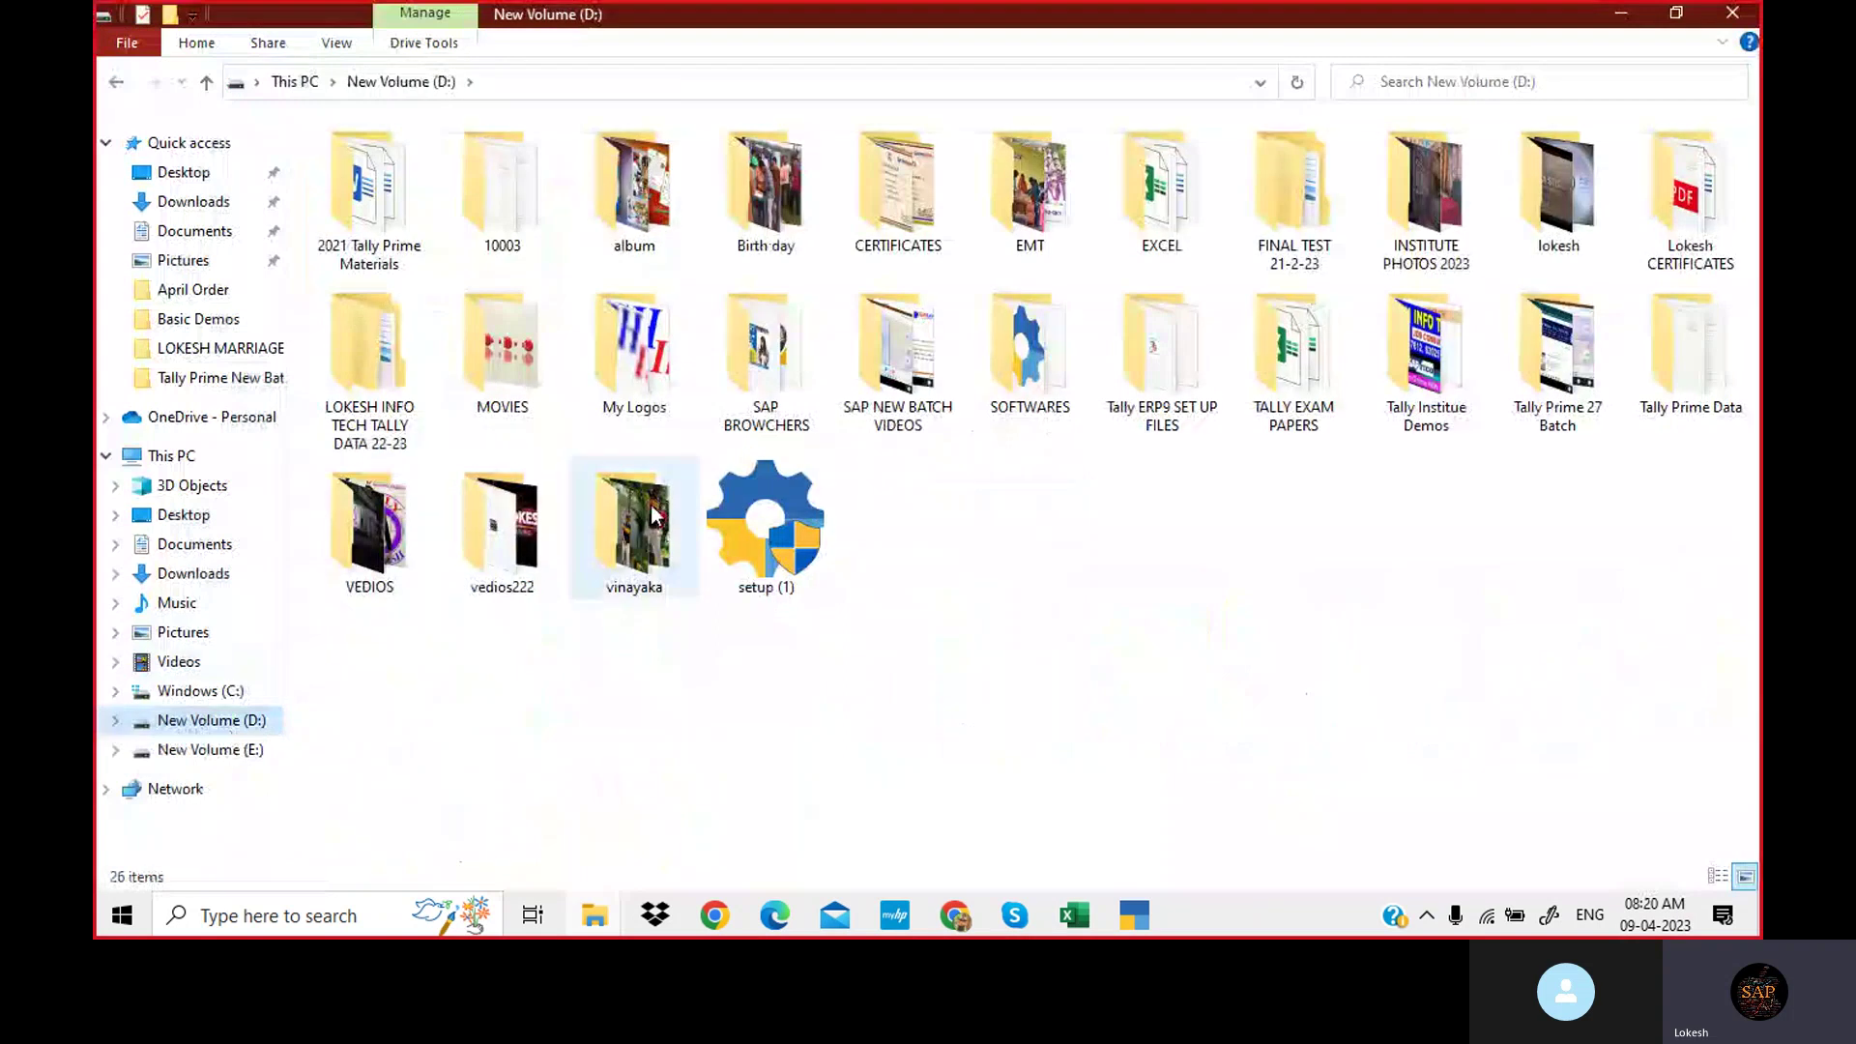
left_click(1693, 364)
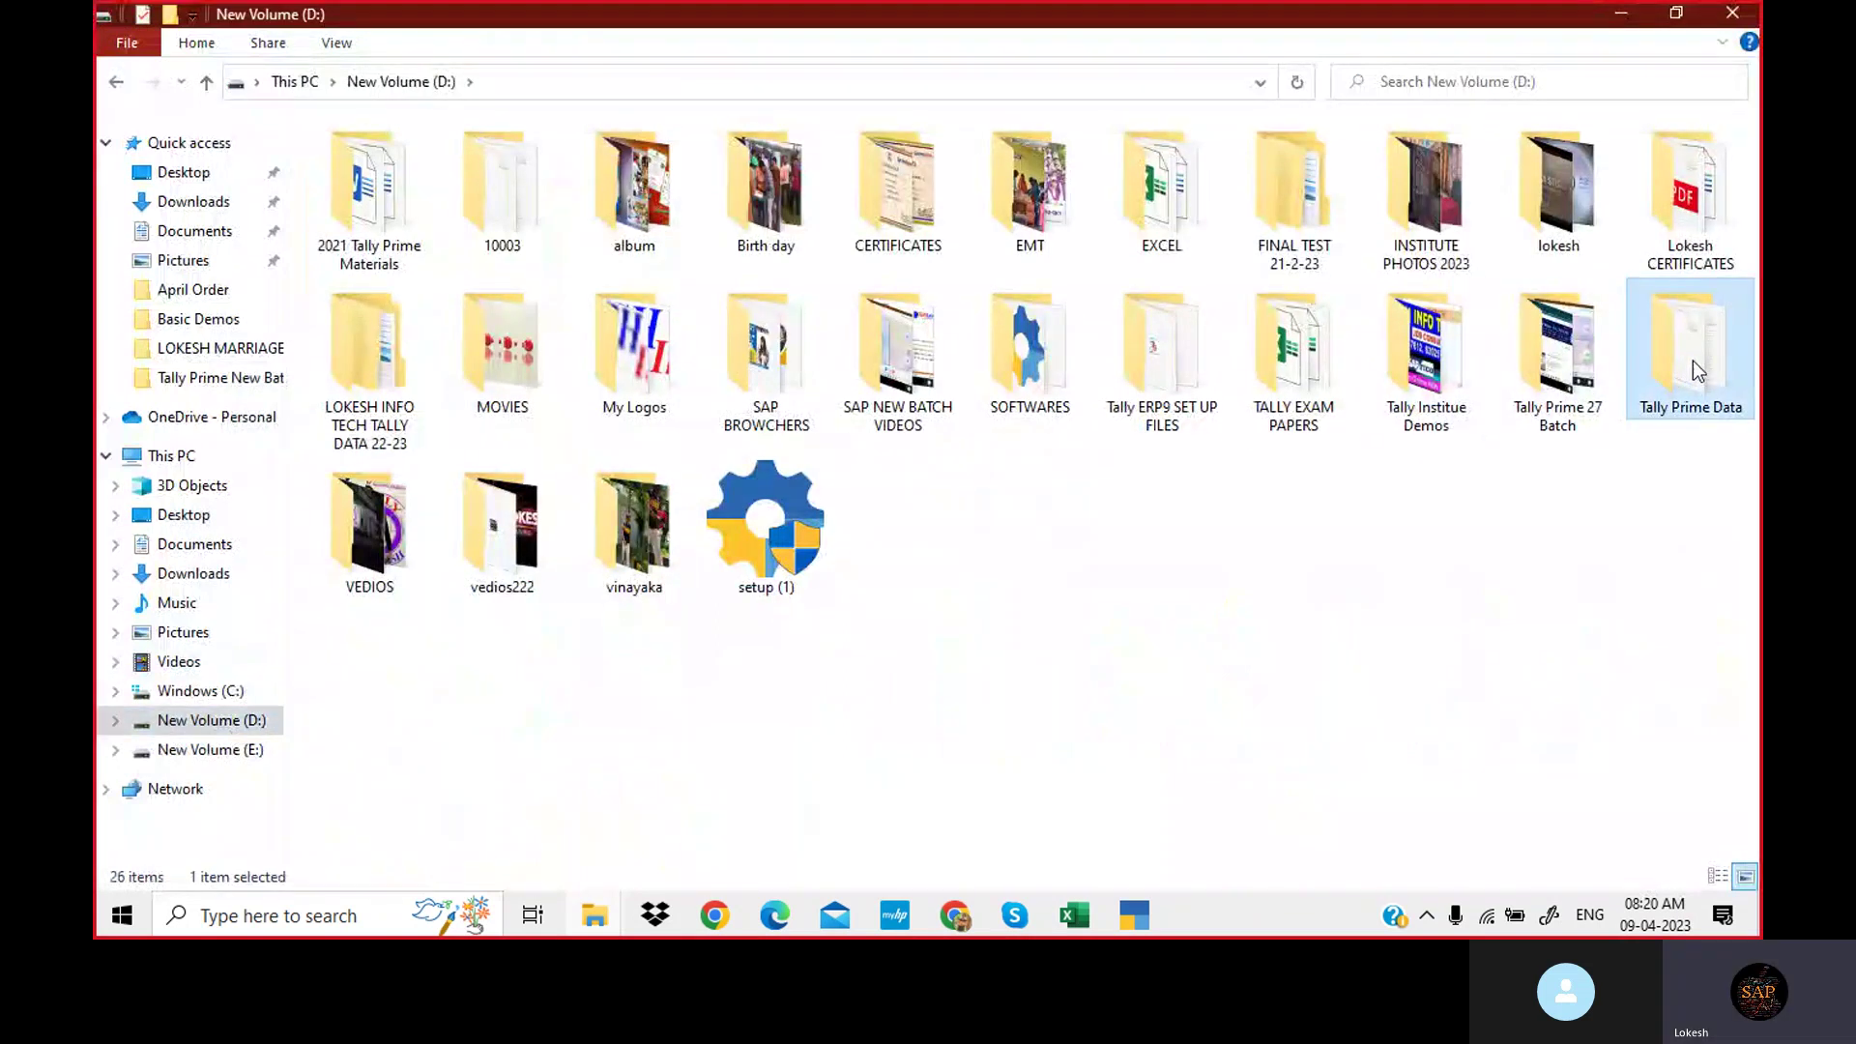
double_click(1691, 361)
left_click(681, 77)
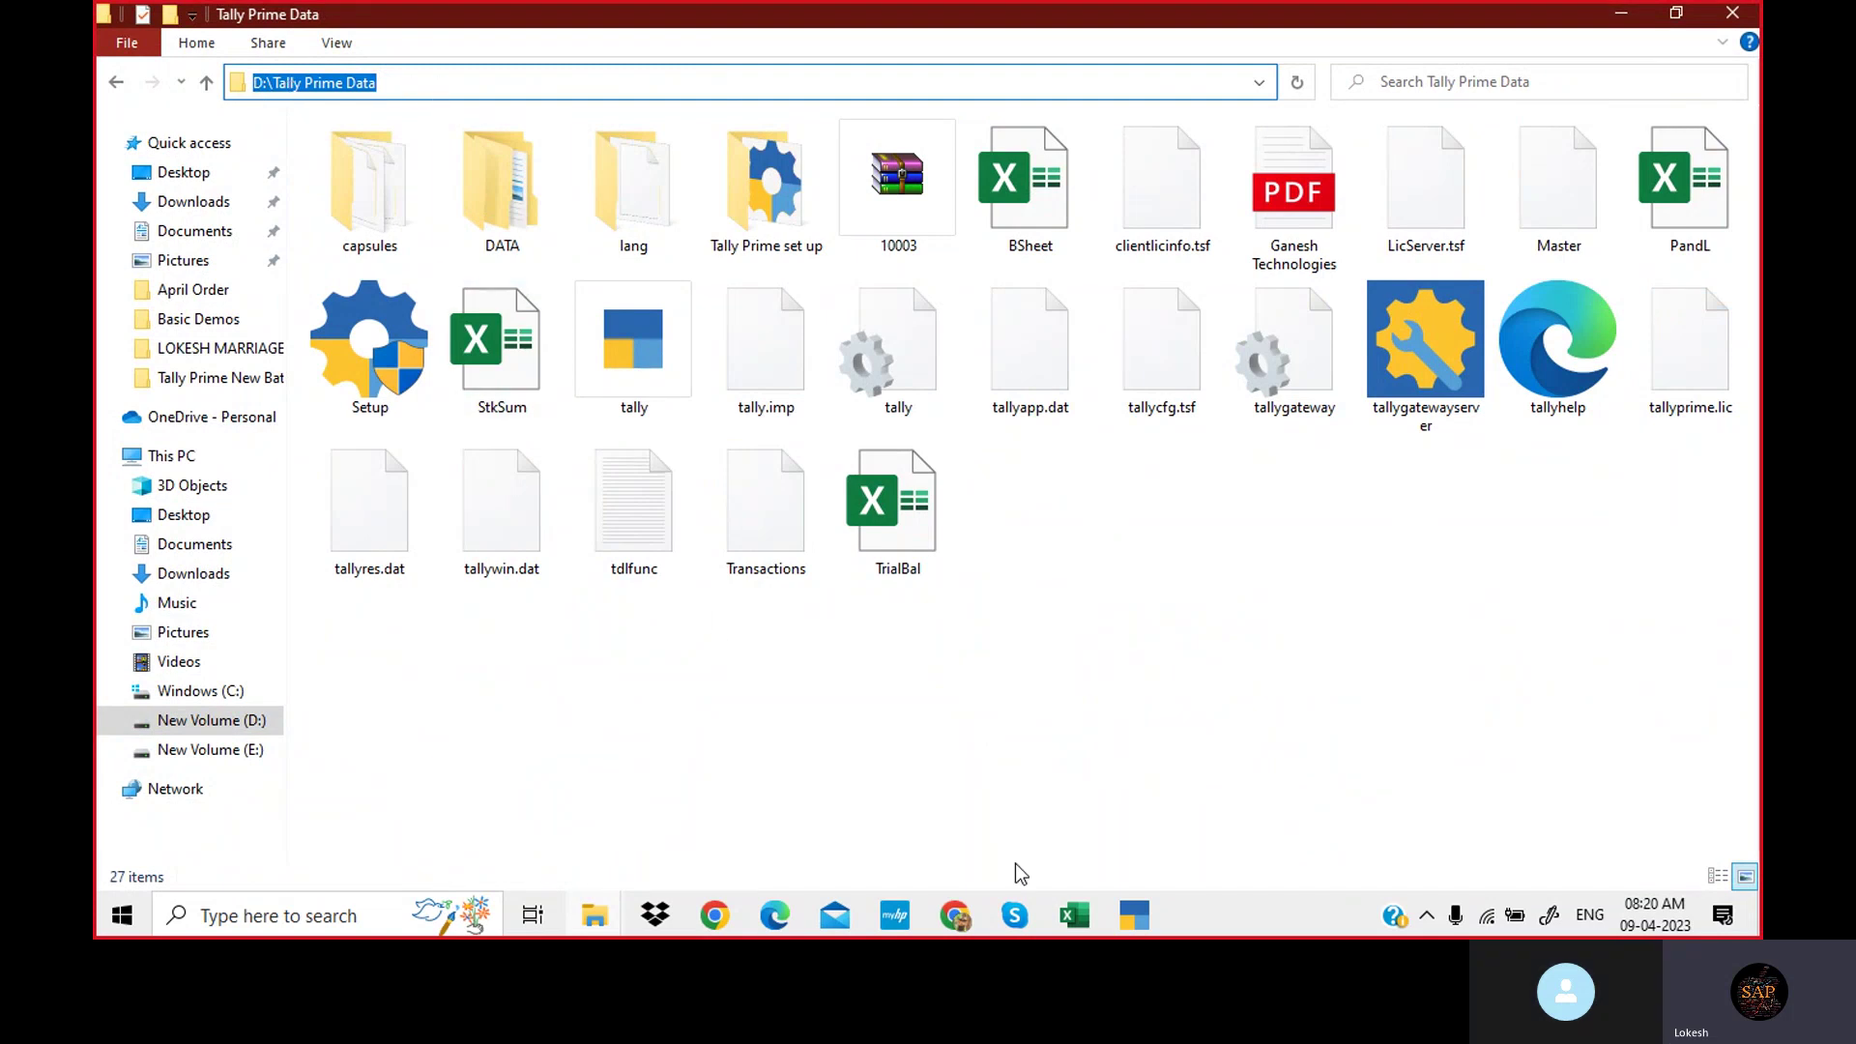
Paste the D:\Tally Prime Data path into TallyPrime's path prompt to list its companies.
left_click(1136, 916)
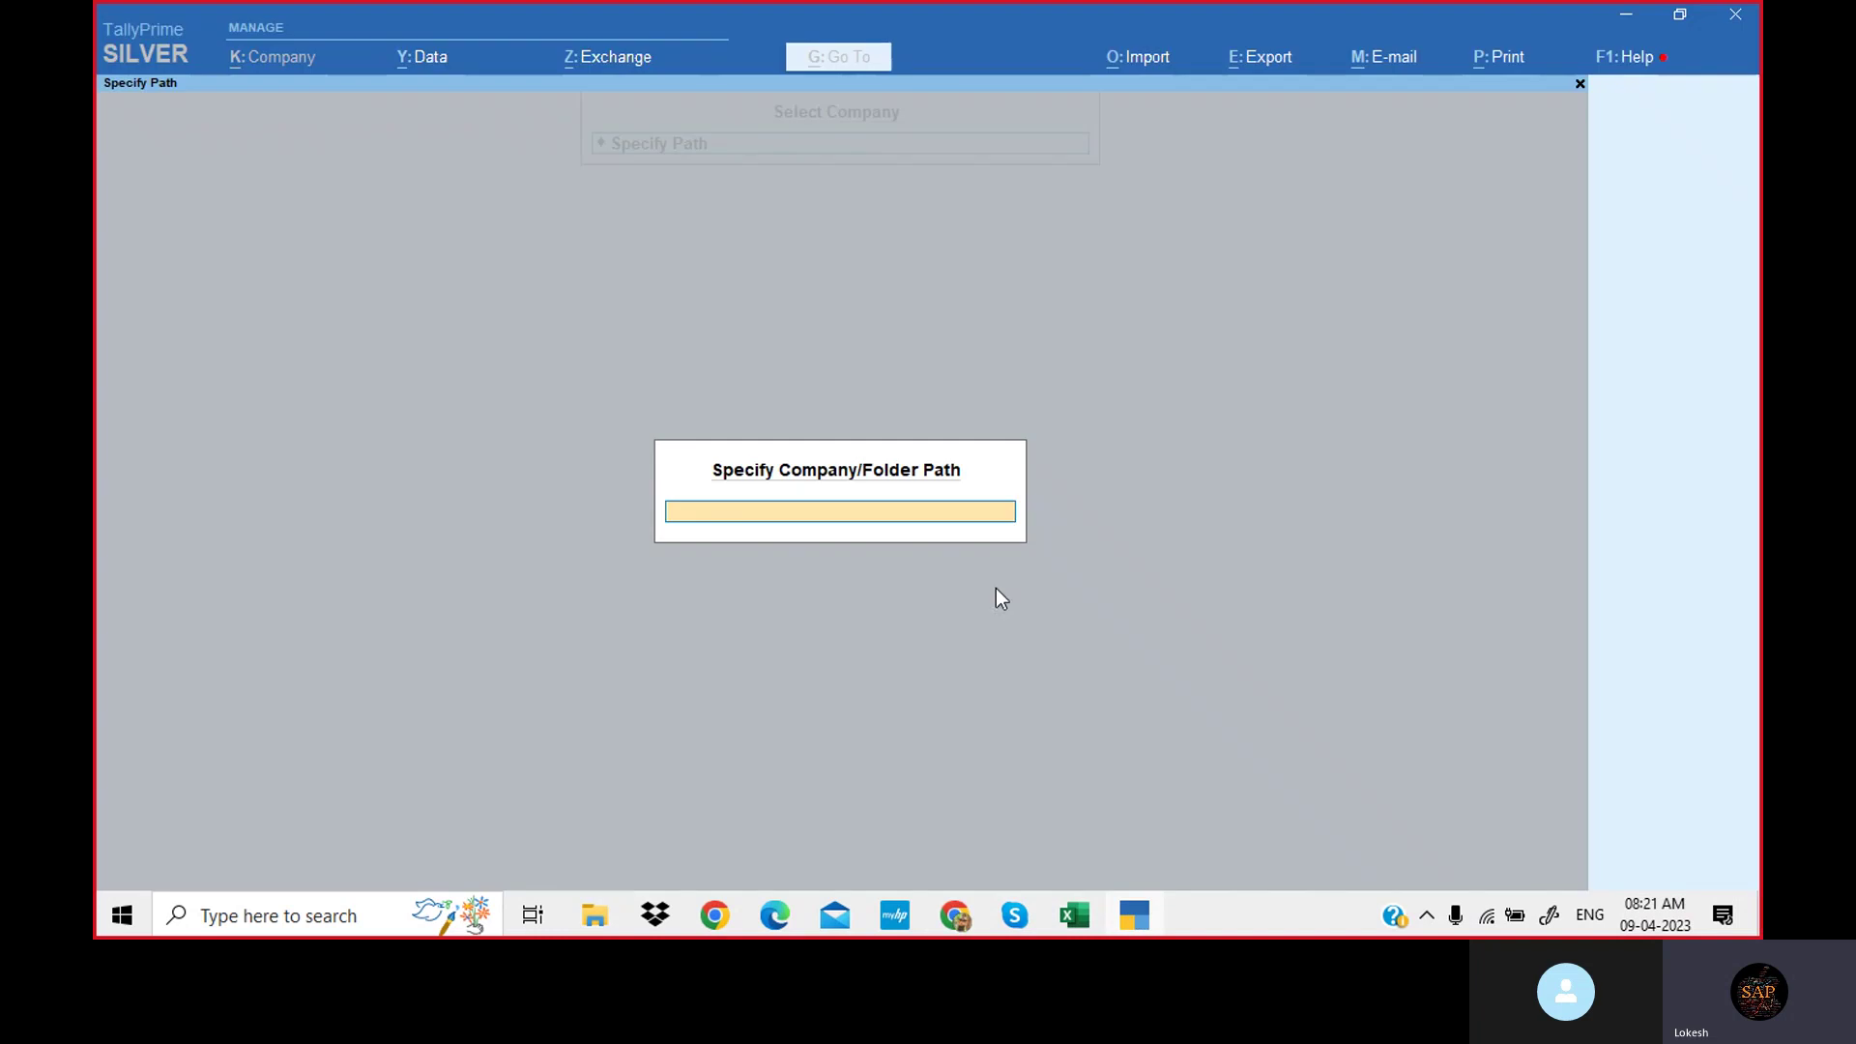
key("ctrl+alt+v")
key("Return")
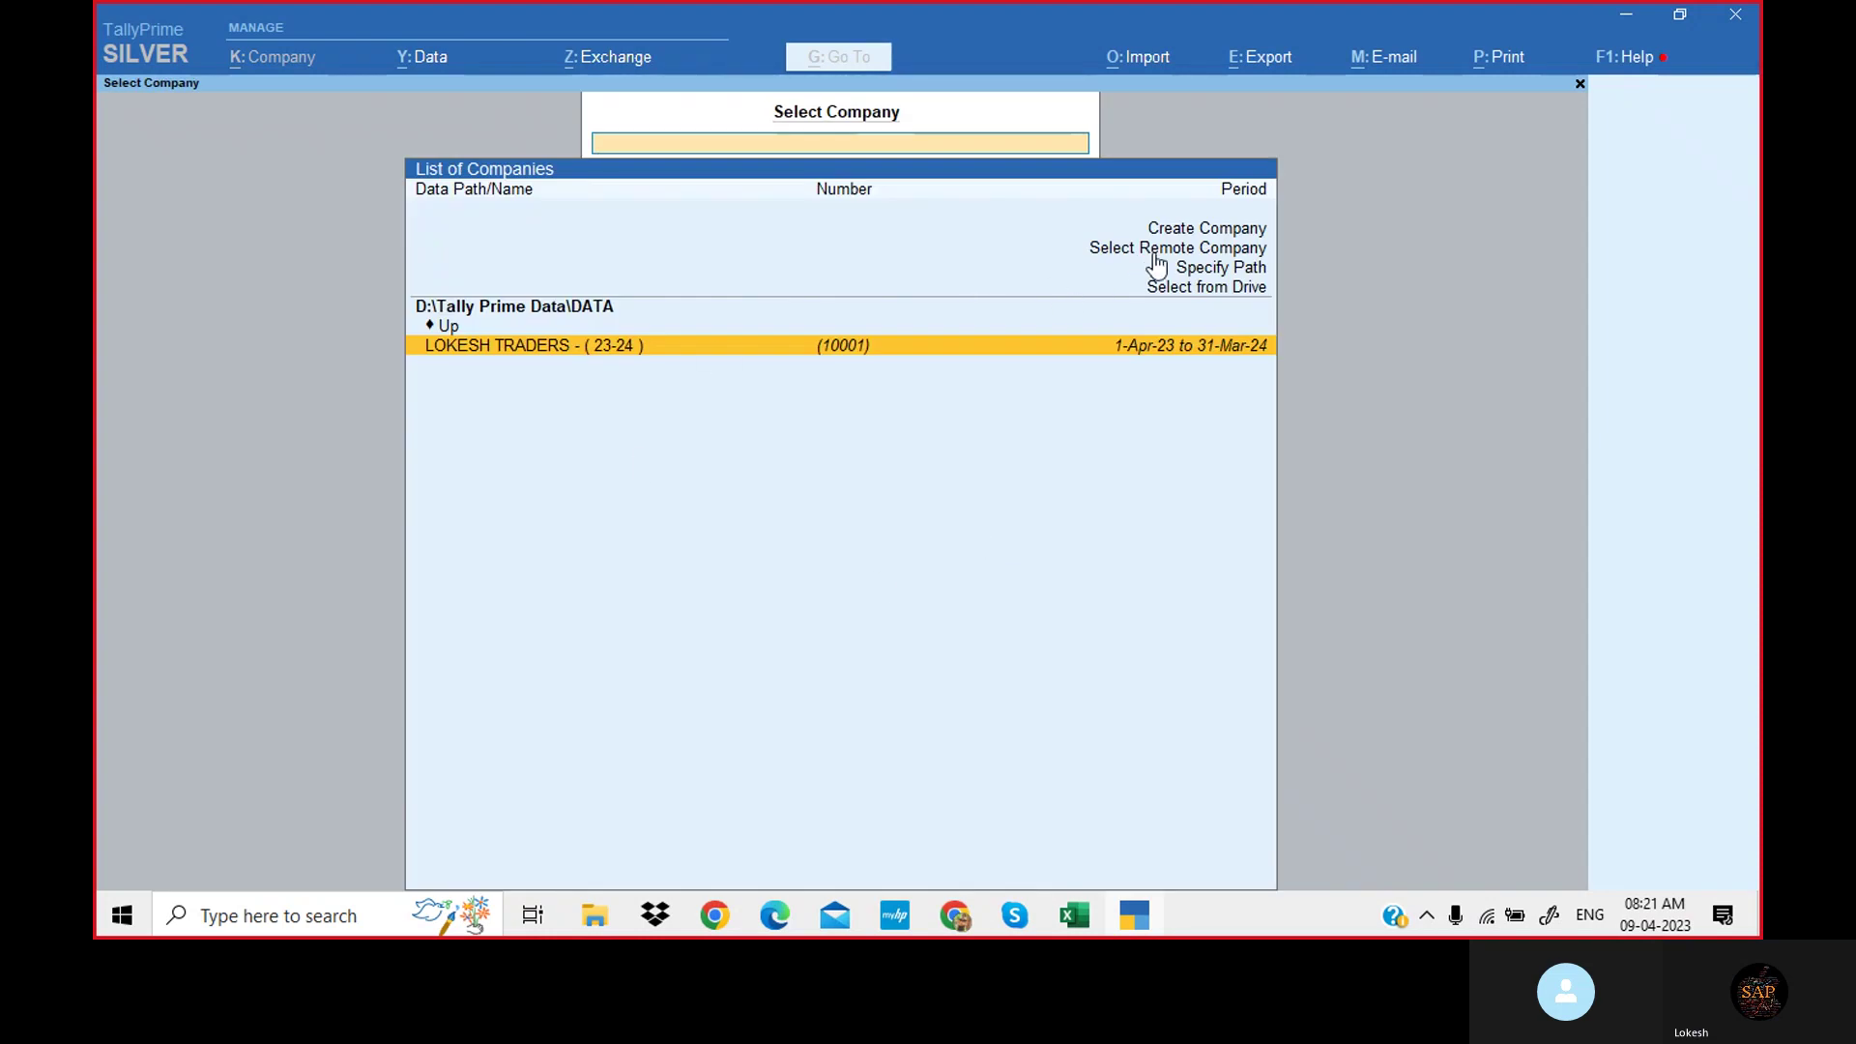
Choose Create Company to get a blank Company Creation form saving to D:\Tally Prime Data\DATA.
left_click(1239, 248)
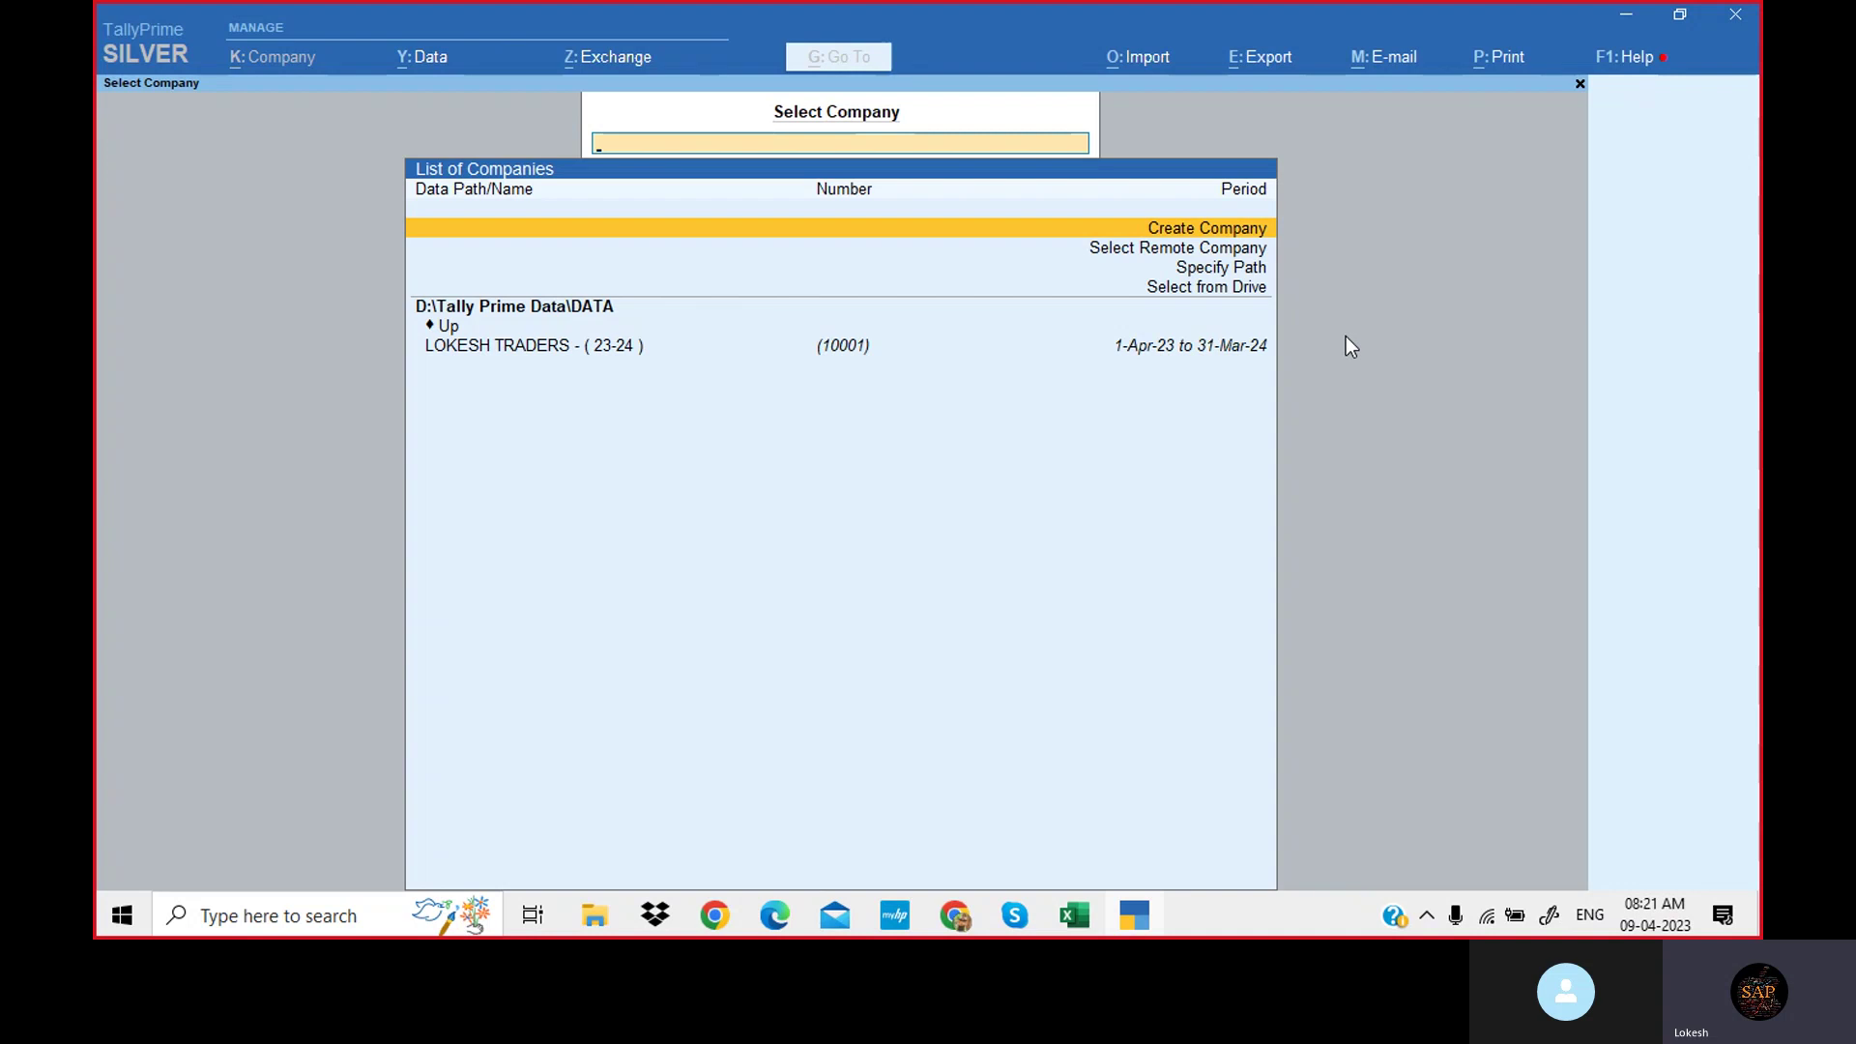
key("Return")
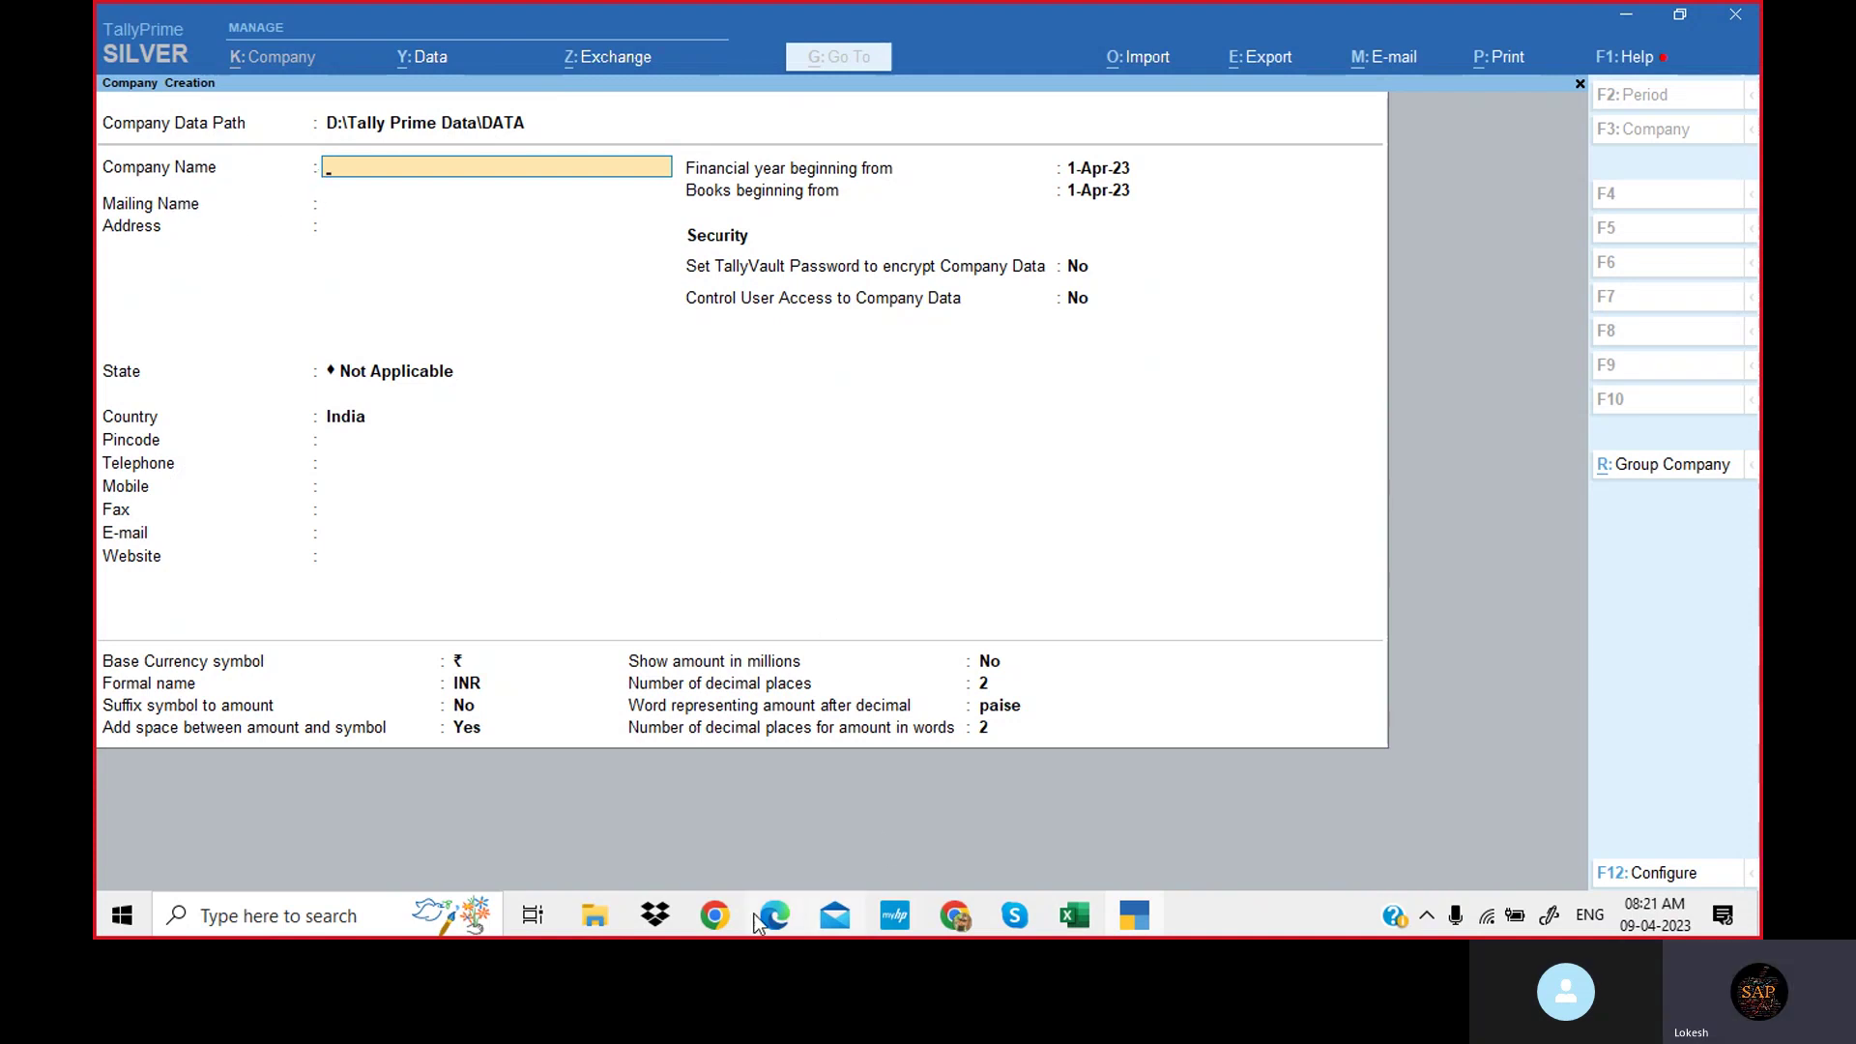
left_click(597, 926)
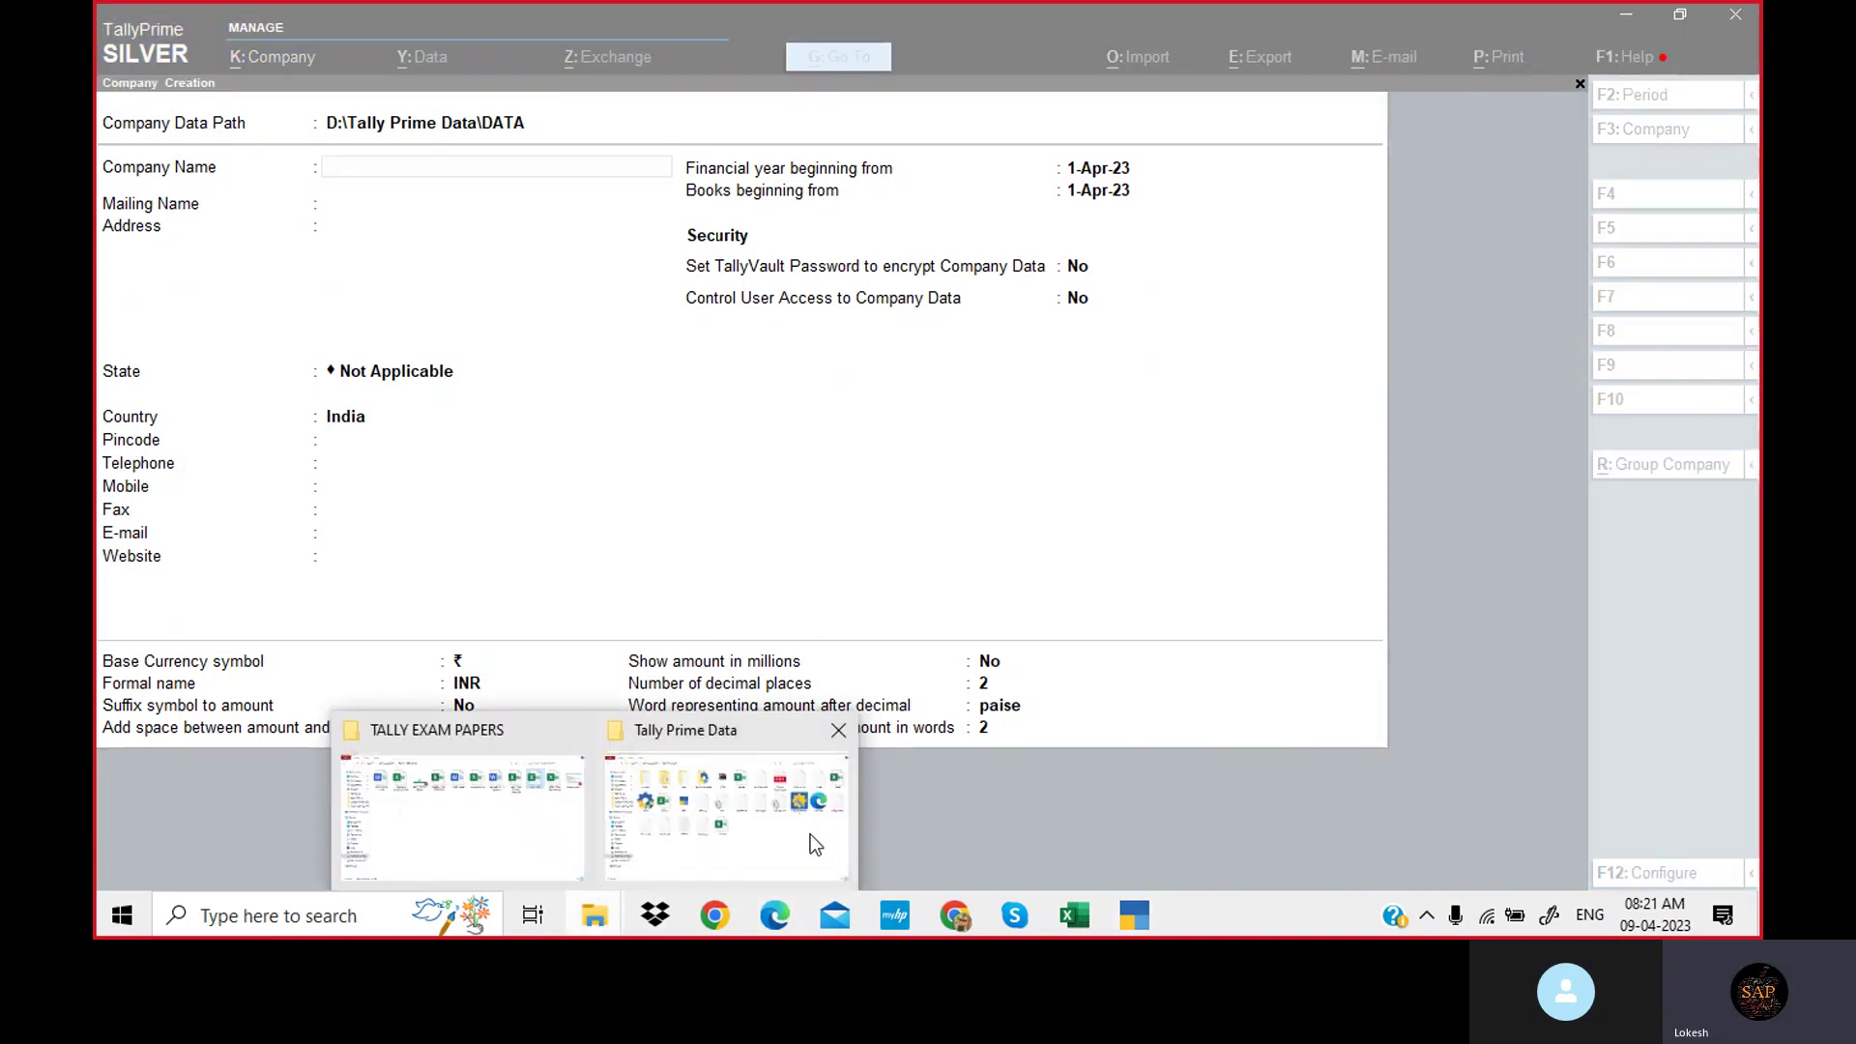
Open the NEHA TRADERS practice problems PDF from D:\2021 Tally Prime Materials\MATERIALS PDF 2021 in Edge.
left_click(810, 832)
left_click(401, 81)
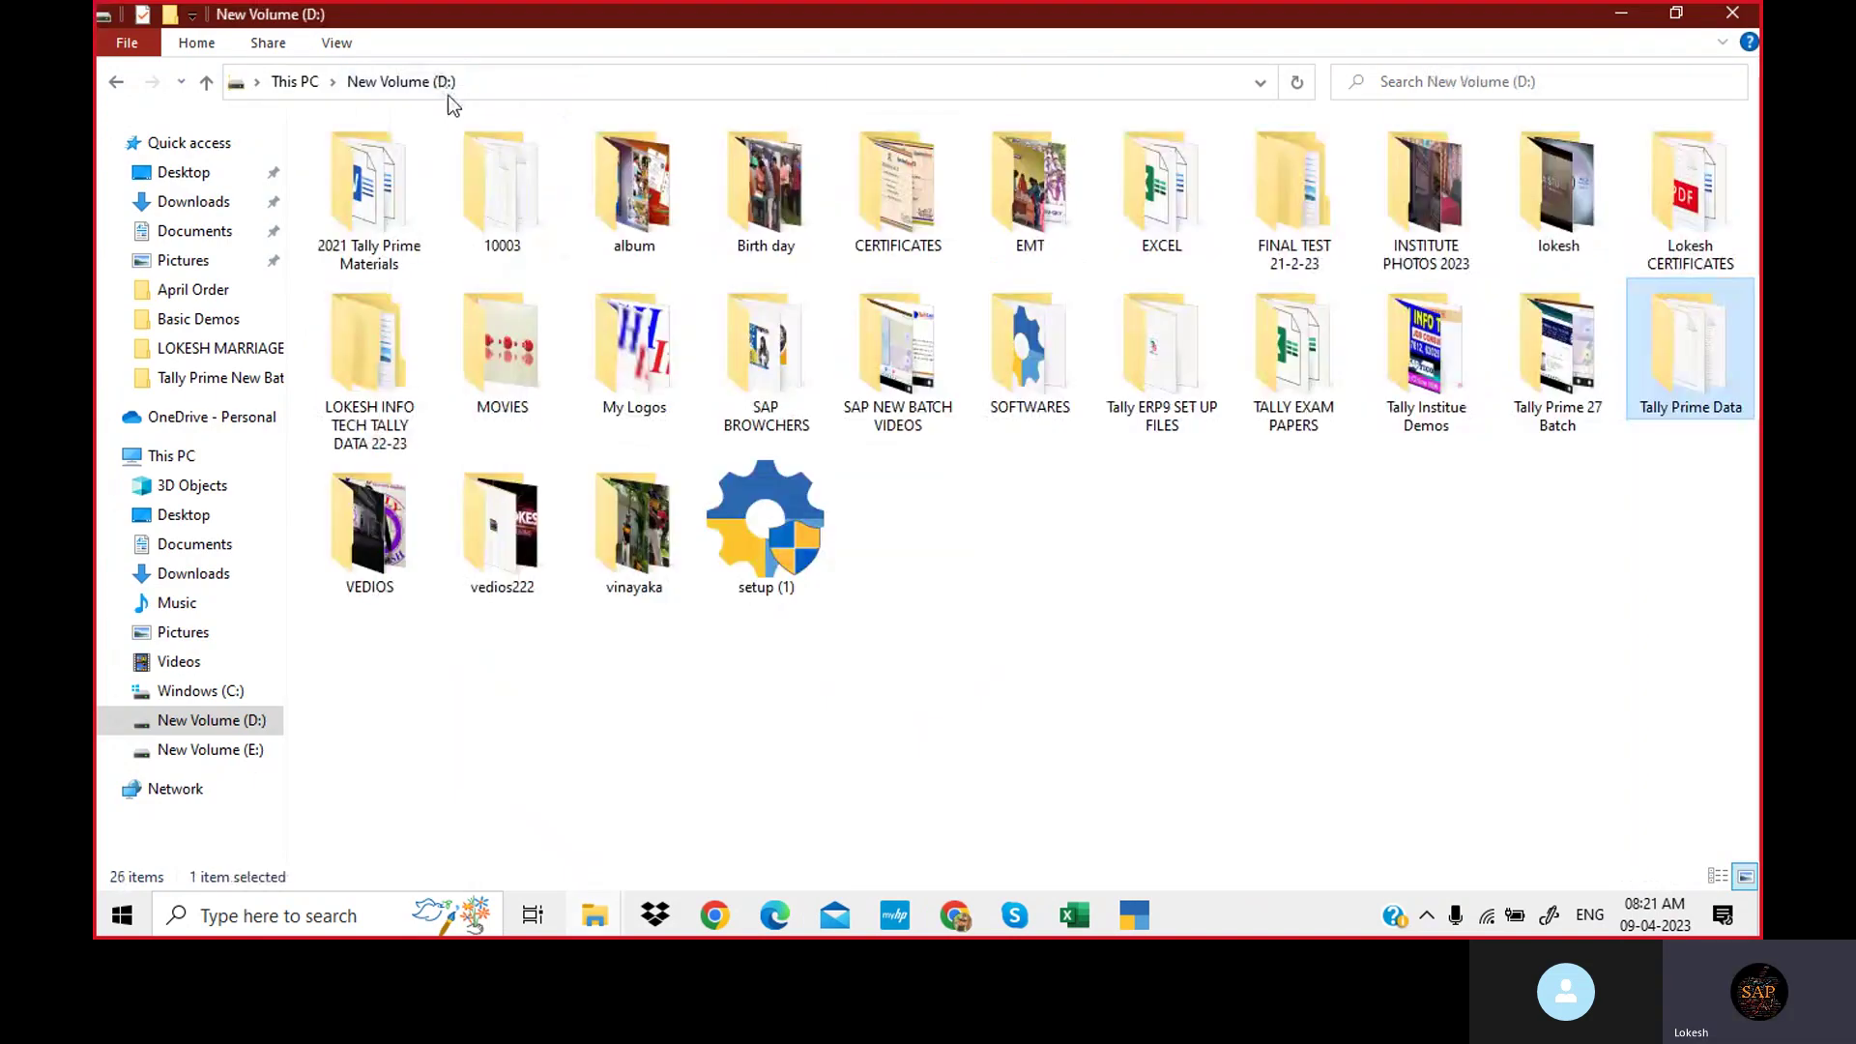
double_click(380, 213)
left_click(367, 188)
double_click(367, 189)
double_click(367, 188)
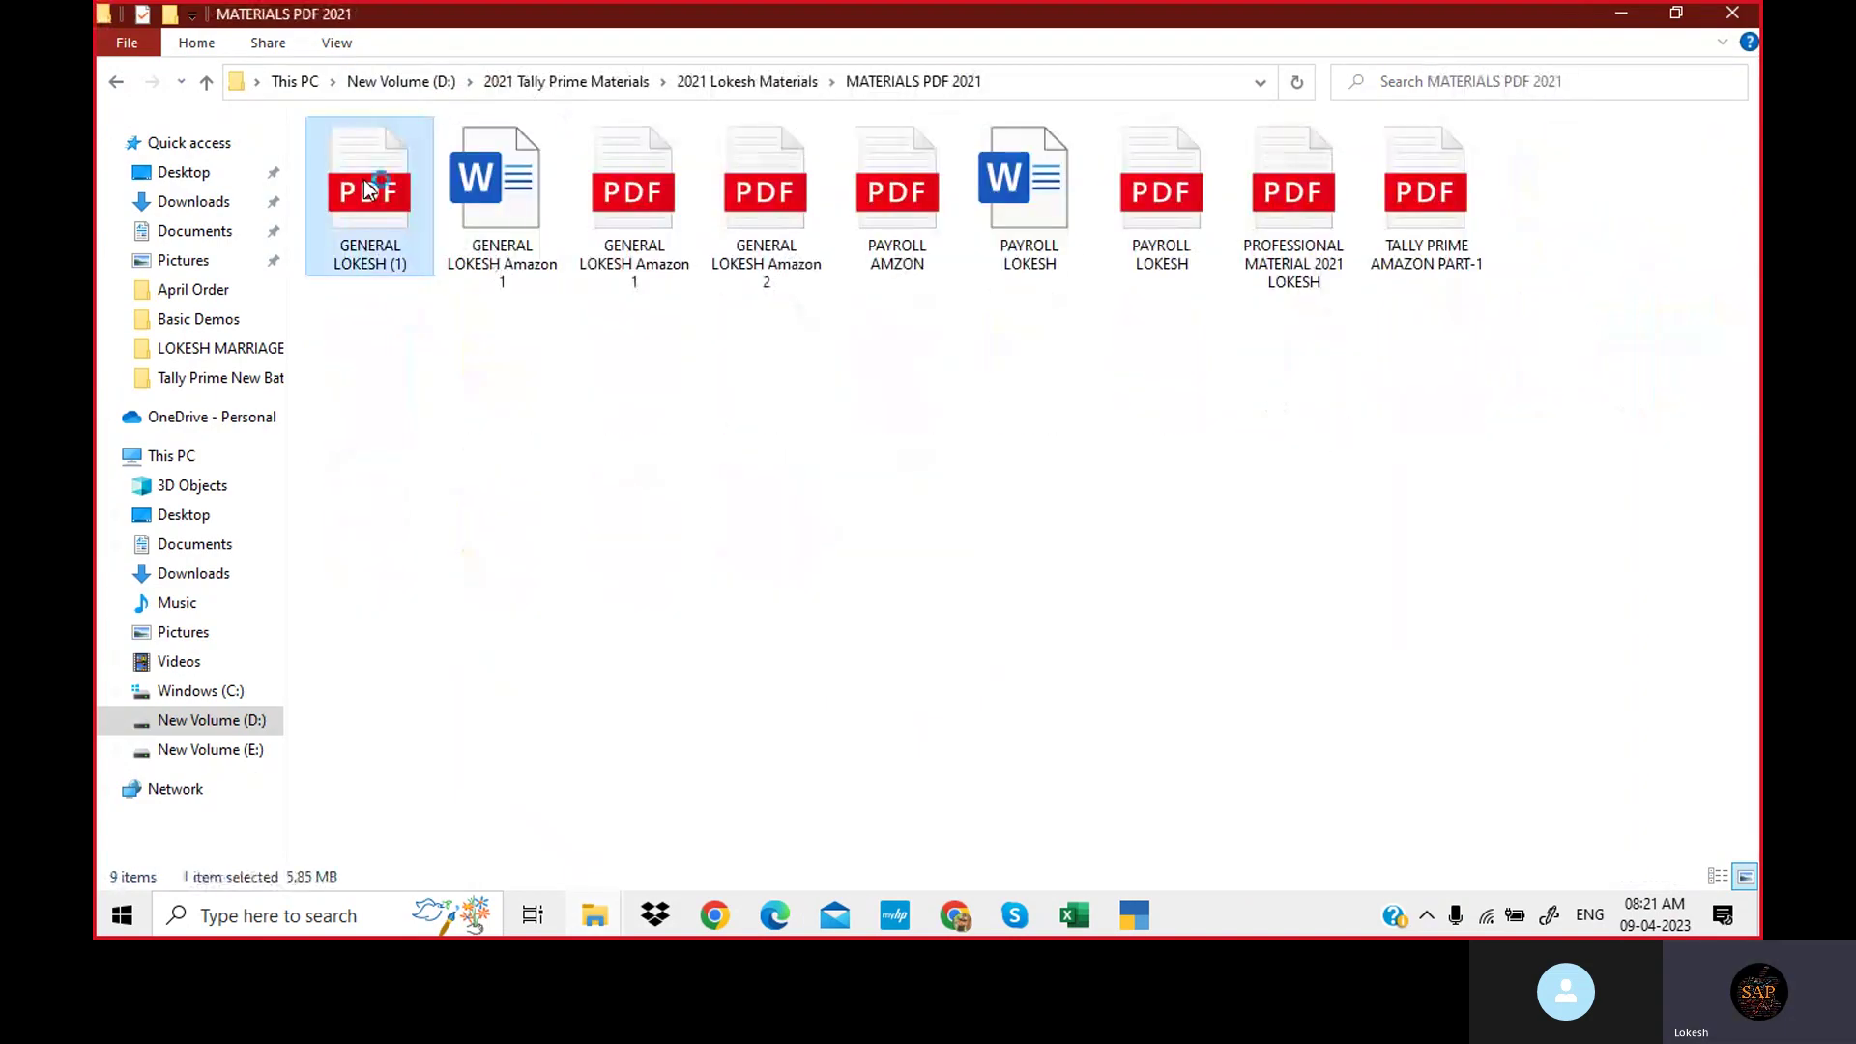
double_click(367, 189)
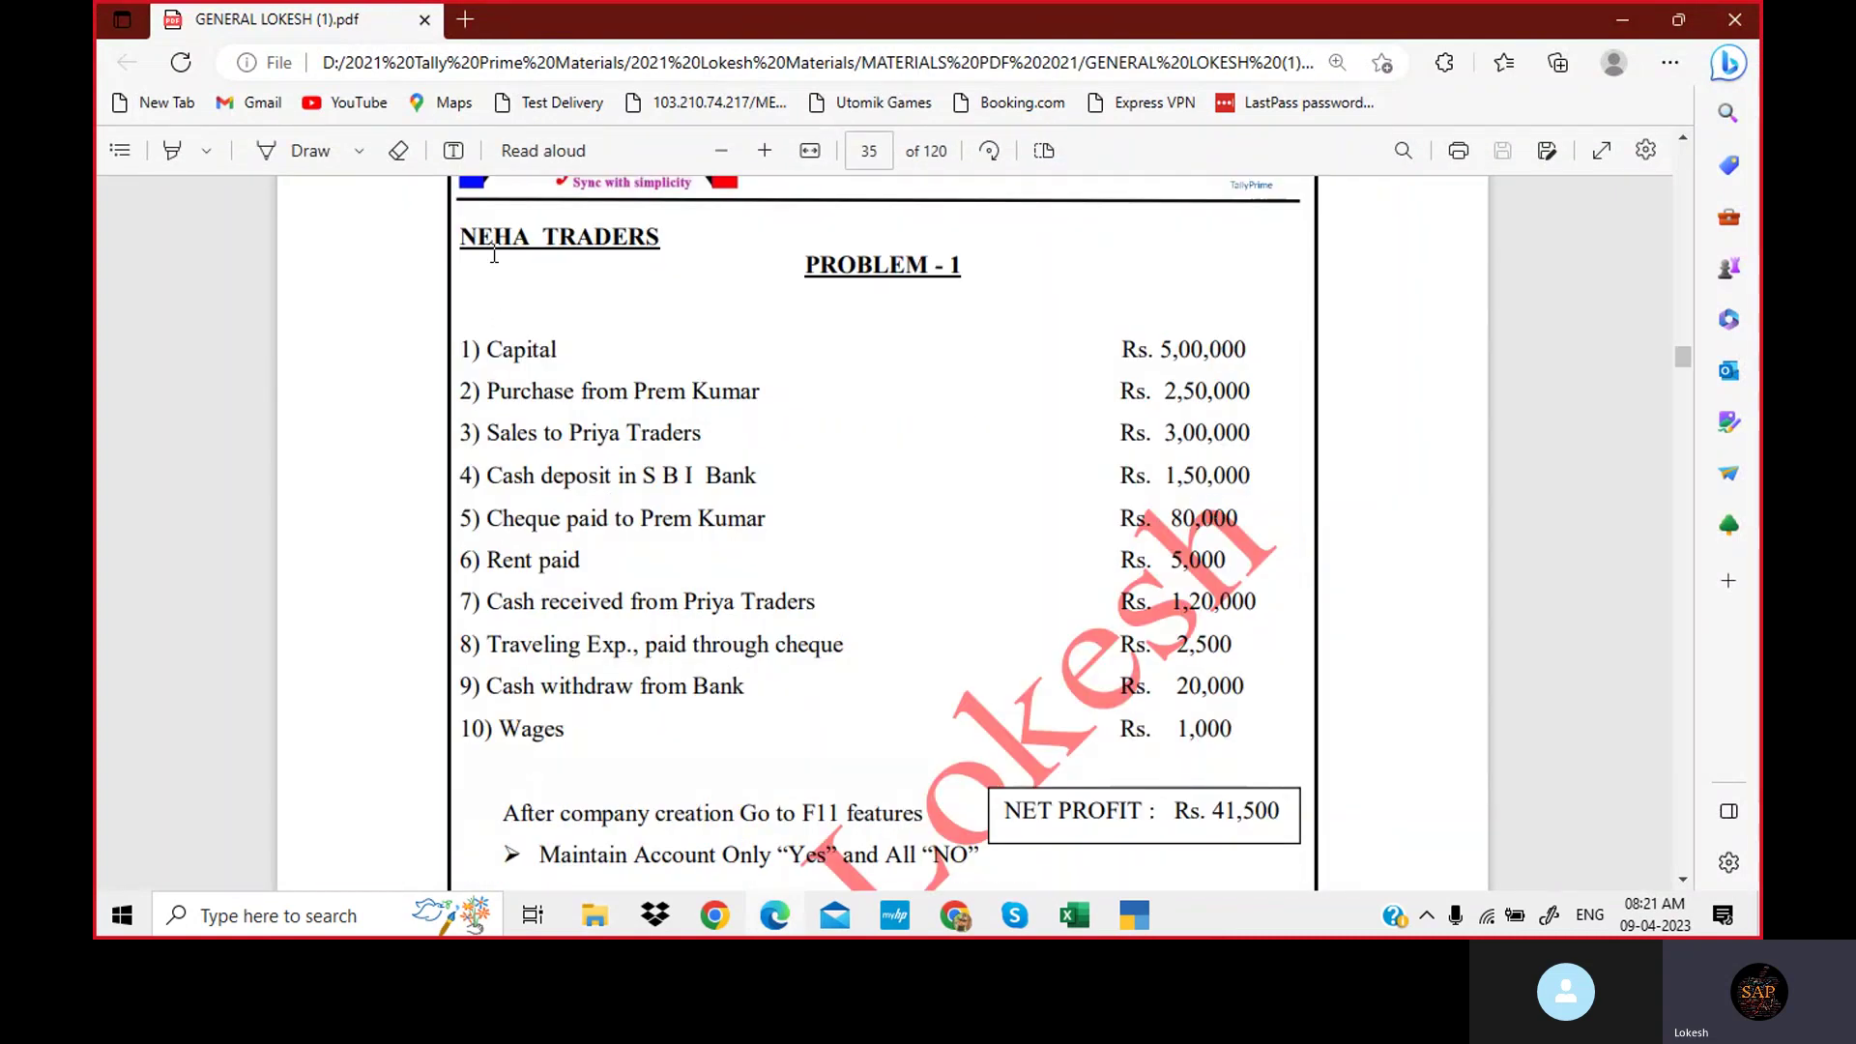
left_click(1131, 919)
Enter the company name NEHA TRADERS5, keep the mailing name, and type the street address.
type("NE")
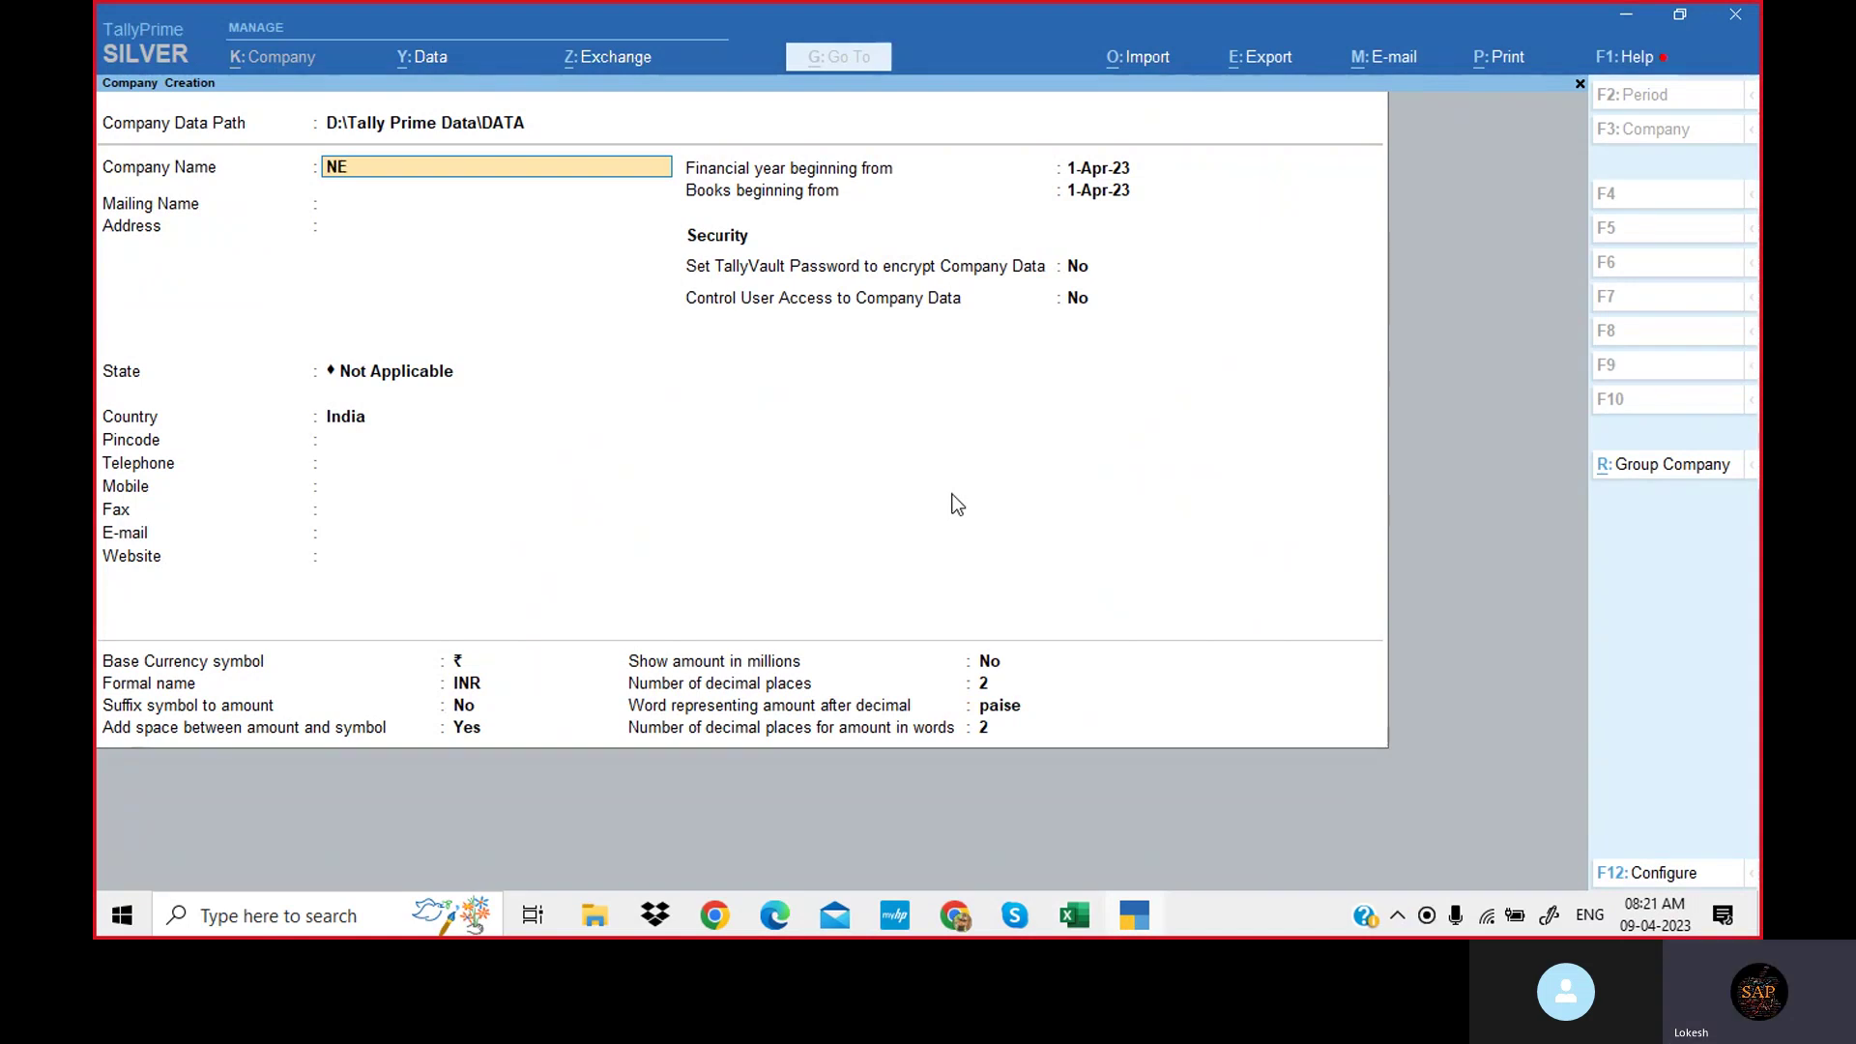
type("HA TRADERS5")
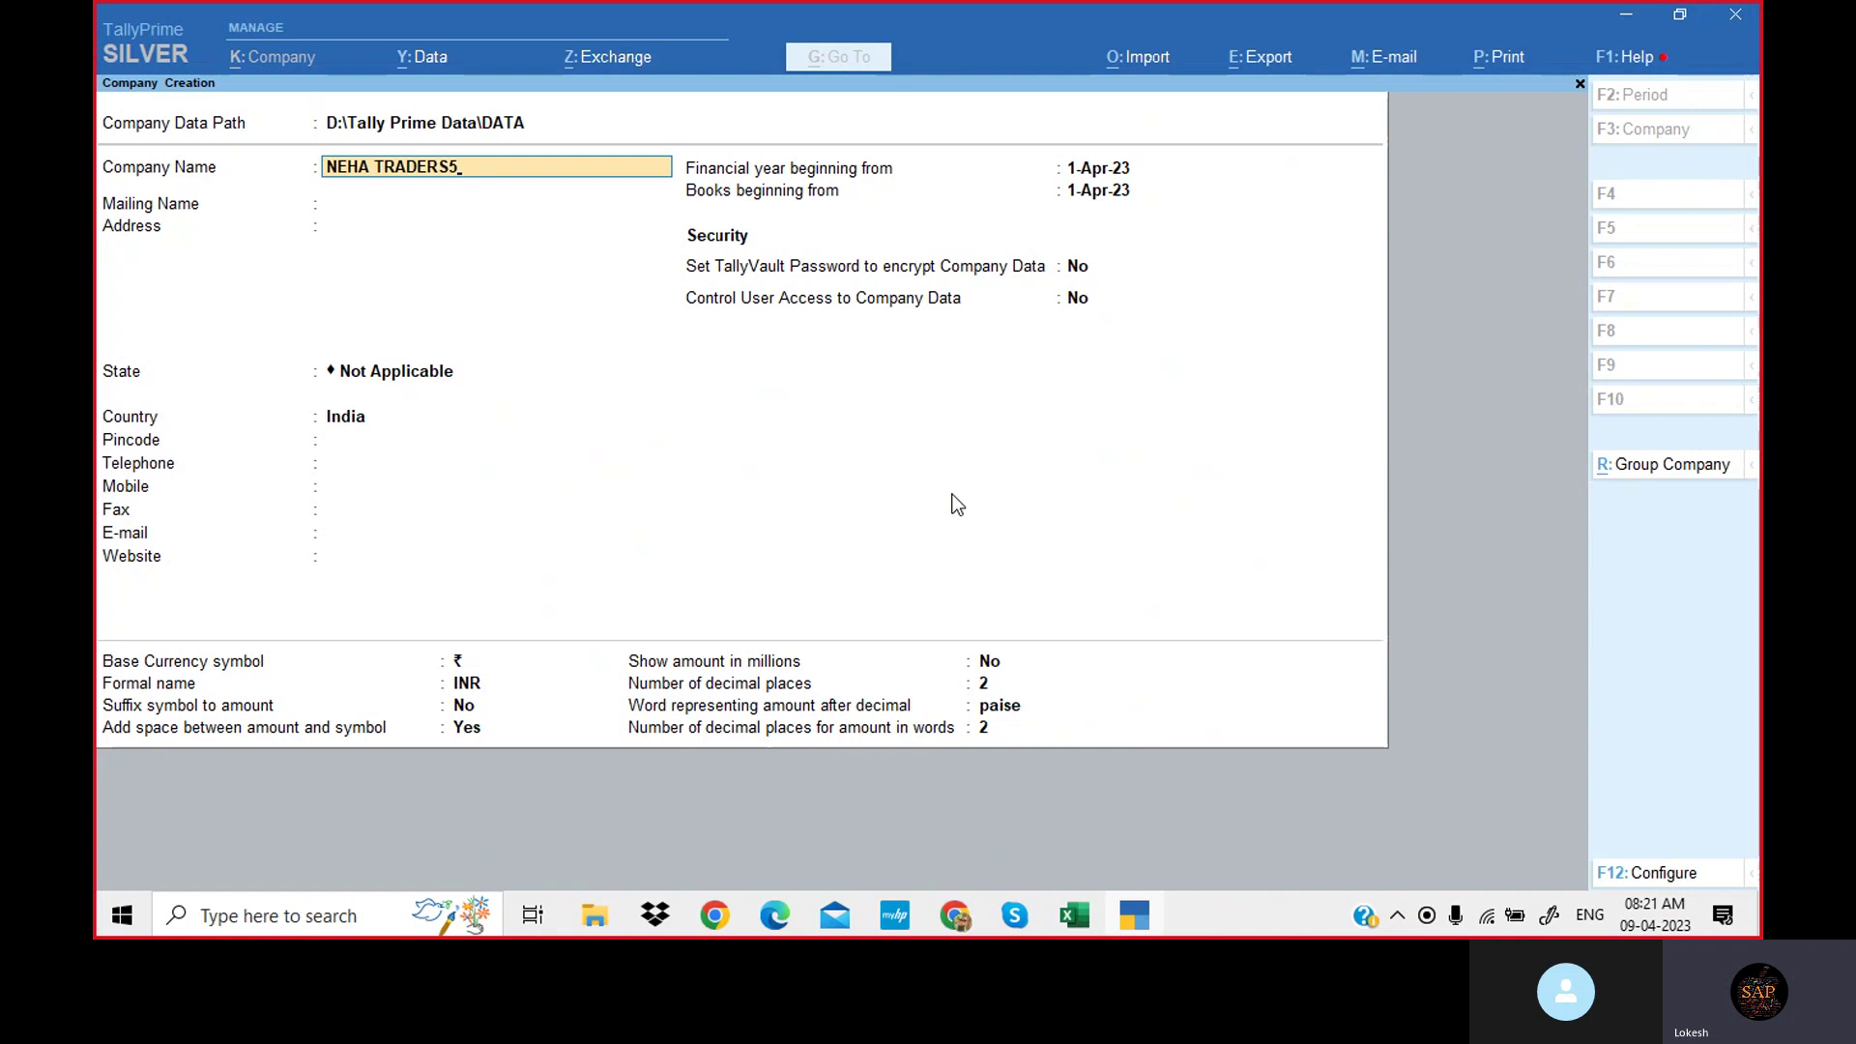
key("Return")
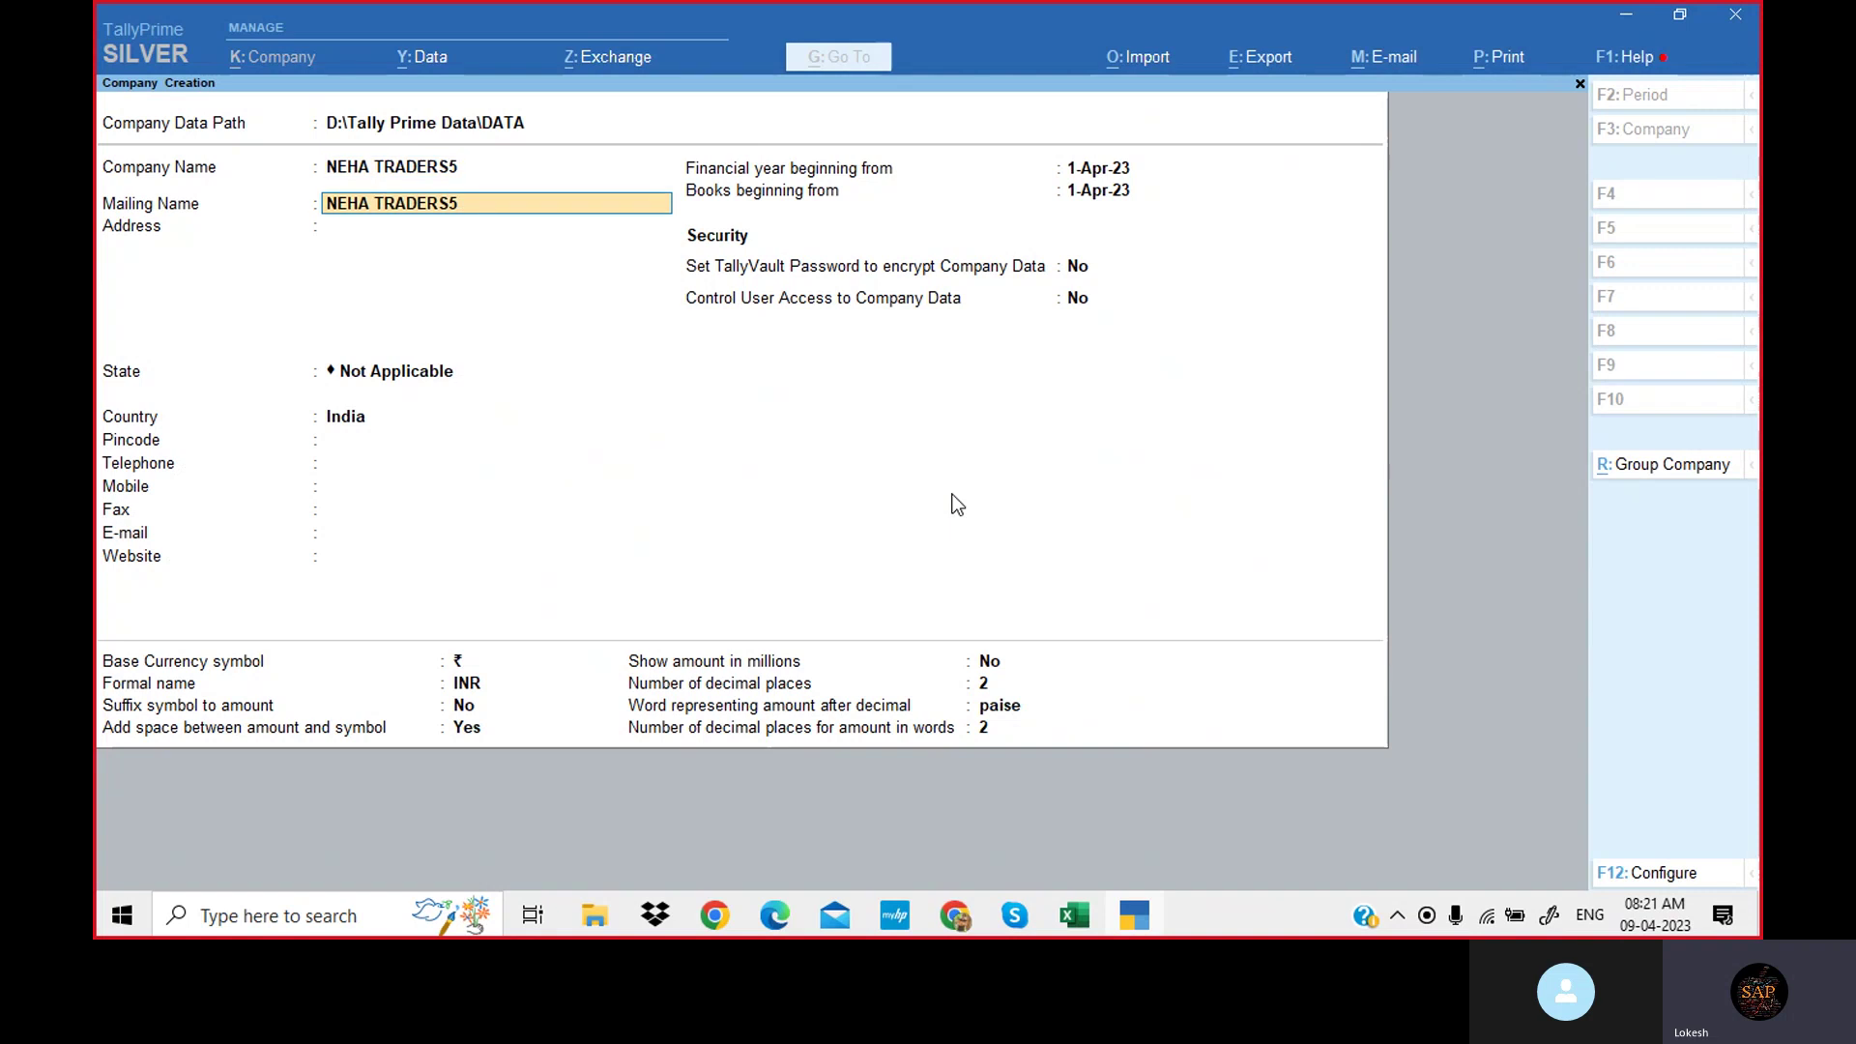
key("Return")
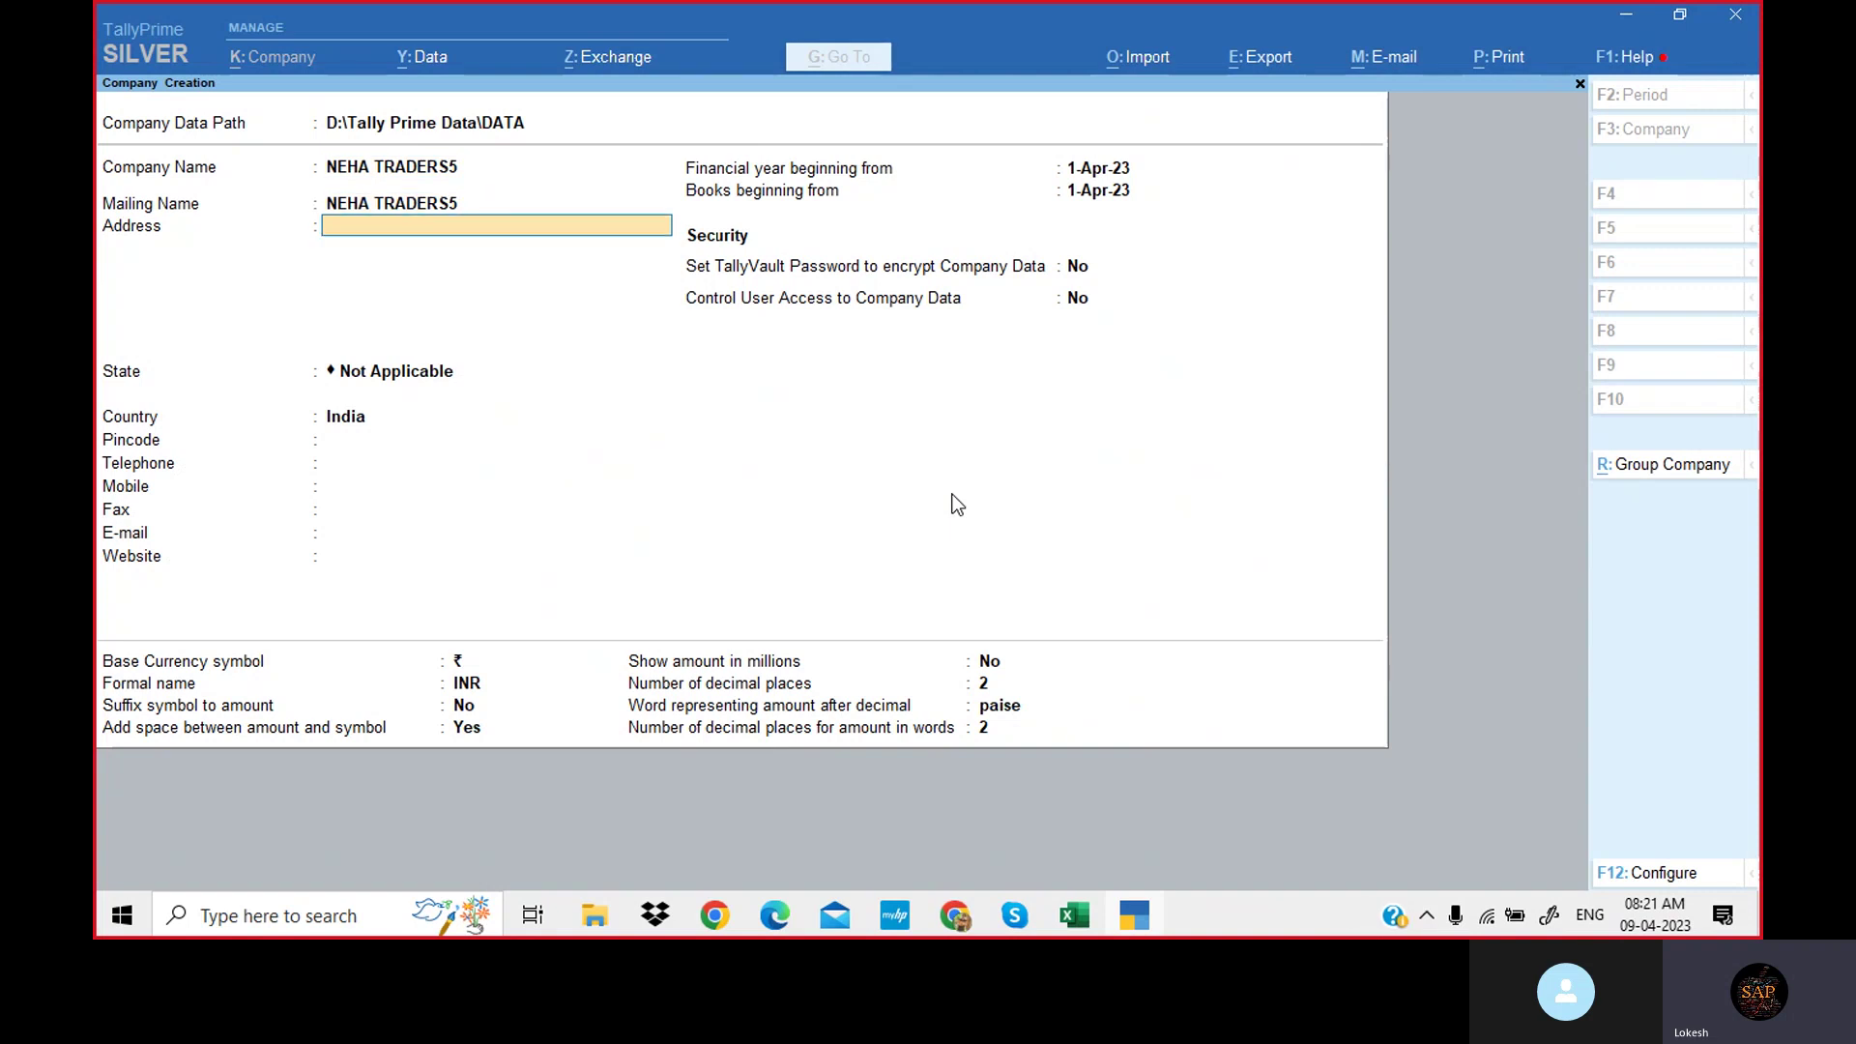
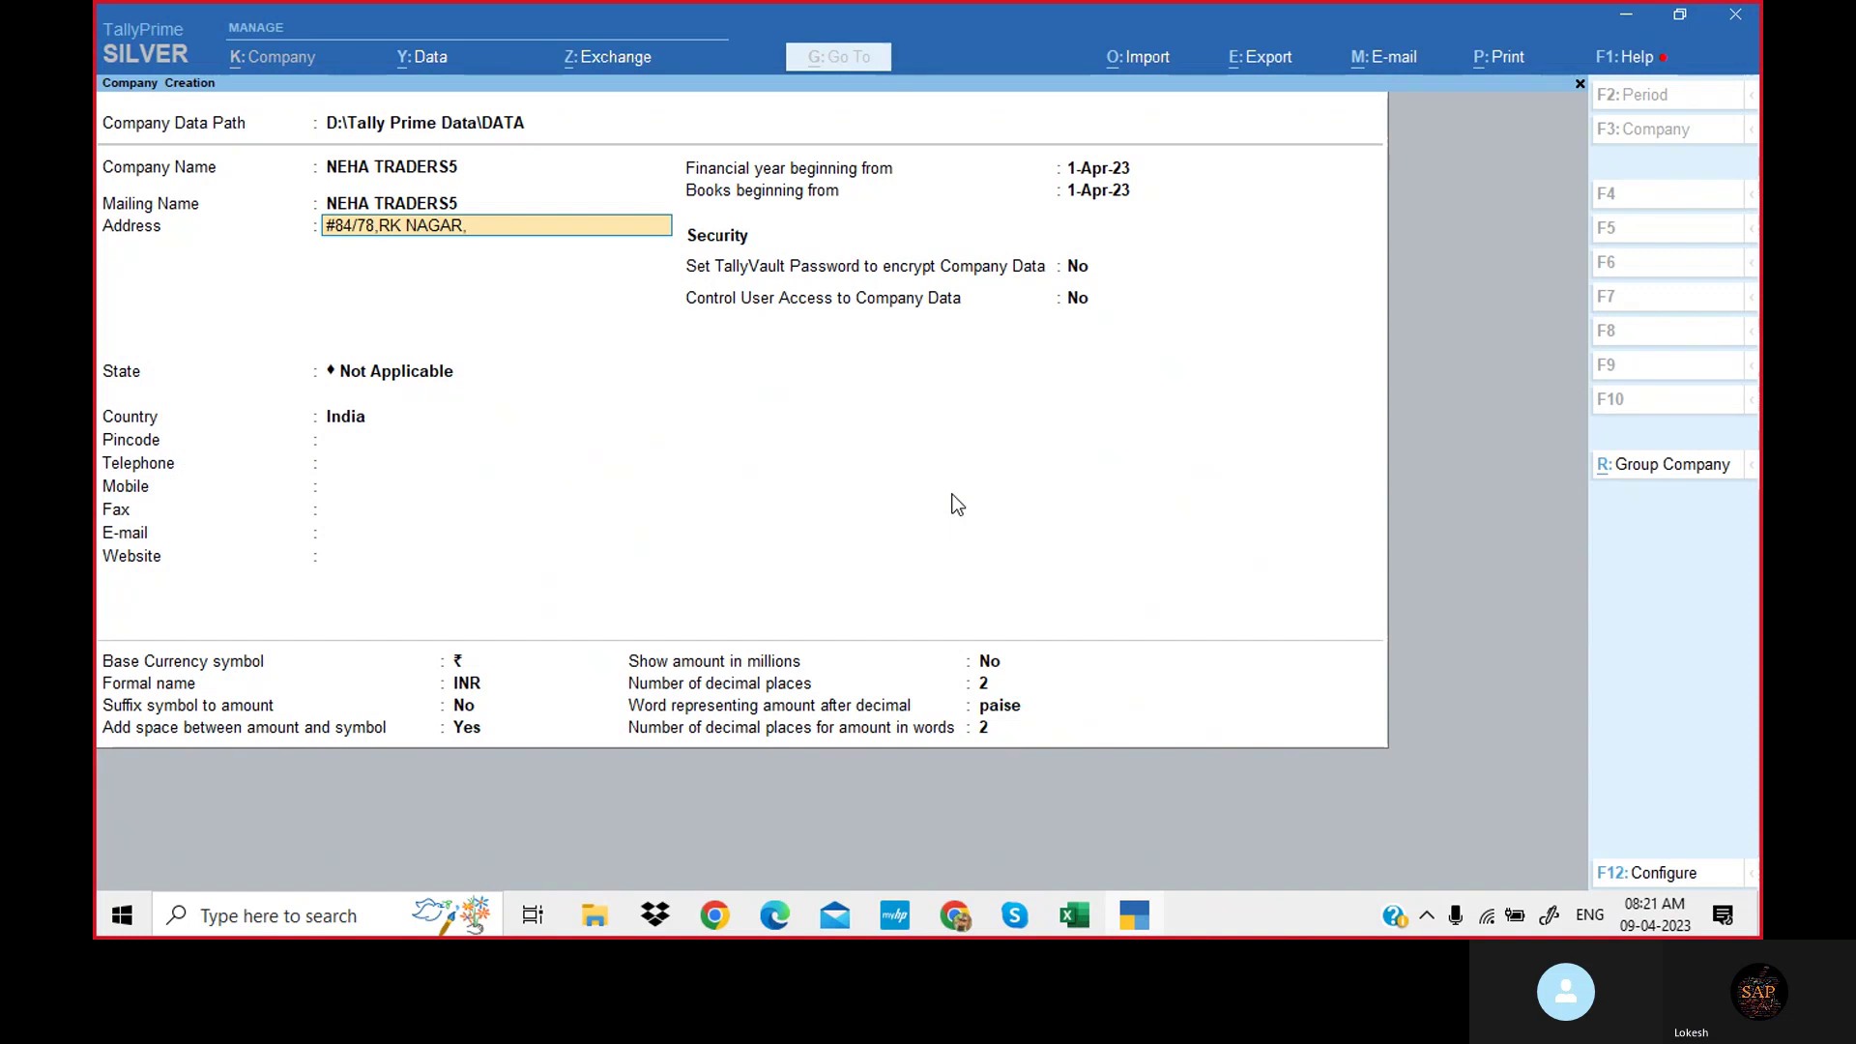
Add a cell number line and a pincode line below the street address.
key("Return")
type("CE")
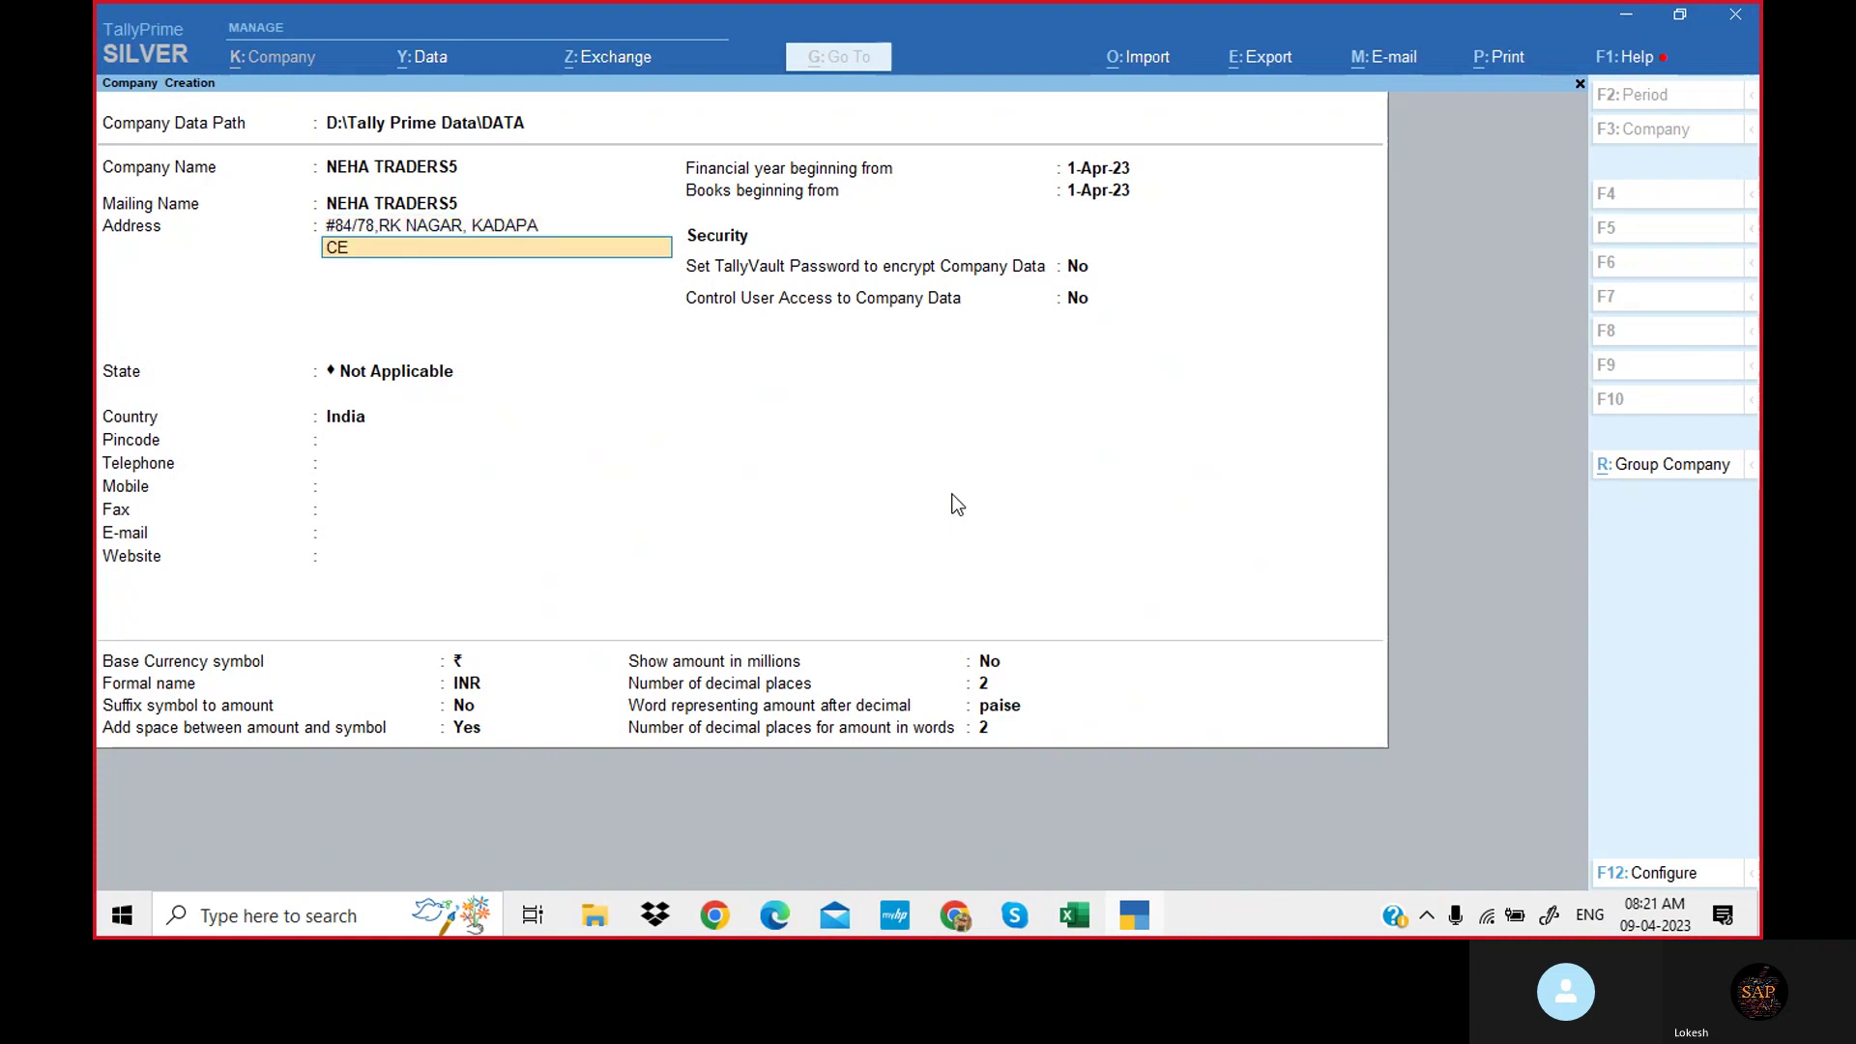
key("Return")
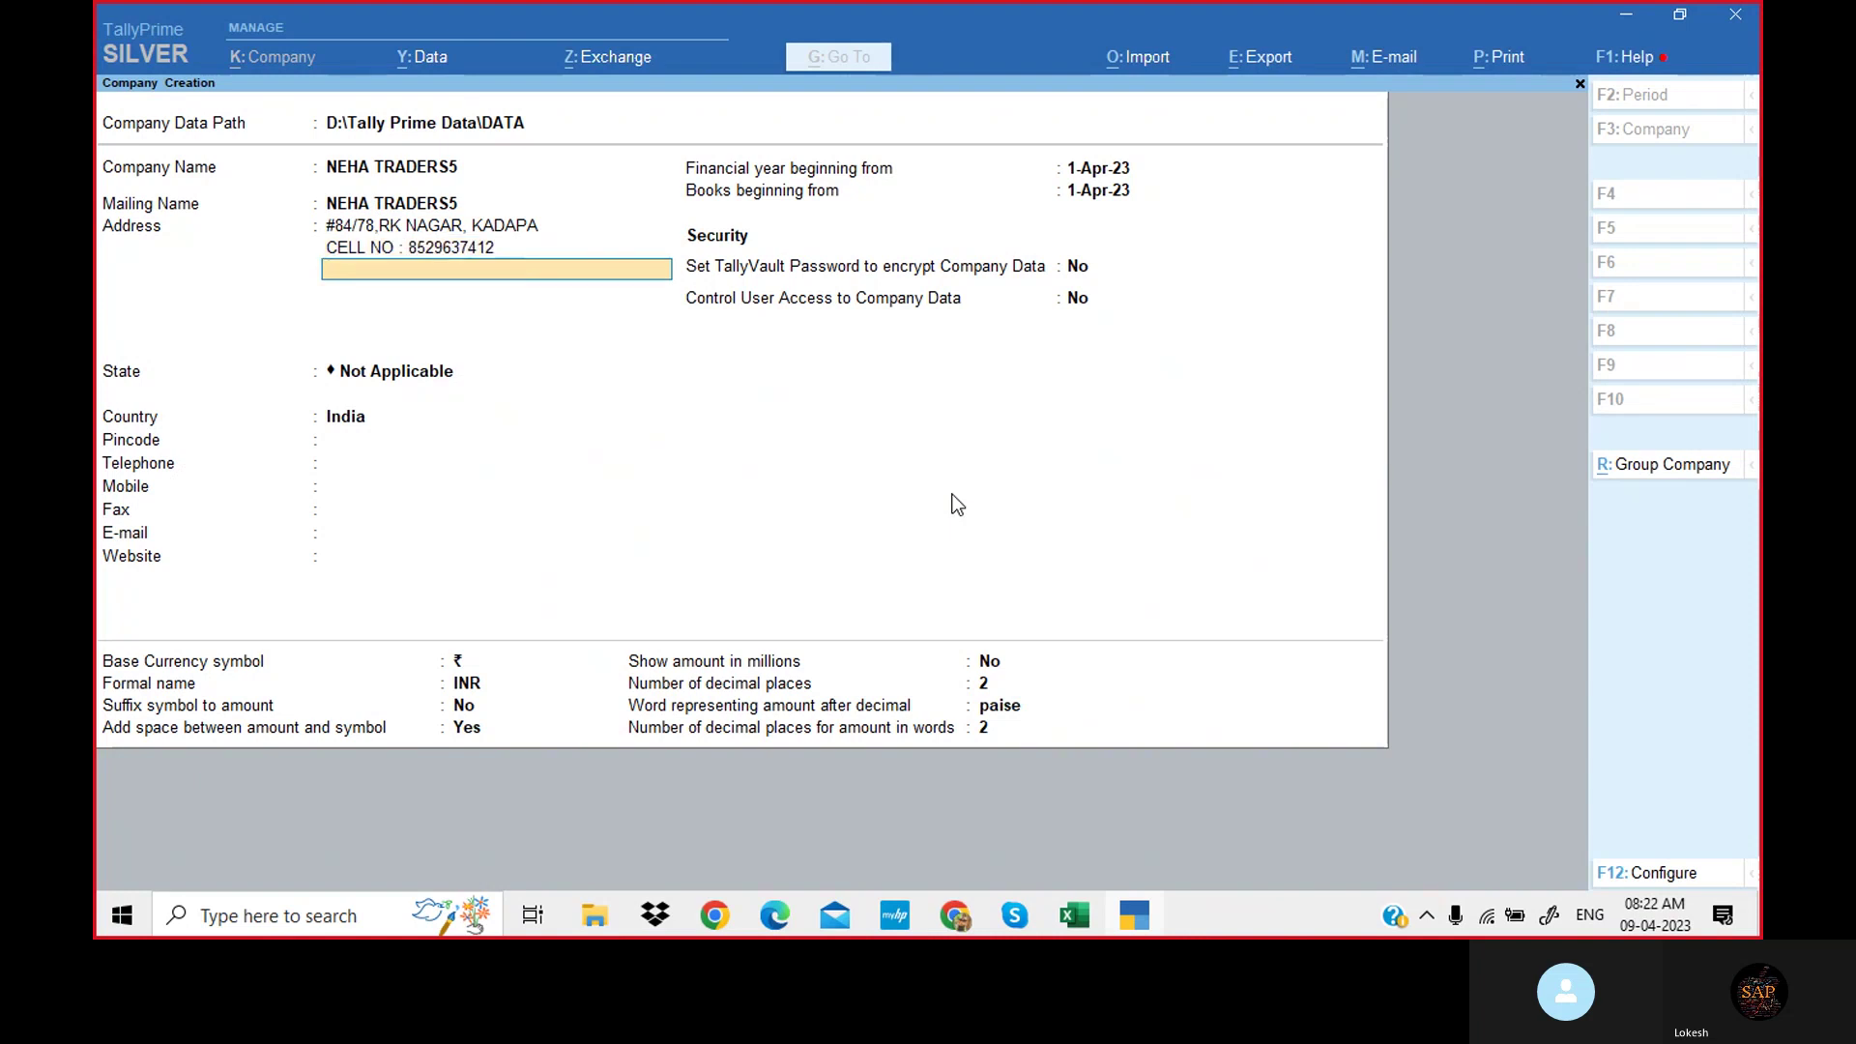
type("PINCODE : 516001")
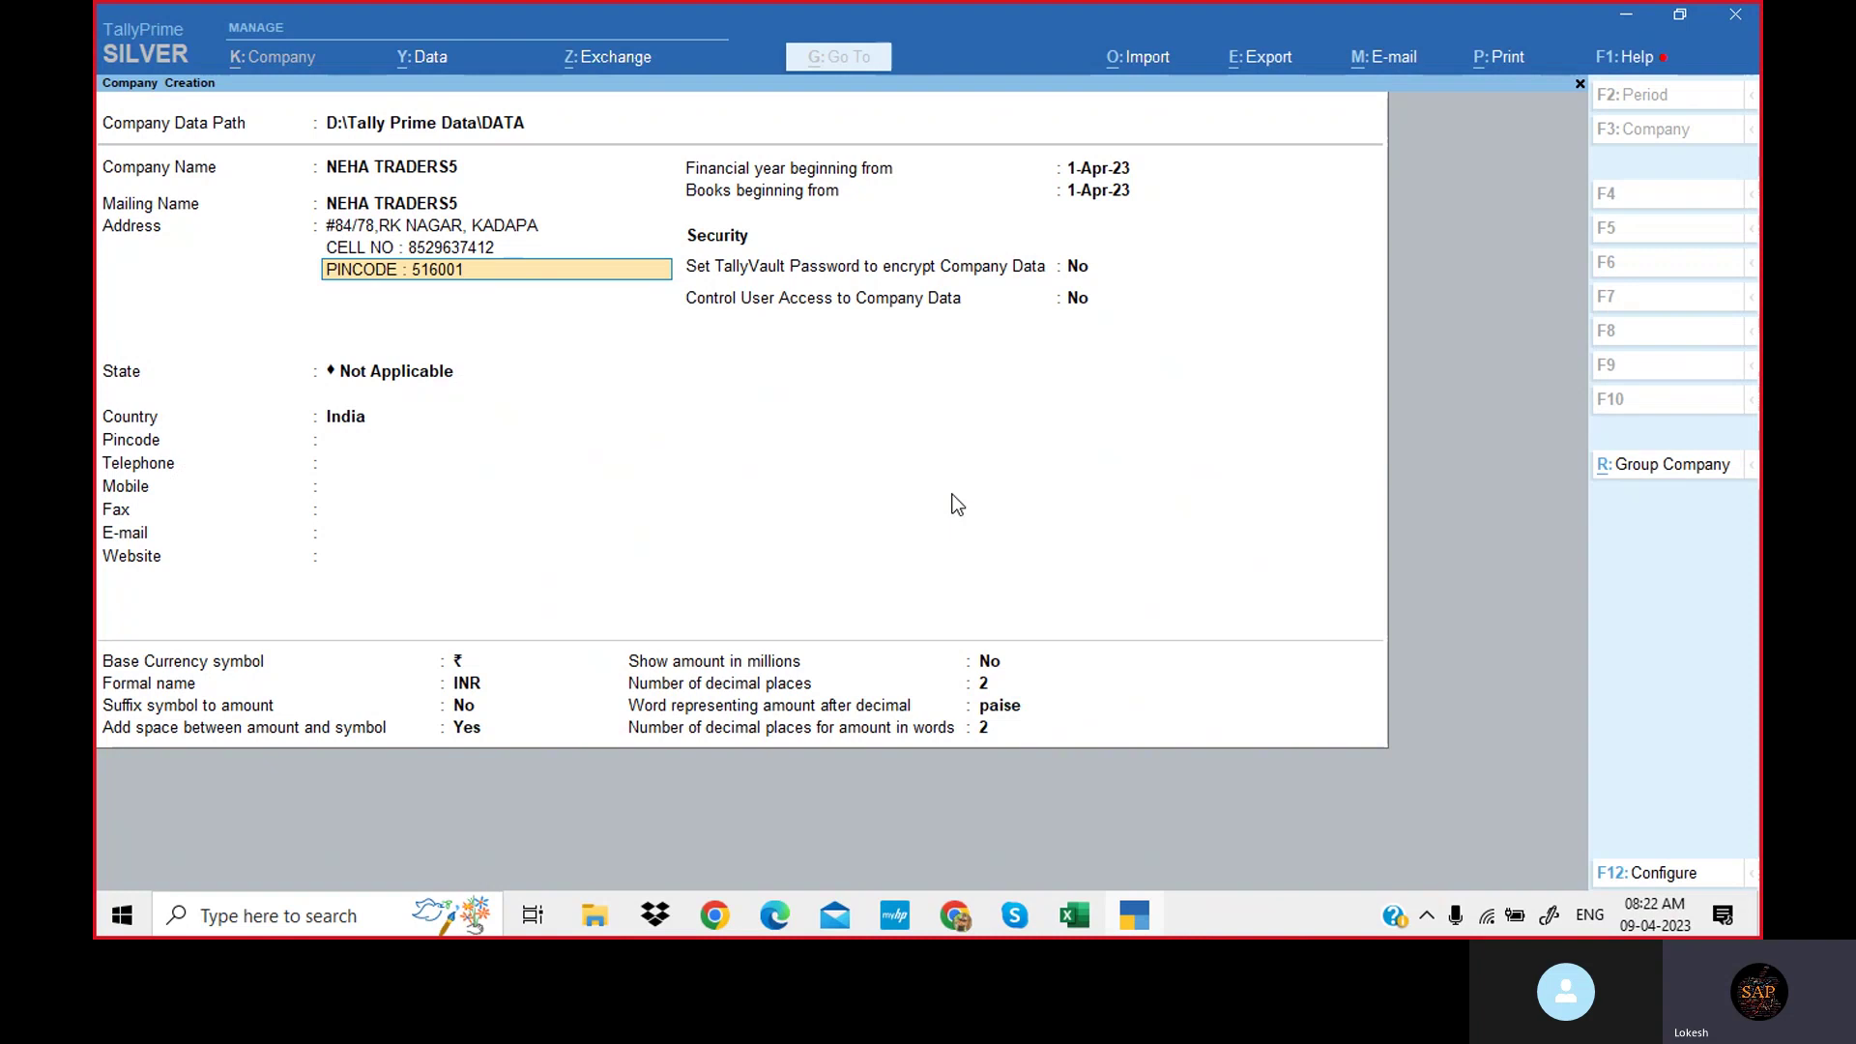
key("Return")
key("Return")
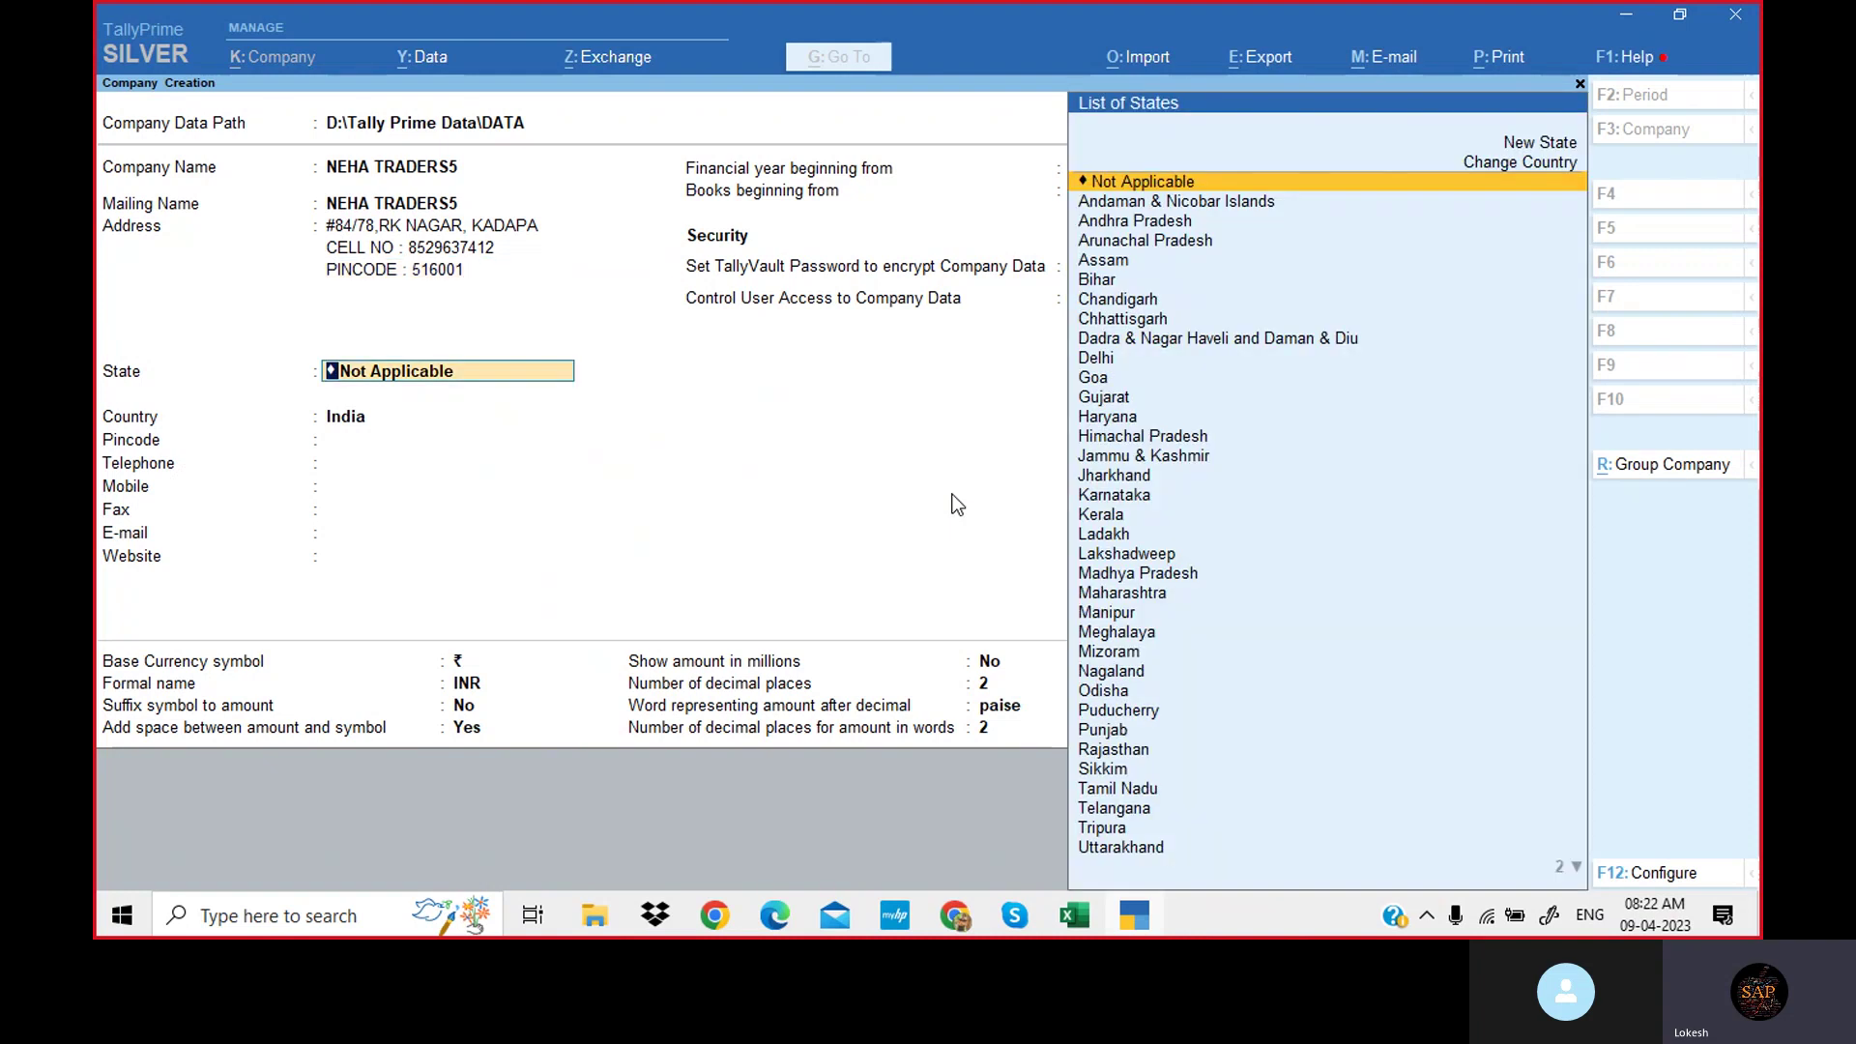
Set the state to Andhra Pradesh and enter the pincode, telephone and mobile numbers.
key("Down")
key("Down")
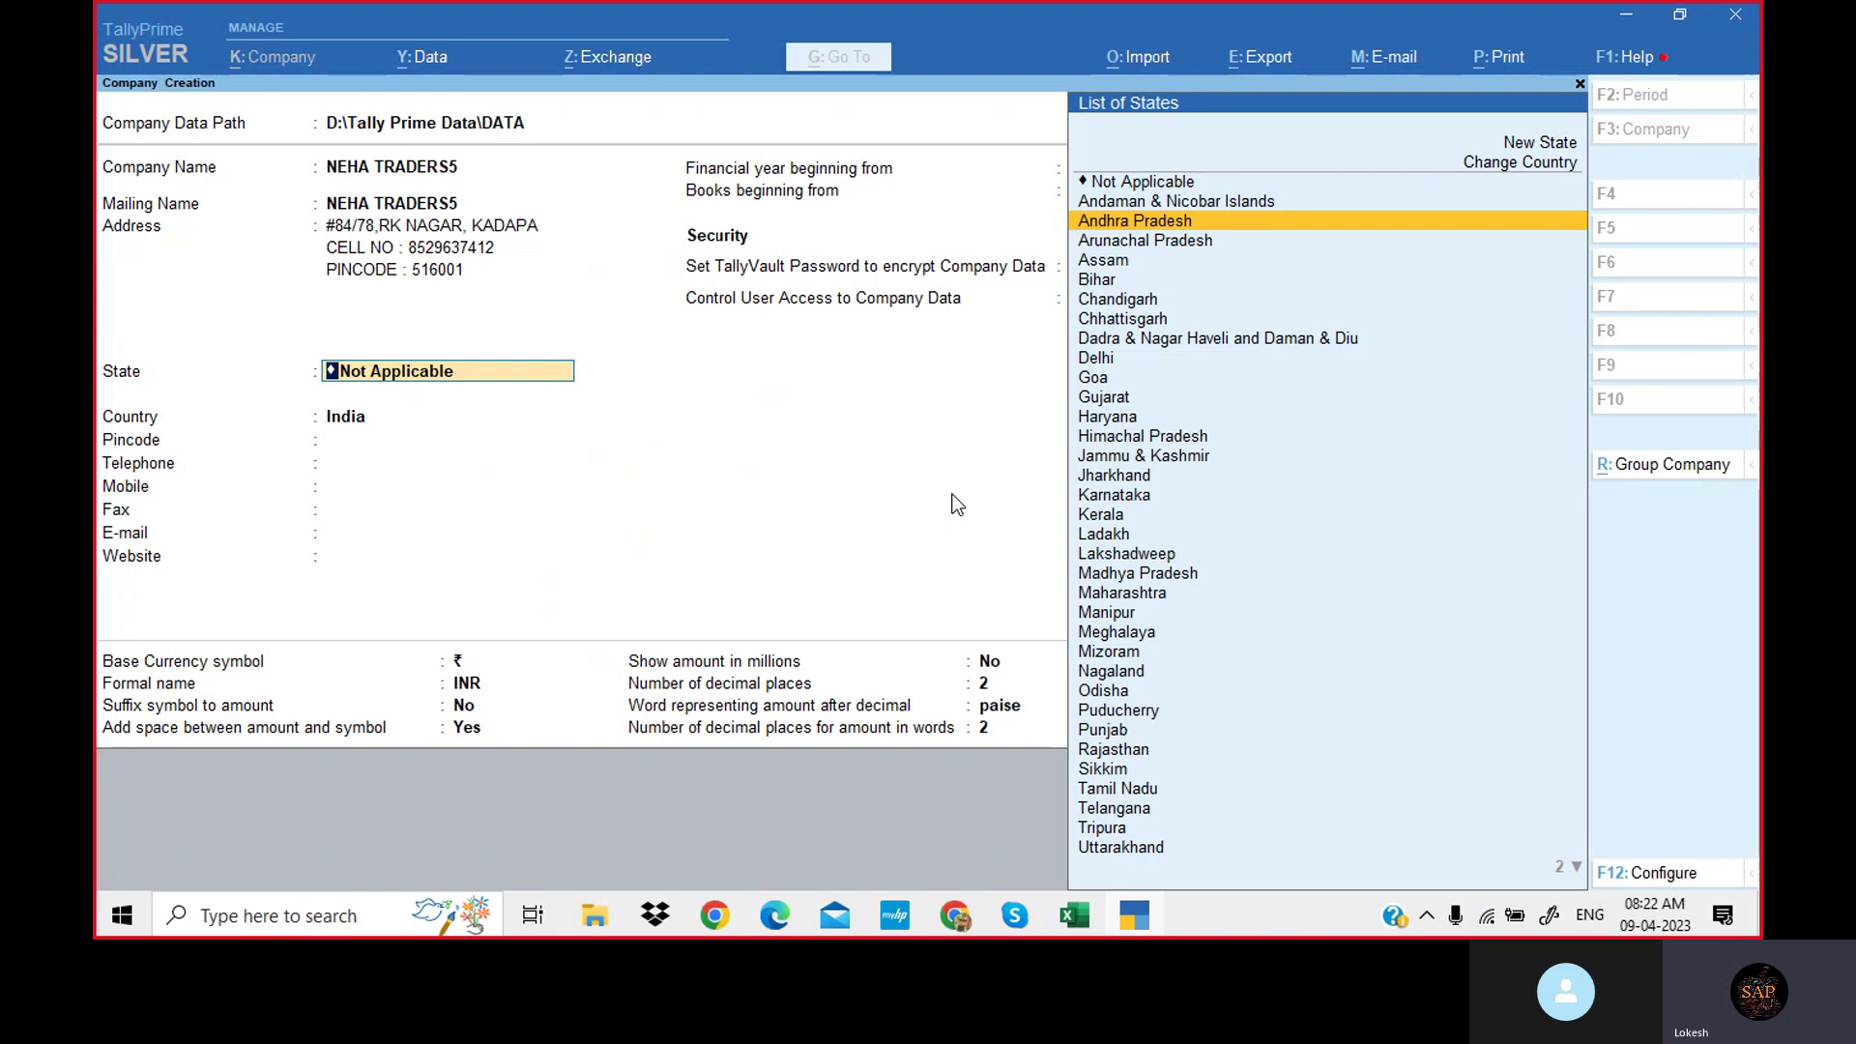
key("Return")
type("5")
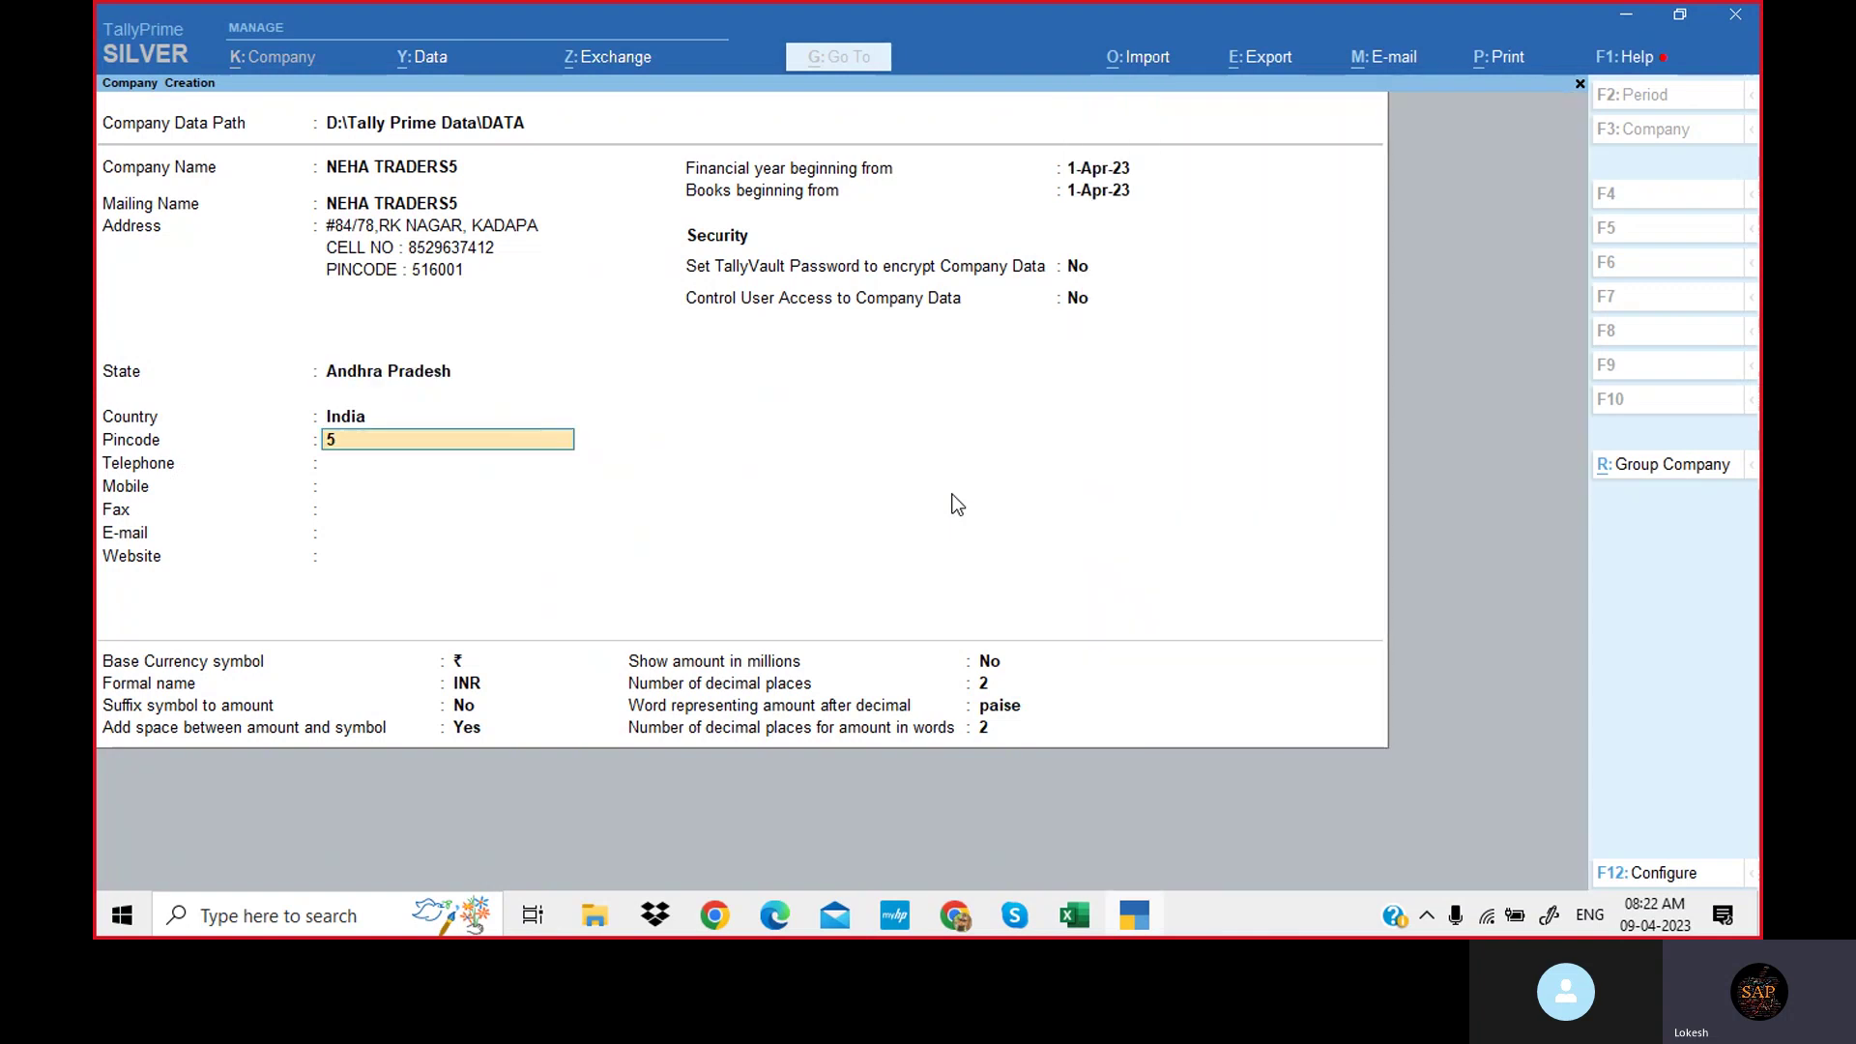
type("16201")
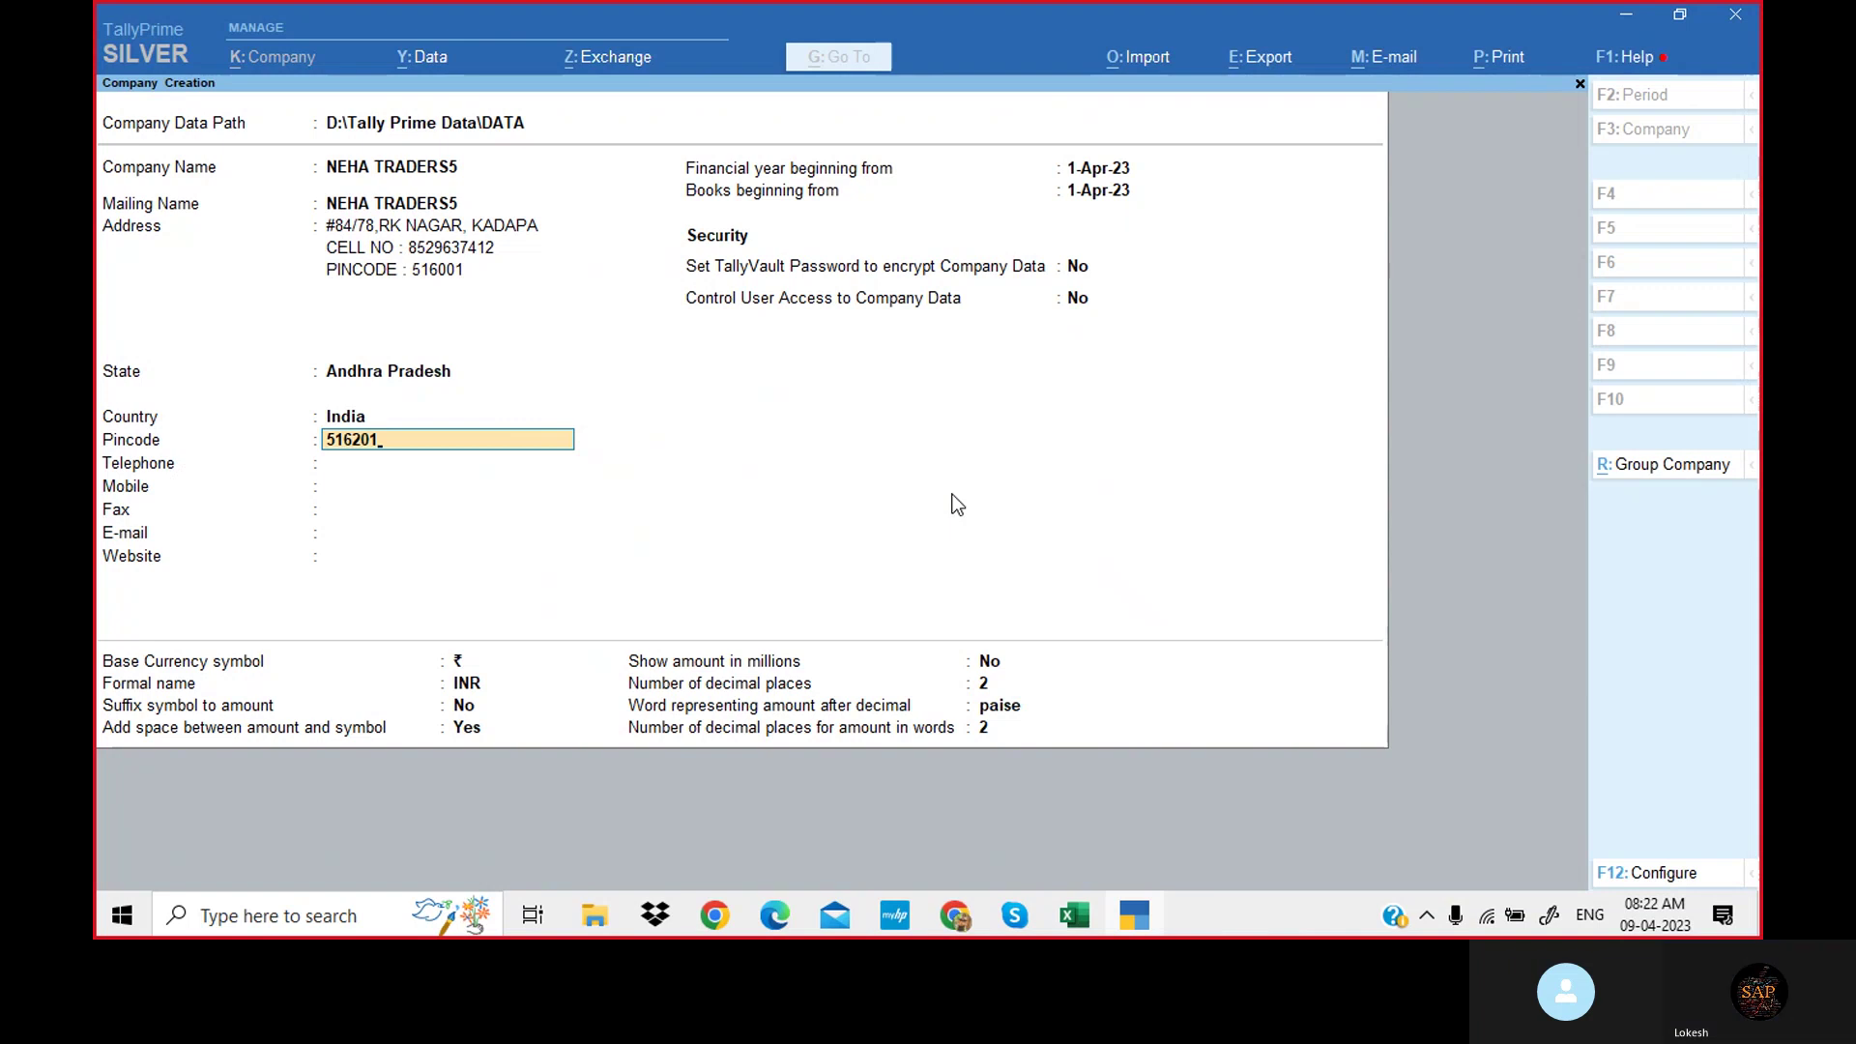
key("Return")
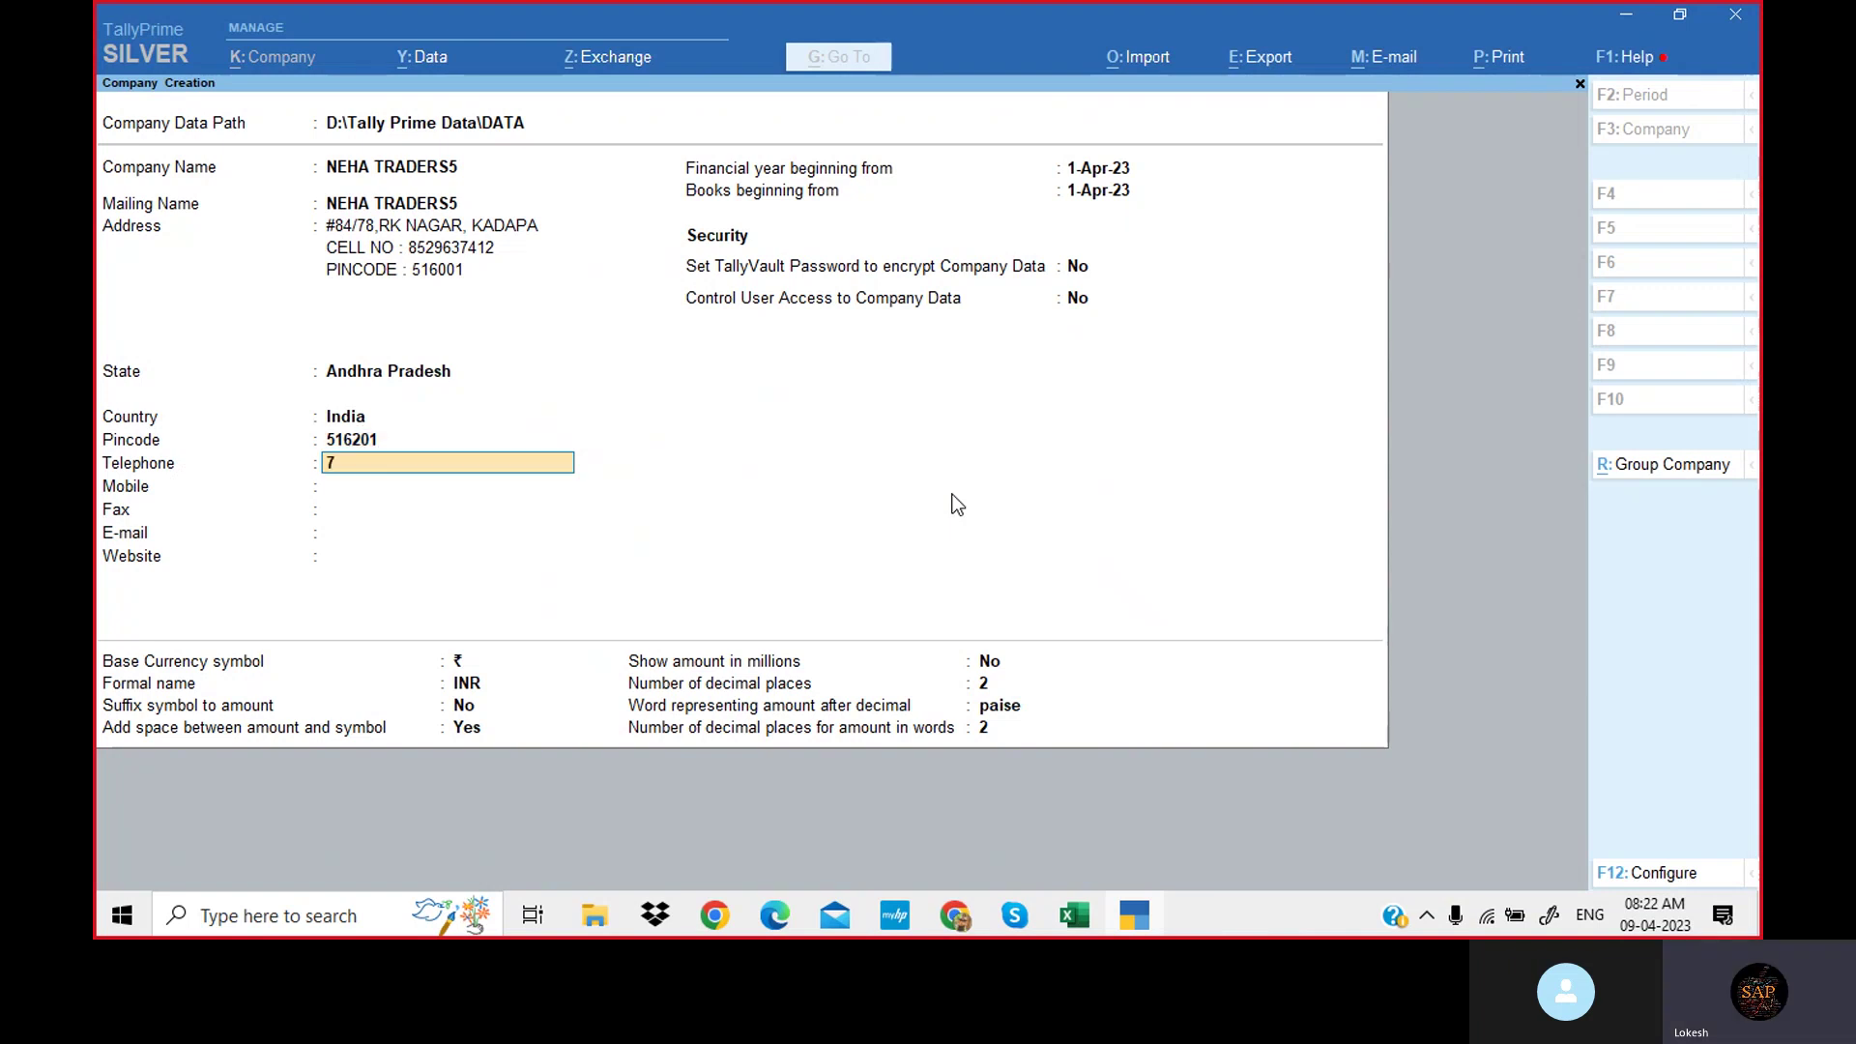
key("Return")
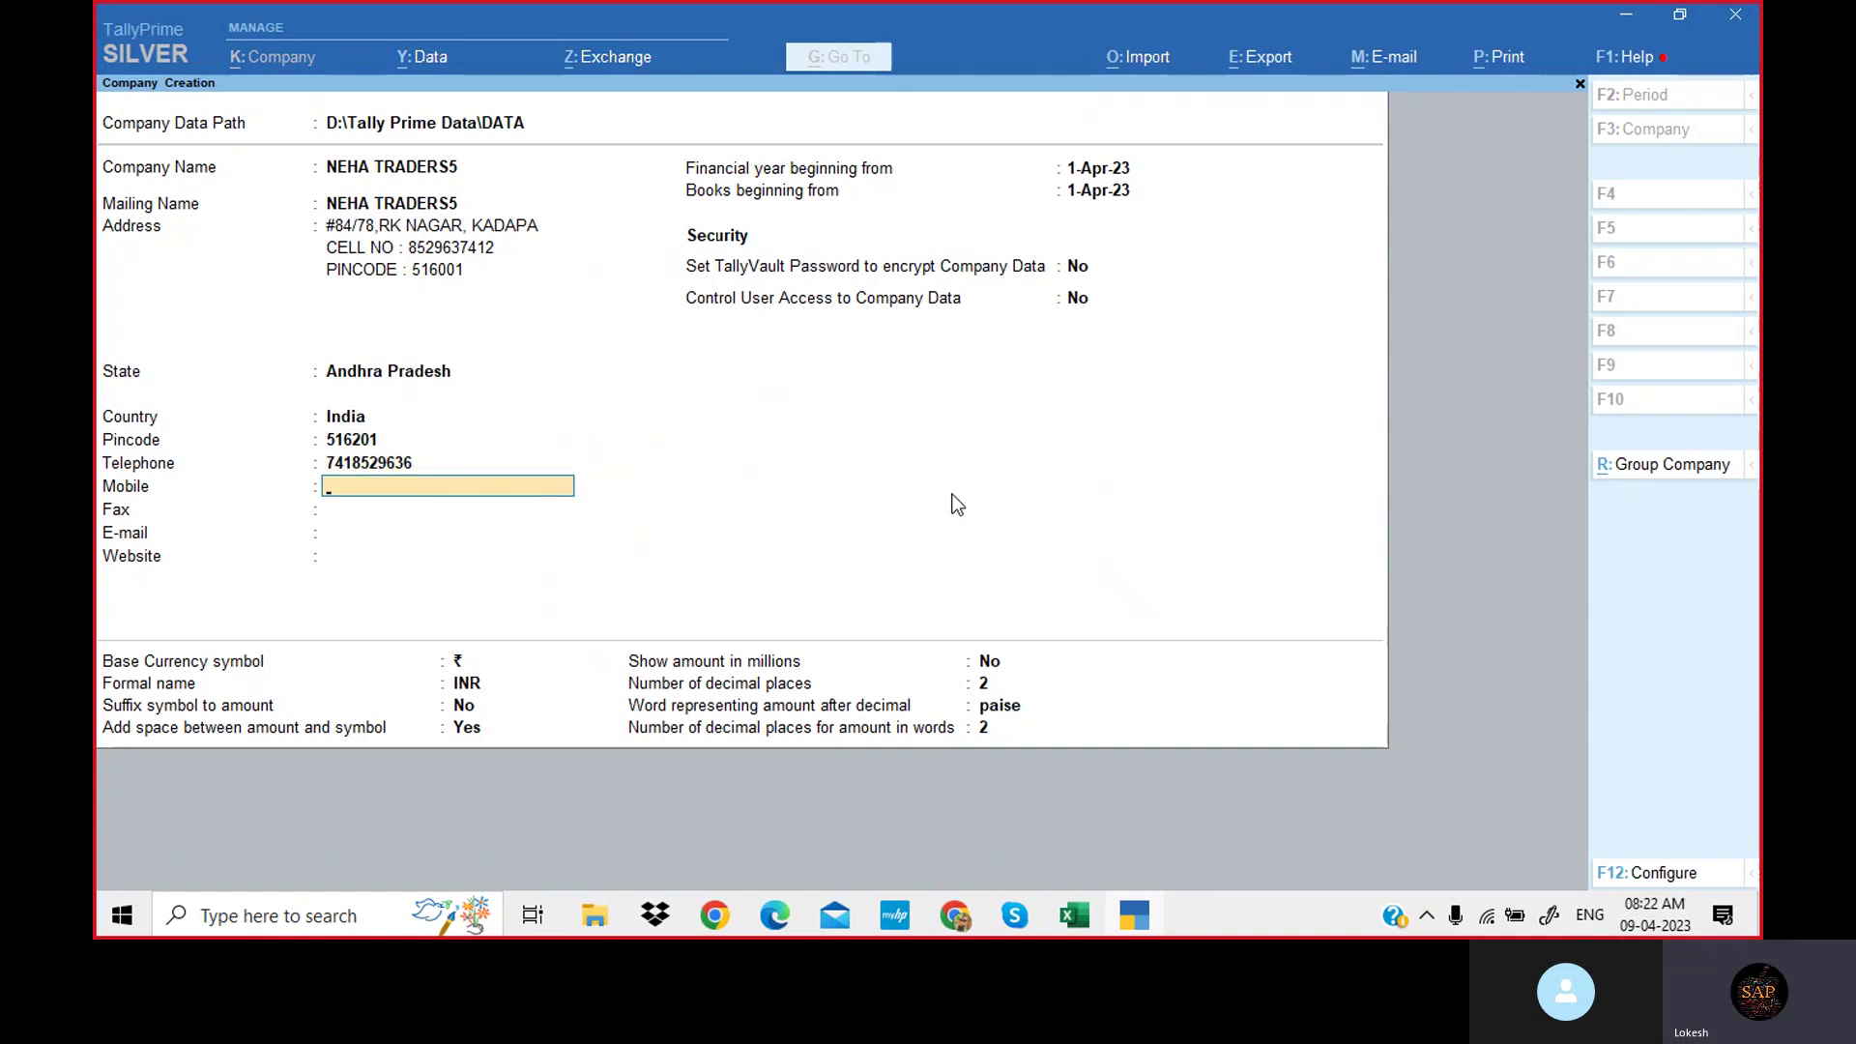
key("Return")
type("85")
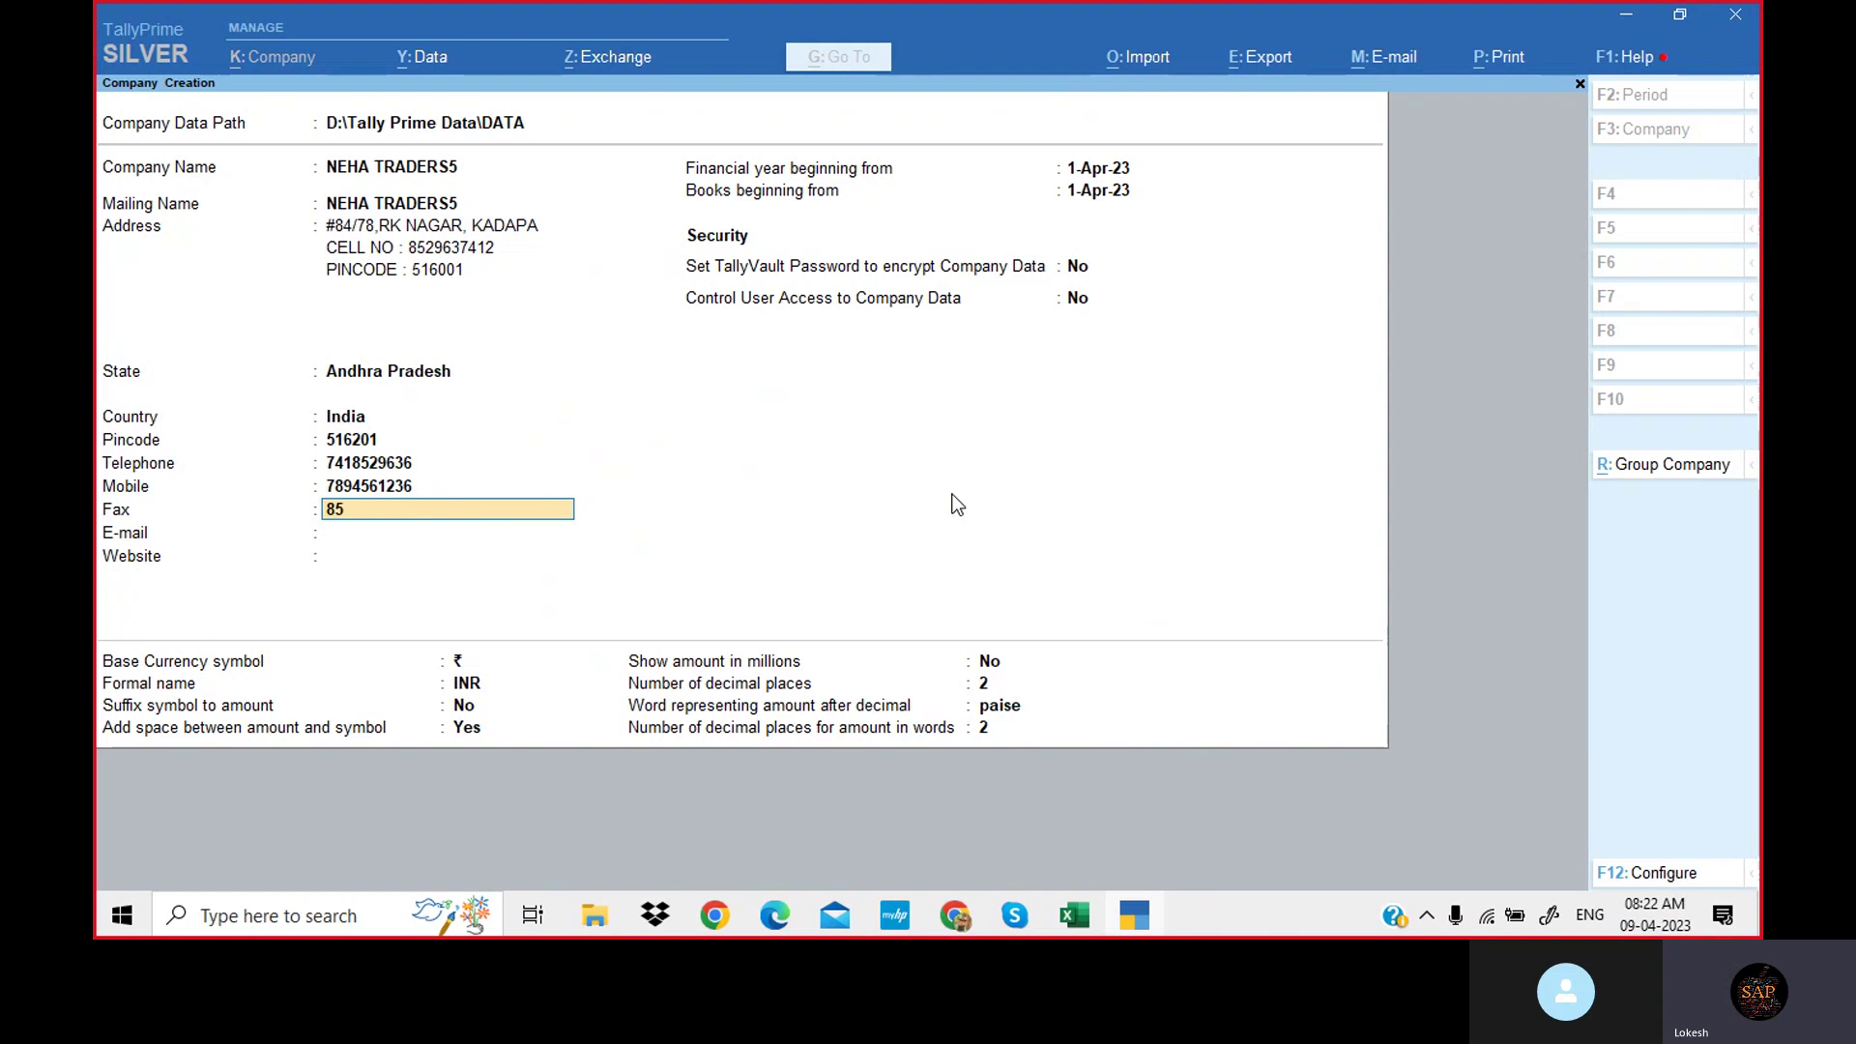
type("23")
key("Return")
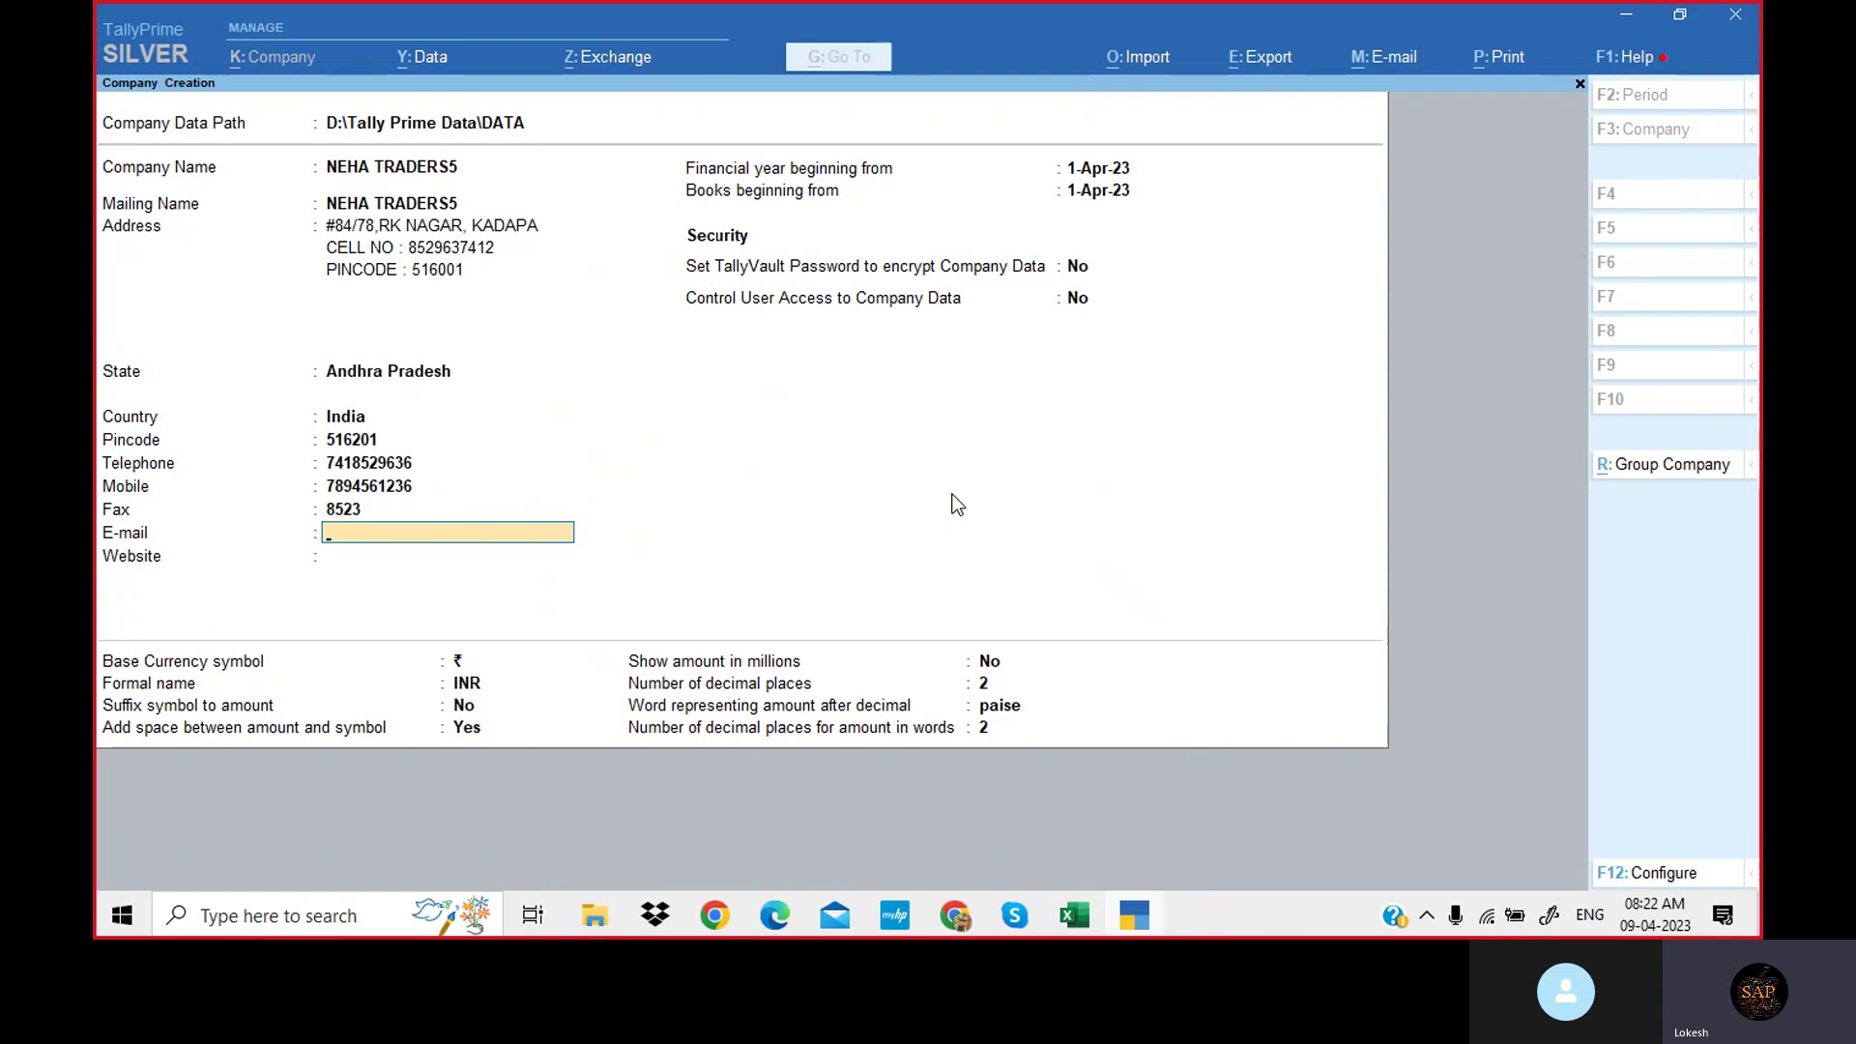
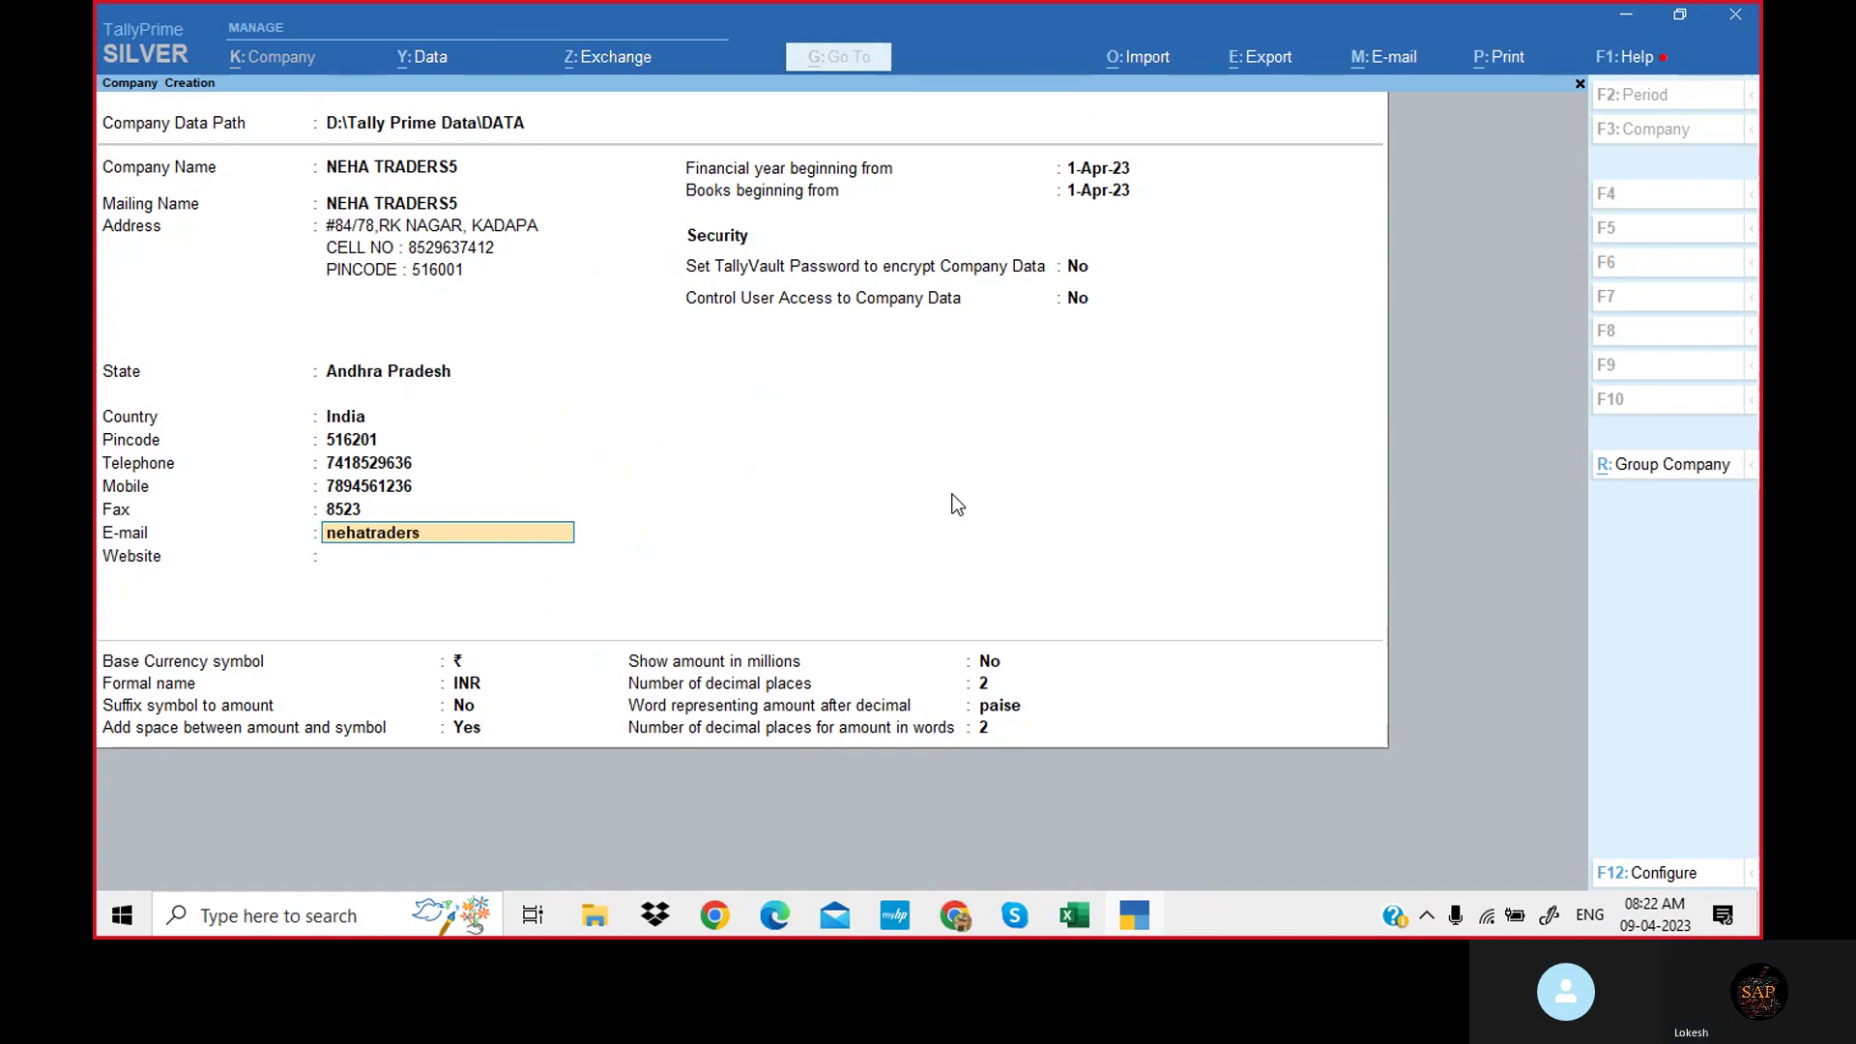
key("Return")
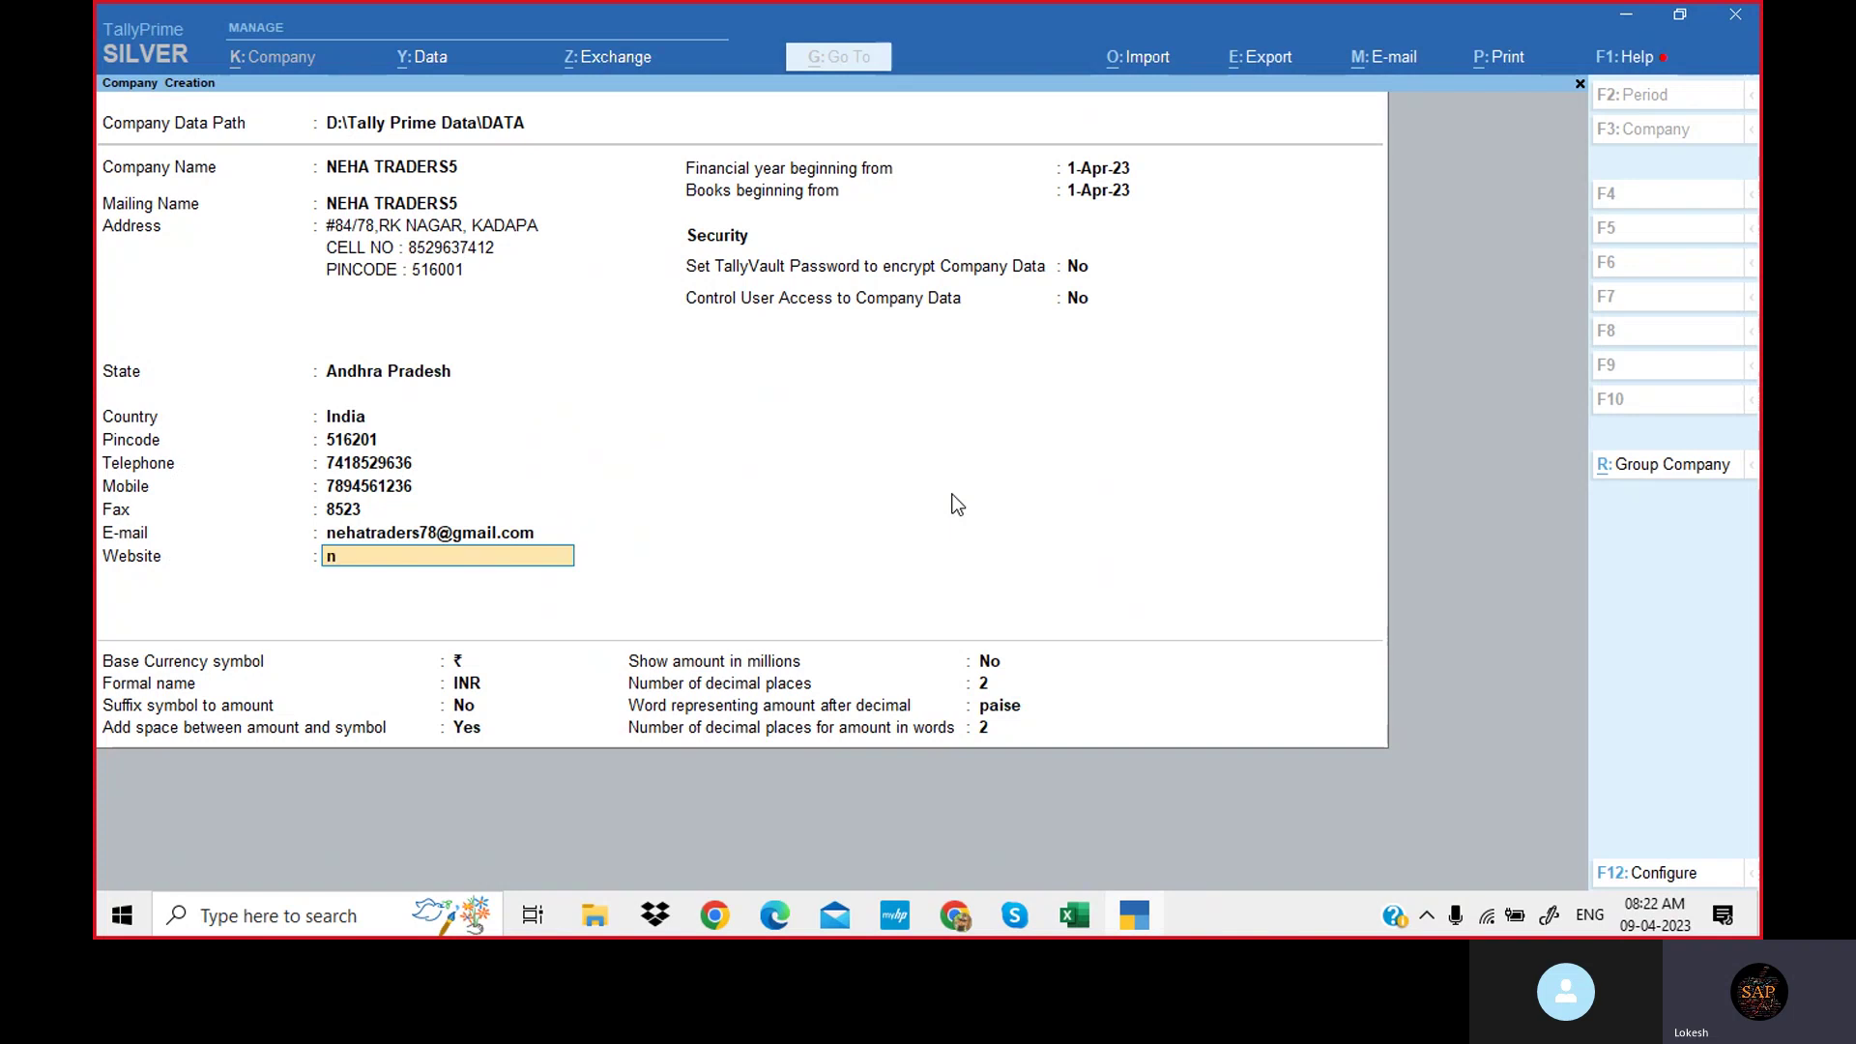
type("www")
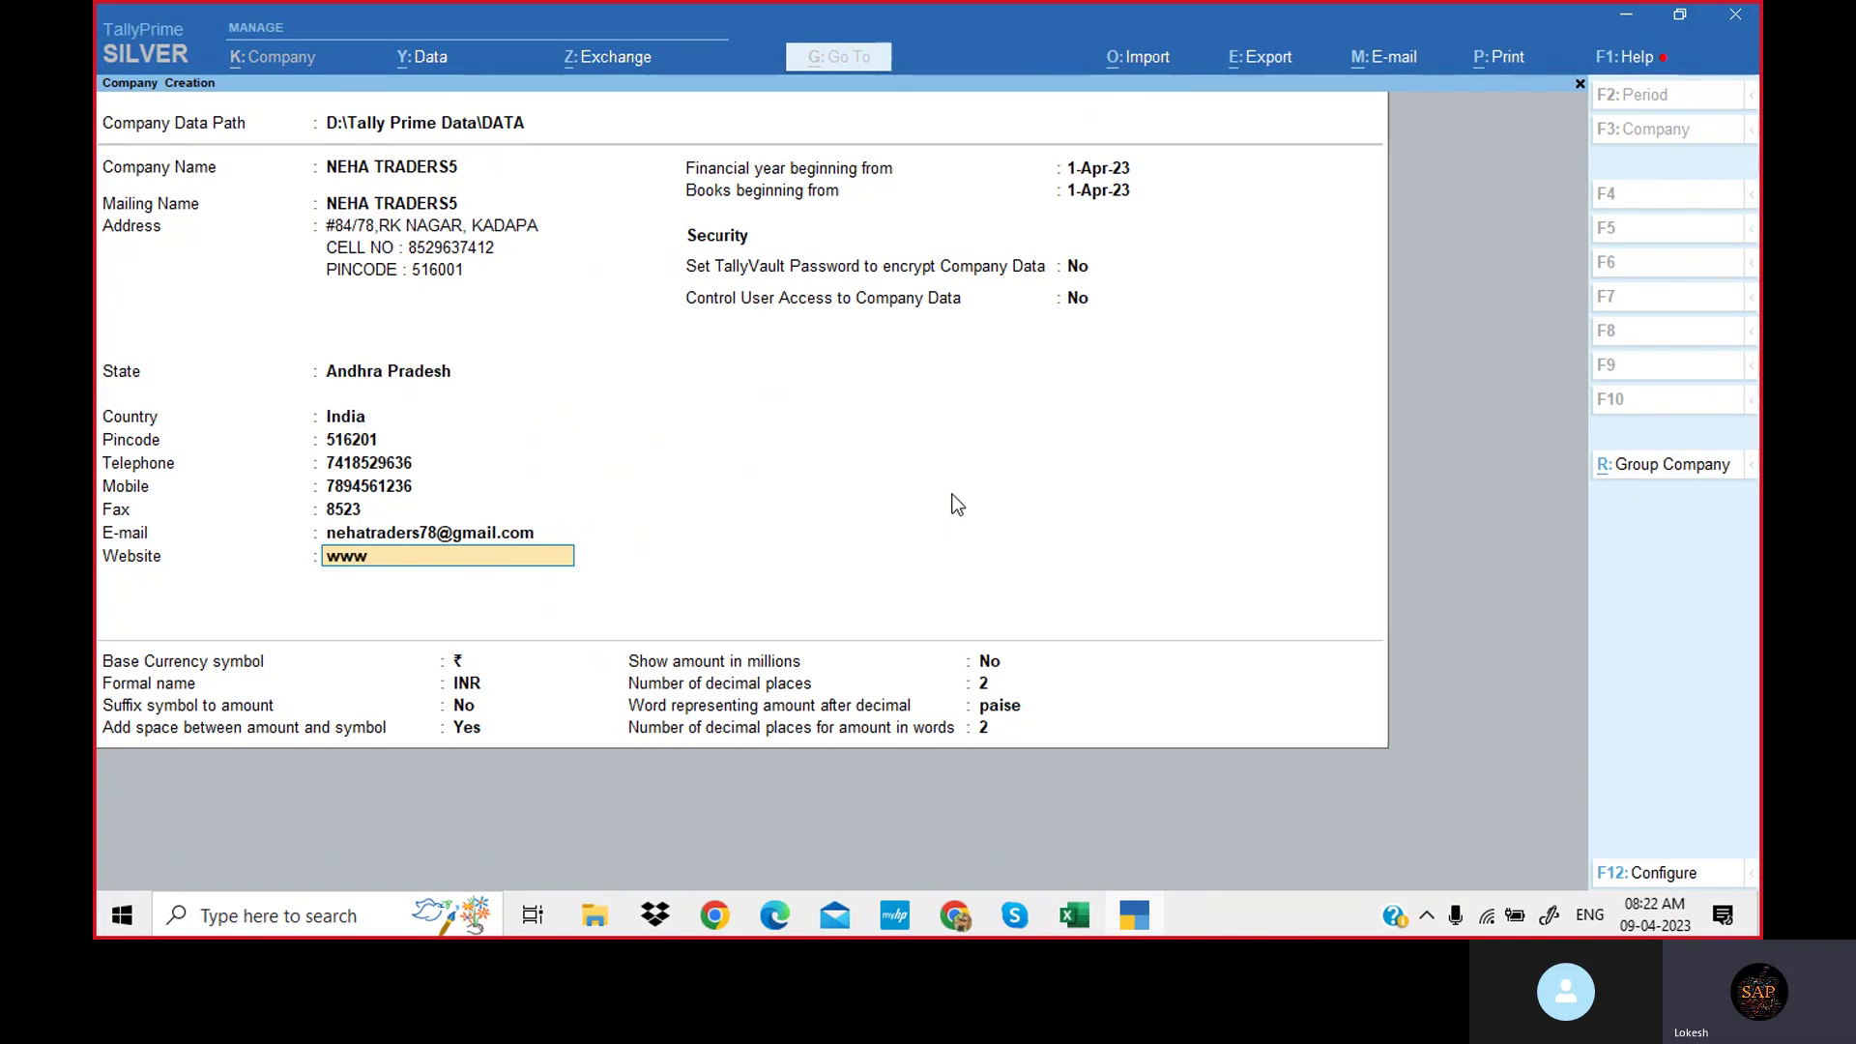
type(".nehatraders.com")
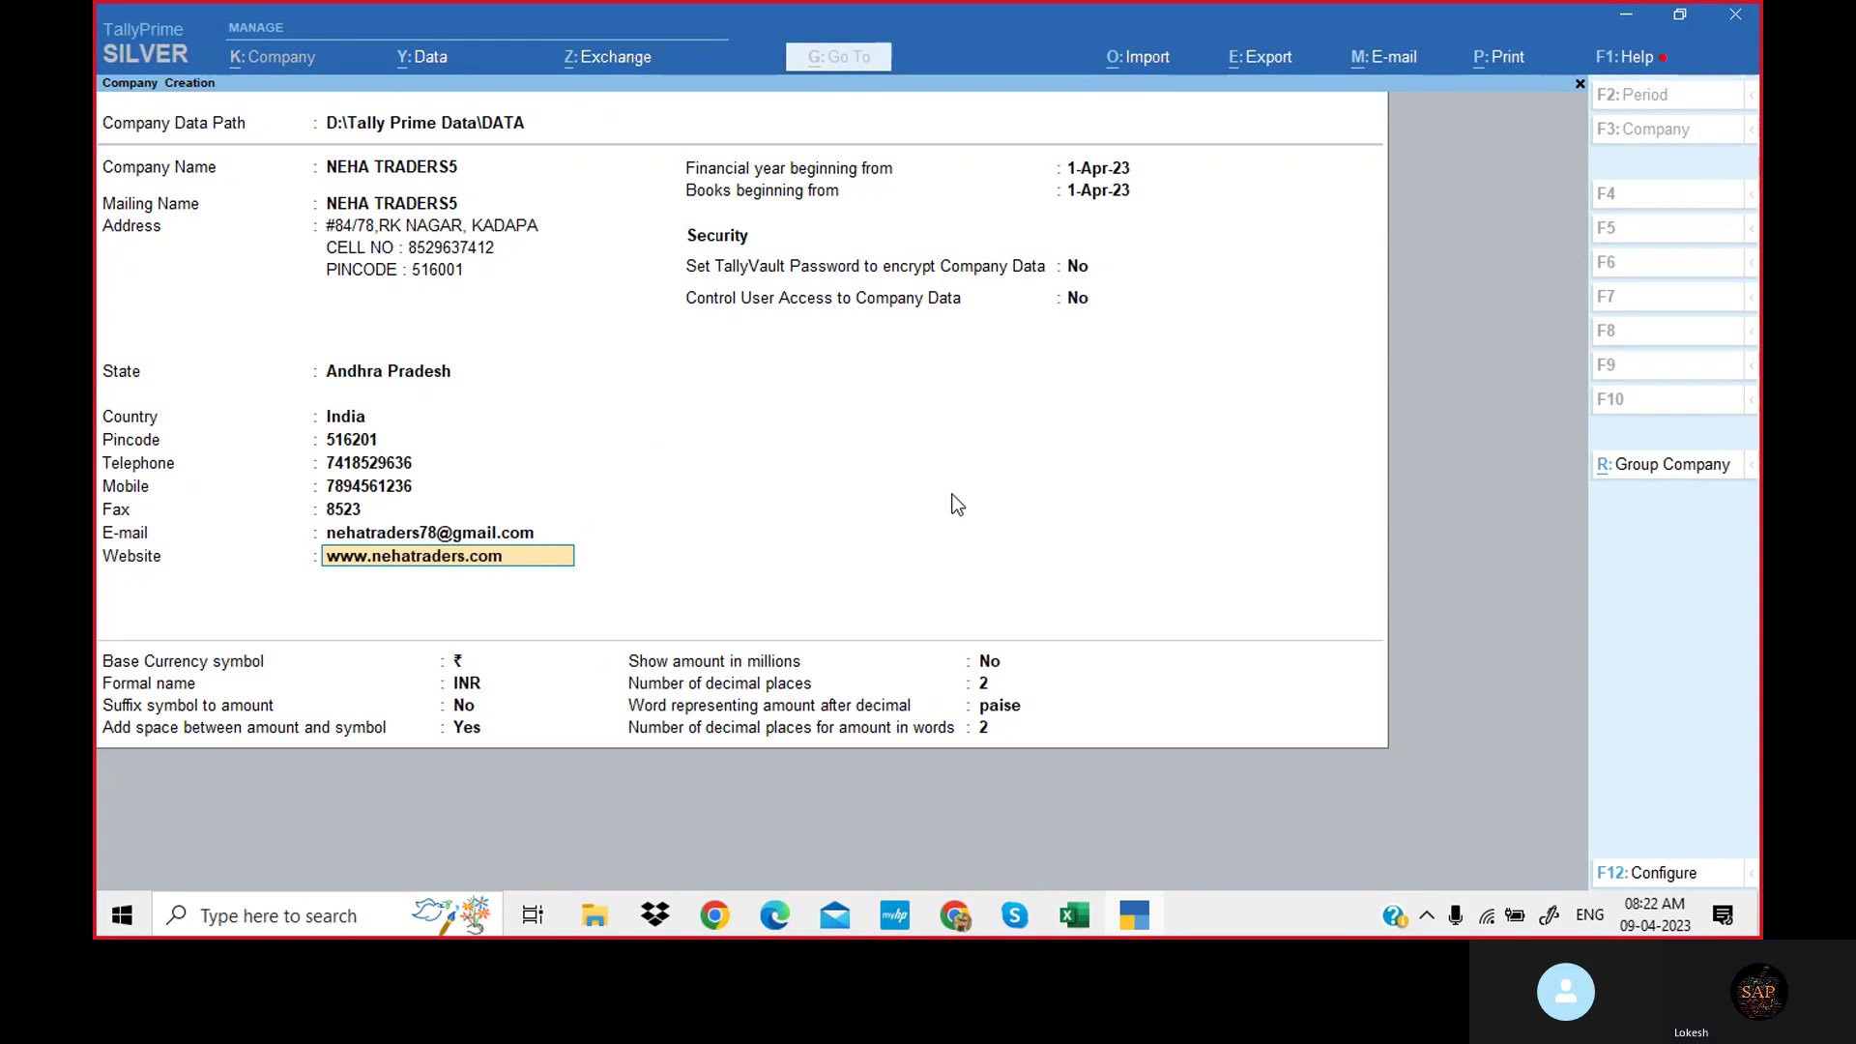
key("Return")
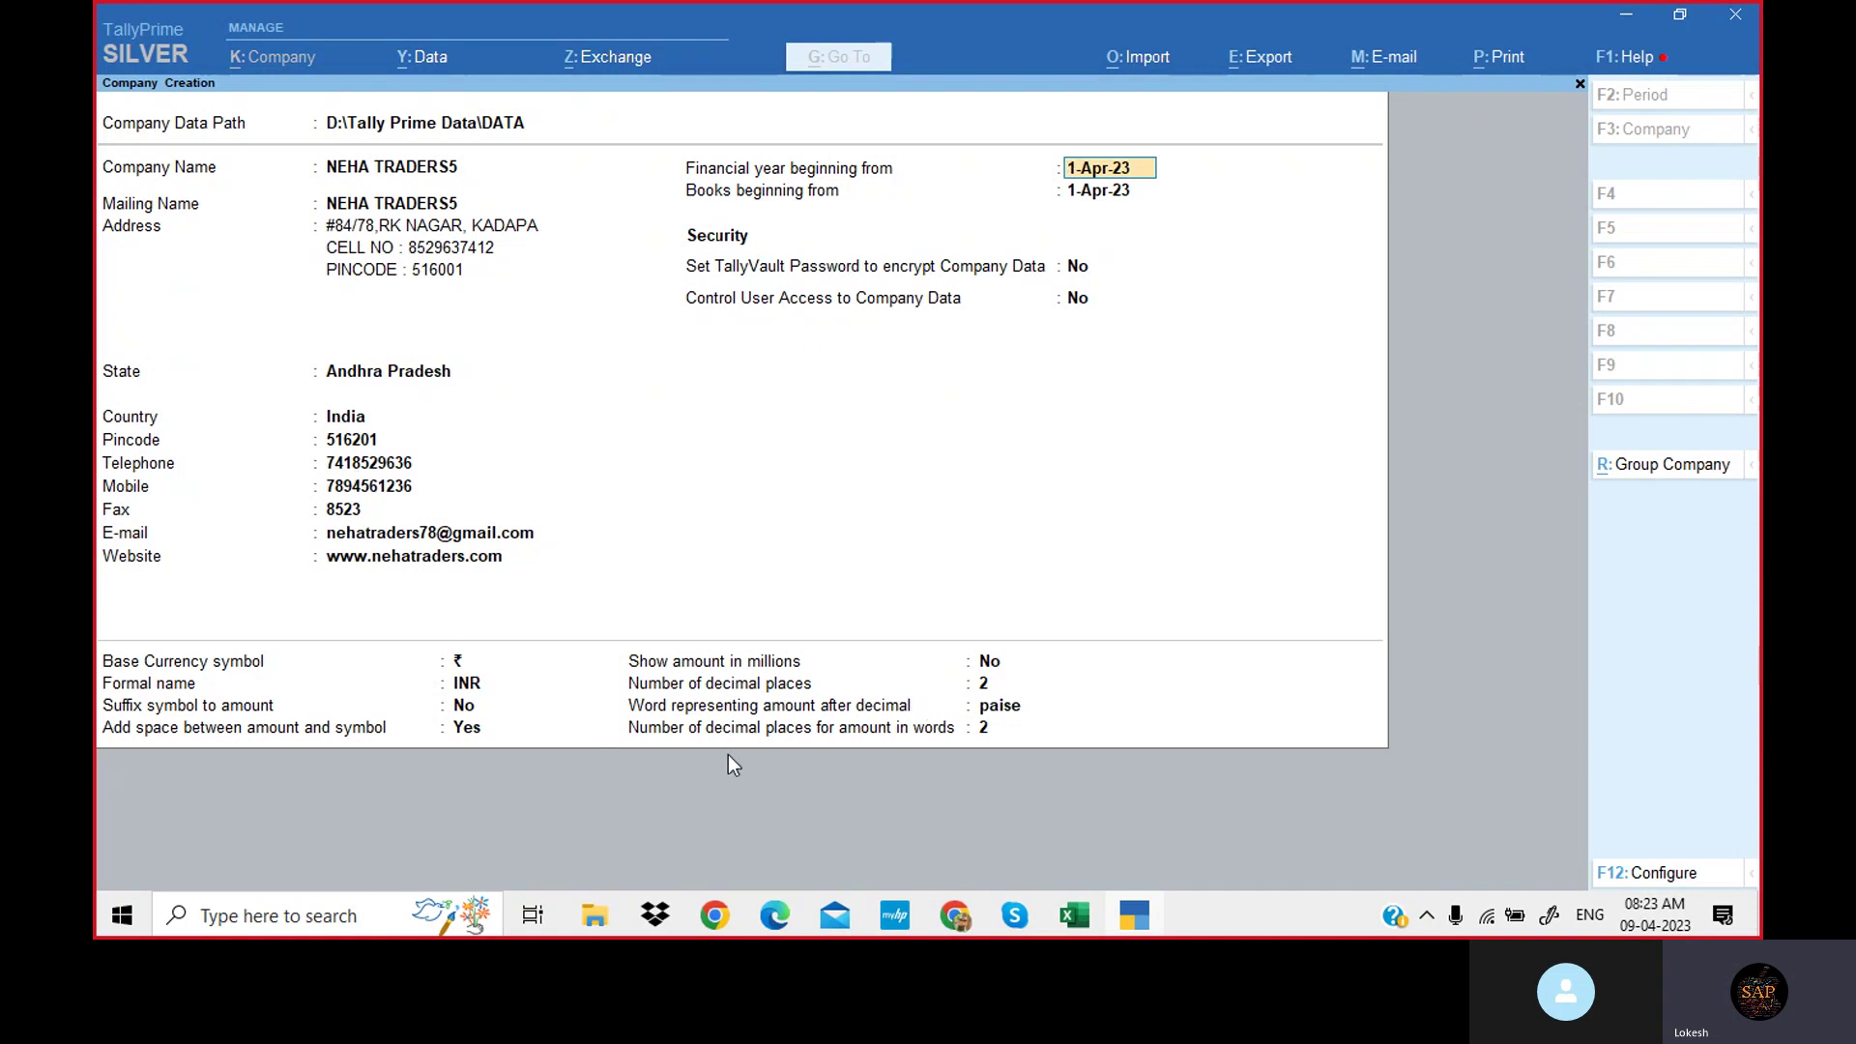
Open F12: Configure from the Company Creation screen.
left_click(1660, 873)
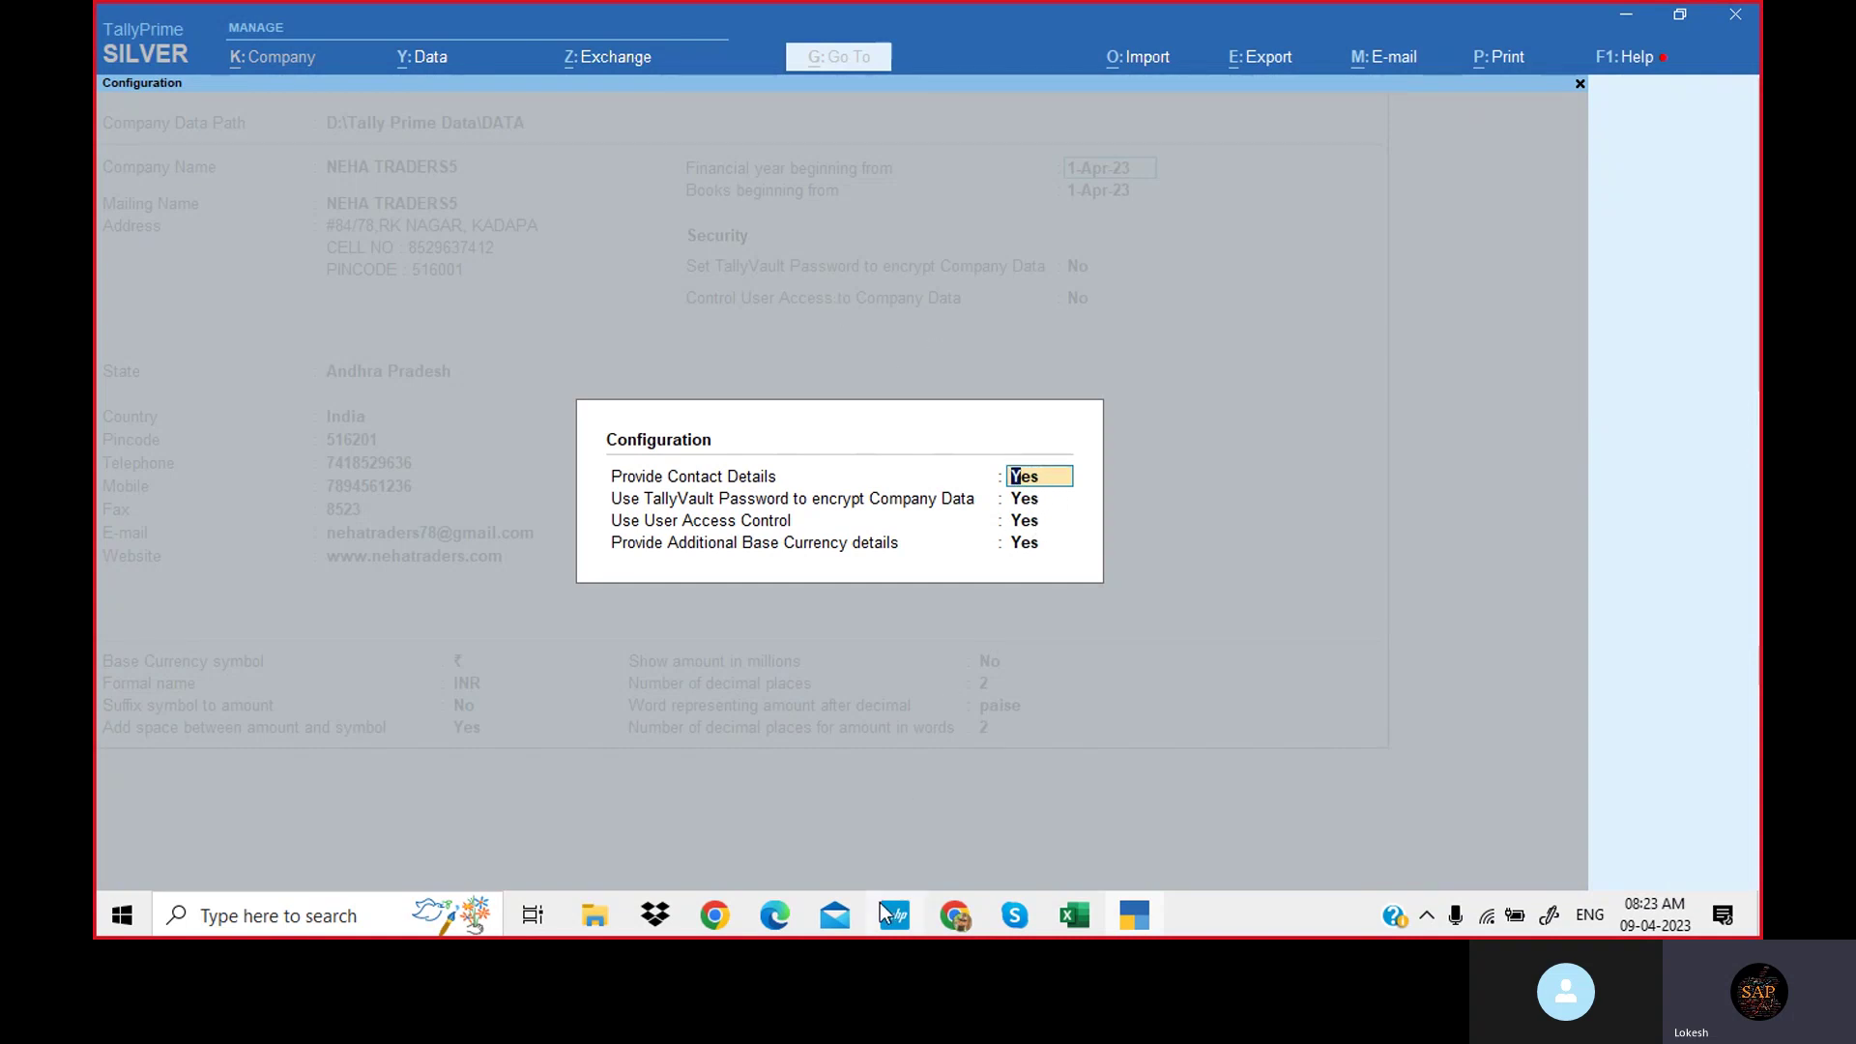
Set the configuration options to No and close the Configuration dialog.
type("n")
key("Return")
type("n")
key("Return")
type("n")
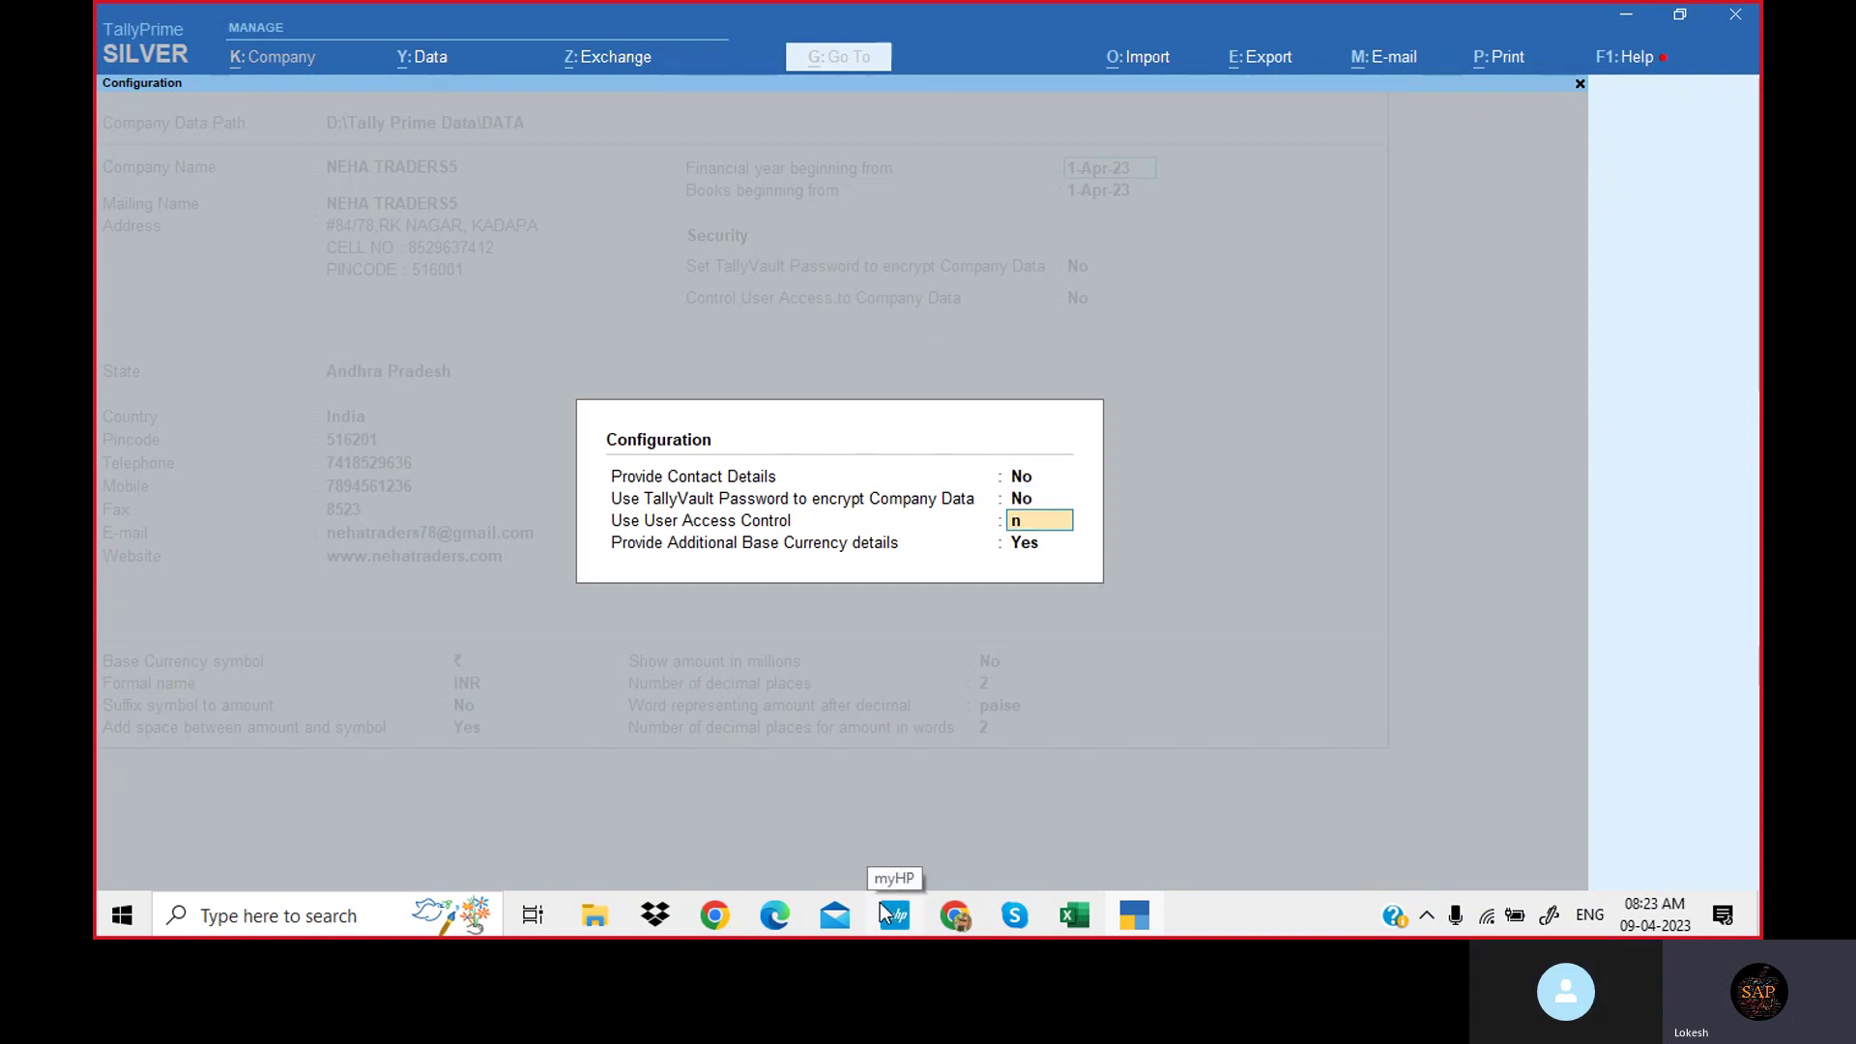
key("Return")
type("n")
key("Return")
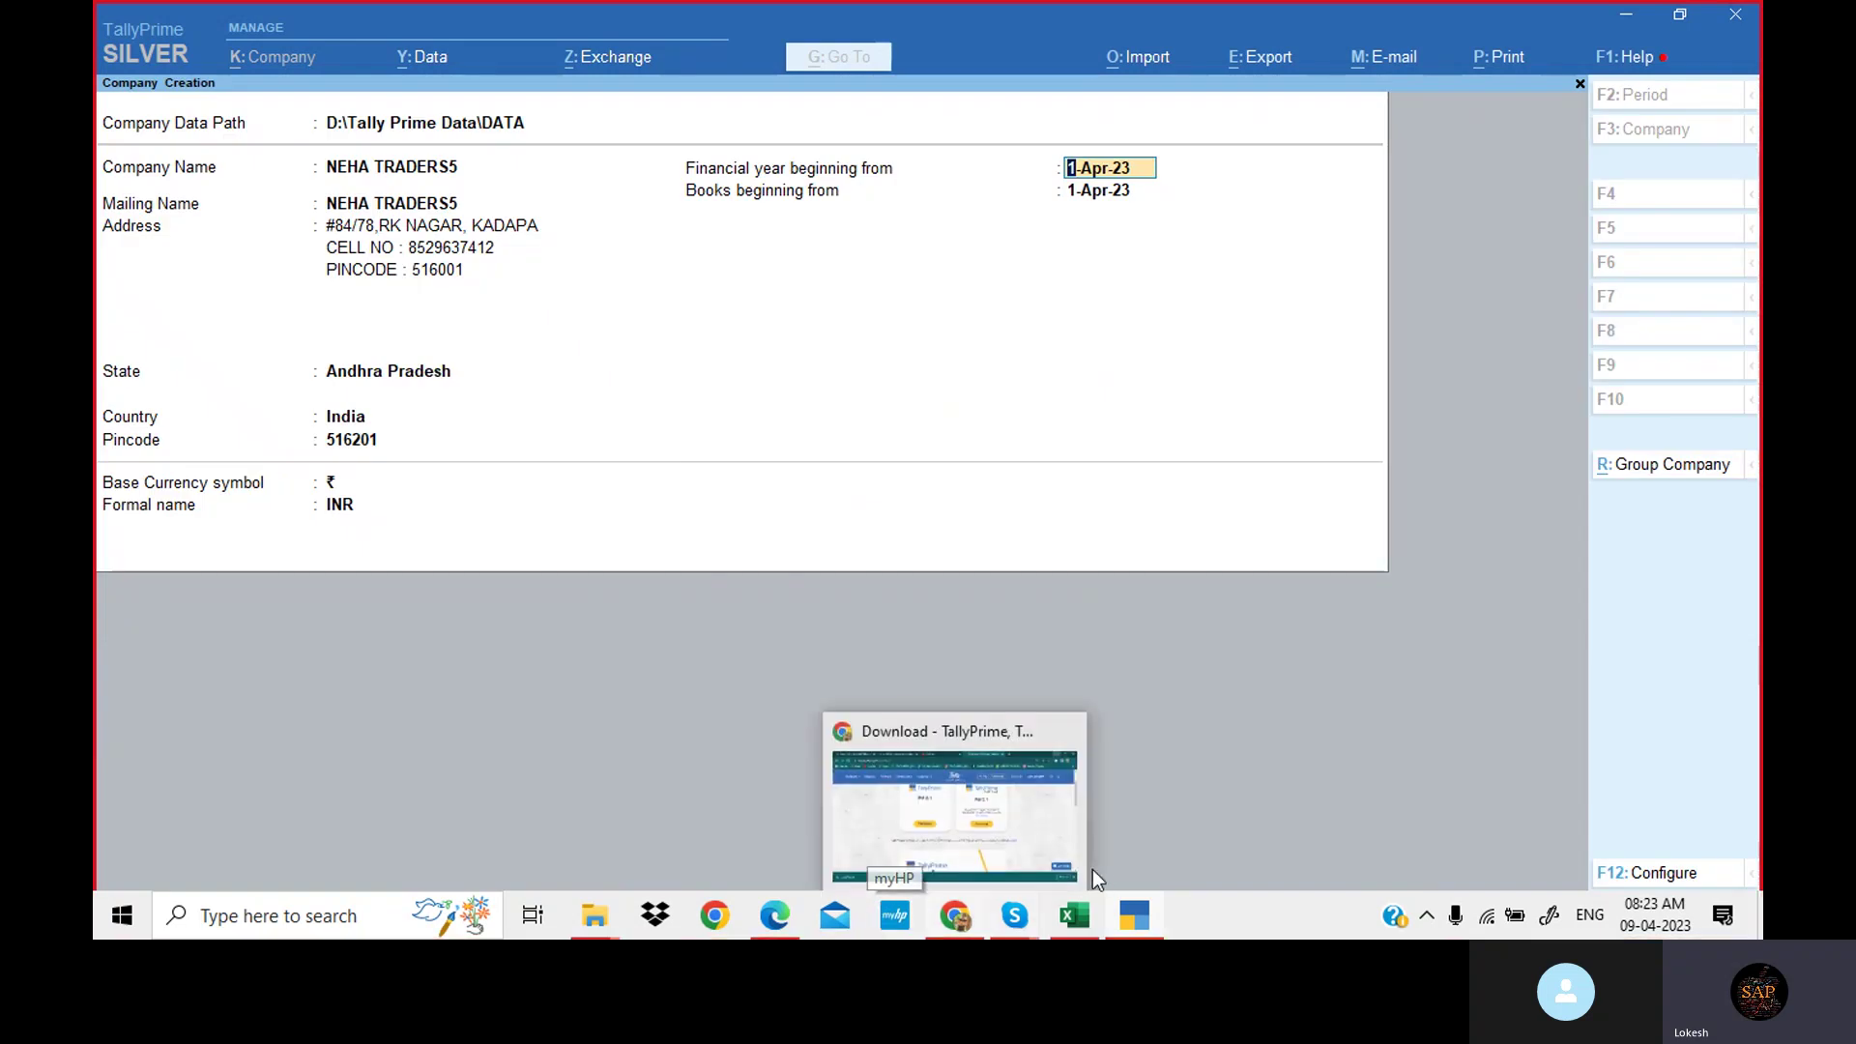
left_click(1087, 868)
left_click(1134, 915)
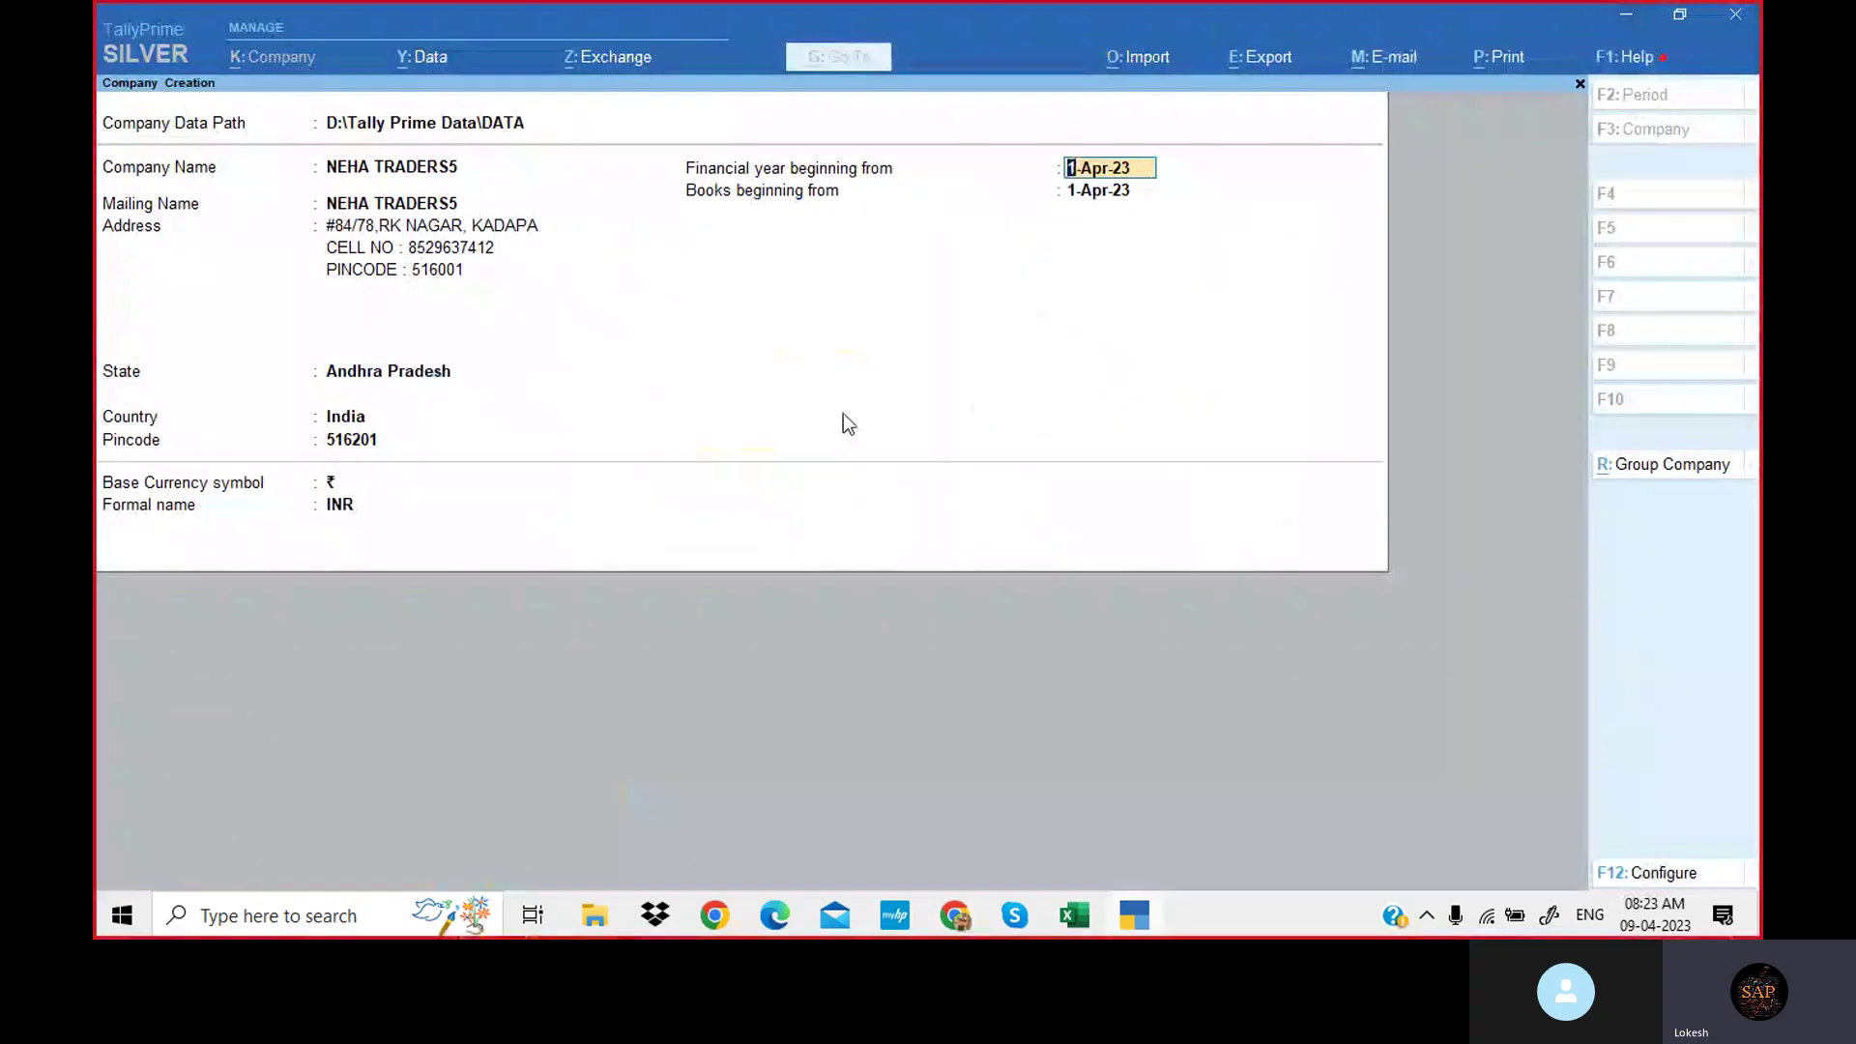
Reopen Configure and set contact, TallyVault and user access options to Yes, currency extras No.
left_click(1684, 872)
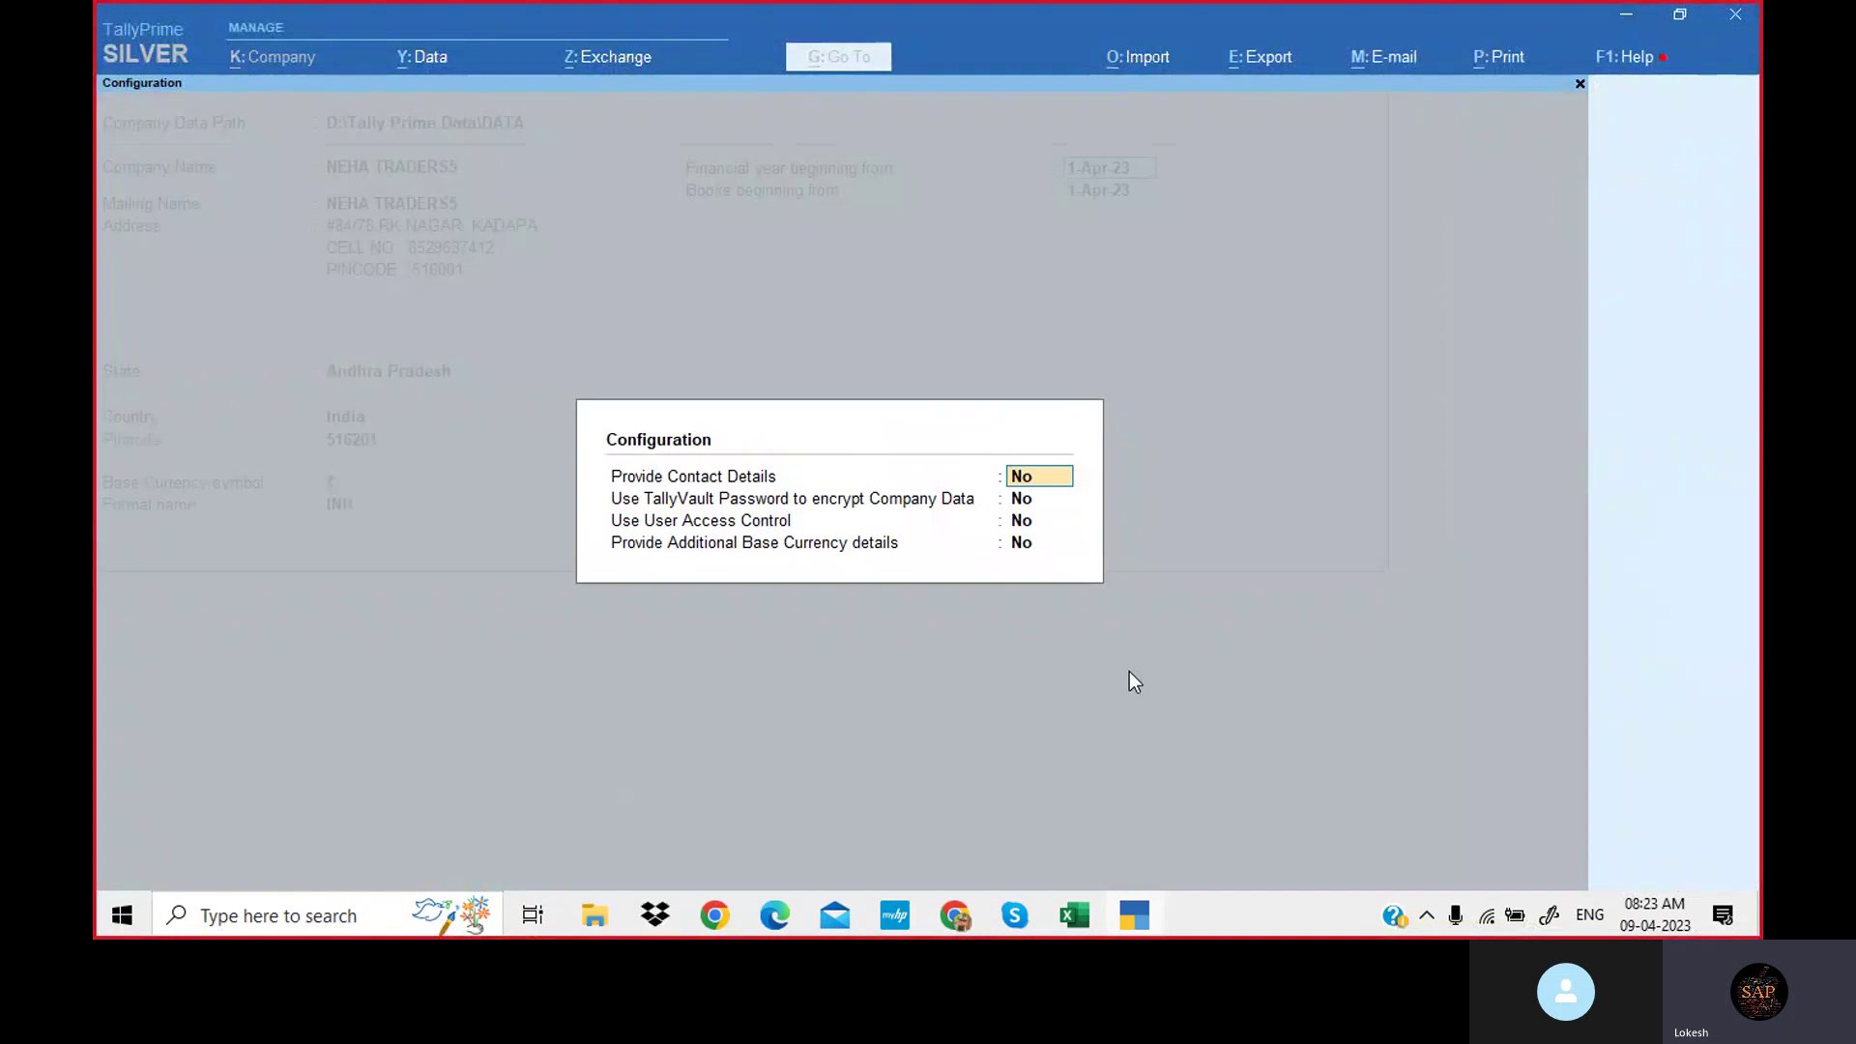
key("y")
key("y")
key("y")
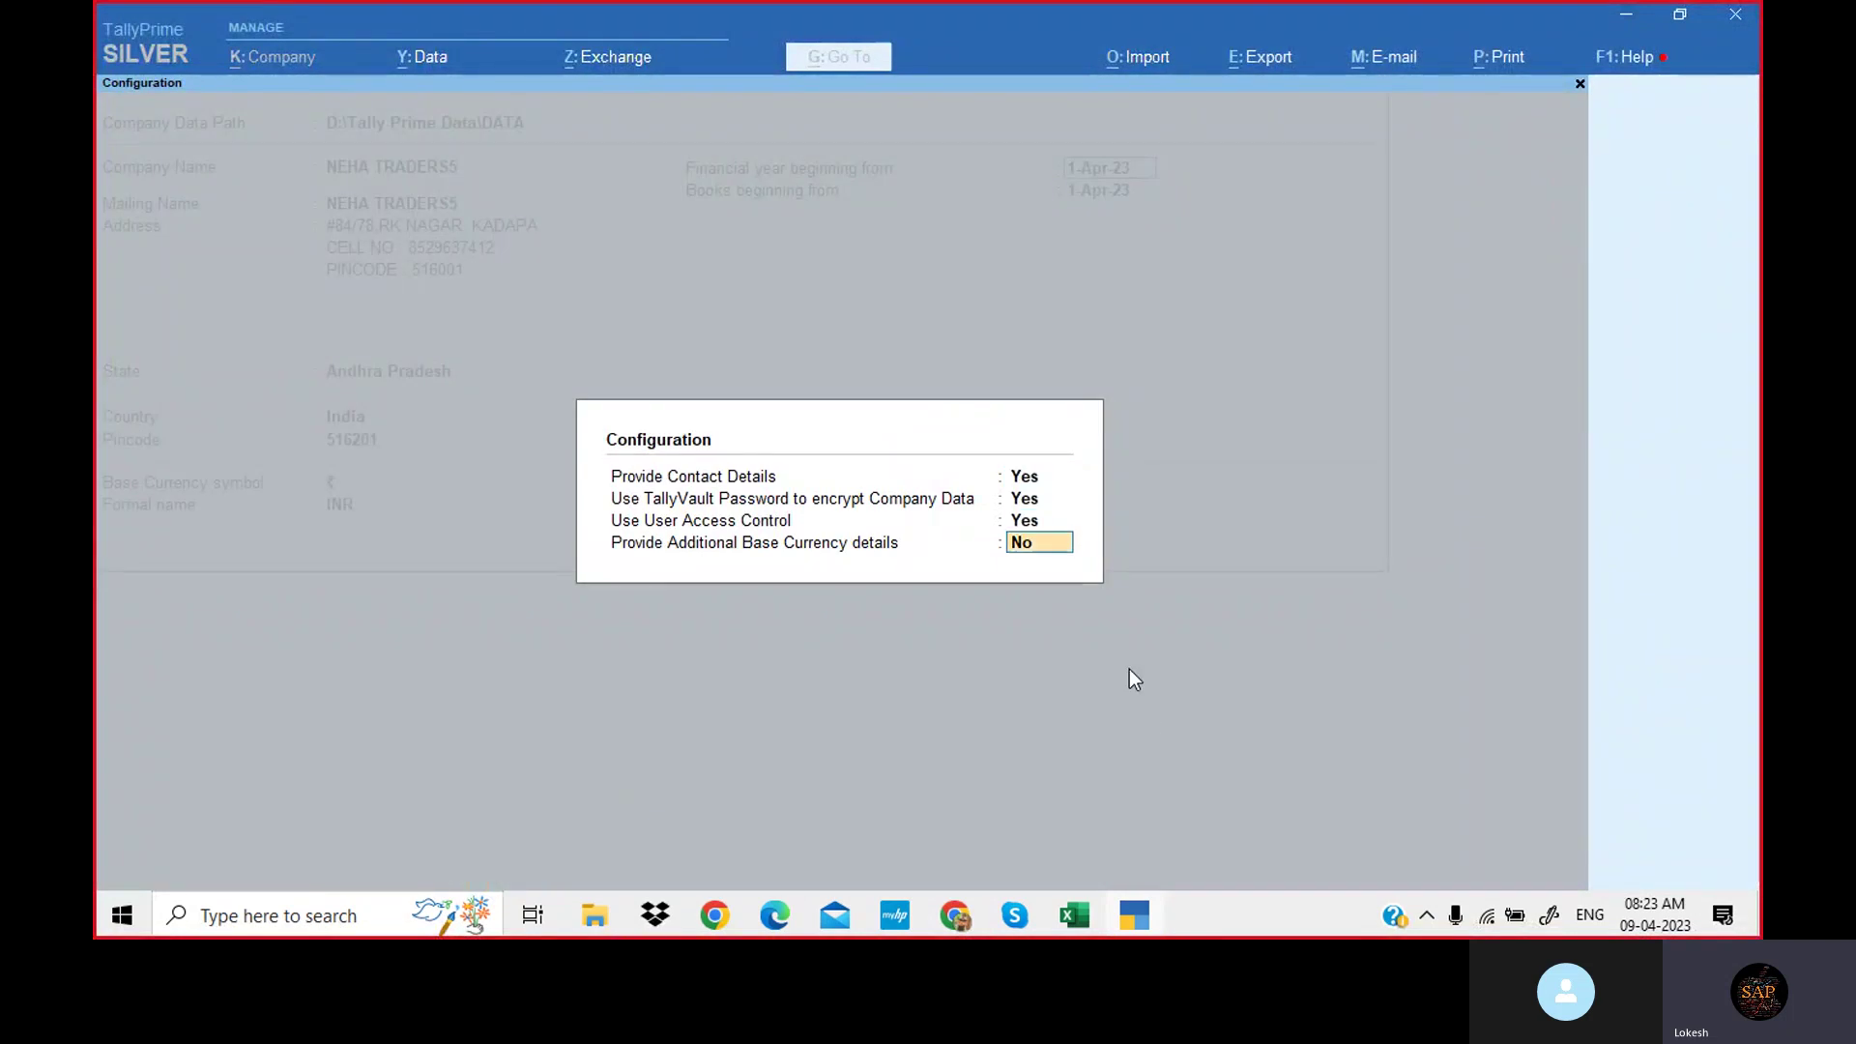
key("Return")
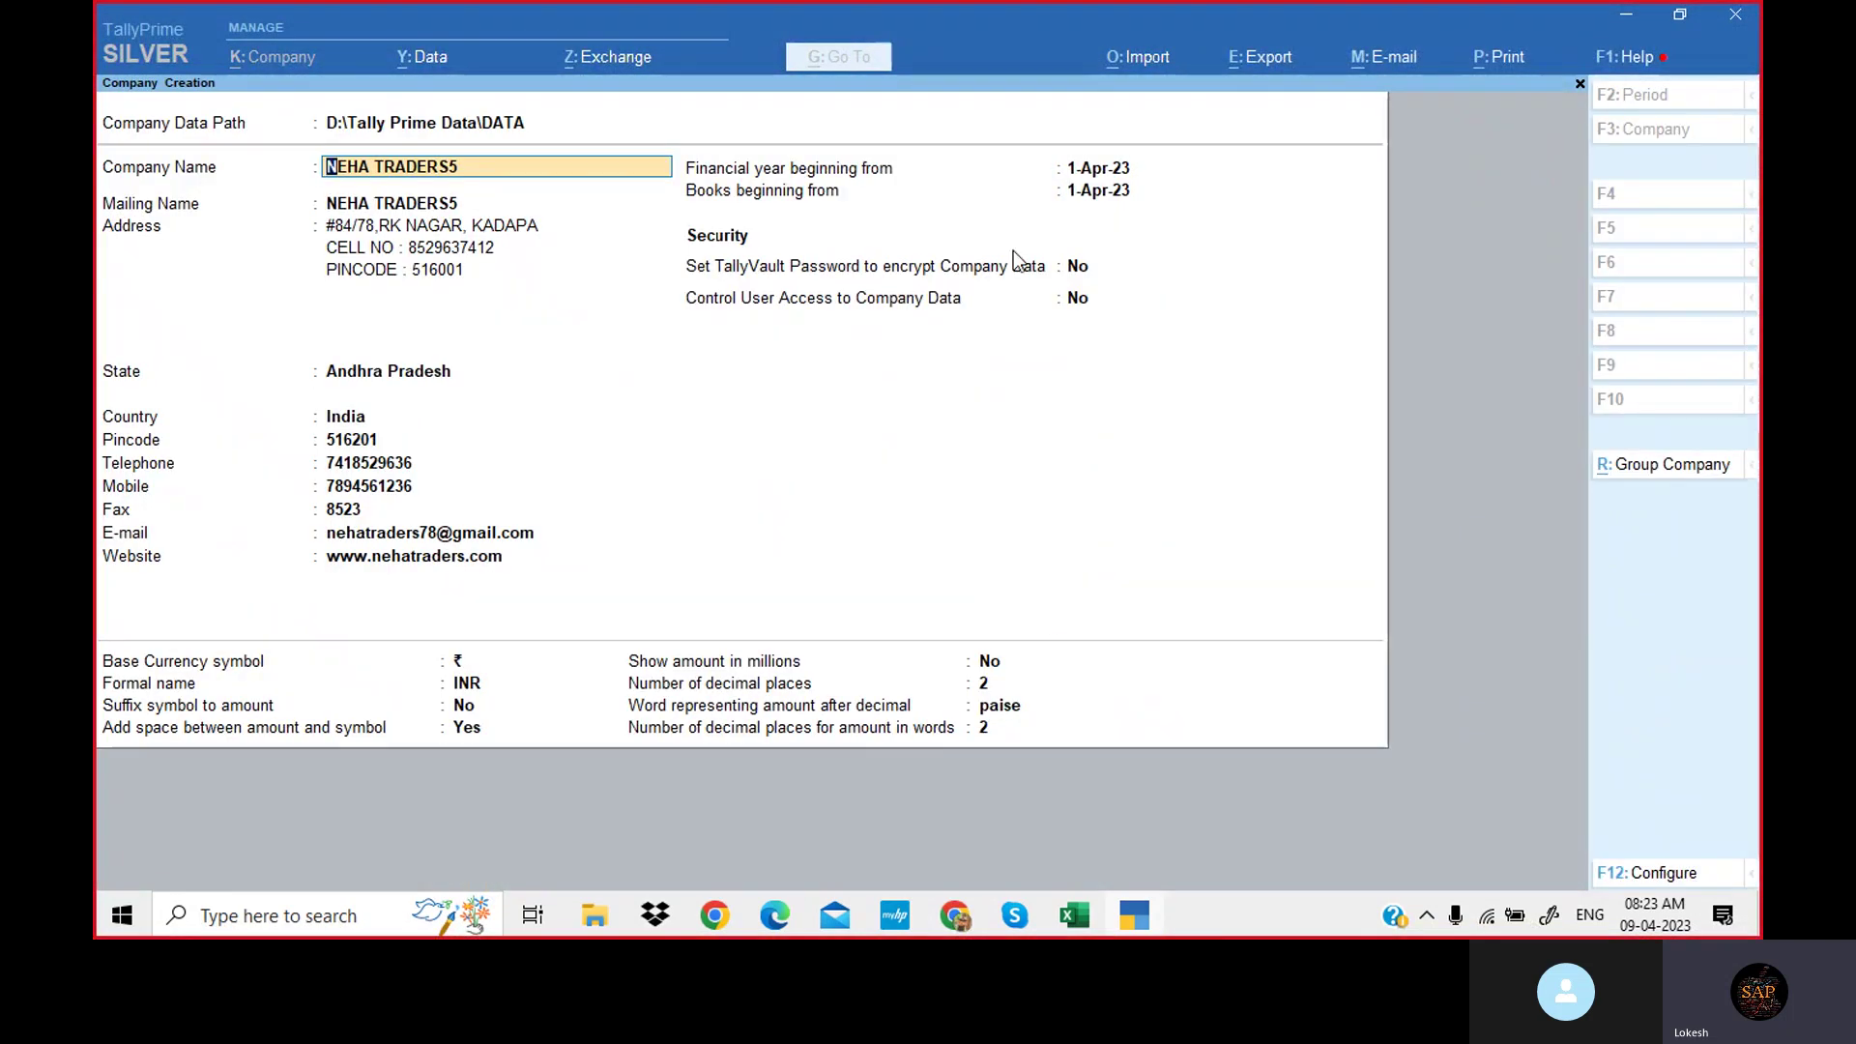
Pass the books beginning date, security and currency fields and accept creating NEHA TRADERS5.
left_click(1089, 190)
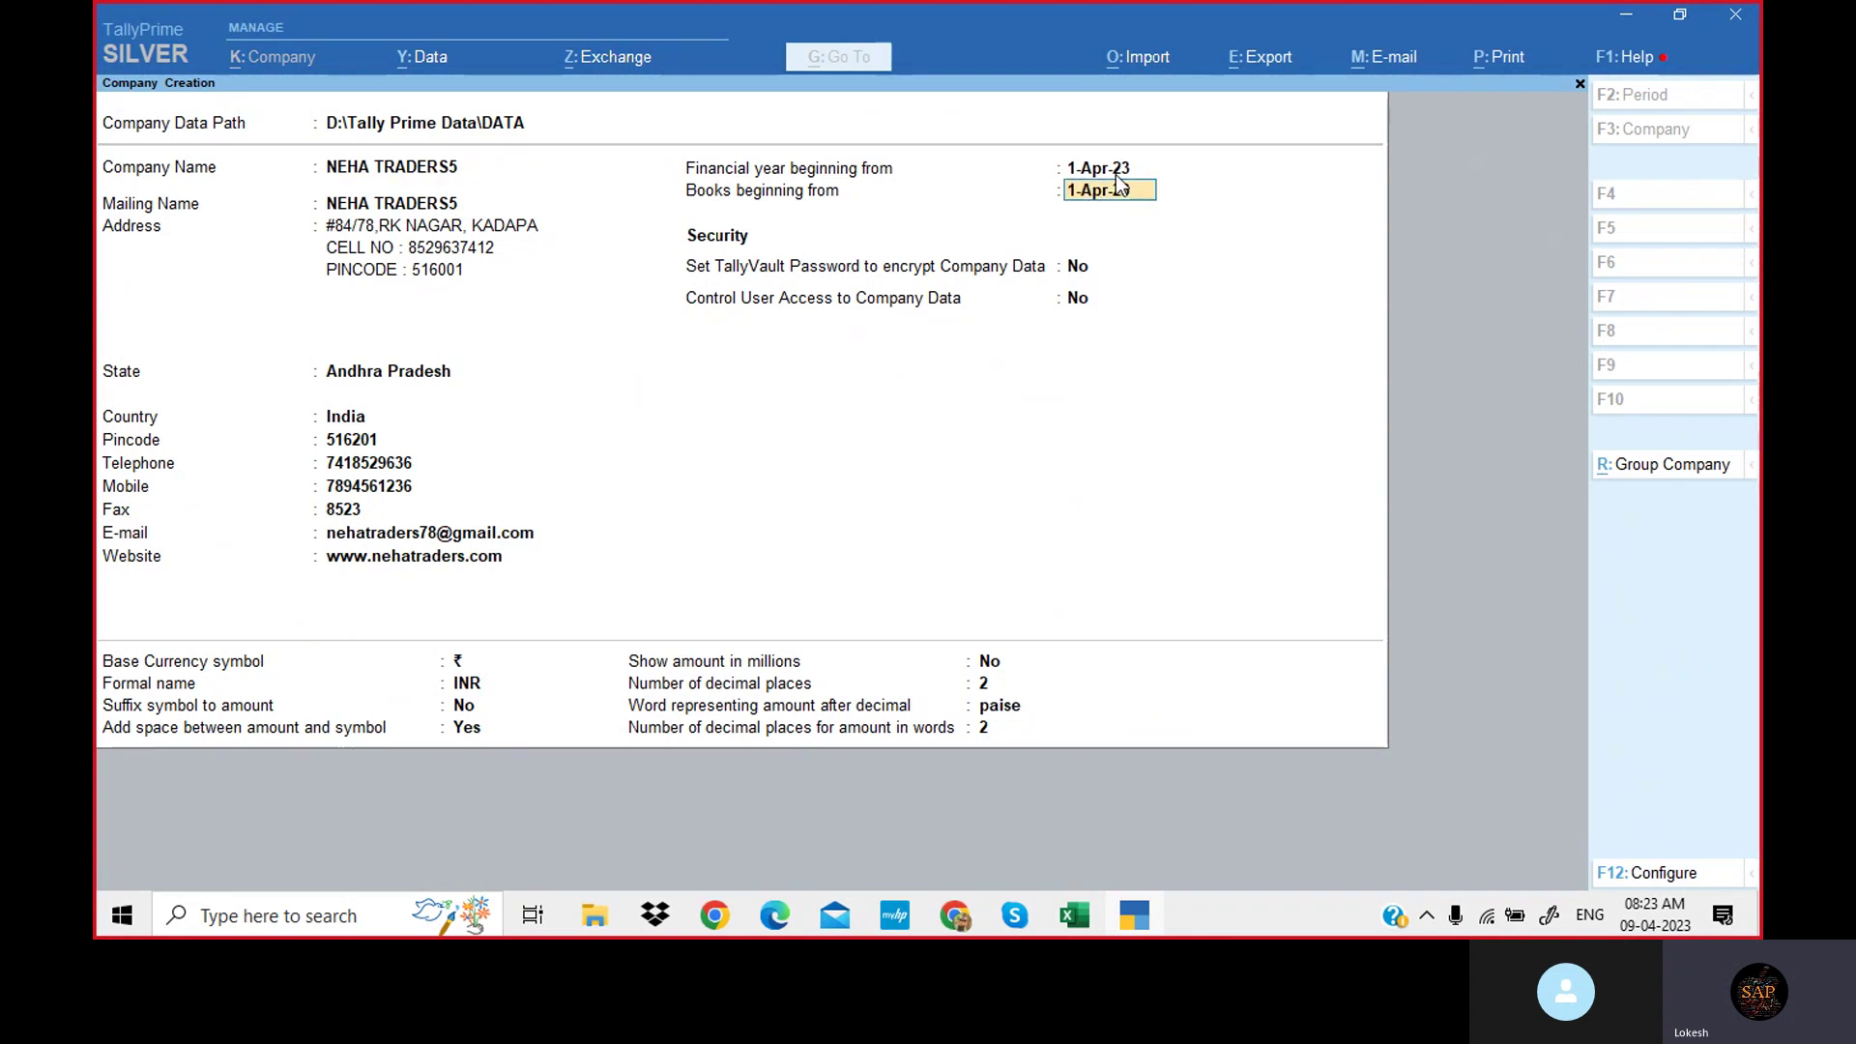
key("Return")
key("Return")
key("Return")
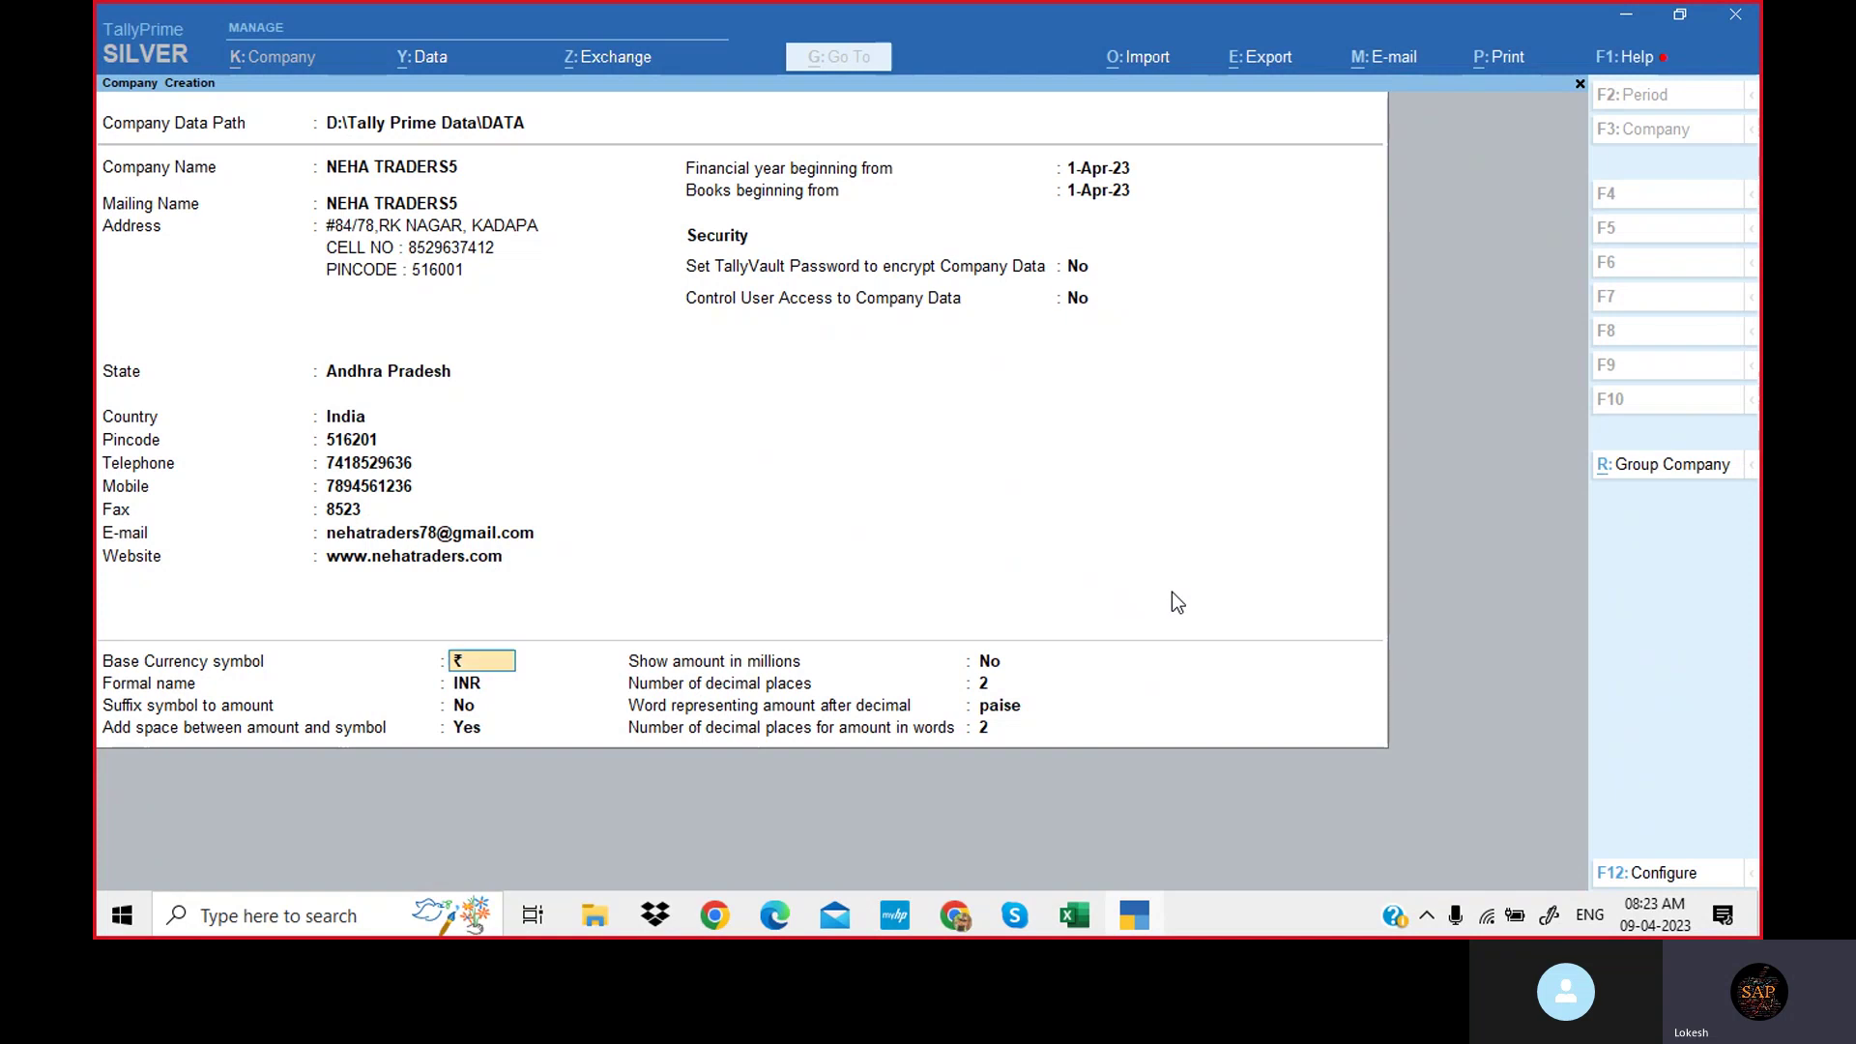
key("Return")
key("Return")
key("Return")
key("Return")
key("Return")
key("Return")
key("Return")
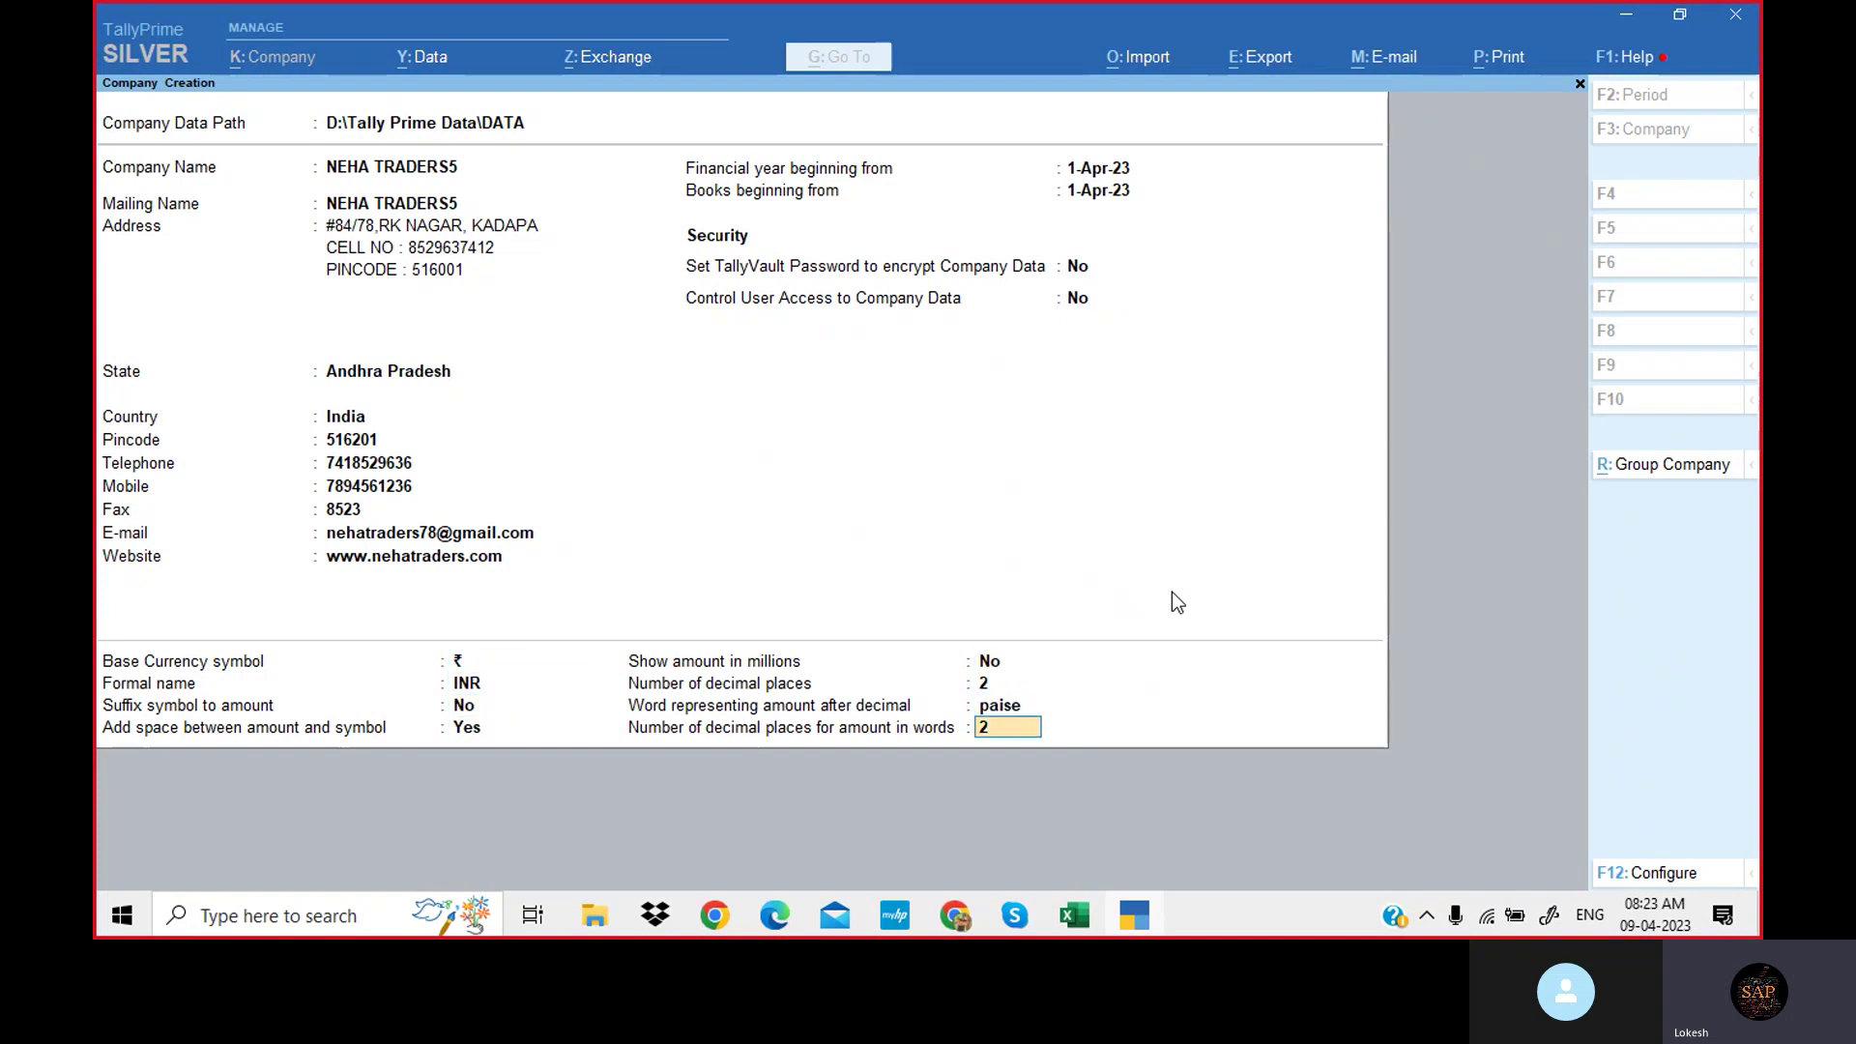
key("Return")
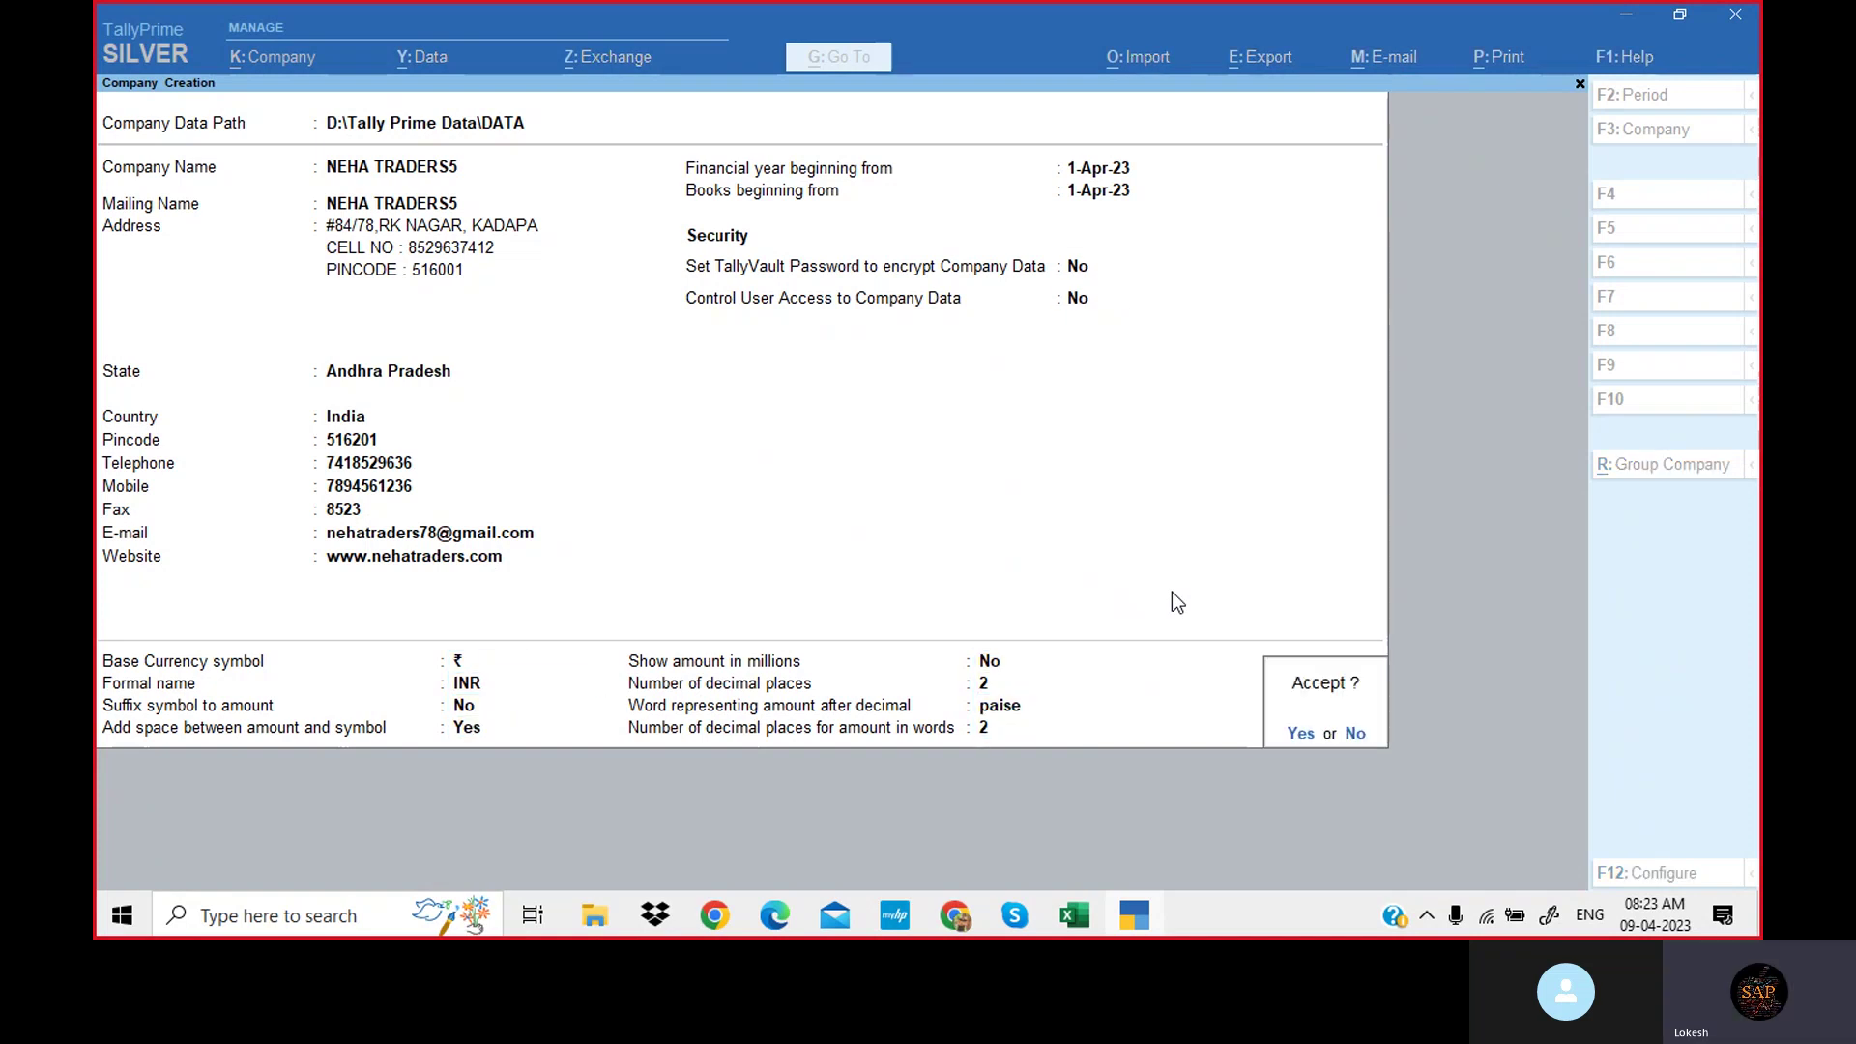
key("Return")
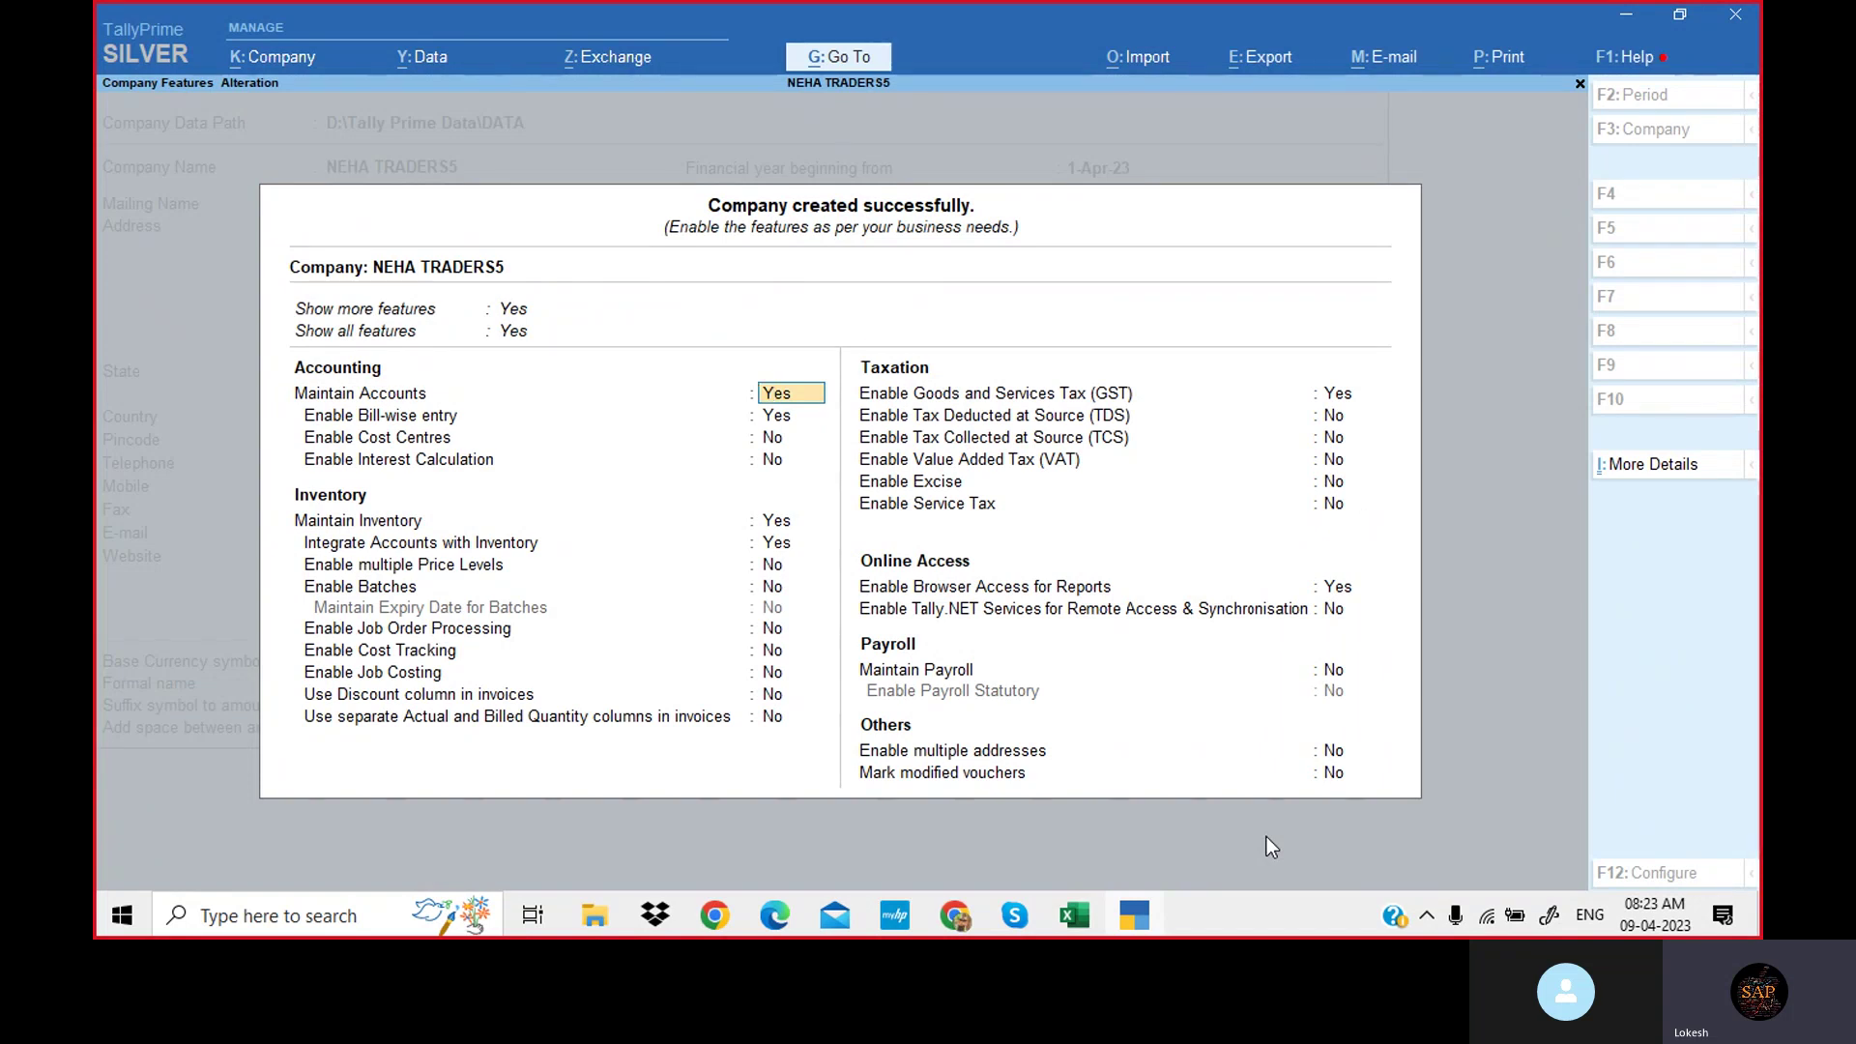
Set both Show more features and Show all features to Yes in Company Features.
key("Up")
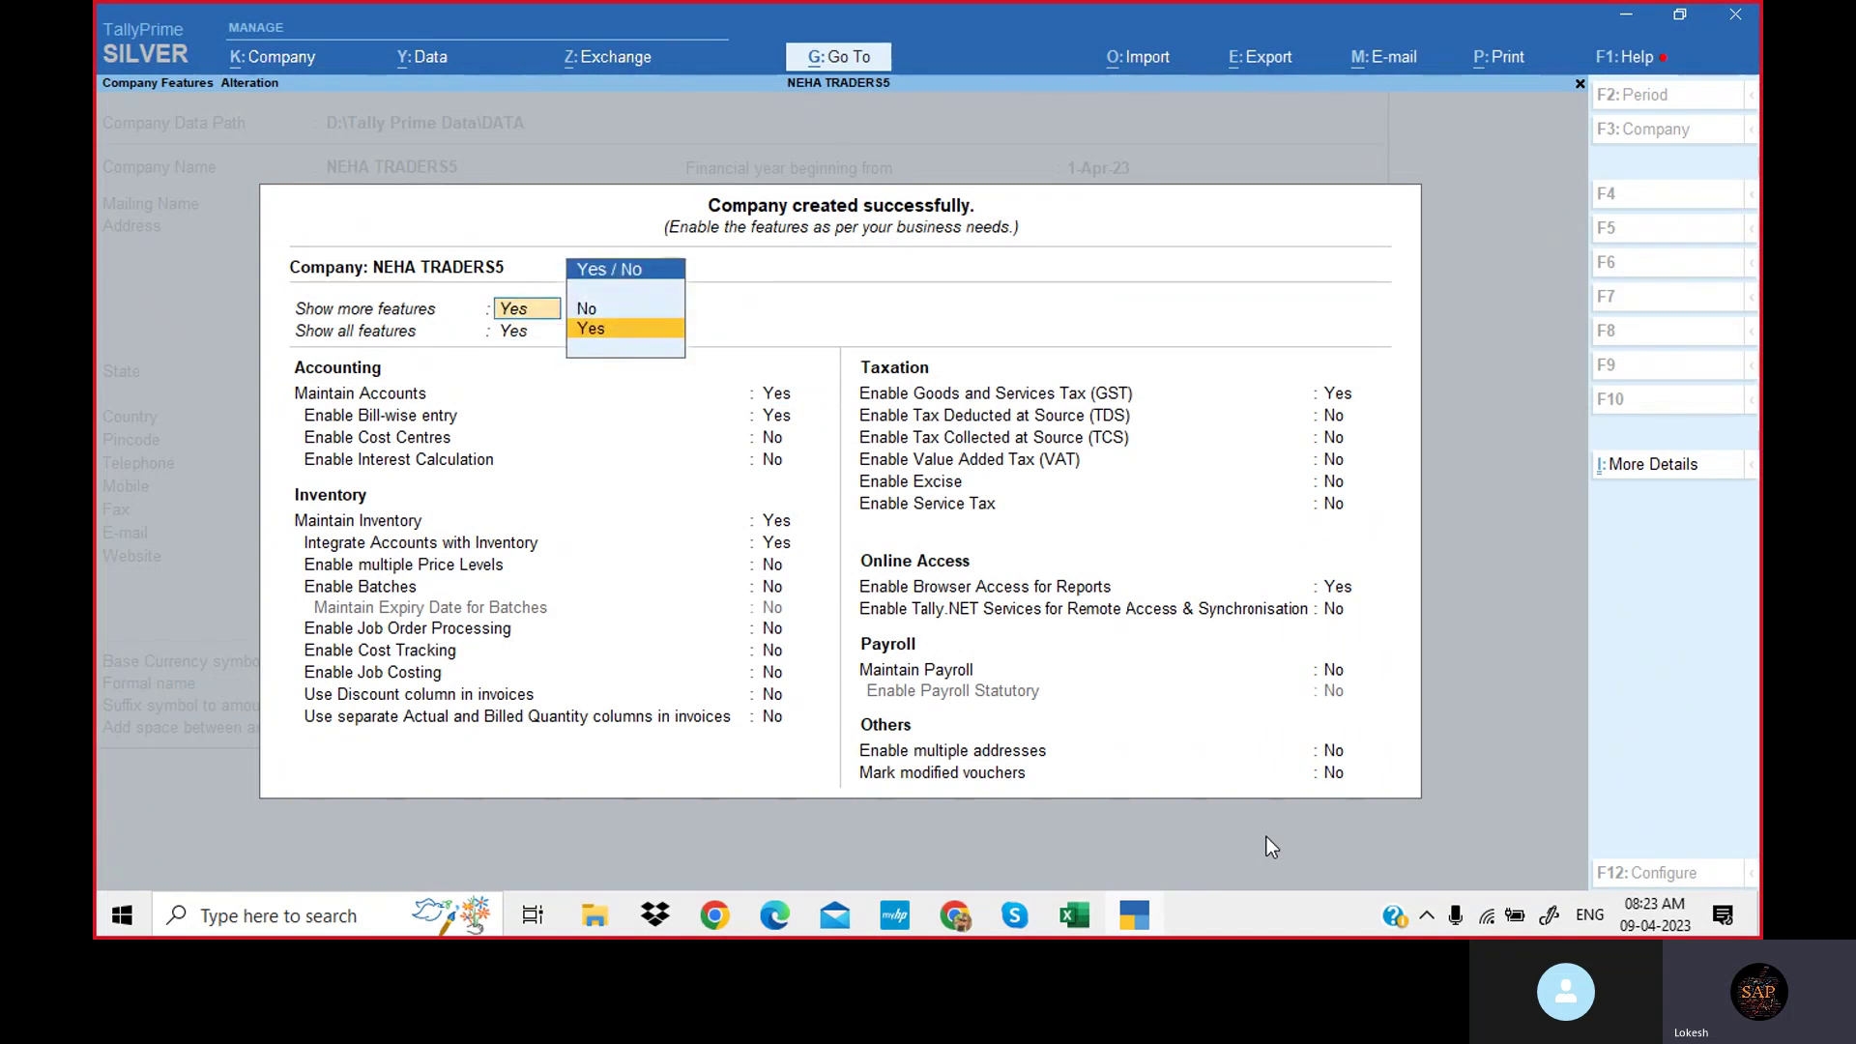
key("Up")
key("Return")
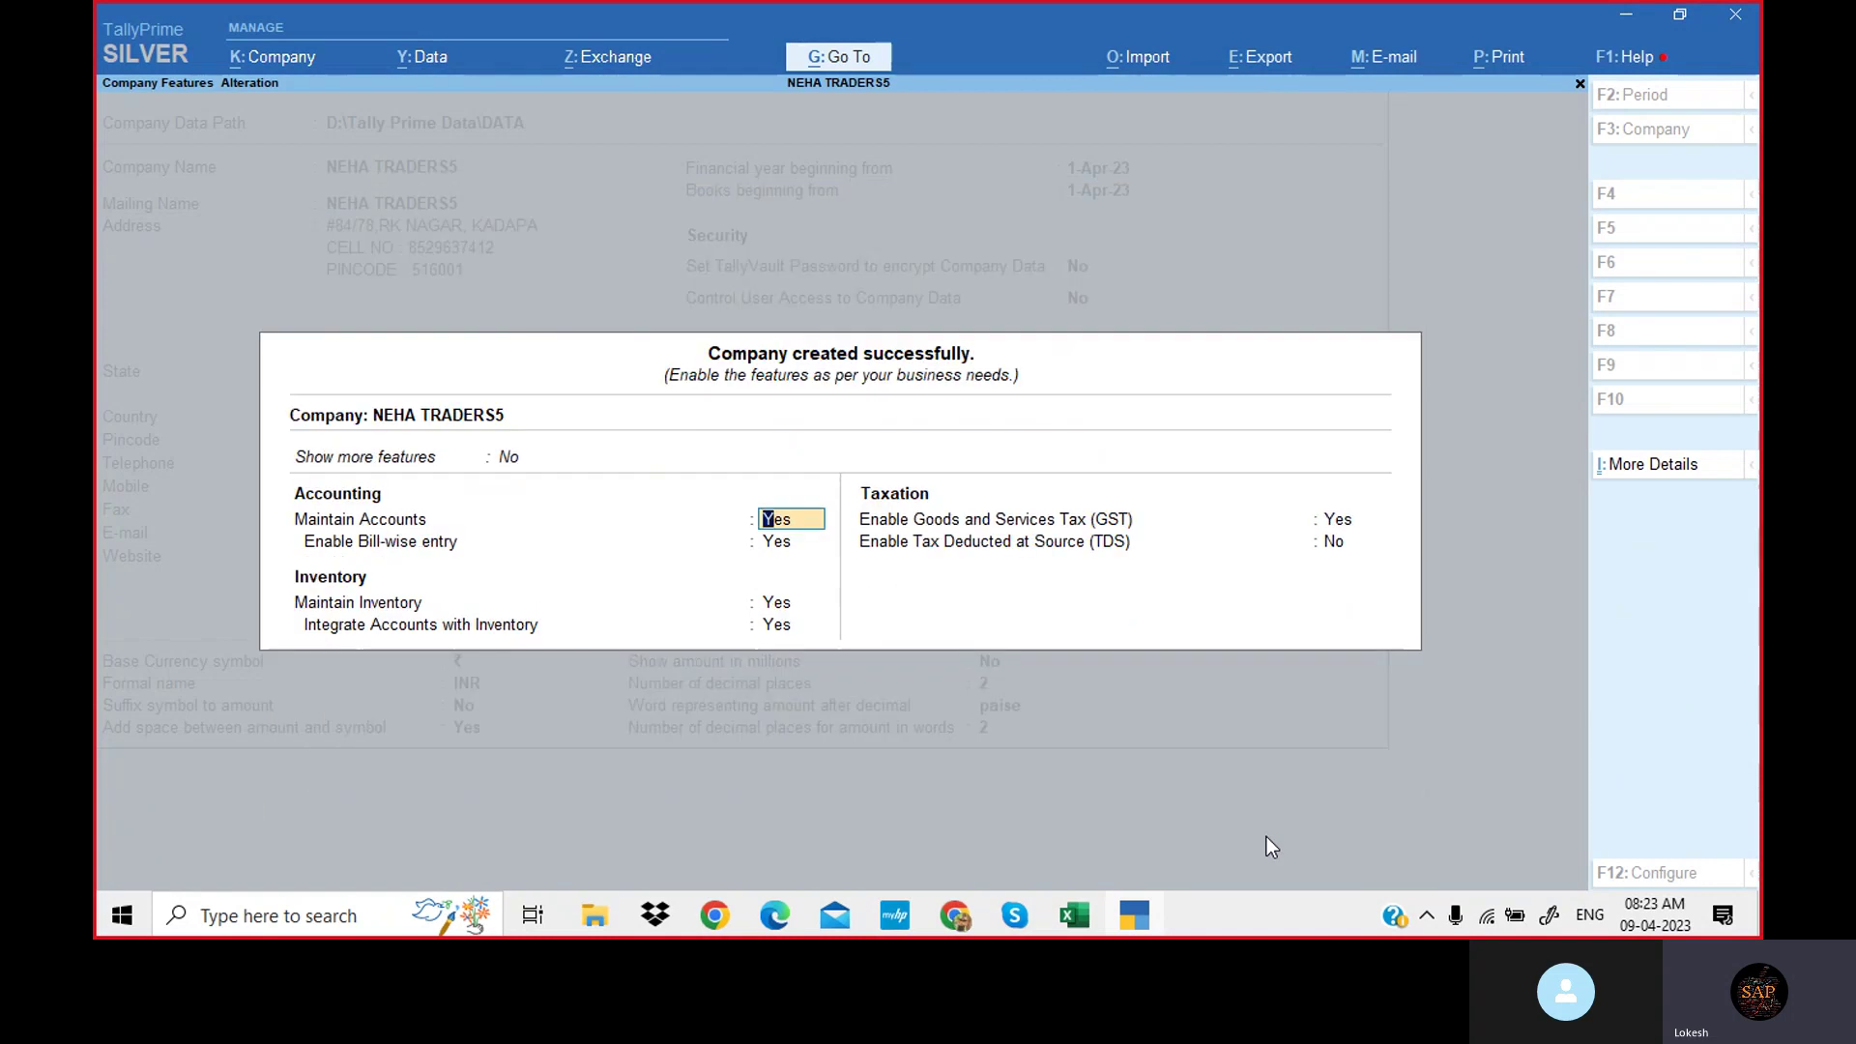
key("Up")
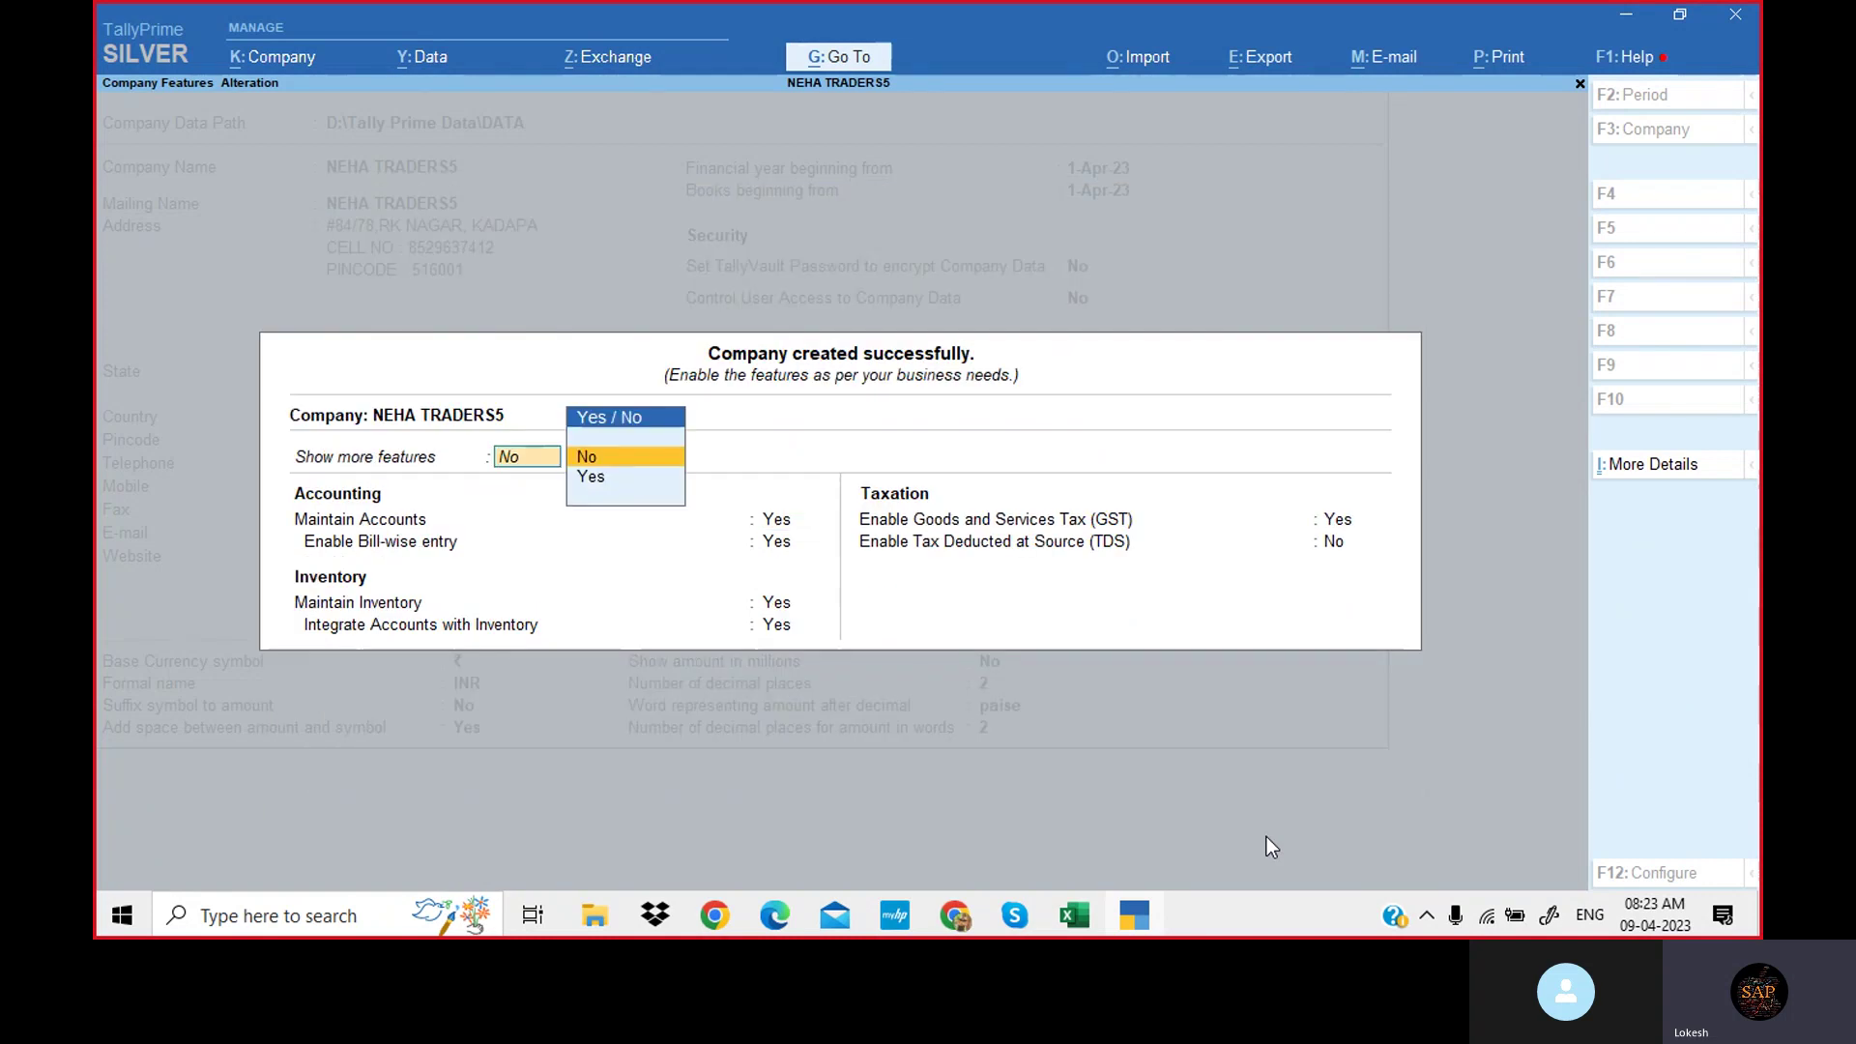
key("Down")
key("Return")
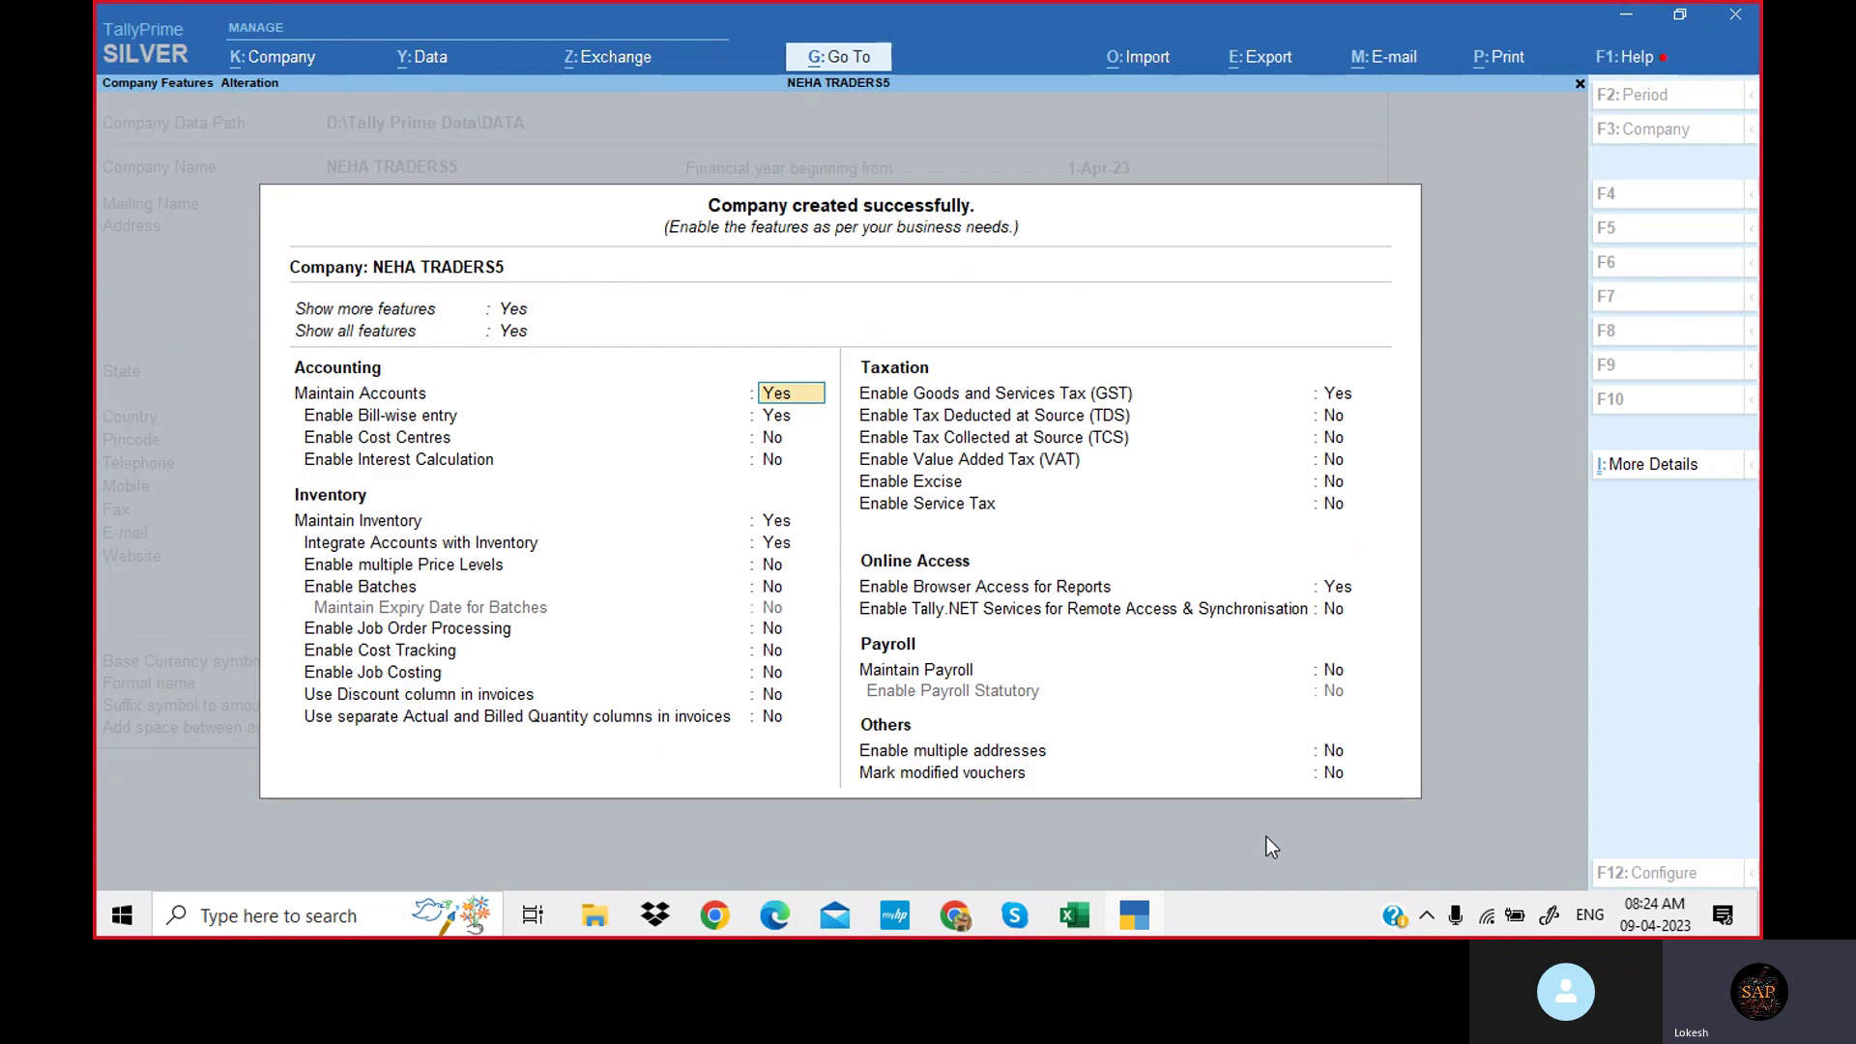
key("Up")
key("Up")
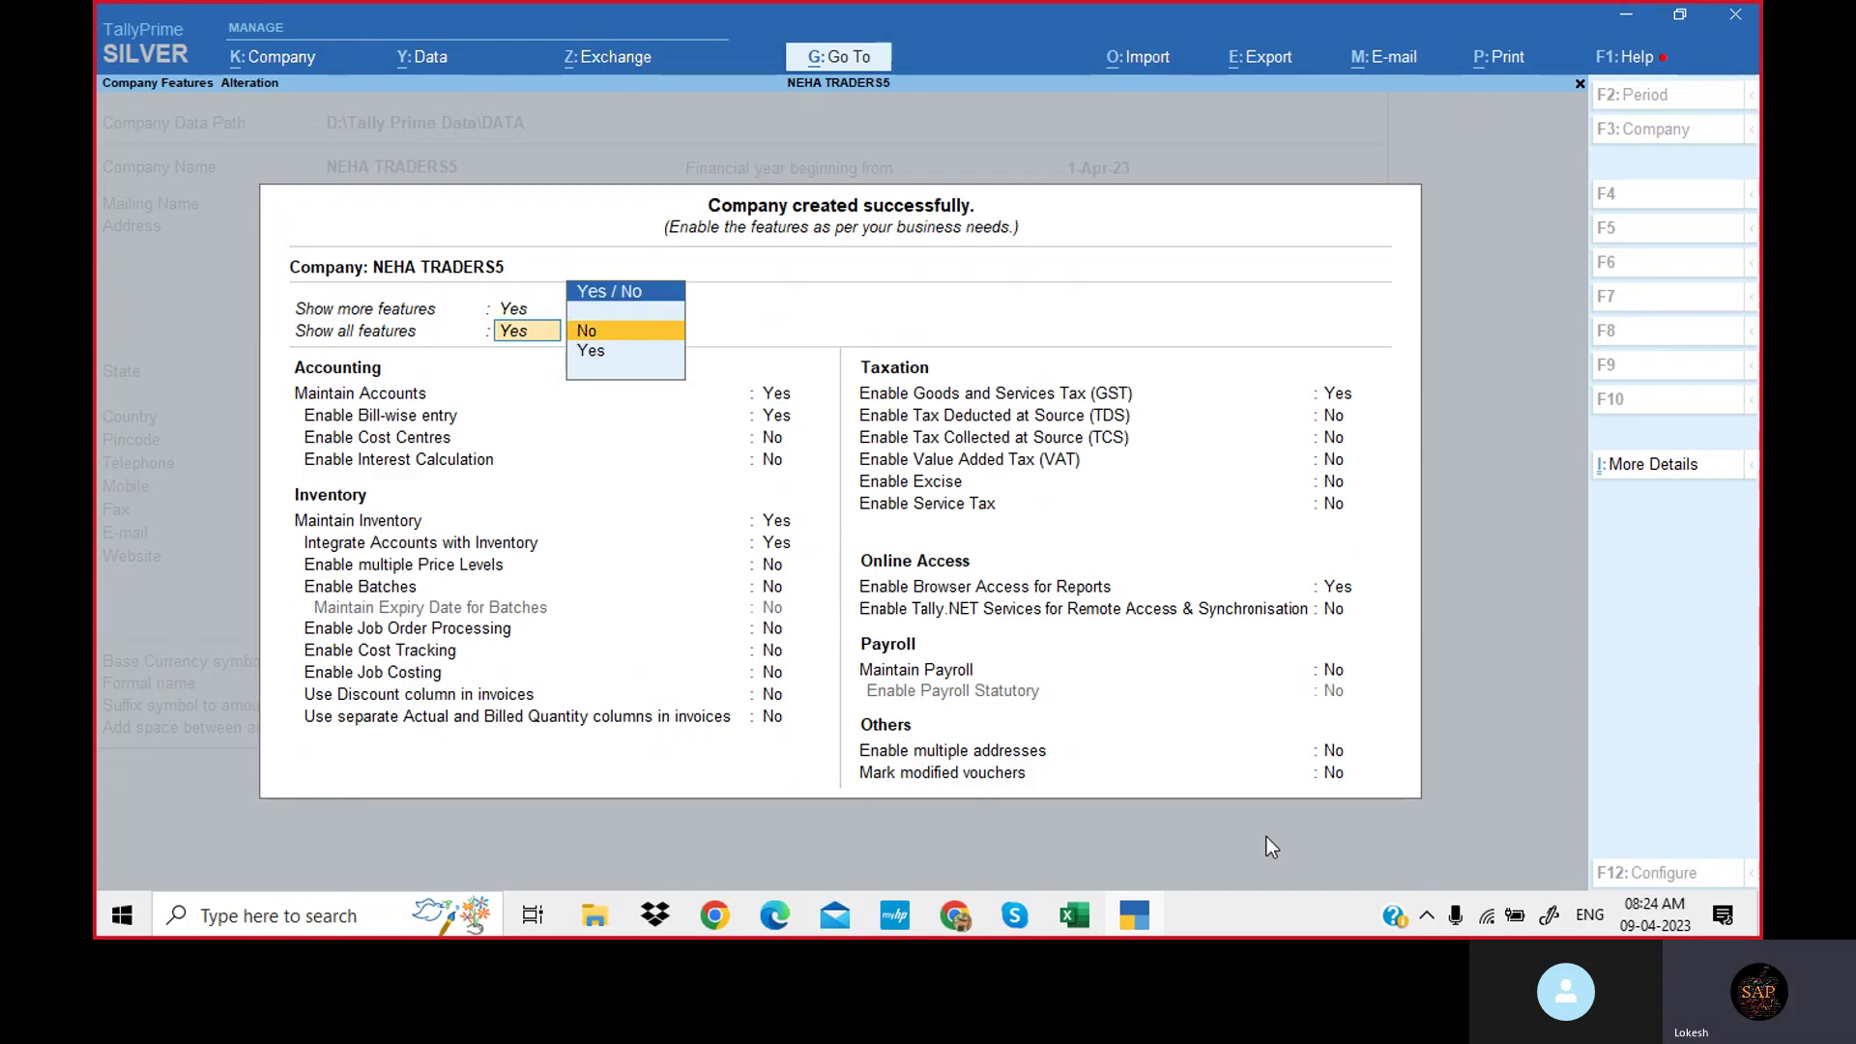
key("Return")
key("Up")
key("Down")
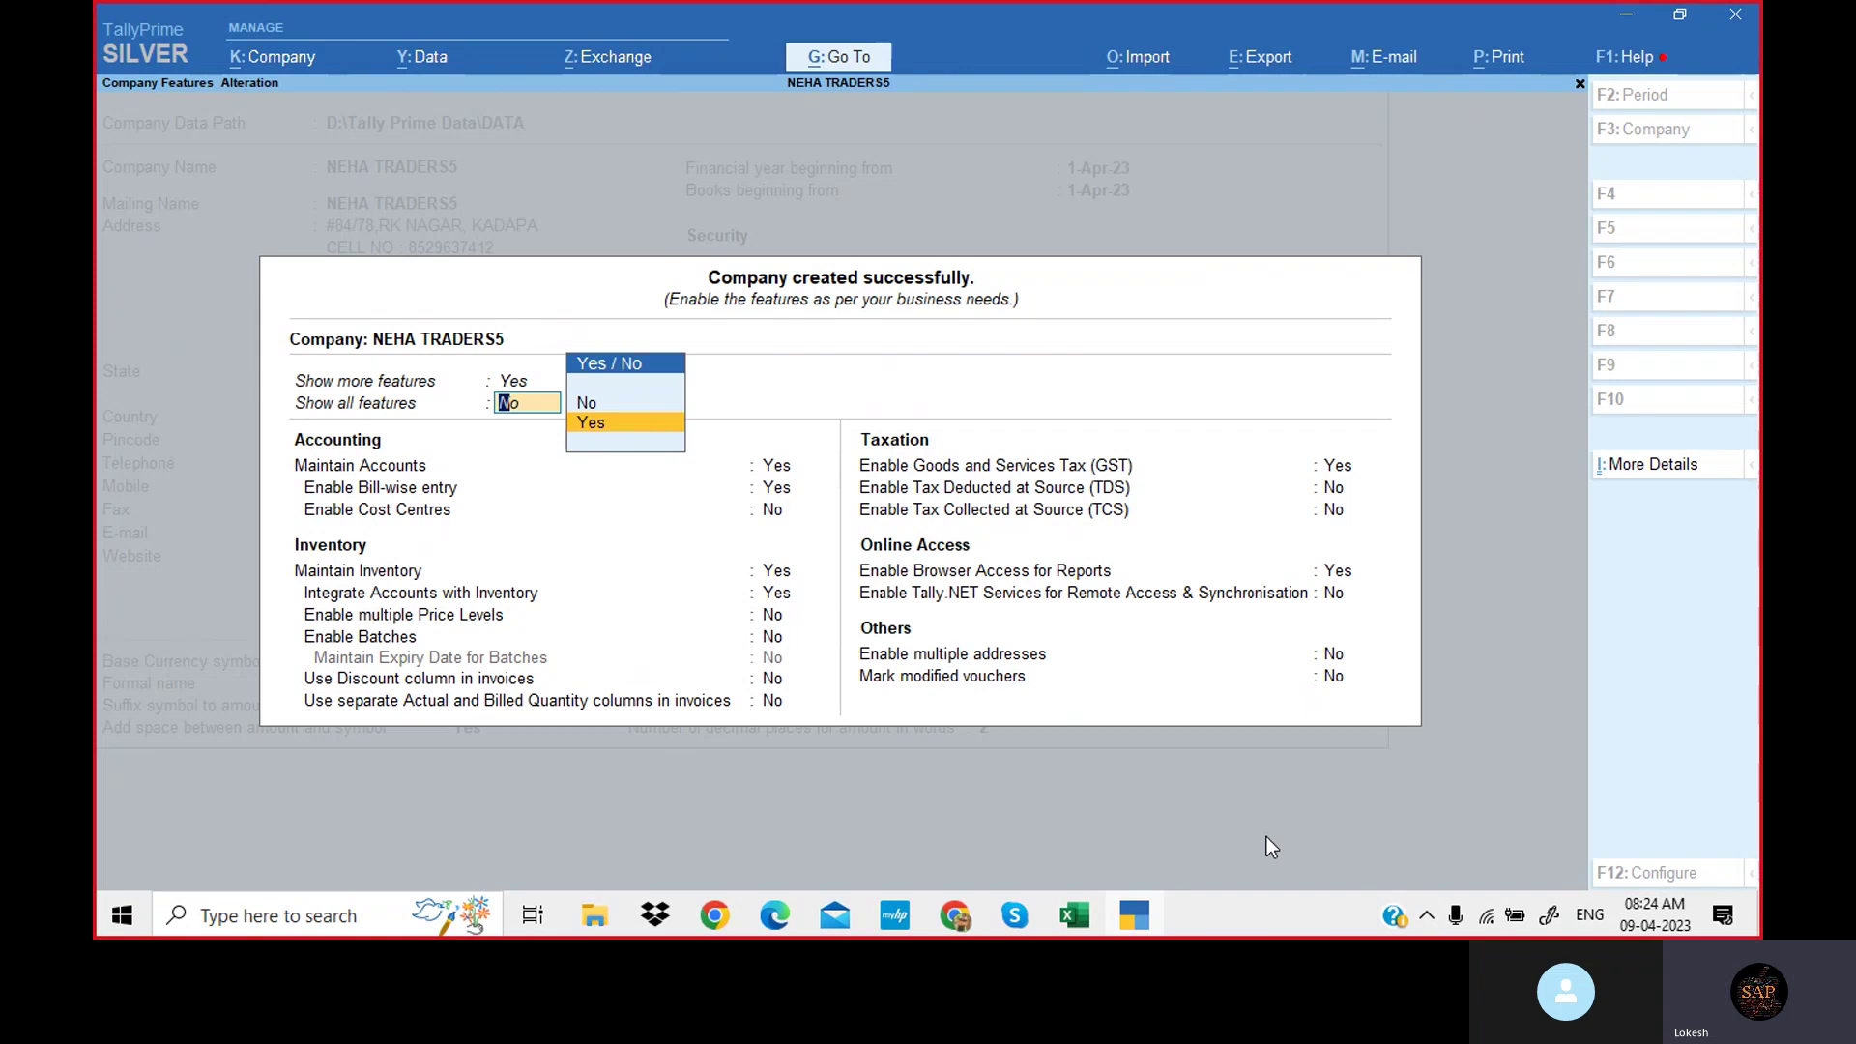
key("Return")
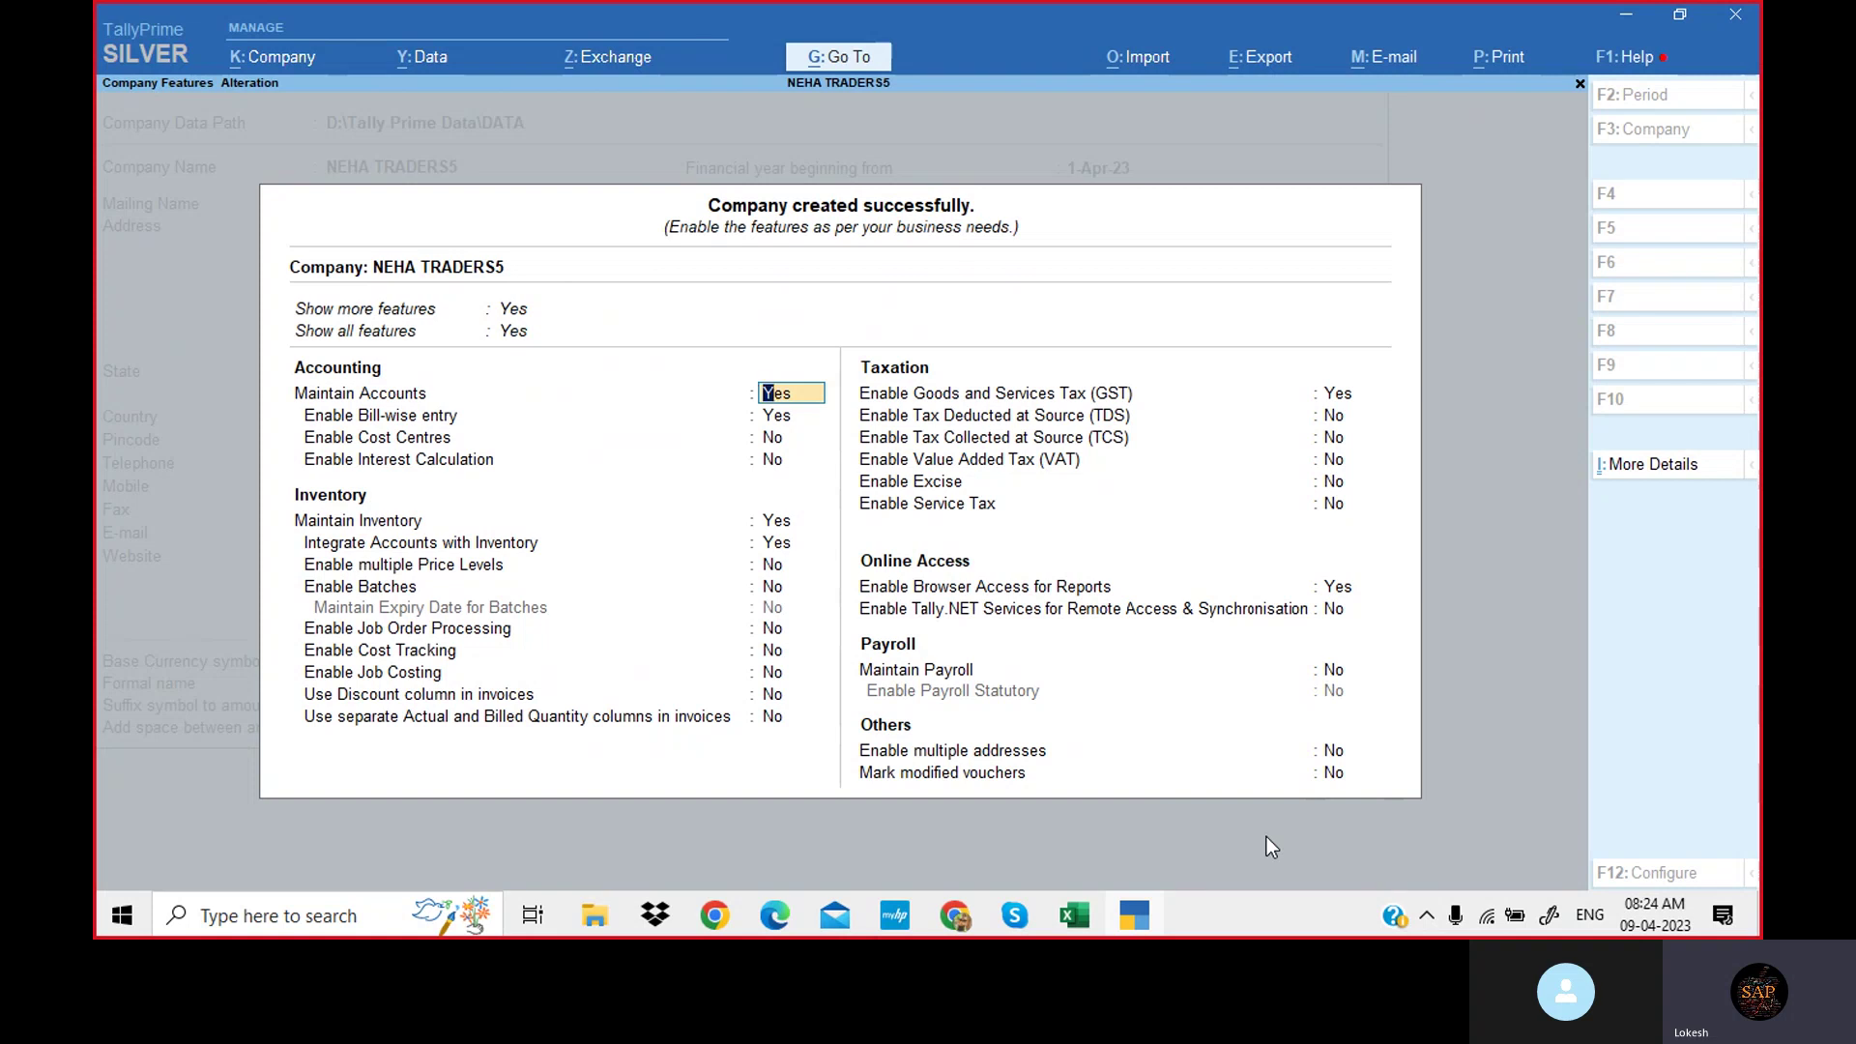
Answer No for bill-wise entry, cost centres, inventory and GST, then accept the features.
type("n")
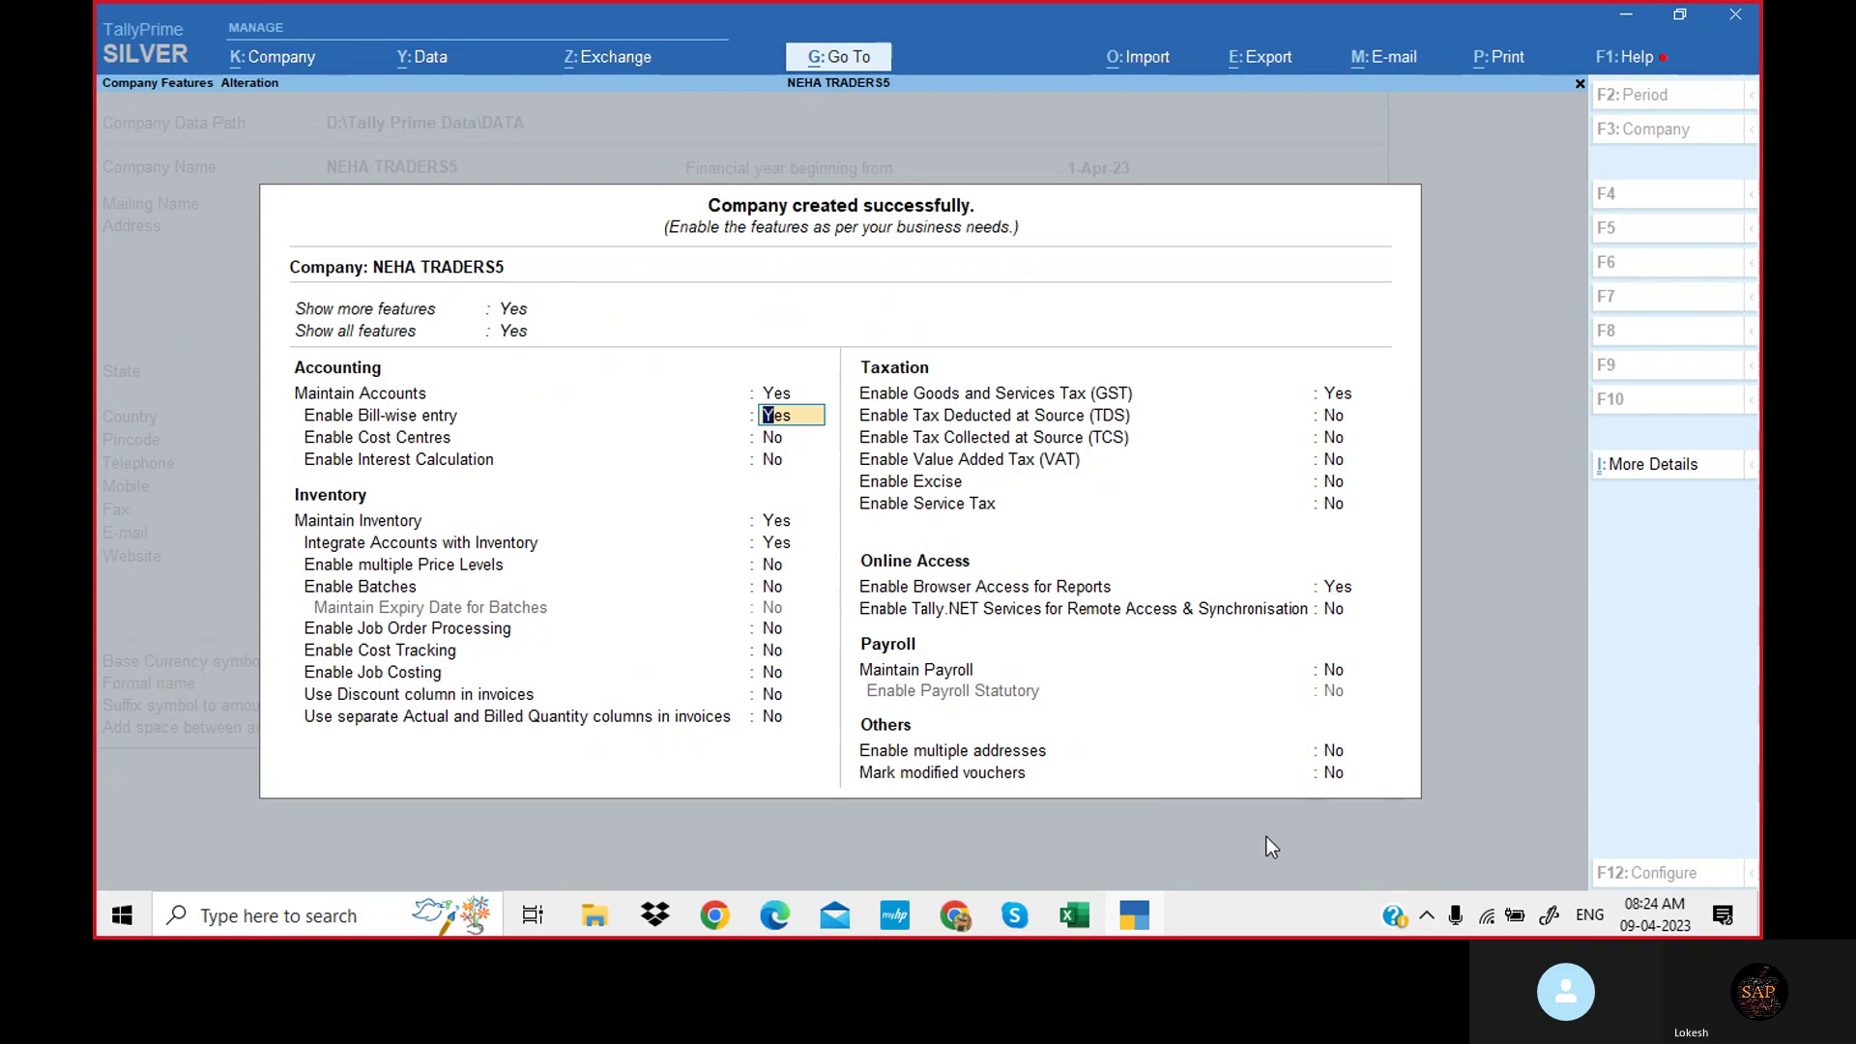
key("Return")
type("n")
key("Return")
key("Return")
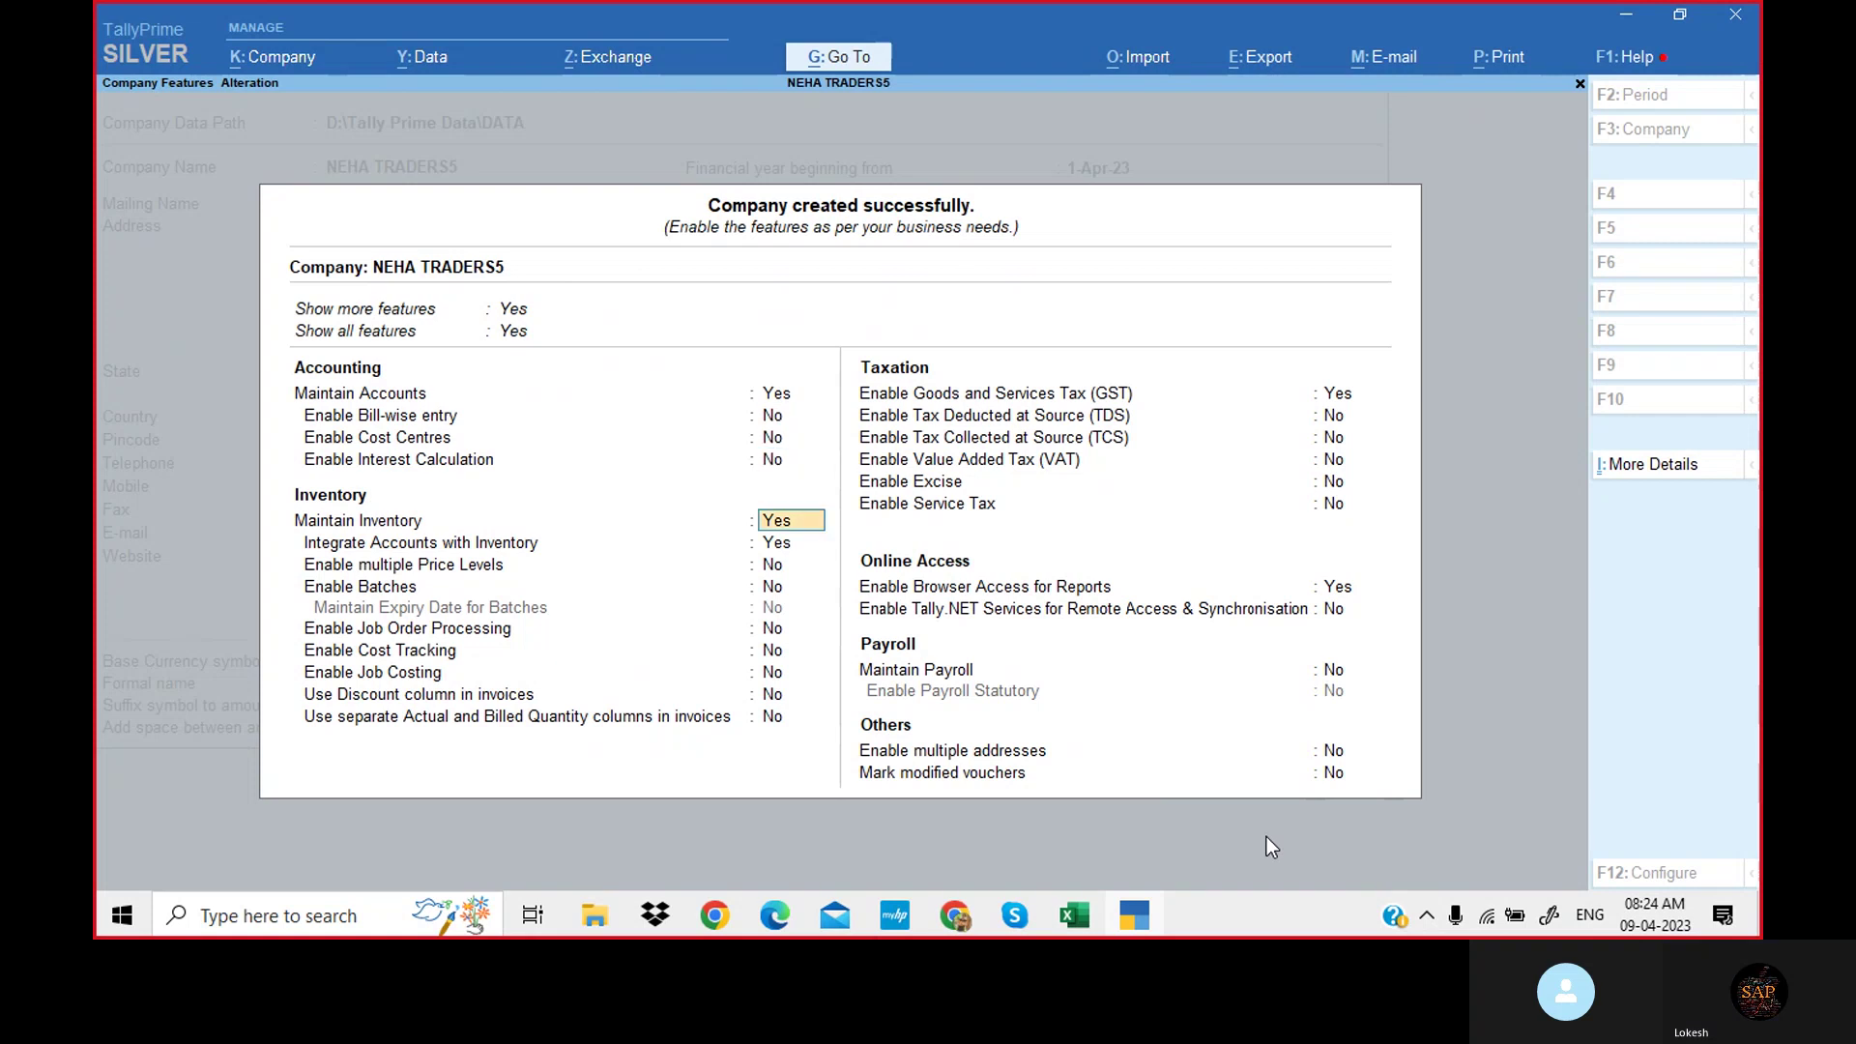
type("n")
key("Return")
type("n")
key("Return")
key("Return")
key("Return")
key("Return")
key("Return")
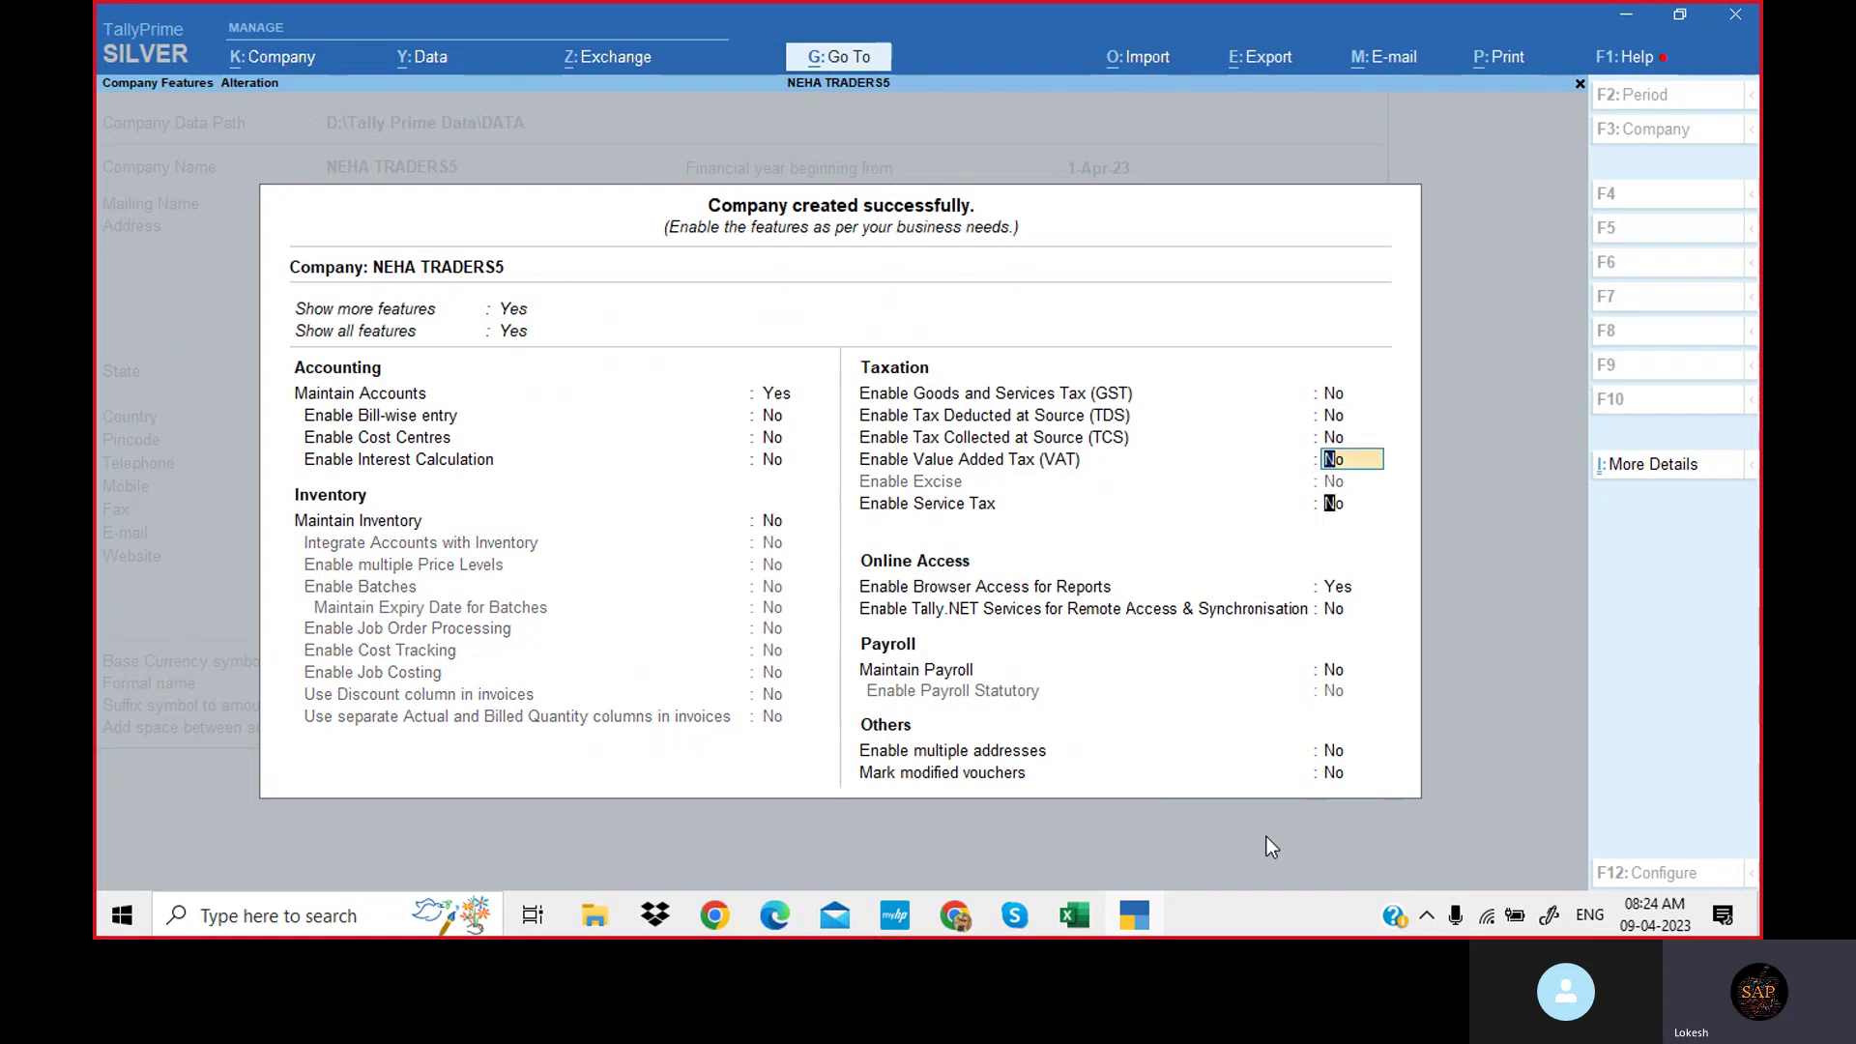
type("n")
key("Return")
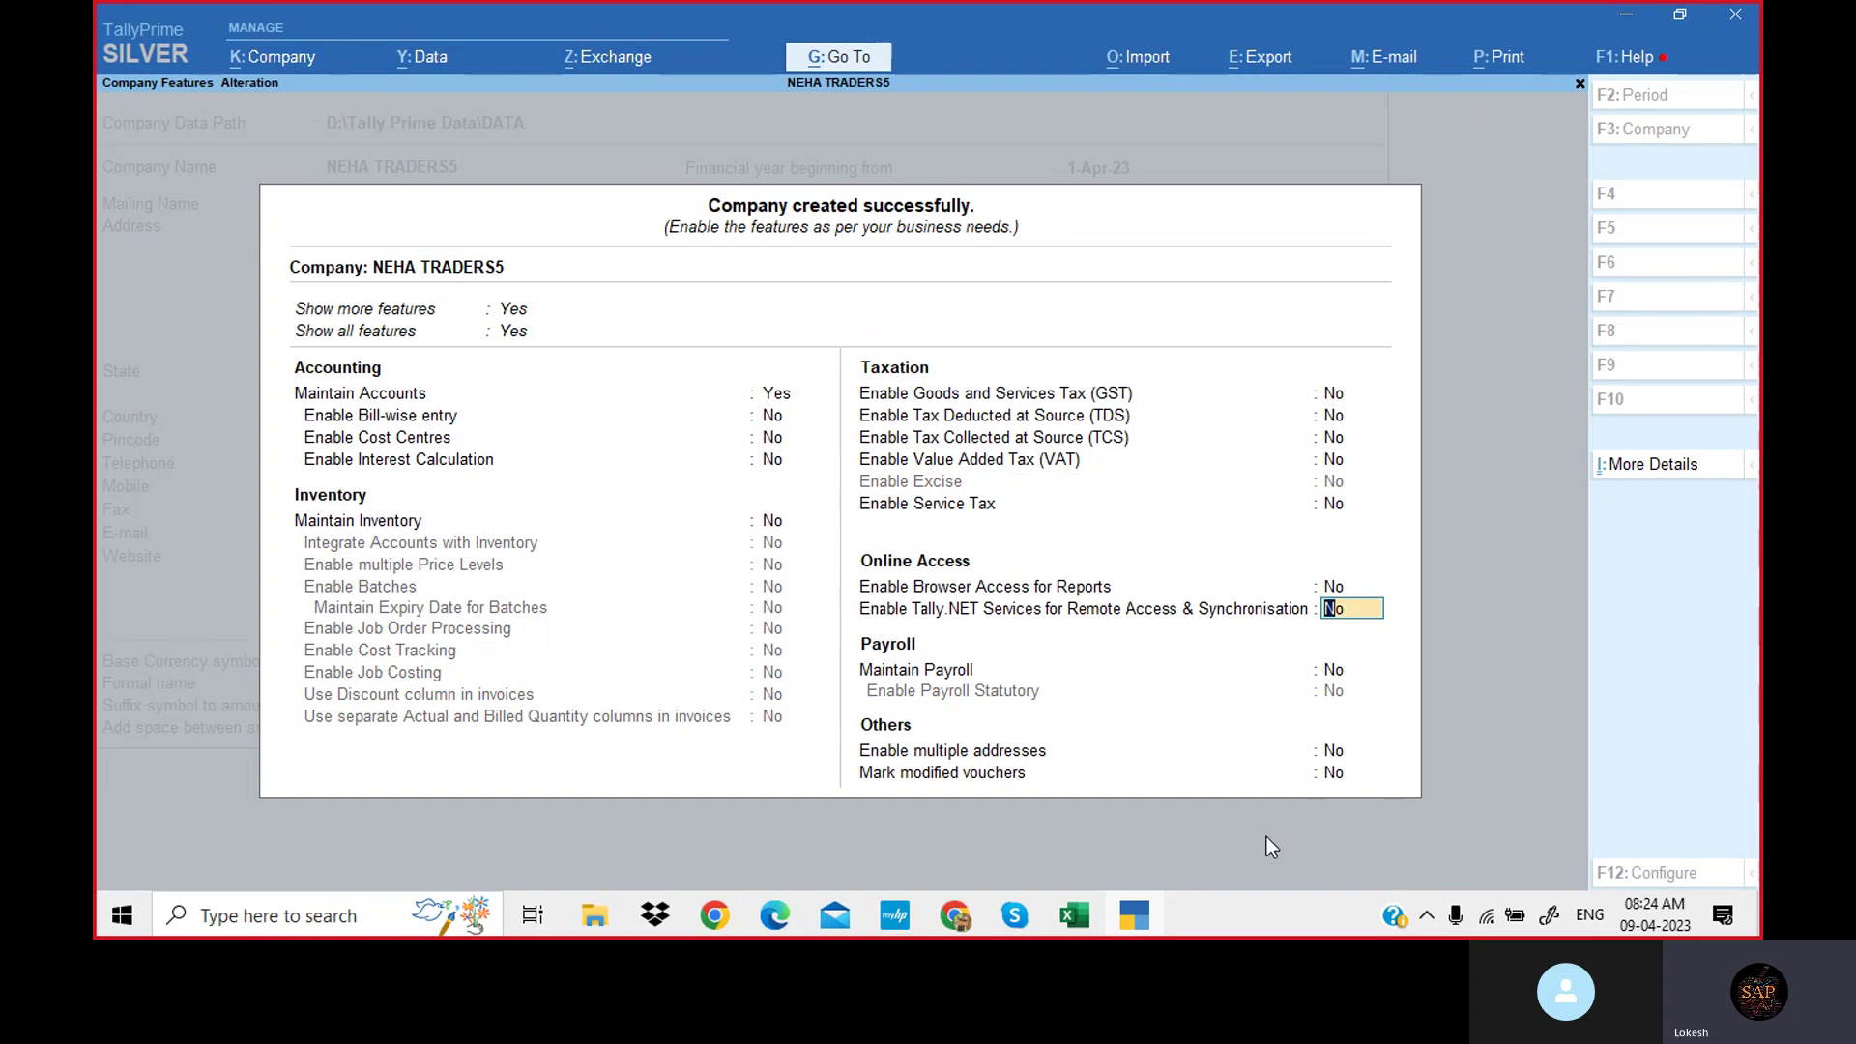
key("Return")
key("Return")
key("Return")
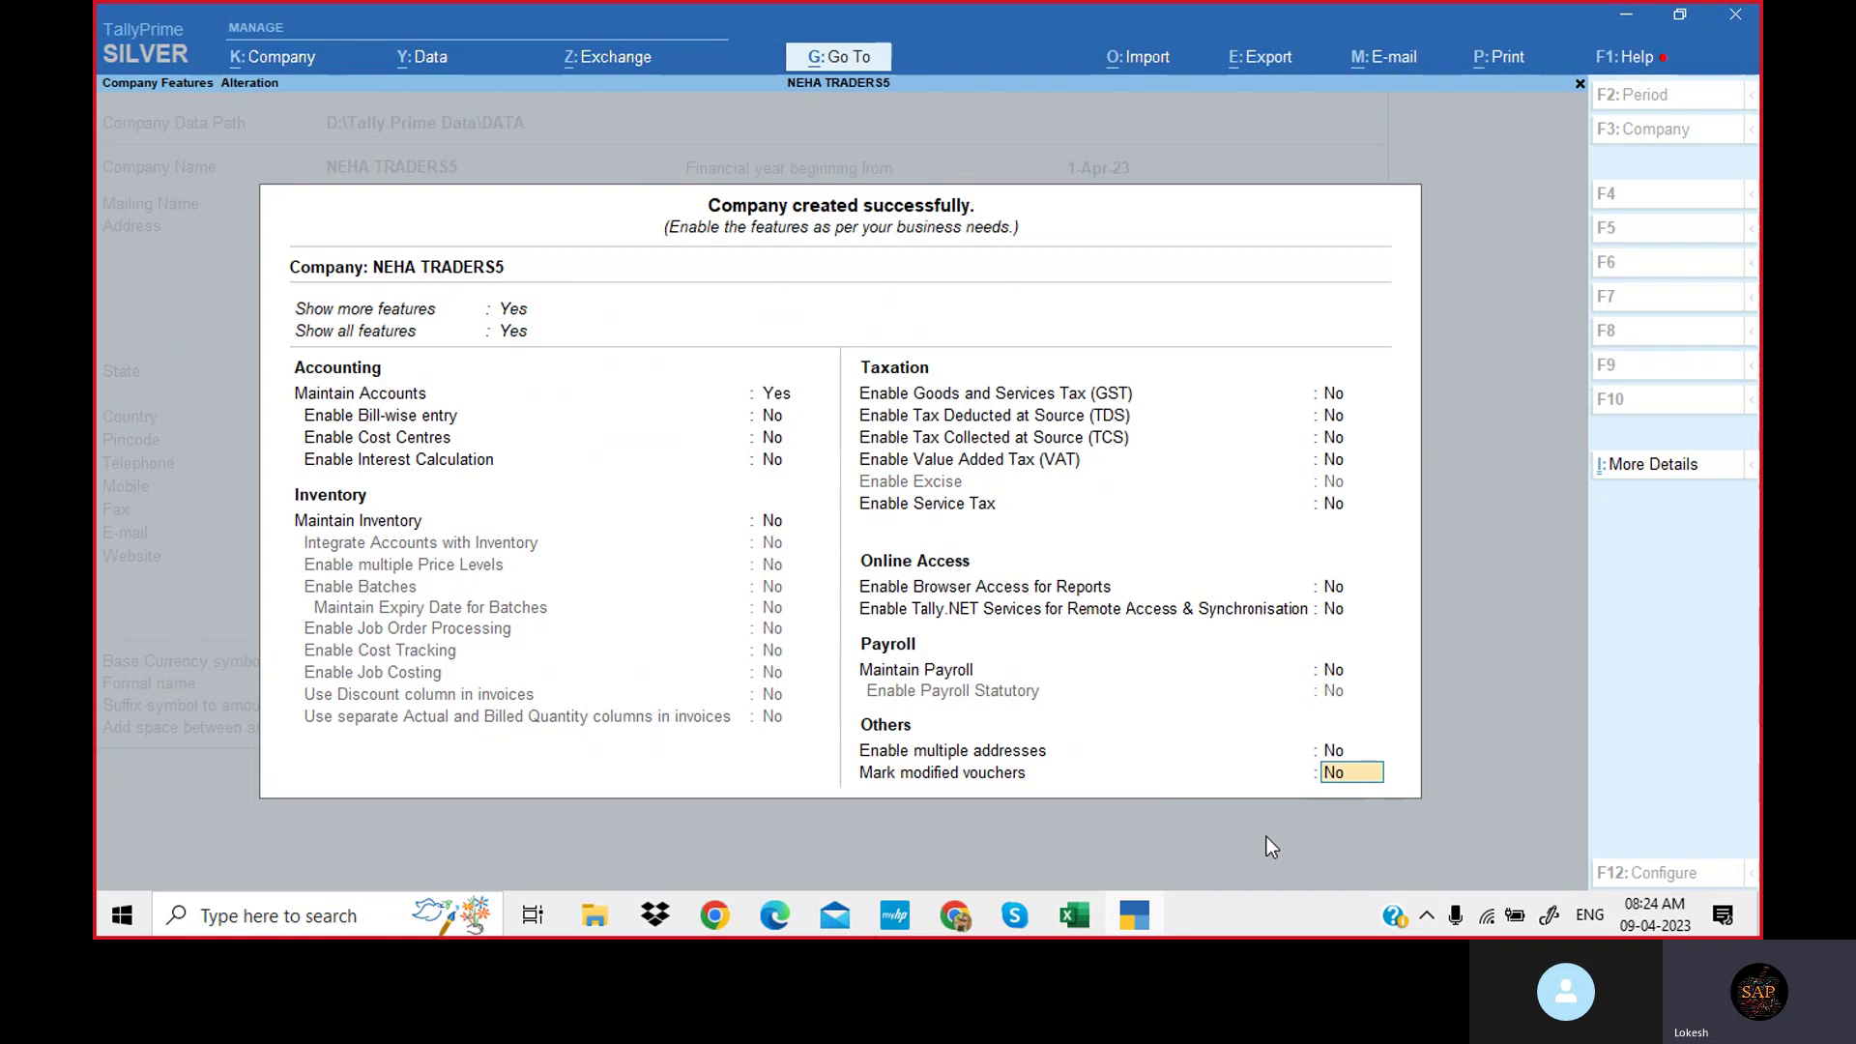
key("Return")
key("Return")
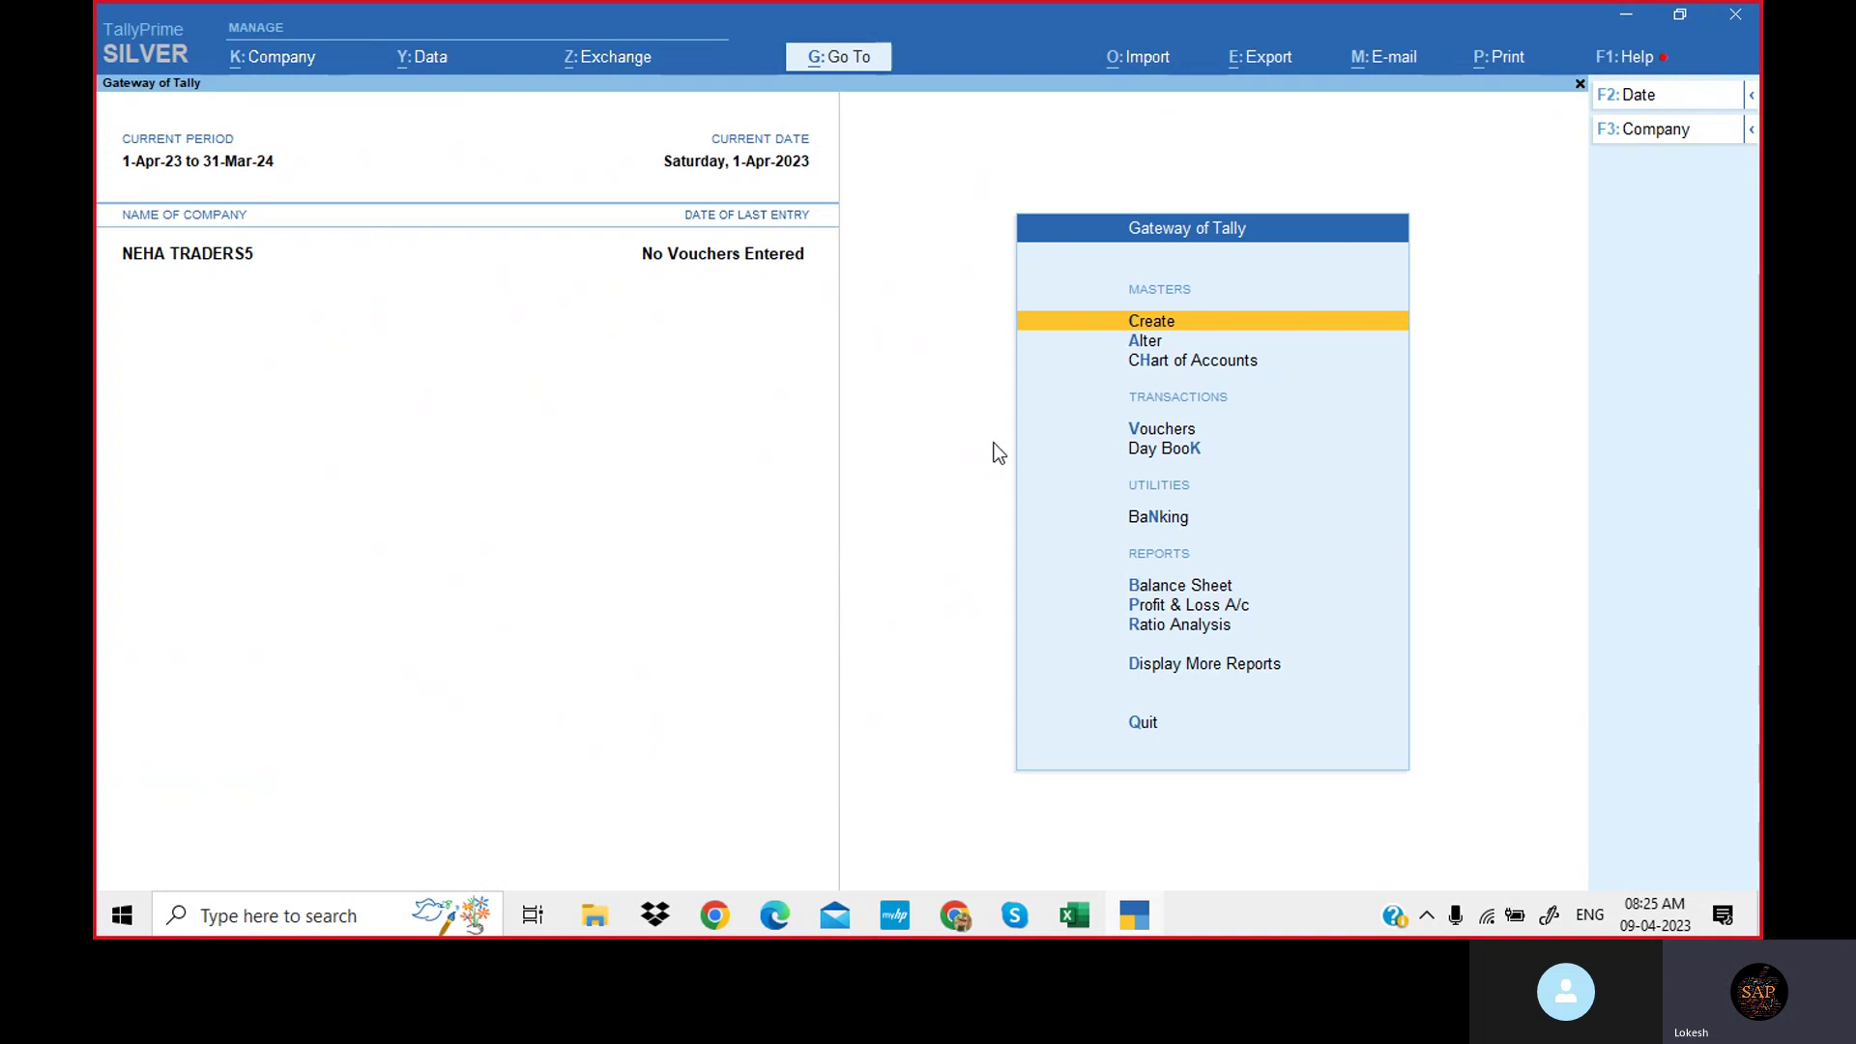
key("Down")
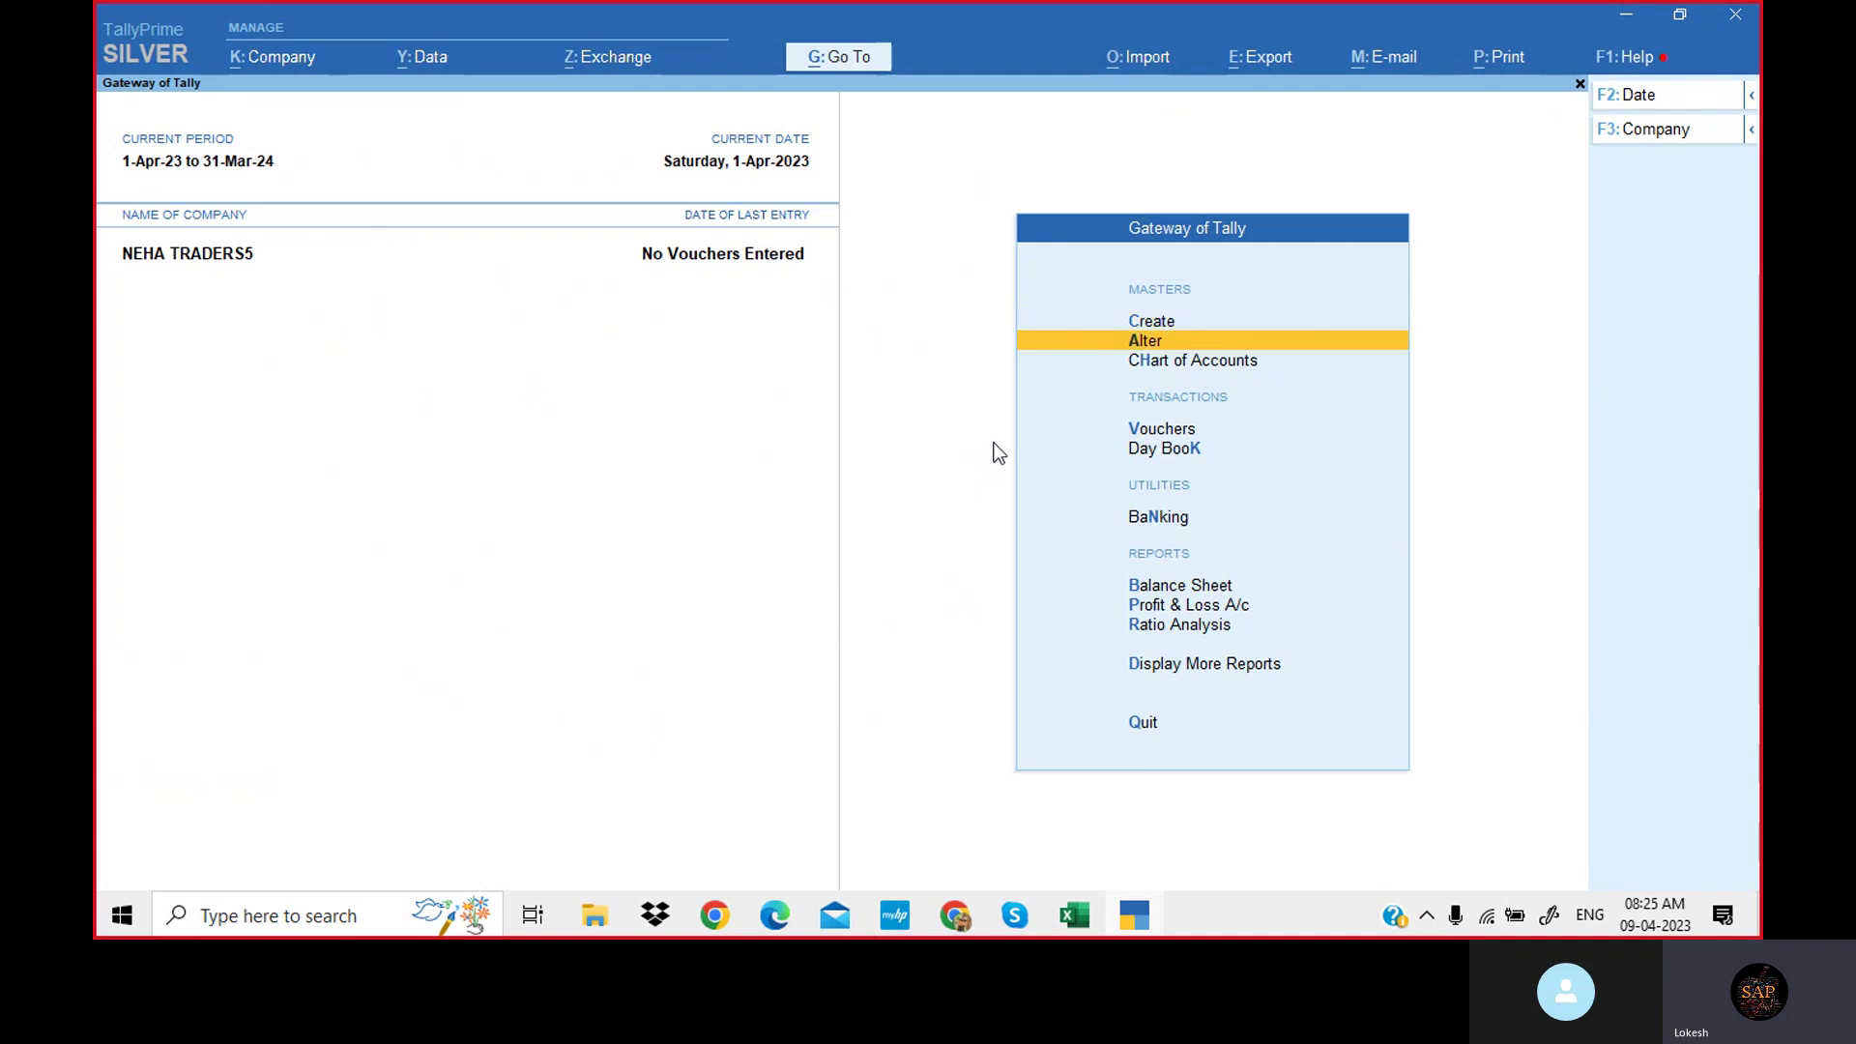
key("Return")
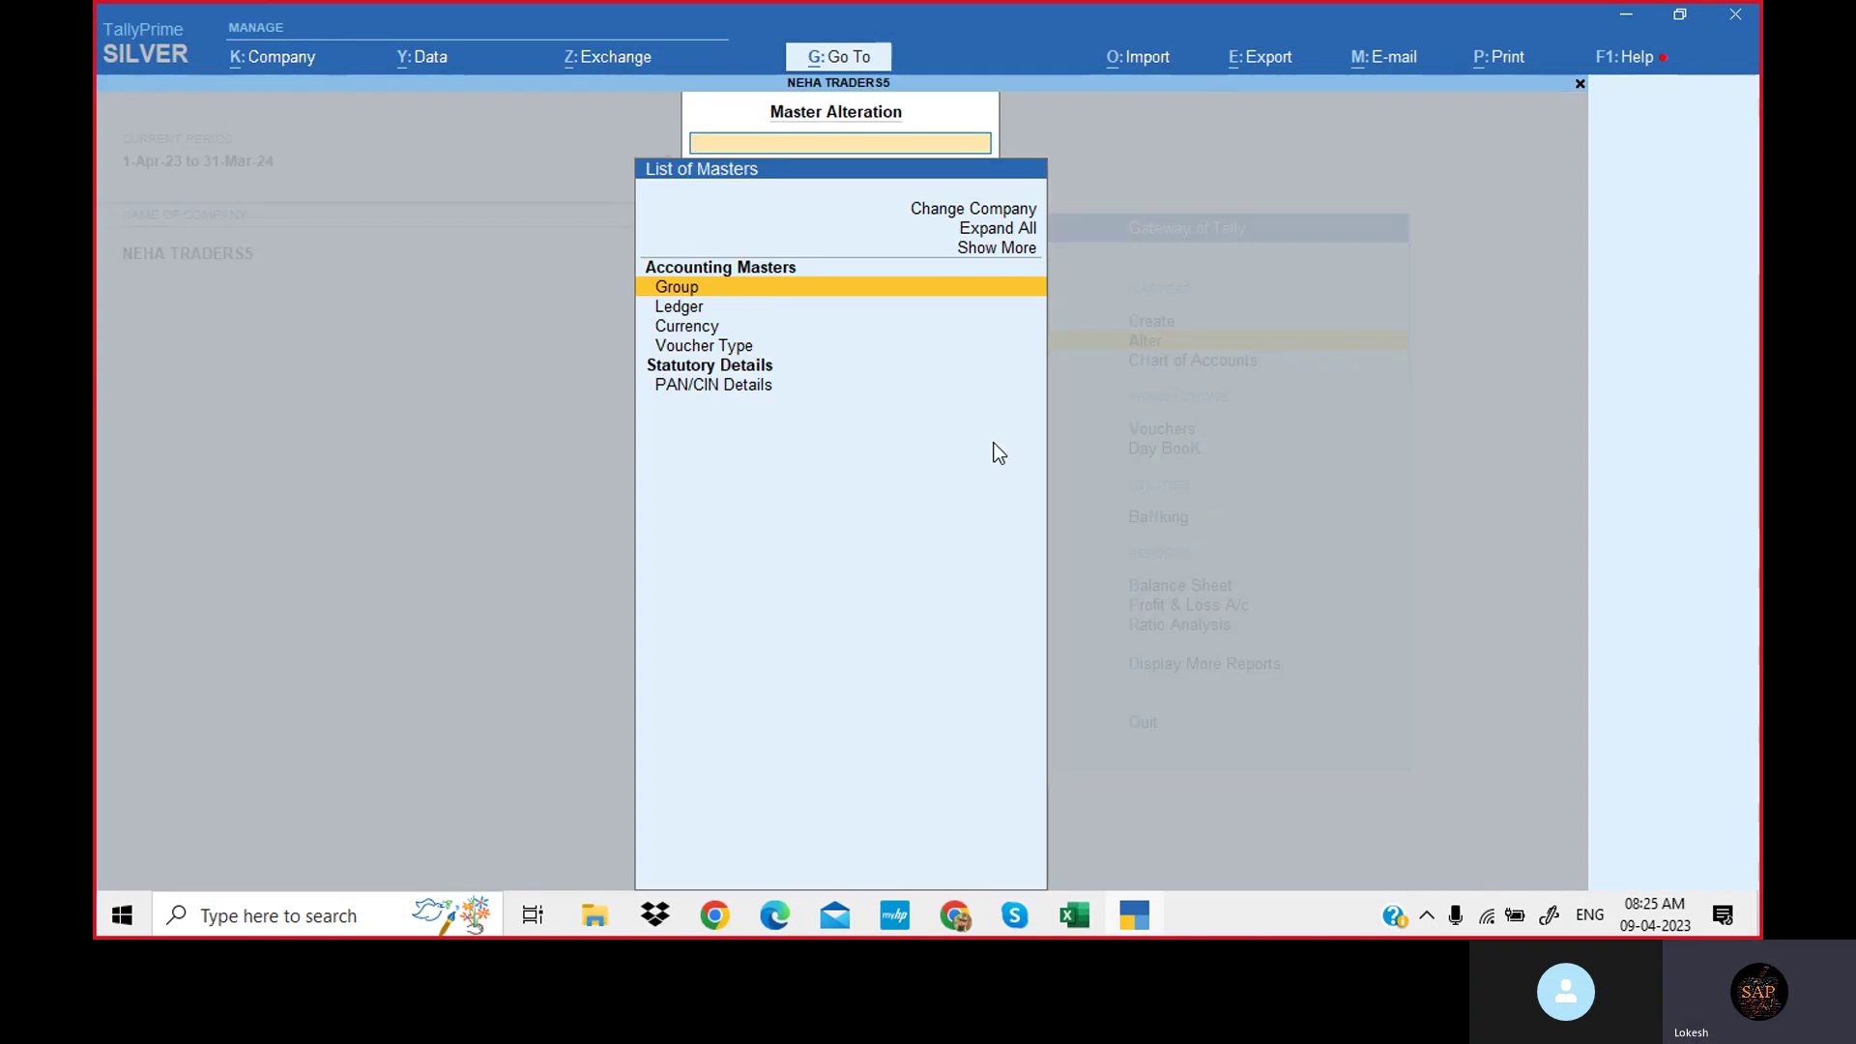
key("Return")
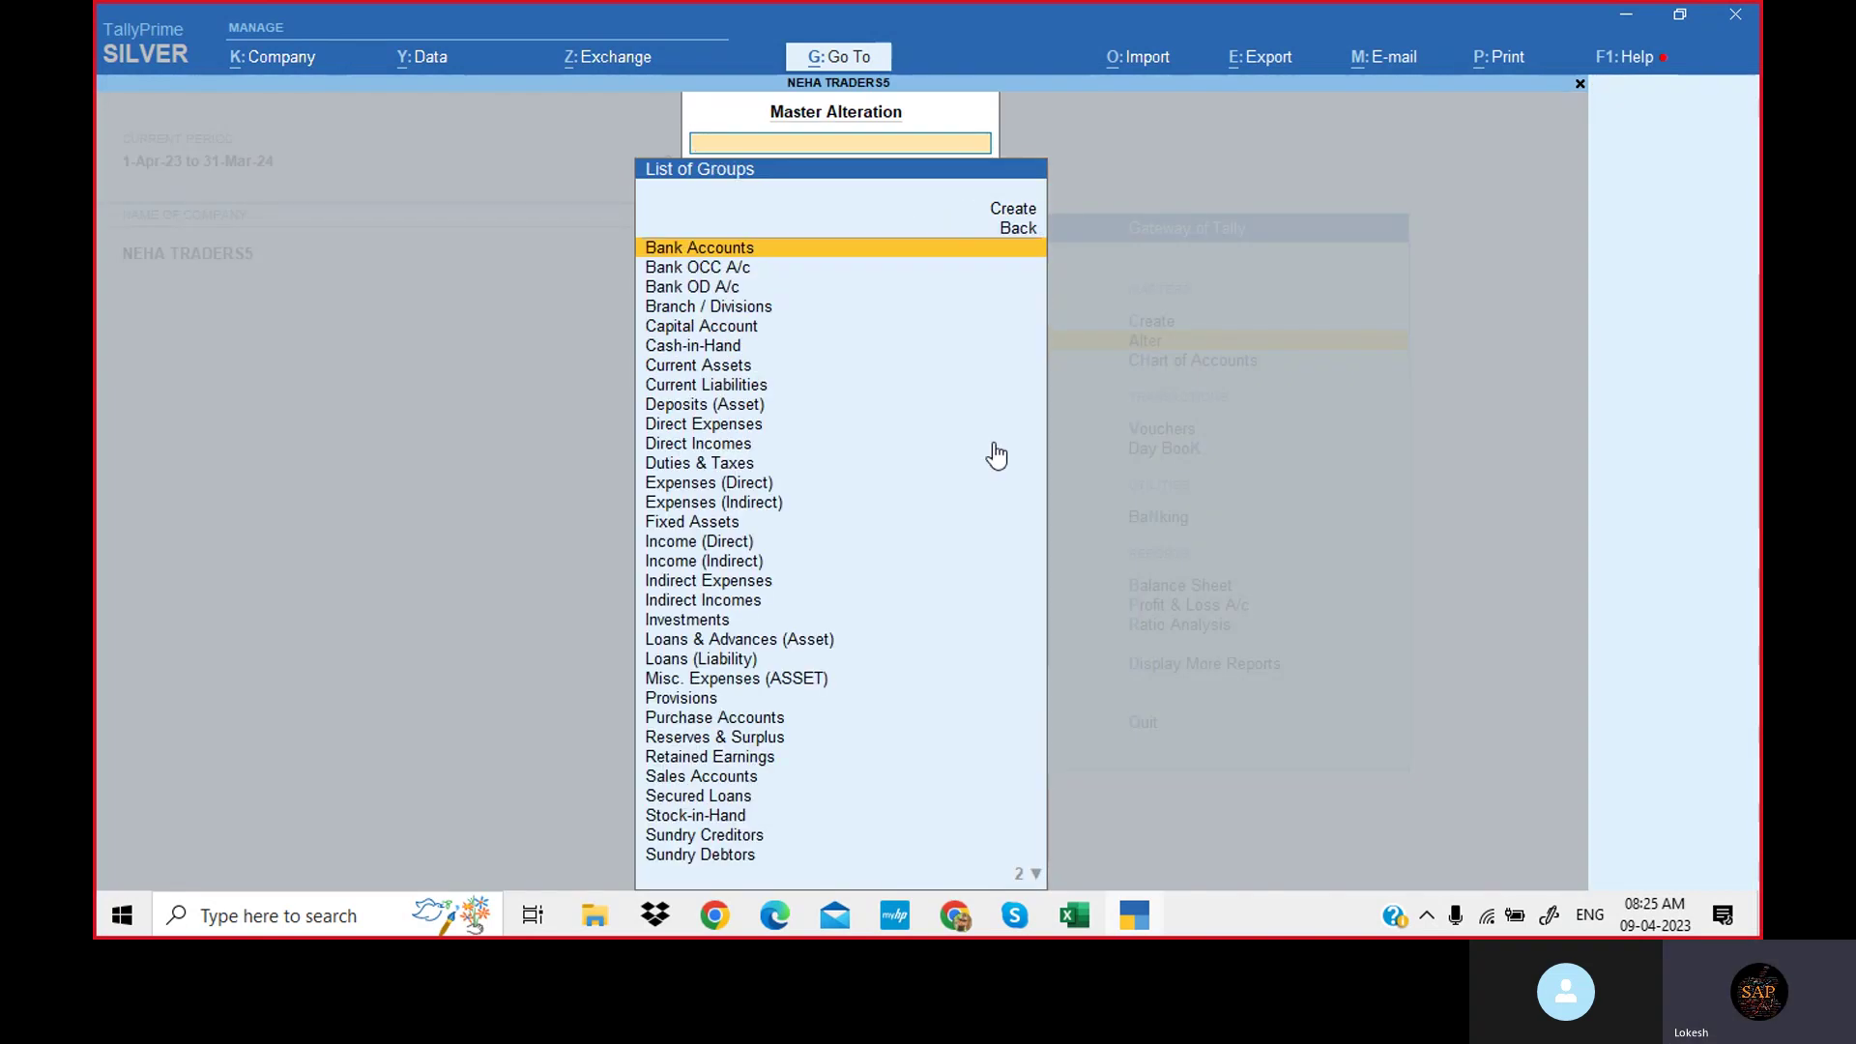
scroll(995, 455, "down", 20)
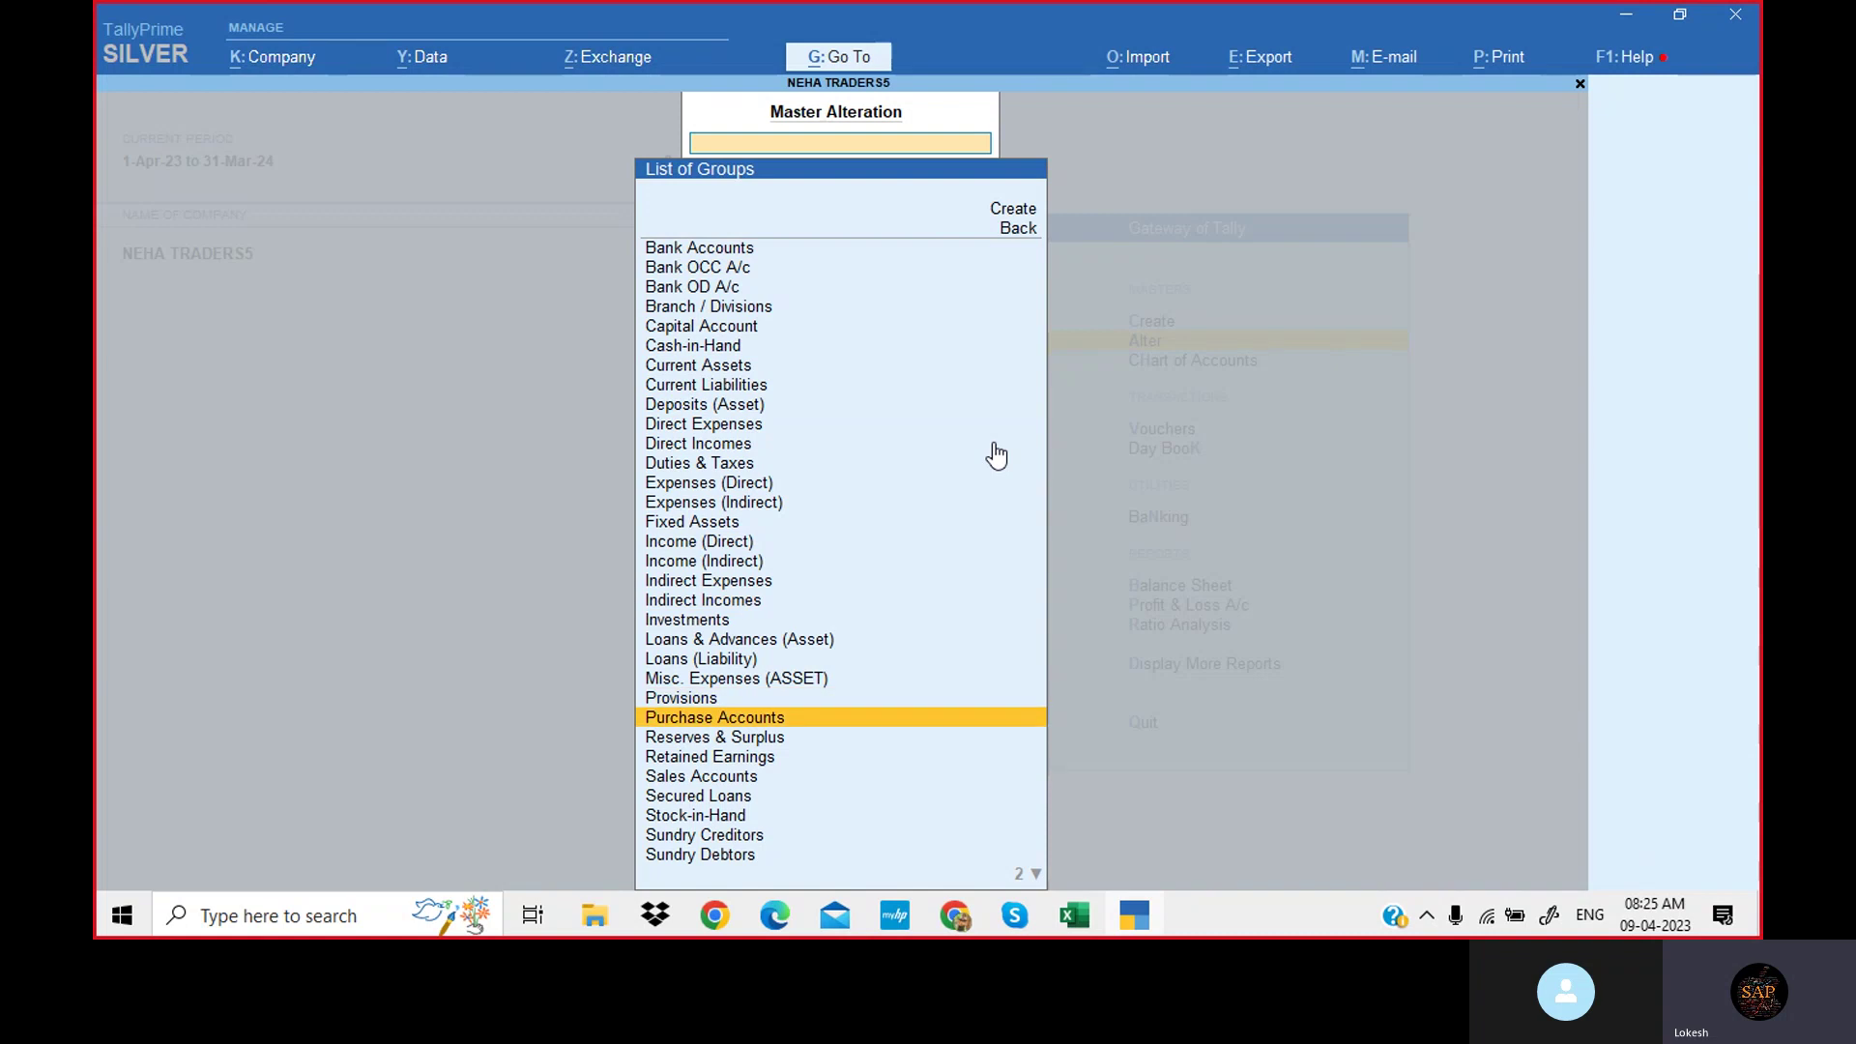
scroll(996, 454, "down", 8)
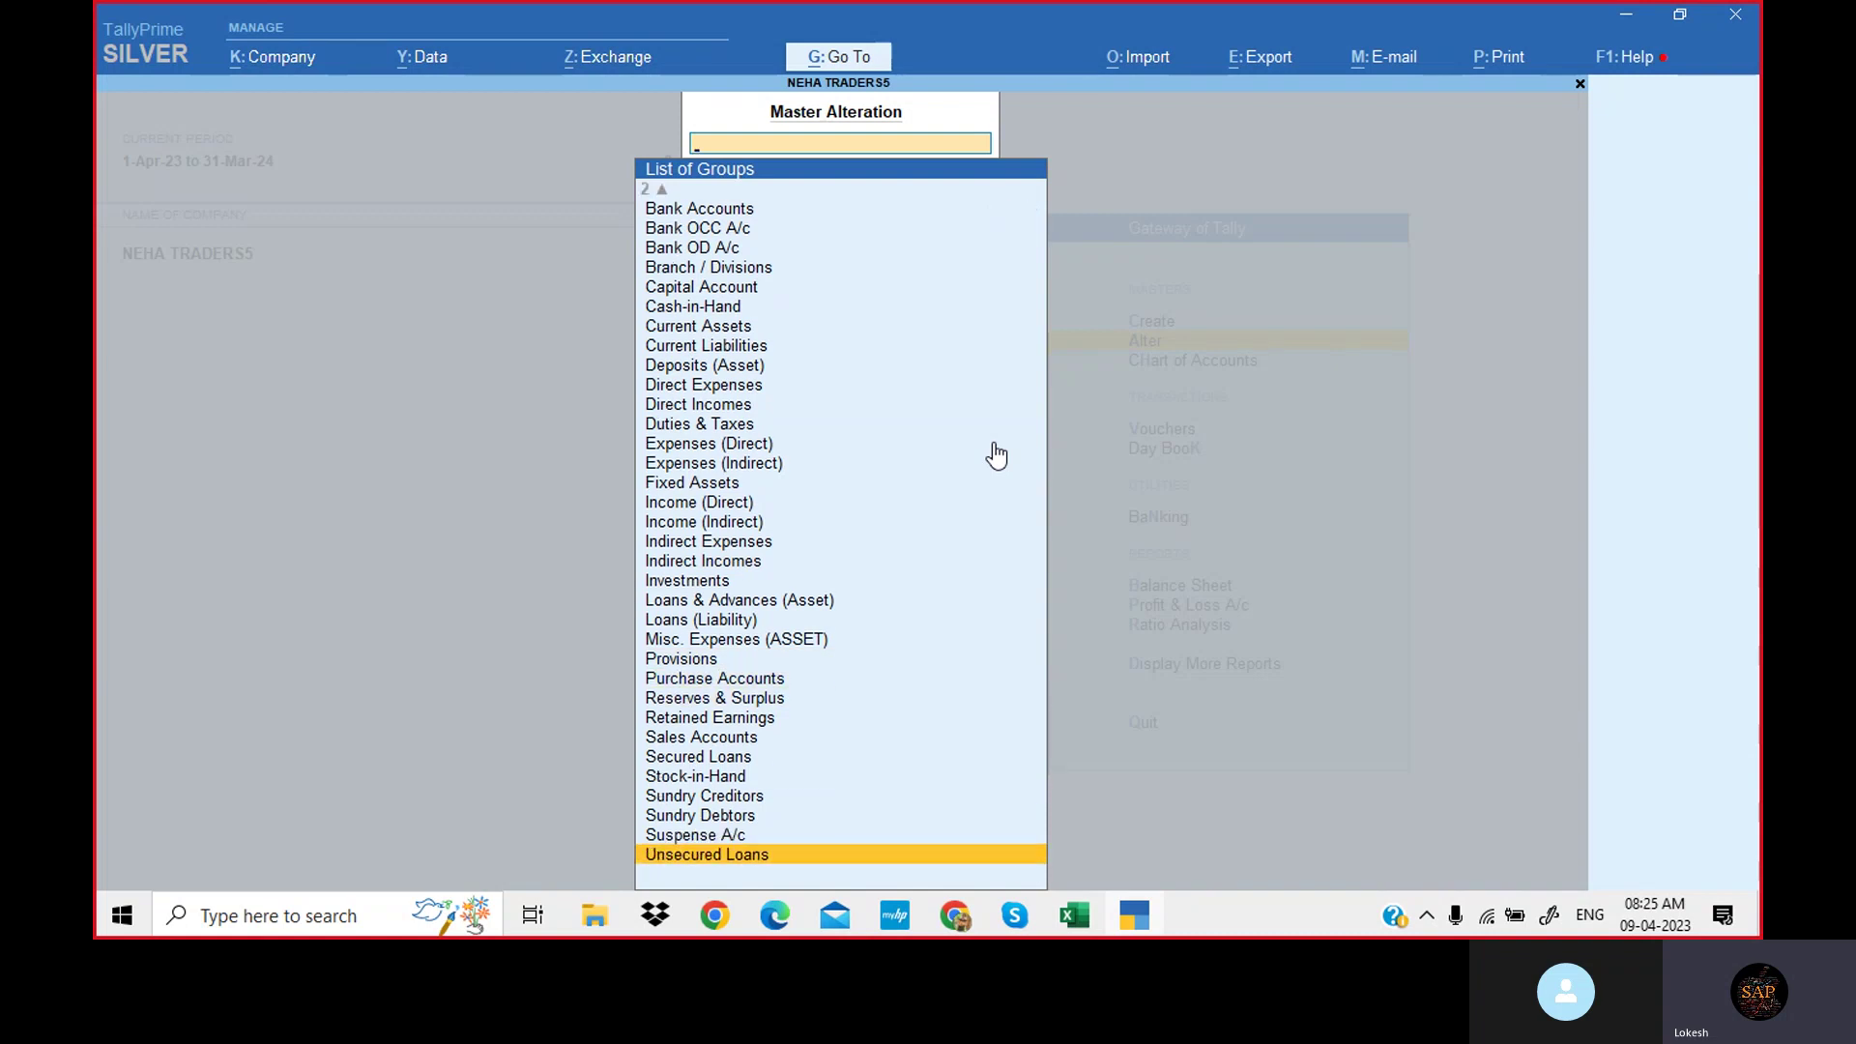
scroll(995, 454, "up", 20)
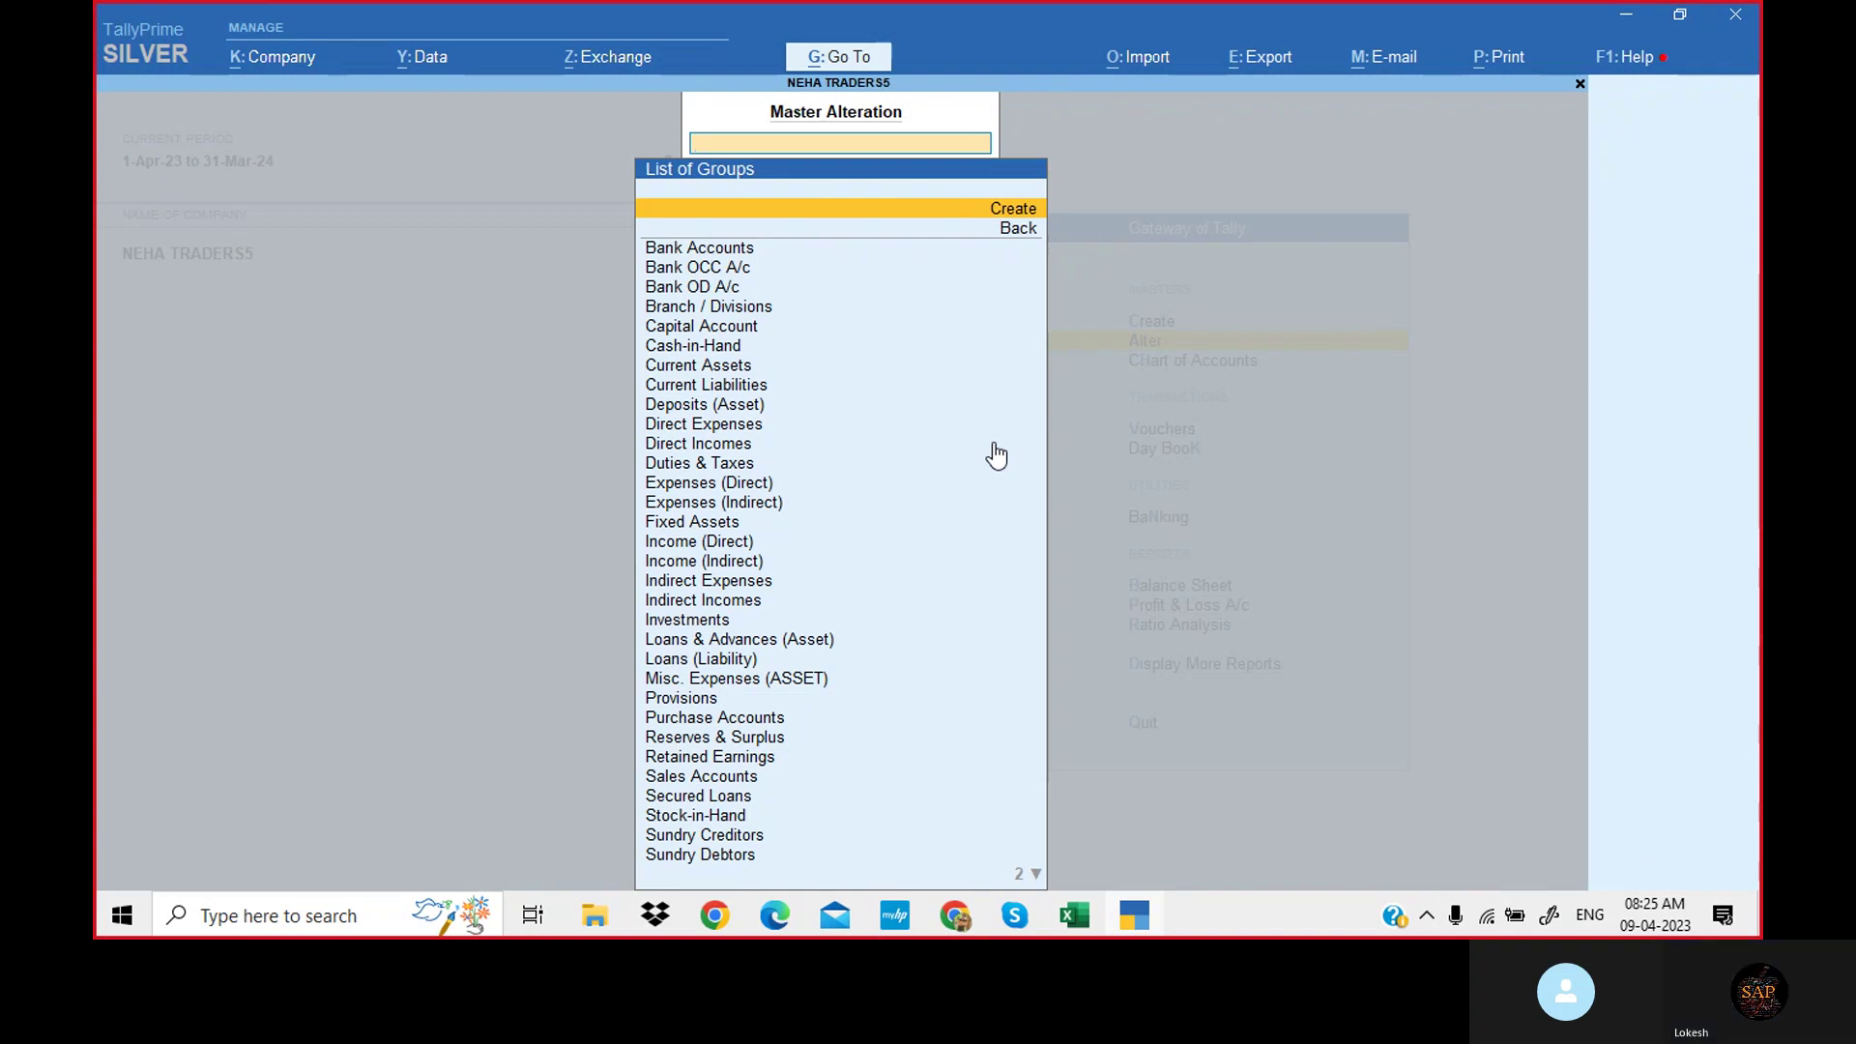
key("Escape")
scroll(998, 452, "down", 1)
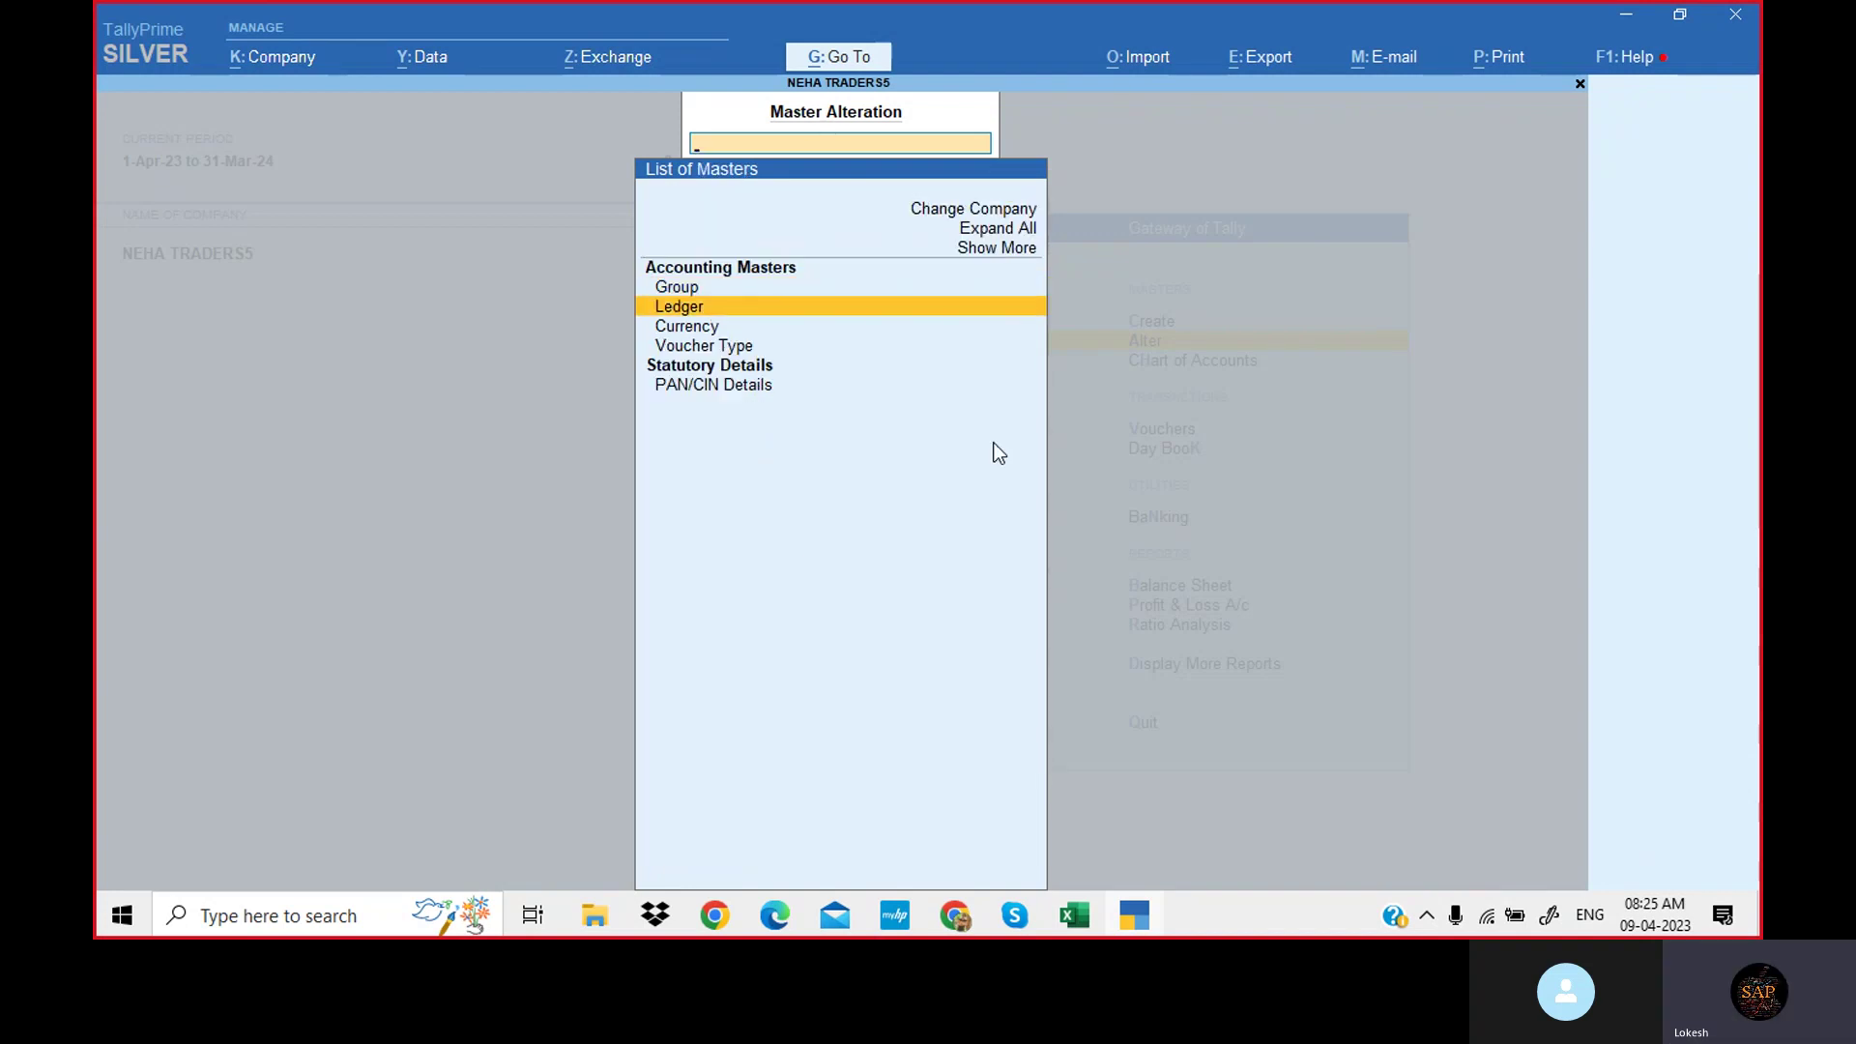
key("Return")
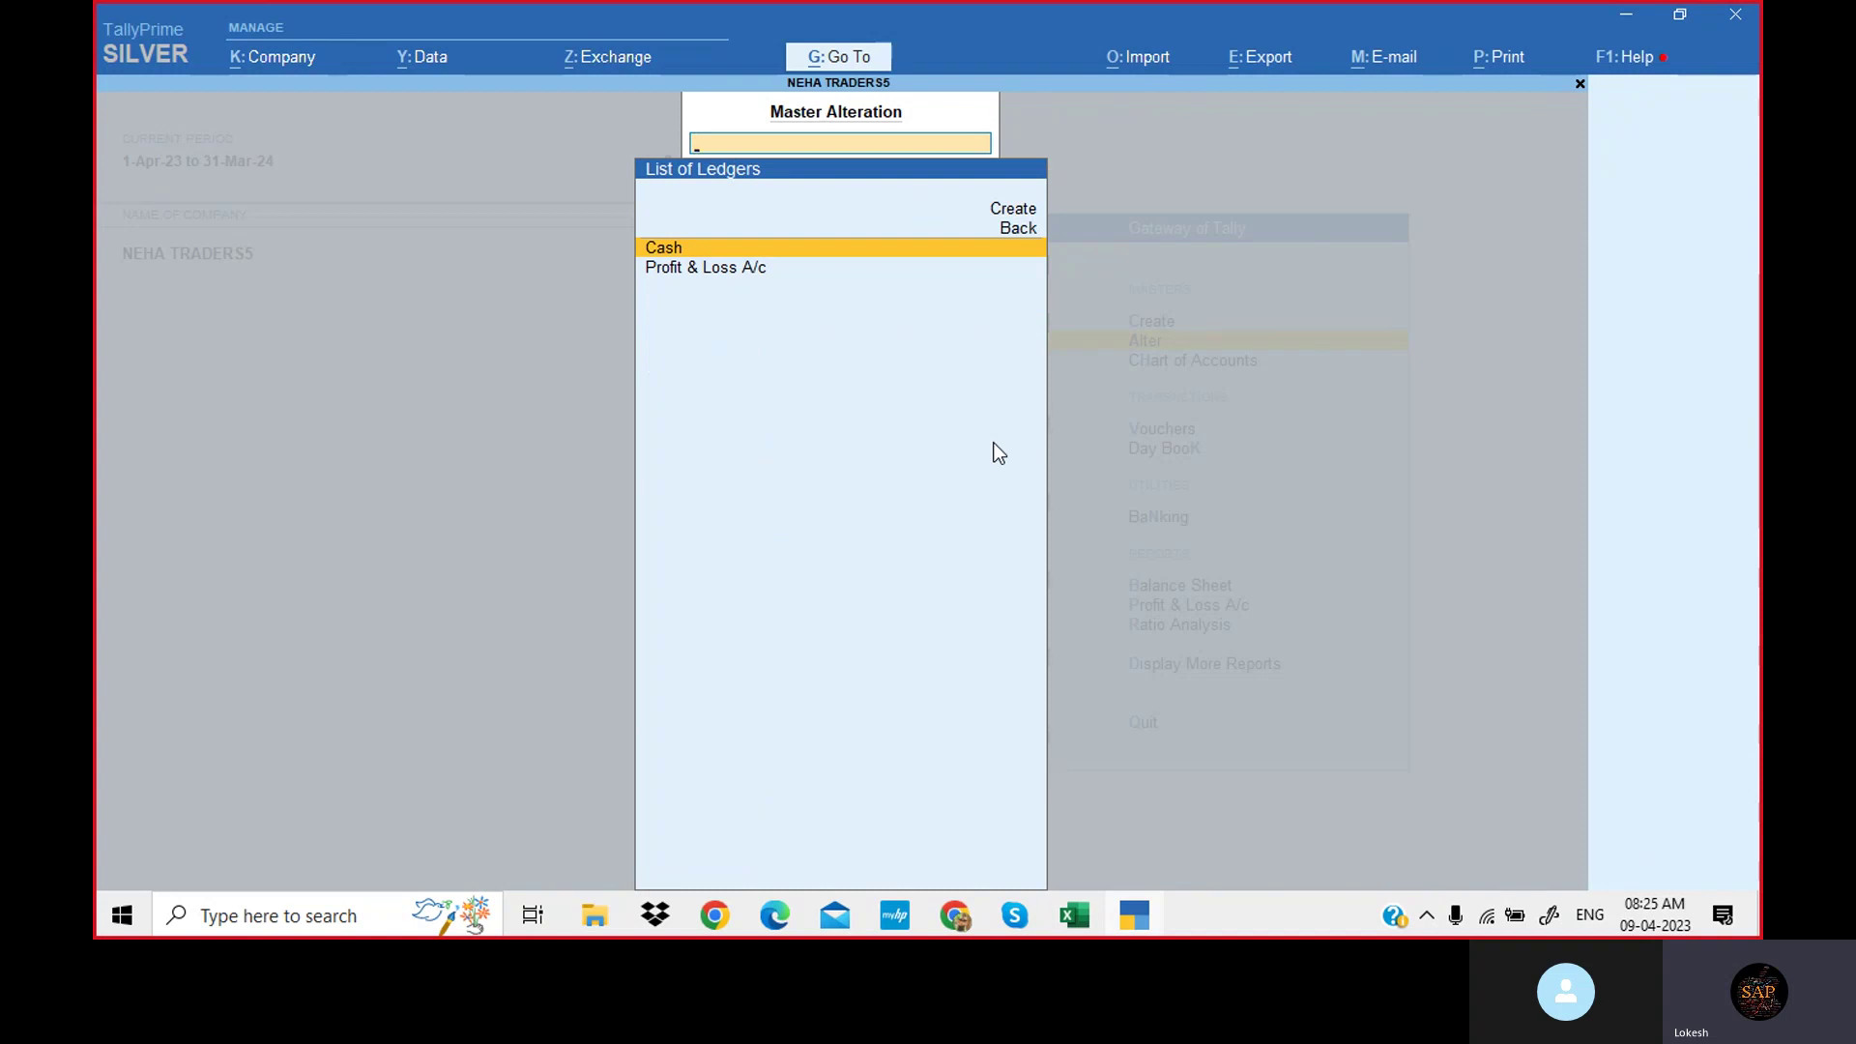
key("Escape")
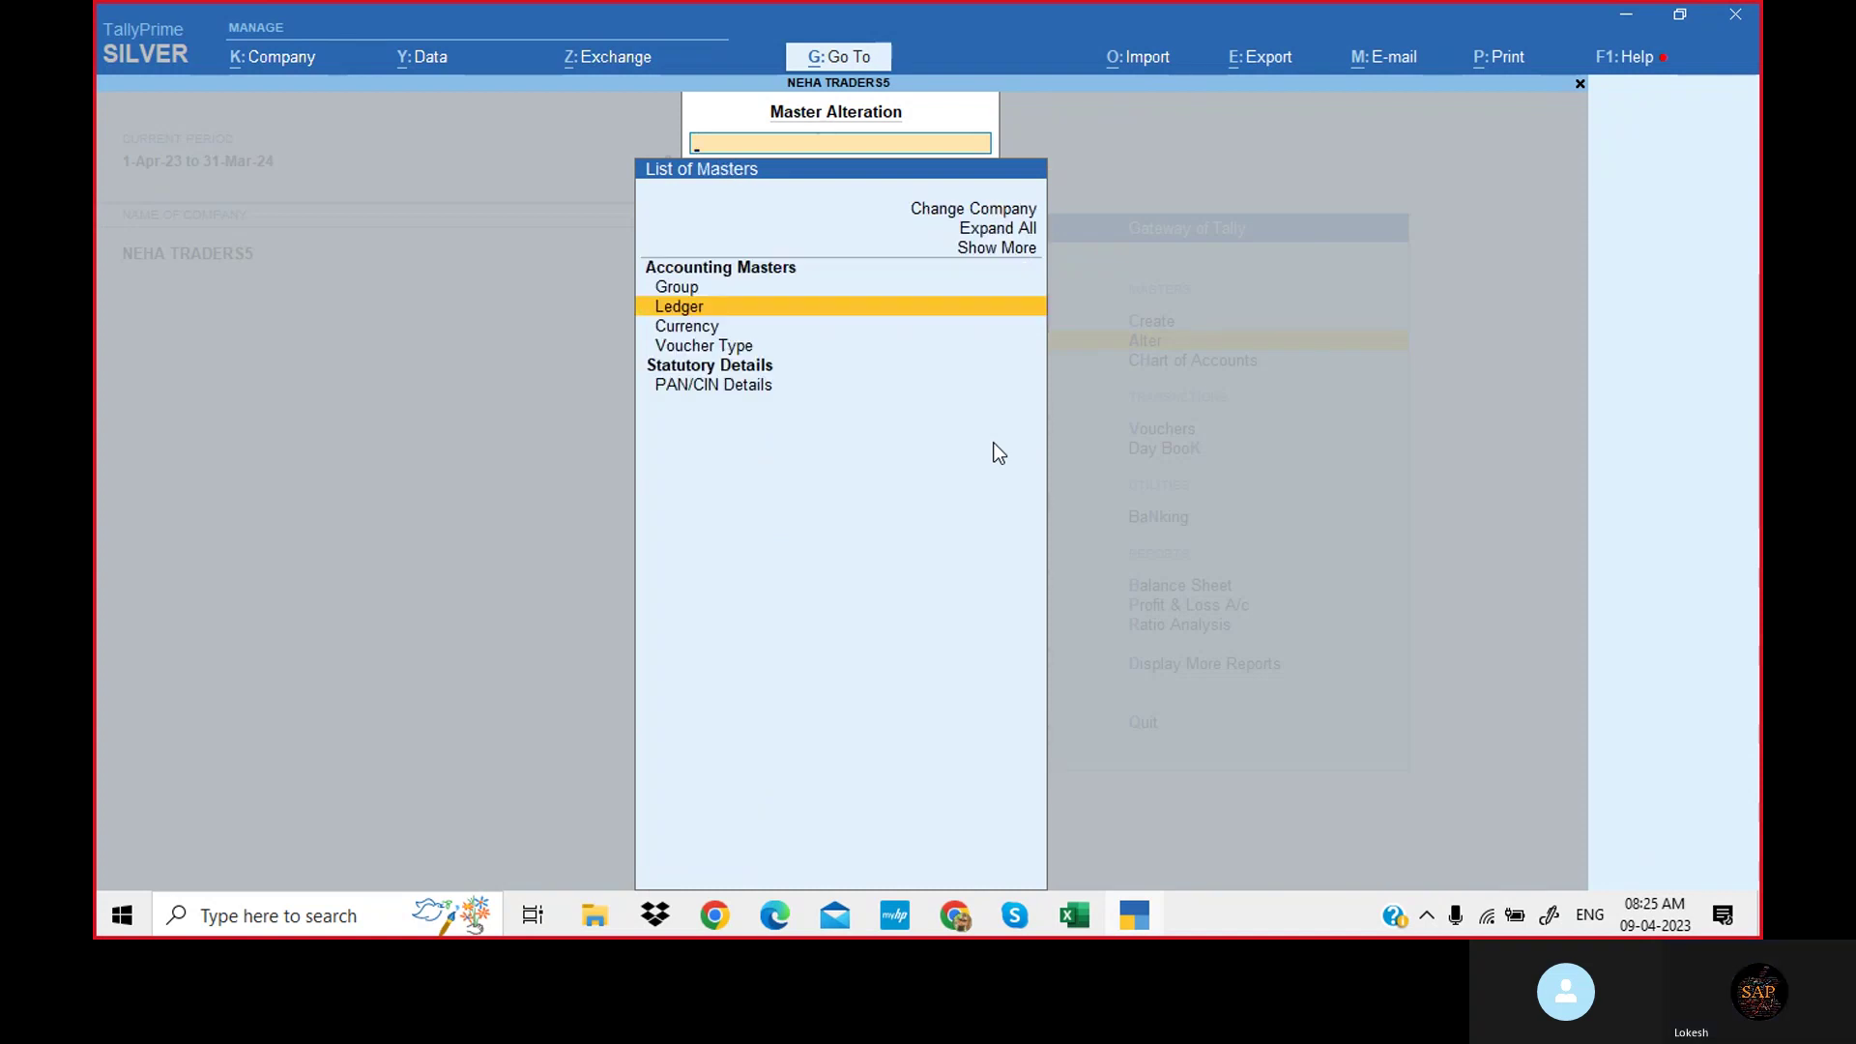
key("Down")
key("Down")
key("Return")
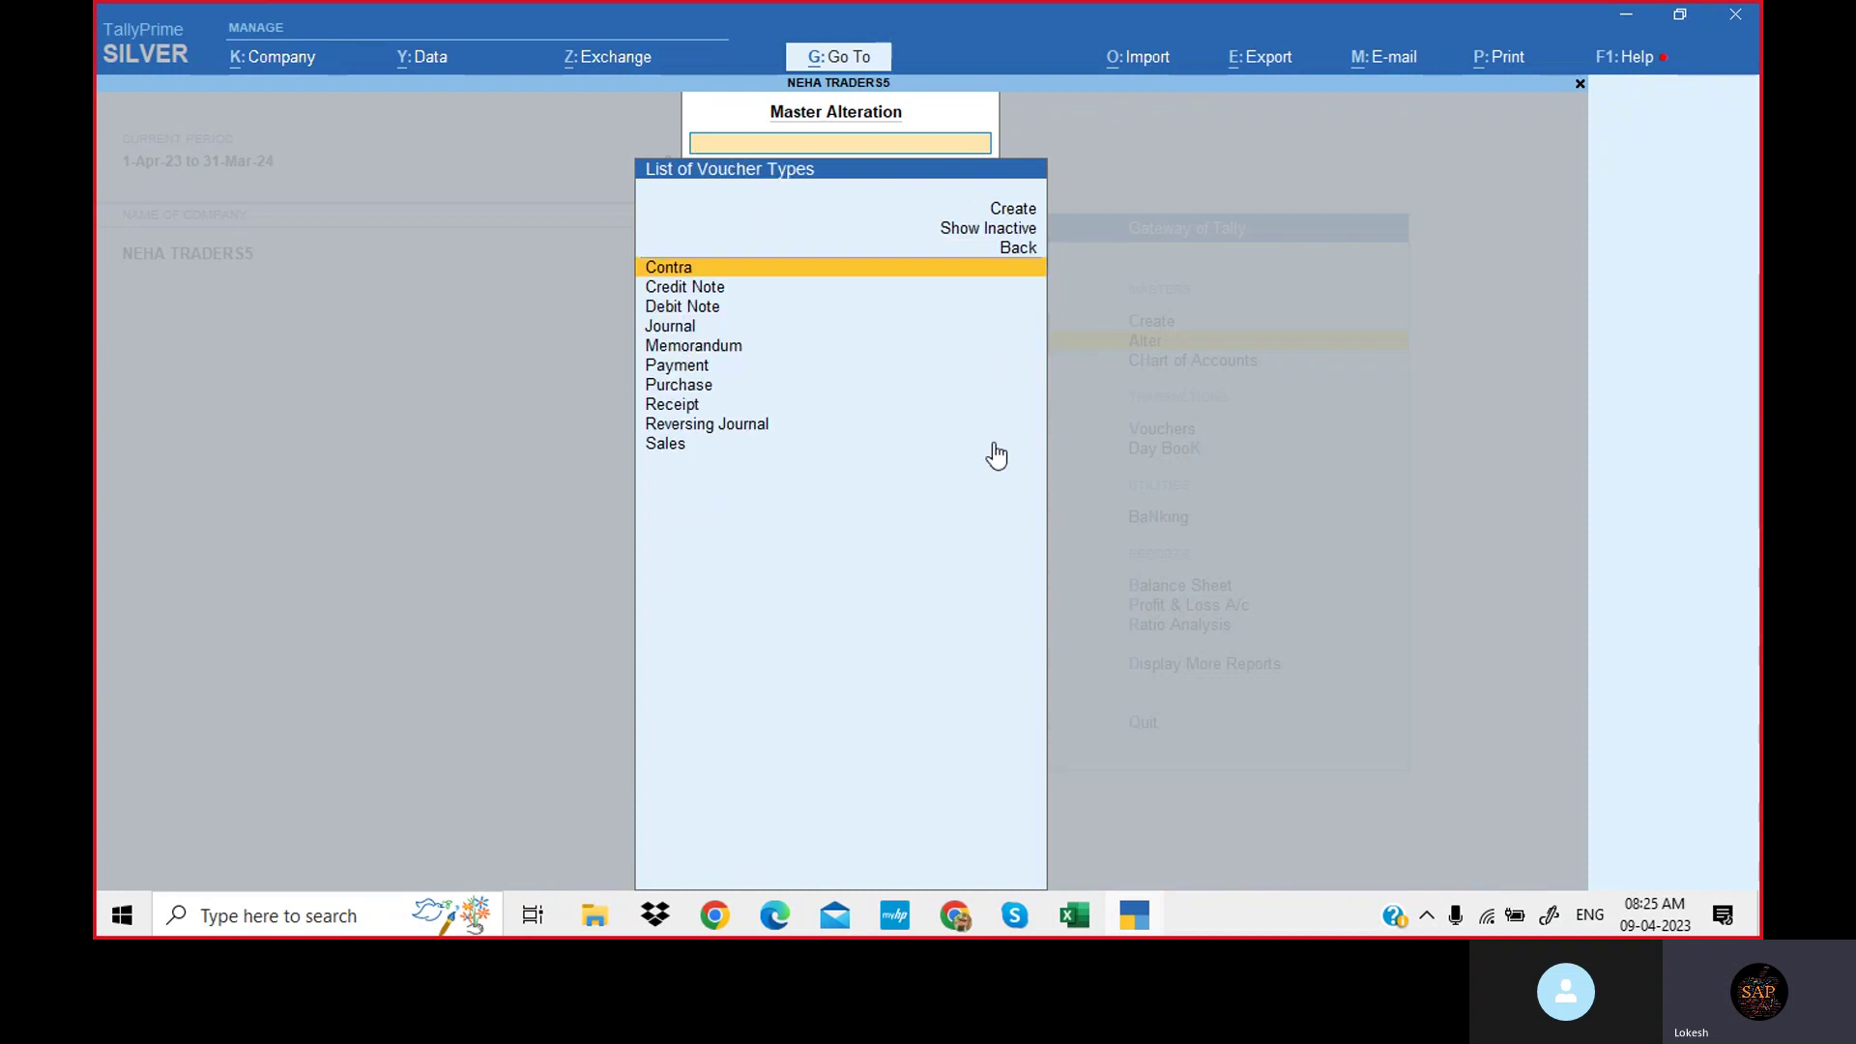
key("Up")
key("Up")
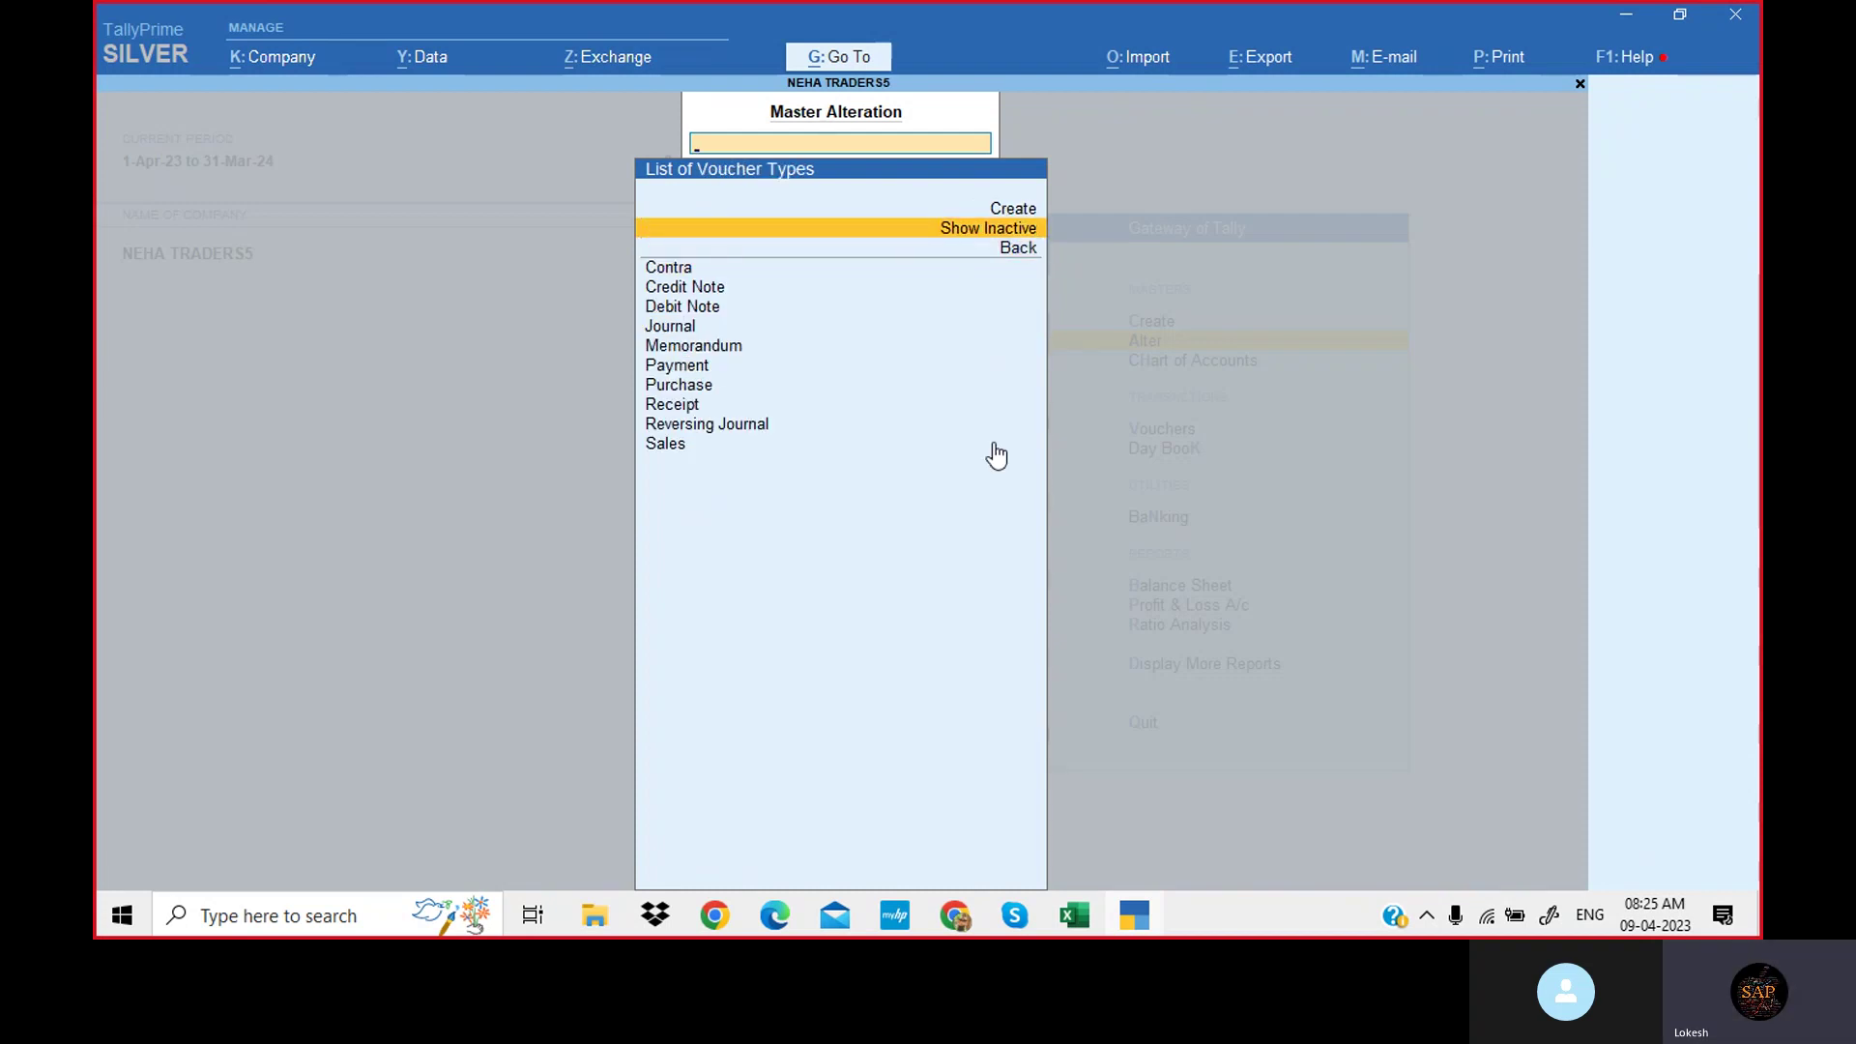
key("Return")
key("Down")
key("Down")
key("Down")
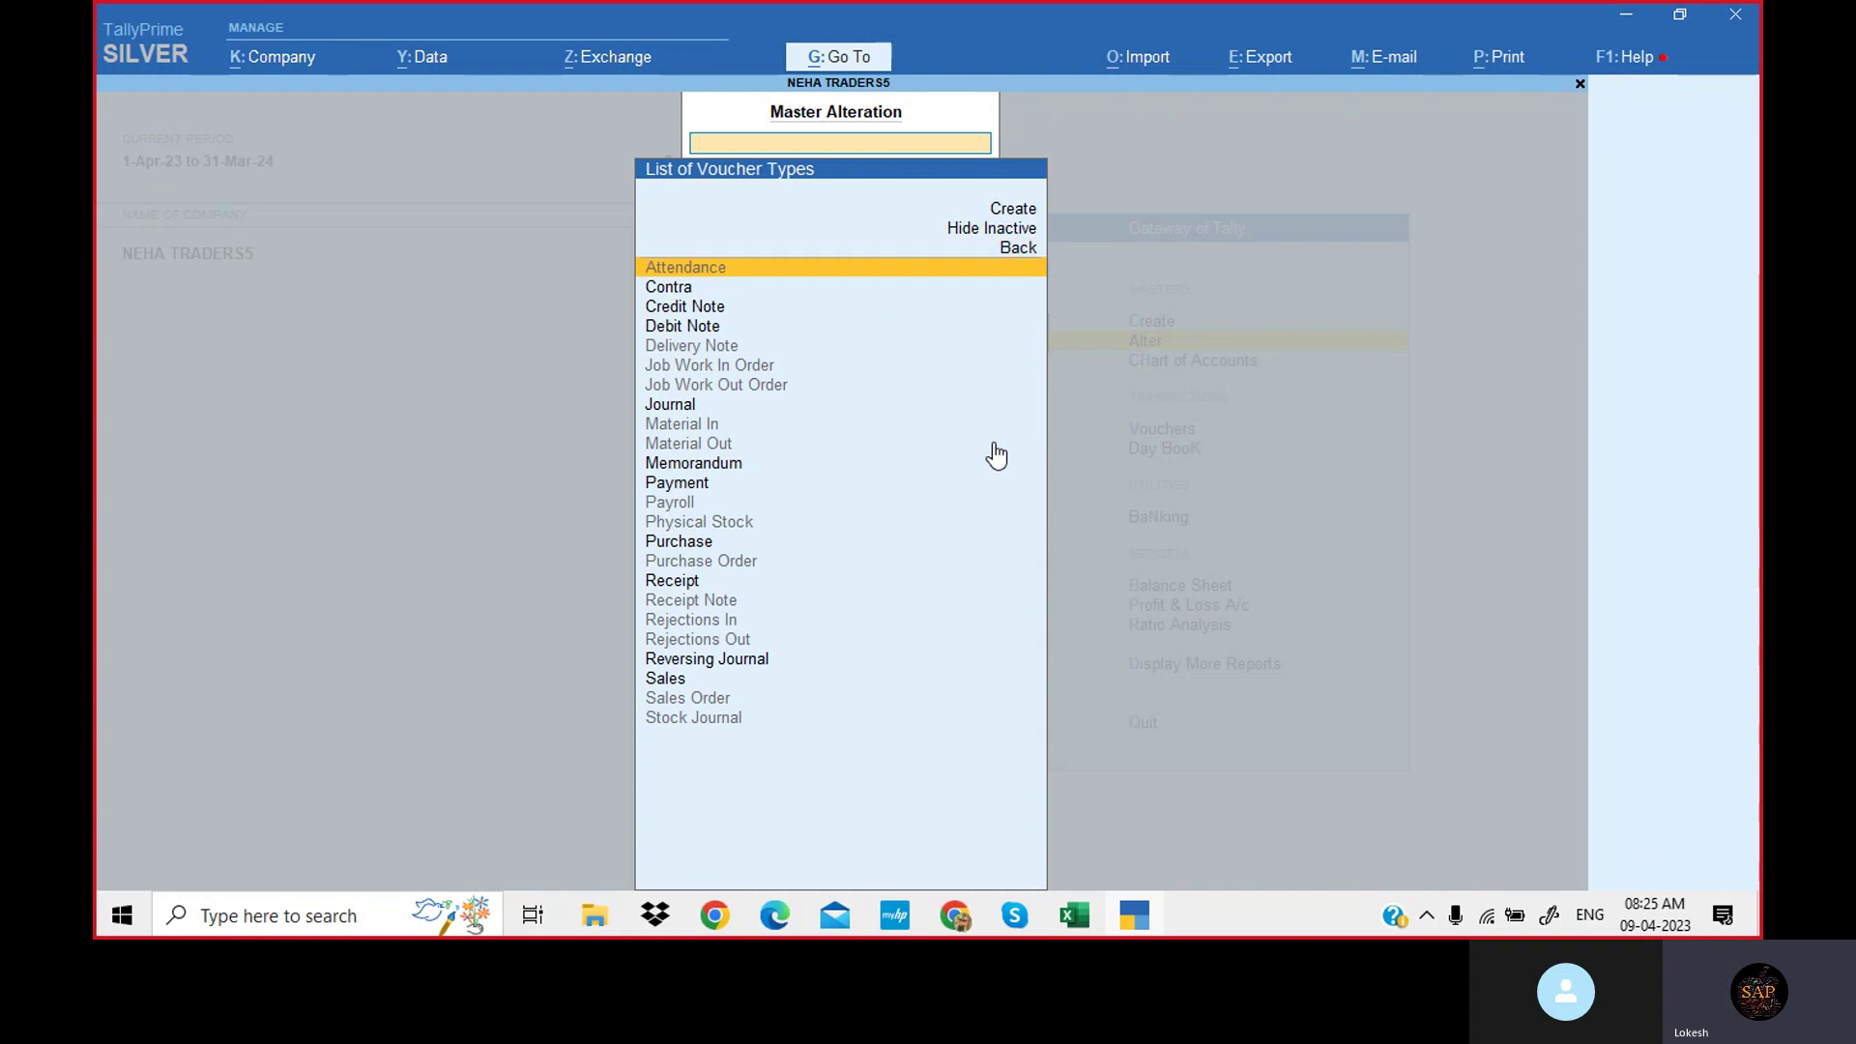
left_click(995, 456)
key("Down")
key("Down")
key("Down")
key("Down")
key("Down")
key("Down")
key("Down")
key("Down")
key("Down")
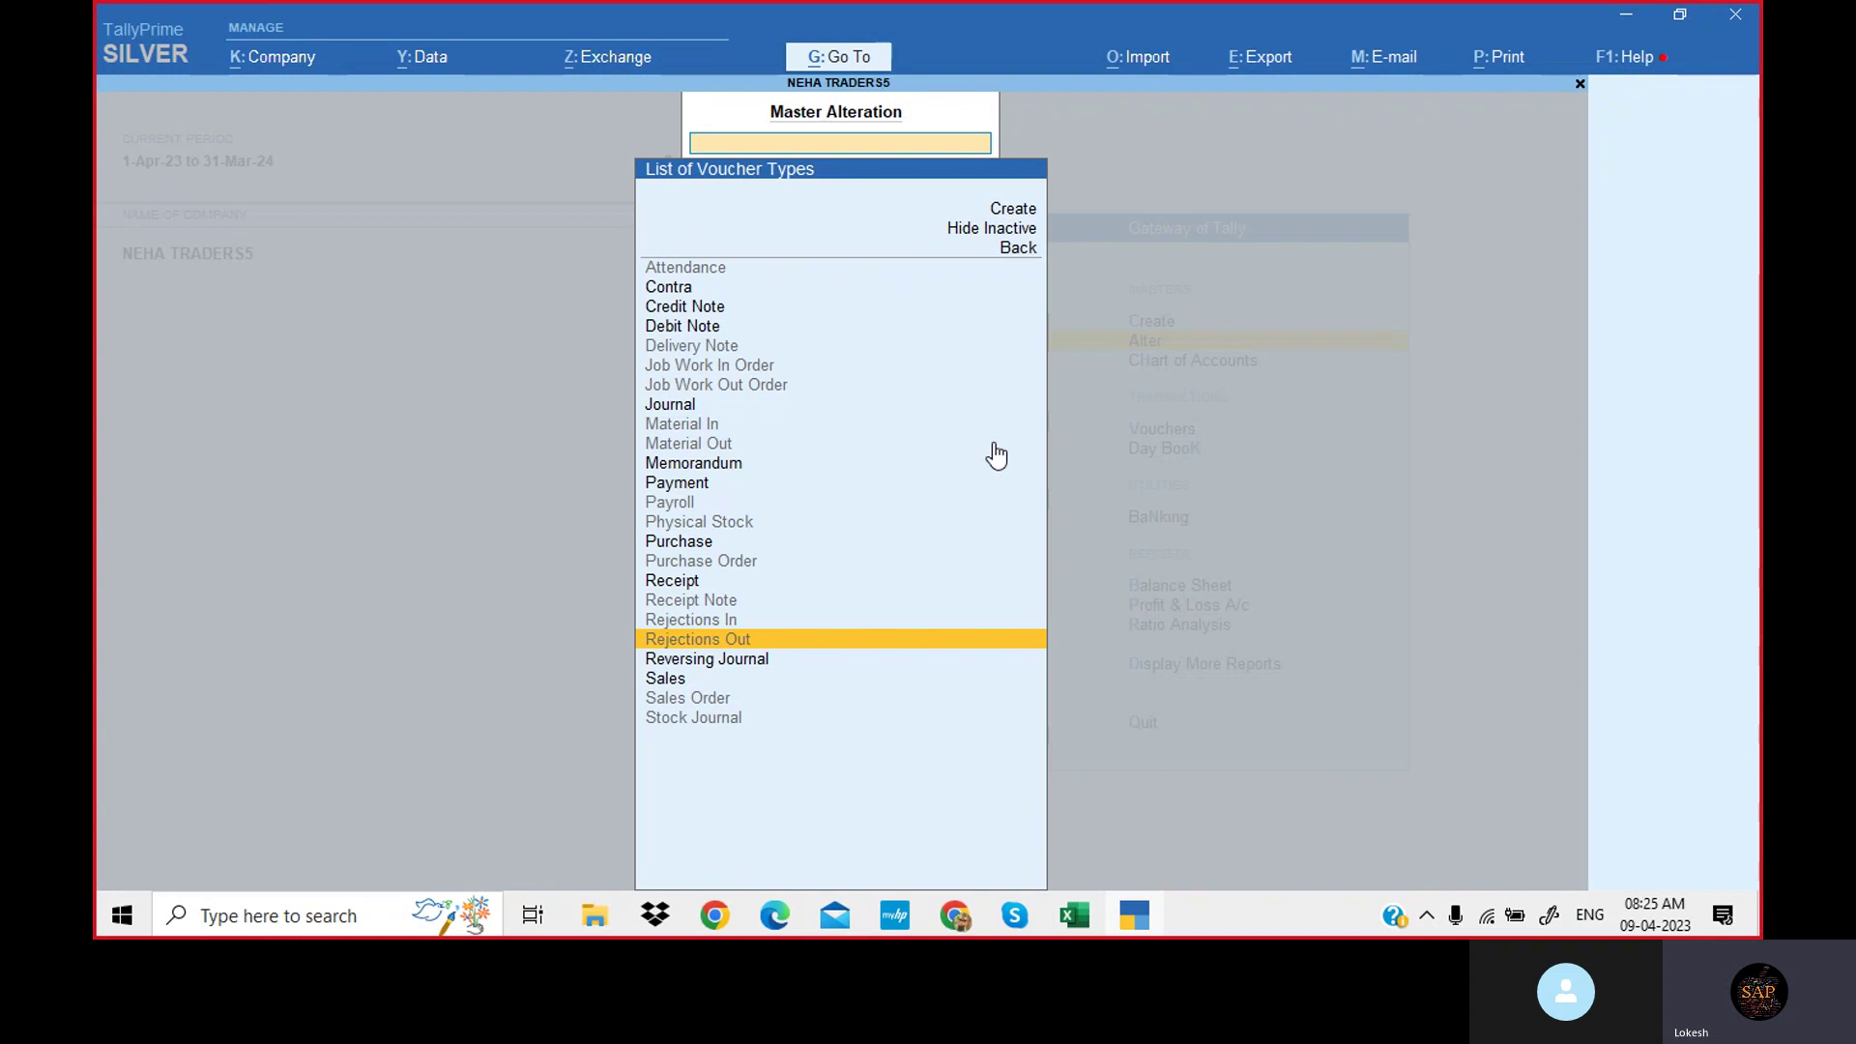
key("Escape")
key("Escape")
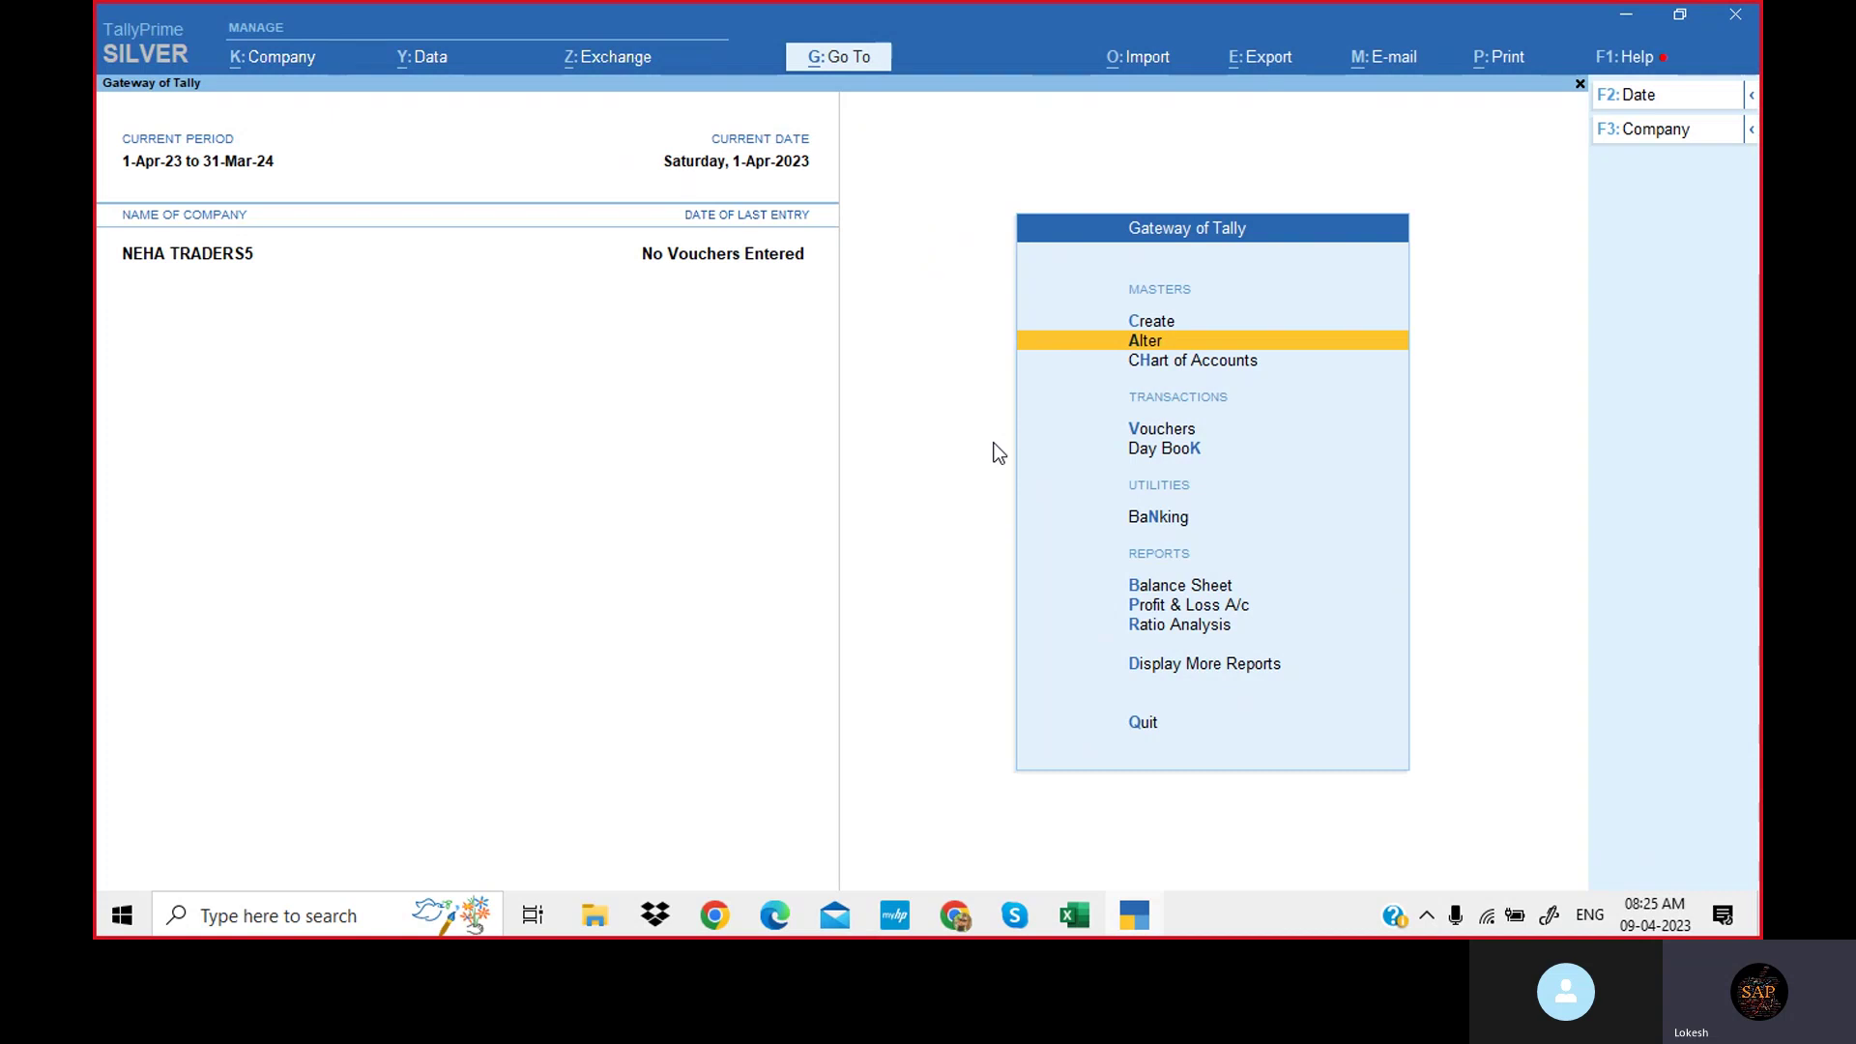
Open a Ledger Creation form from Create, quitting and reopening it once.
key("Up")
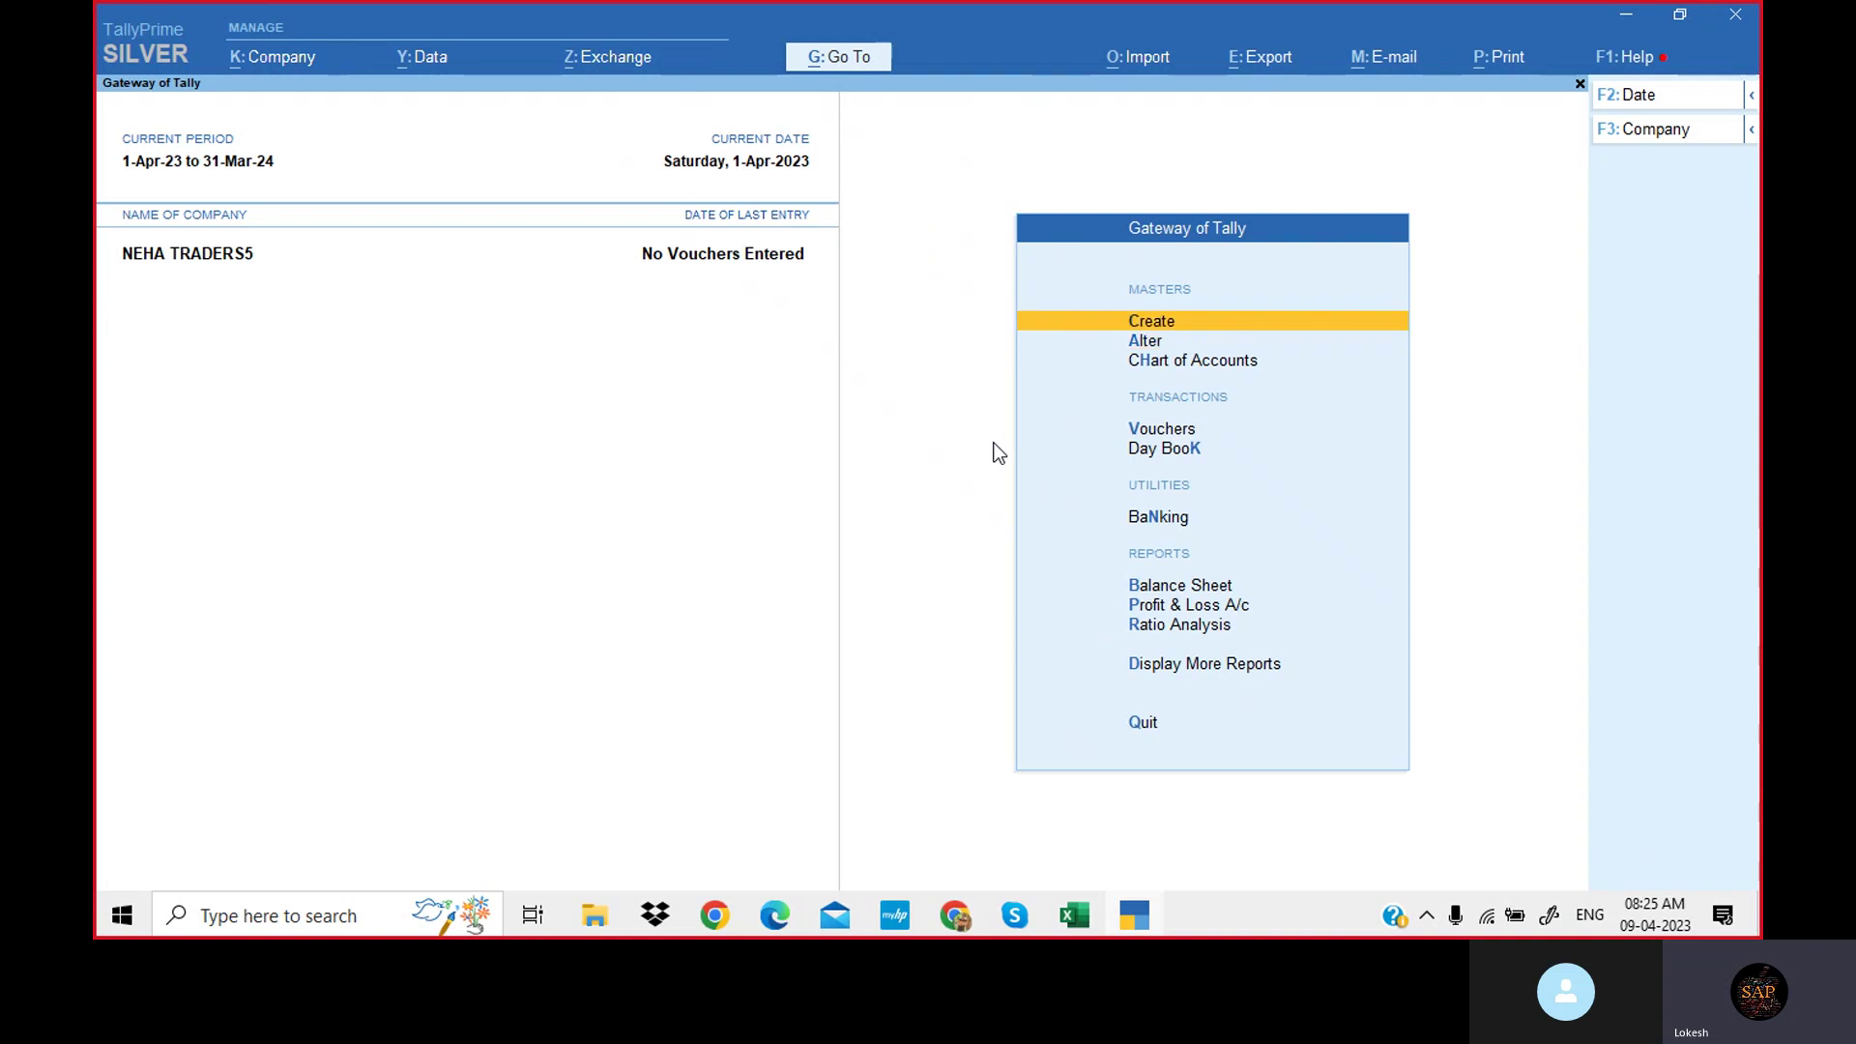
key("Return")
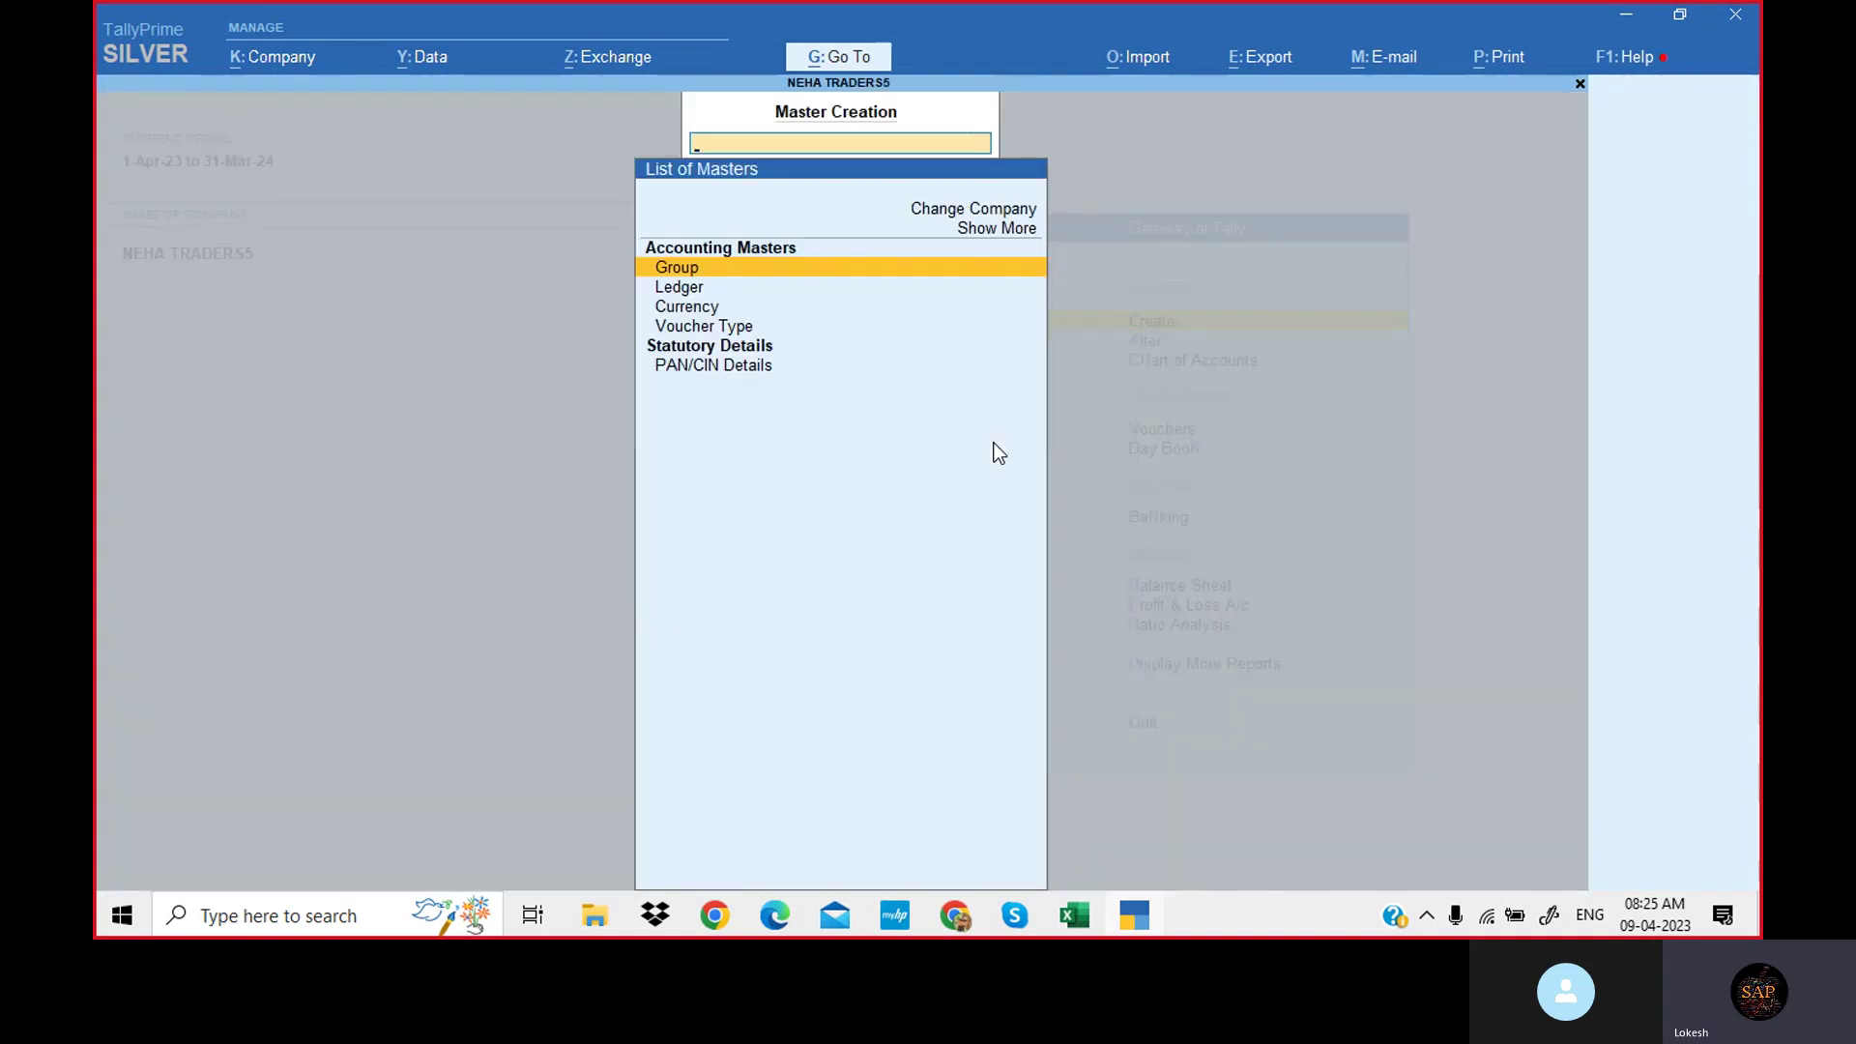
key("Down")
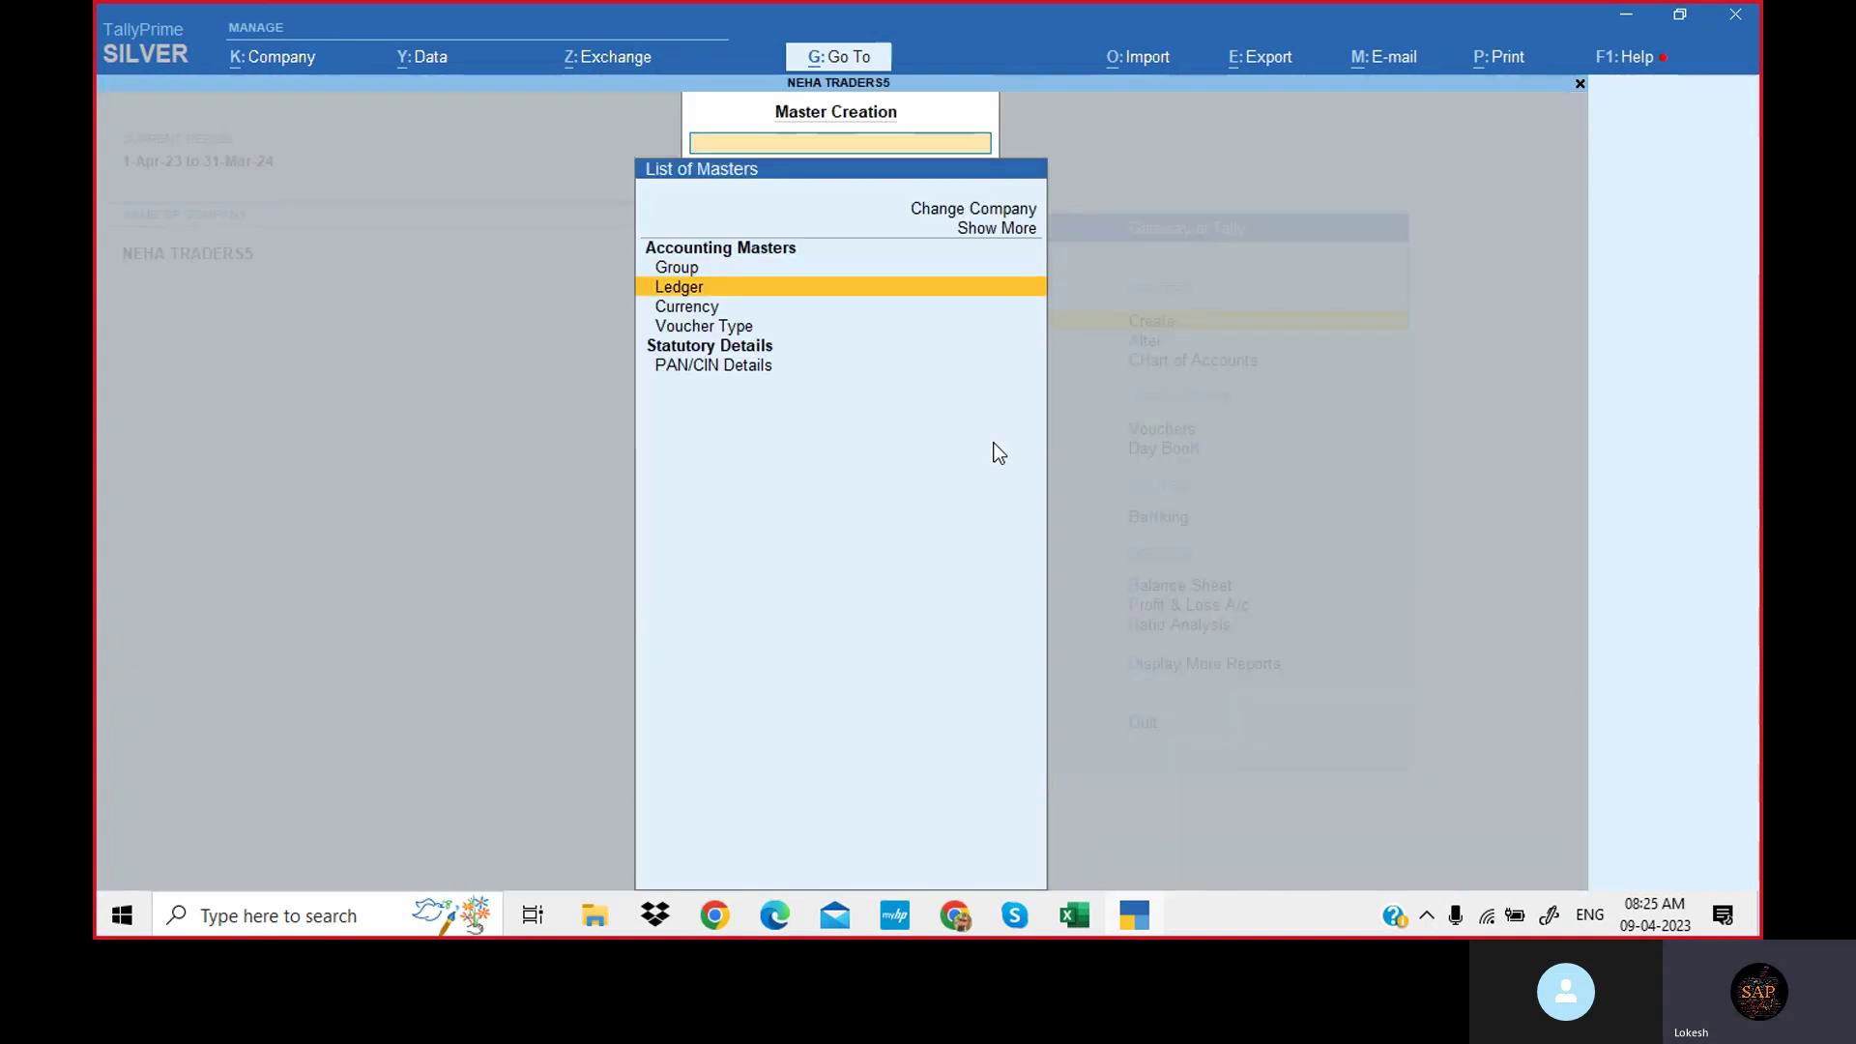
key("Return")
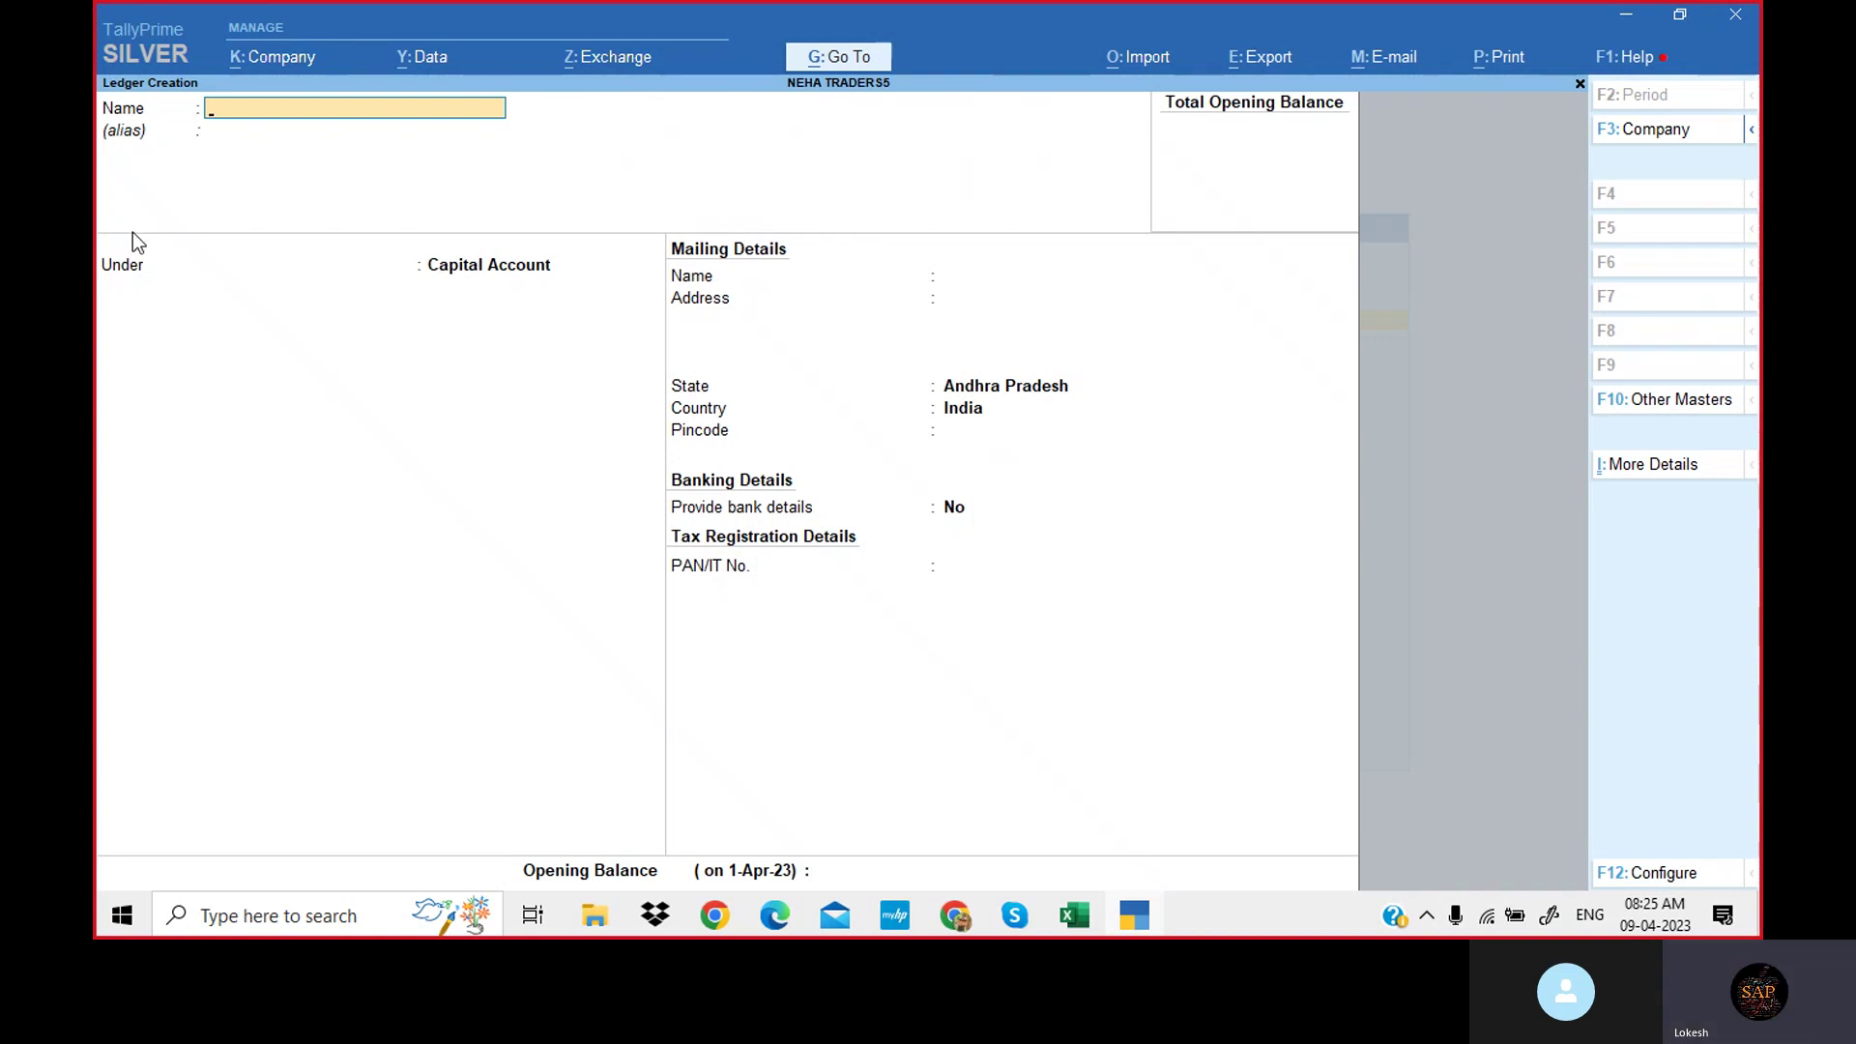
key("Escape")
key("Return")
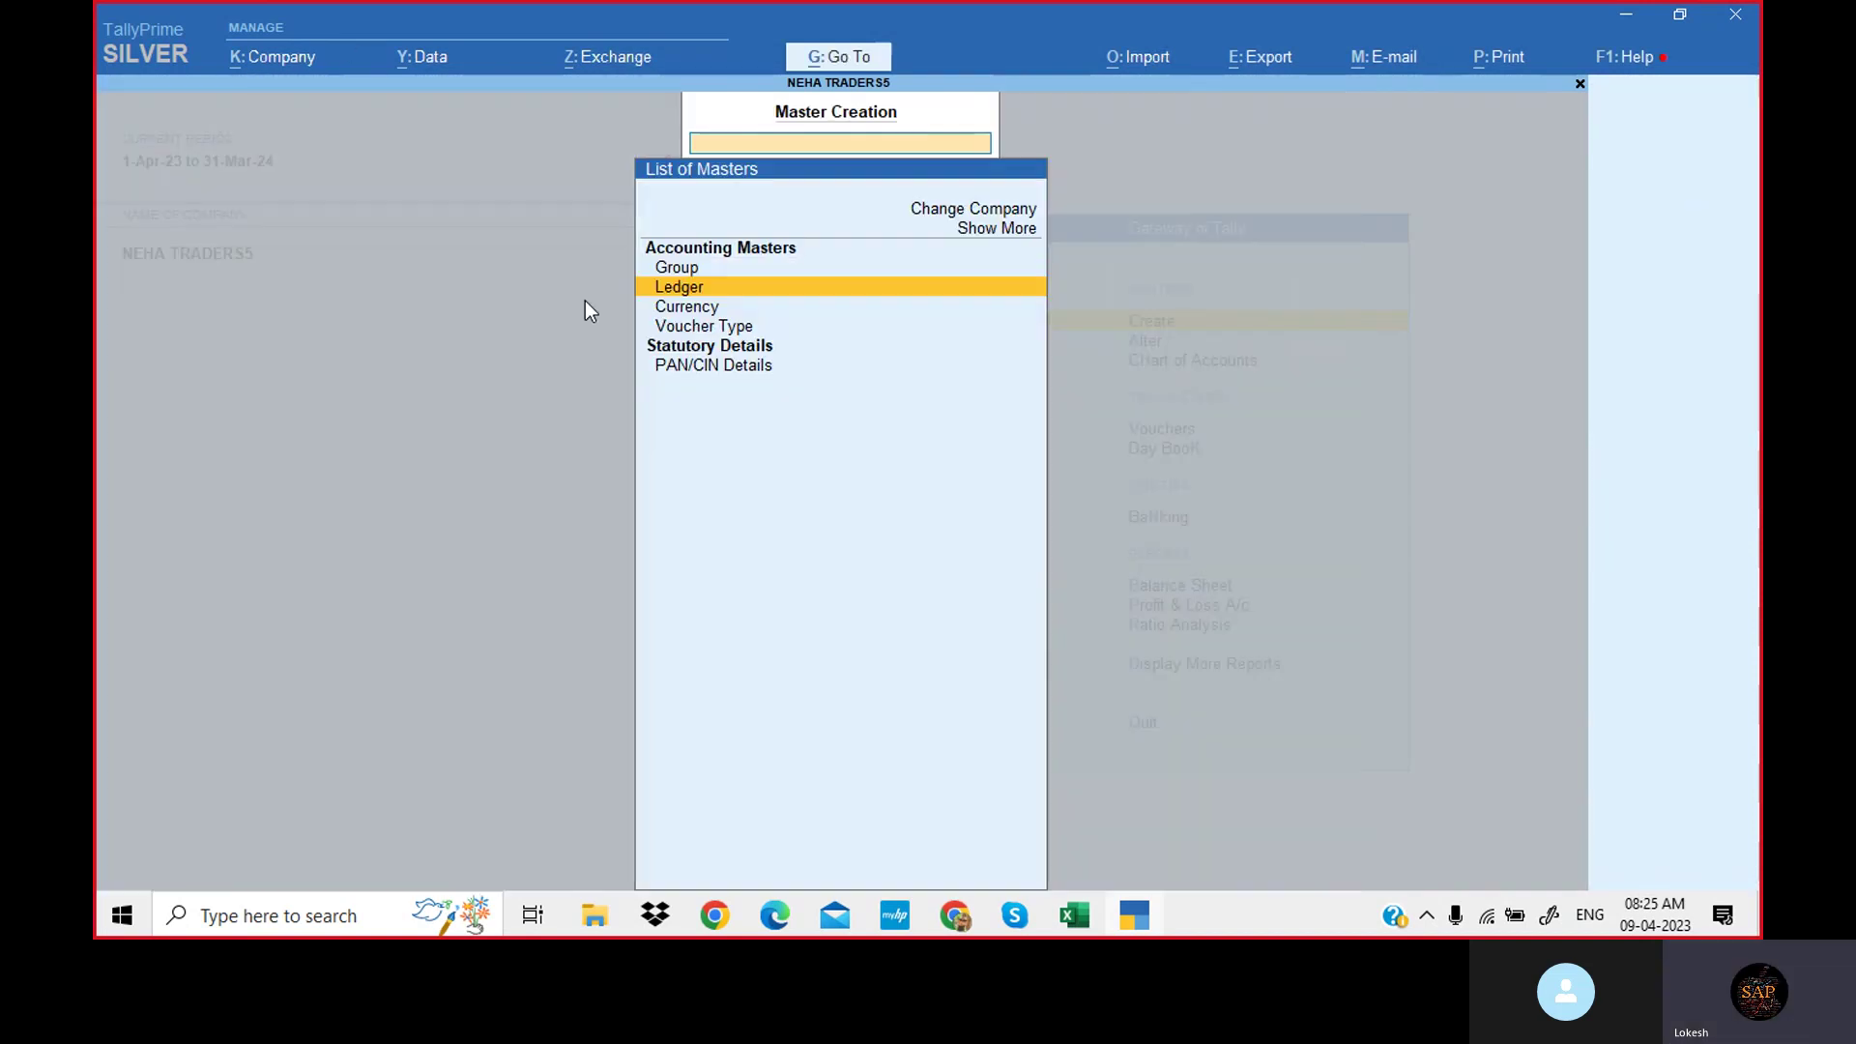
key("Escape")
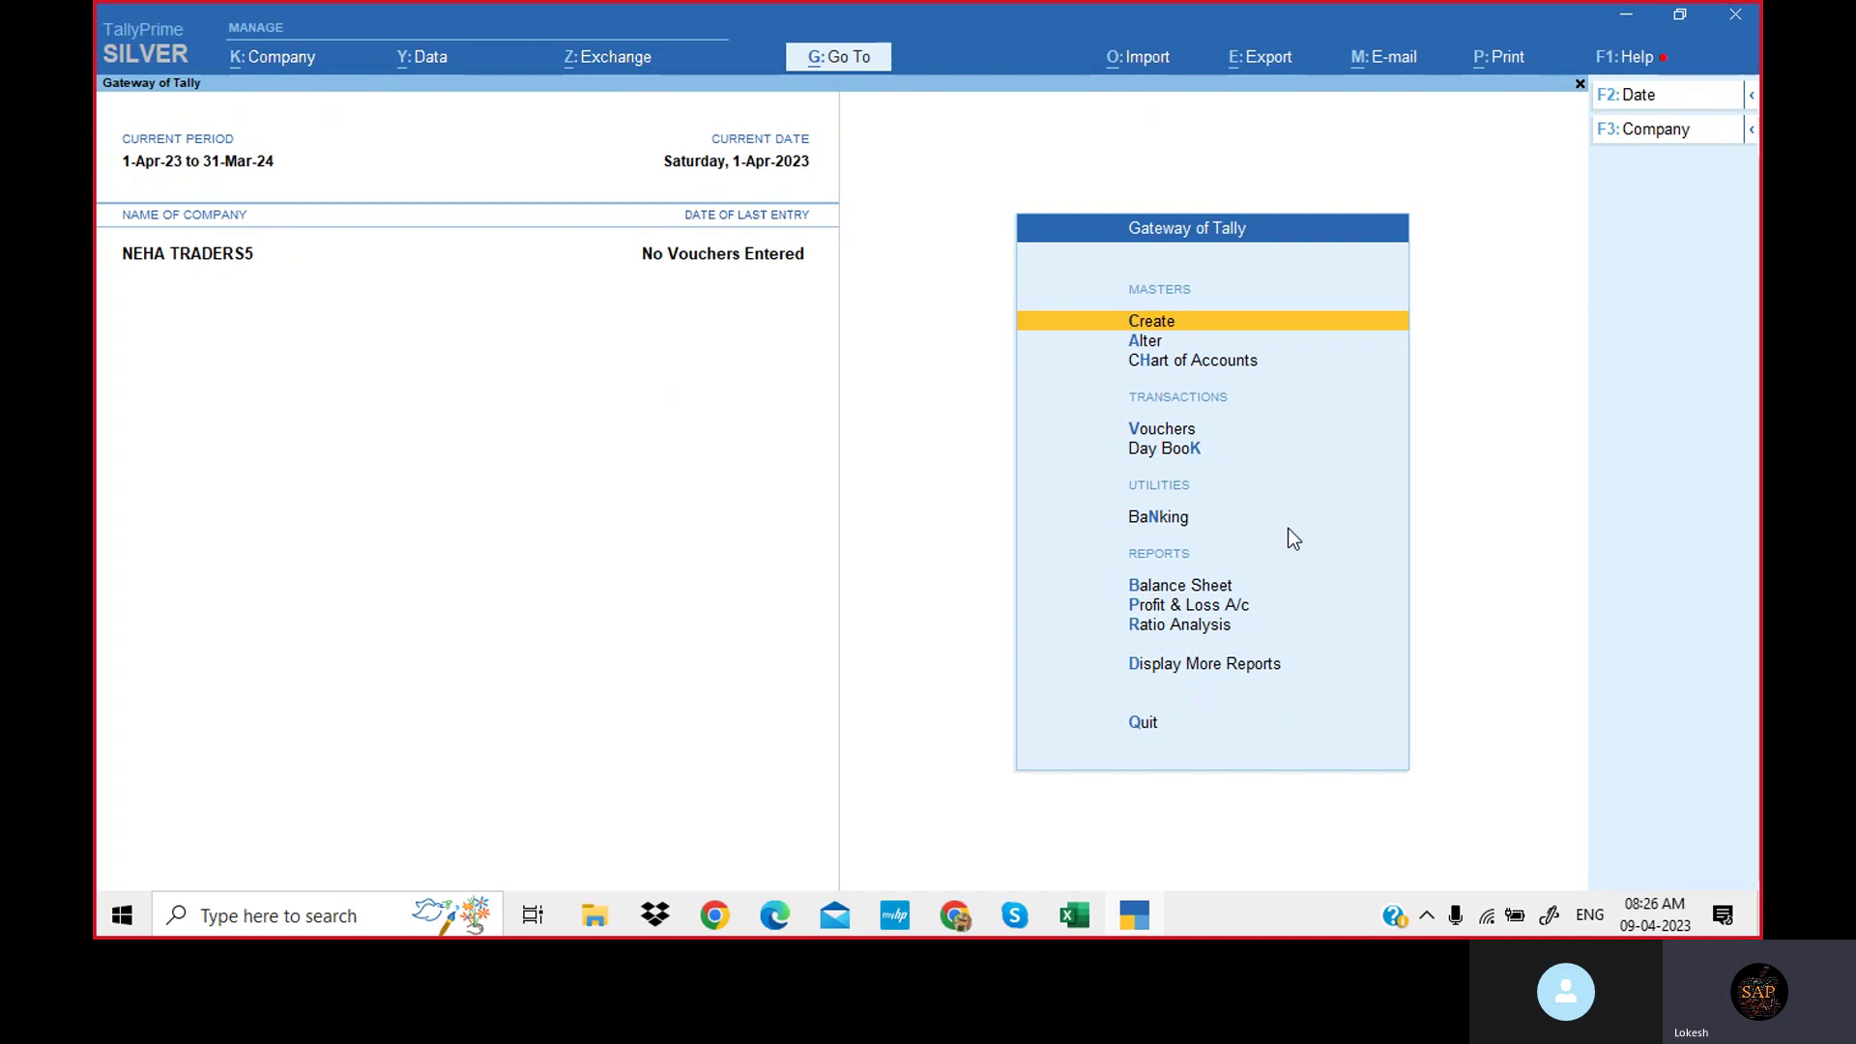
key("Return")
key("Down")
key("Return")
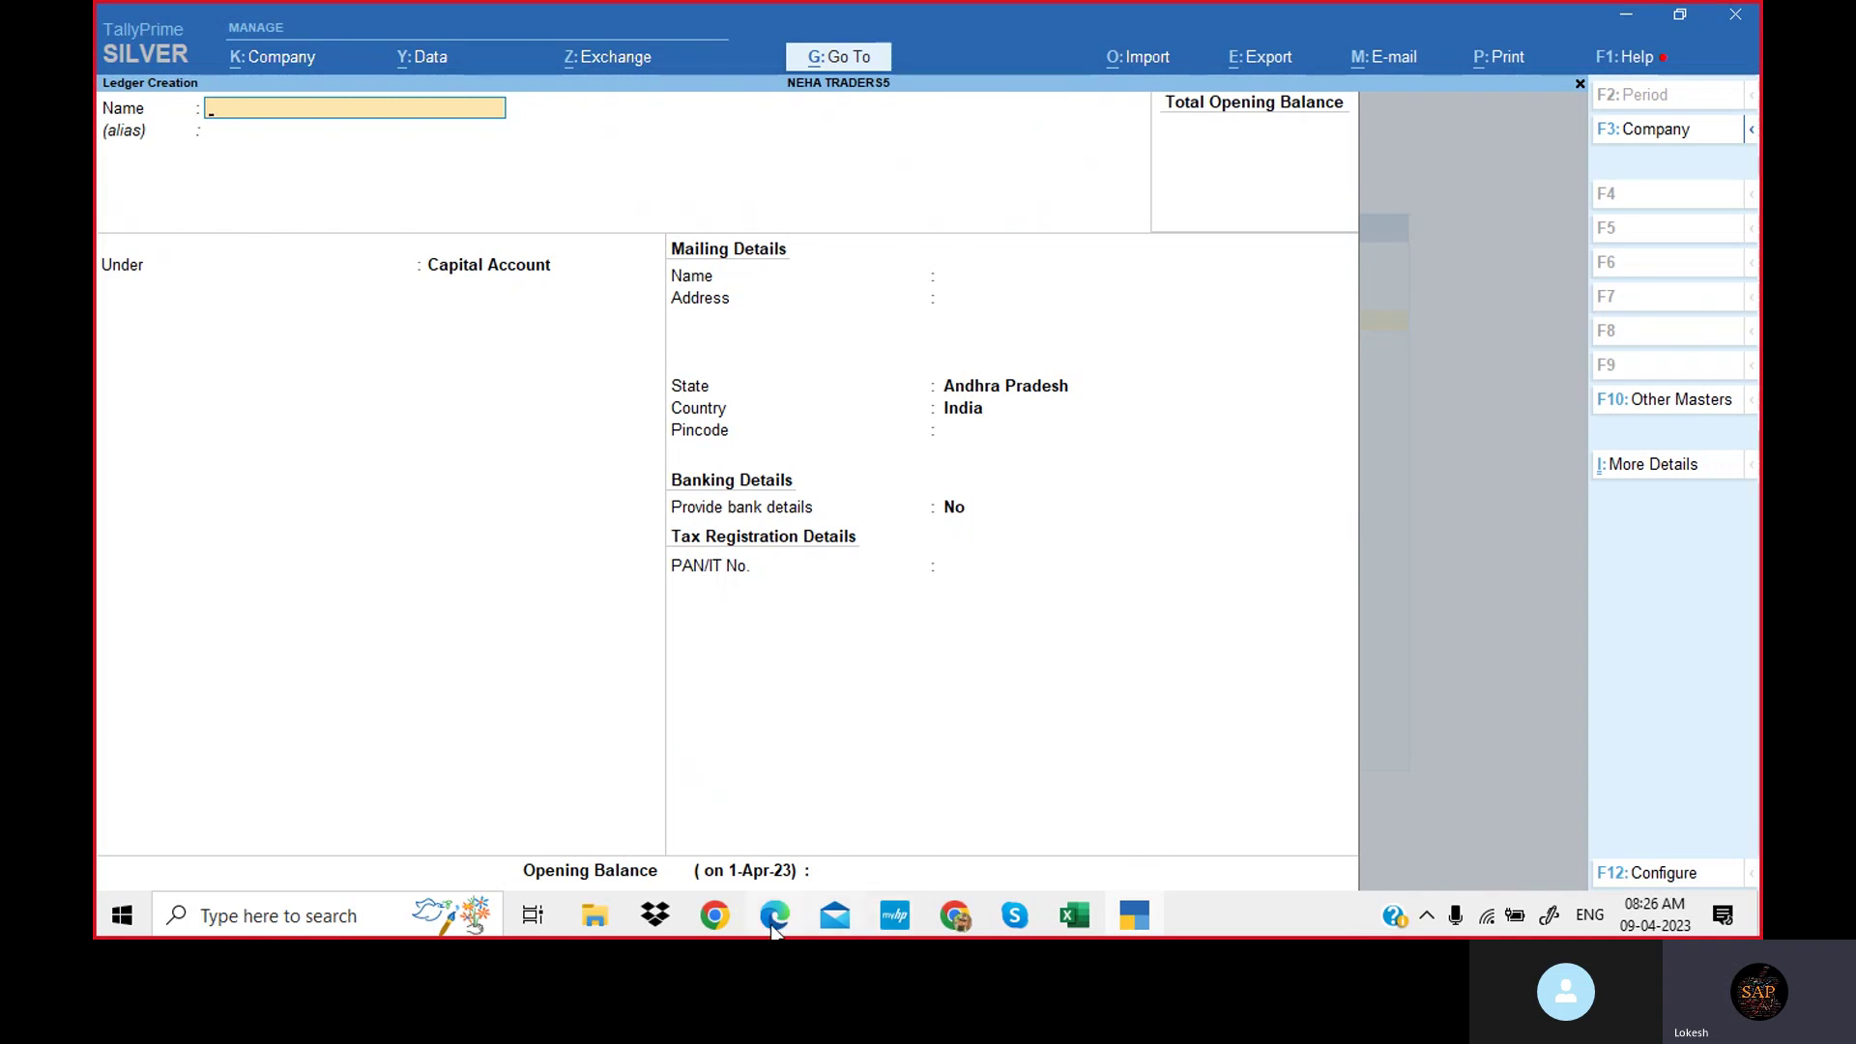
Select and copy the word Capital from item 1 of the Edge PDF.
left_click(774, 923)
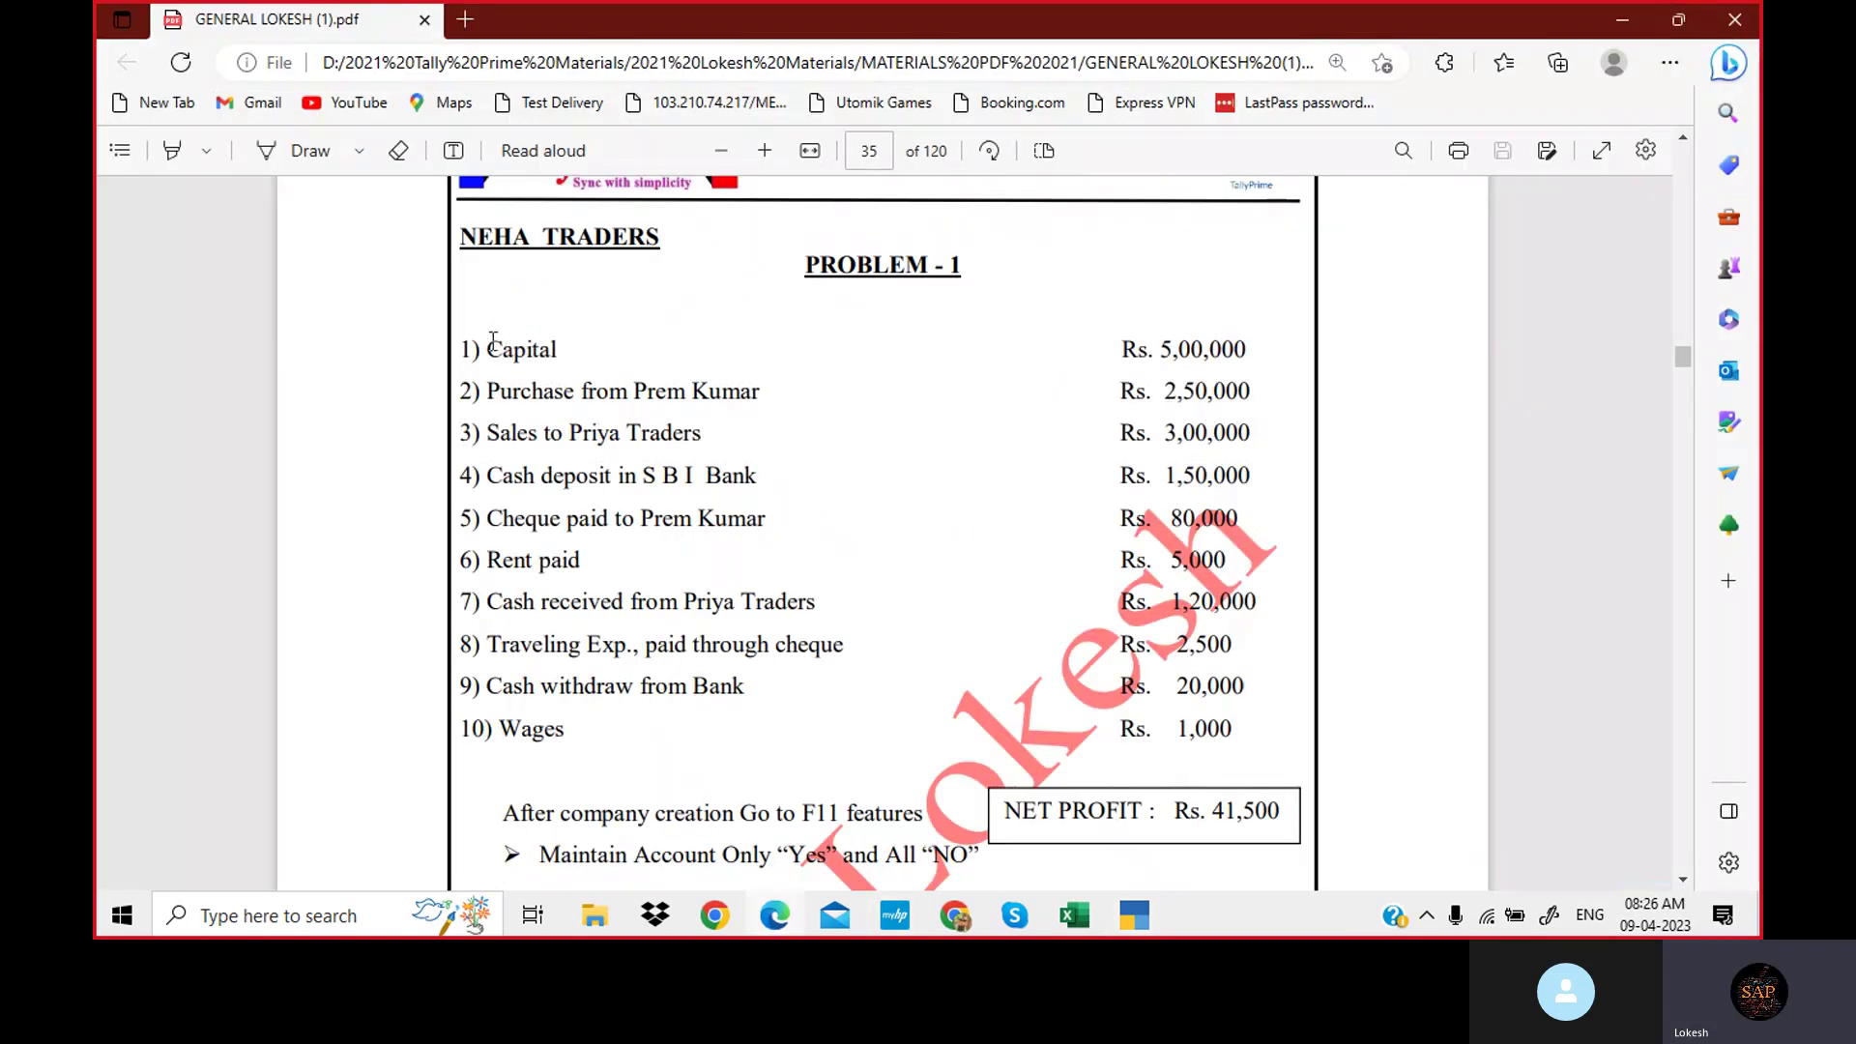
left_click_drag(486, 346, 560, 343)
key("ctrl+c")
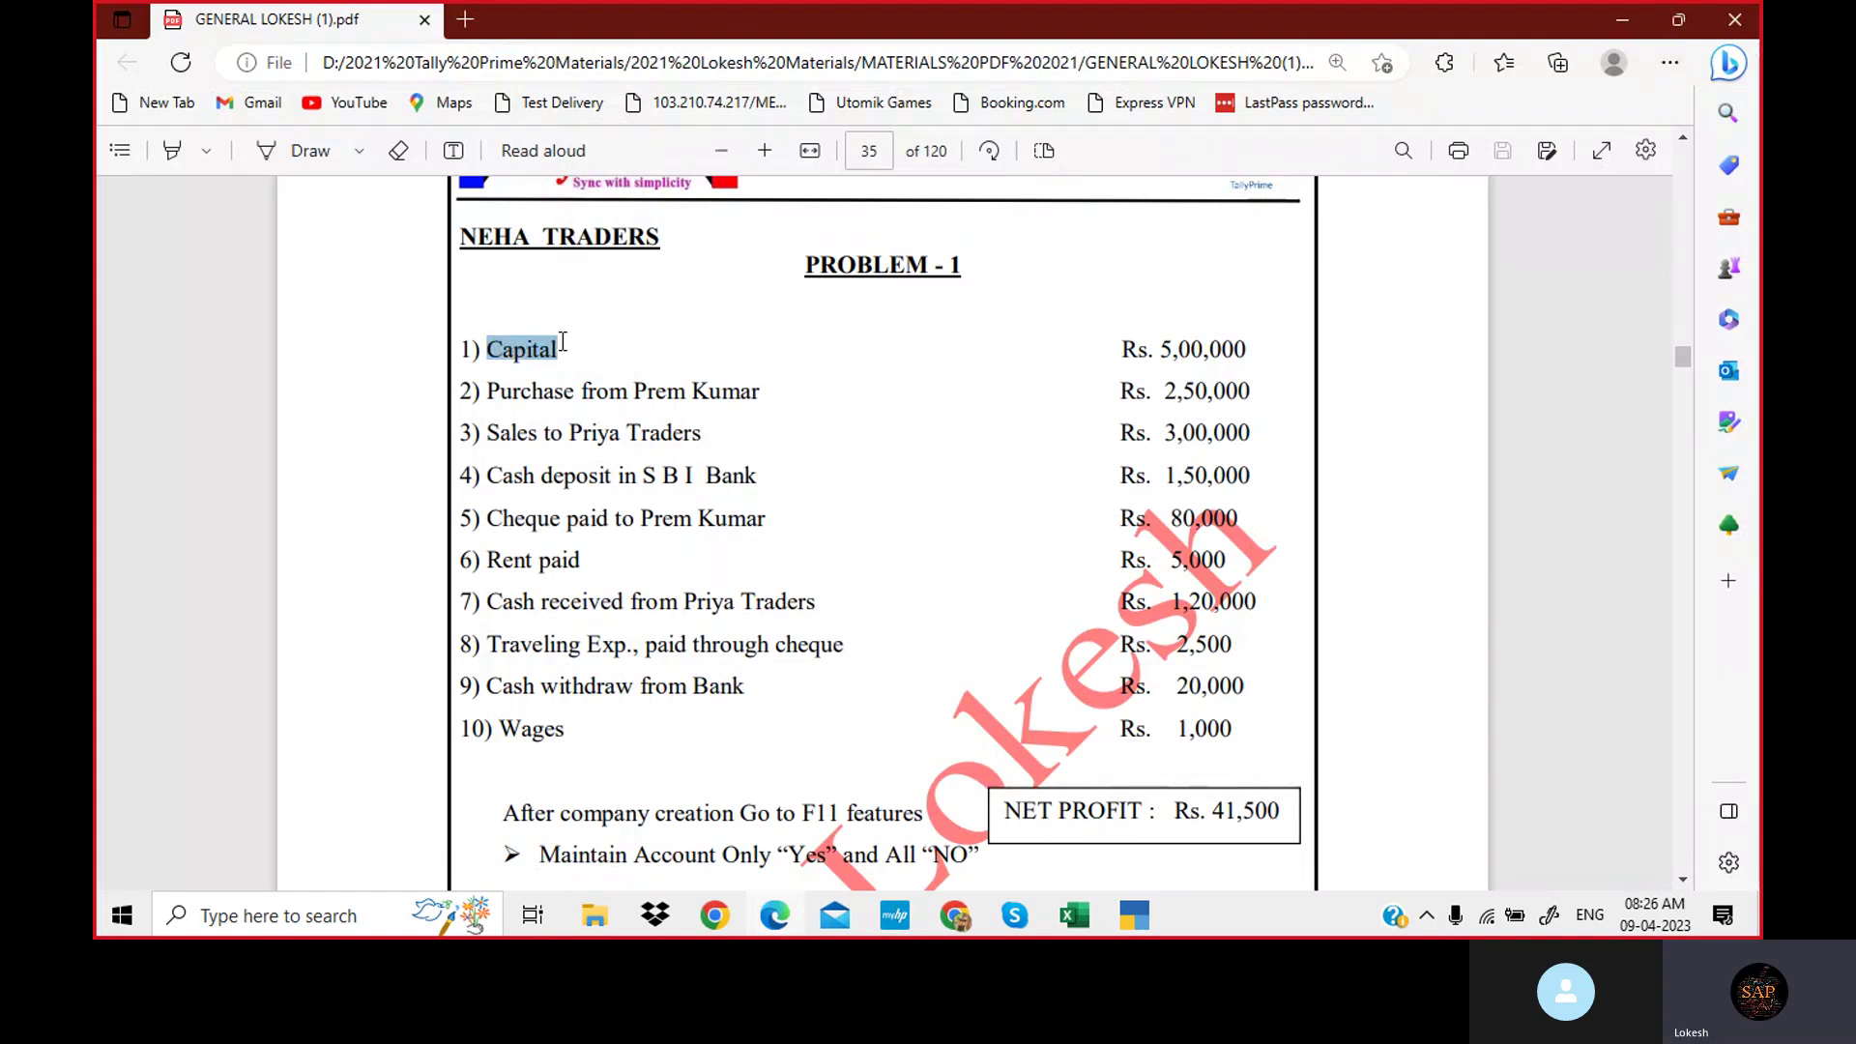
Paste Capital as the ledger name, choose Capital Account via 'Ca', and save.
left_click(1136, 915)
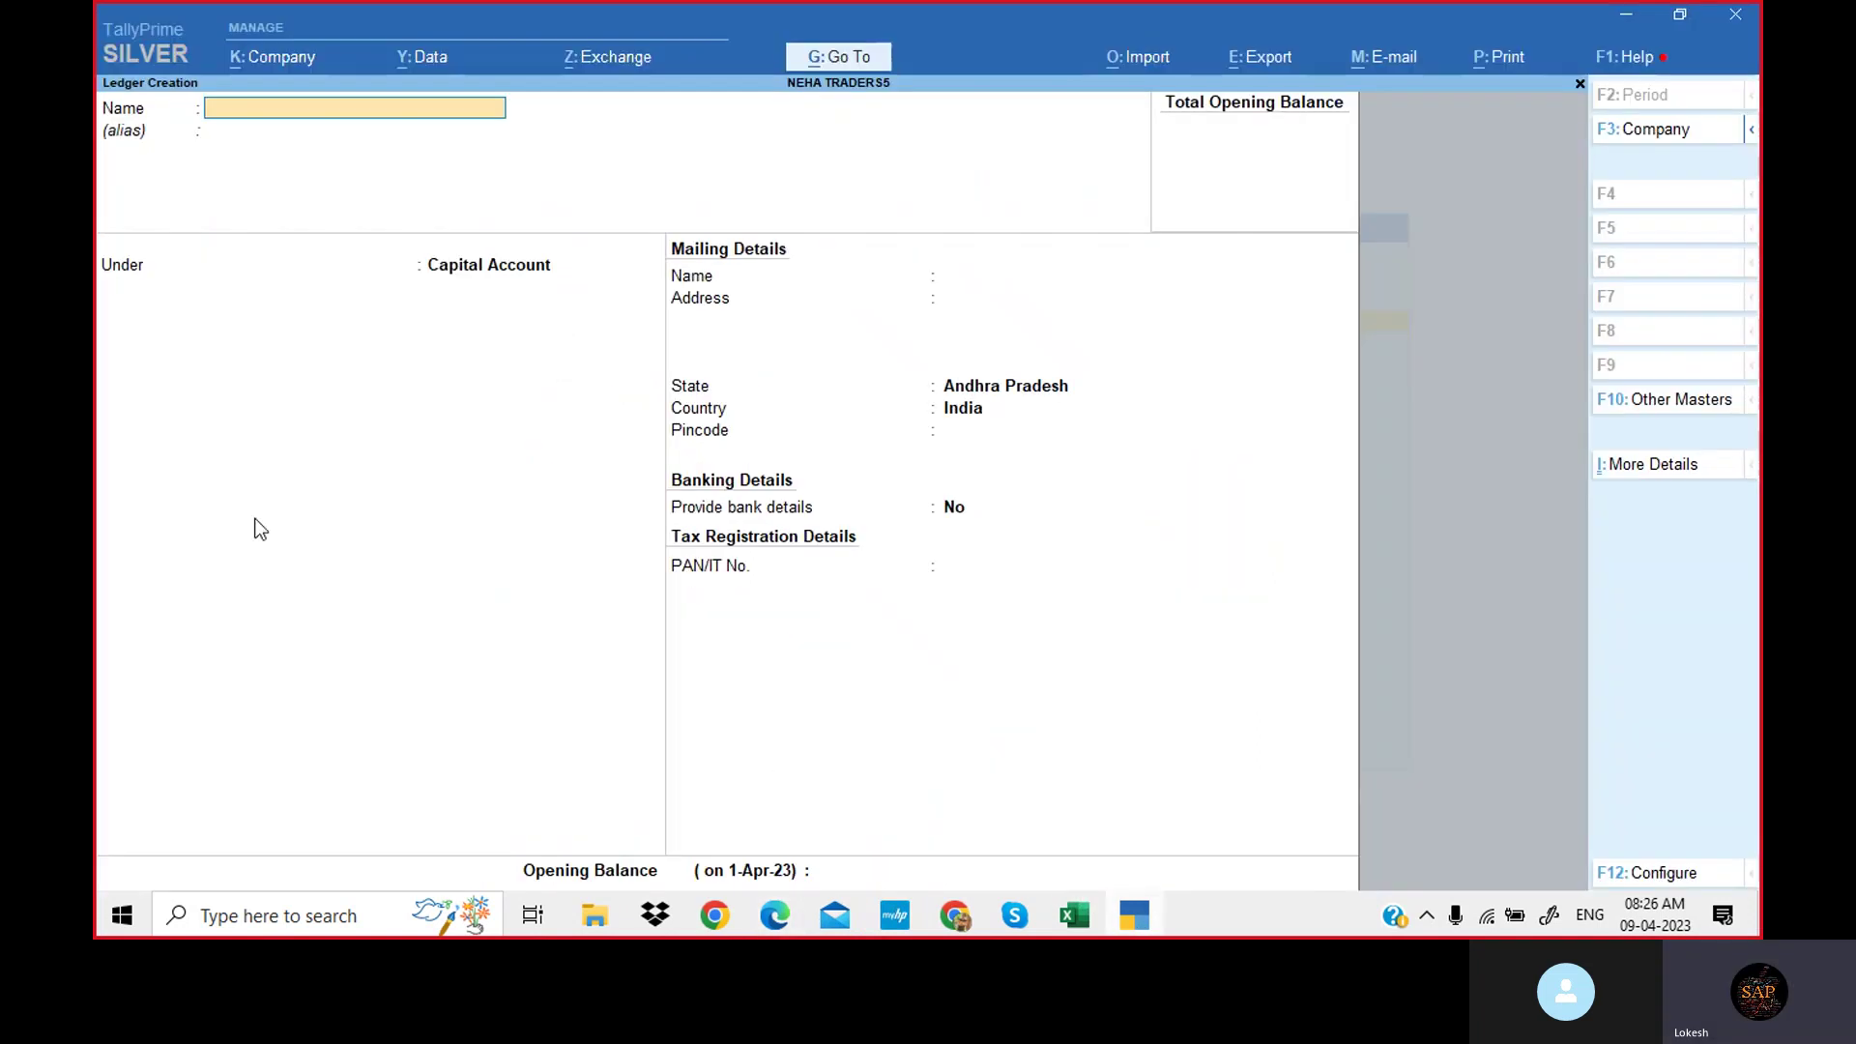
key("ctrl+v")
key("Return")
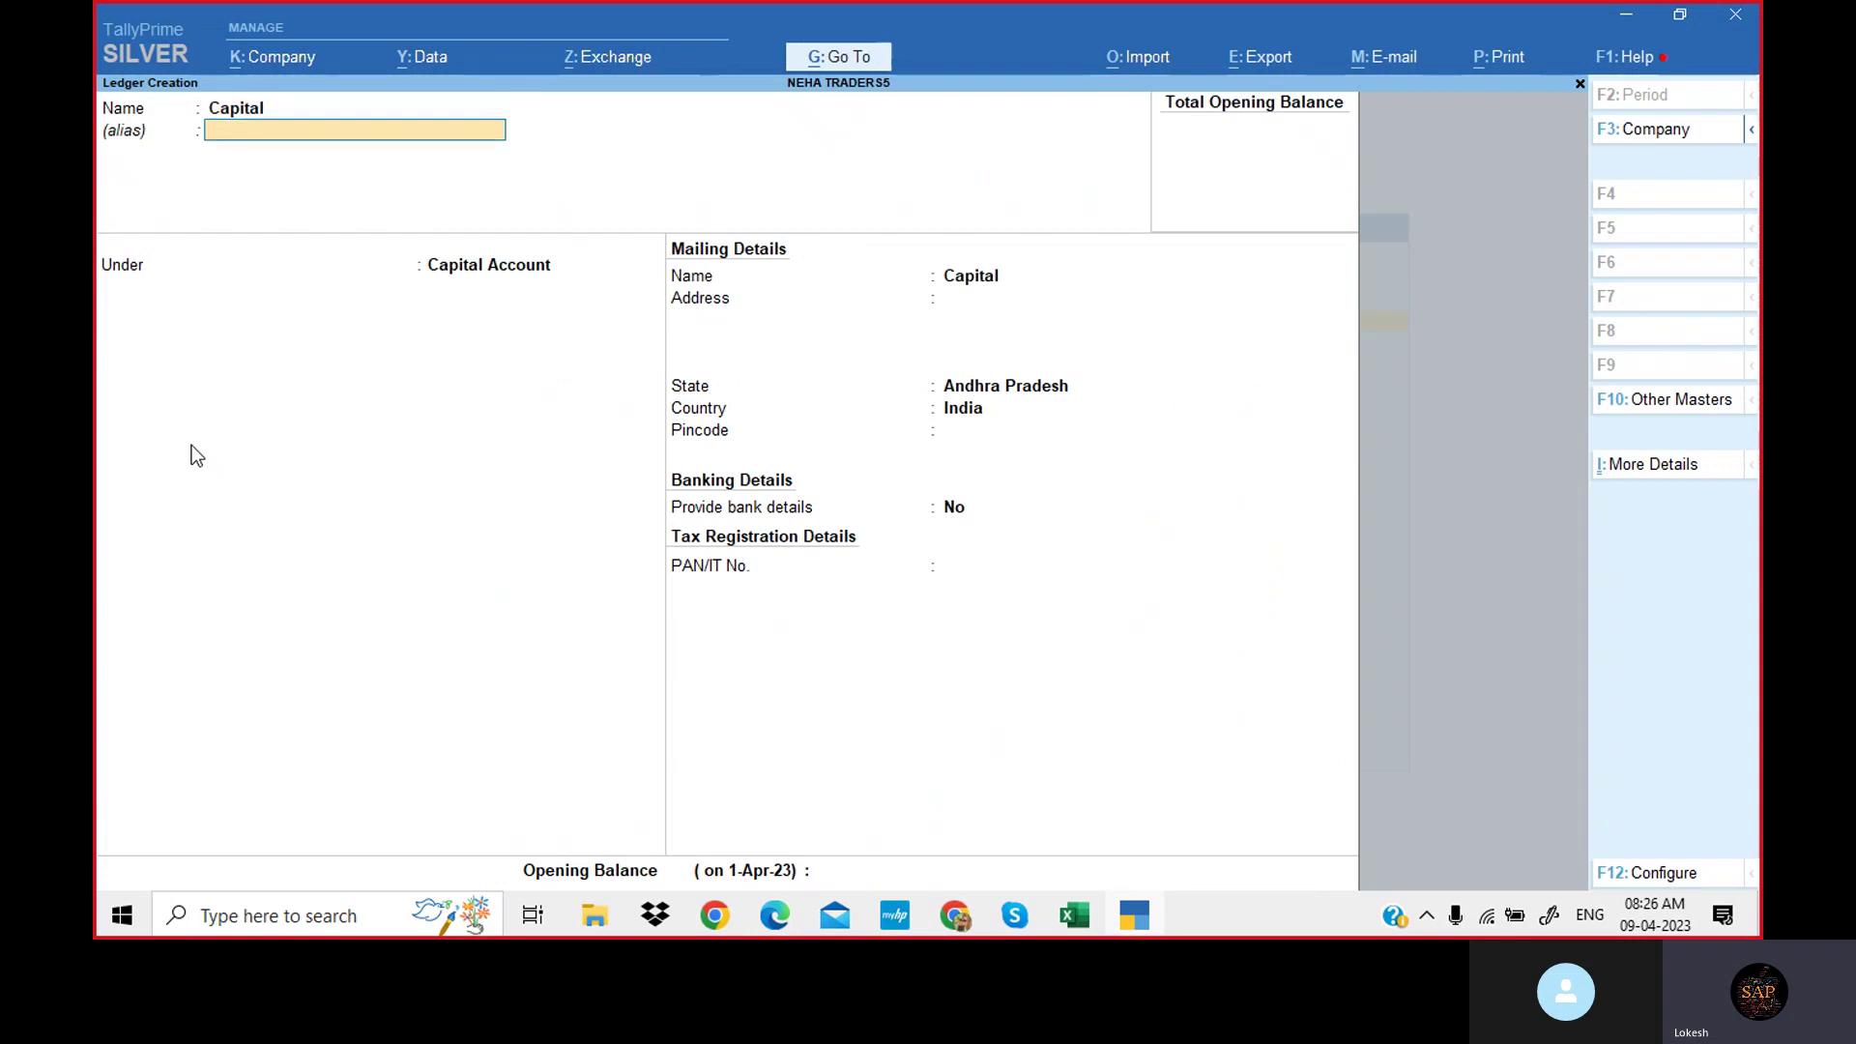
key("Return")
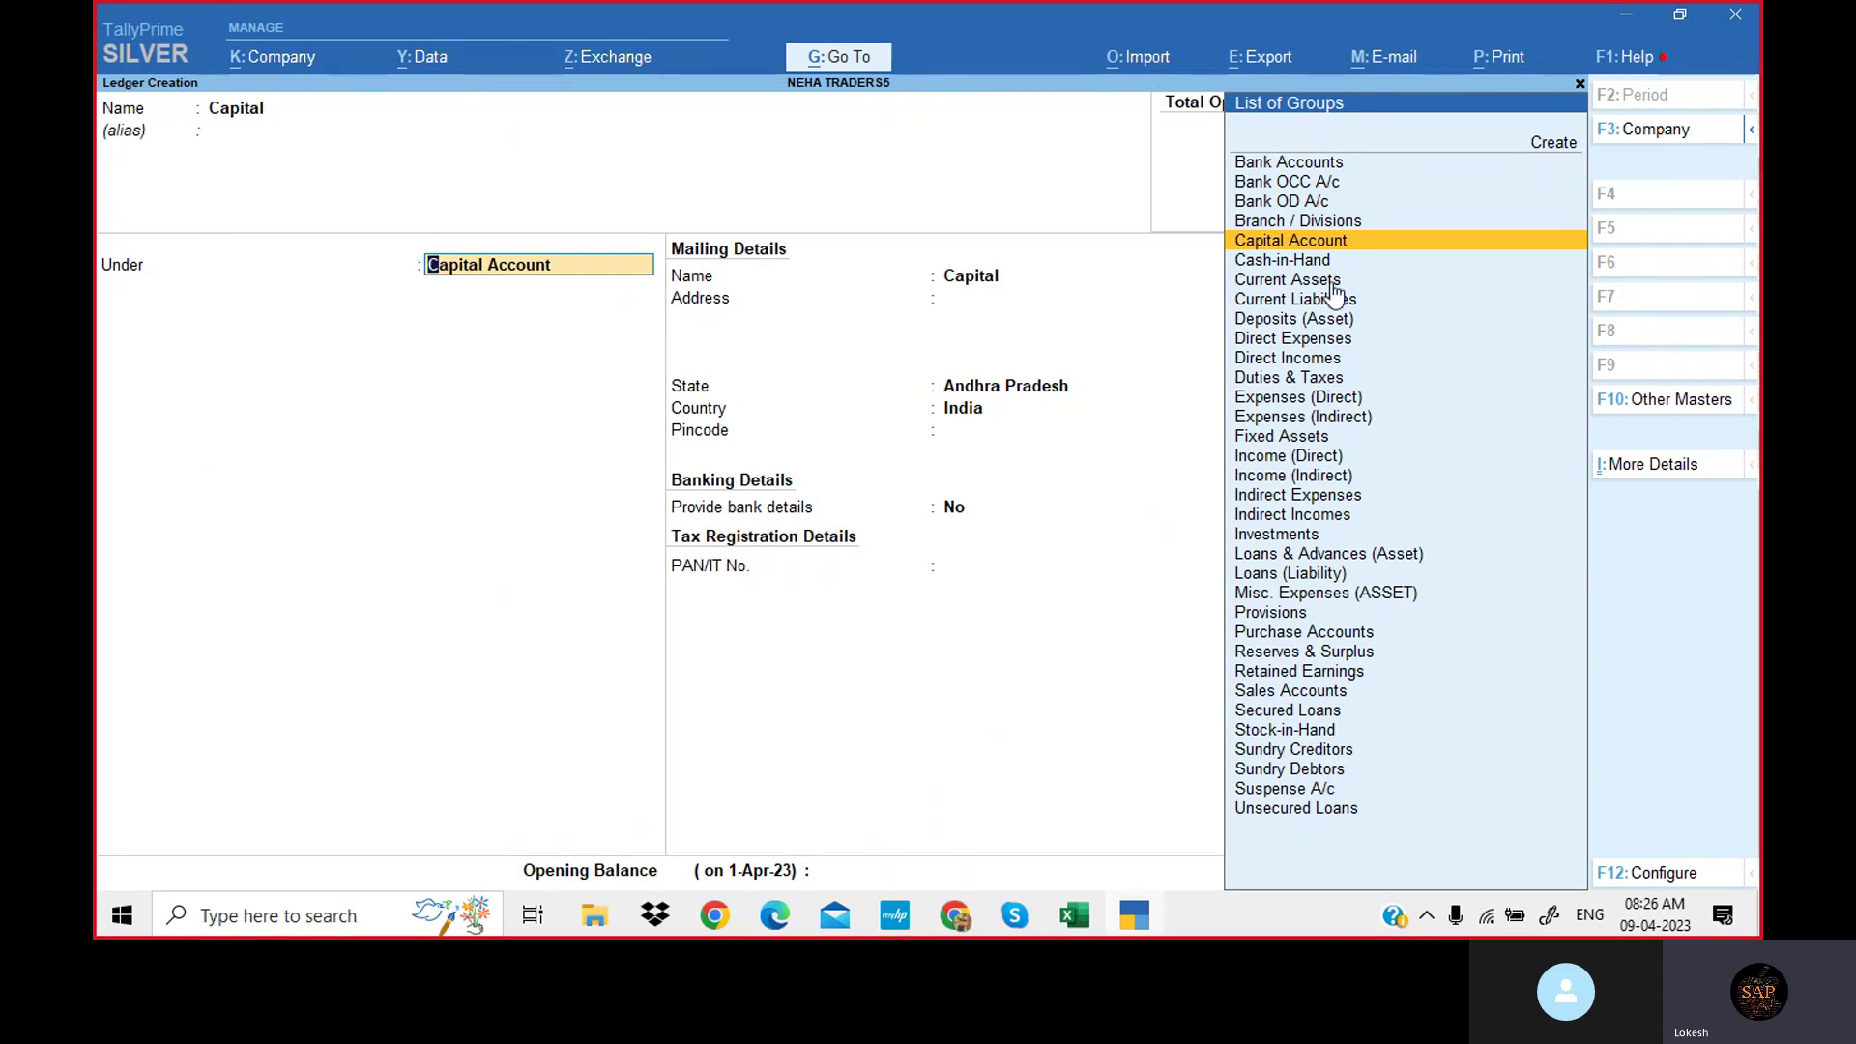
key("BackSpace")
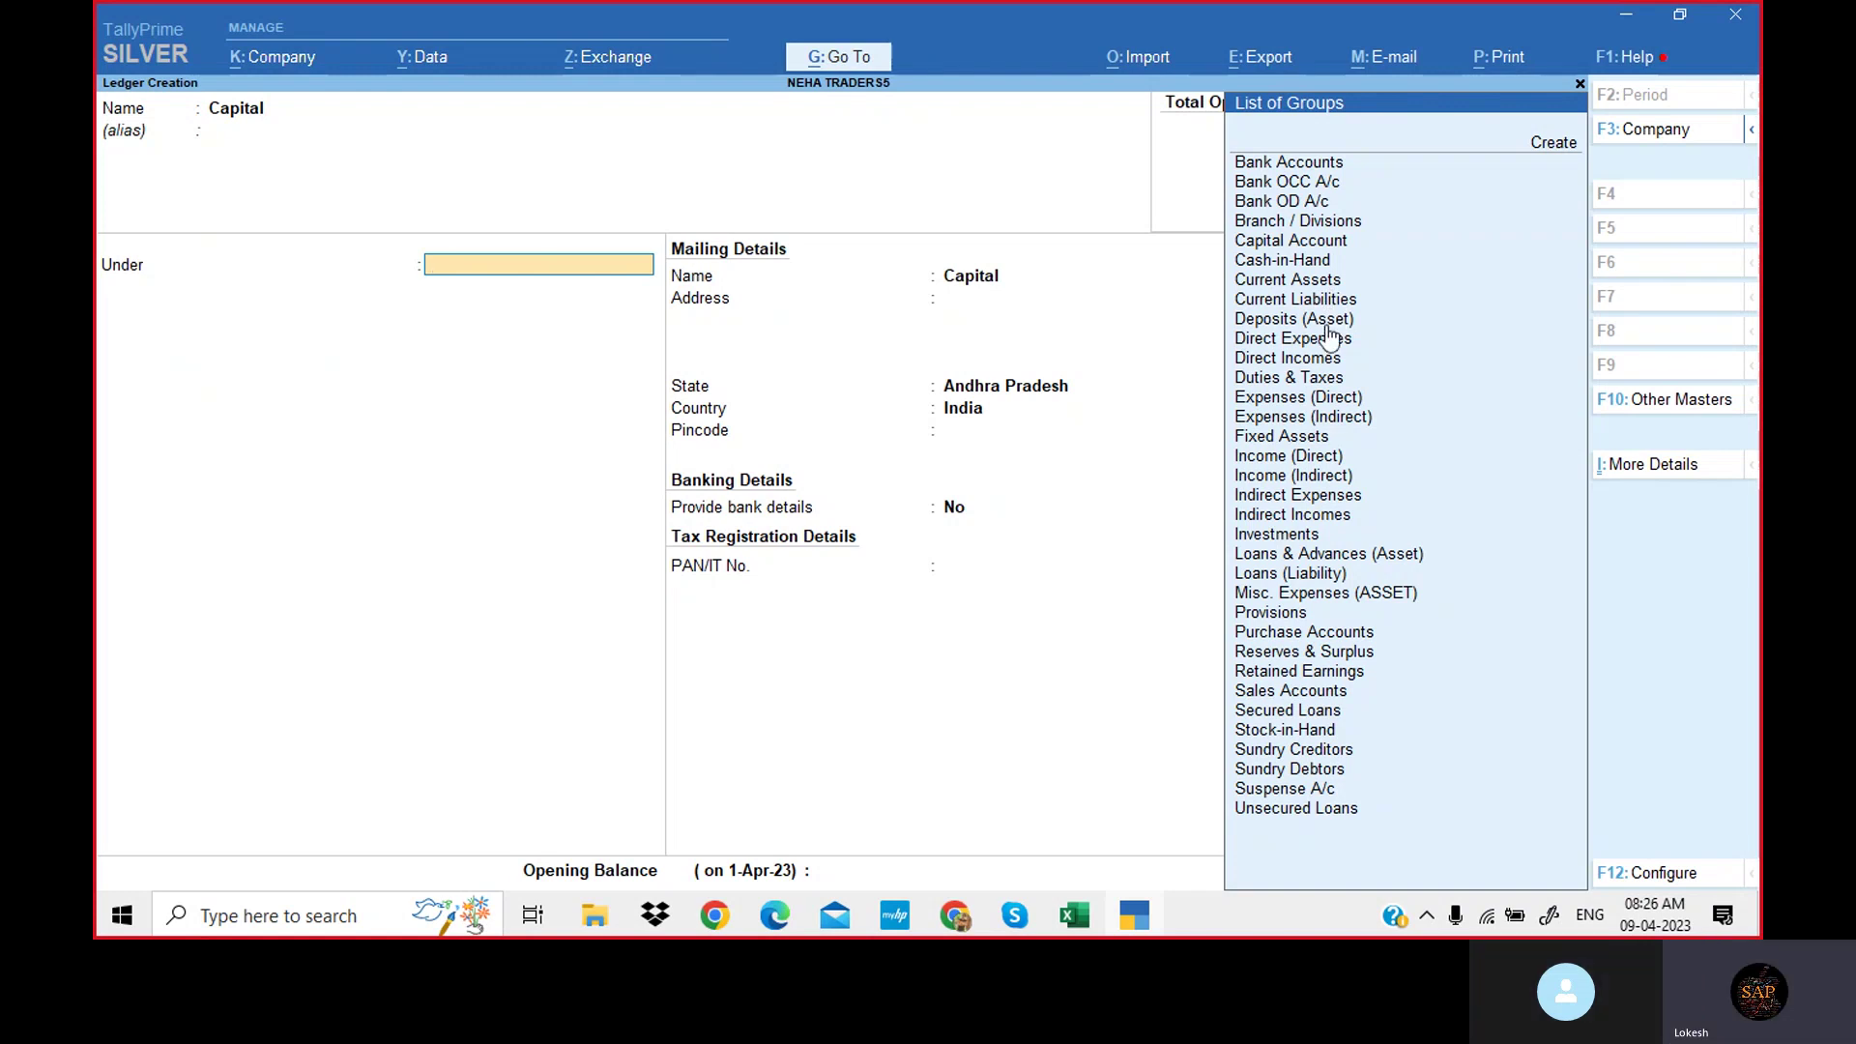
key("Down")
type("Ca")
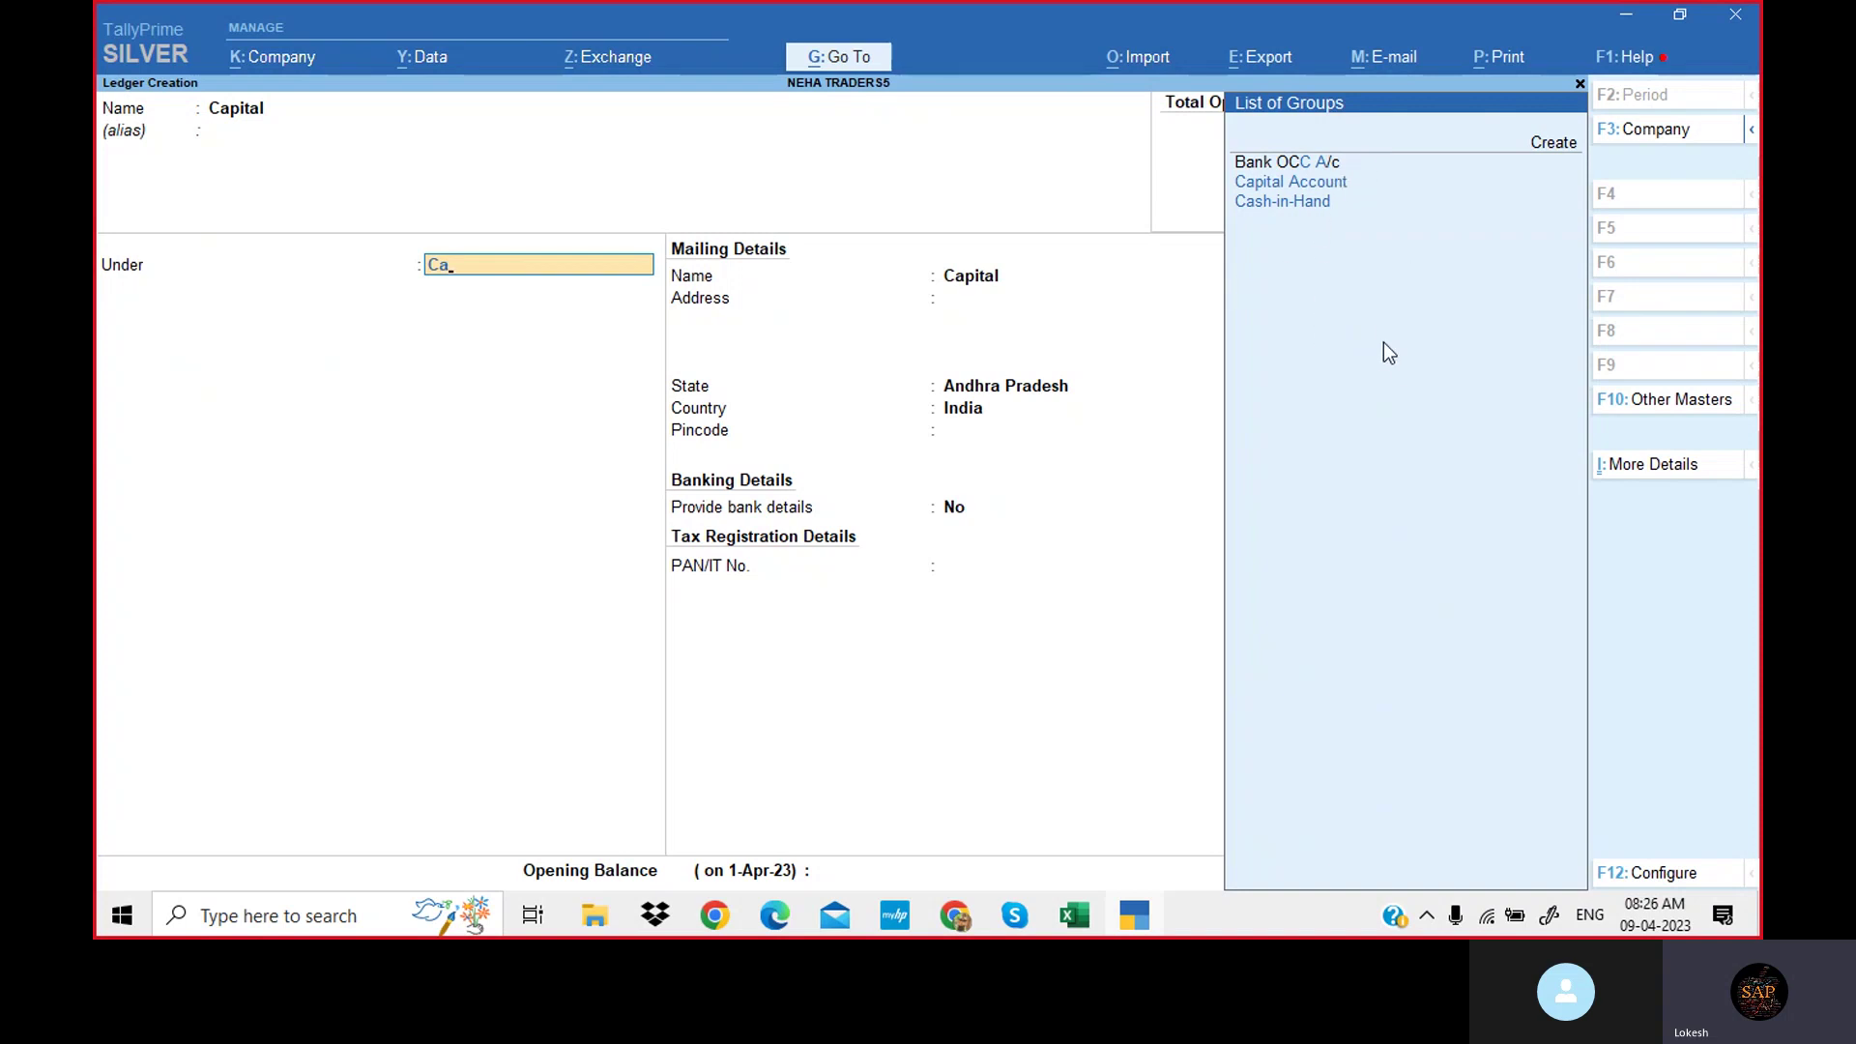
key("Down")
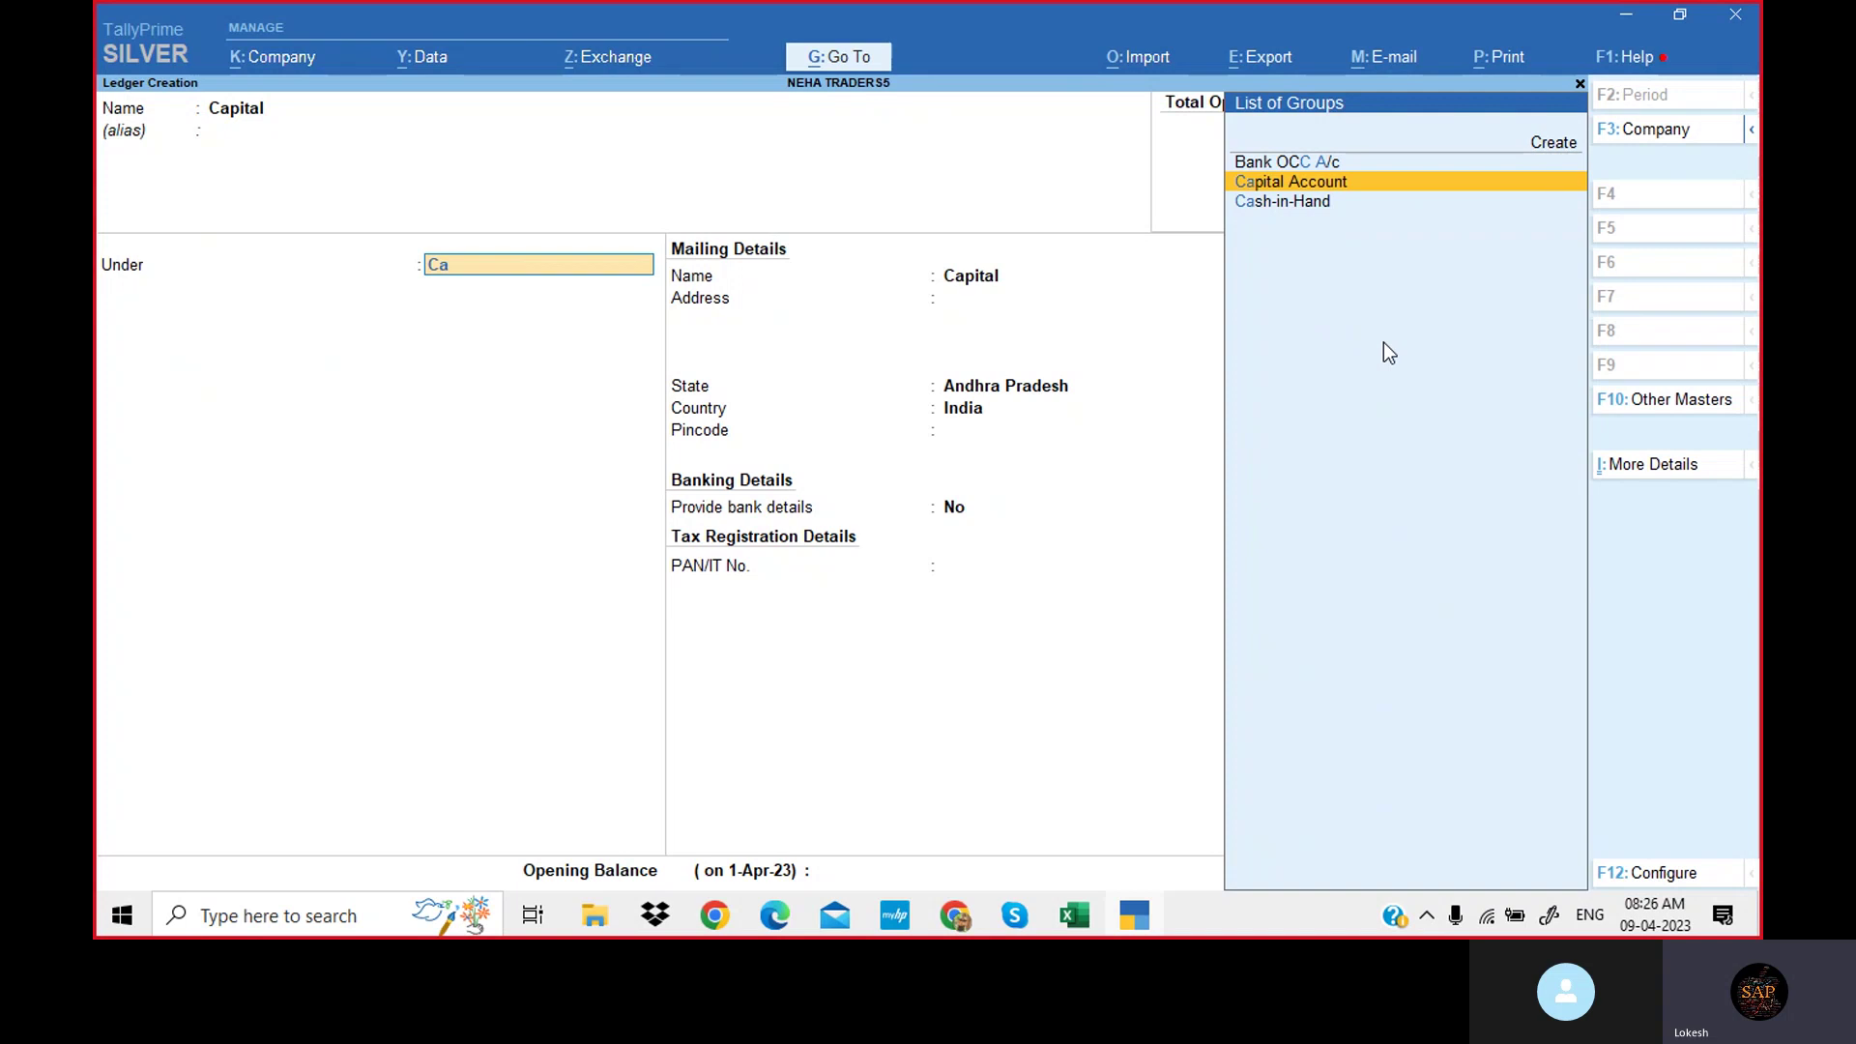
key("Return")
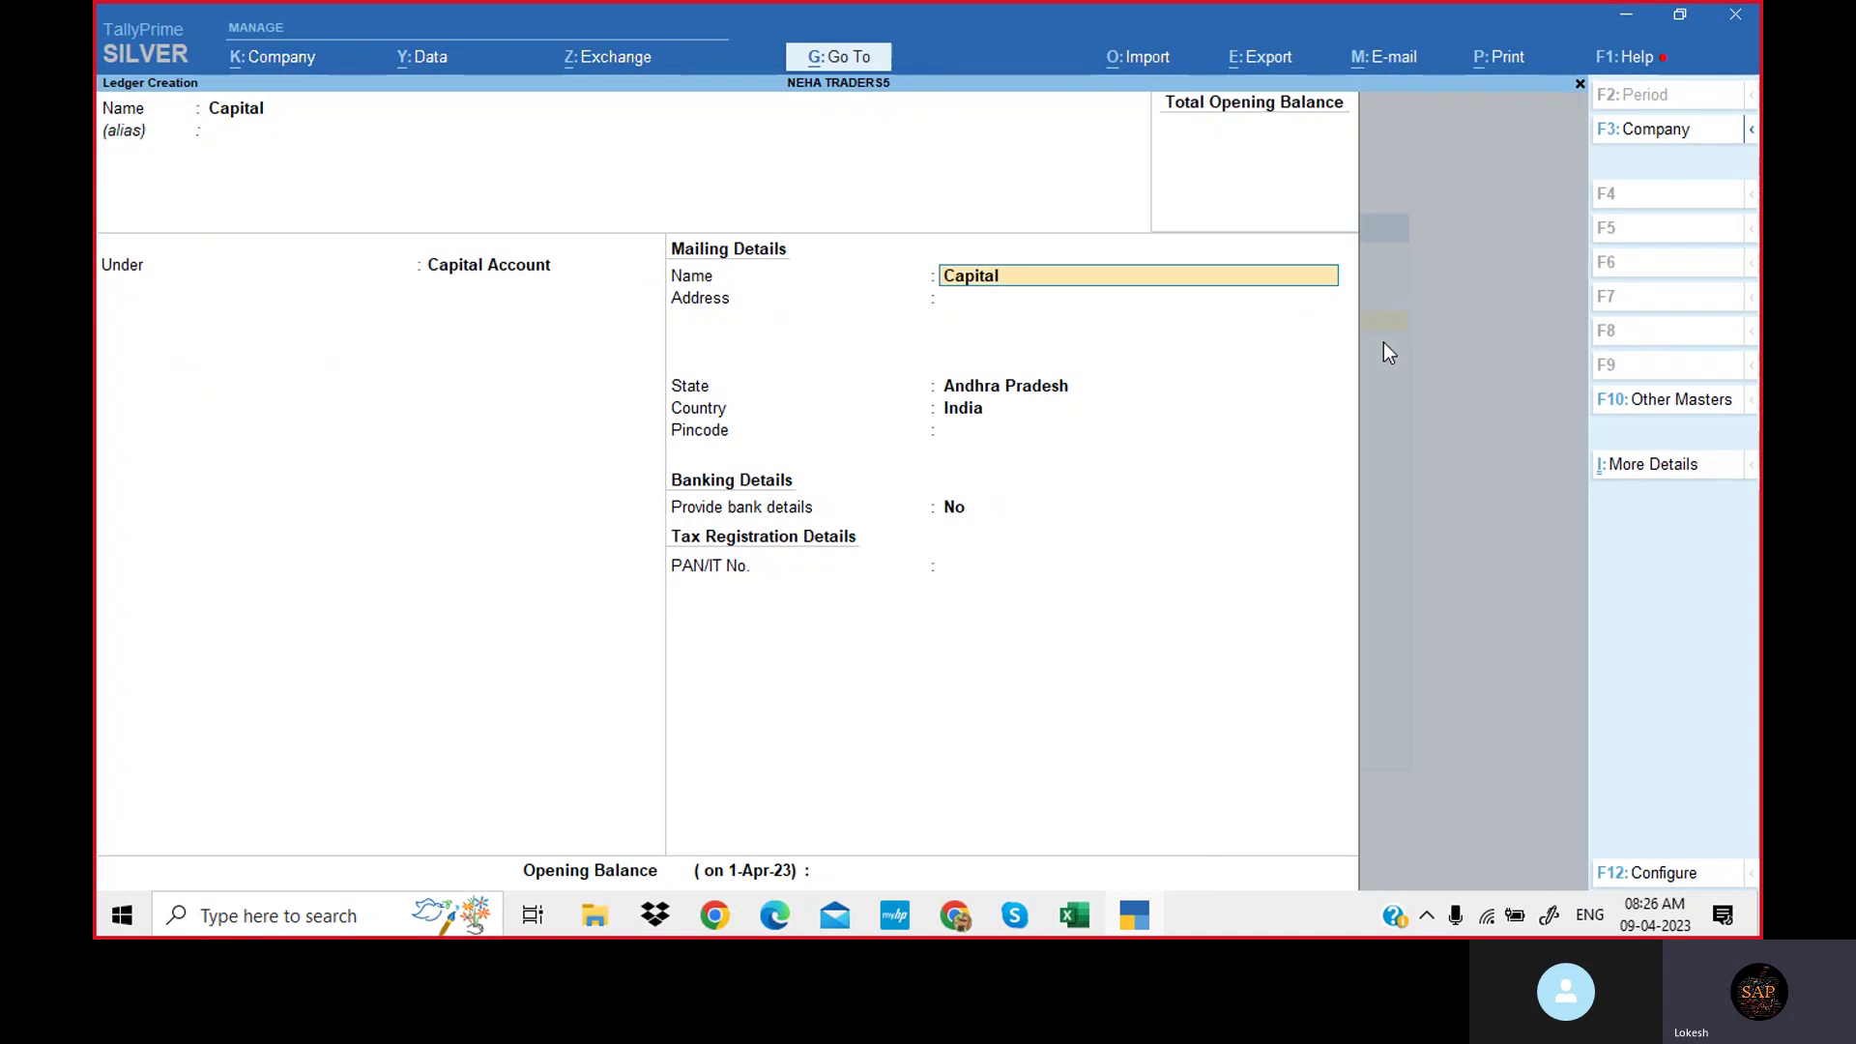
key("Return")
key("Return")
key("Return")
key("Return")
key("Return")
key("Return")
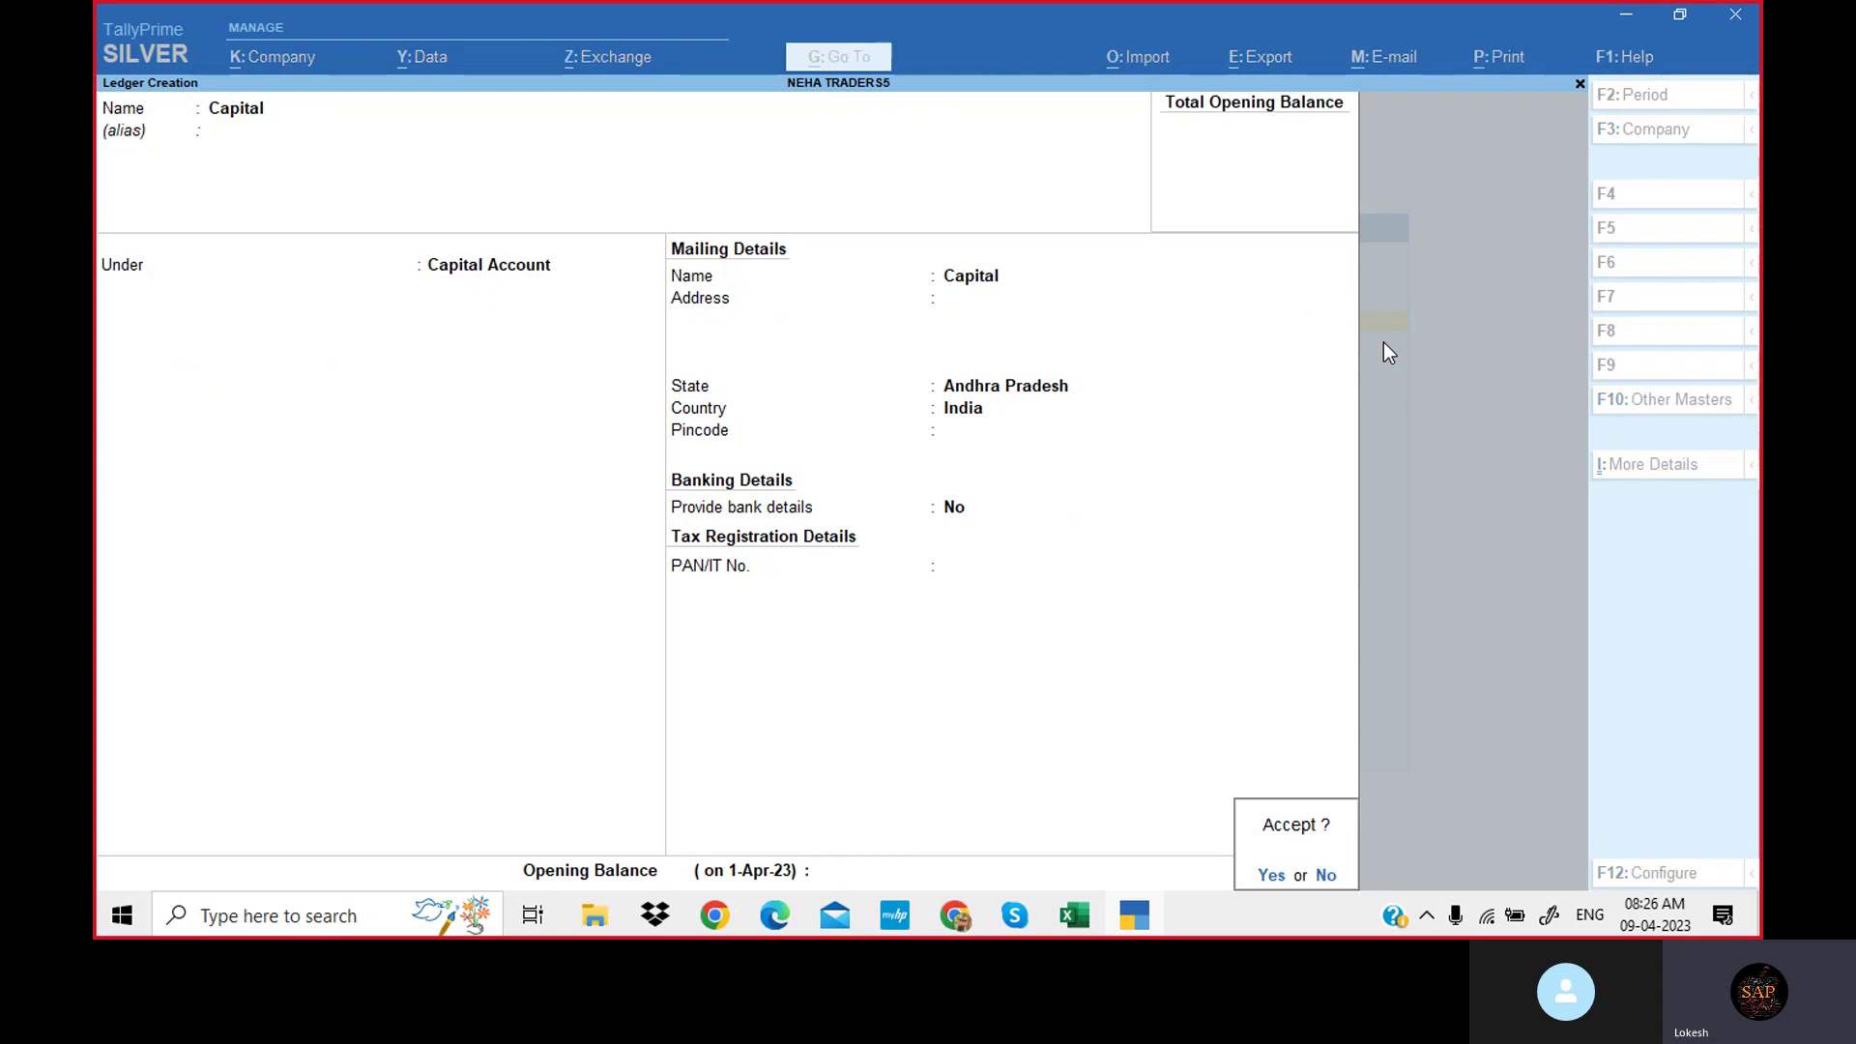
key("Return")
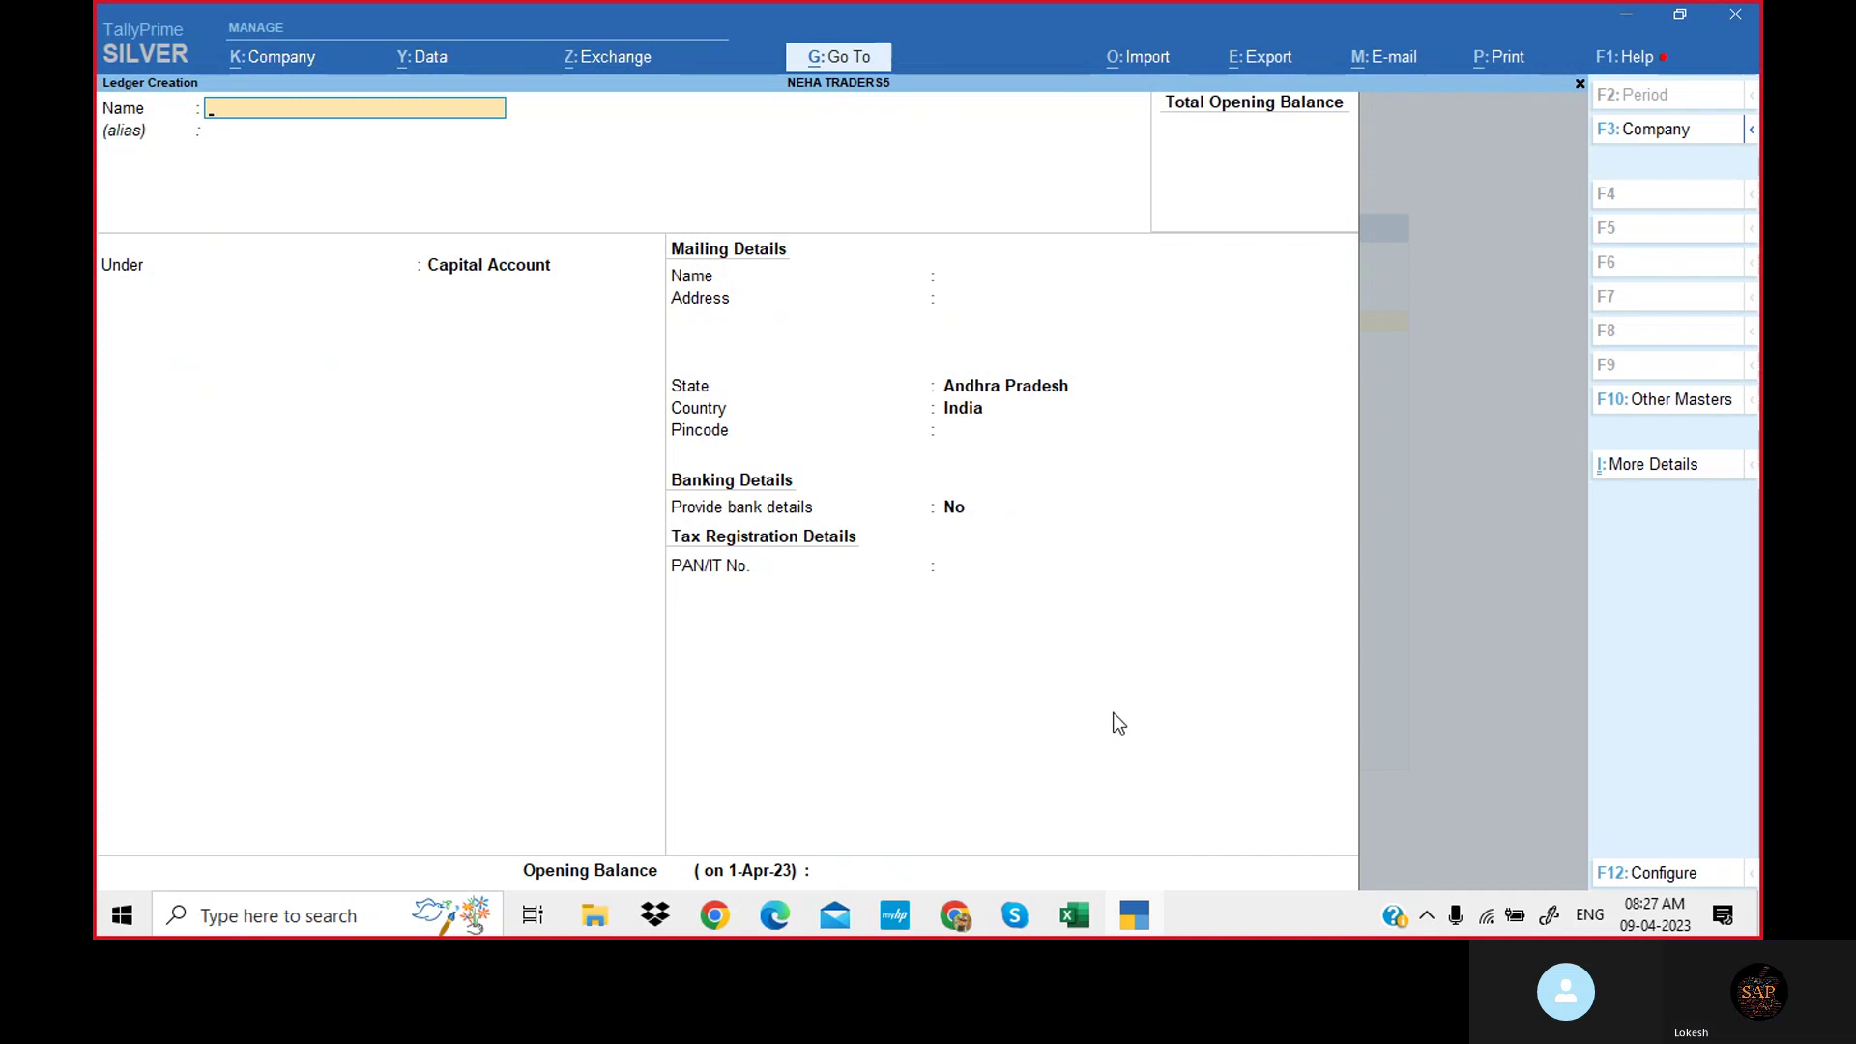
Create a Purchase ledger from the PDF under Purchase Accounts, type Not Applicable.
left_click(779, 913)
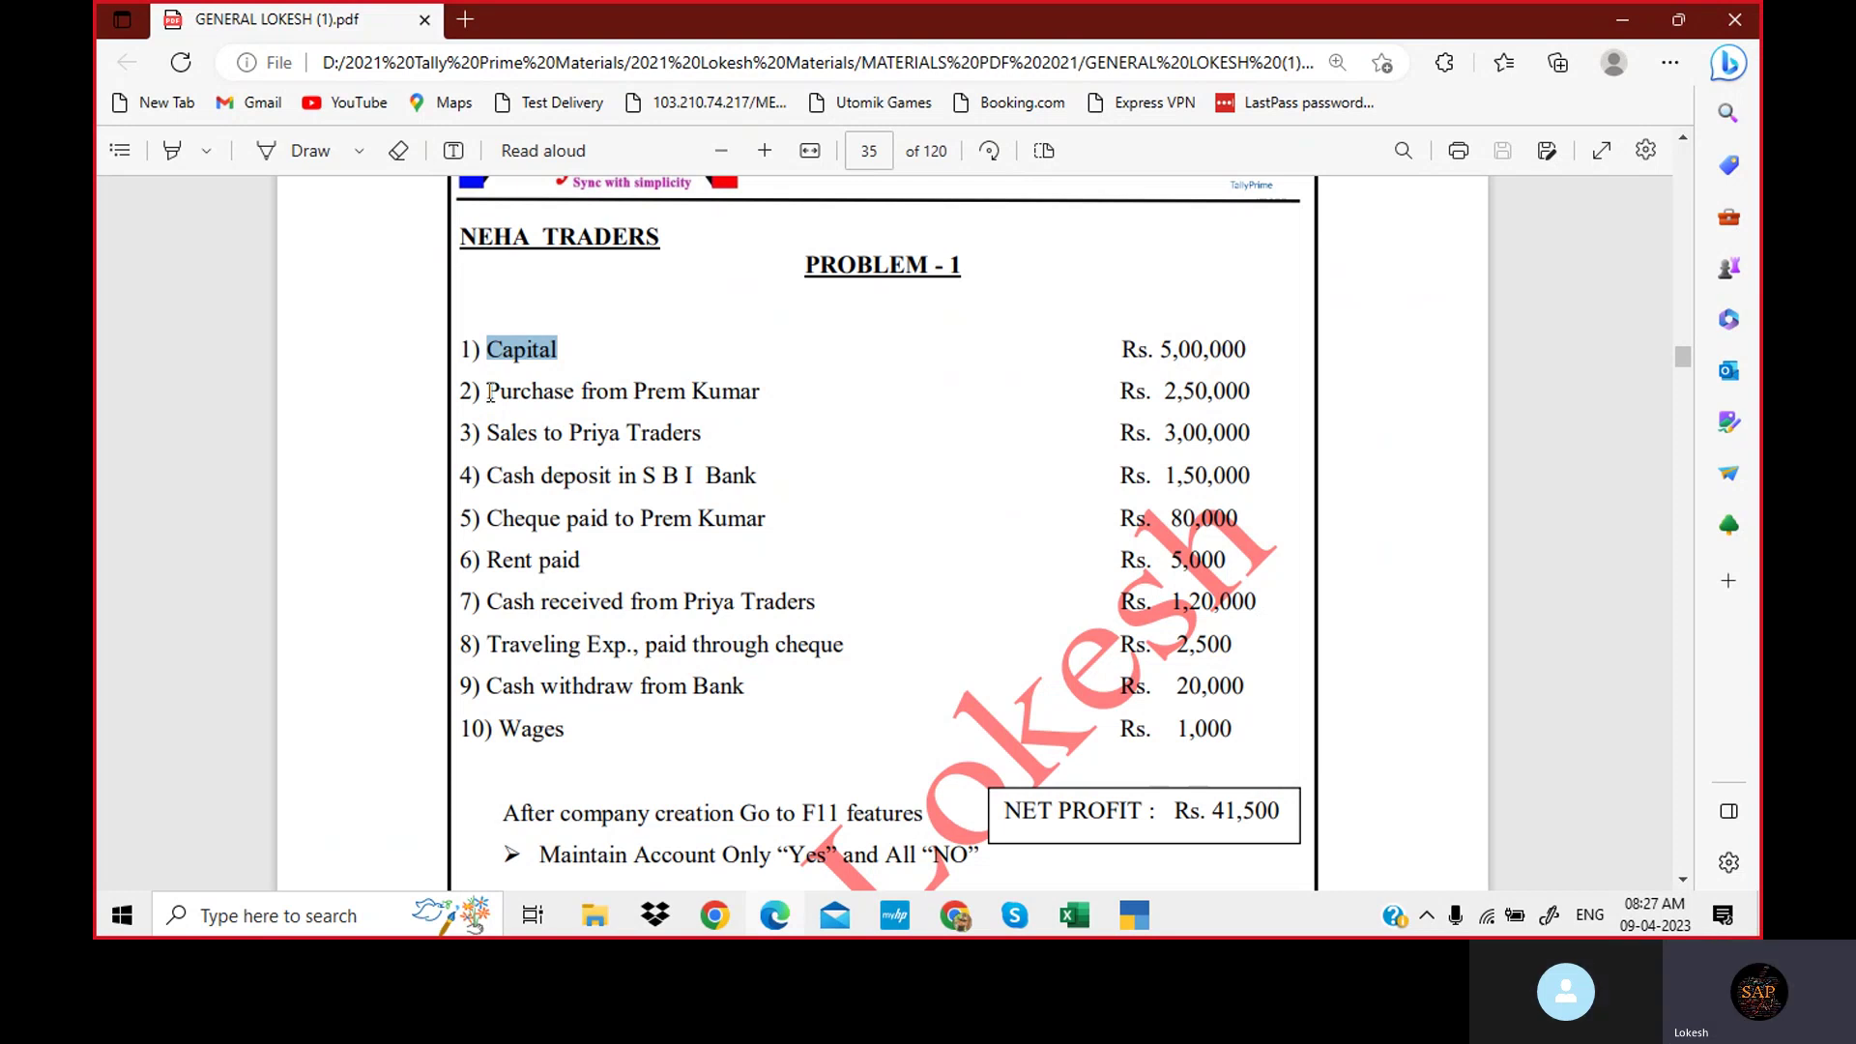
left_click_drag(491, 393, 572, 386)
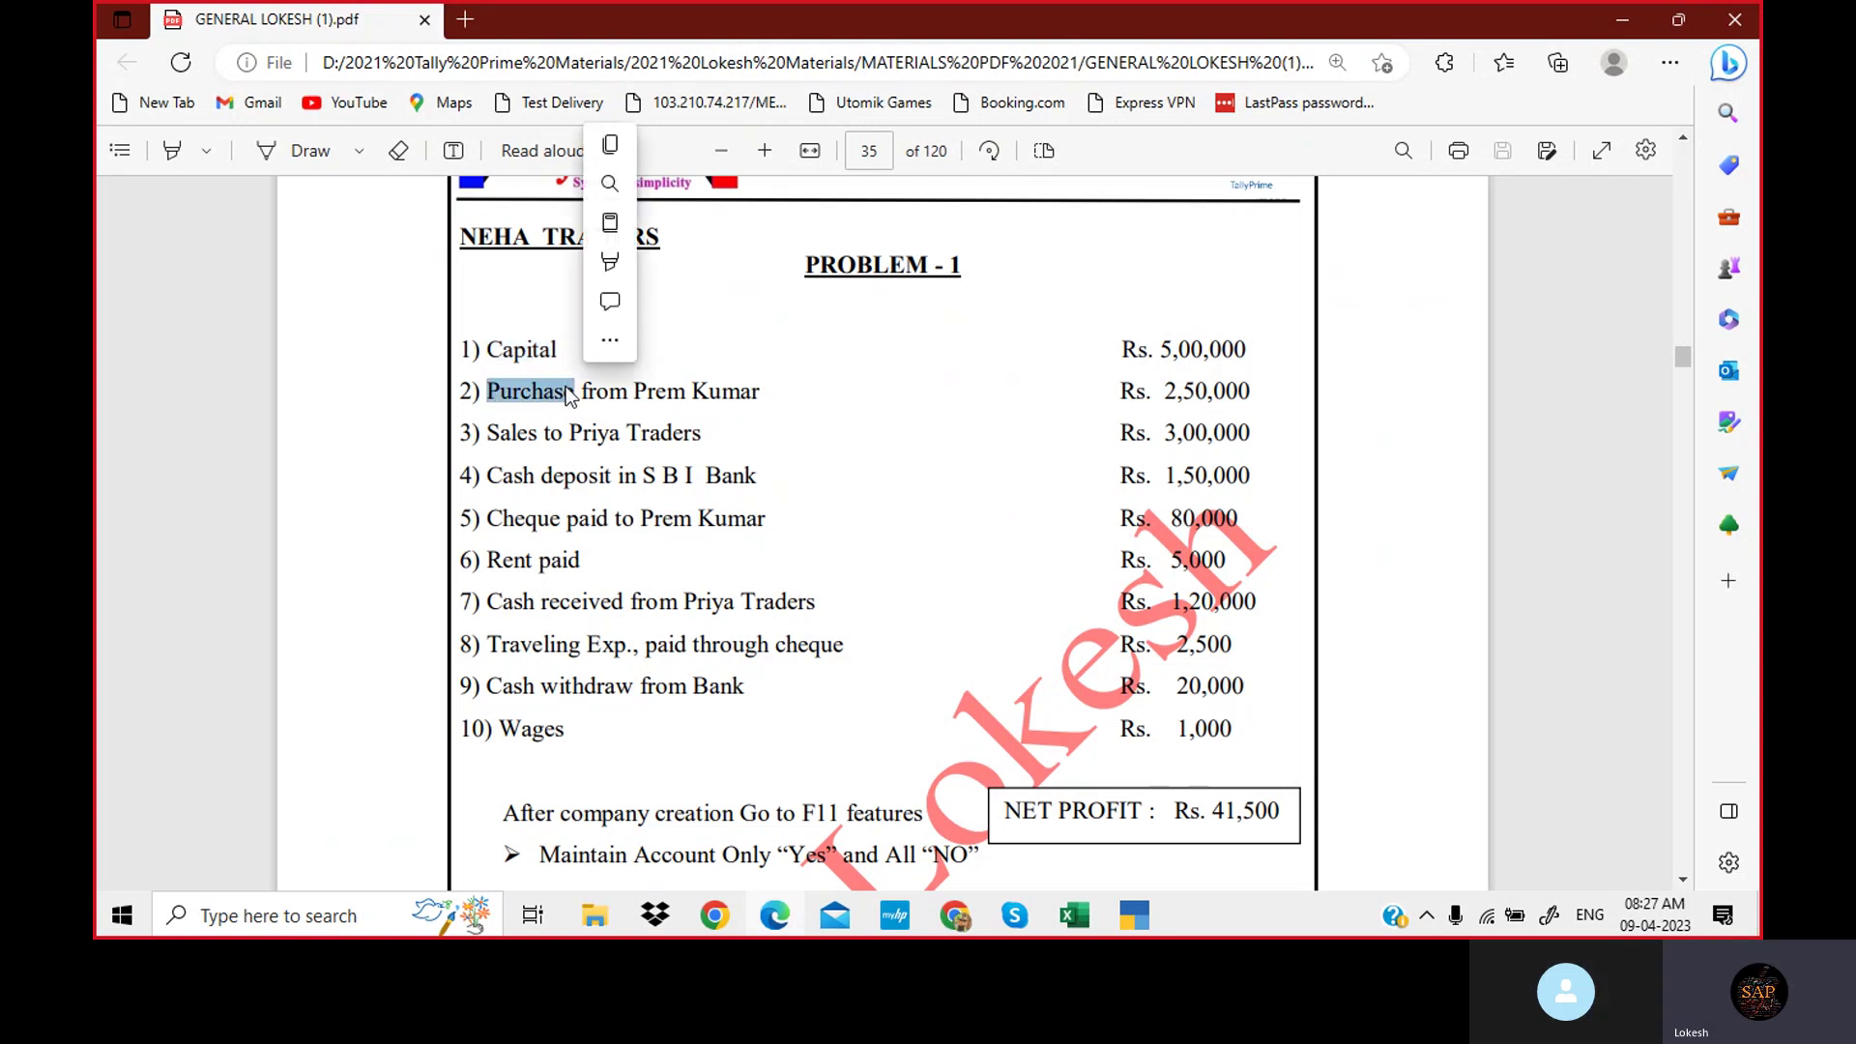
left_click(1134, 914)
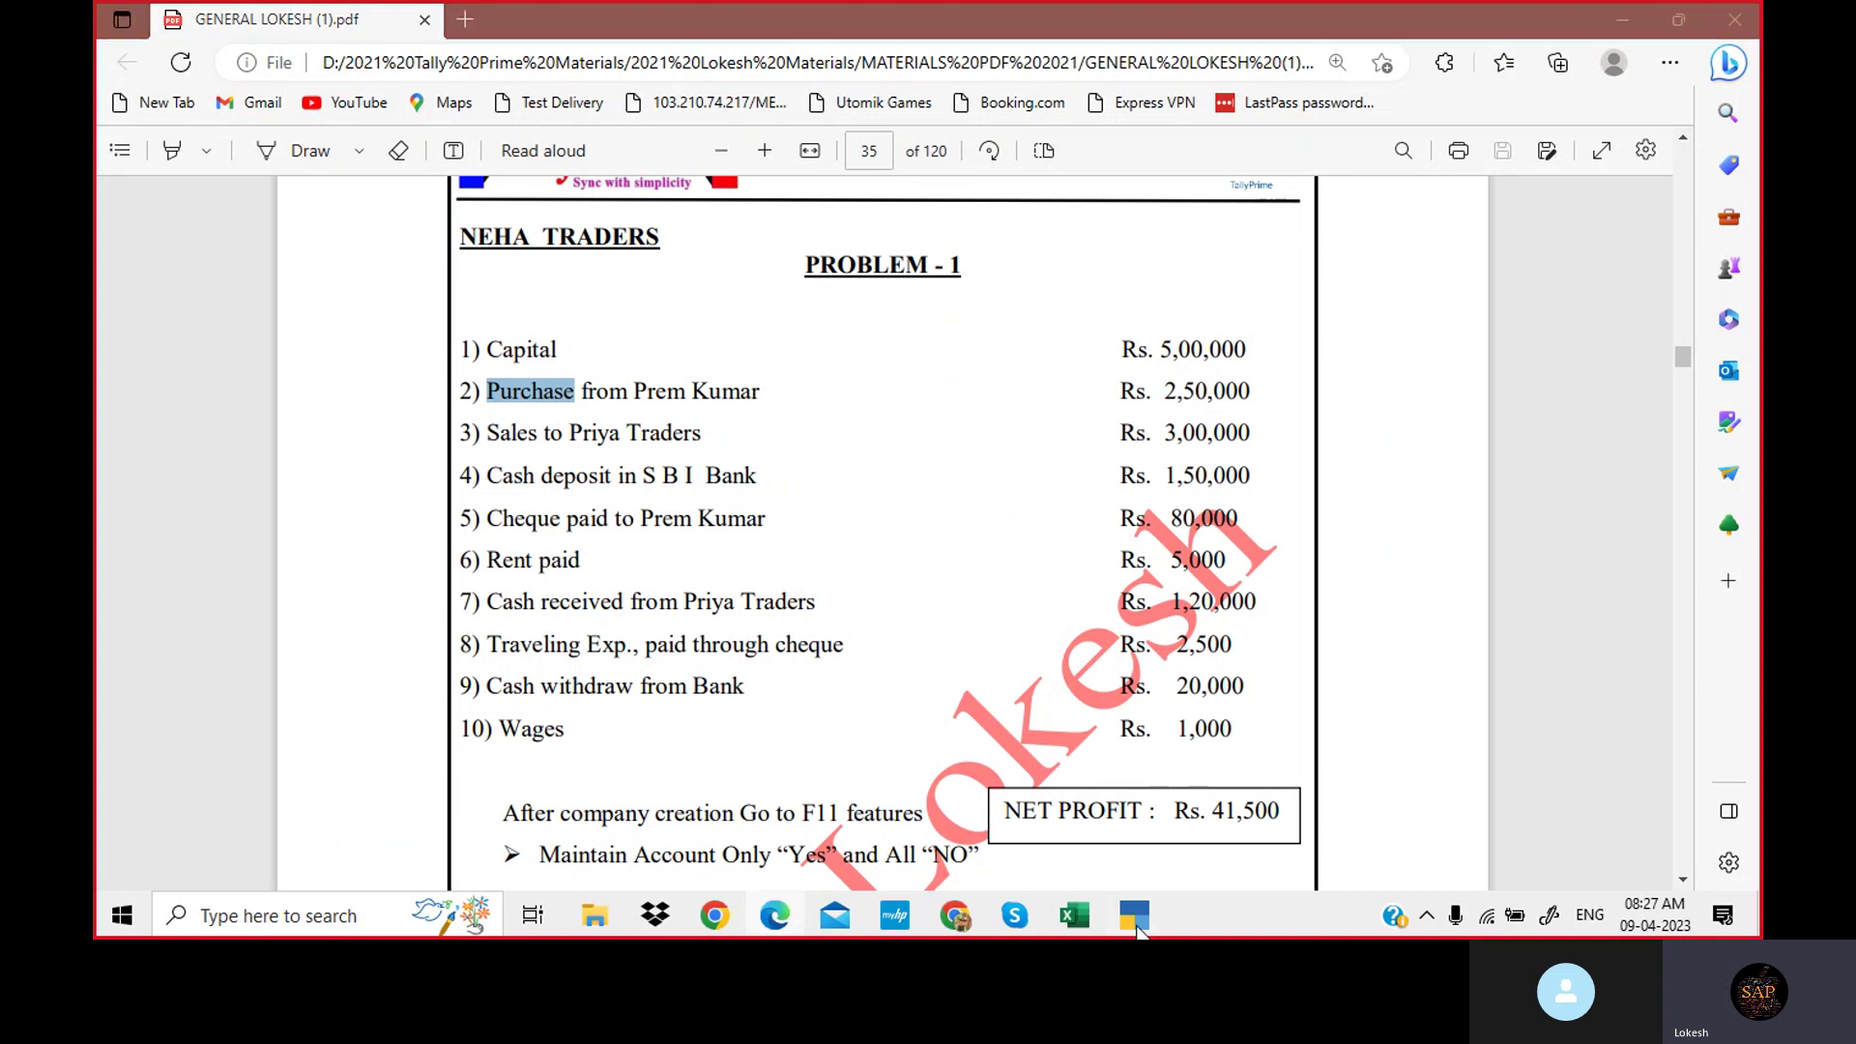
key("ctrl+v")
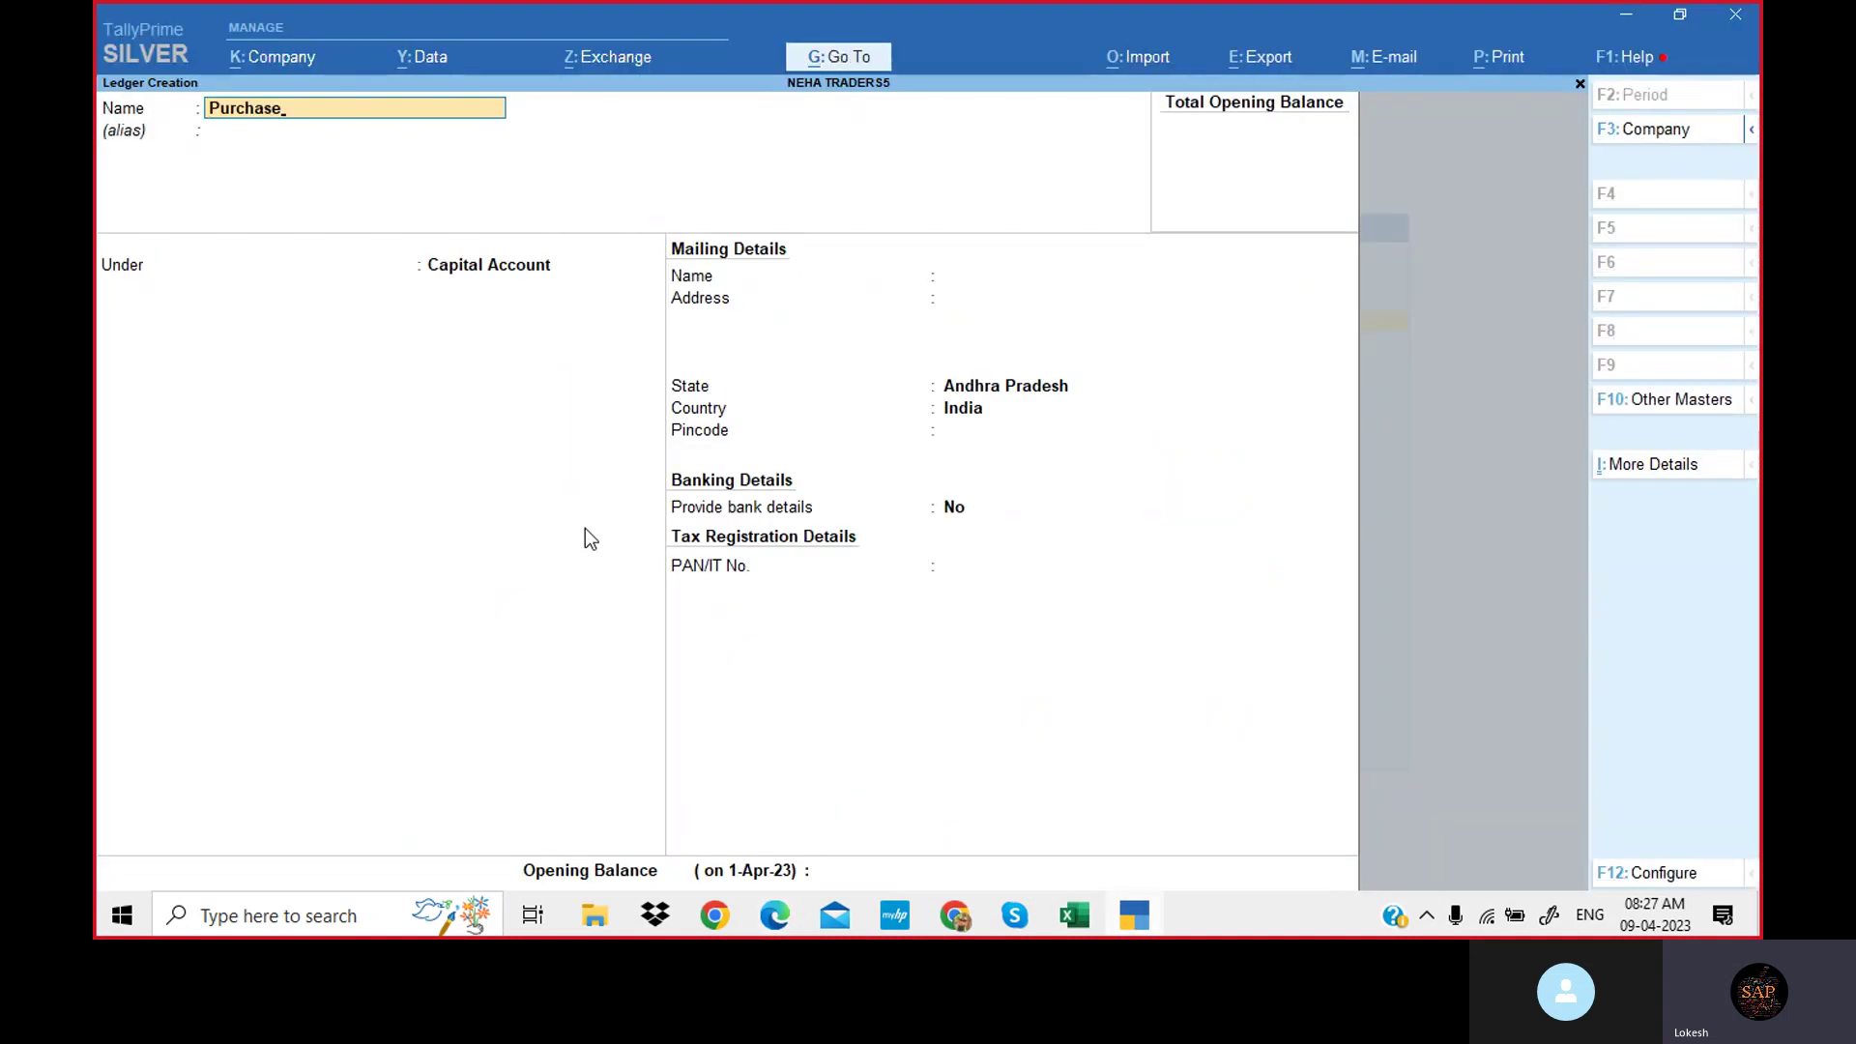
key("Return")
key("Return")
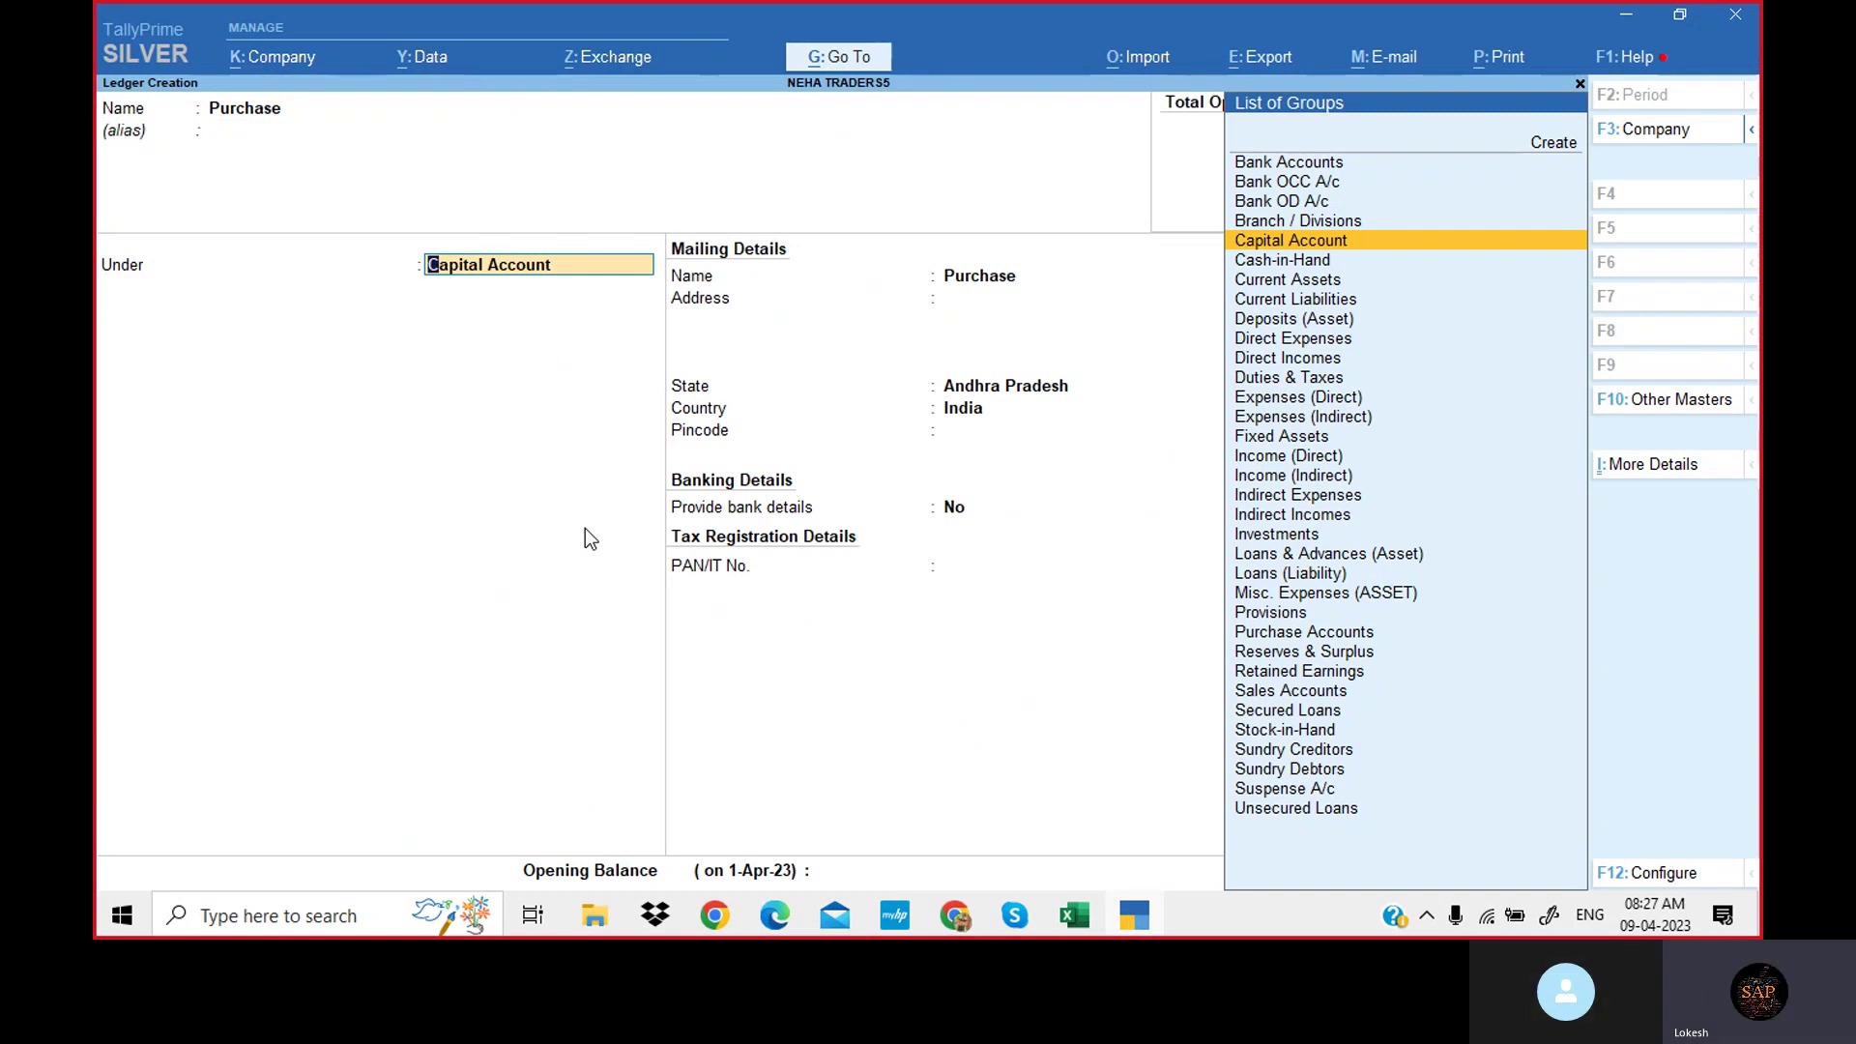
type("Pur")
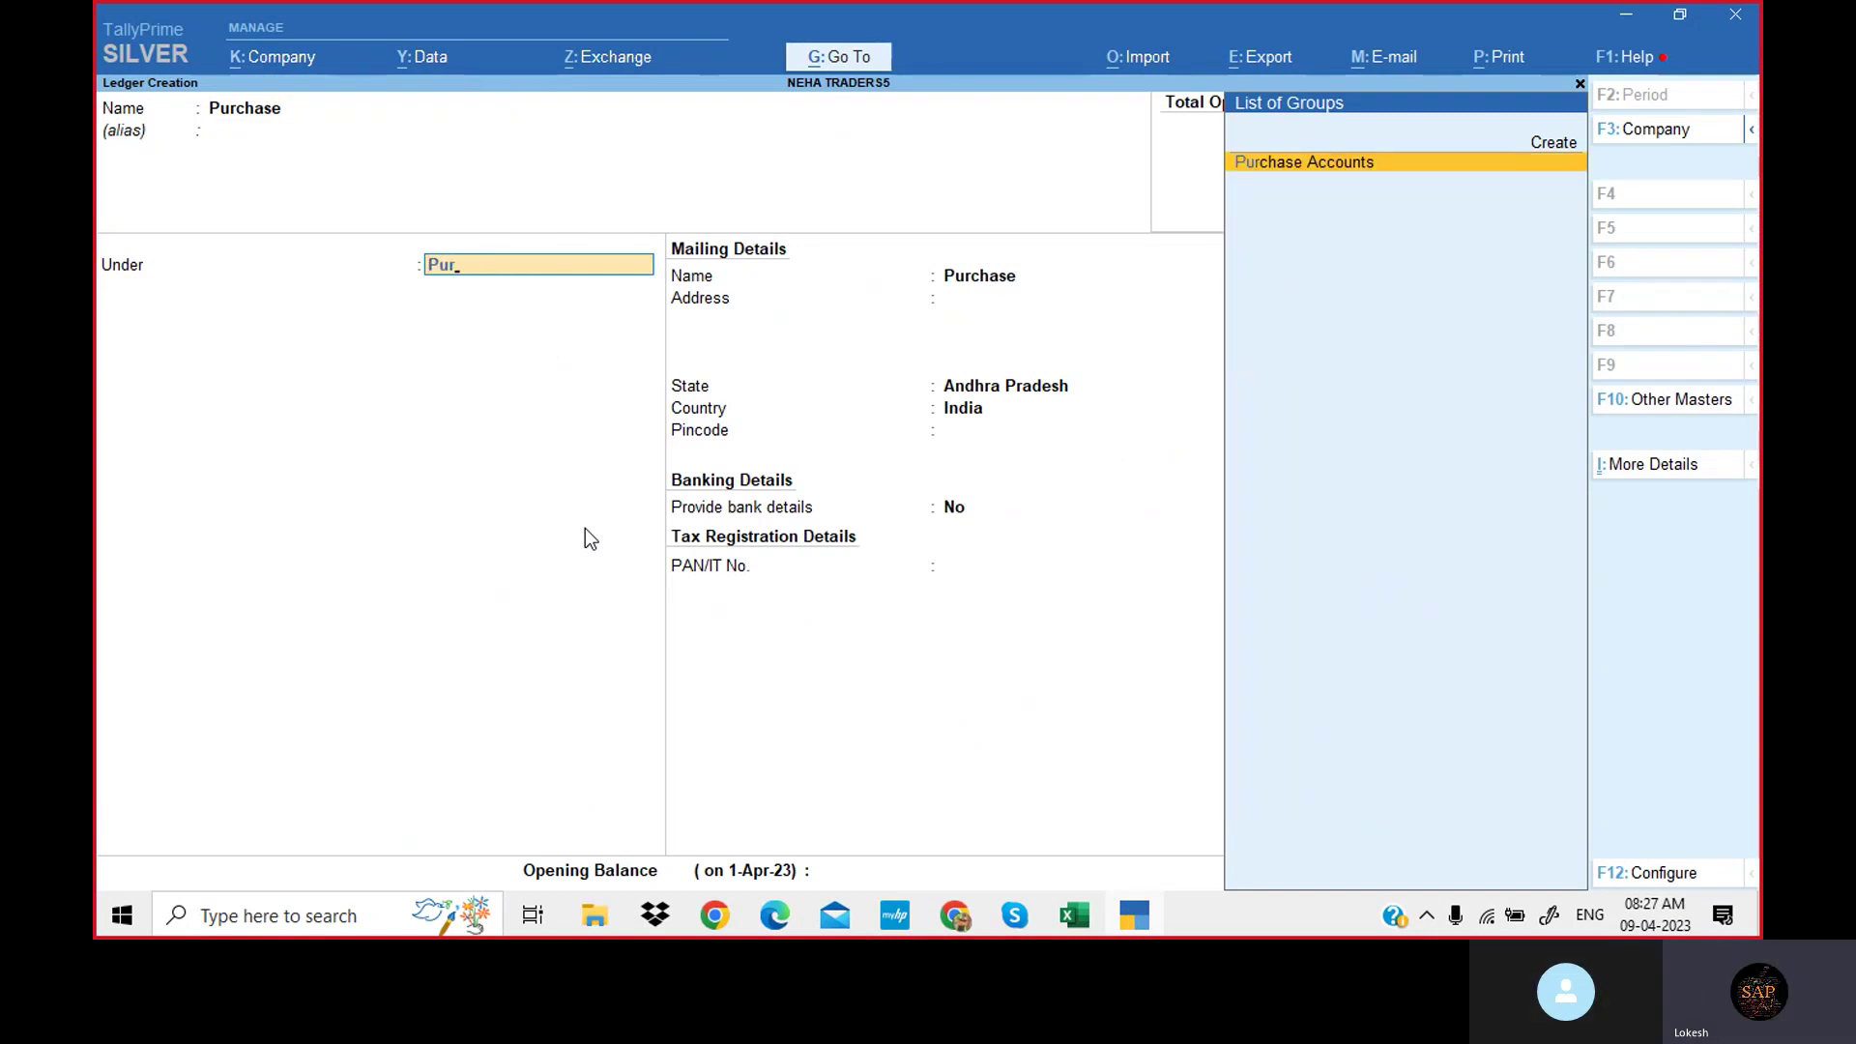
left_click(1323, 169)
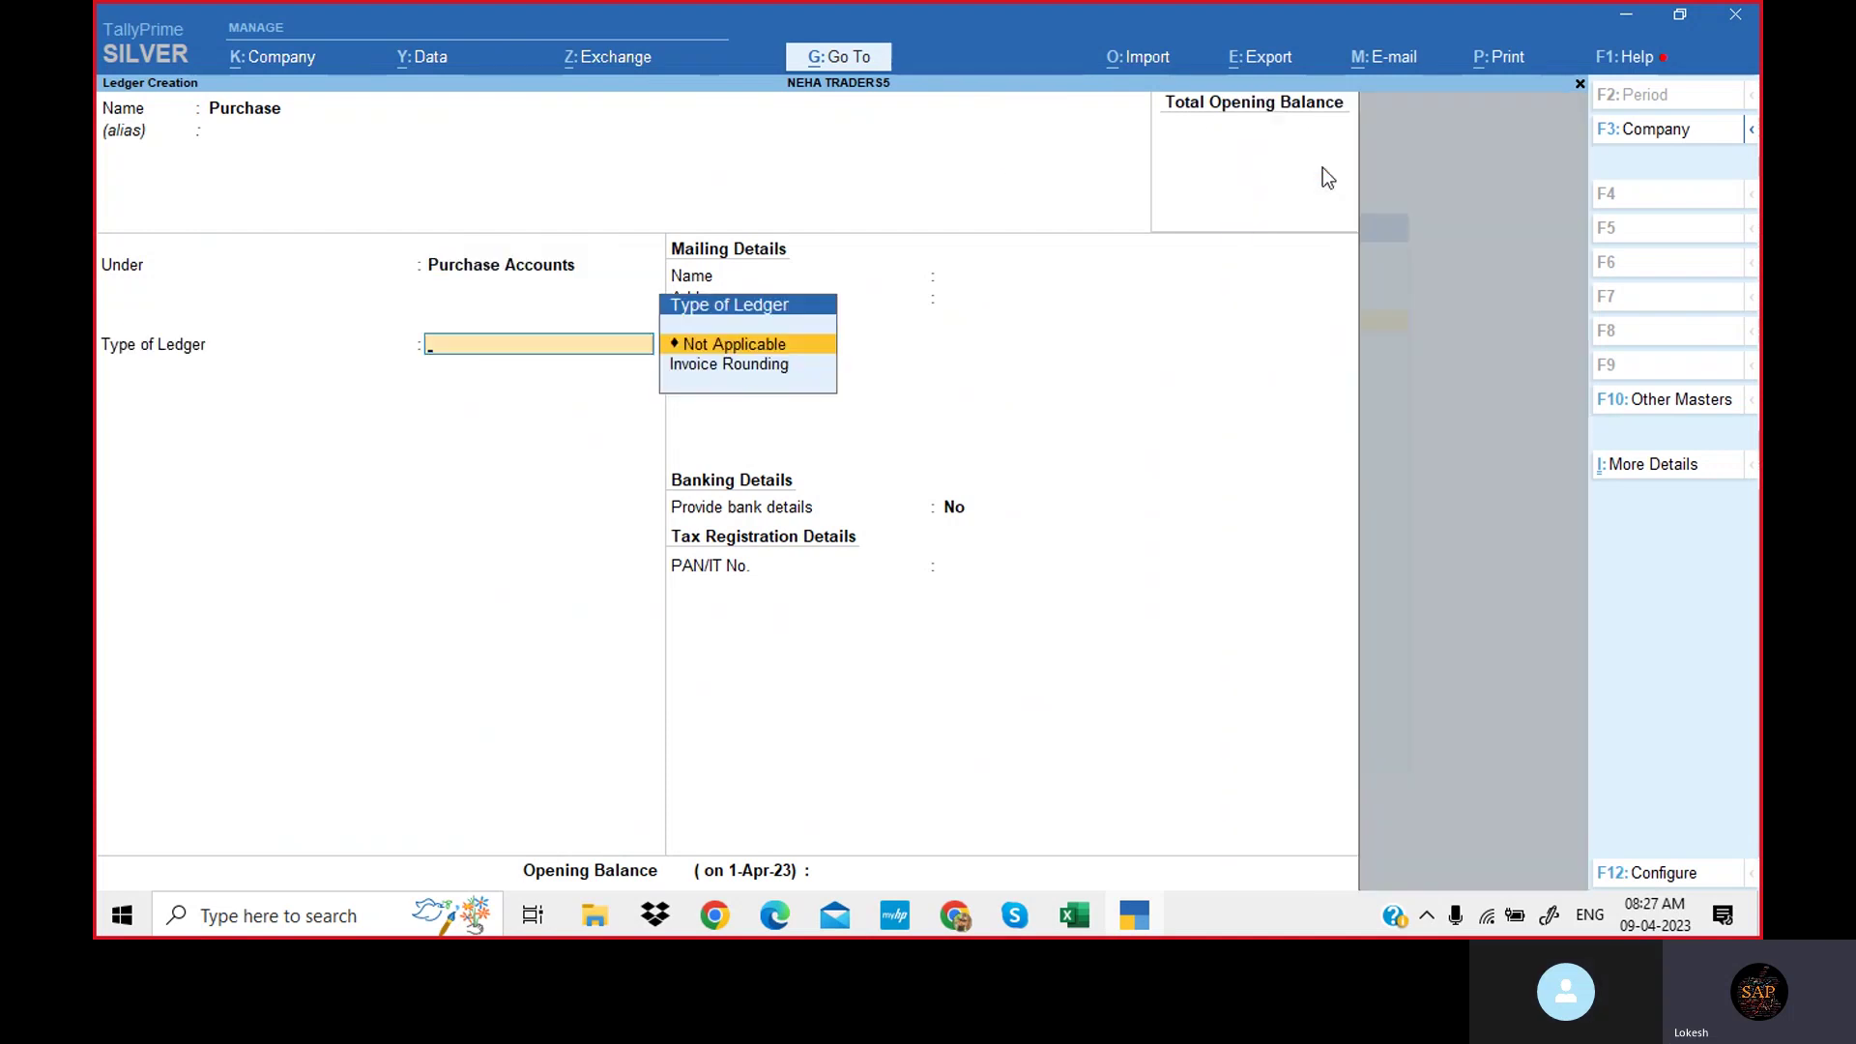
key("Return")
key("Return")
key("Return")
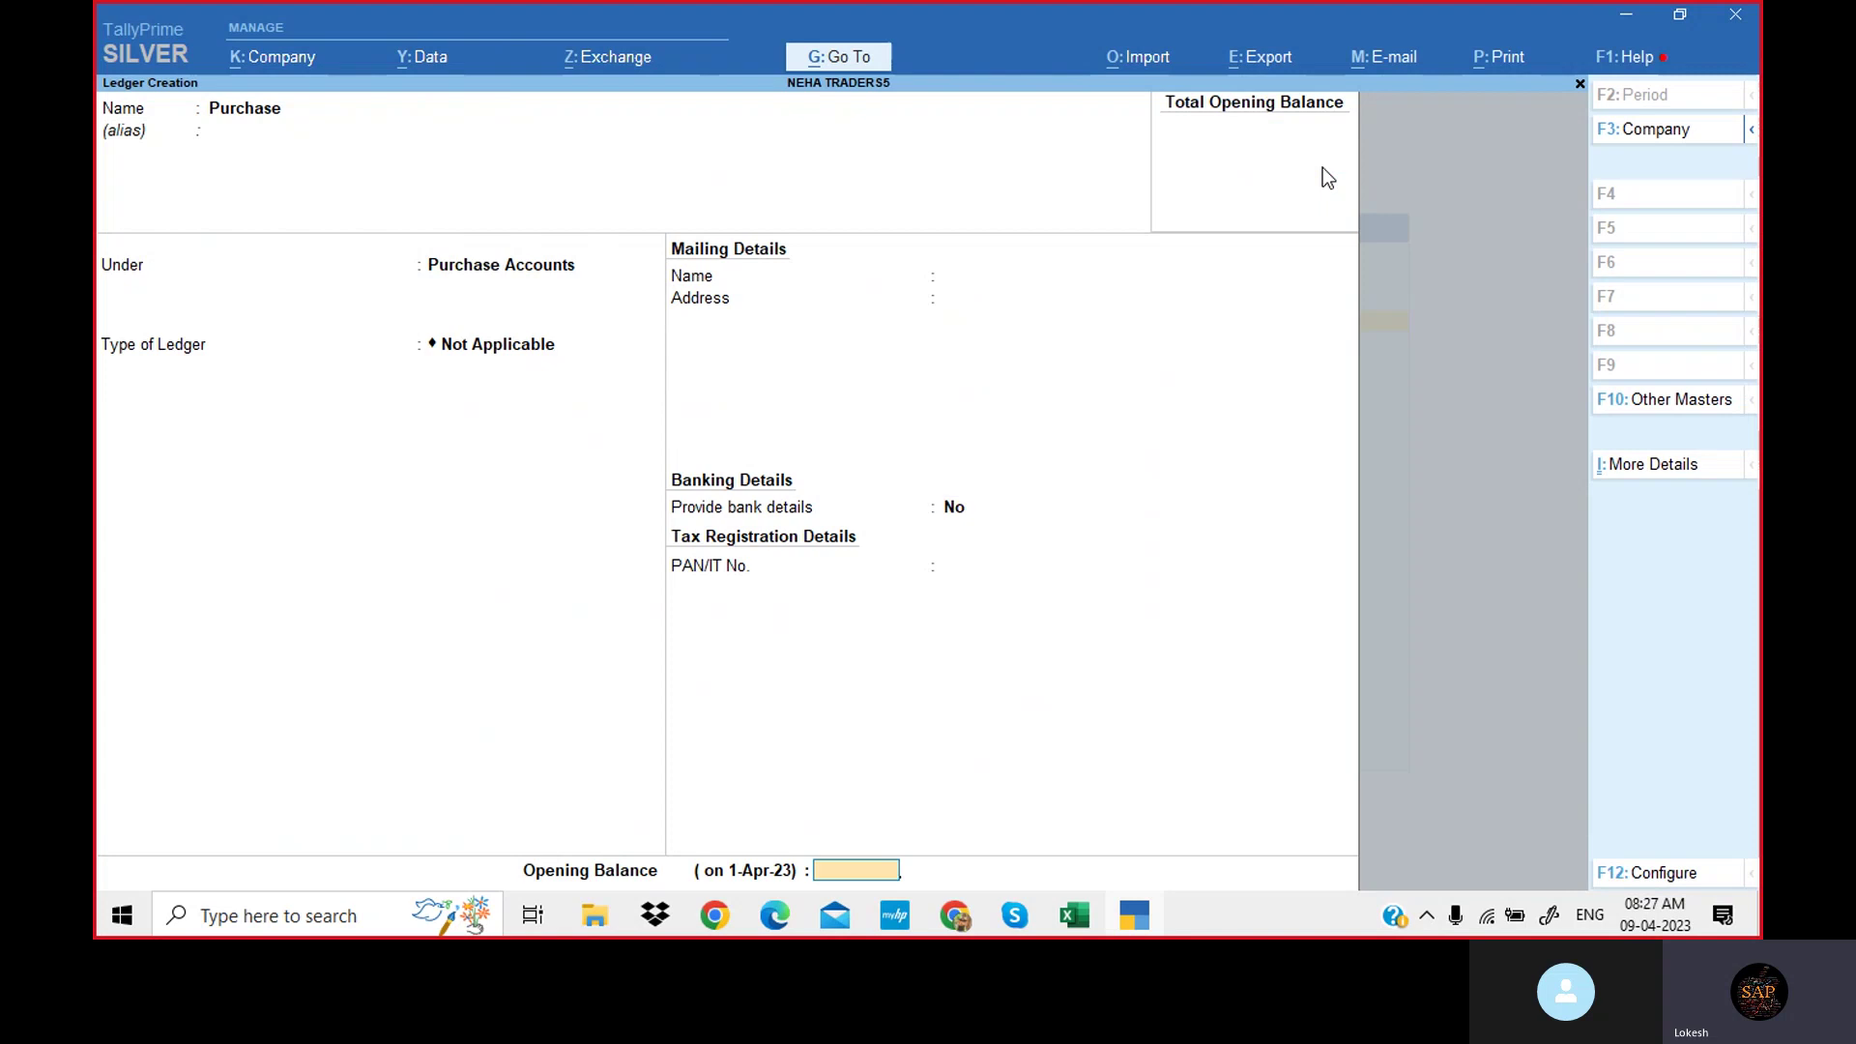
key("Return")
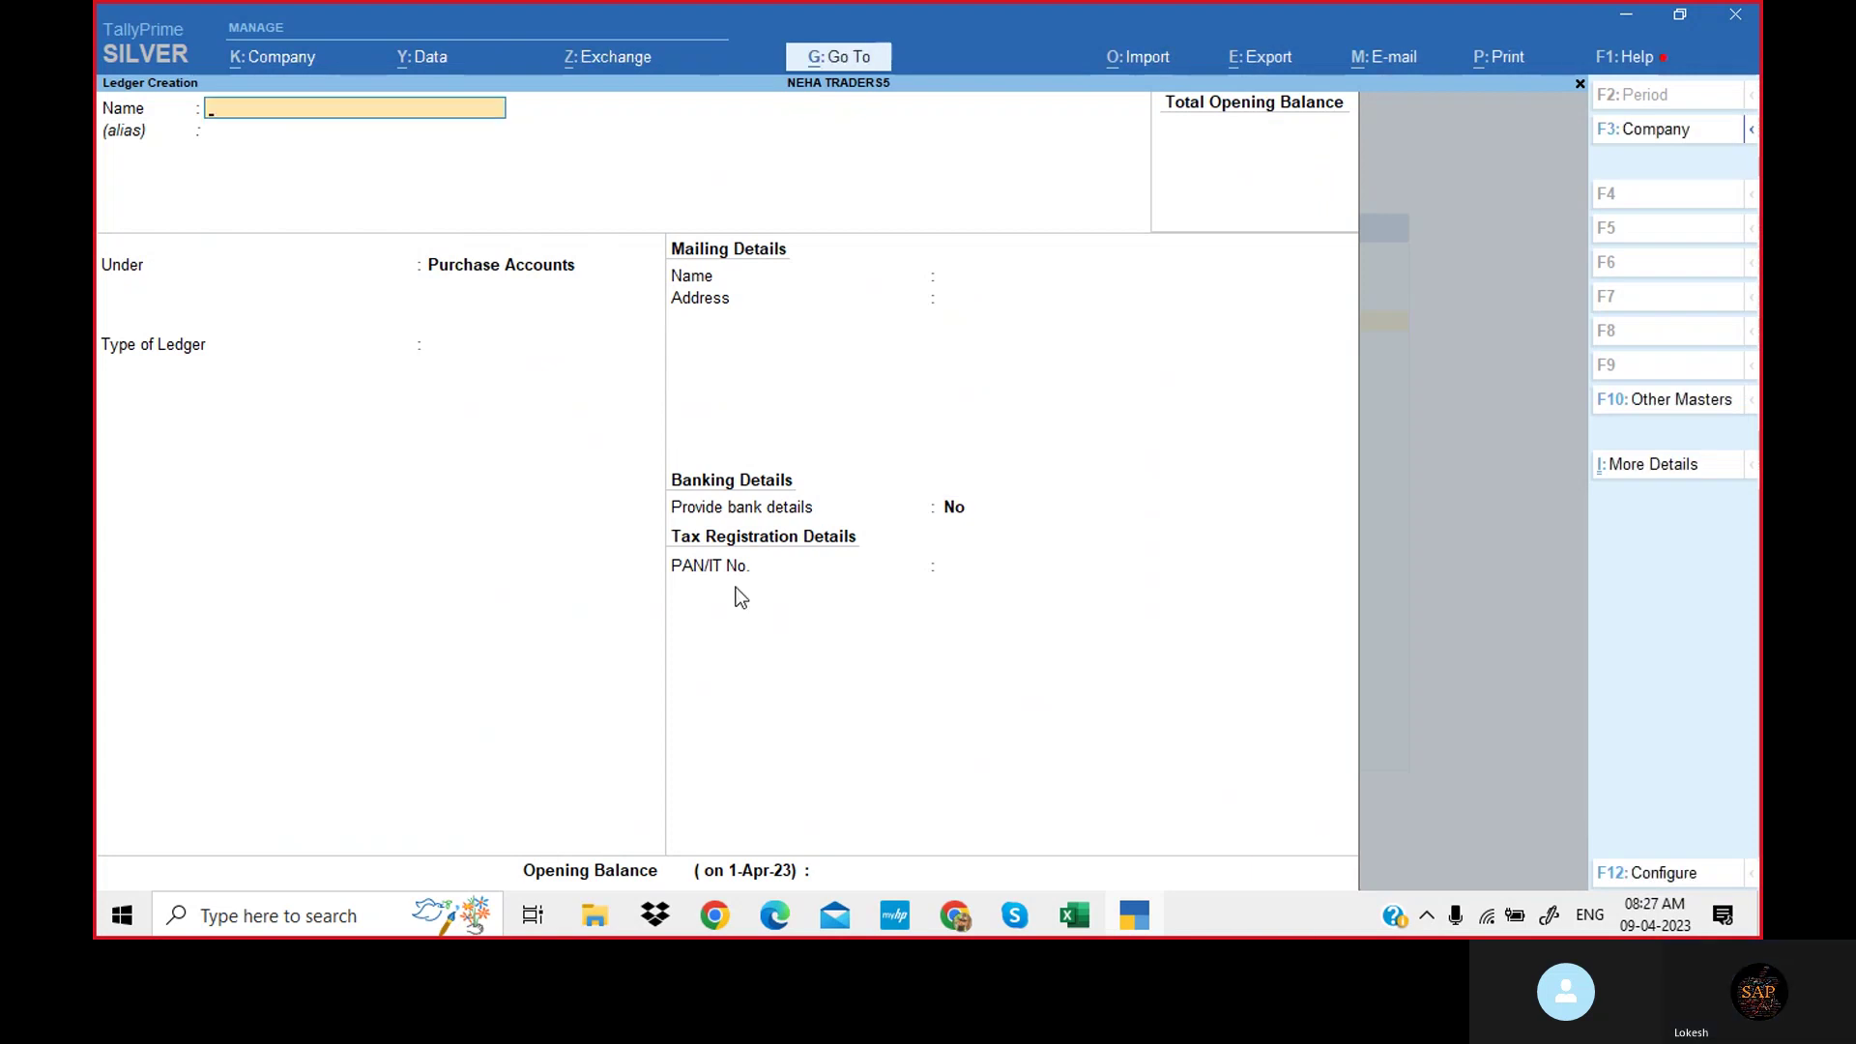
Create a ledger named after the supplier on line 2 of the exercise, under Sundry Creditors.
left_click(779, 918)
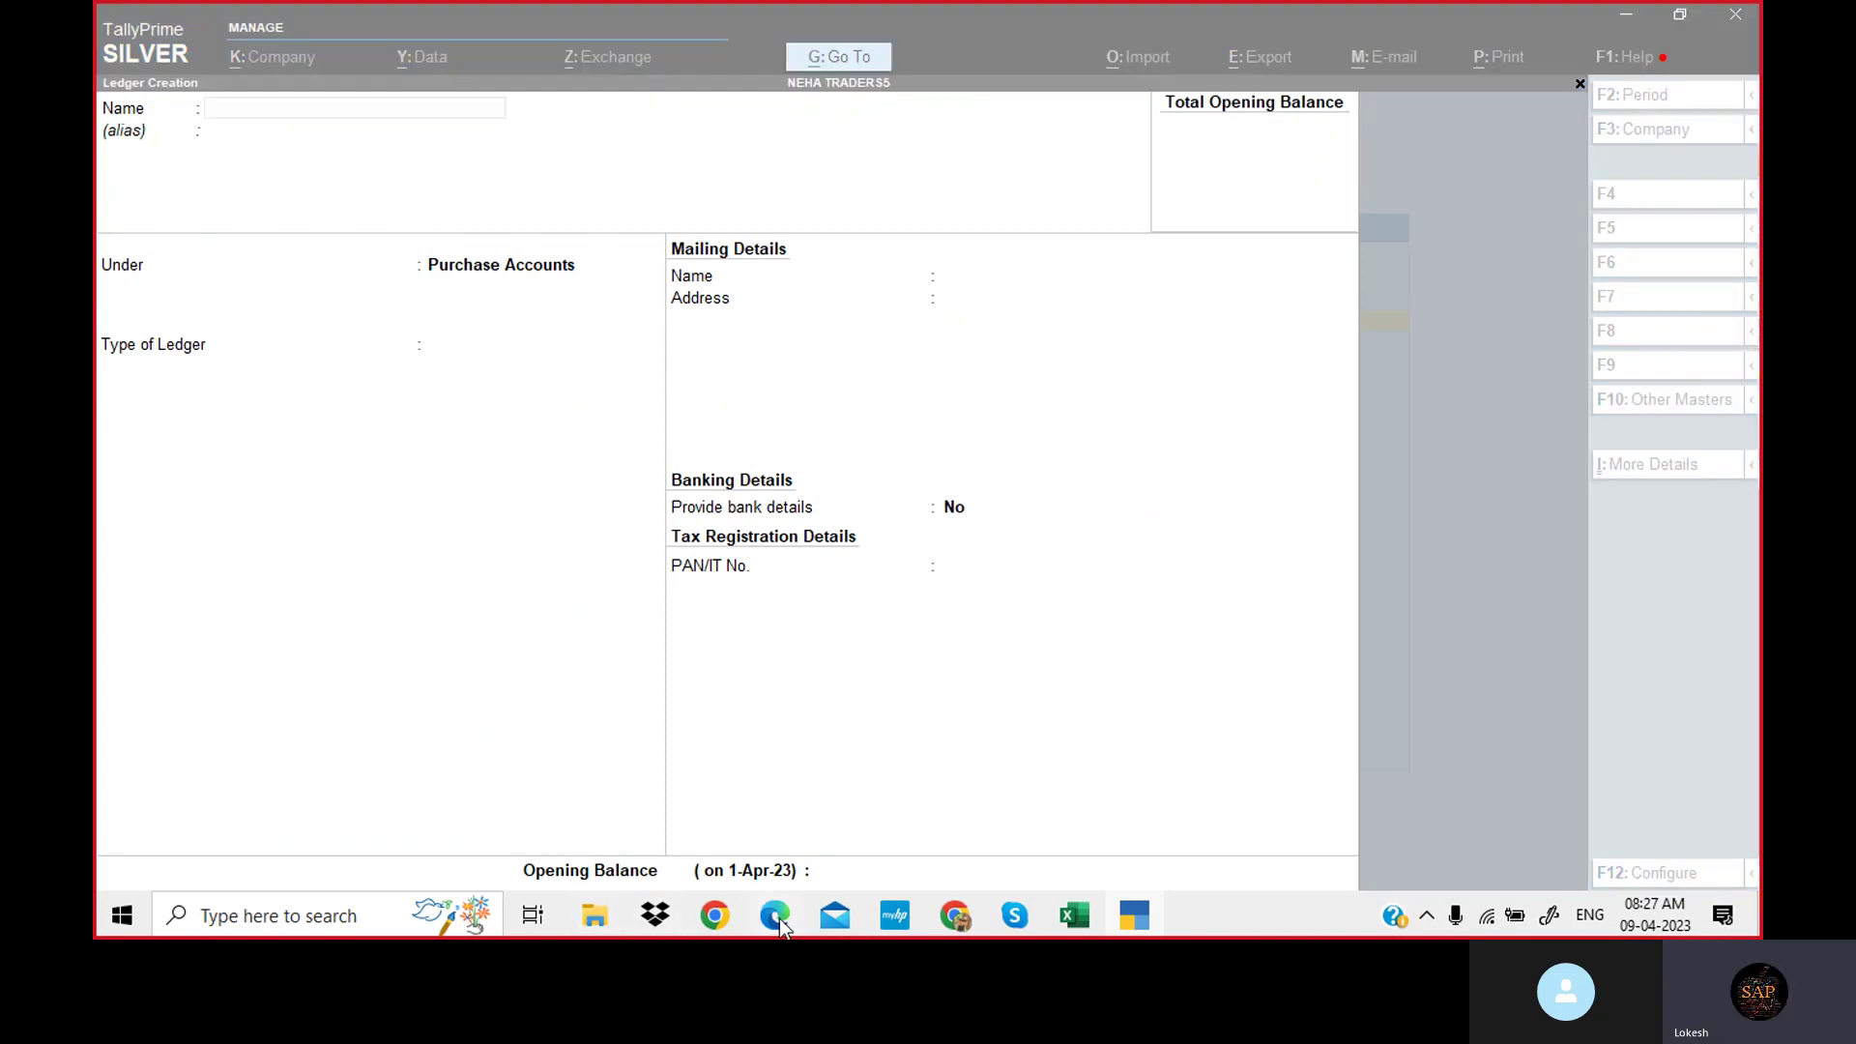
left_click_drag(635, 391, 756, 393)
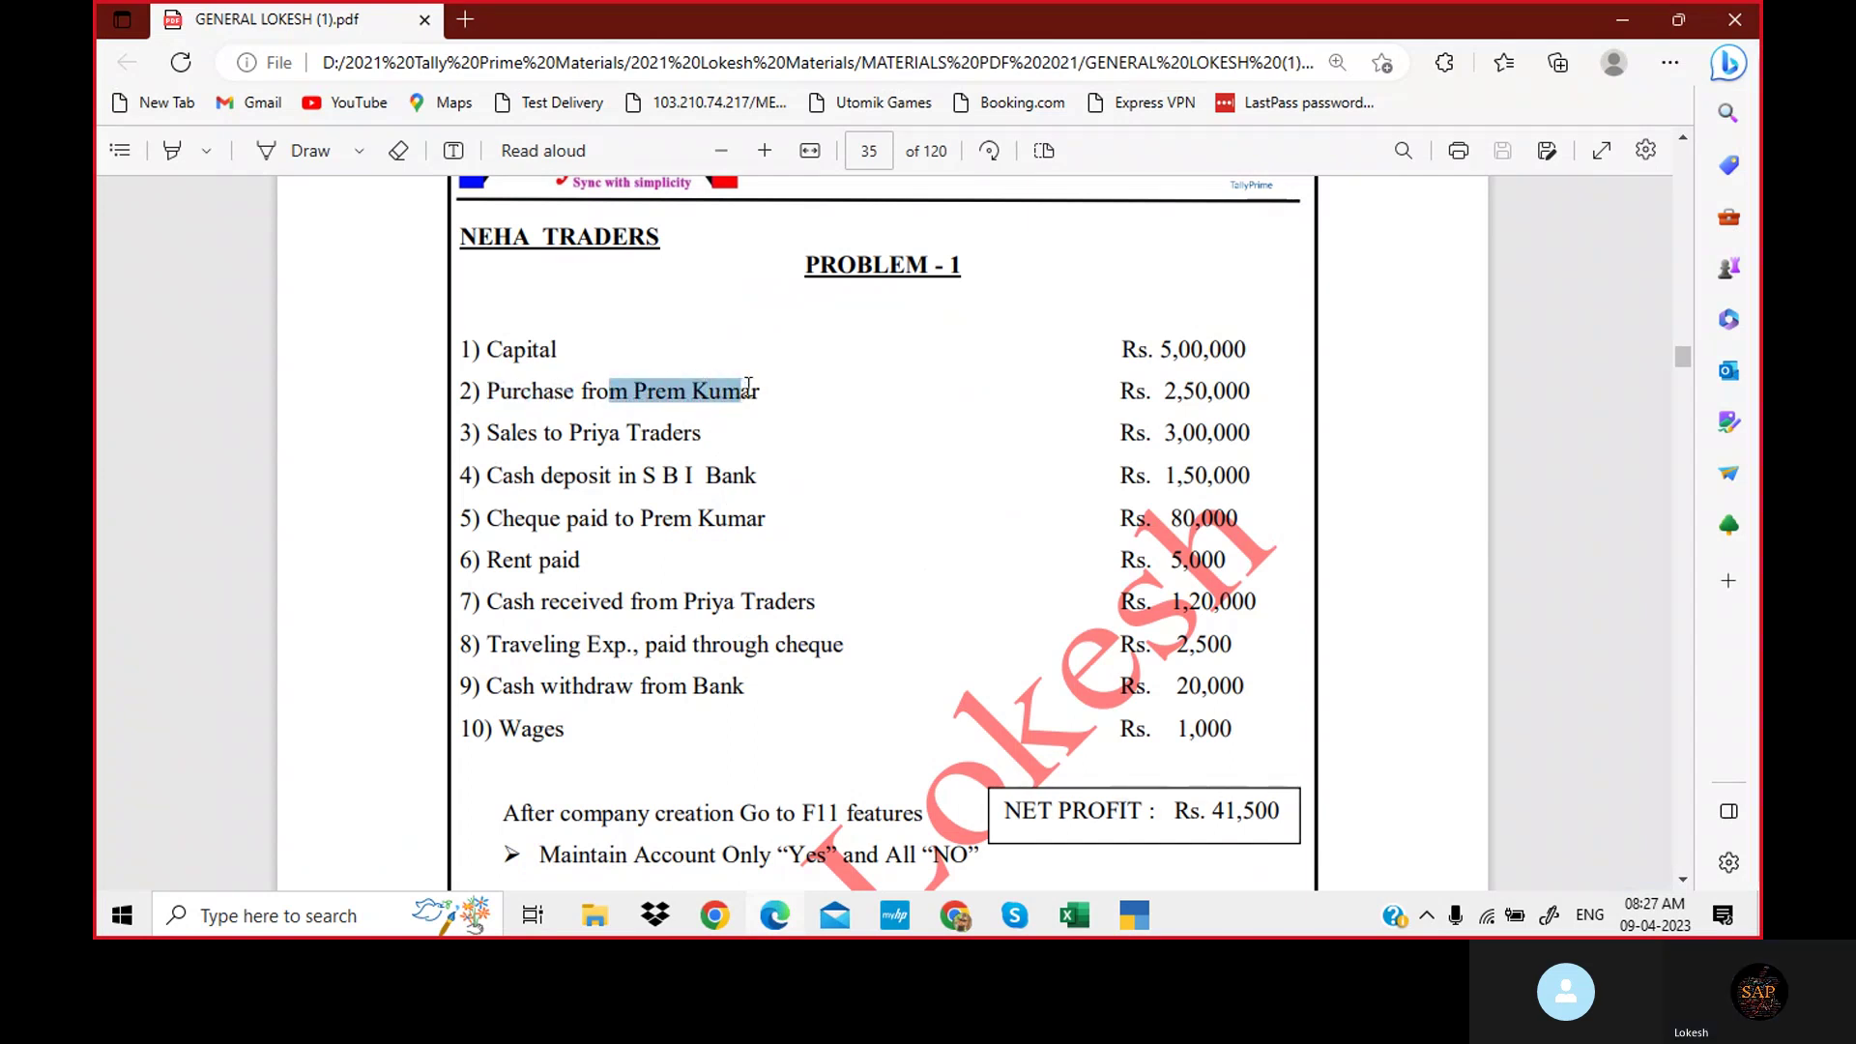
left_click(643, 394)
left_click_drag(635, 391, 762, 394)
key("ctrl+c")
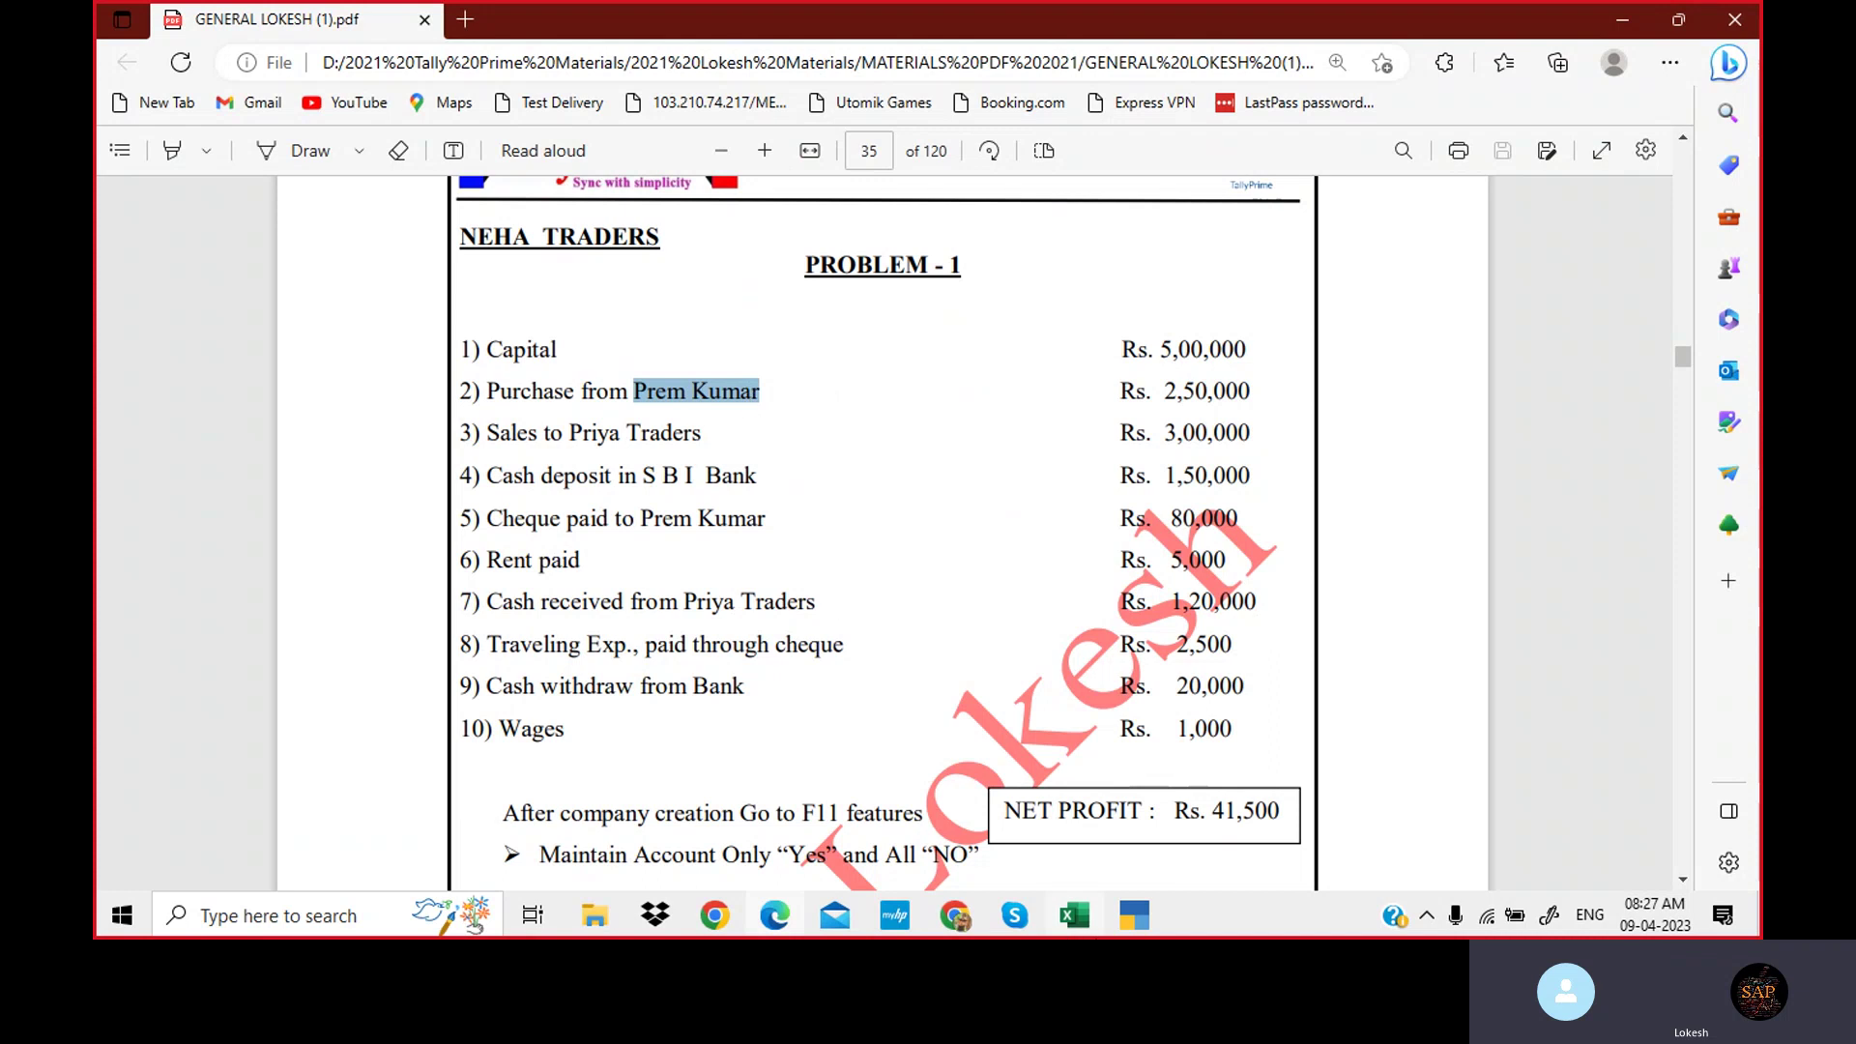
left_click(1123, 914)
key("ctrl+v")
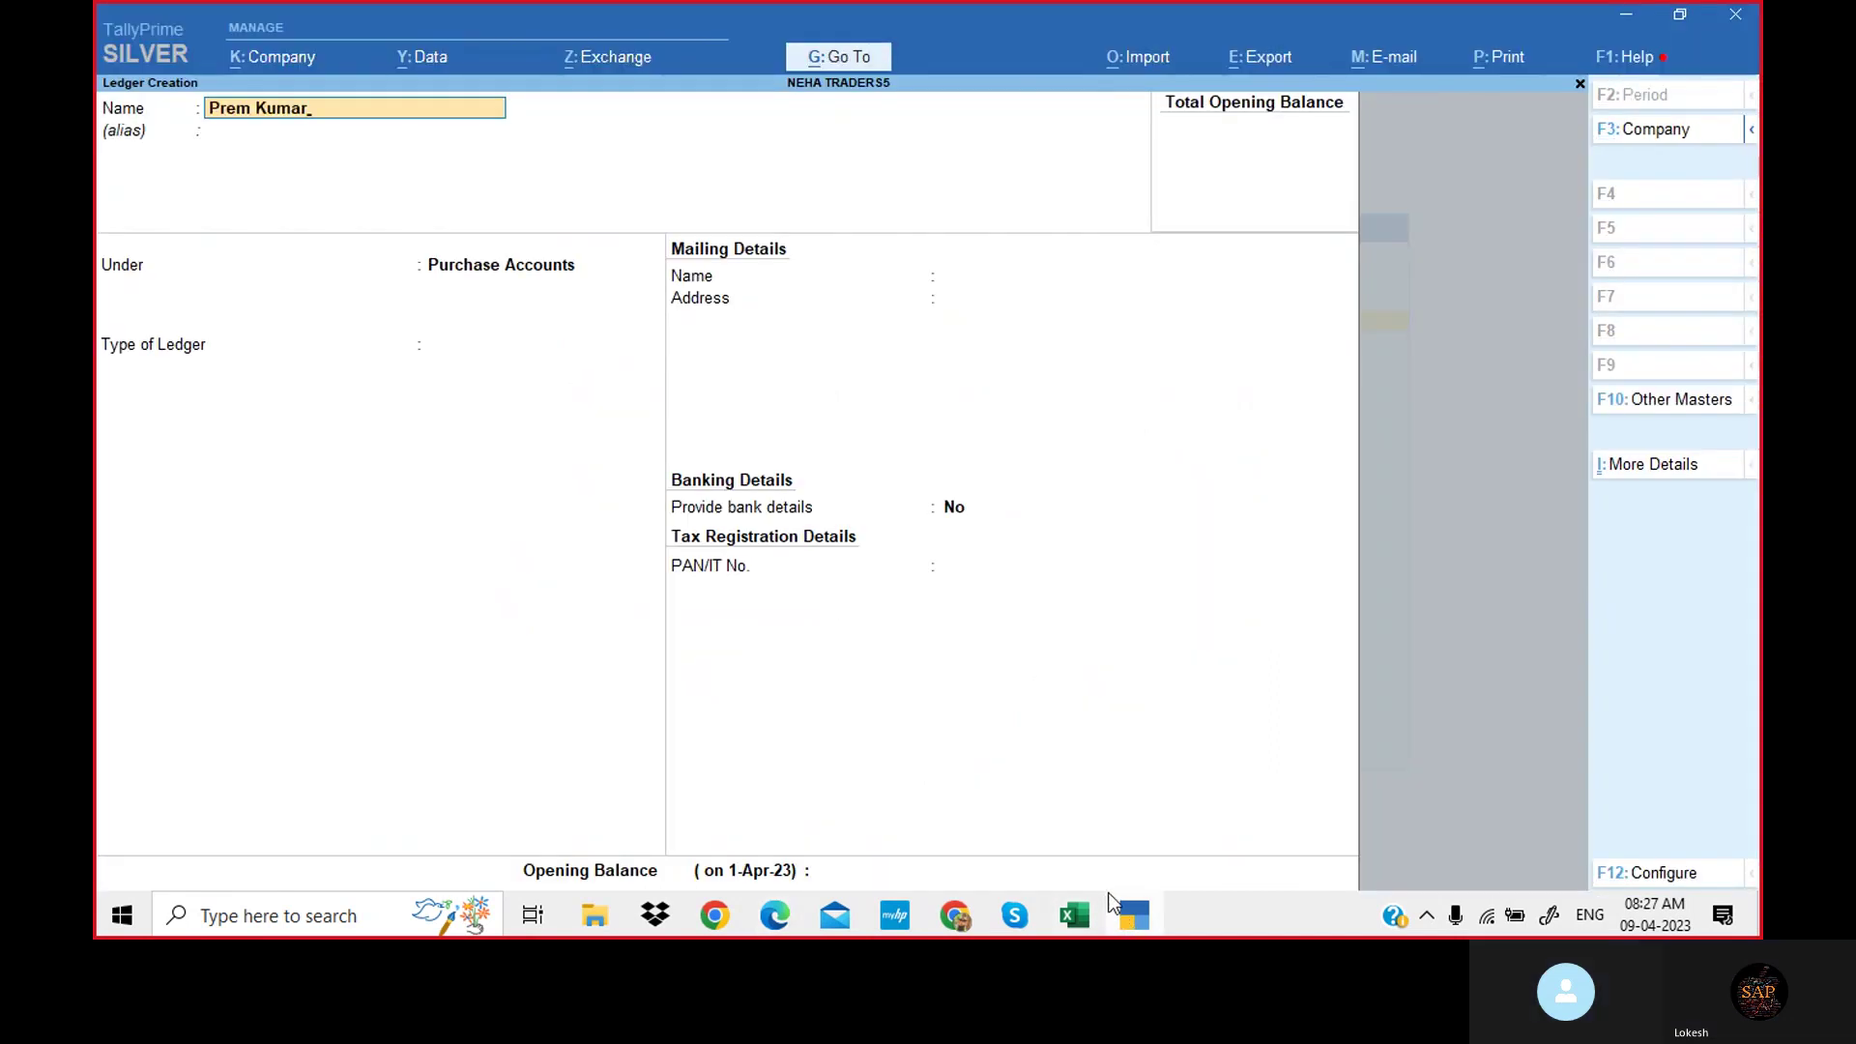
key("Return")
key("Return")
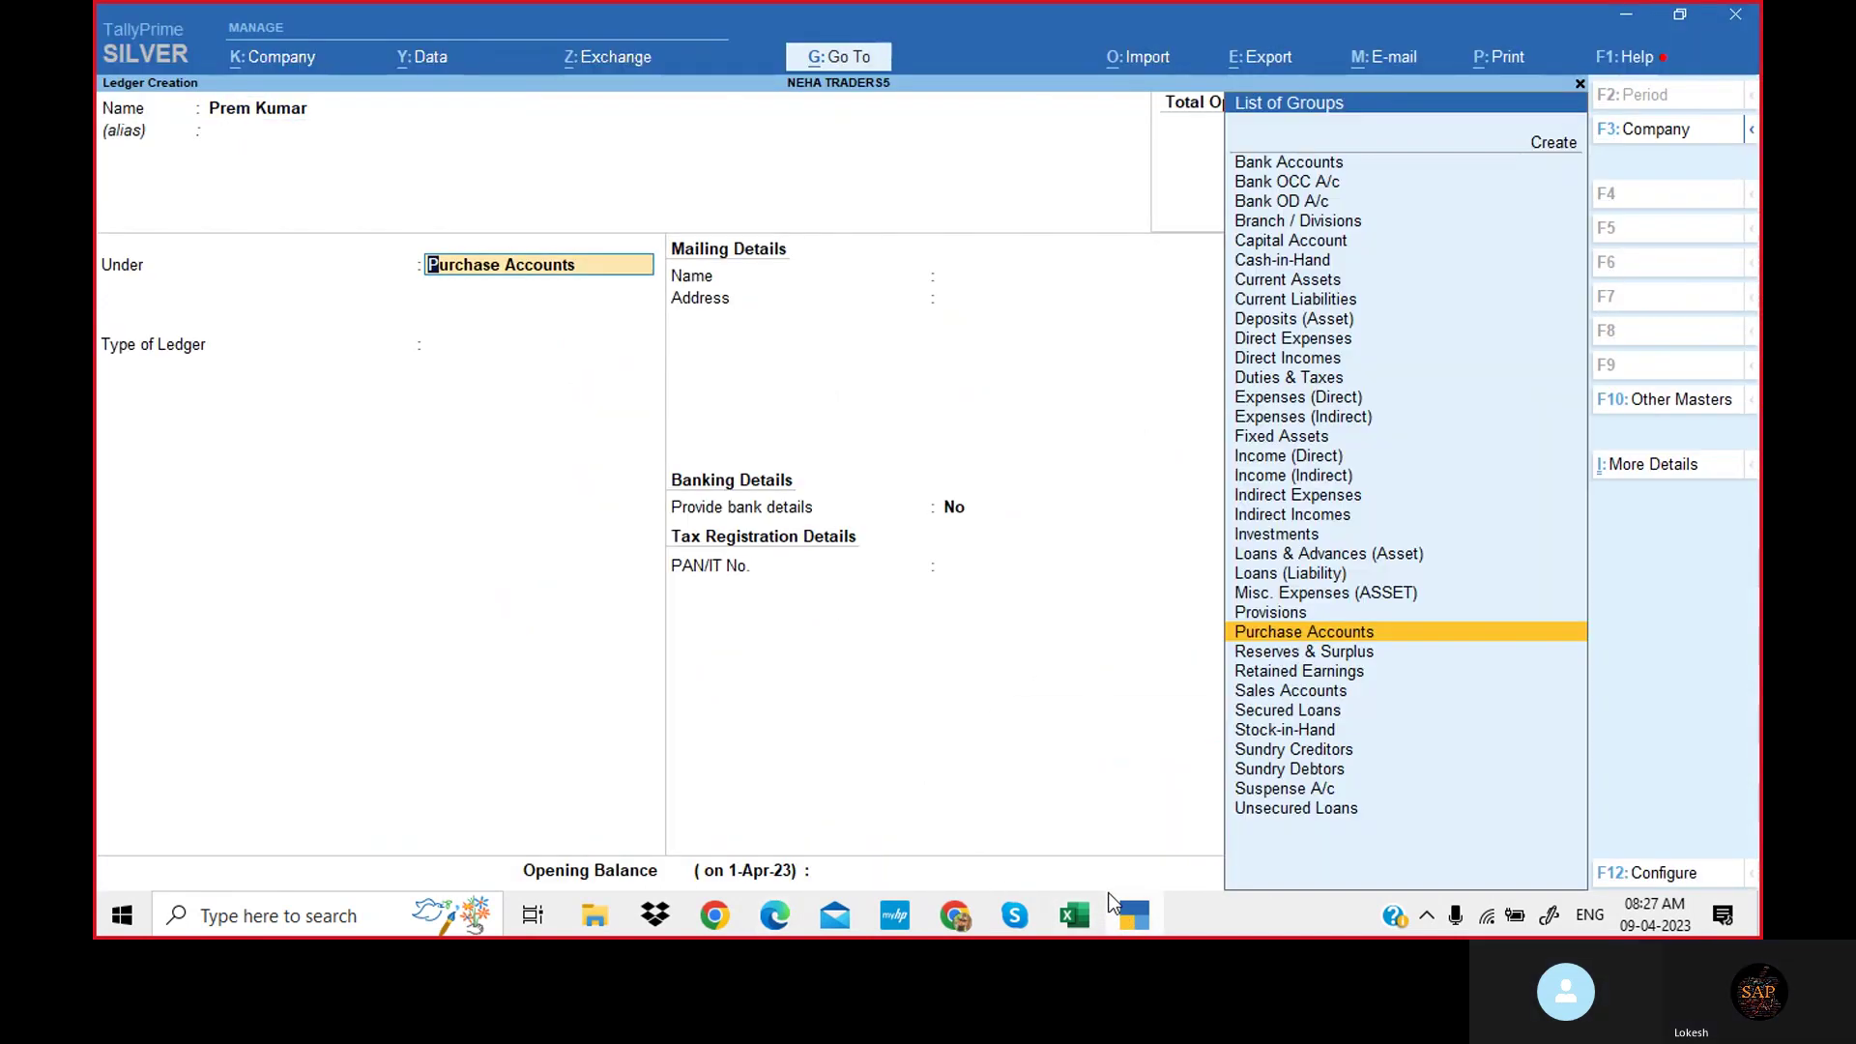
type("Sun")
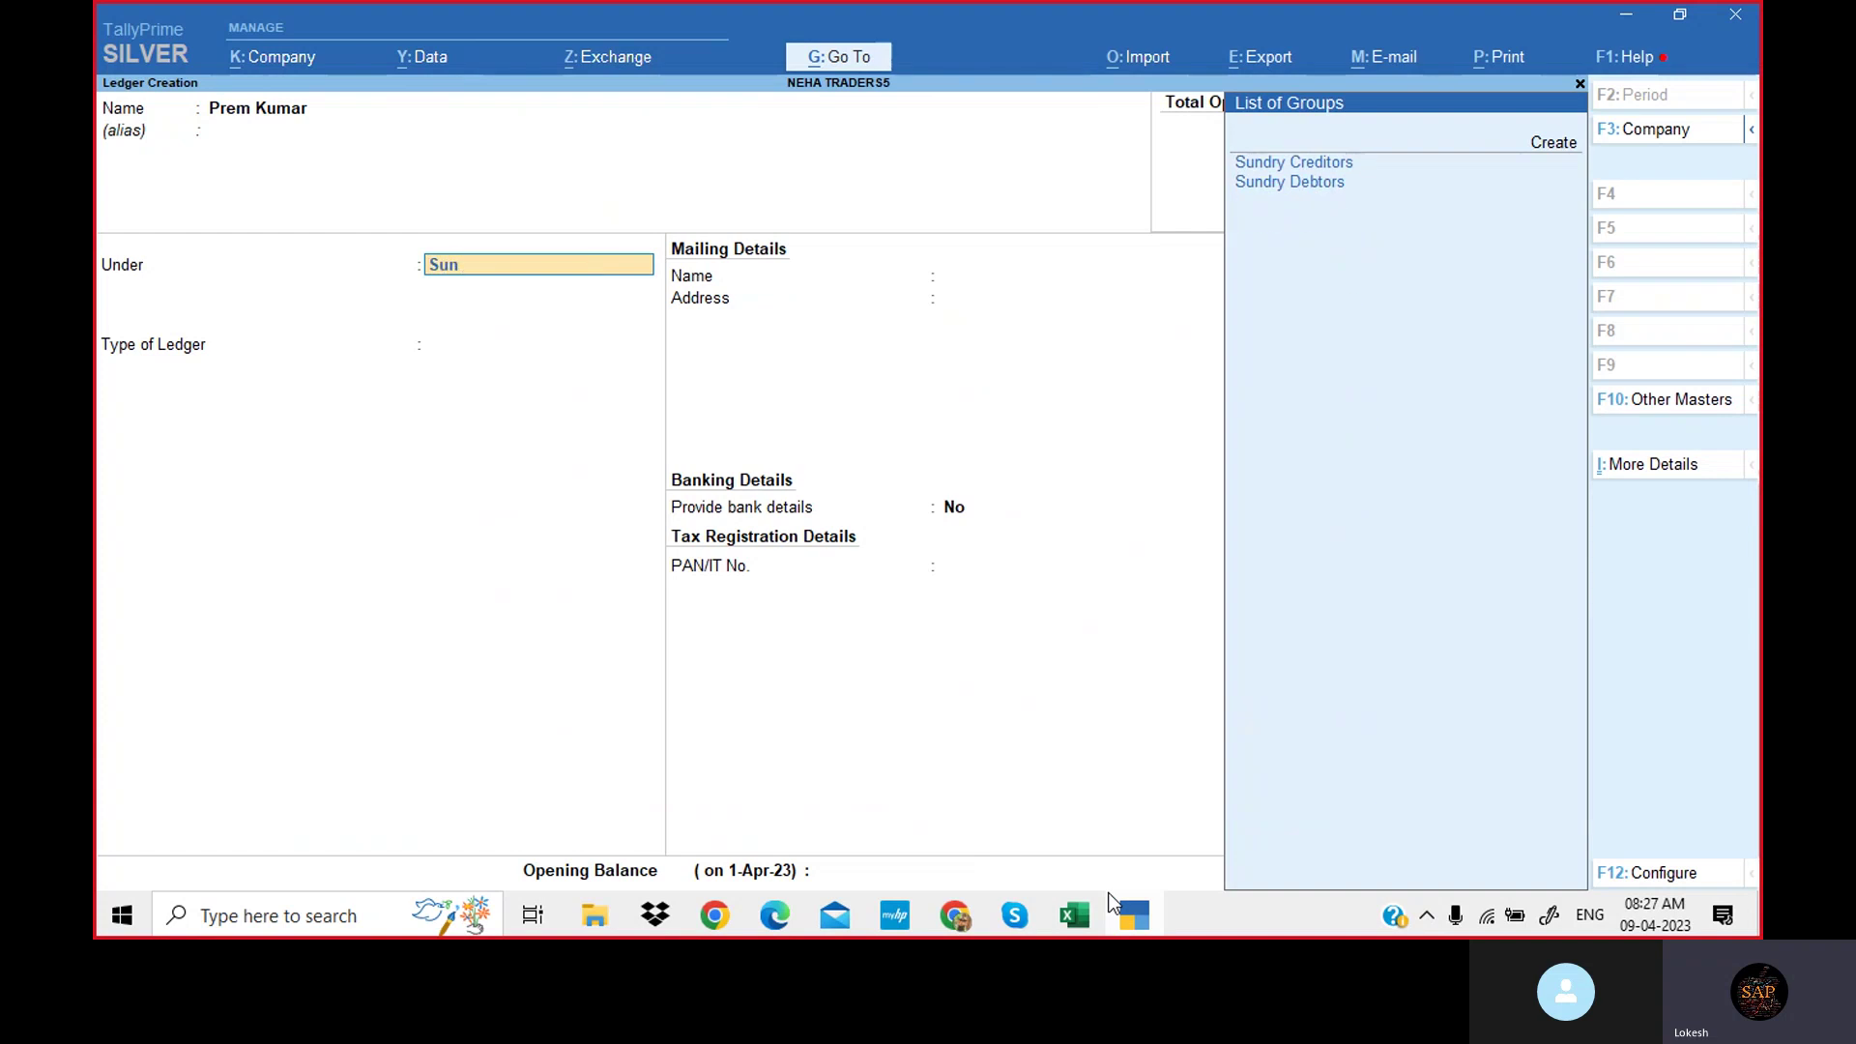
key("Return")
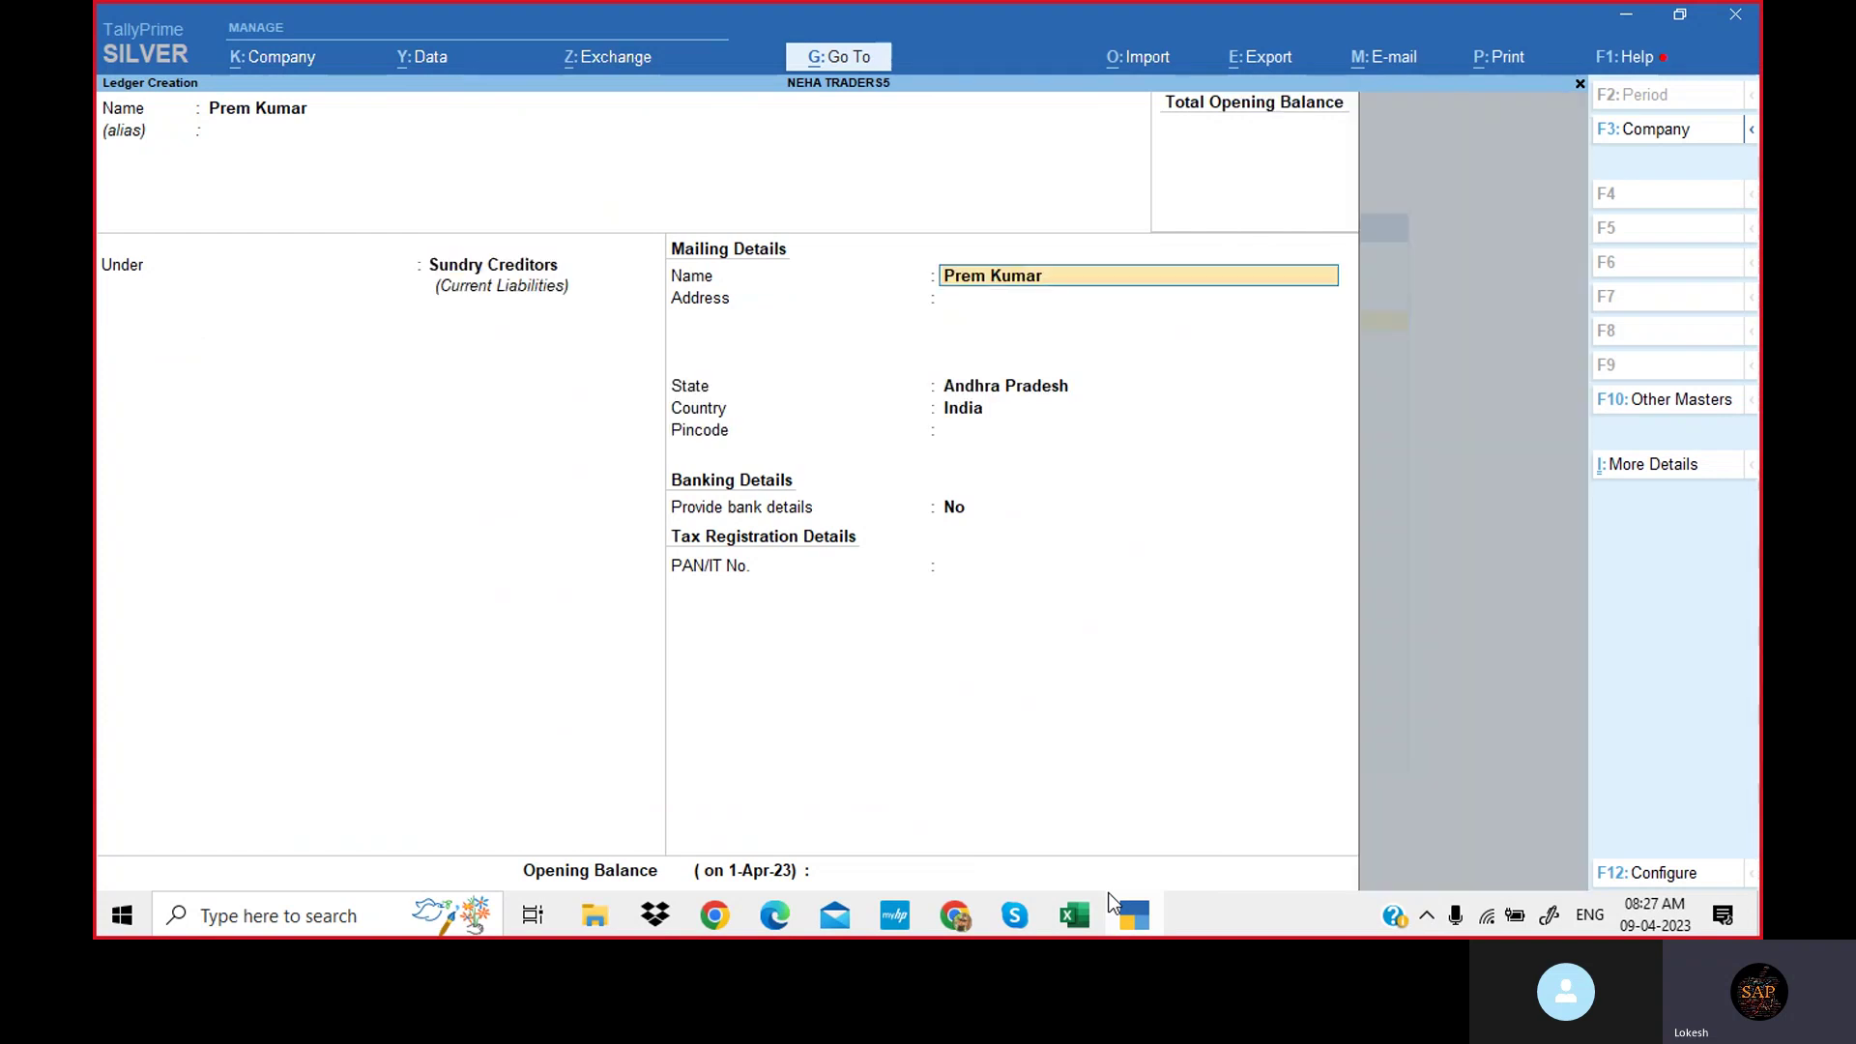
key("Return")
key("Return")
key("Return")
key("Return")
key("Return")
key("Return")
key("Return")
key("Return")
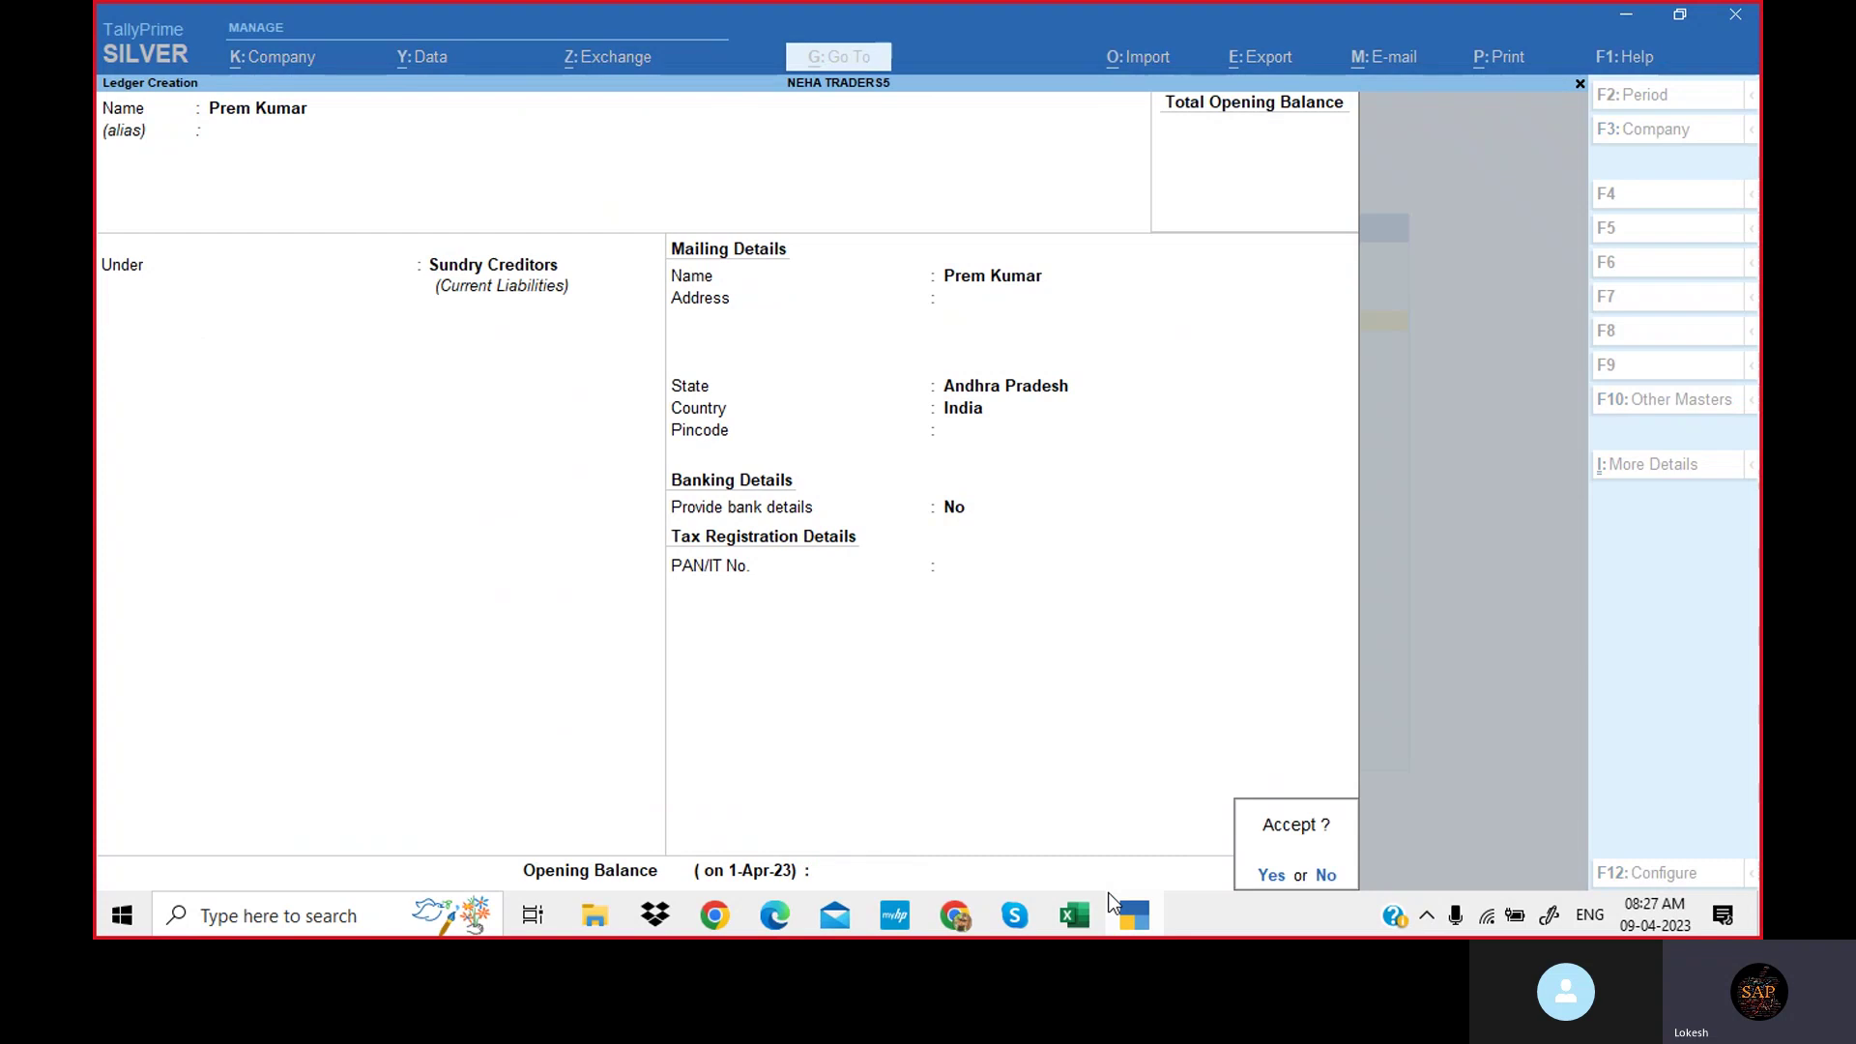
key("Return")
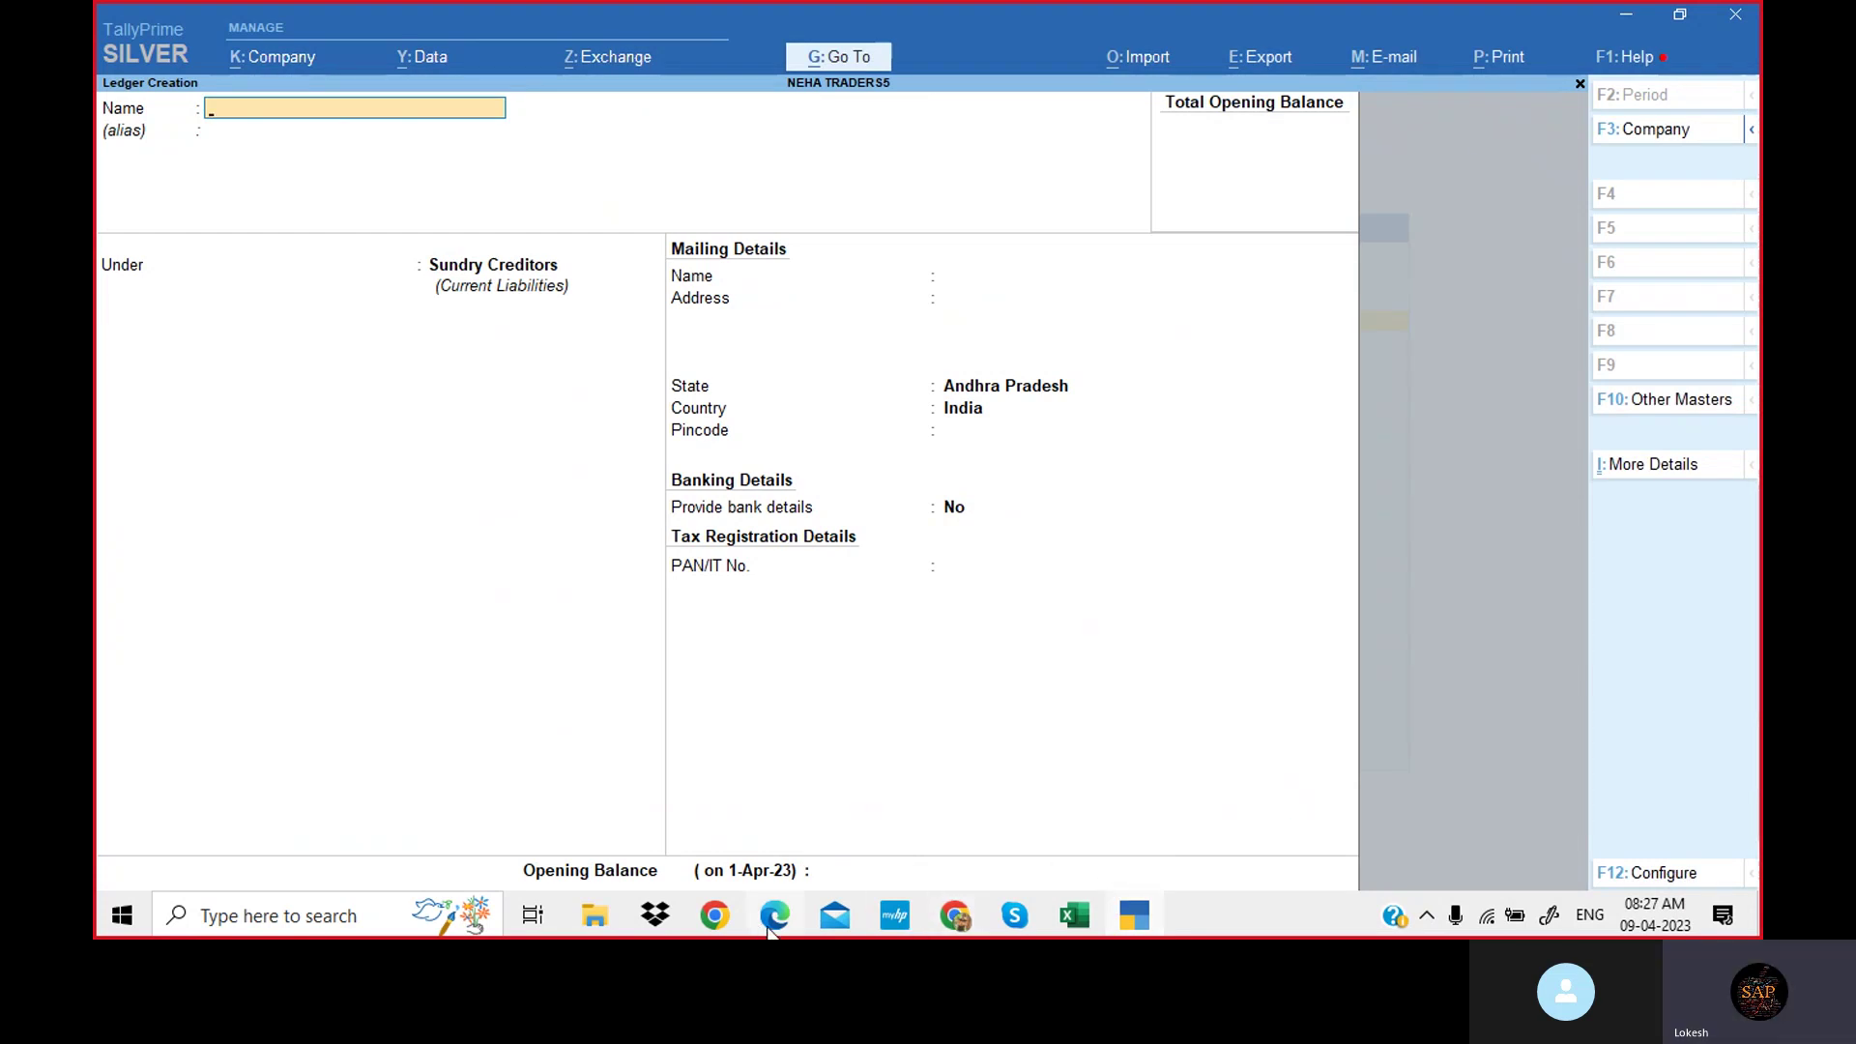
left_click(774, 915)
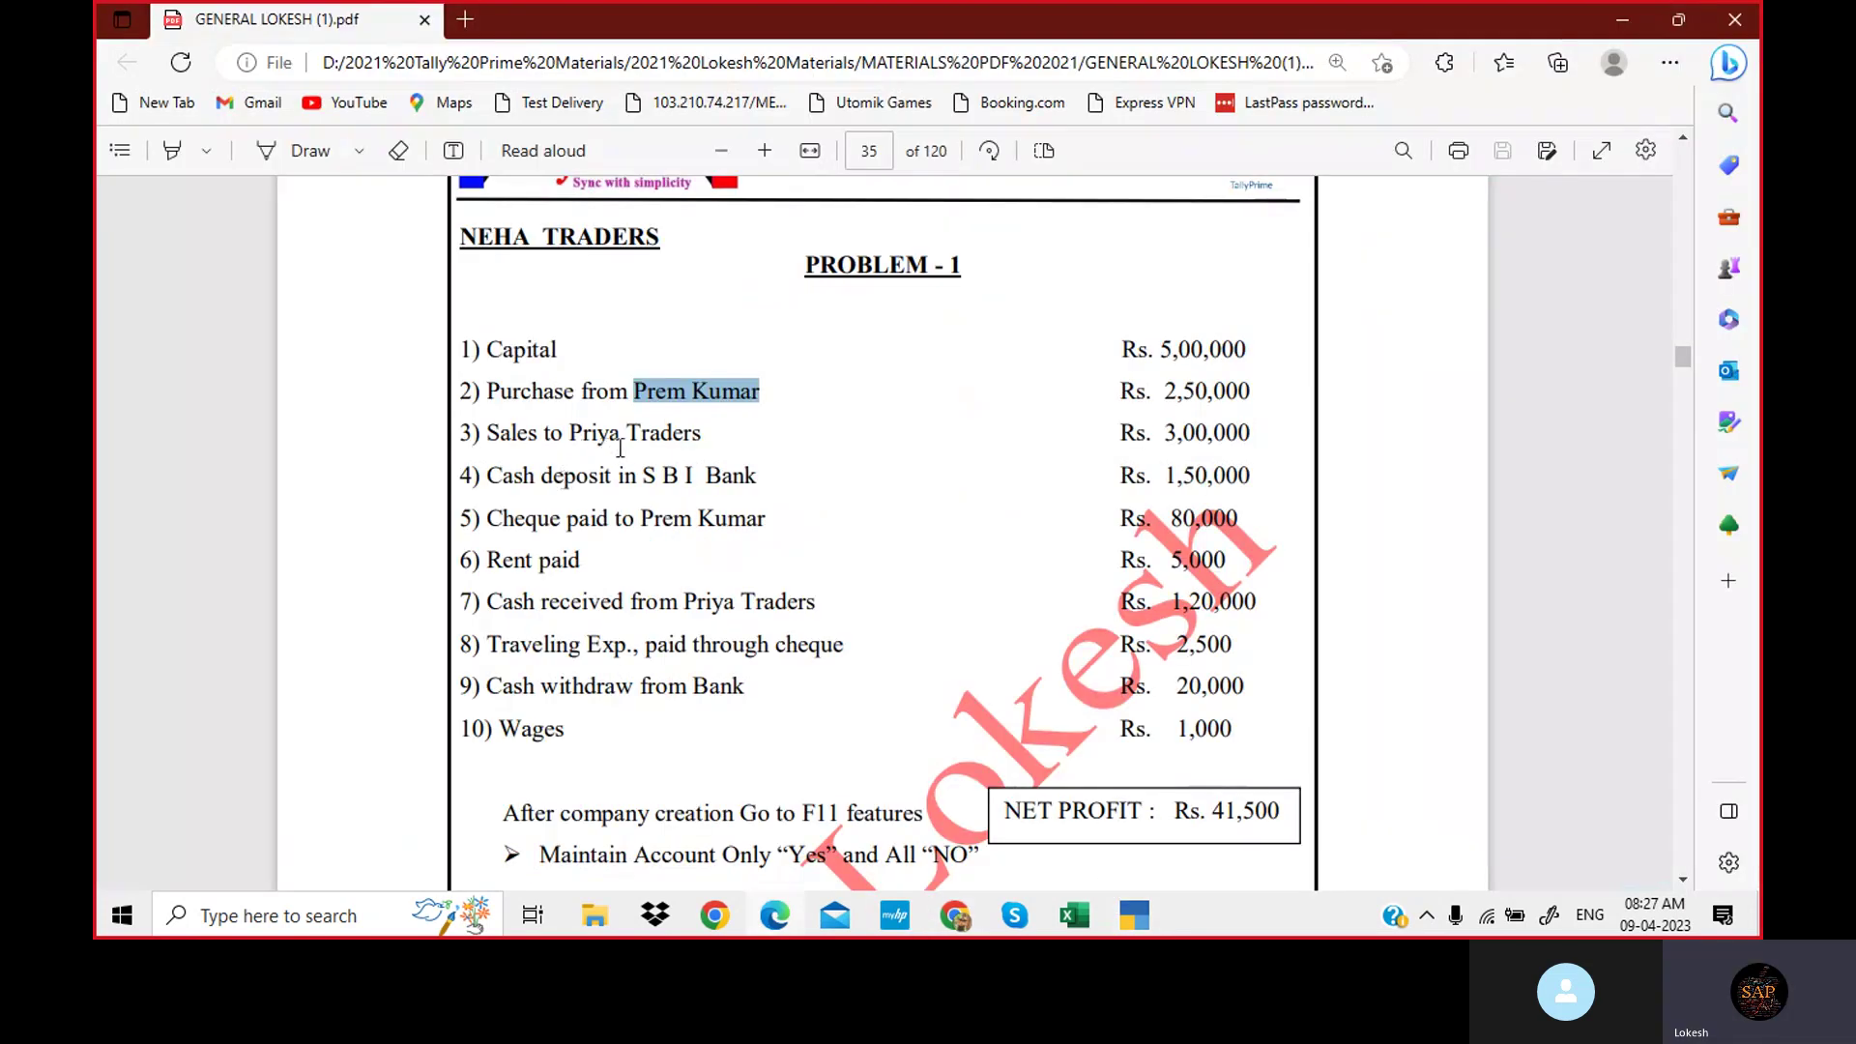
Create a 'Sales' ledger under Sales Accounts, copying the name from line 3 of the exercise.
left_click(631, 434)
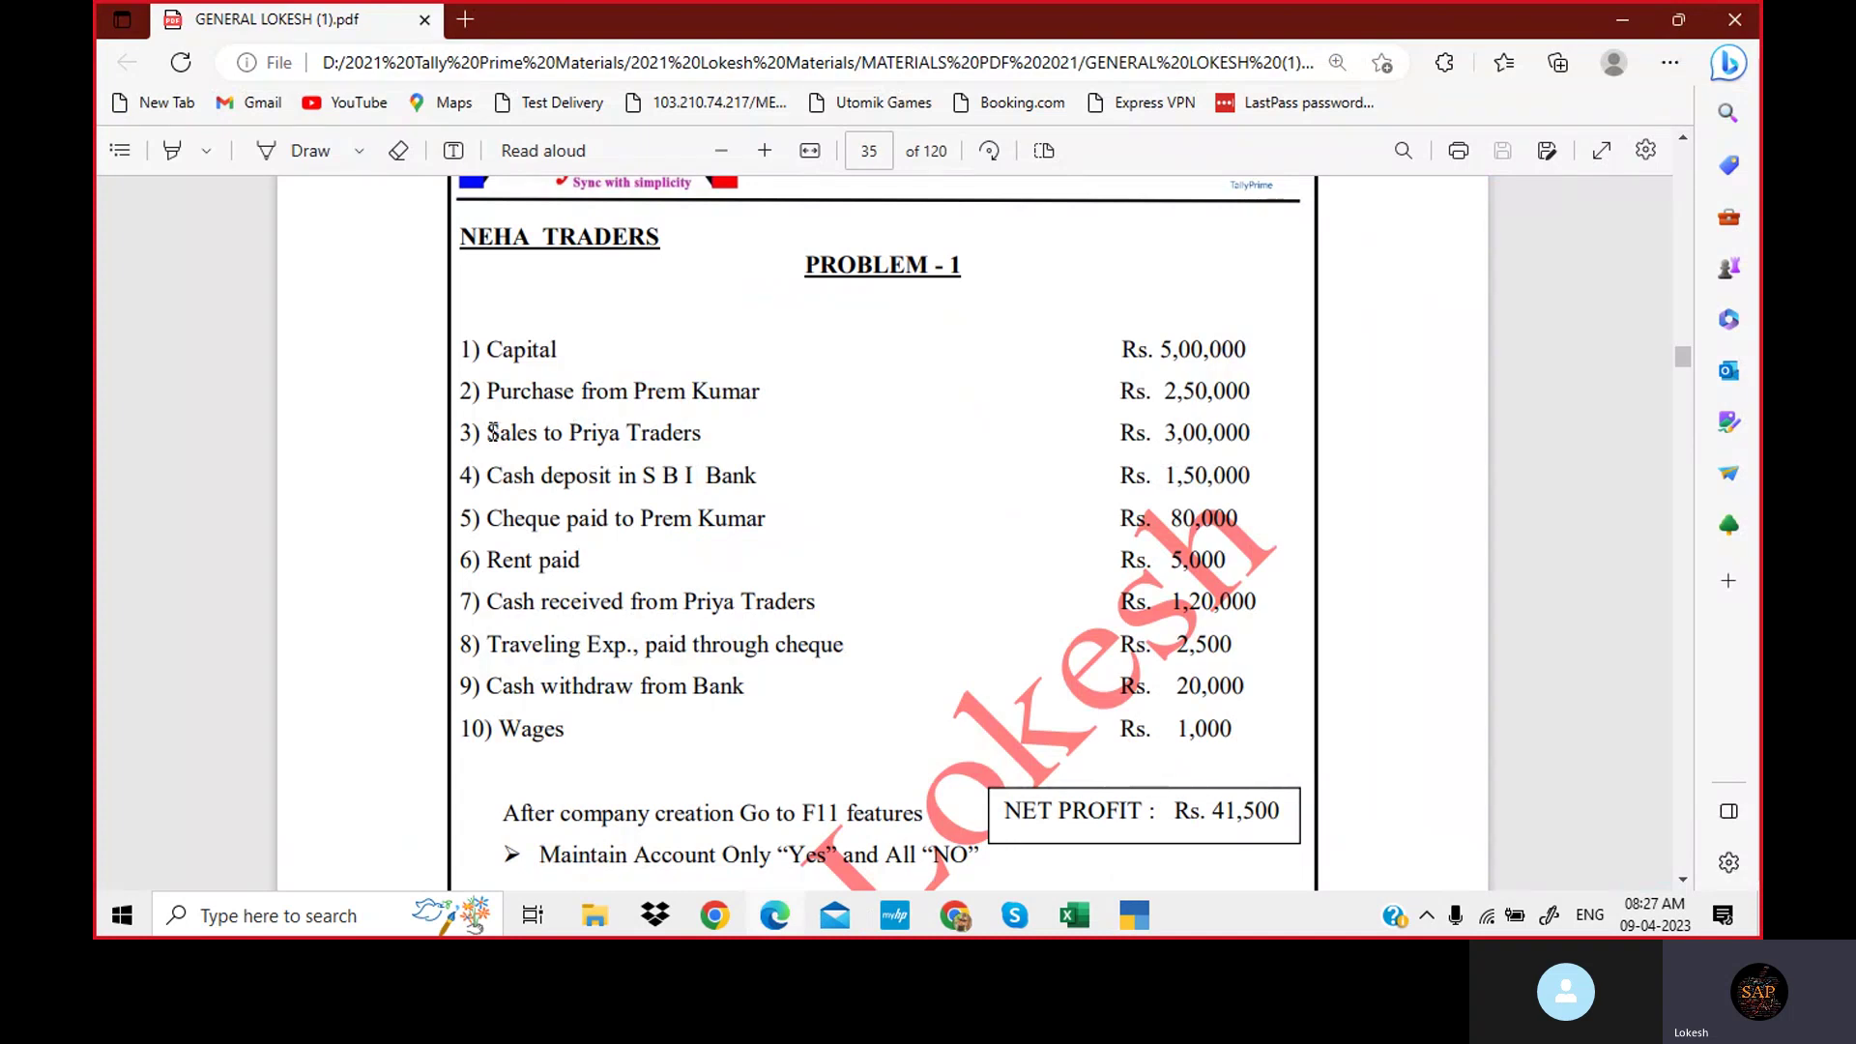
left_click_drag(487, 432, 537, 426)
key("ctrl+c")
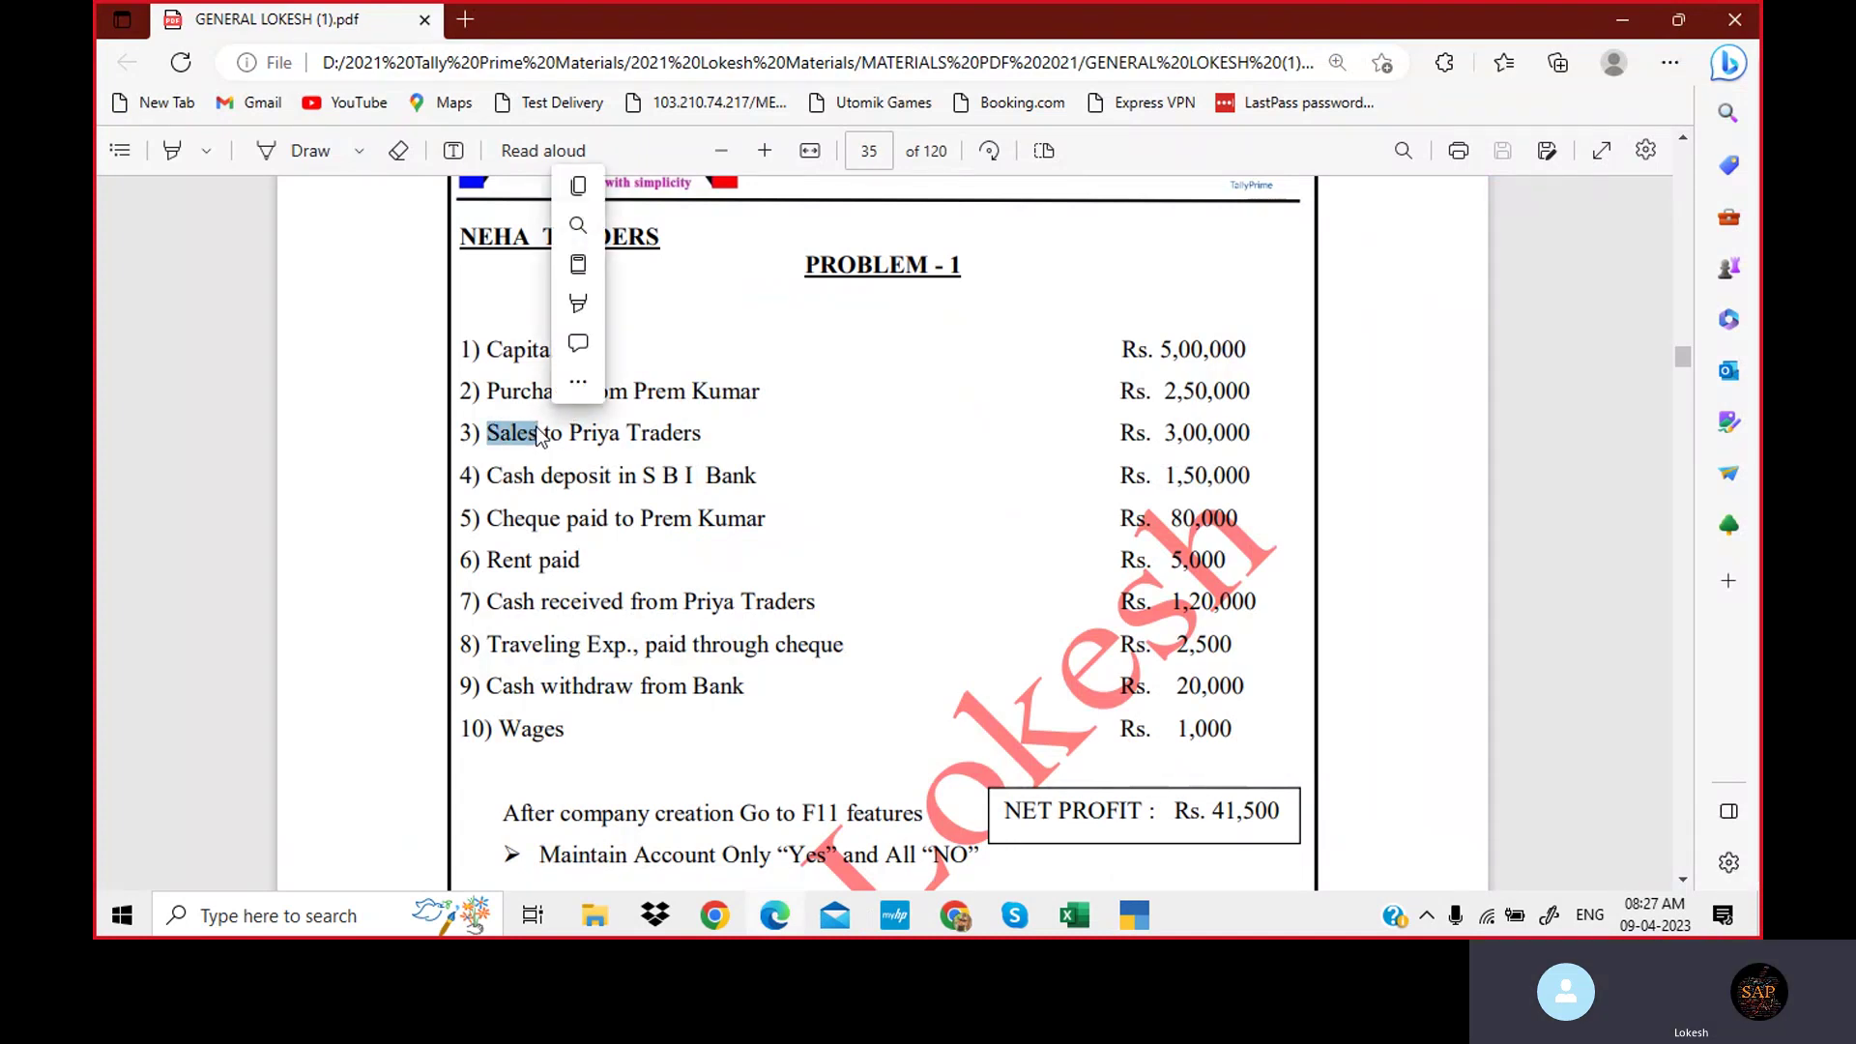
left_click(1144, 918)
key("ctrl+v")
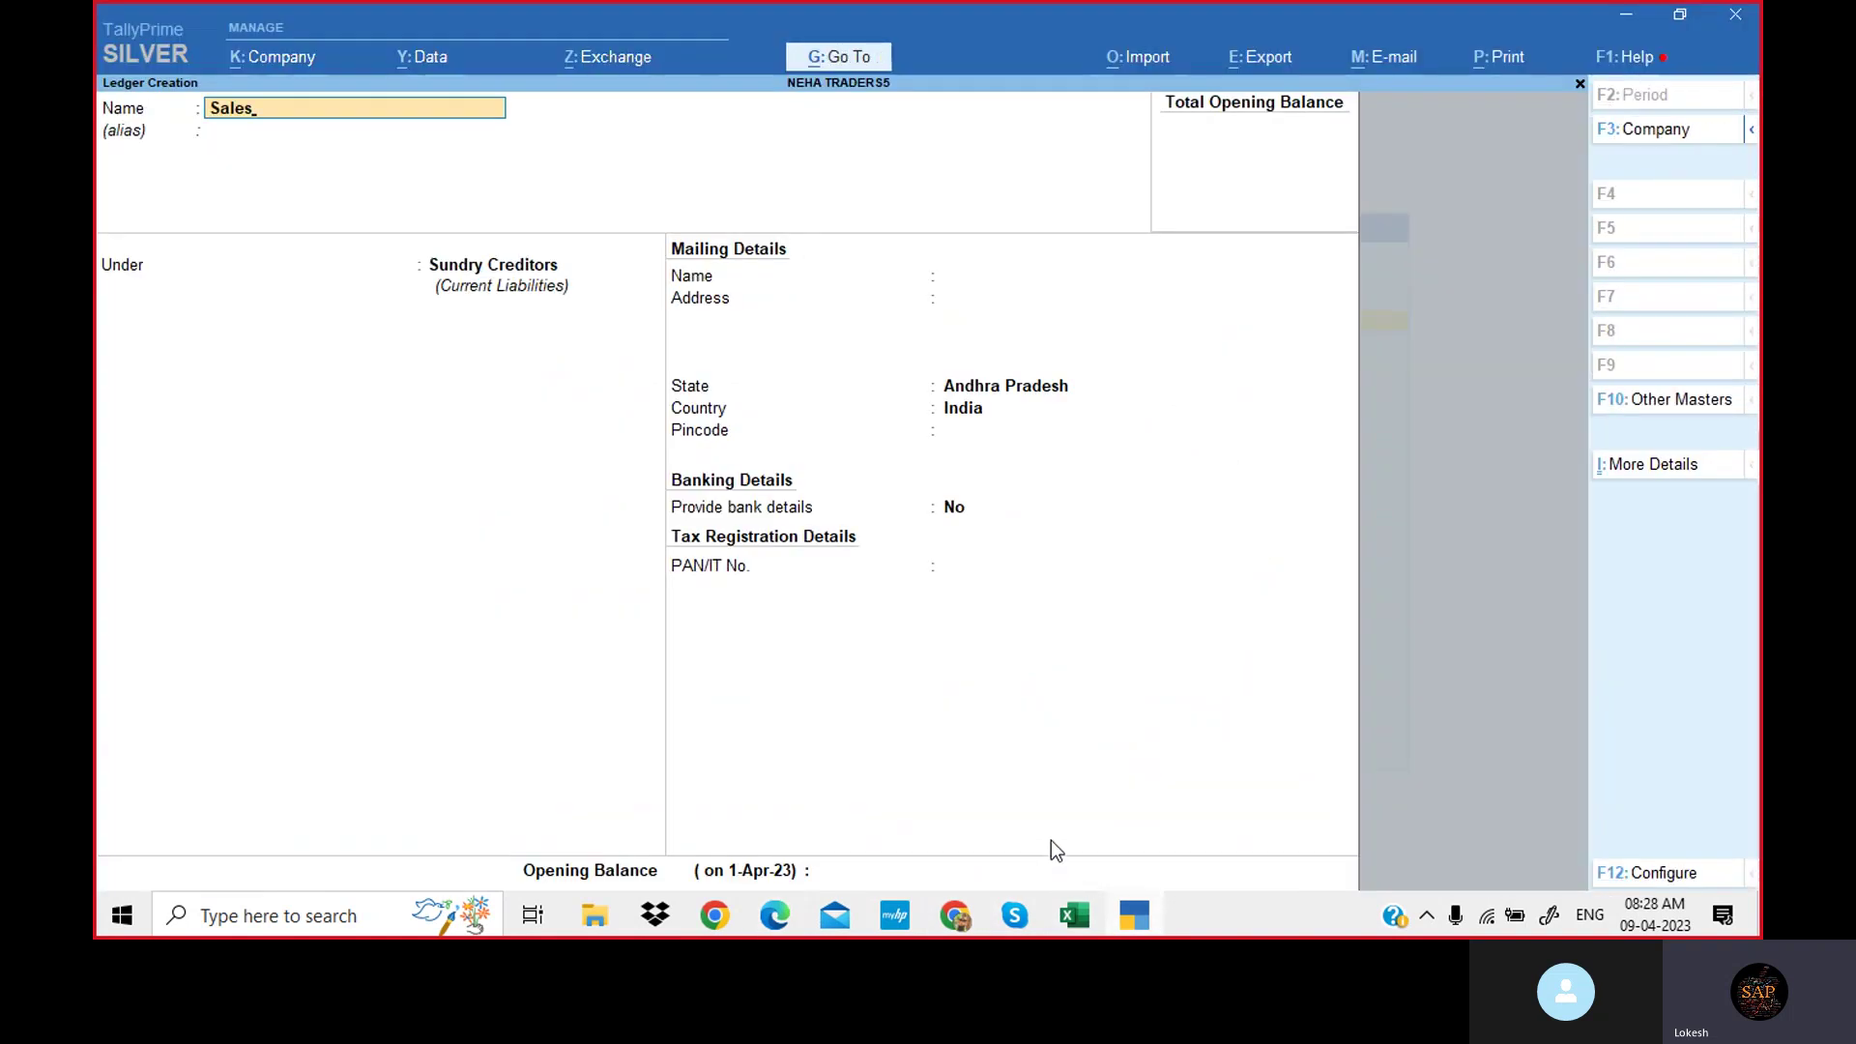
key("Return")
key("Return")
type("Sa")
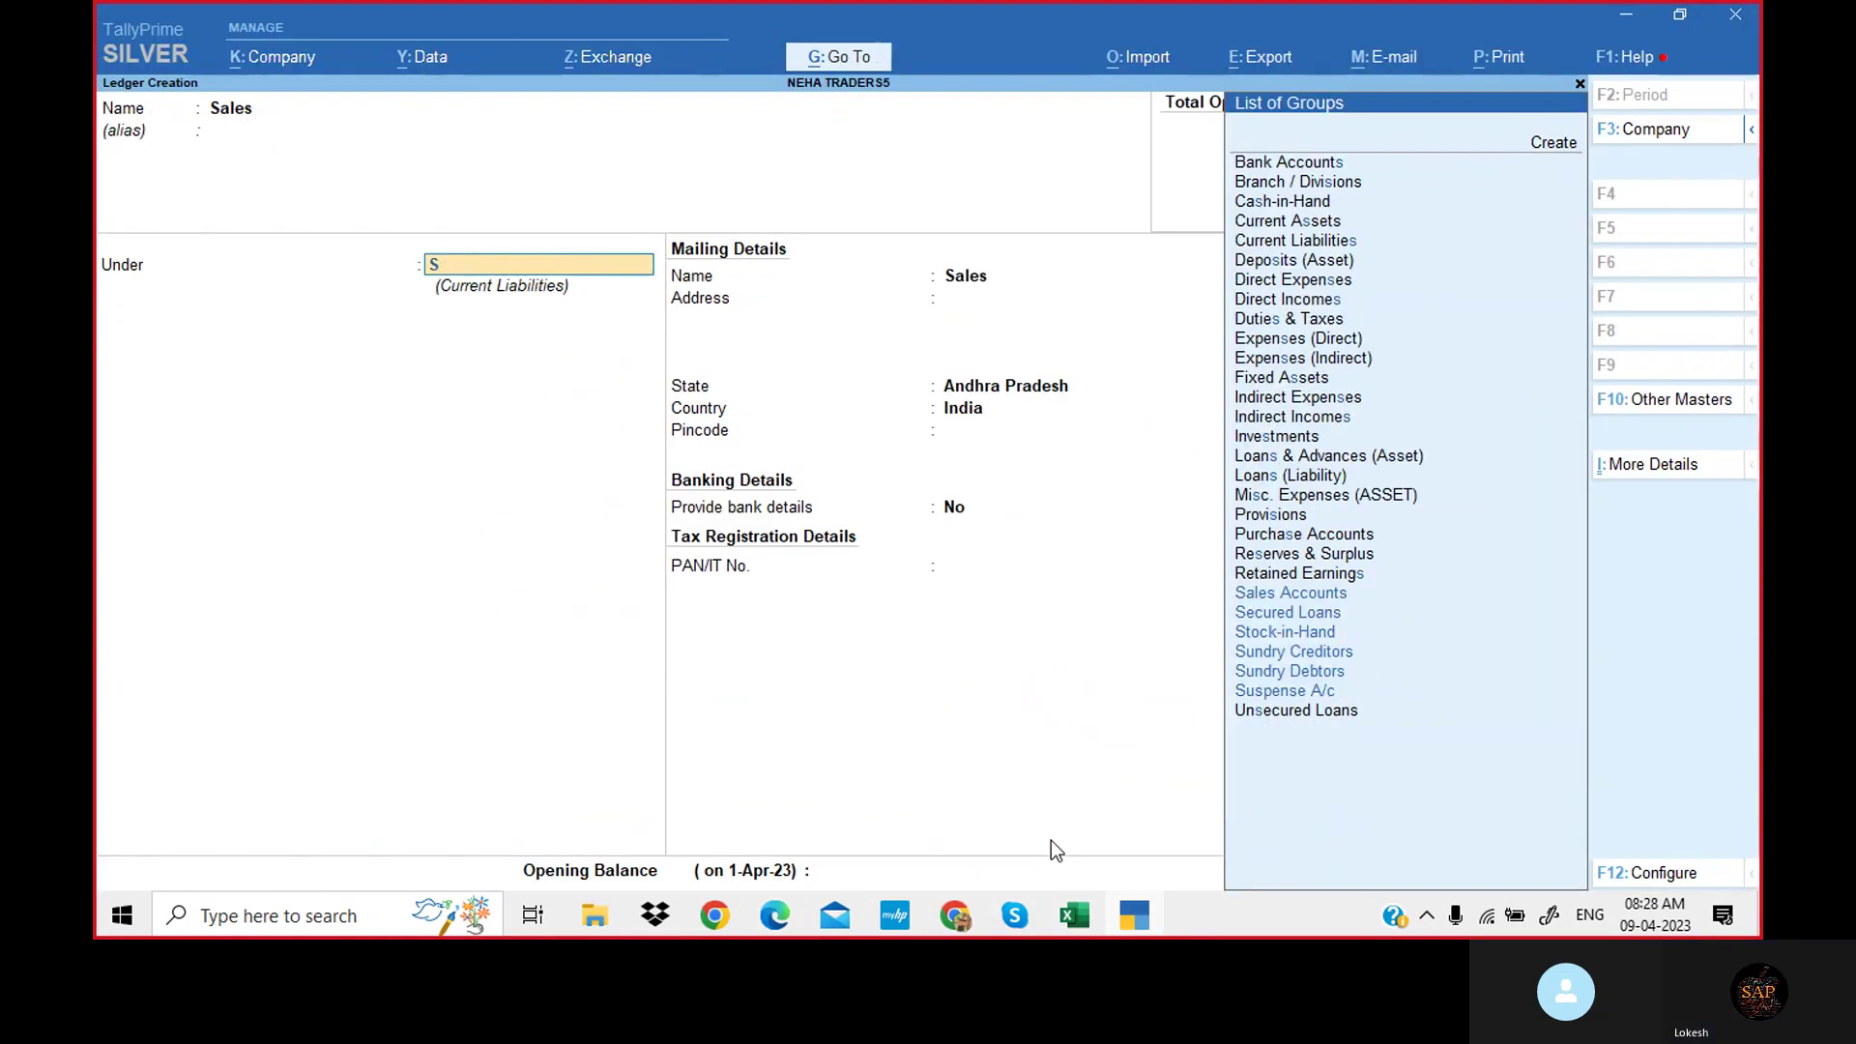
key("Return")
key("Return")
key("Return")
key("Return")
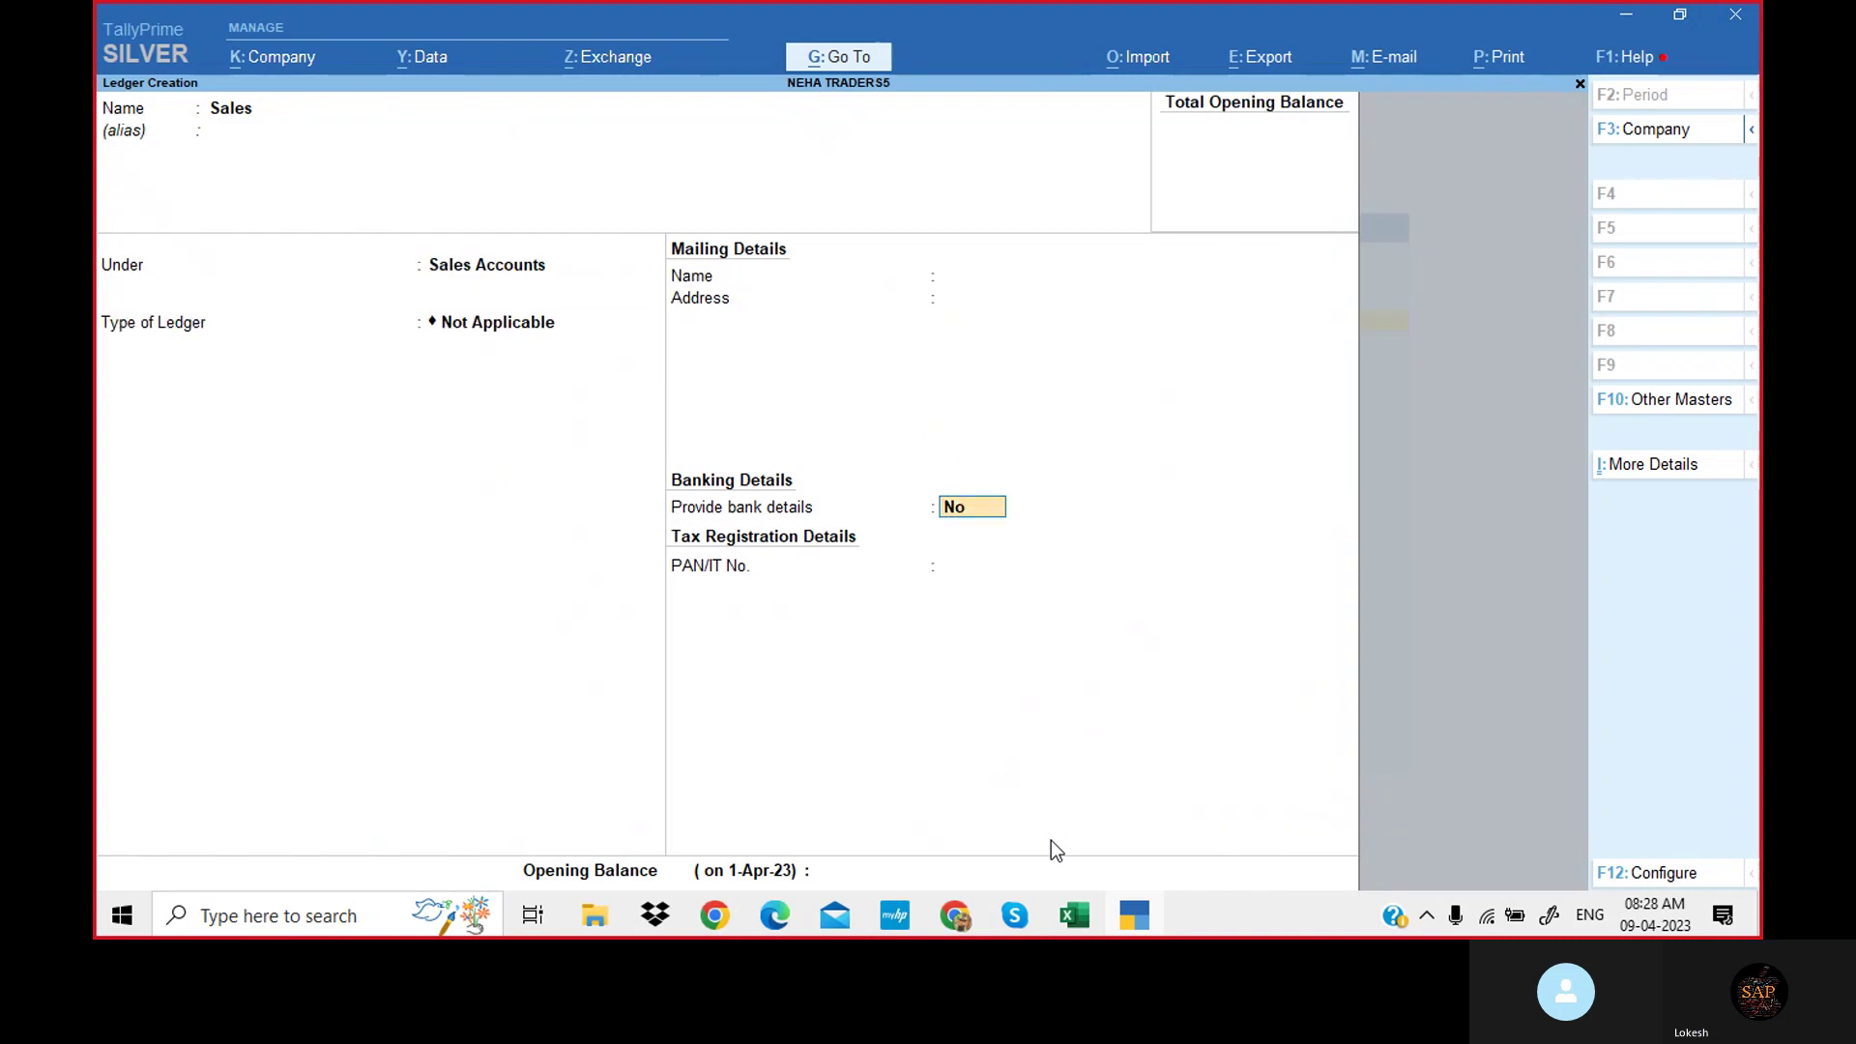
key("Return")
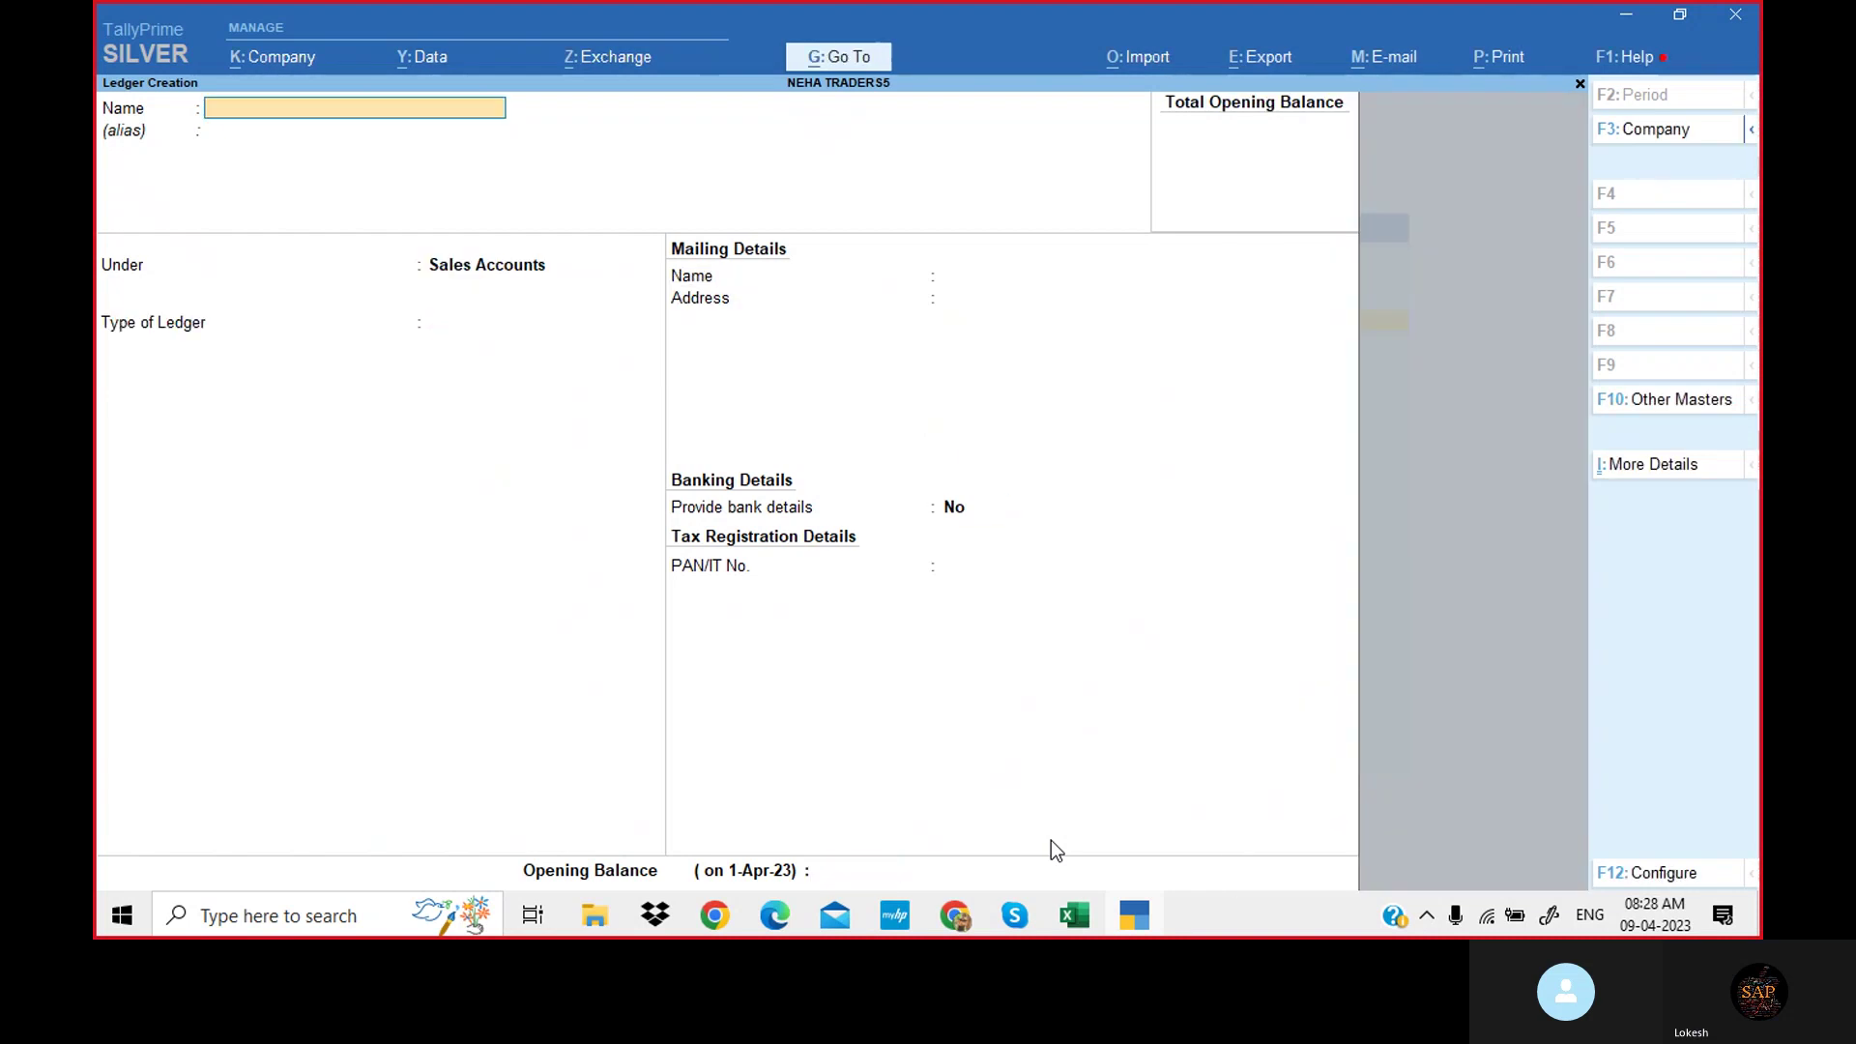
Name the new ledger 'Priya Traders', copied from the problem sheet, and group it under Sundry Debtors.
left_click(783, 903)
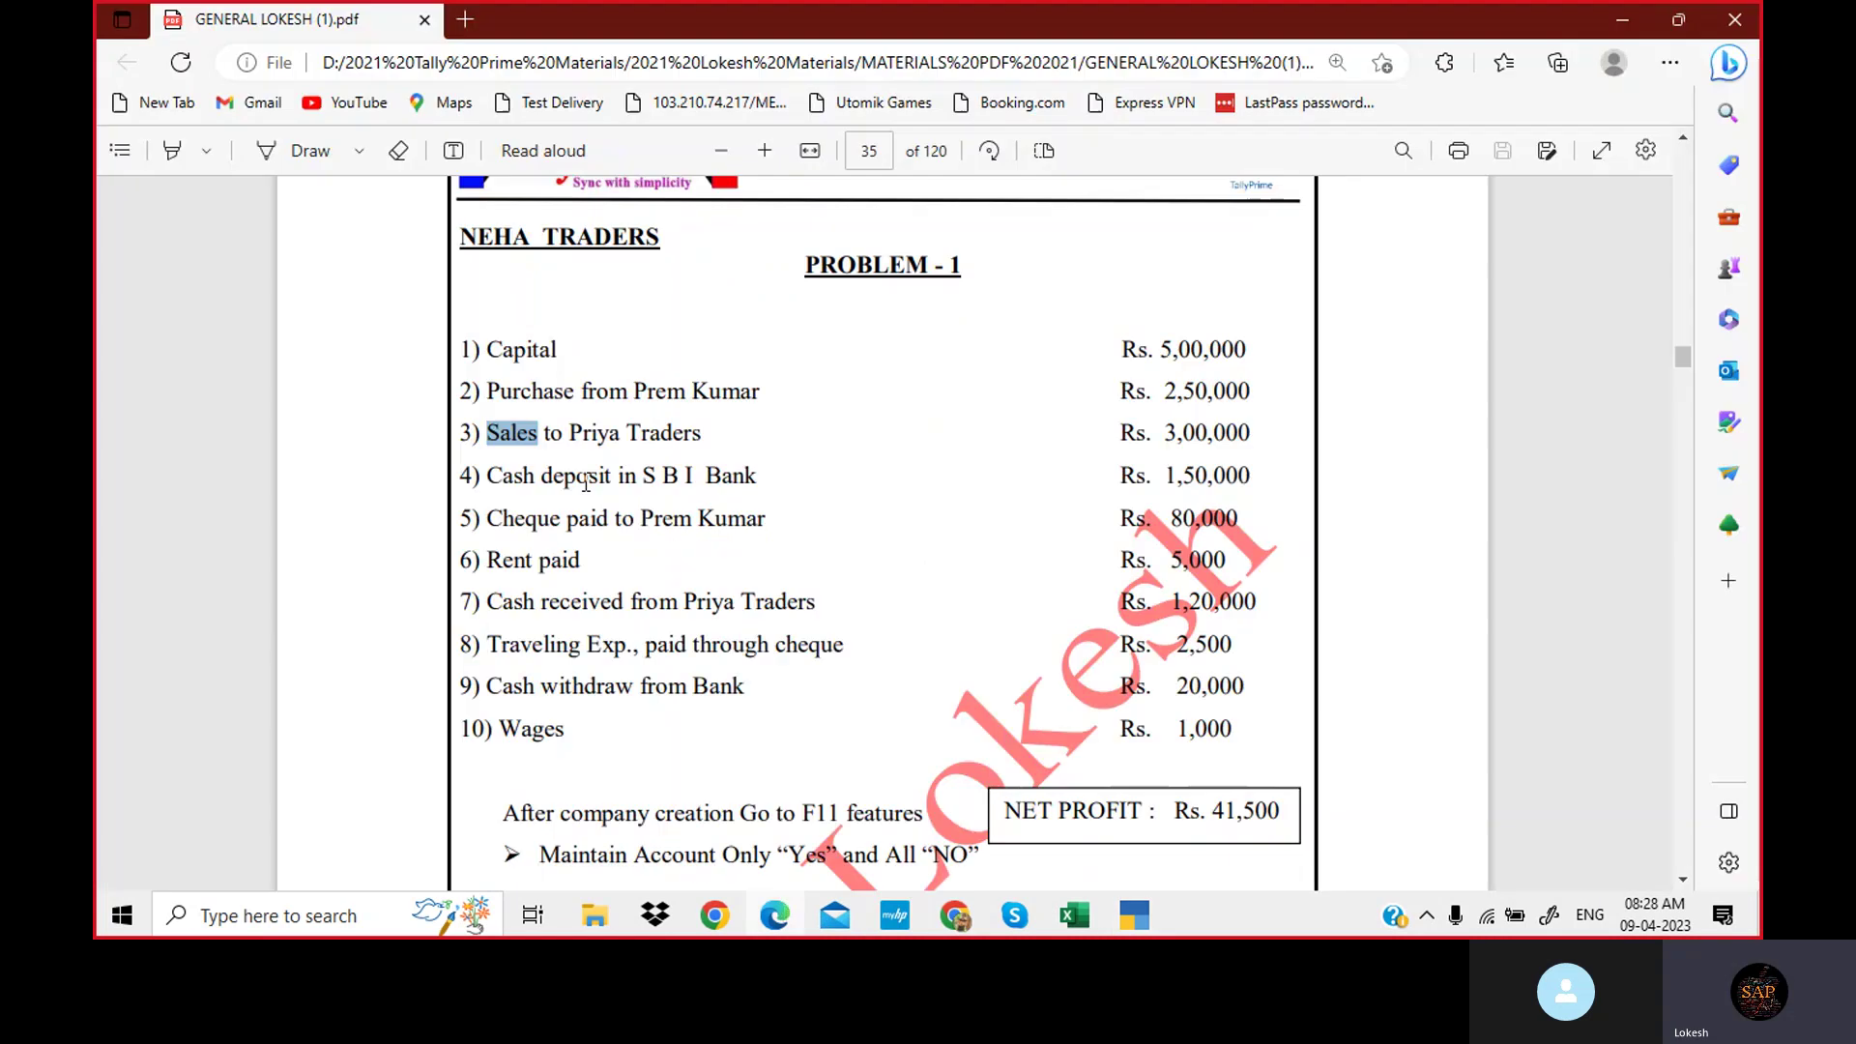
left_click_drag(573, 425, 702, 427)
key("ctrl+c")
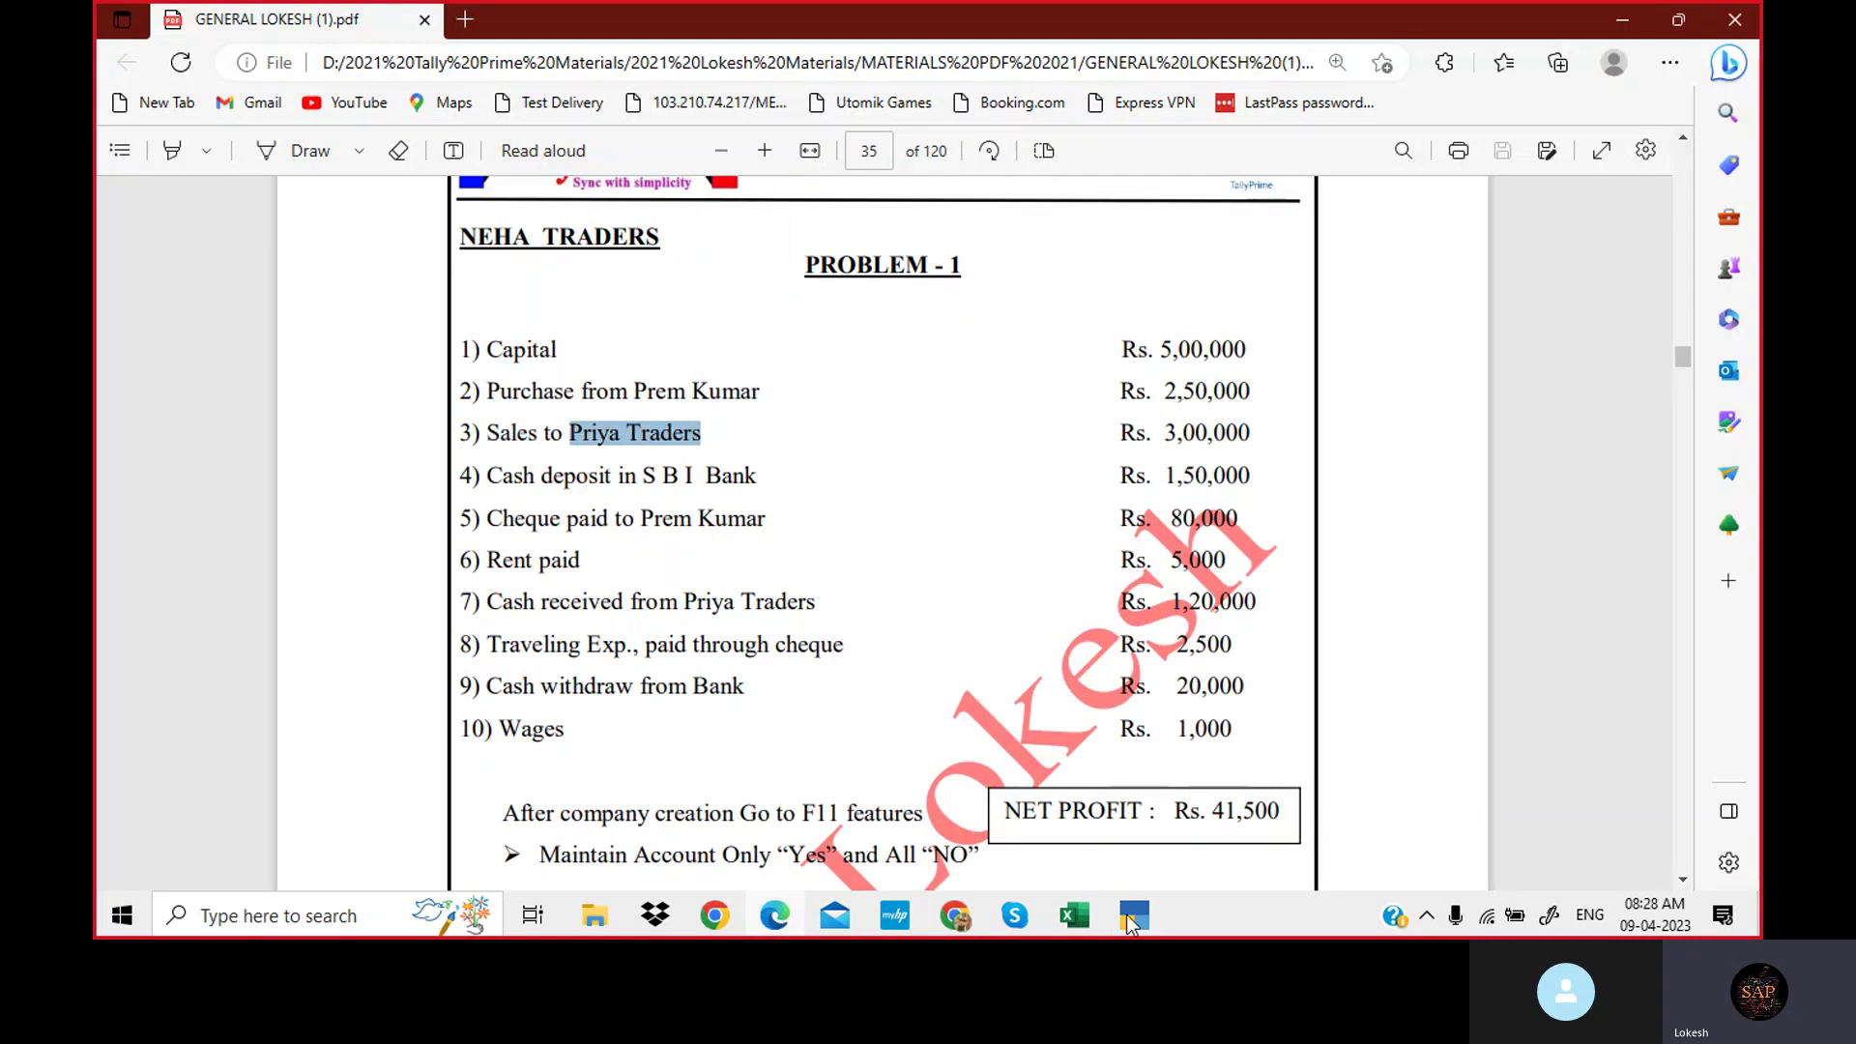
left_click(1135, 920)
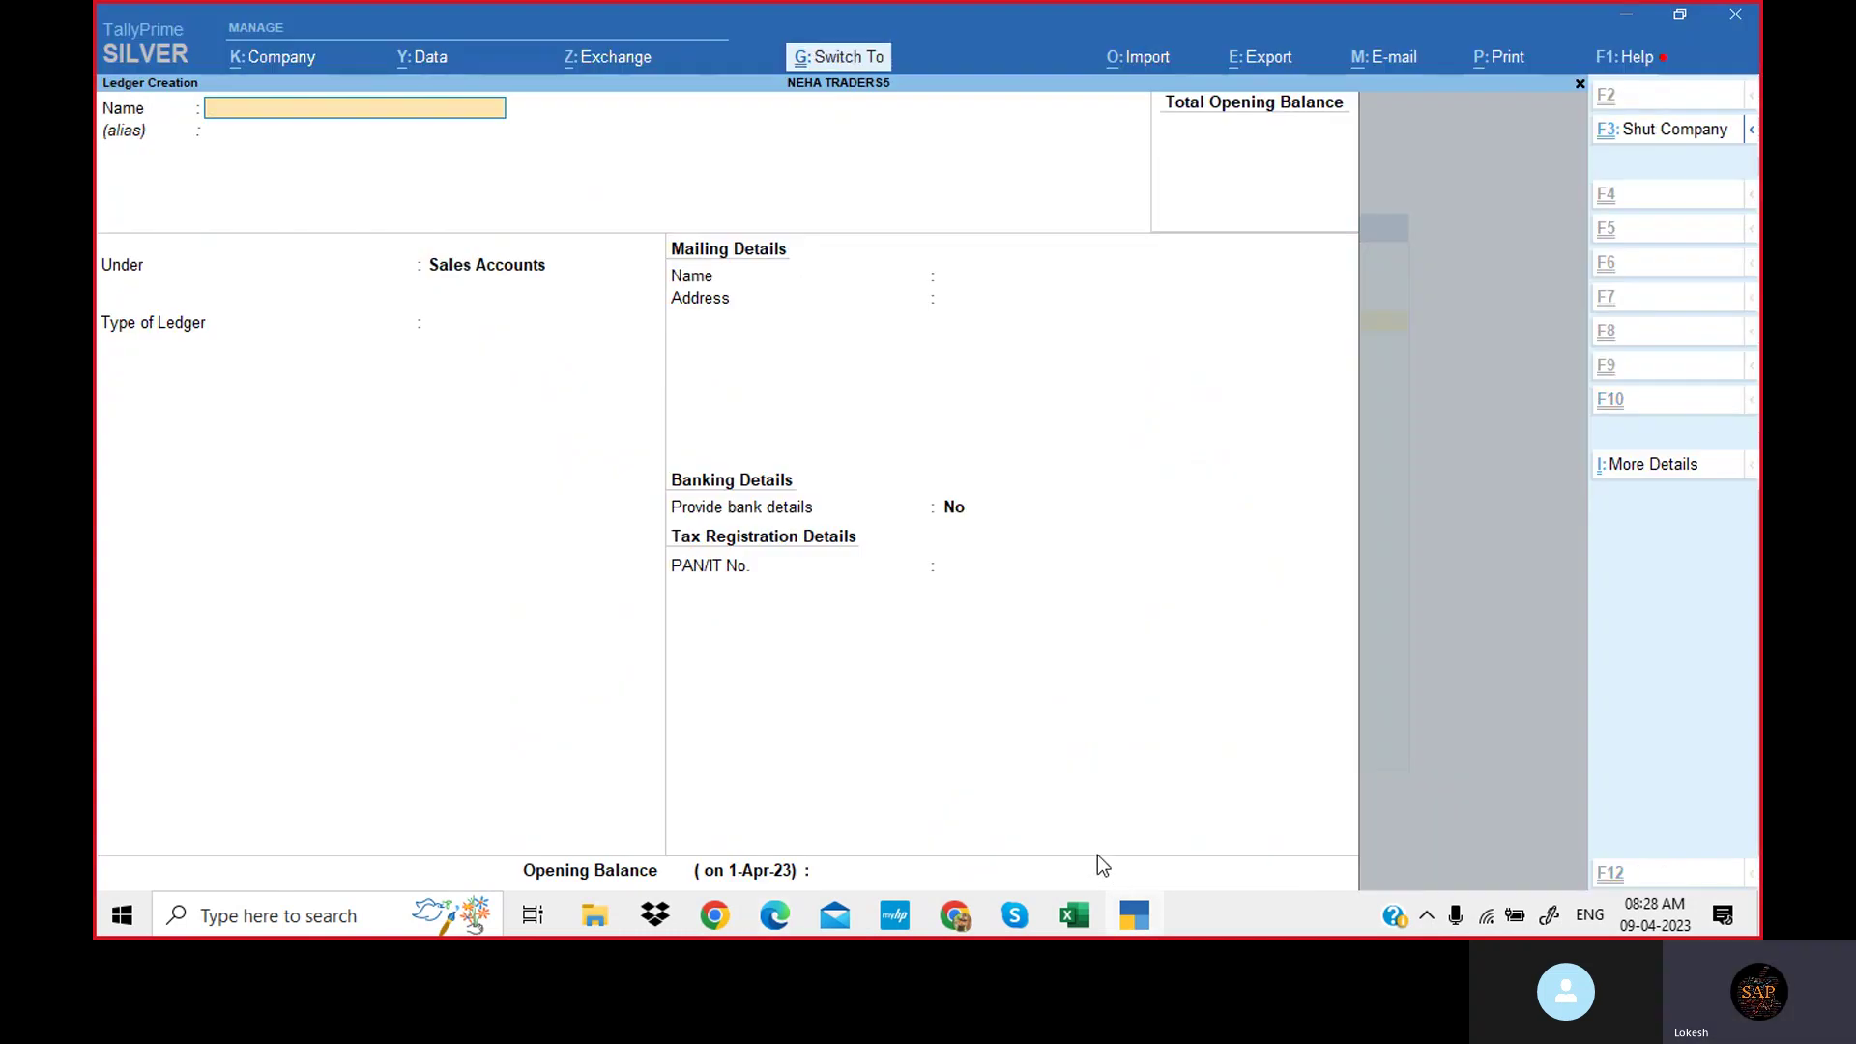
key("ctrl+v")
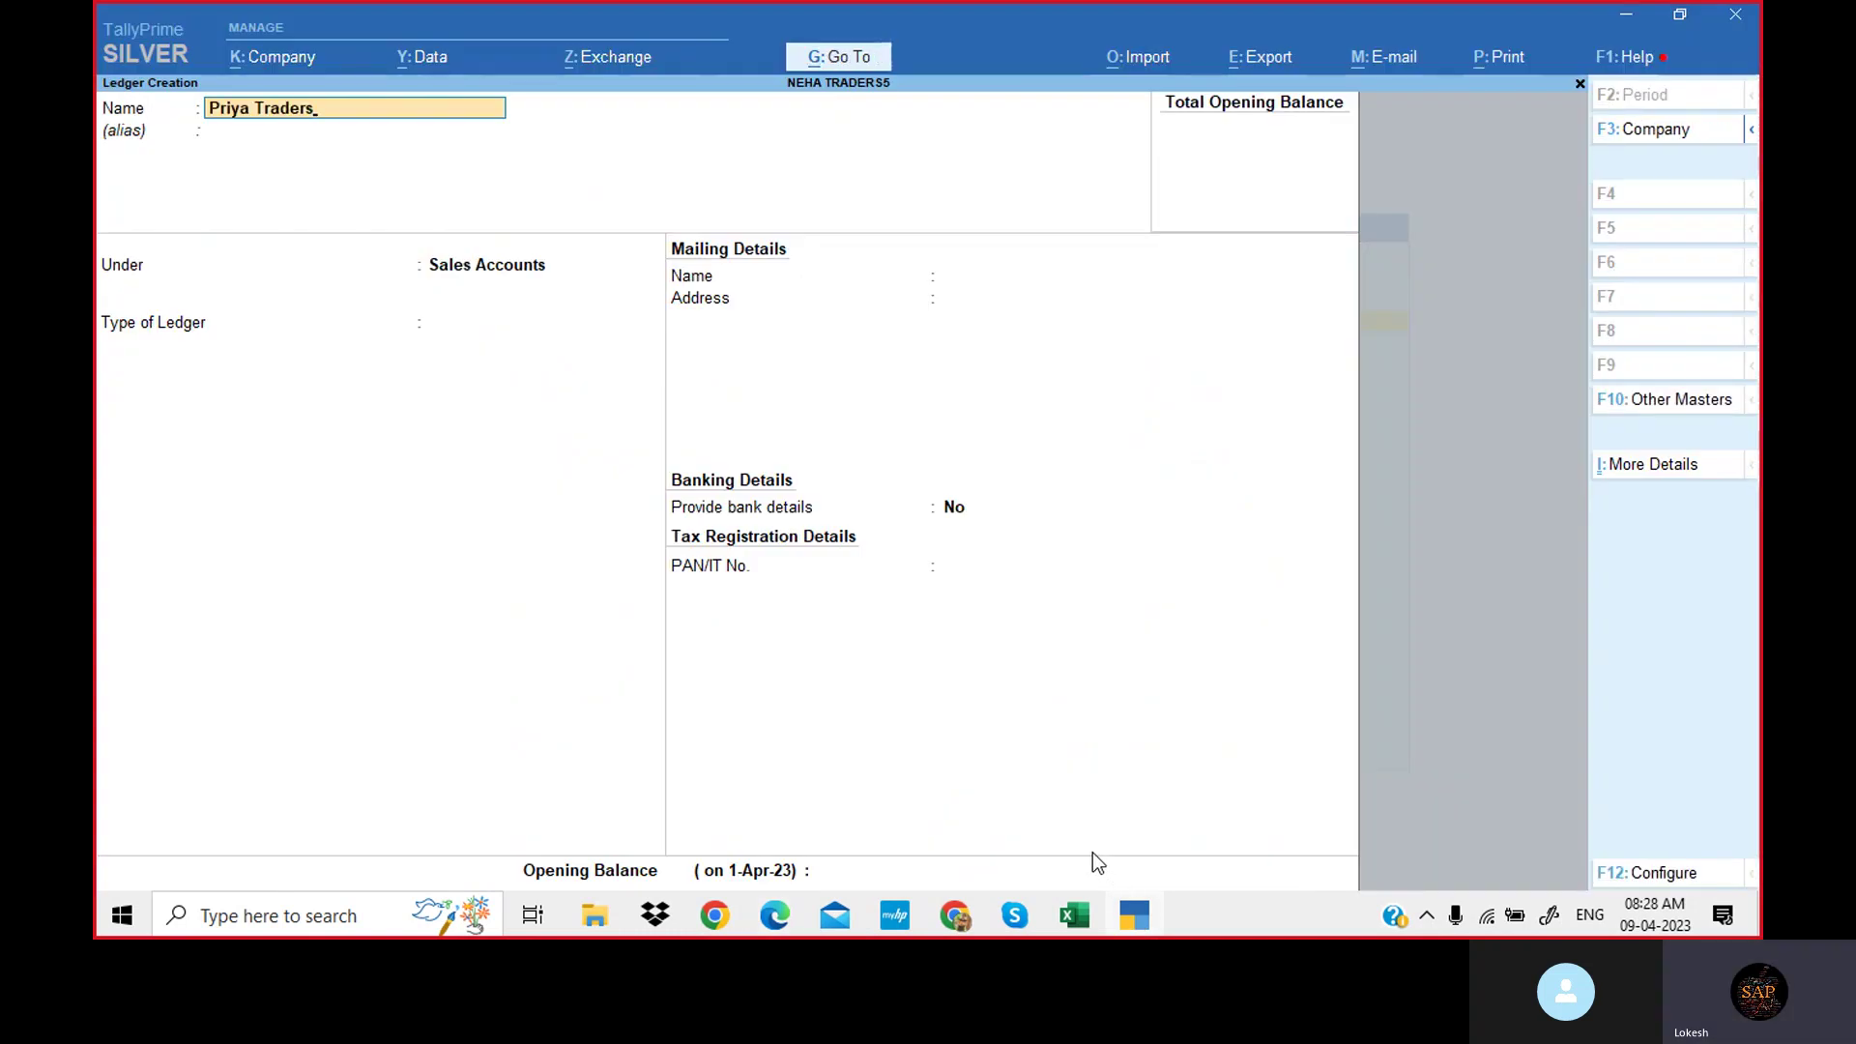
key("Return")
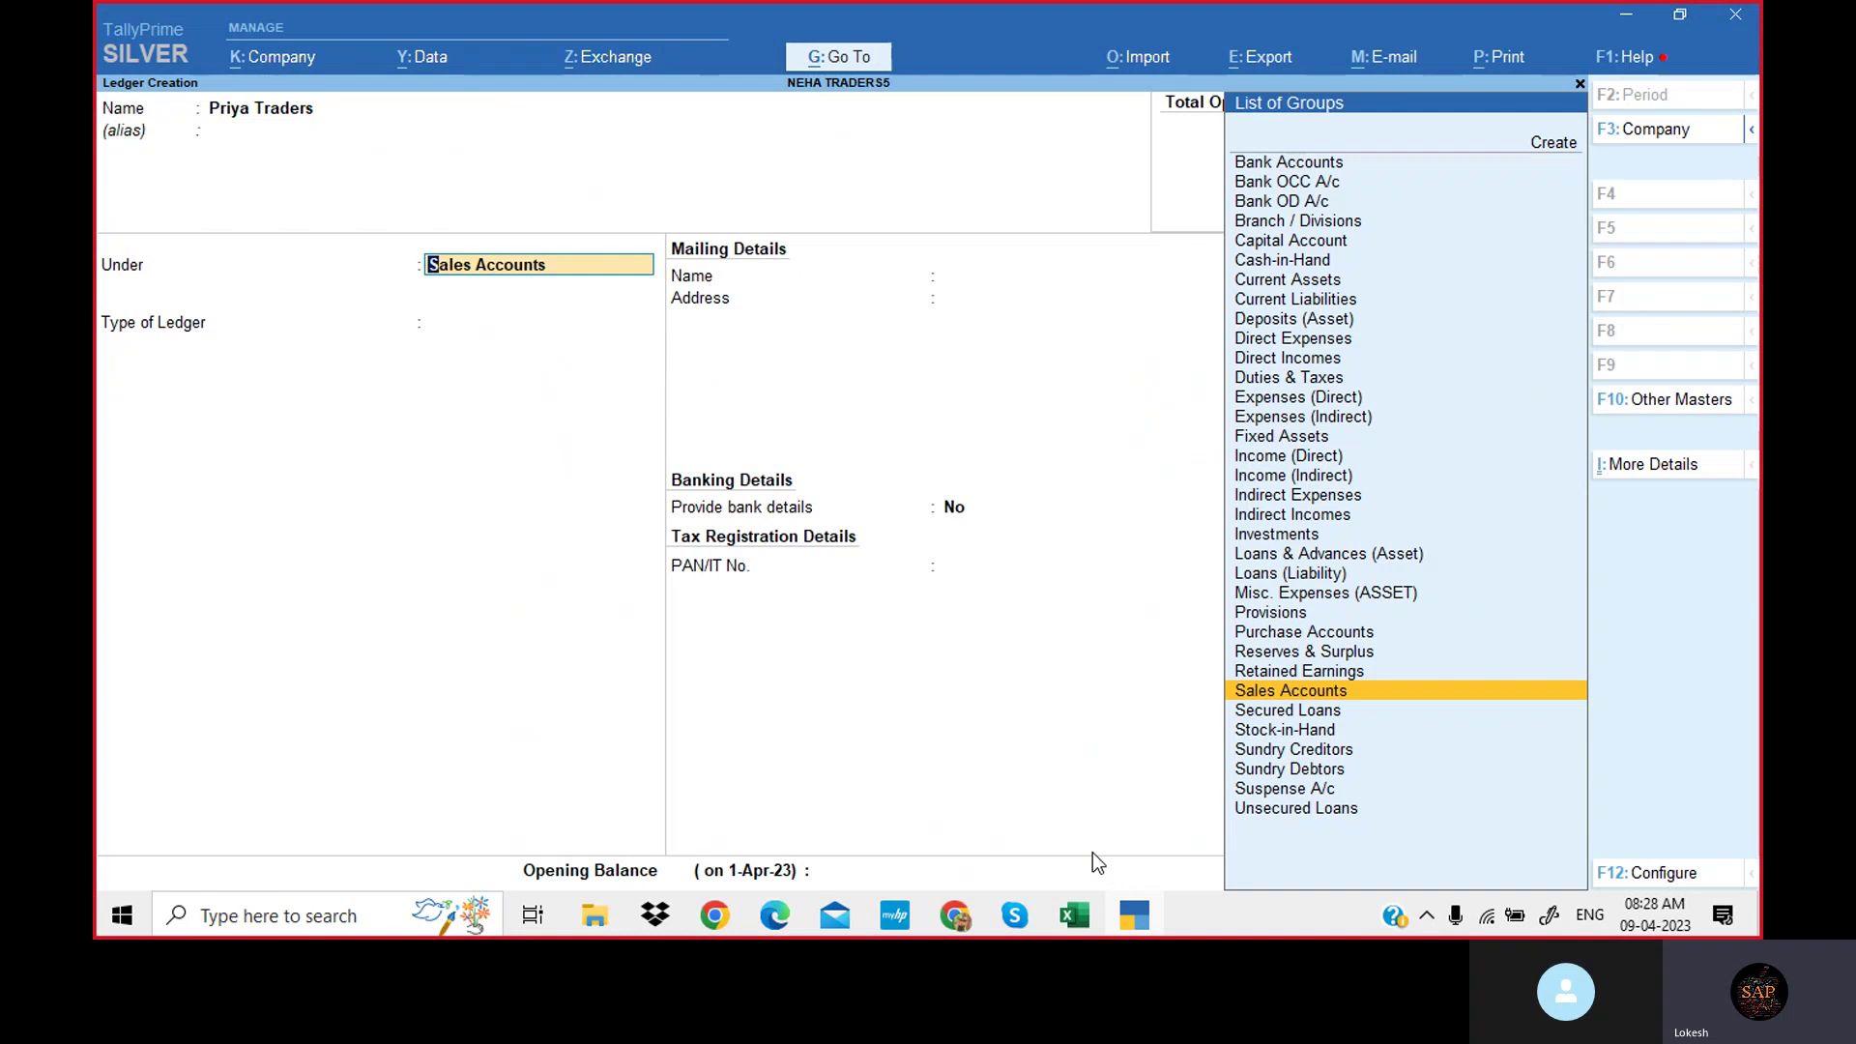
type("Sun")
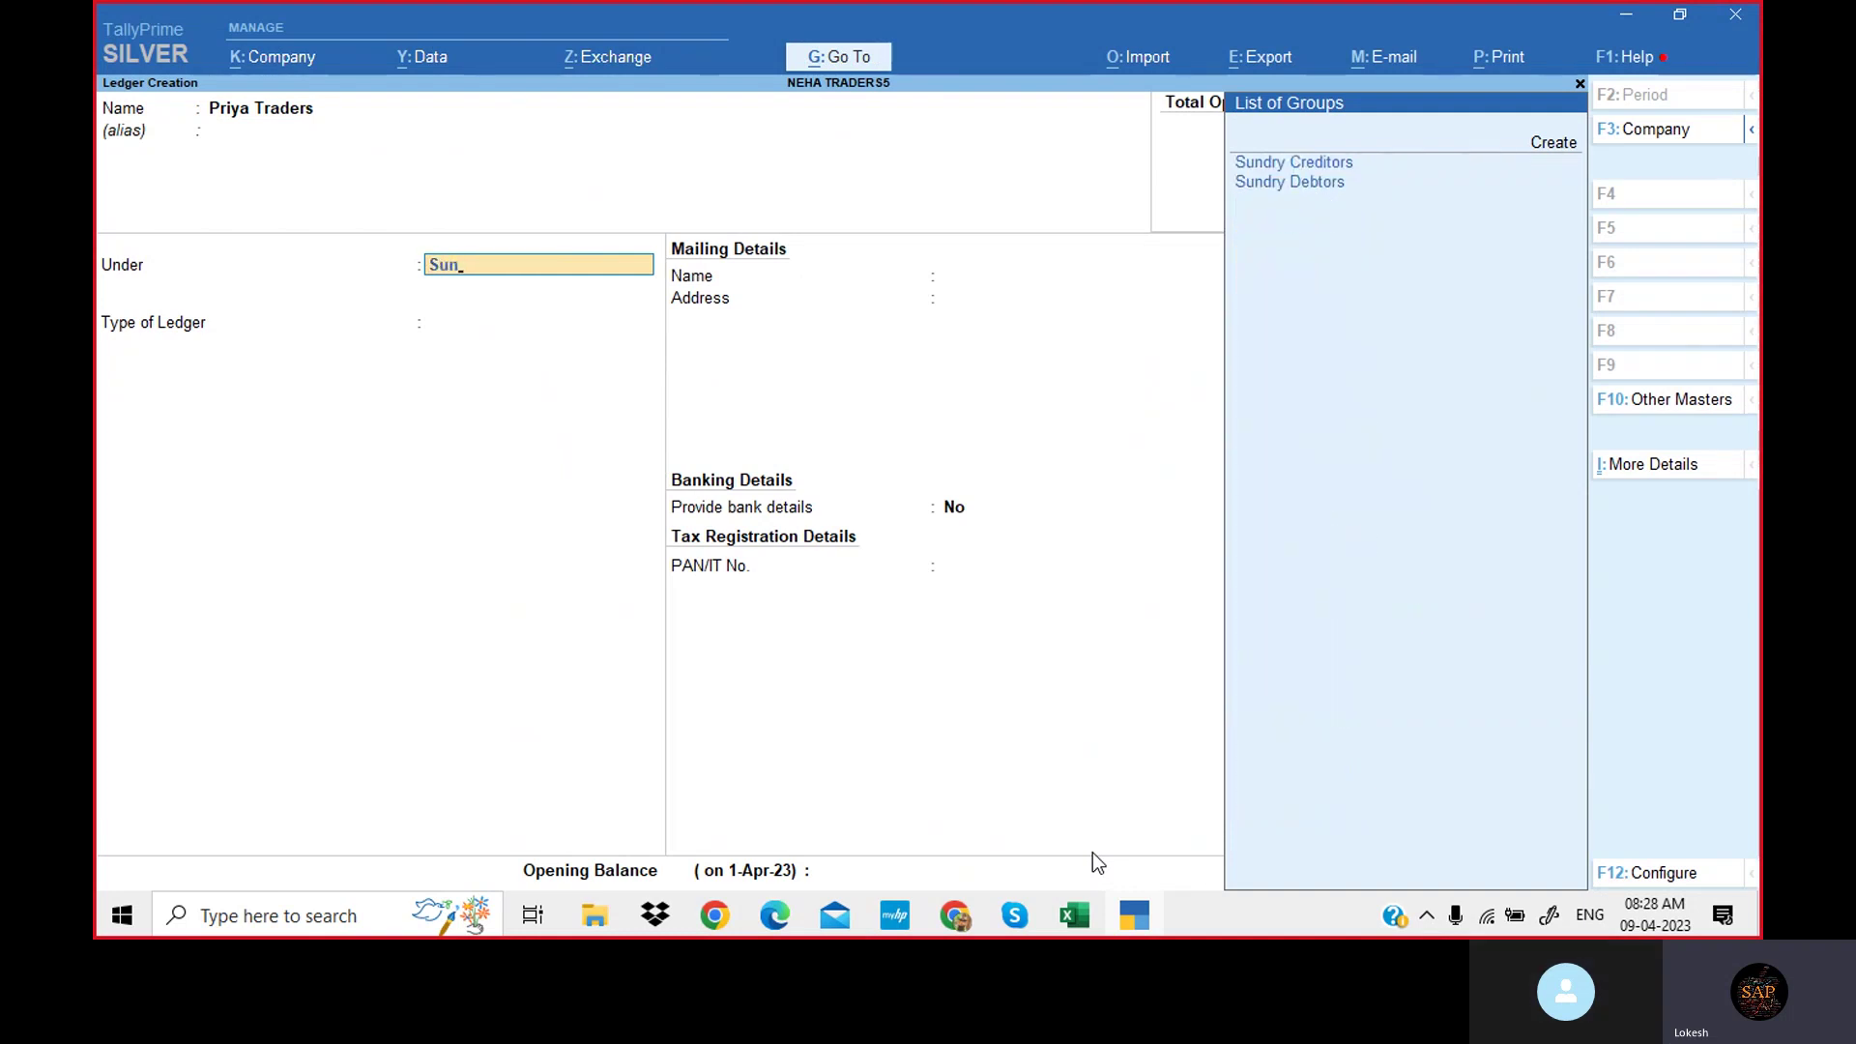
key("Down")
key("Return")
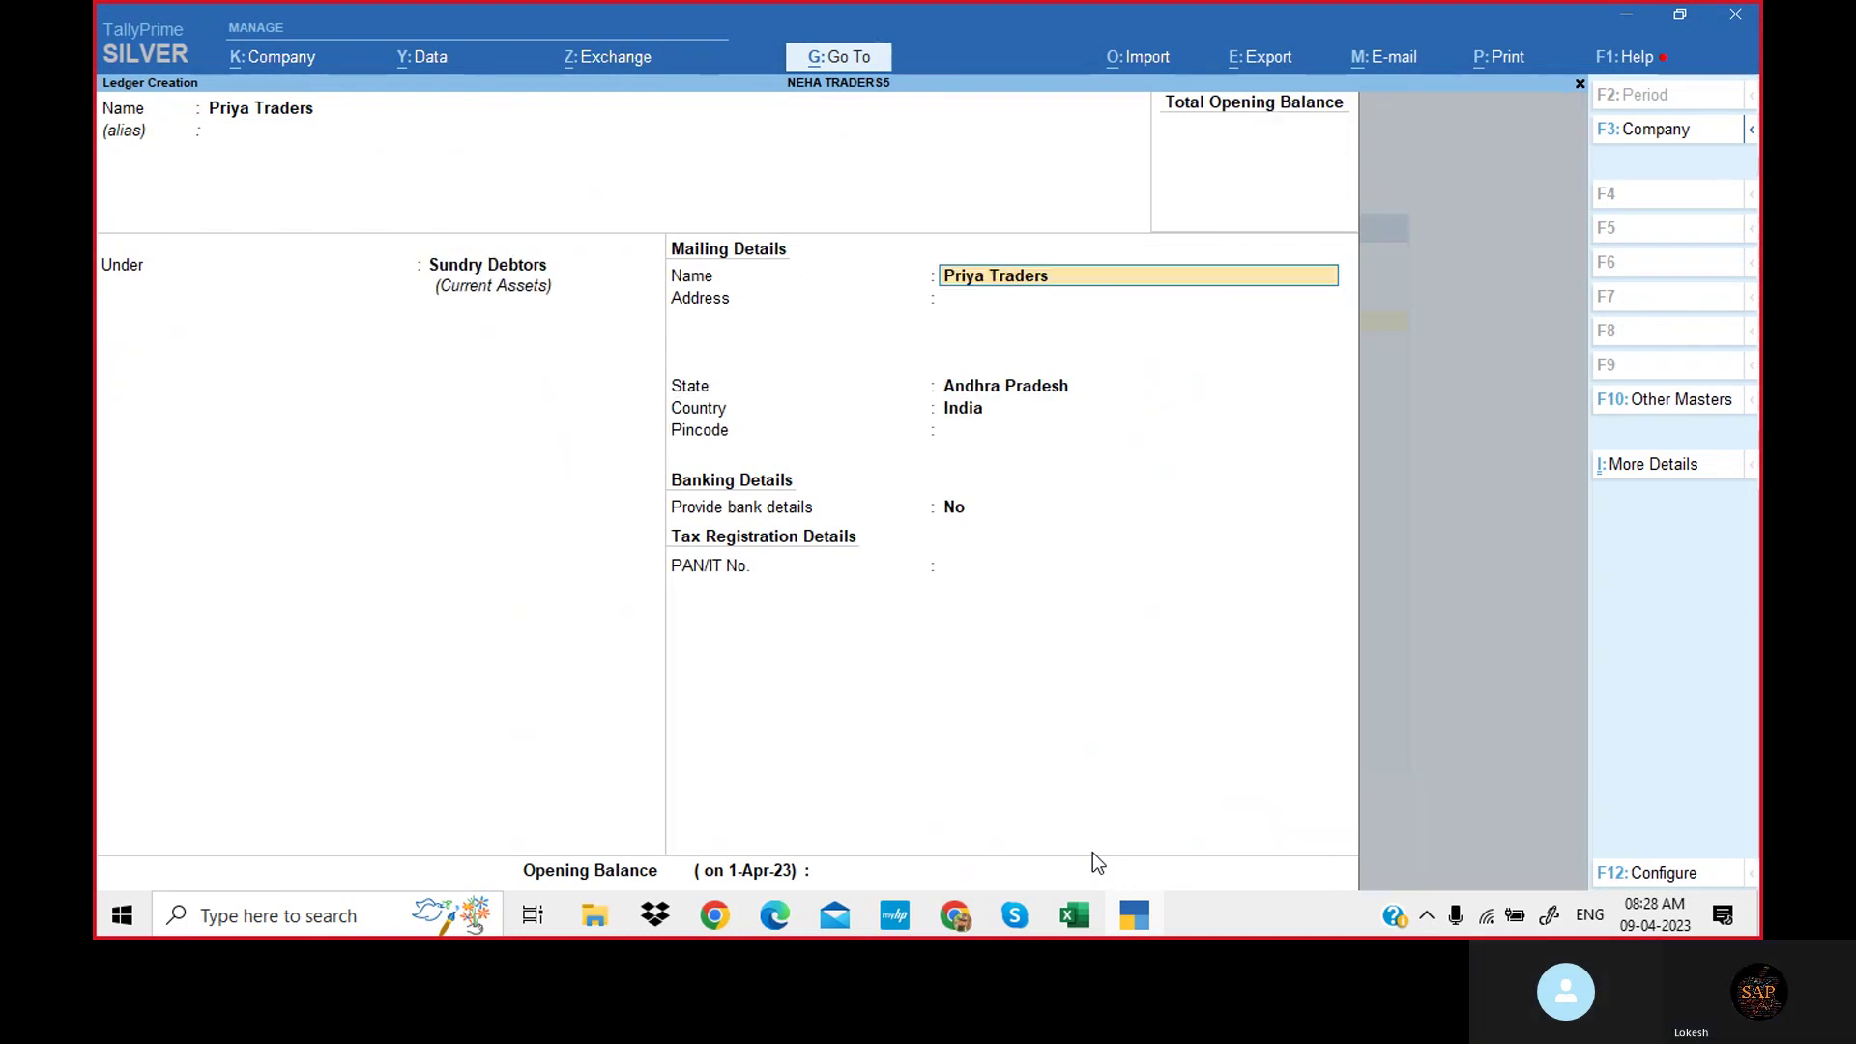
key("Return")
key("Return")
key("Return")
key("Return")
key("Return")
key("Return")
key("Return")
key("Return")
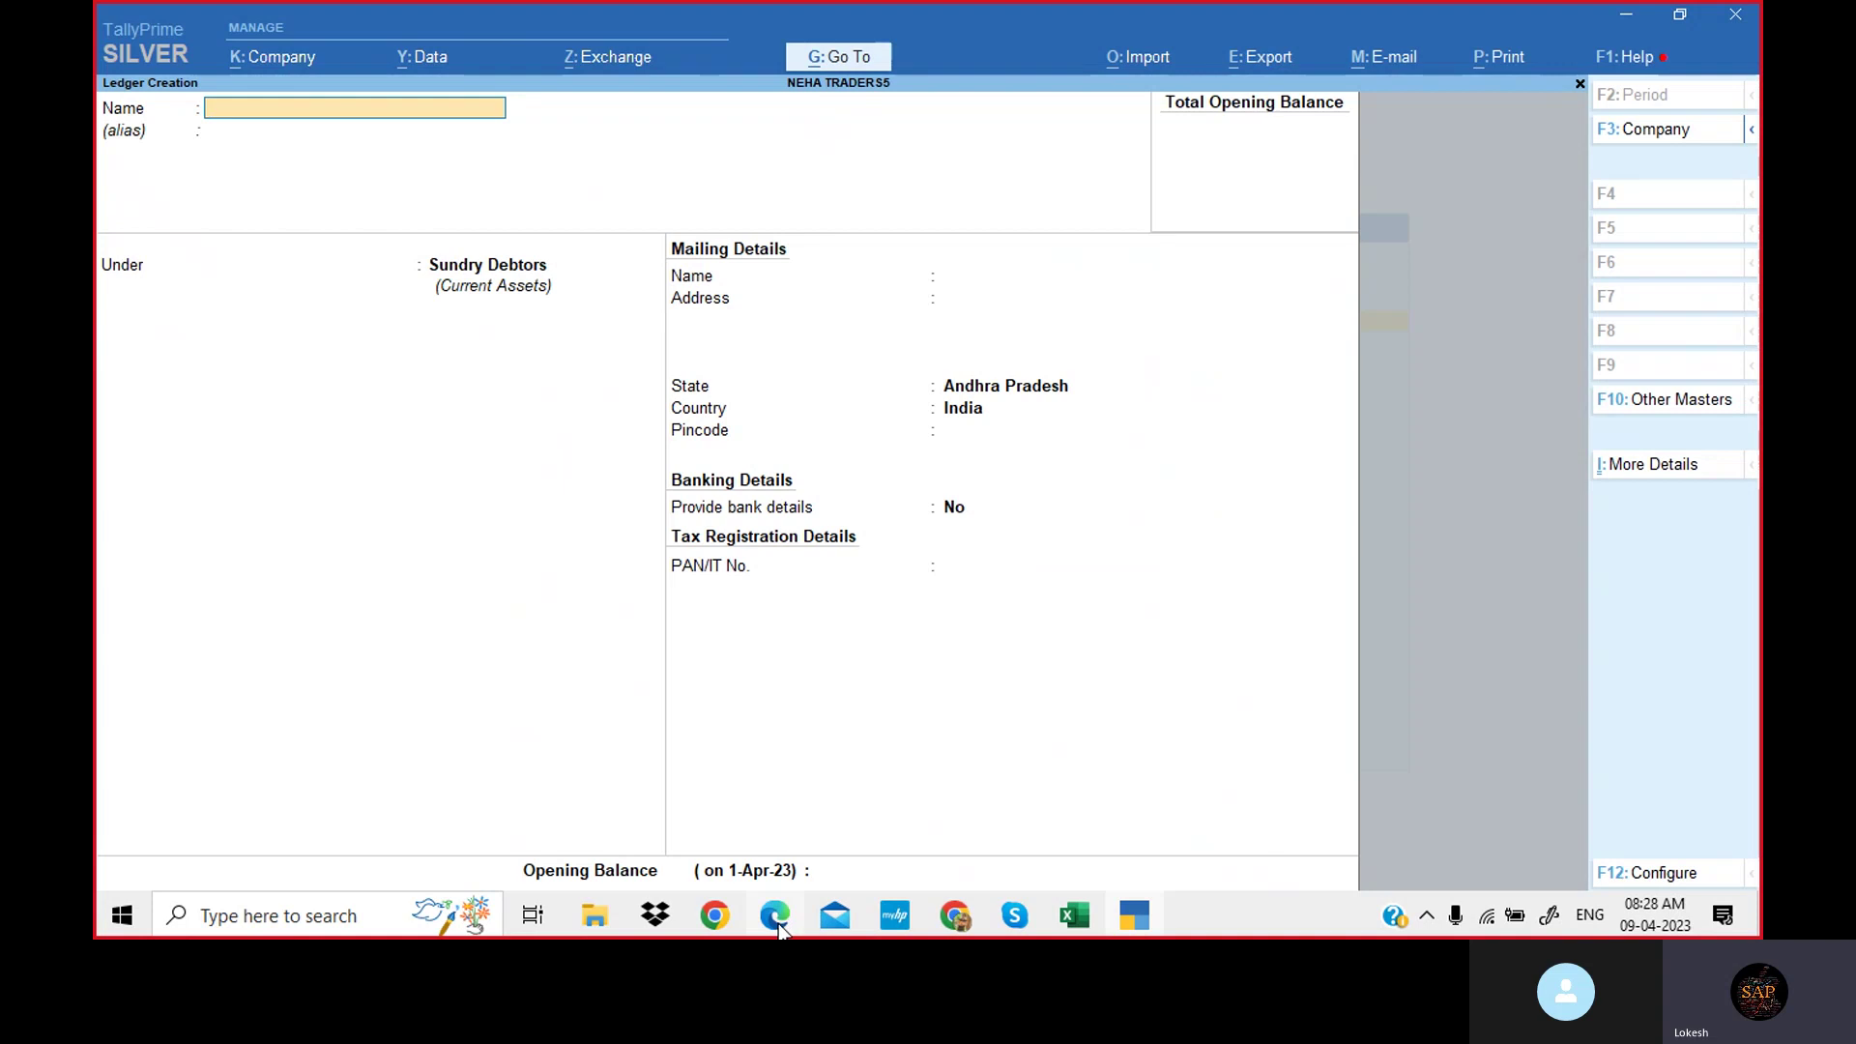
Start an 'S B I Bank' ledger, copied from the problem PDF, grouped under Bank Accounts.
mouse_move(779, 922)
left_click(798, 823)
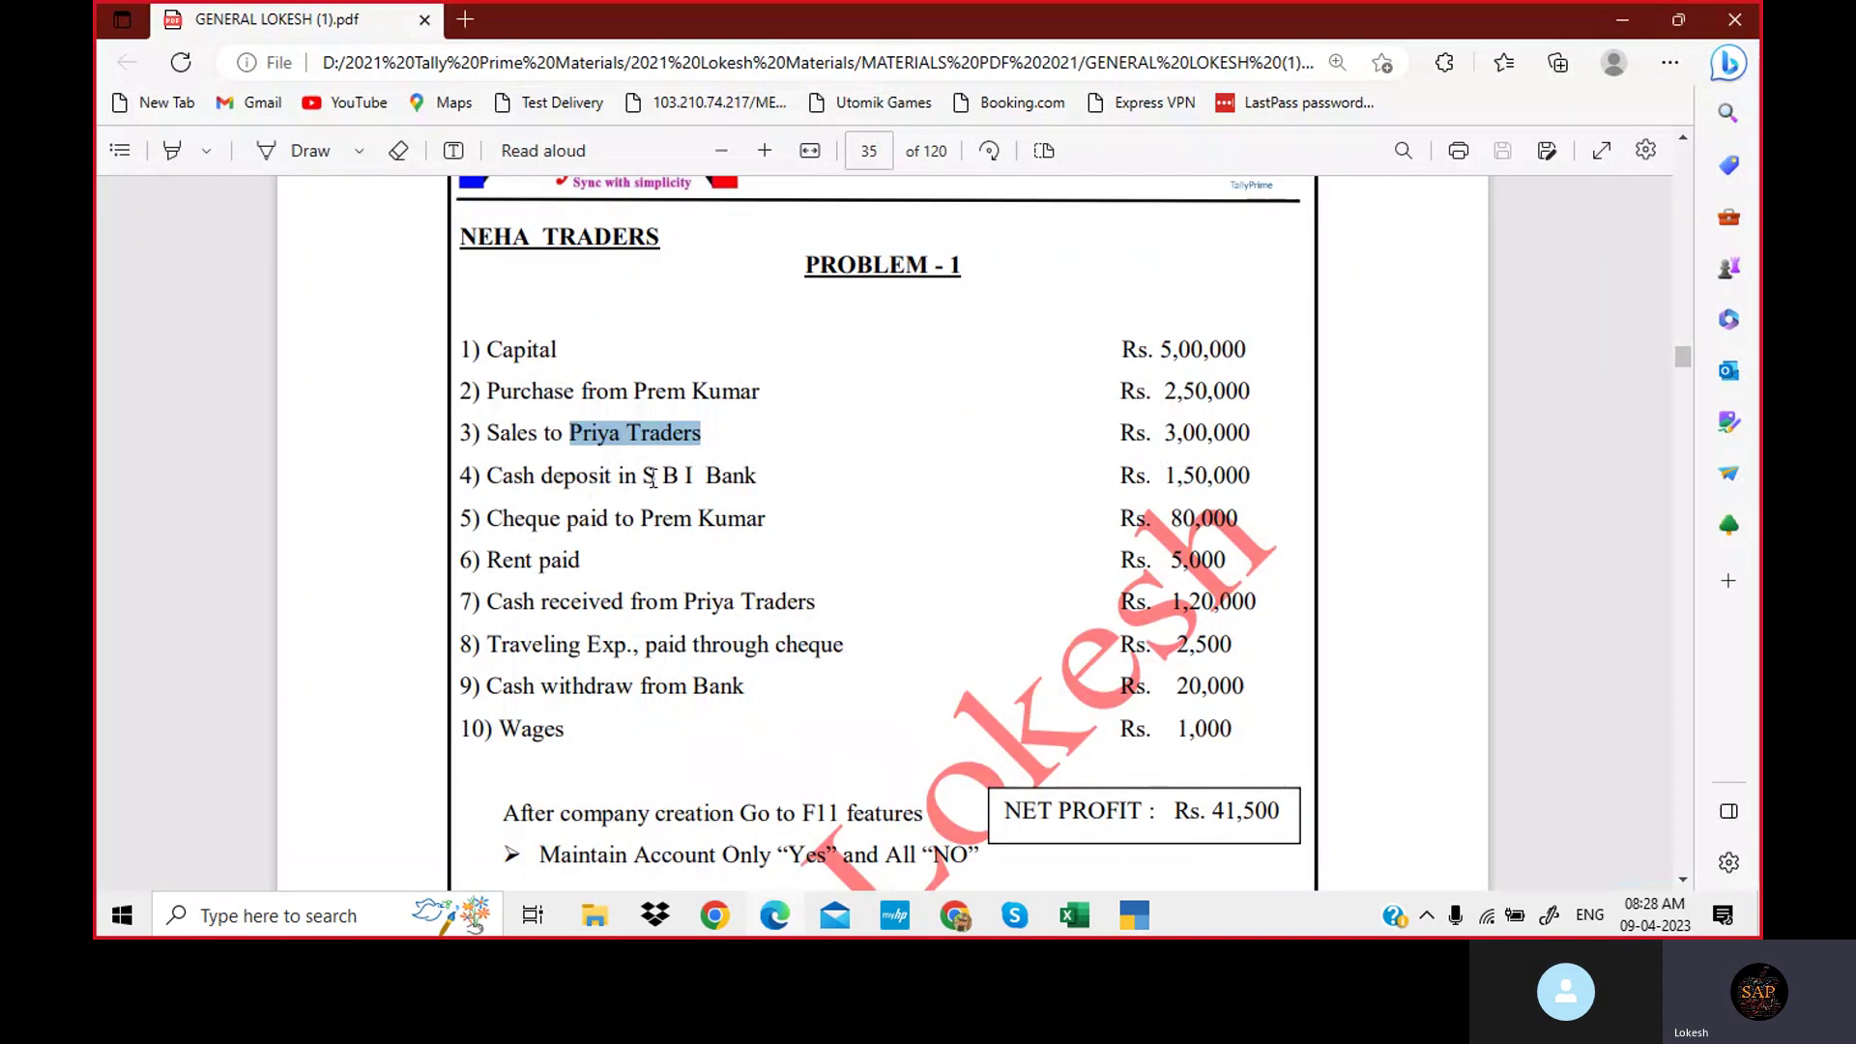
left_click_drag(644, 476, 753, 480)
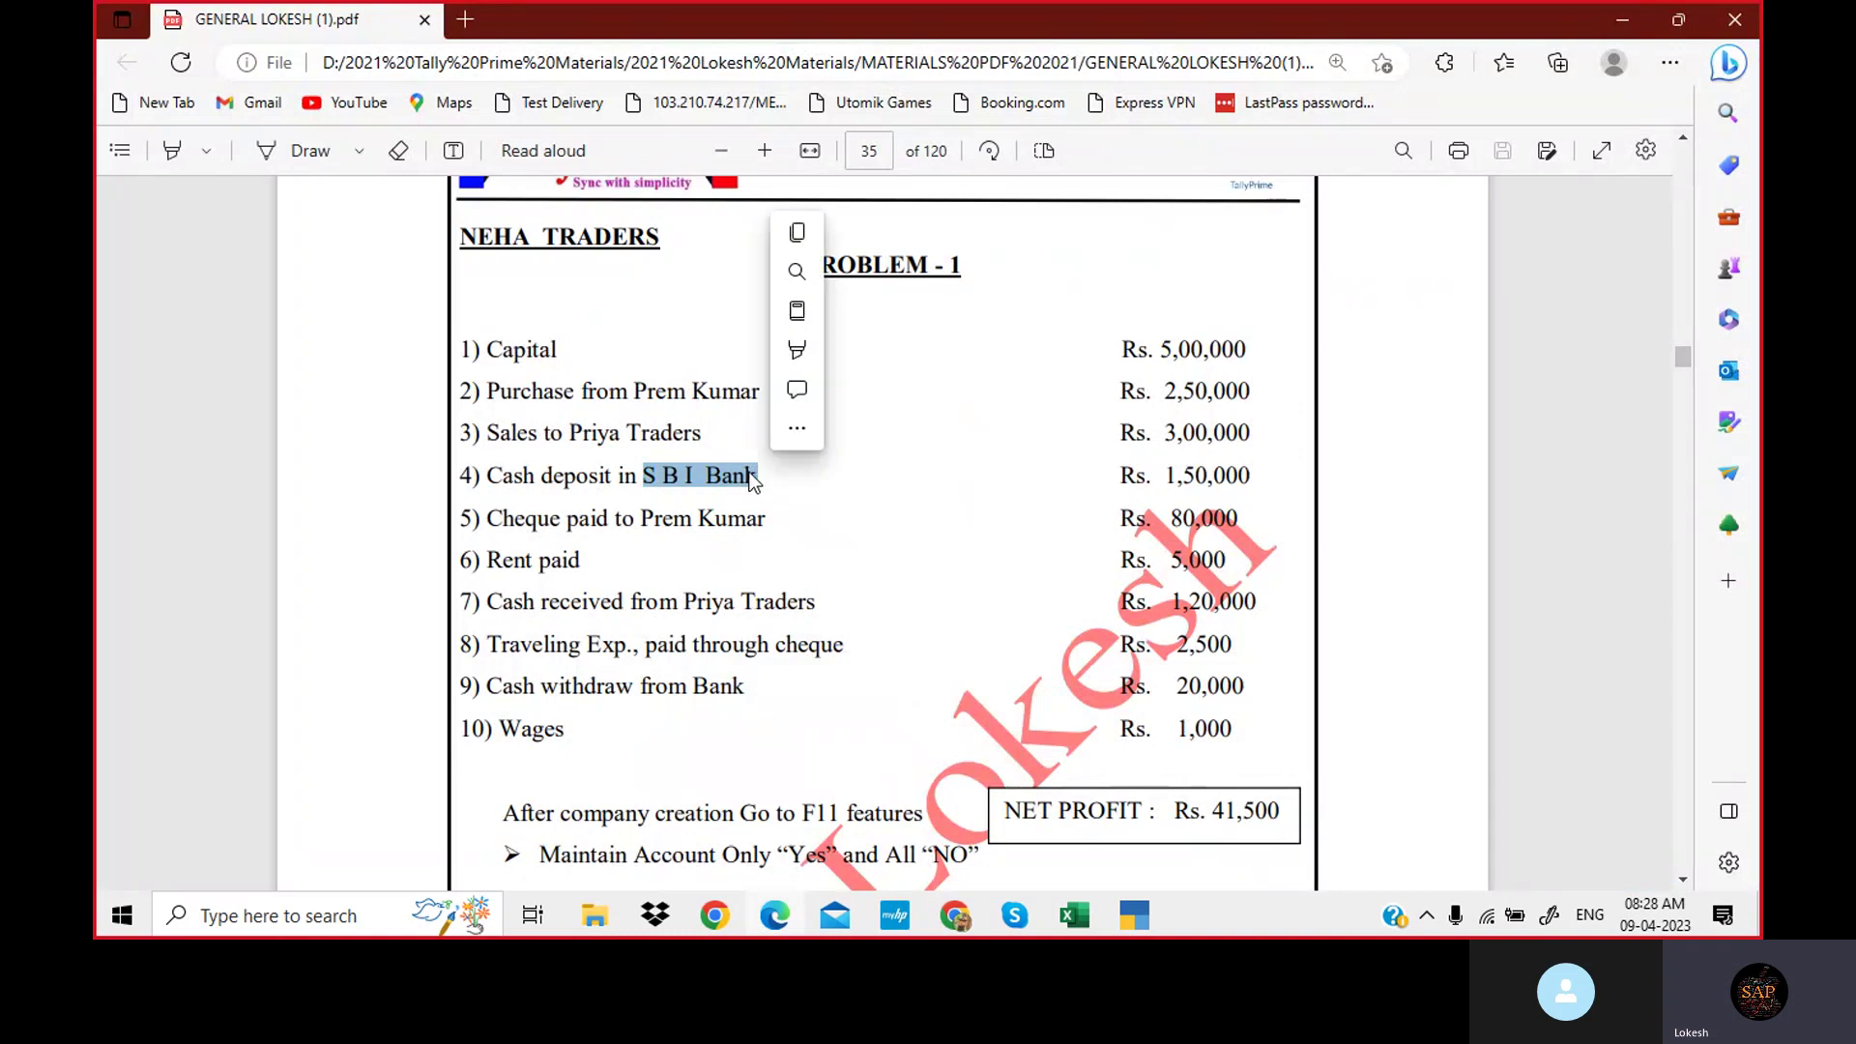
left_click(1135, 916)
key("ctrl+alt+v")
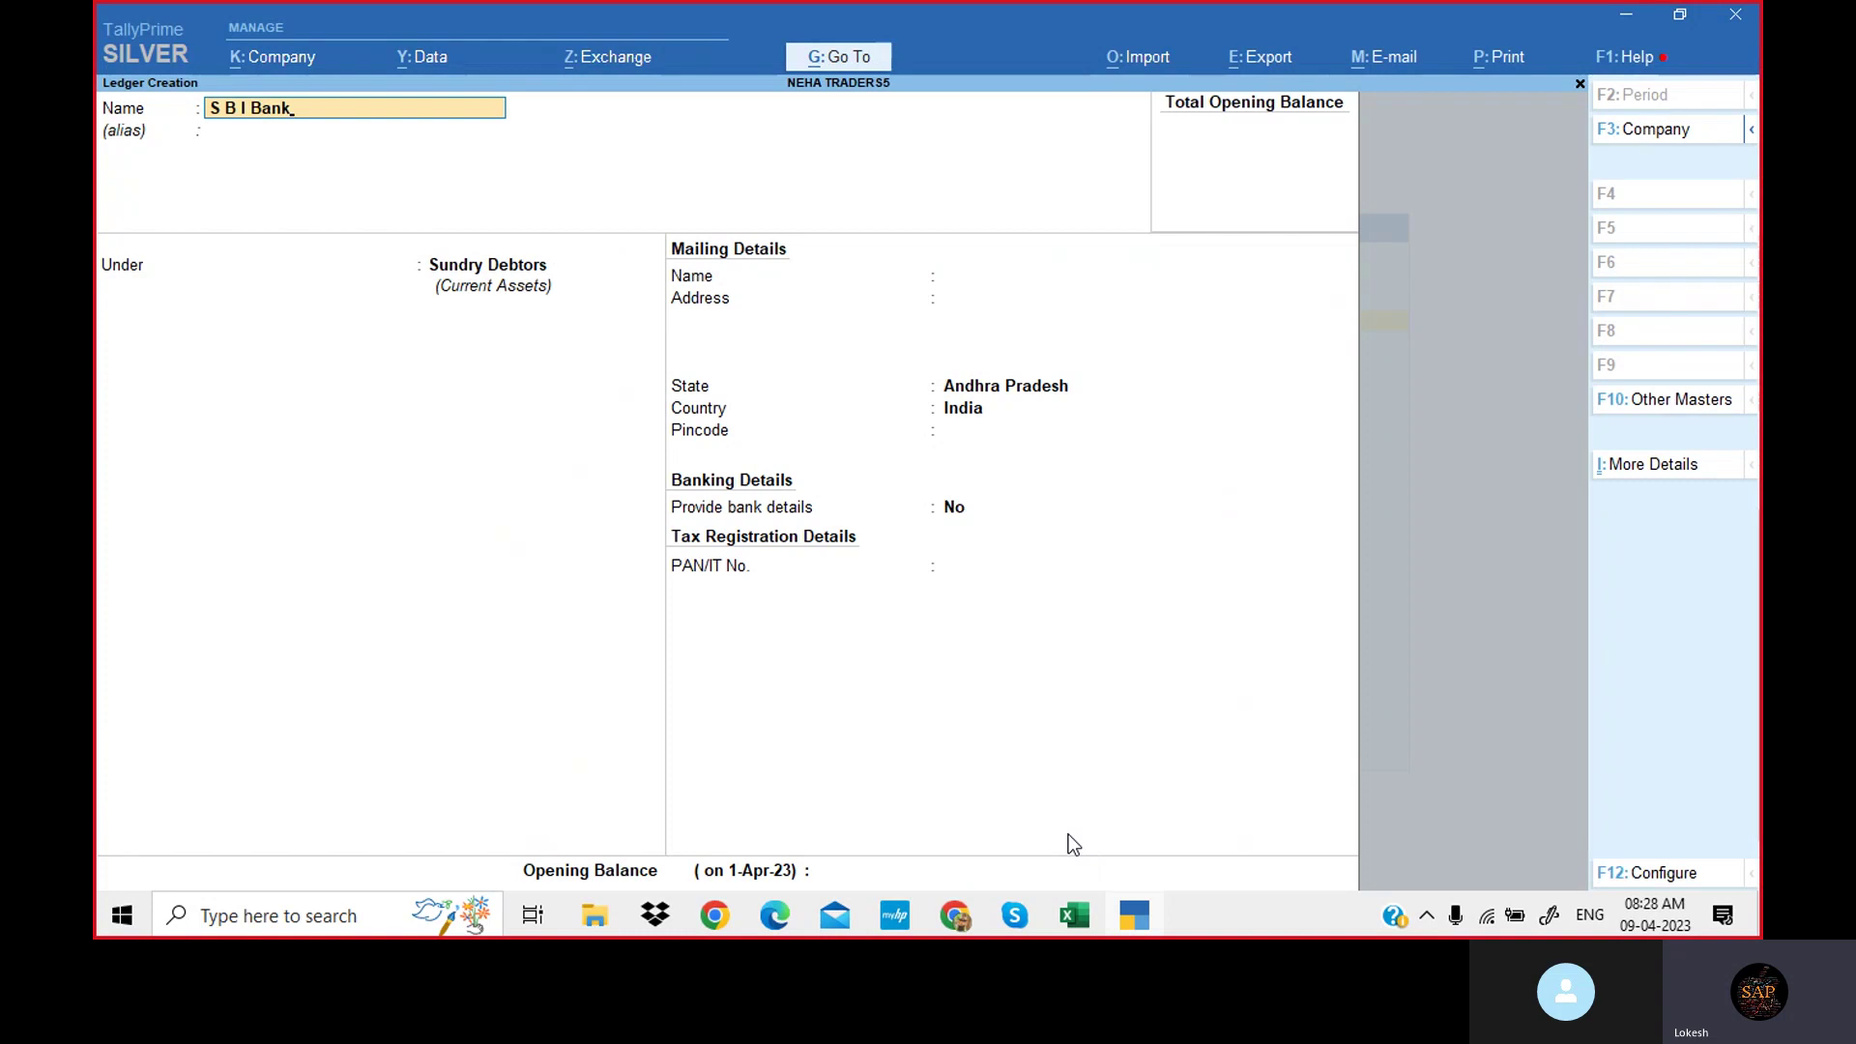
key("Return")
key("Return")
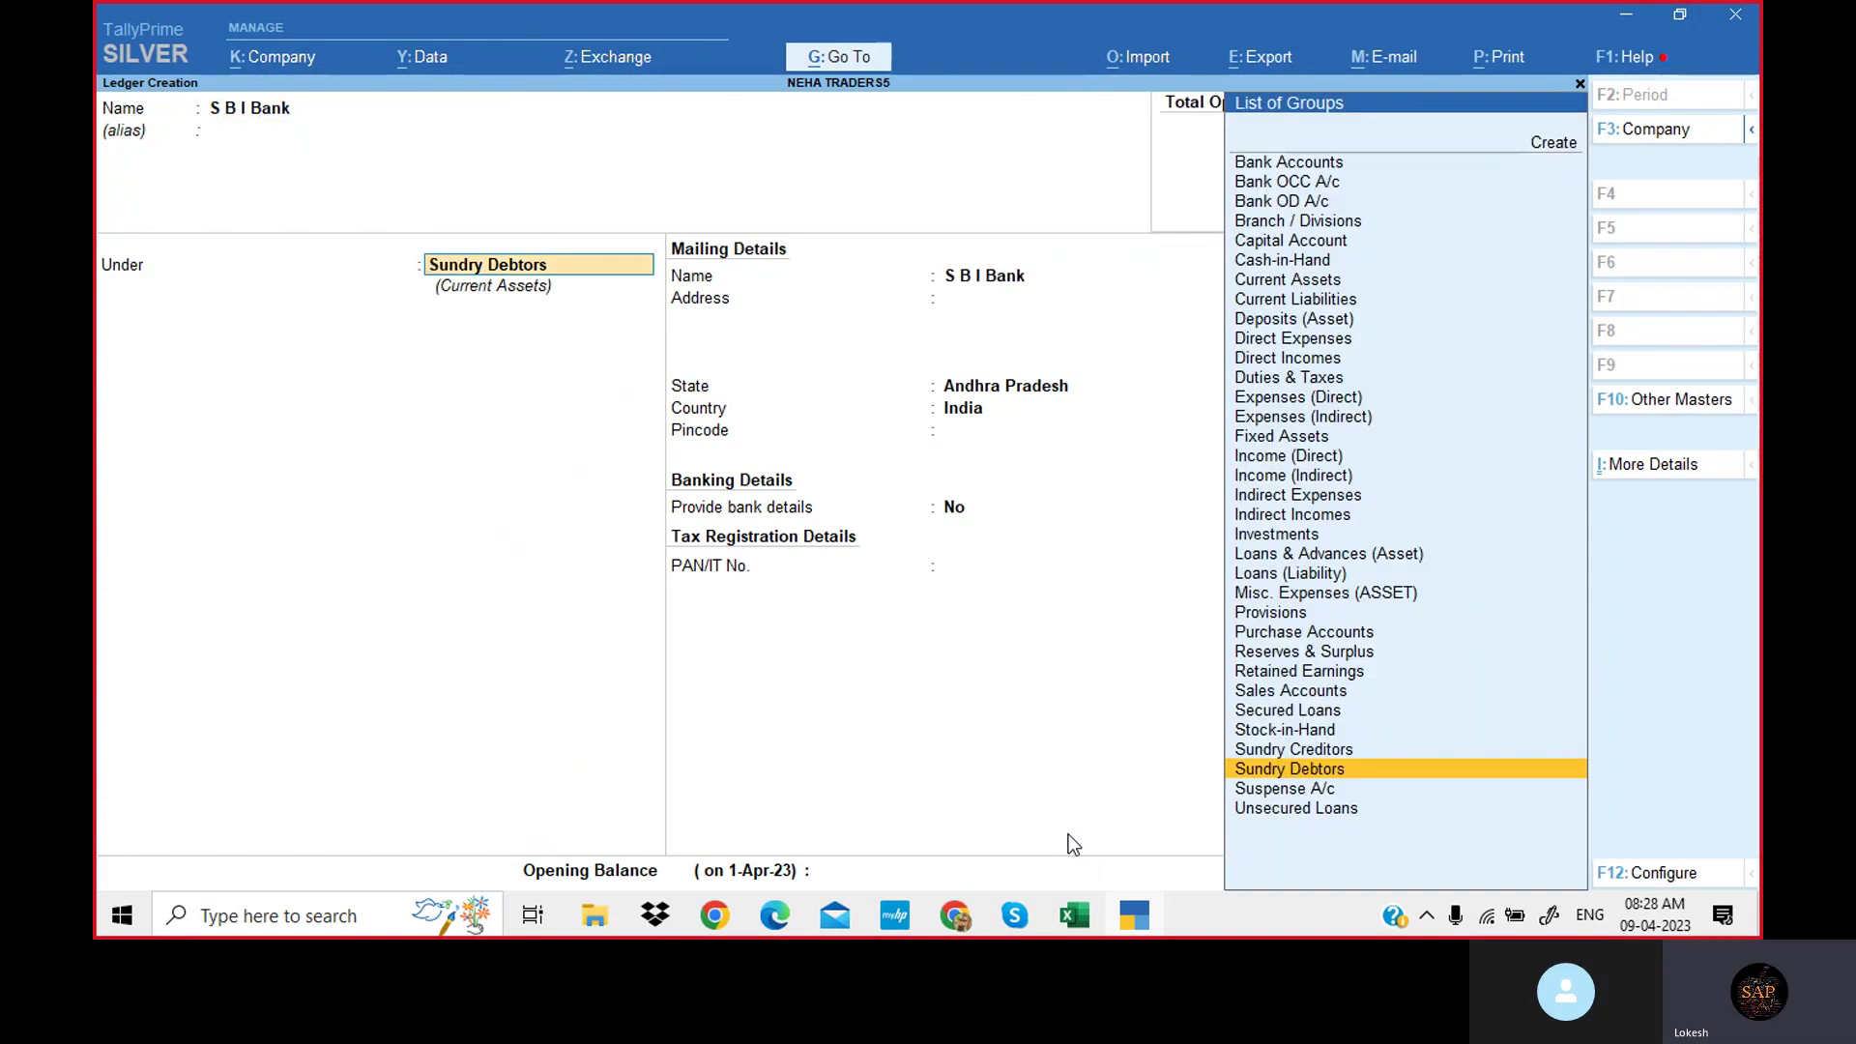
type("Ba")
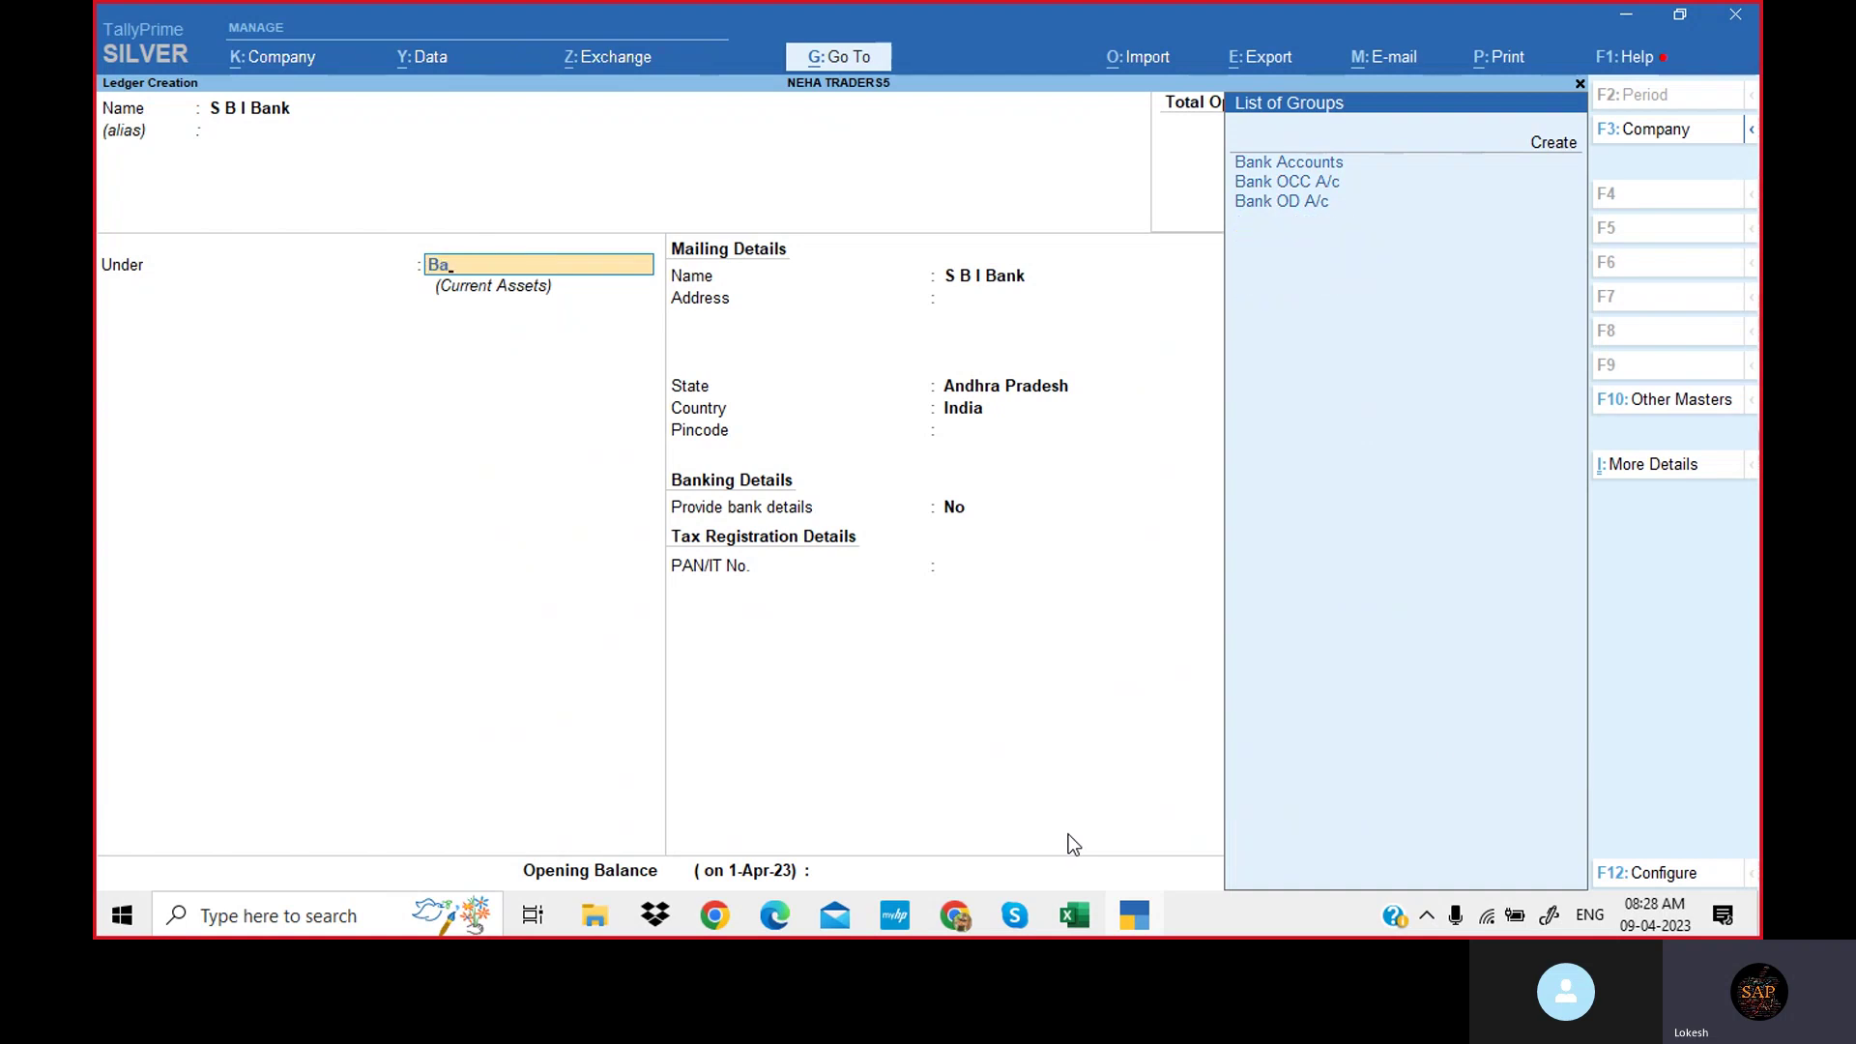
key("Return")
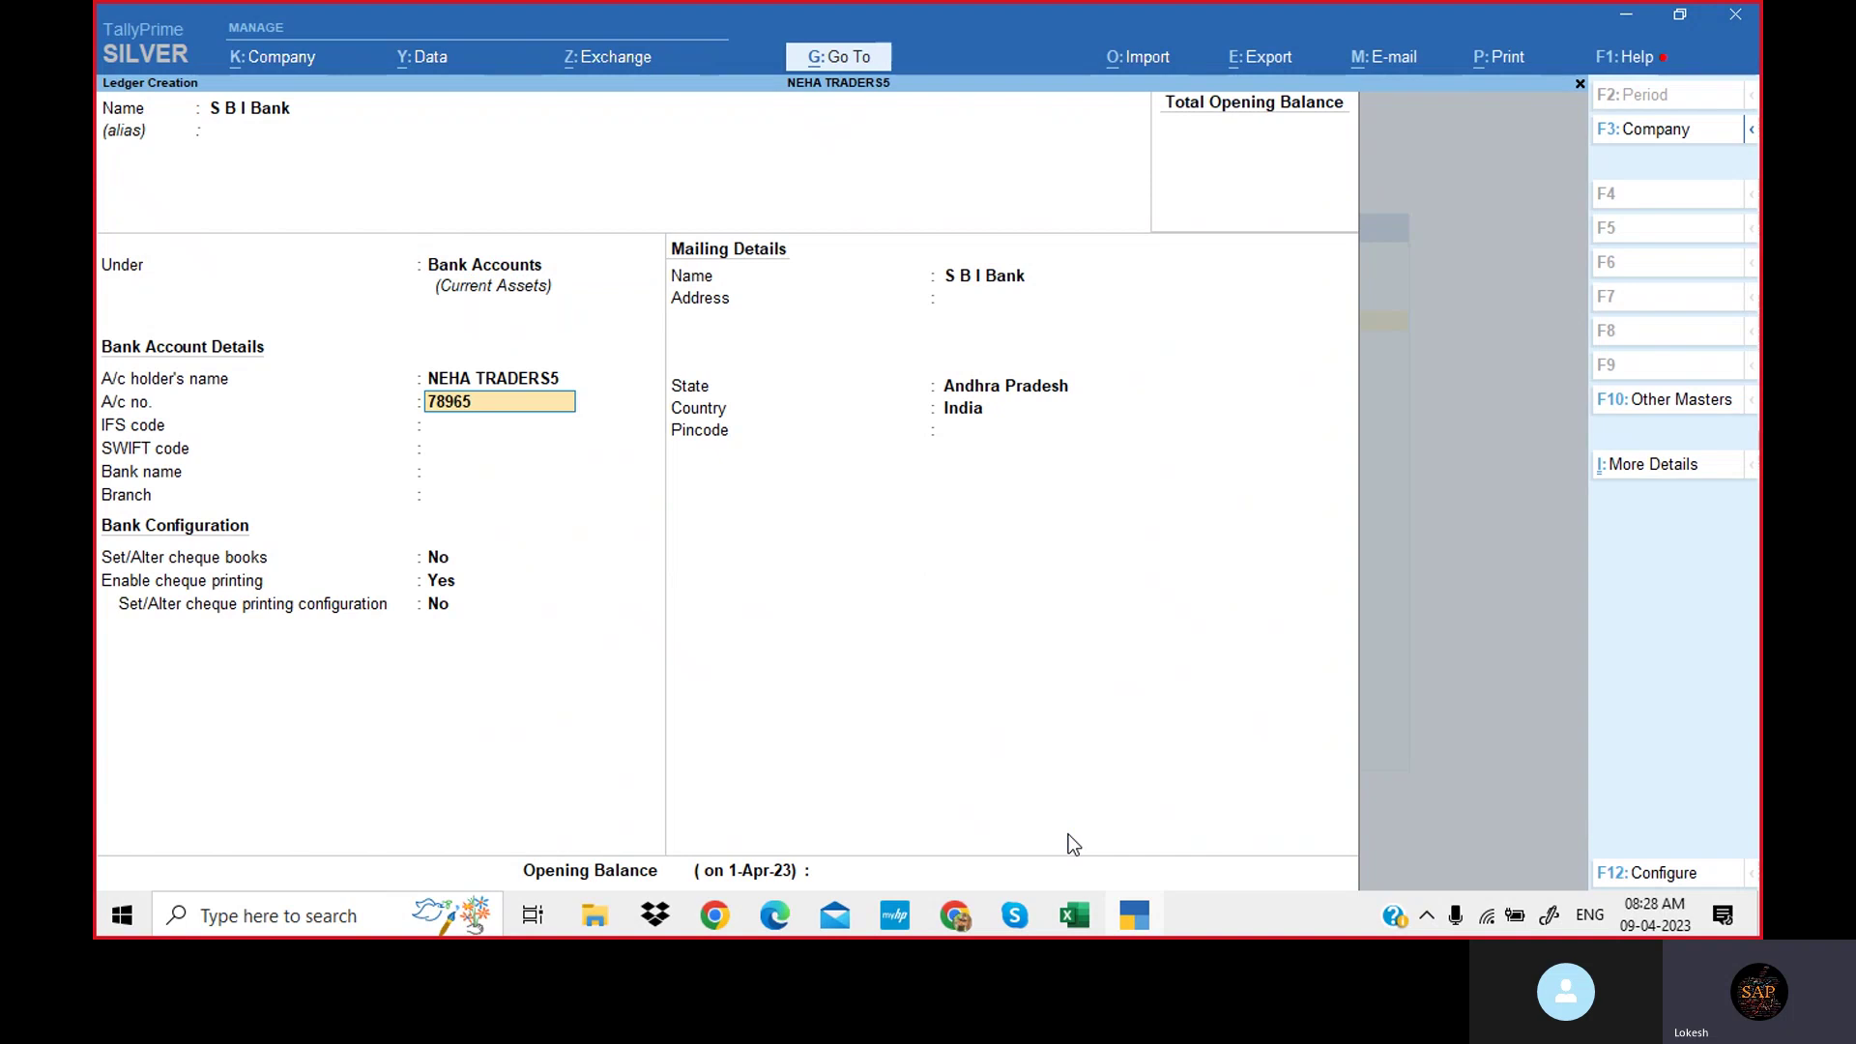
Enter the bank account number, IFS code SBI8963255 and SWIFT code 7896544.
key("Return")
type("SB")
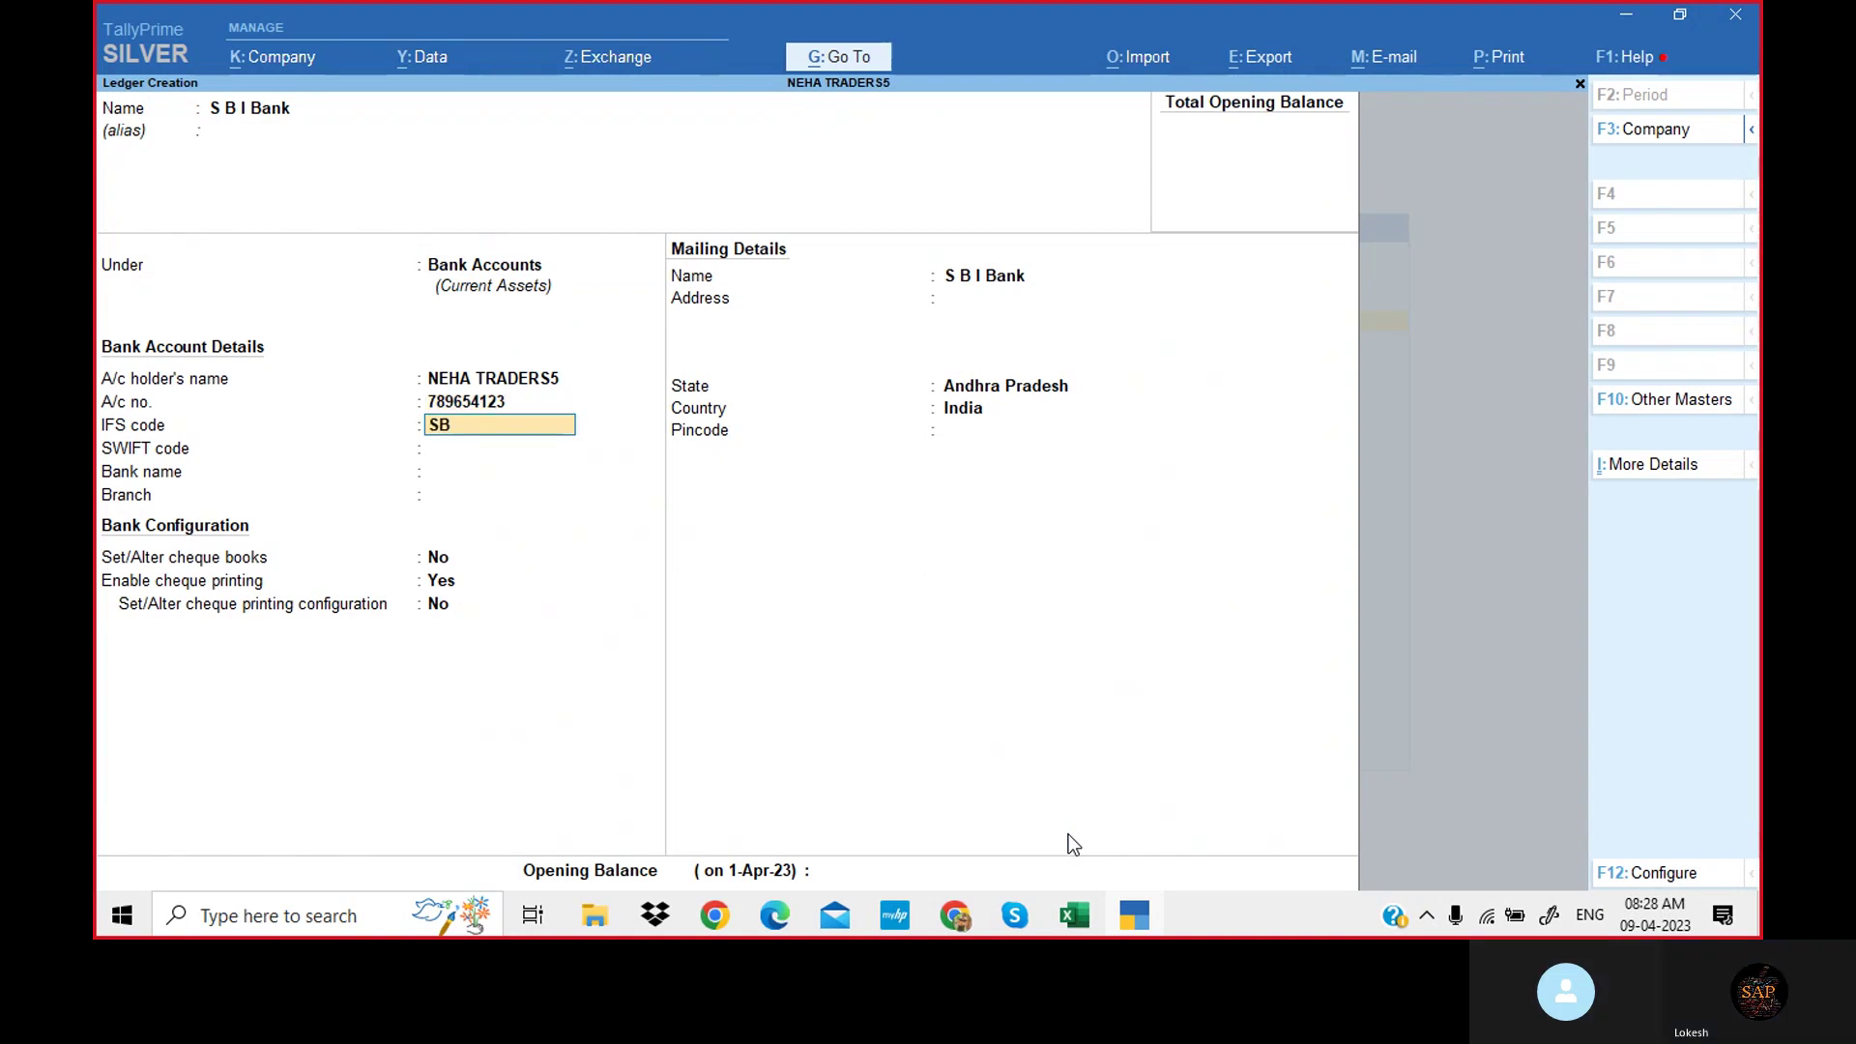
type("I8963255")
key("Return")
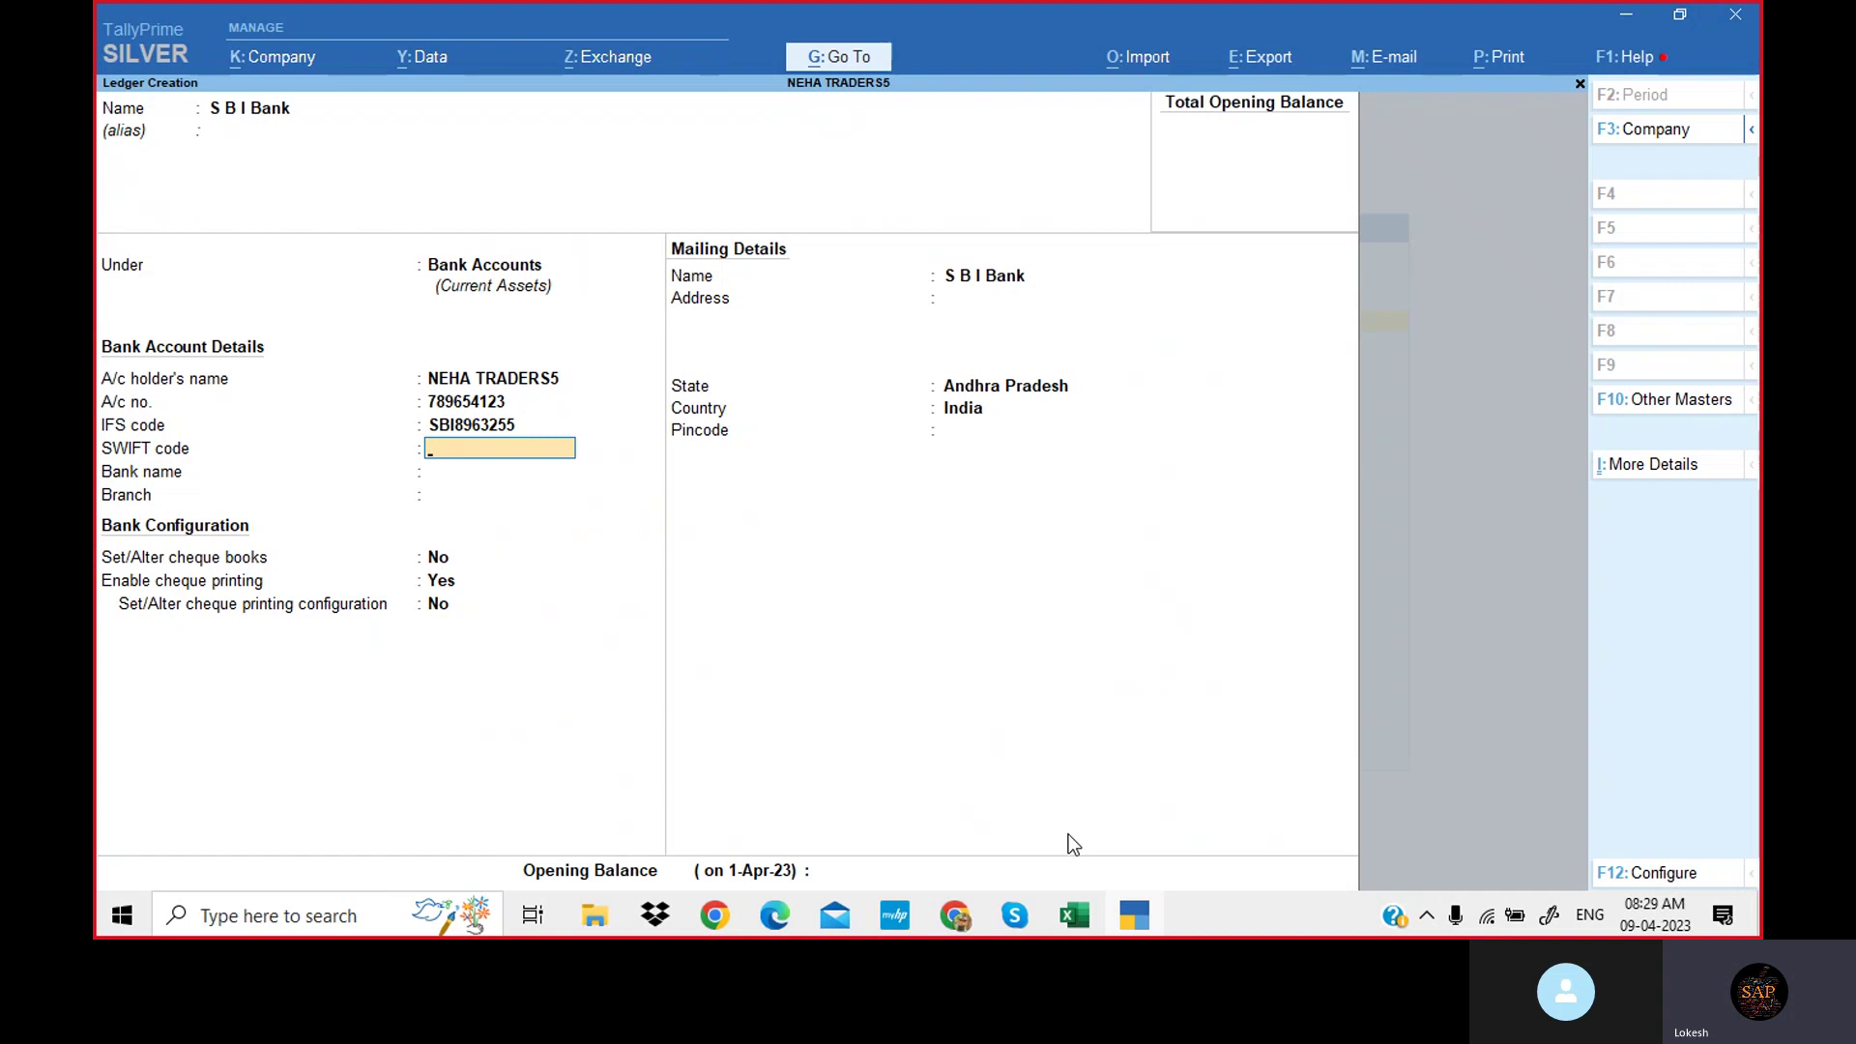
type("7896544")
key("Return")
key("Return")
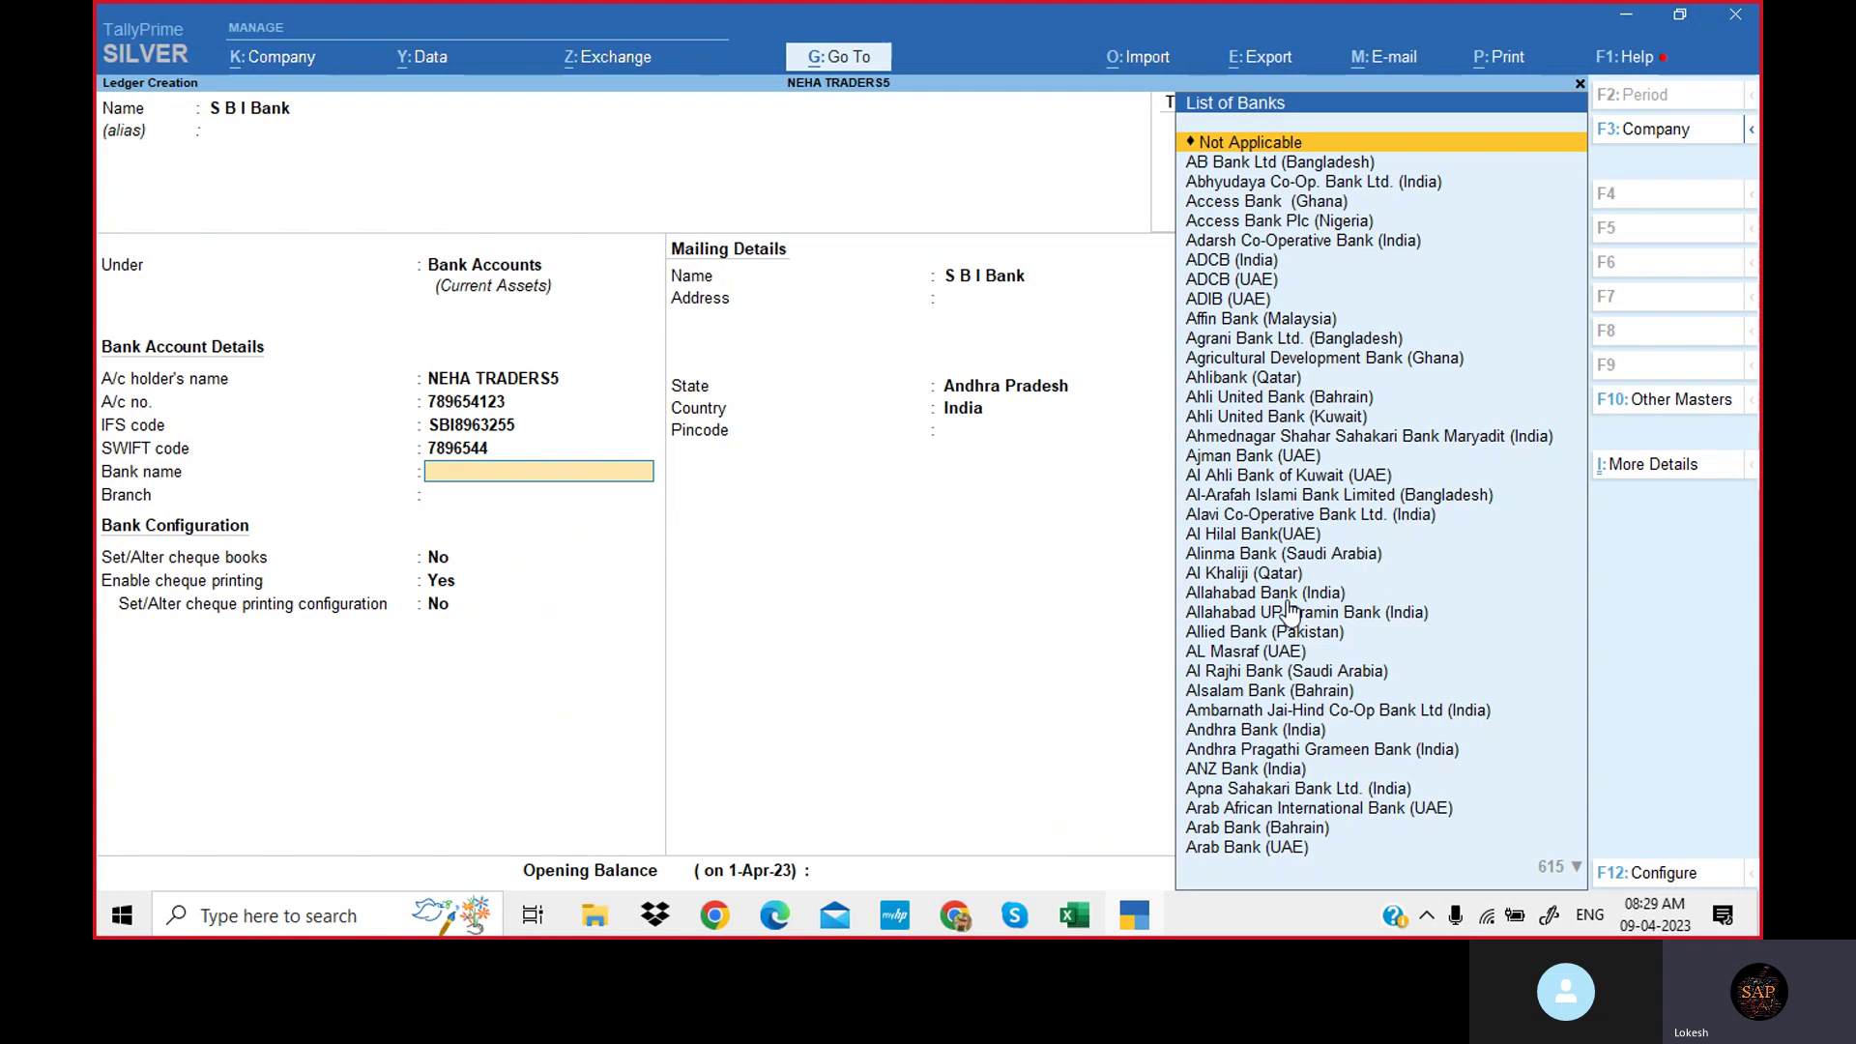
key("Return")
key("Return")
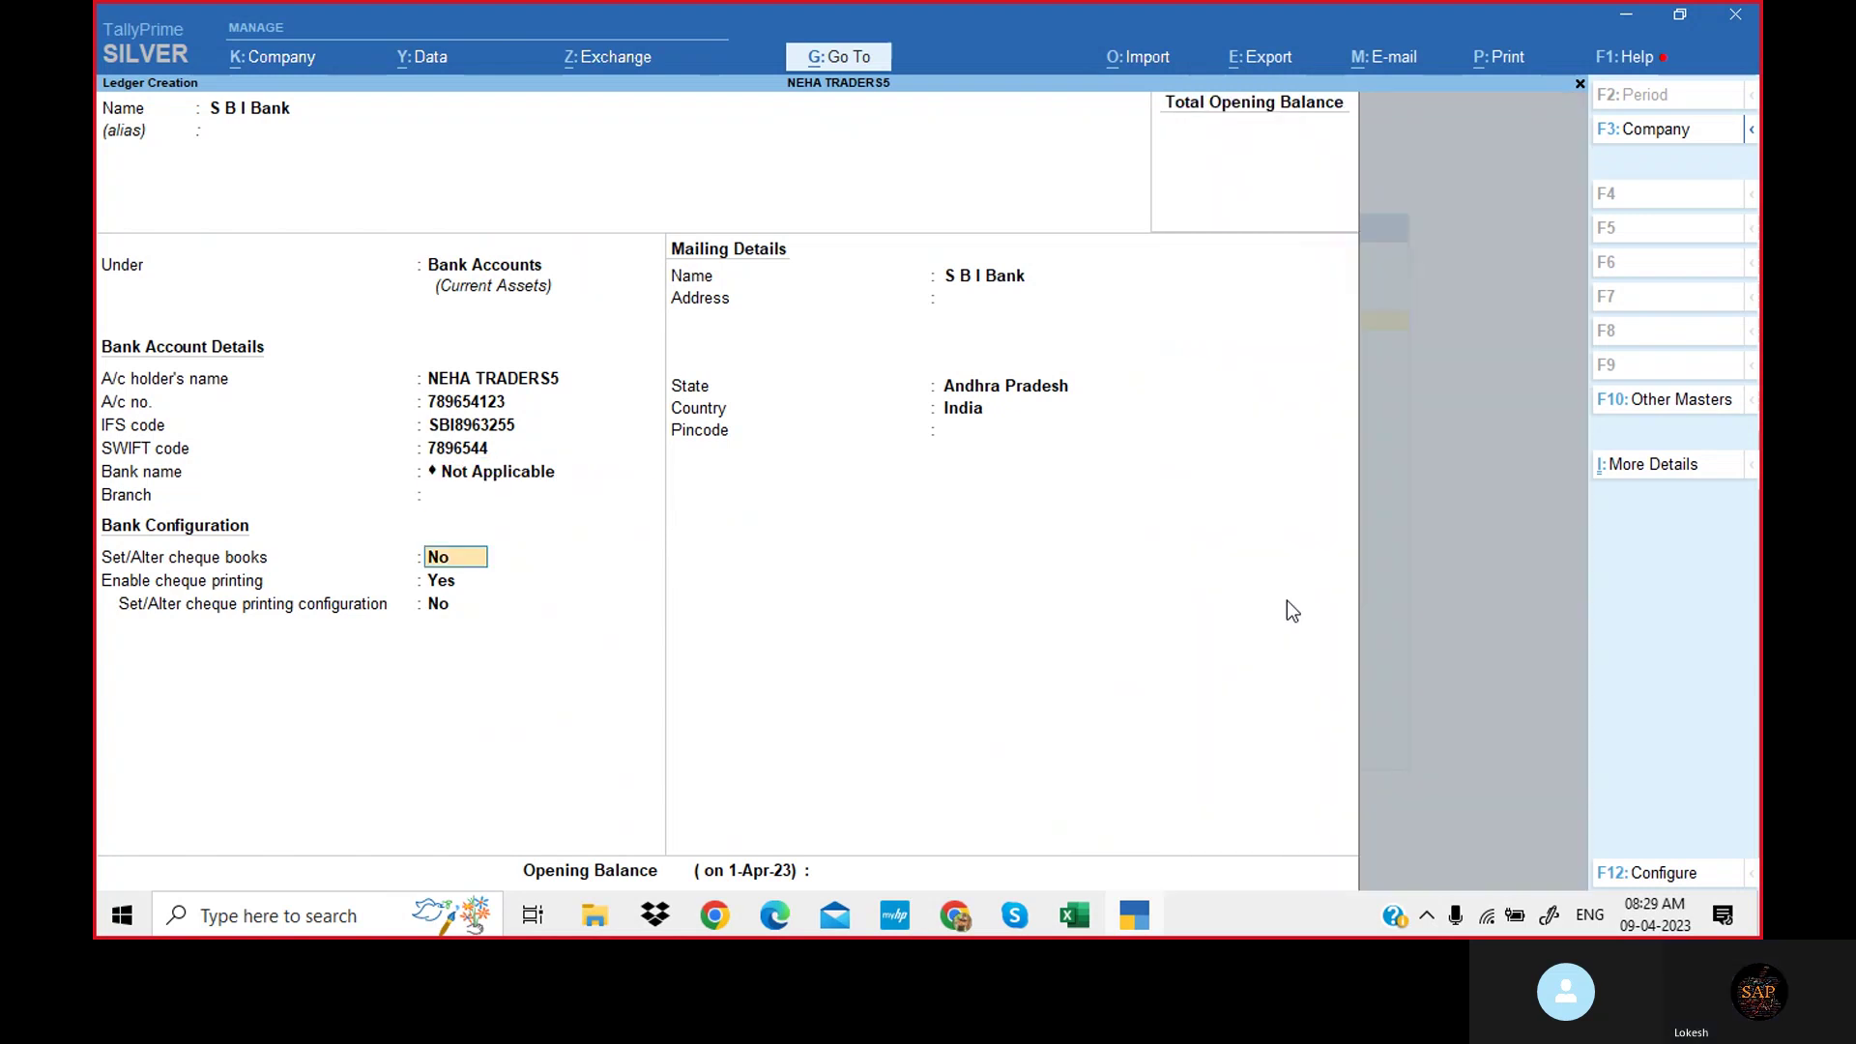
key("Return")
key("Return")
key("Return")
key("Return")
key("Return")
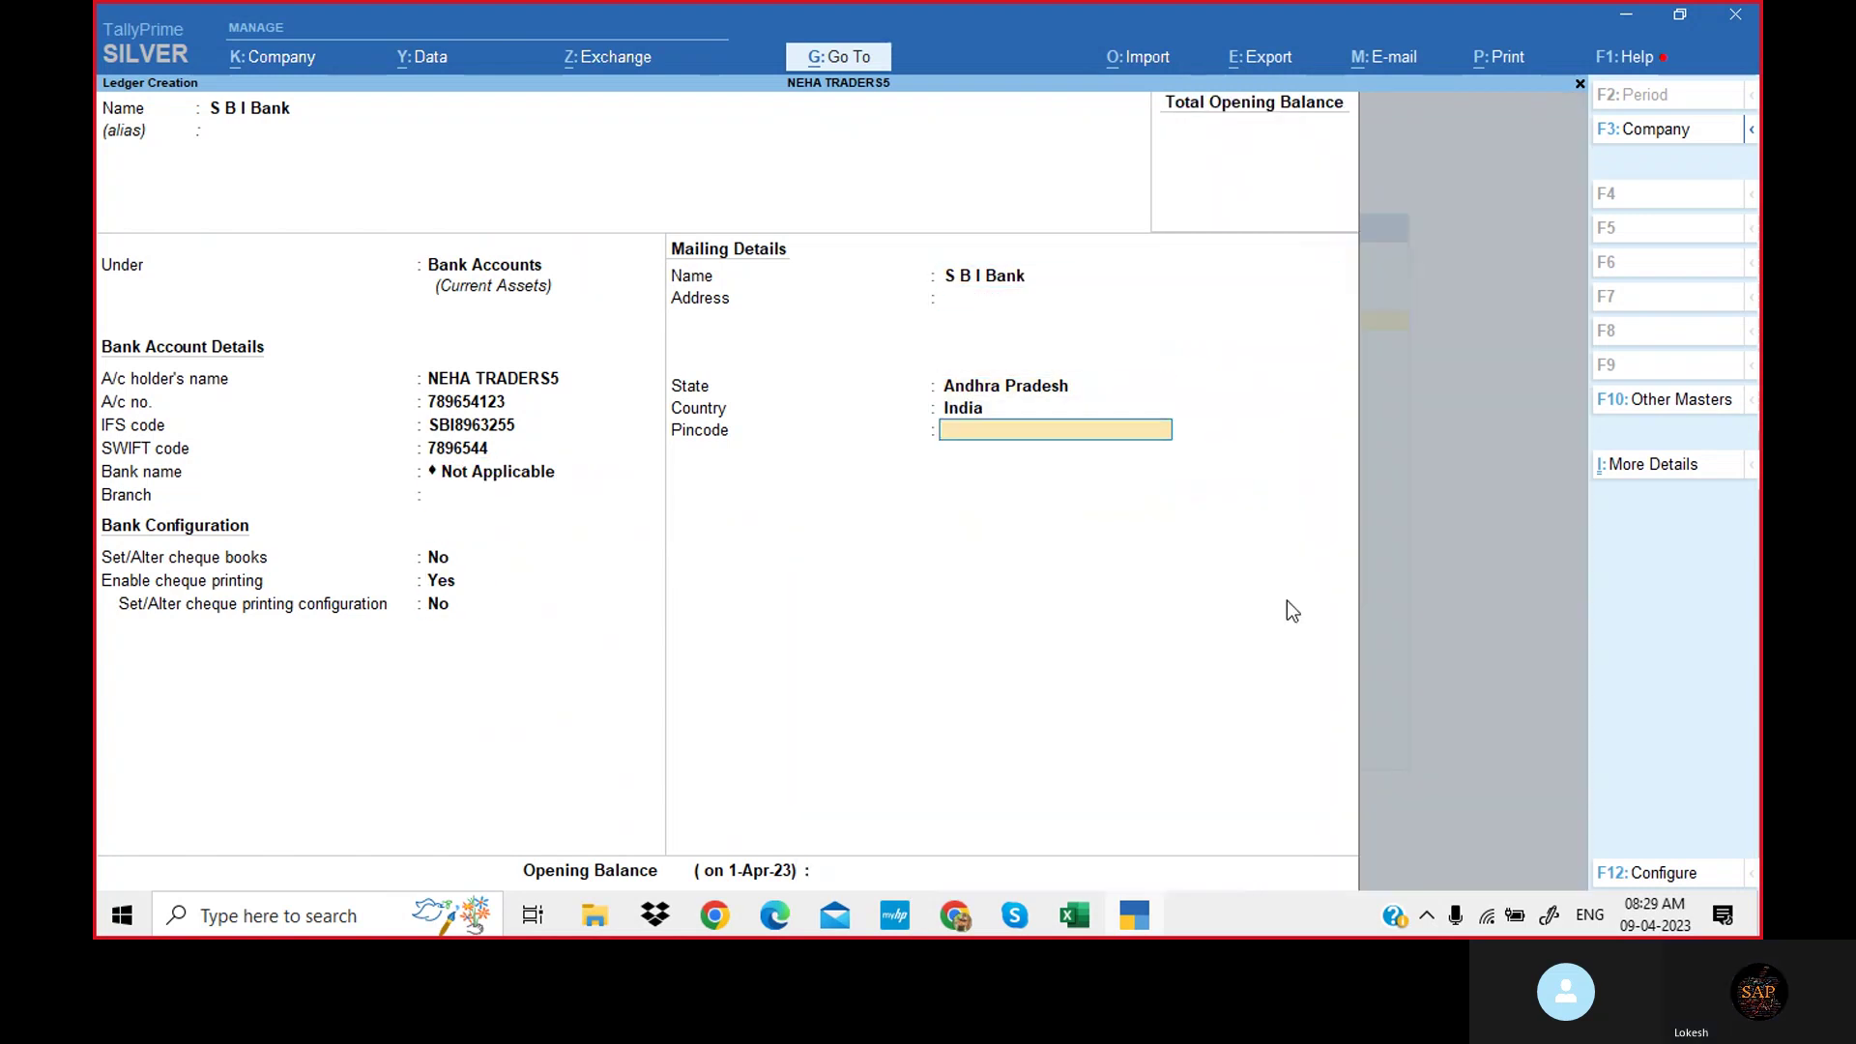
key("Return")
key("Return")
key("Return")
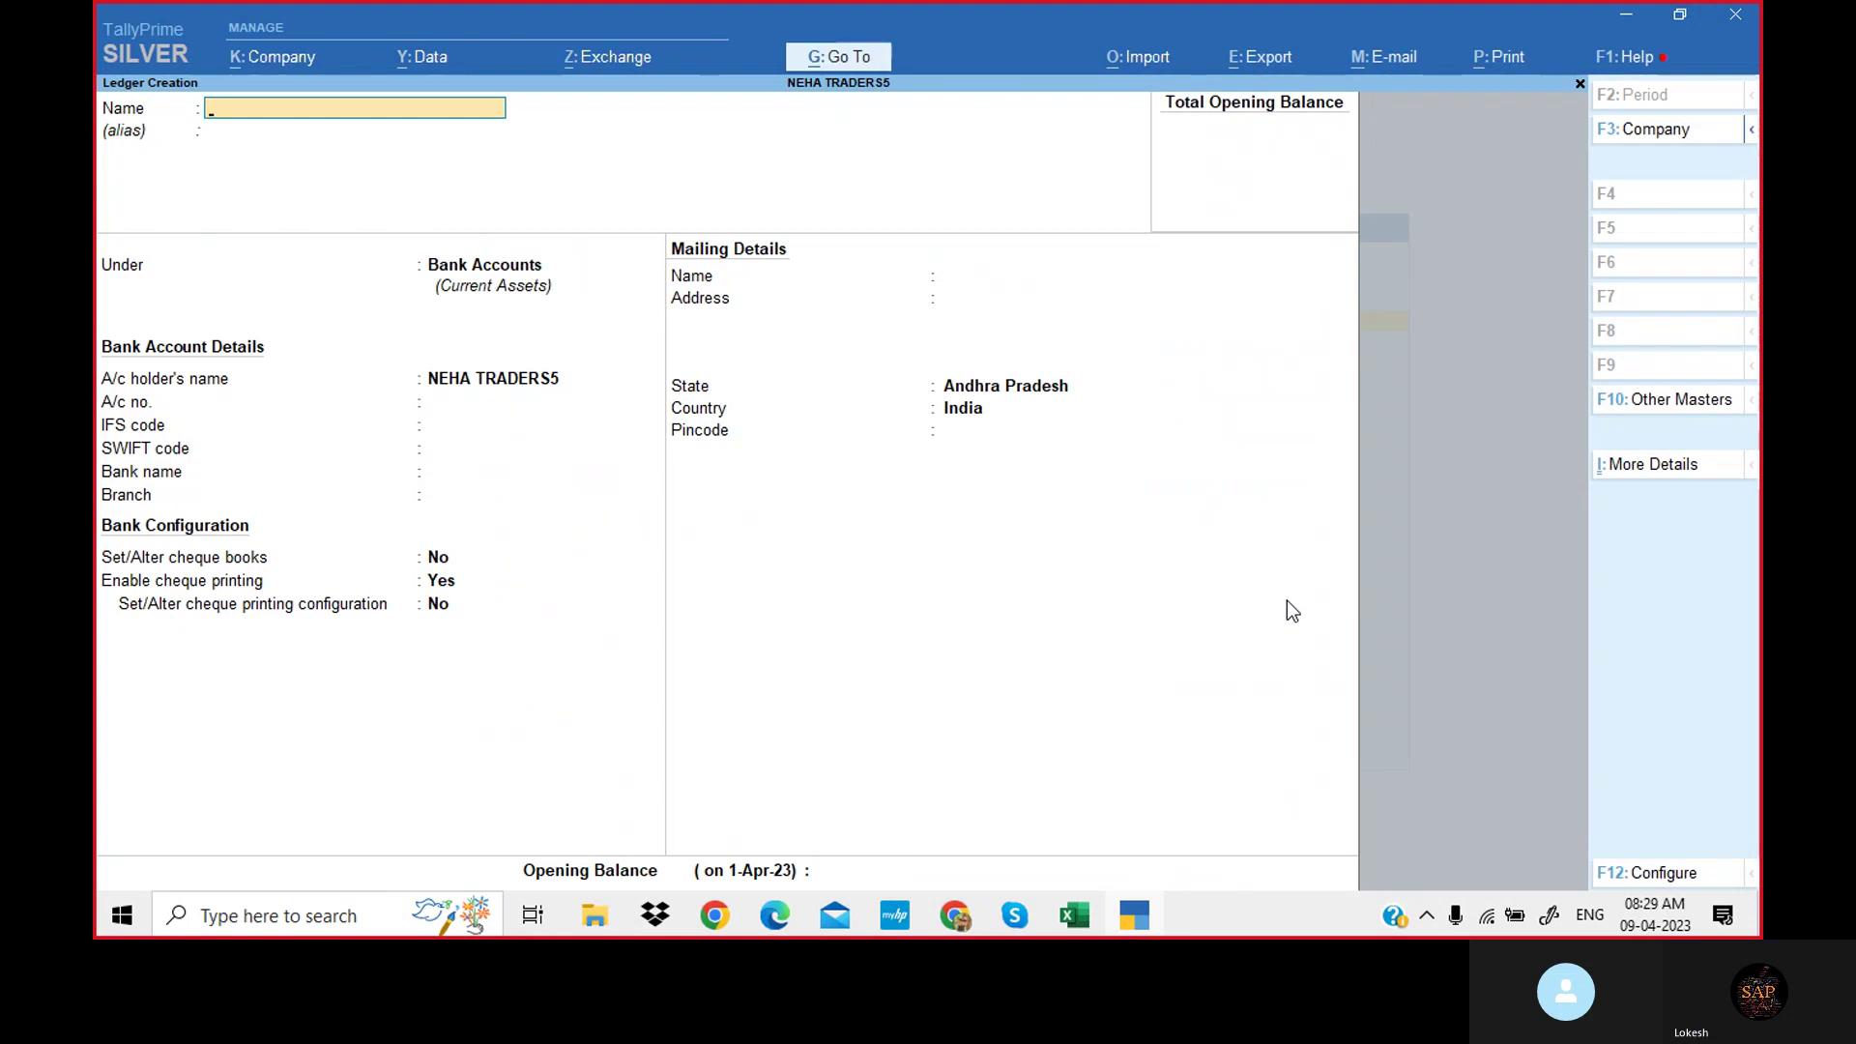
Copy 'Rent' from line 6 of the problem PDF for the next ledger.
left_click(785, 911)
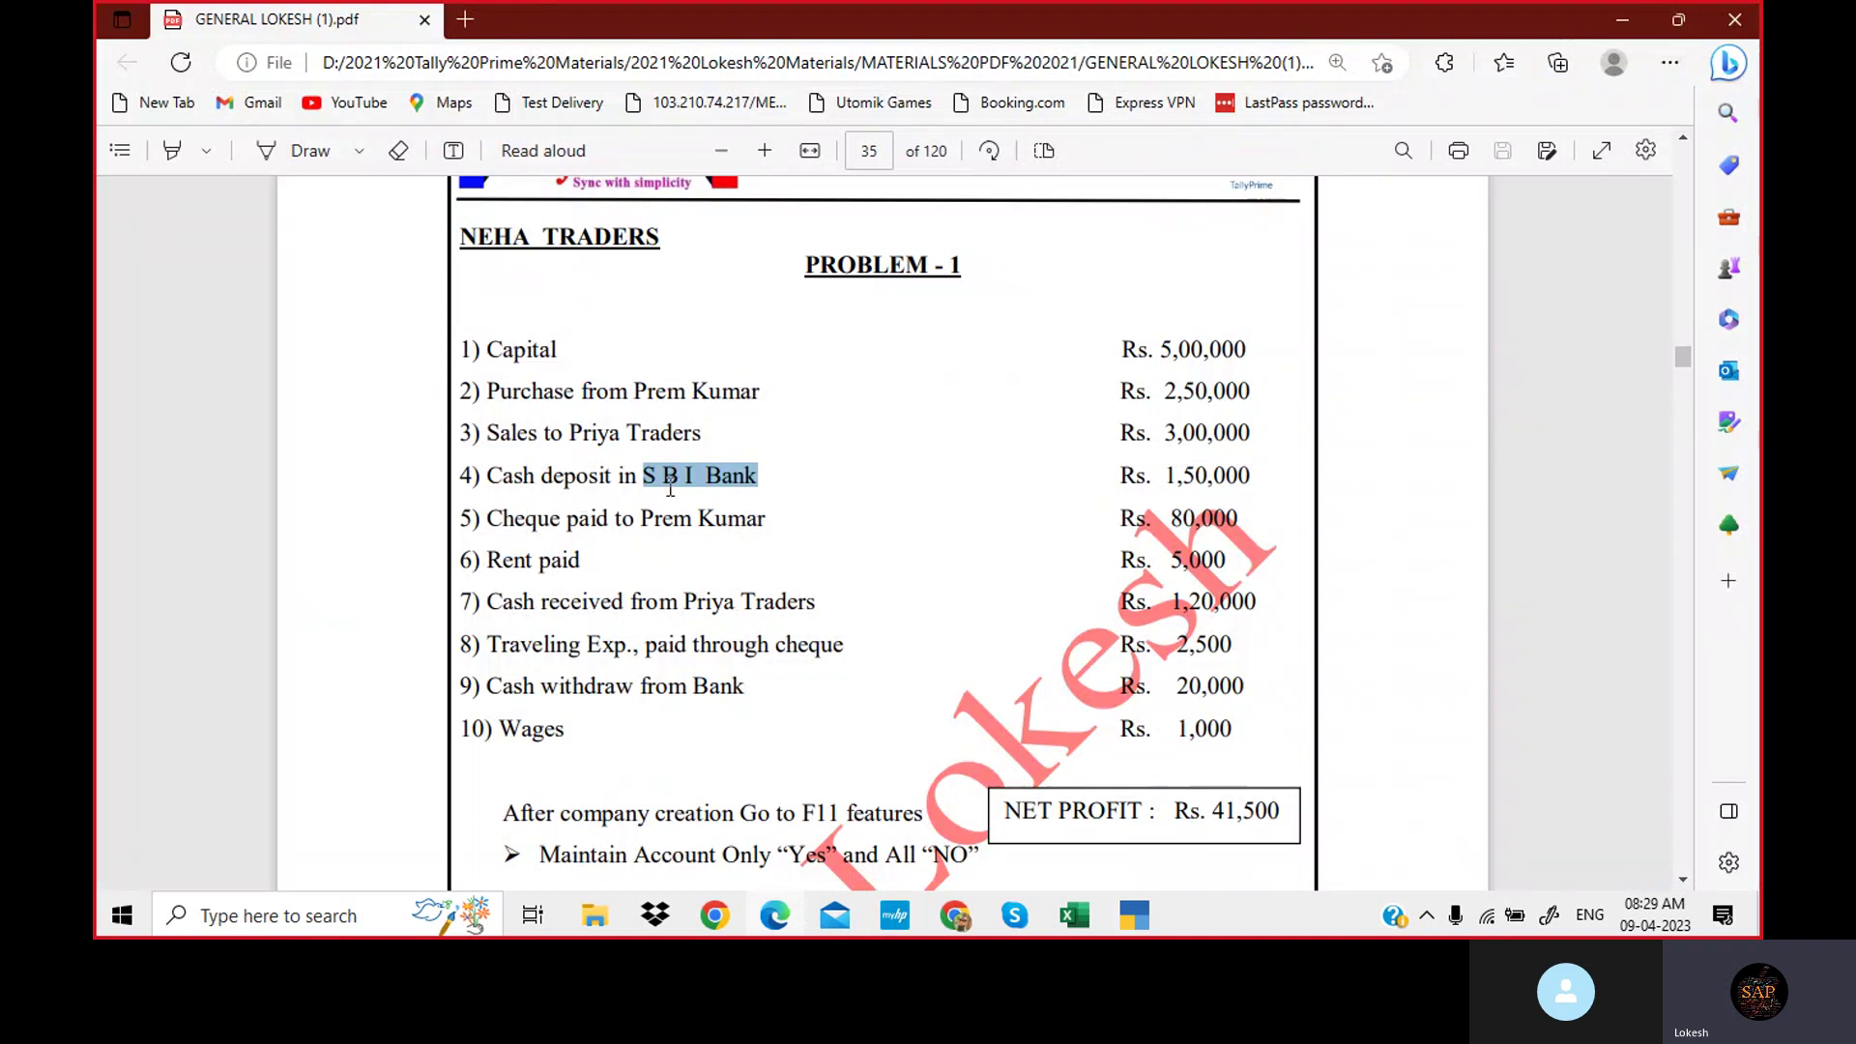
left_click_drag(641, 519, 726, 520)
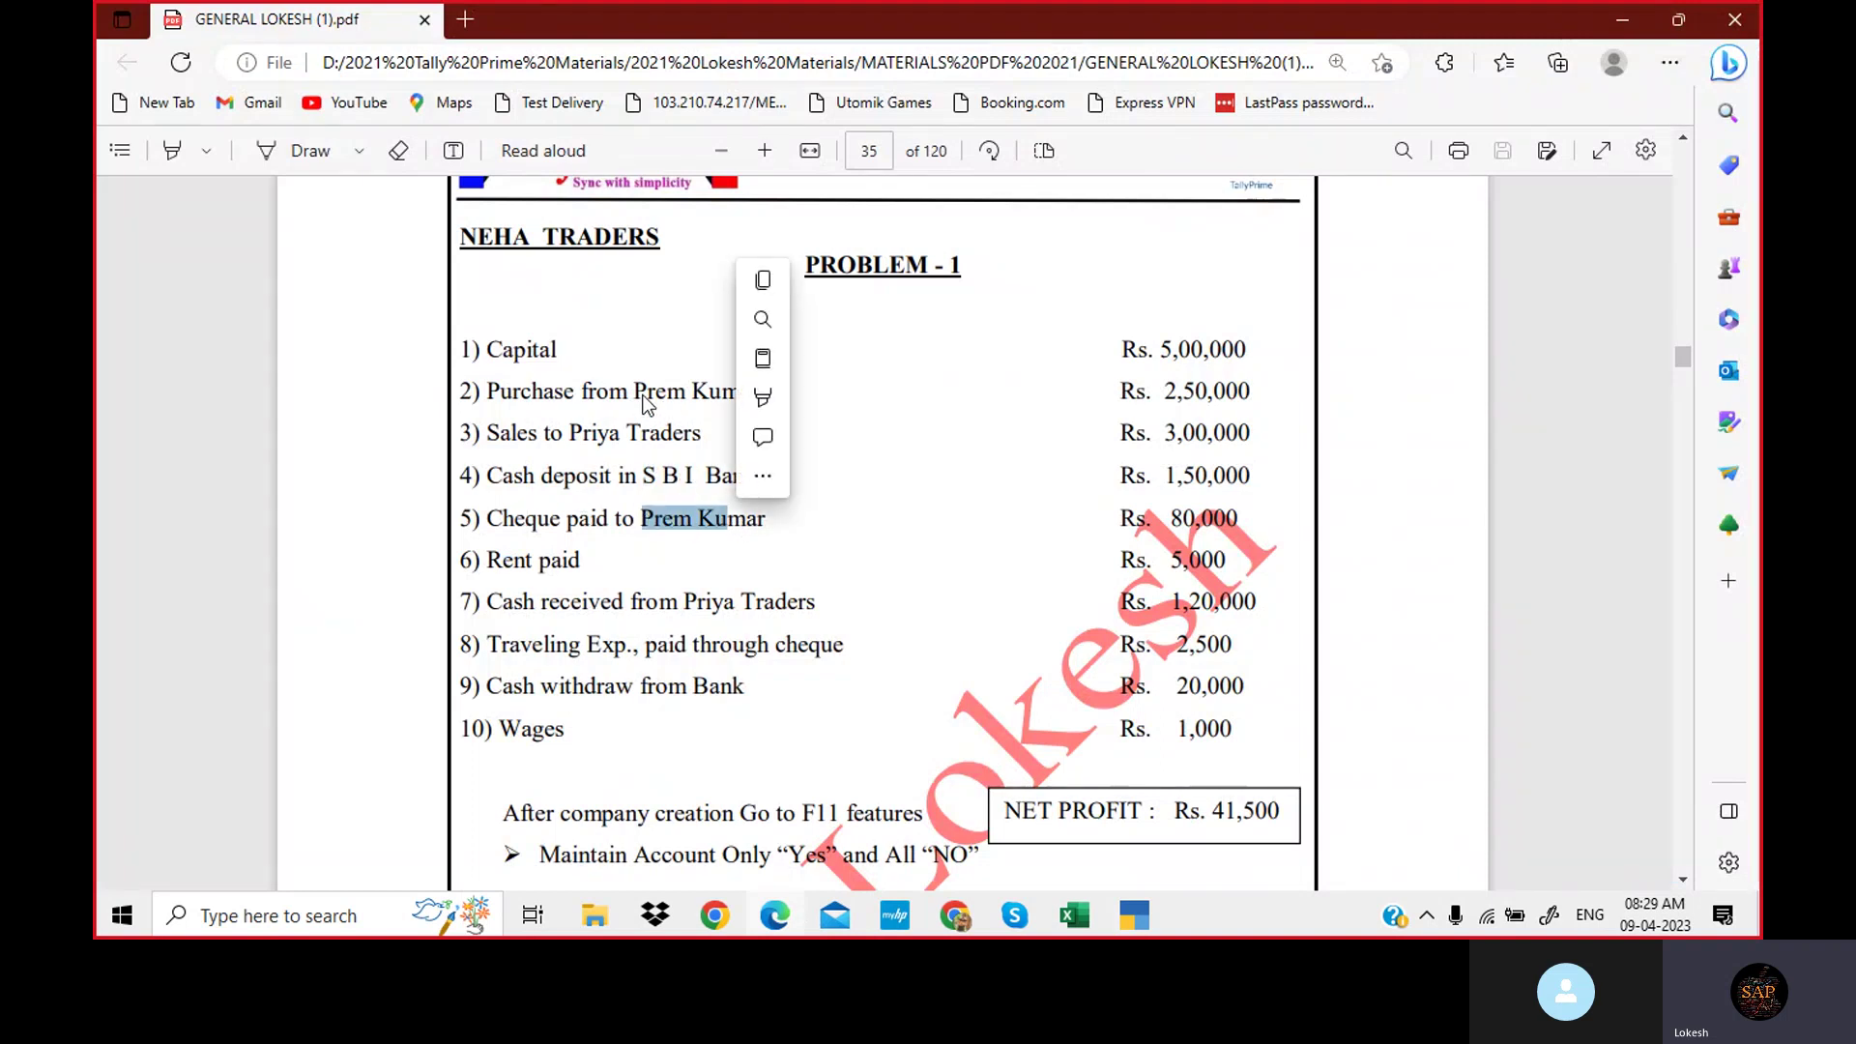
left_click_drag(643, 395, 763, 395)
scroll(592, 527, "down", 1)
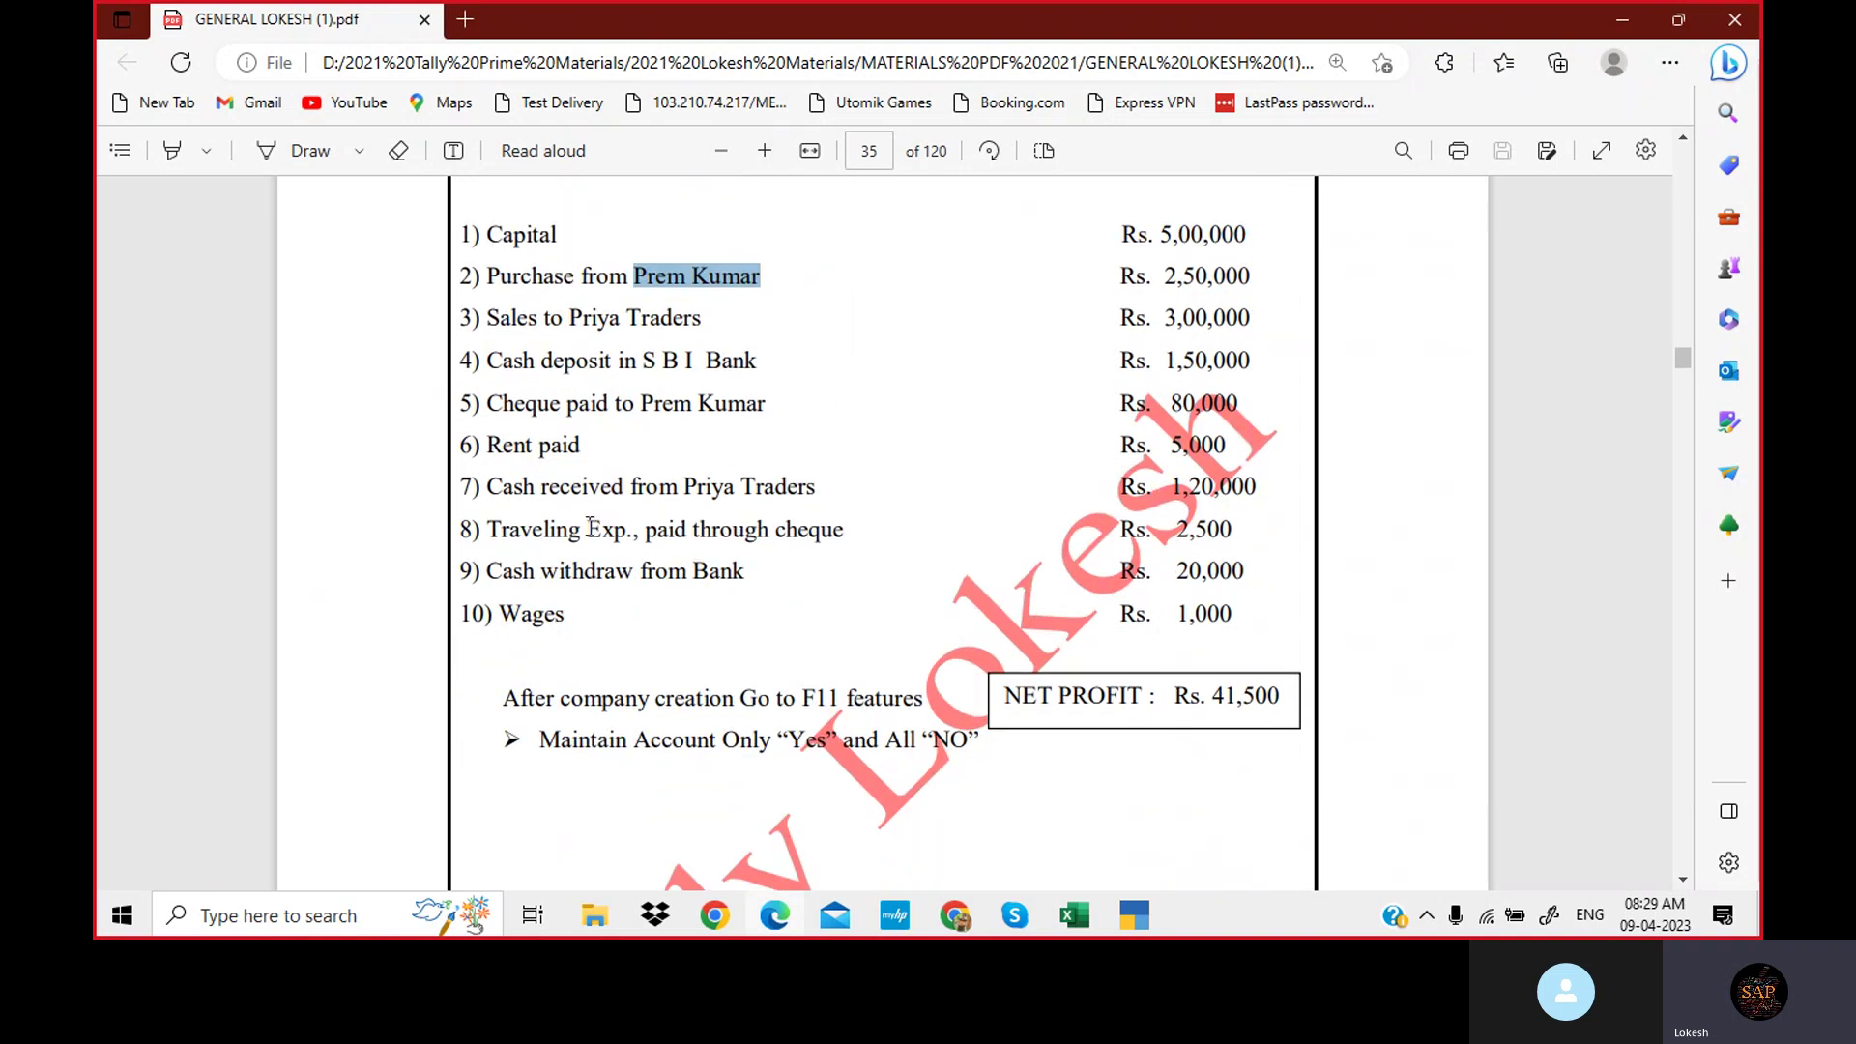
left_click_drag(486, 448, 534, 454)
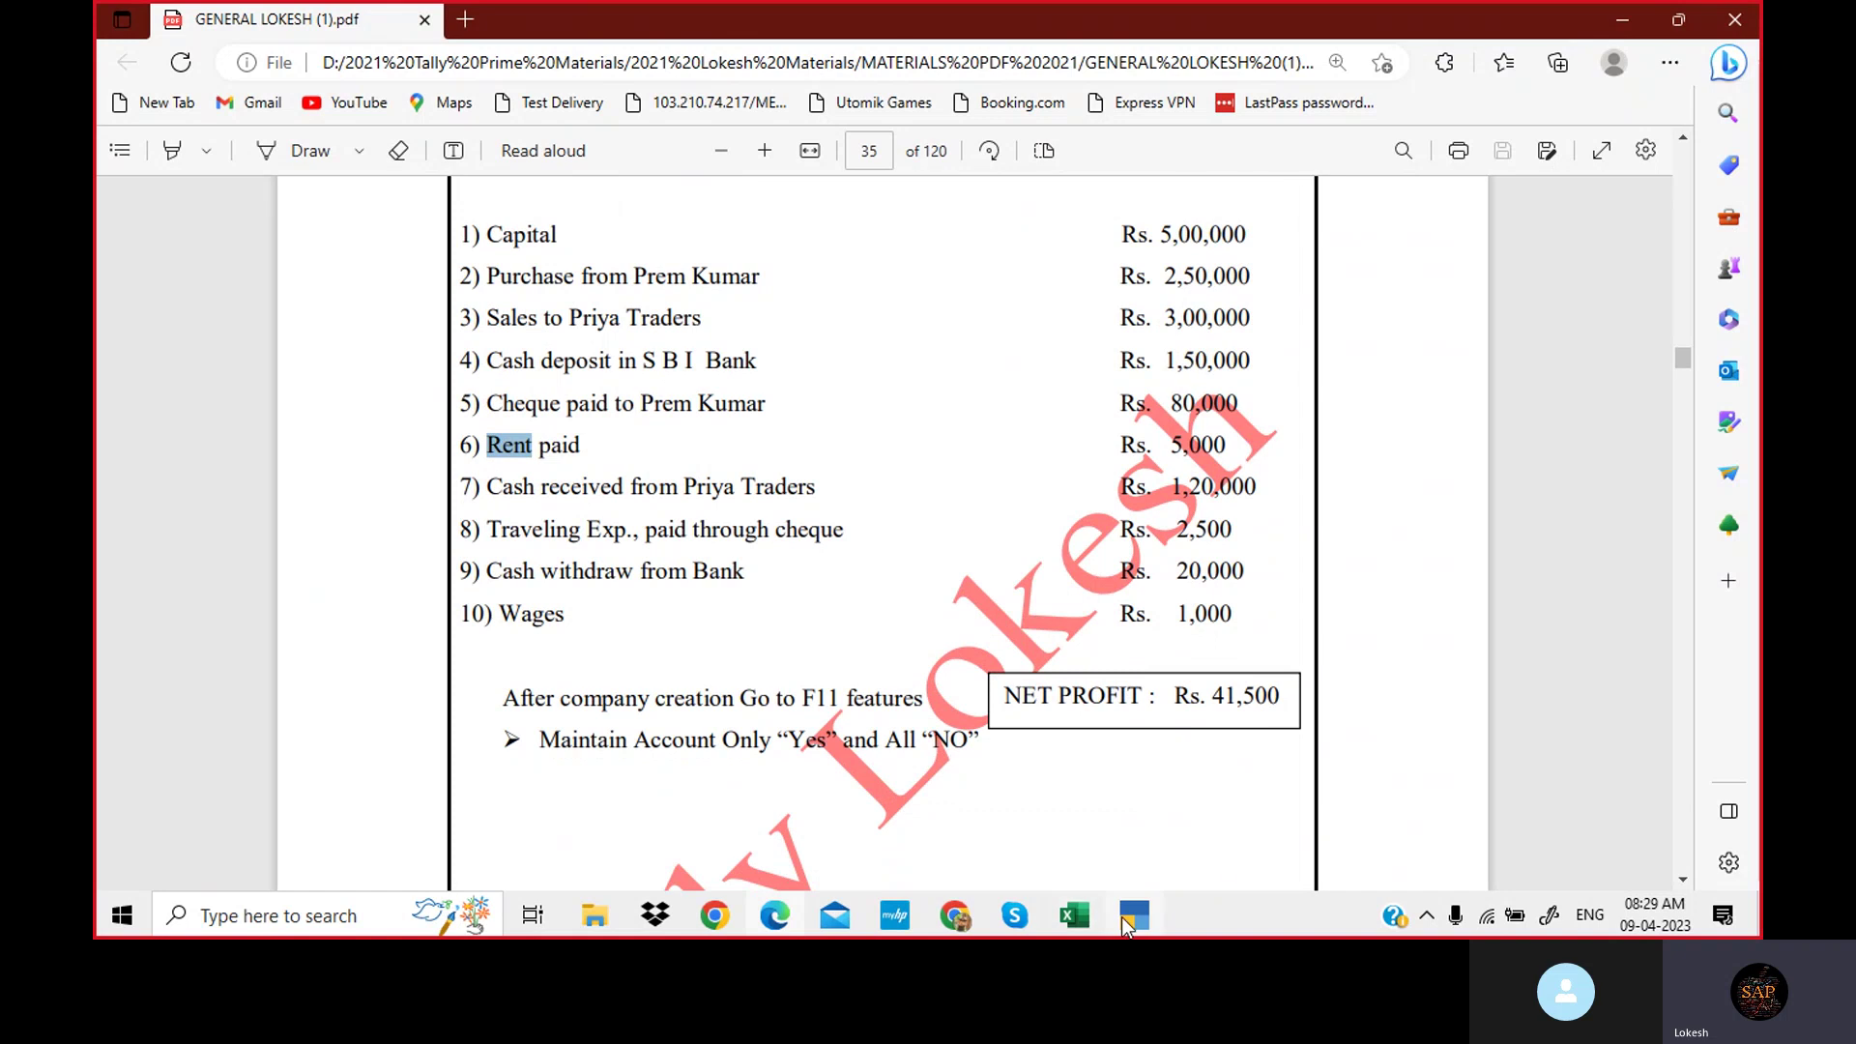
left_click(1126, 918)
Save a 'Rent' ledger under Indirect Expenses.
type("Rent")
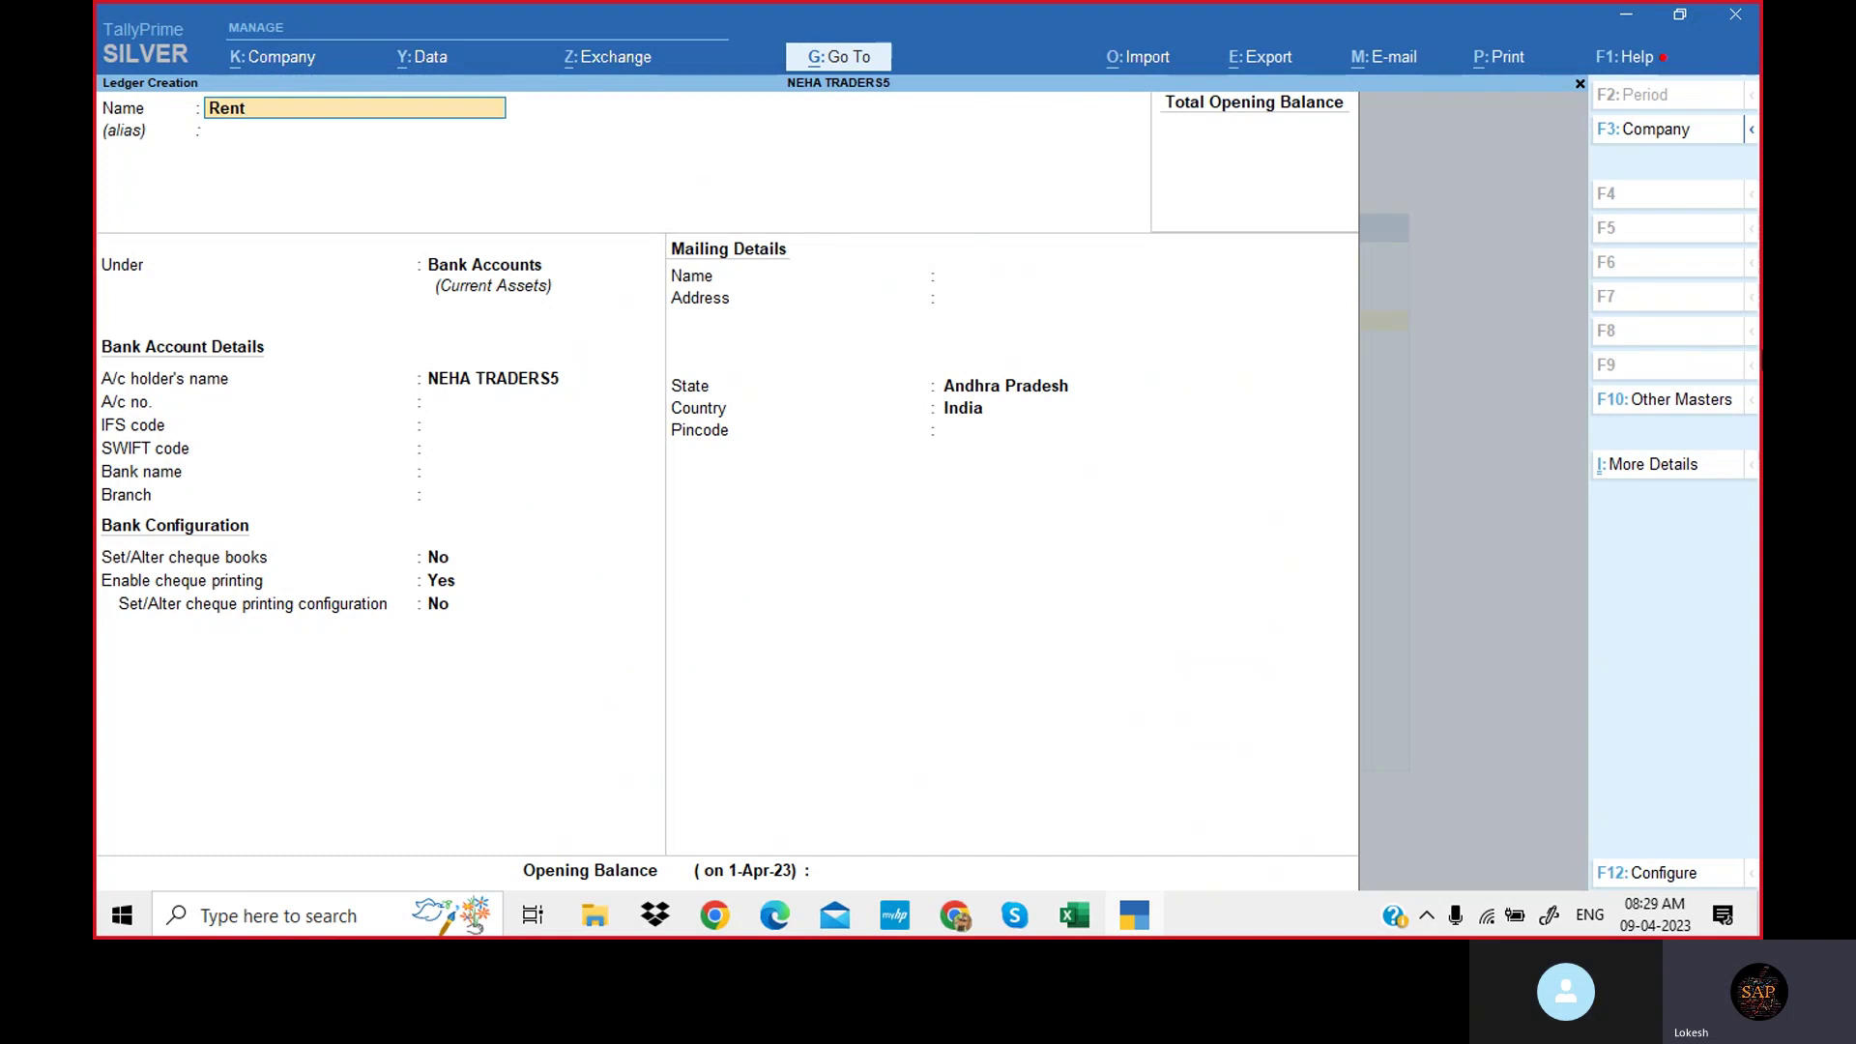
key("Return")
key("Return")
type("In")
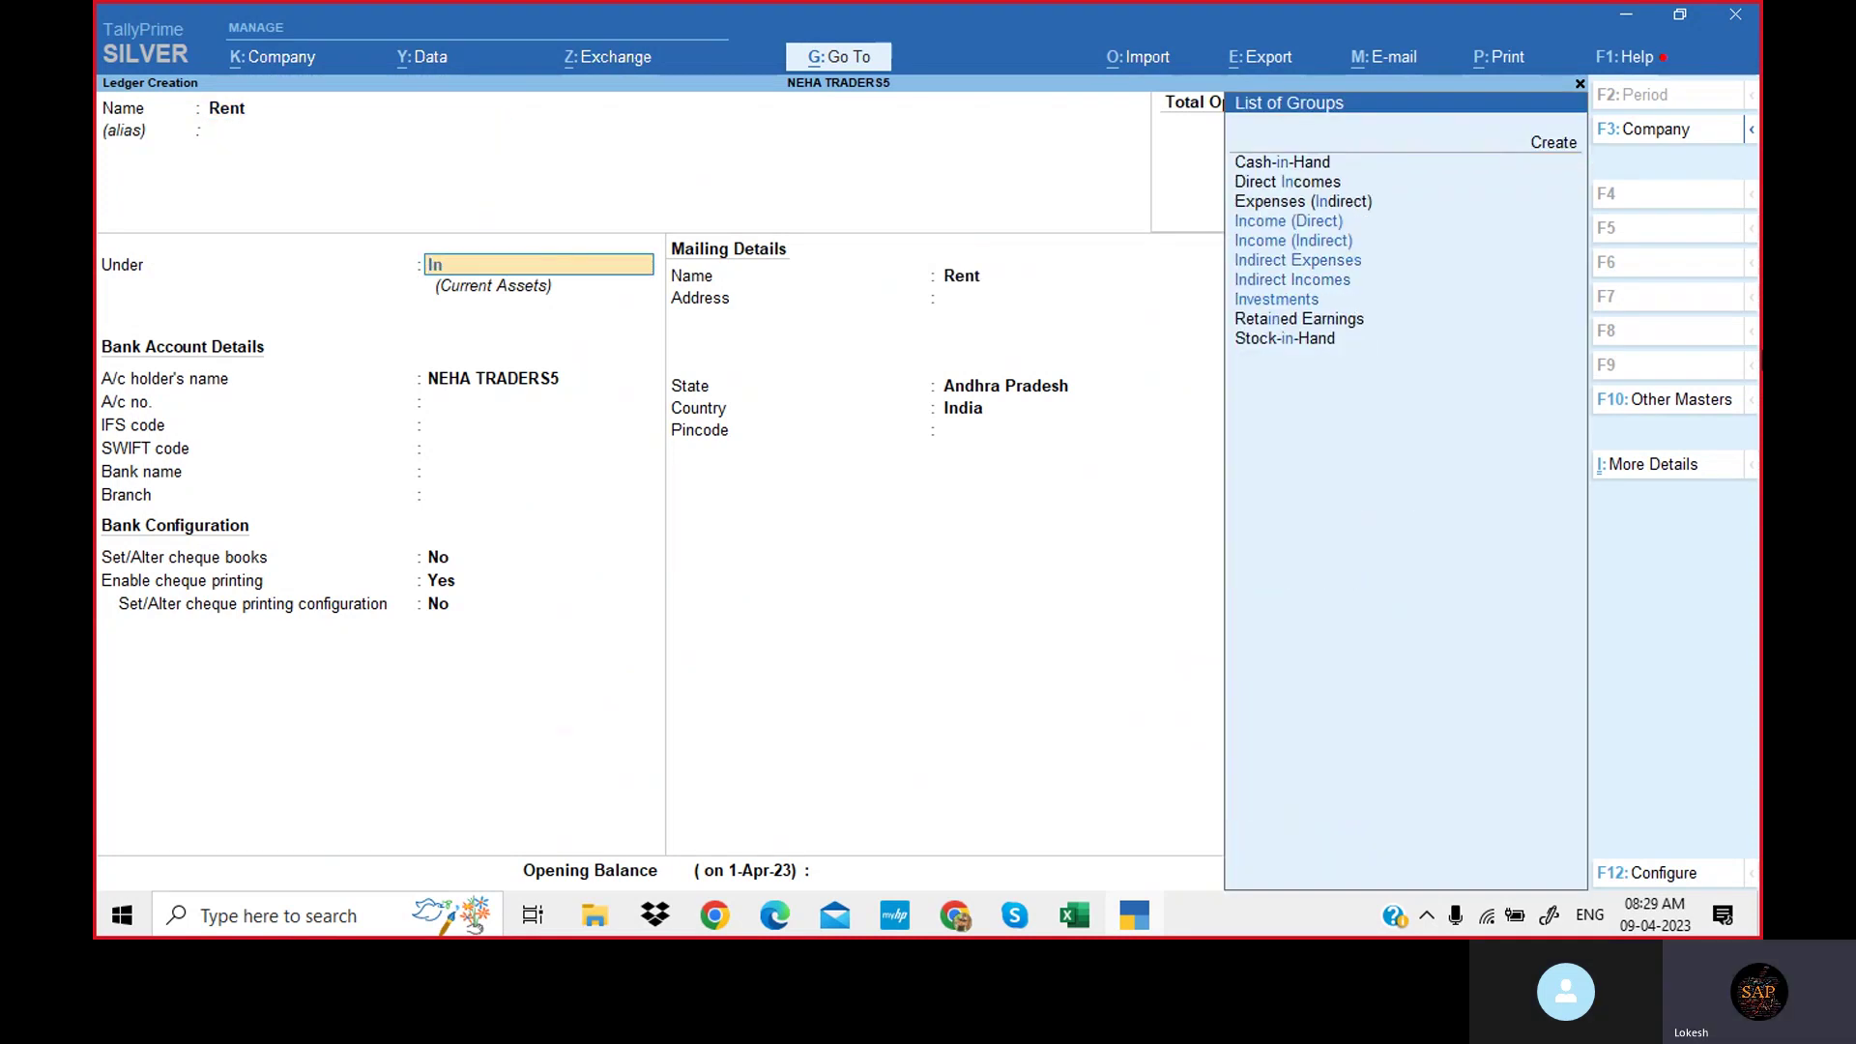
type("d")
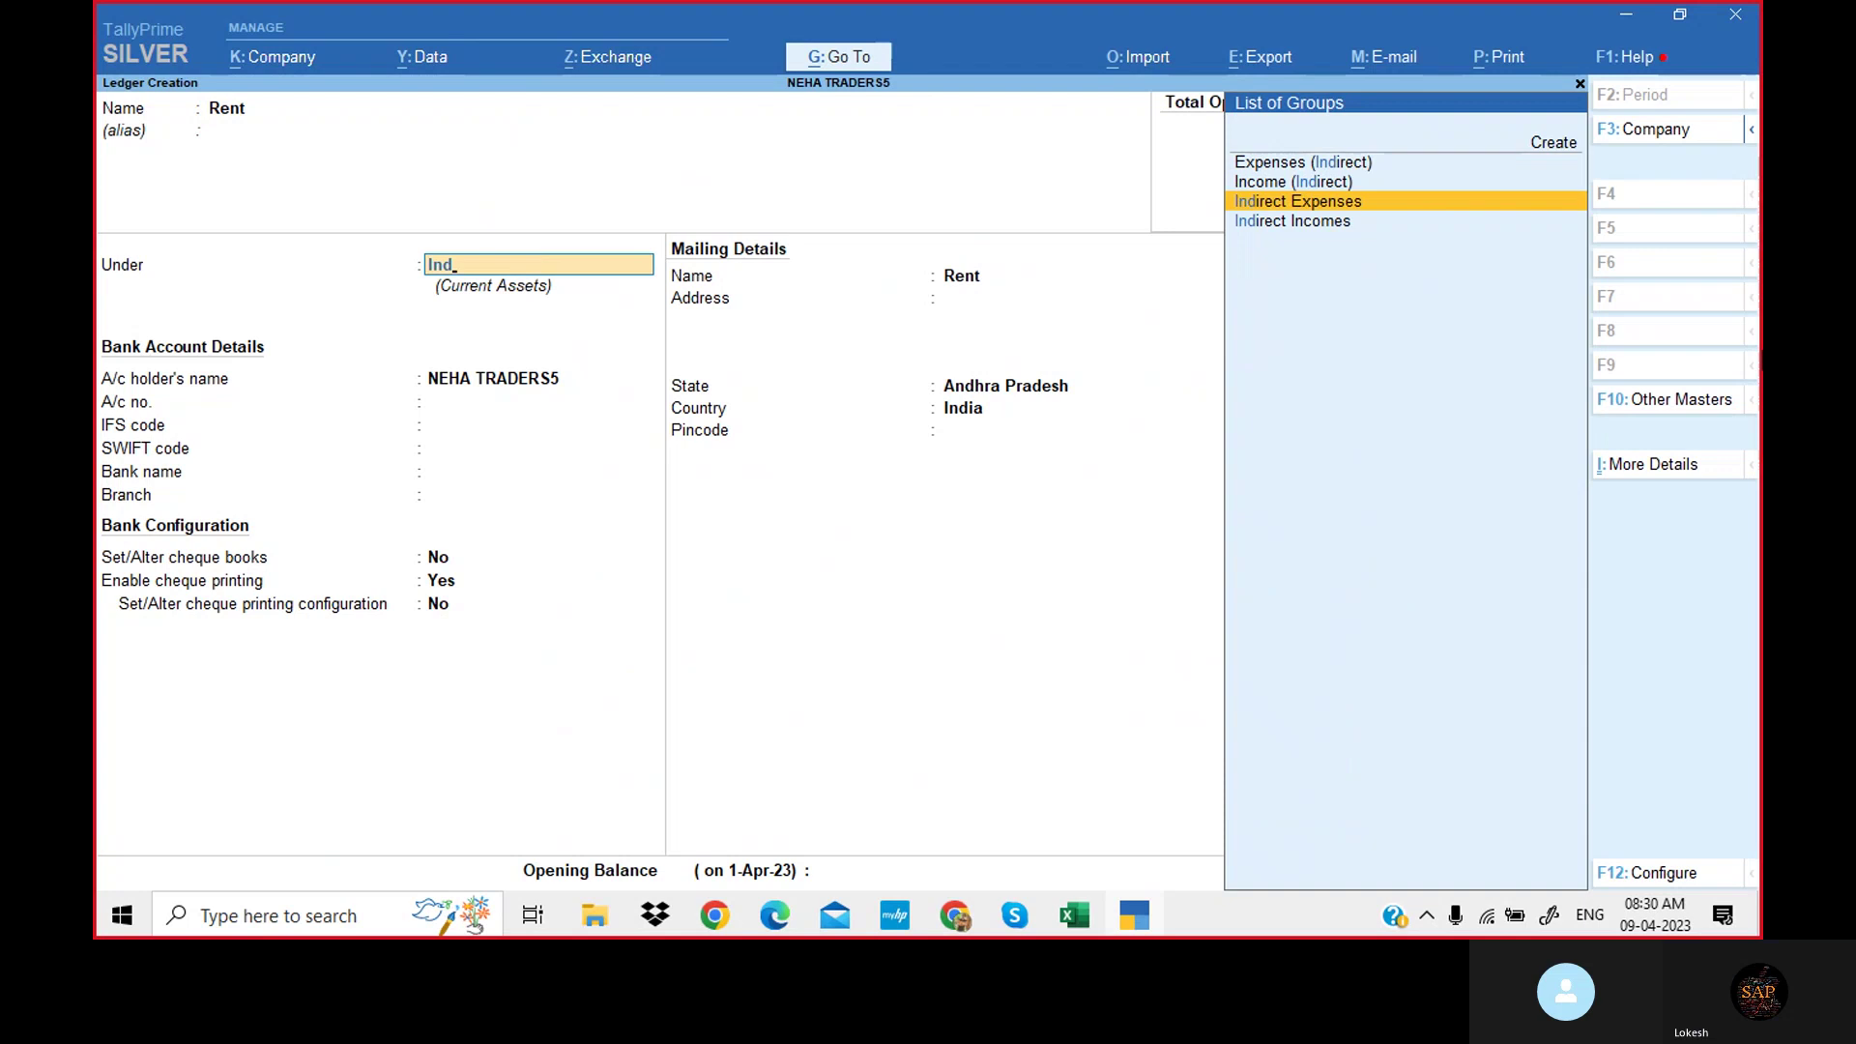
key("Return")
key("Return")
key("Return")
key("Return")
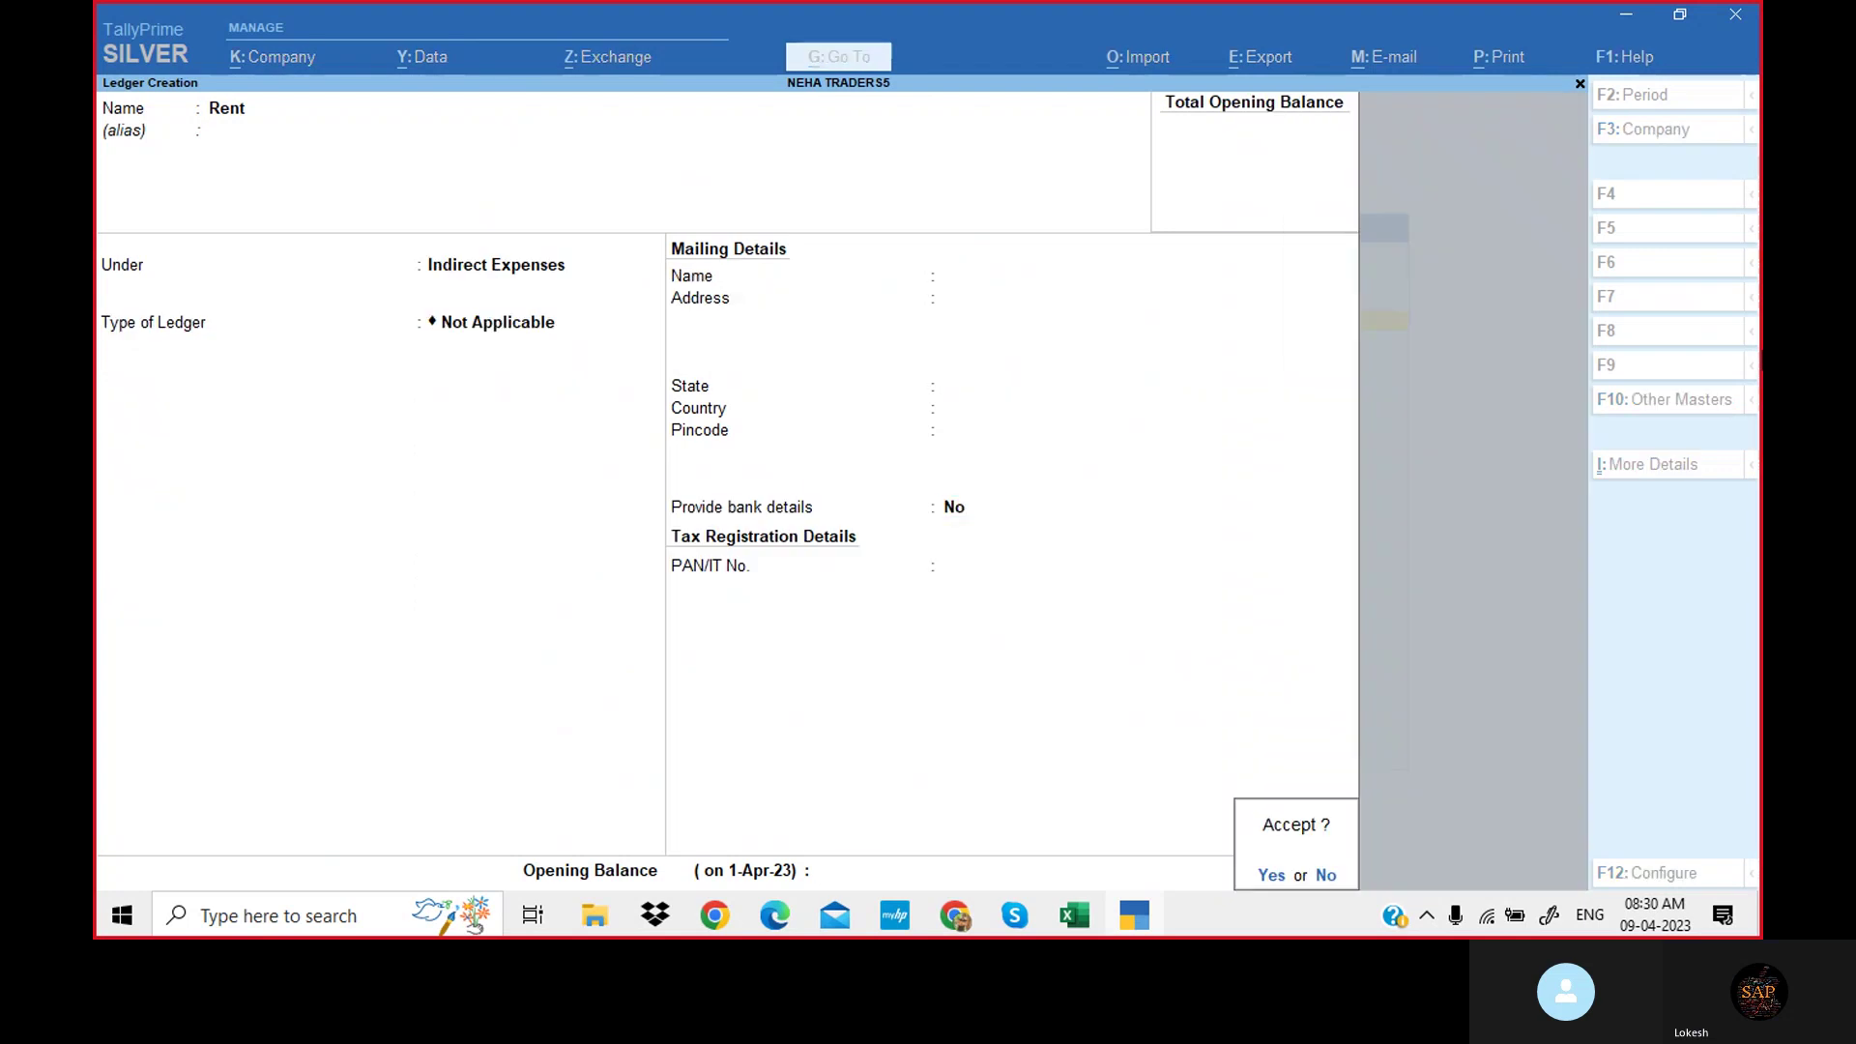
key("Return")
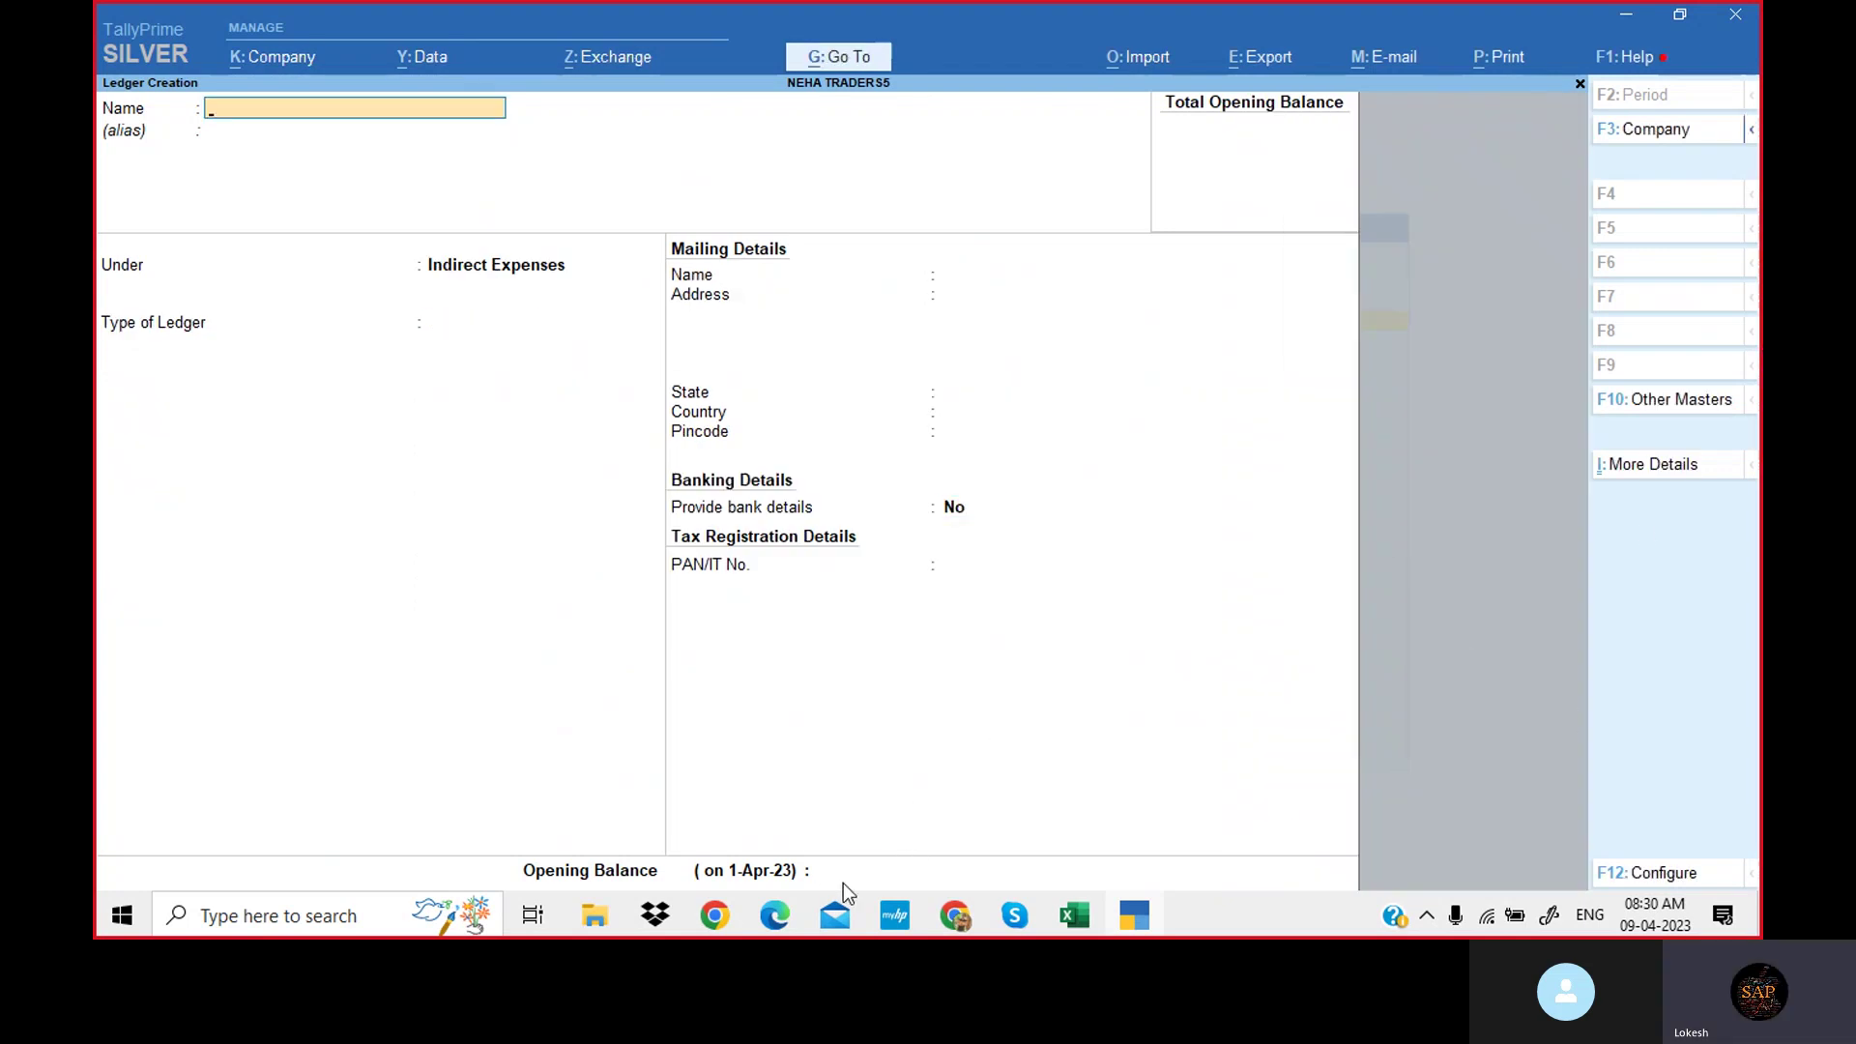
Save a 'Traveling Exp.,' ledger, copied from line 8 of the PDF, under Indirect Expenses.
left_click(787, 916)
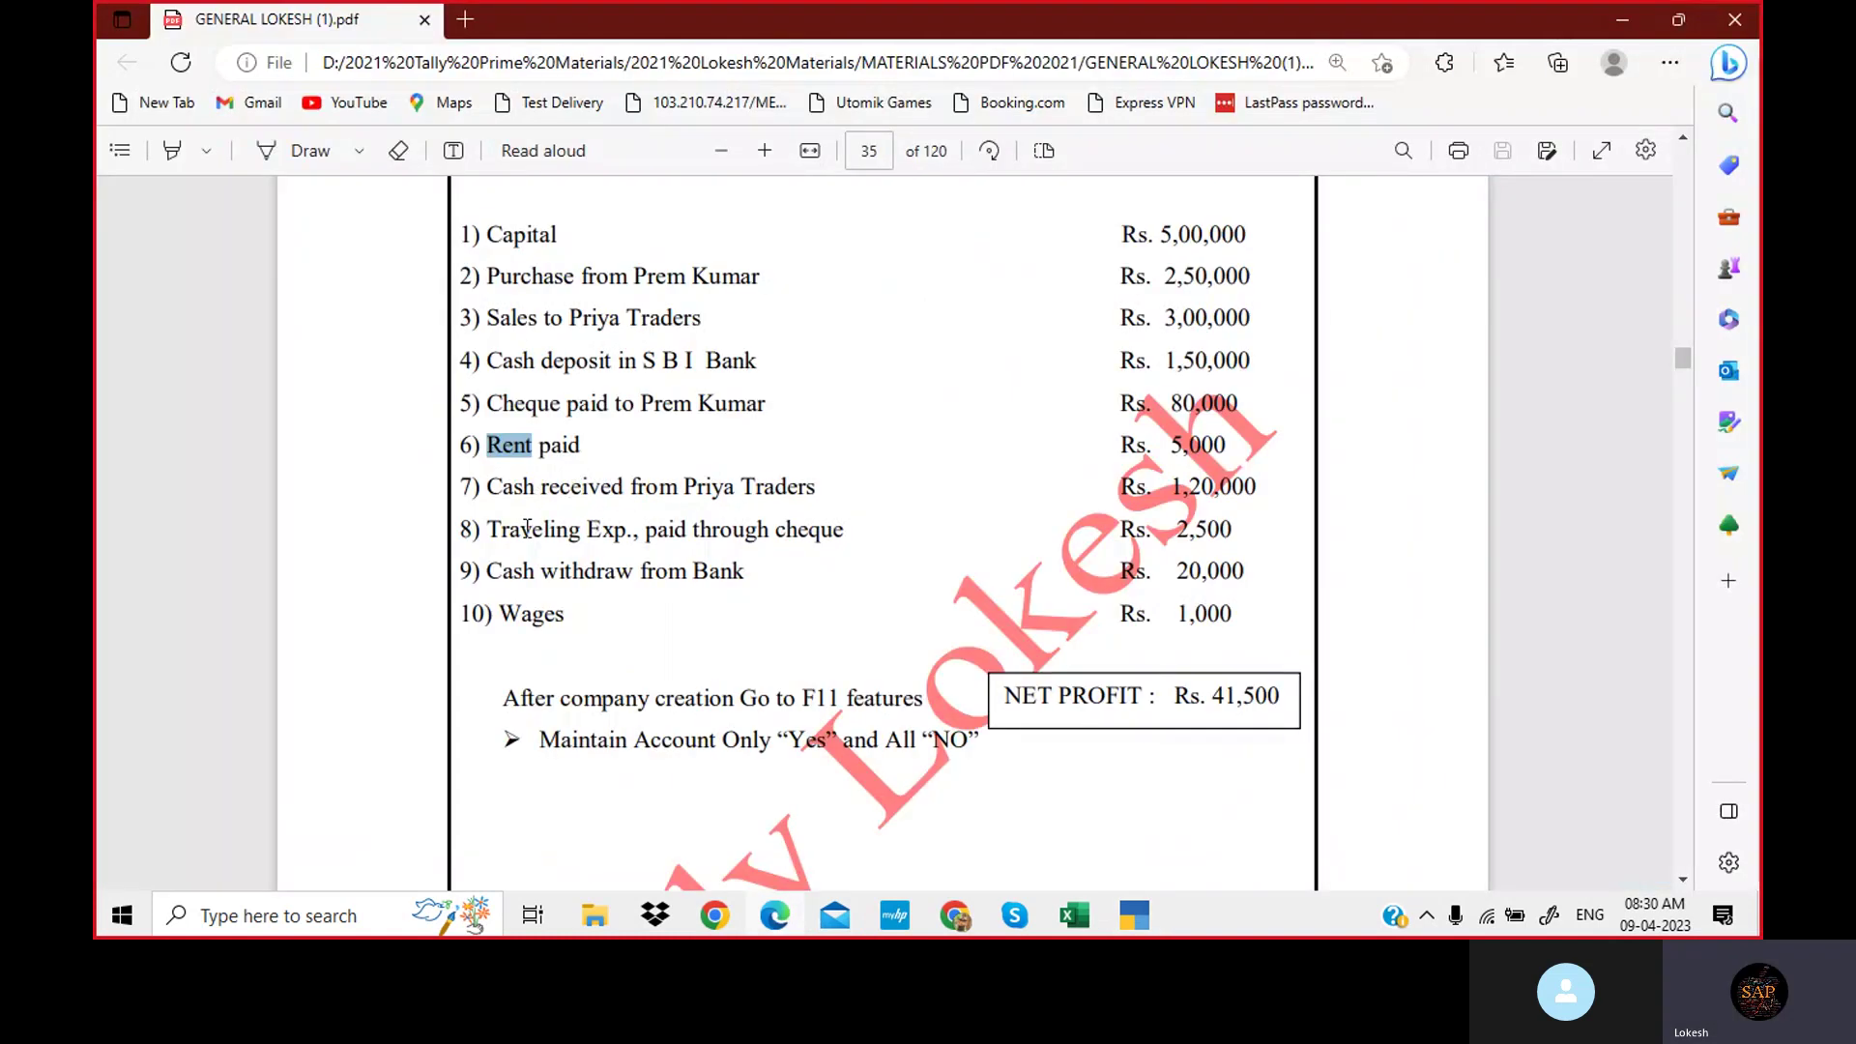
left_click_drag(492, 531, 638, 540)
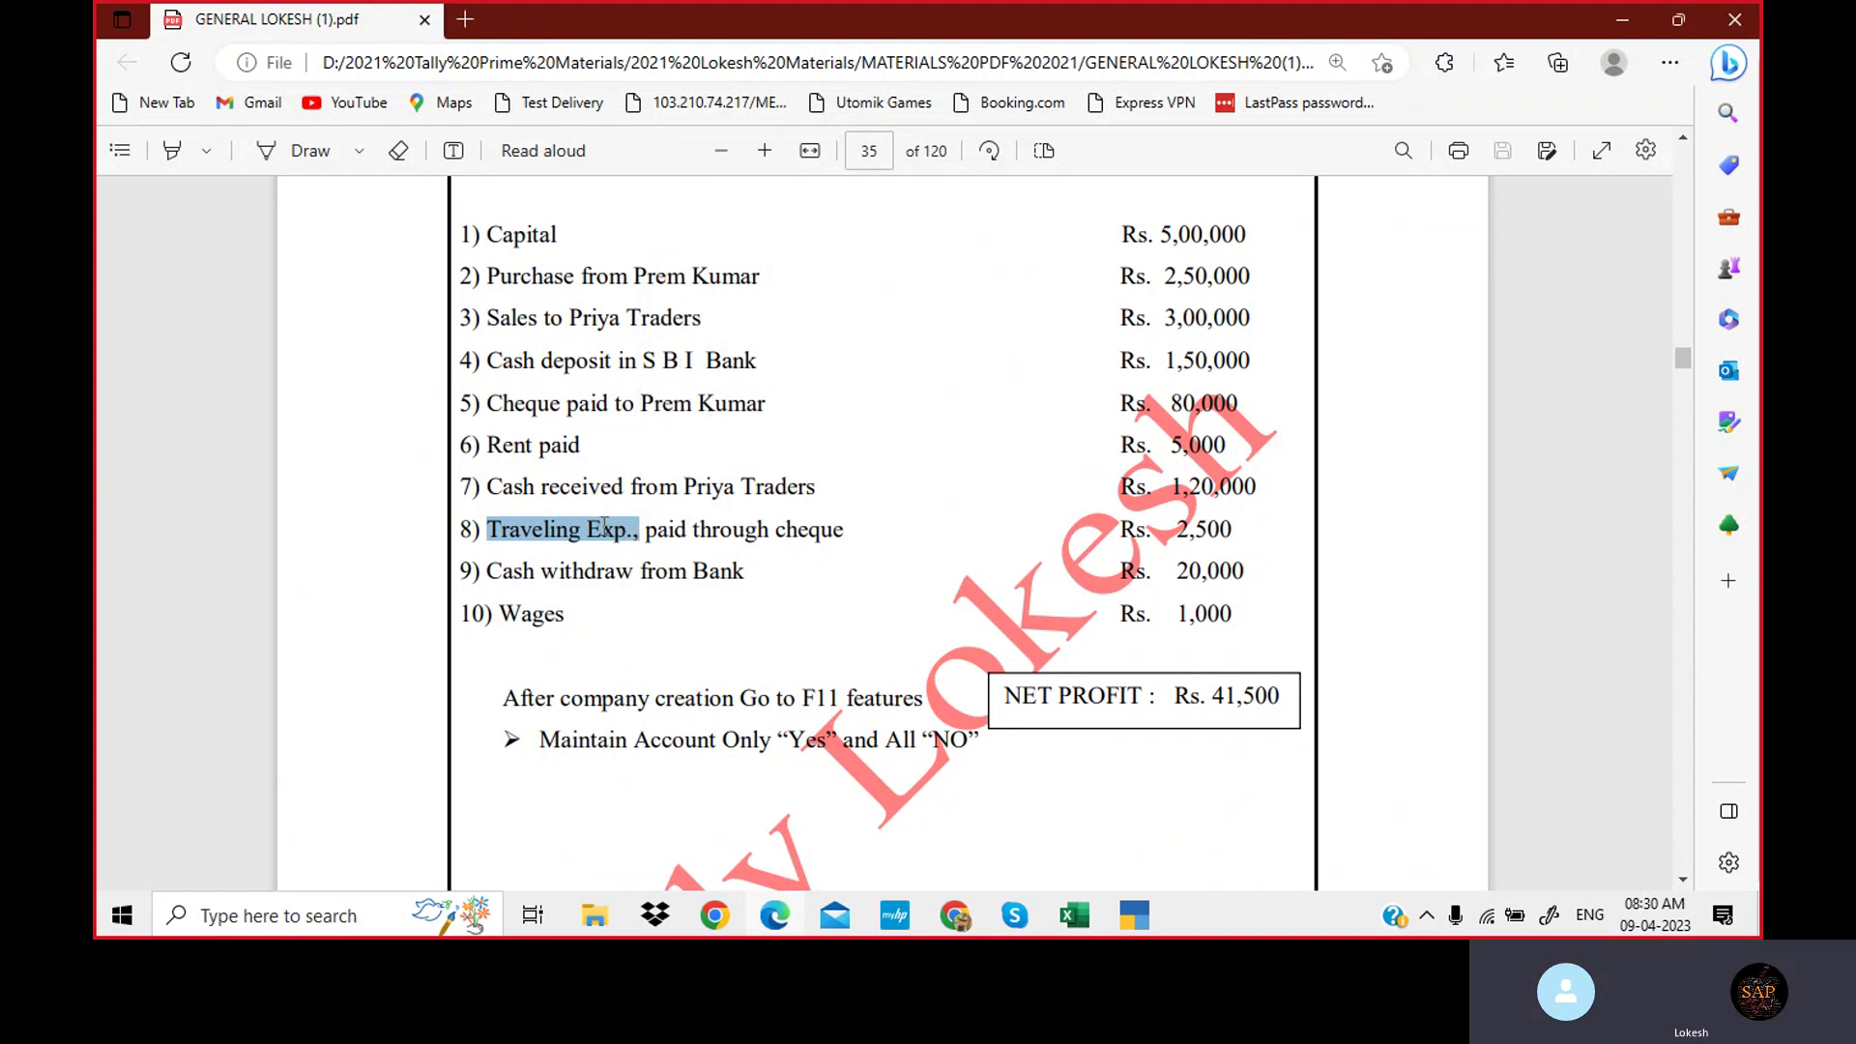
left_click(1148, 928)
key("ctrl+alt+v")
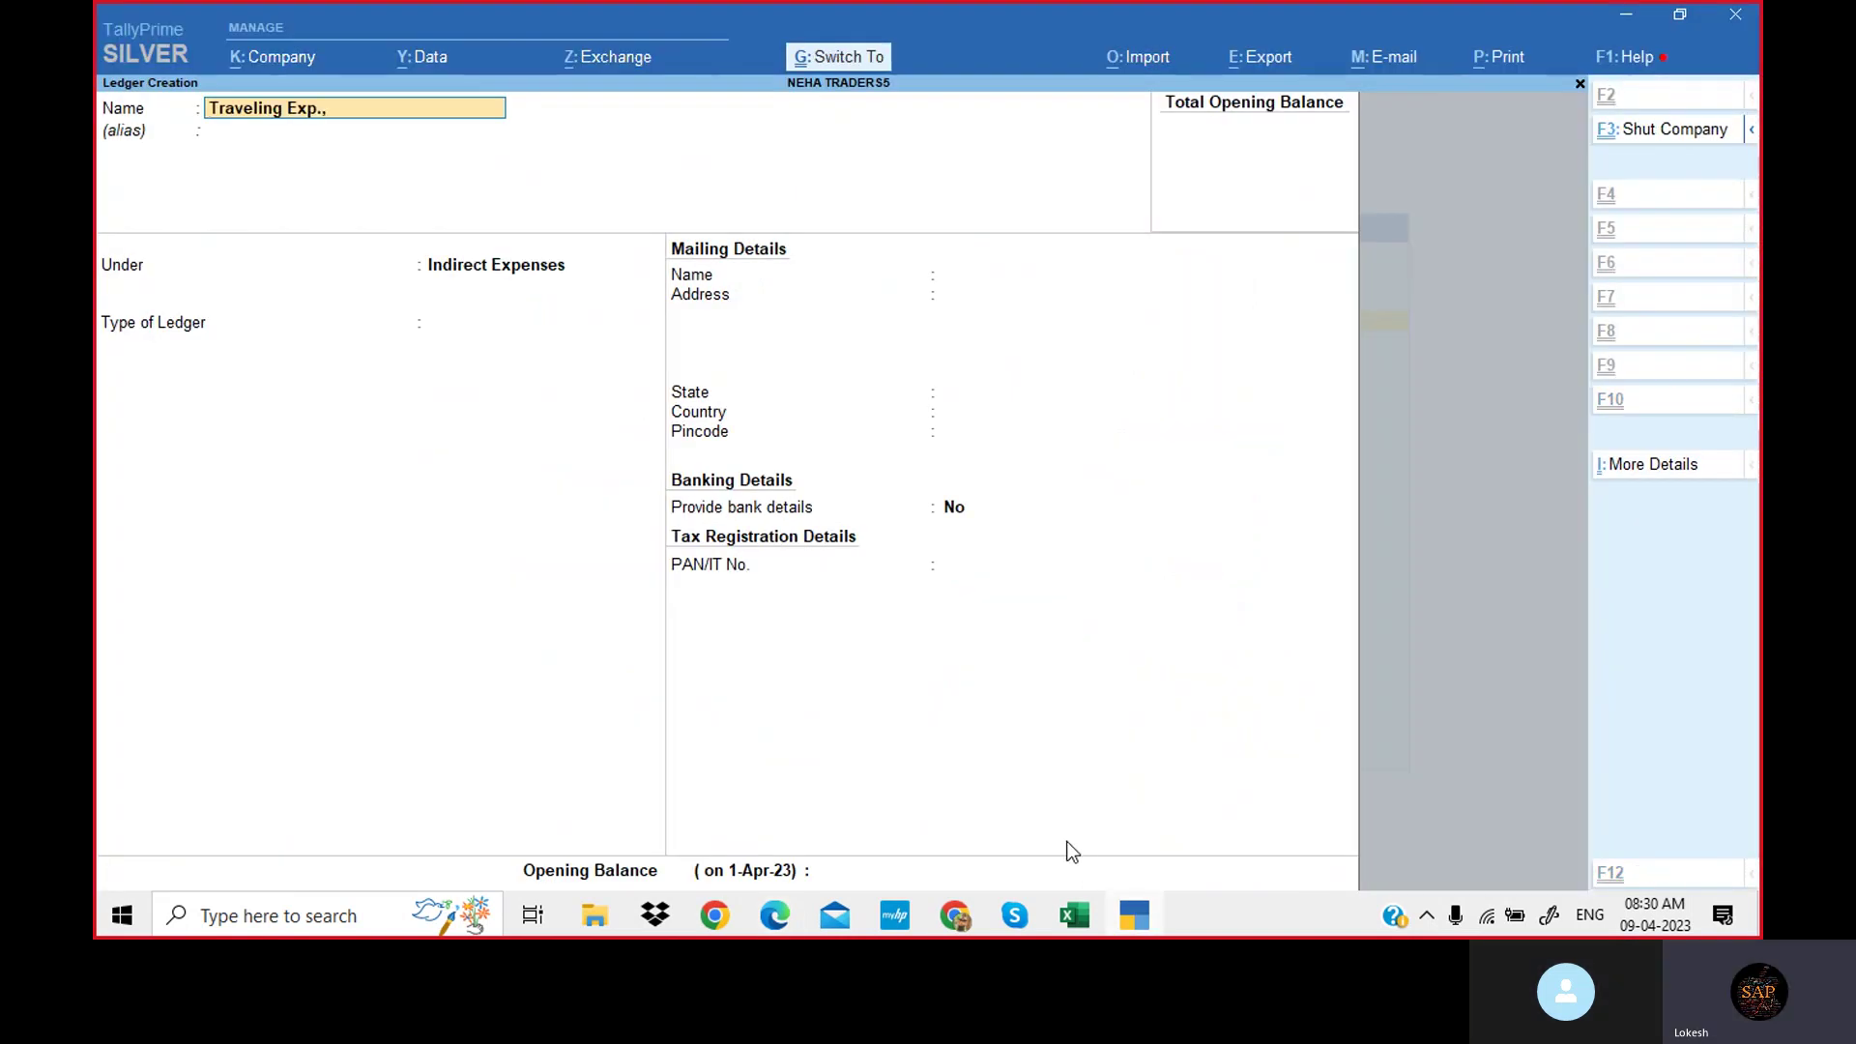
key("Return")
key("Return")
key("Return")
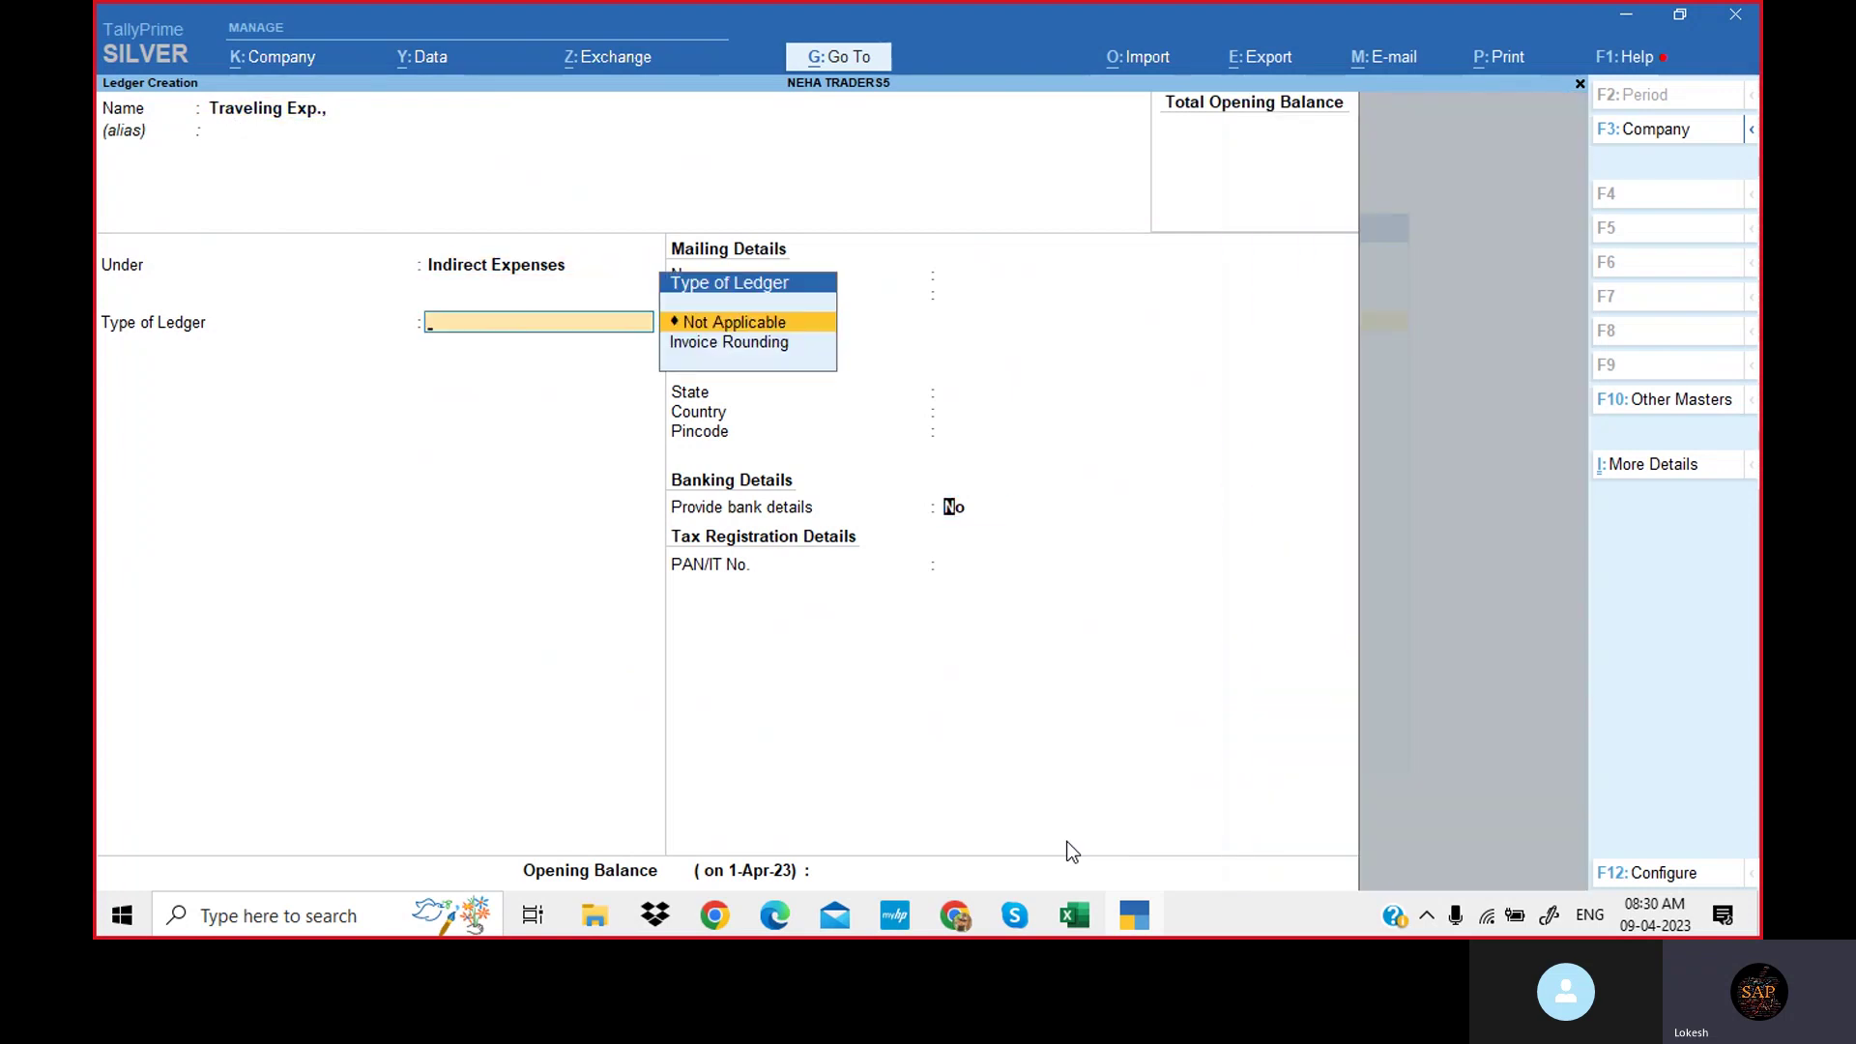
key("Return")
key("Return")
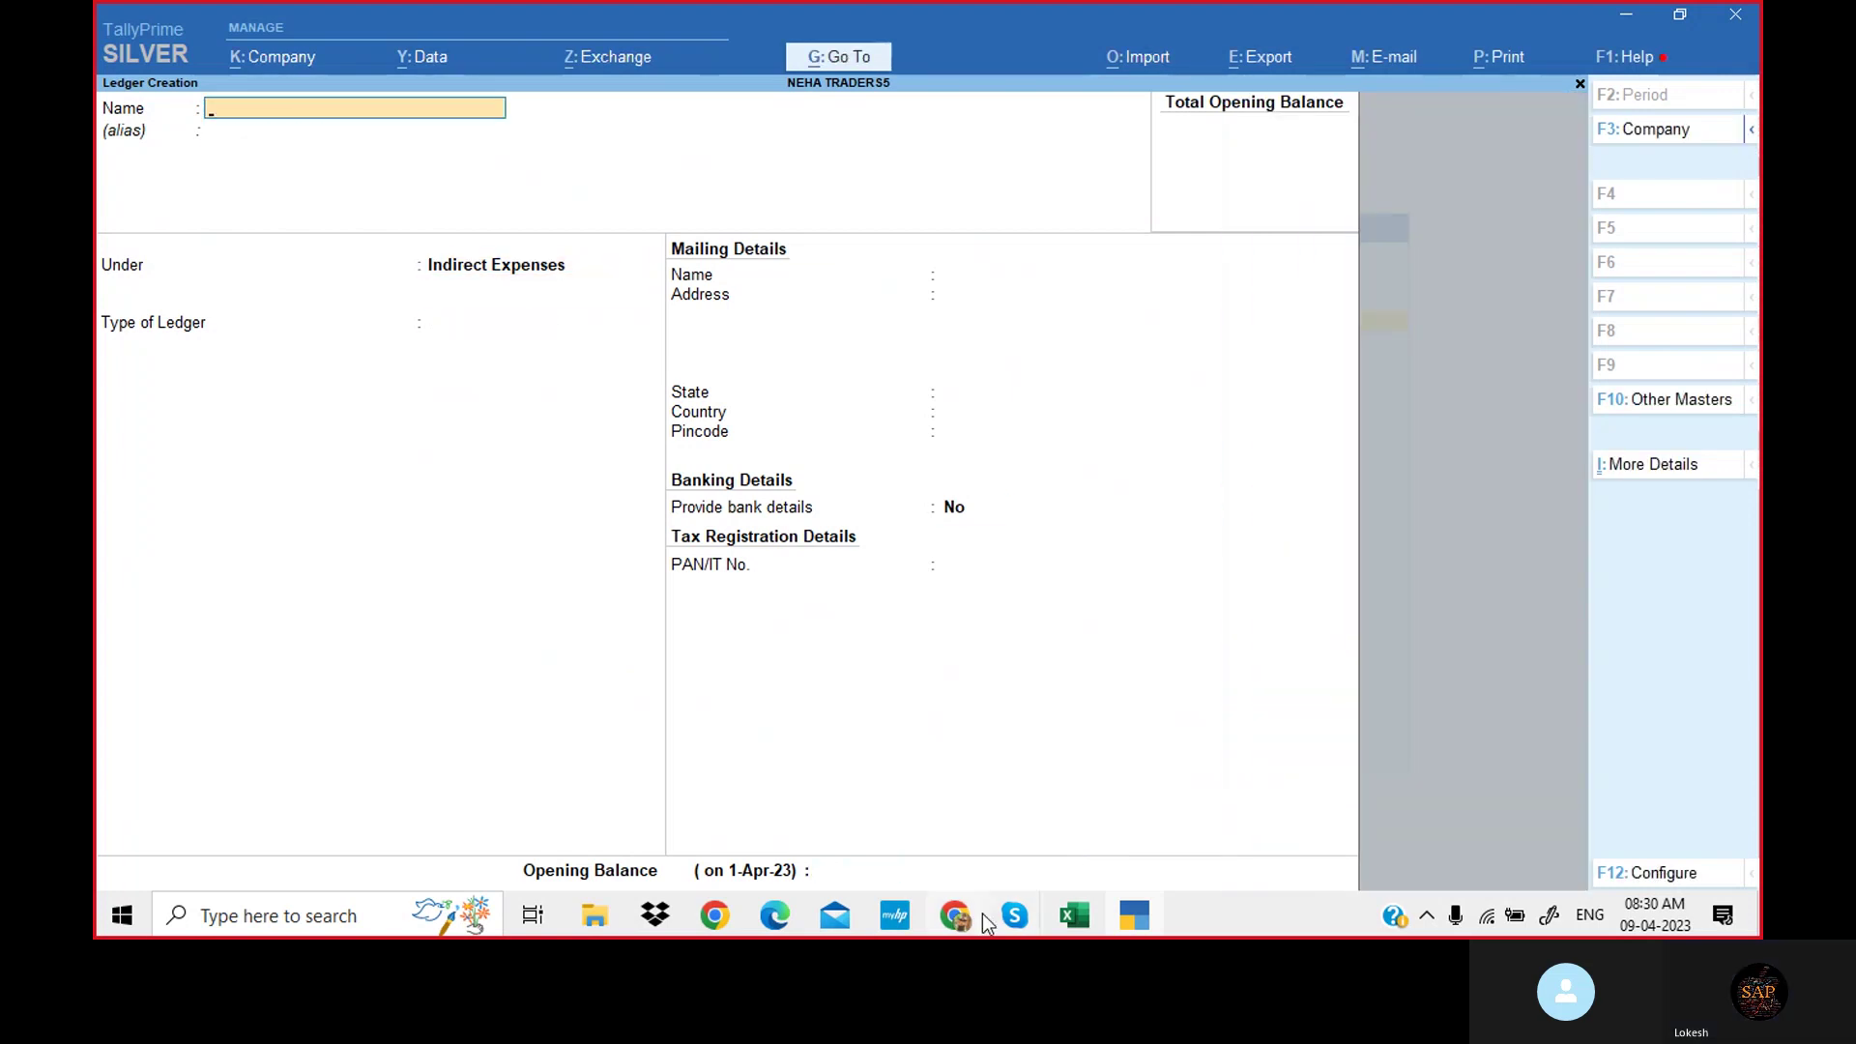
left_click(776, 916)
Create the 'Wages' and 'Computer' ledgers under Direct Expenses.
left_click_drag(497, 615, 566, 616)
key("ctrl+c")
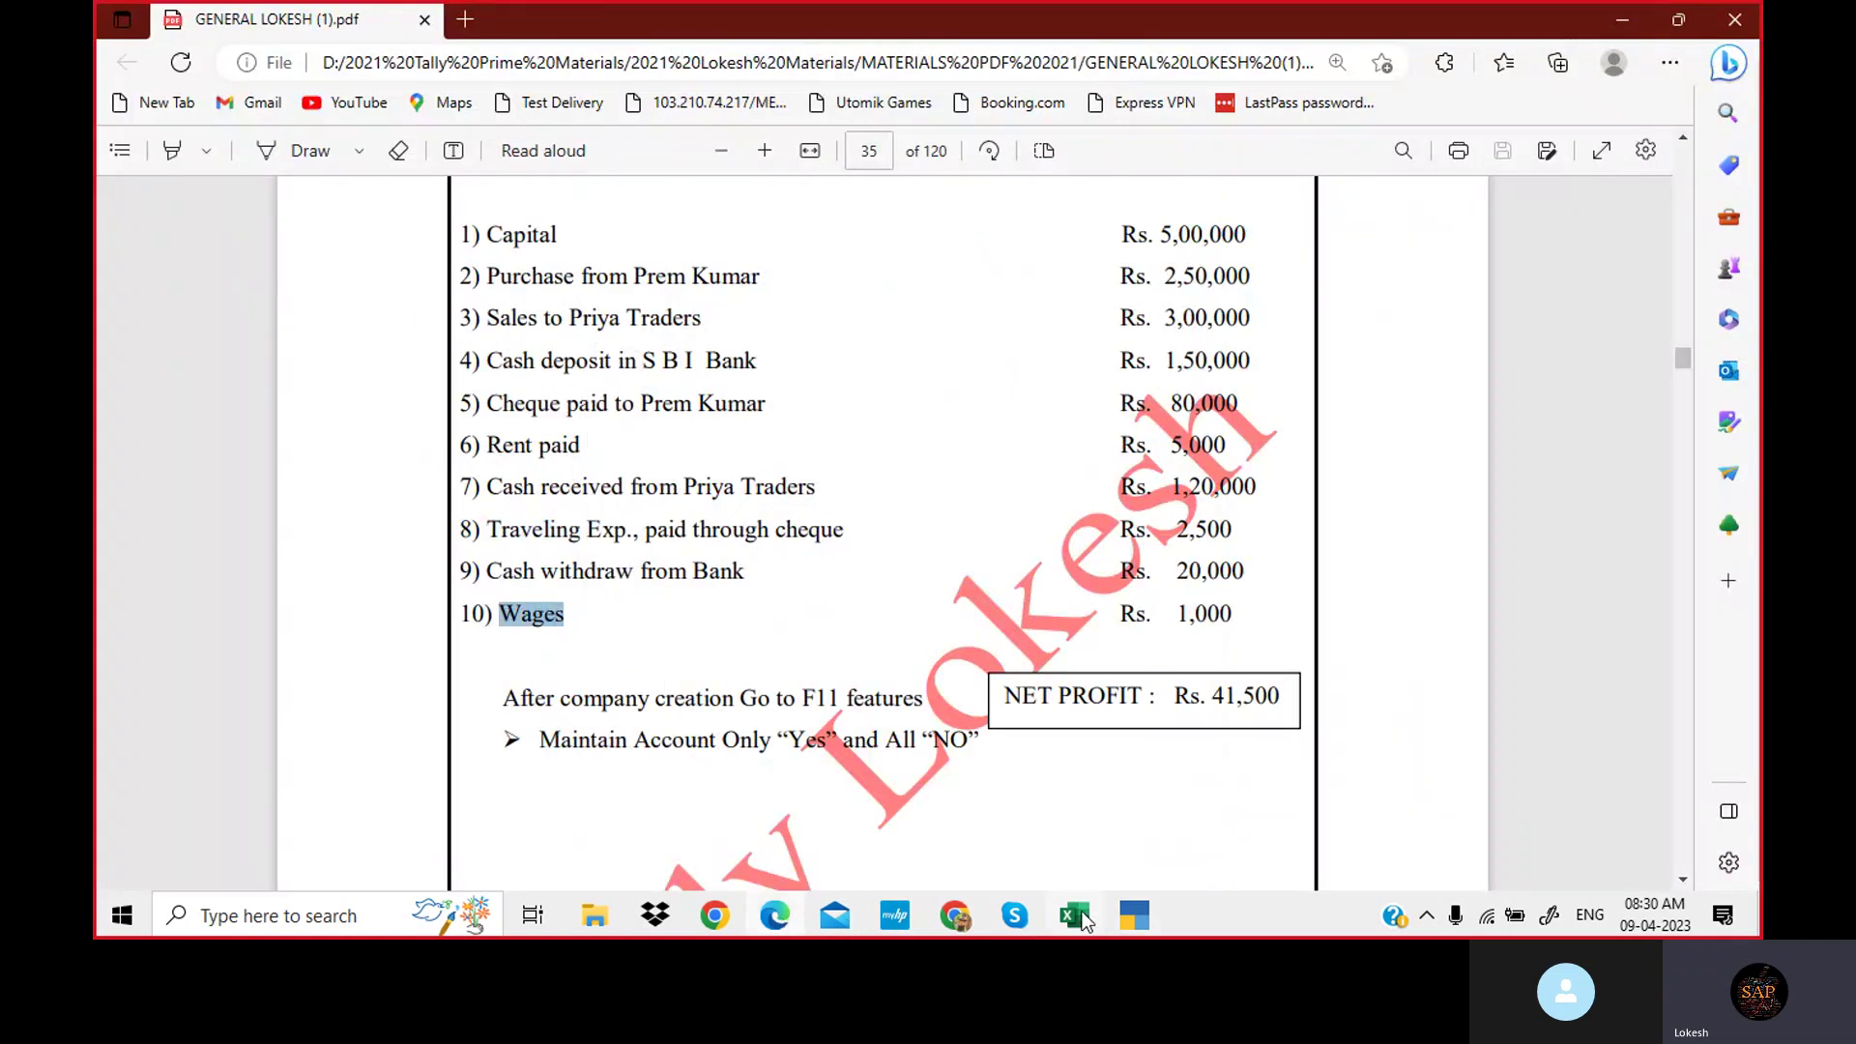
left_click(1130, 919)
key("ctrl+v")
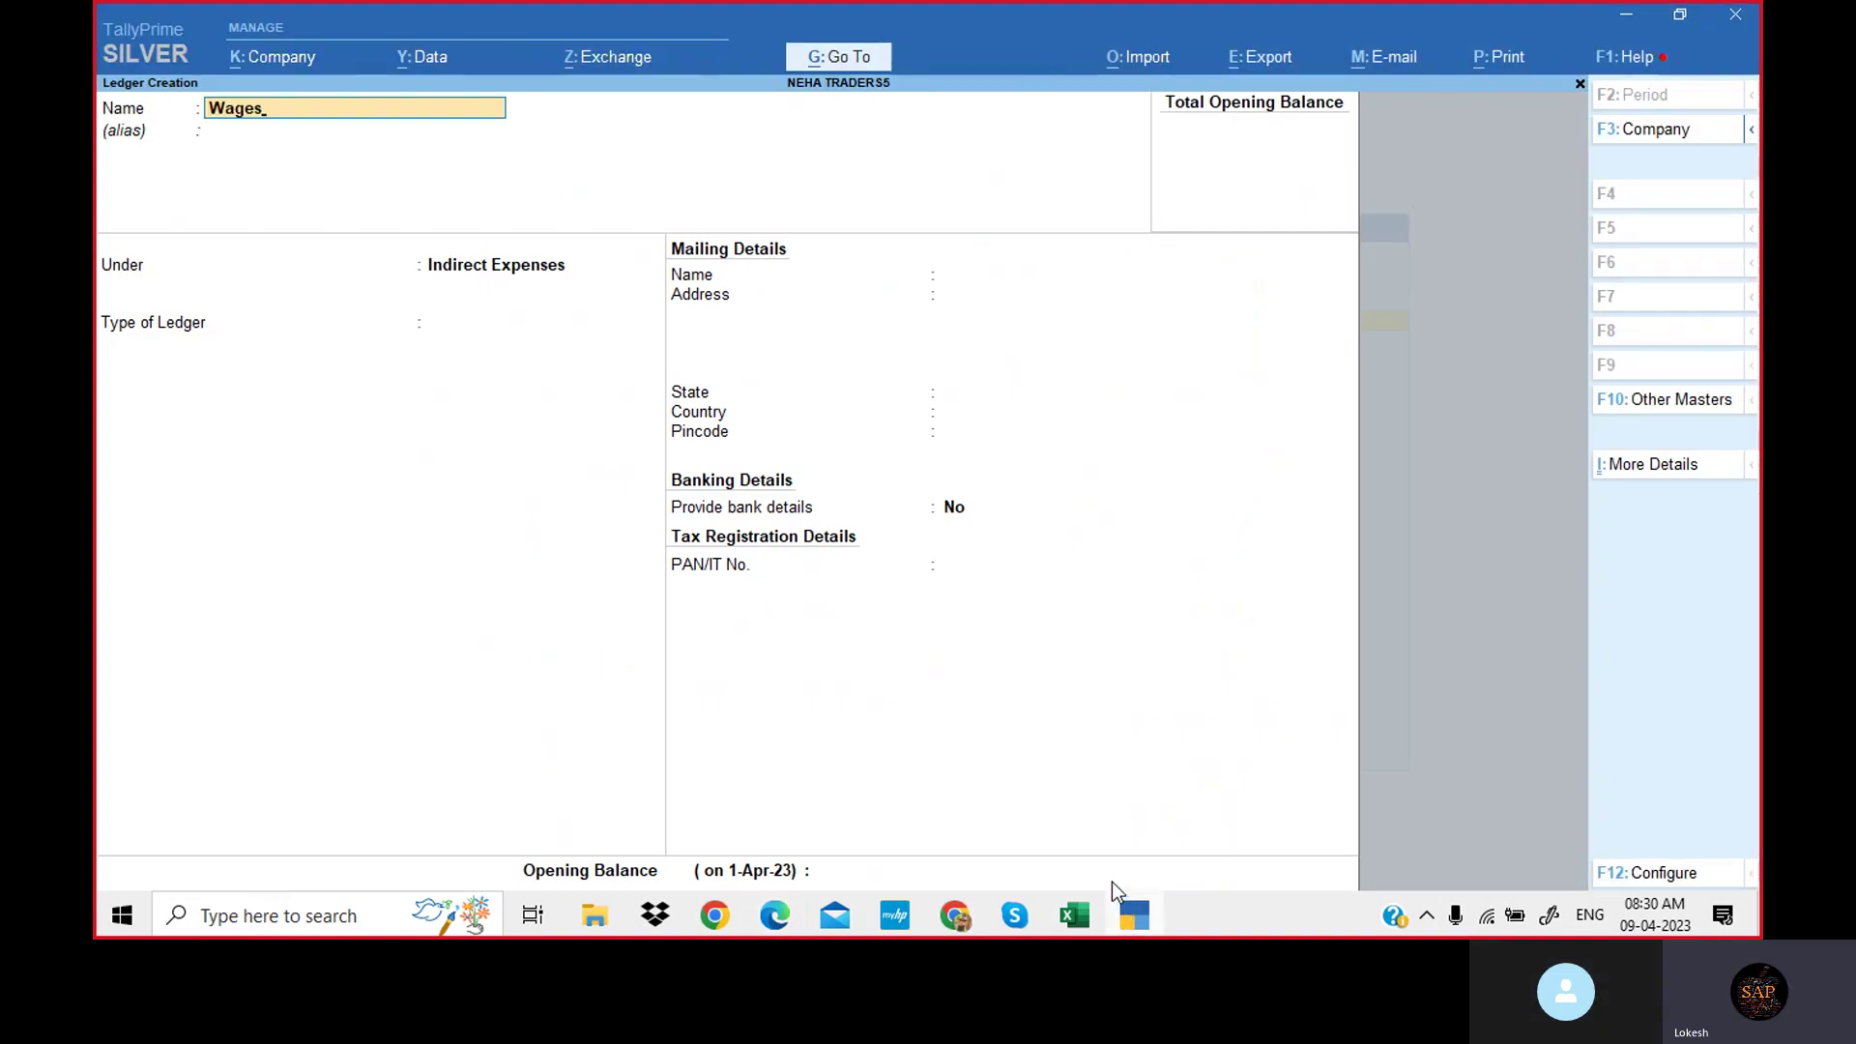
key("Return")
key("Return")
type("Di")
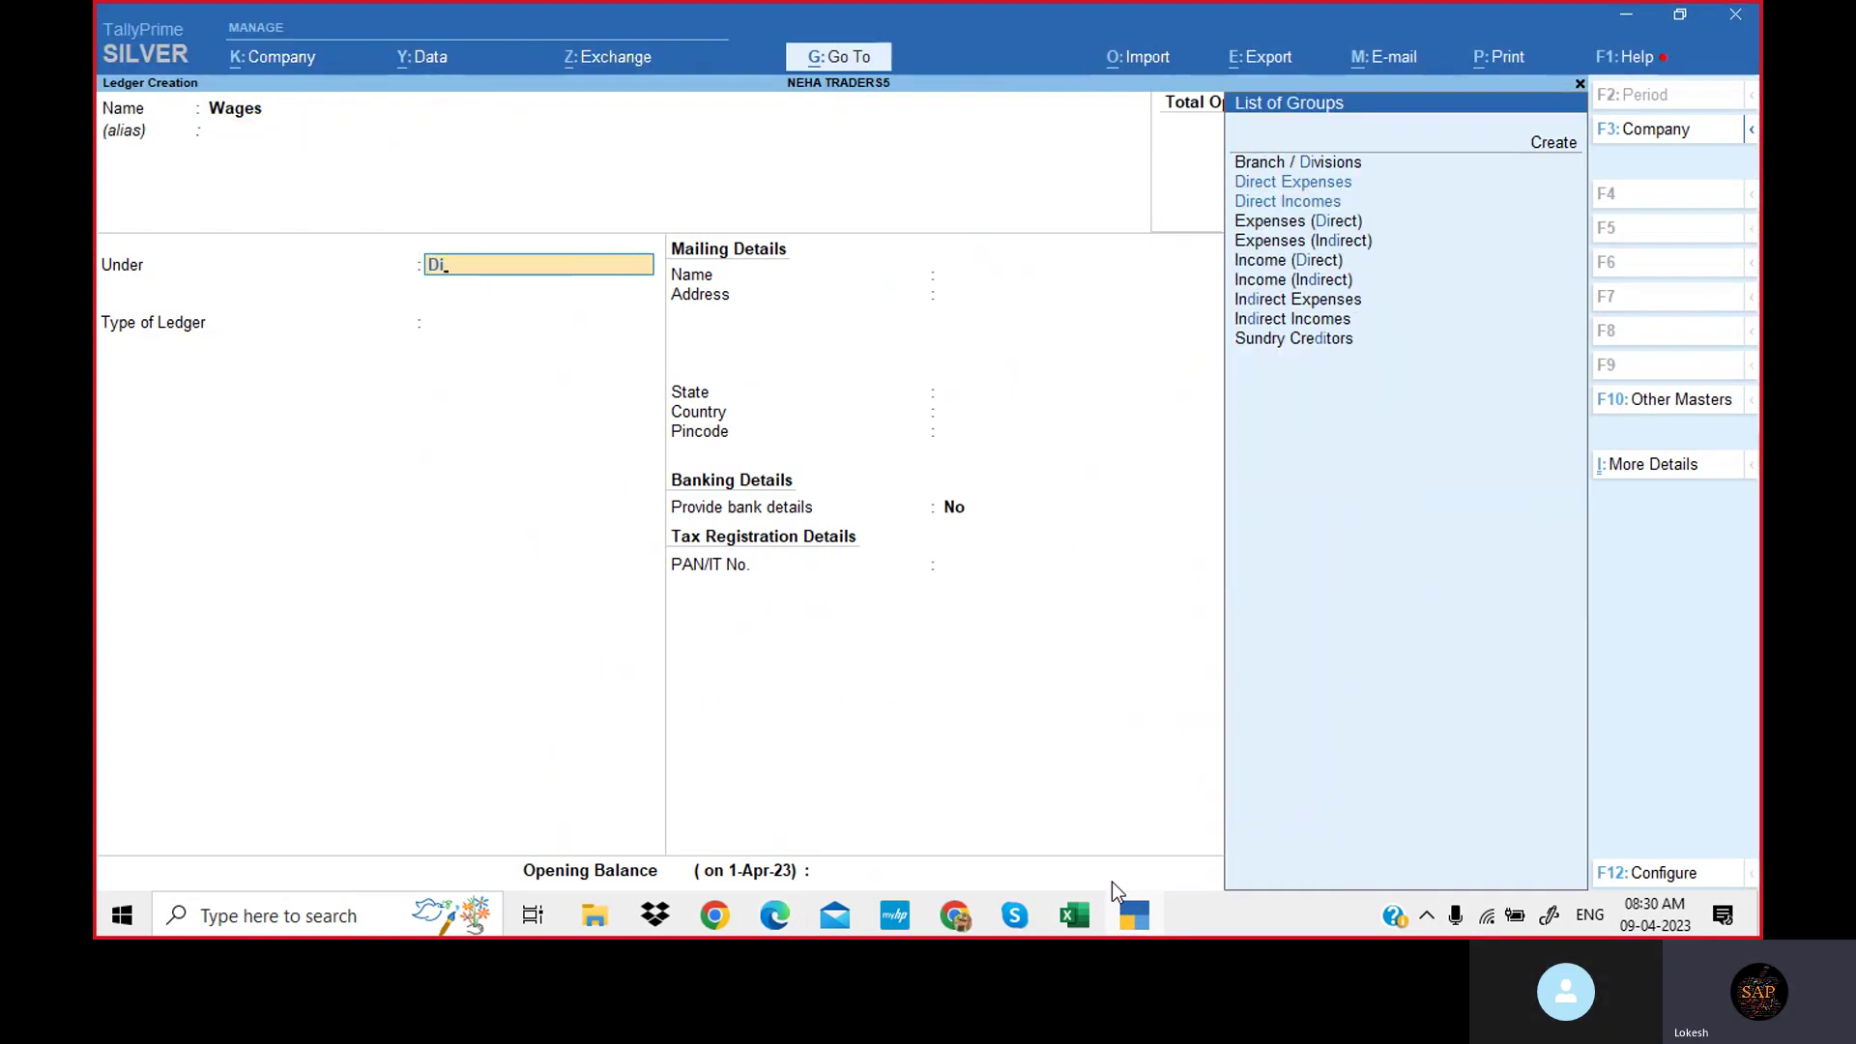
key("Return")
key("Return")
key("Return")
key("Return")
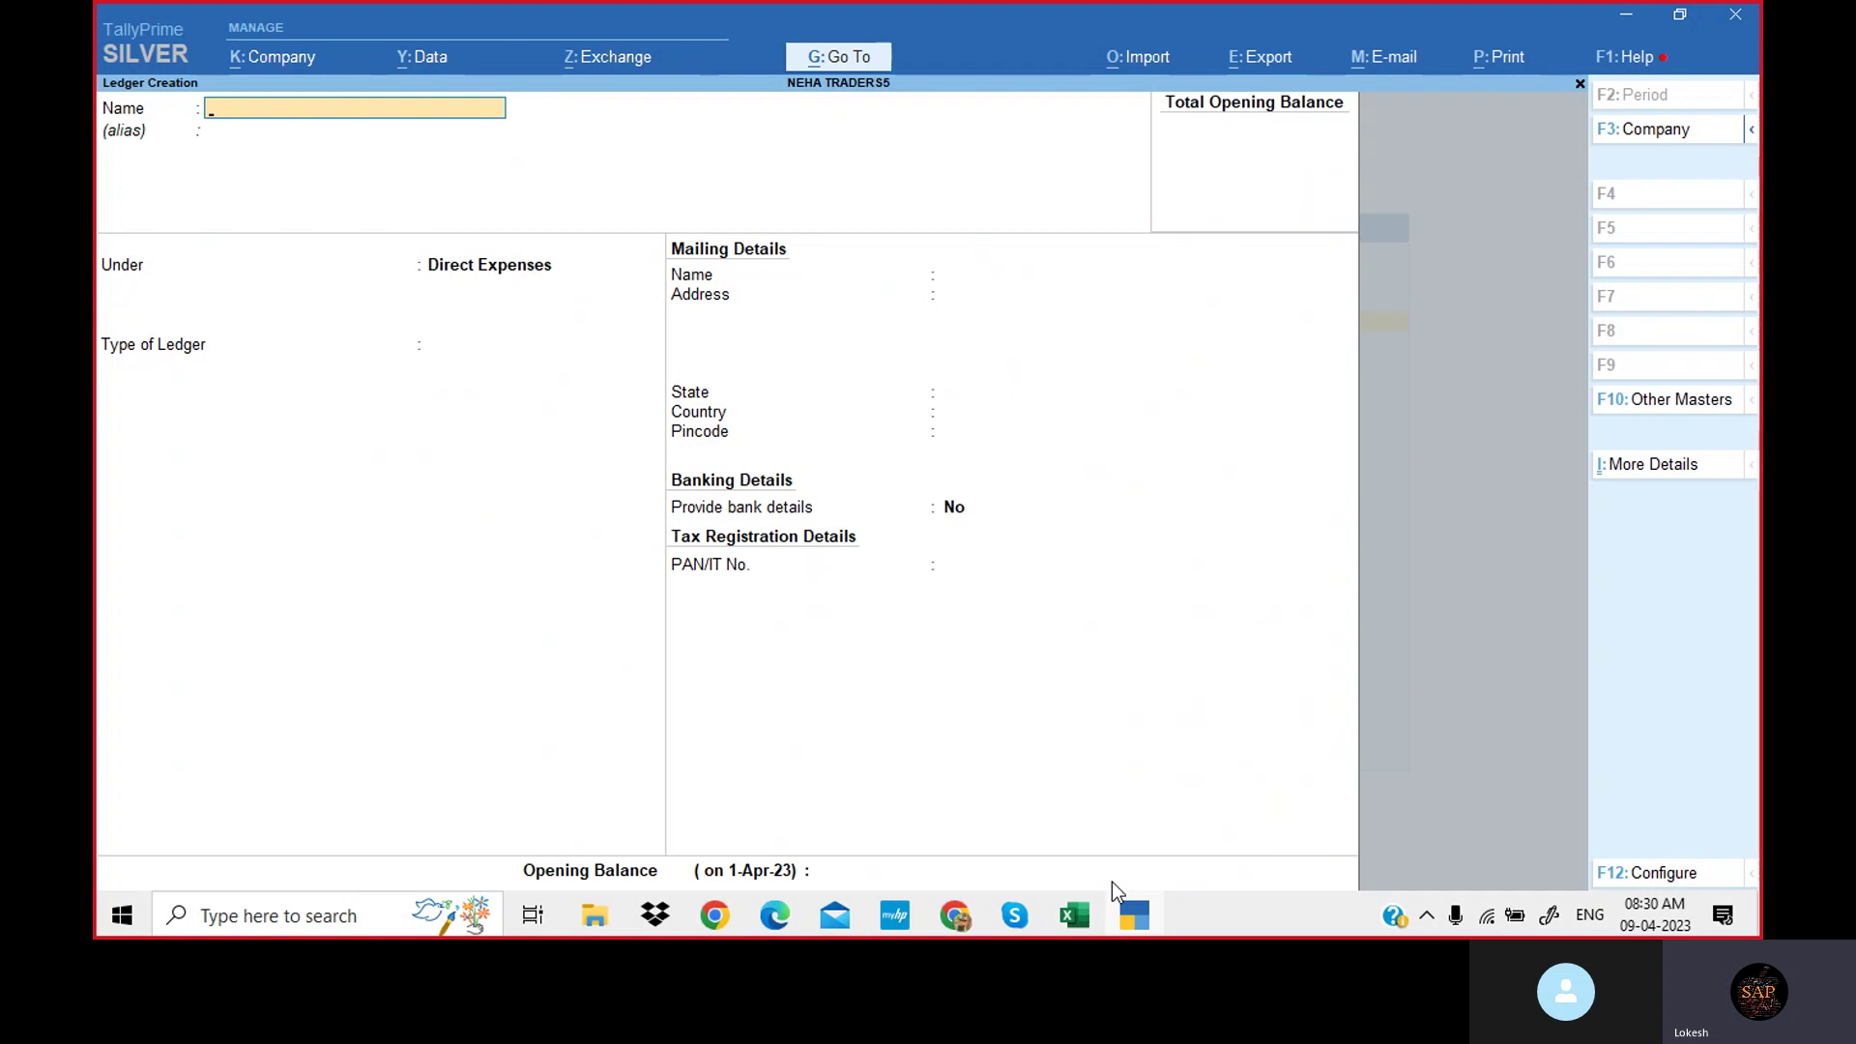
type("Computer")
key("Return")
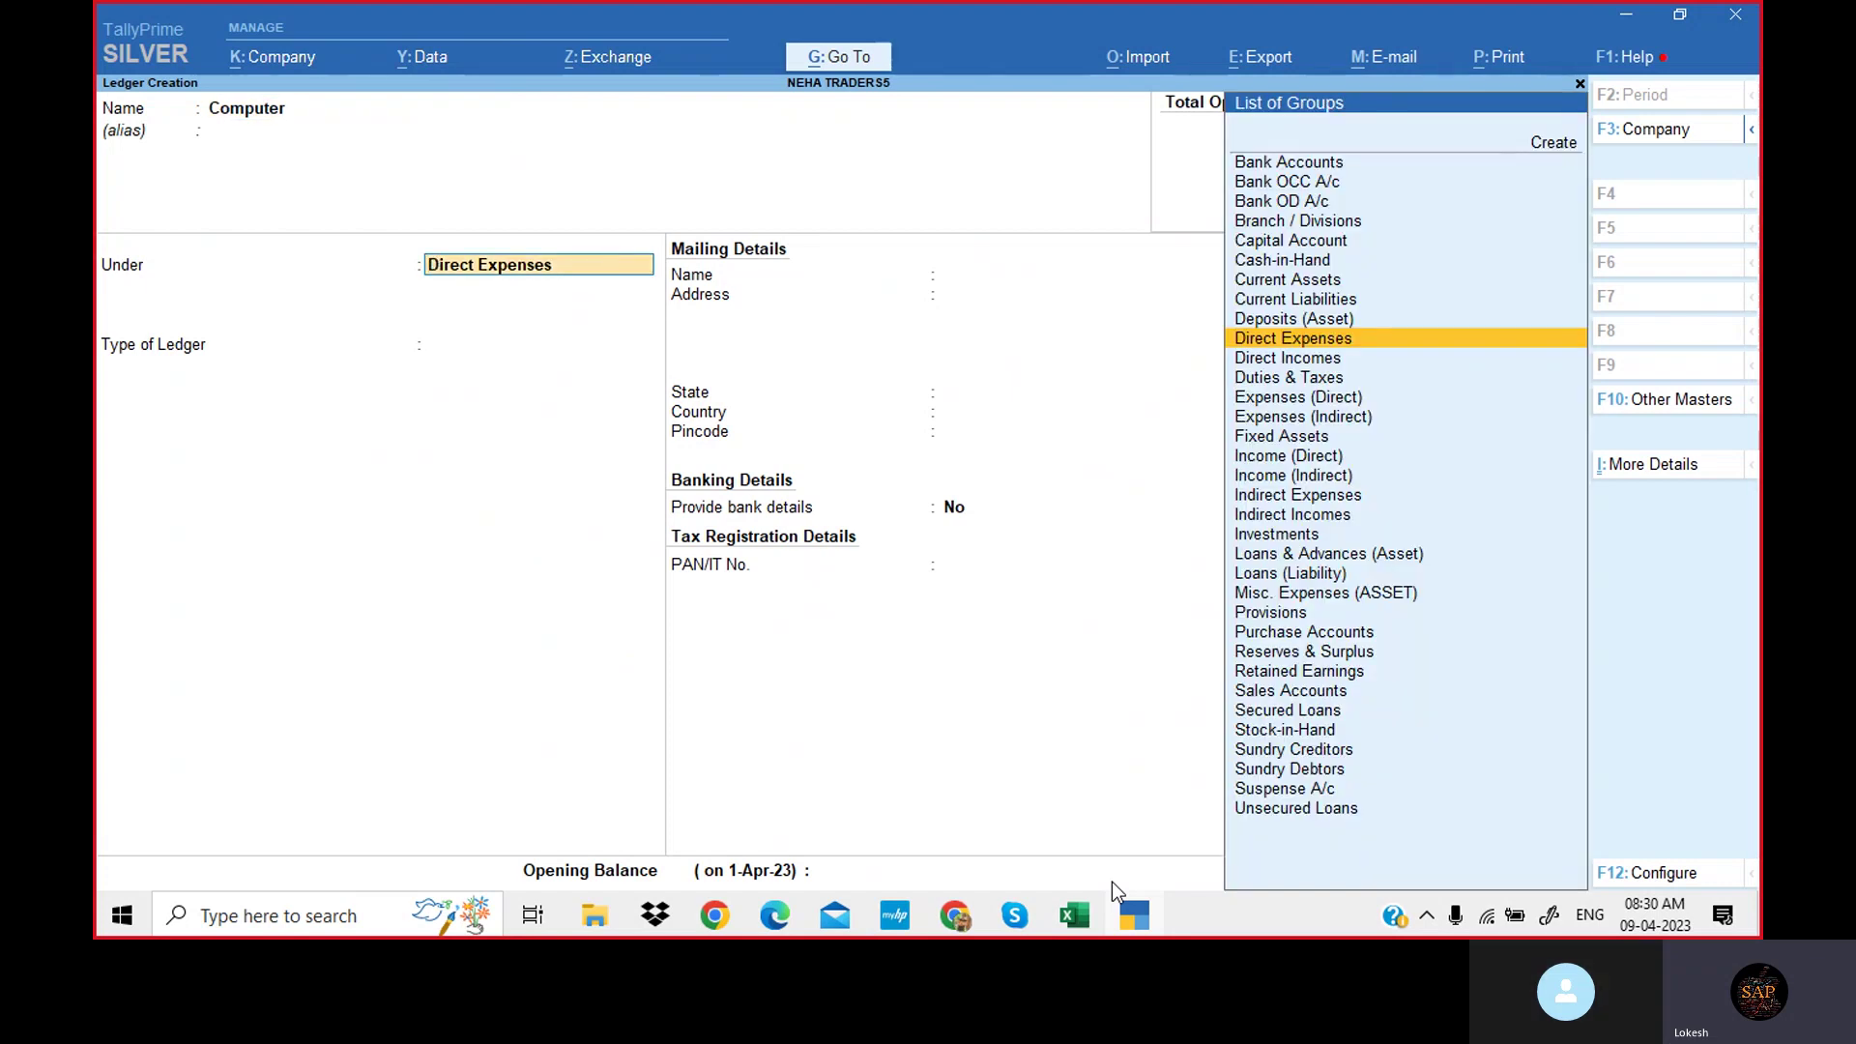
key("Return")
key("Return")
key("Return")
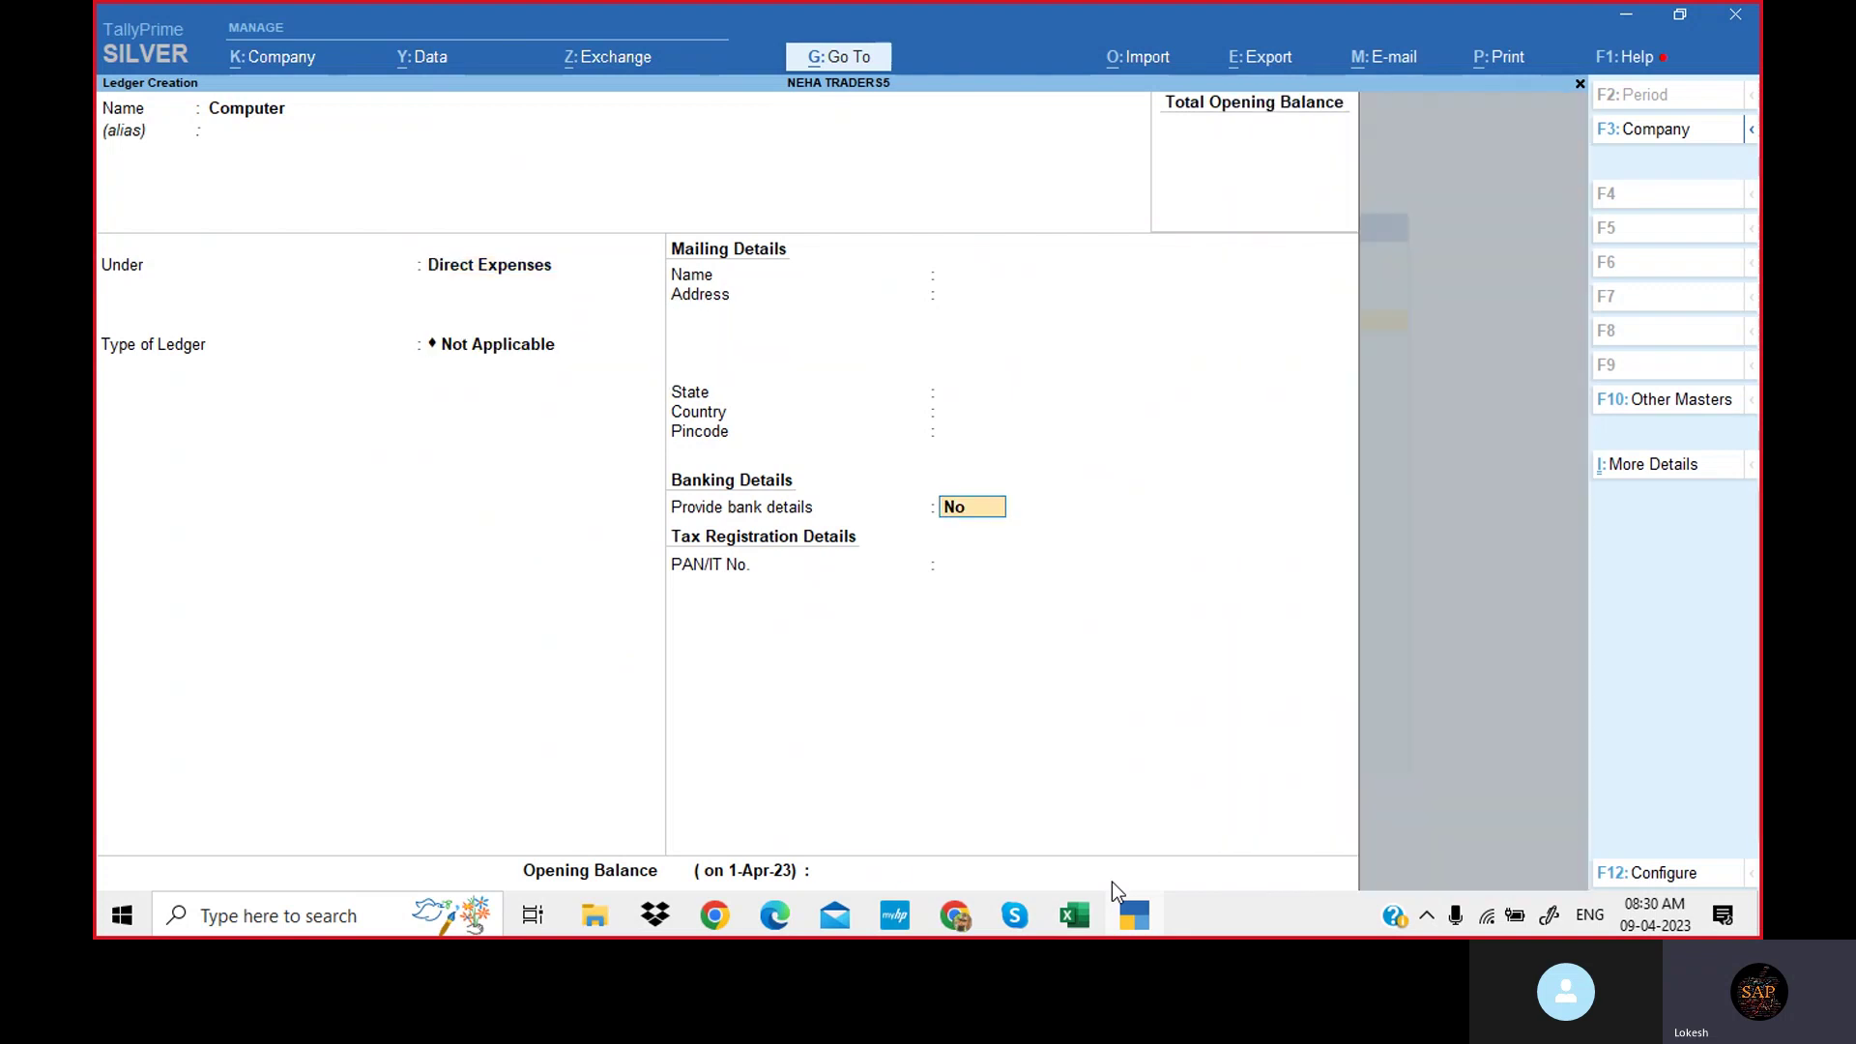
key("Return")
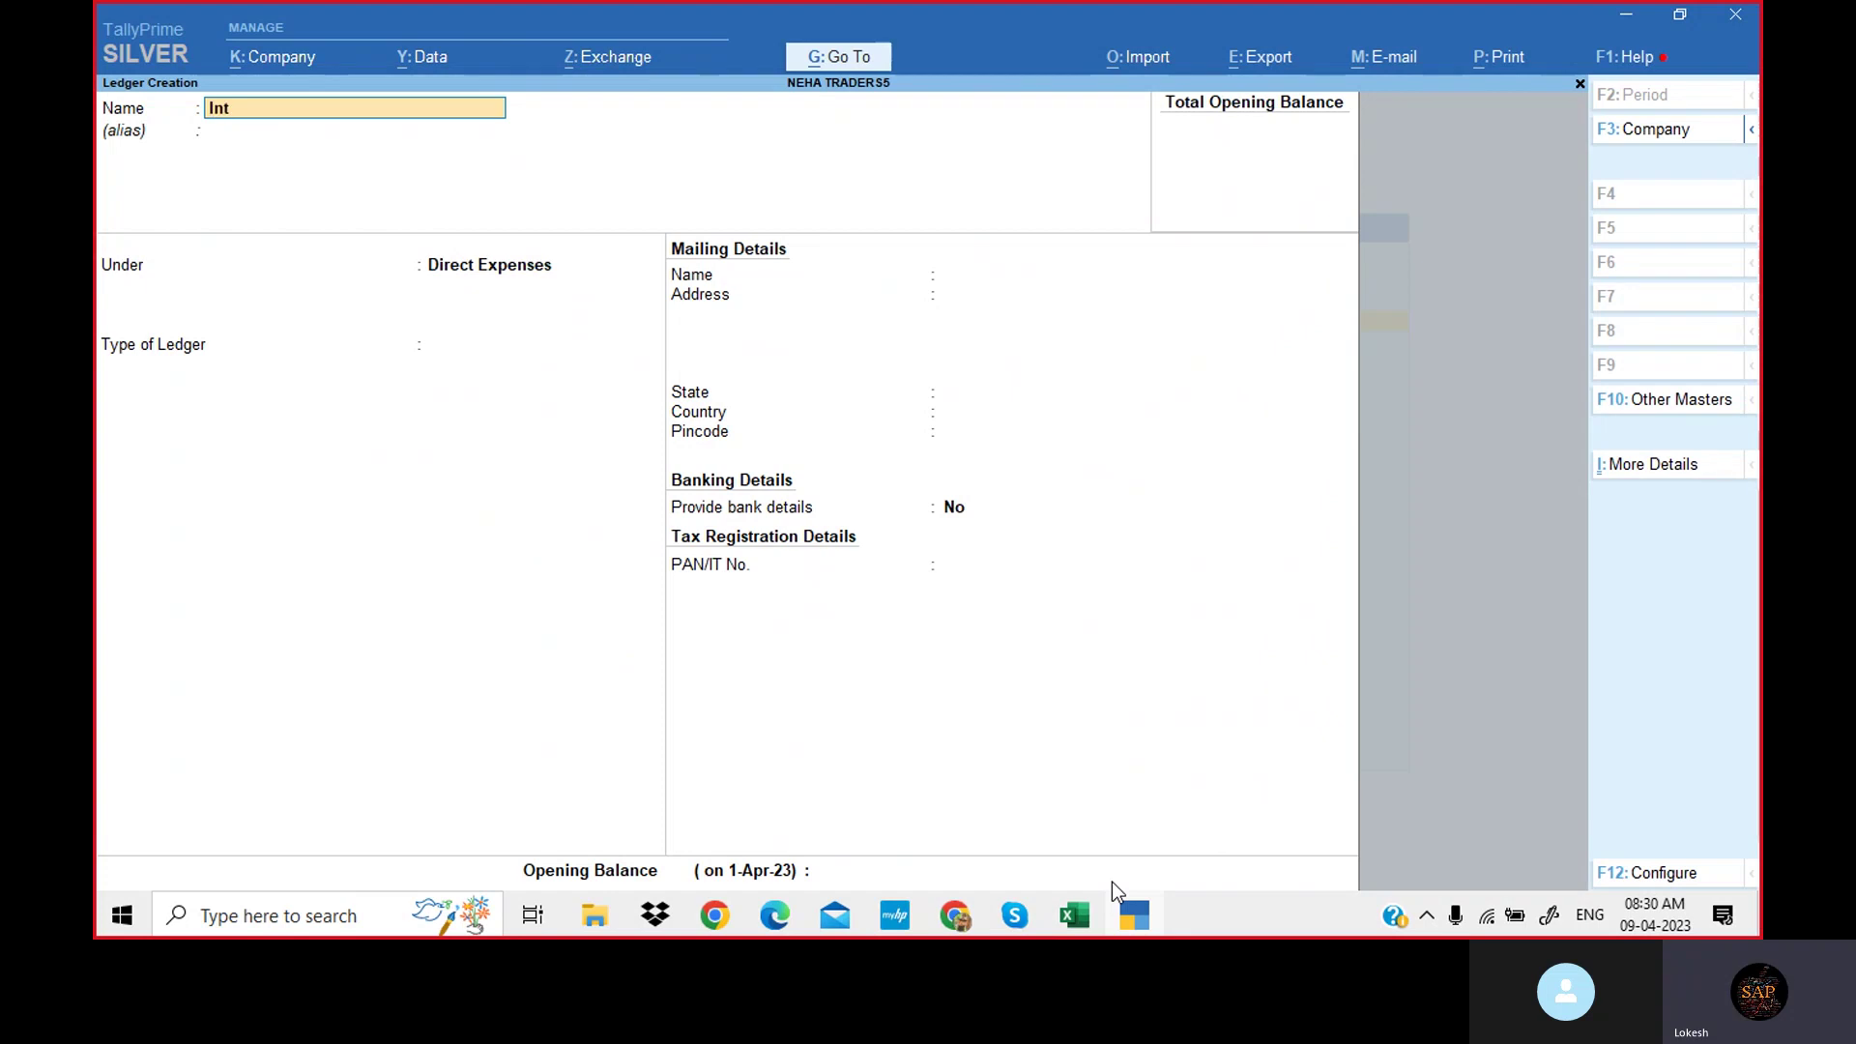
Create an 'Interest Rece' ledger under Current Assets.
type("Interes")
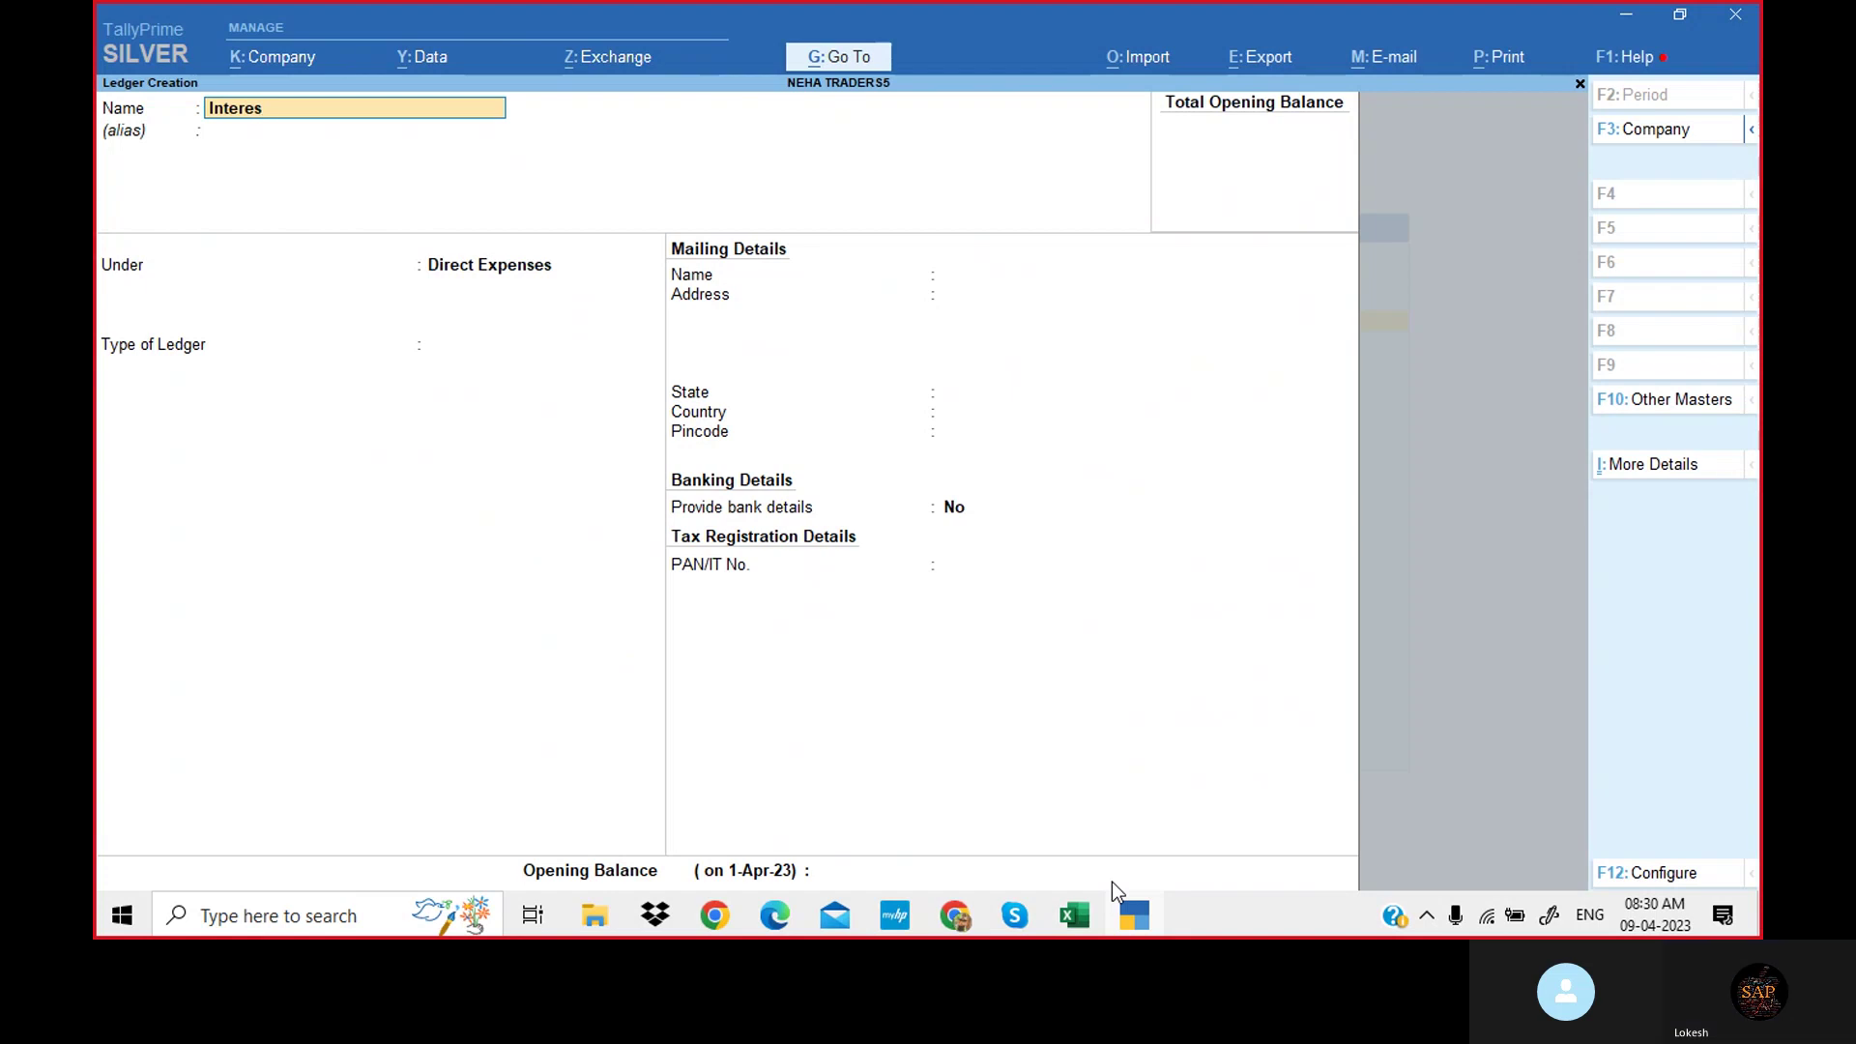
type("tet Rece")
key("Return")
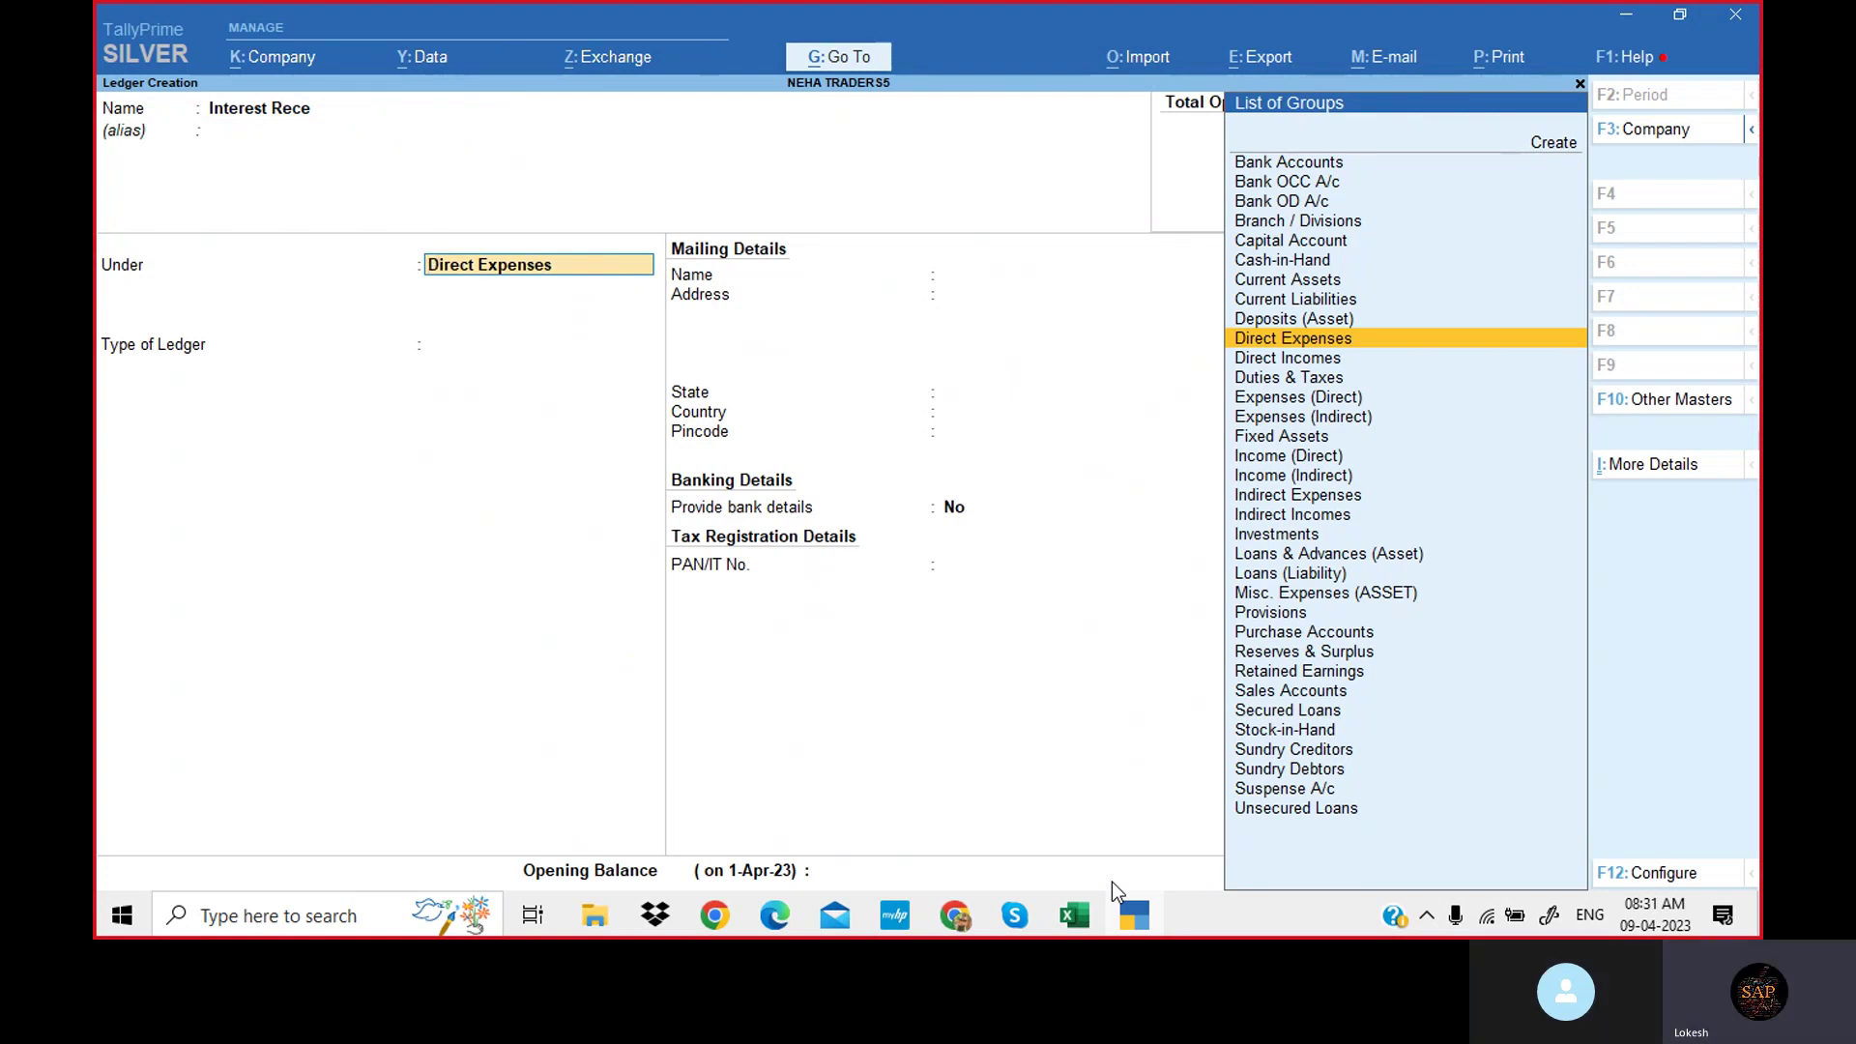
type("Cur")
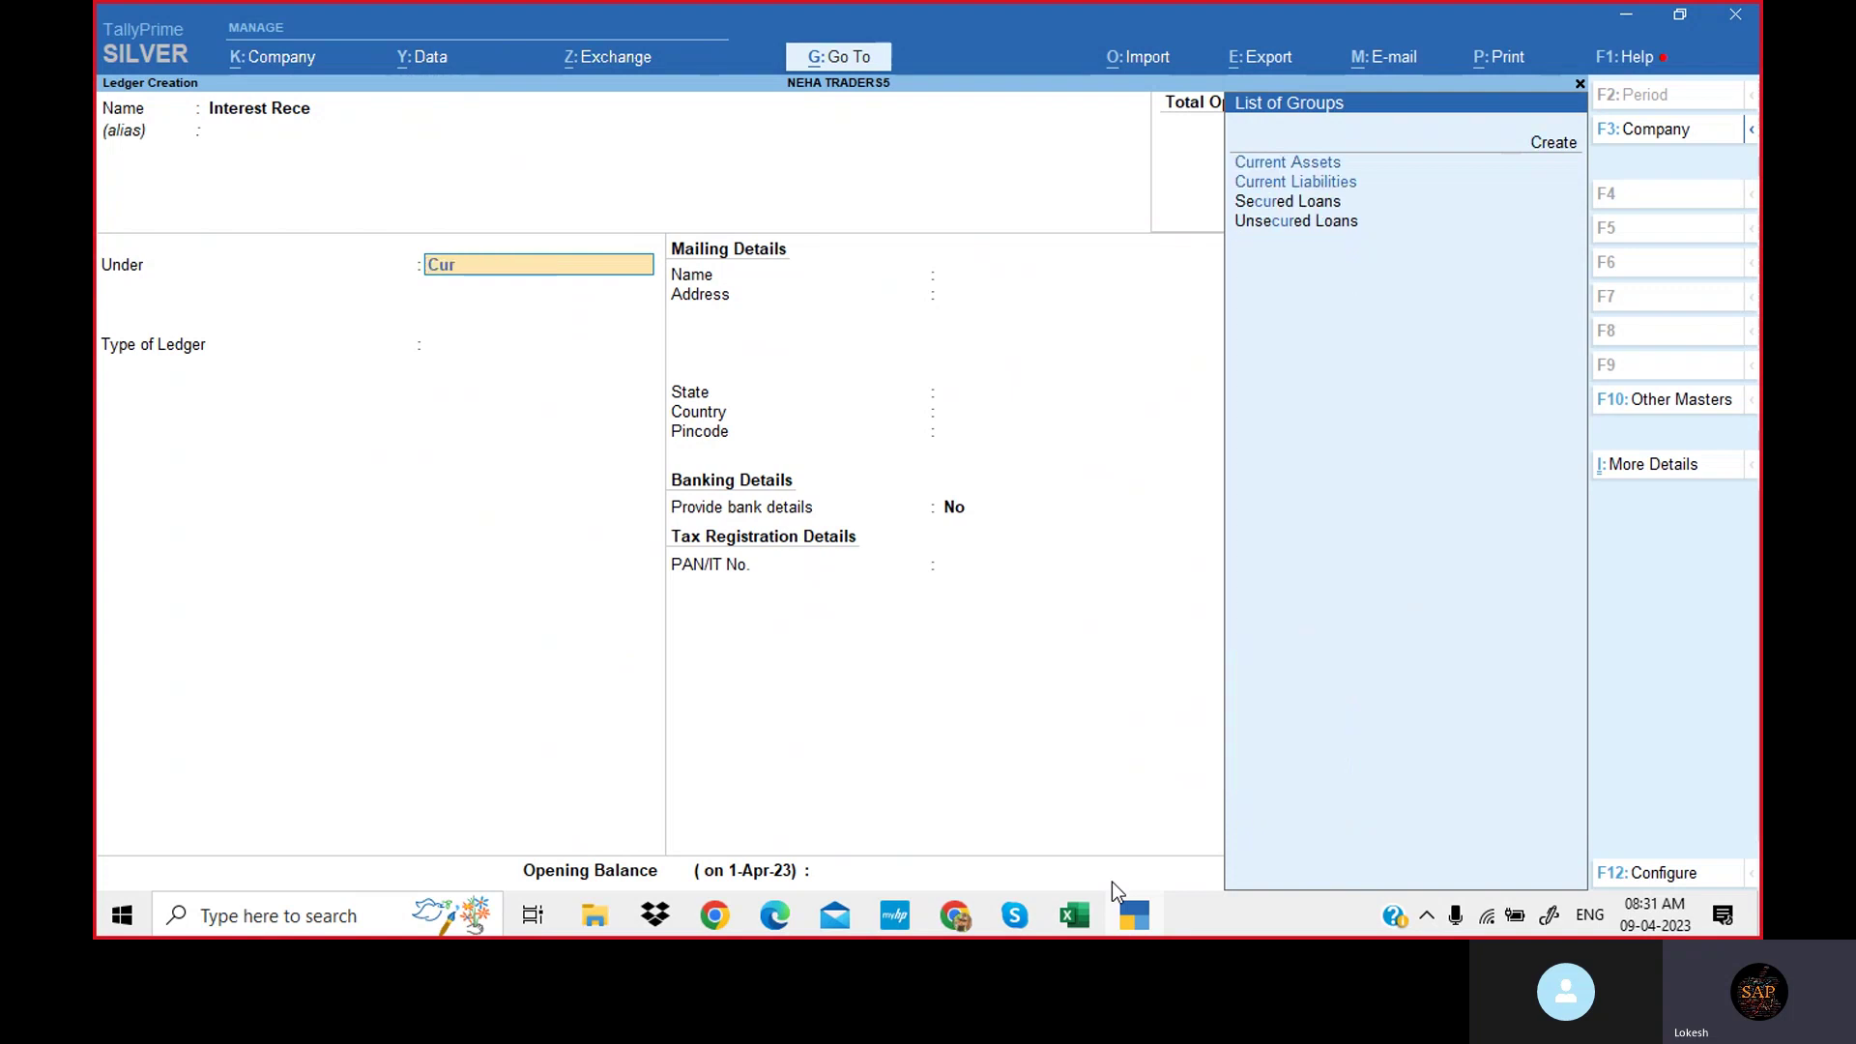
key("Down")
key("Return")
key("Return")
key("Return")
key("Return")
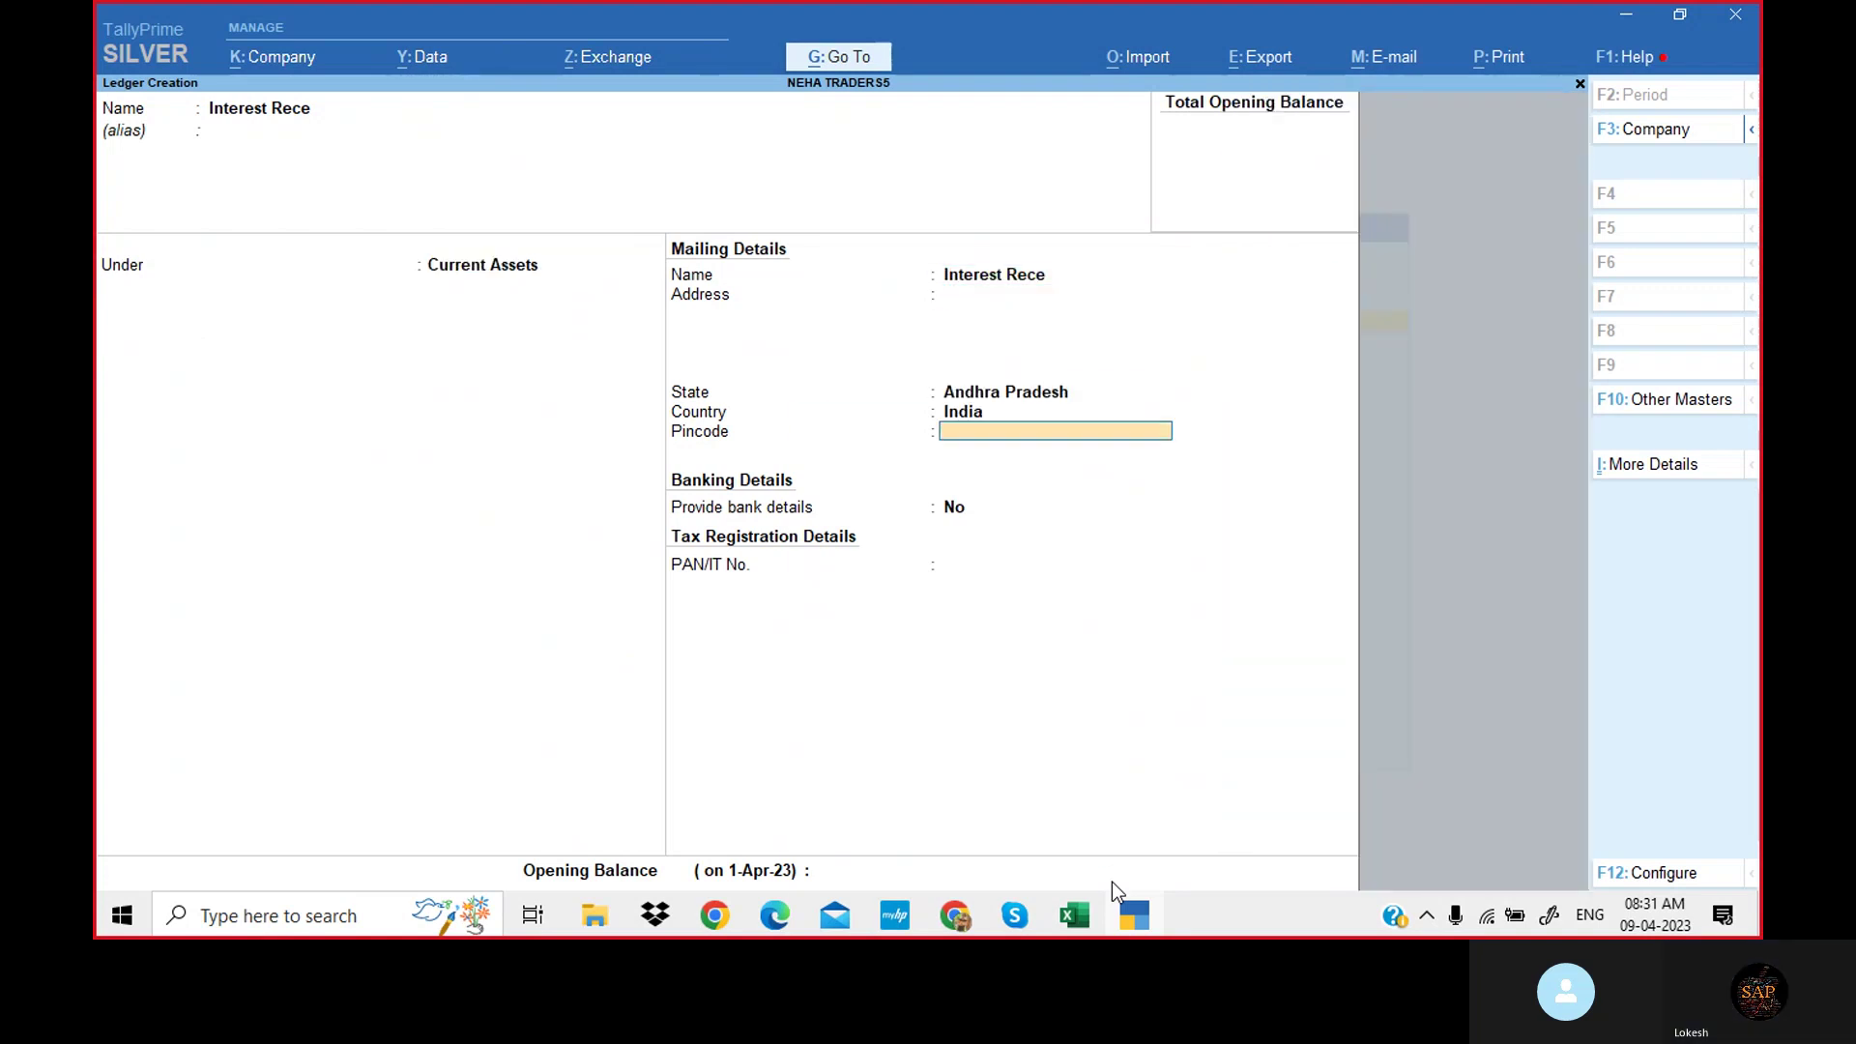
key("Return")
key("Return")
key("Return")
key("Return")
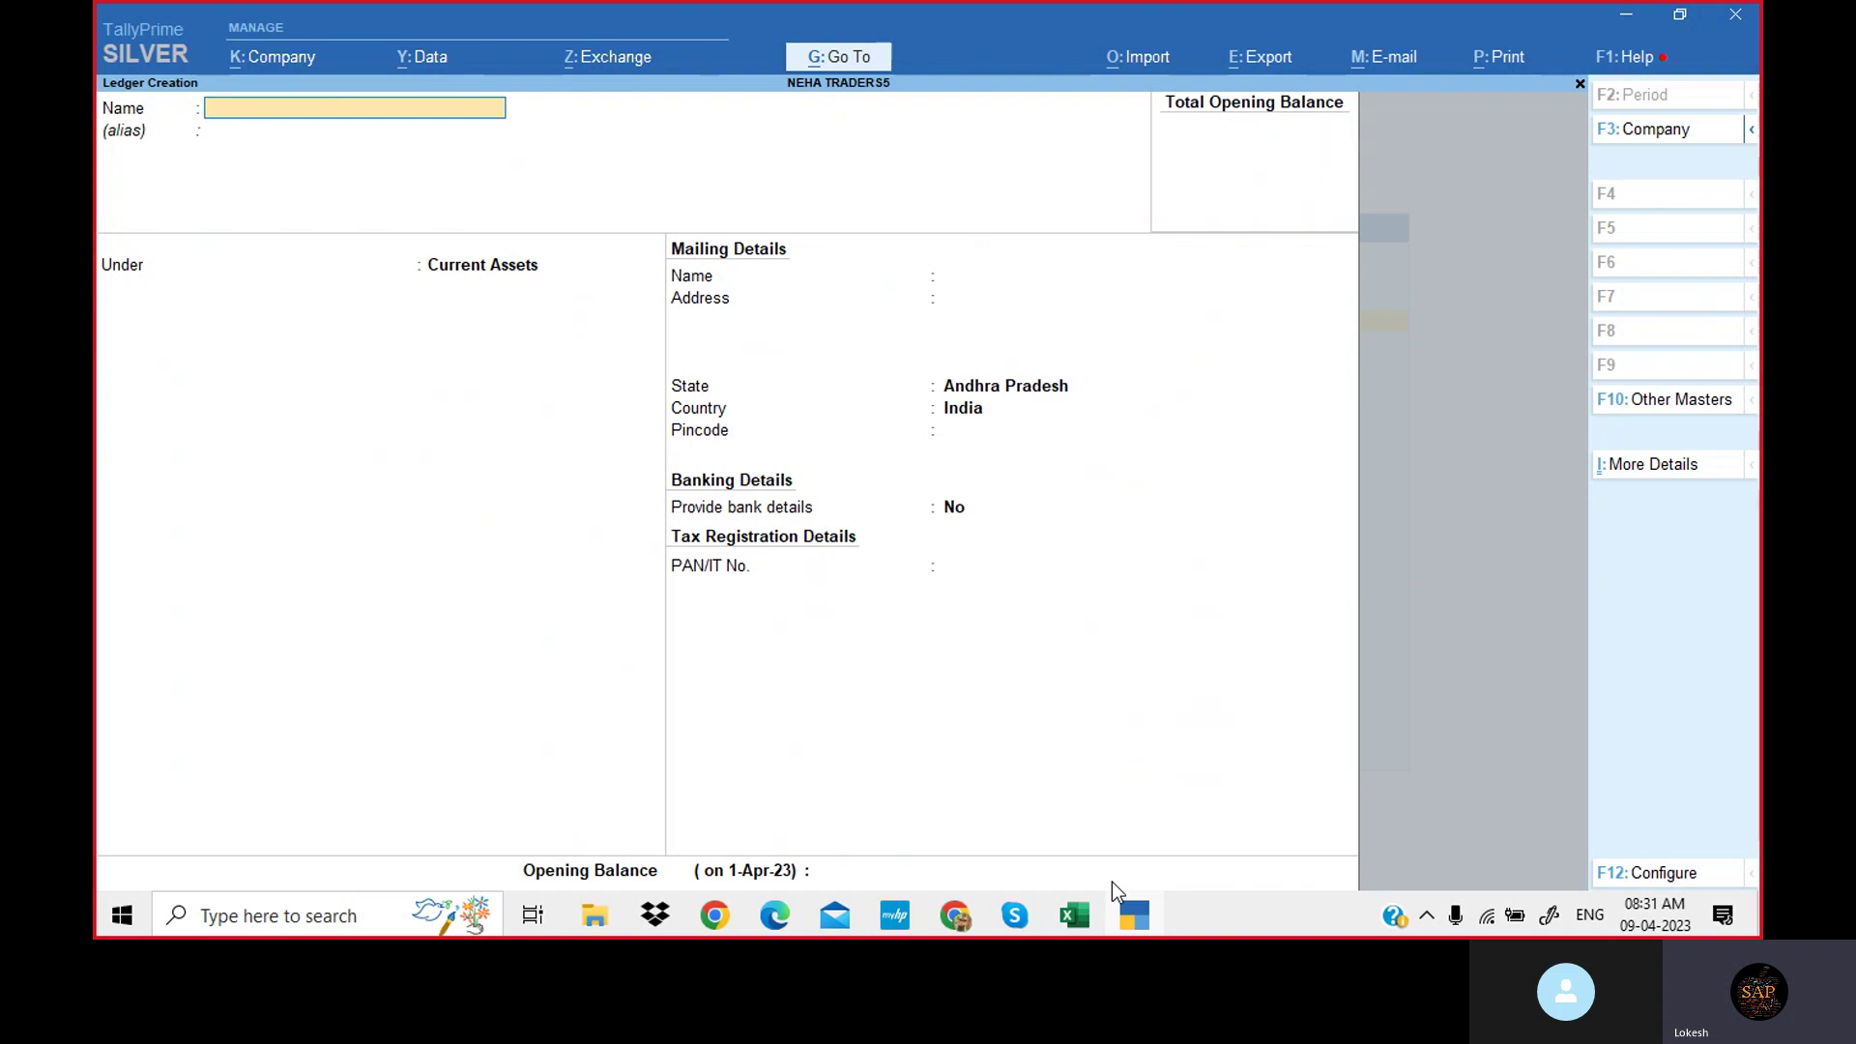
Quit ledger creation and bring up the list of ledgers for alteration.
key("Escape")
key("y")
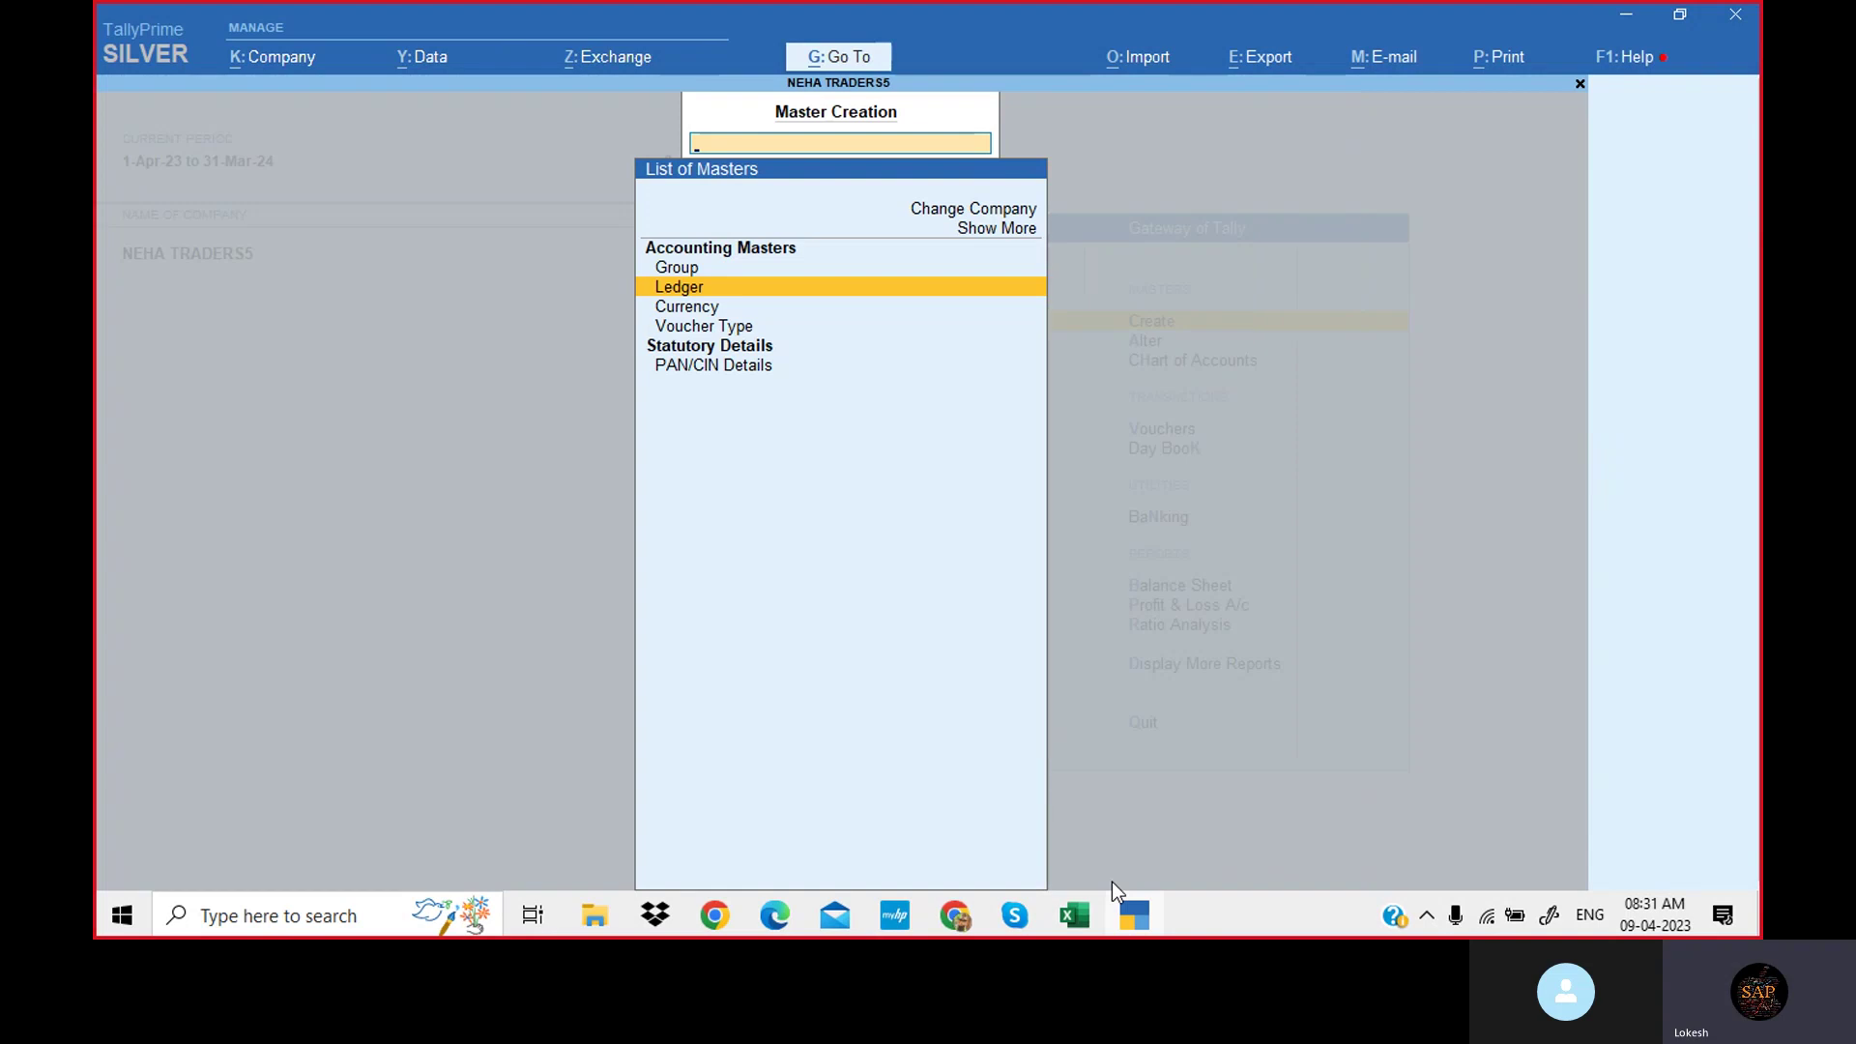
key("Escape")
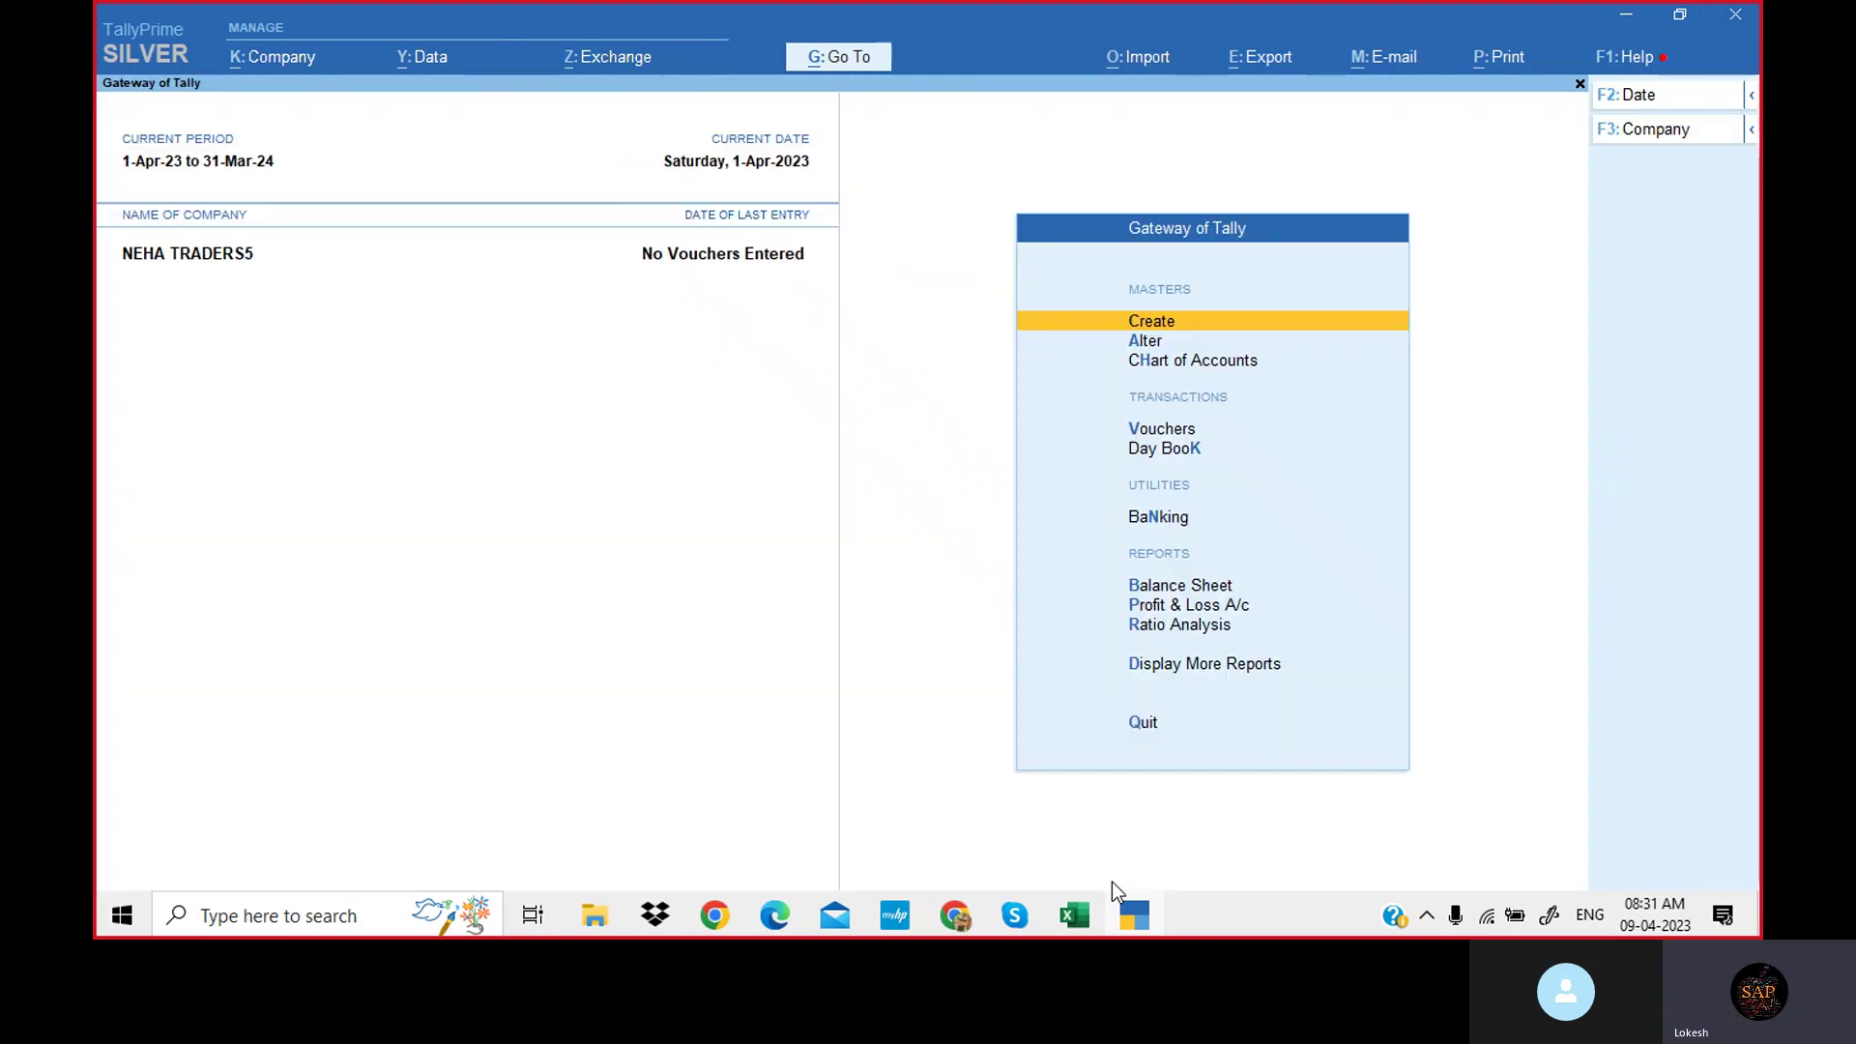
key("Down")
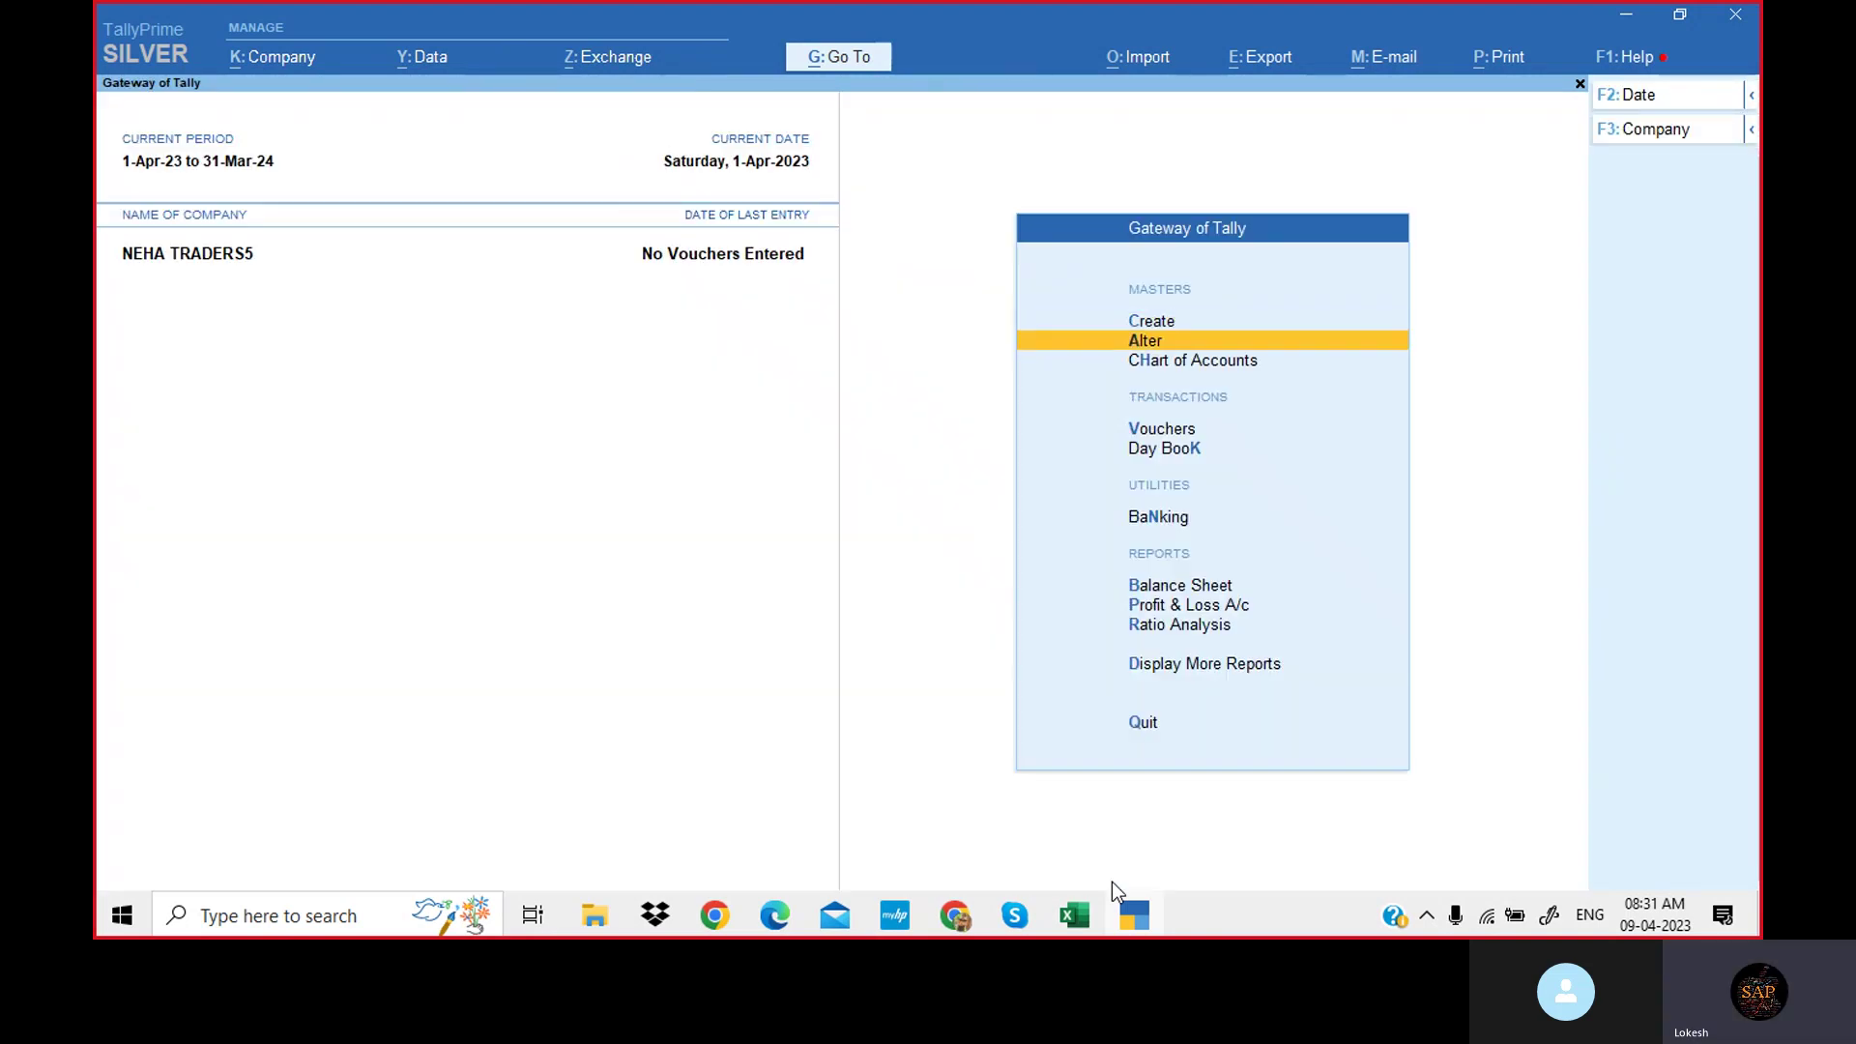
key("Return")
key("Down")
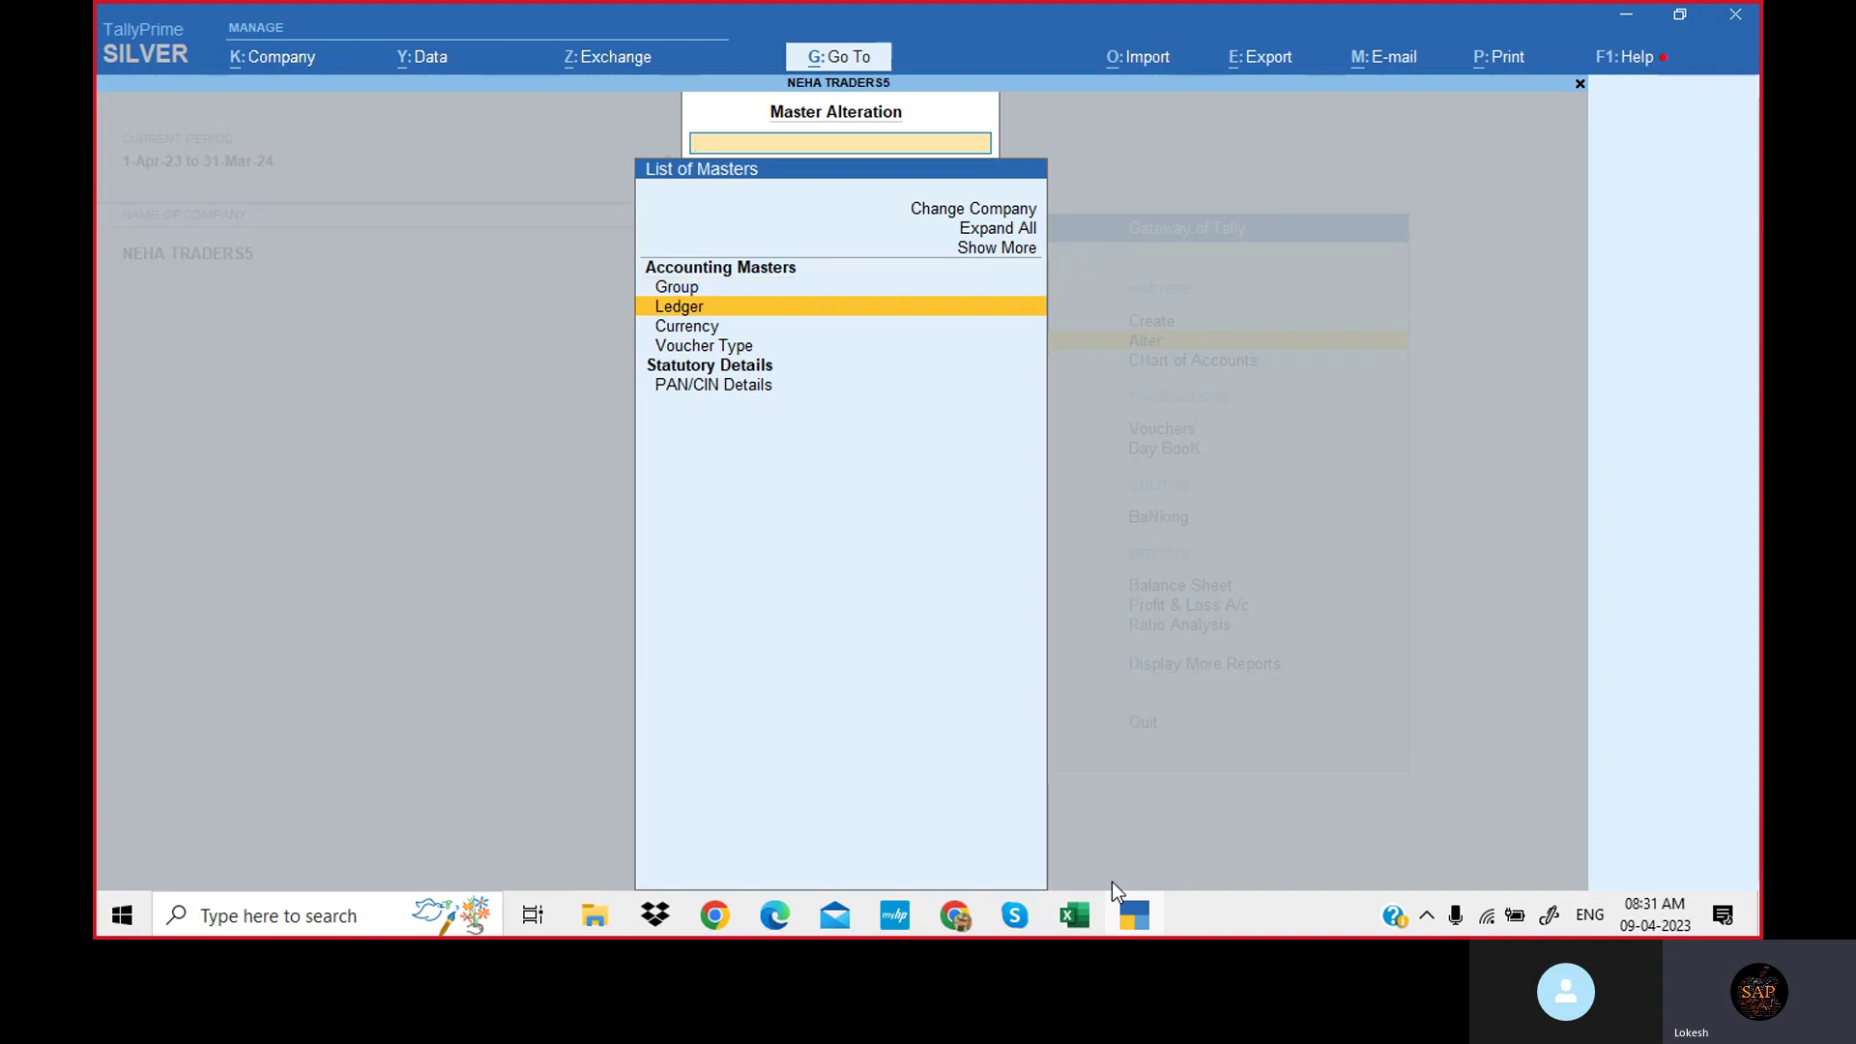
key("Return")
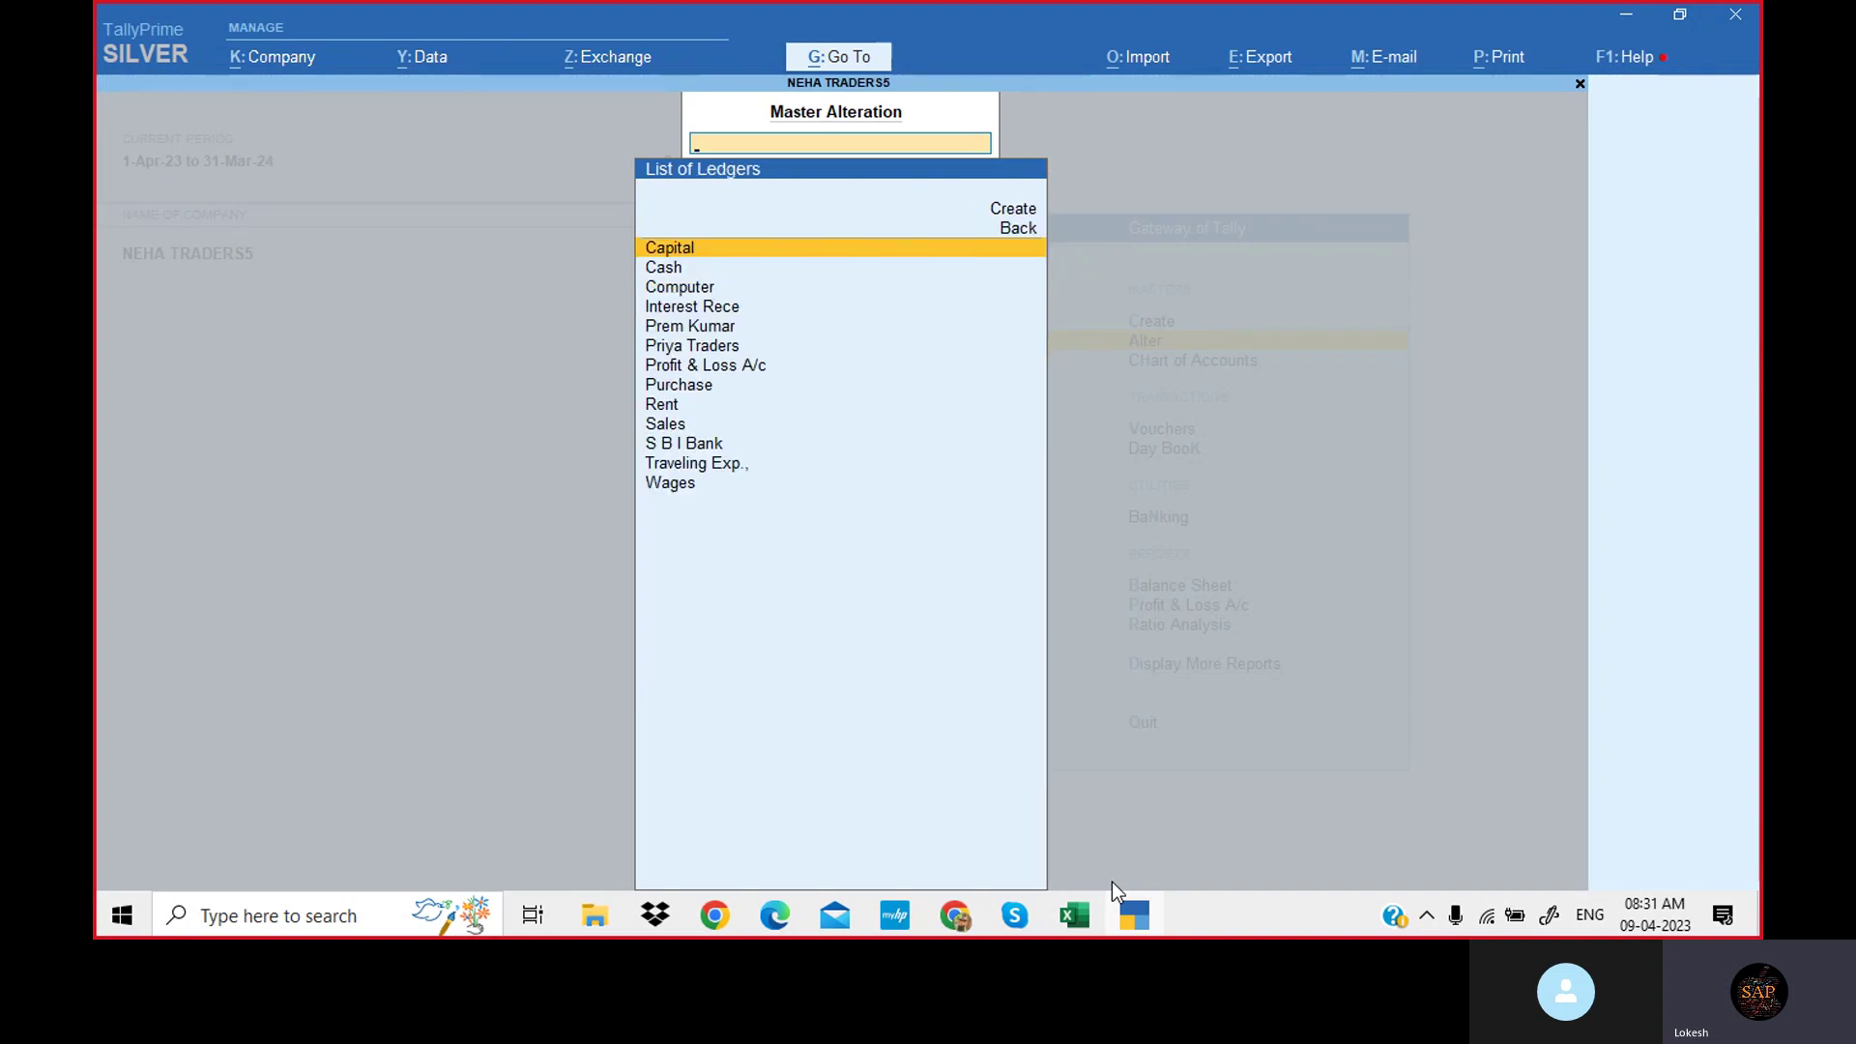
Move the Computer ledger to the Fixed Assets group.
key("Down")
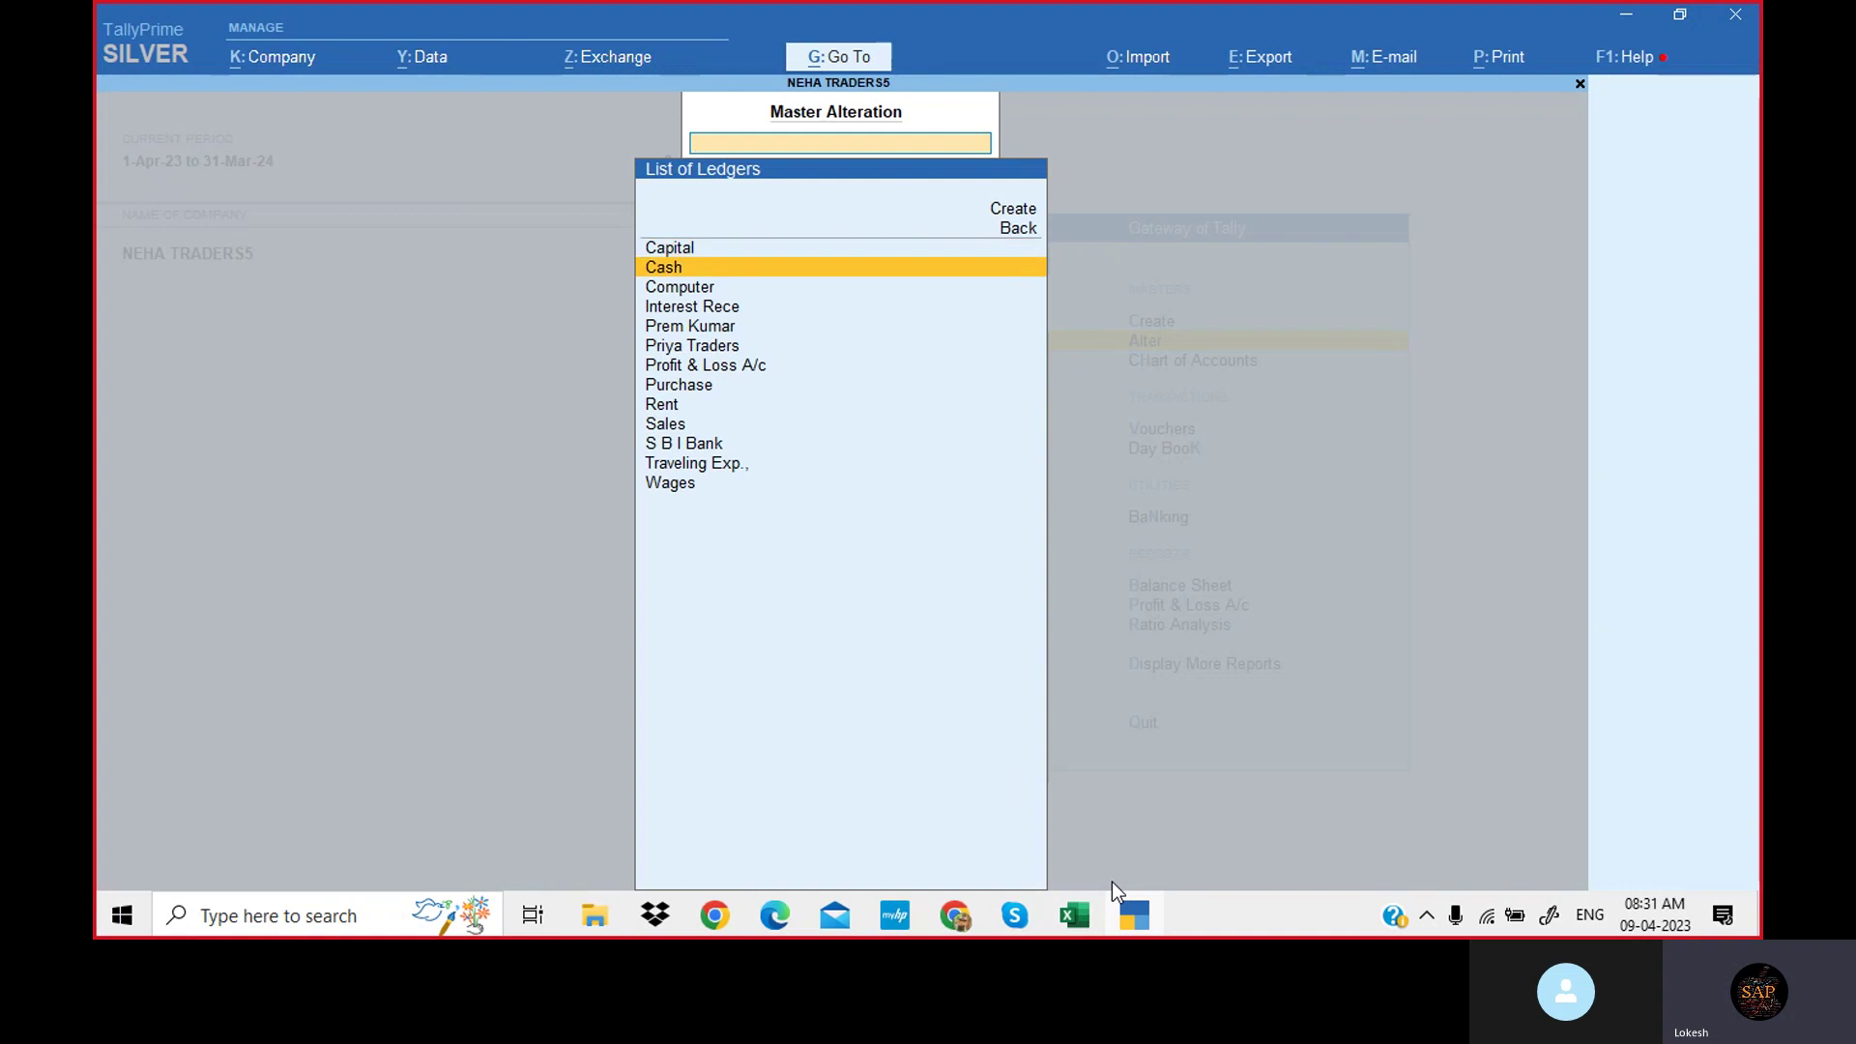
key("Down")
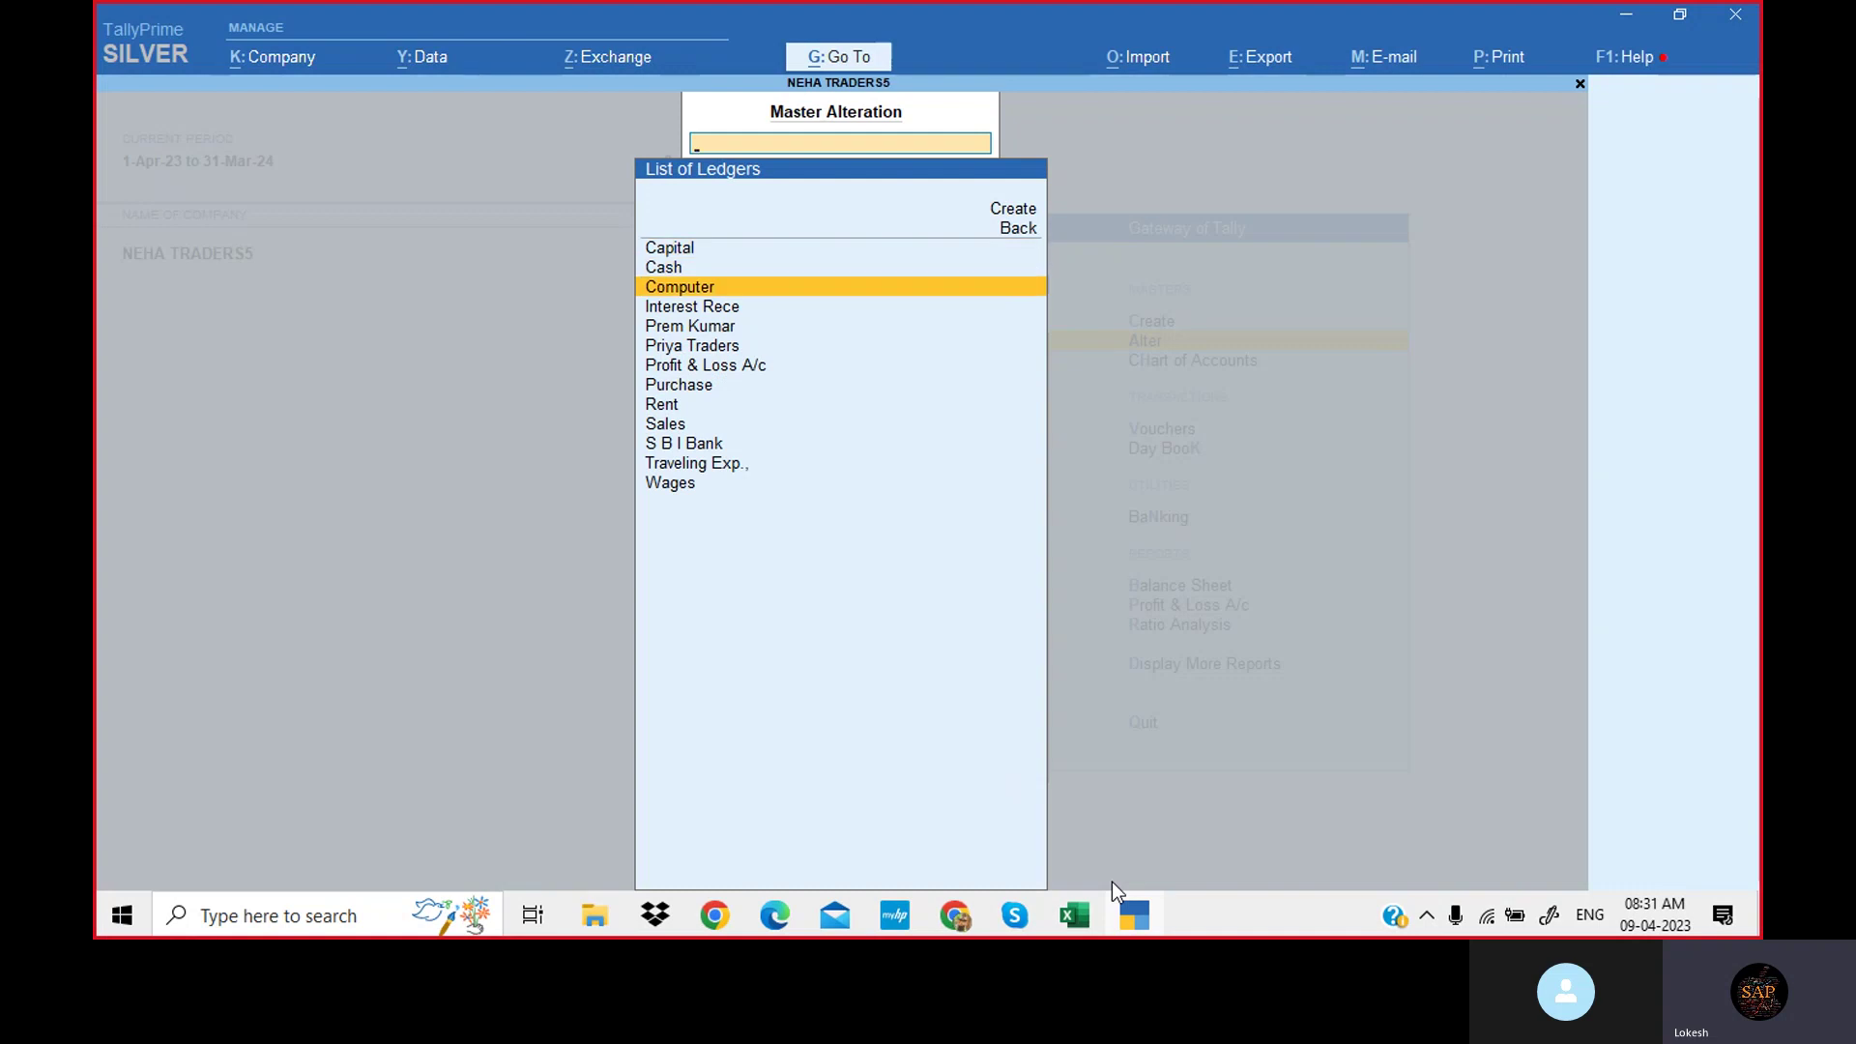
key("Return")
key("Return")
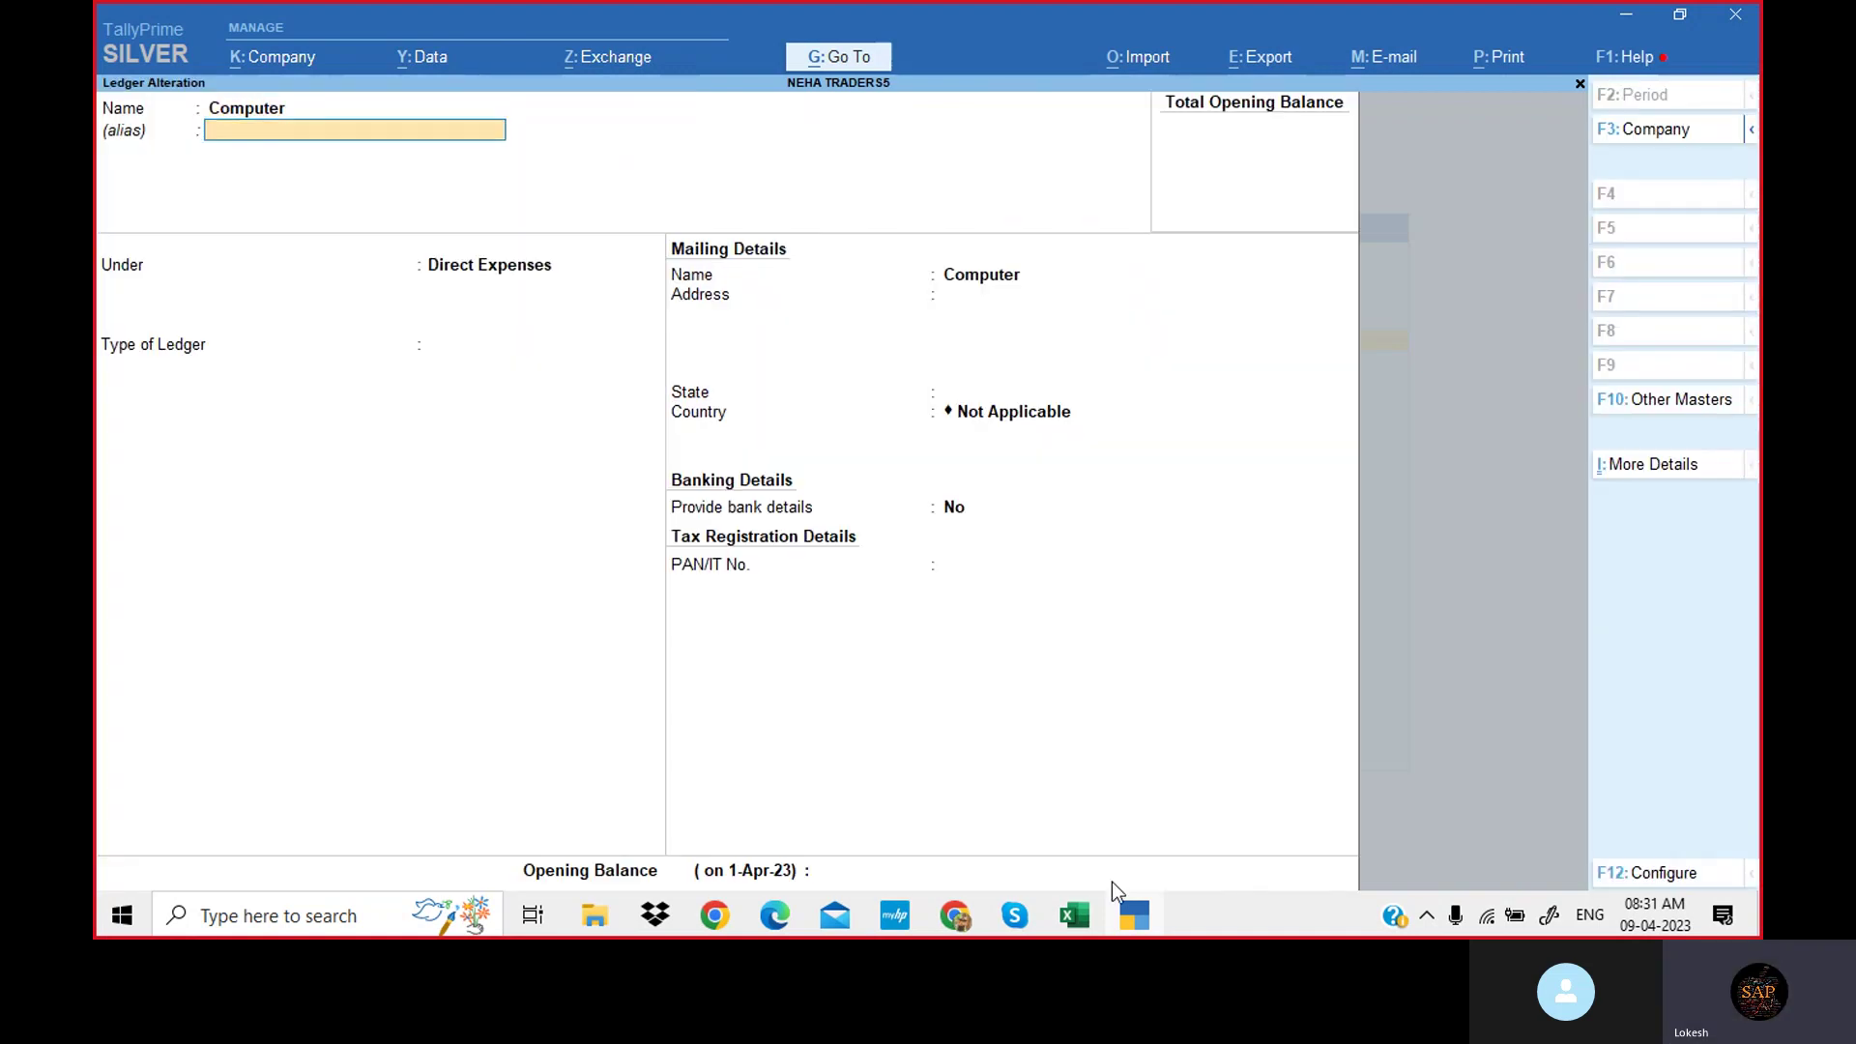
key("Return")
type("fix")
key("Return")
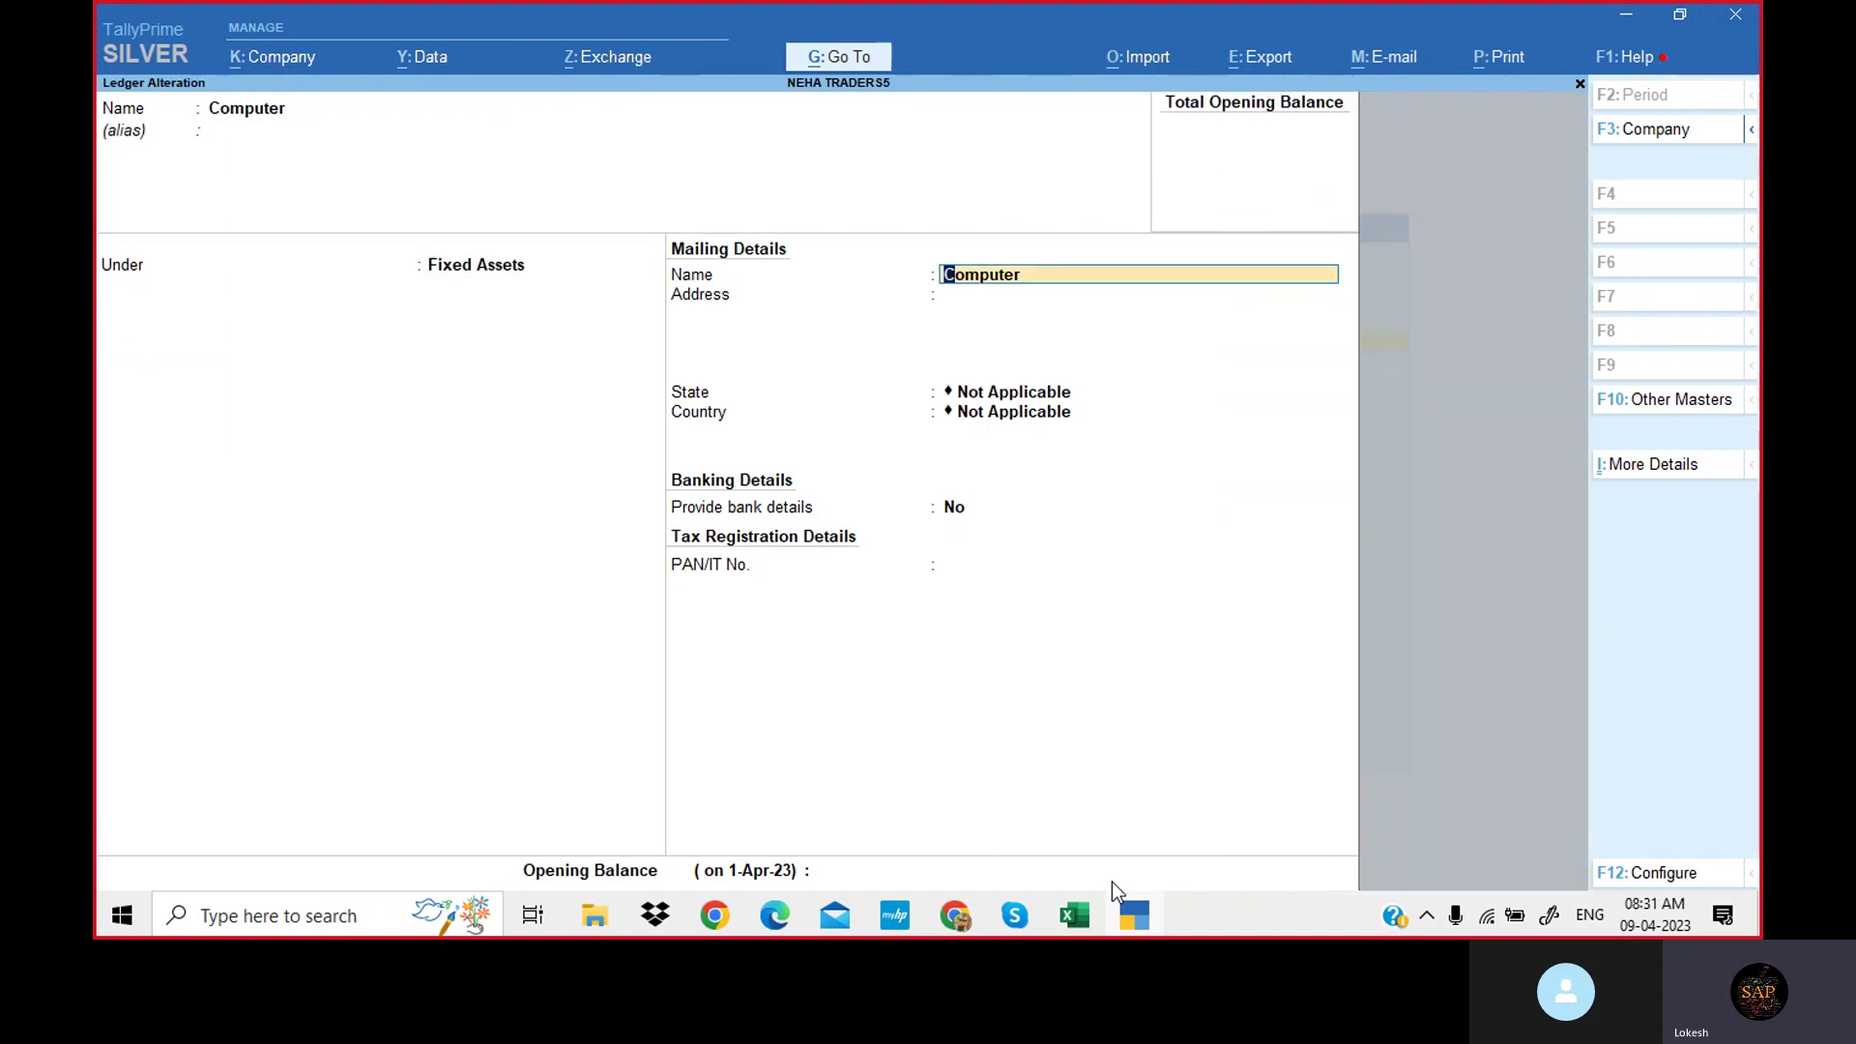
key("Return")
key("Return")
key("Return")
key("Return")
key("Return")
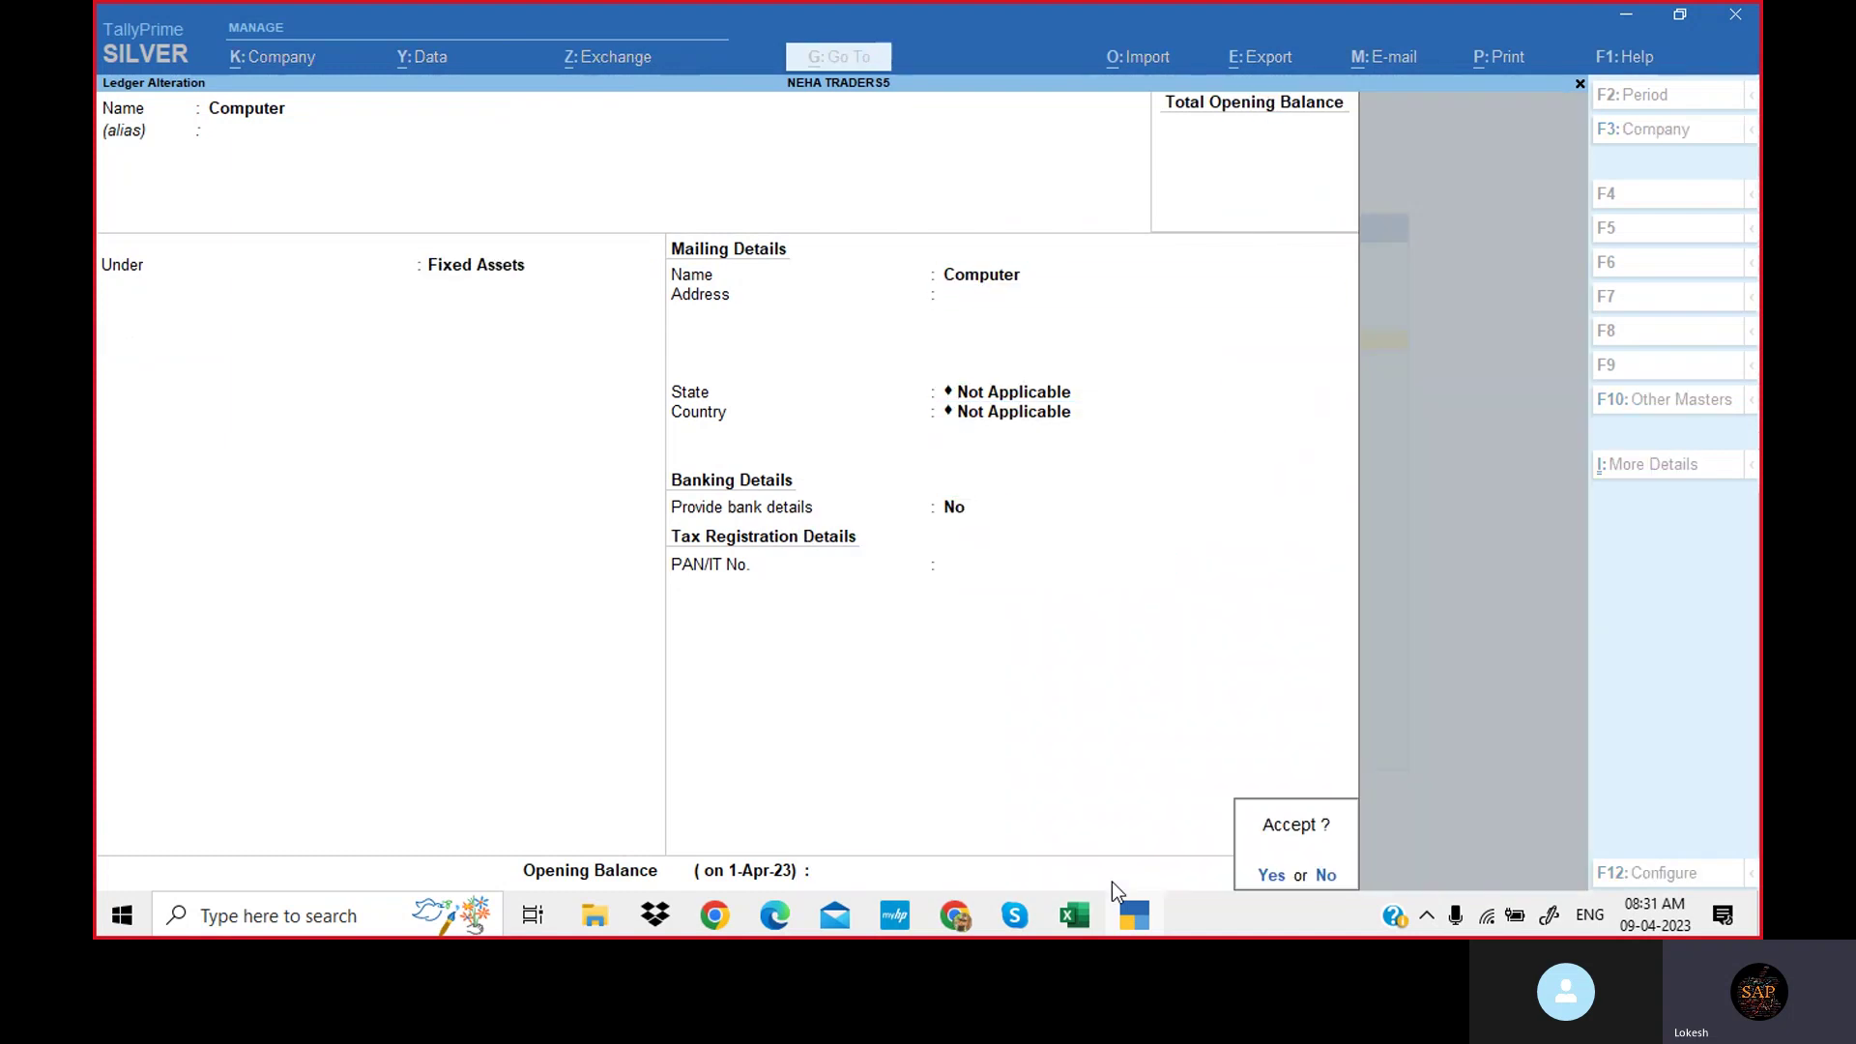
key("Return")
key("Down")
Move Interest Rece to Indirect Incomes and return to the Gateway of Tally.
key("Return")
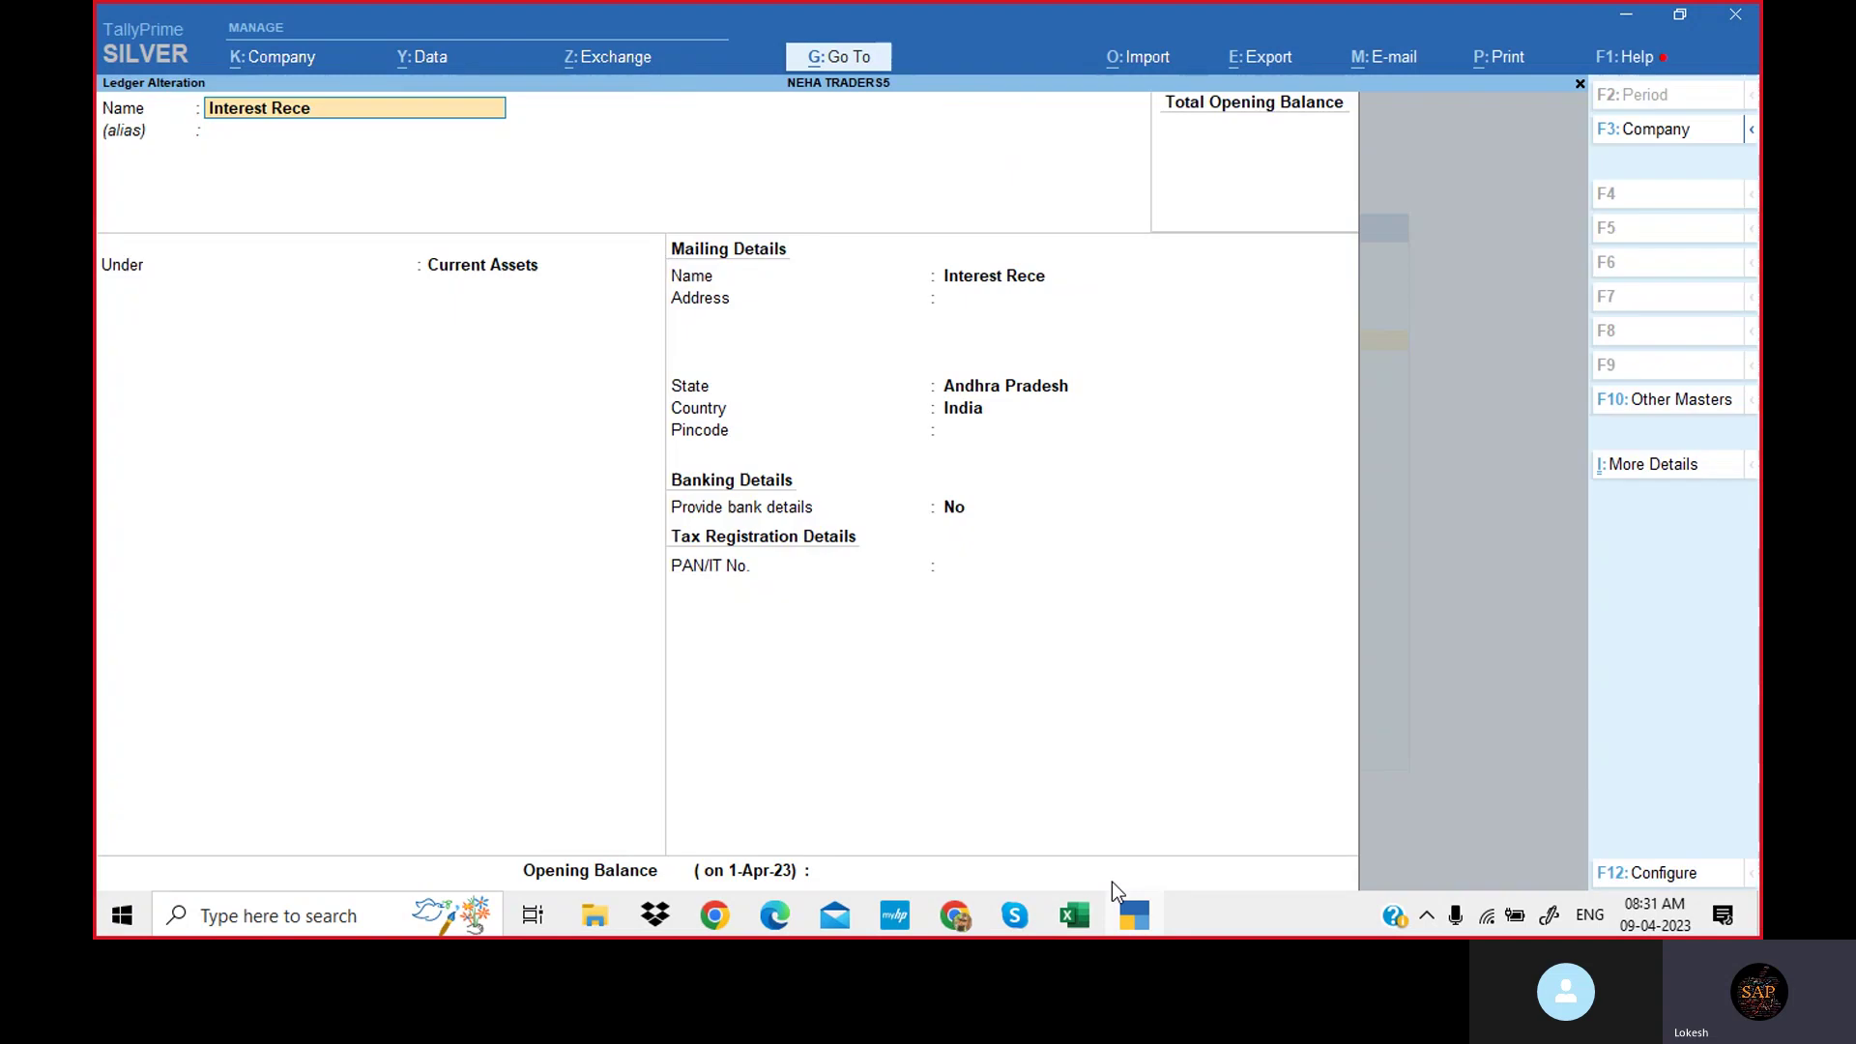
key("Return")
key("Return")
type("In")
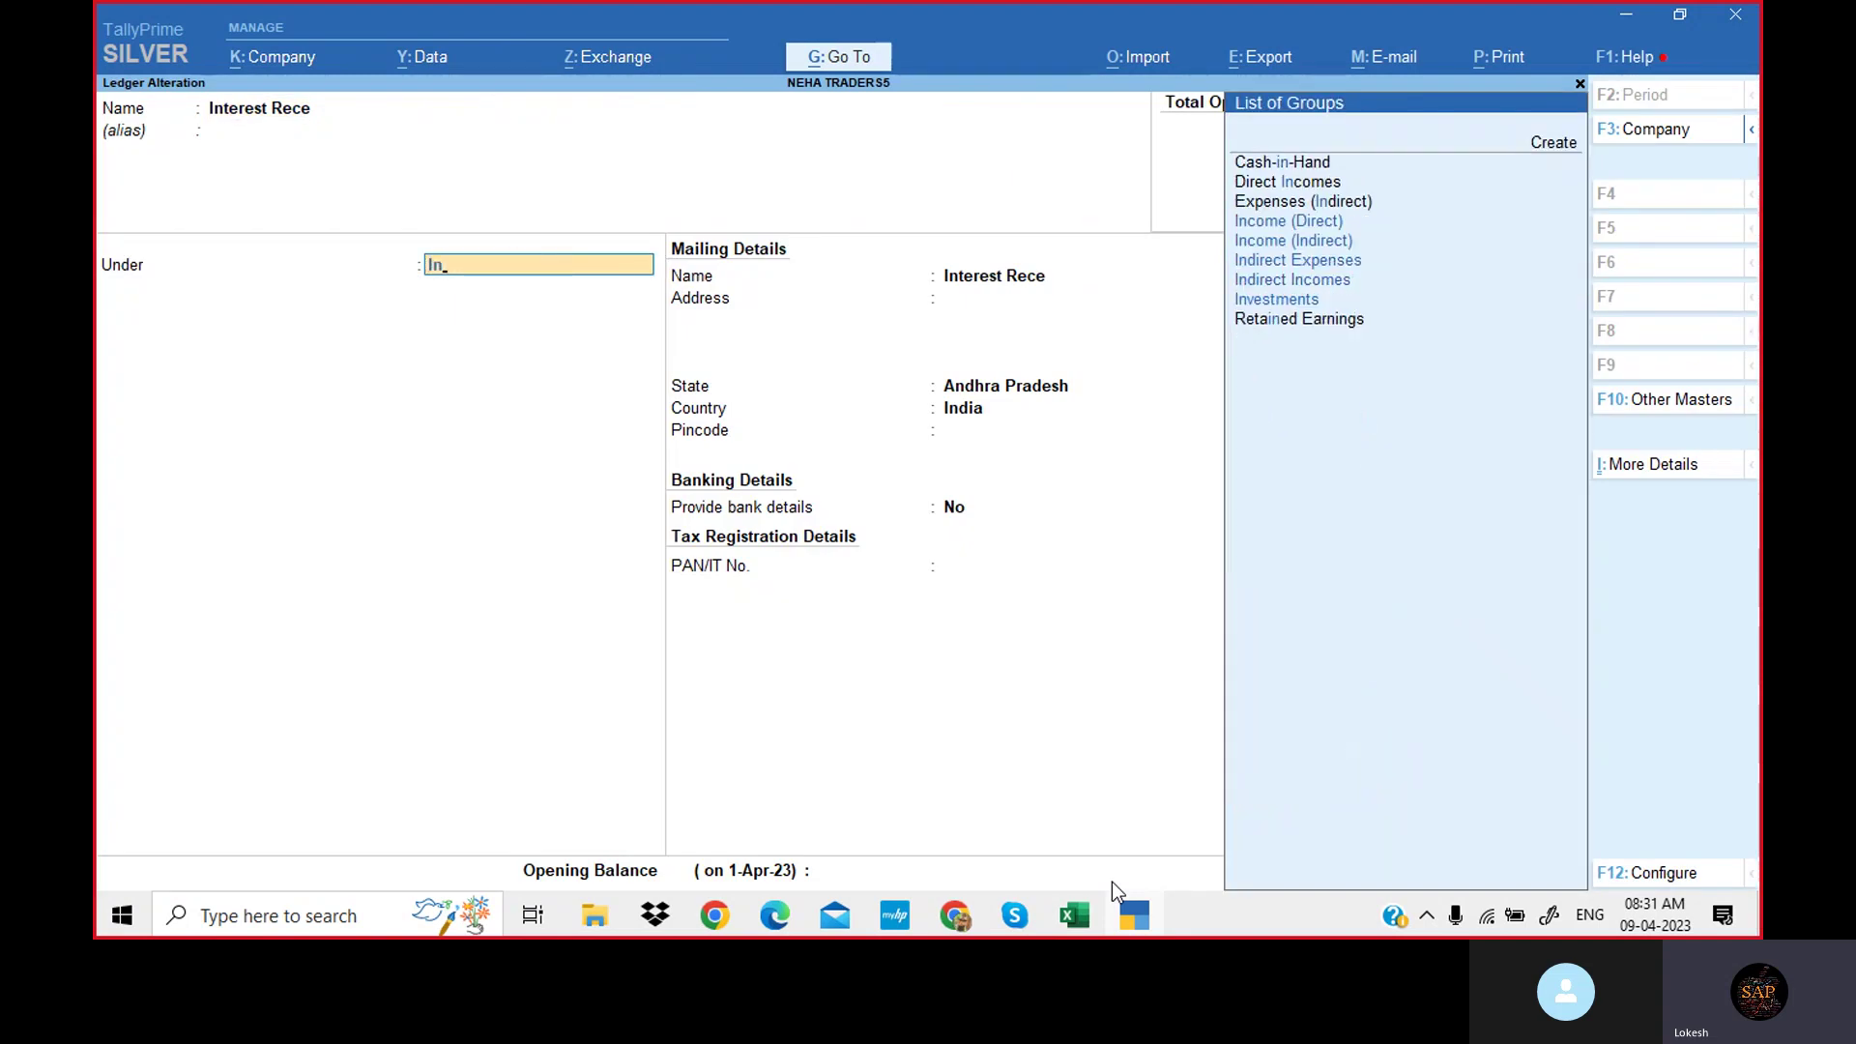
key("Down")
key("Down")
key("Down")
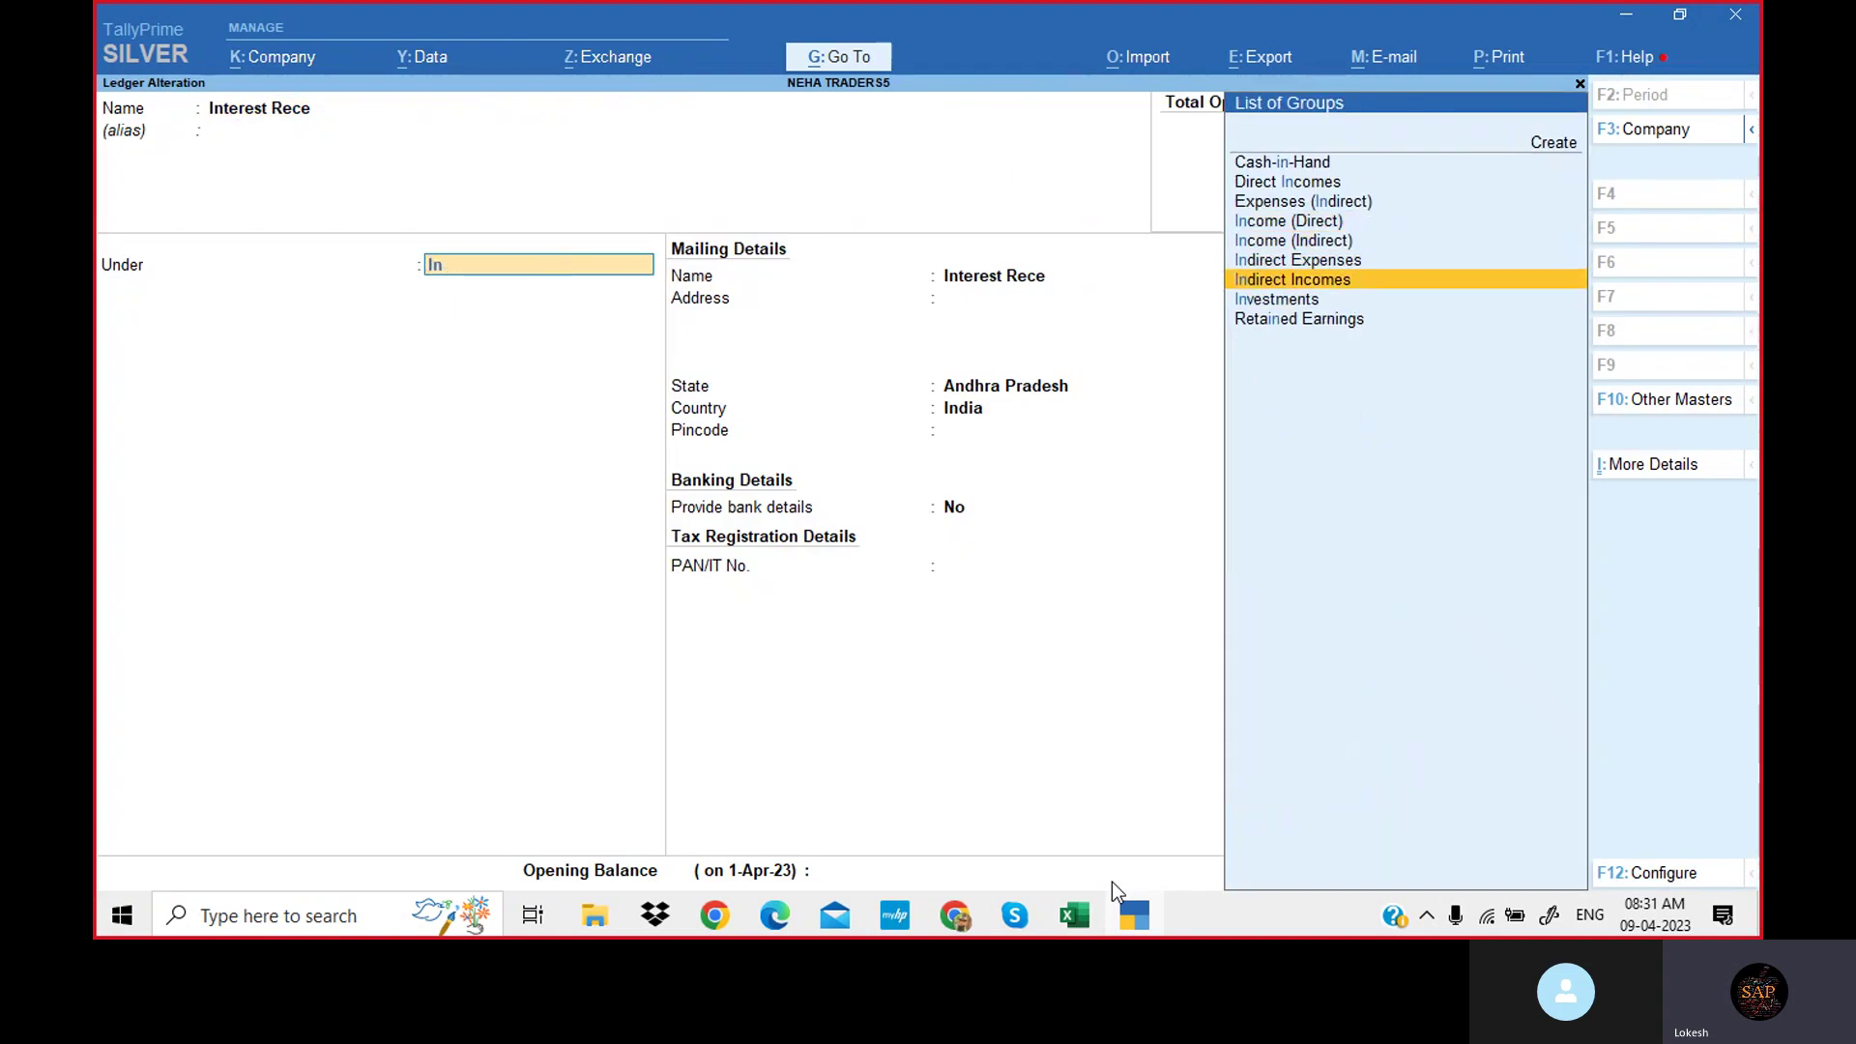
key("Return")
key("Return")
key("Return")
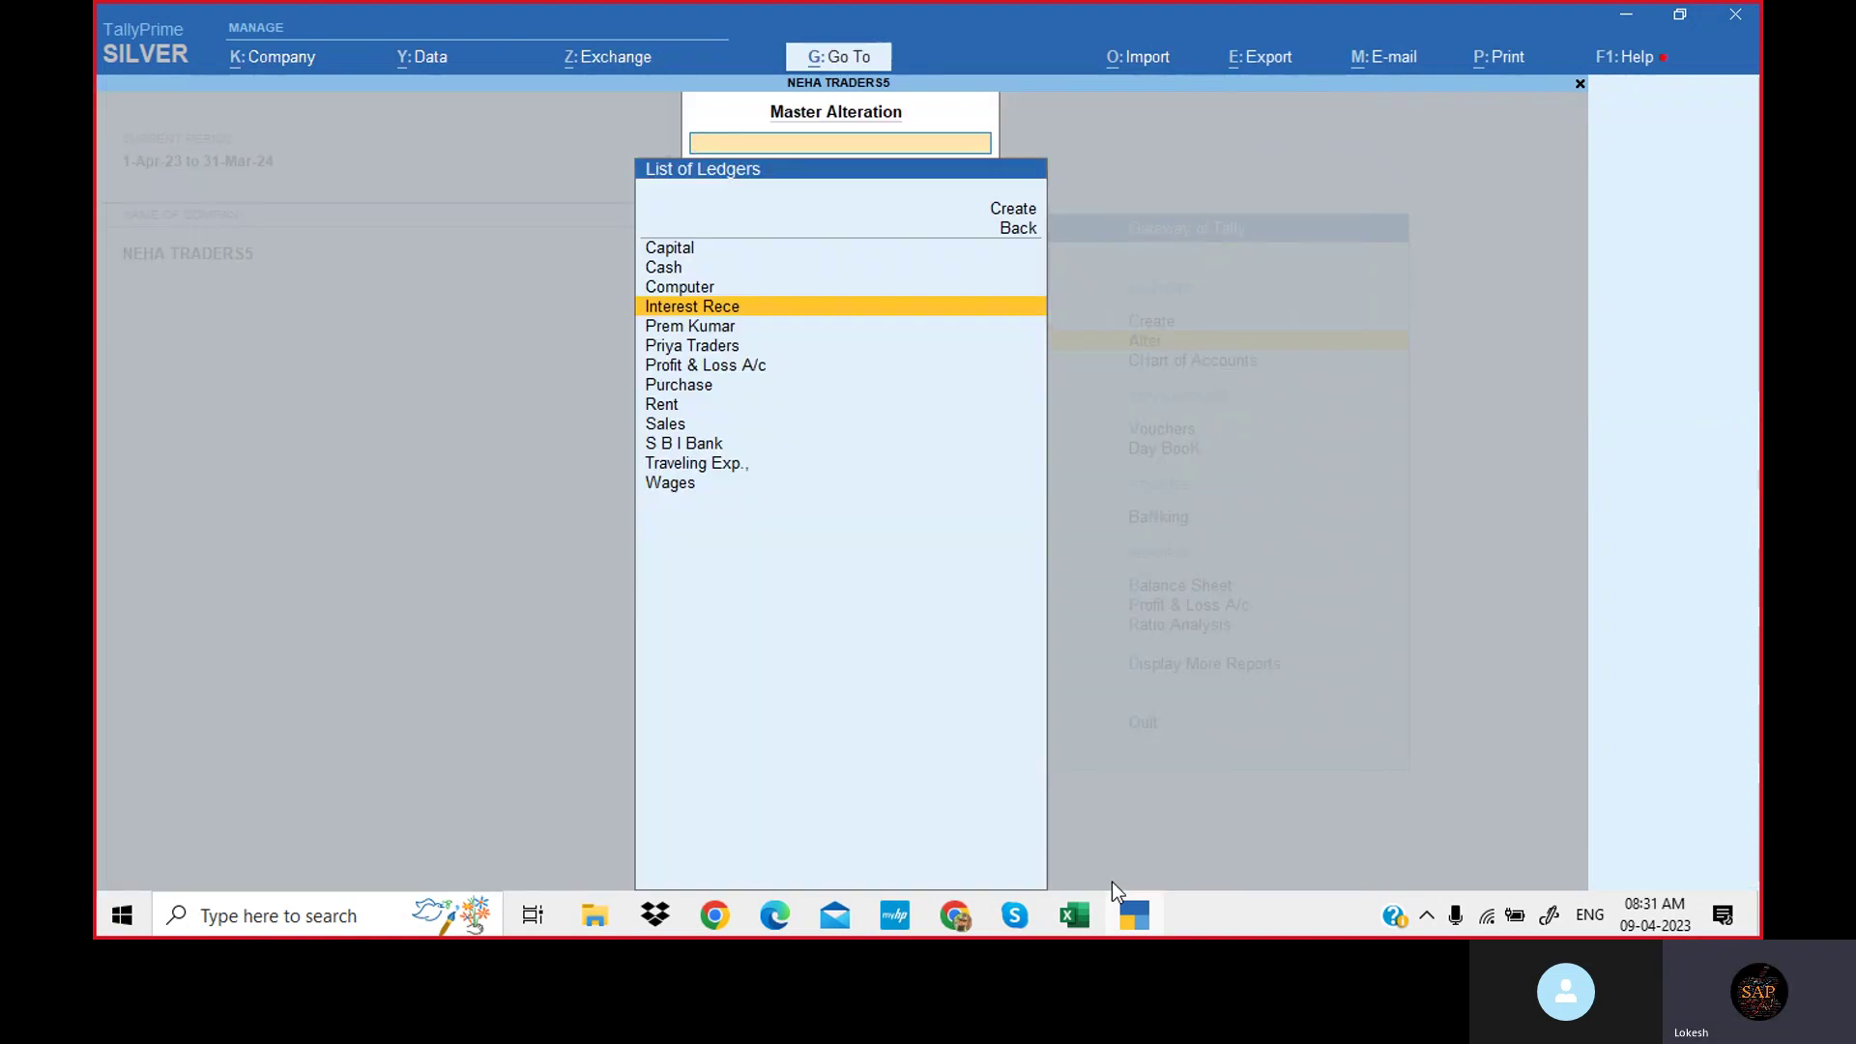
key("Escape")
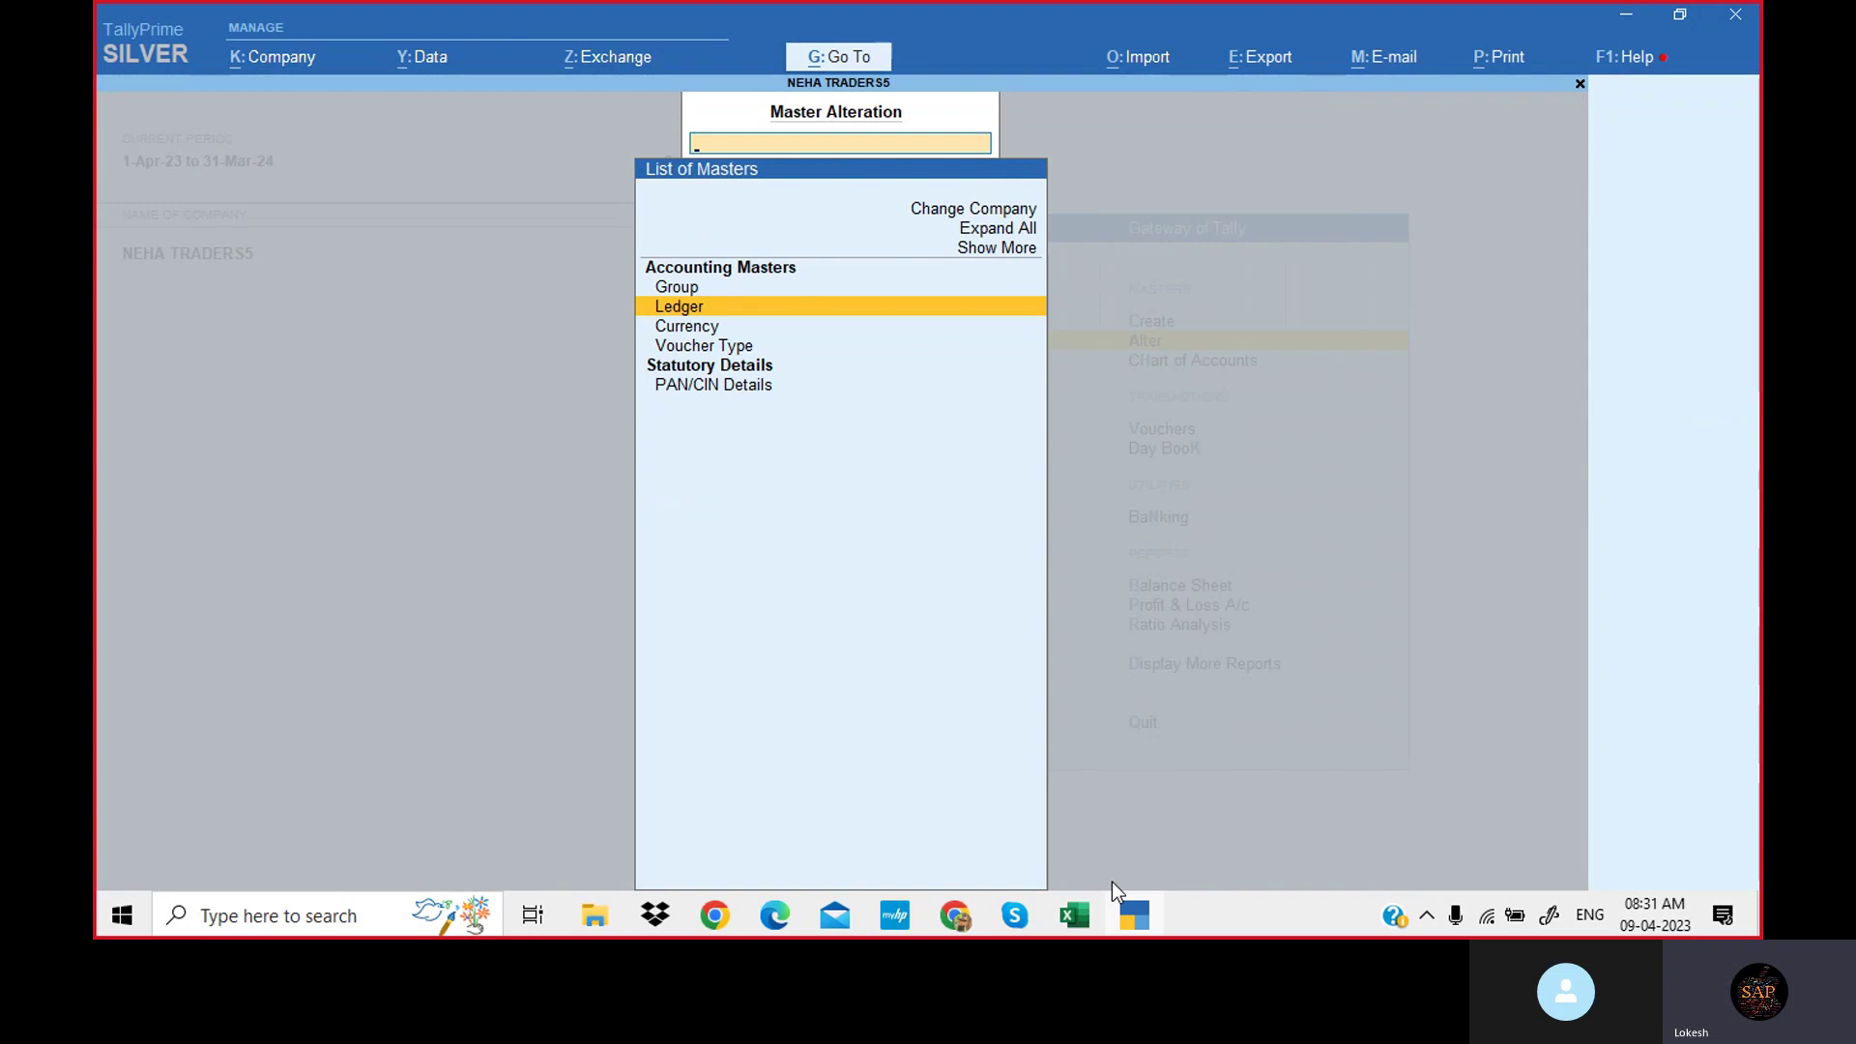
key("Escape")
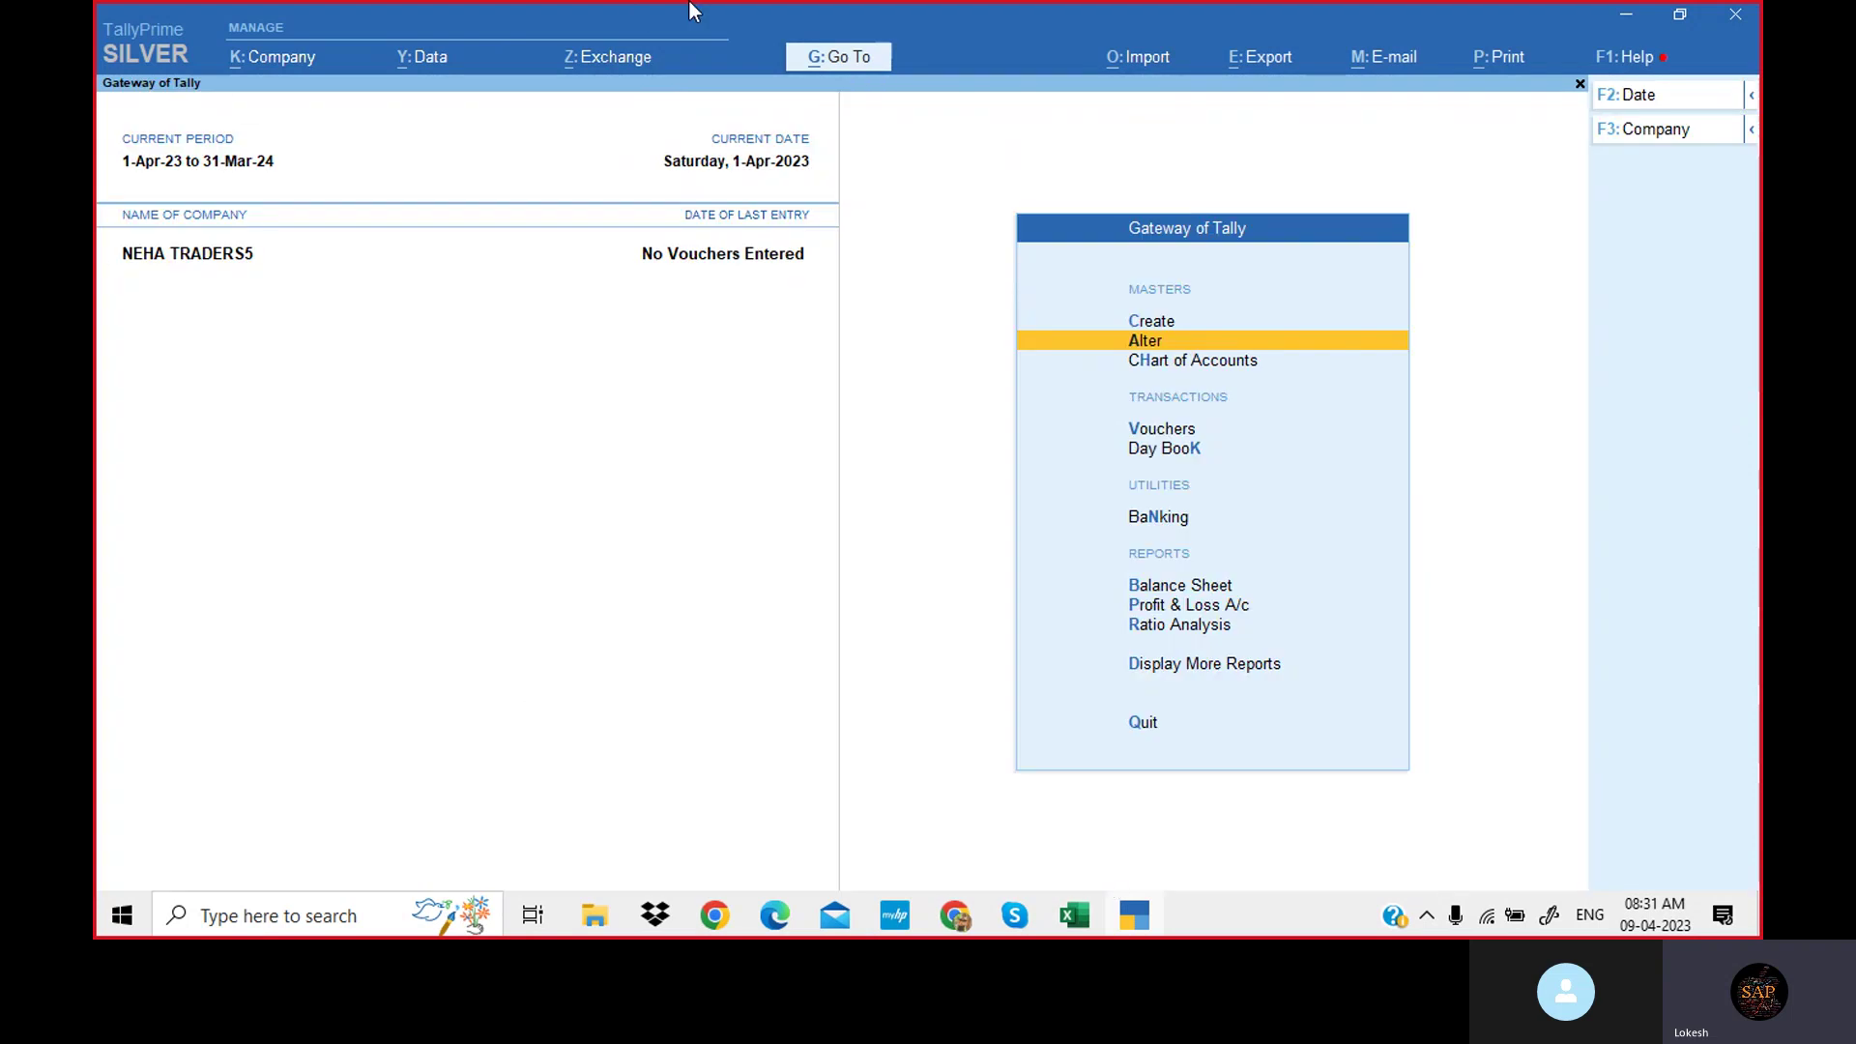
Begin a new company named 'KALYAN ENTERPRISE', copied from the exercise PDF.
left_click(291, 64)
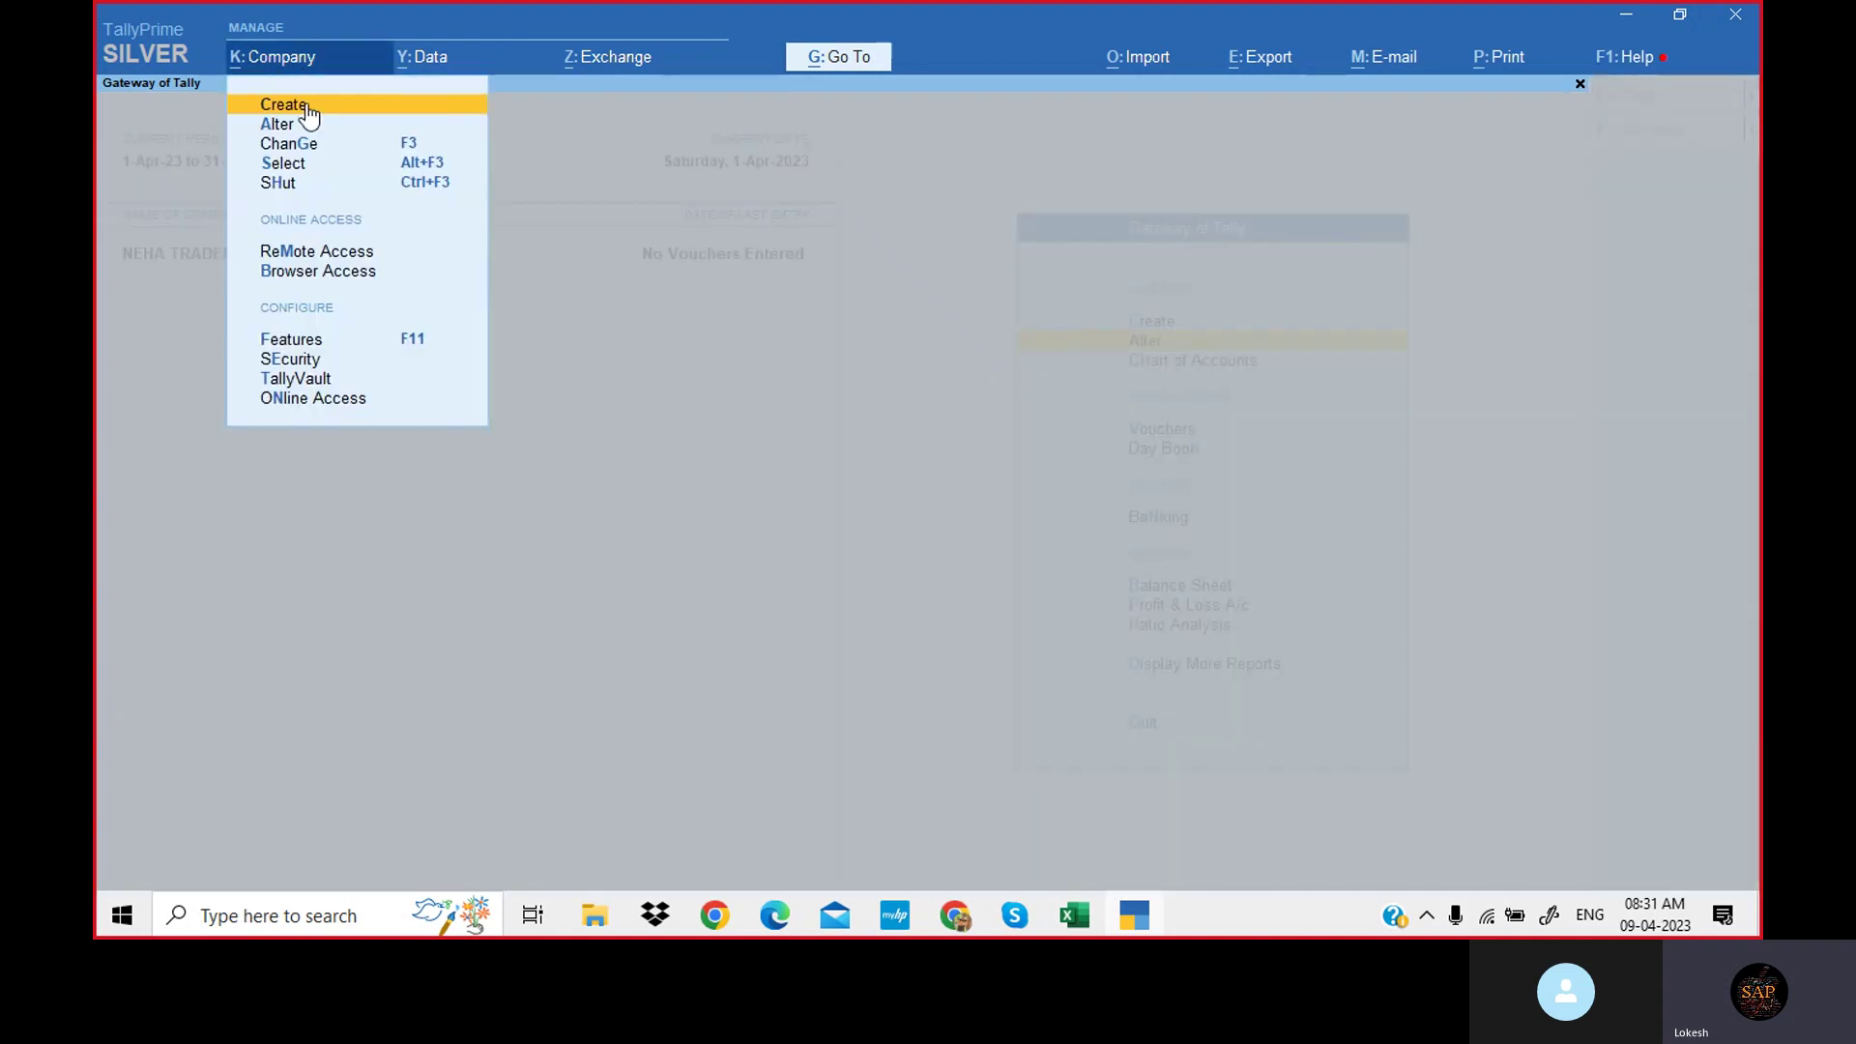
left_click(284, 104)
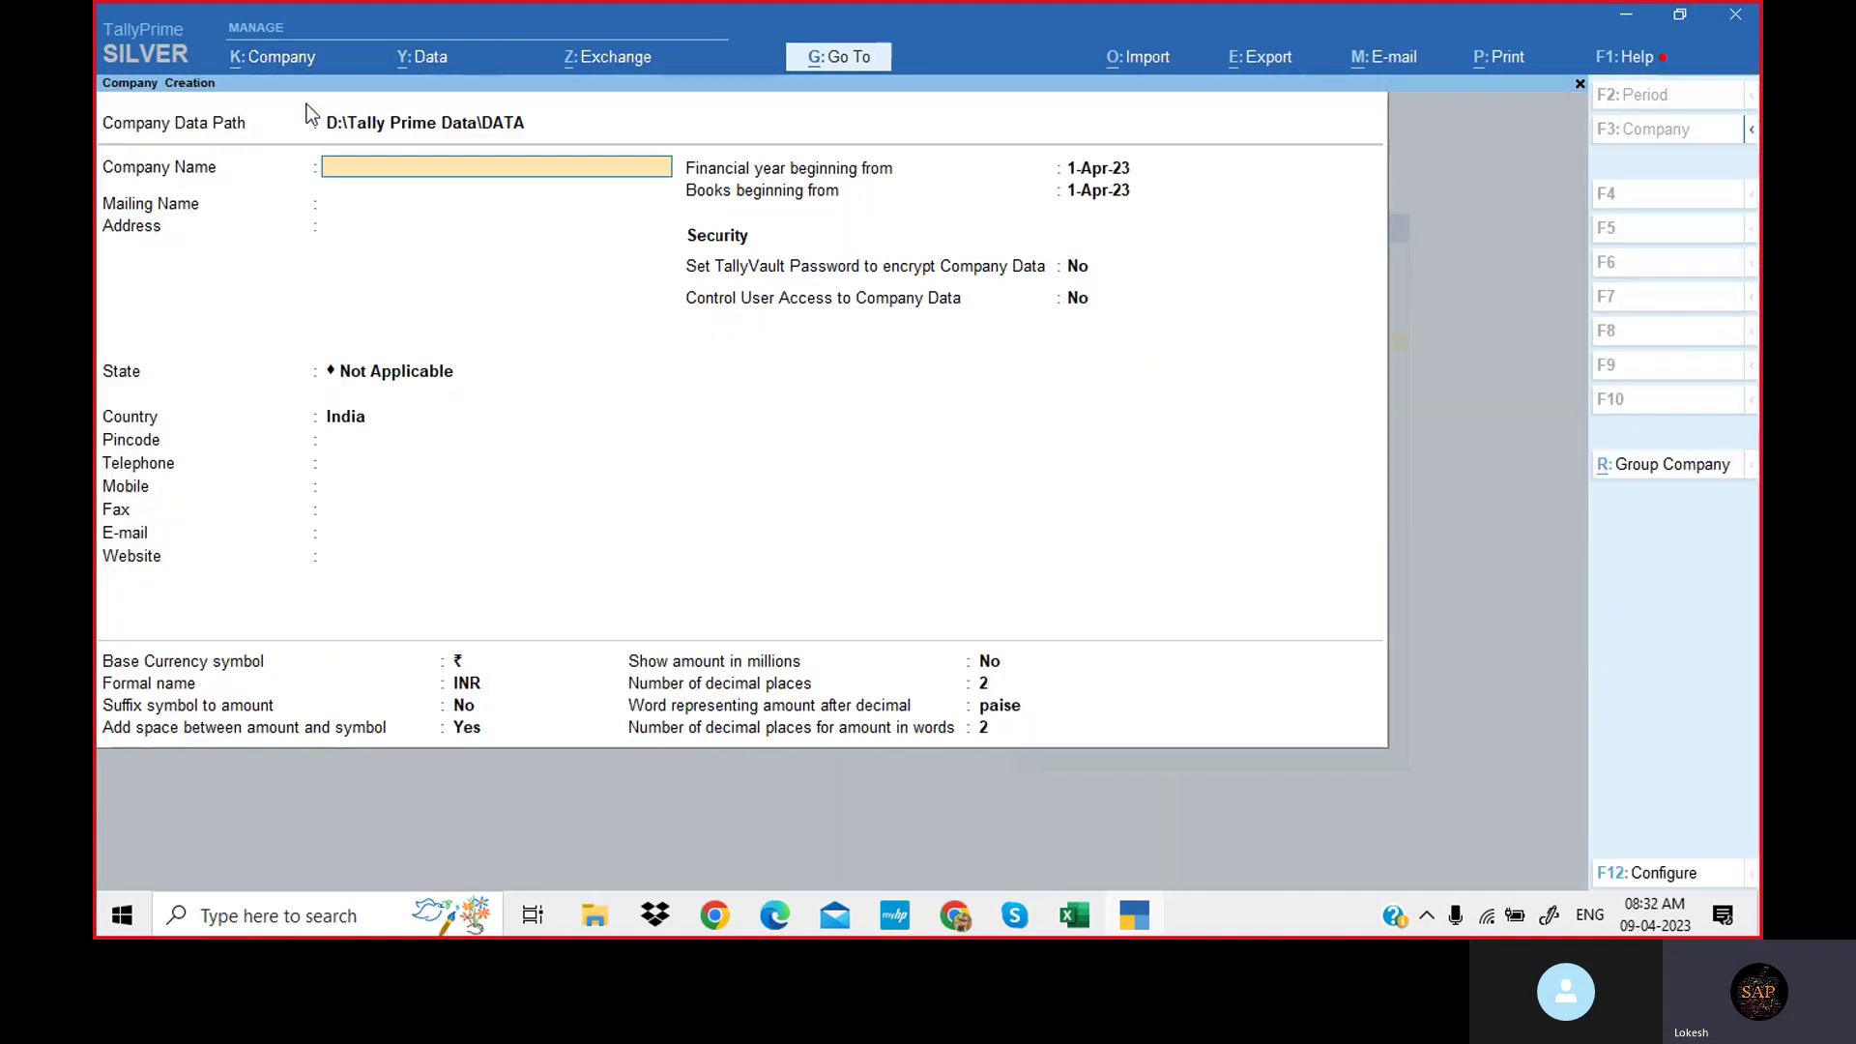
left_click(967, 923)
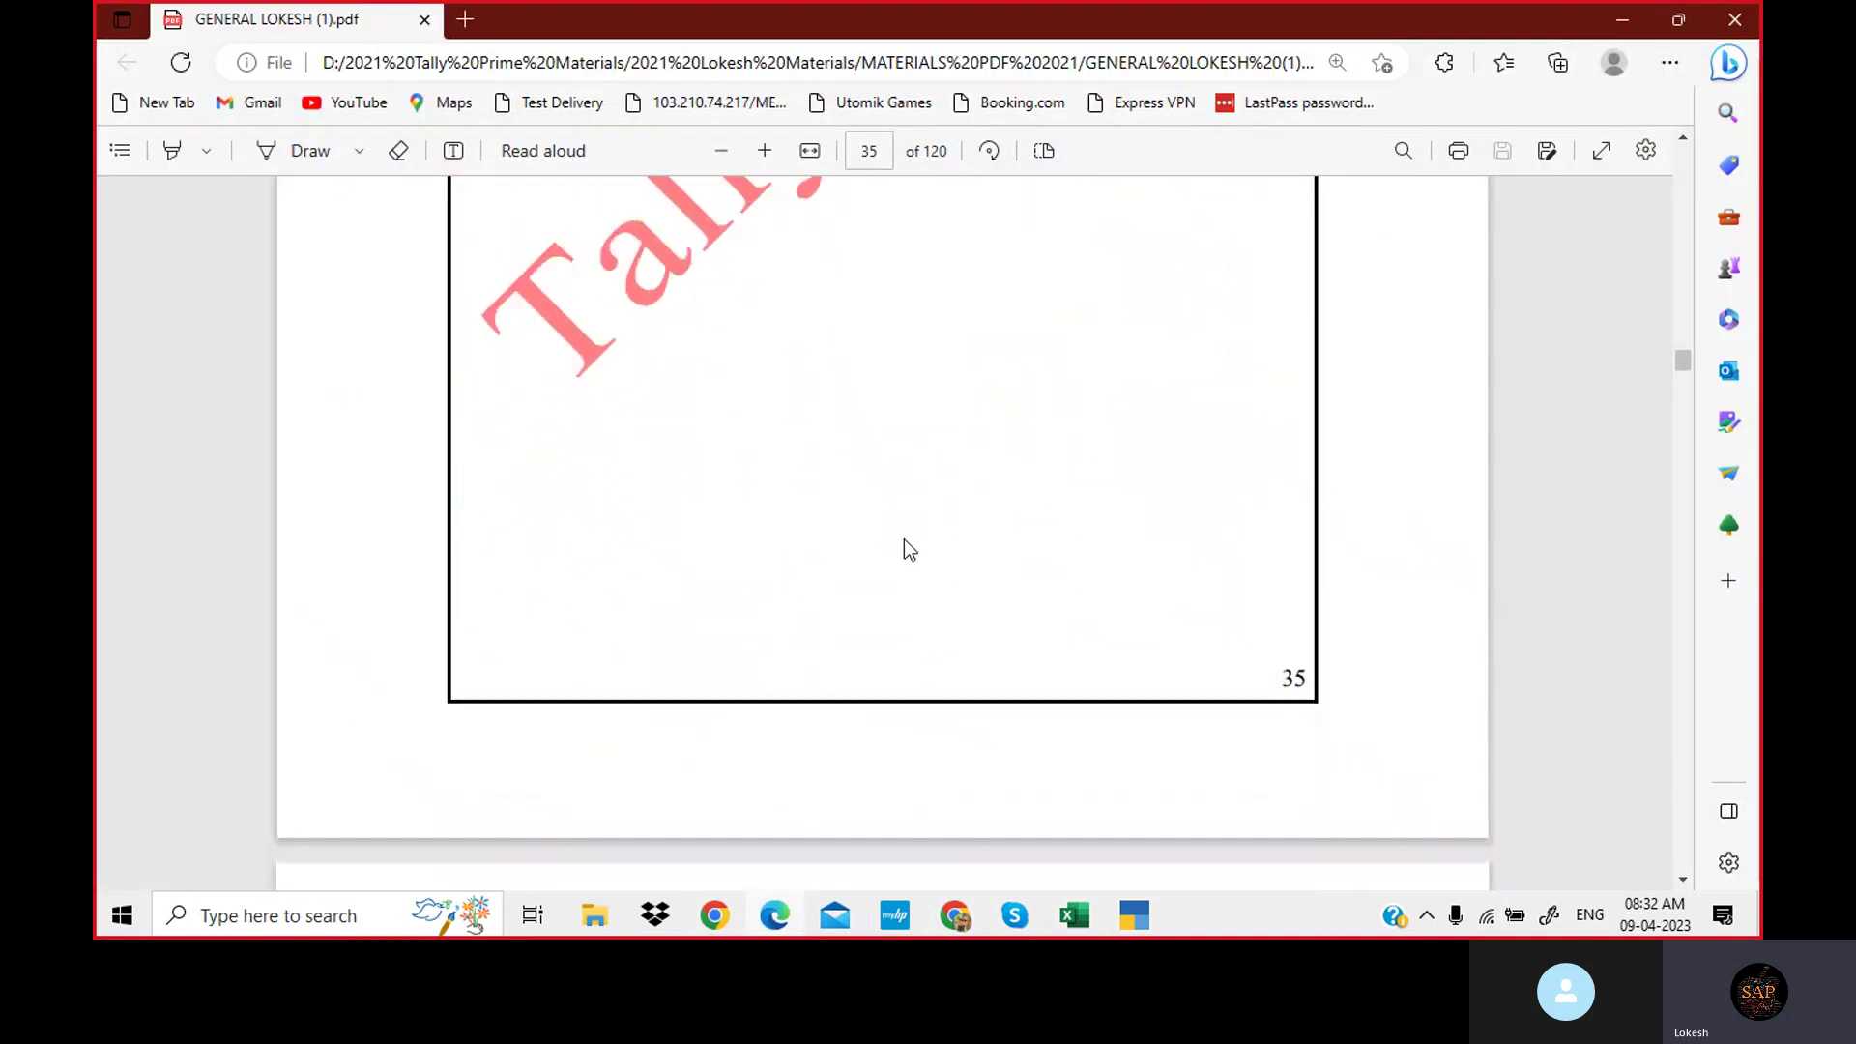
scroll(903, 537, "down", 6)
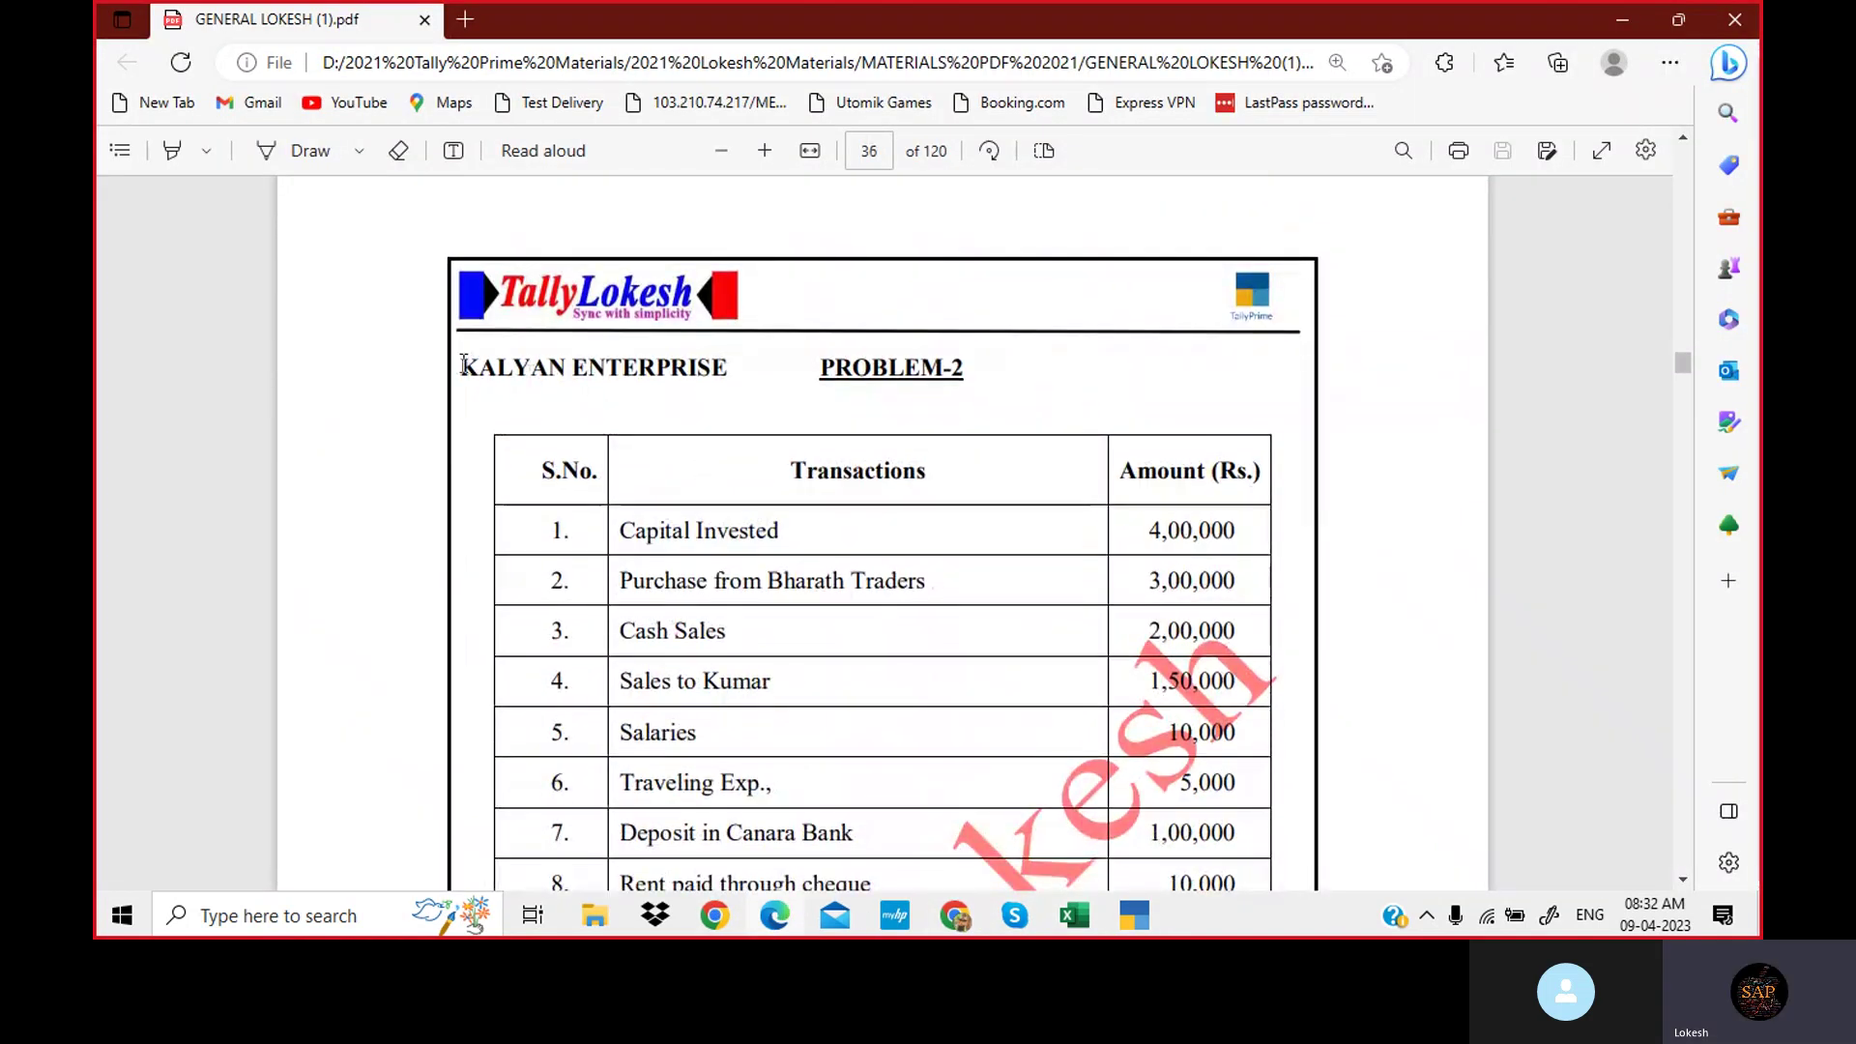
left_click_drag(464, 365, 730, 367)
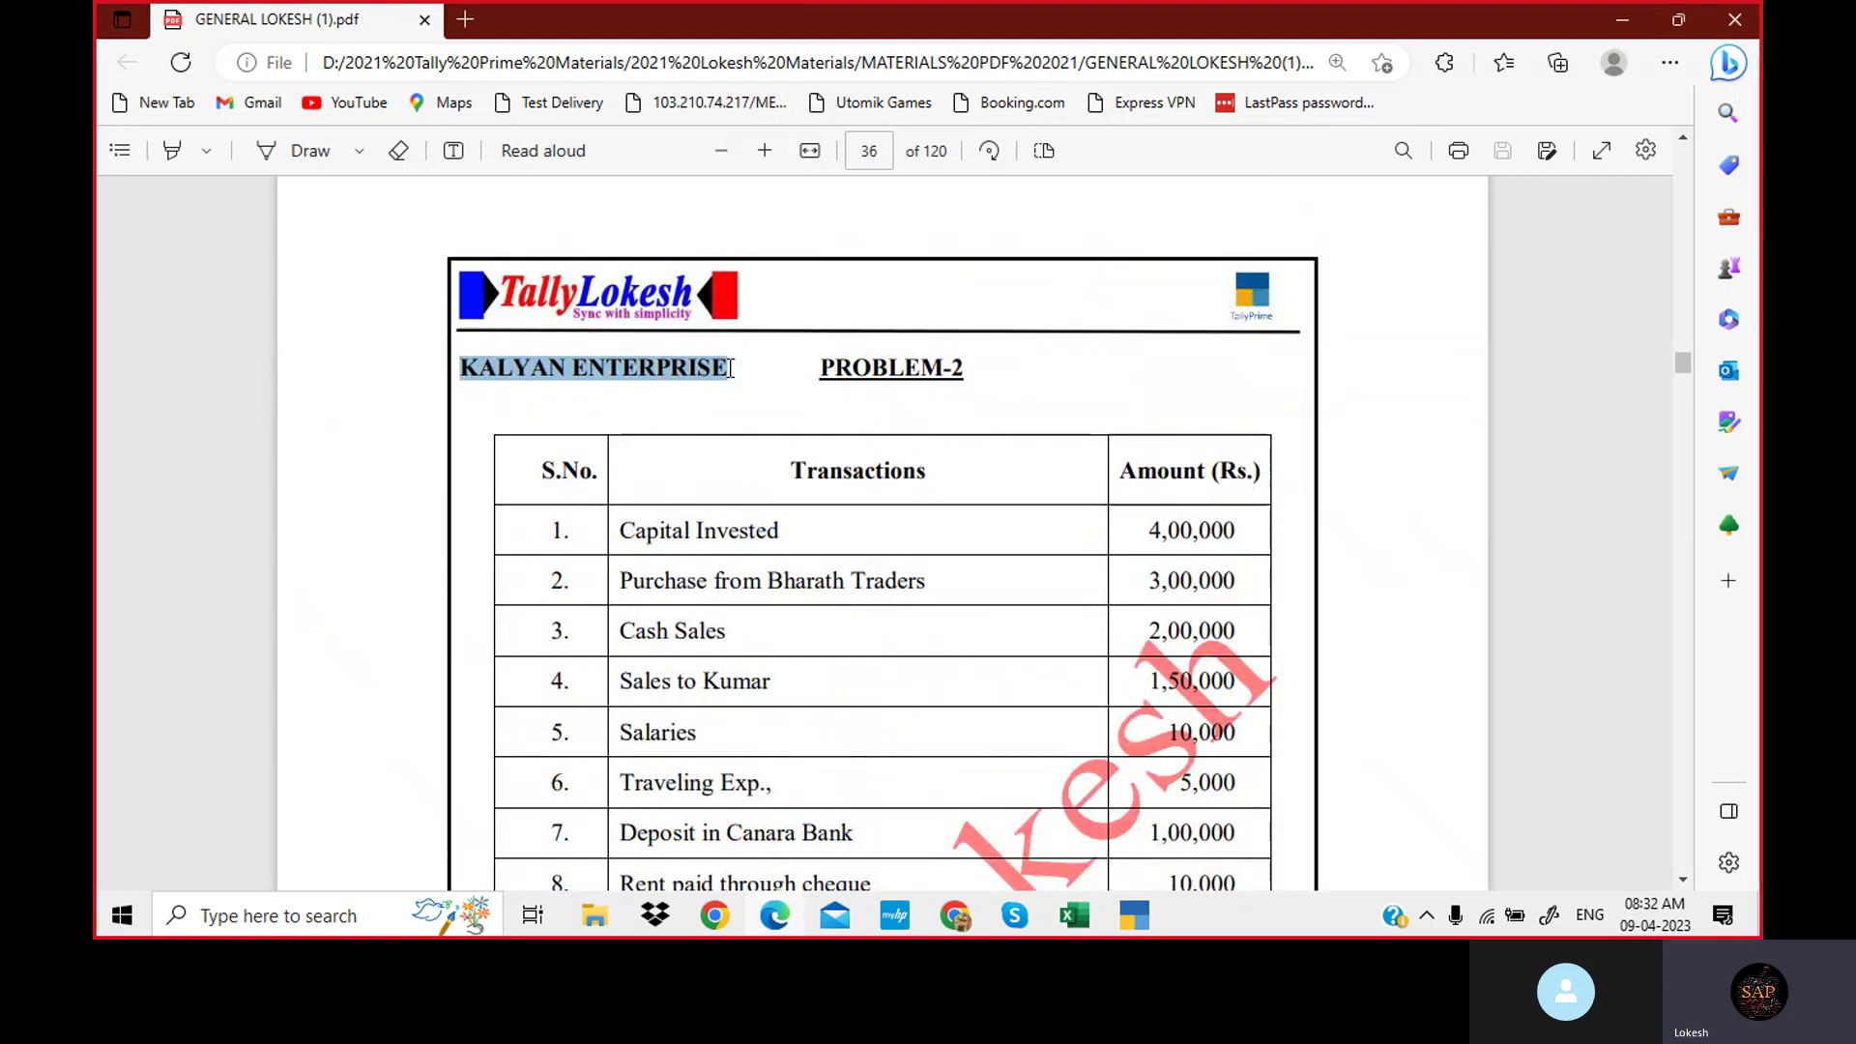
left_click(1135, 913)
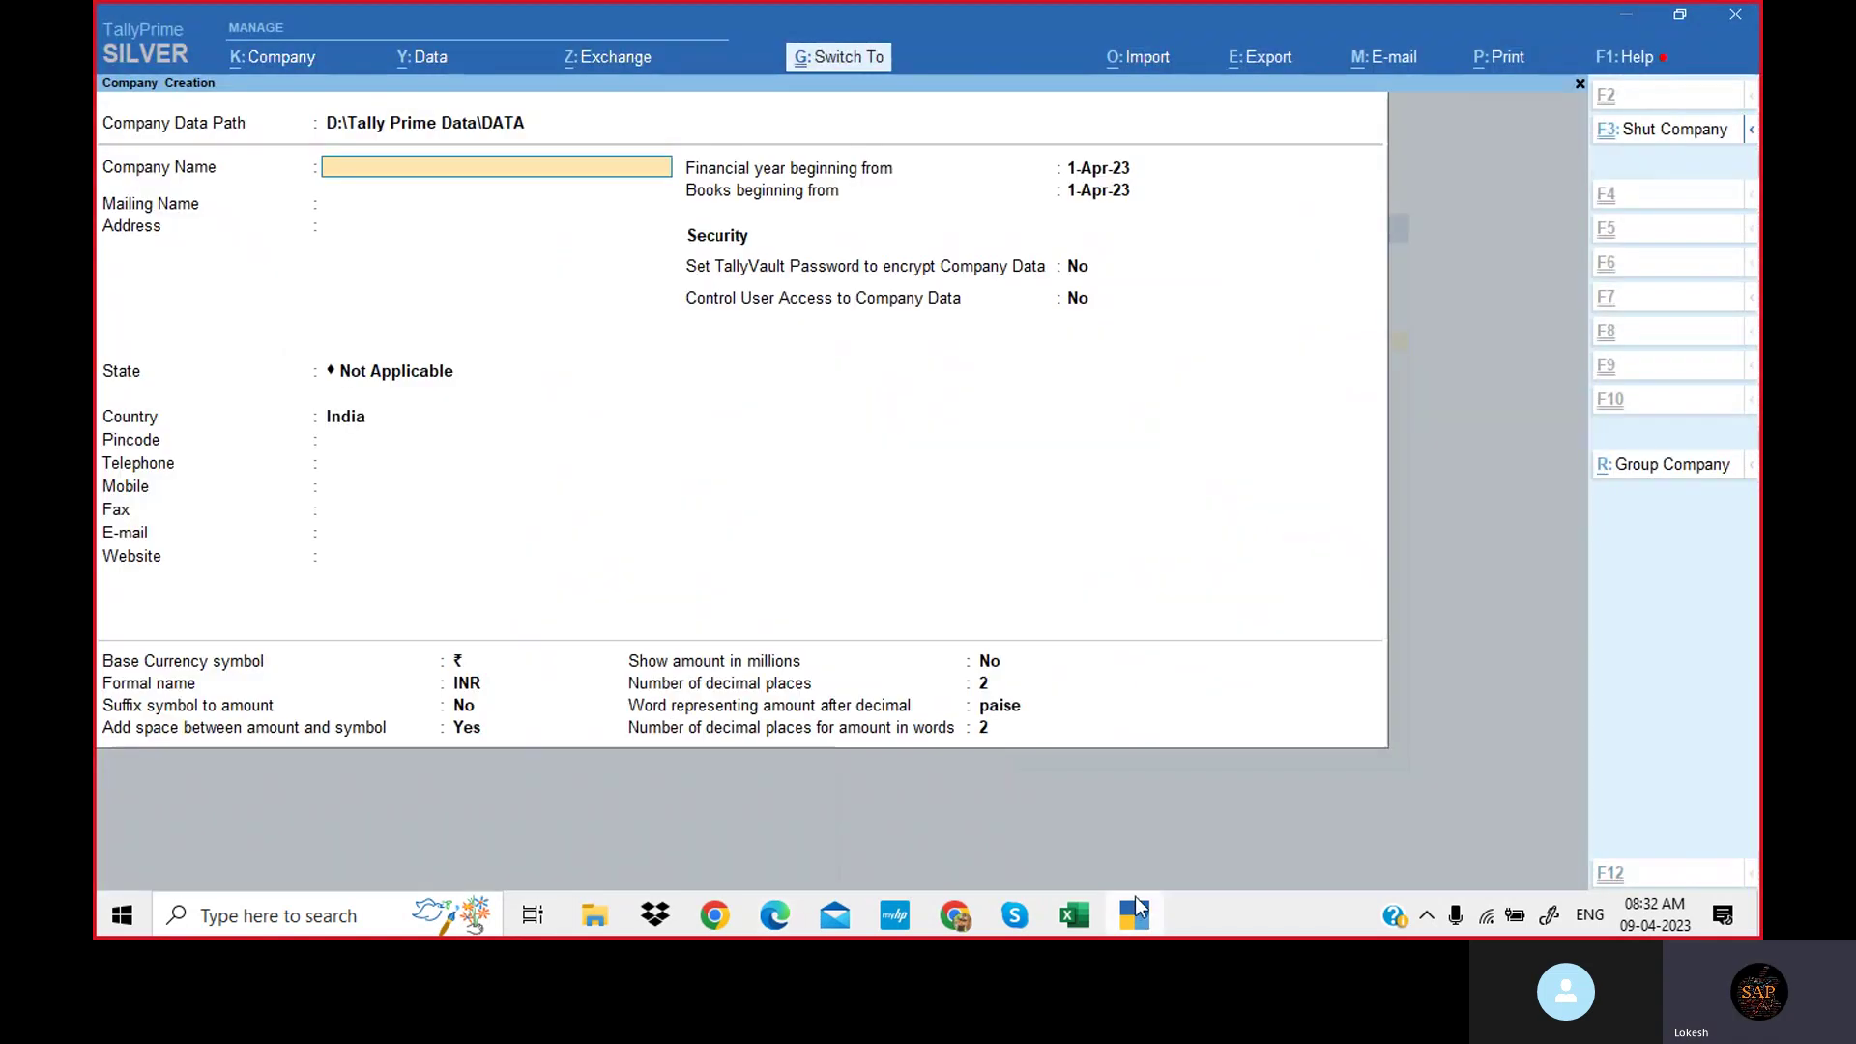
key("ctrl+alt+v")
Set the company's state to Andhra Pradesh and accept the company details.
key("Return")
key("Return")
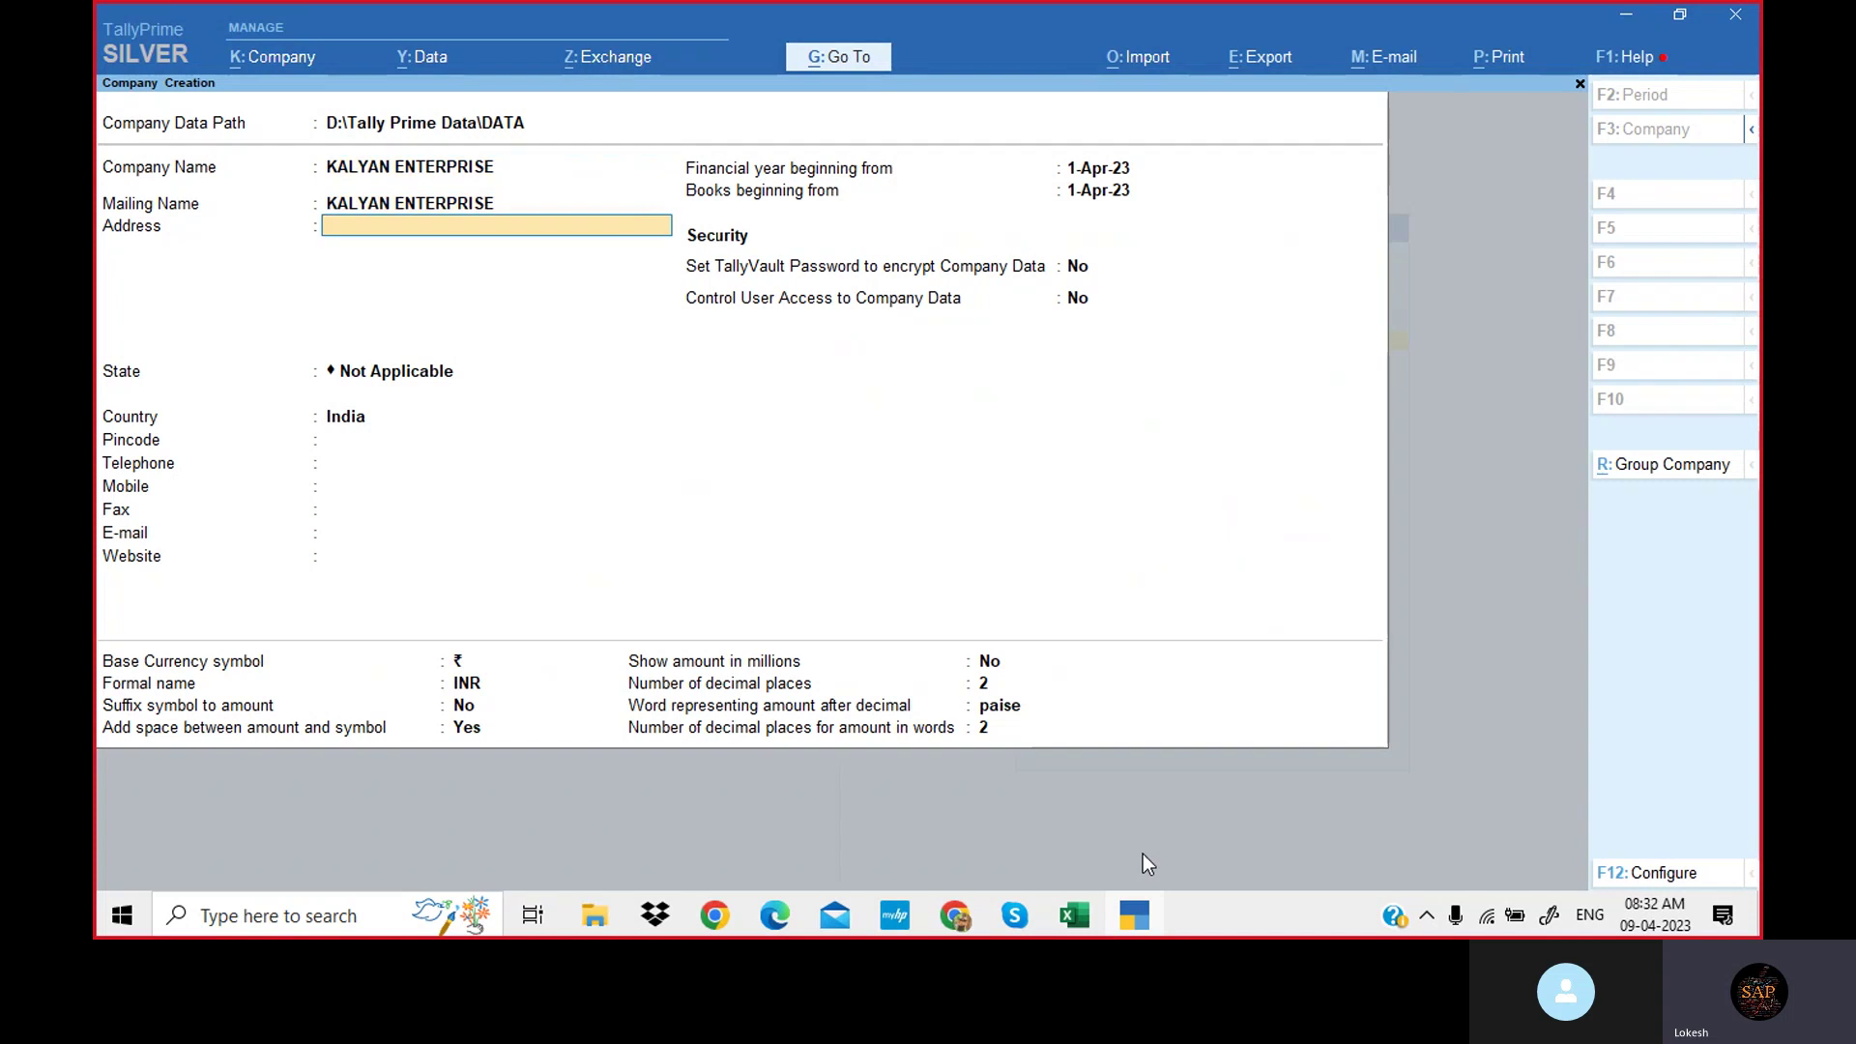
key("Return")
key("Down")
key("Down")
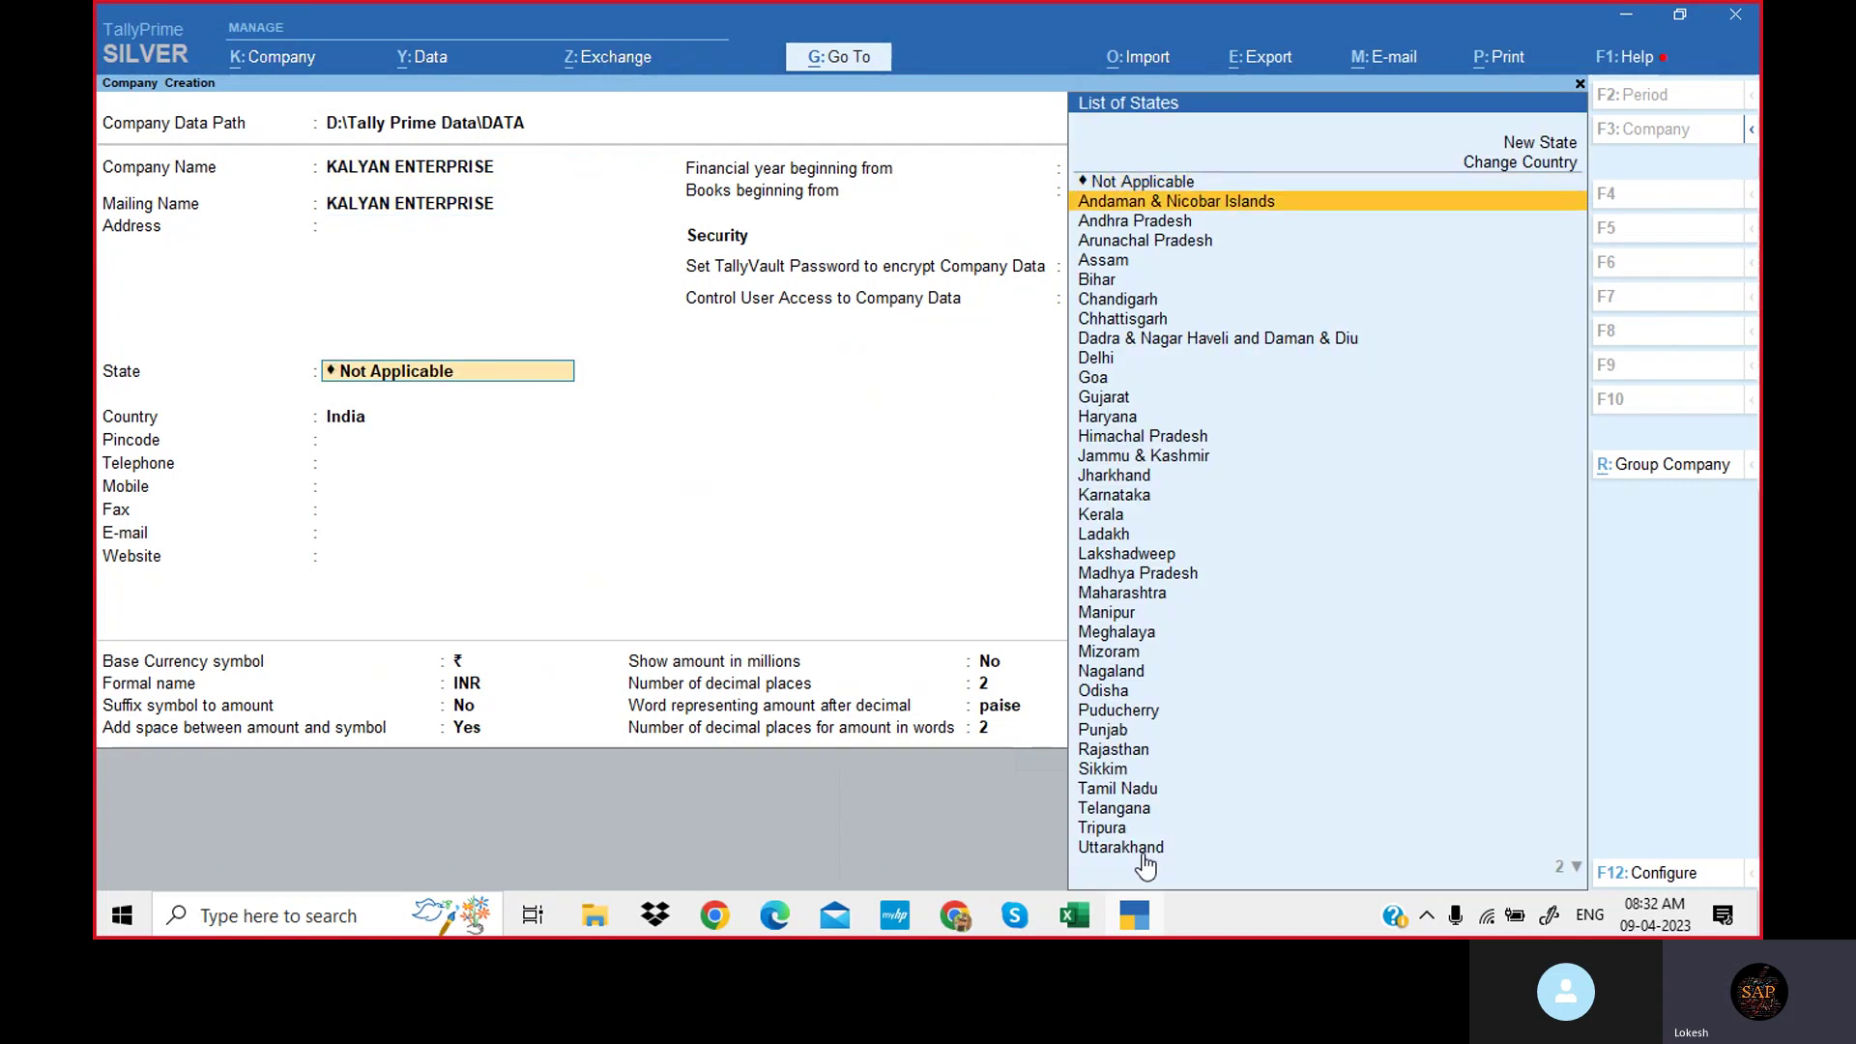
key("Return")
key("Return")
key("Return")
key("Return")
key("Return")
key("Return")
key("Return")
key("Return")
key("Return")
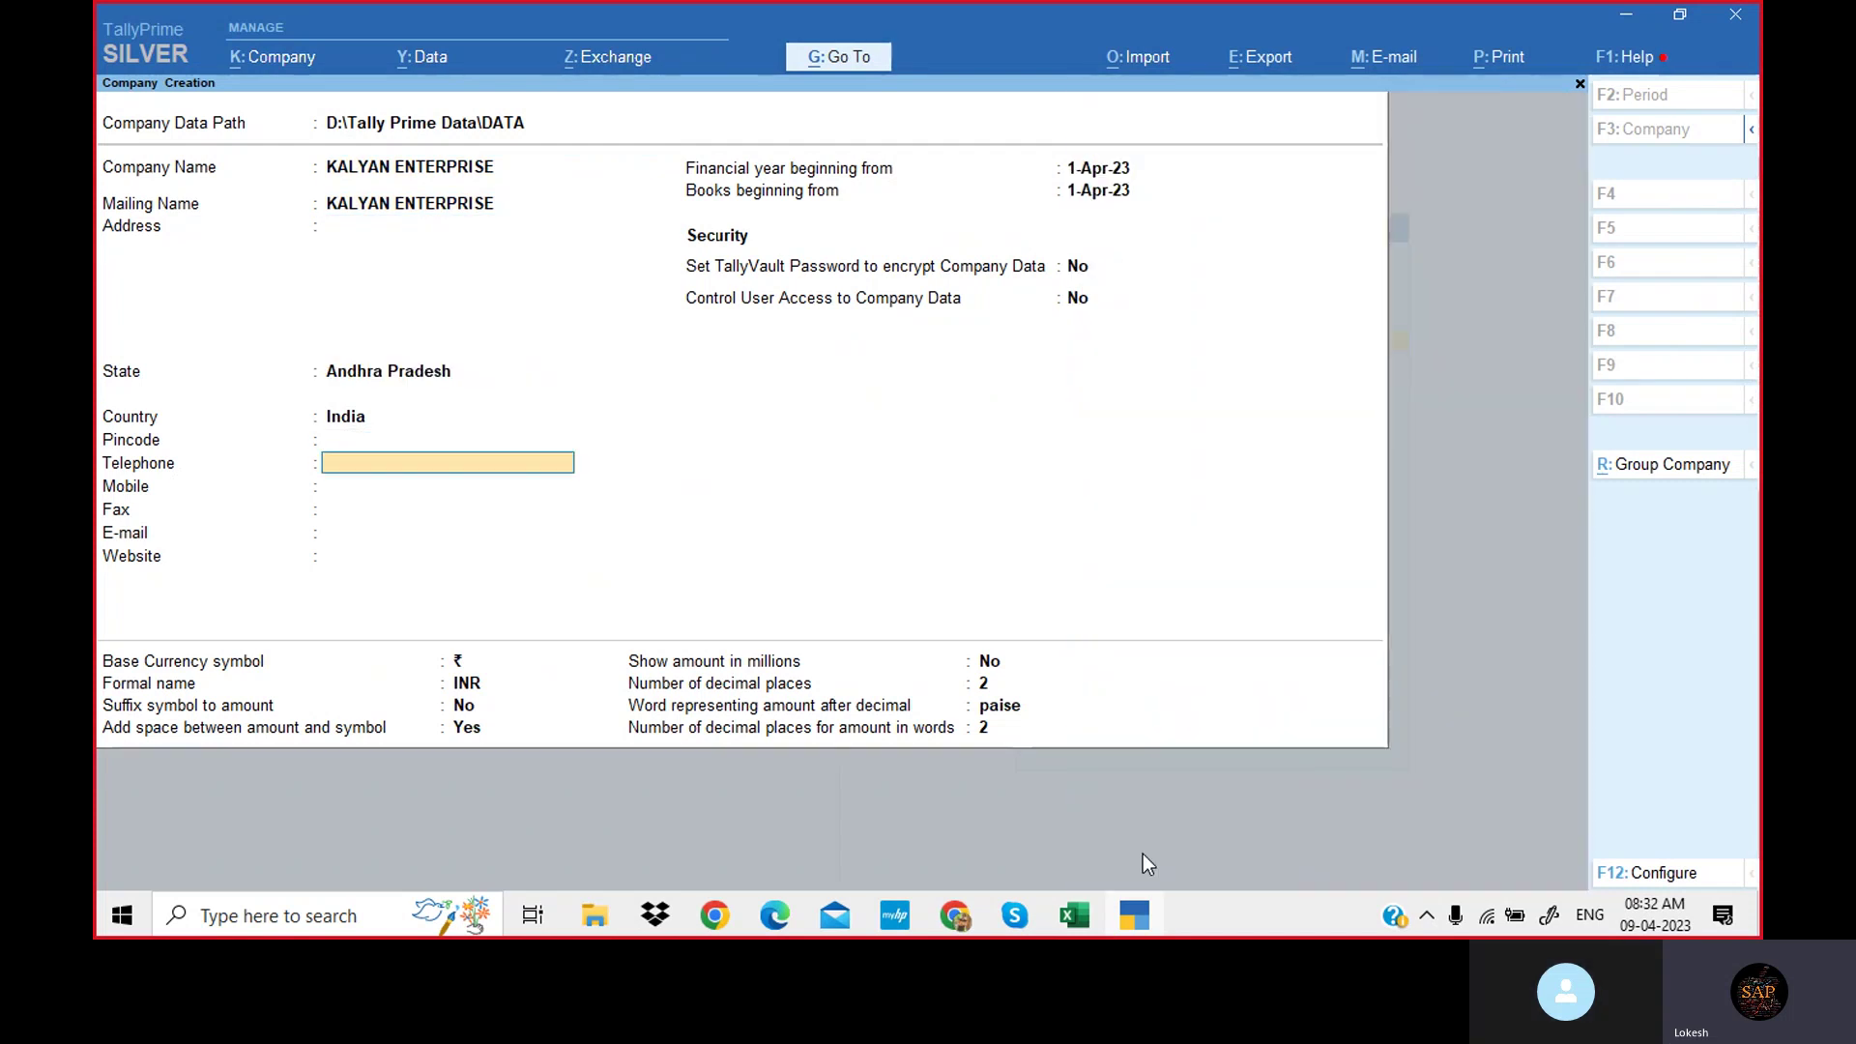
key("Return")
key("Return")
key("Return")
key("Return")
key("Return")
key("Return")
key("Return")
key("Return")
key("Return")
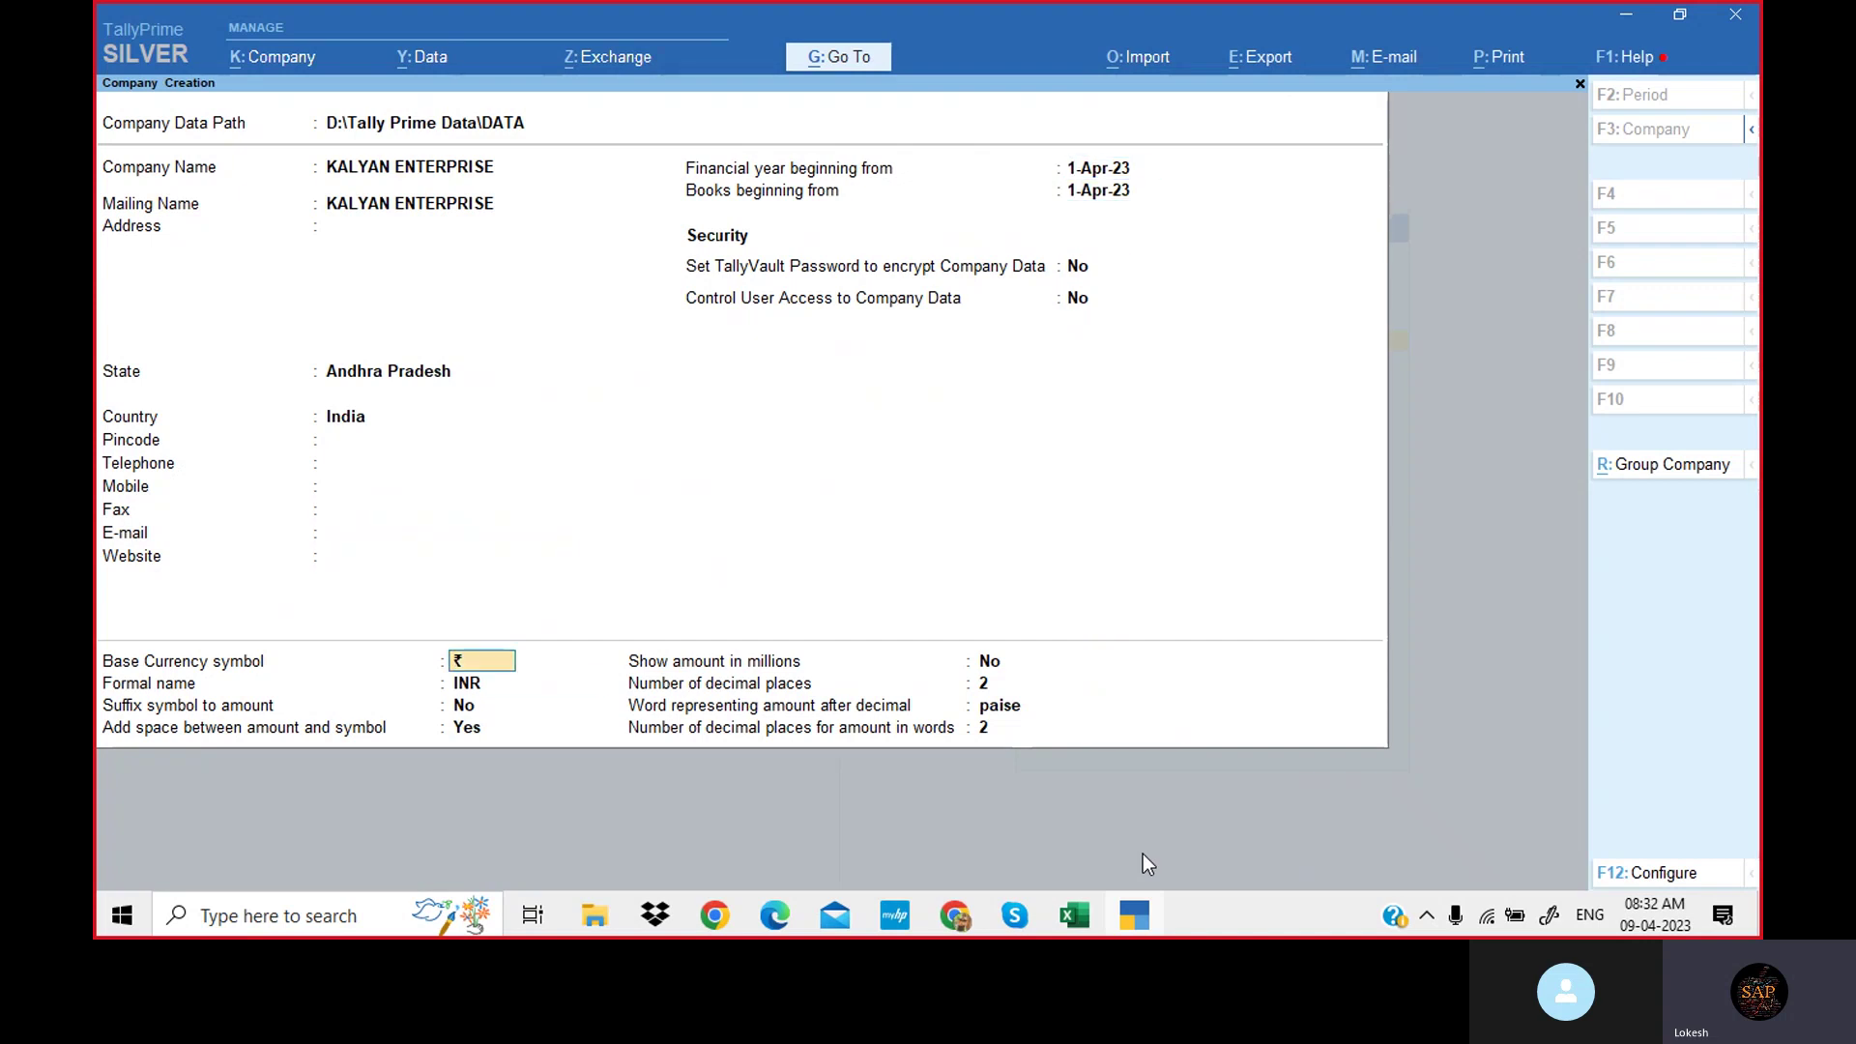
key("Return")
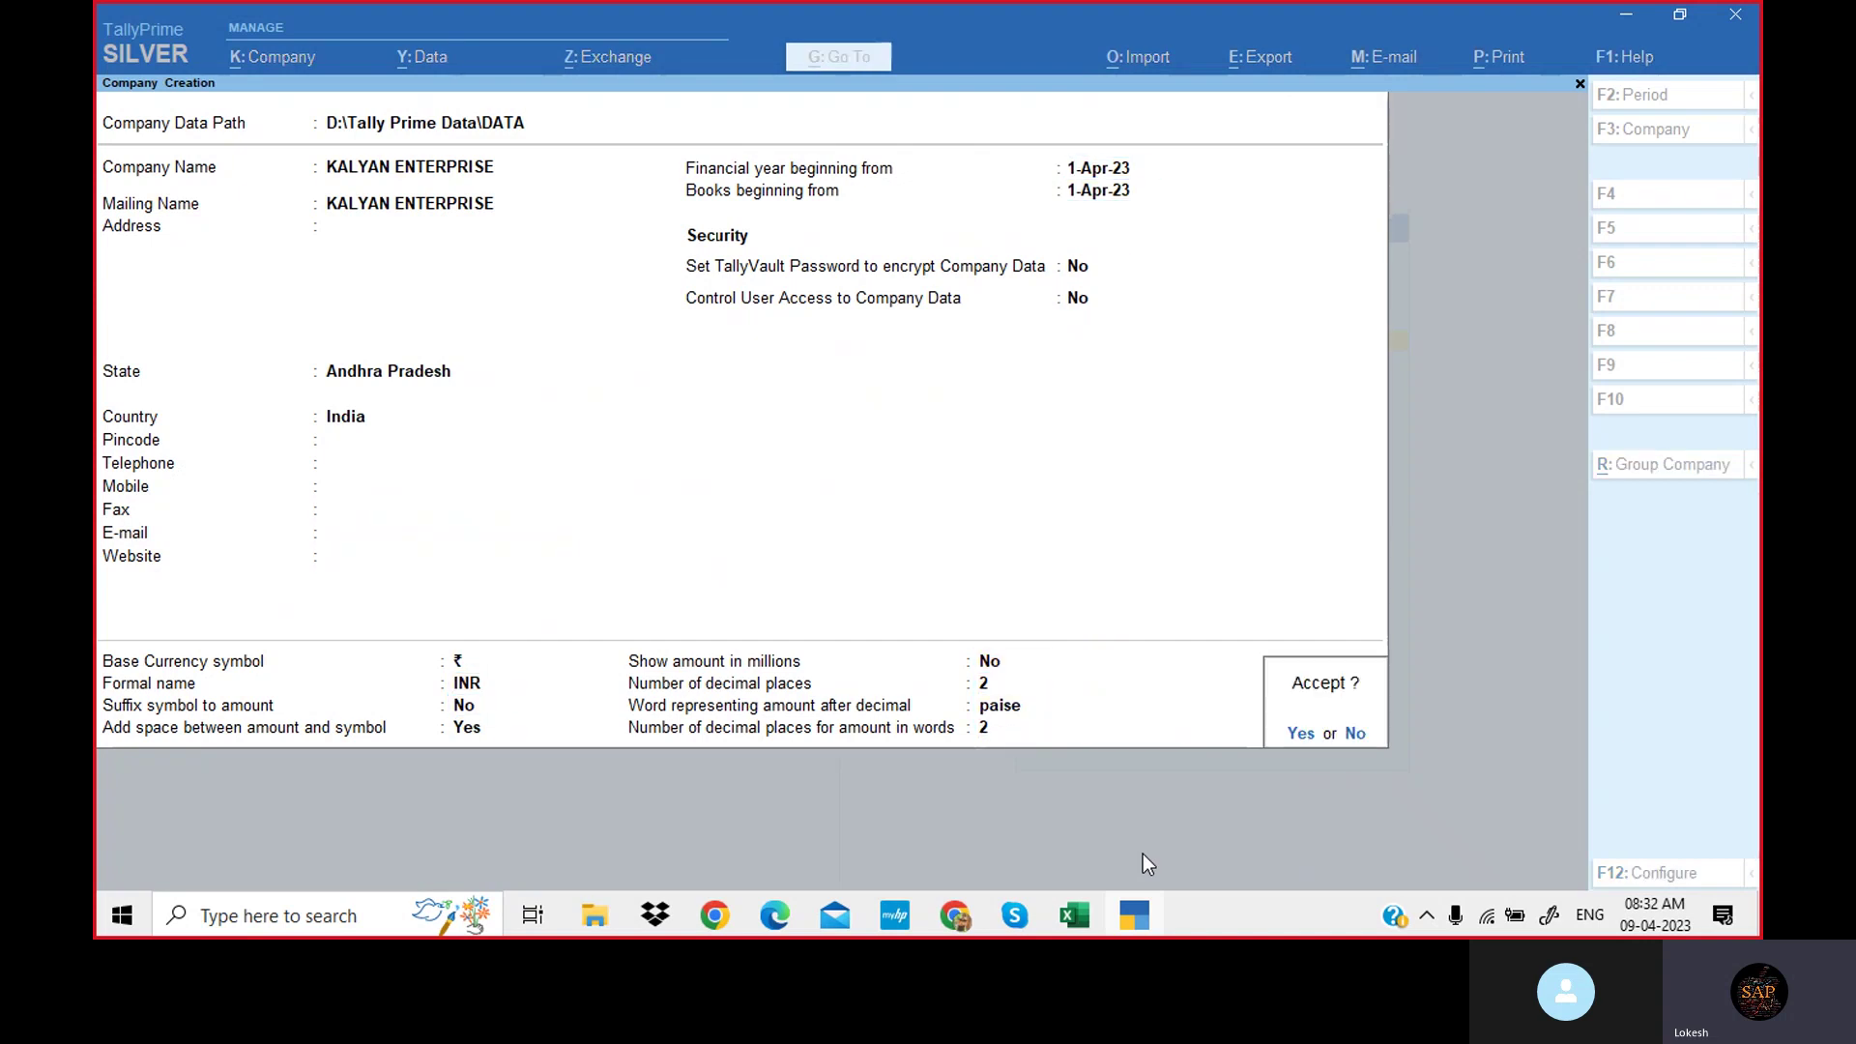
key("Return")
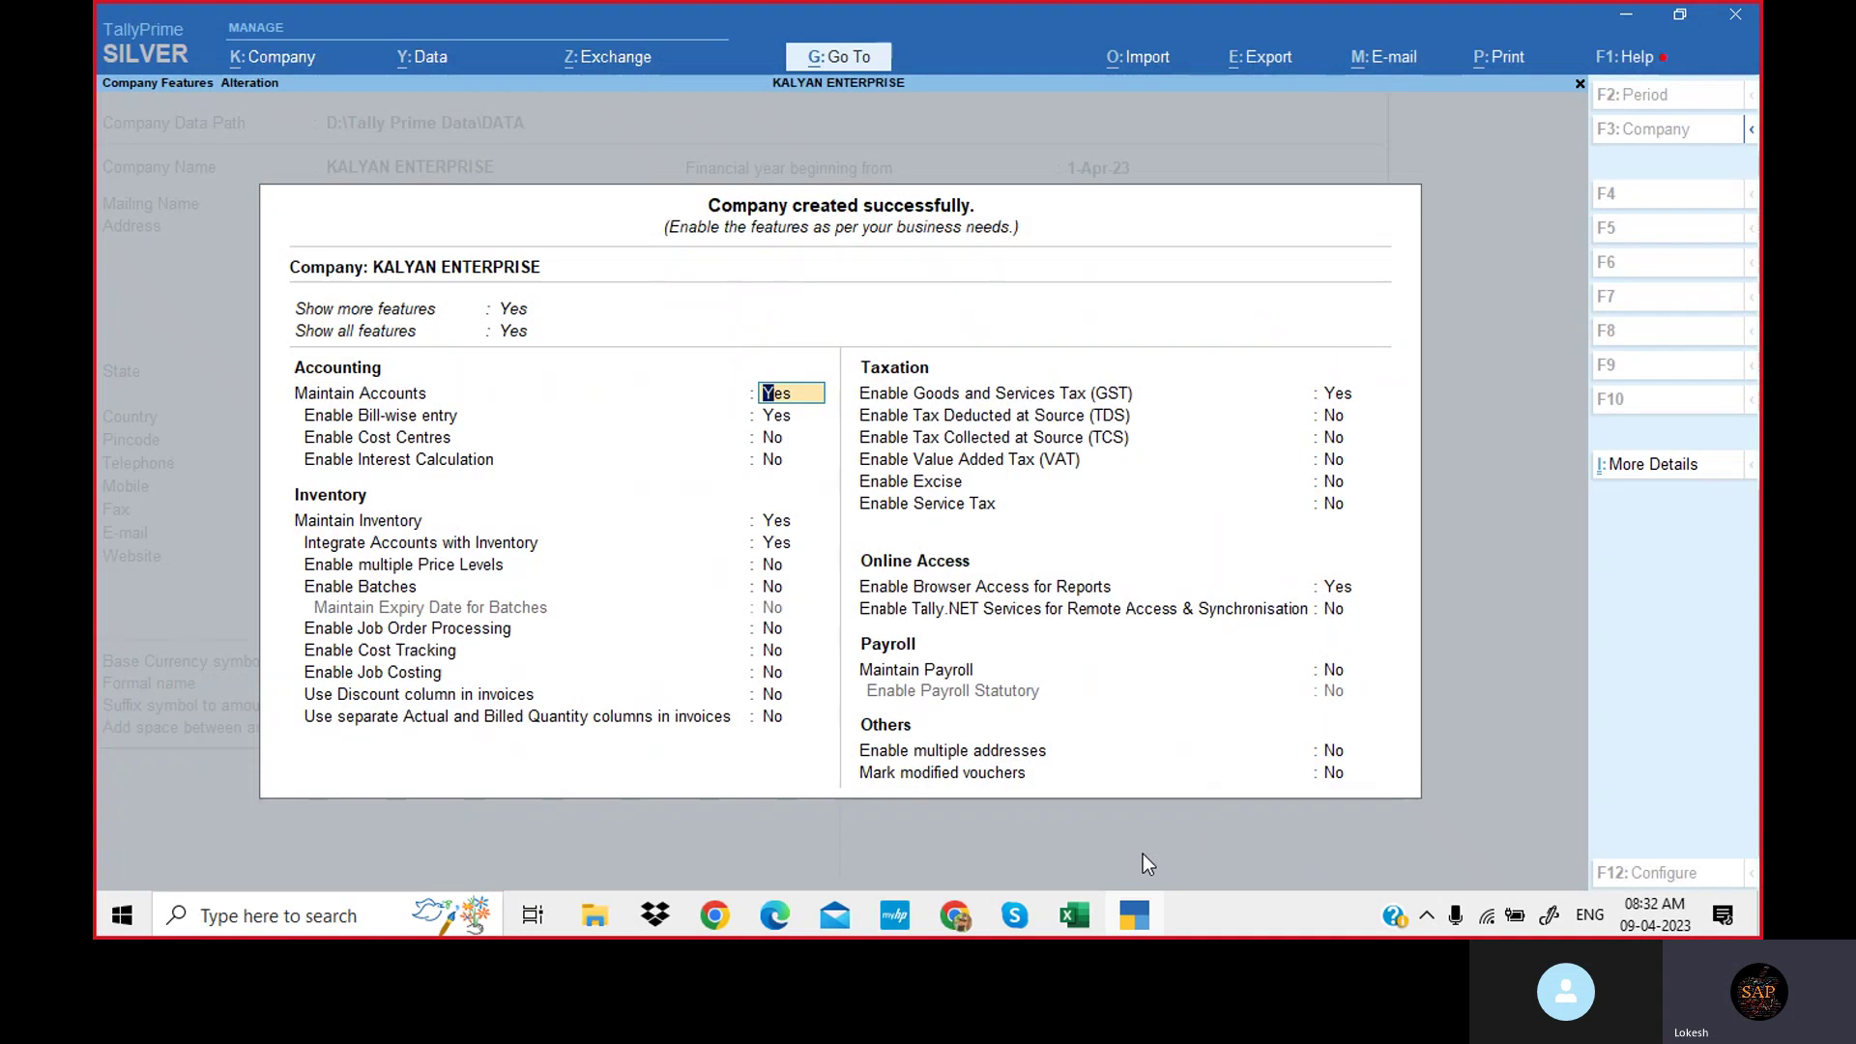
Keep accounts on but set bill-wise, inventory, GST and browser access to No.
key("Return")
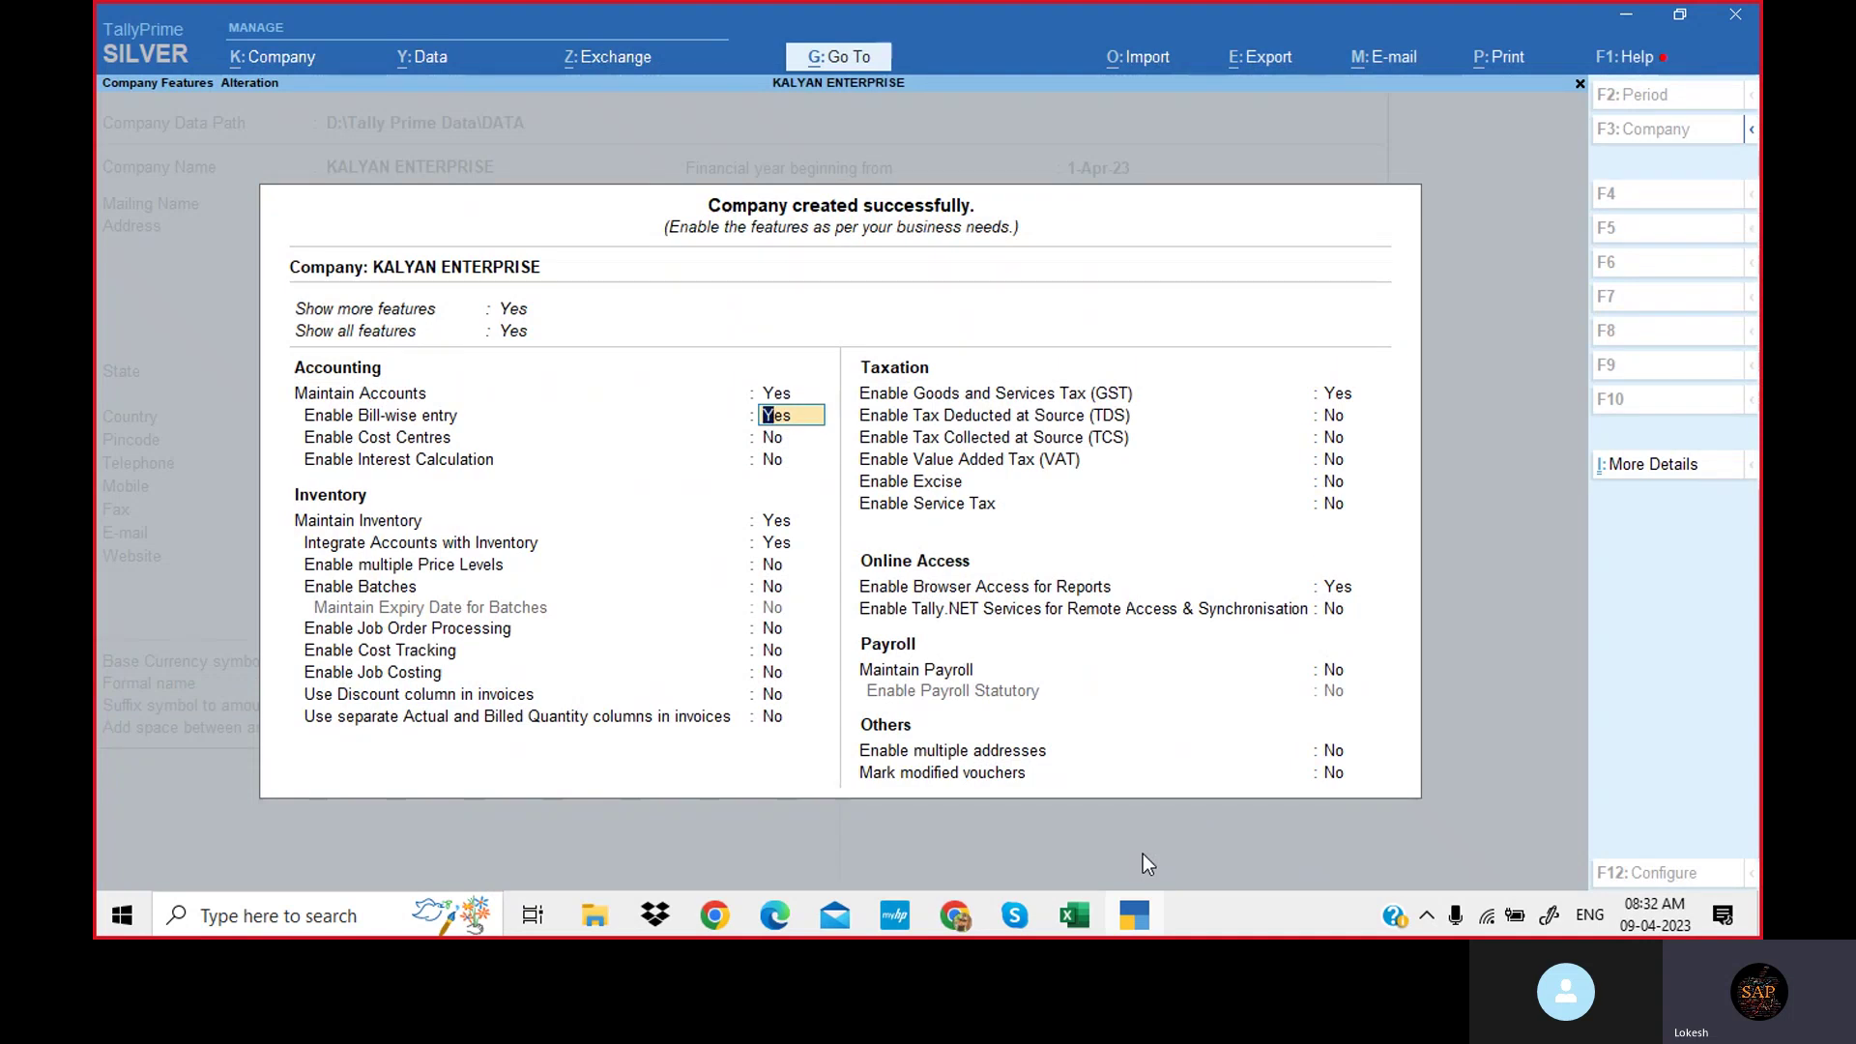
key("n")
key("Return")
key("Return")
key("n")
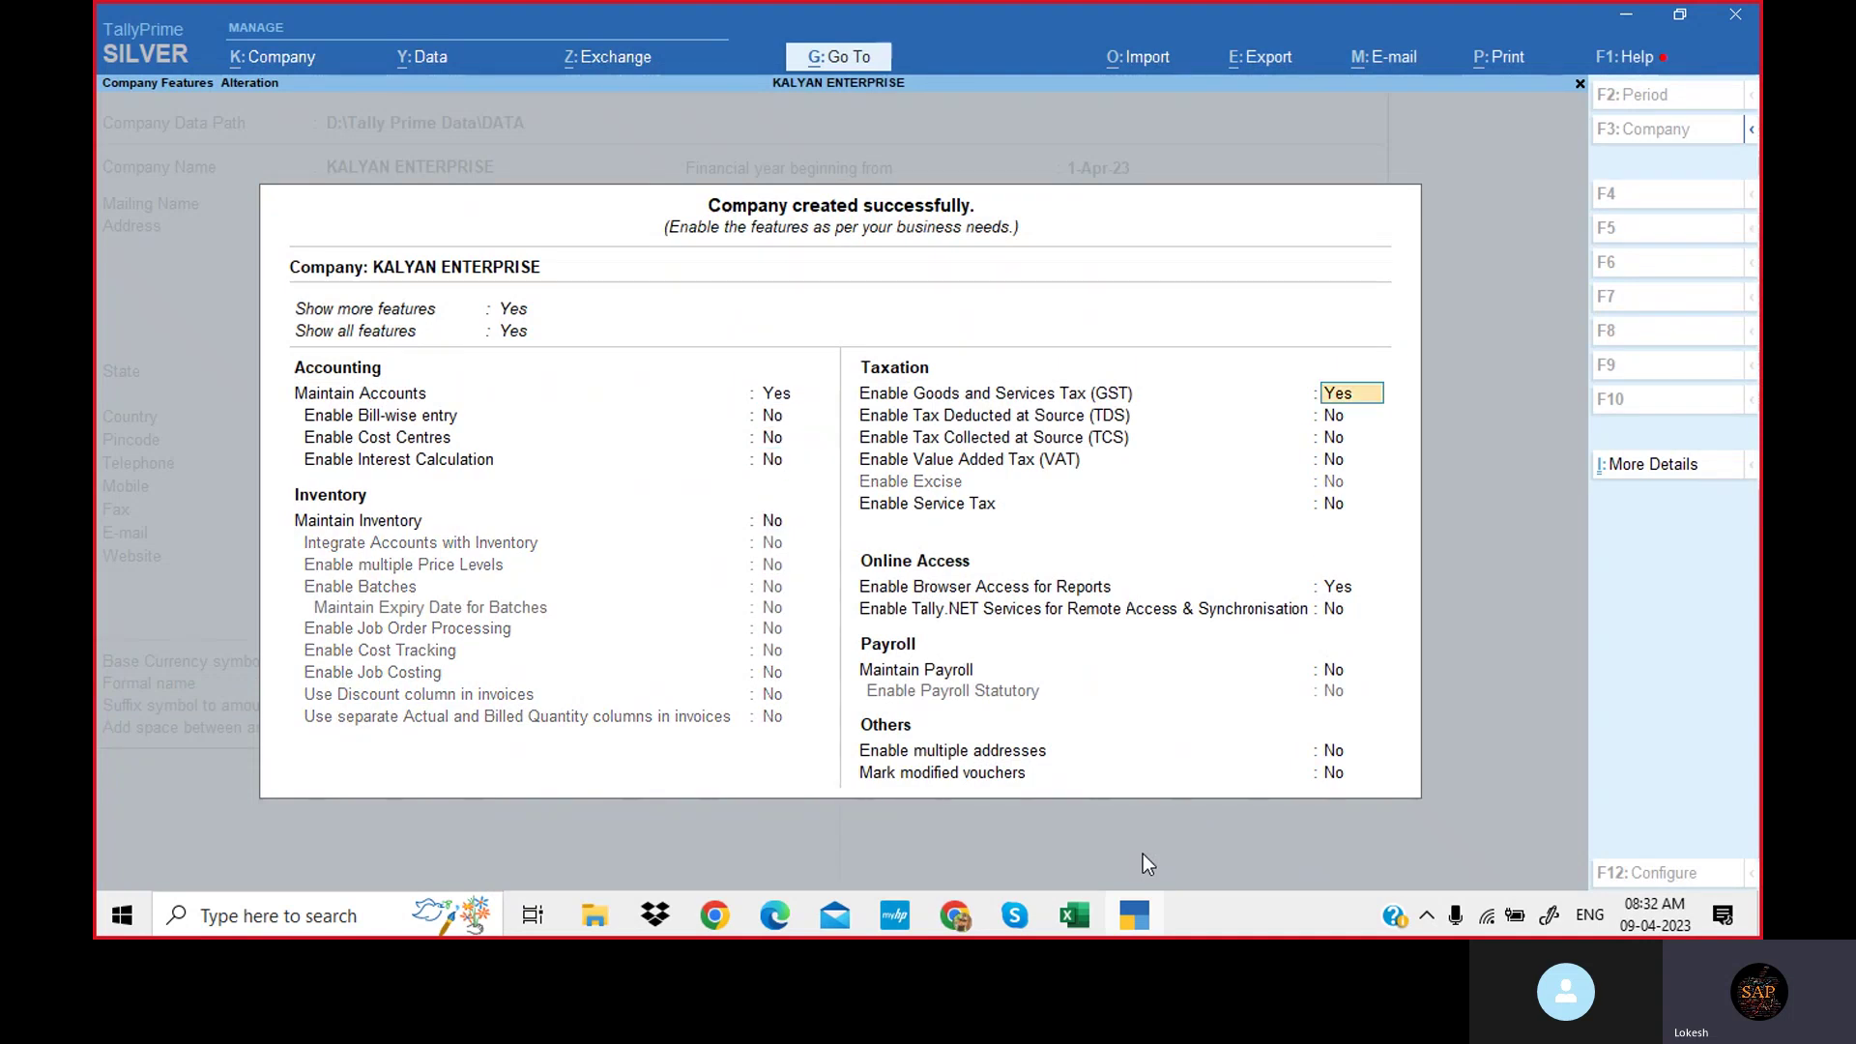
key("Return")
key("Return")
key("Return")
key("Return")
key("Return")
key("n")
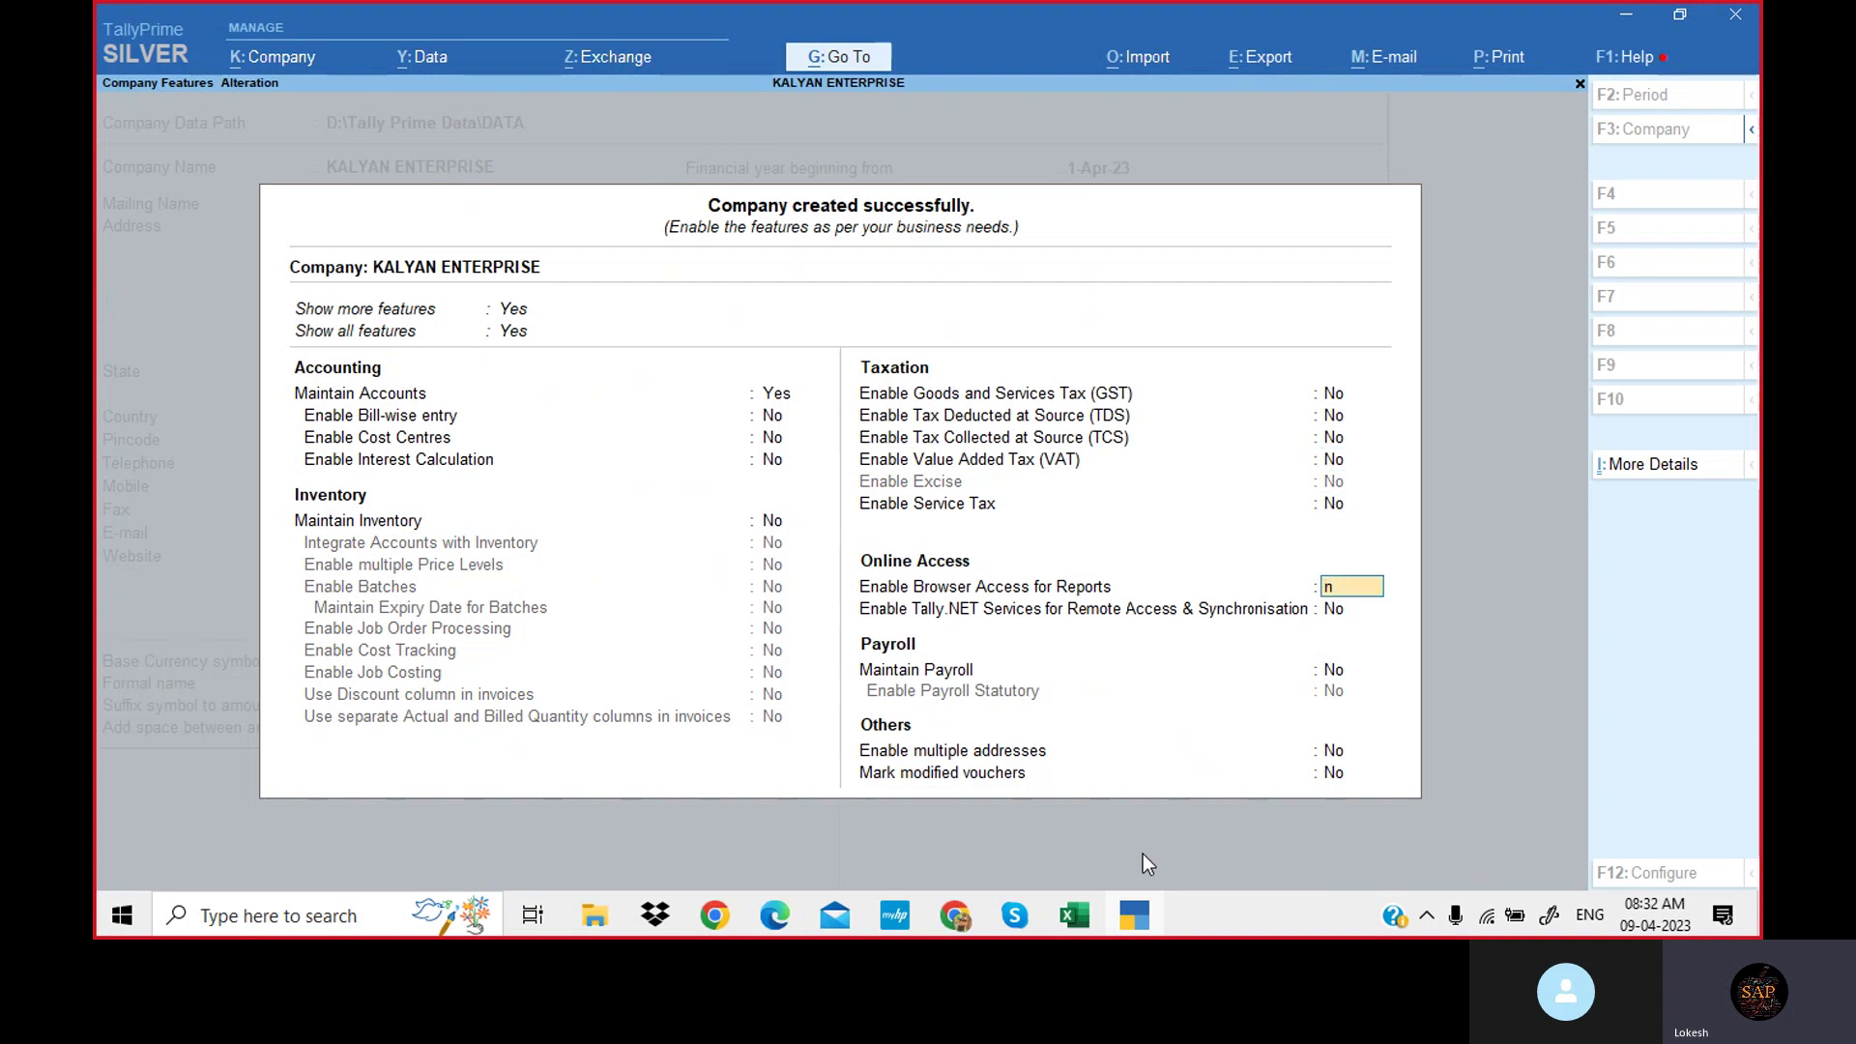
key("Return")
key("Return")
key("Return")
key("Return")
key("Return")
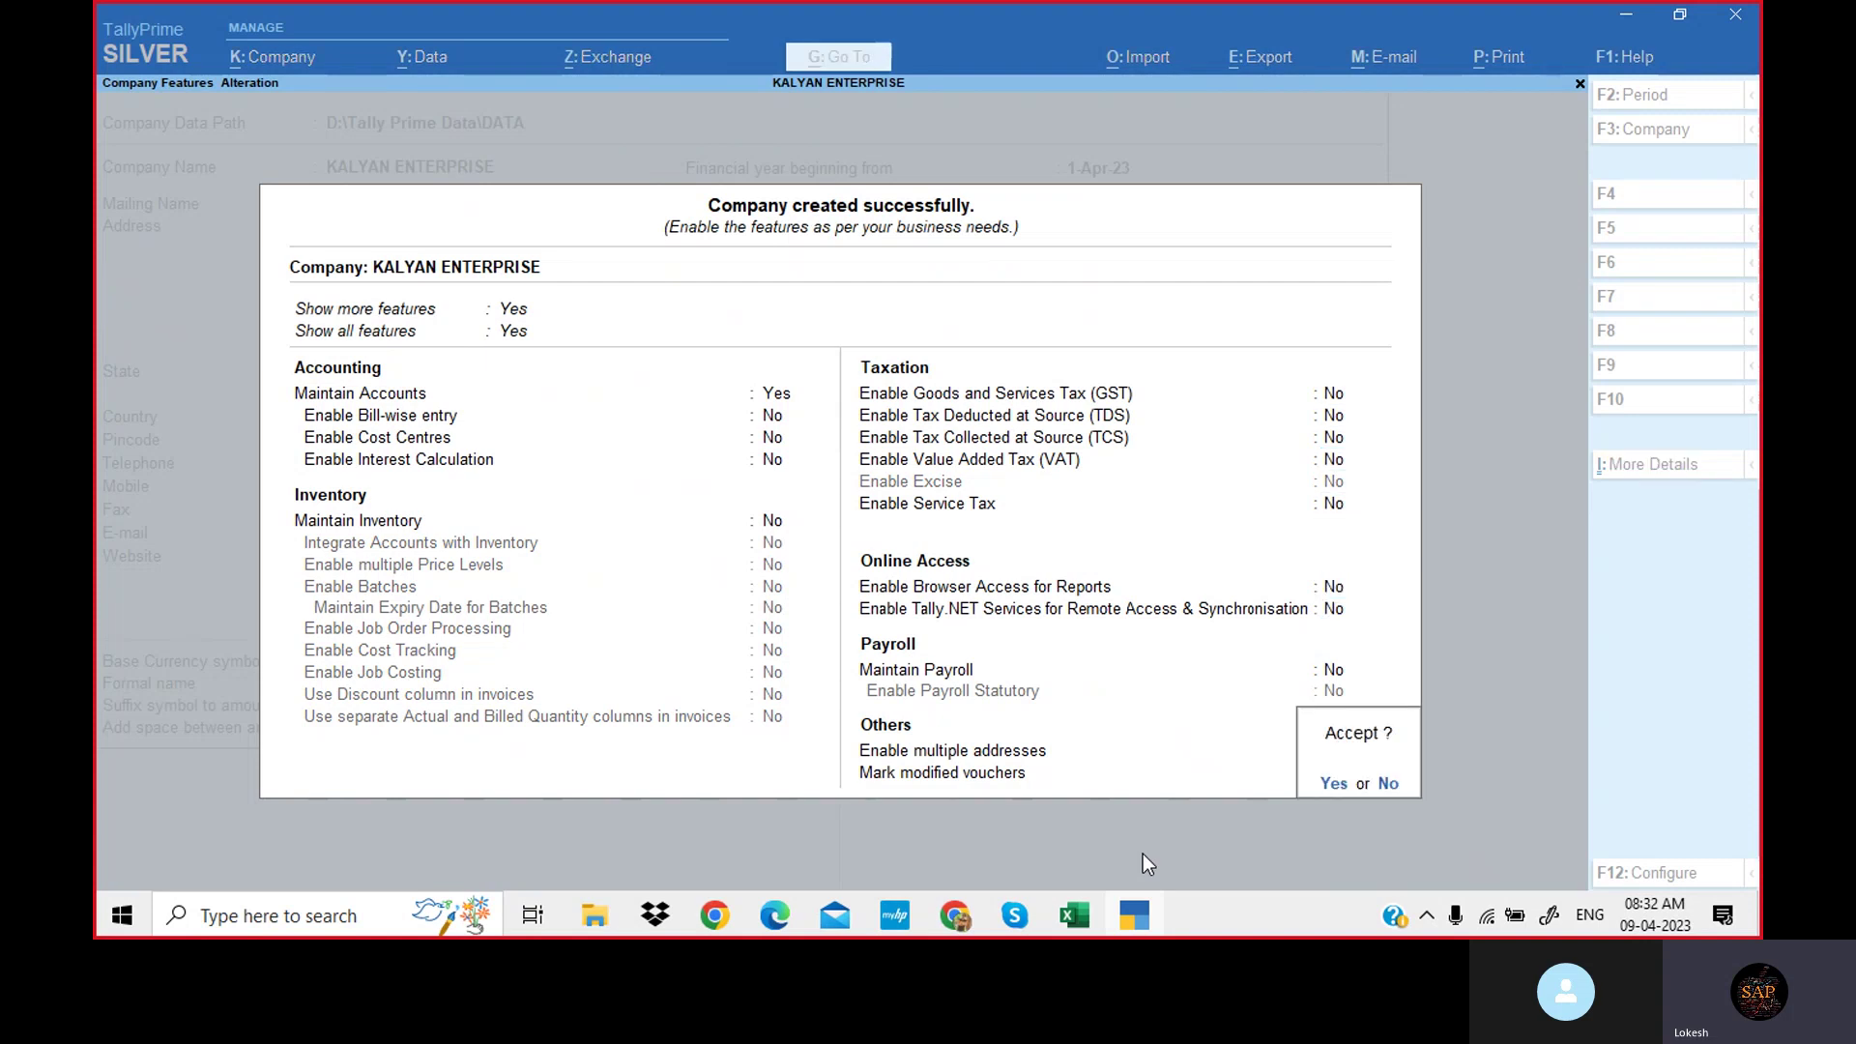
key("Return")
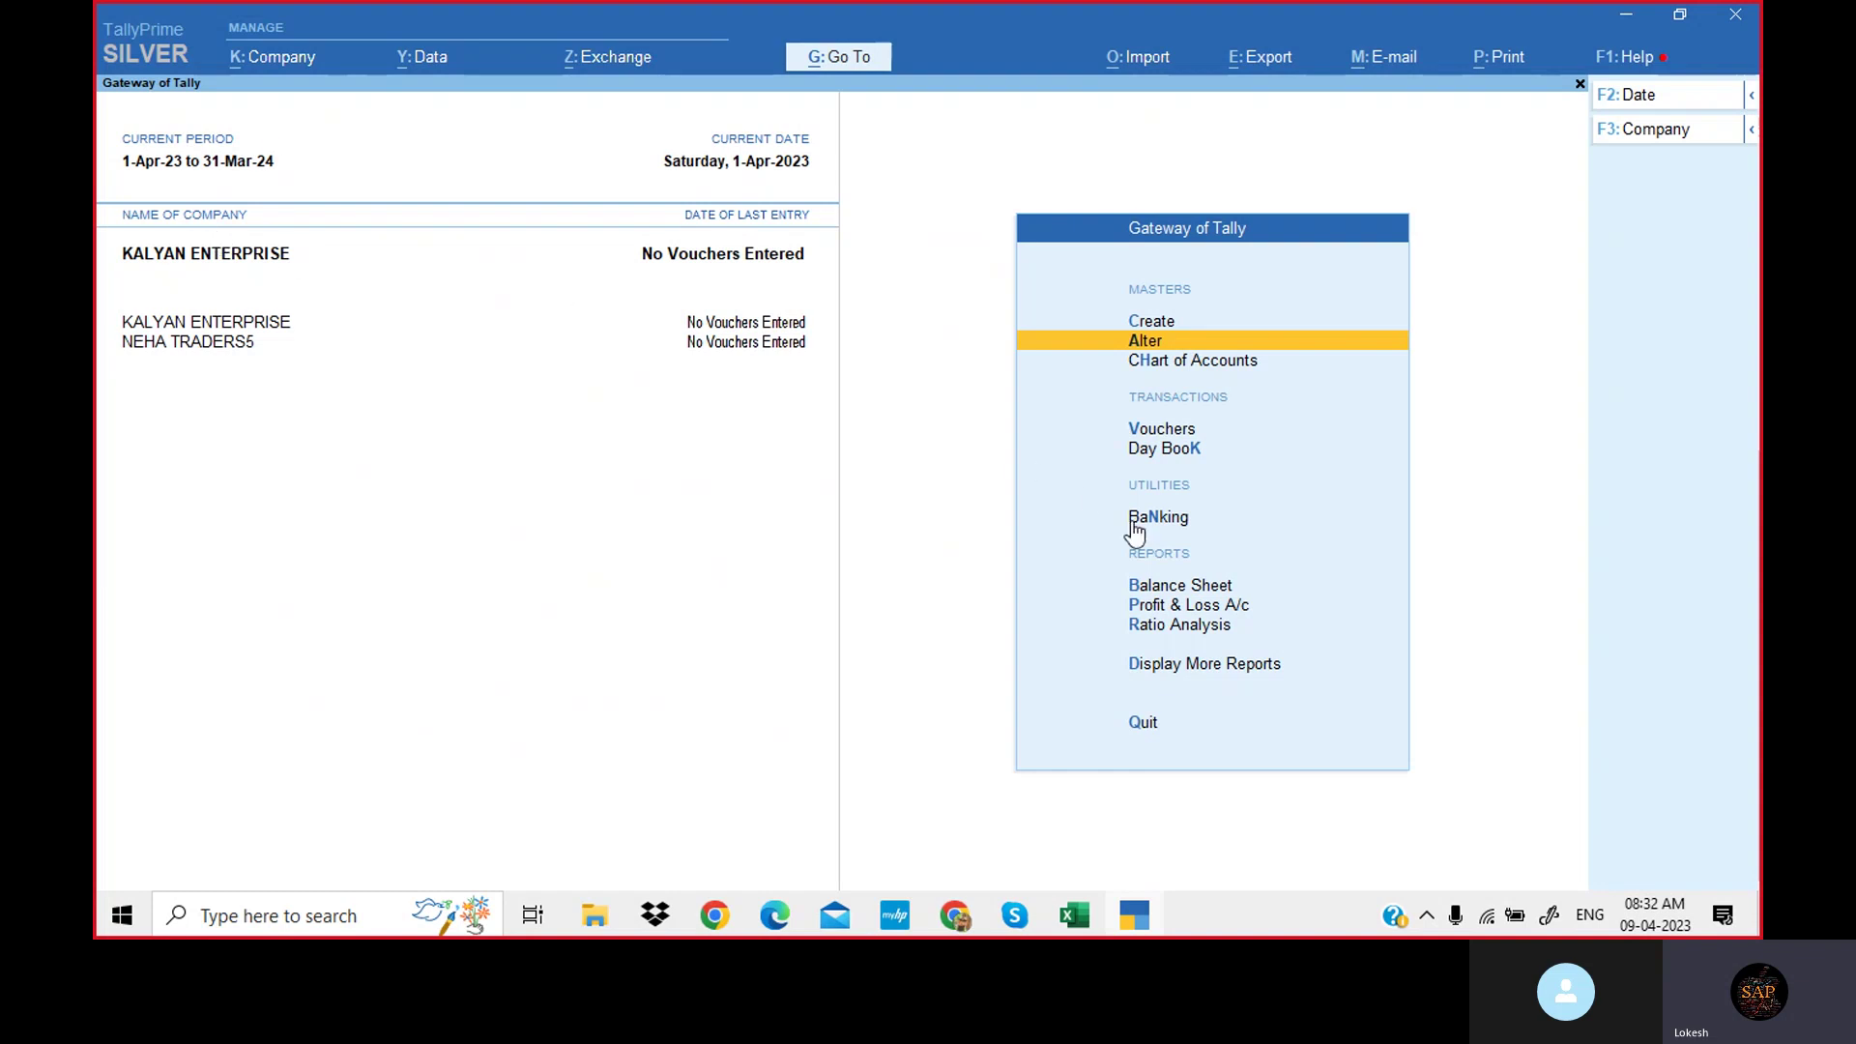
Review the existing groups, ledgers and voucher types (including inactive ones) under Alter.
key("Return")
key("Return")
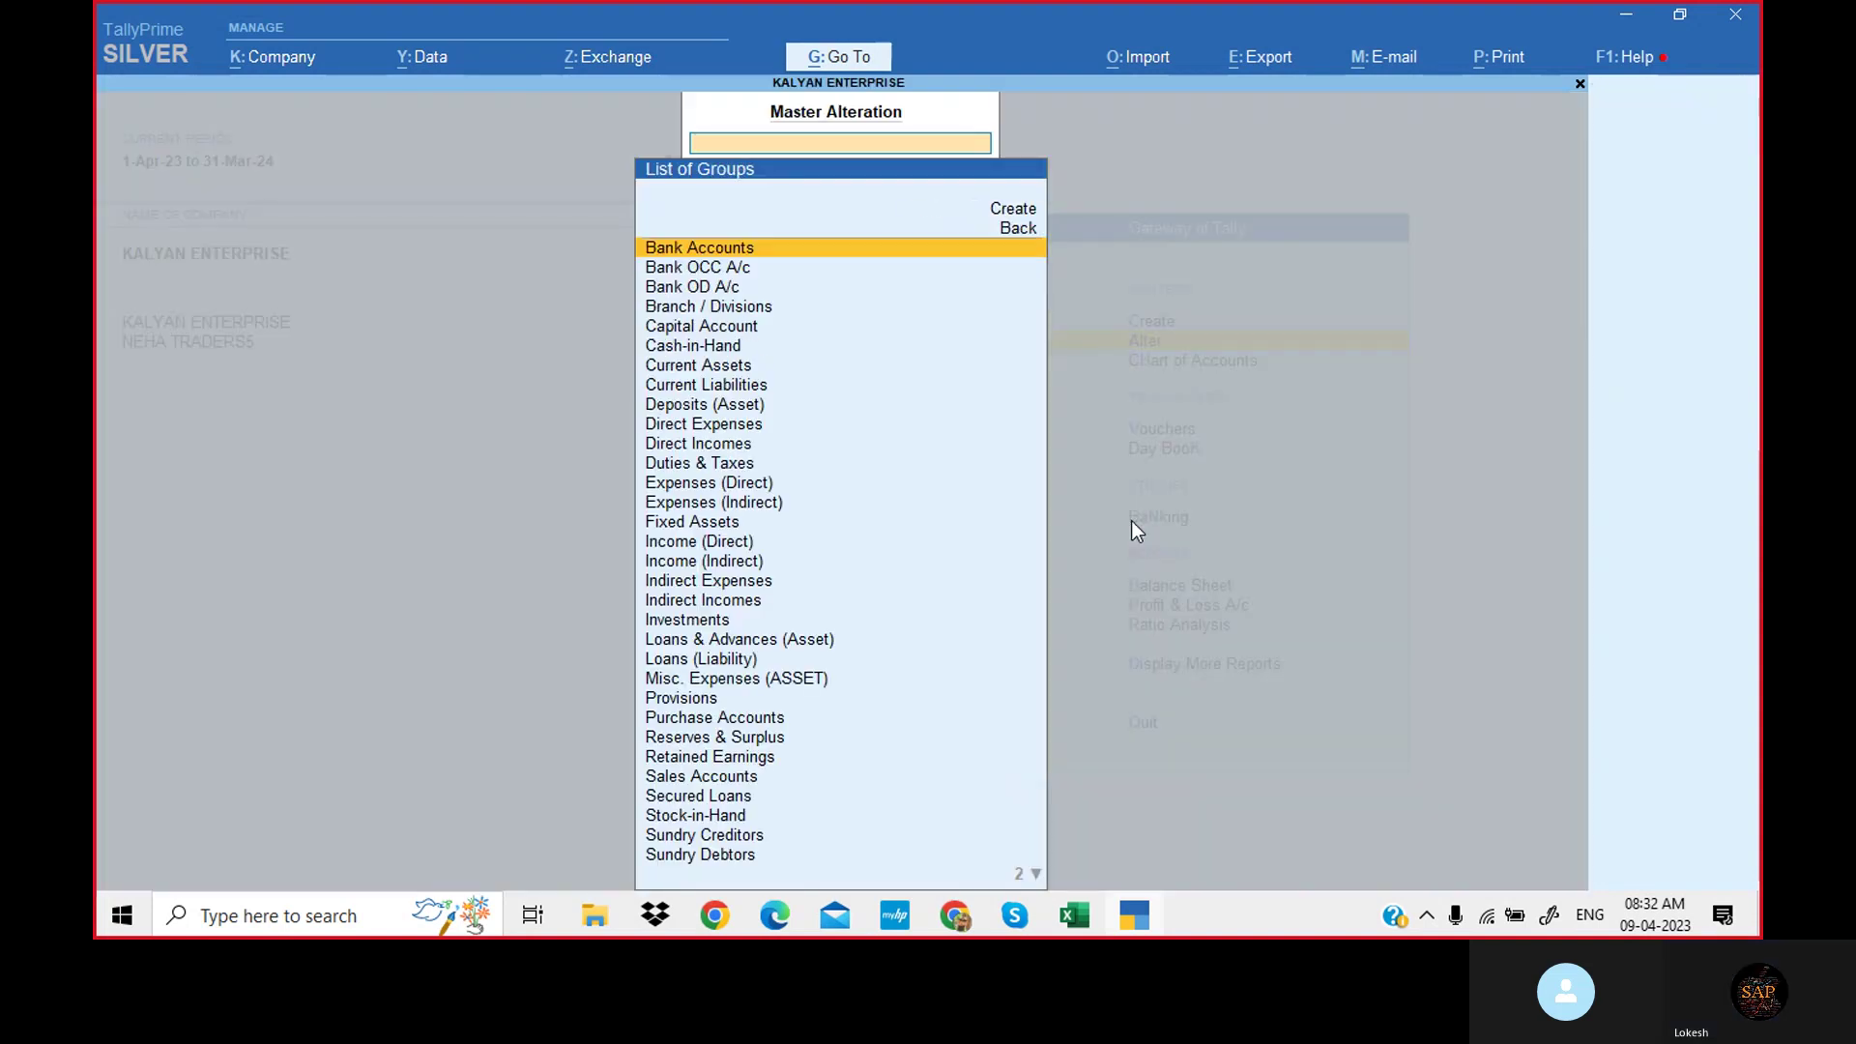
key("Escape")
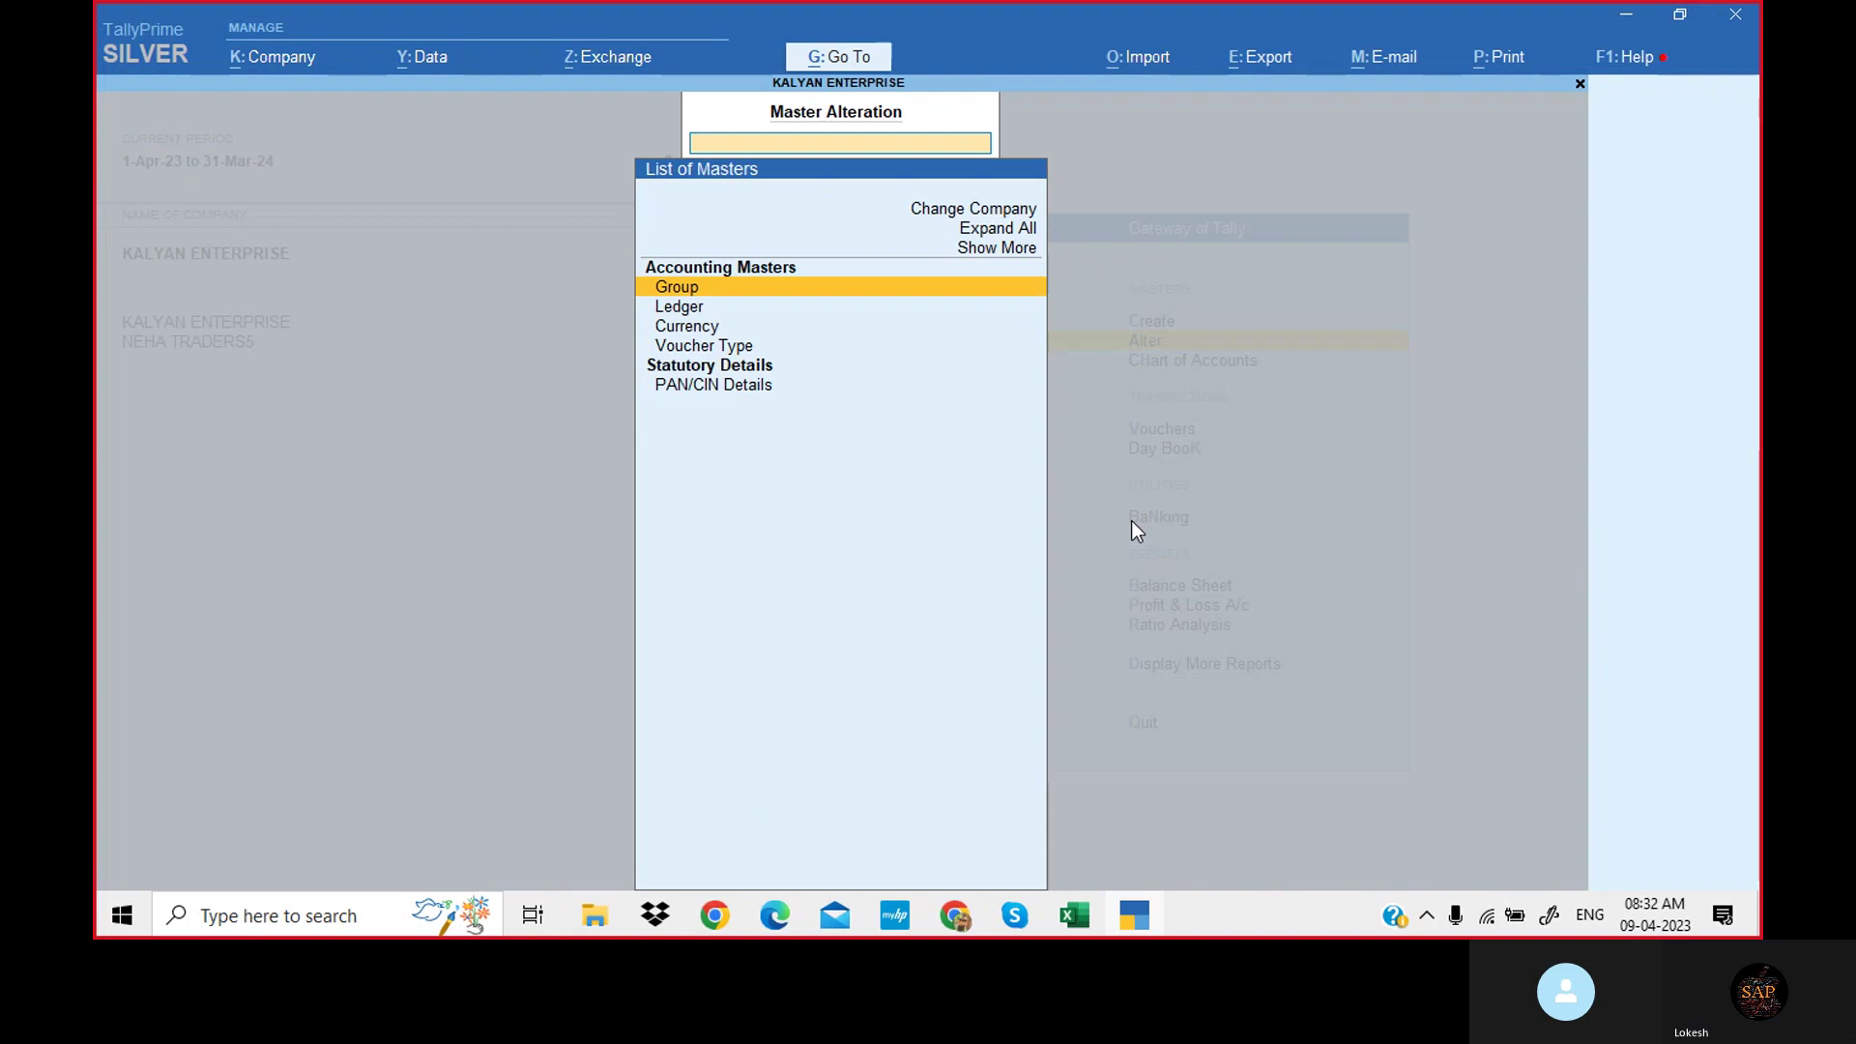
key("Down")
key("Return")
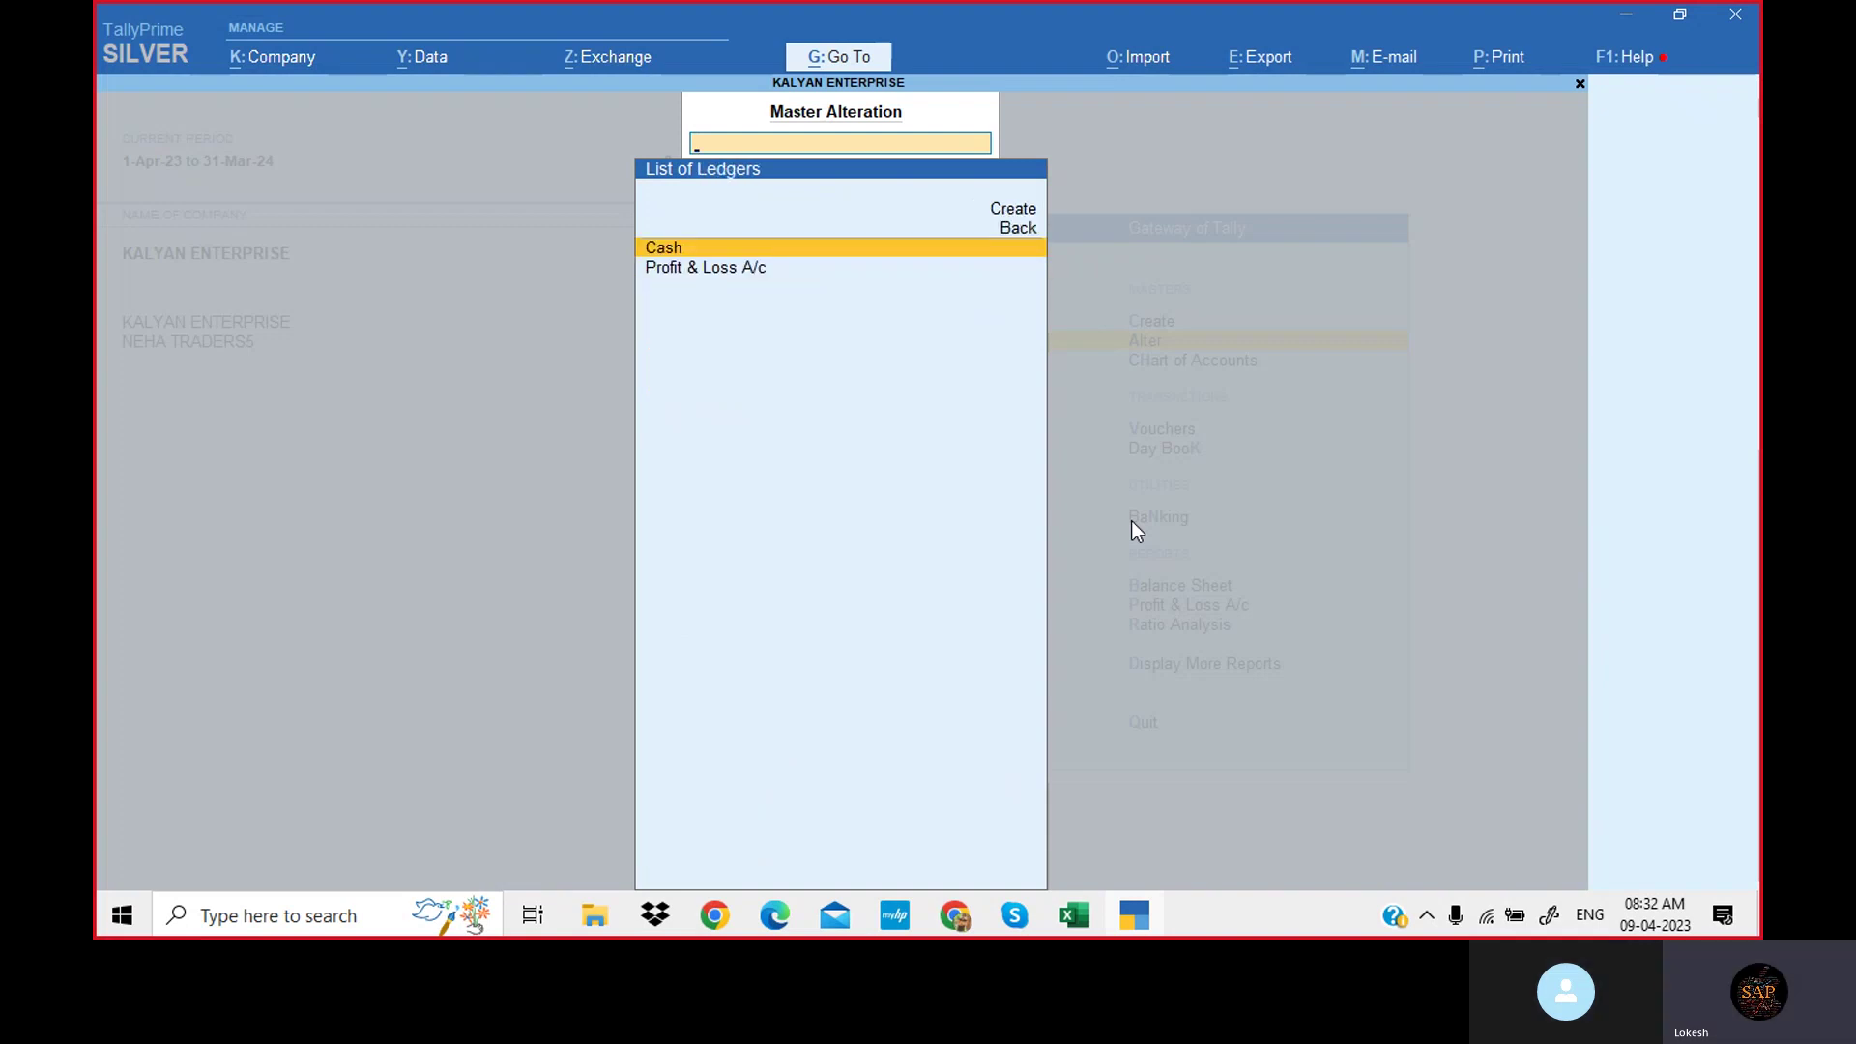
key("Escape")
key("Down")
key("Down")
key("Return")
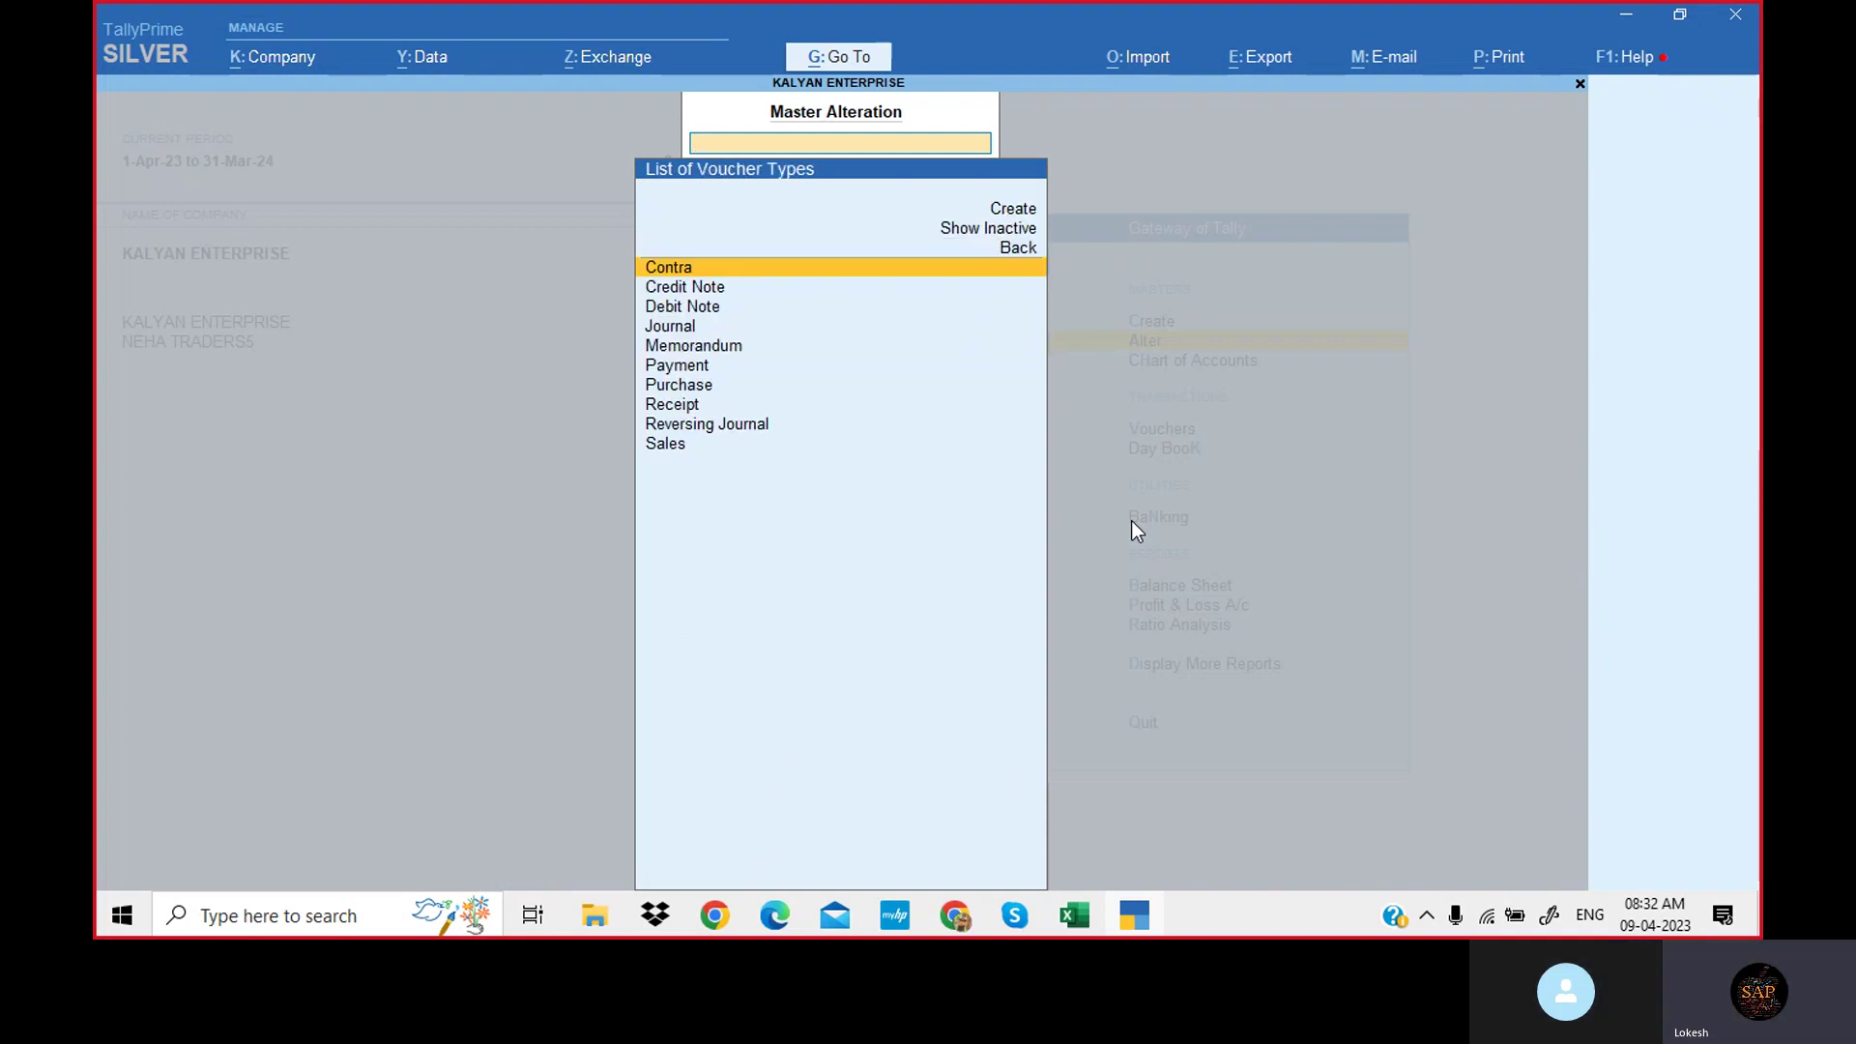
key("Up")
key("Up")
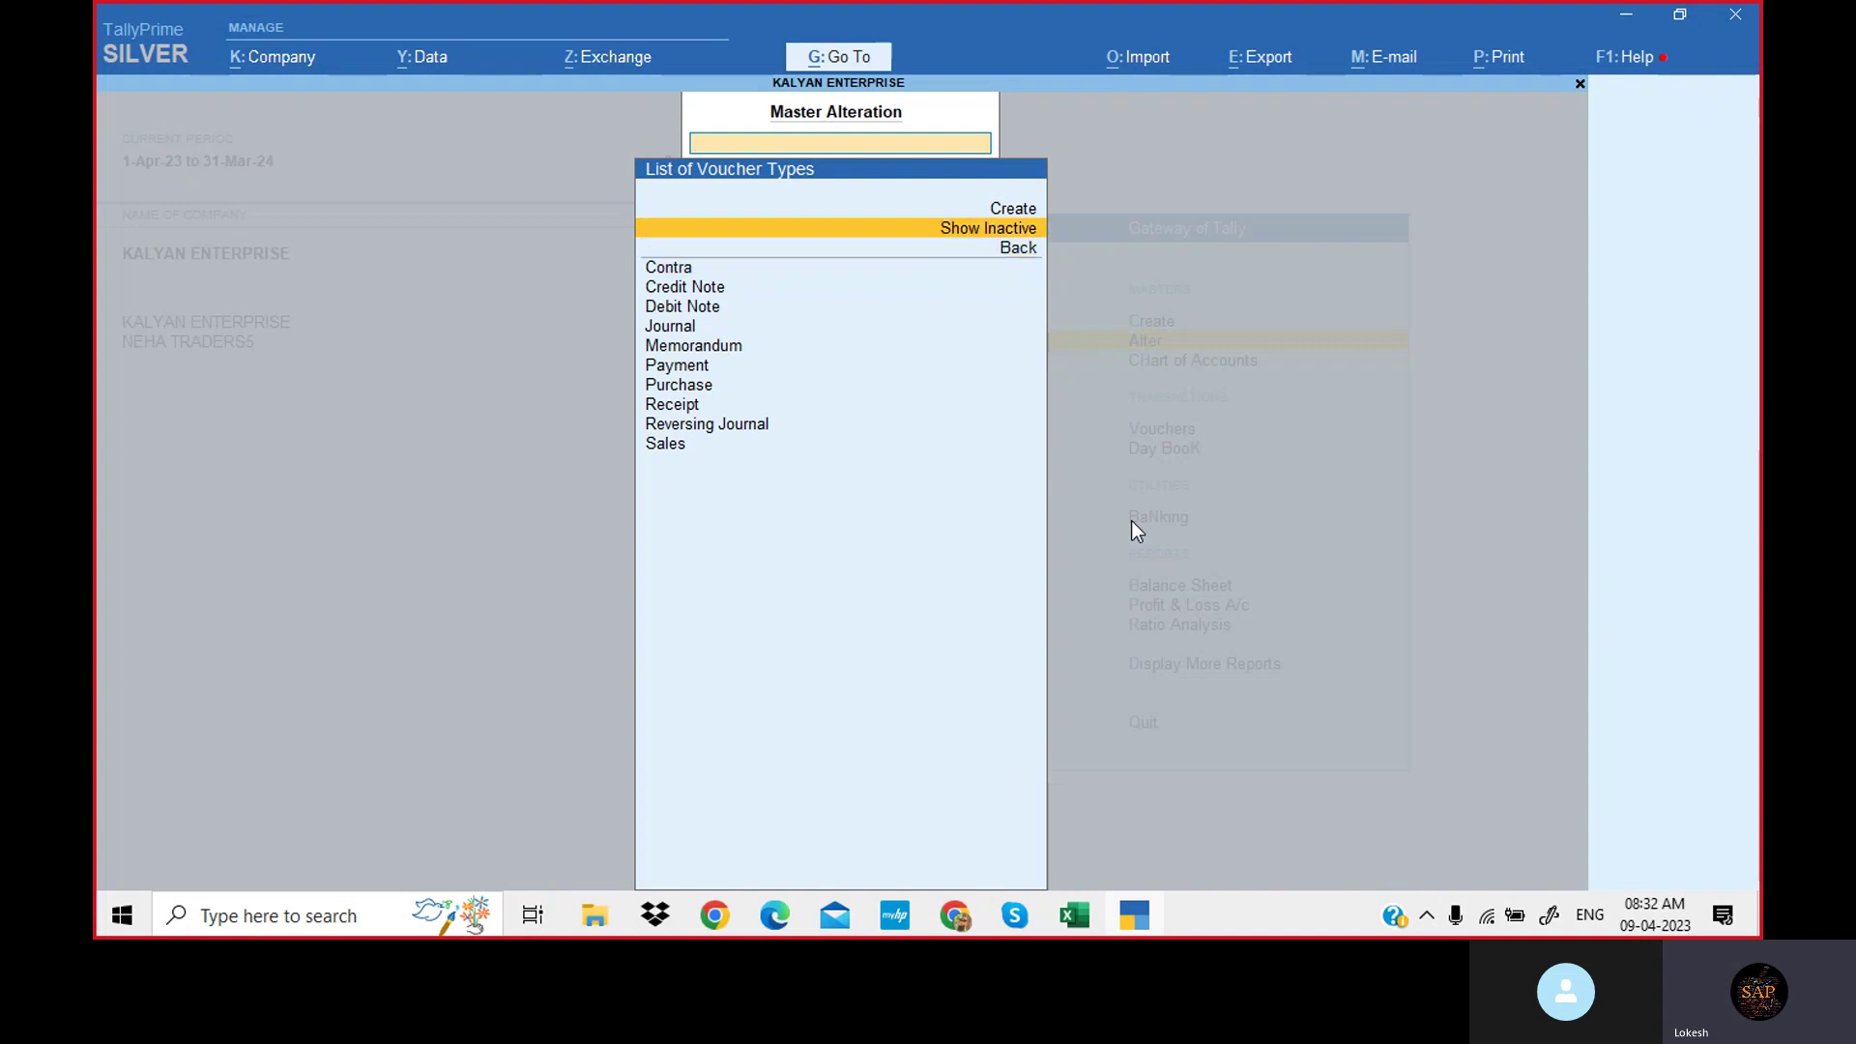
key("Return")
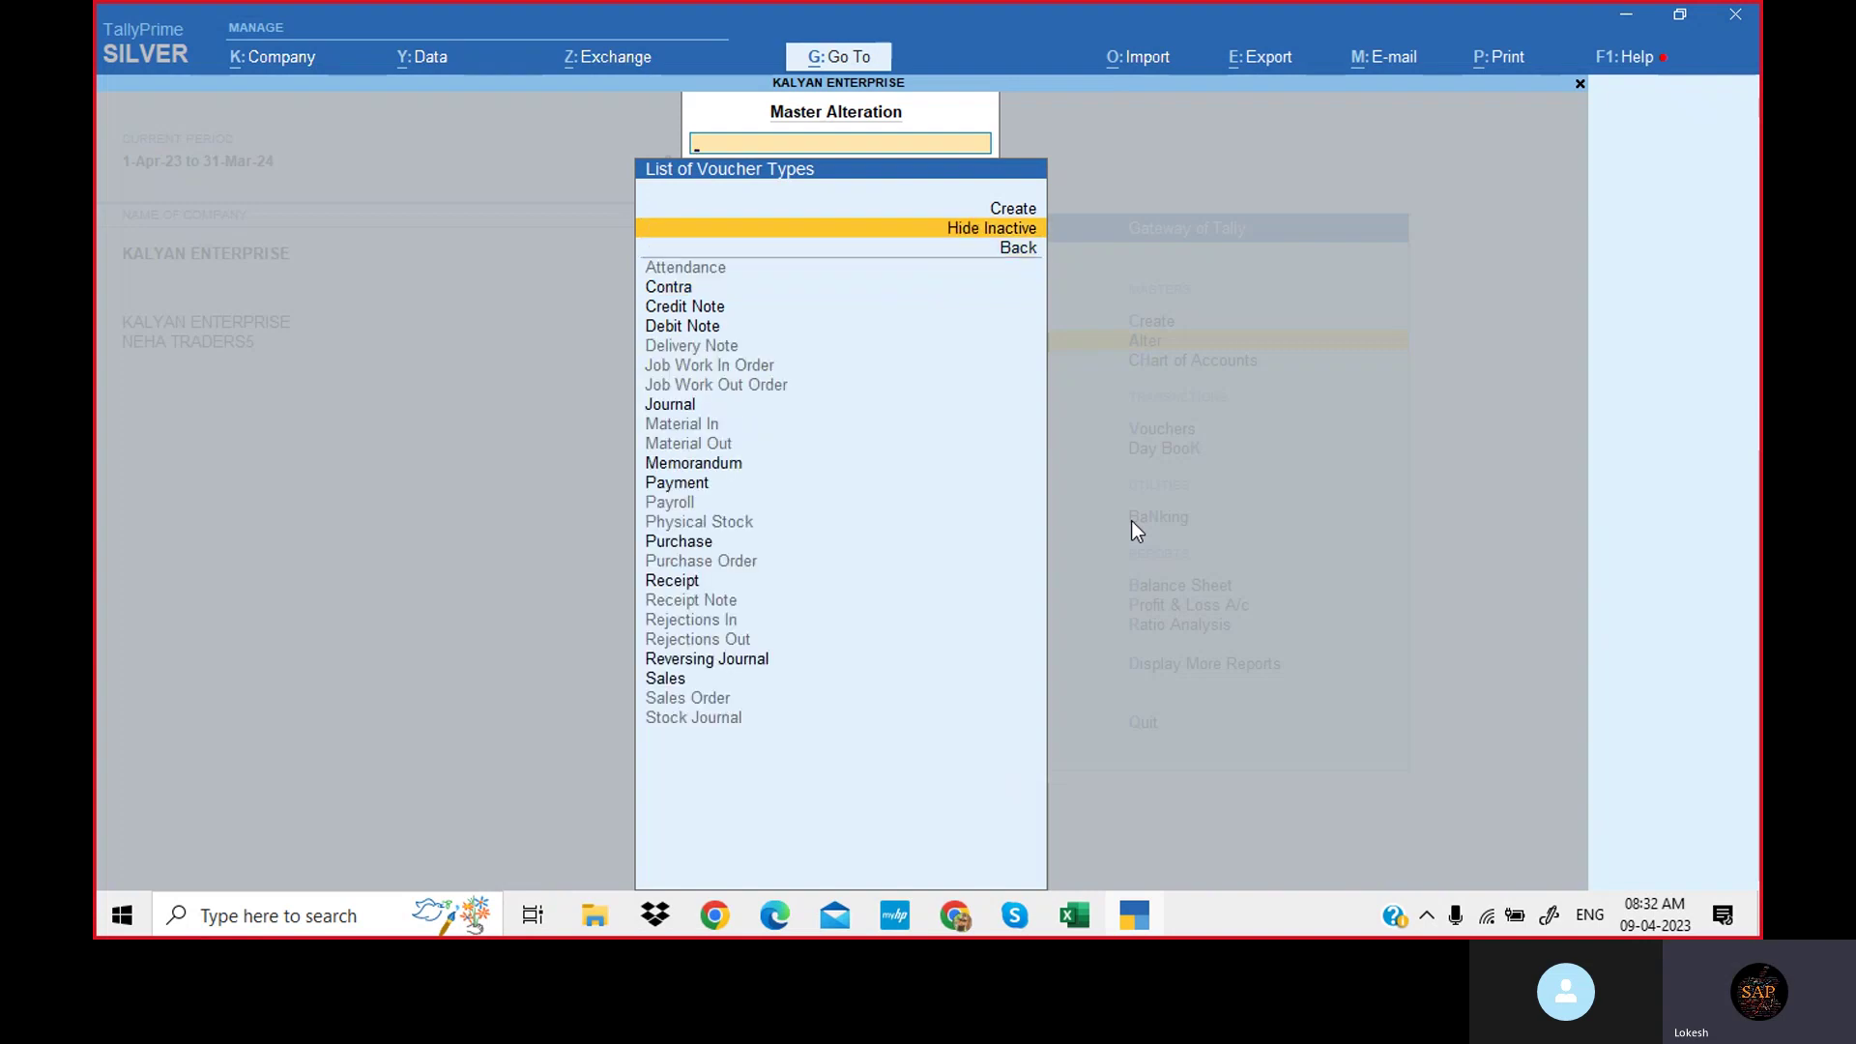
key("Escape")
key("Escape")
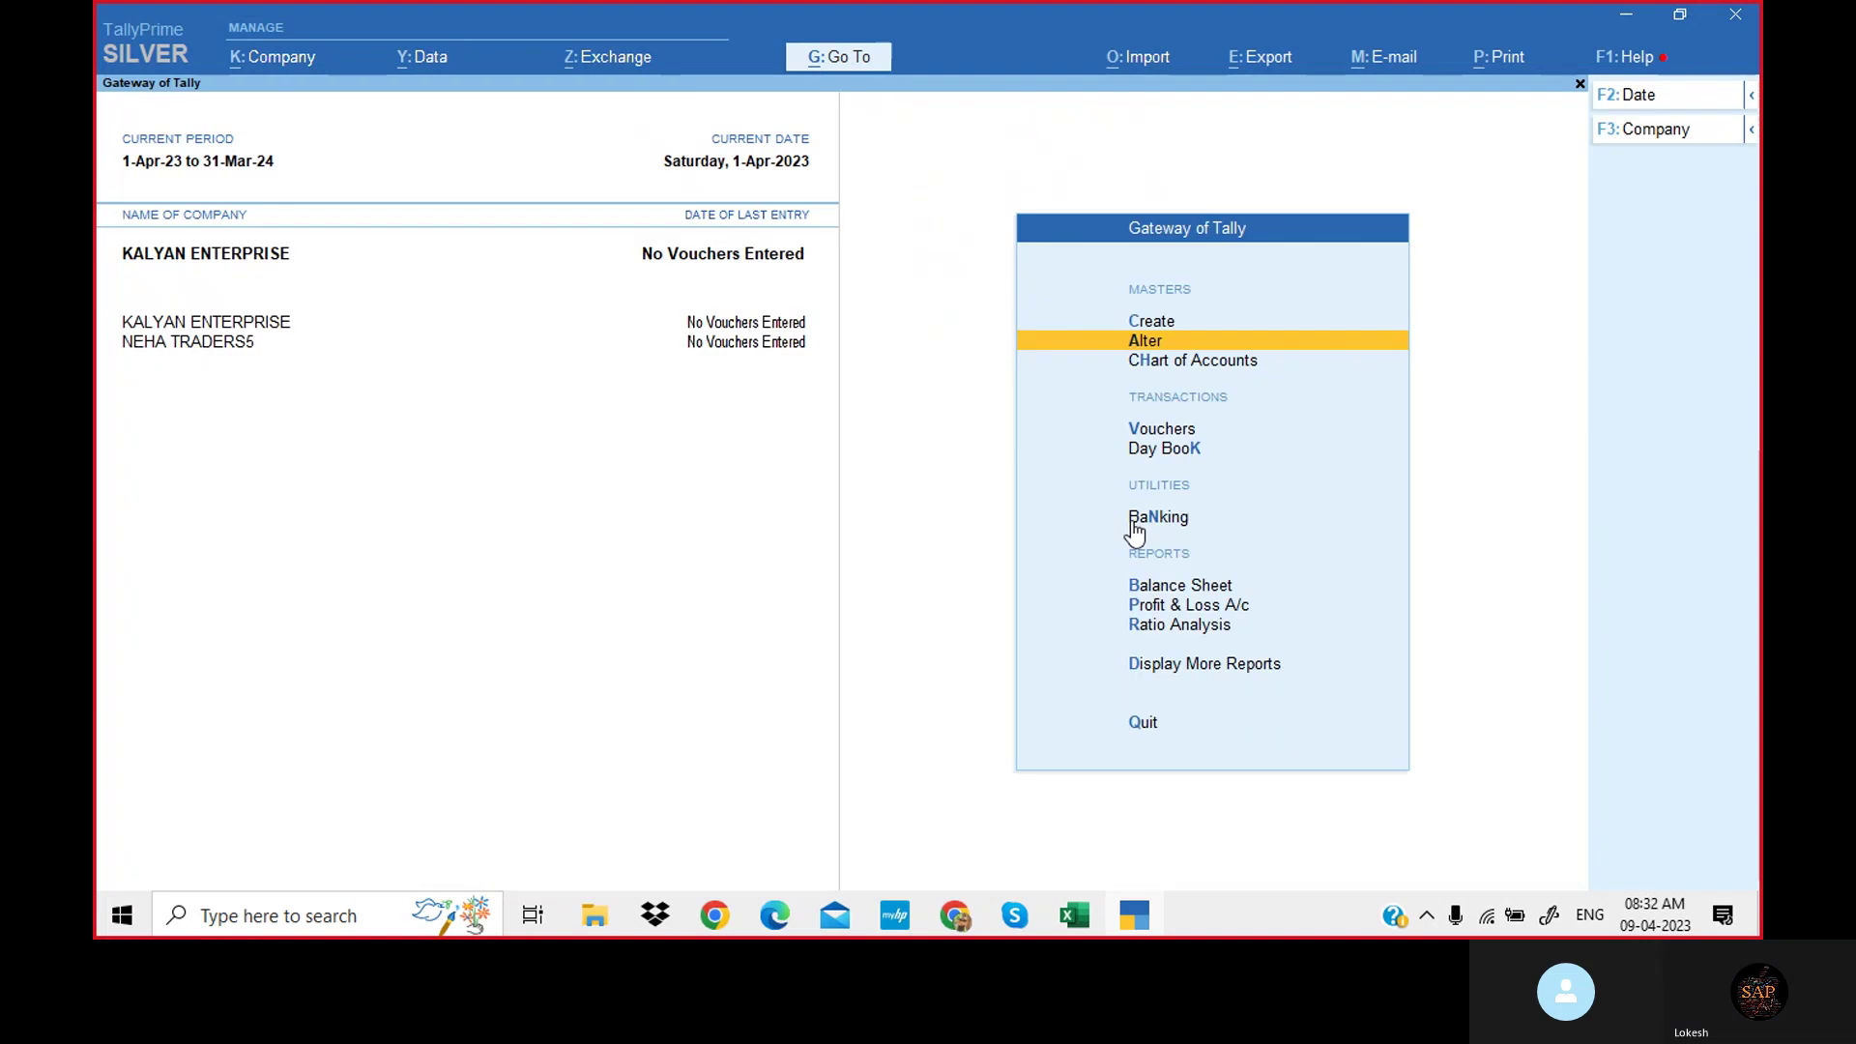
Start a new blank ledger in KALYAN ENTERPRISE.
key("Up")
key("Return")
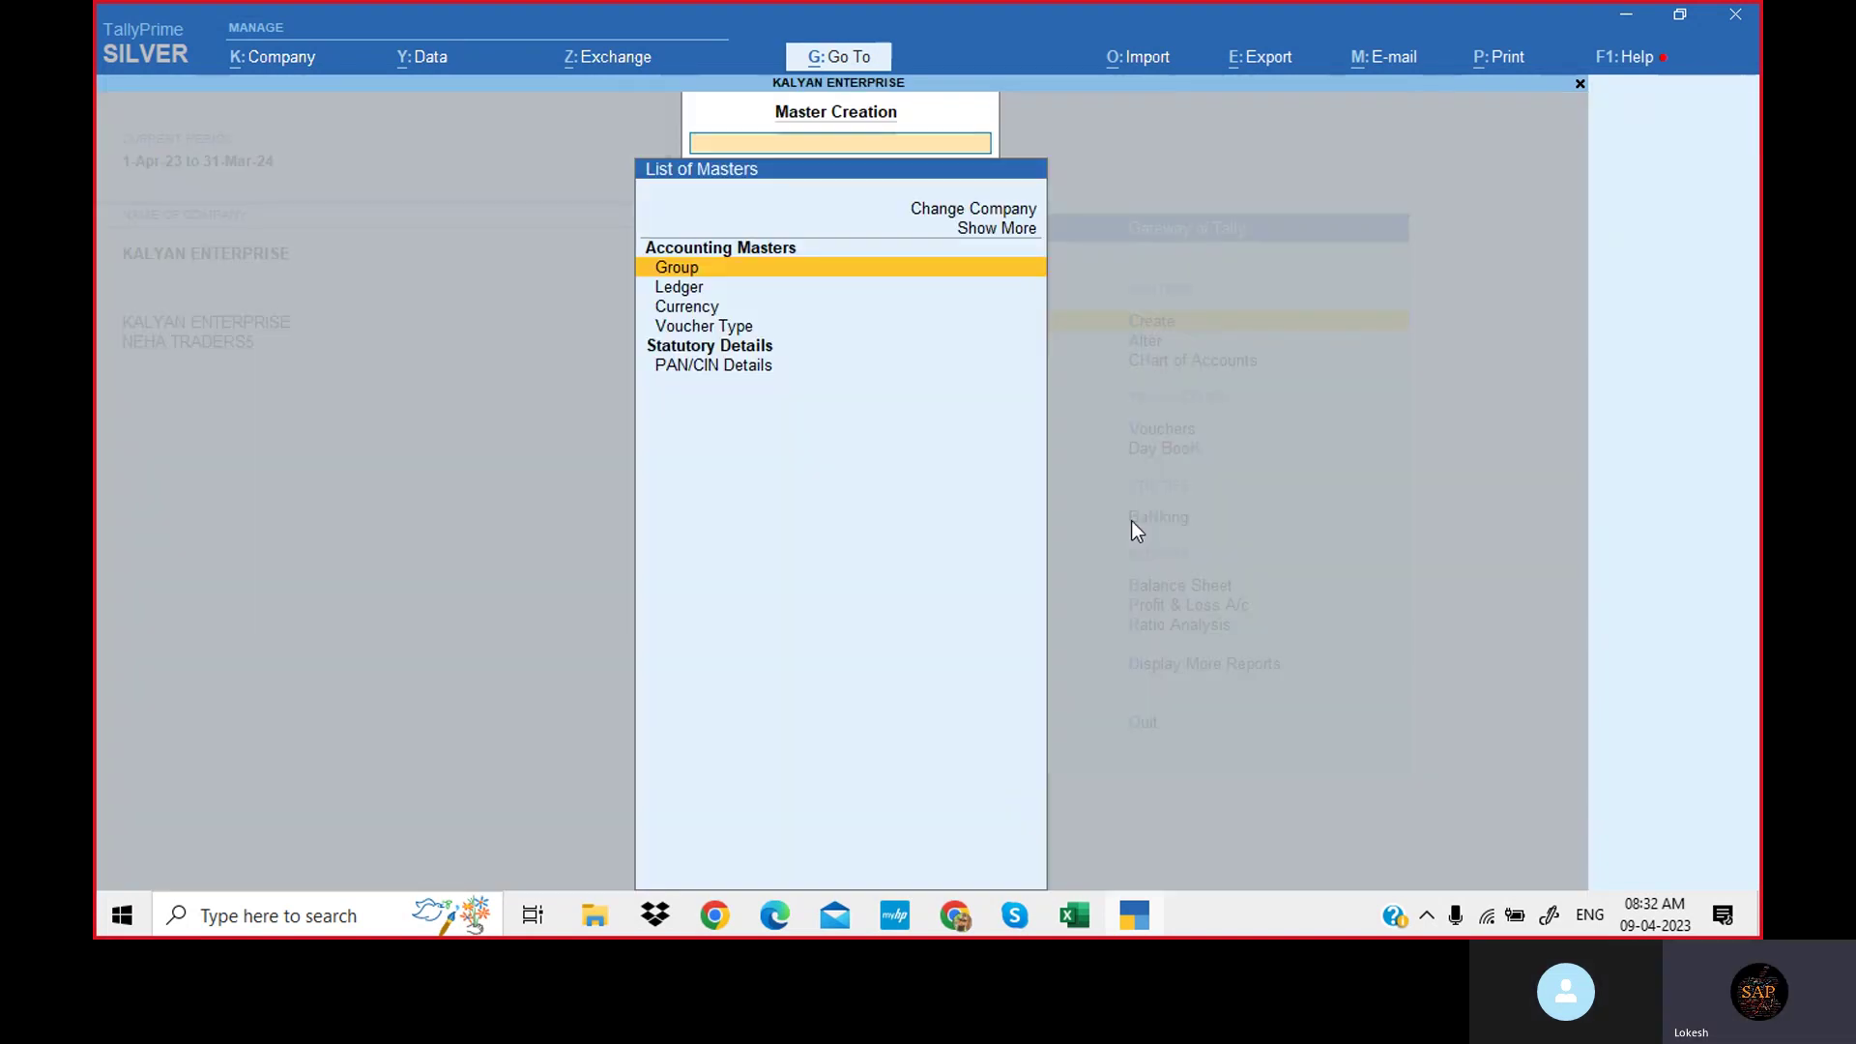
key("Down")
key("Return")
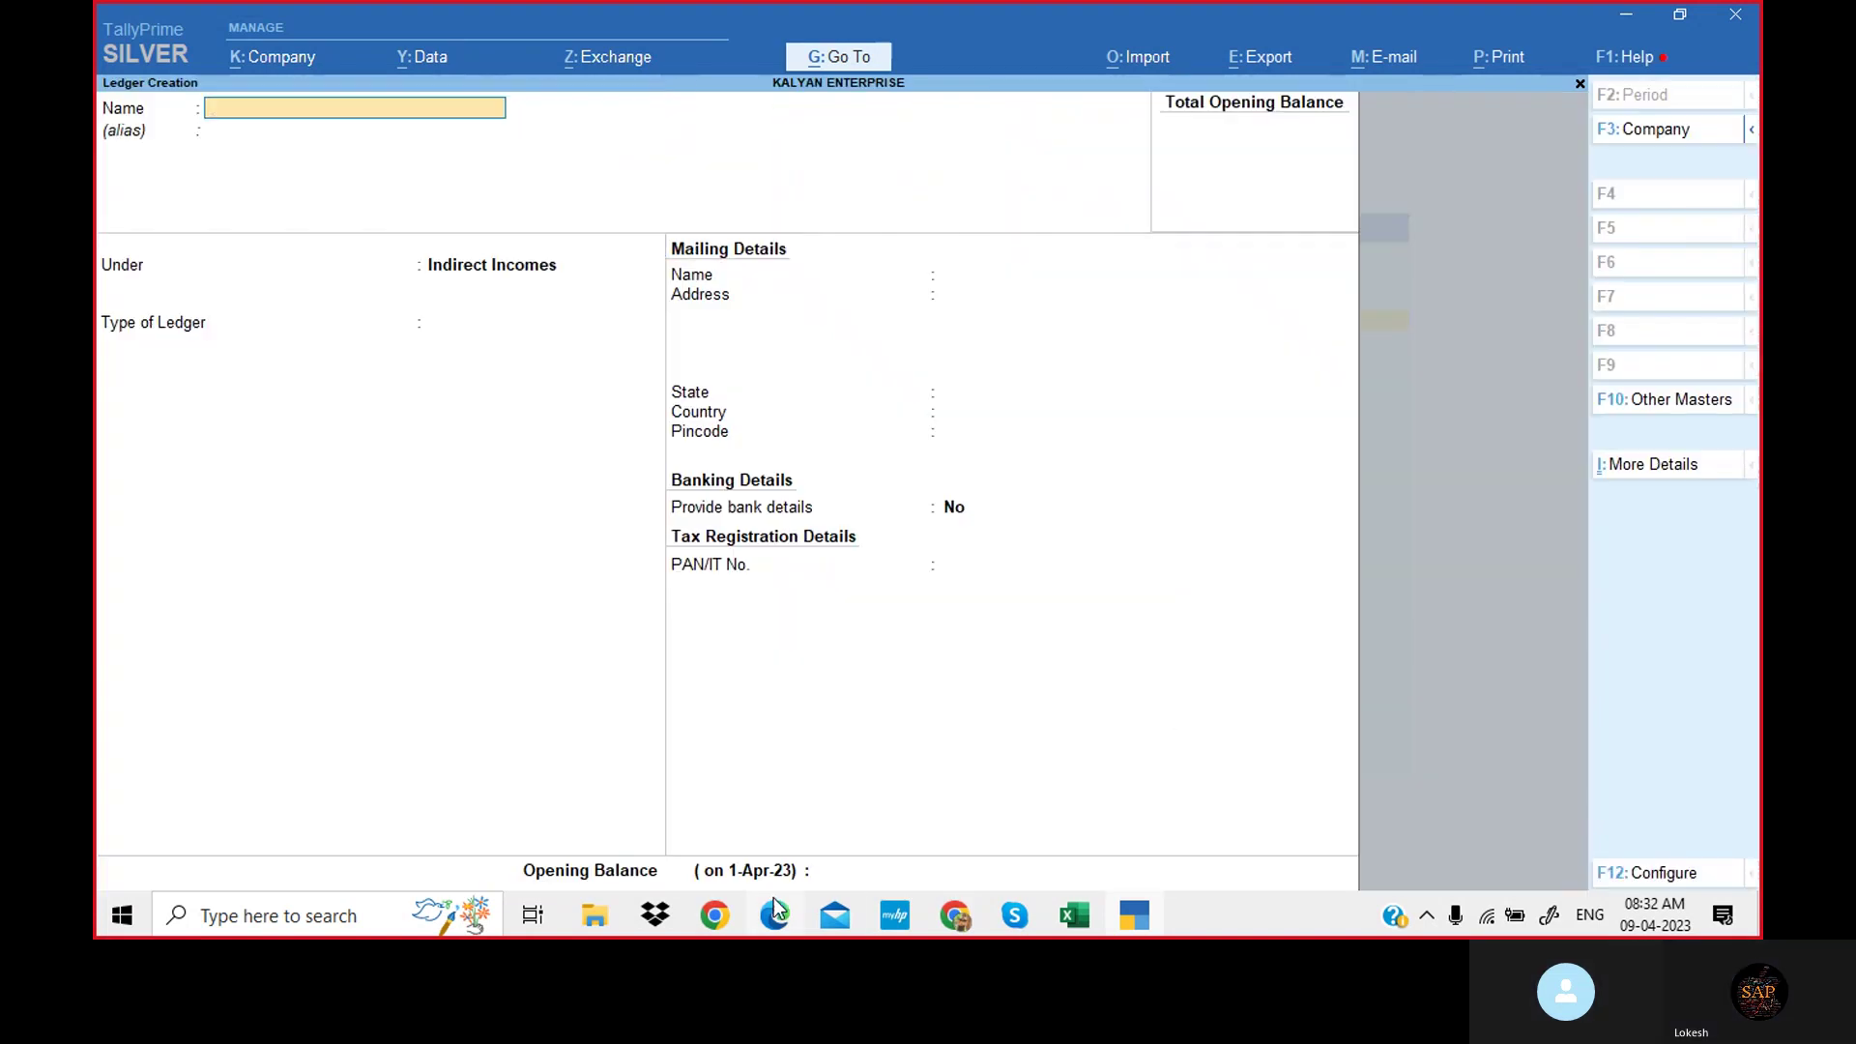
In the exercise PDF, select transaction rows 17 to 20, ending at Net Profit 18,000.
left_click(774, 914)
left_click_drag(672, 311, 742, 760)
scroll(650, 567, "down", 5)
left_click_drag(650, 567, 906, 709)
Return the PDF to the KALYAN ENTERPRISE Problem-2 list (Capital Invested 4,00,000) and bring up Skype.
left_click(1392, 571)
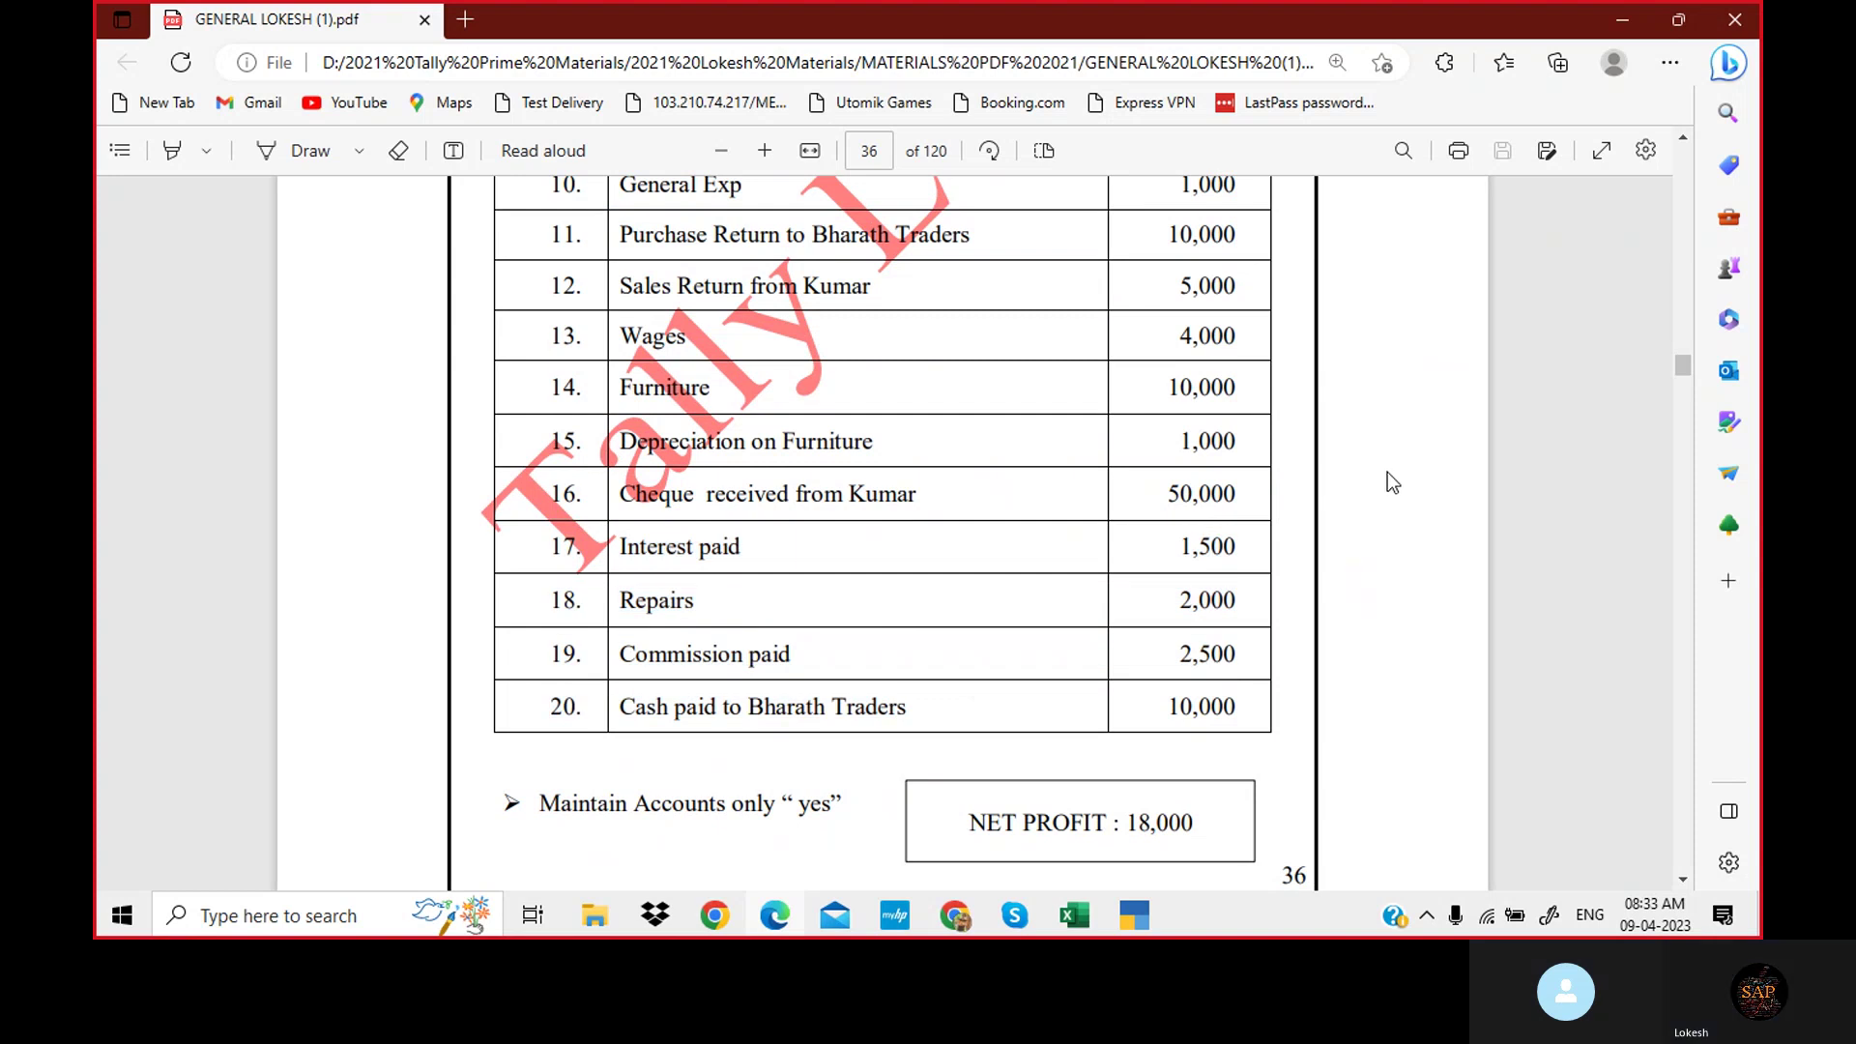
scroll(1363, 513, "up", 9)
scroll(1358, 522, "up", 3)
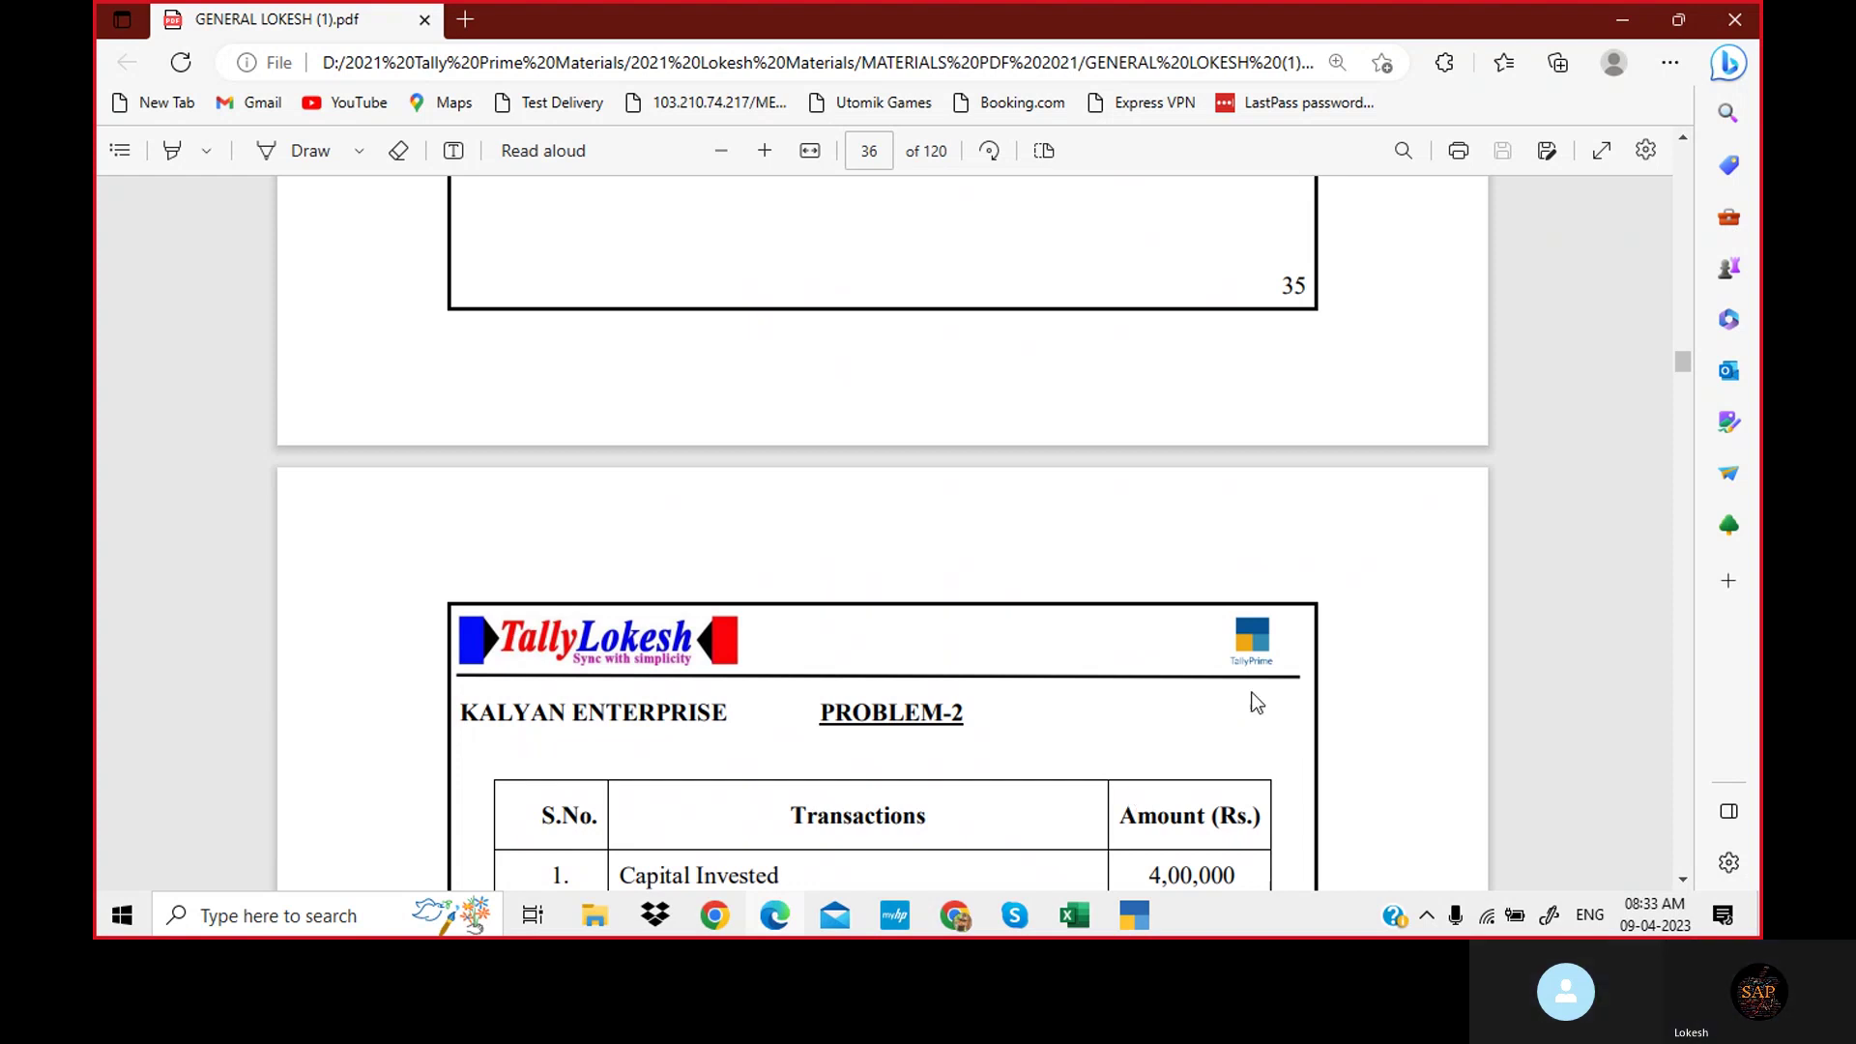
left_click(1014, 915)
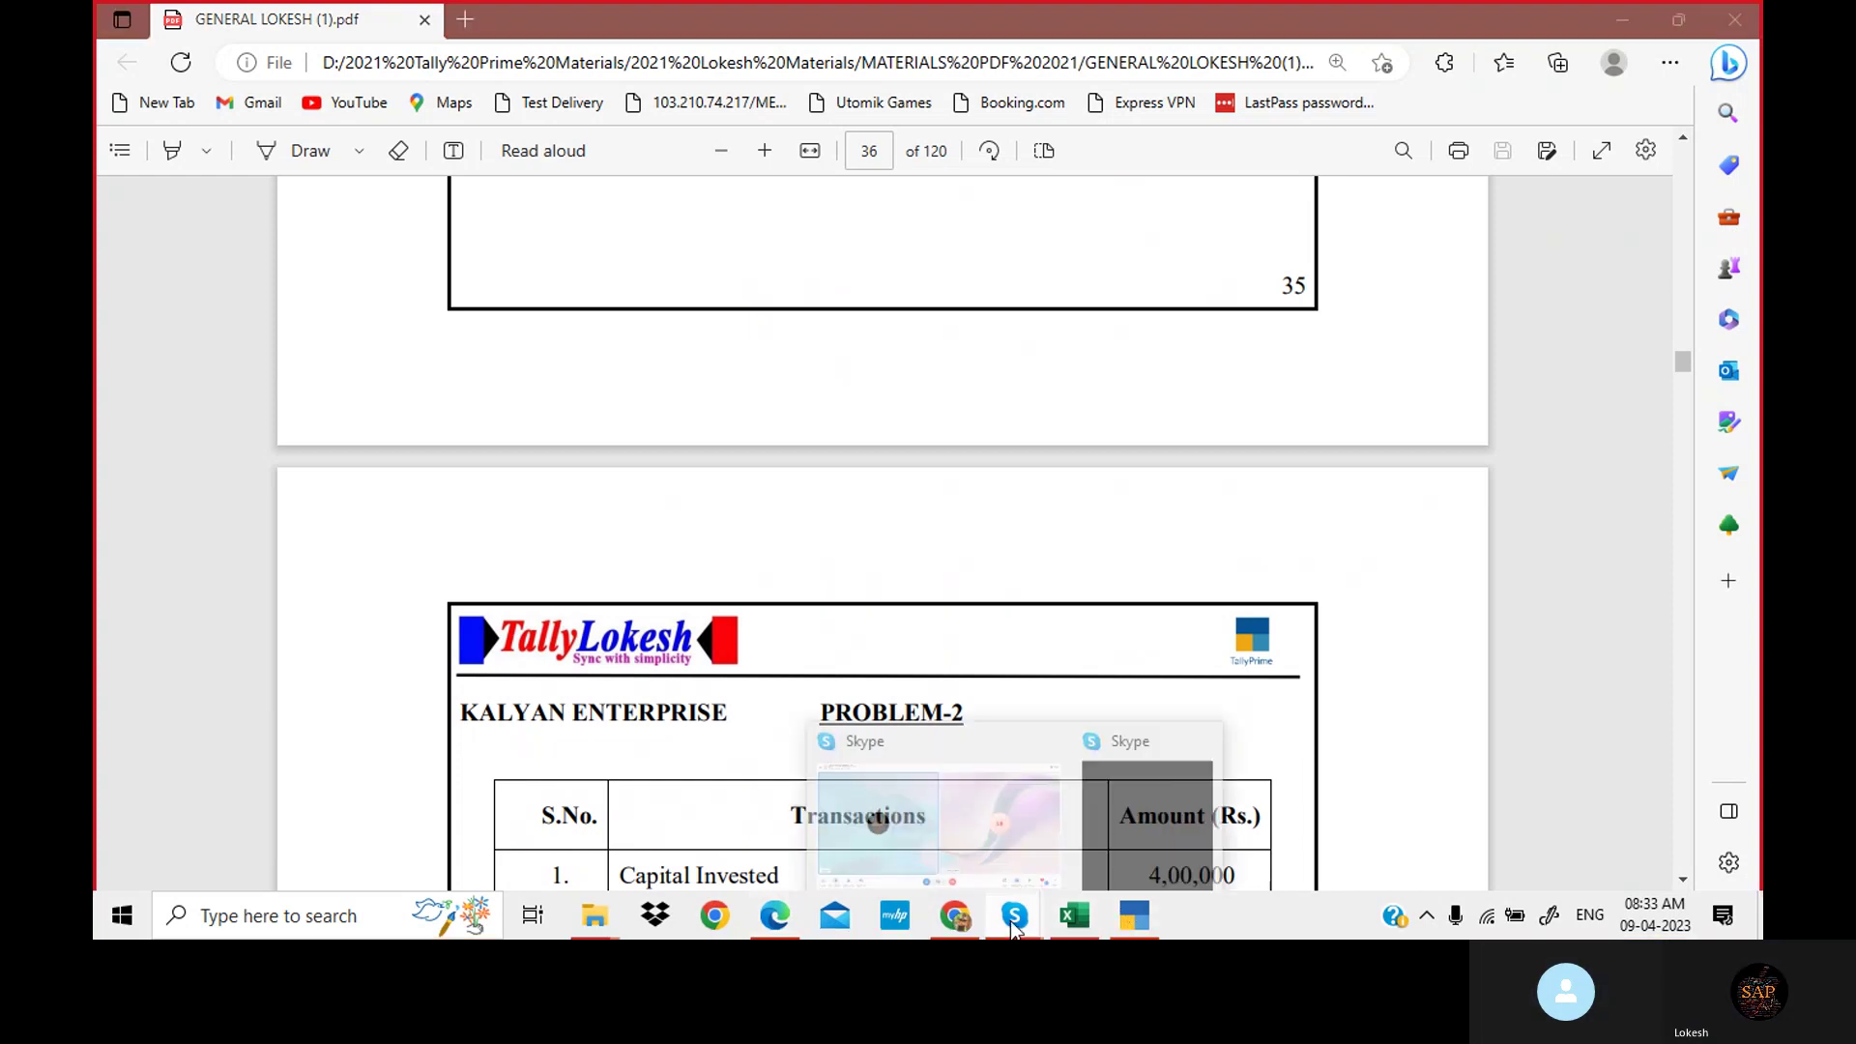